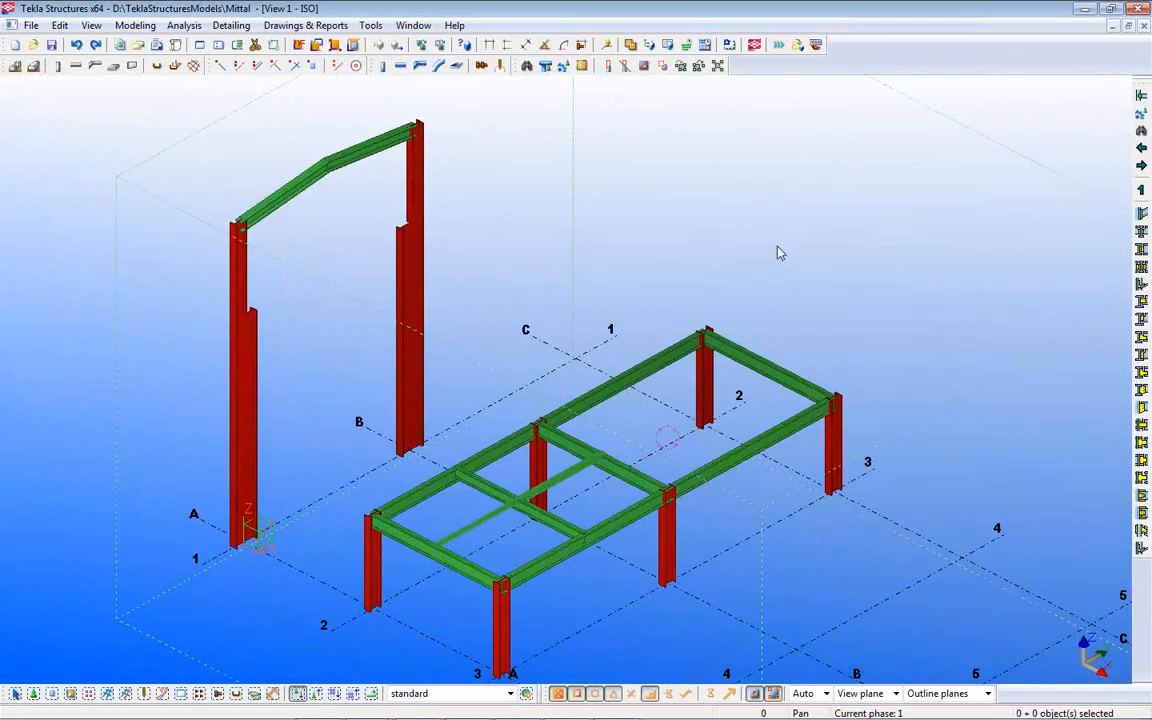
- Examine the platform's main beams, secondary beams and columns in the 3D model
scroll(576, 477, "up", 4)
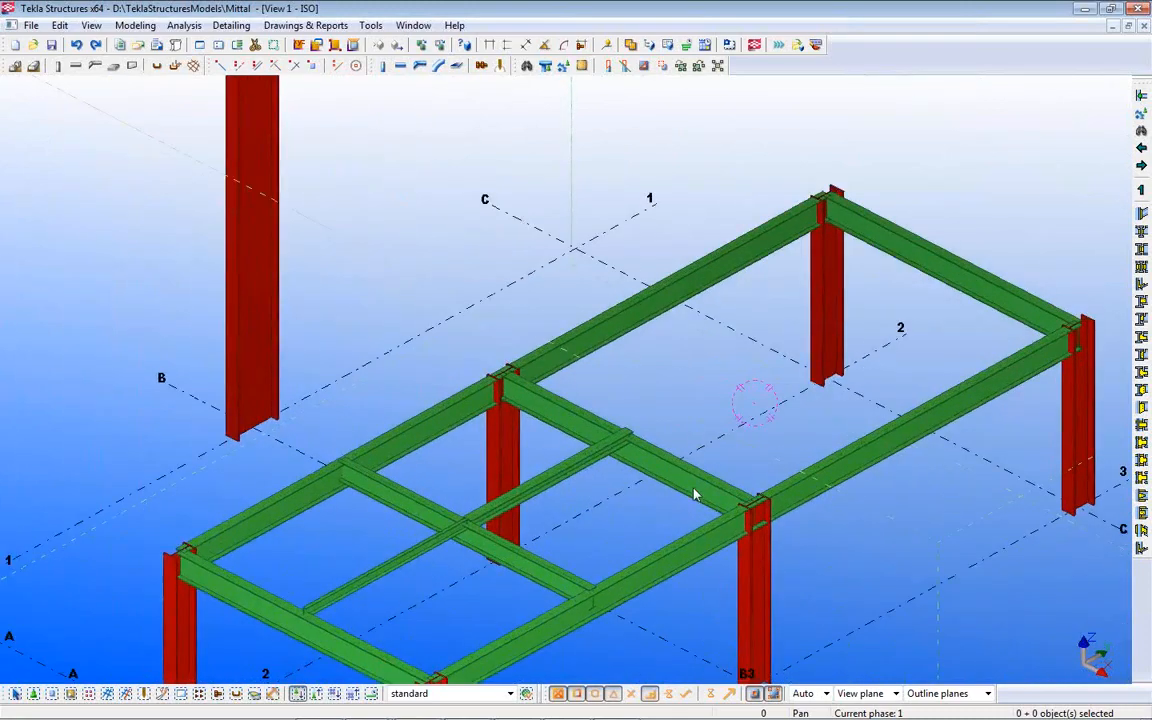
middle_click_drag(702, 465, 790, 297)
scroll(600, 403, "up", 4)
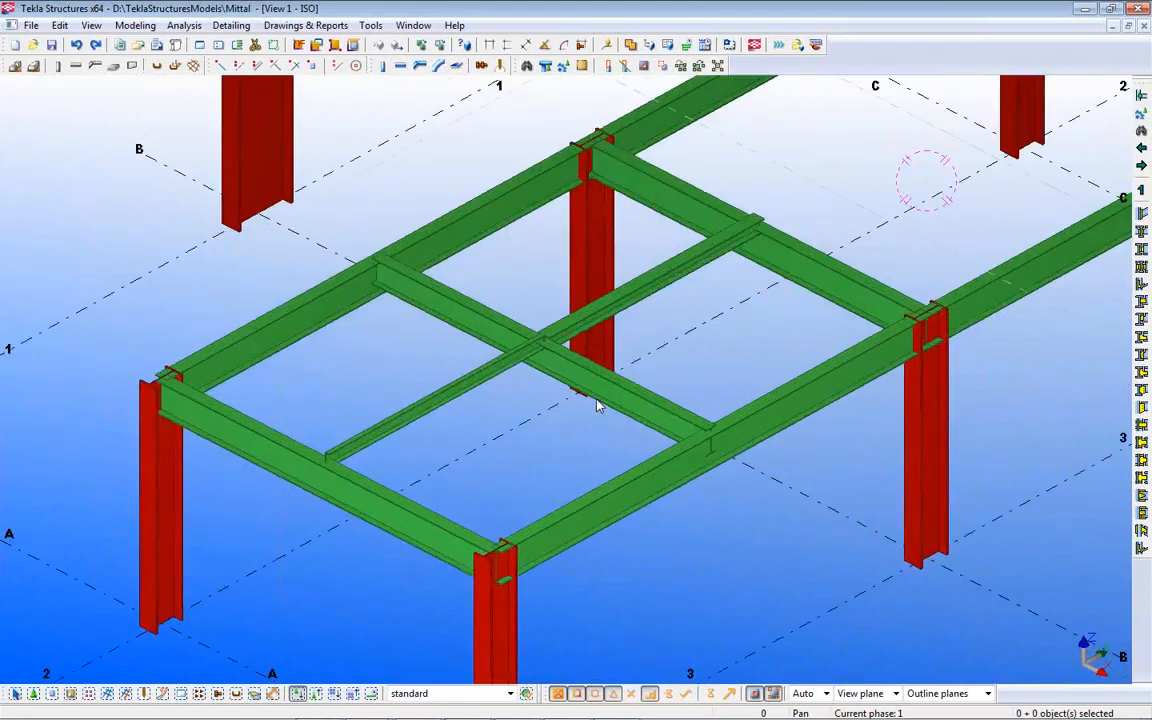
scroll(501, 373, "up", 3)
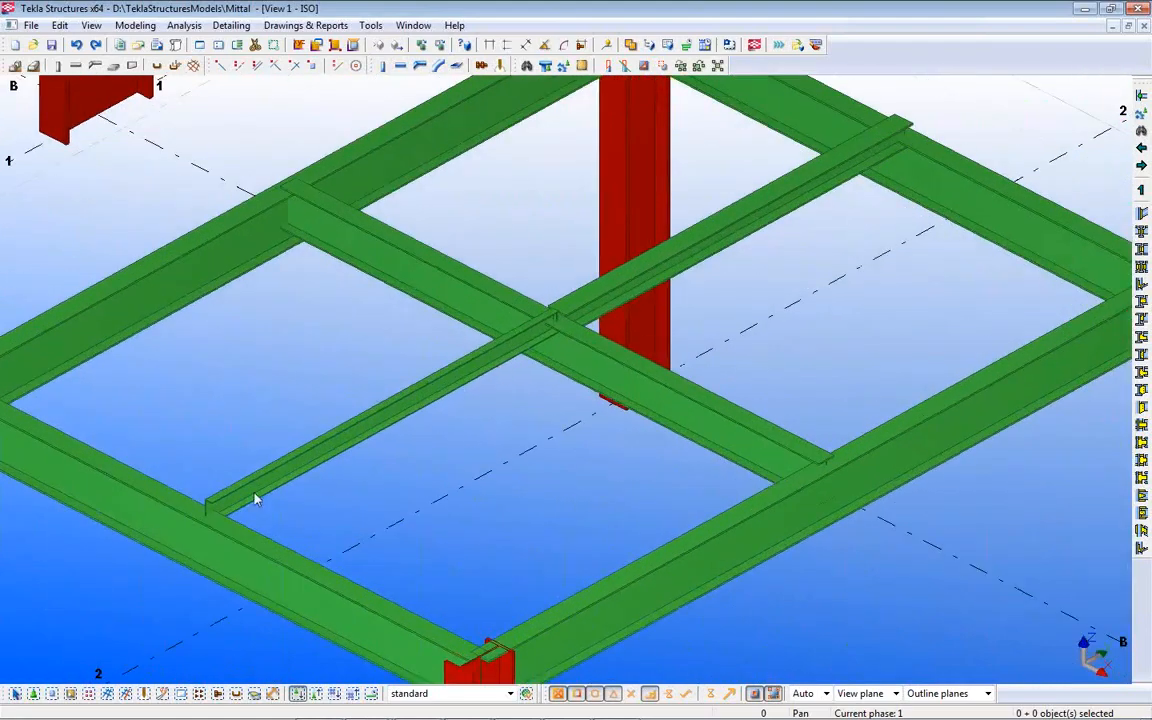
scroll(376, 408, "down", 4)
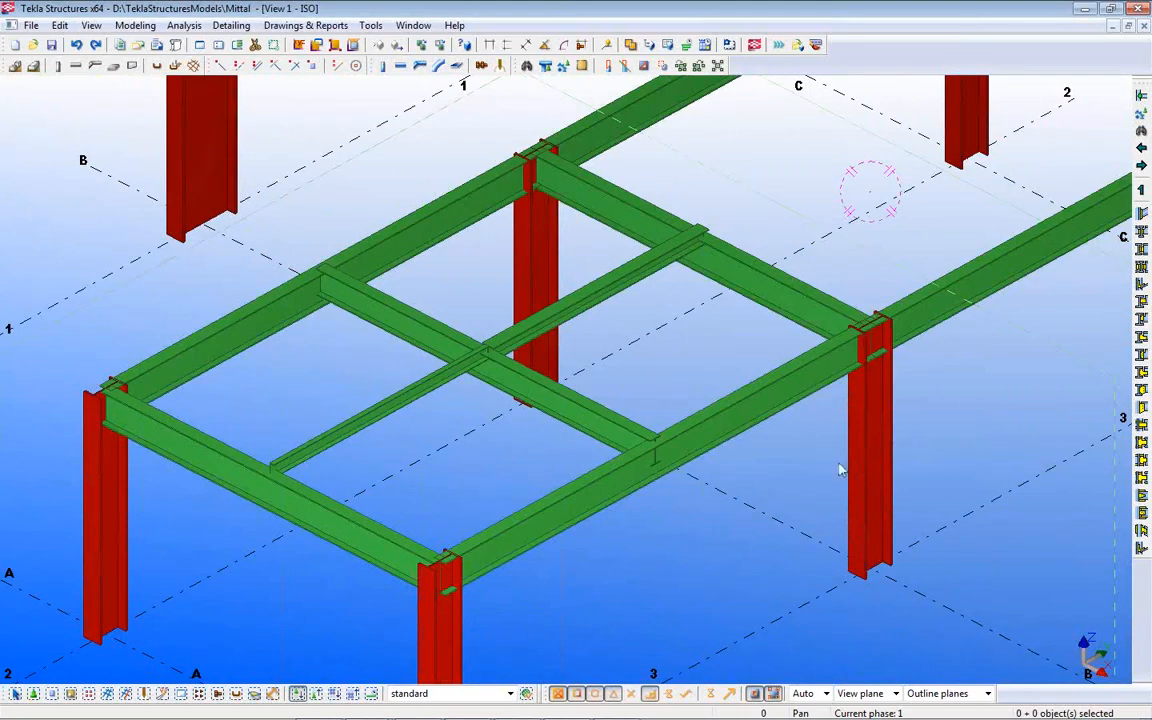
scroll(476, 445, "down", 5)
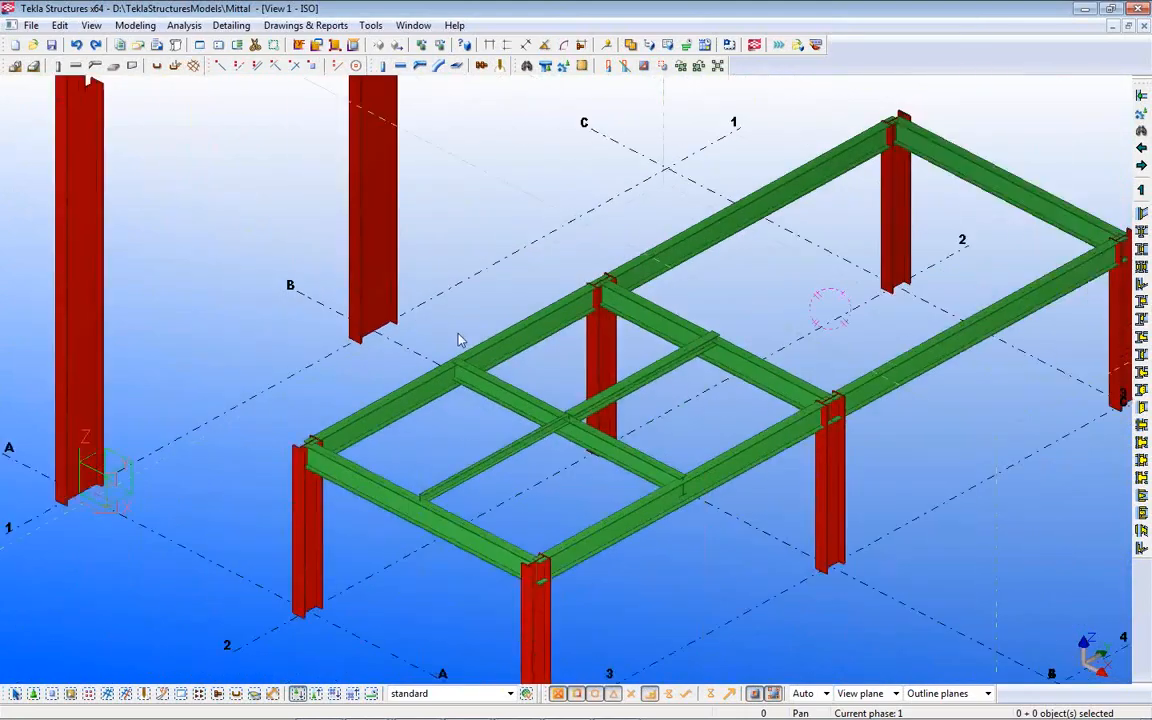
scroll(460, 465, "up", 3)
scroll(620, 393, "up", 4)
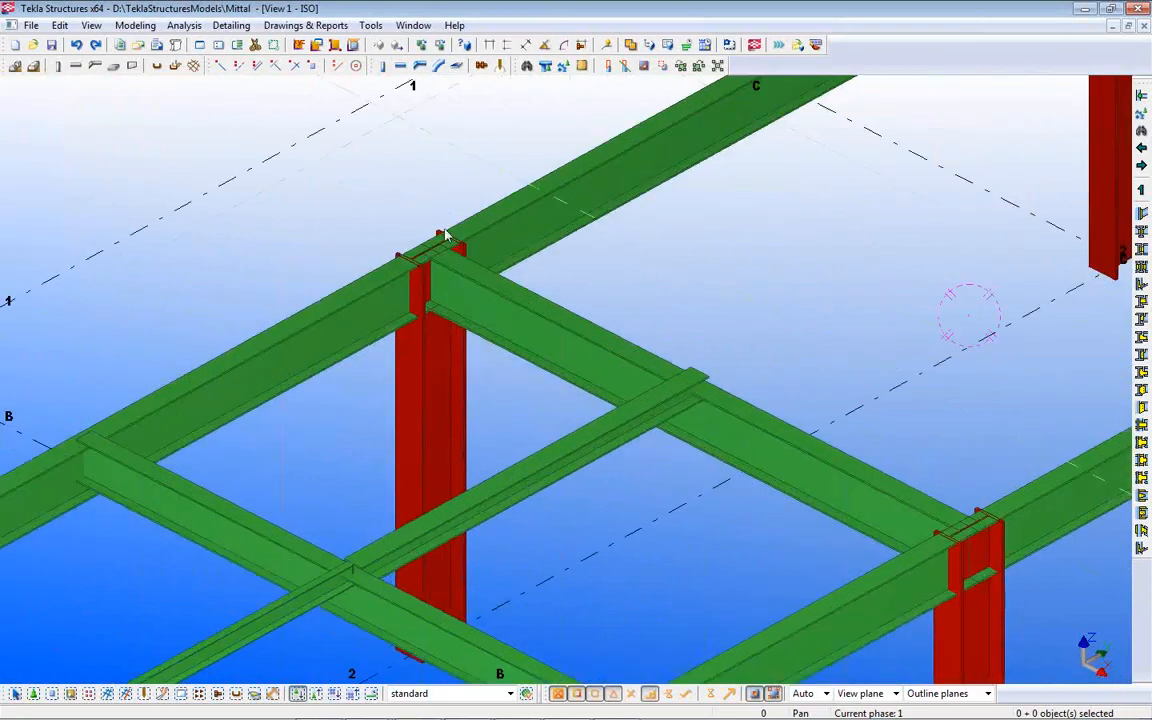
middle_click_drag(377, 597, 510, 398)
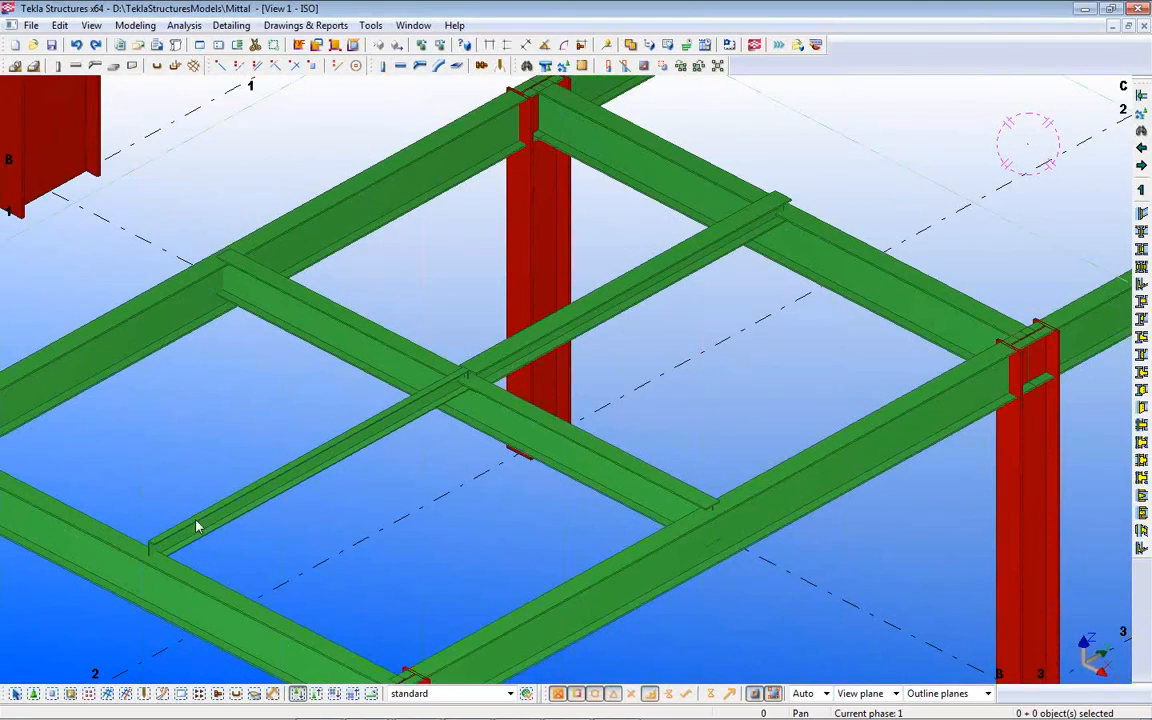
scroll(489, 476, "down", 4)
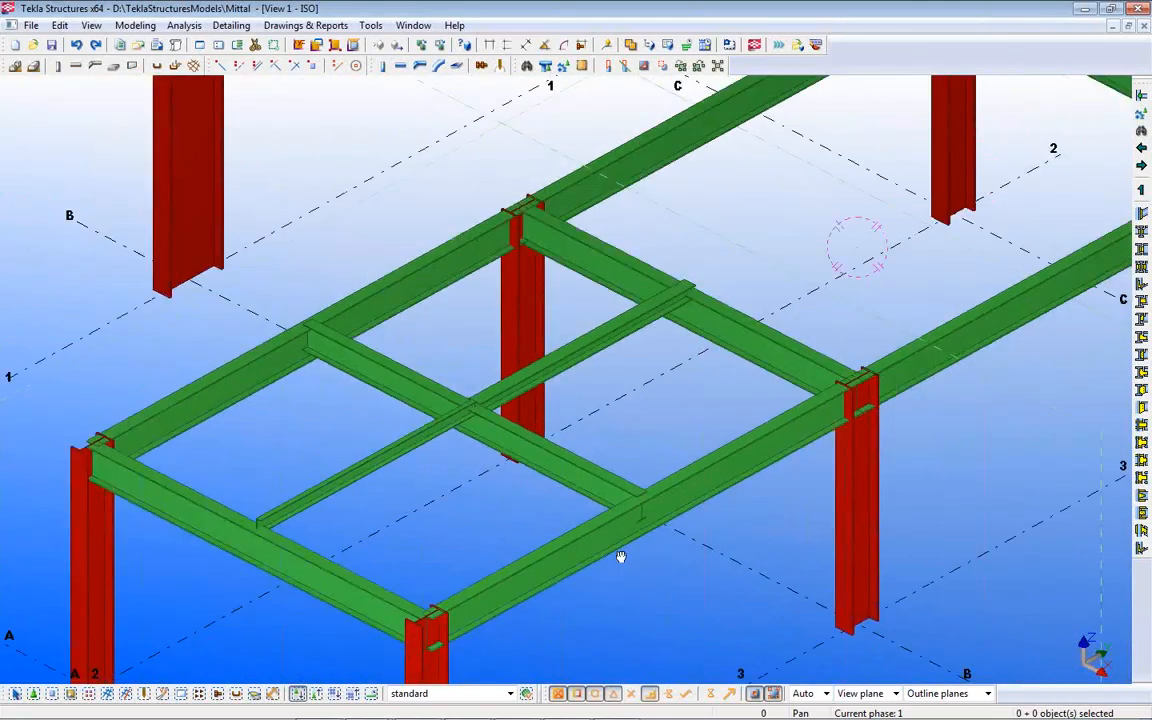
scroll(611, 466, "down", 5)
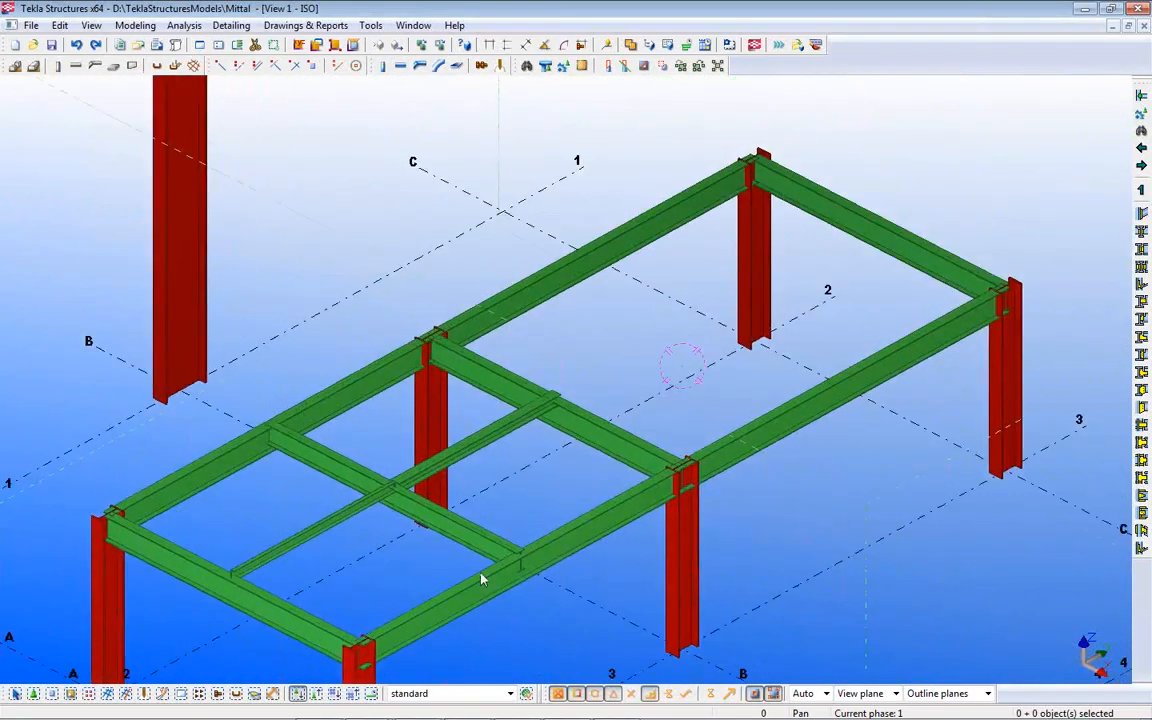
- Inspect the portal frame's rafters and stepped columns on grid line 1, along with the overall structure
scroll(479, 565, "down", 2)
middle_click_drag(288, 280, 360, 494)
scroll(361, 484, "up", 4)
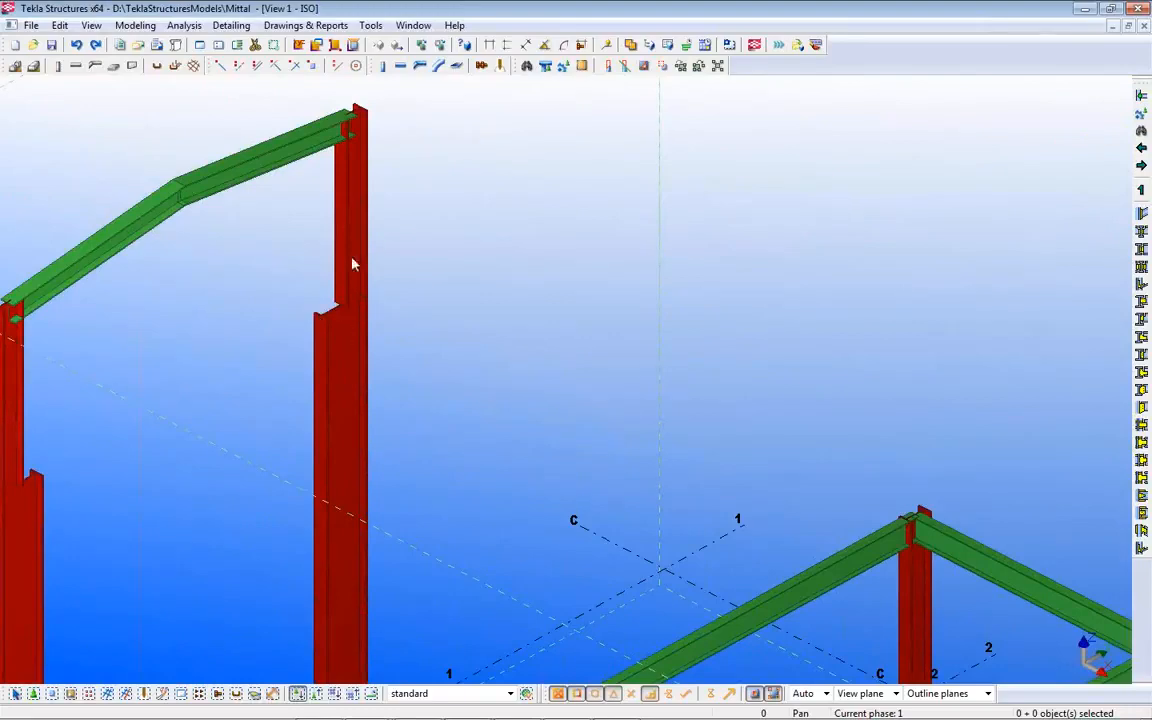
scroll(283, 458, "down", 3)
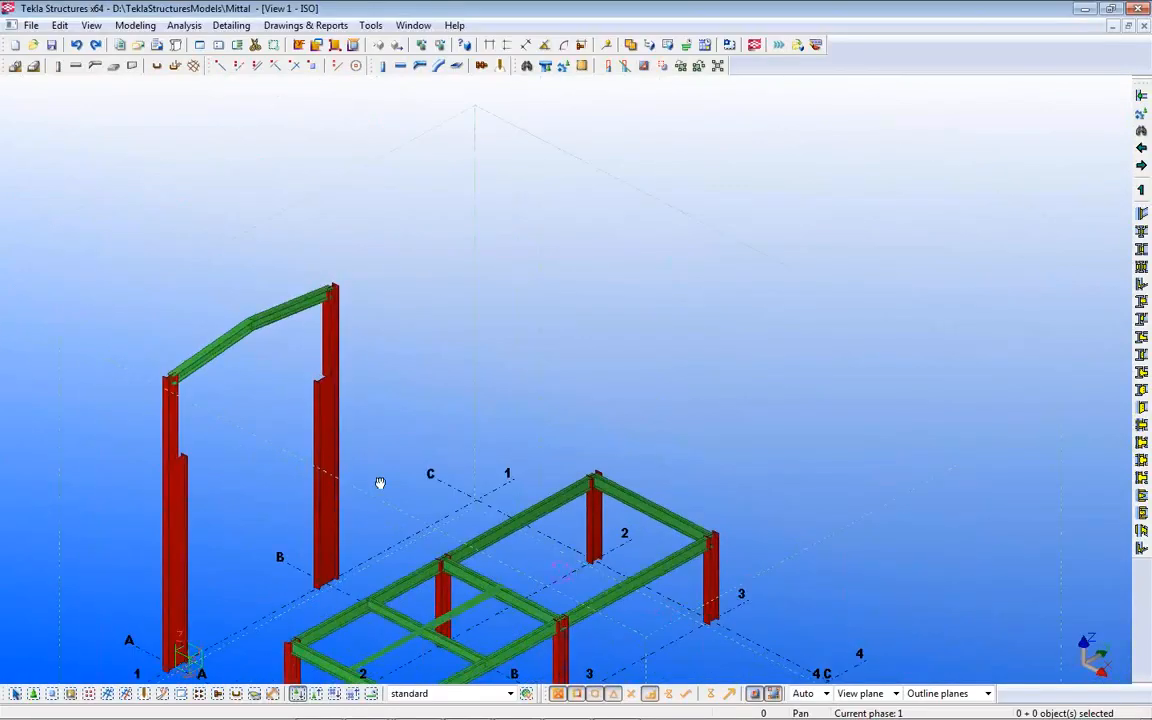
middle_click_drag(380, 482, 443, 334)
scroll(443, 334, "up", 2)
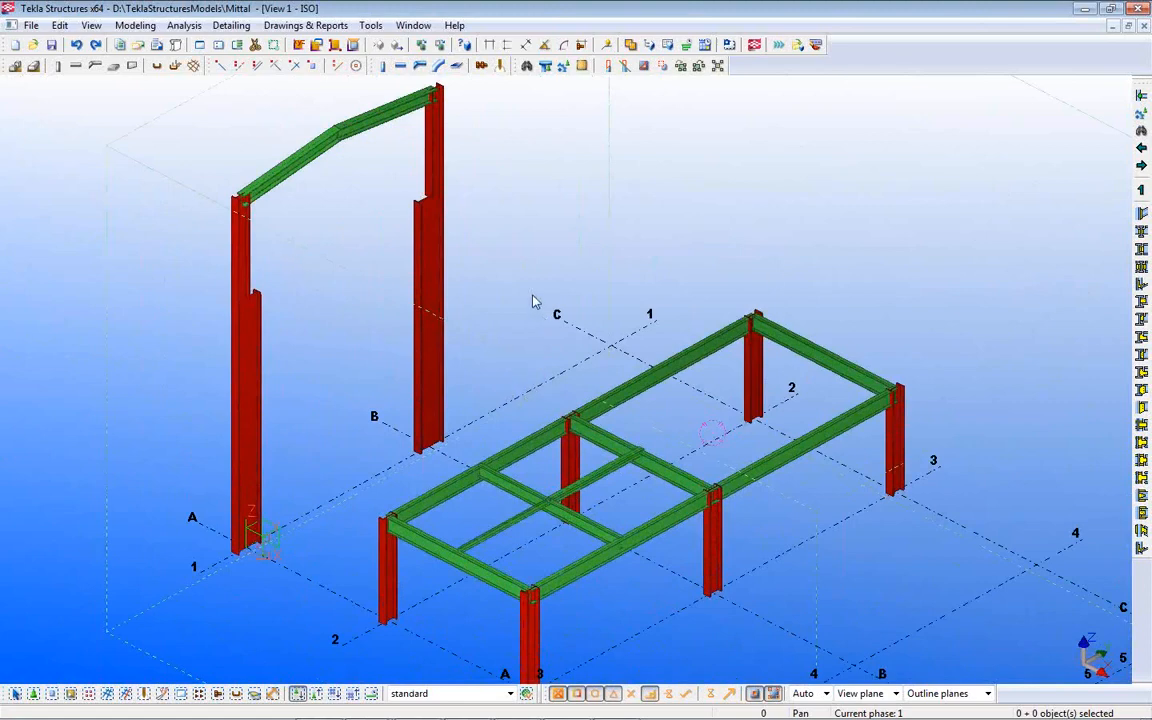
- Open the analysis and design models list and display the Model TOS analysis model
left_click(183, 27)
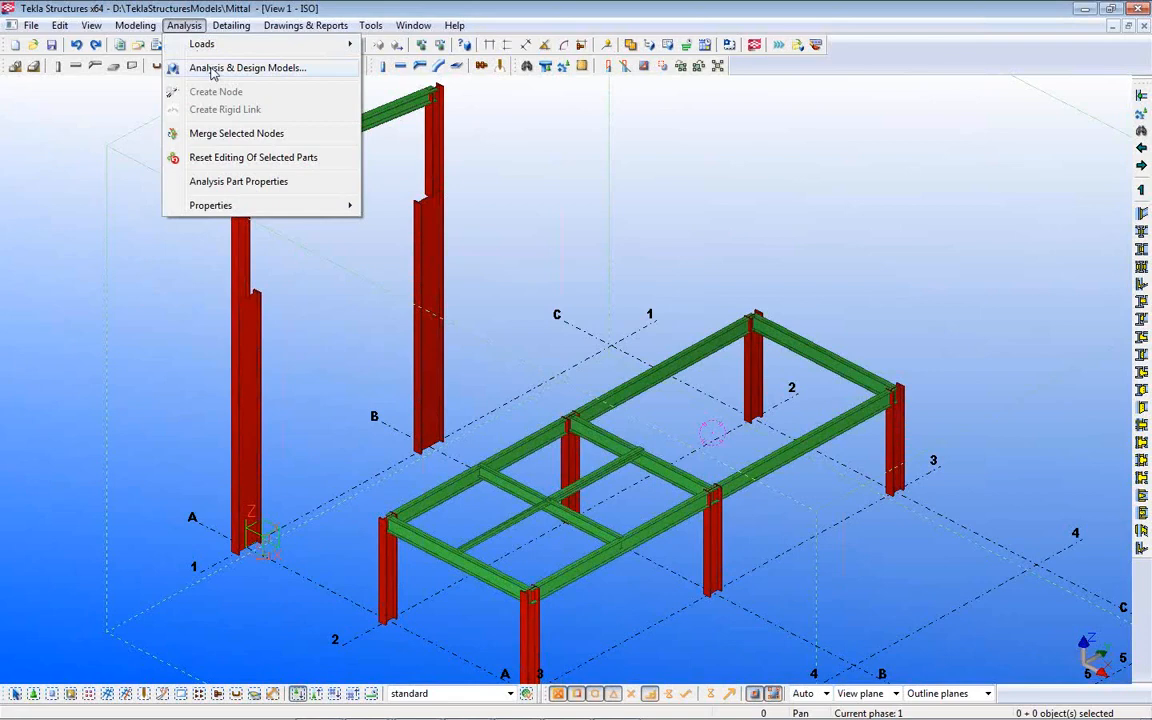
left_click(212, 70)
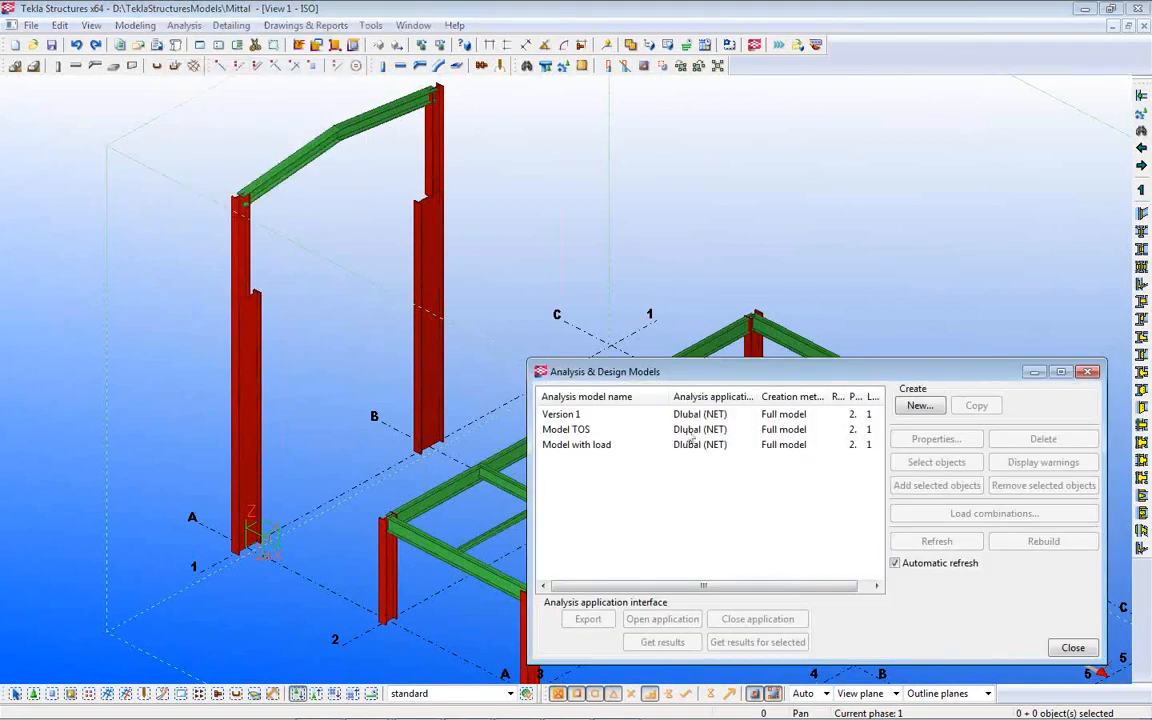
left_click_drag(697, 368, 709, 140)
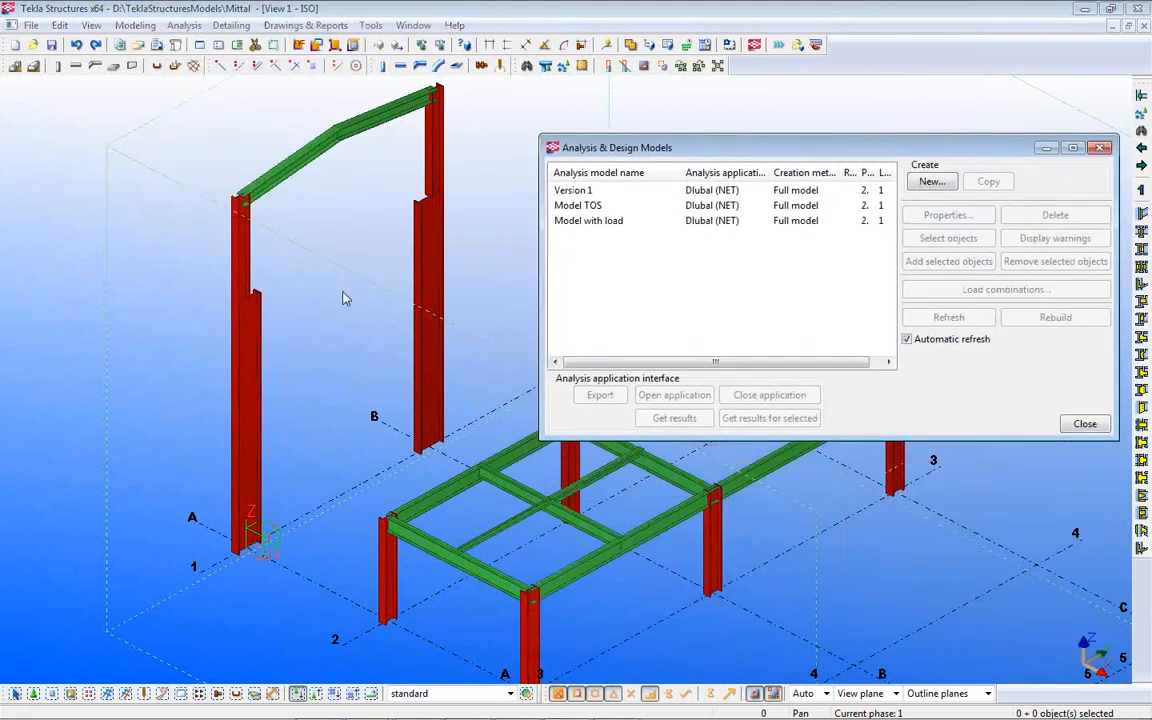
scroll(373, 262, "up", 6)
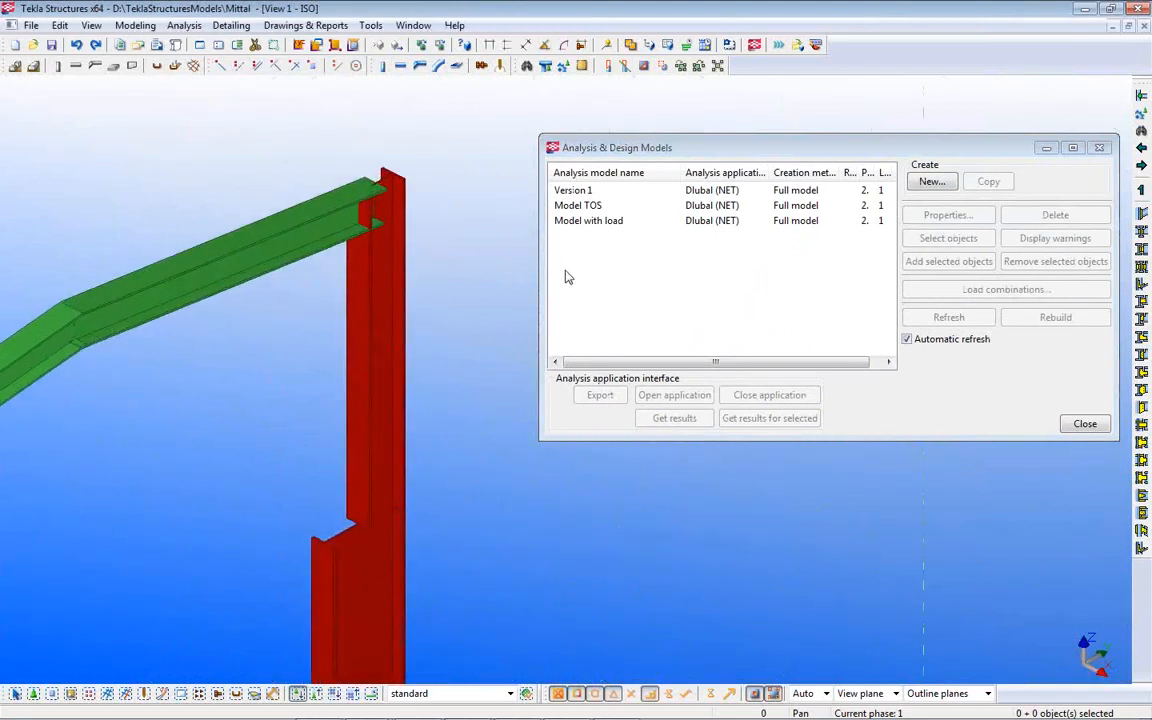
left_click(585, 206)
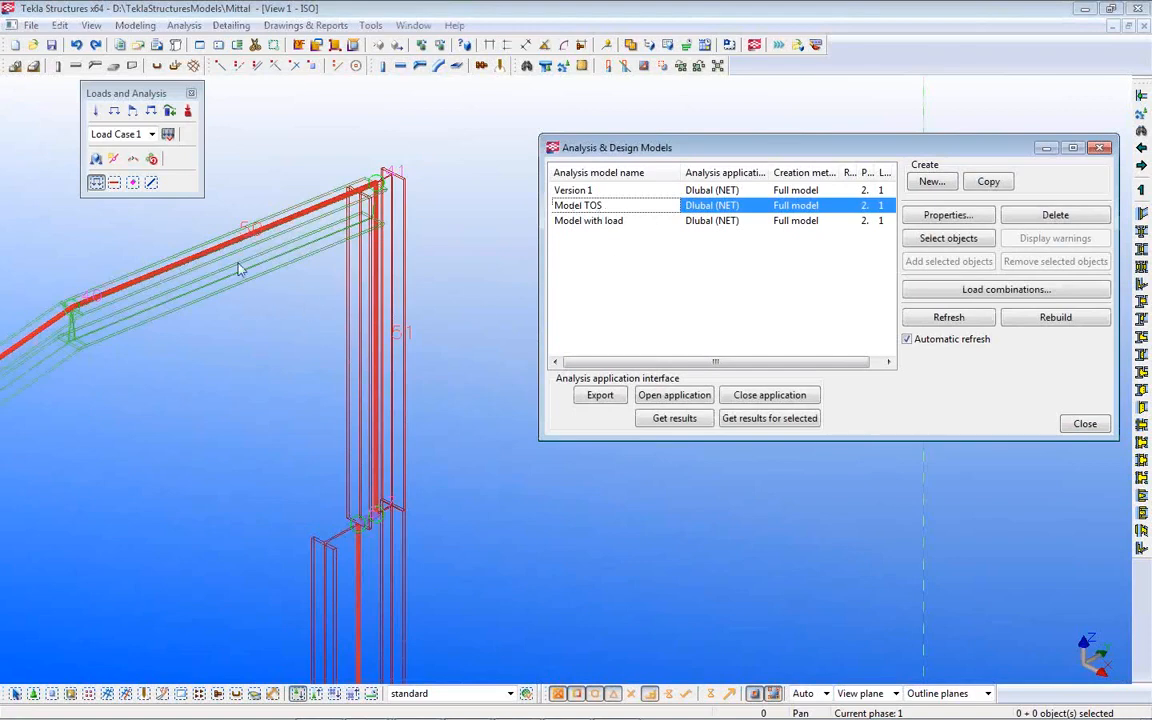
- Examine the analysis members of the portal frame and the rigid link at the column's step
left_click(253, 322)
middle_click_drag(251, 339, 180, 341)
scroll(204, 302, "up", 4)
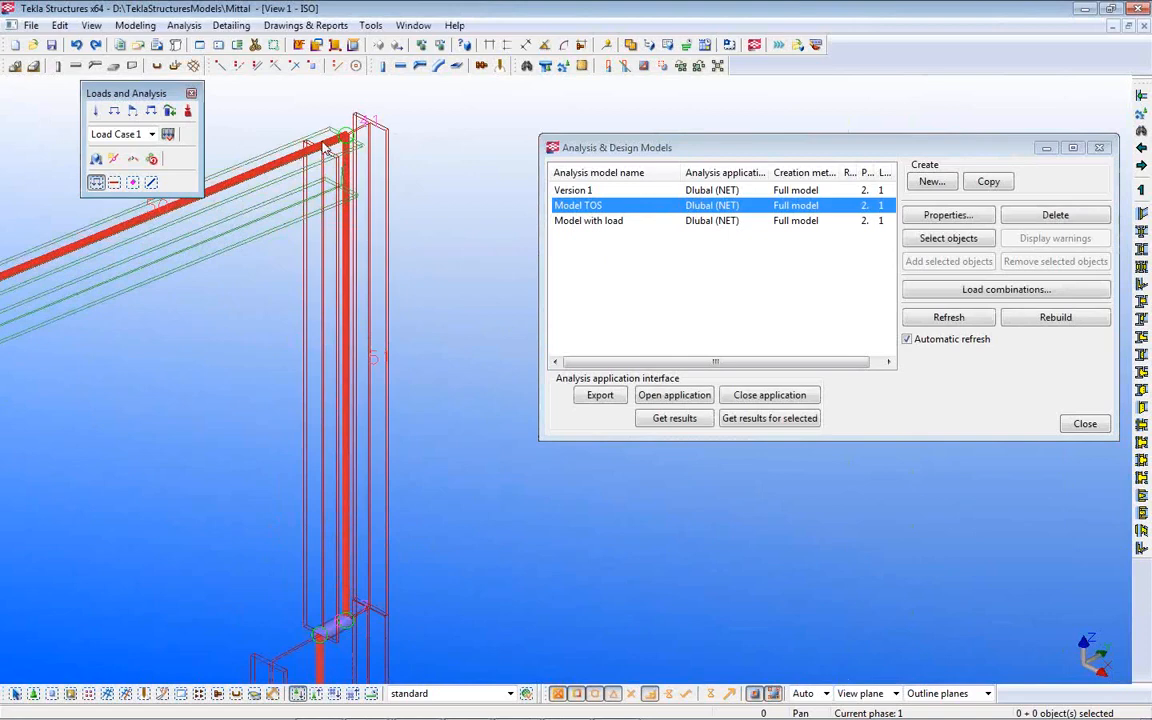
middle_click_drag(378, 626, 396, 503)
scroll(342, 506, "down", 3)
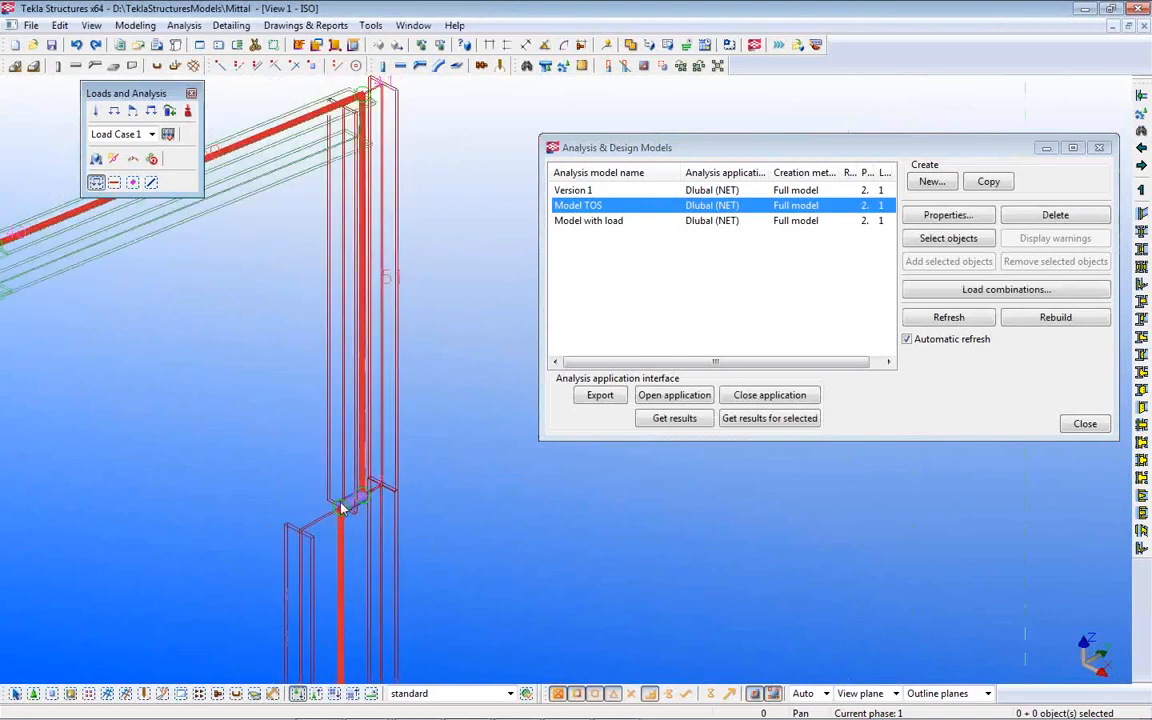
scroll(338, 549, "up", 2)
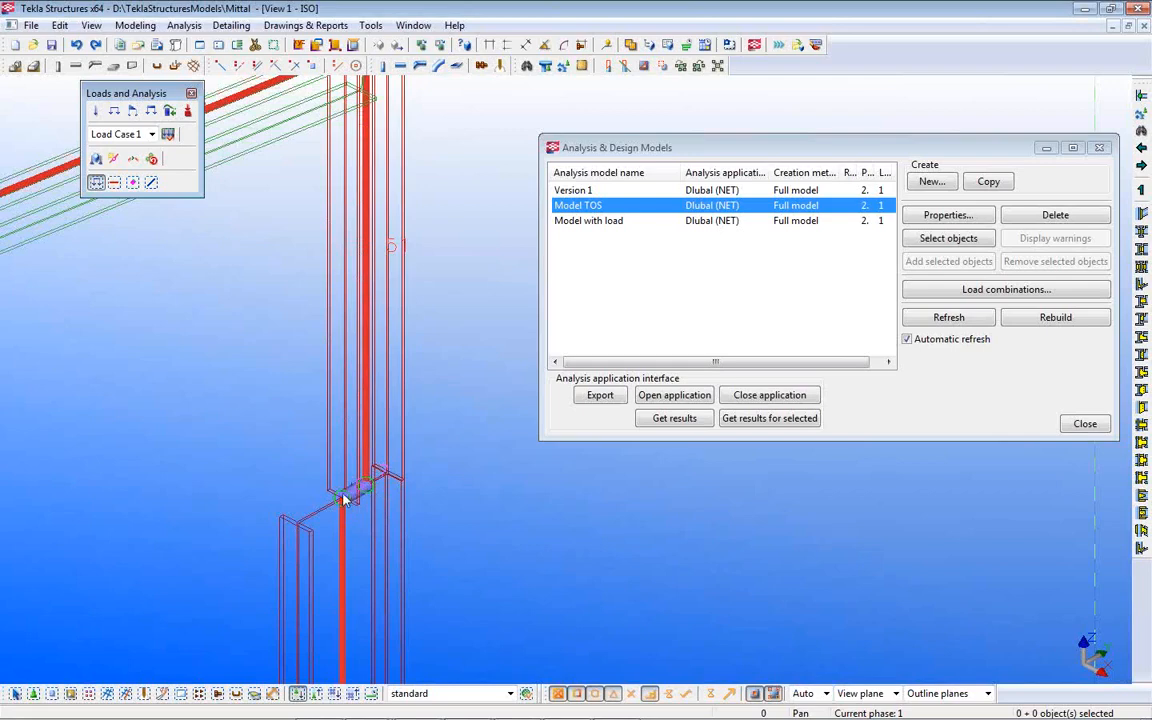
scroll(358, 510, "up", 4)
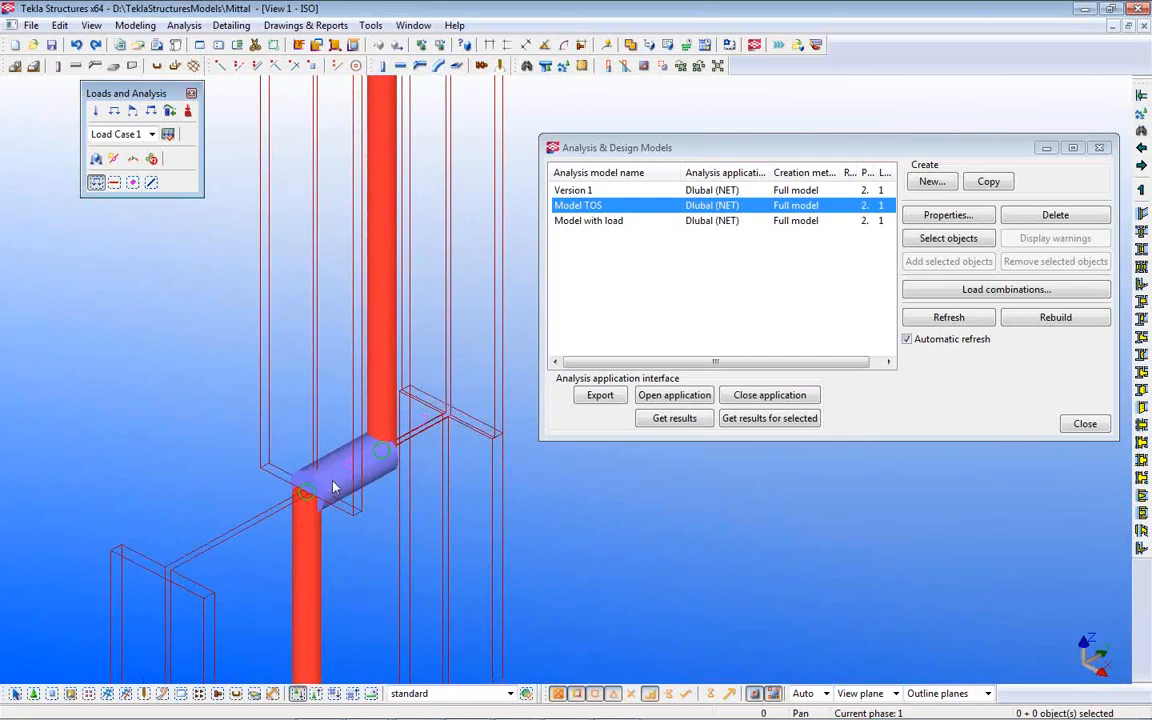
scroll(334, 487, "down", 3)
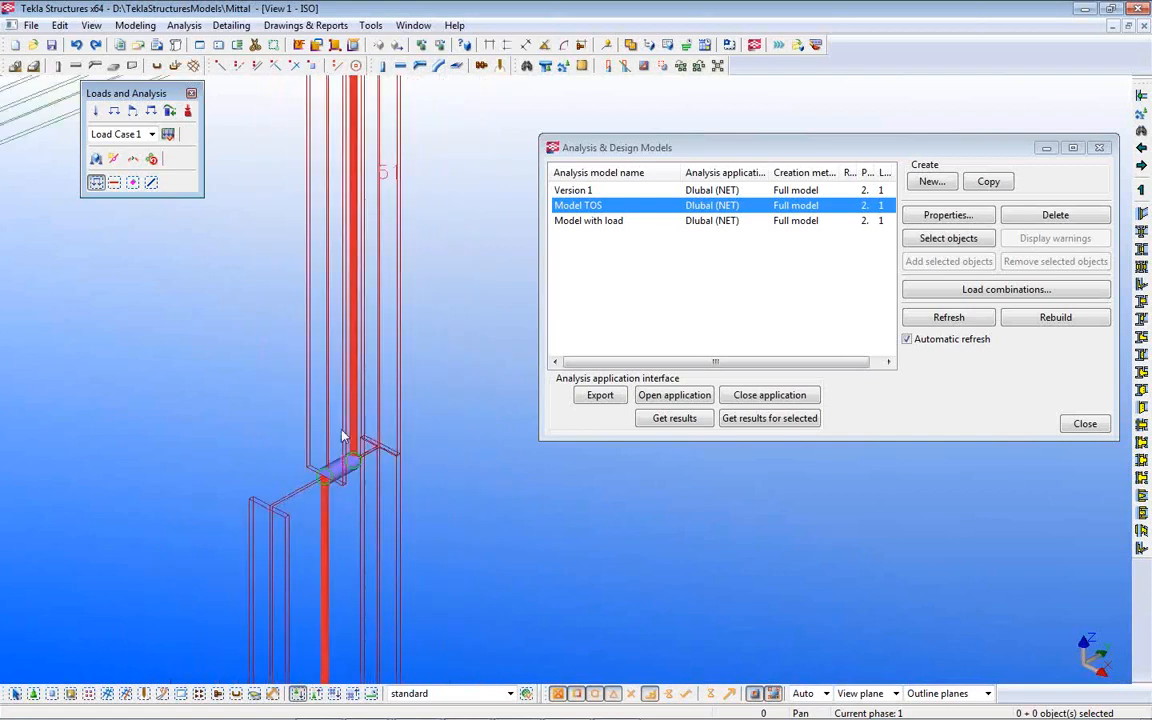
- Inspect the analysis node where the rafter meets the upper column at the eaves
middle_click_drag(342, 436, 361, 505, "ctrl")
middle_click_drag(388, 342, 410, 350, "ctrl")
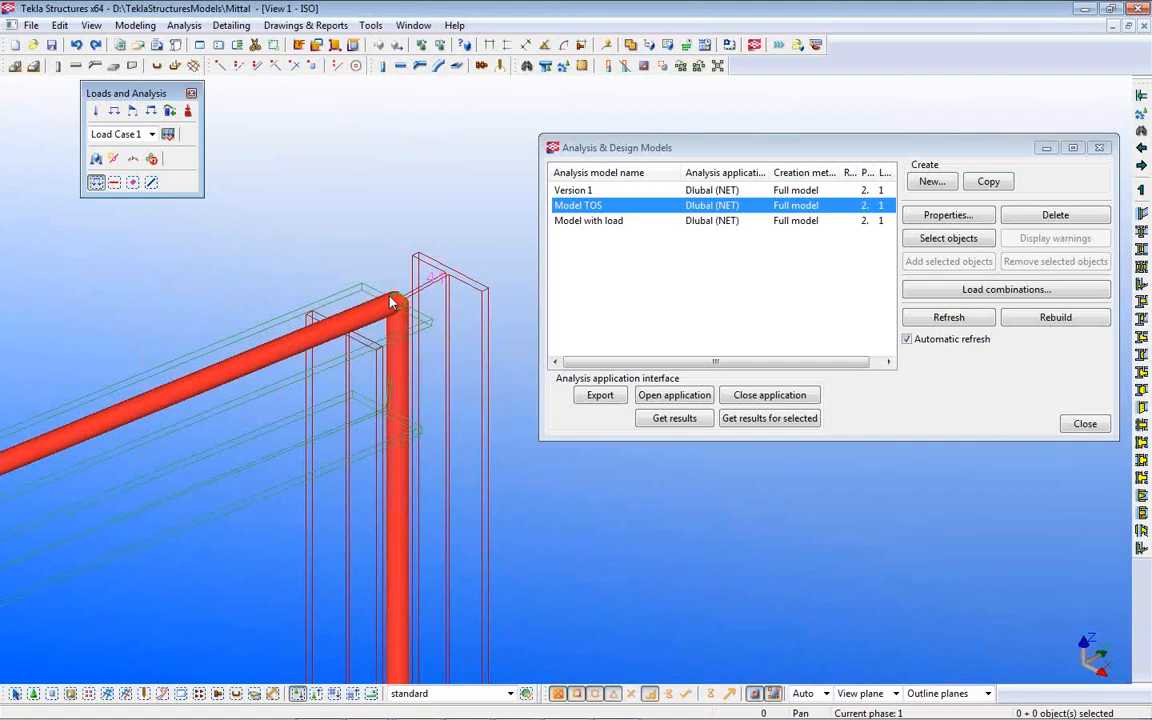
scroll(315, 342, "down", 2)
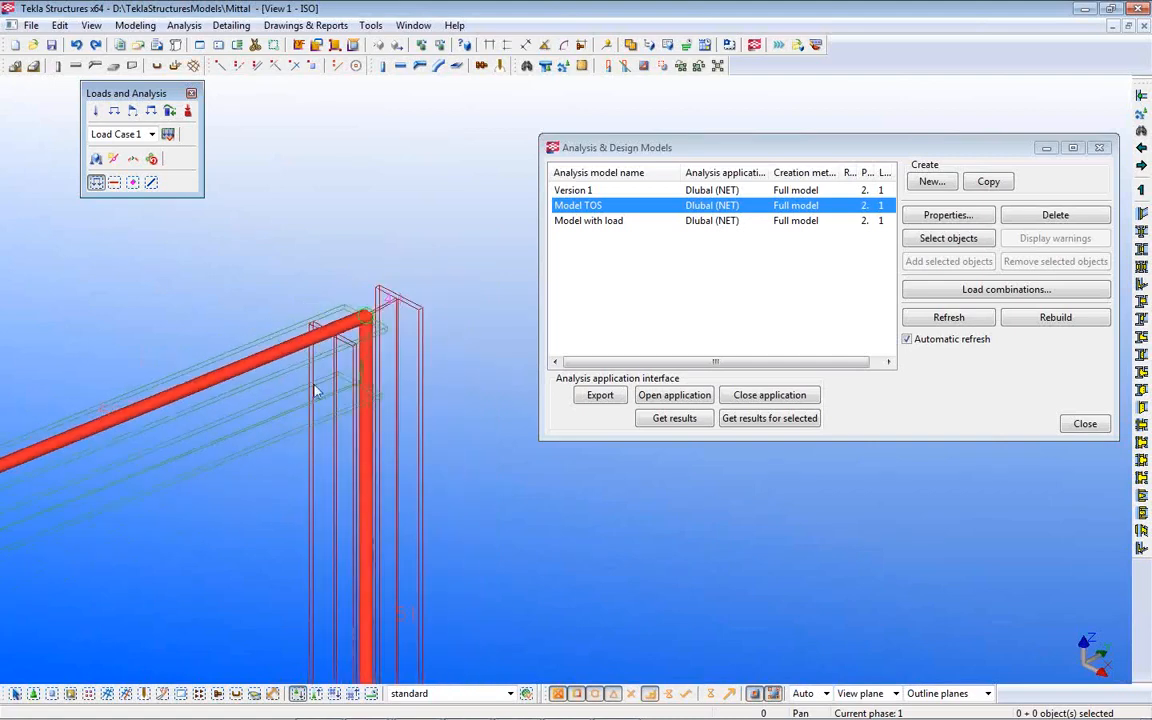
middle_click_drag(316, 432, 413, 279)
scroll(416, 267, "down", 2)
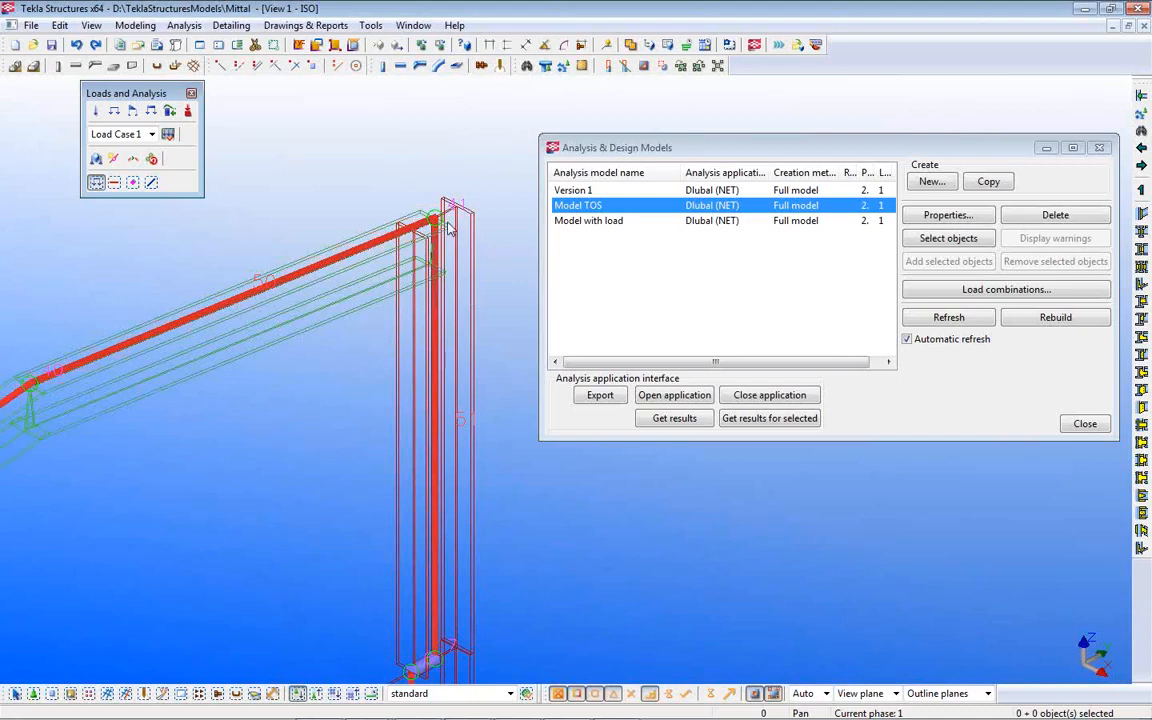
- Review the whole analysis model and check the member axes and nodes at the platform's beam intersections
scroll(382, 235, "down", 5)
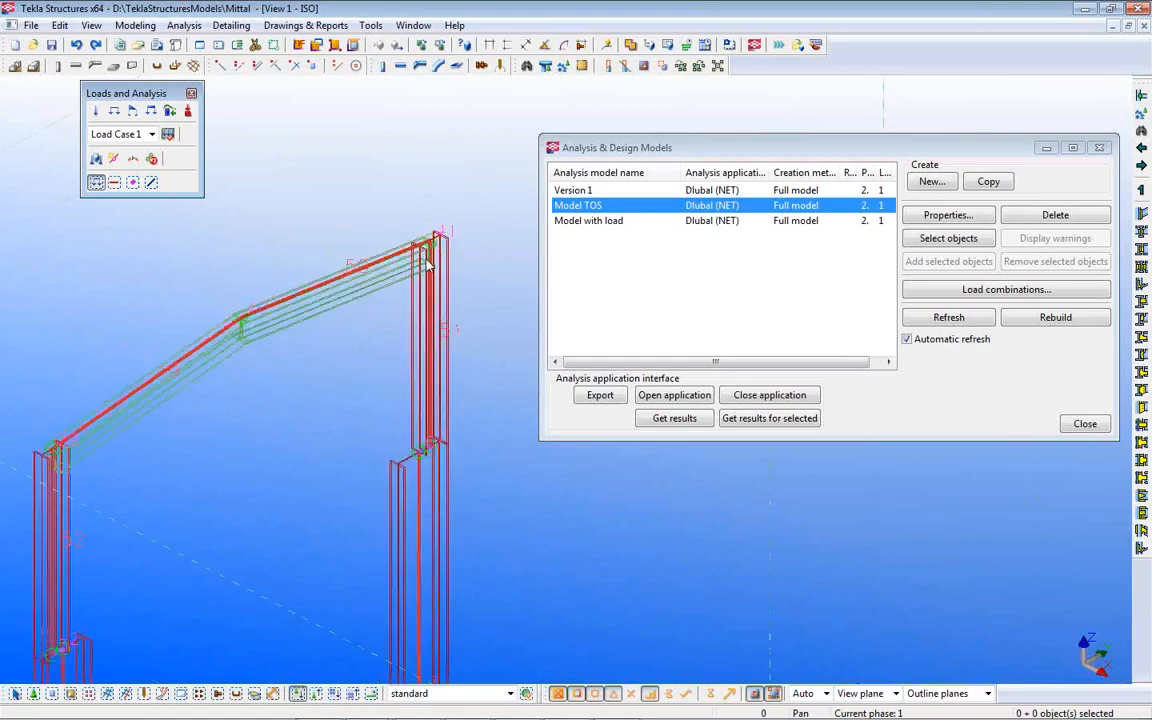
middle_click_drag(393, 330, 337, 252)
scroll(343, 251, "down", 2)
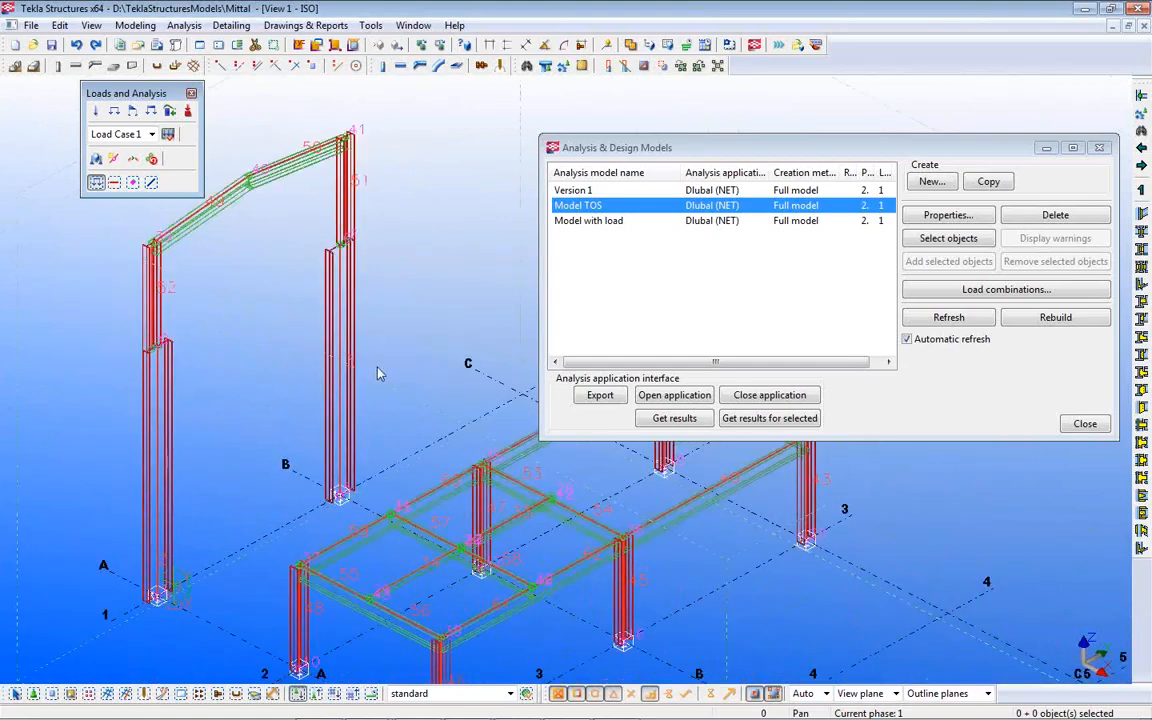
middle_click_drag(377, 368, 267, 356)
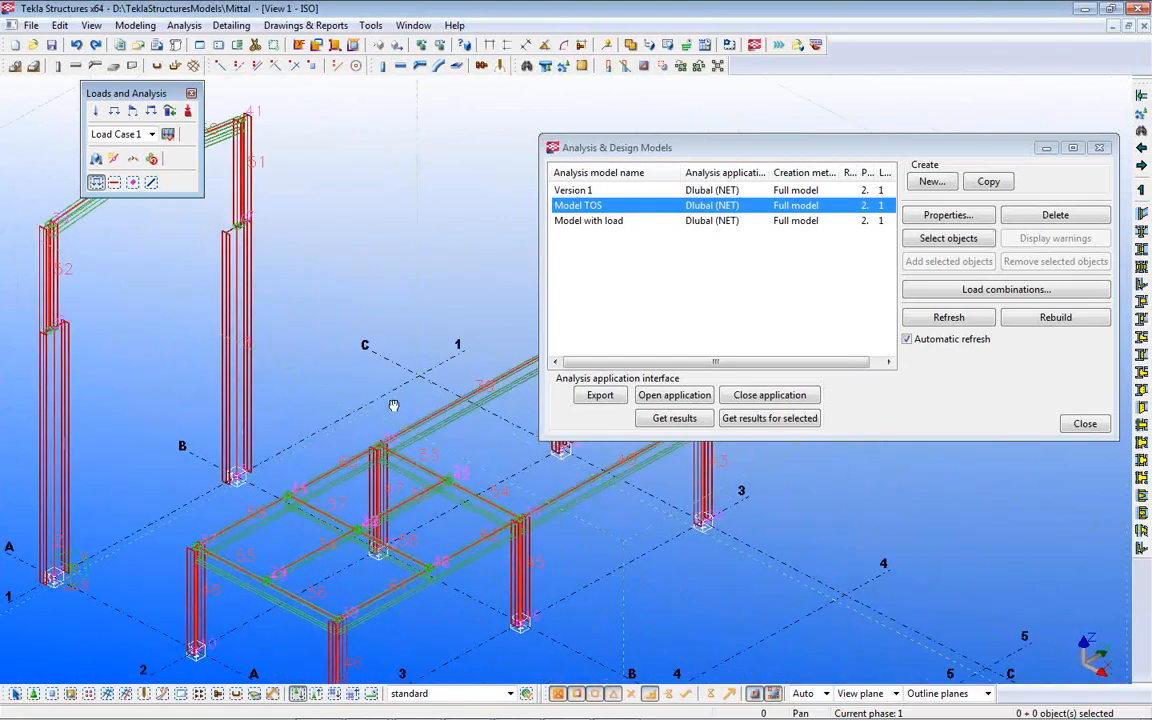
scroll(393, 405, "up", 6)
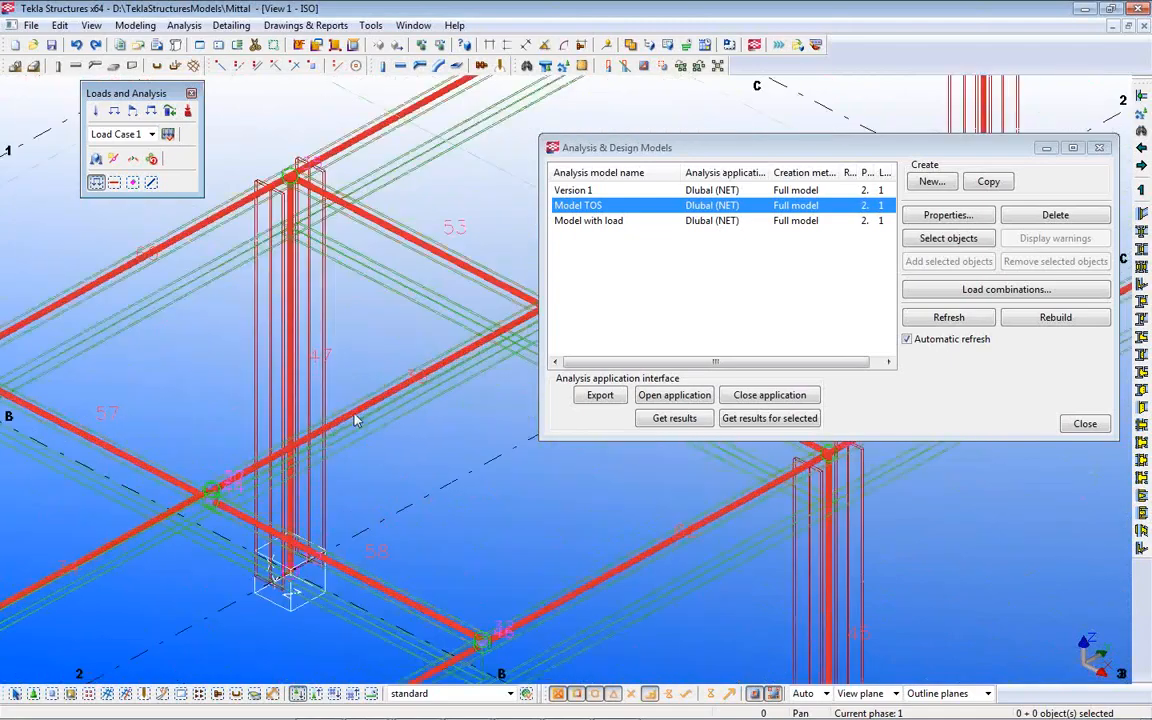
scroll(355, 418, "down", 3)
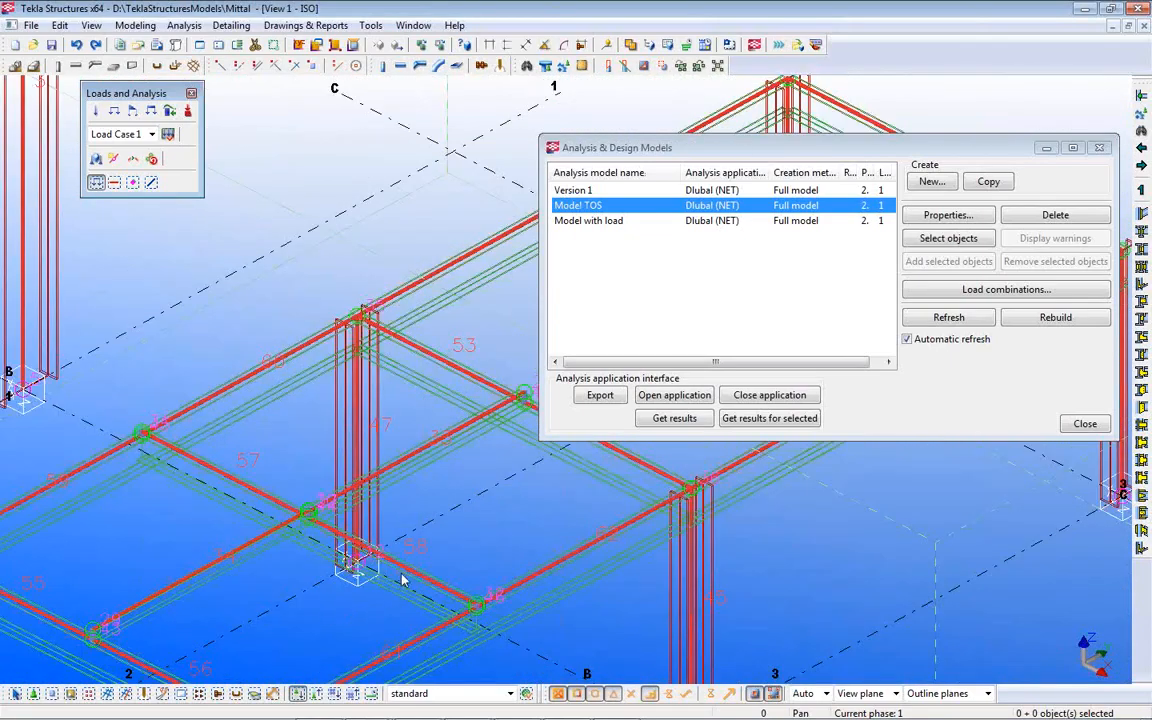
scroll(380, 437, "up", 3)
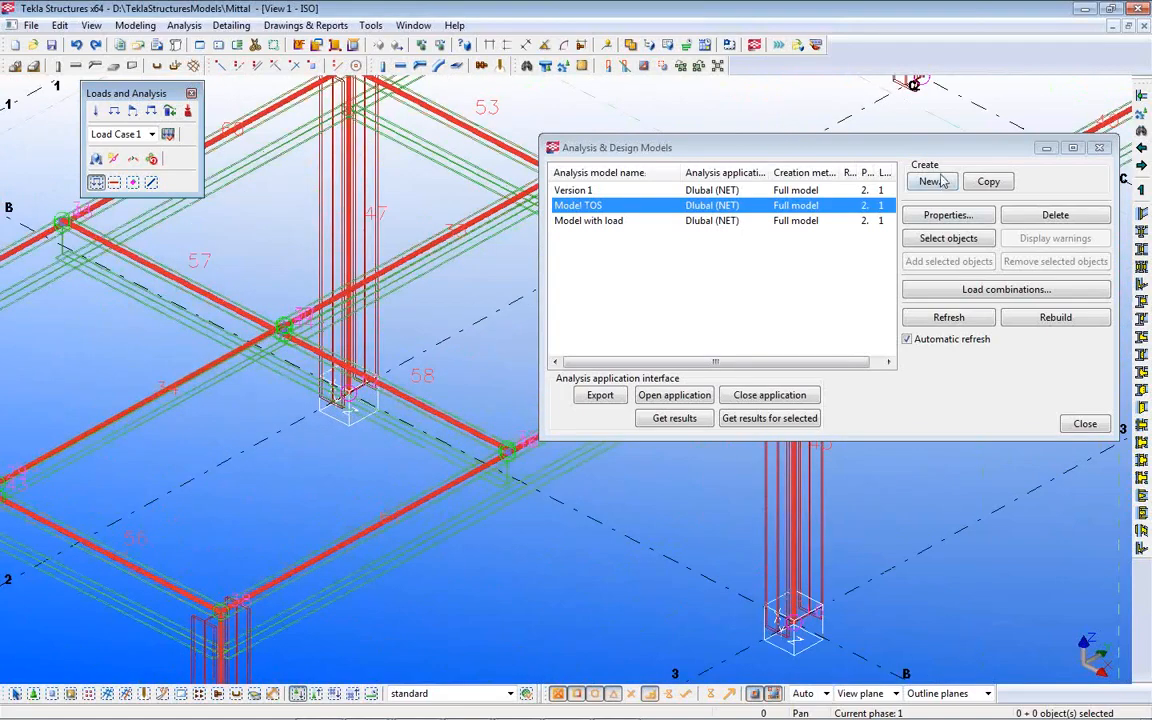
- Start a new analysis model named Model New 2 with the Full model creation method
left_click(932, 181)
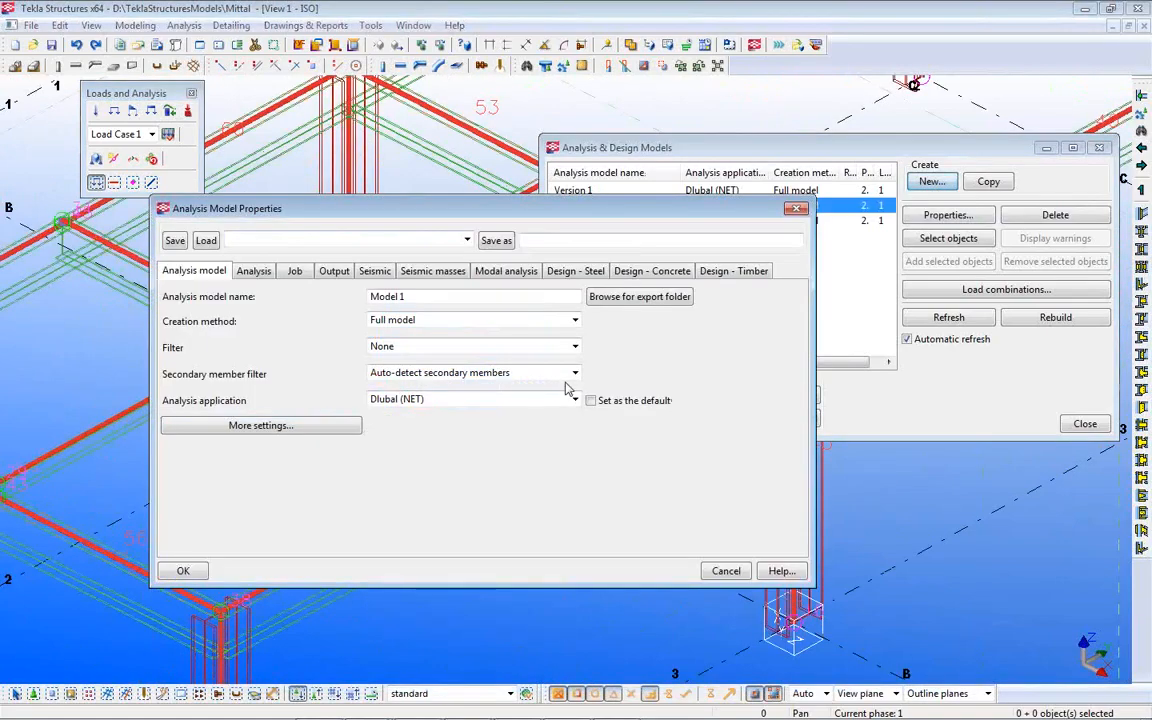
left_click_drag(420, 297, 288, 298)
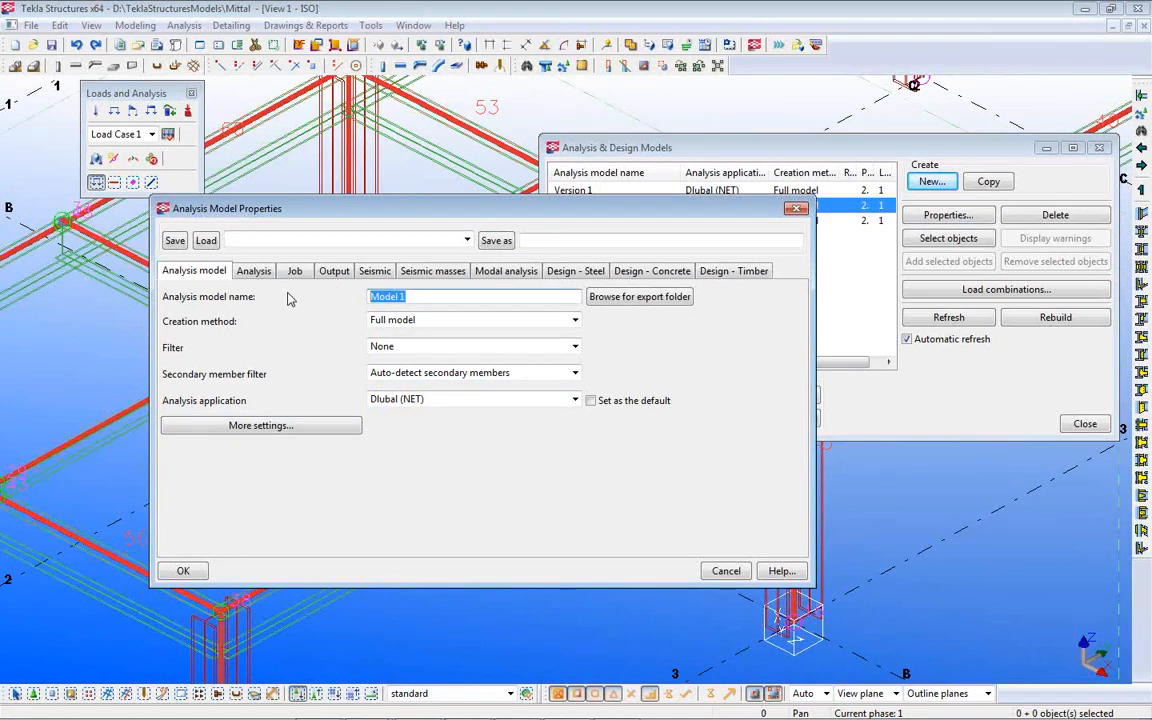
type("Mod")
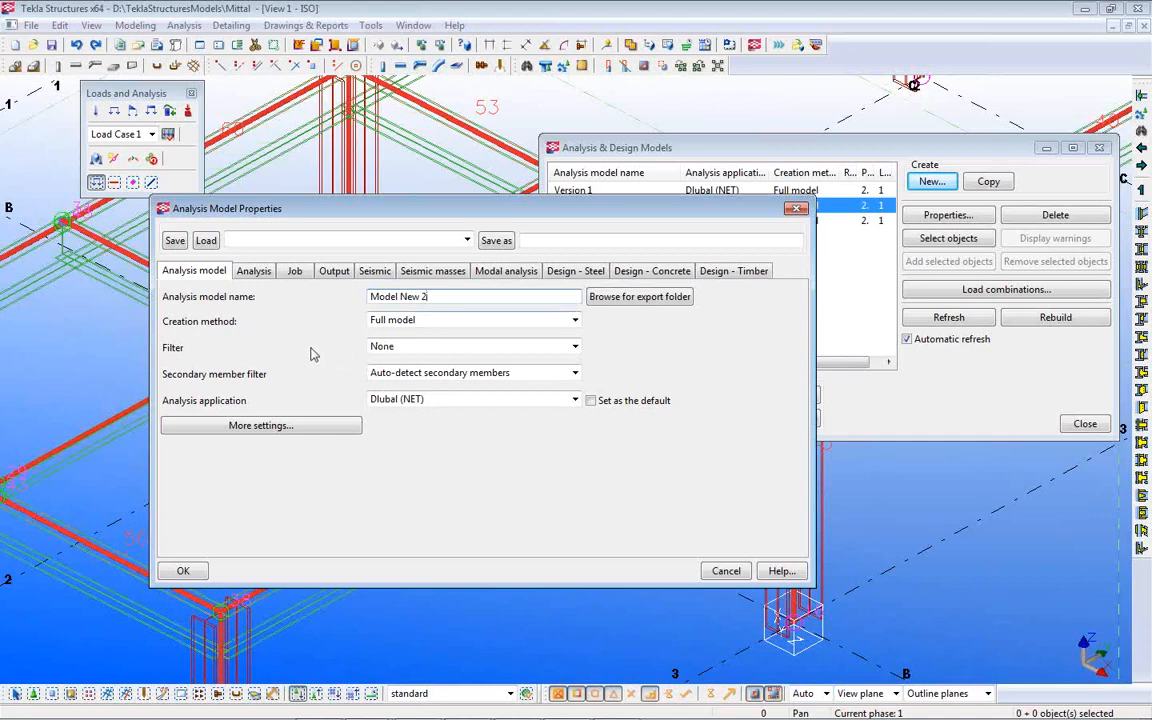
left_click(575, 321)
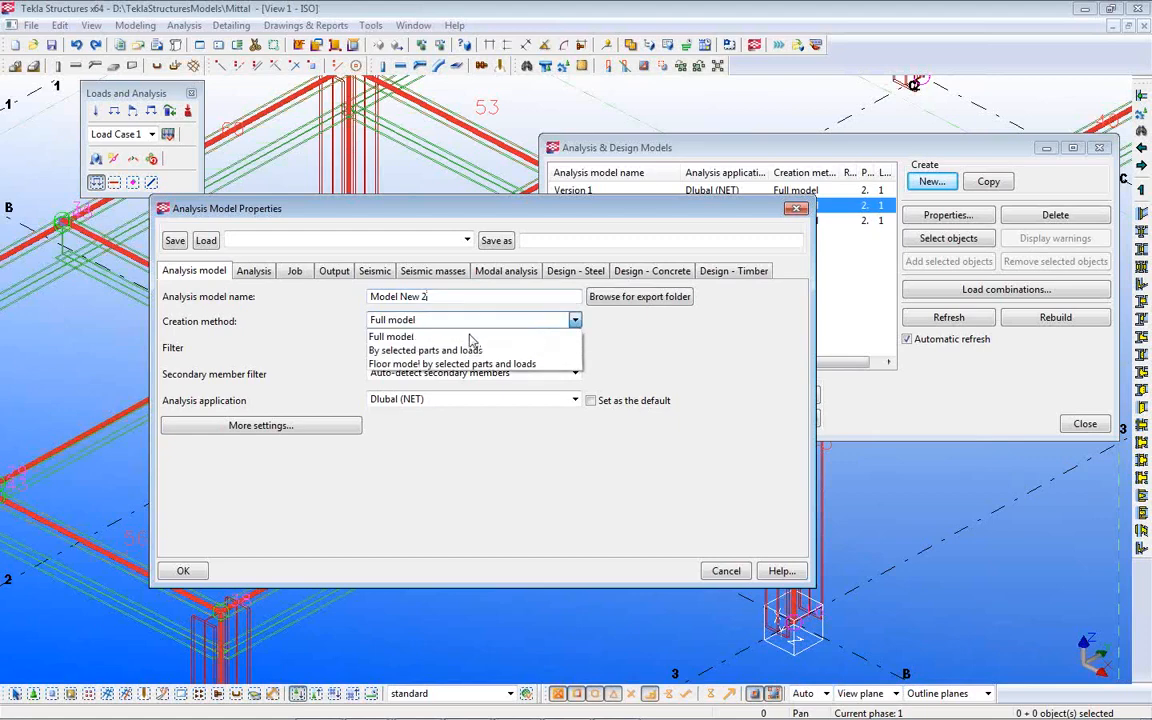
left_click(425, 338)
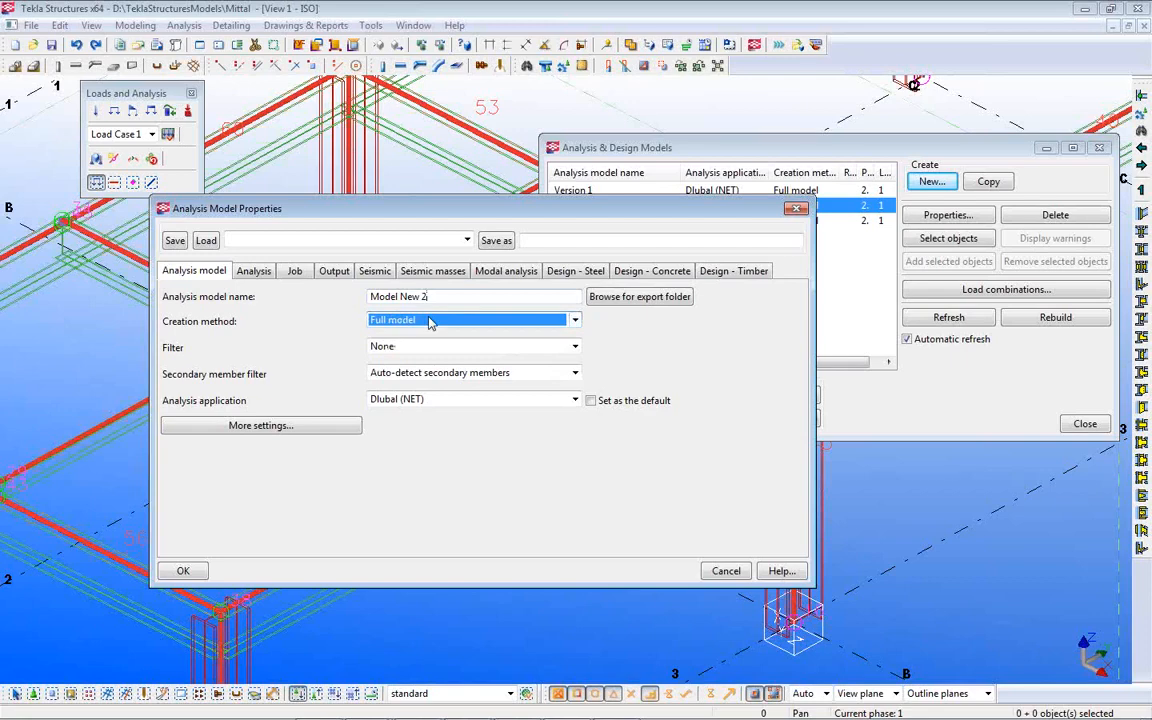
- Keep the analysis model's filter at None and its analysis application at Dlubal (NET)
left_click(410, 348)
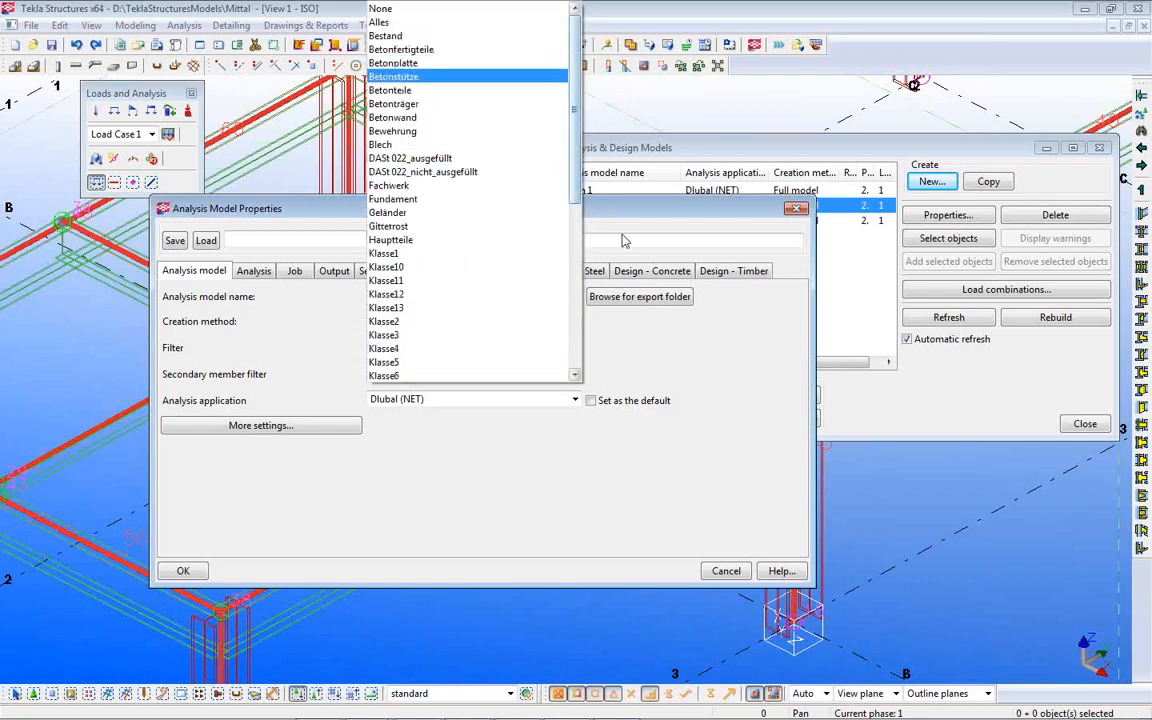
left_click(642, 352)
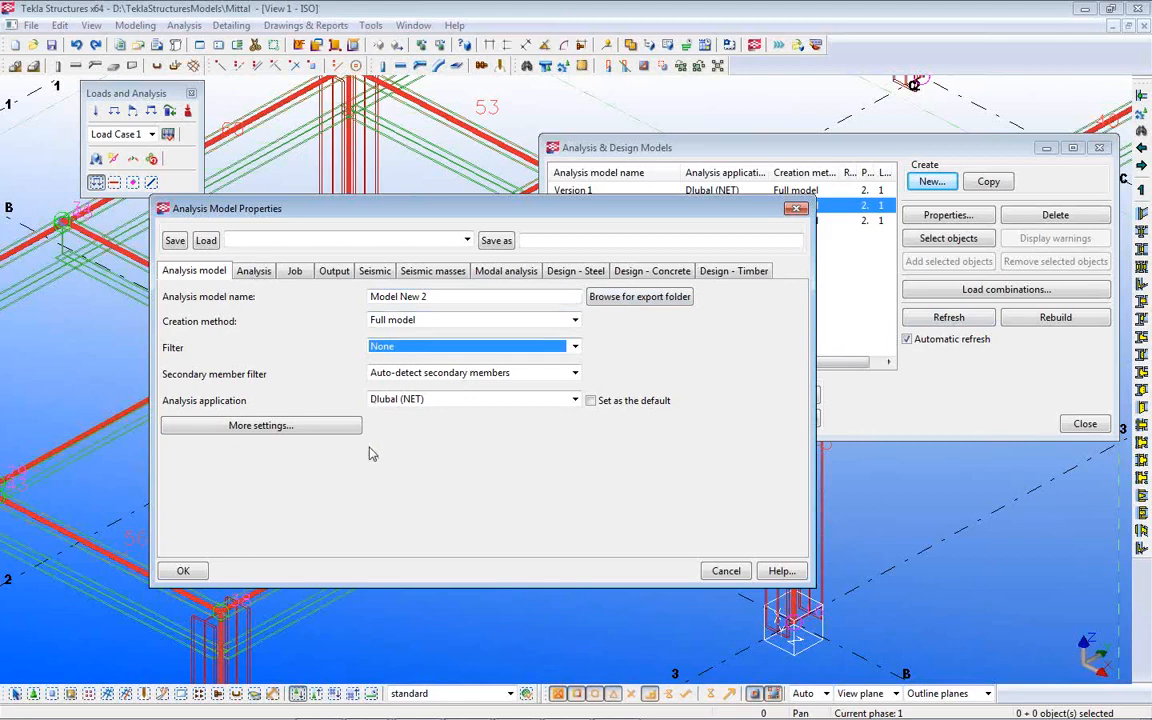
left_click(448, 404)
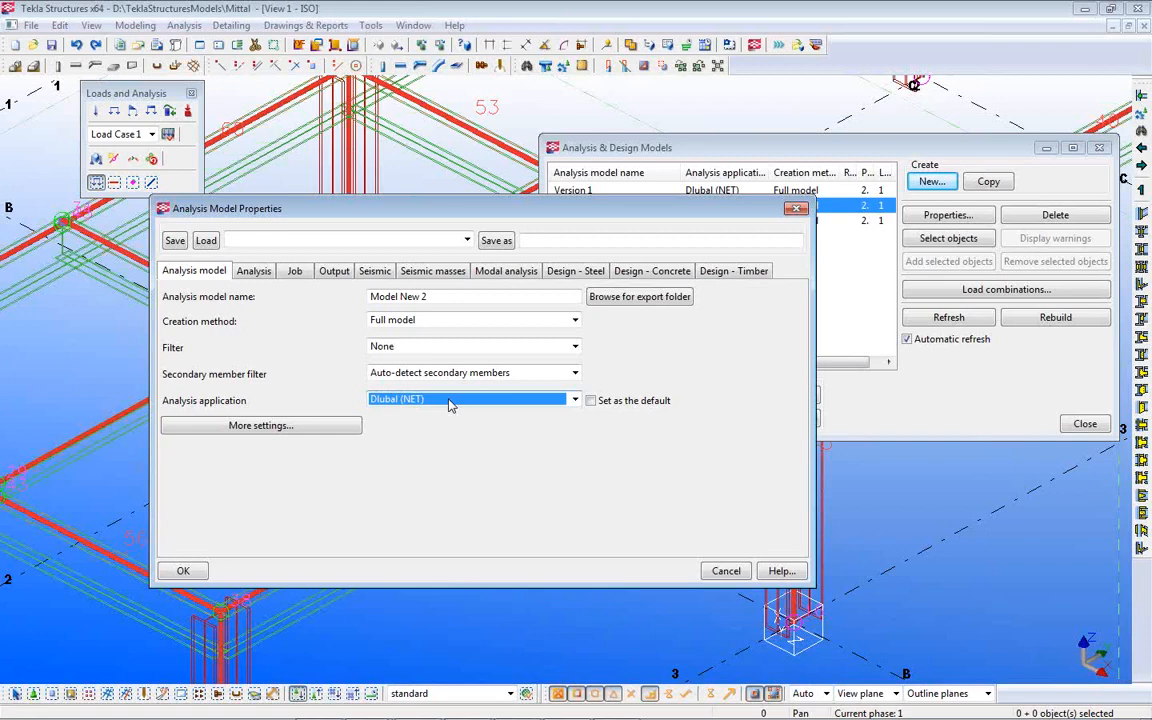
left_click(463, 404)
left_click(463, 404)
left_click(491, 406)
left_click(491, 406)
- Set the member axis location to Neutral axis in the additional settings and create the analysis model
left_click(303, 428)
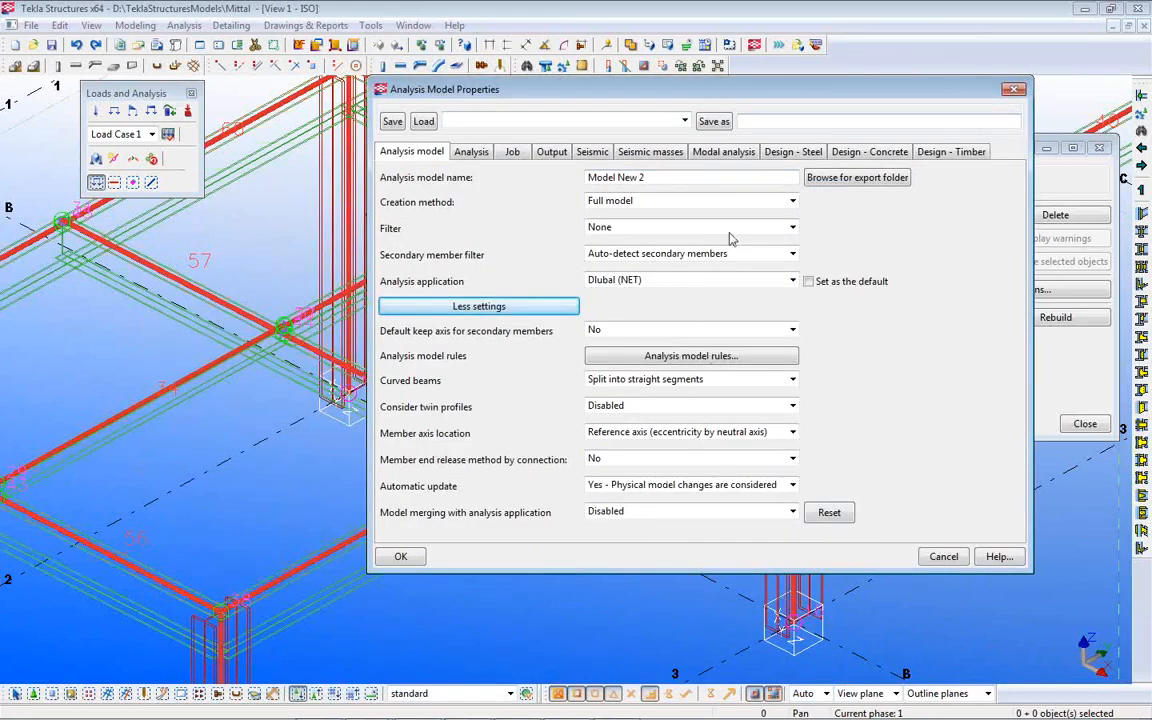
left_click_drag(796, 93, 877, 82)
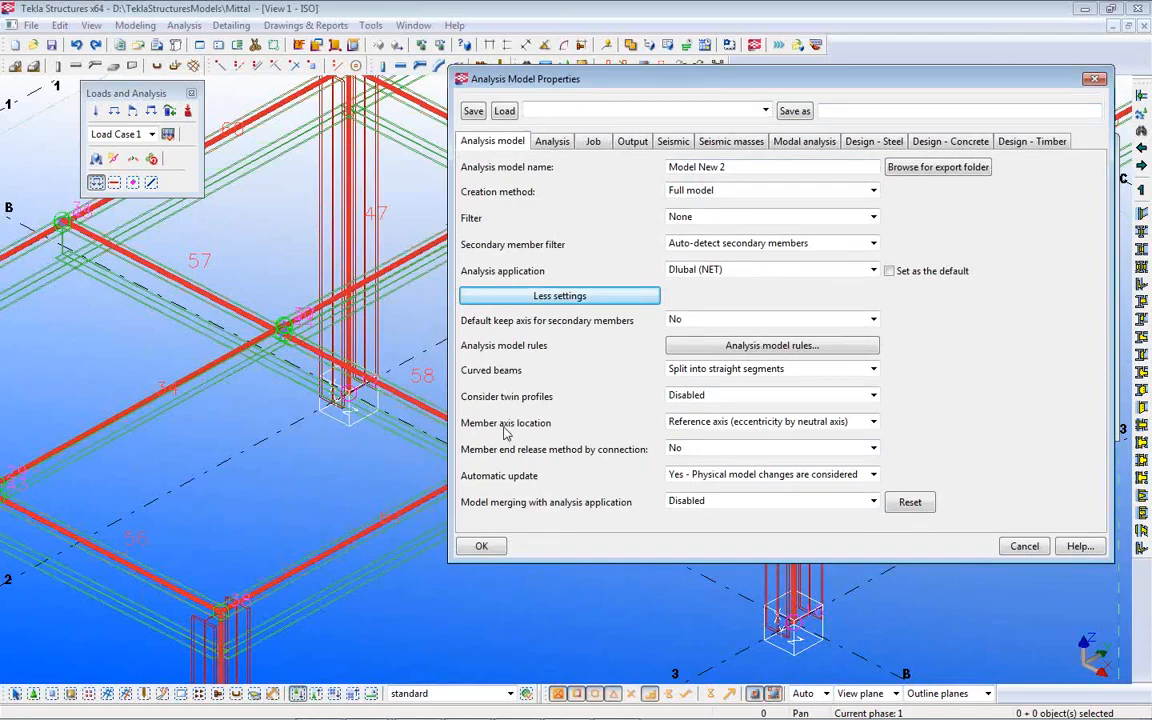
left_click(705, 427)
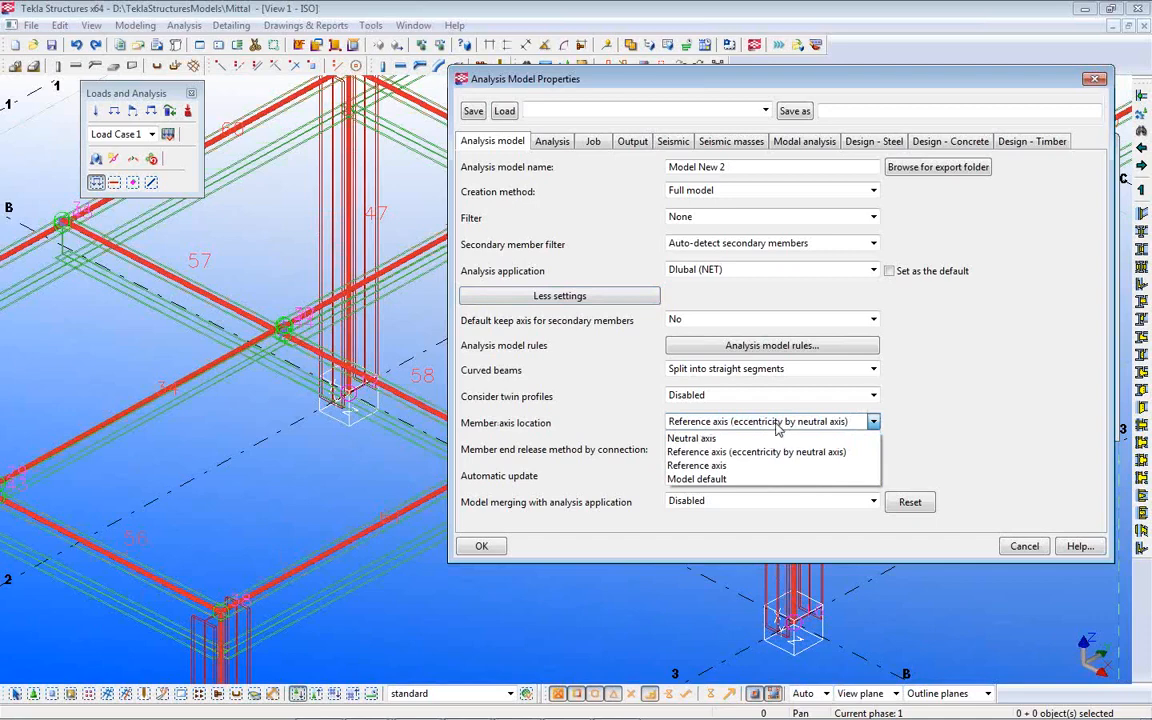
left_click(724, 440)
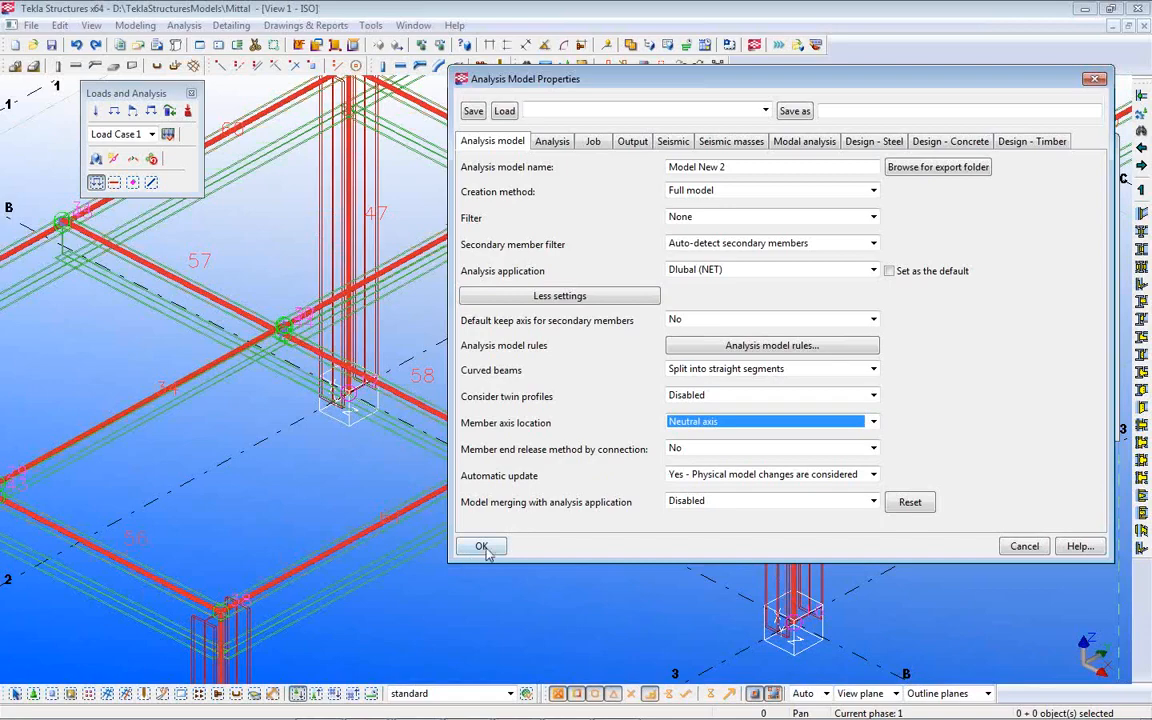
left_click(482, 546)
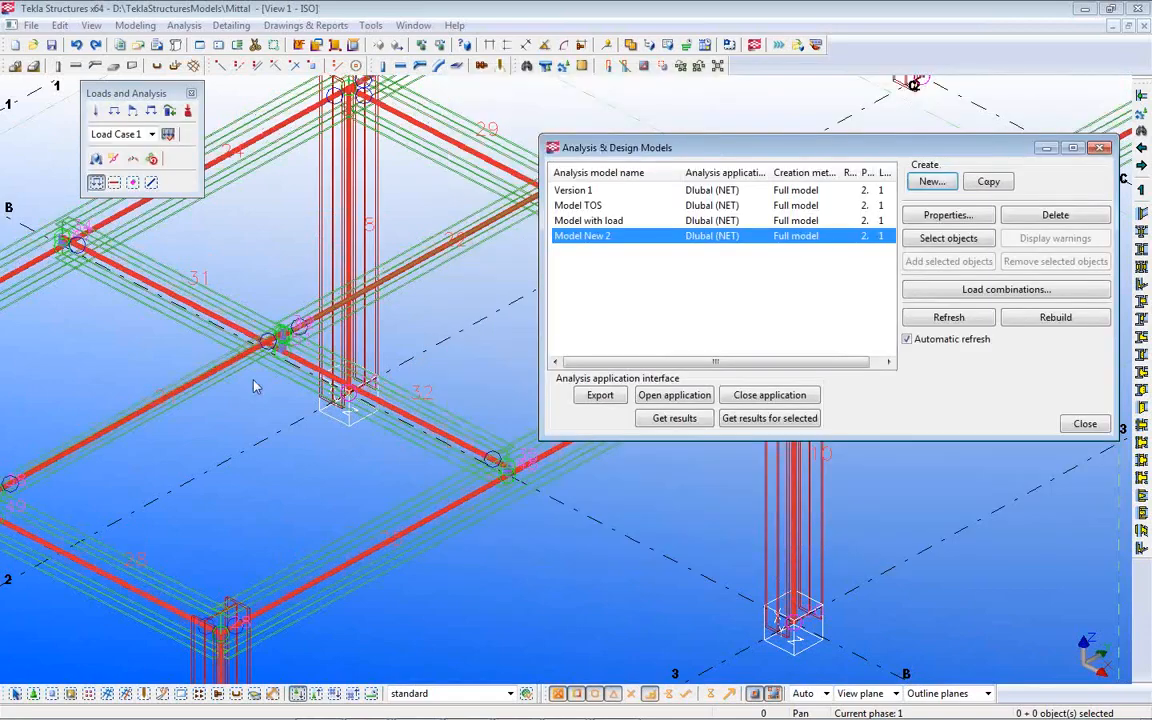
- Examine the rigid links and member axes where the platform beams of Model New 2 intersect
scroll(316, 389, "up", 5)
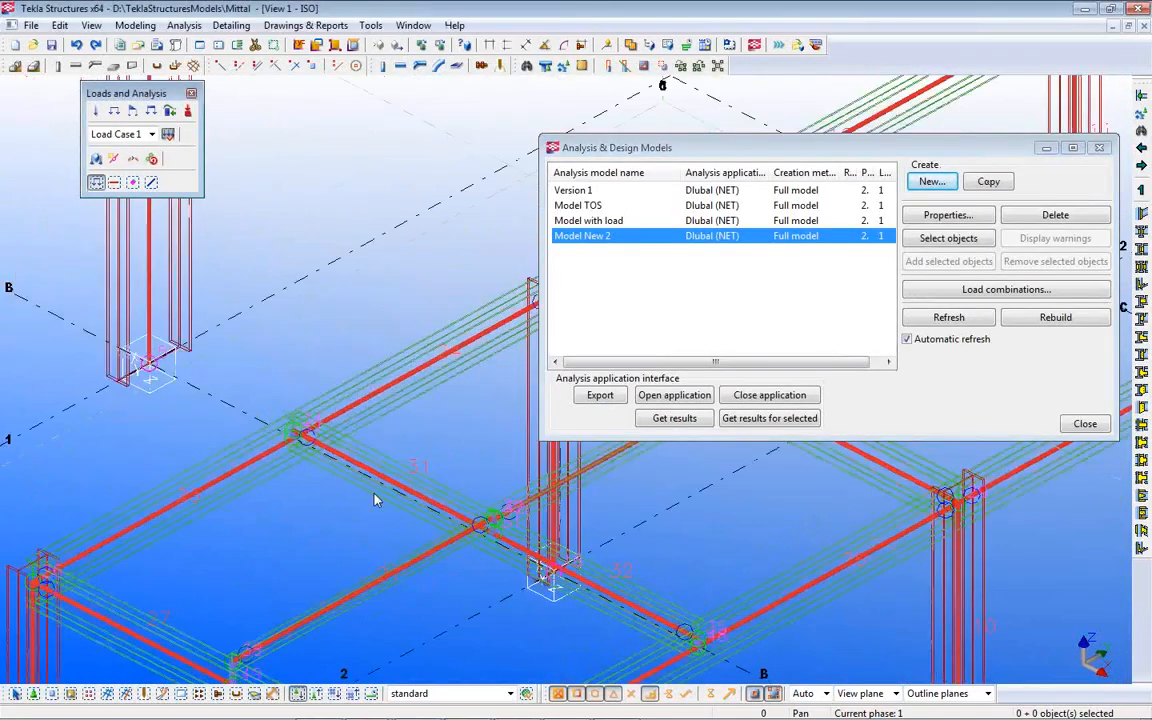
scroll(296, 438, "up", 3)
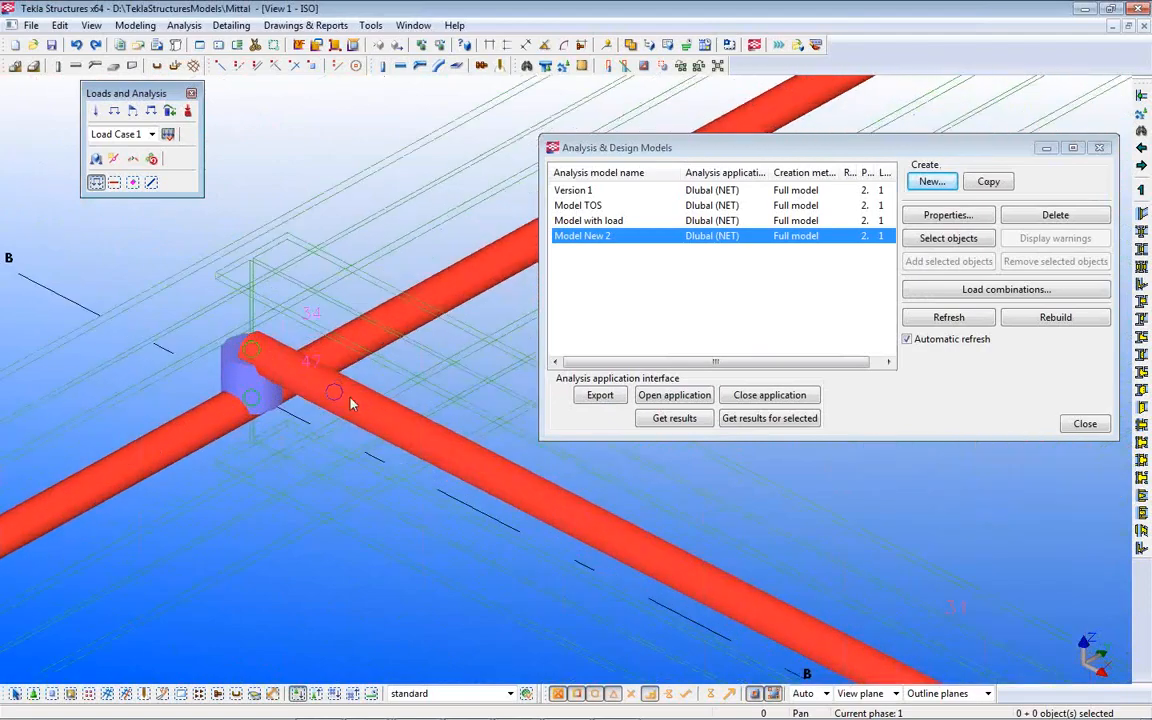
scroll(320, 412, "down", 2)
middle_click_drag(265, 427, 348, 296)
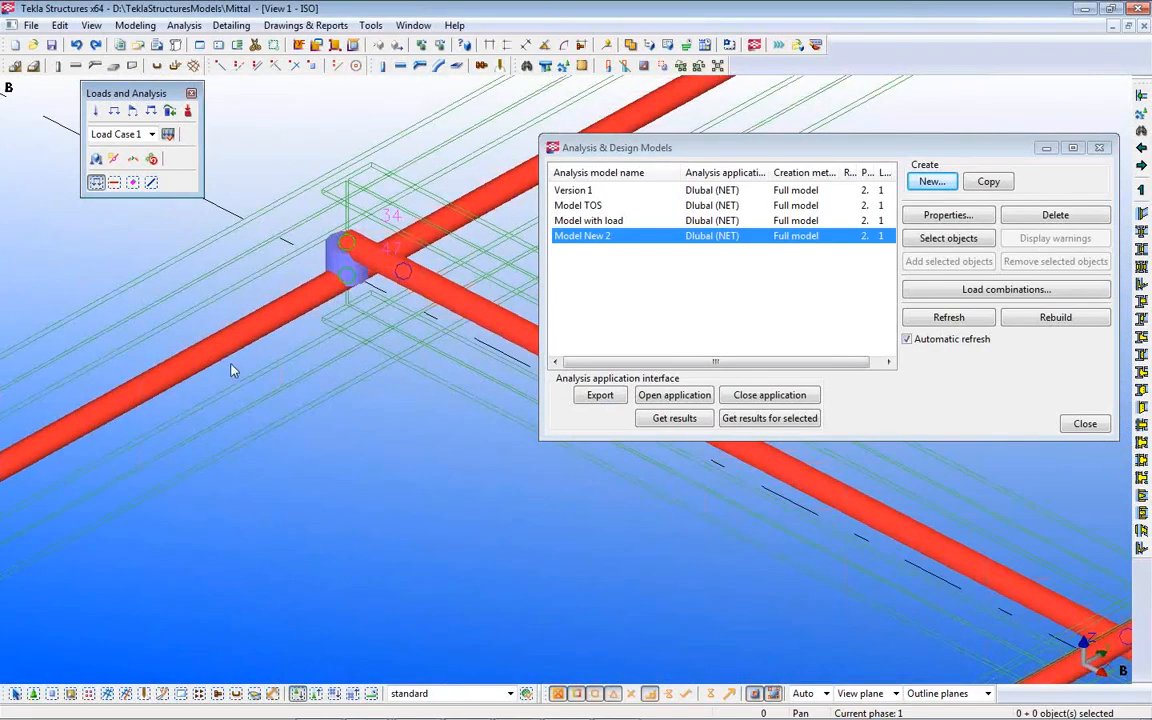
scroll(360, 340, "down", 4)
middle_click_drag(363, 399, 335, 252)
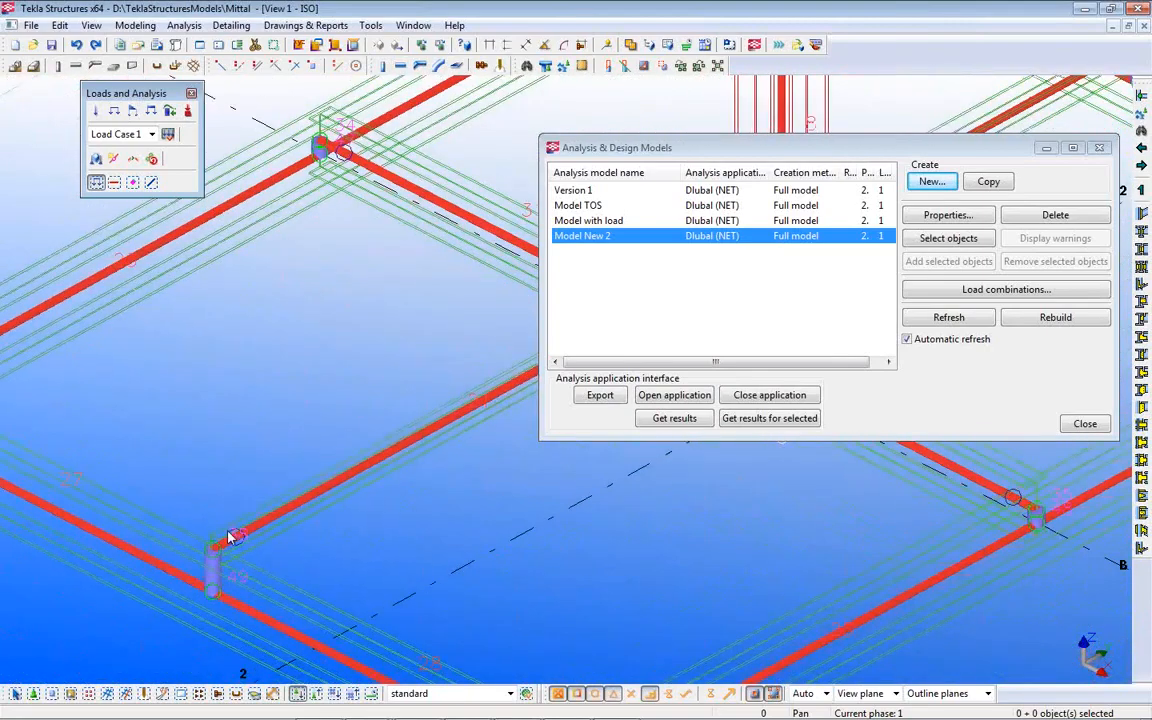
scroll(238, 558, "up", 2)
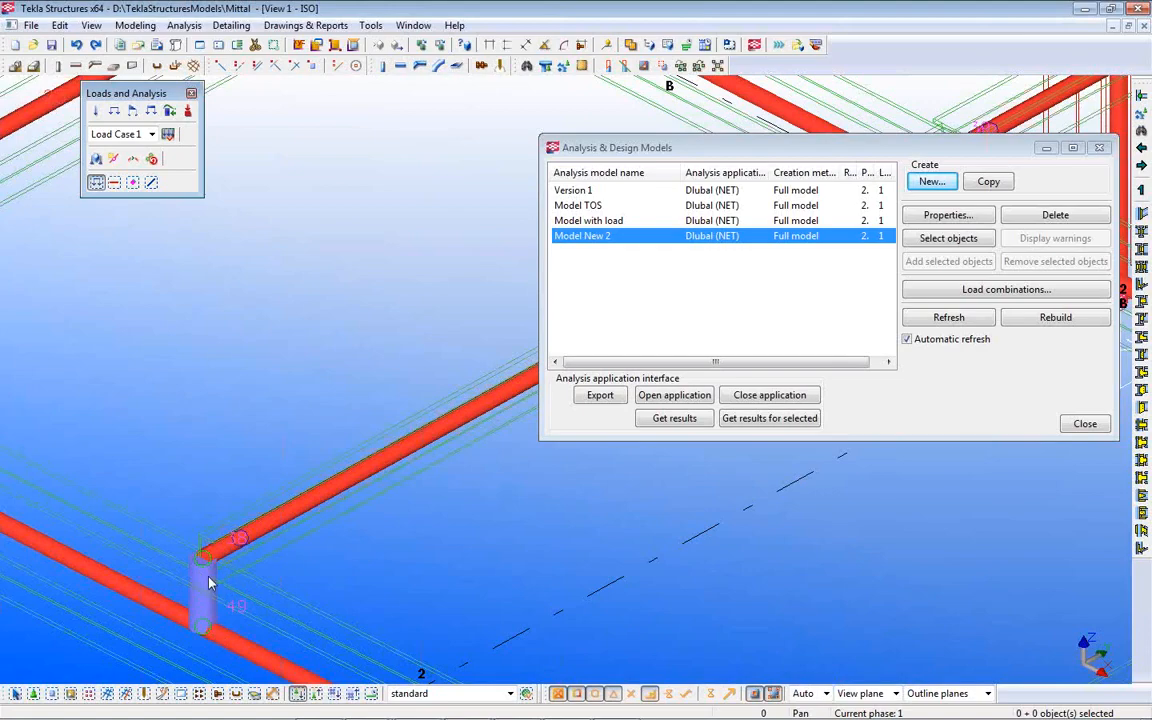
- Inspect the analysis member and support node of the platform column at grid B/3, from its base to its head
scroll(209, 577, "down", 4)
middle_click_drag(548, 580, 332, 562)
middle_click_drag(640, 573, 282, 405)
scroll(513, 582, "up", 1)
middle_click_drag(510, 582, 344, 542)
scroll(350, 545, "up", 2)
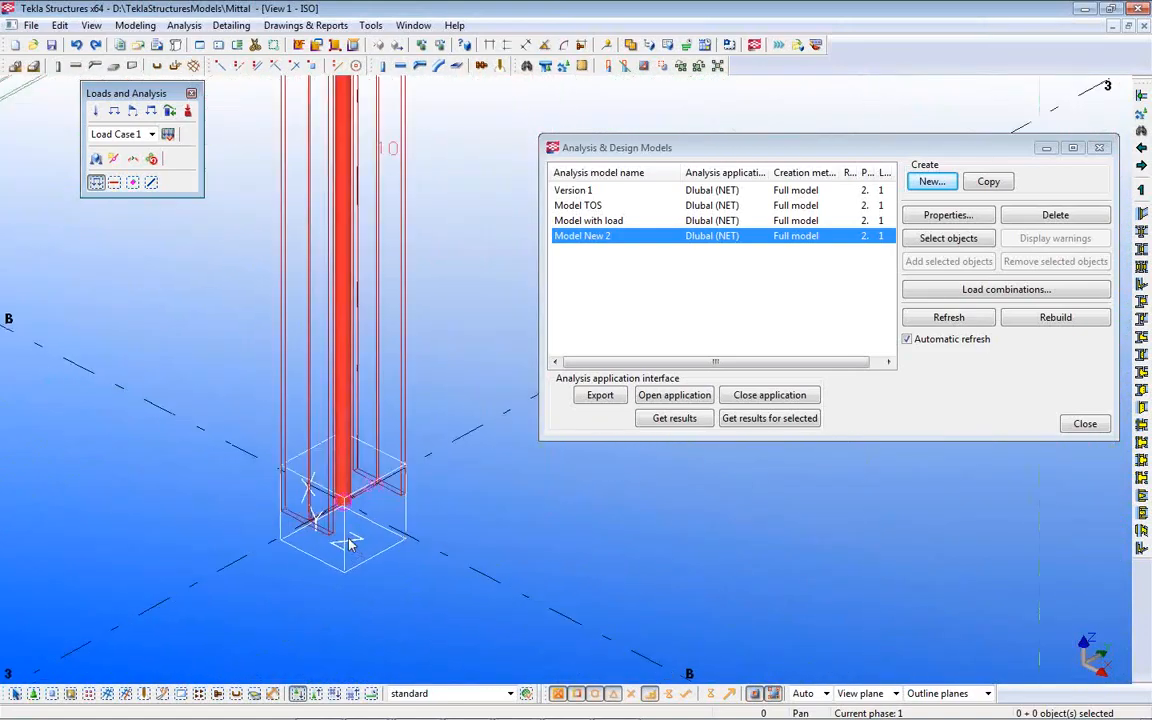
scroll(349, 538, "up", 1)
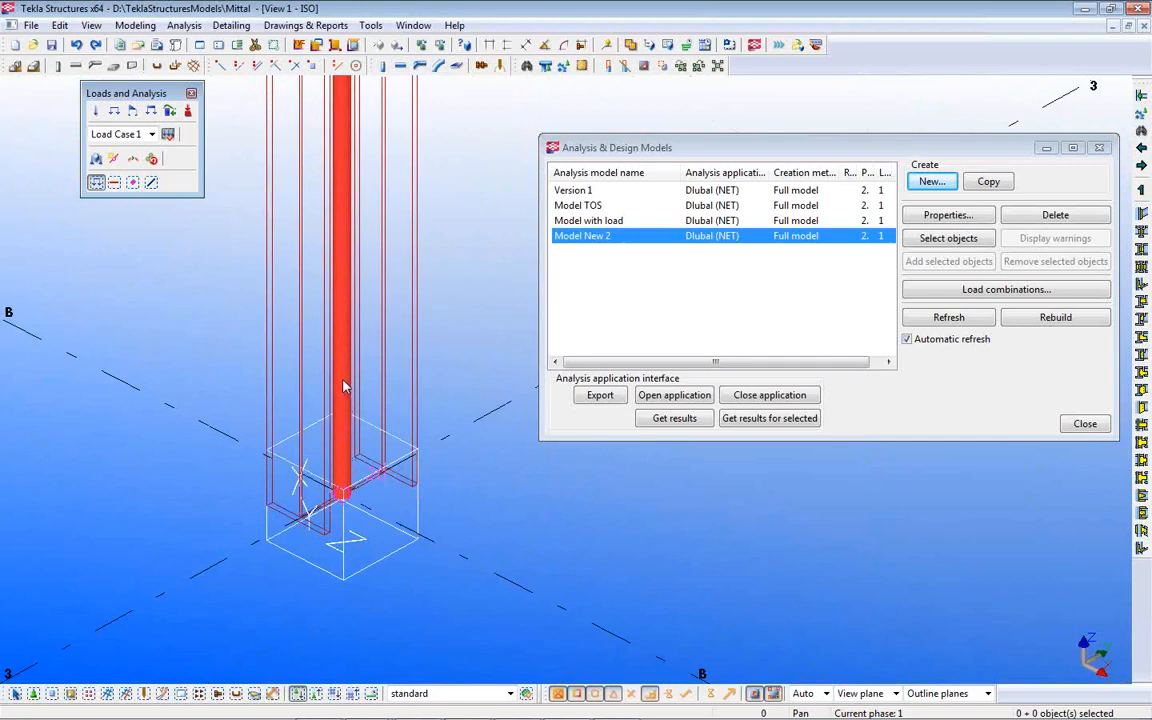
middle_click_drag(390, 388, 411, 498)
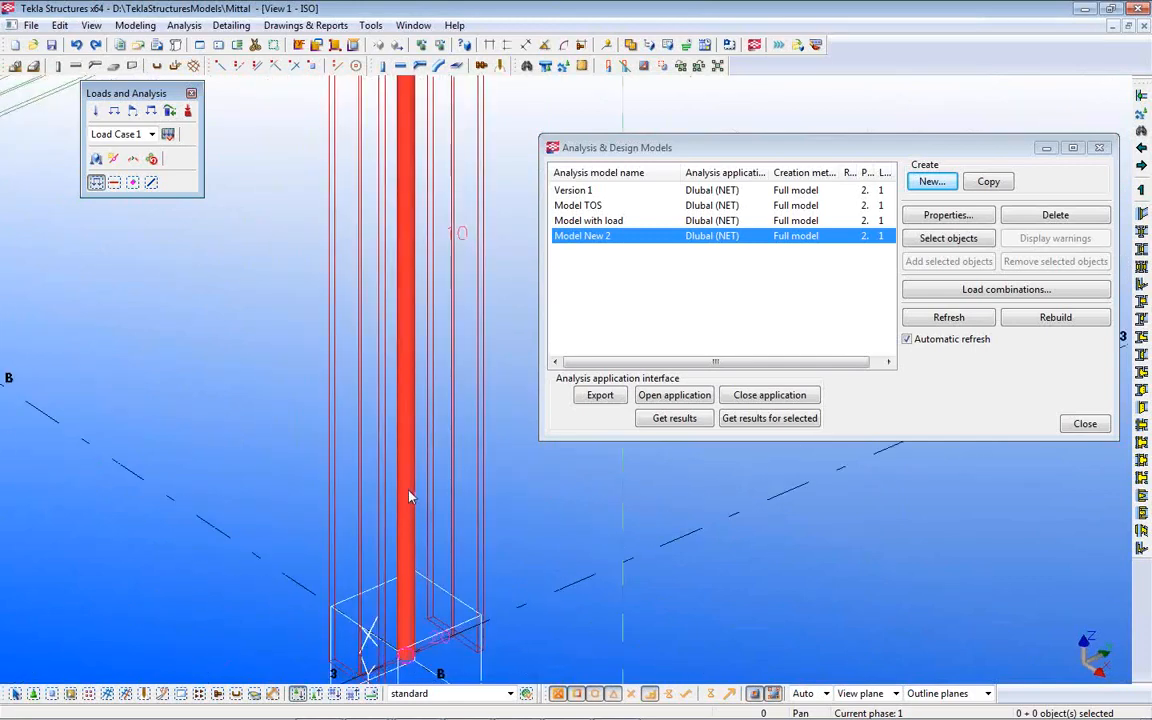
scroll(404, 403, "up", 2)
scroll(404, 403, "down", 4)
scroll(404, 403, "down", 1)
middle_click_drag(404, 403, 415, 511)
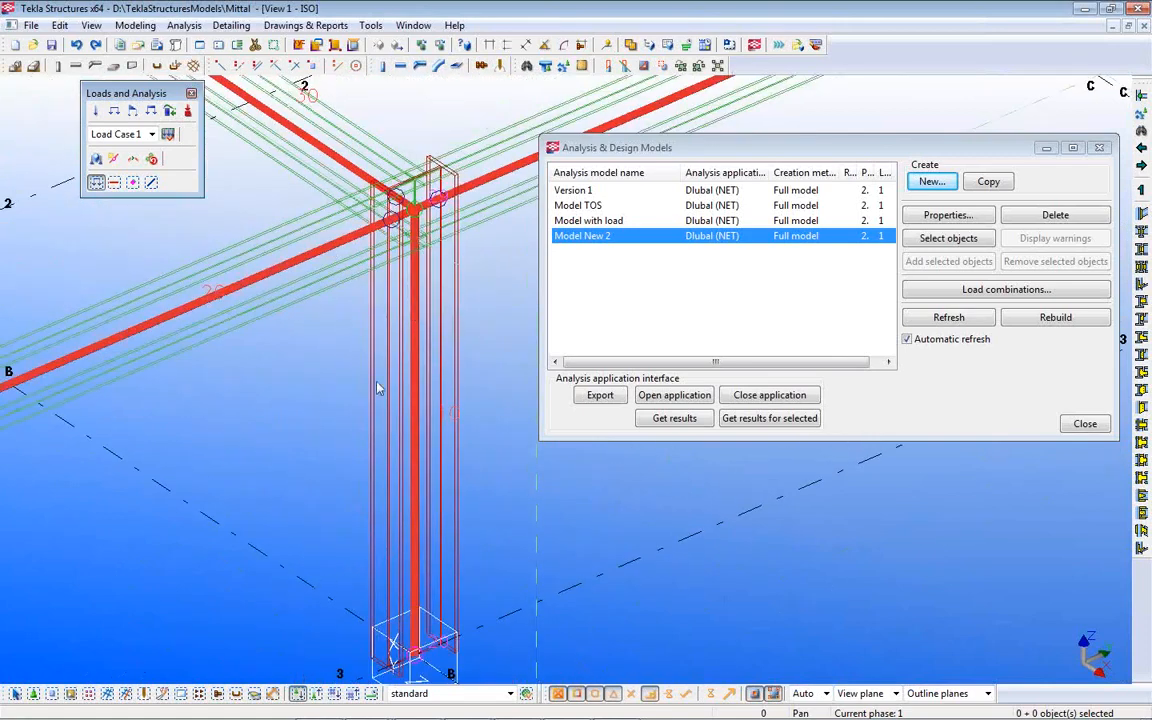
- Review how the platform's beam axes meet the columns and each other across the grid
middle_click_drag(430, 562, 431, 438)
middle_click_drag(358, 412, 438, 545)
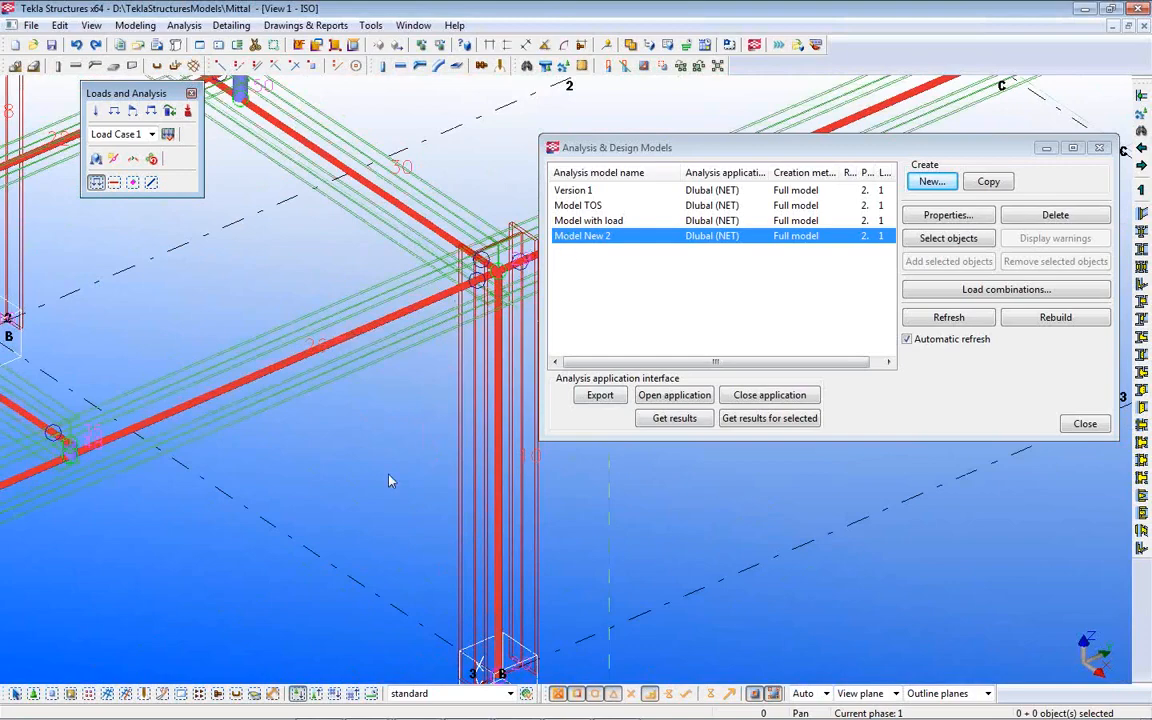
scroll(391, 478, "down", 3)
middle_click_drag(415, 484, 497, 603)
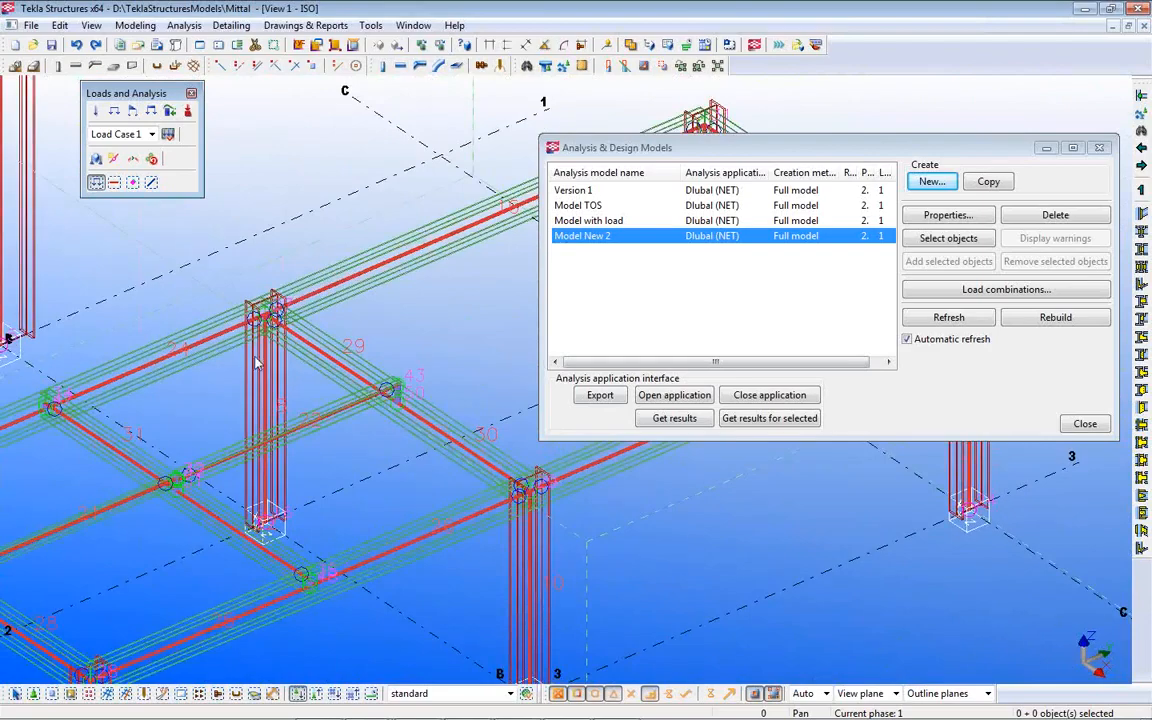
scroll(274, 502, "up", 3)
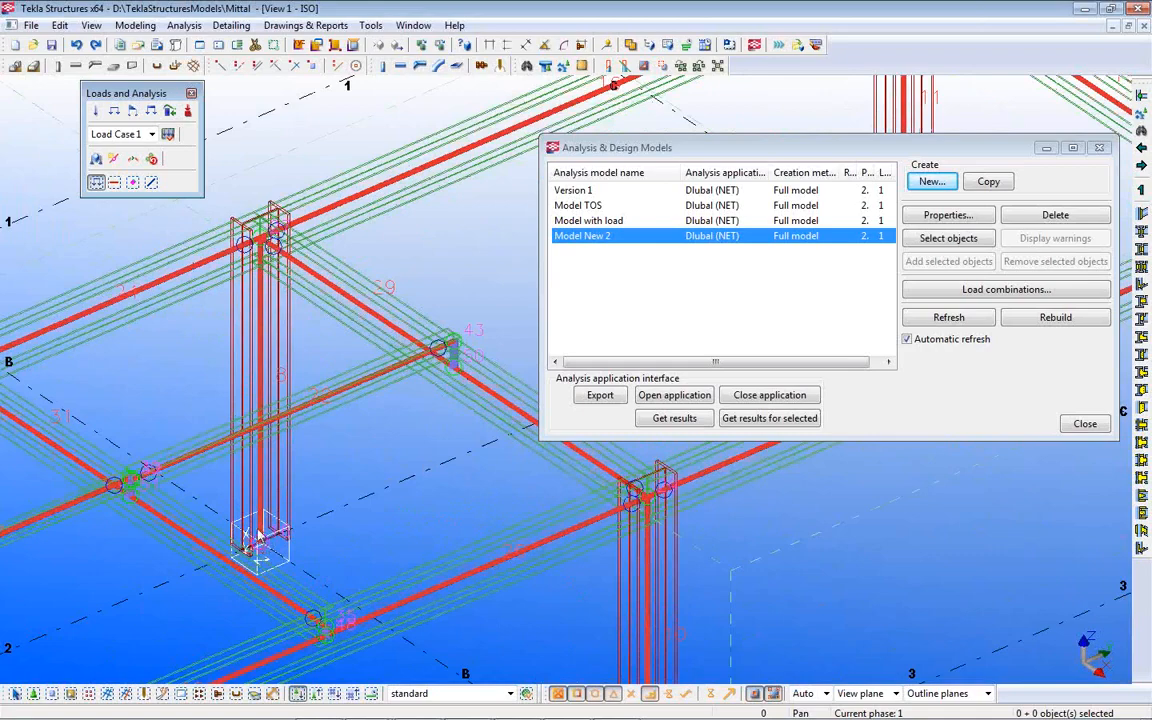
middle_click_drag(155, 458, 135, 412)
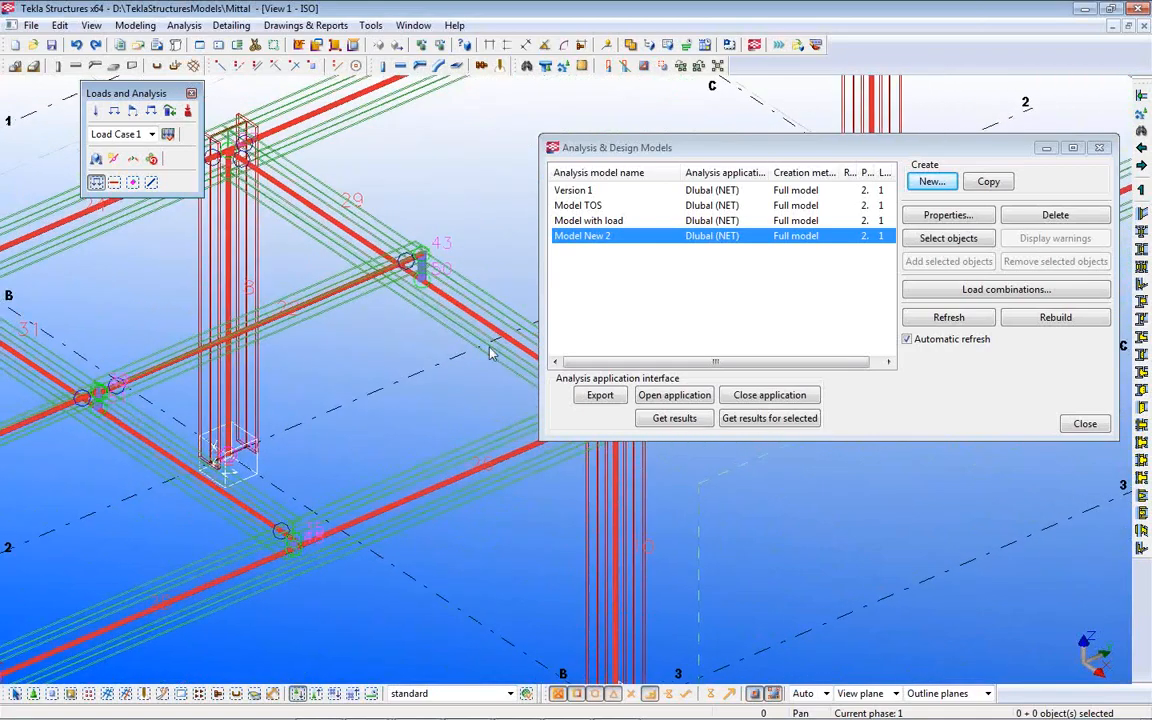
- Change the member axis location of Model New 2 to Reference axis
left_click(945, 216)
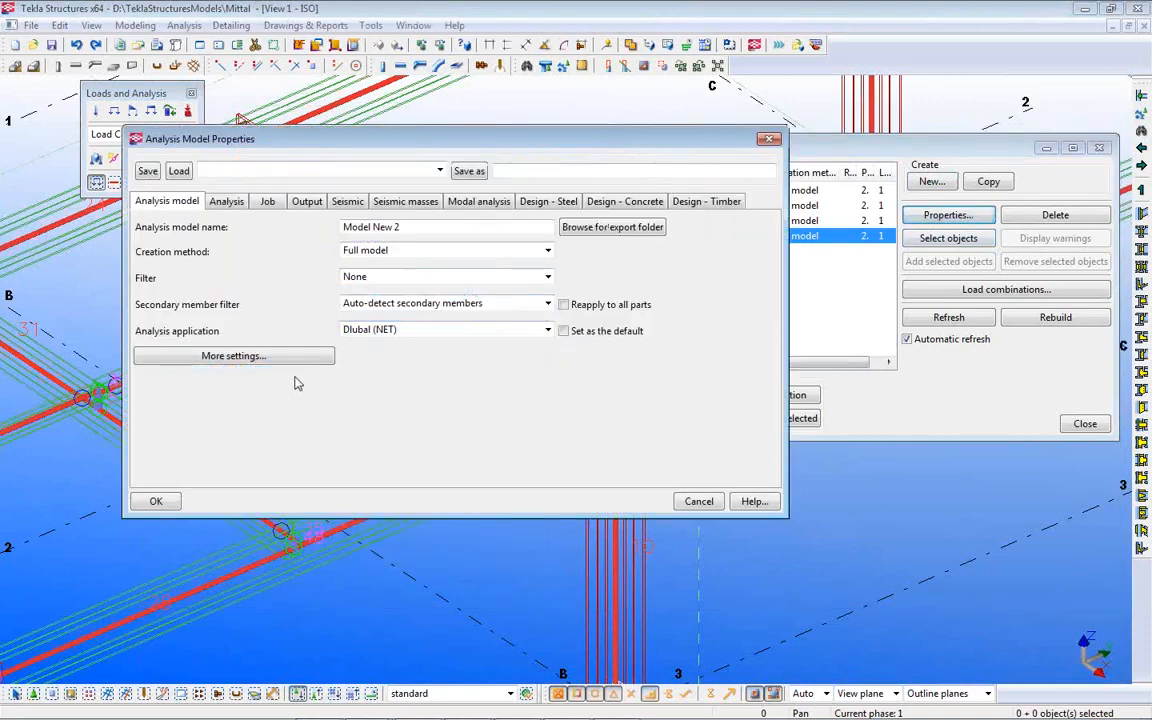
left_click(250, 356)
left_click_drag(445, 146, 844, 127)
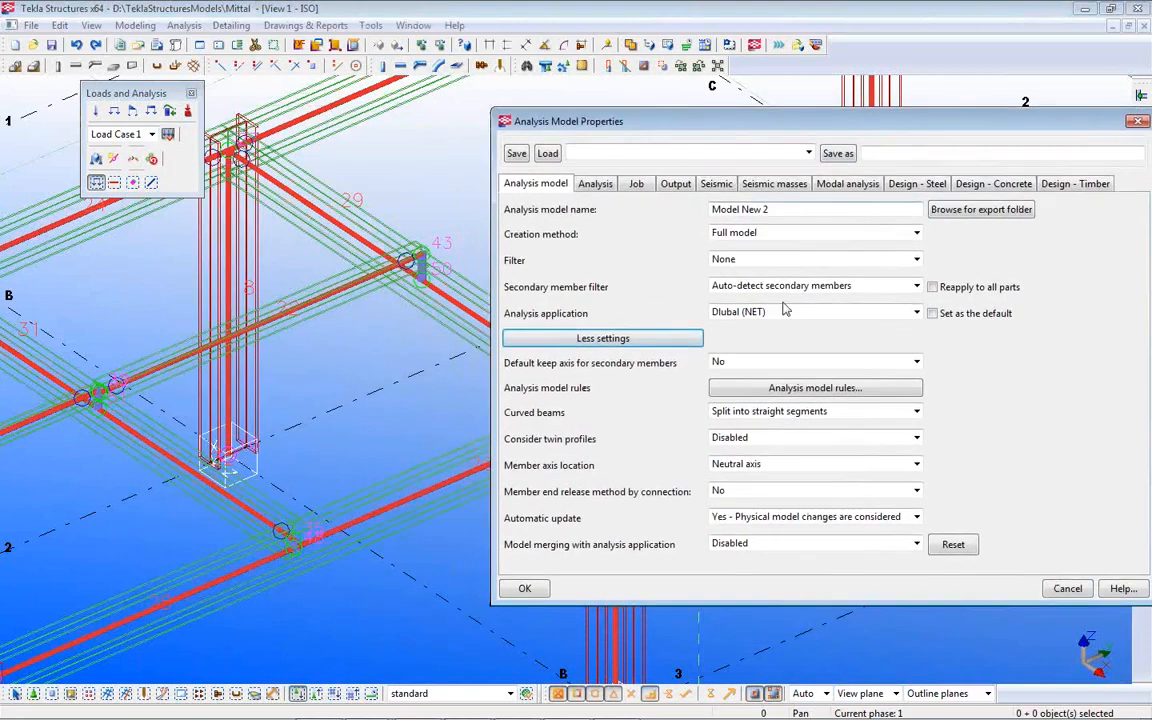
left_click(790, 465)
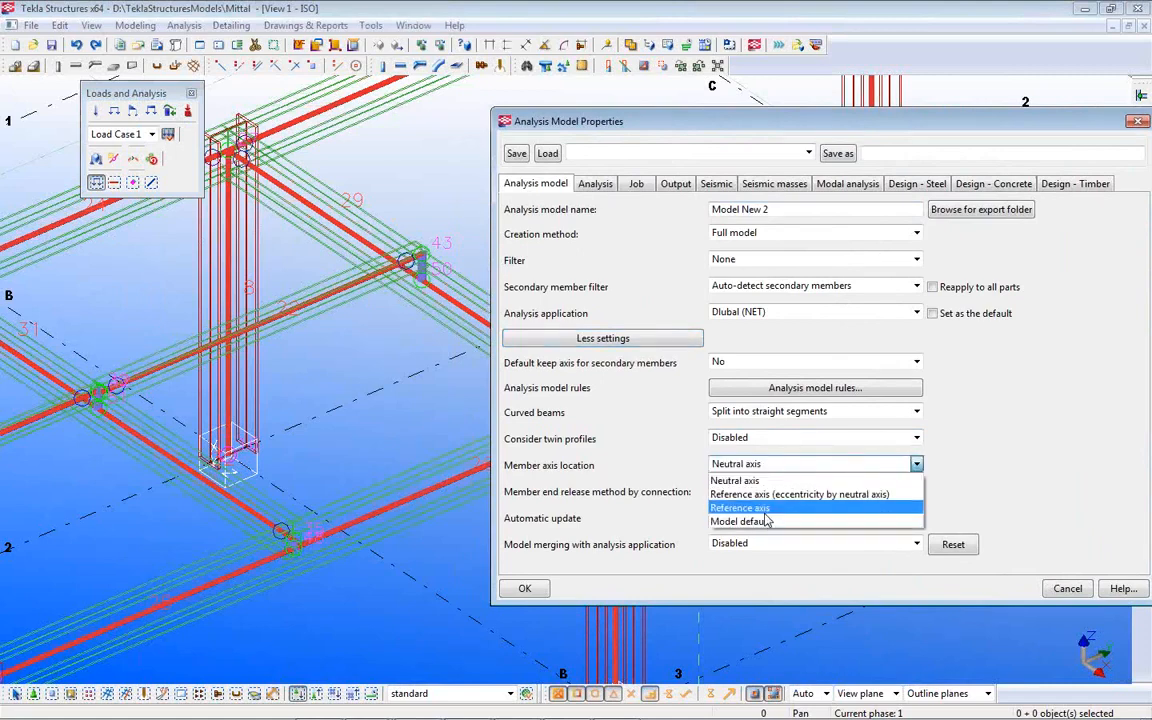
left_click(764, 508)
left_click(525, 589)
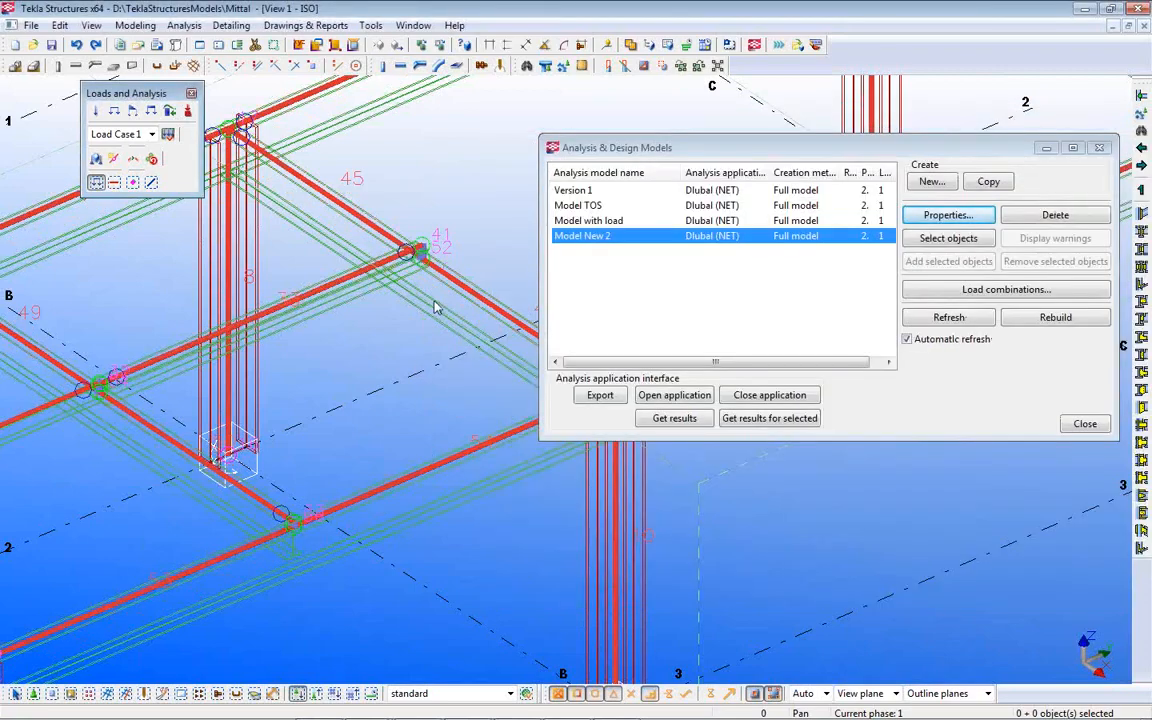
- Check the regenerated member axes at the platform beam intersections and at the portal frame's stepped column
middle_click_drag(421, 301, 384, 299)
scroll(380, 280, "up", 3)
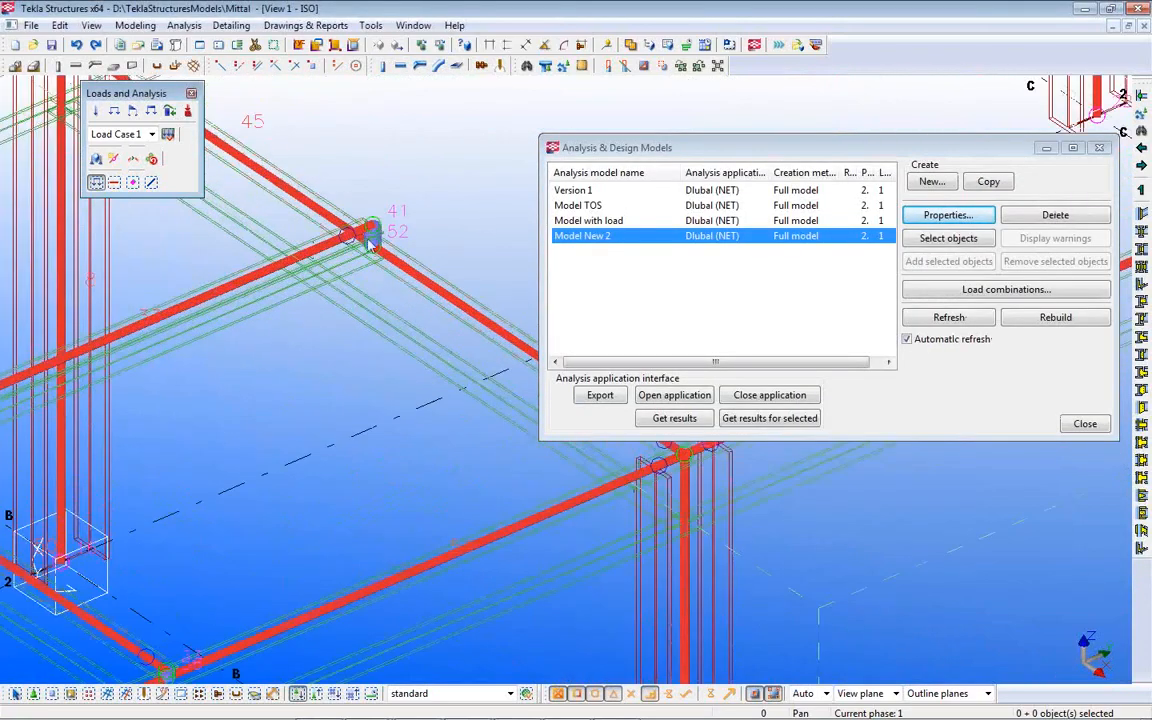
scroll(380, 257, "down", 2)
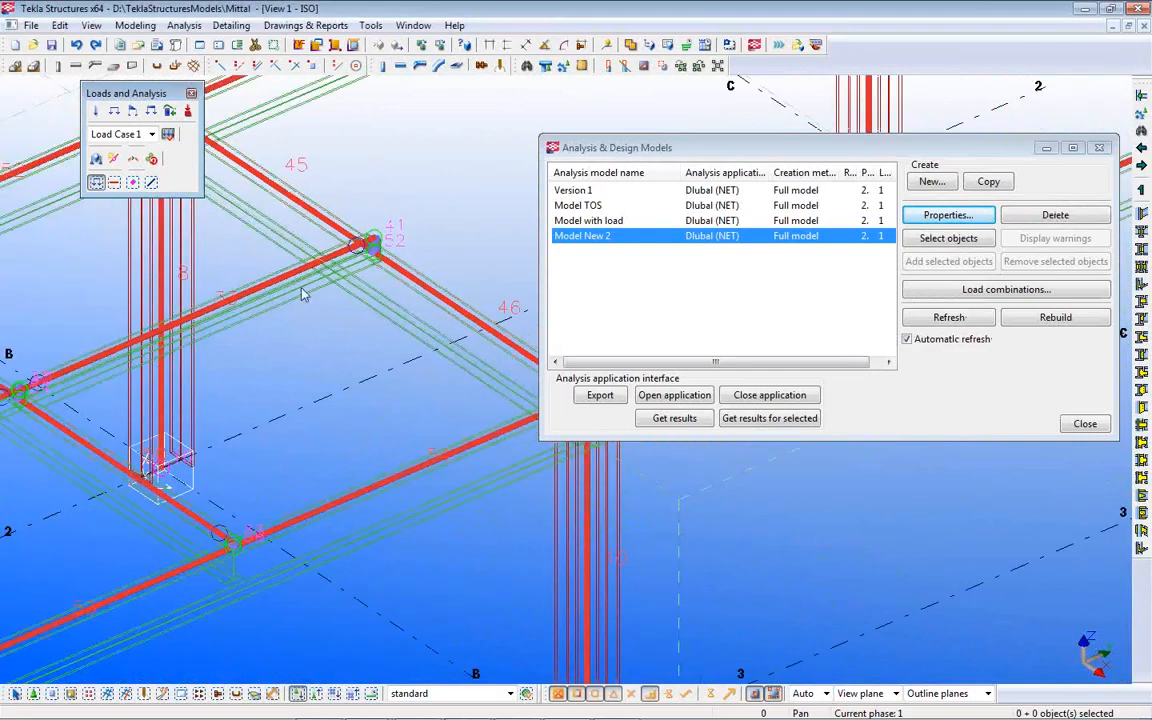
scroll(300, 425, "down", 4)
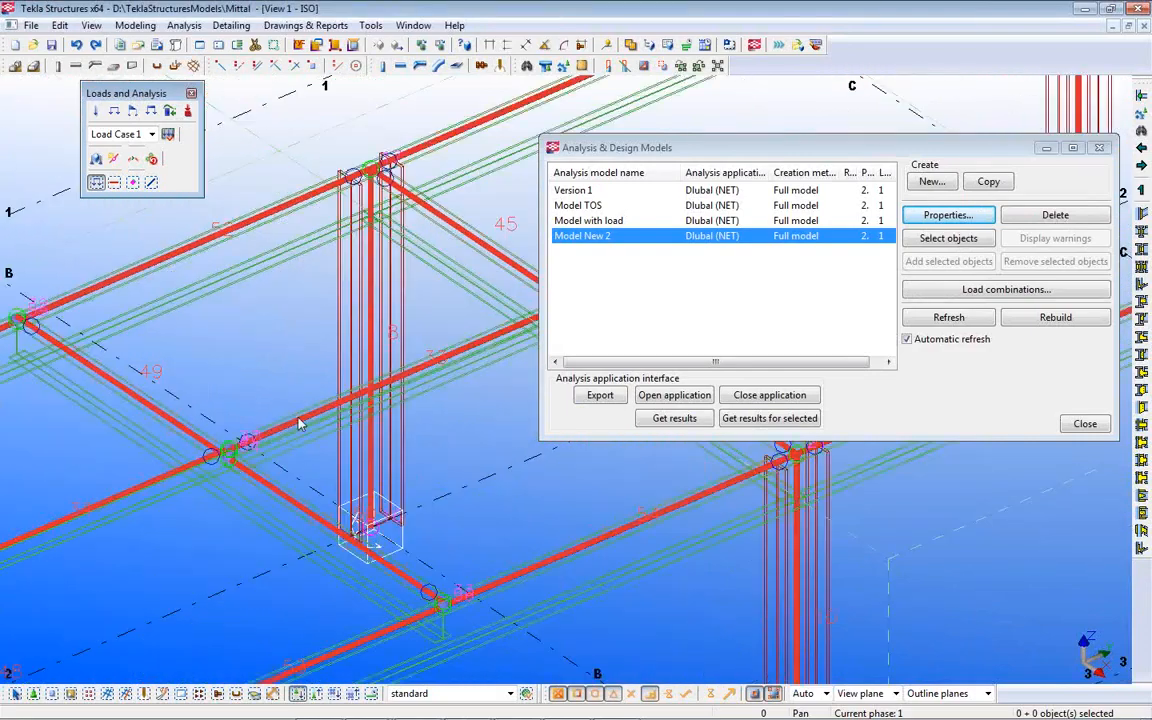
scroll(350, 324, "up", 5)
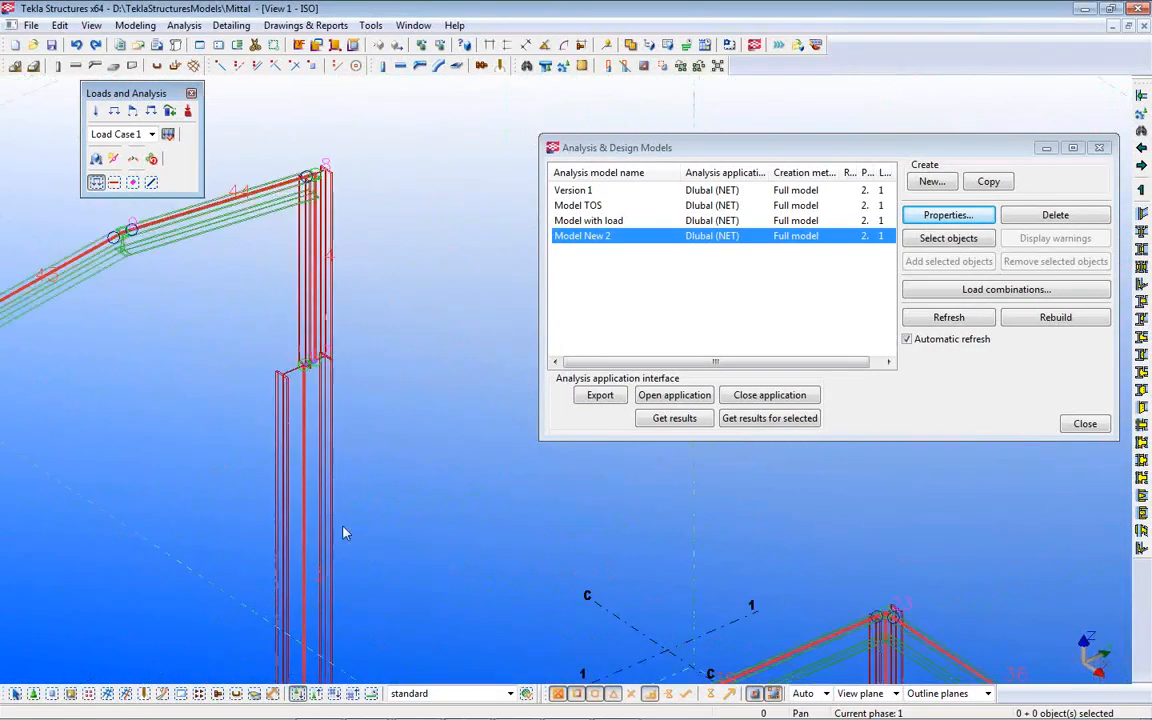
middle_click_drag(311, 307, 336, 407)
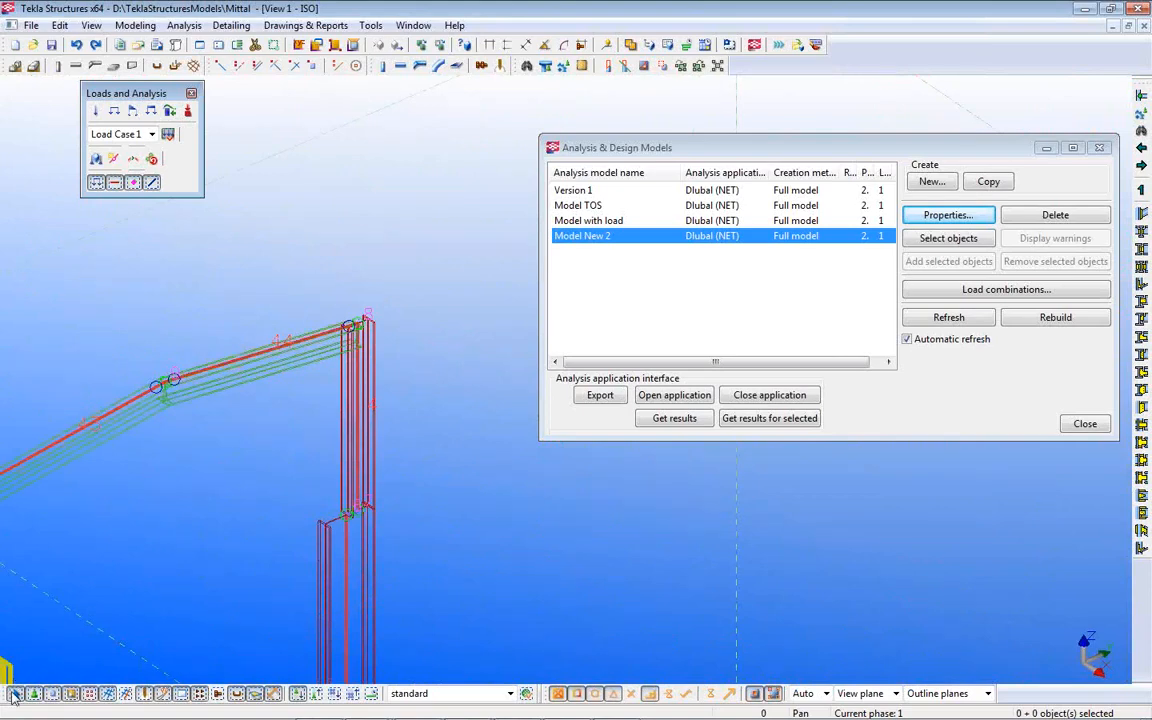
- Examine the reference-axis members and their end positions across the platform beams and at the column heads
middle_click_drag(333, 397, 325, 178)
middle_click_drag(563, 491, 413, 212)
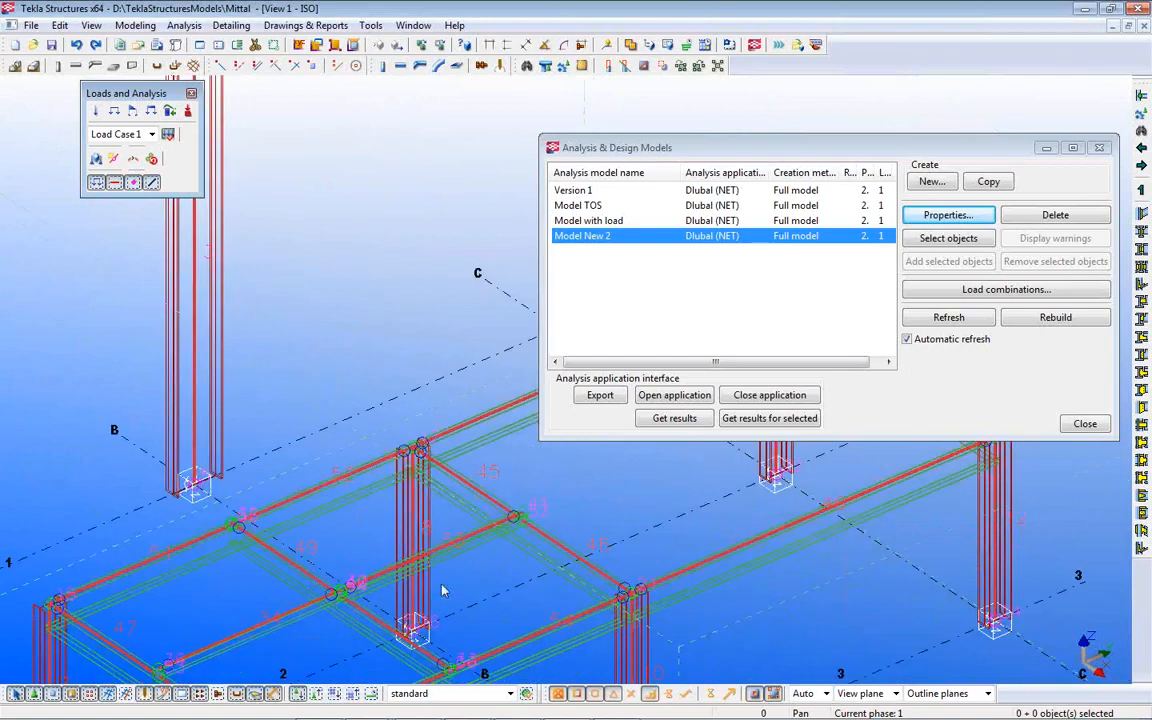
middle_click_drag(442, 589, 427, 432)
scroll(401, 455, "up", 3)
scroll(389, 444, "up", 2)
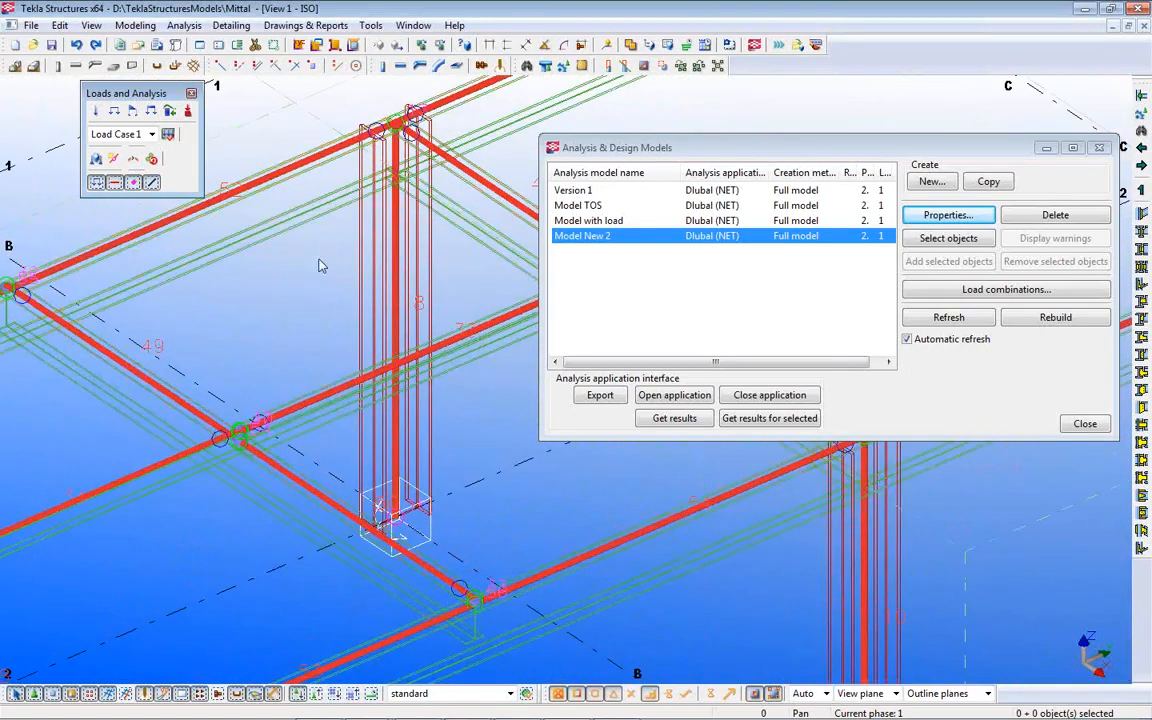
middle_click_drag(387, 383, 475, 268)
middle_click_drag(162, 424, 362, 312)
scroll(274, 356, "up", 1)
scroll(169, 374, "up", 1)
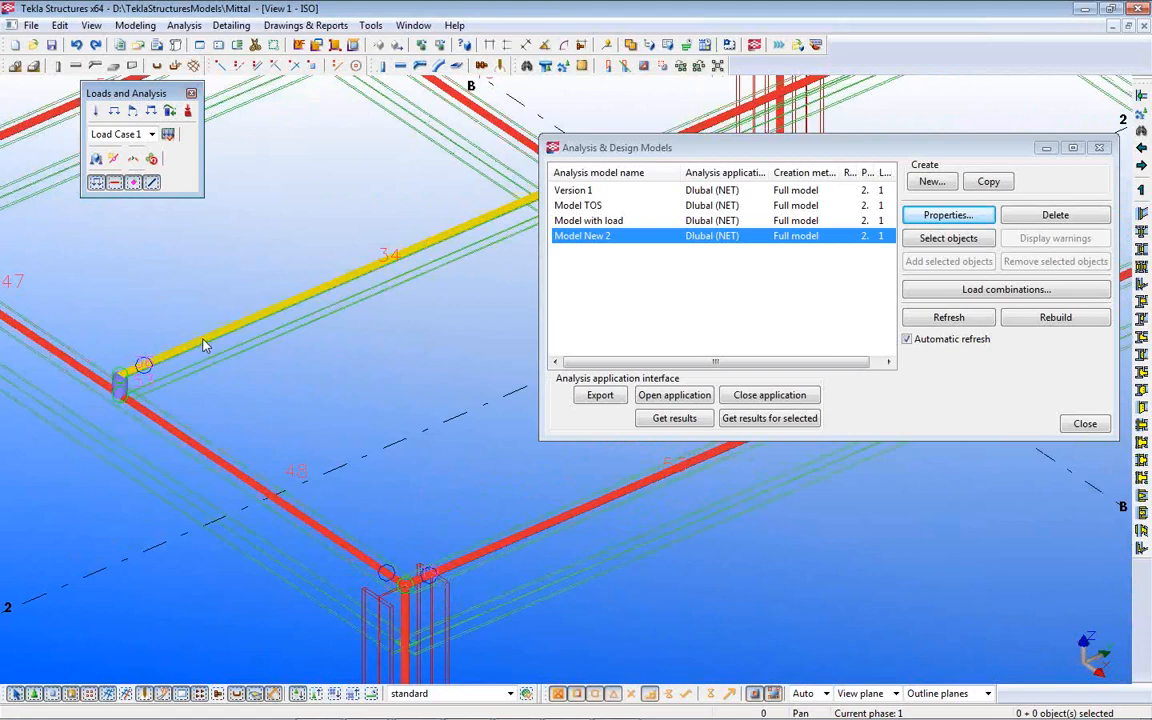
- Set the axis of platform beam 34 to Neutral axis in its position properties and modify the member
double_click(203, 345)
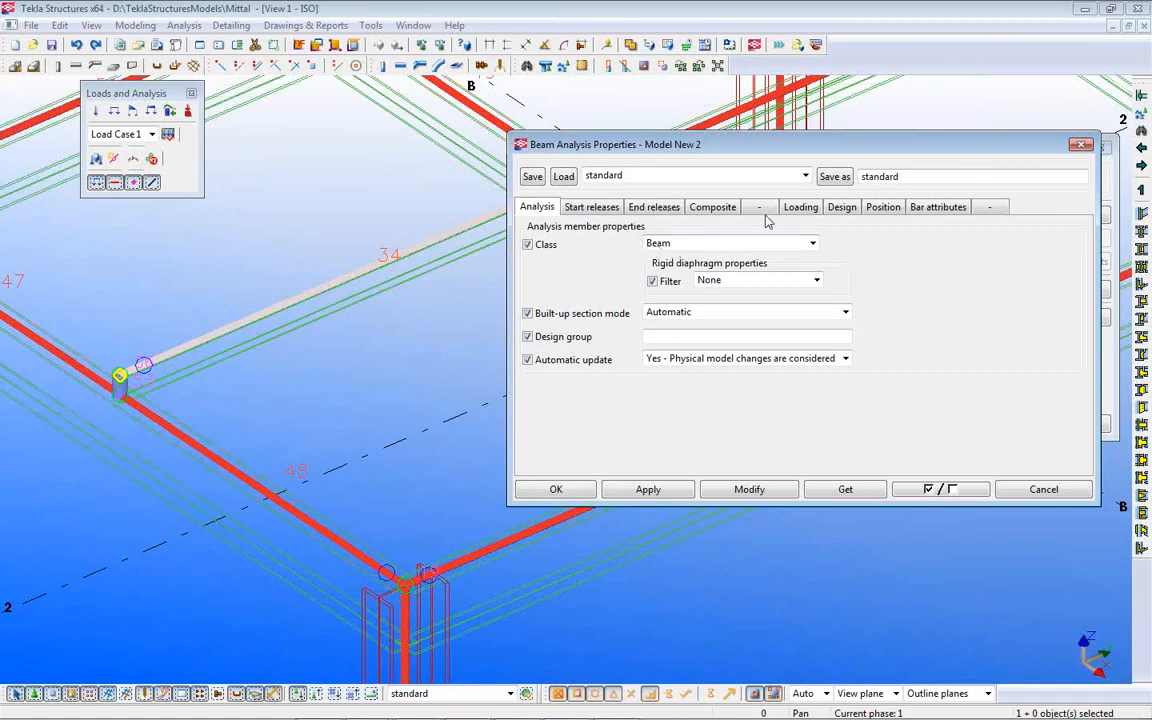
left_click(884, 210)
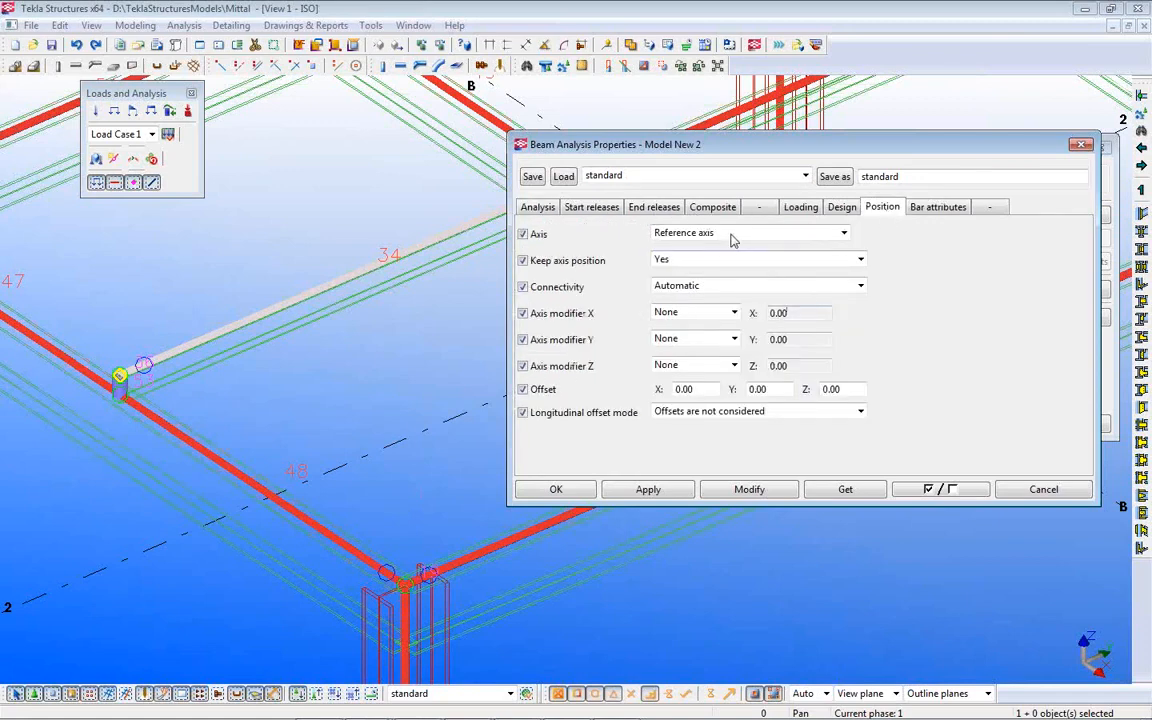
left_click(733, 236)
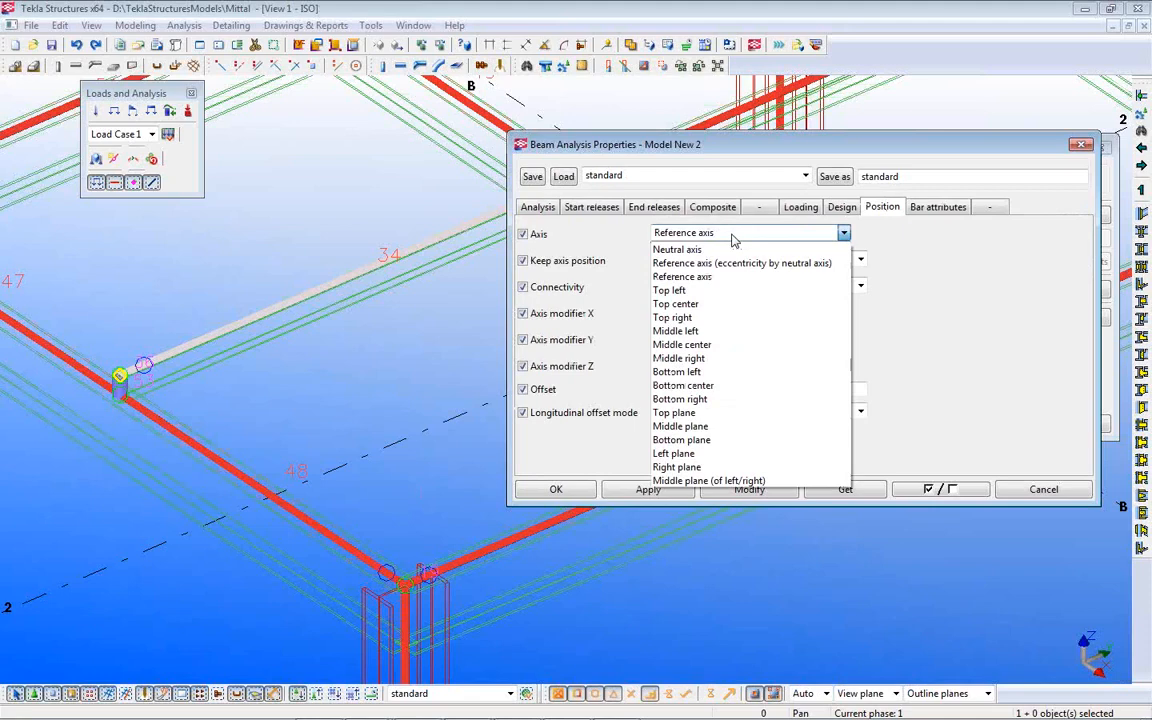
left_click(690, 249)
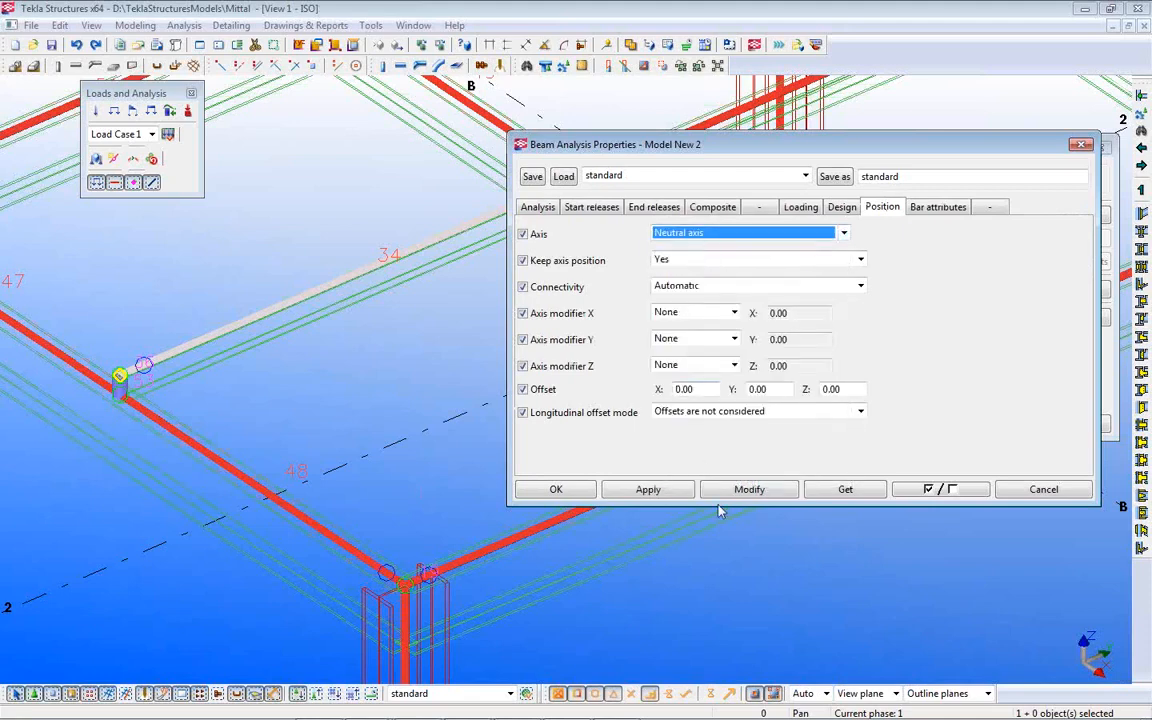
left_click(746, 492)
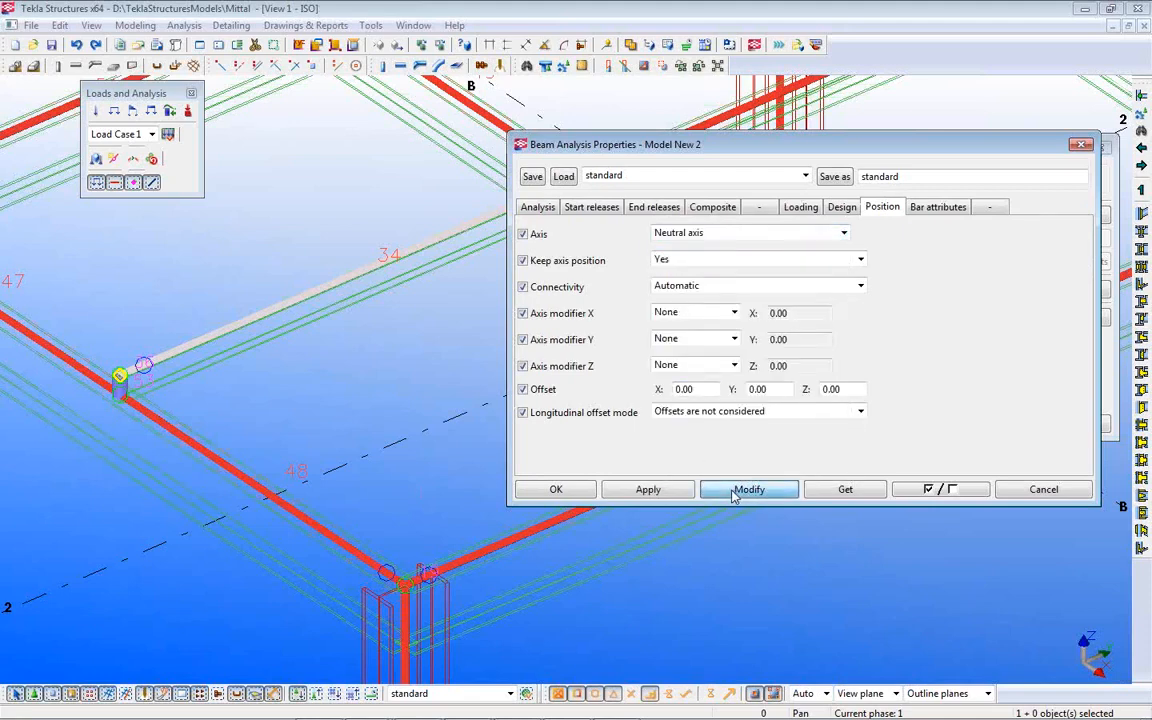
left_click(648, 491)
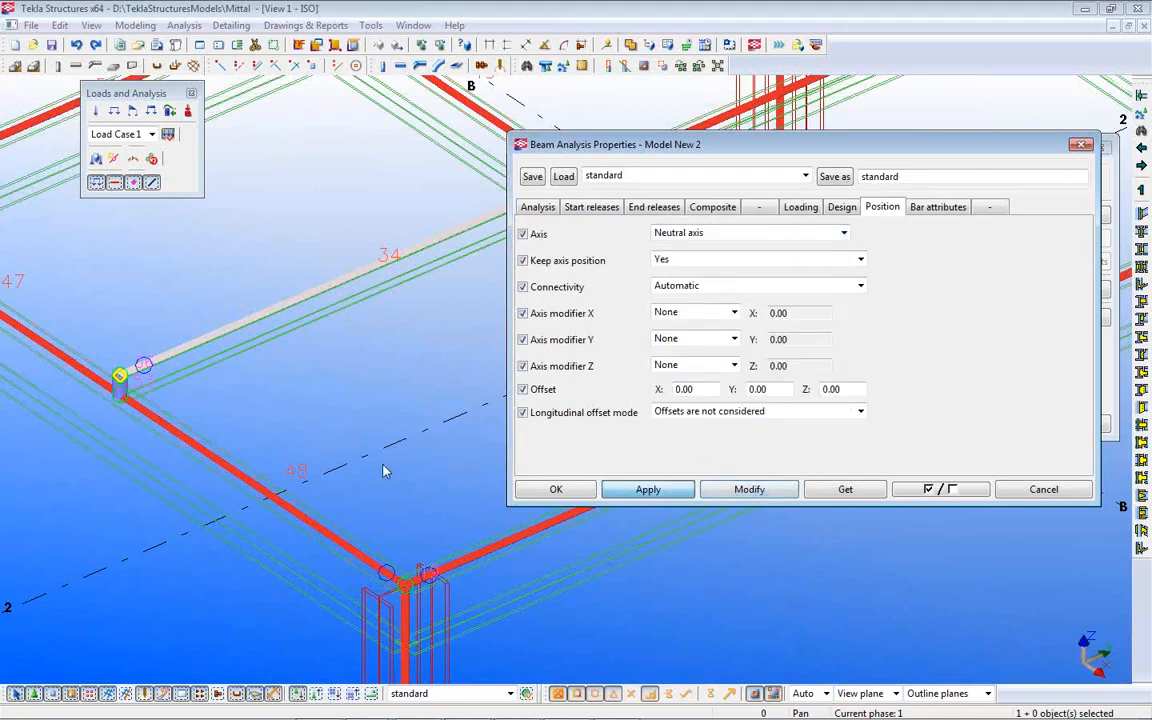
- Apply Reference axis (eccentricity by neutral axis) as the axis of platform beam 34
left_click(724, 236)
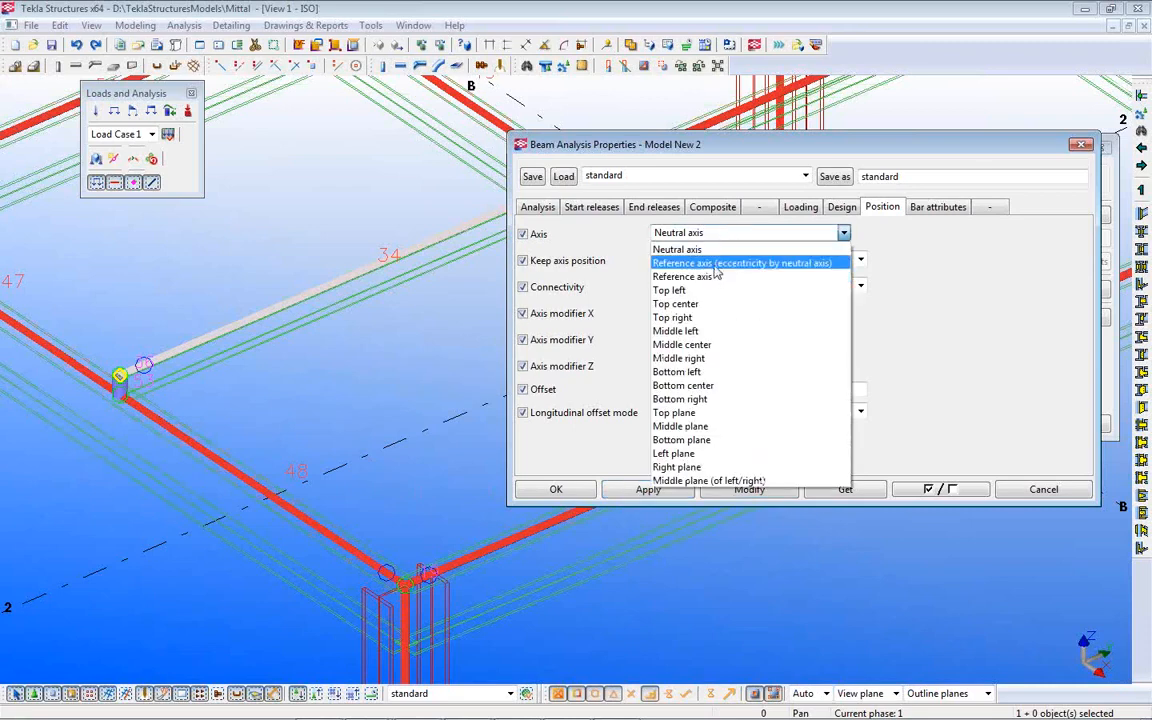
left_click(700, 263)
left_click(758, 492)
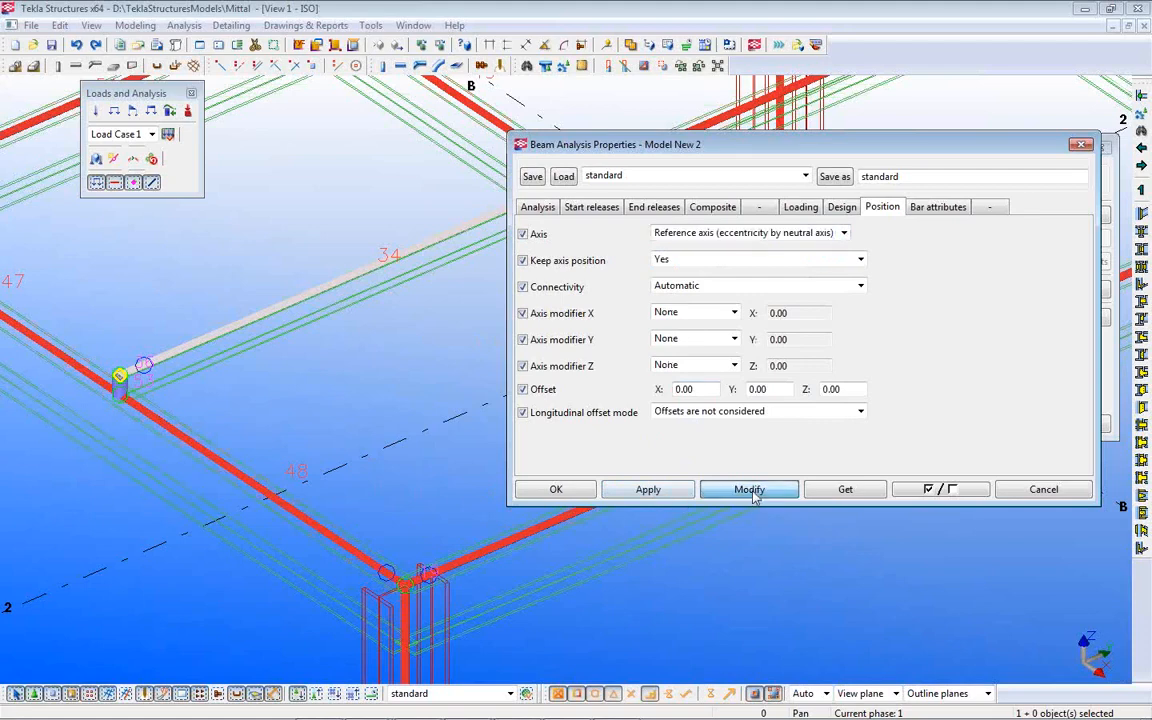
left_click(658, 493)
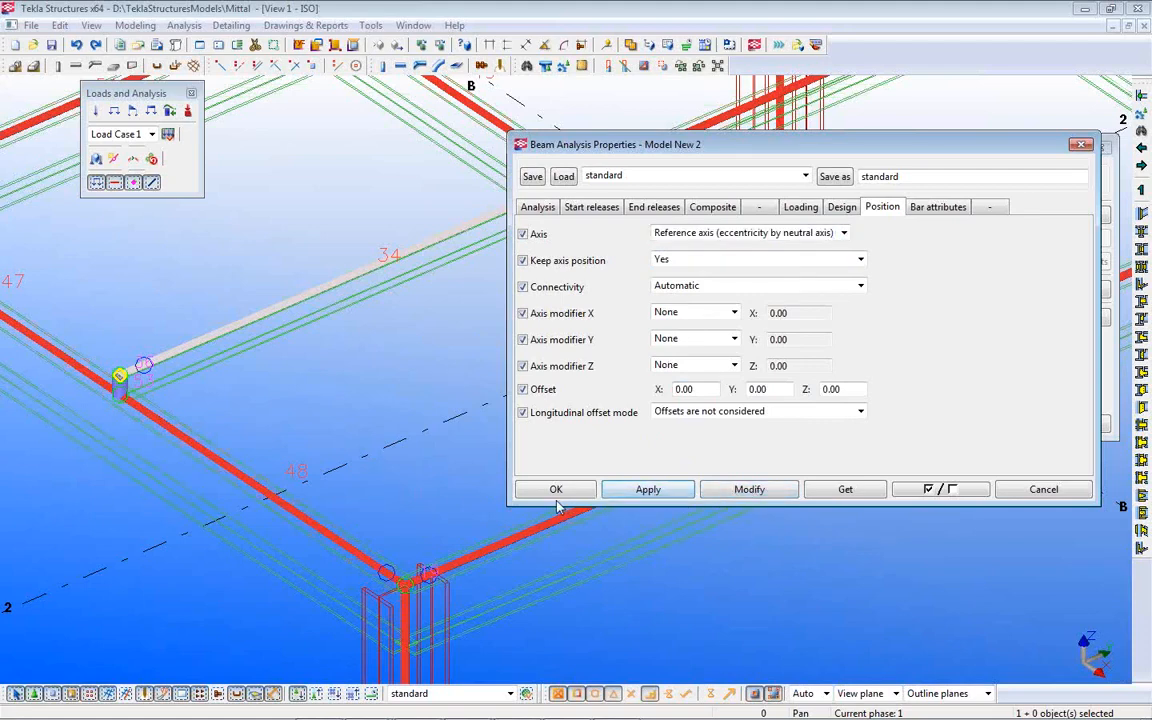
left_click(284, 310)
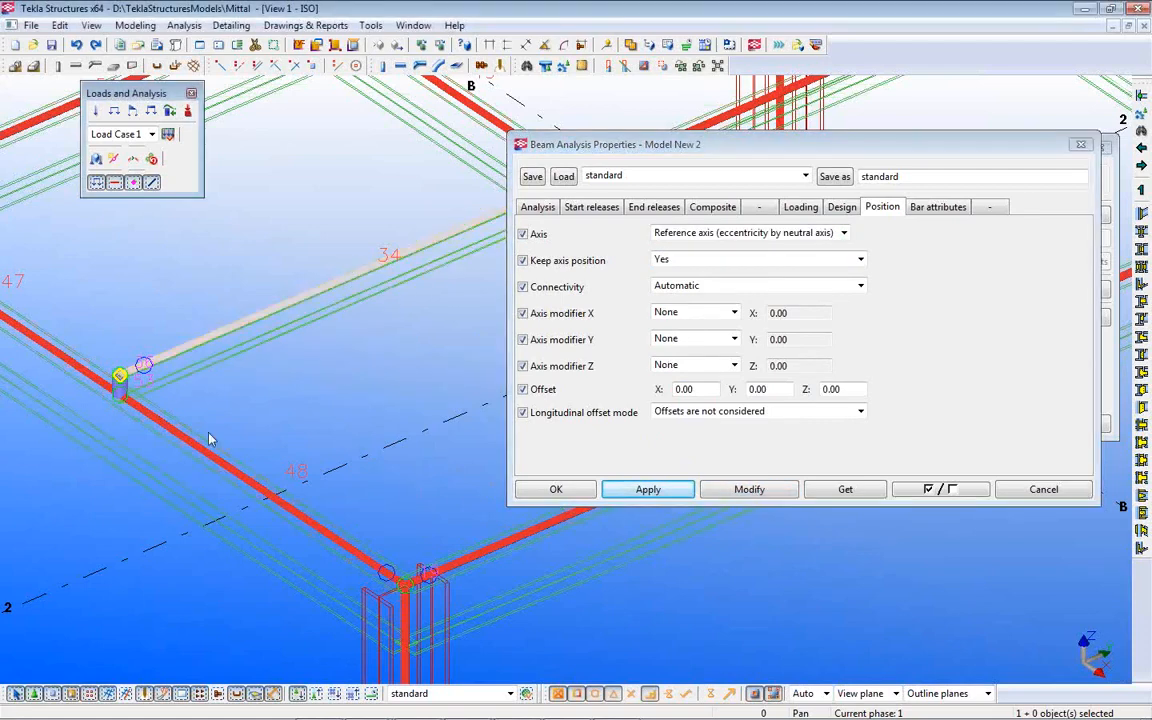
left_click(750, 490)
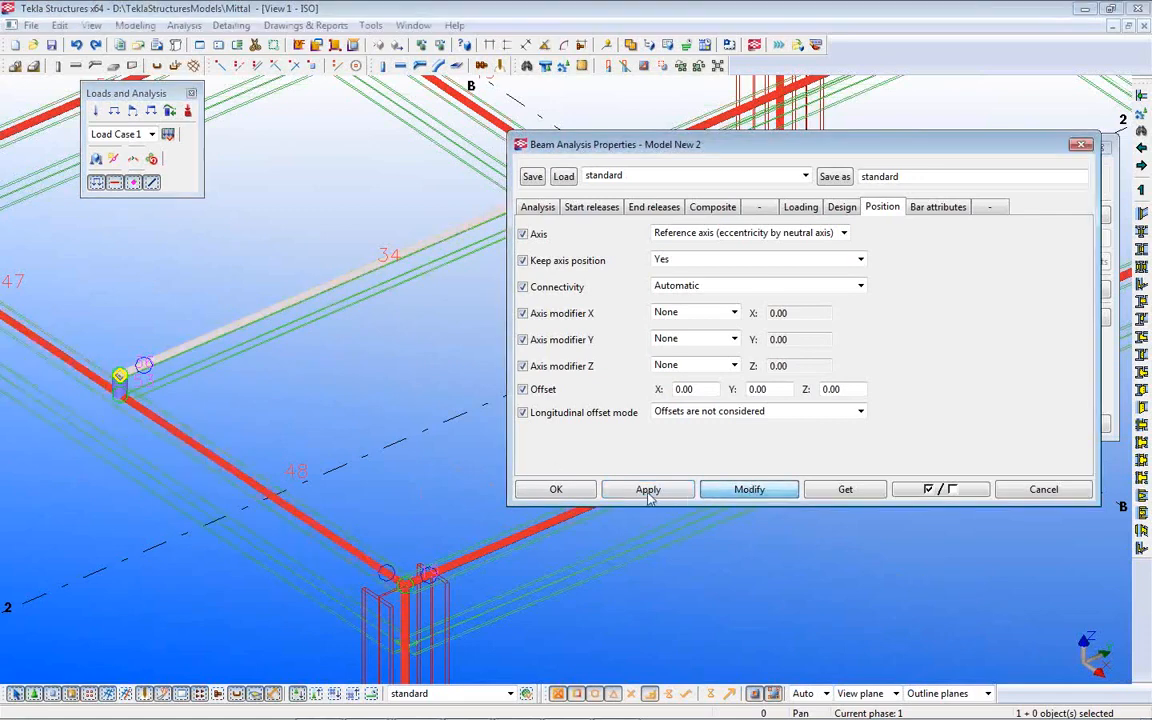
- Inspect the nodes and rigid link where beam 34 meets the crossing platform beam at its far end
middle_click_drag(360, 300, 157, 355)
middle_click_drag(368, 311, 328, 328)
scroll(347, 258, "up", 4)
scroll(347, 256, "up", 2)
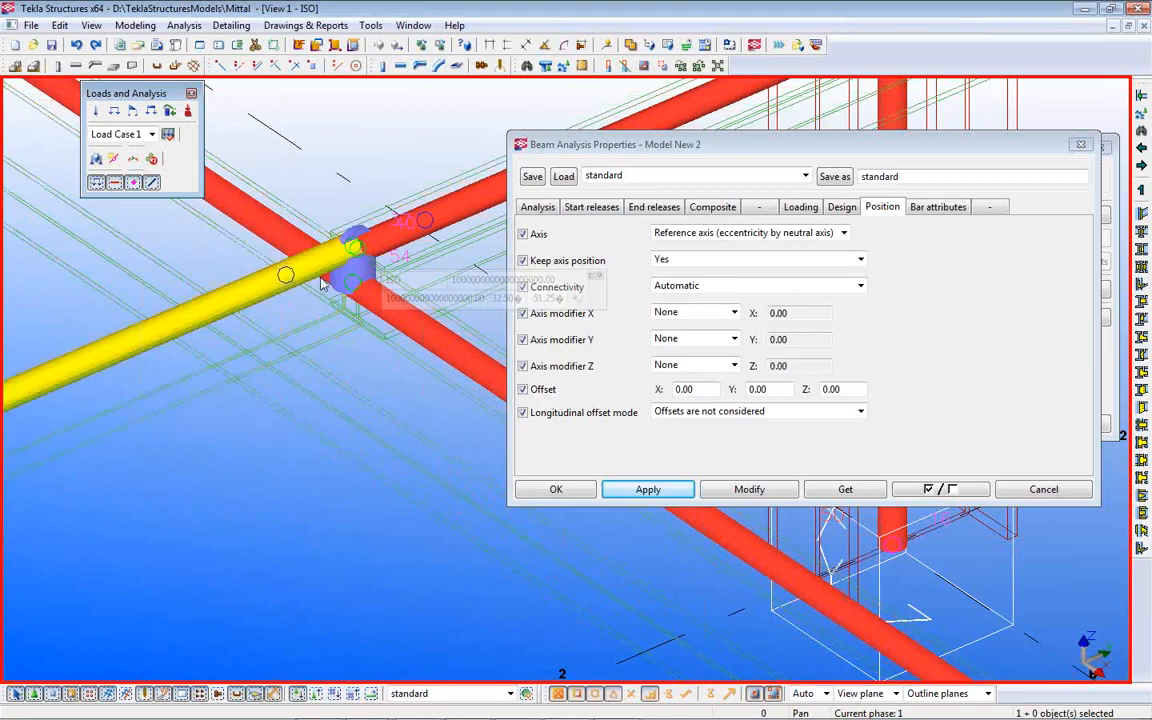
scroll(315, 381, "down", 1)
scroll(318, 383, "down", 4)
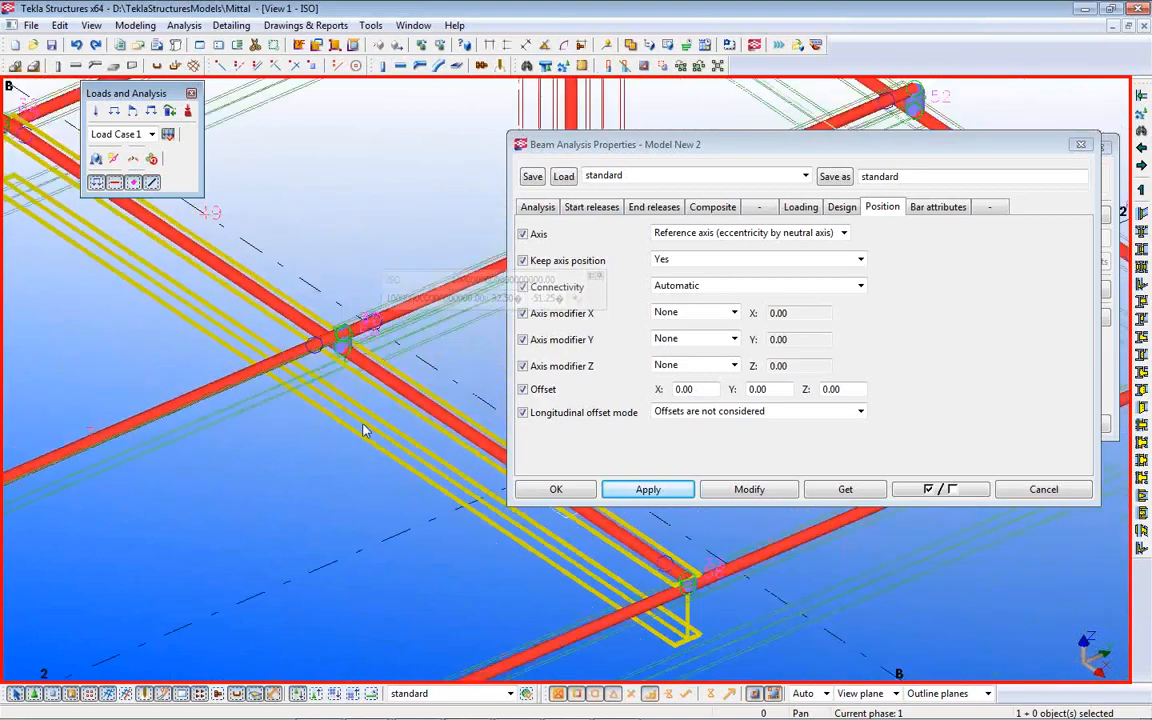
- Review the platform column's start support options, its Ux restraint choices and its end releases
middle_click_drag(363, 440, 300, 185)
middle_click_drag(345, 531, 360, 270)
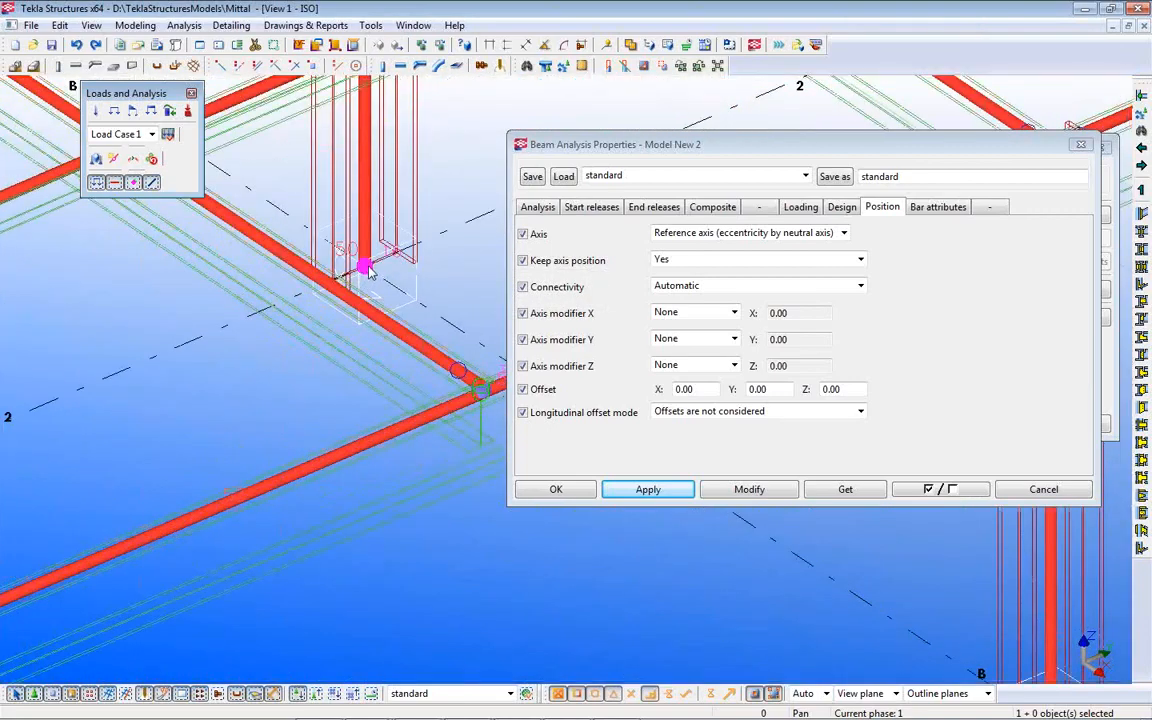
double_click(367, 251)
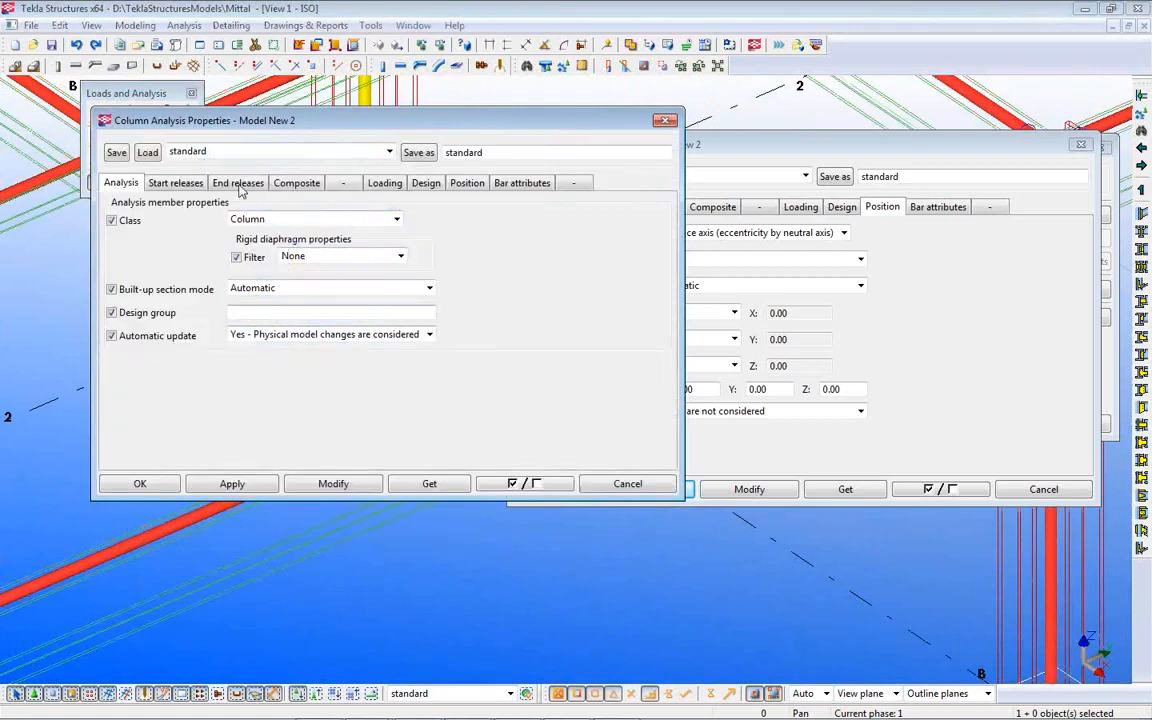
left_click(175, 182)
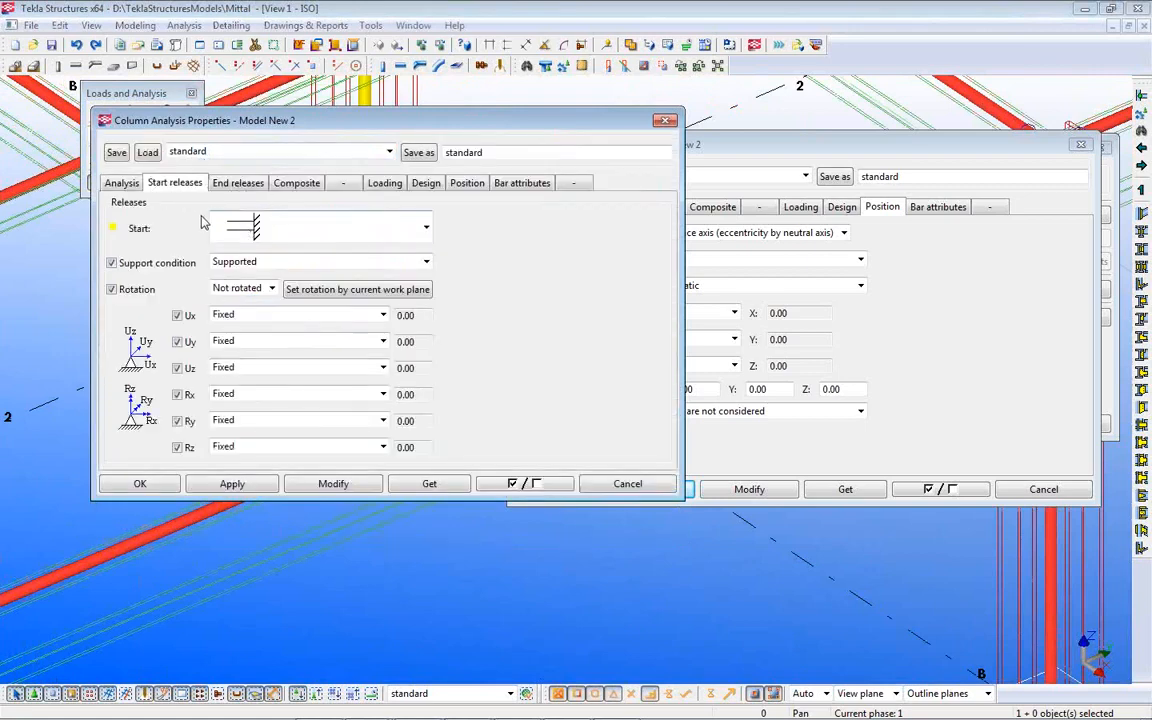
left_click(265, 234)
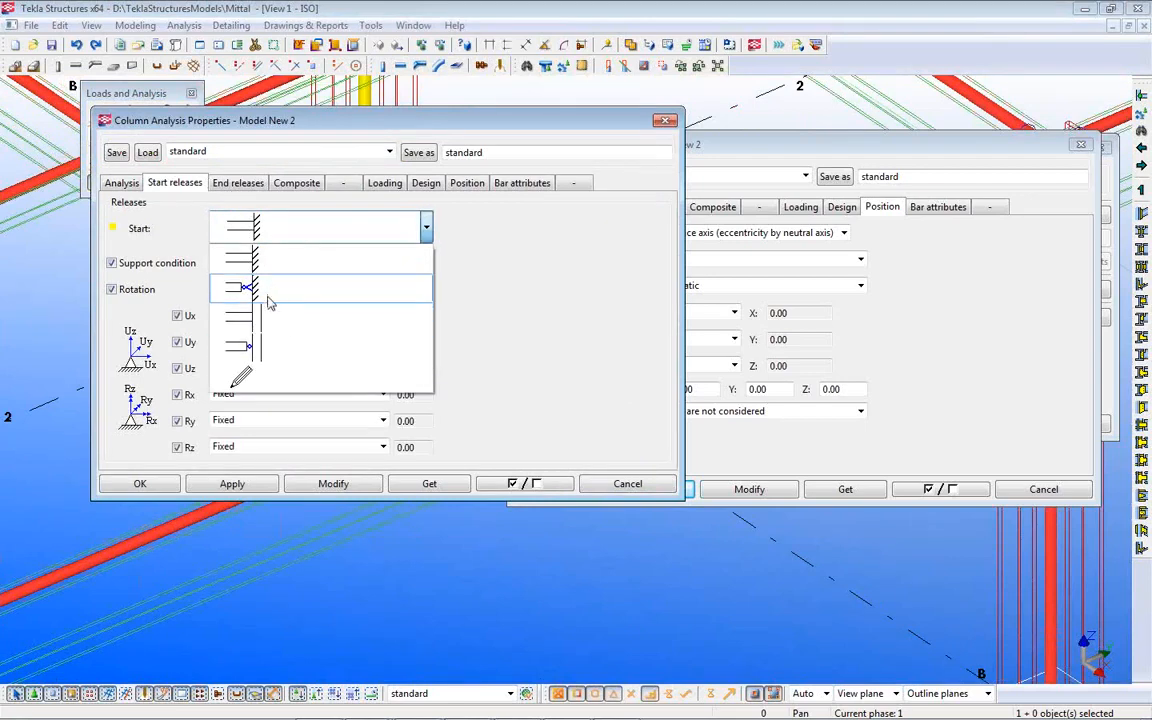
left_click(268, 381)
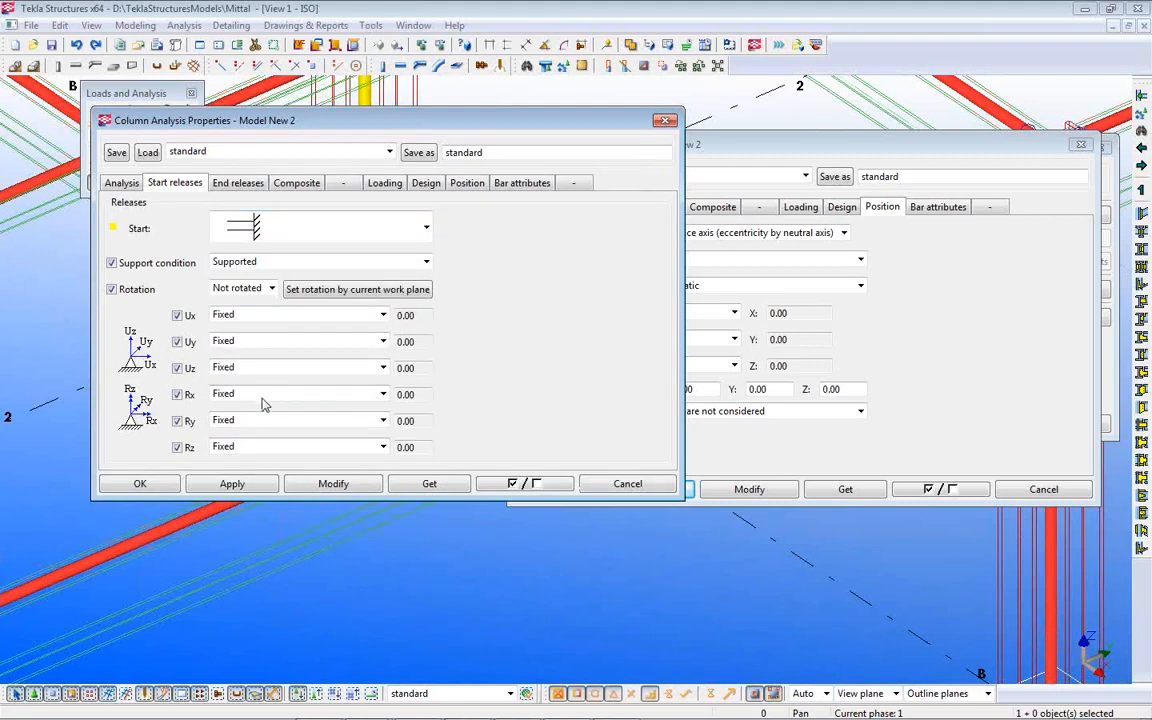
left_click(300, 316)
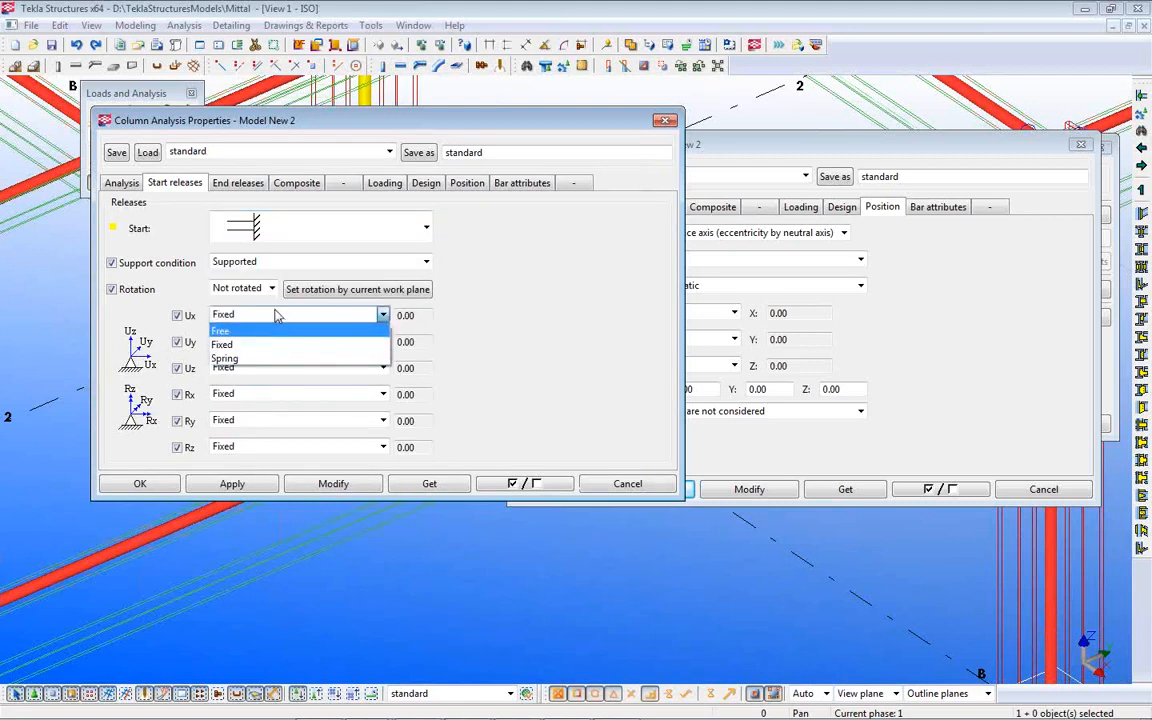
left_click(278, 314)
left_click(232, 185)
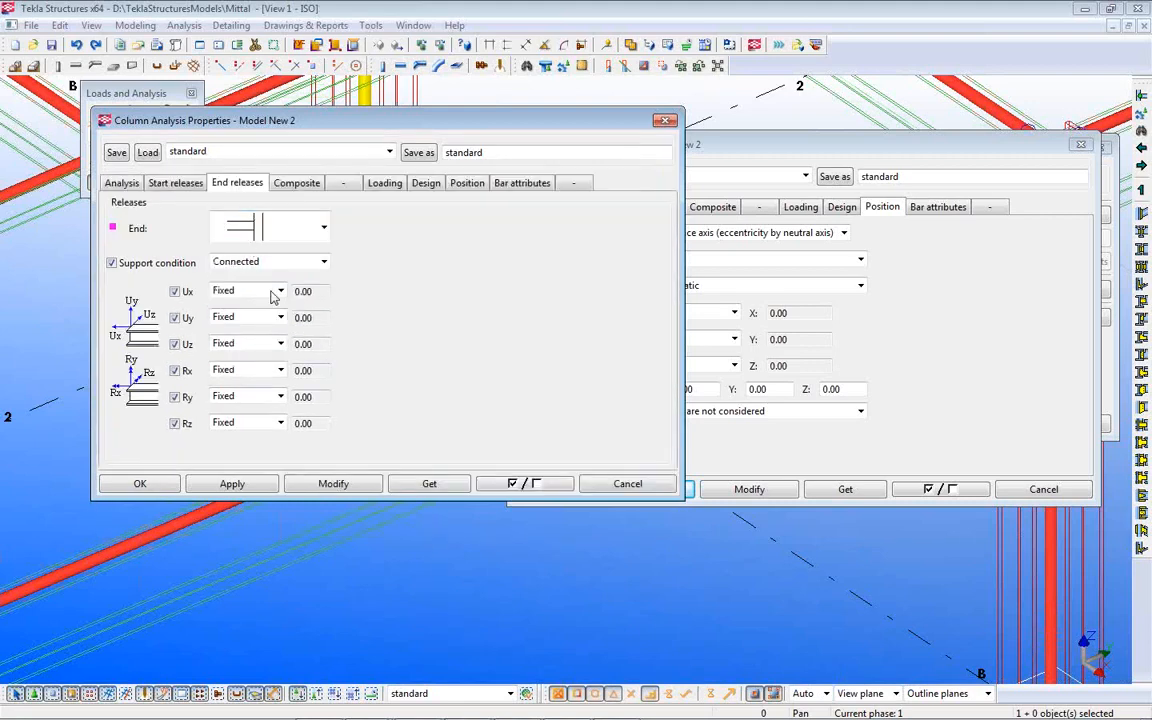
- Change the start release of beam 45 at the column head to a fully fixed connection
left_click_drag(333, 125, 530, 443)
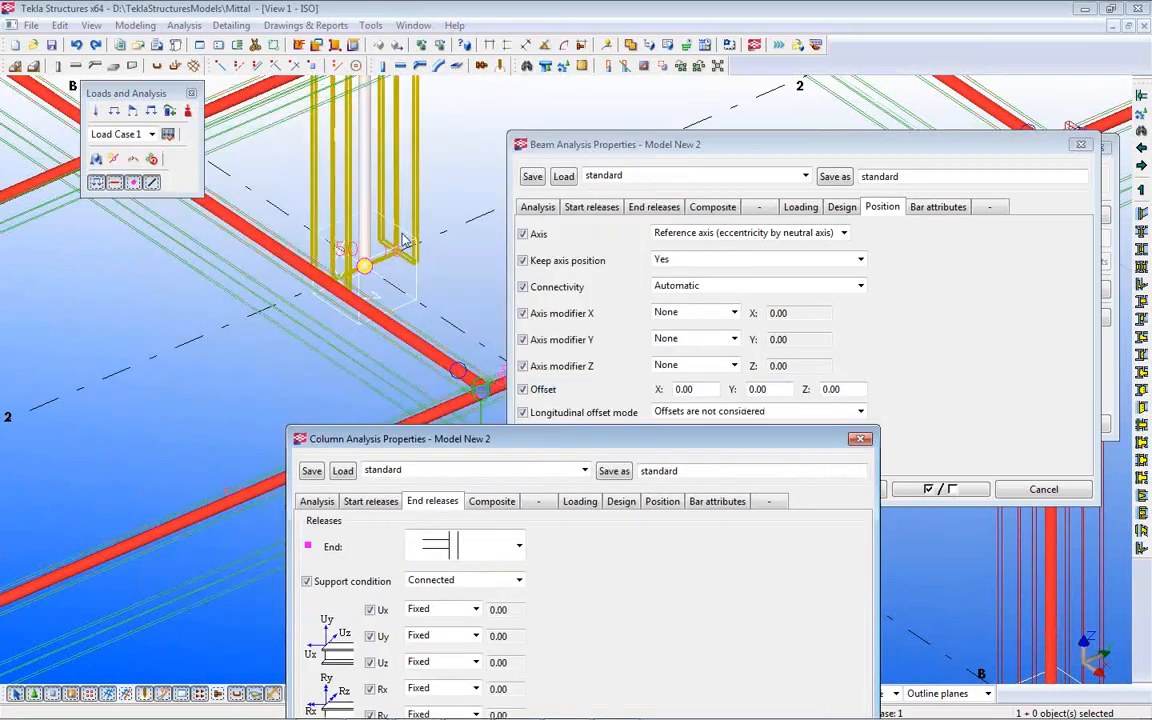
middle_click_drag(361, 196, 290, 443)
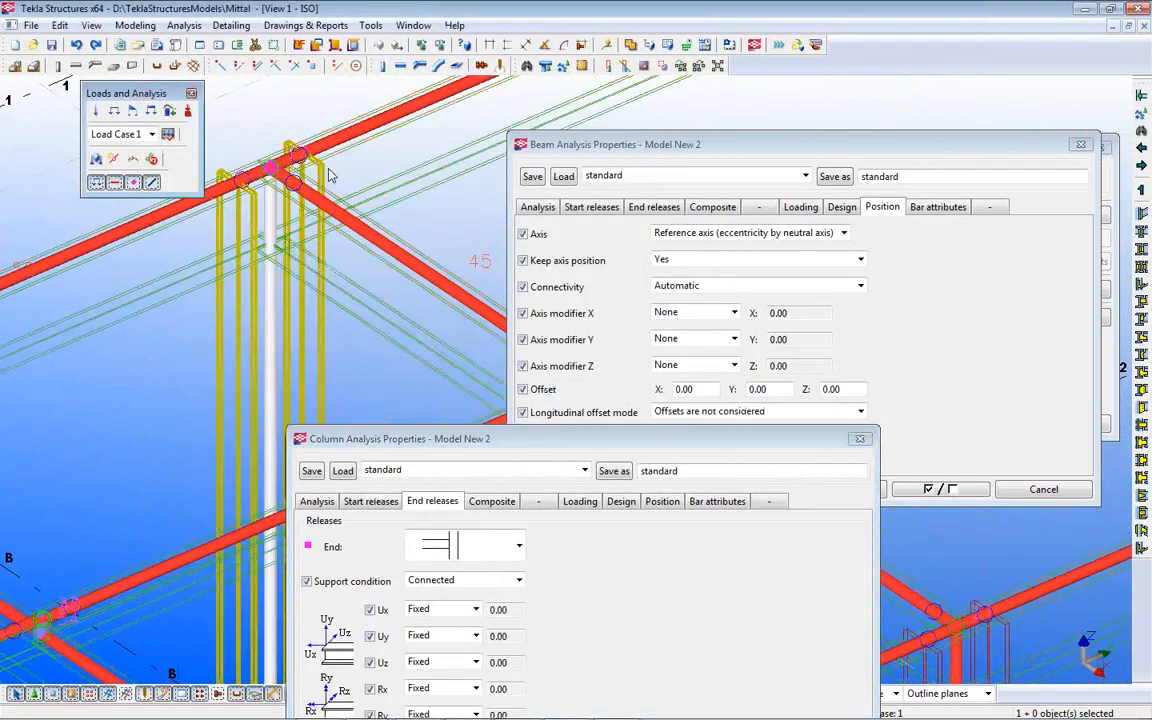
left_click(372, 246)
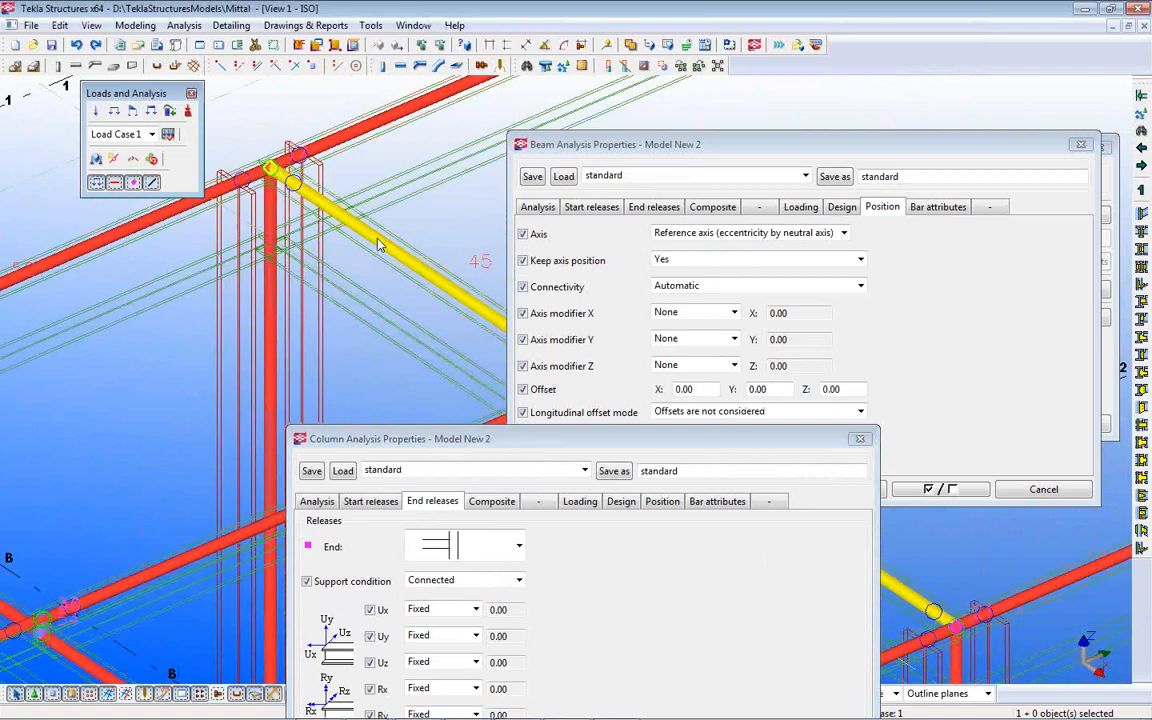
double_click(378, 244)
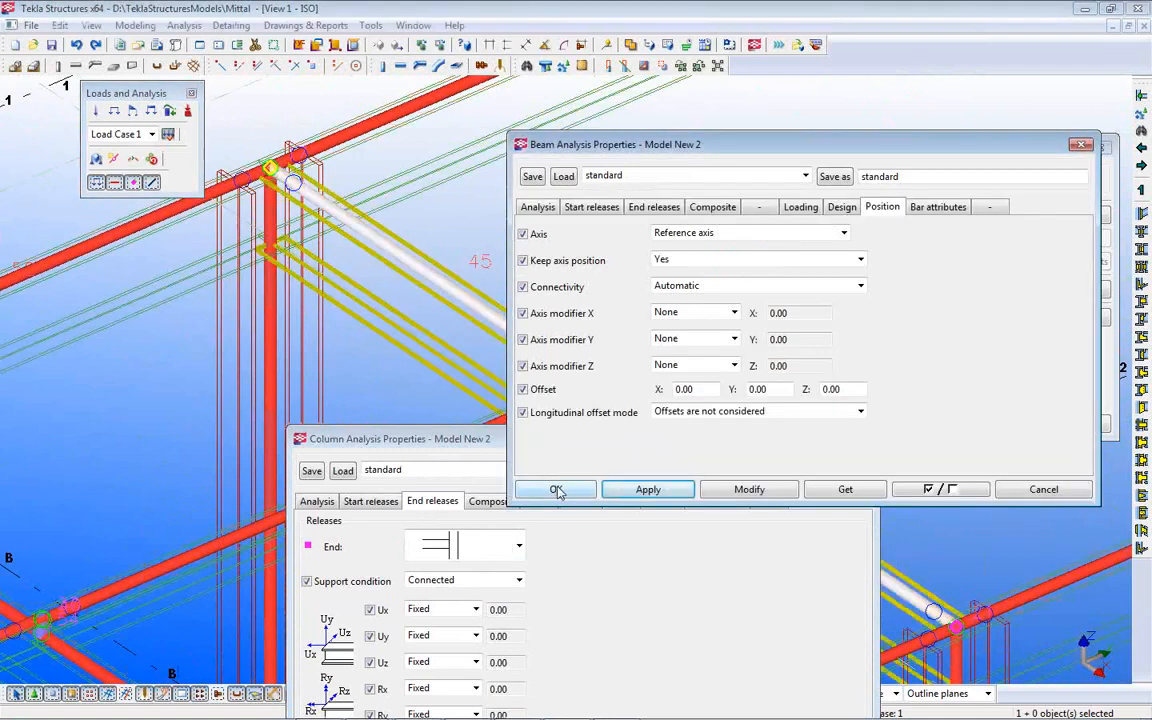
left_click(592, 207)
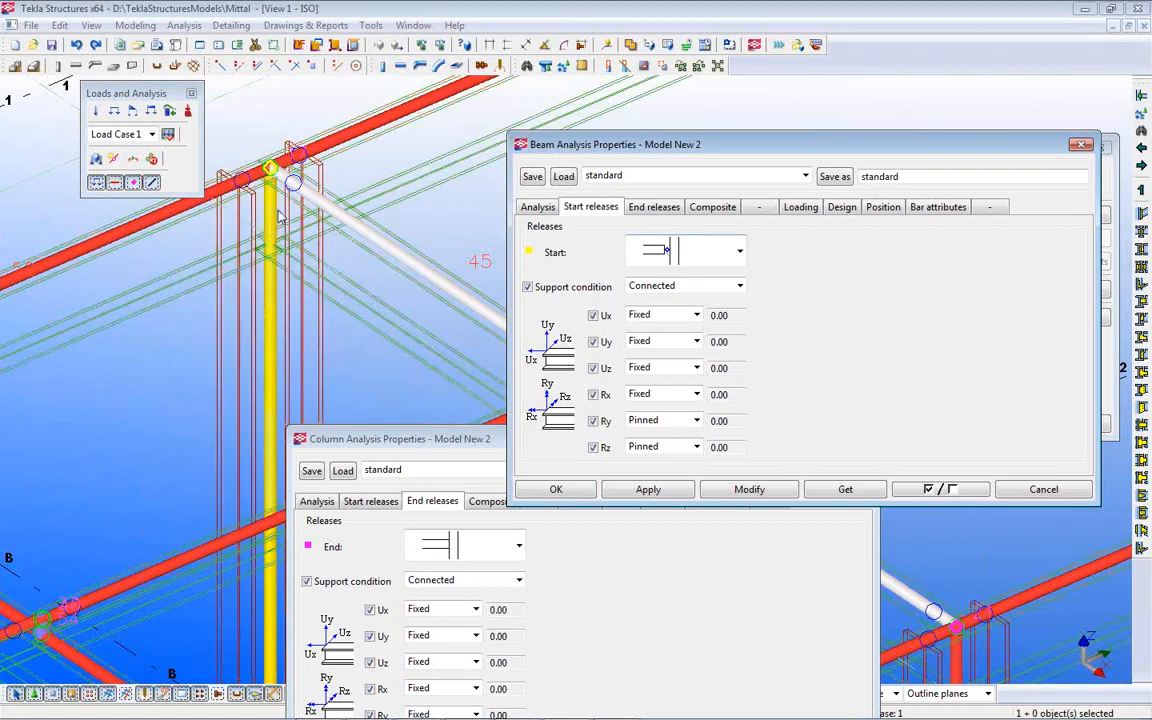
left_click(728, 250)
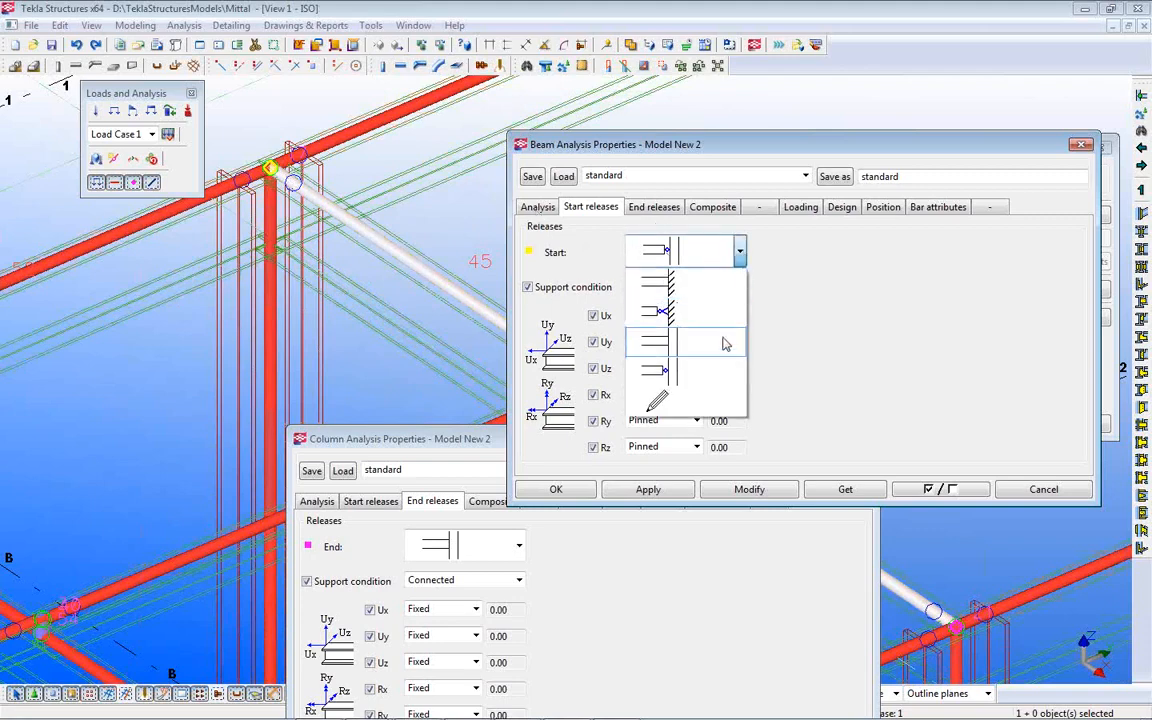
left_click(656, 346)
left_click(750, 490)
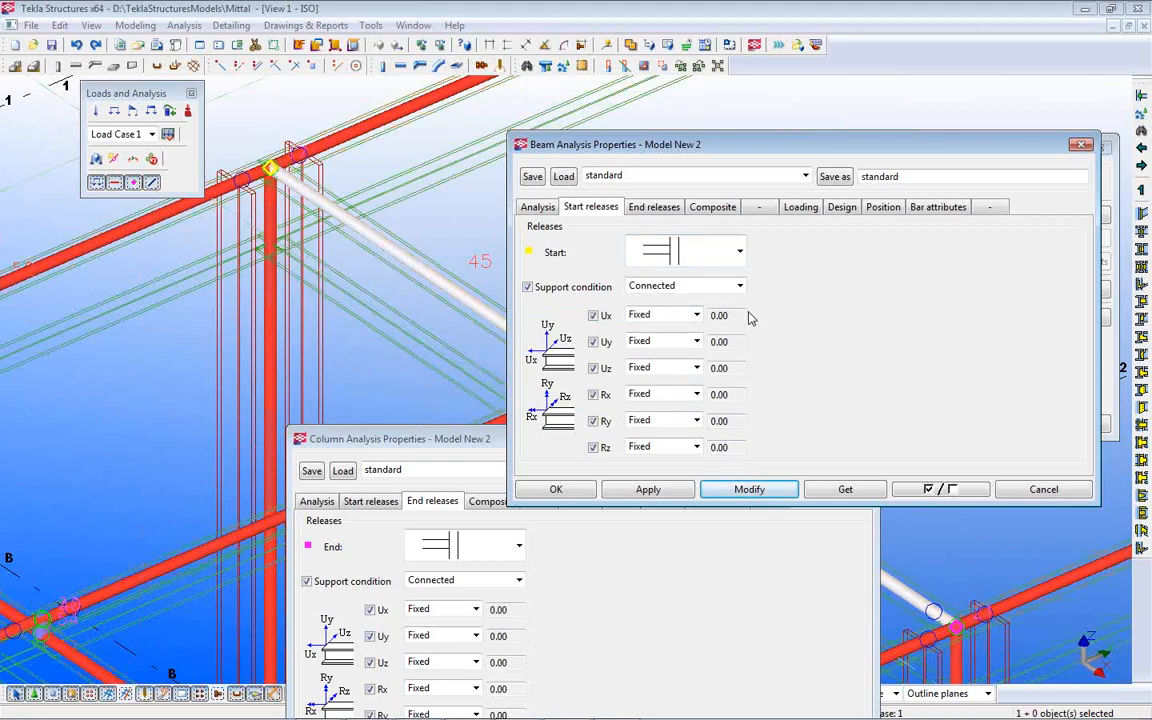
left_click(571, 490)
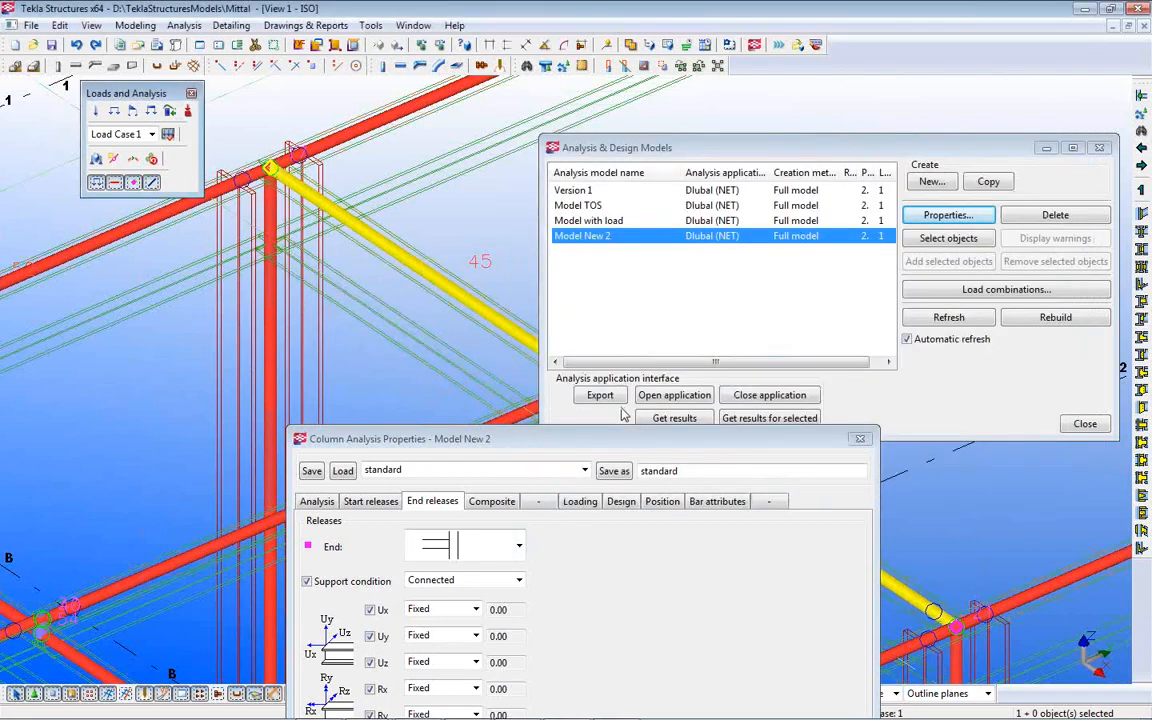
- Display the analysis model Model with load and close the column's analysis properties
left_click(601, 221)
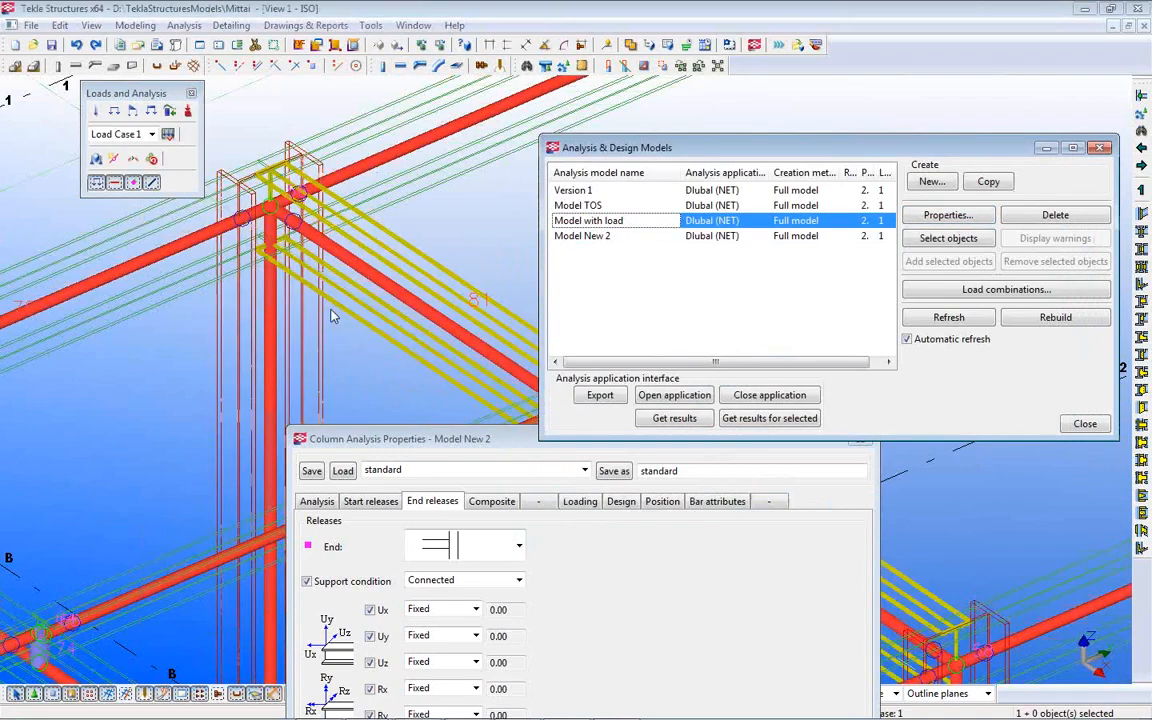
scroll(280, 375, "down", 5)
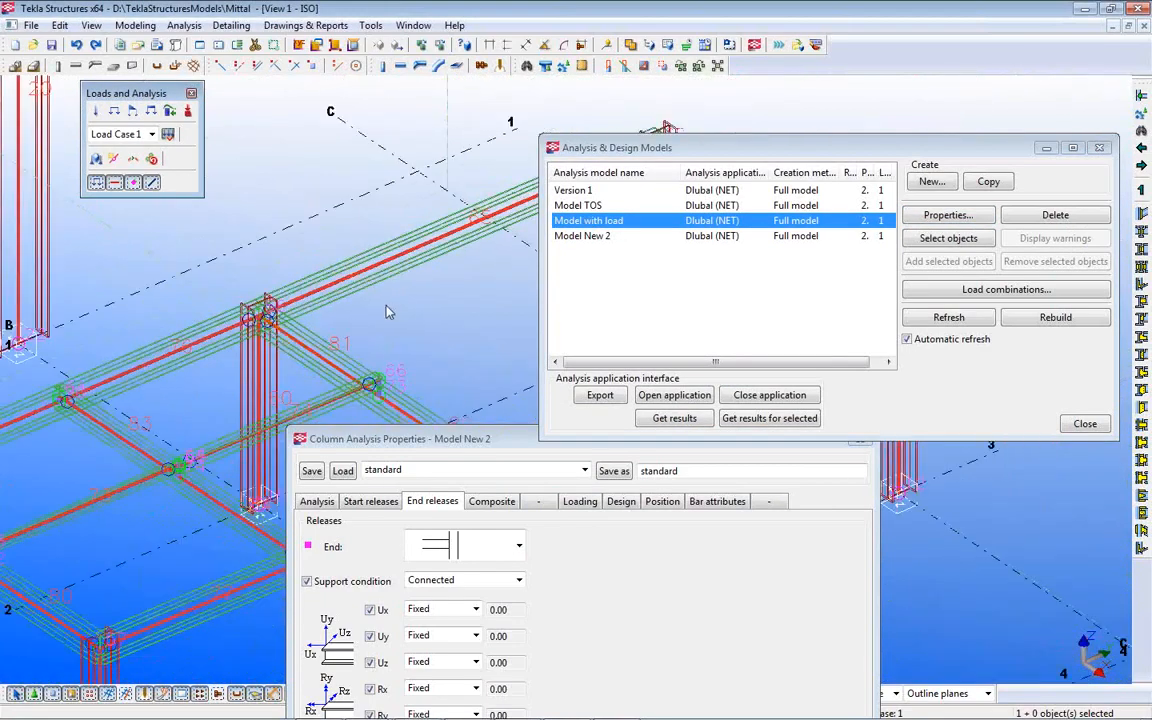
scroll(347, 274, "up", 1)
middle_click_drag(336, 275, 401, 322)
left_click_drag(469, 441, 481, 502)
left_click(875, 501)
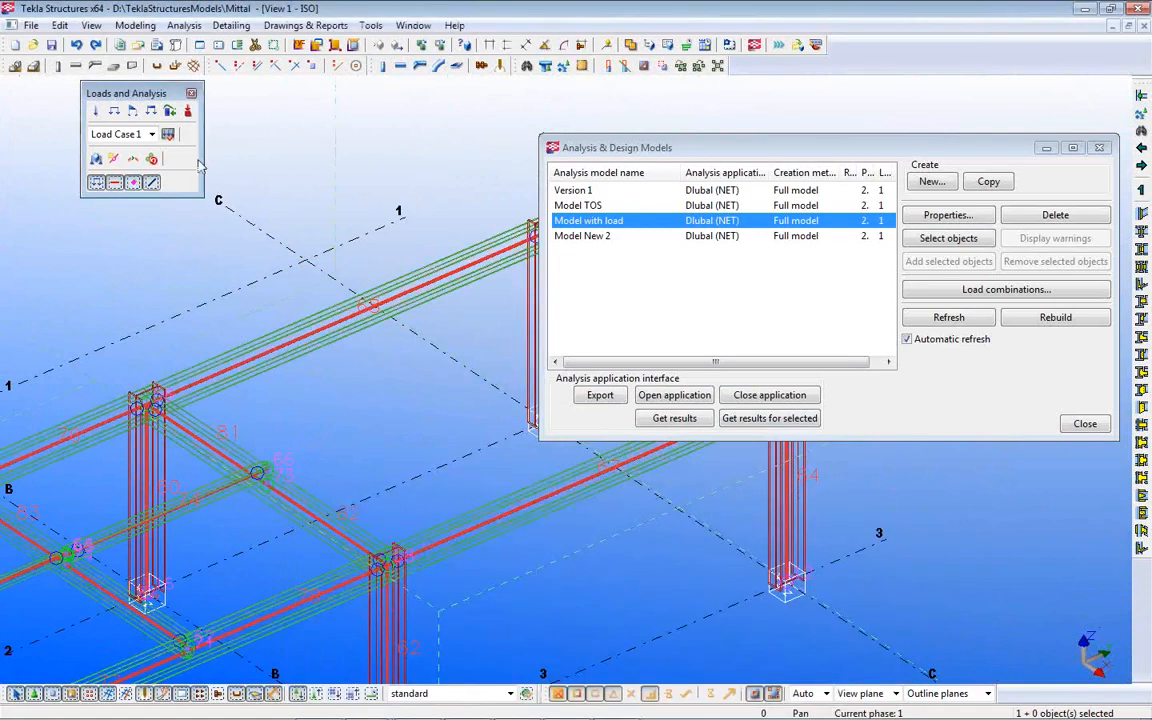
- Review the type options of Load Case 1 in the load groups and accept them
left_click(167, 134)
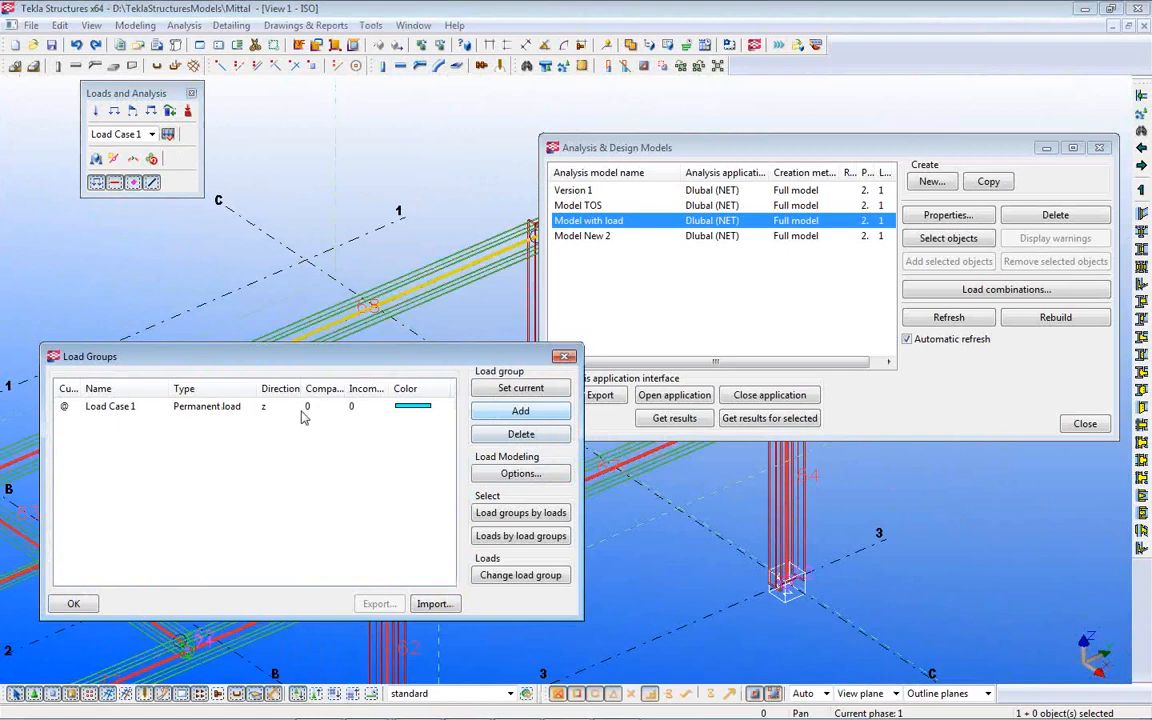
left_click(233, 409)
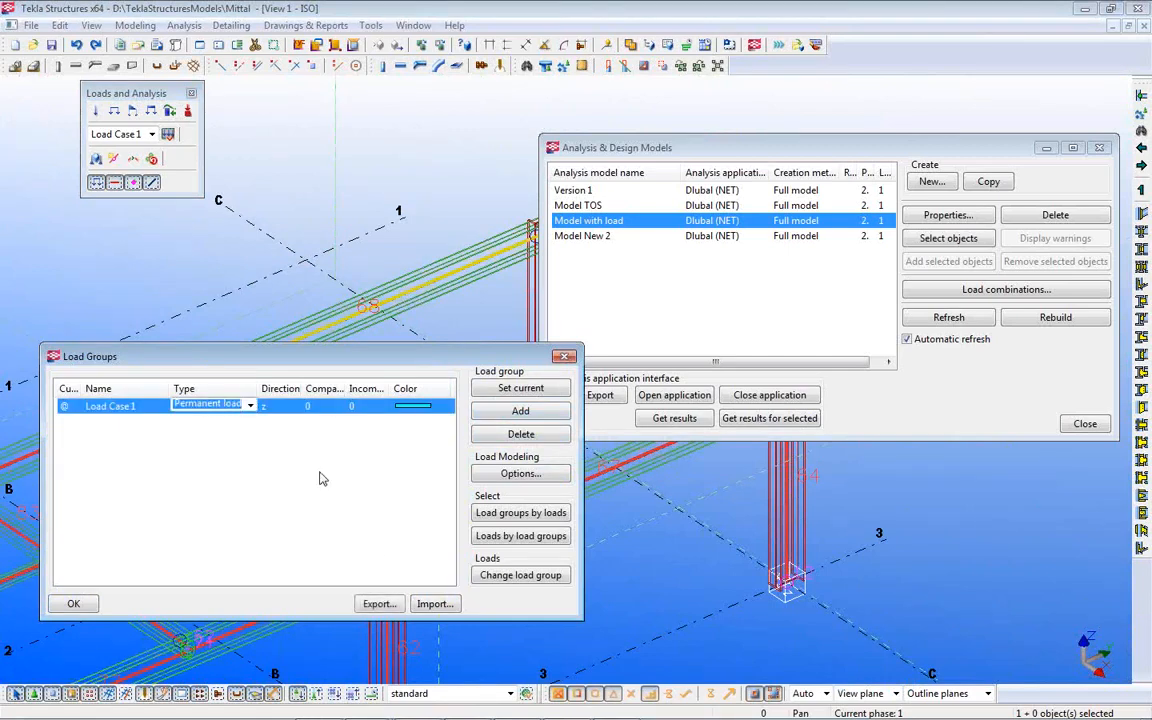
left_click(83, 605)
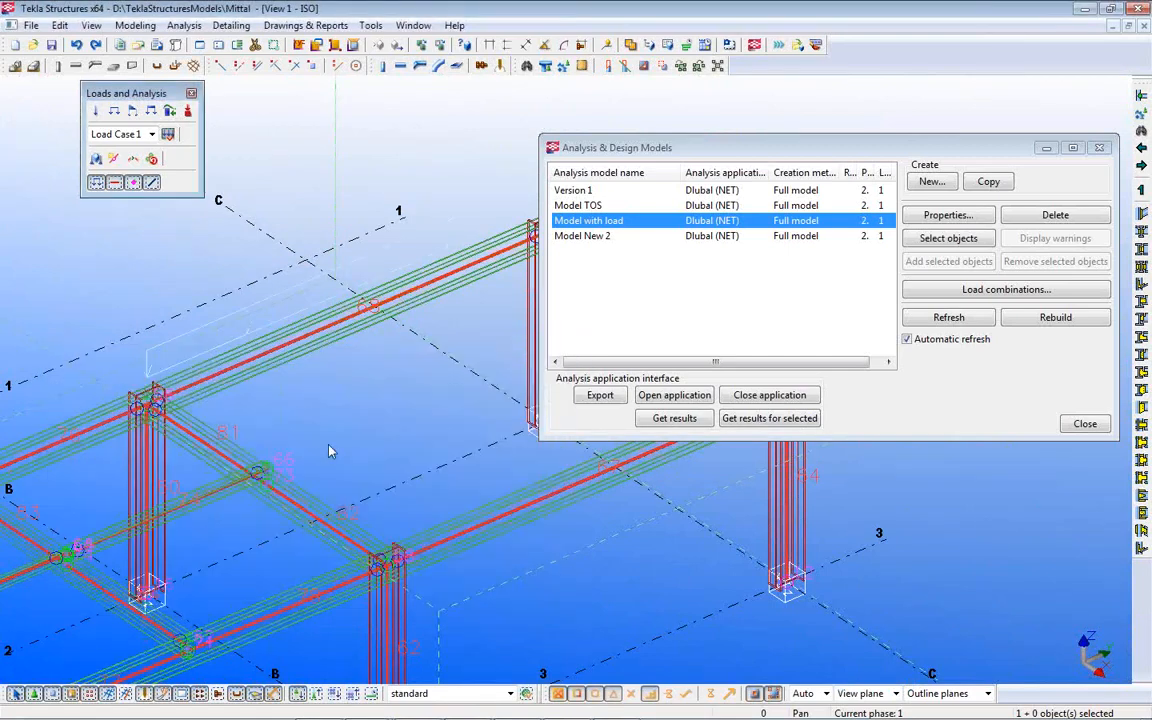
- Inspect the magnitude and load group of the line load above the platform edge beam without changing them
middle_click_drag(320, 391, 285, 464)
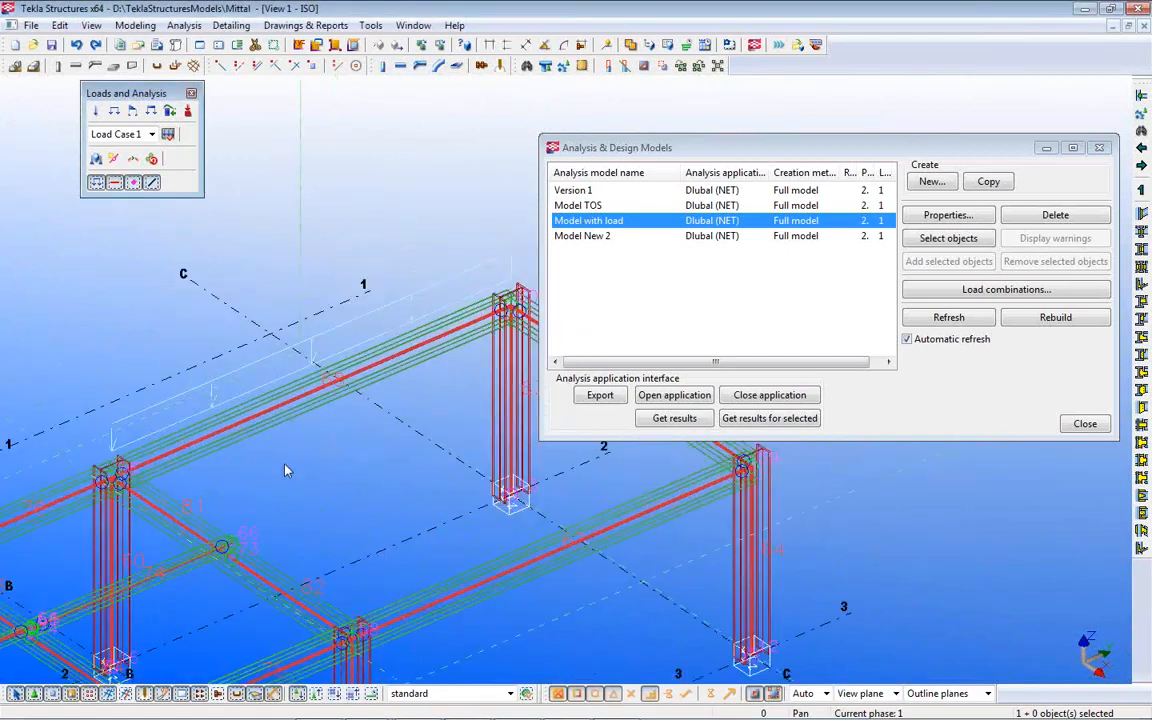
double_click(218, 404)
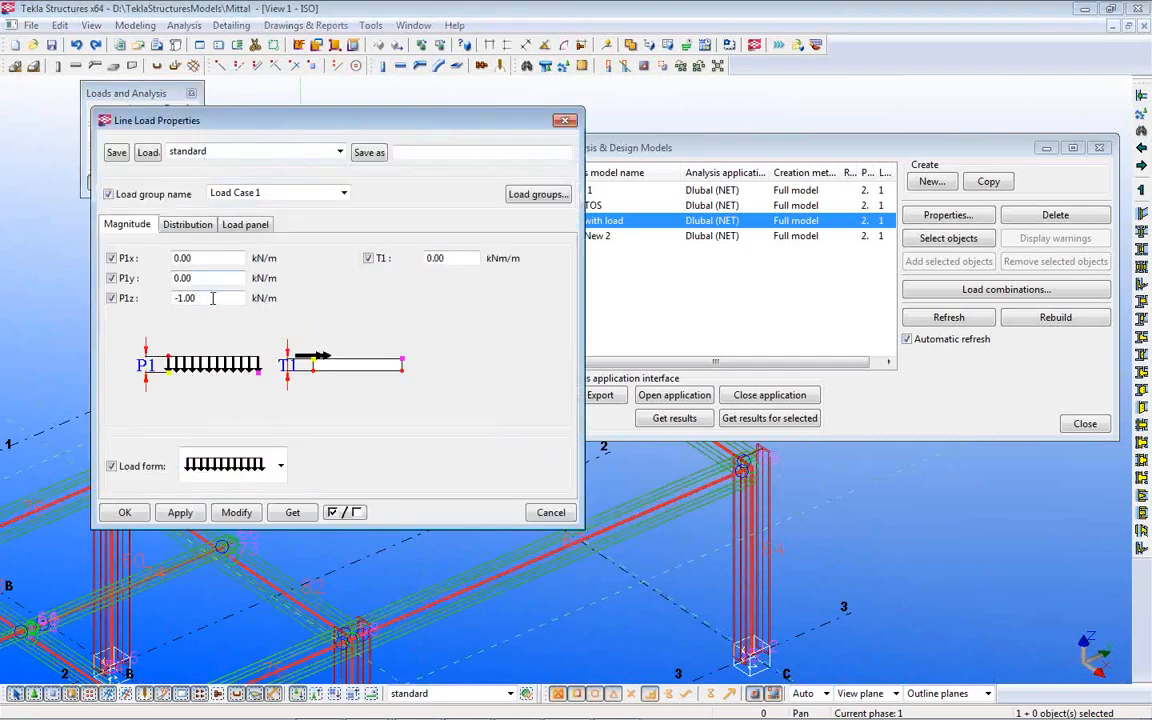
left_click(550, 512)
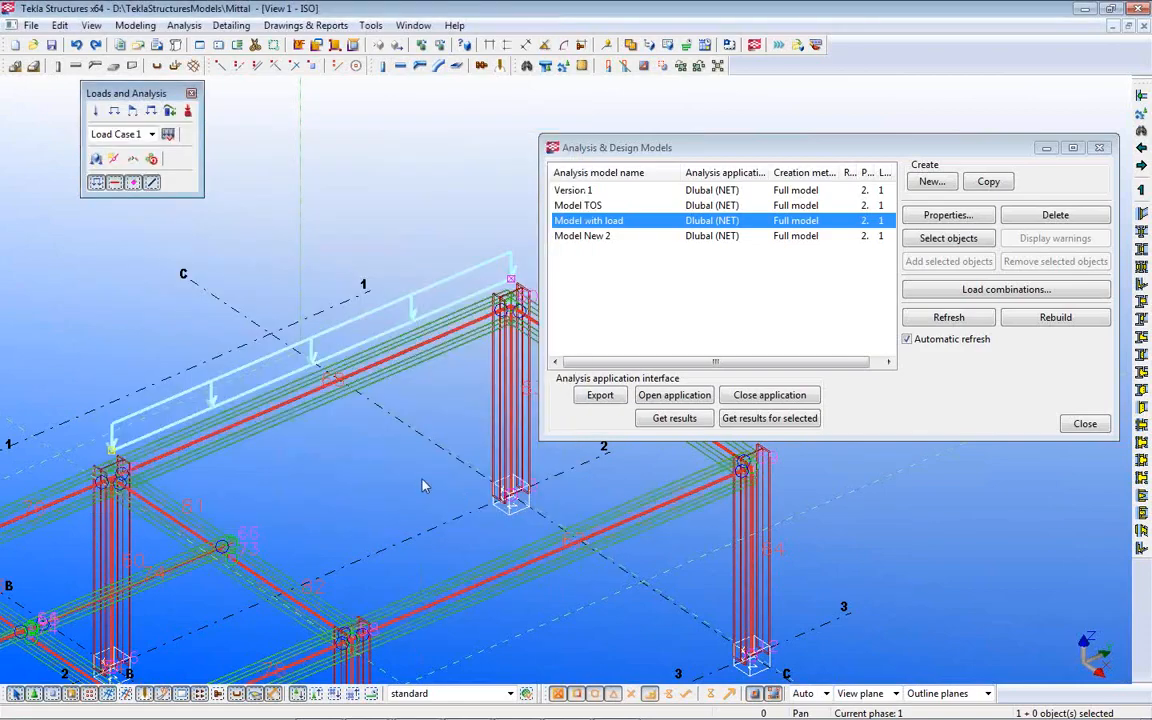
scroll(370, 483, "down", 3)
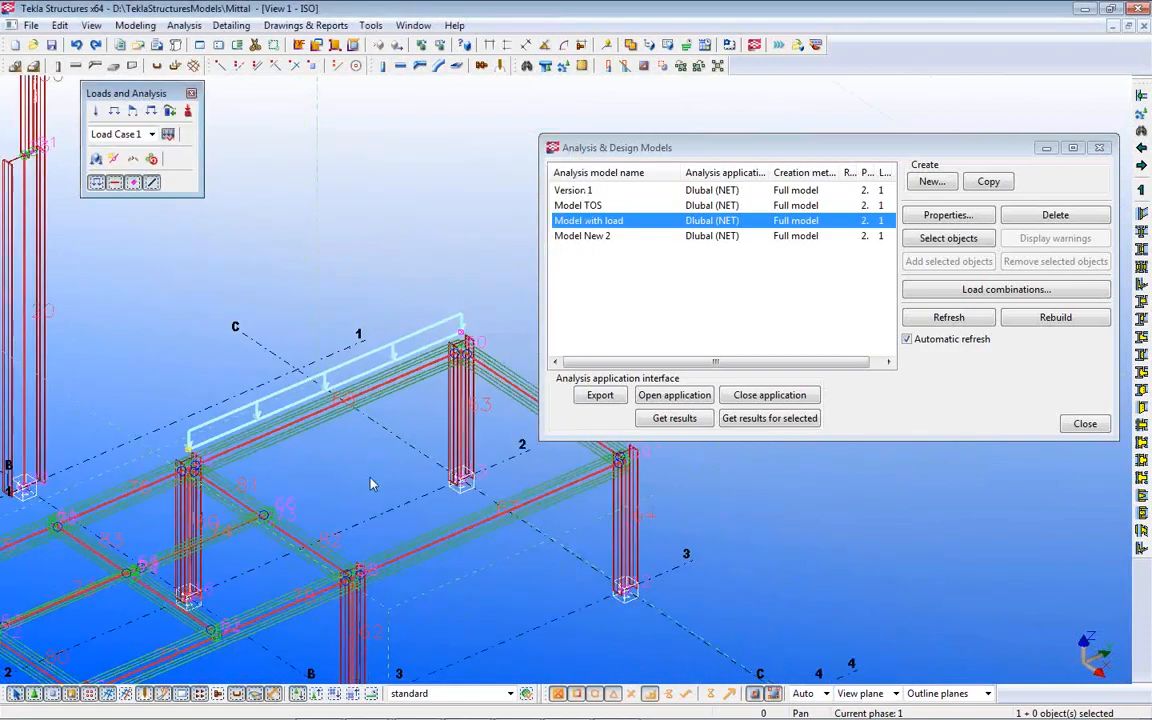
middle_click_drag(391, 503, 429, 434)
scroll(429, 434, "down", 3)
middle_click_drag(329, 530, 425, 543)
scroll(321, 170, "up", 5)
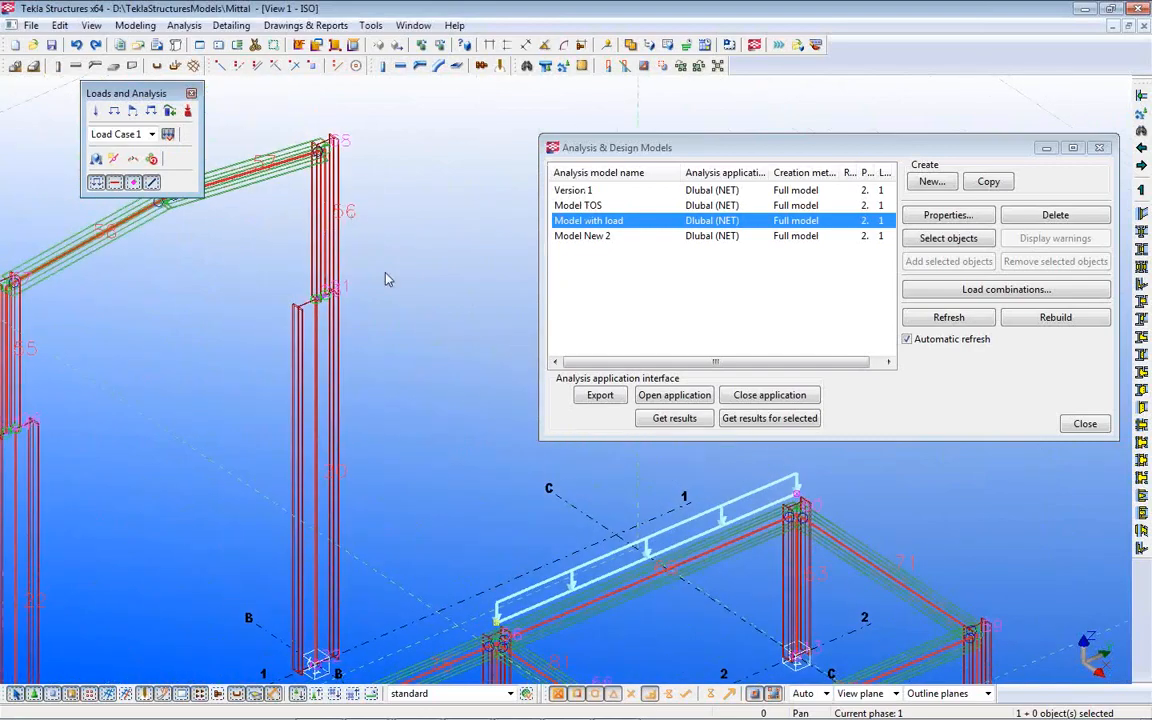
scroll(340, 239, "down", 5)
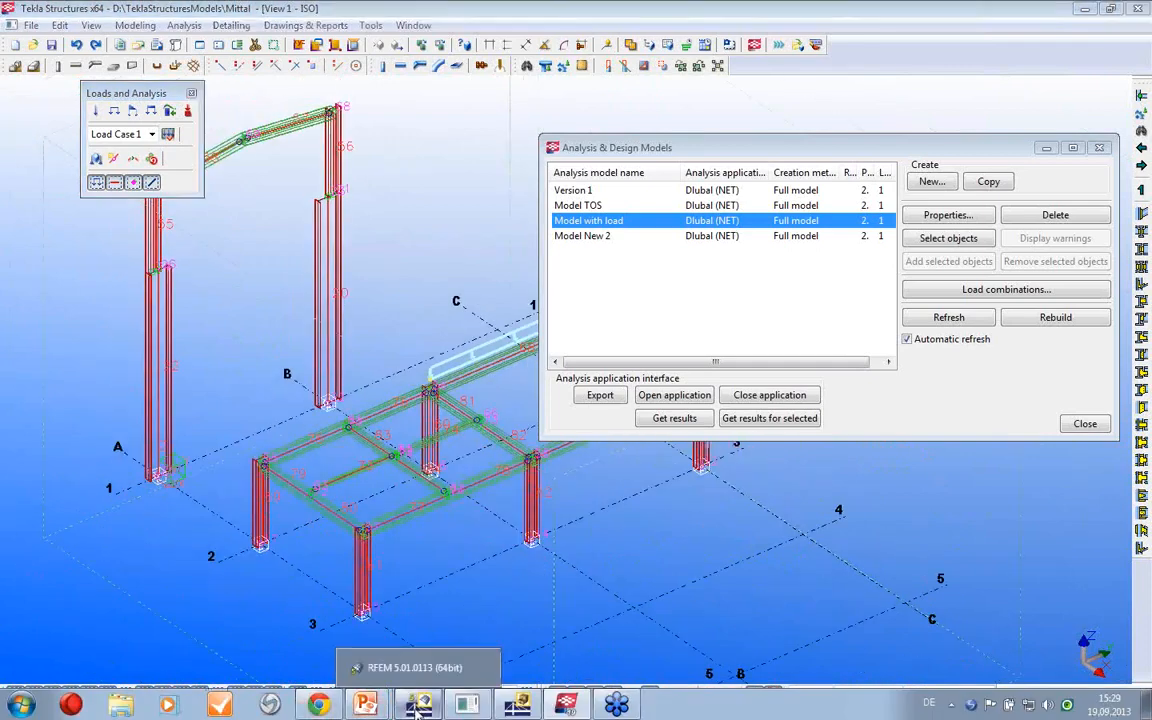
- Switch to RFEM and start a direct import of the analytical model from Tekla Structures with load cases included
left_click(418, 705)
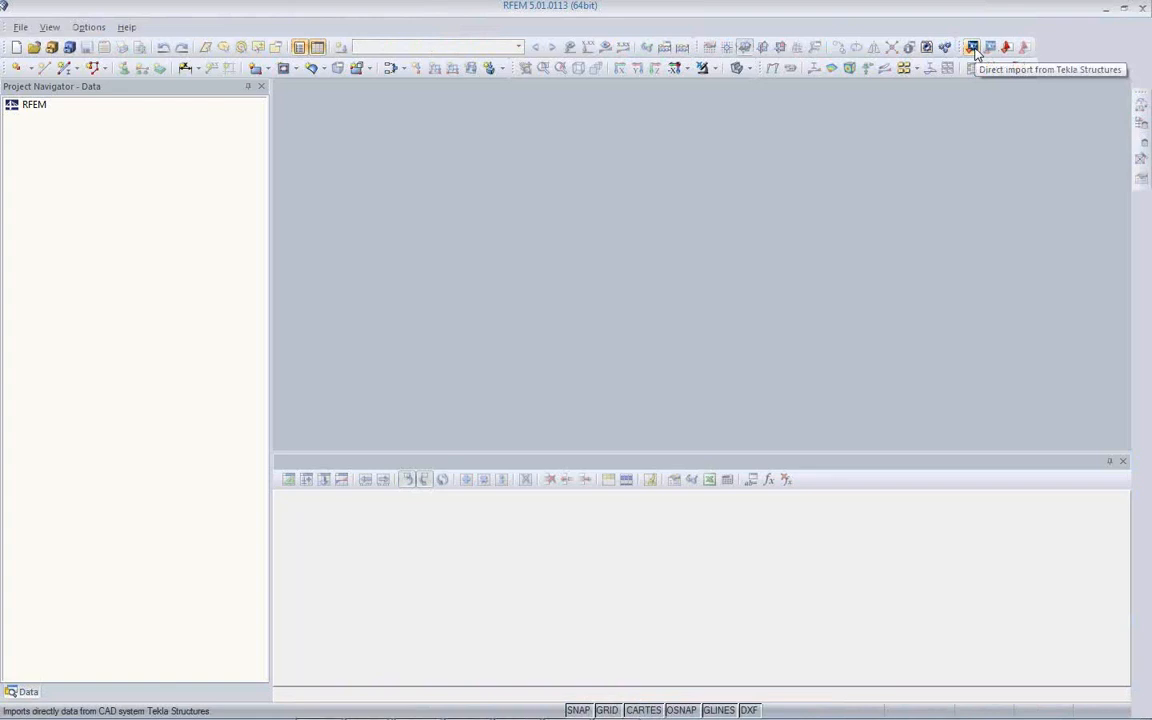
left_click(973, 48)
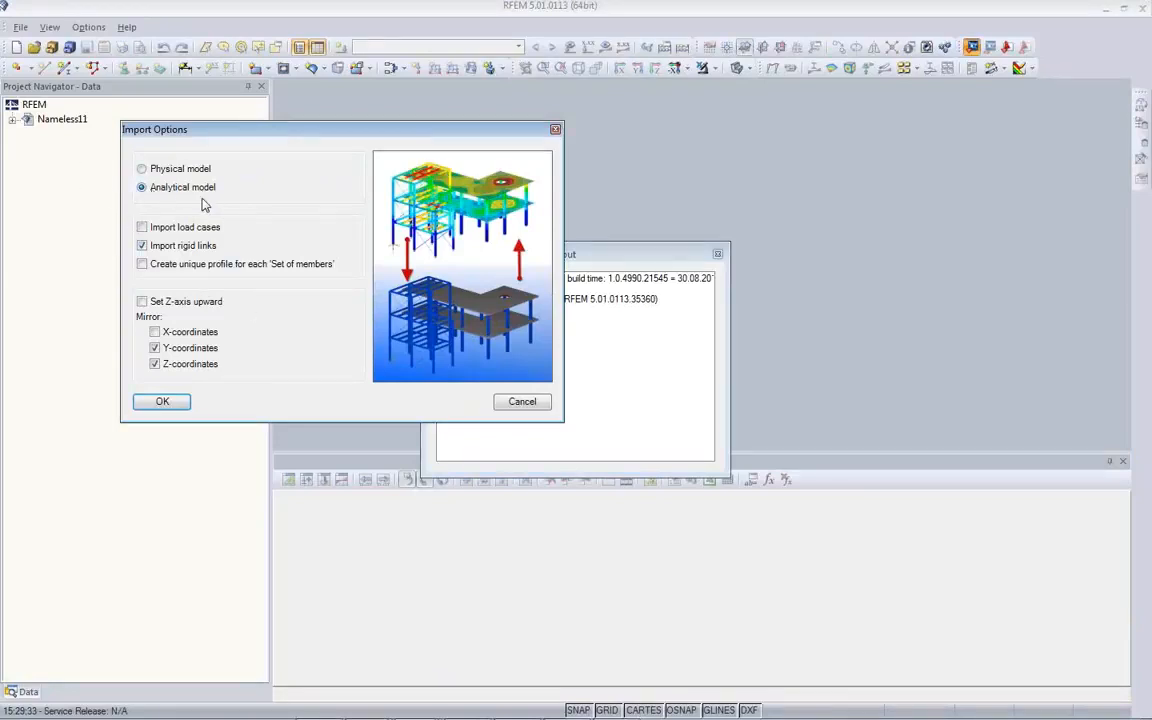
left_click(142, 228)
left_click(172, 402)
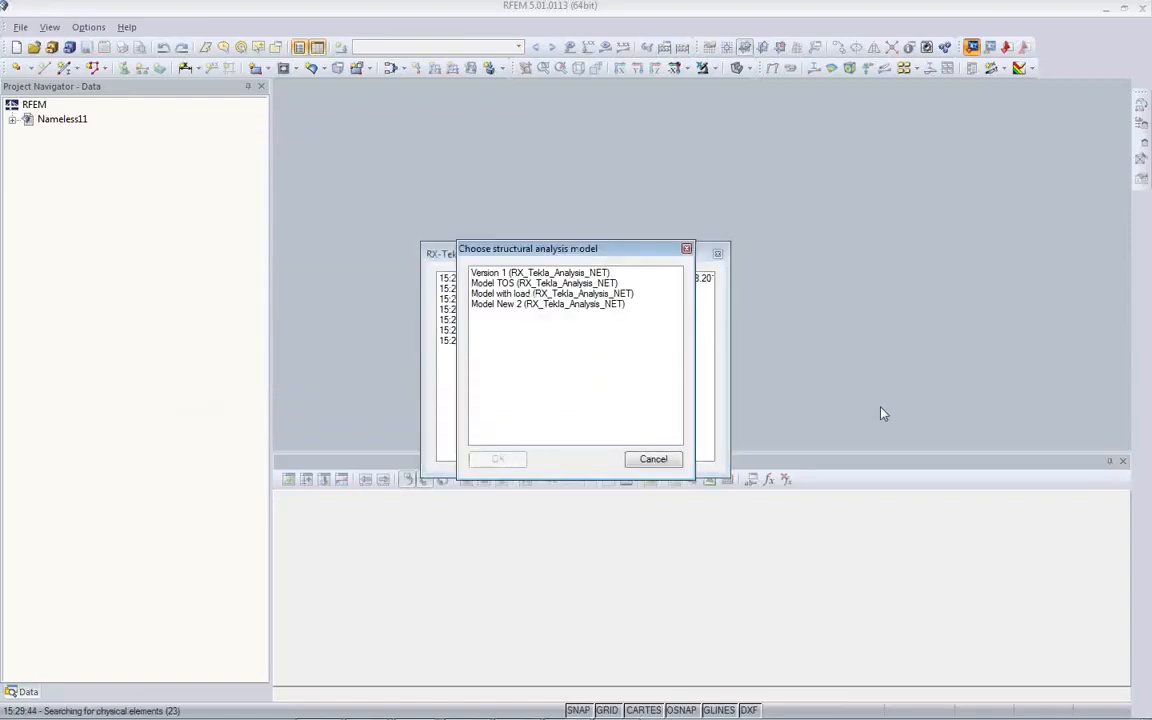
- Choose Model with load as the structural analysis model and run its import
left_click(517, 305)
left_click(517, 294)
left_click(517, 284)
left_click(519, 273)
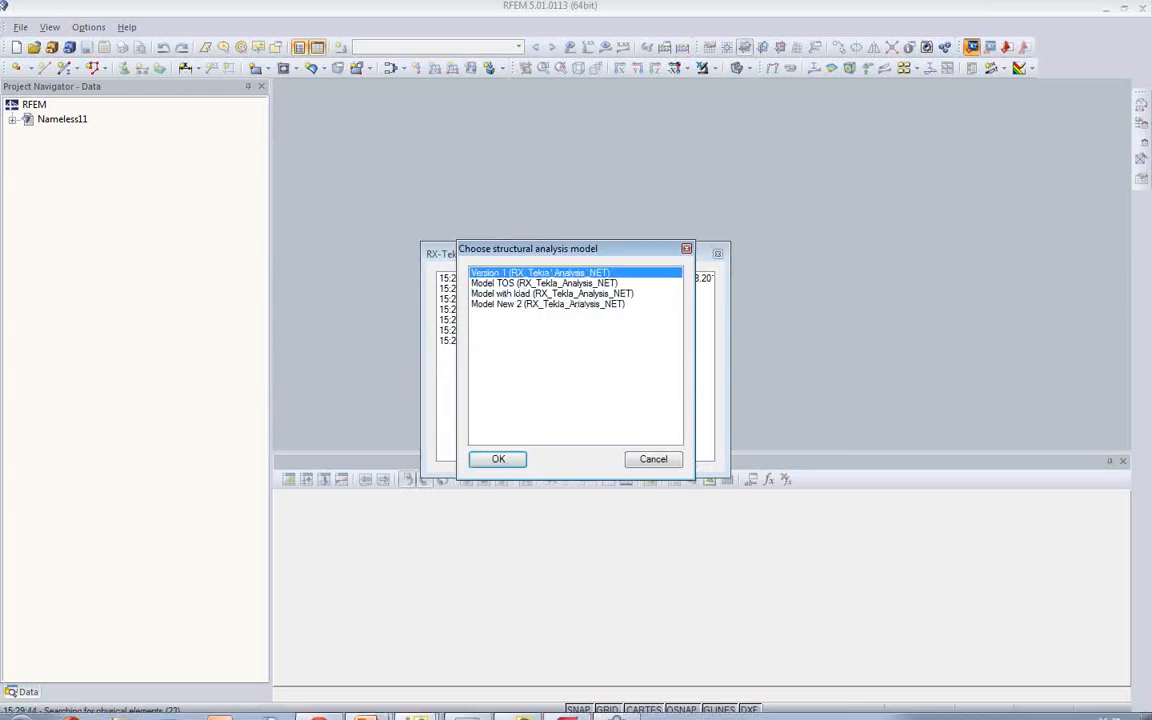
left_click(565, 704)
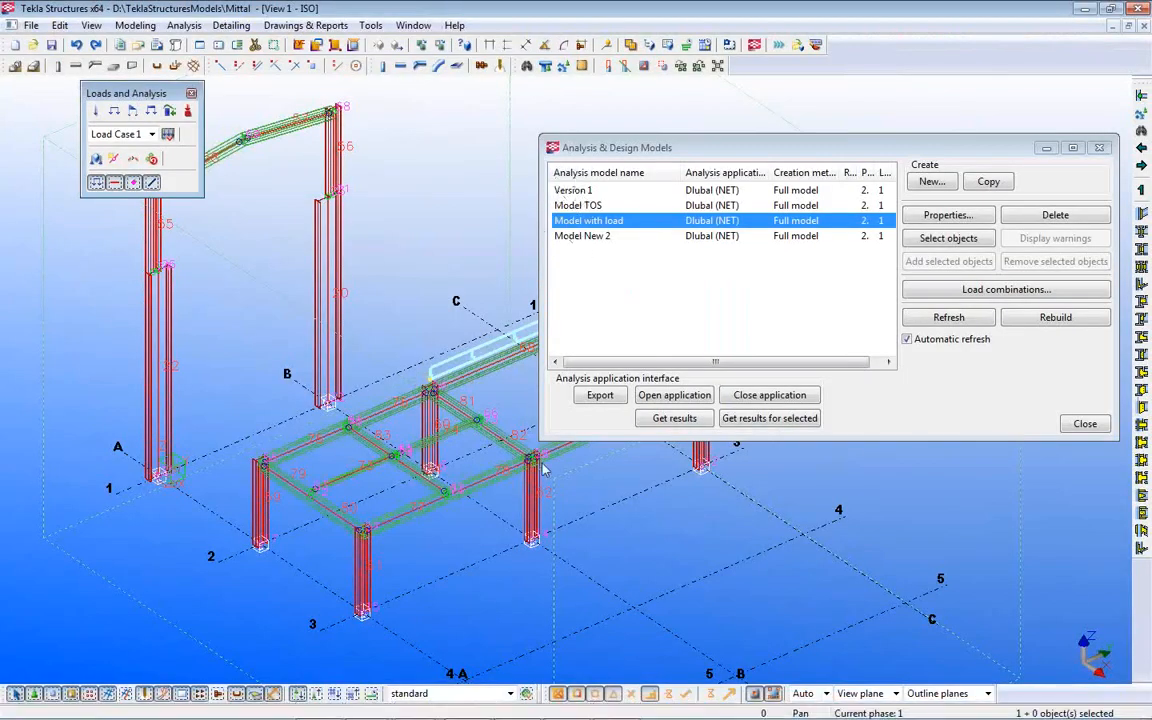
left_click(413, 697)
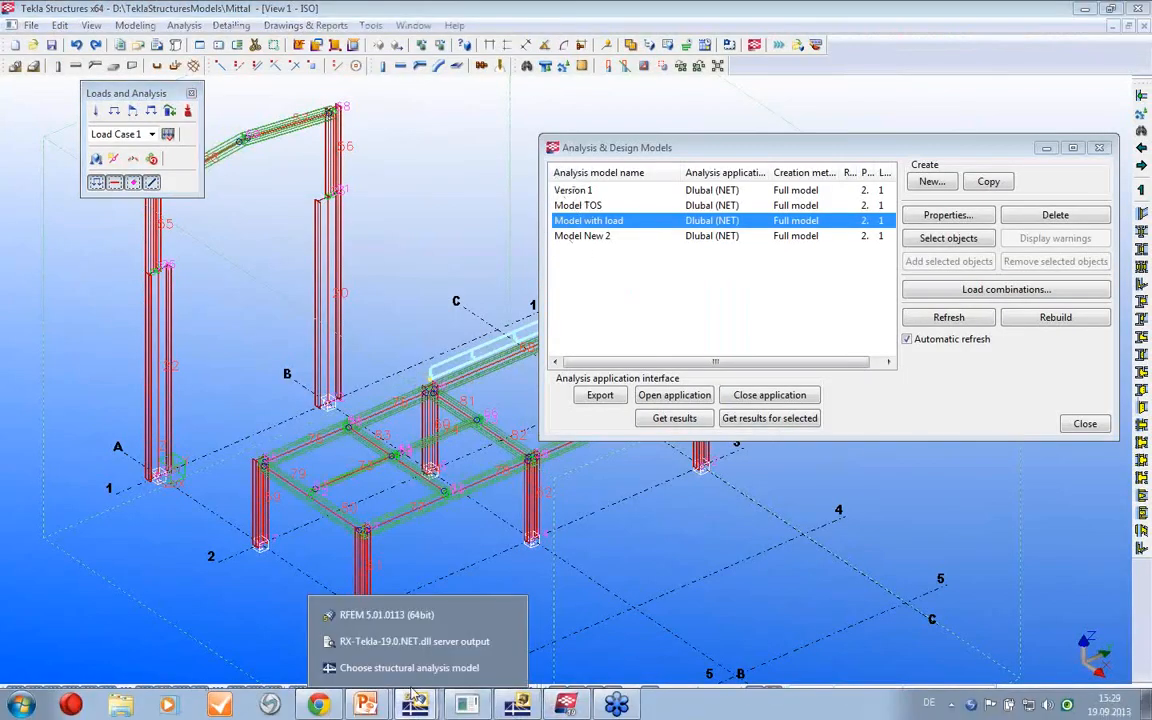
left_click(410, 643)
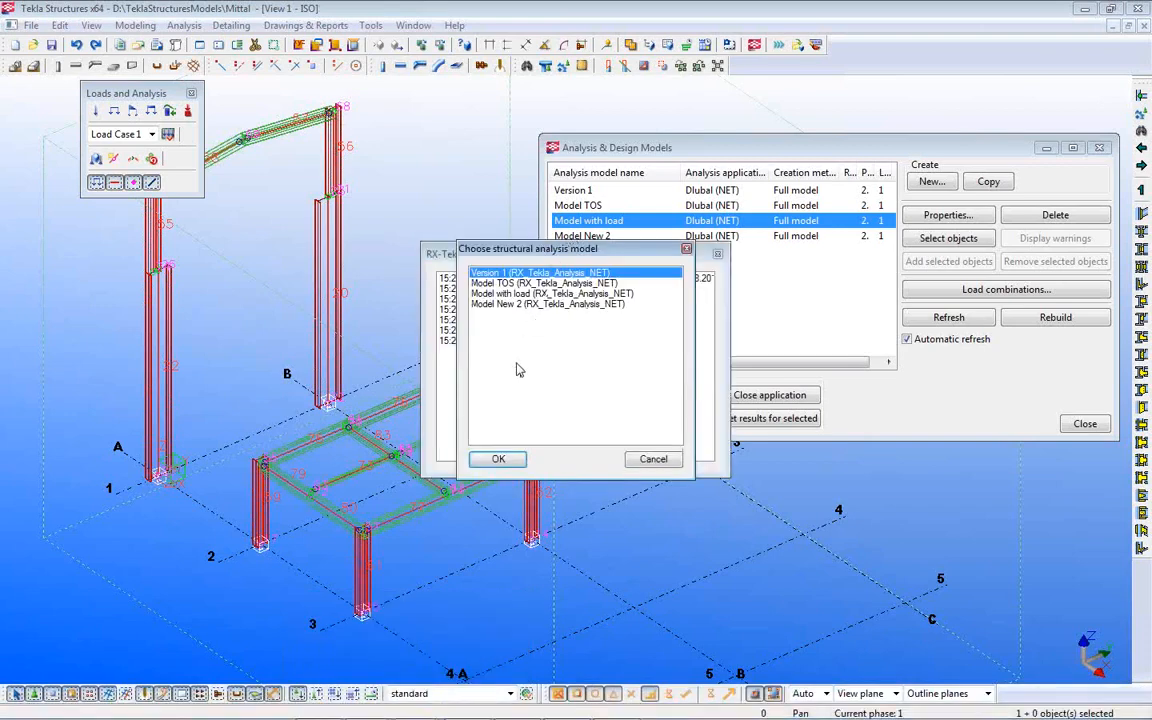
left_click(510, 295)
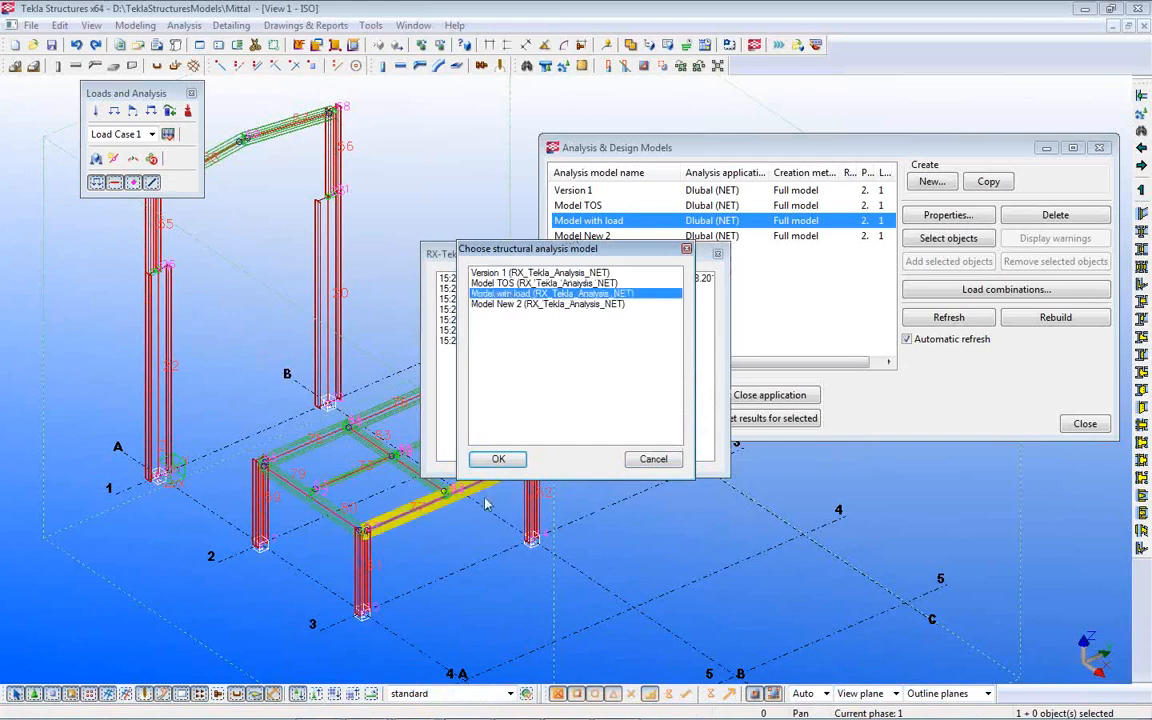
left_click(499, 459)
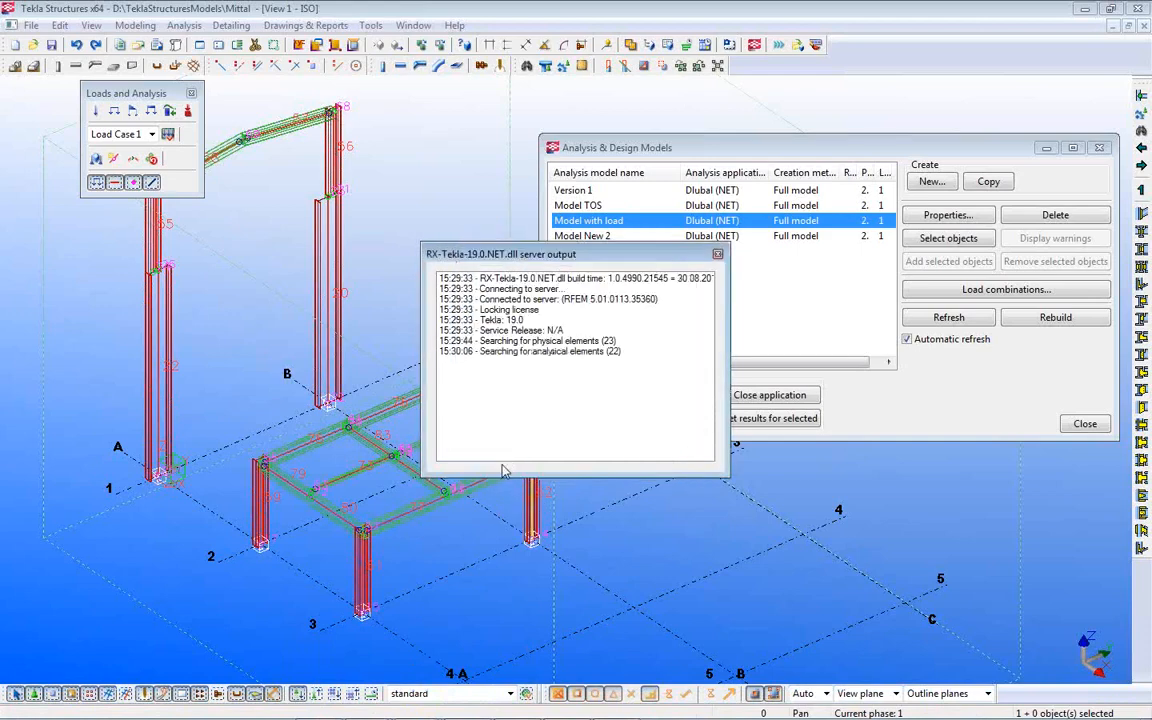
- Switch to RFEM and enlarge the graphic area showing the imported model by shrinking the cross-sections table
mouse_move(531, 713)
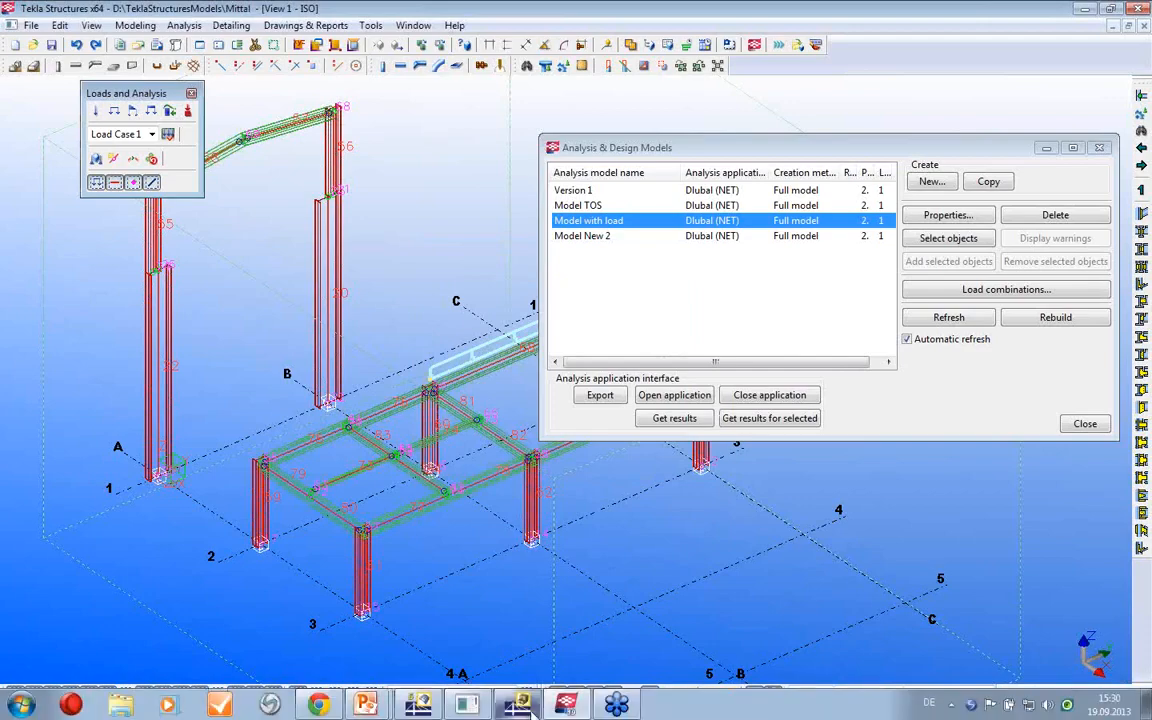
left_click(420, 706)
double_click(652, 192)
middle_click_drag(633, 285, 590, 326)
scroll(620, 303, "up", 3)
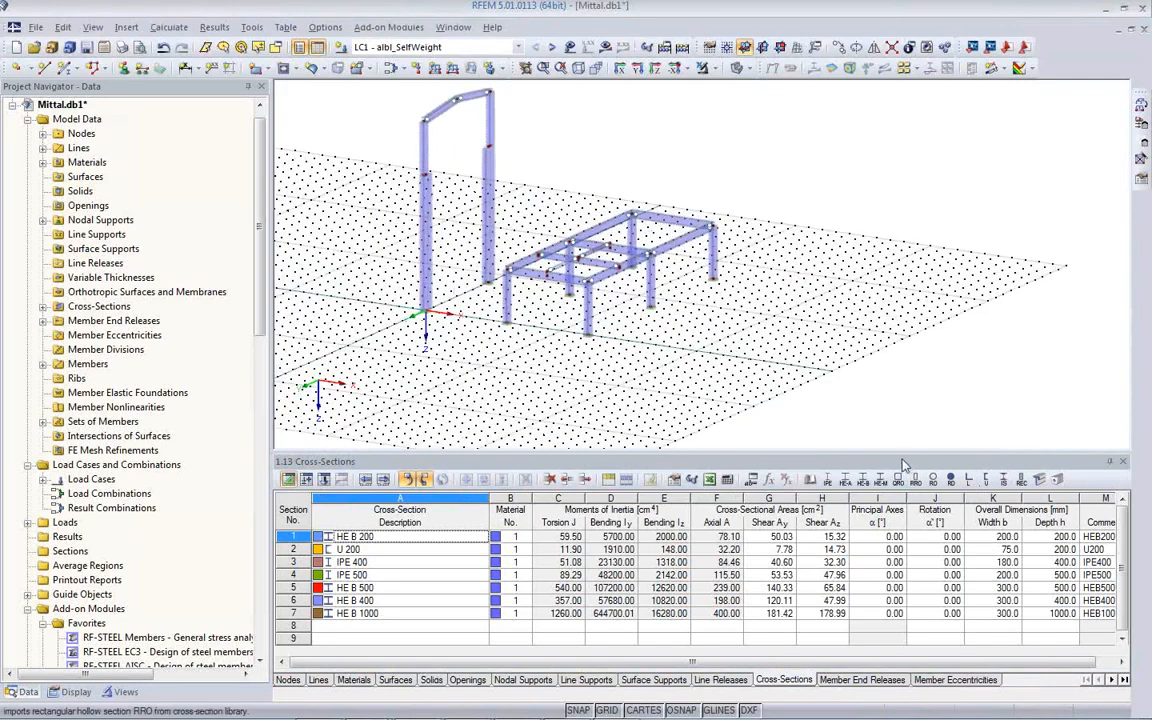
left_click_drag(900, 451, 900, 571)
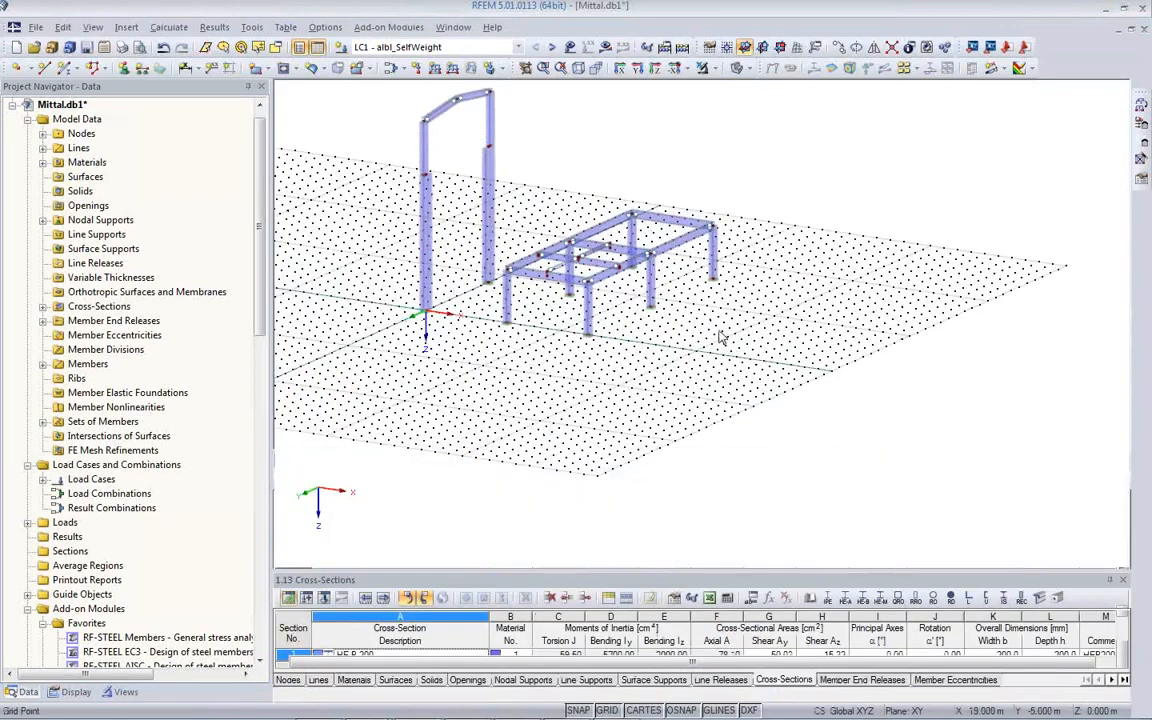
- Show the loads of LC2 - Load Case 1 and display the model as wireframe
left_click(552, 48)
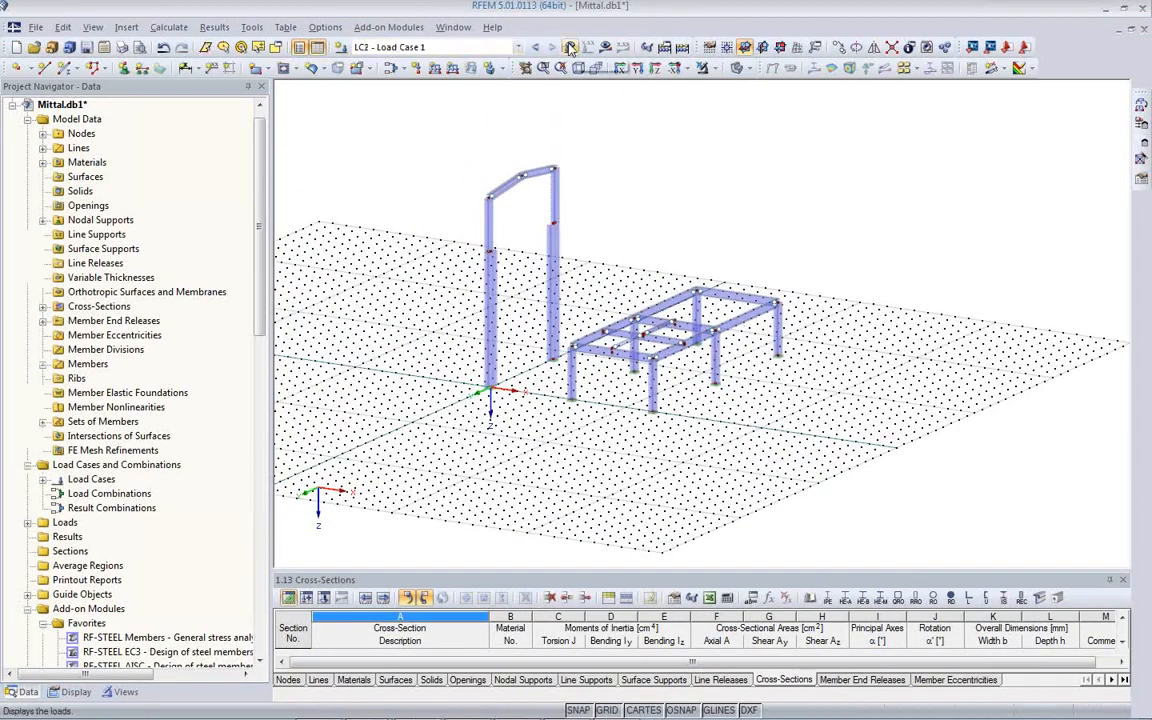
left_click(570, 48)
scroll(700, 290, "up", 5)
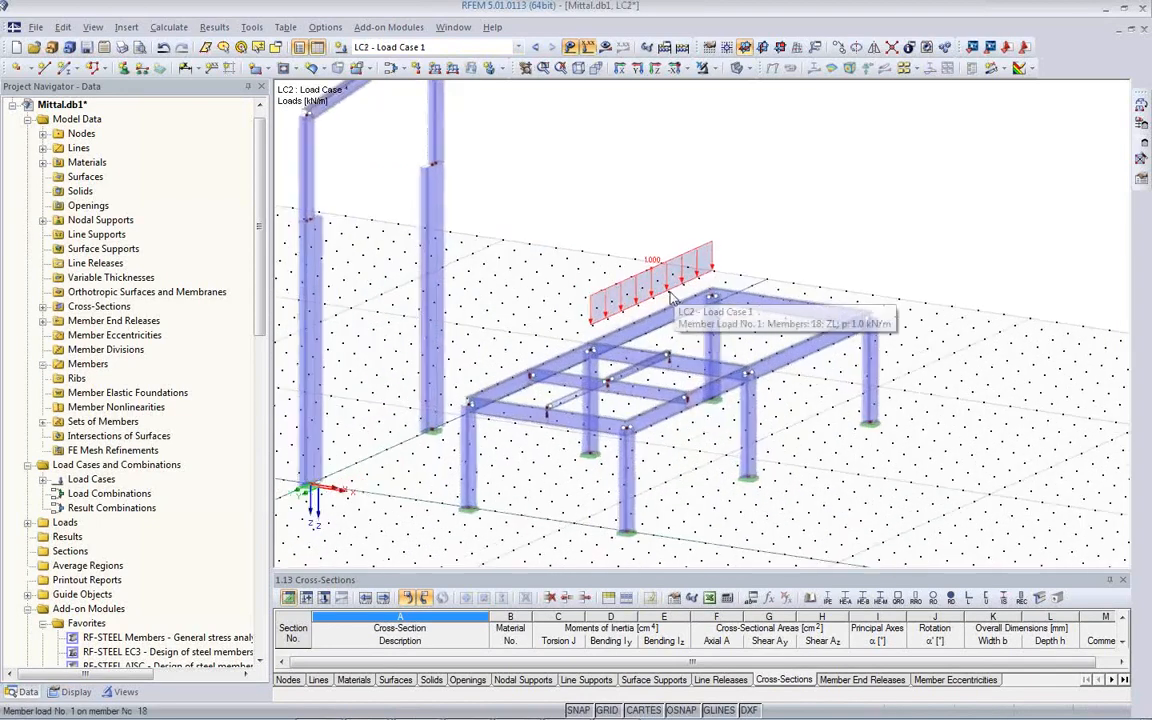
left_click(737, 68)
- Check the member type of the short vertical link where the platform beams cross
scroll(525, 410, "up", 3)
scroll(573, 410, "up", 4)
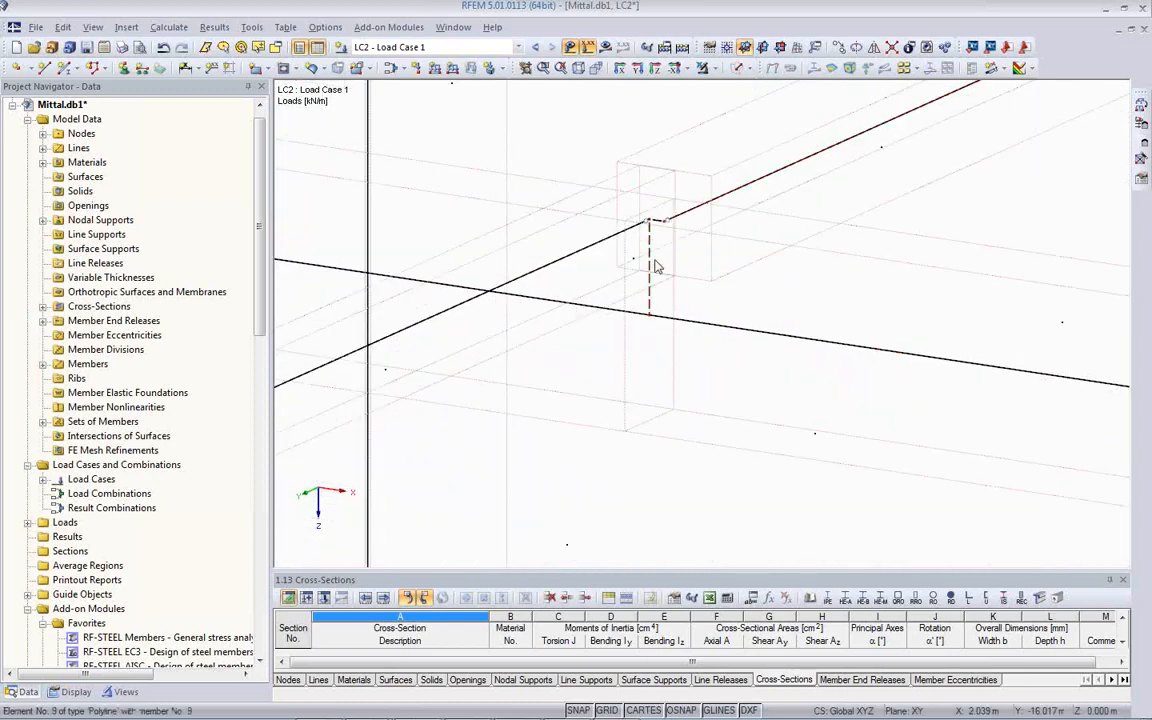
double_click(651, 282)
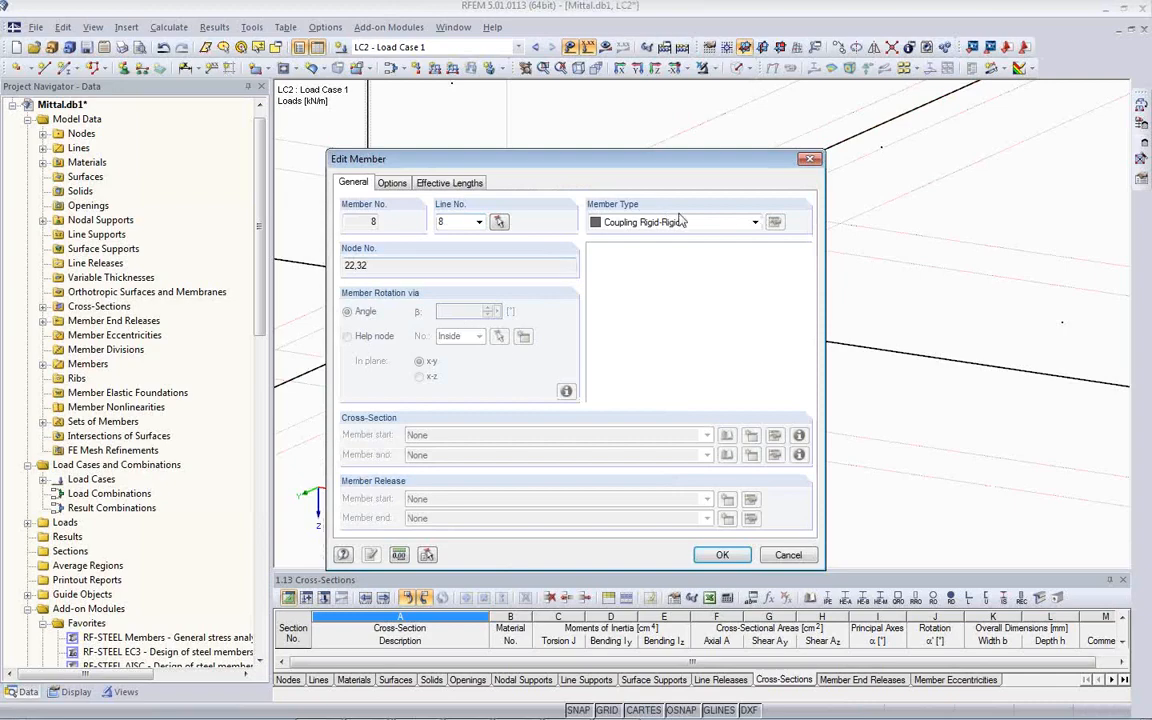
left_click(812, 554)
- Check the nodal support type at the base of the inner platform column at node 5
scroll(555, 408, "down", 5)
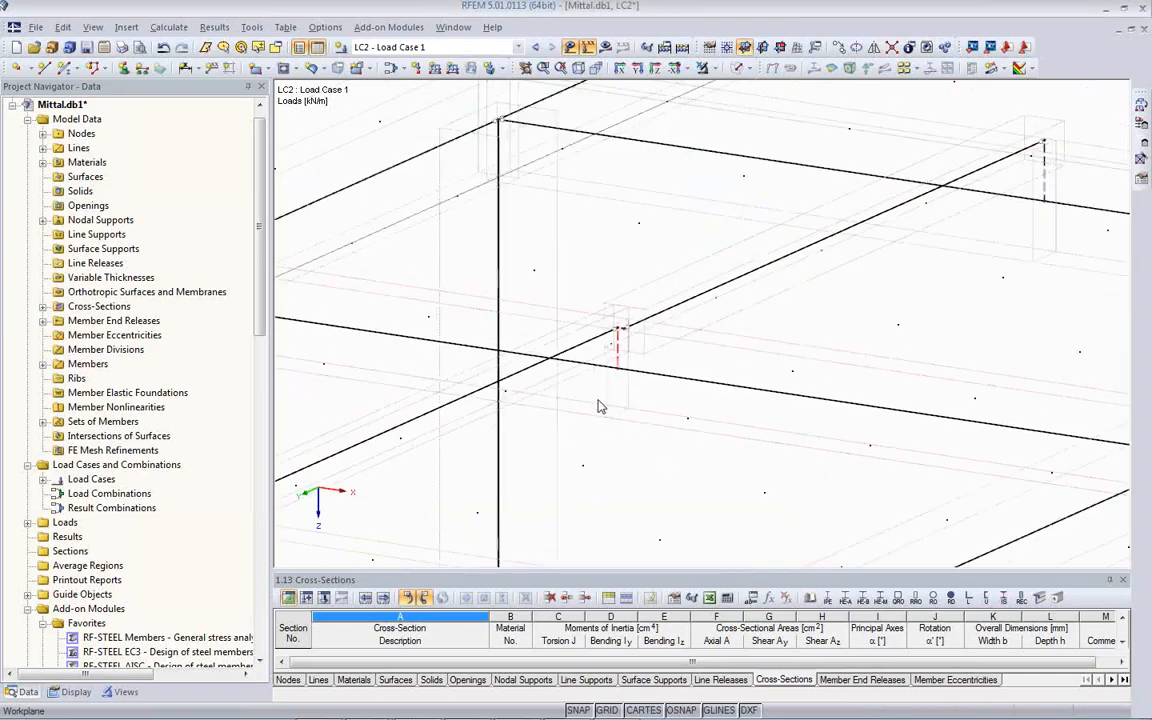
middle_click_drag(555, 408, 694, 362)
middle_click_drag(759, 524, 705, 422)
double_click(650, 453)
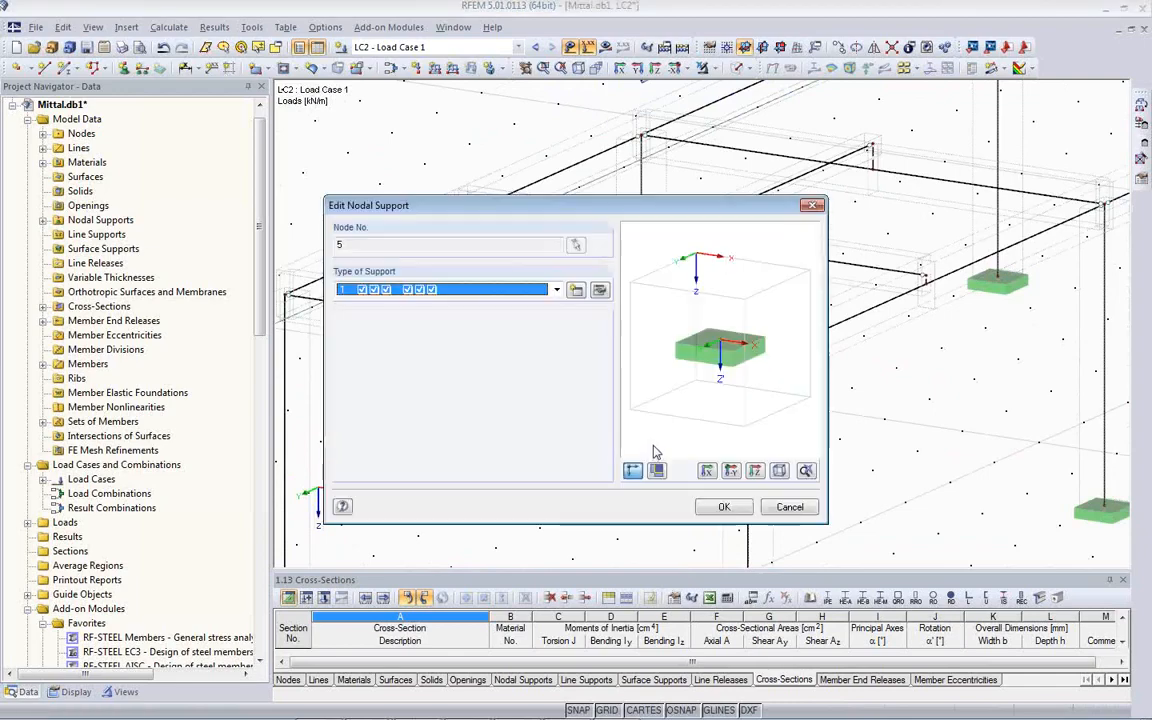
left_click(790, 508)
scroll(650, 450, "down", 3)
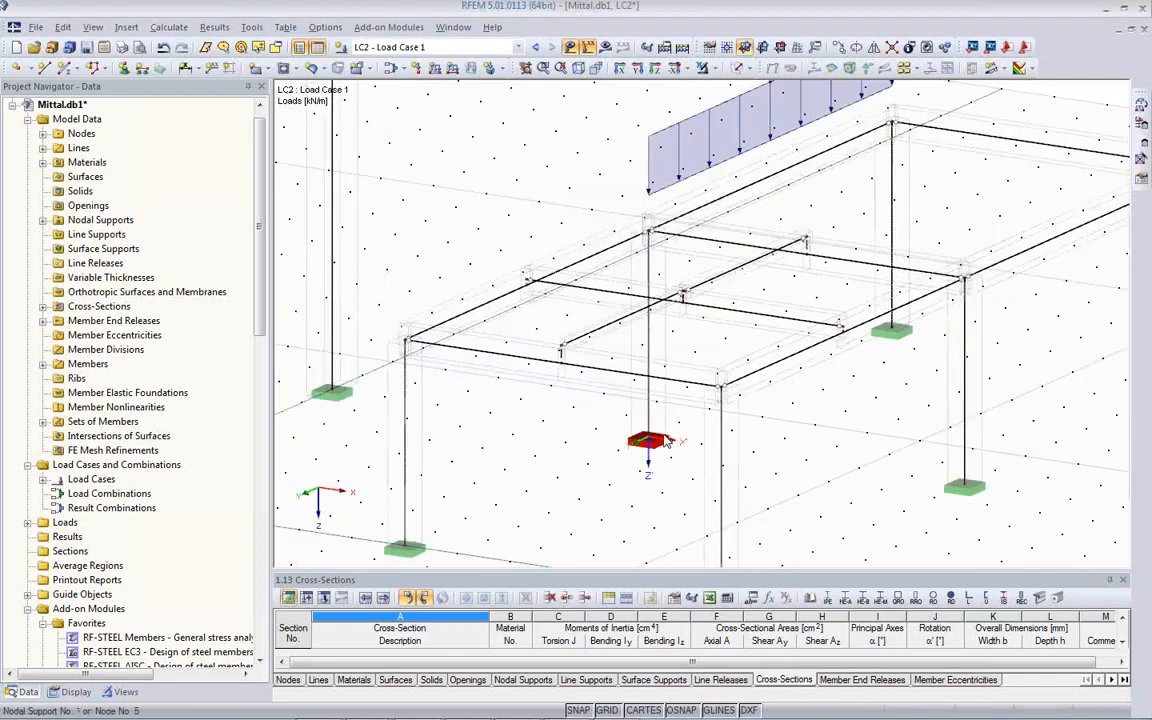
- Examine the offset link between the lower and upper parts of the tall frame's stepped column
scroll(576, 505, "up", 6)
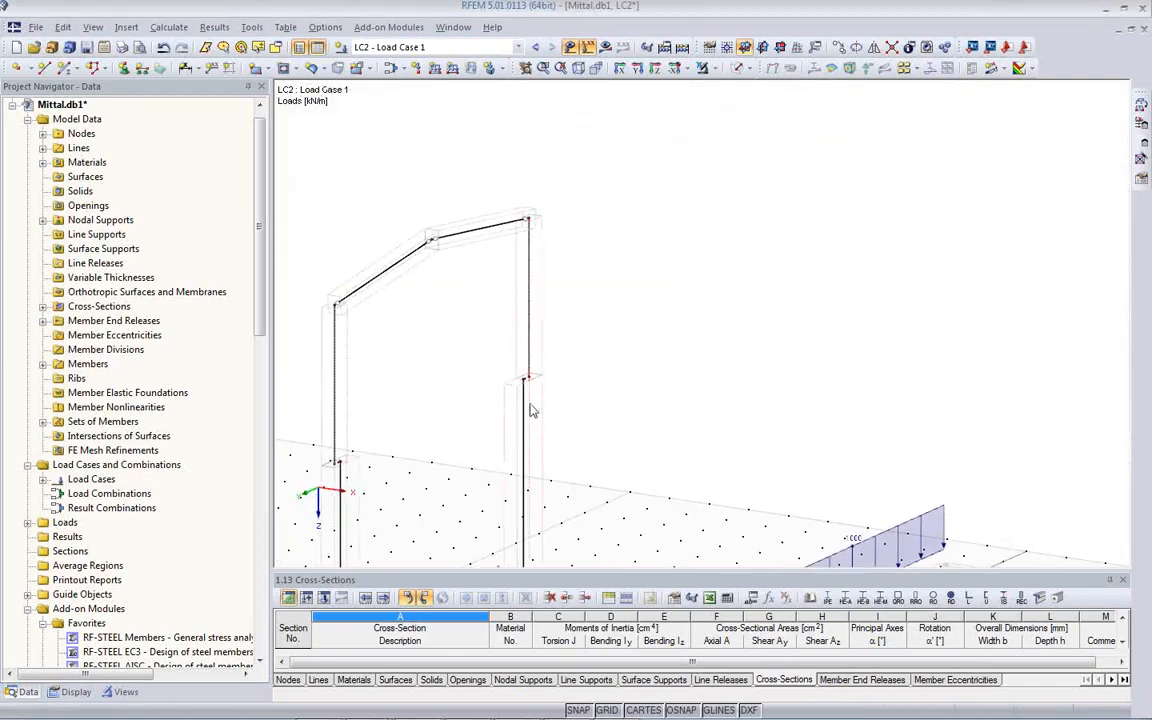
scroll(519, 365, "up", 4)
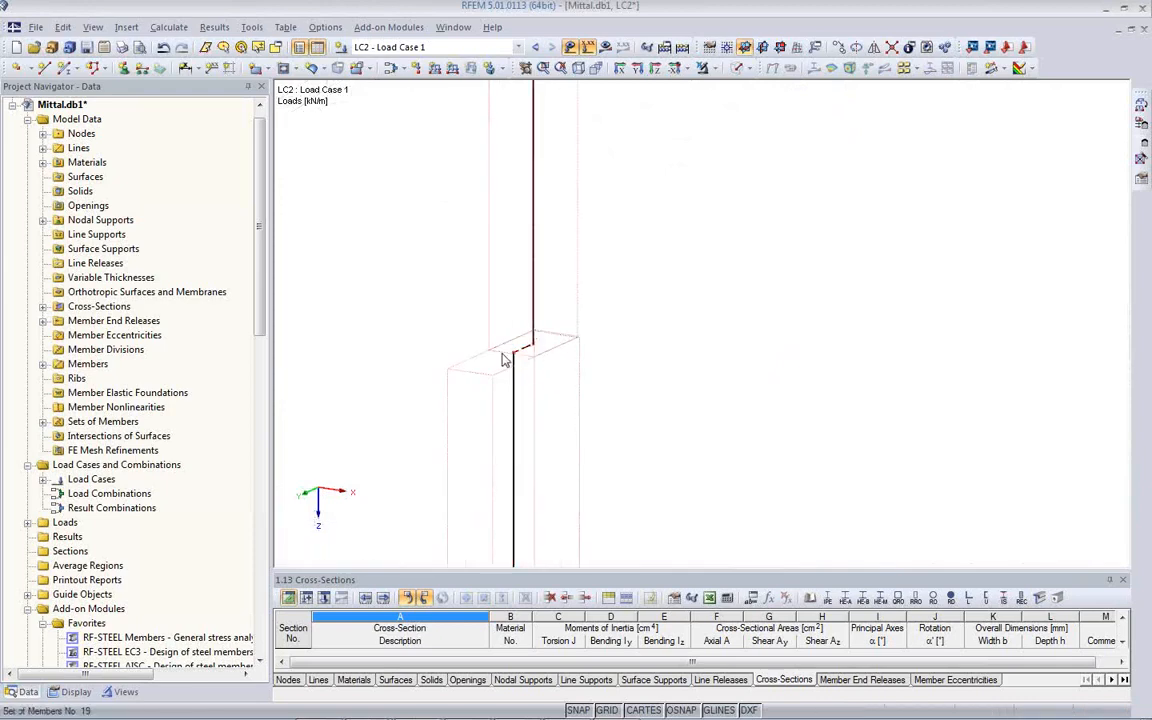
scroll(530, 345, "down", 6)
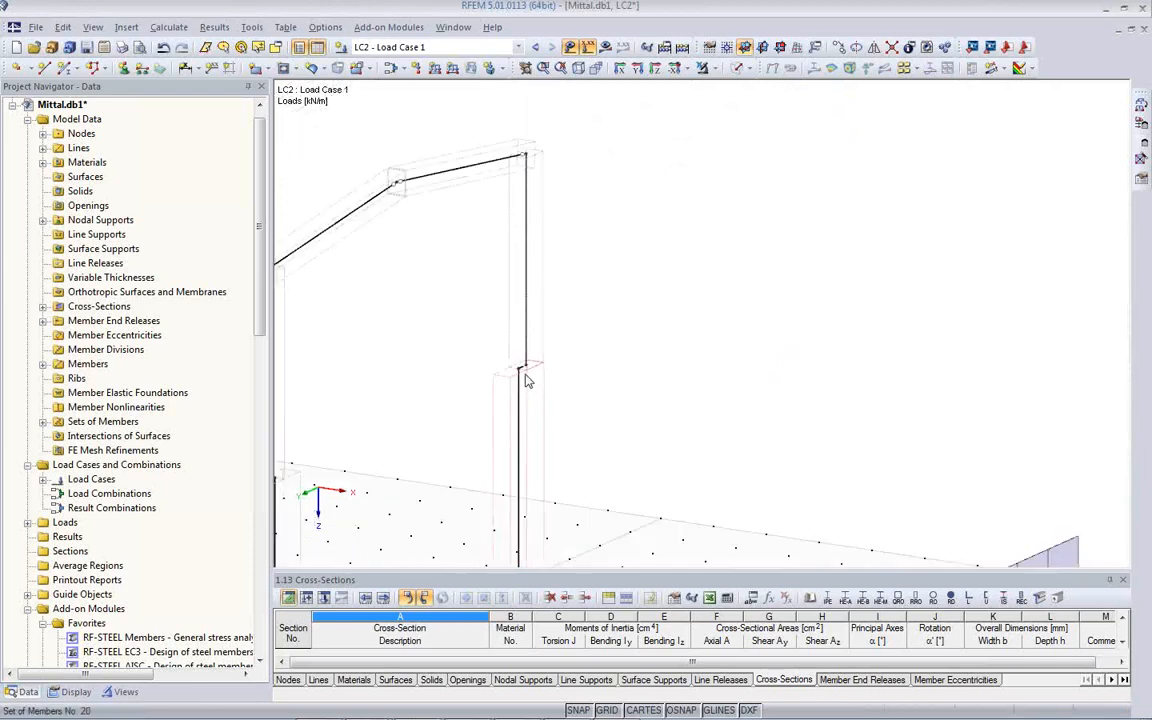
middle_click_drag(580, 455, 548, 283)
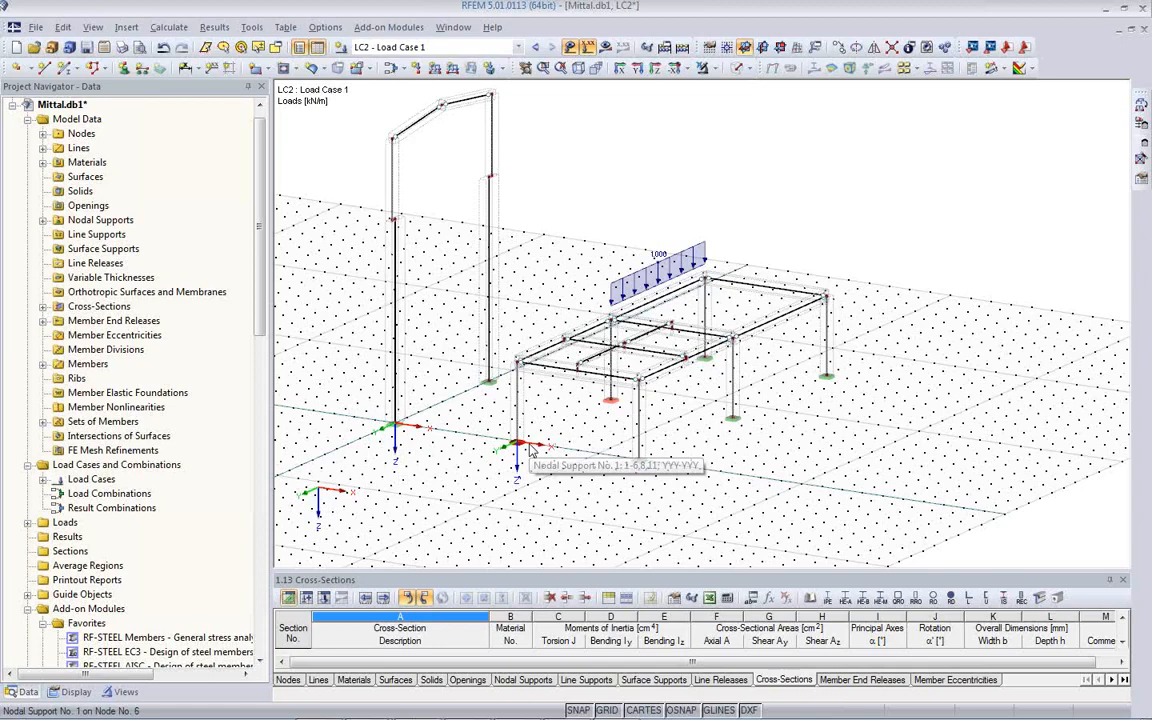
- Switch to Tekla Structures and close the analysis and design models list
mouse_move(486, 708)
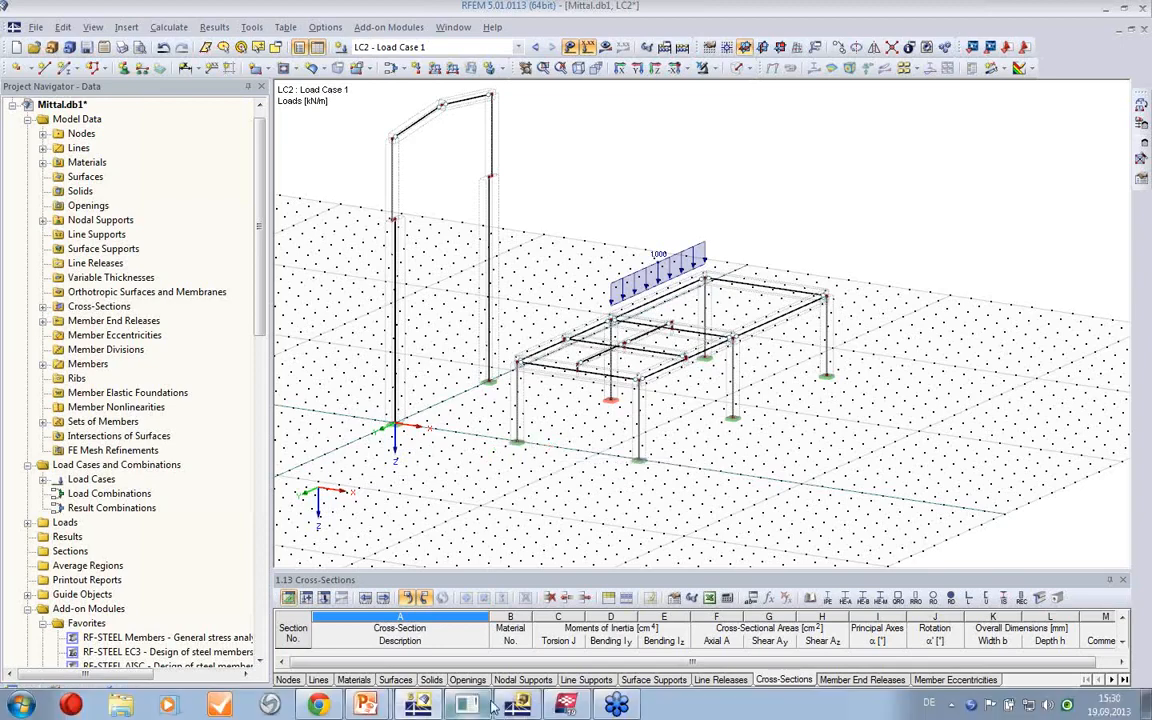
left_click(566, 706)
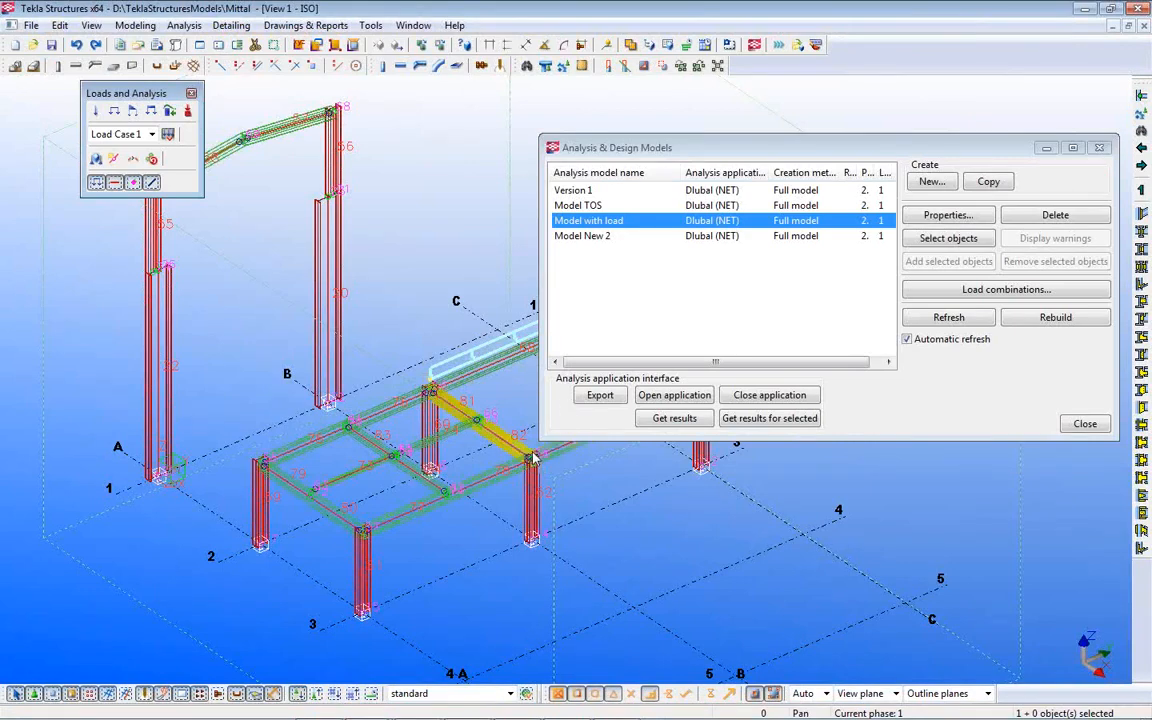
left_click(1085, 424)
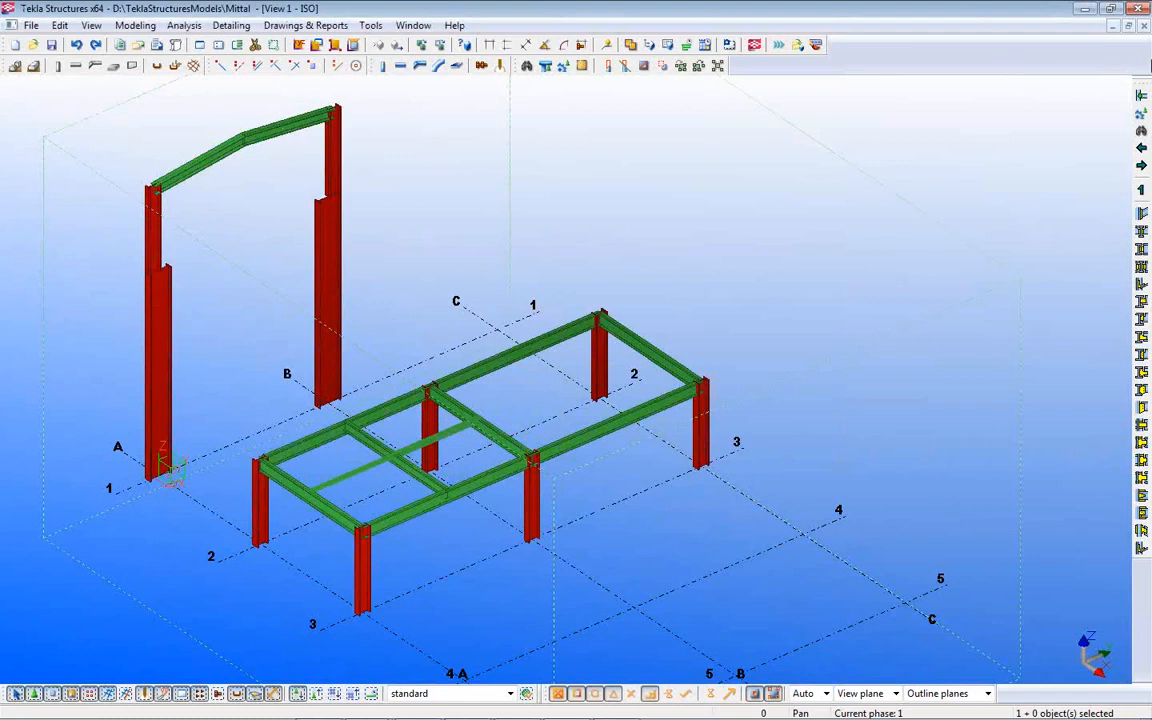
- Open the RFEM_TEKLA_START_EN model without saving the changes to the current model
left_click(33, 46)
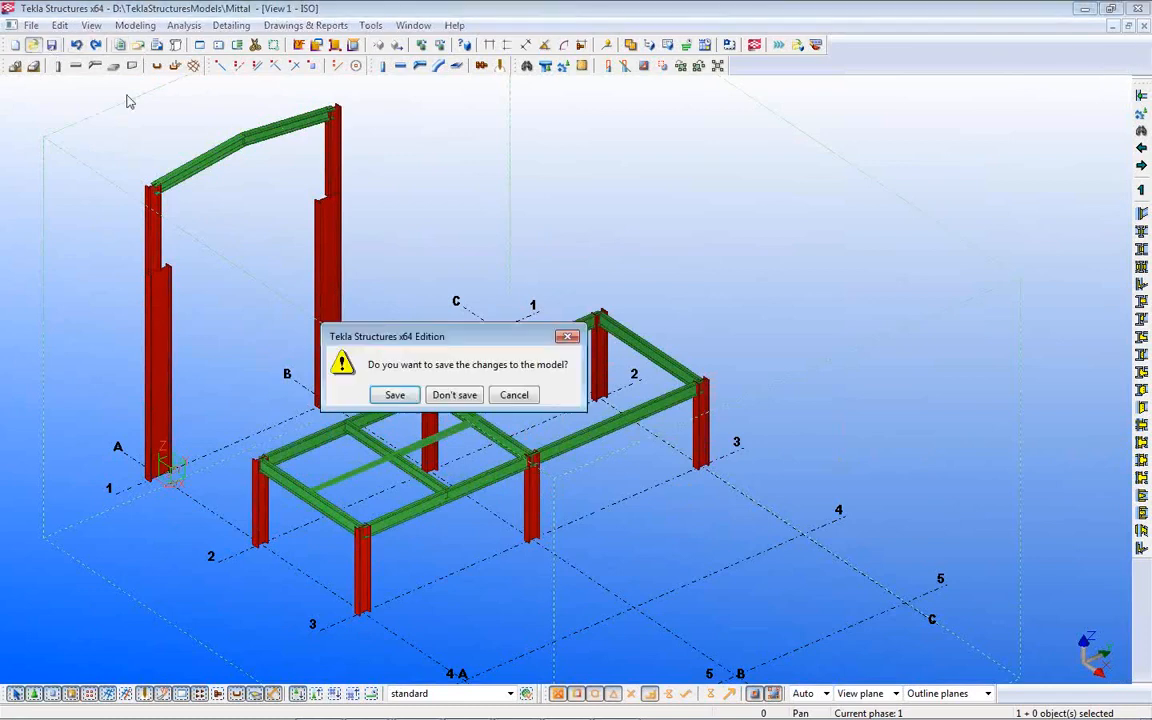
left_click(454, 396)
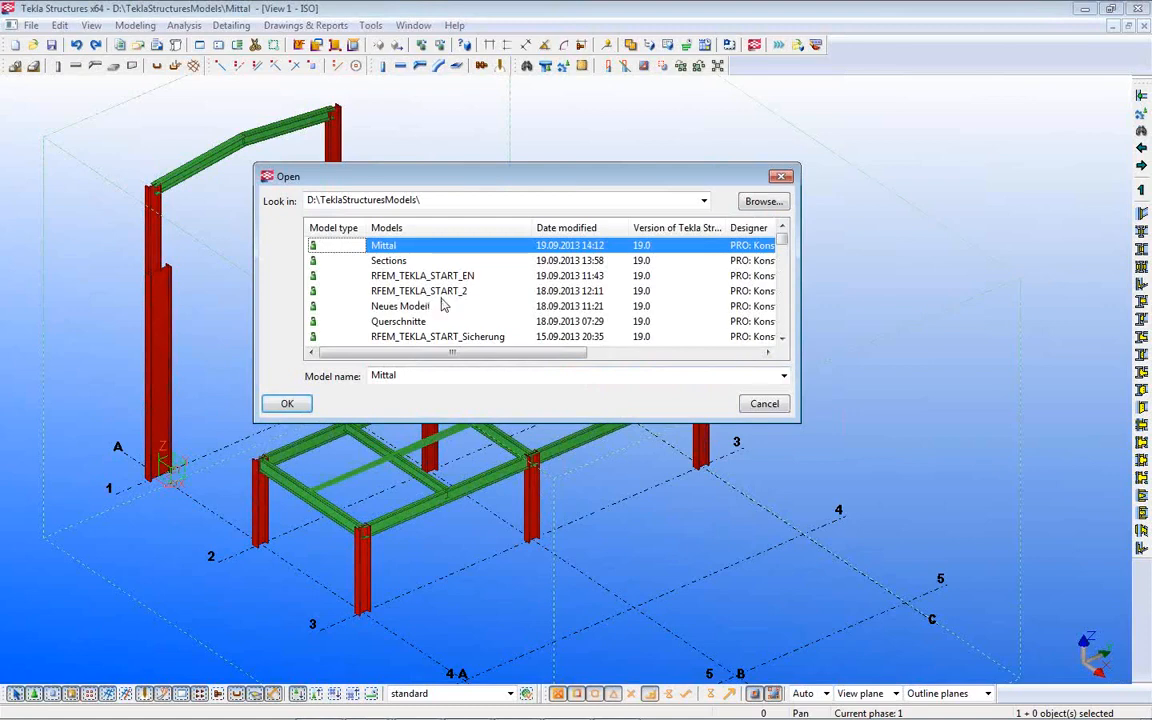
left_click(440, 276)
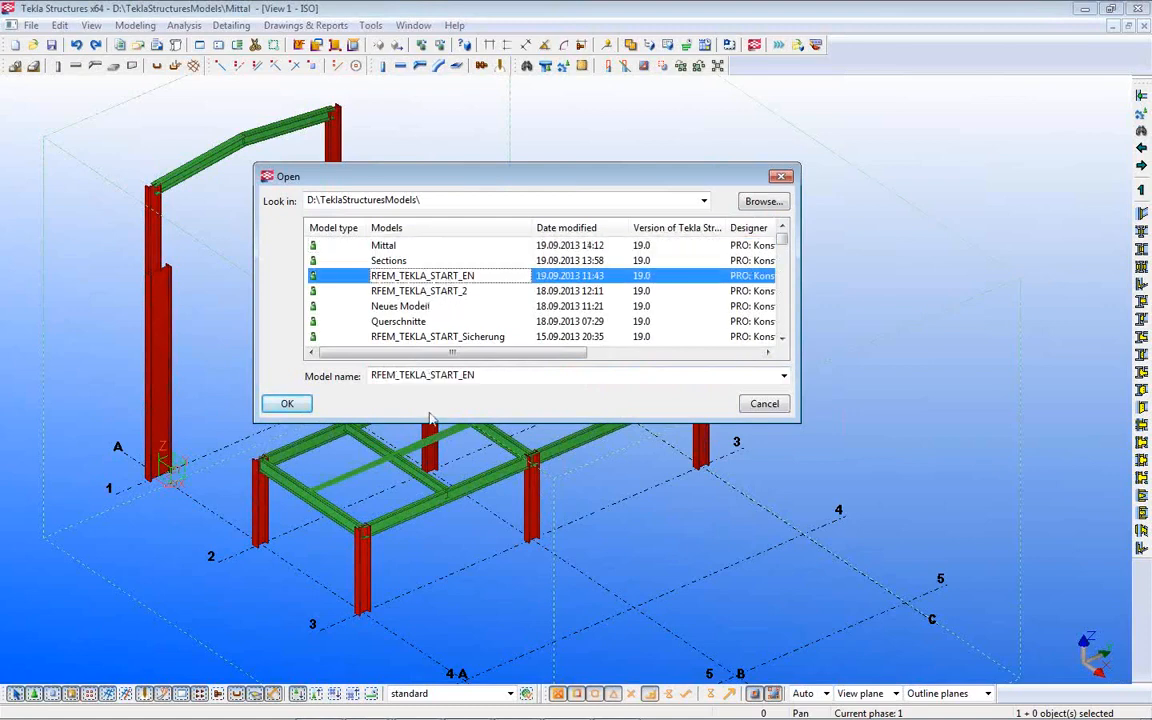
left_click(284, 403)
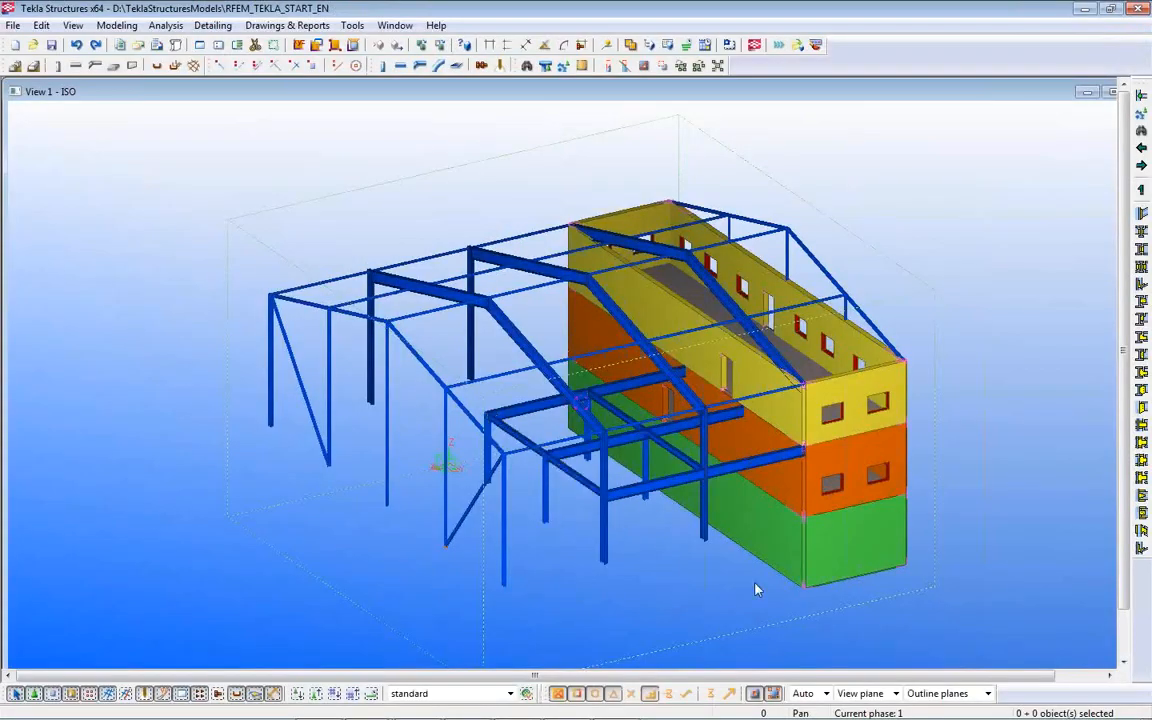
- Display the parts of the whole building as transparent shaded wireframe in the 3D view
middle_click_drag(746, 572, 700, 543)
middle_click_drag(945, 335, 561, 566)
key("ctrl+2")
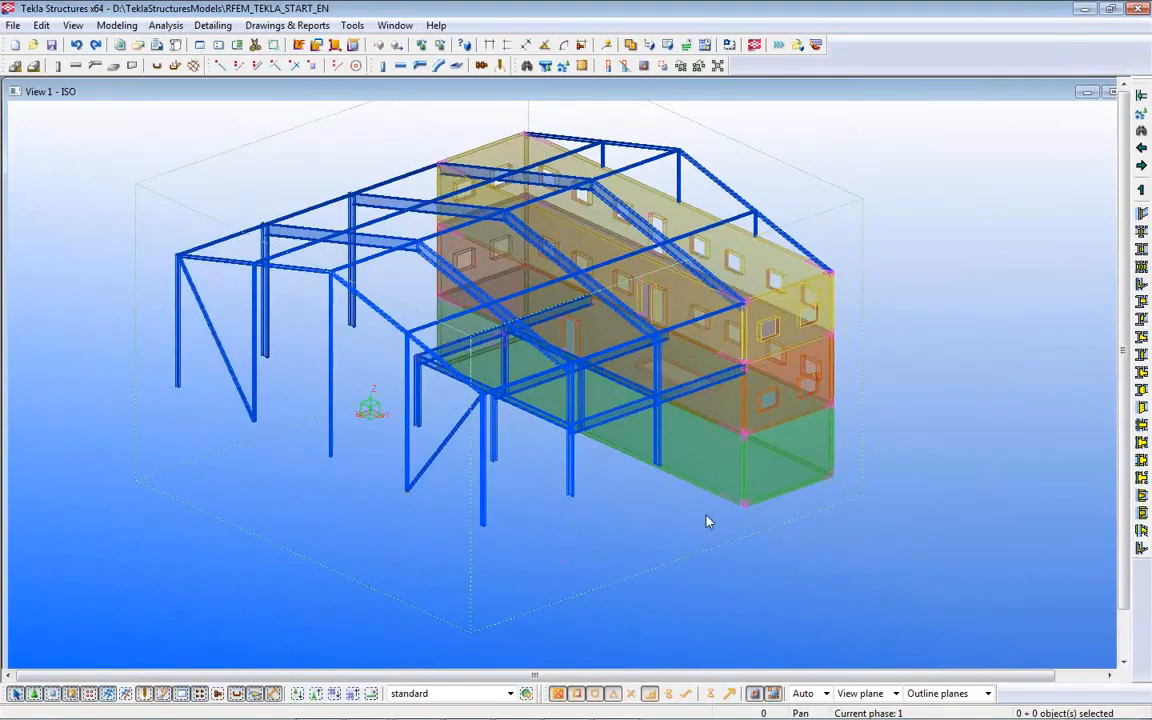
- Examine how the steel hall frames and platform beams meet the three-storey concrete building with its slabs and openings
scroll(547, 306, "up", 1)
scroll(547, 306, "up", 4)
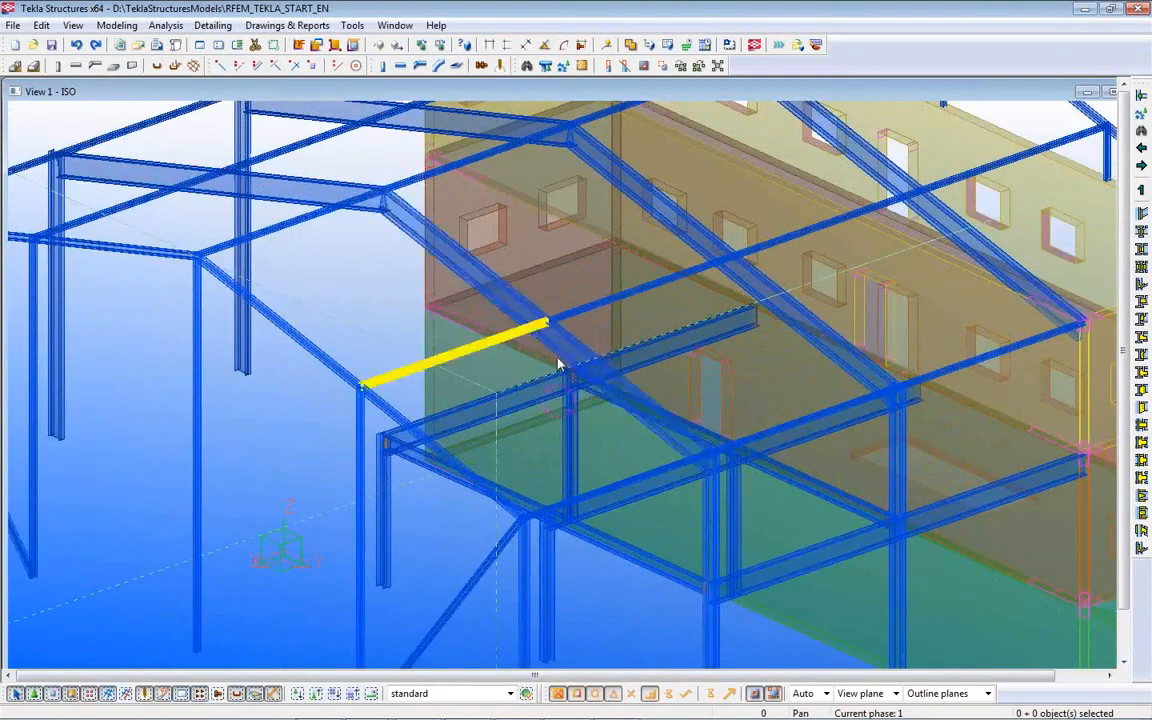
scroll(850, 325, "down", 4)
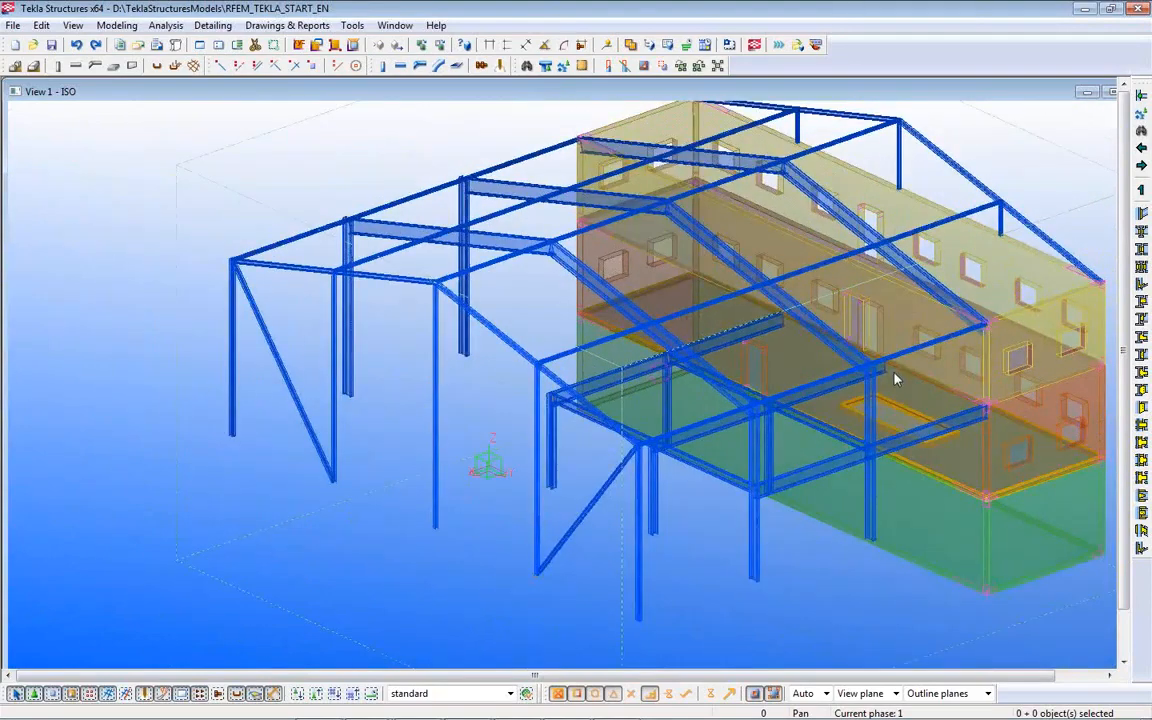
middle_click_drag(833, 378, 507, 350, "ctrl")
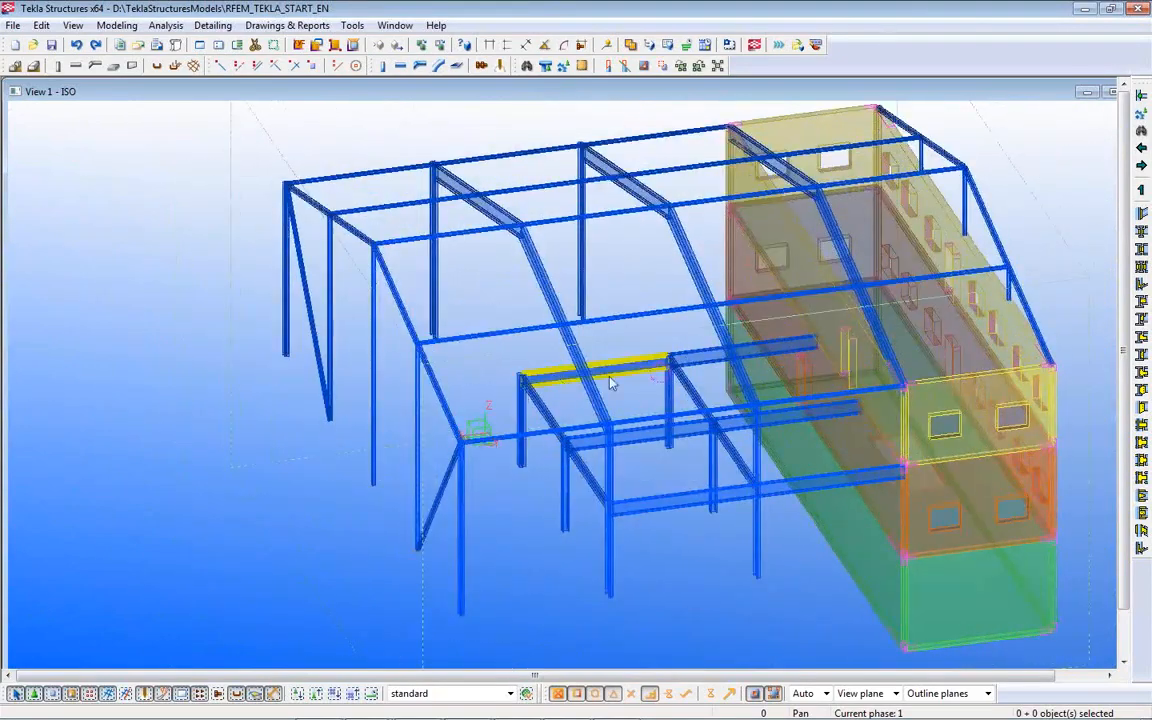
middle_click_drag(741, 435, 565, 487)
scroll(753, 534, "up", 1)
middle_click_drag(753, 534, 777, 536, "ctrl")
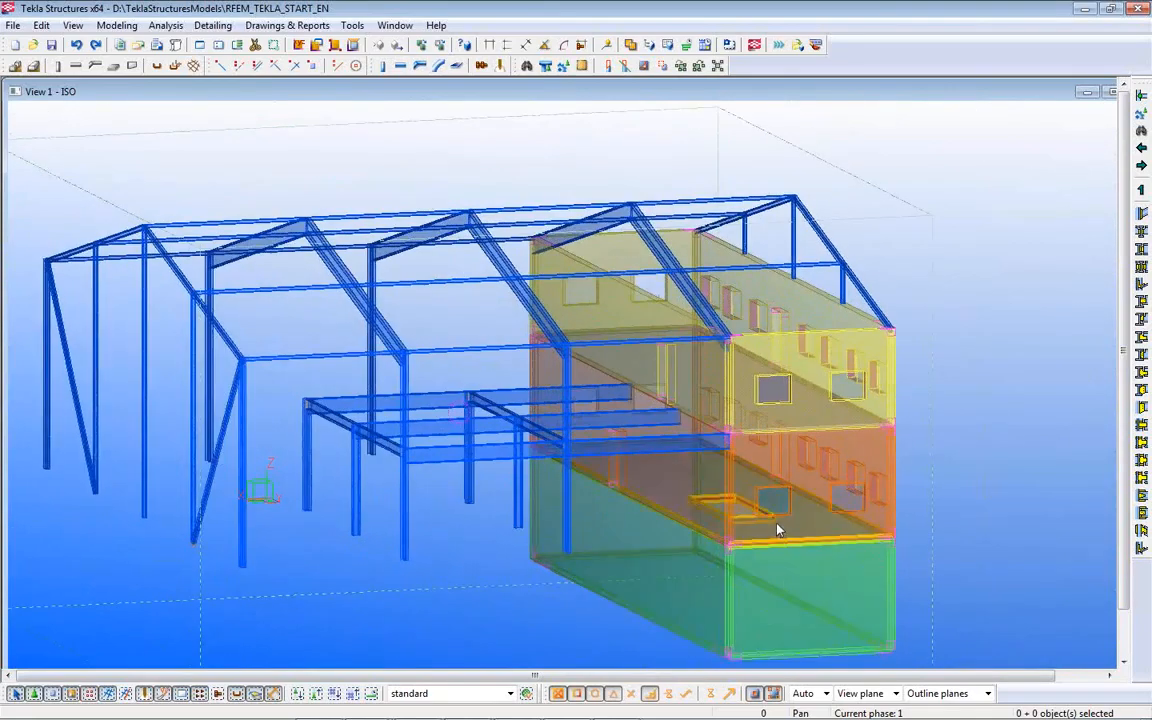
scroll(777, 530, "up", 2)
scroll(777, 530, "up", 1)
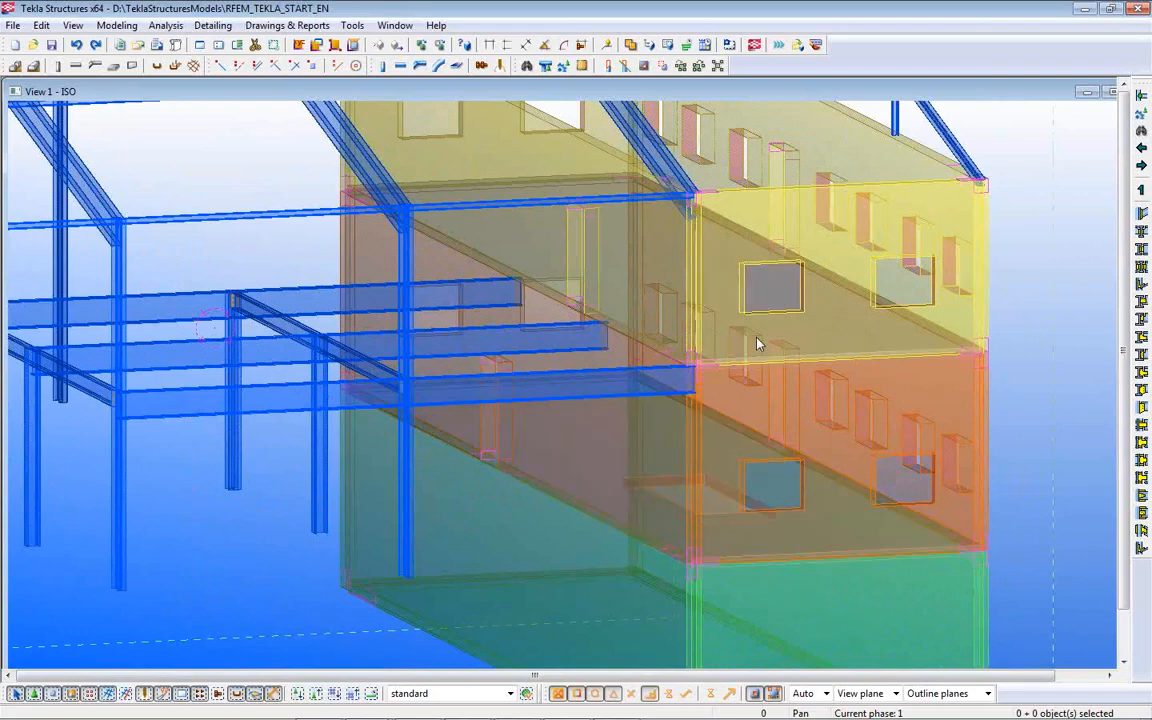
middle_click_drag(728, 378, 757, 445, "ctrl")
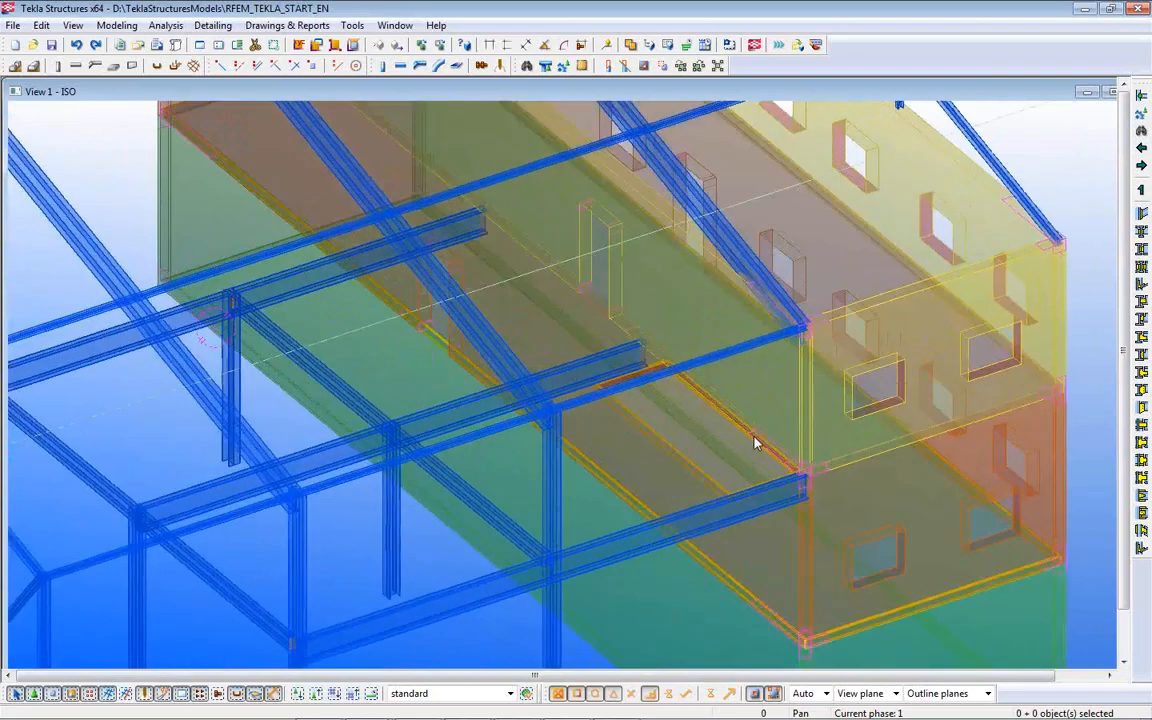
scroll(757, 445, "down", 5)
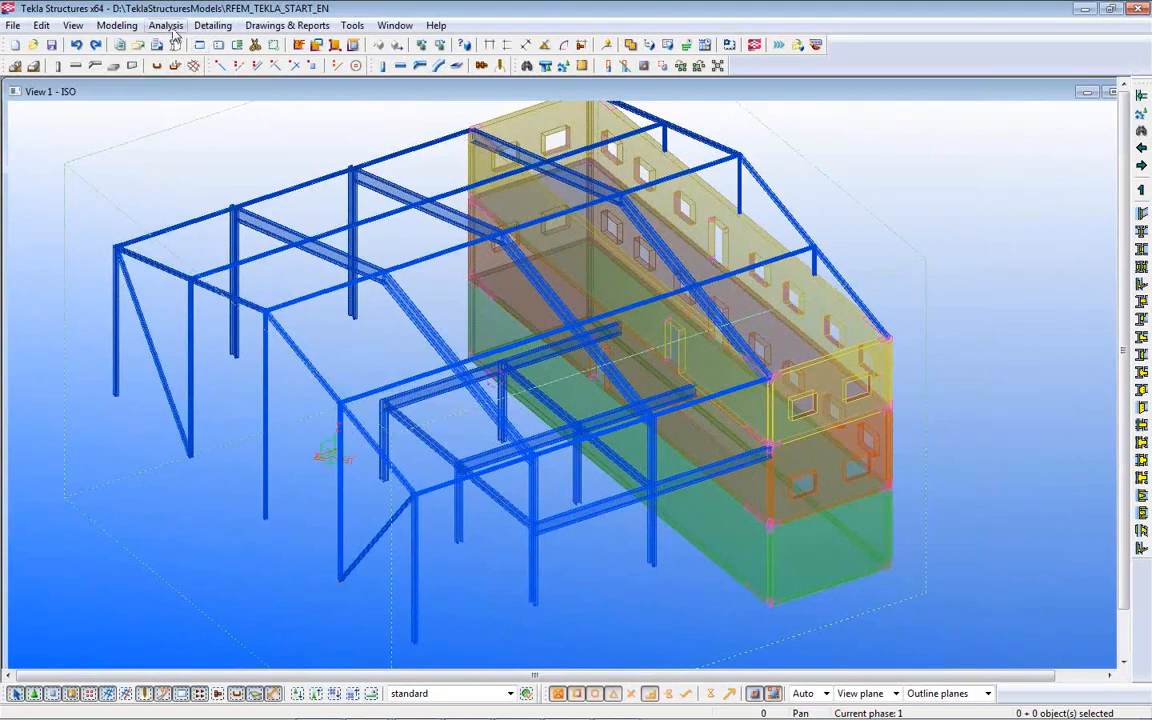
- Open the analysis and design models list, place it clear of the structure and select the Concrete Part analysis model
left_click(166, 25)
left_click(188, 67)
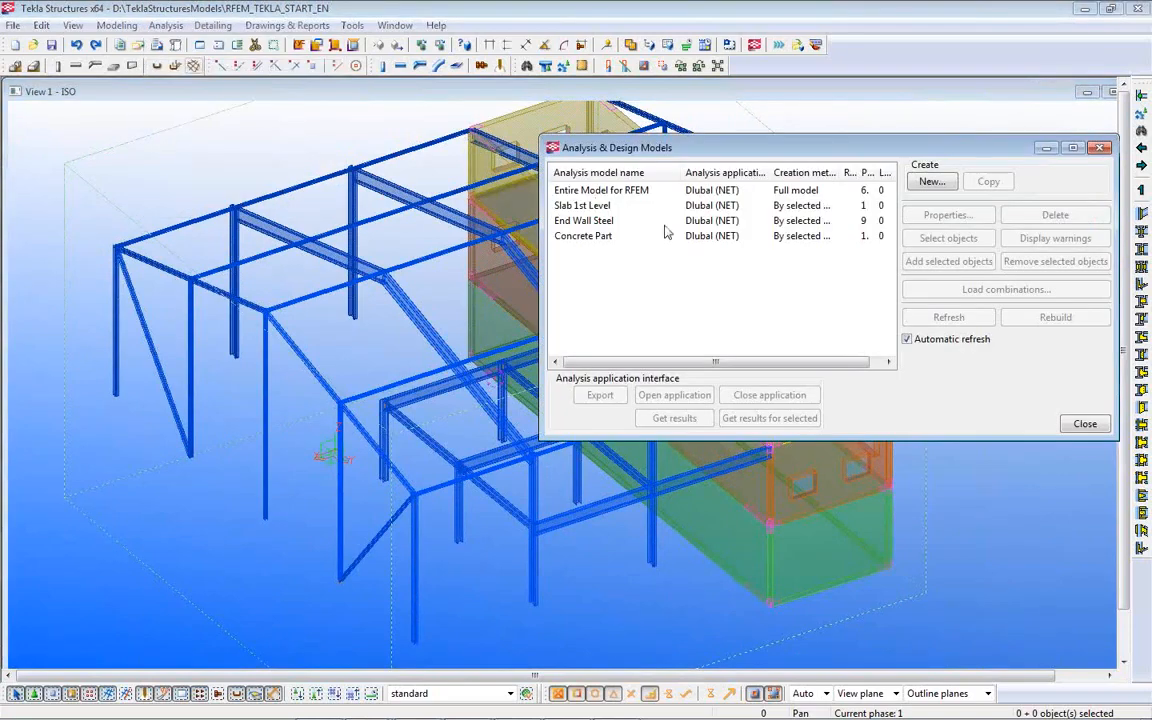
left_click_drag(737, 150, 818, 386)
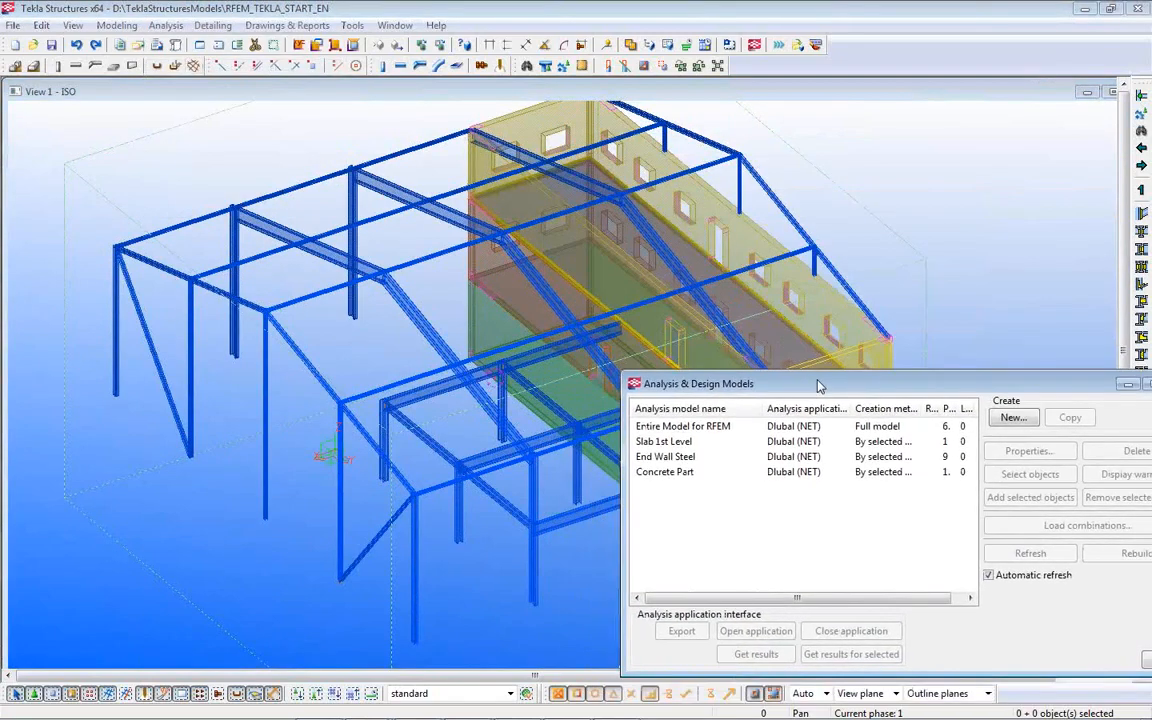
left_click(666, 472)
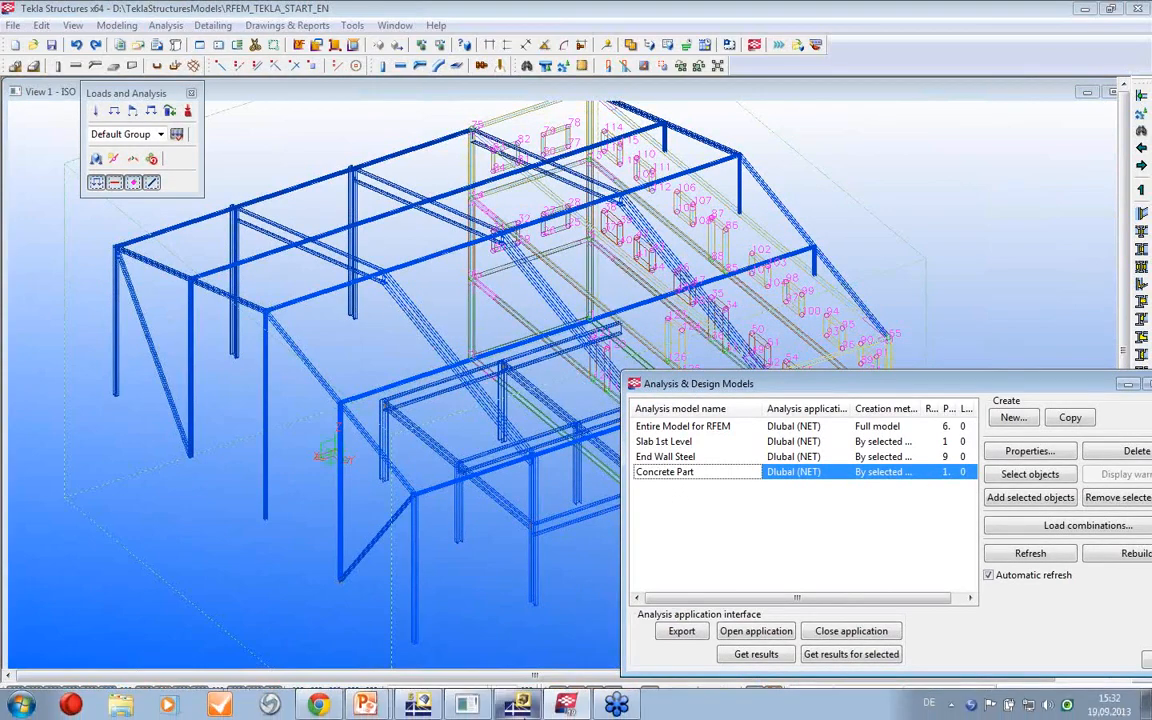
- Switch to RFEM, import Concrete Part as an analytical model with rigid links over the existing data, and hide the grid
left_click(425, 705)
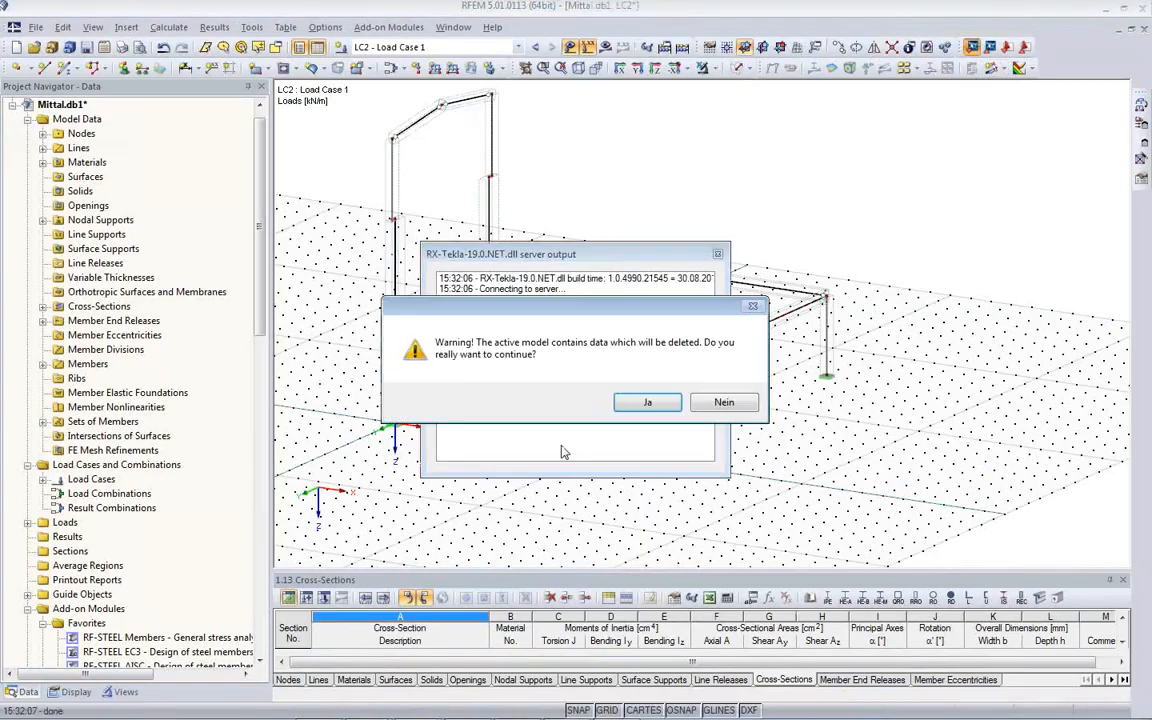
left_click(652, 403)
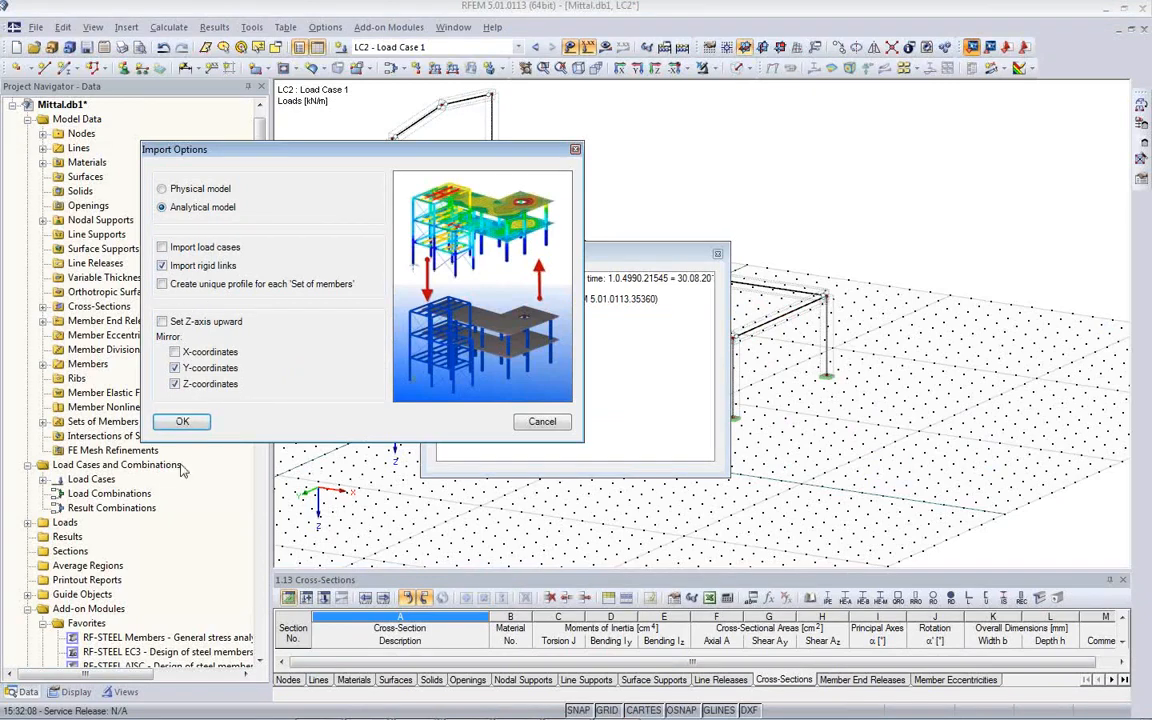
left_click(182, 421)
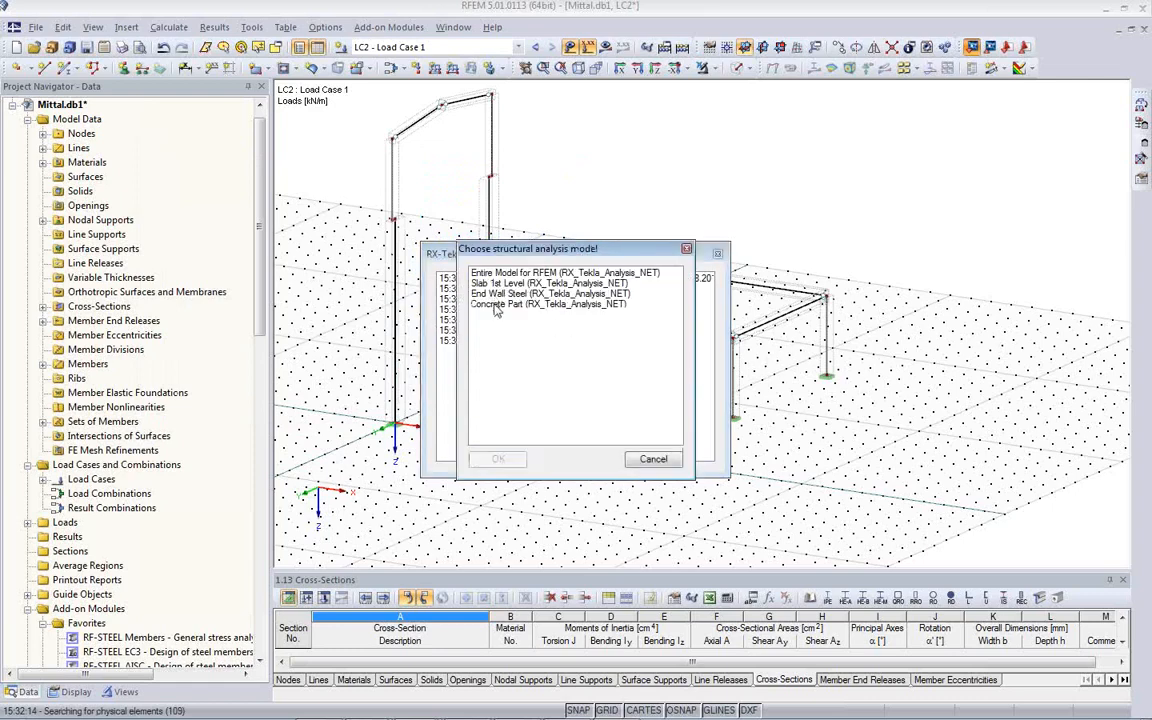
left_click(495, 305)
left_click(498, 459)
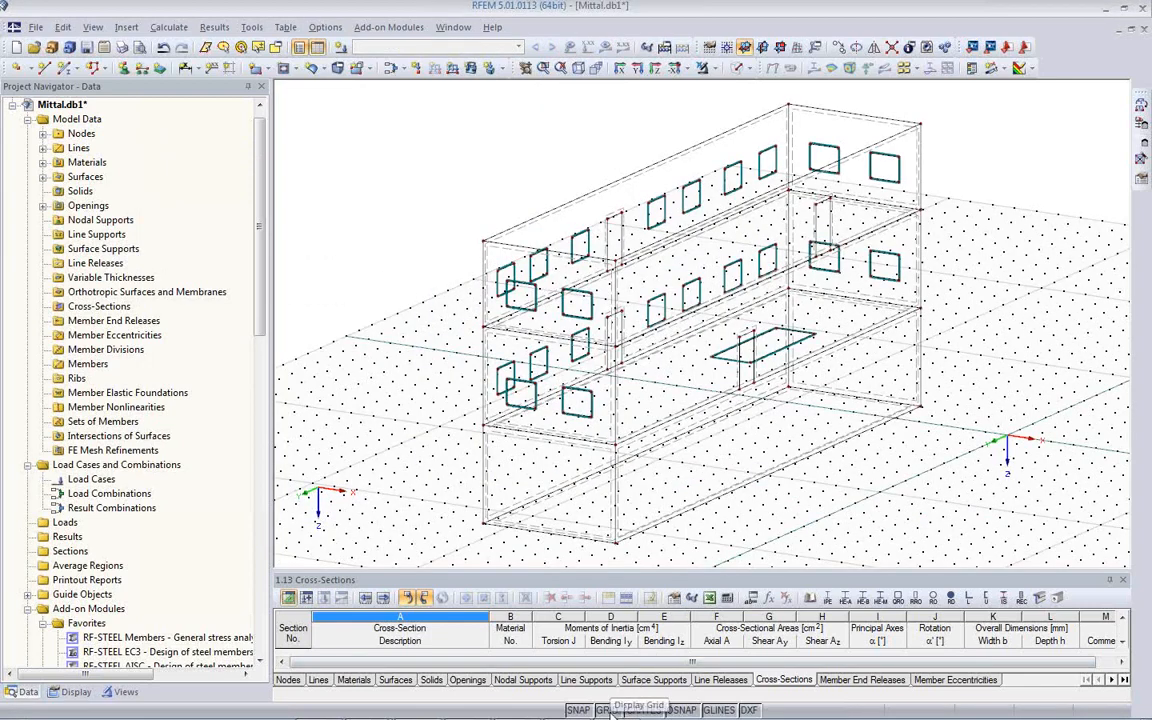
left_click(606, 710)
middle_click_drag(668, 437, 487, 480, "ctrl")
- Import the Slab 1st Level analysis model from Tekla over the current data and display it as a solid model
left_click(971, 49)
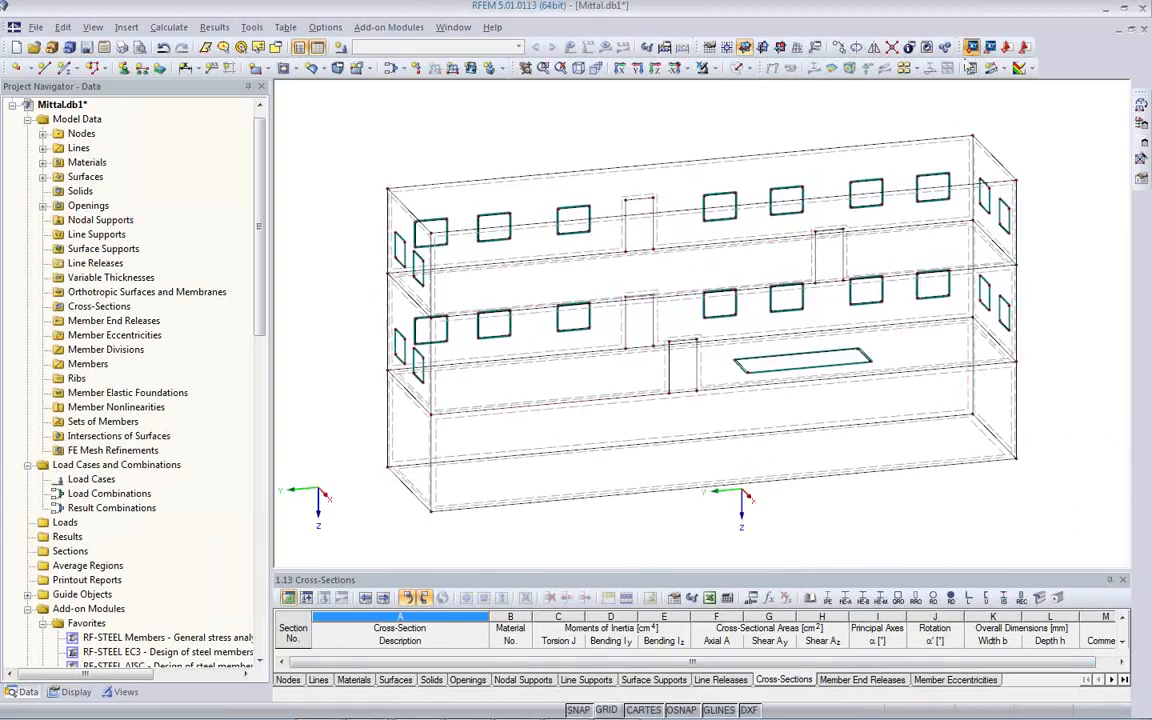
left_click(648, 402)
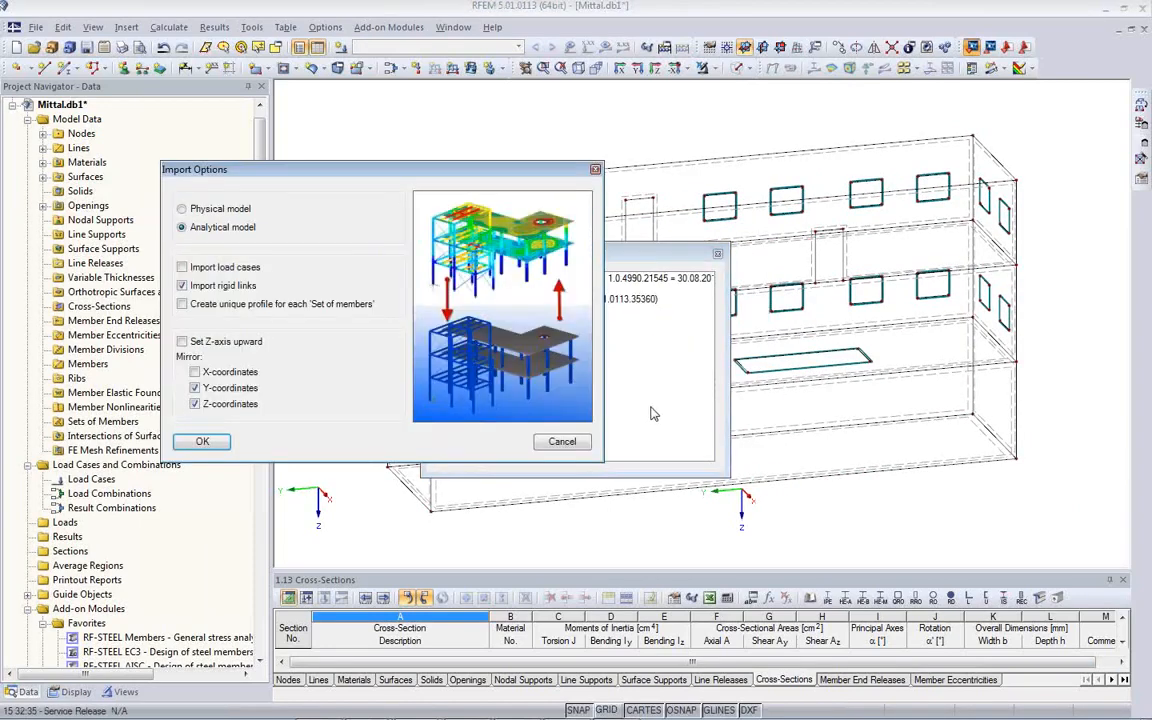
left_click(202, 442)
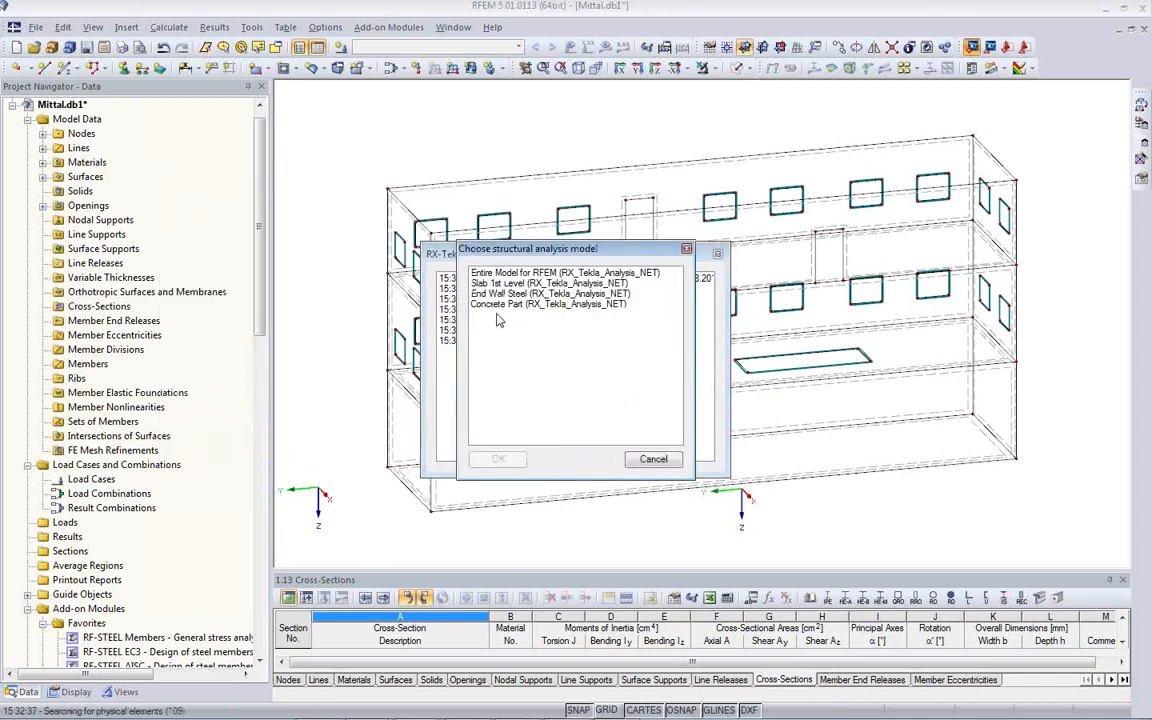
left_click(500, 284)
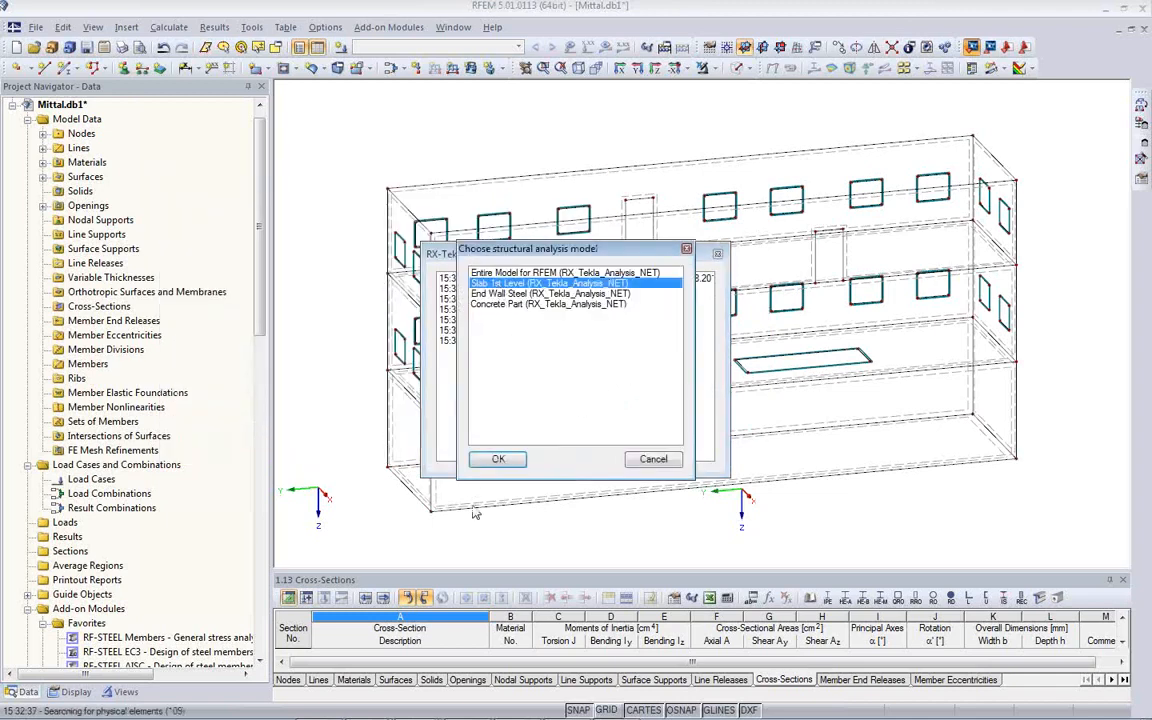
left_click(499, 460)
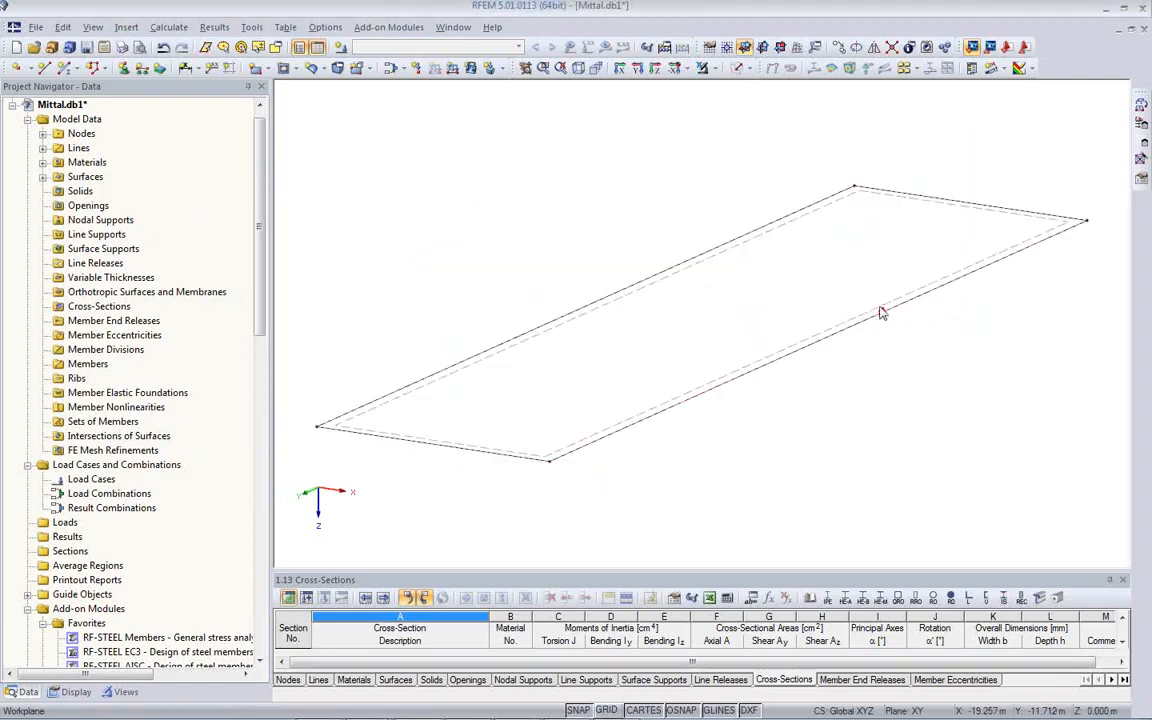
left_click(737, 67)
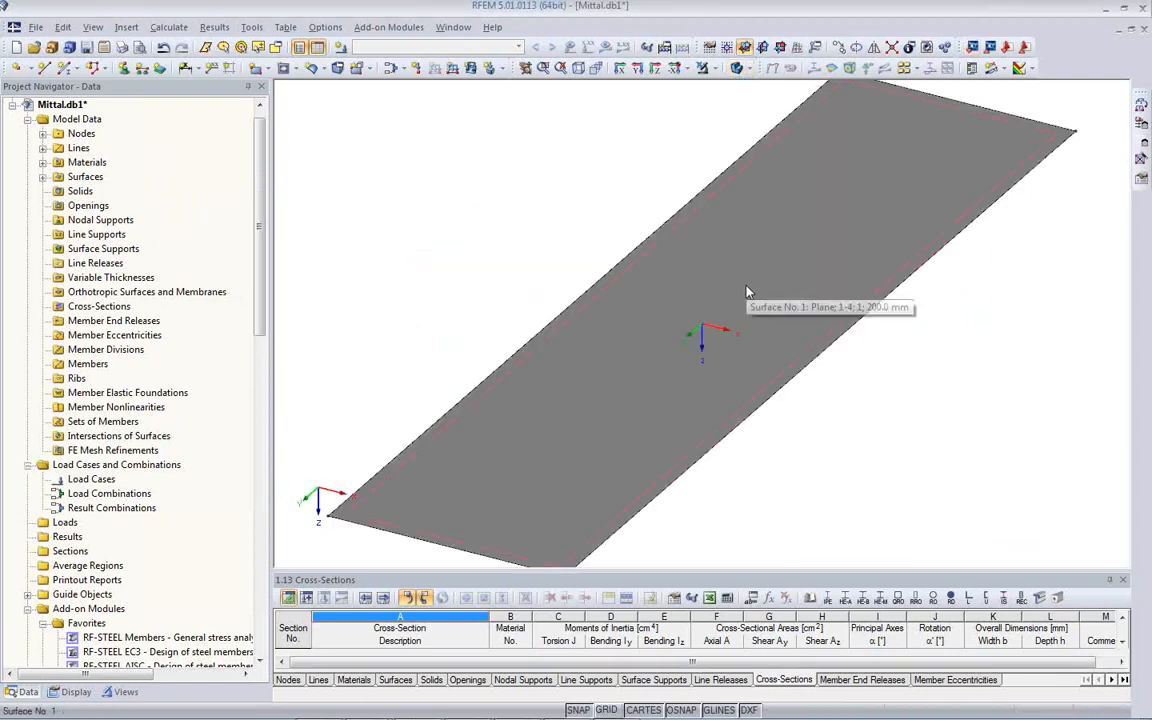
- Import the End Wall Steel analysis model from Tekla over the current data and inspect its individual rafter members
left_click(972, 48)
left_click(656, 403)
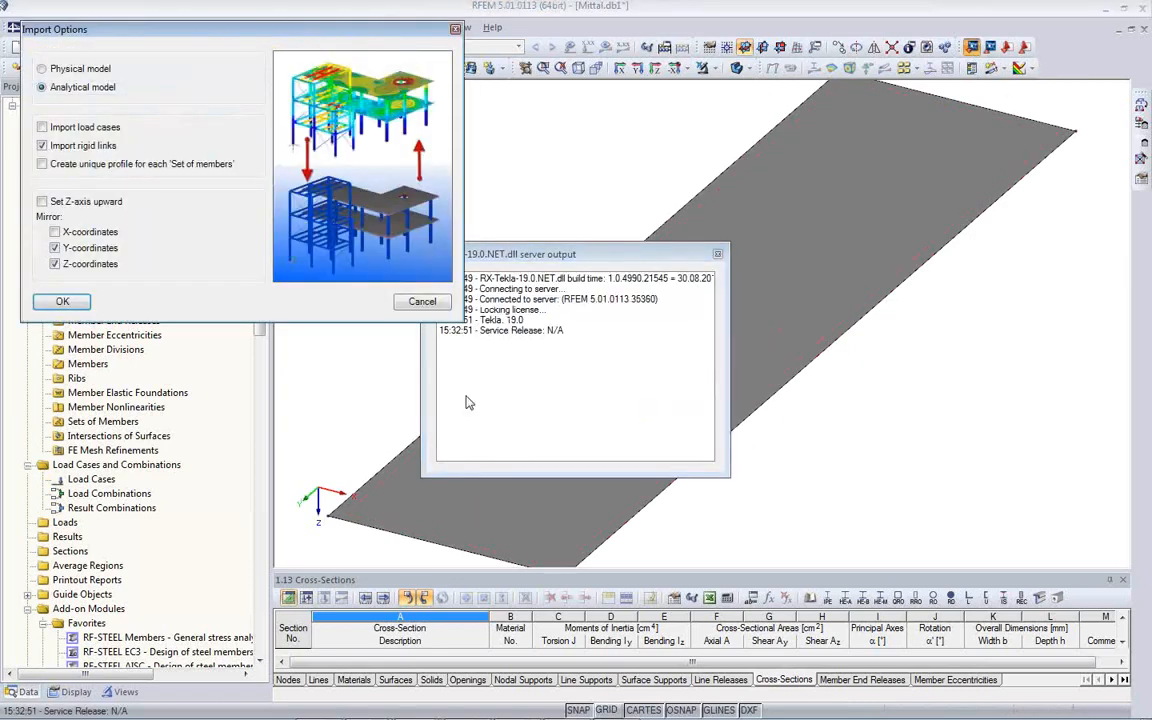
left_click(58, 301)
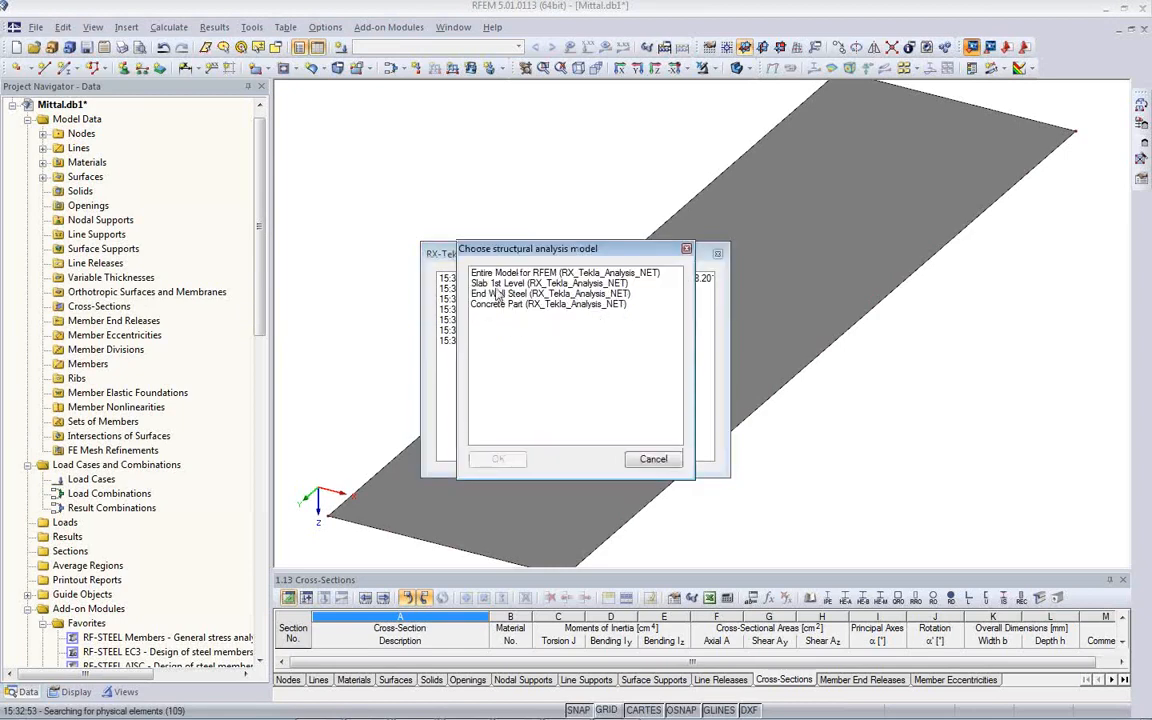
left_click(497, 293)
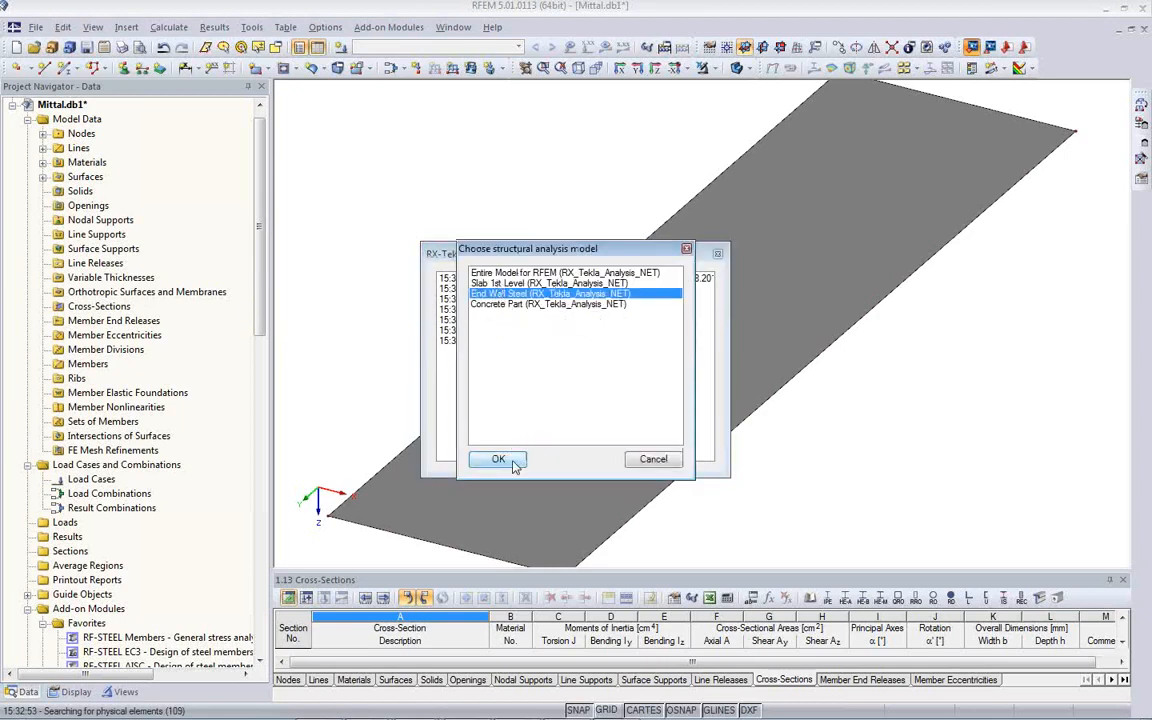
left_click(512, 462)
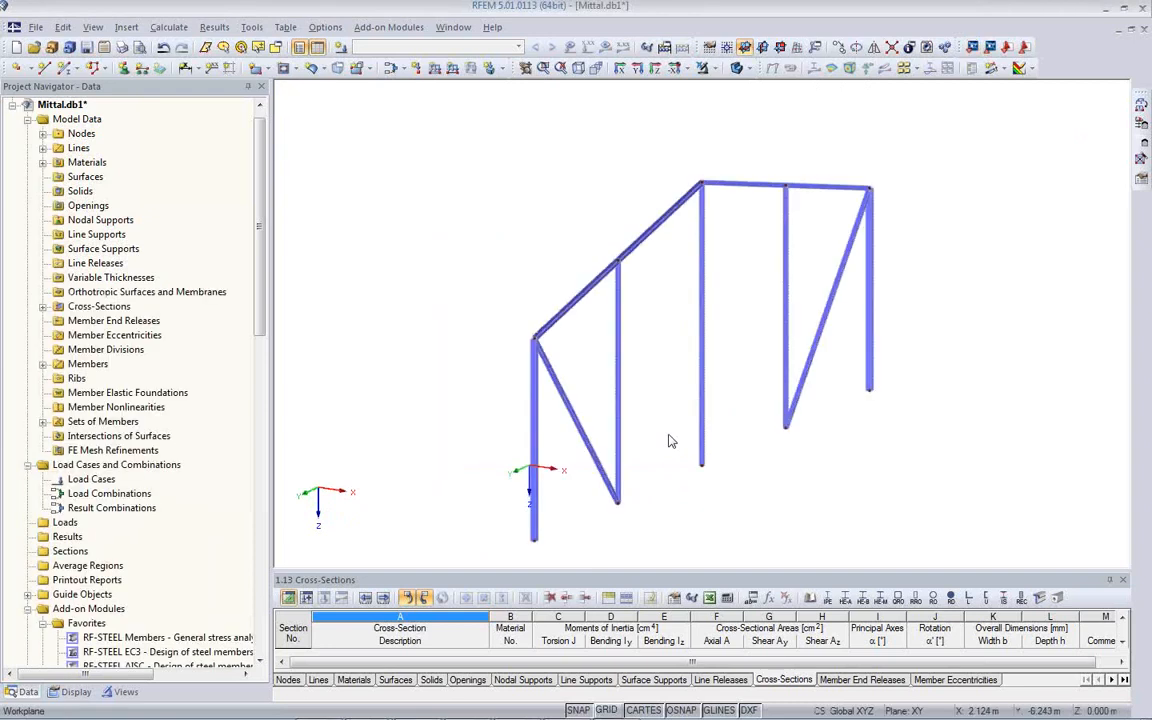
middle_click_drag(722, 407, 689, 378, "ctrl")
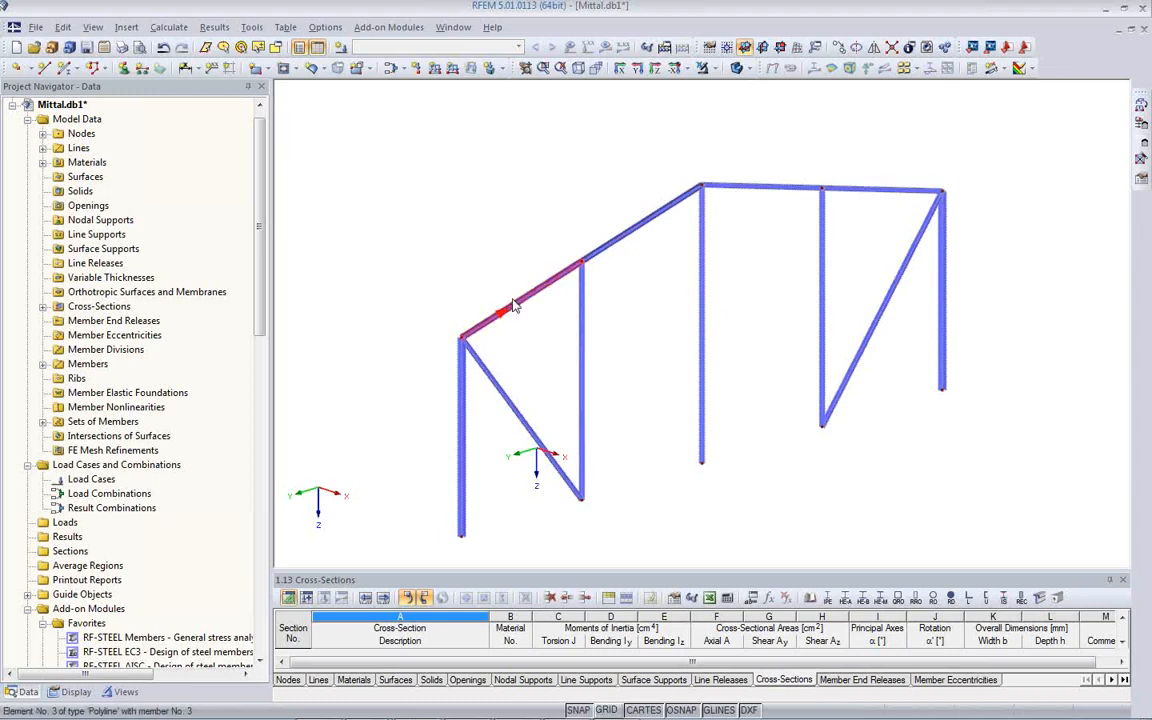
left_click(615, 243)
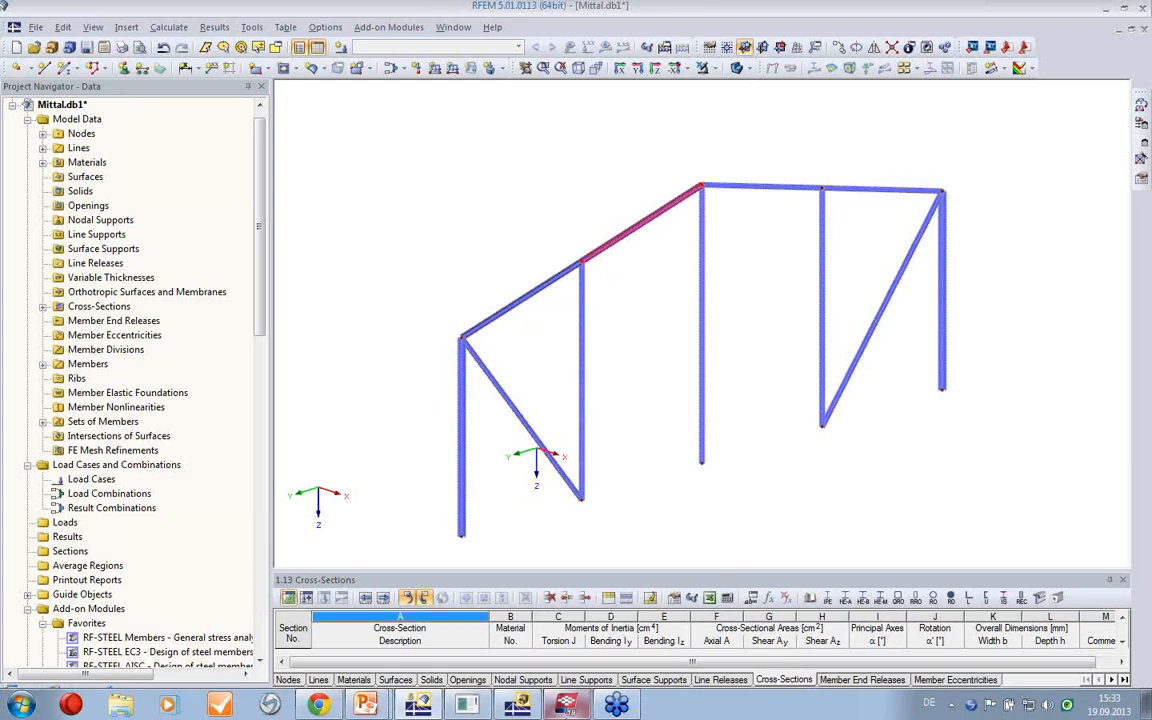
- Switch to Tekla Structures, close and reopen the analysis and design models list, and select Entire Model for RFEM
left_click(588, 706)
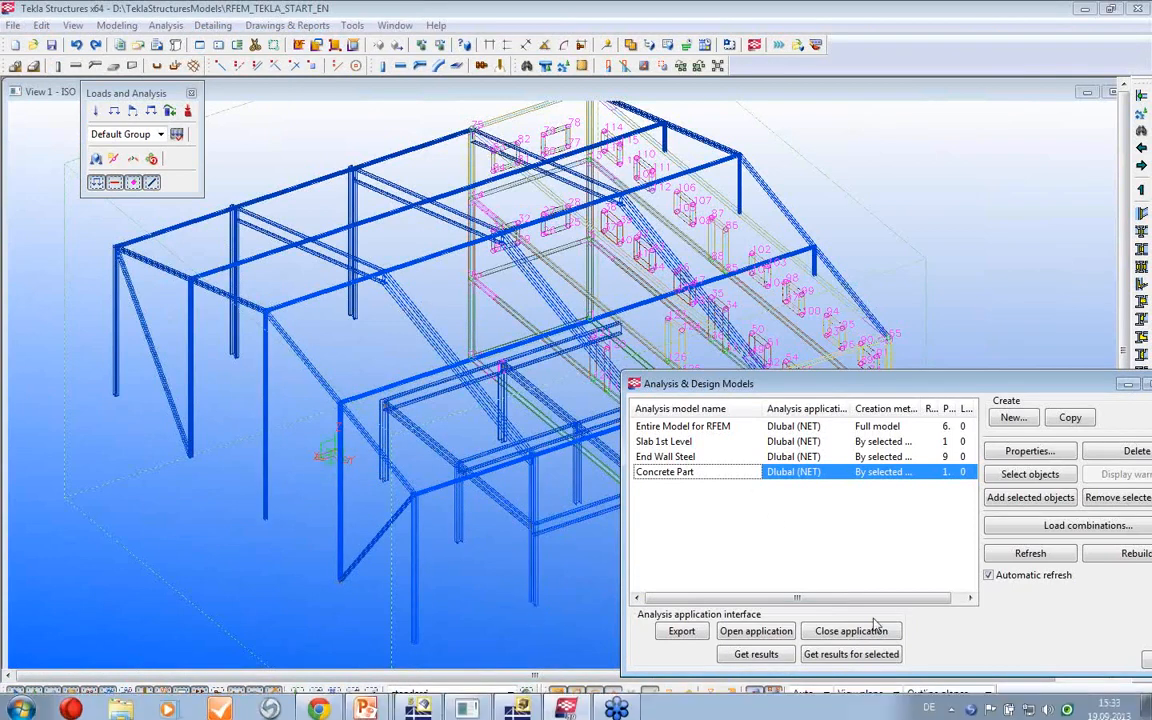
left_click_drag(914, 385, 602, 282)
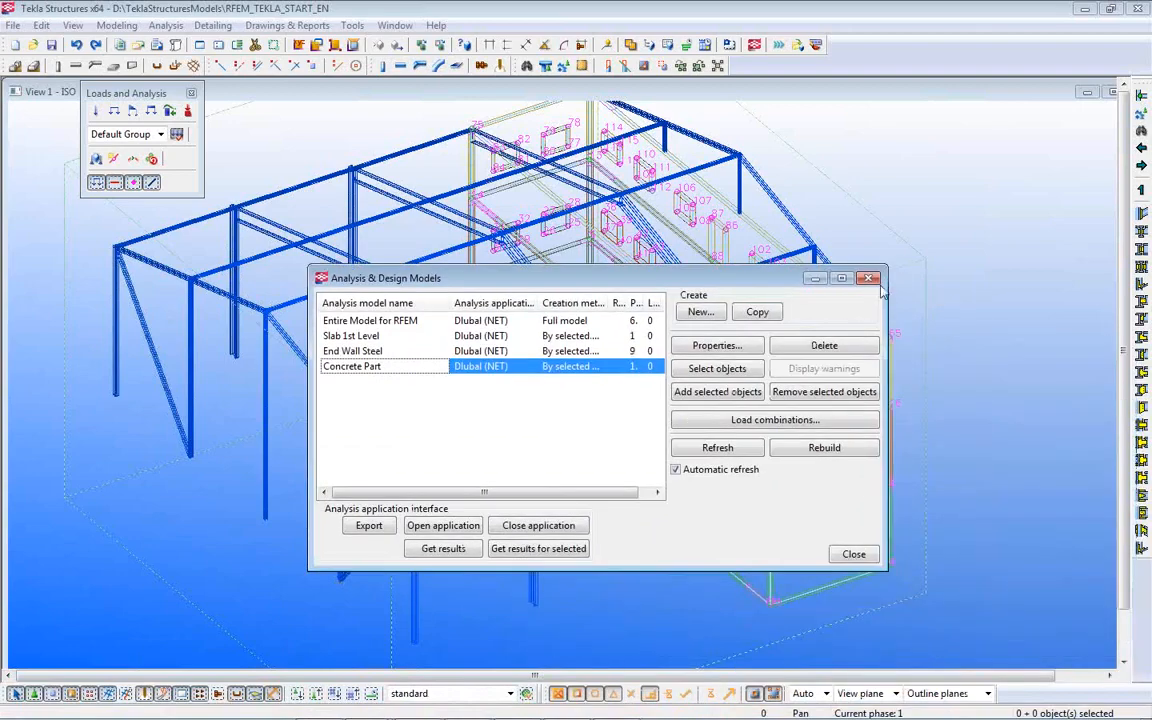
left_click(868, 280)
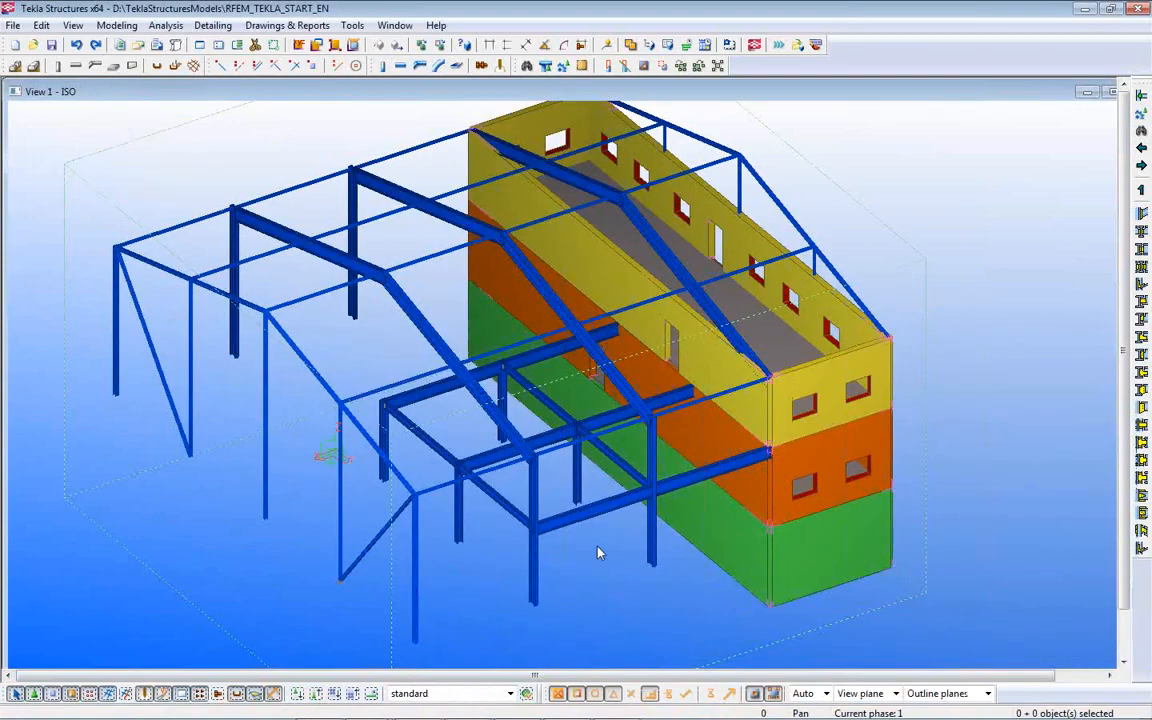
left_click(166, 25)
left_click(215, 67)
left_click(335, 320)
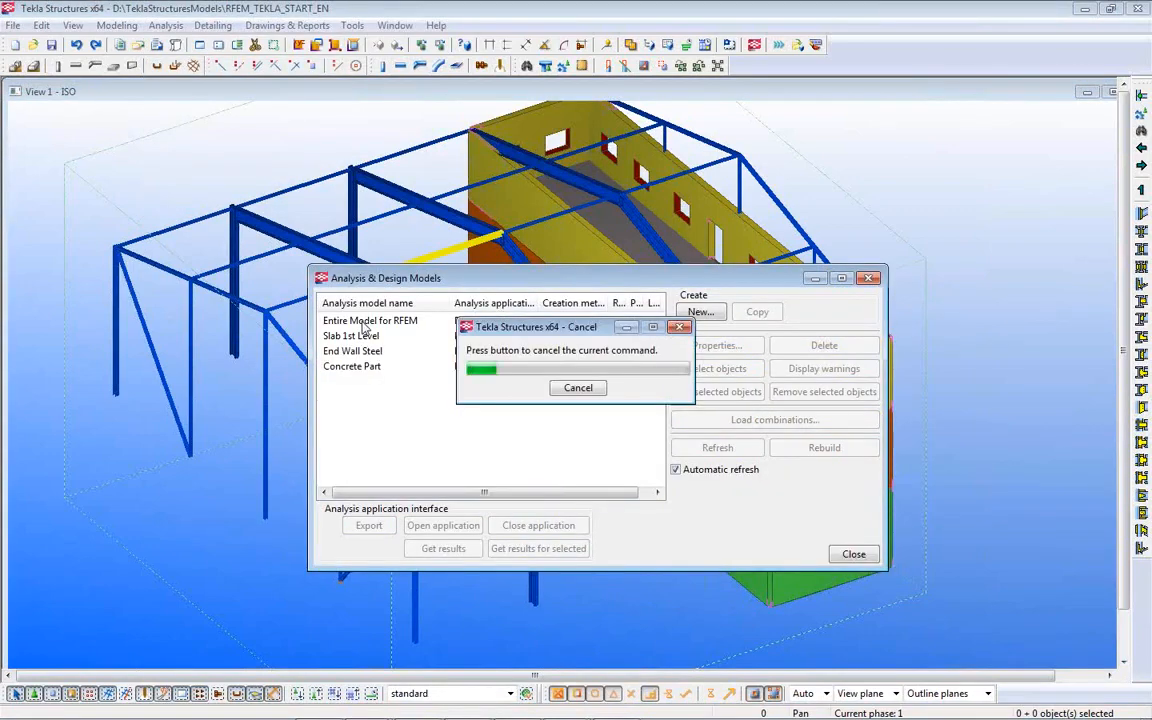
- Move the analysis models list aside and open the support properties of the front steel column's base node
left_click_drag(636, 284, 898, 599)
scroll(515, 480, "up", 5)
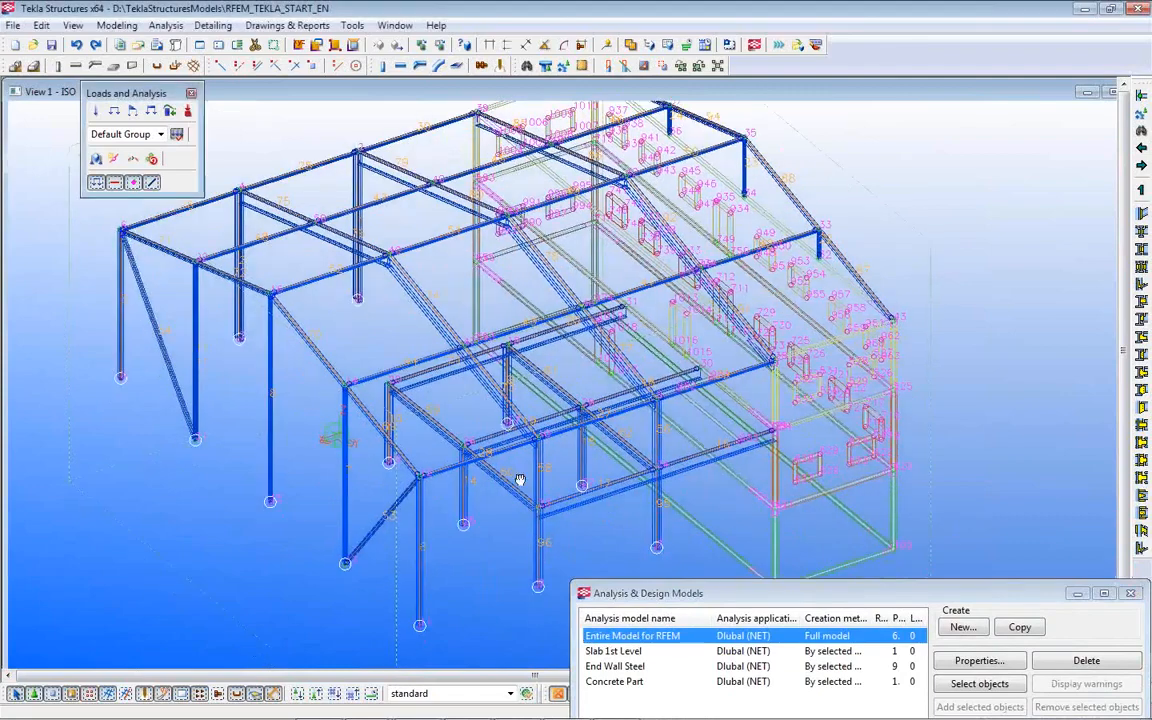
scroll(510, 490, "up", 3)
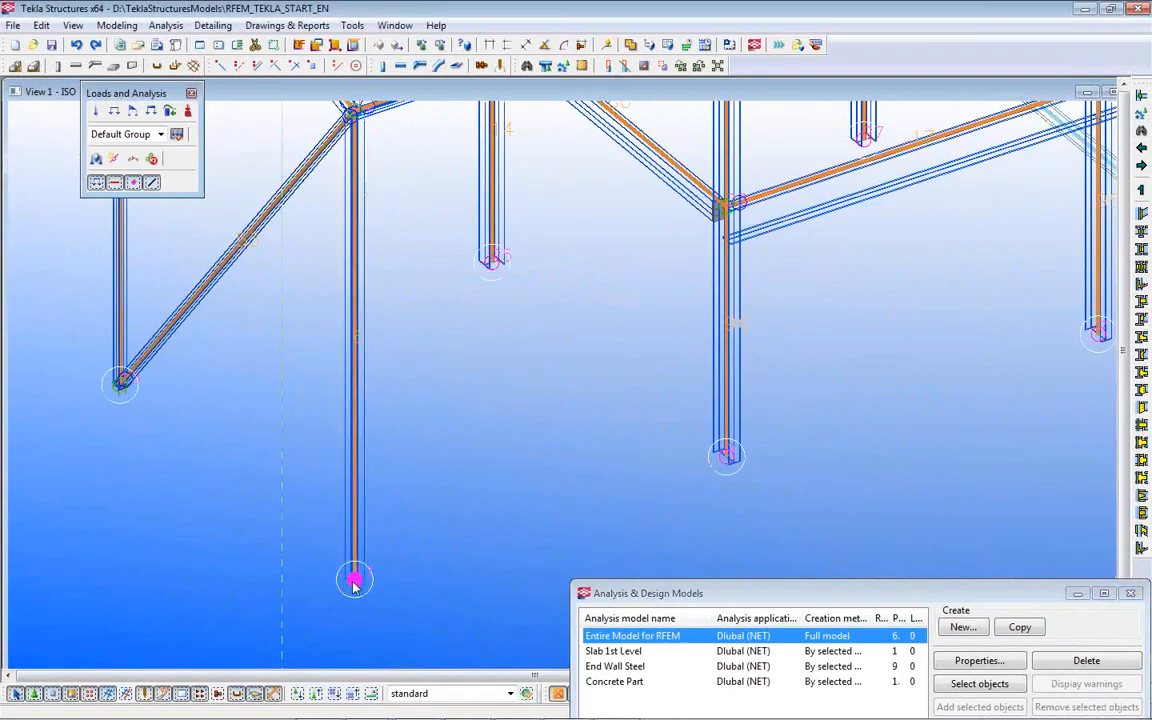
double_click(355, 580)
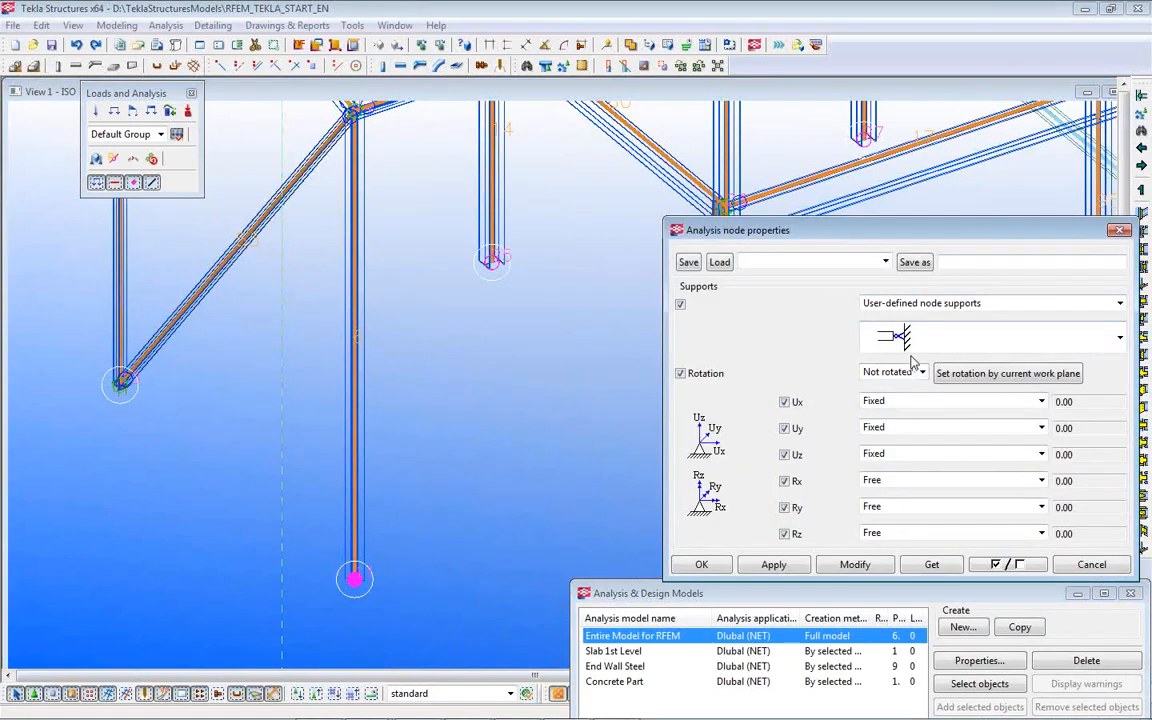
- Examine how the analysis members of the steel frame meet at the column, beam and rafter joints
middle_click_drag(527, 384, 489, 586)
scroll(468, 226, "up", 4)
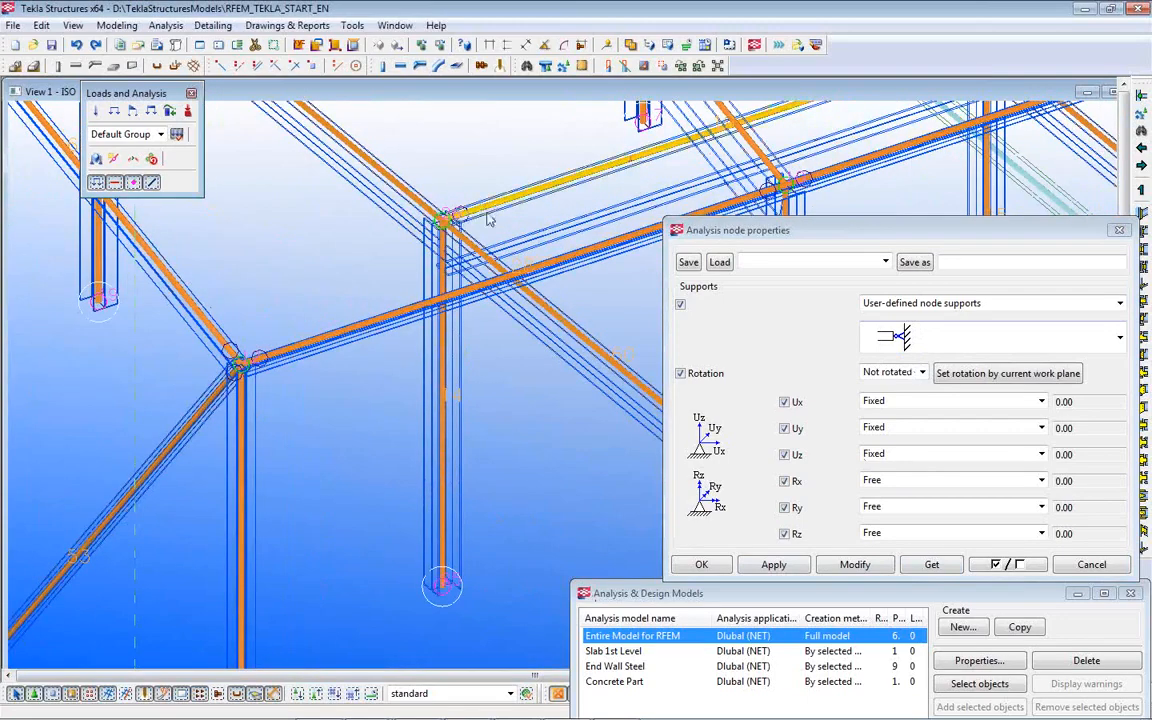
scroll(332, 504, "down", 3)
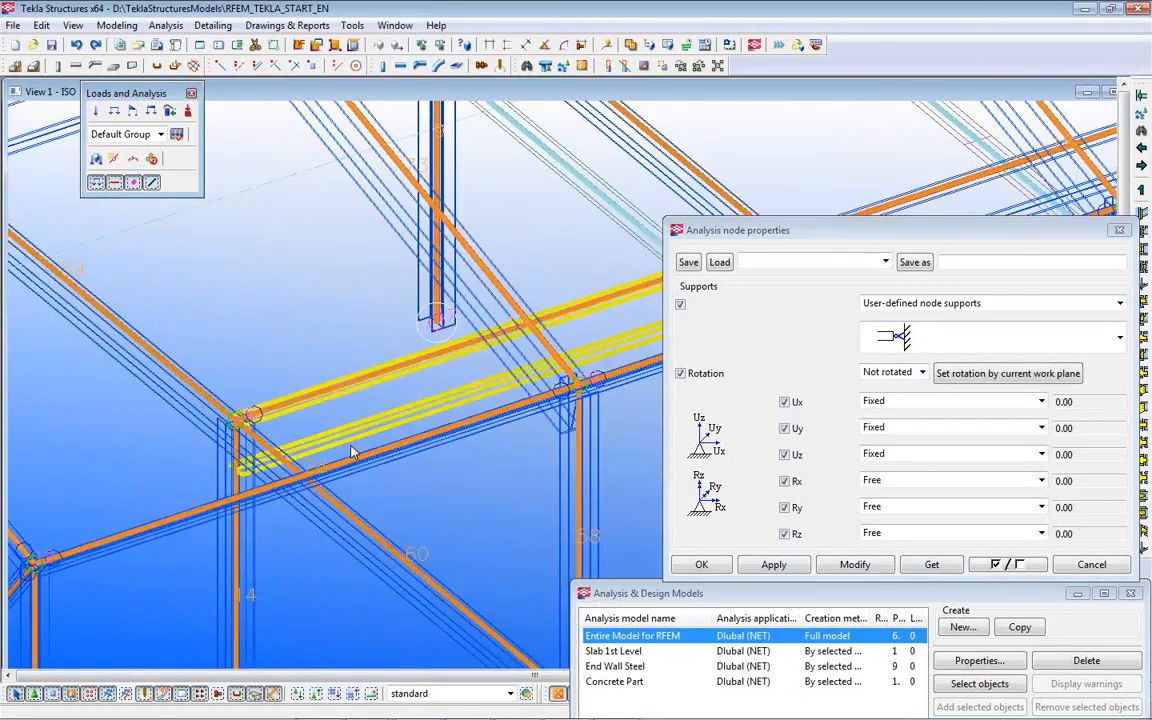
scroll(350, 443, "down", 2)
scroll(350, 443, "down", 2)
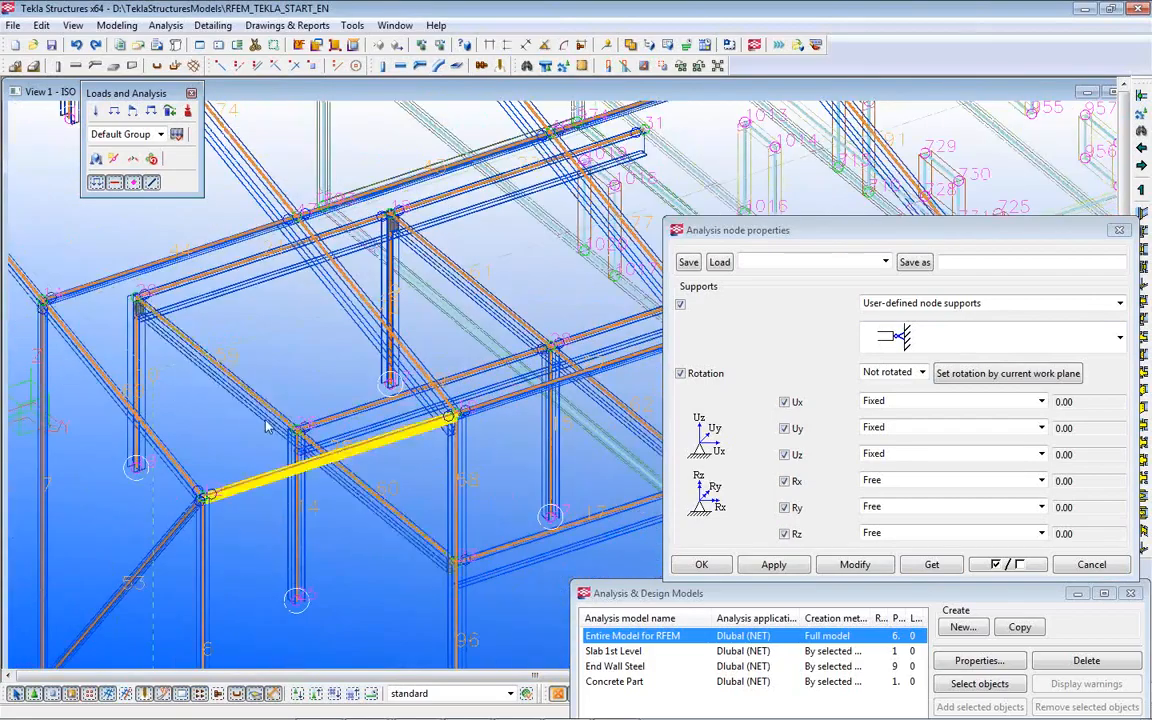
middle_click_drag(552, 412, 430, 527)
scroll(430, 527, "down", 3)
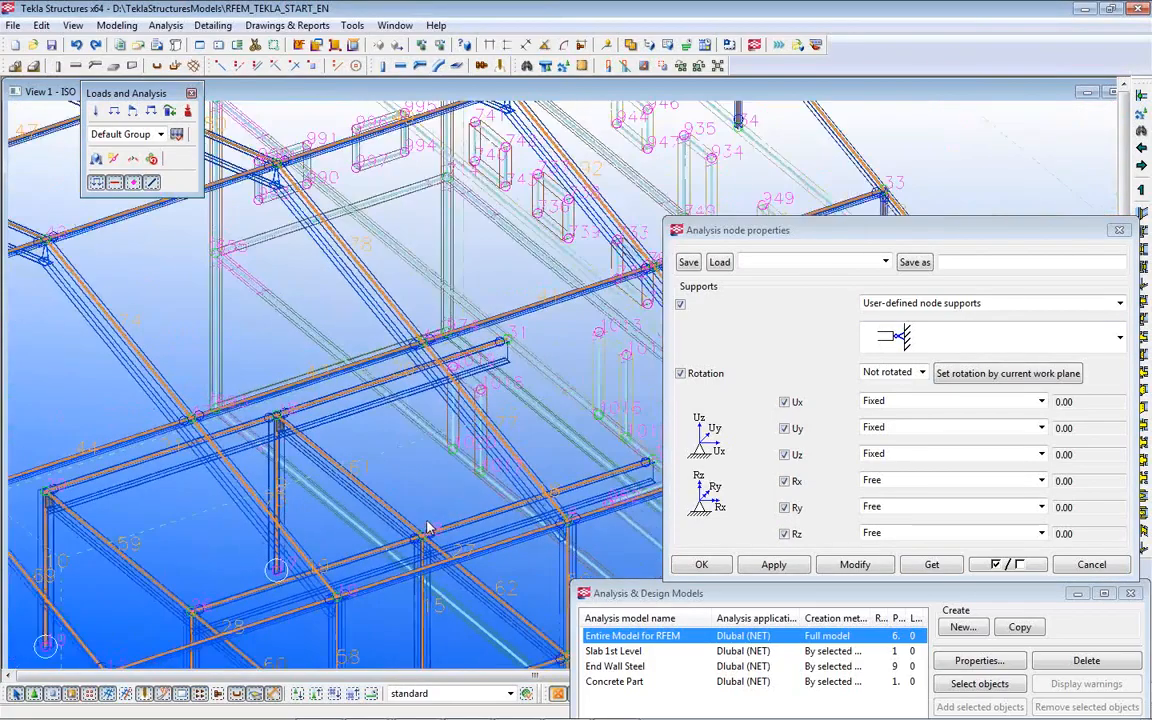
scroll(447, 492, "down", 3)
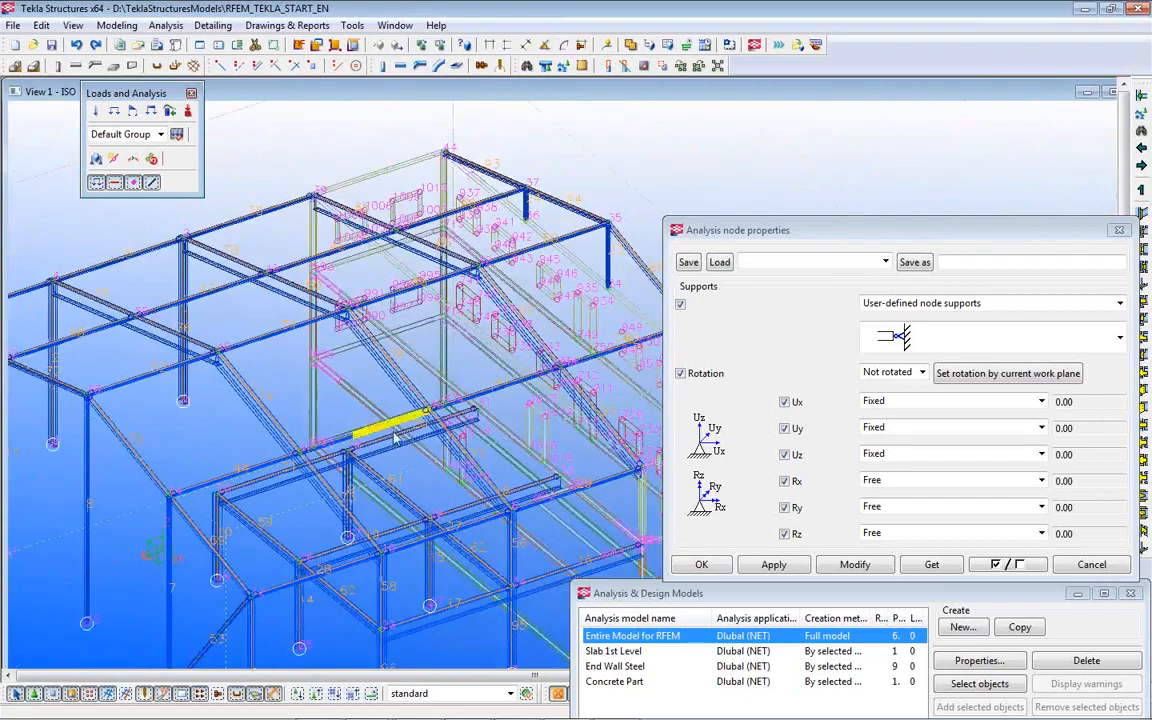
scroll(329, 399, "up", 5)
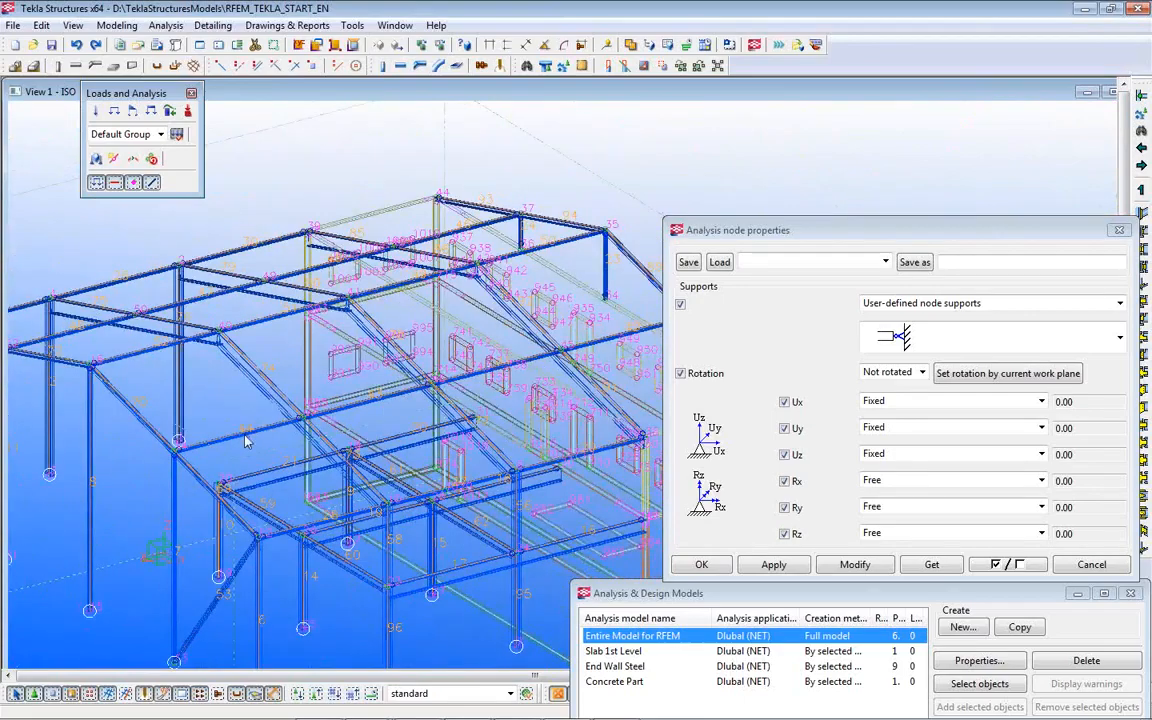
scroll(262, 523, "up", 4)
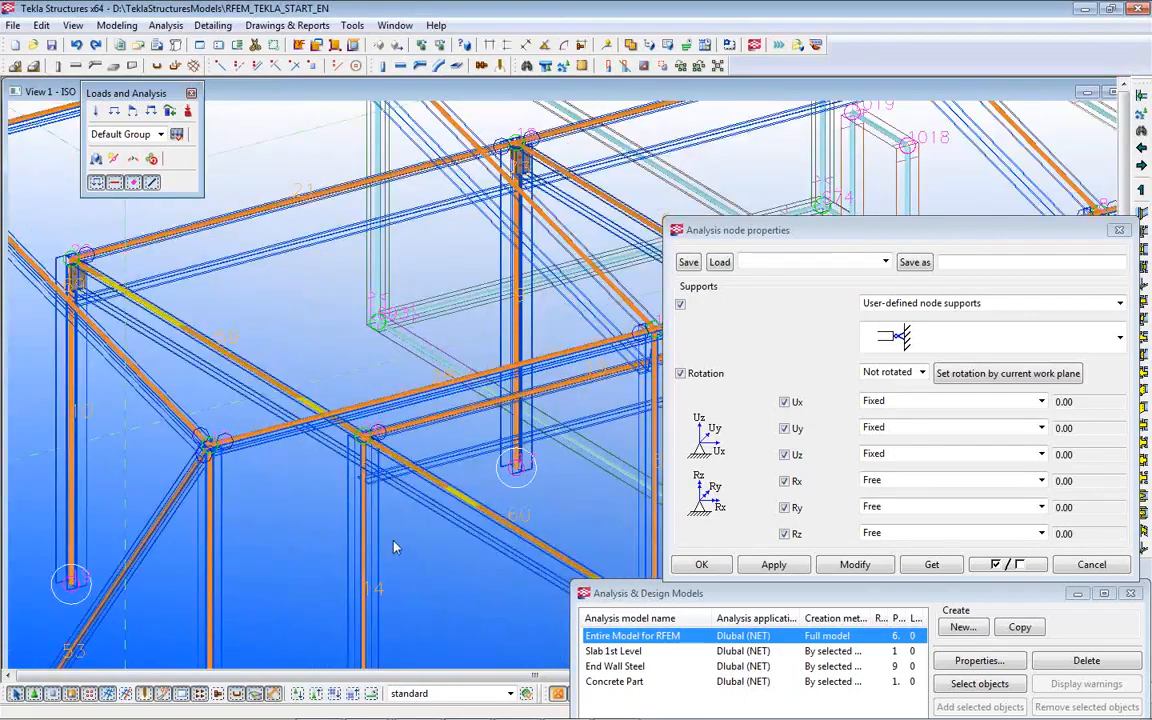
scroll(398, 505, "up", 3)
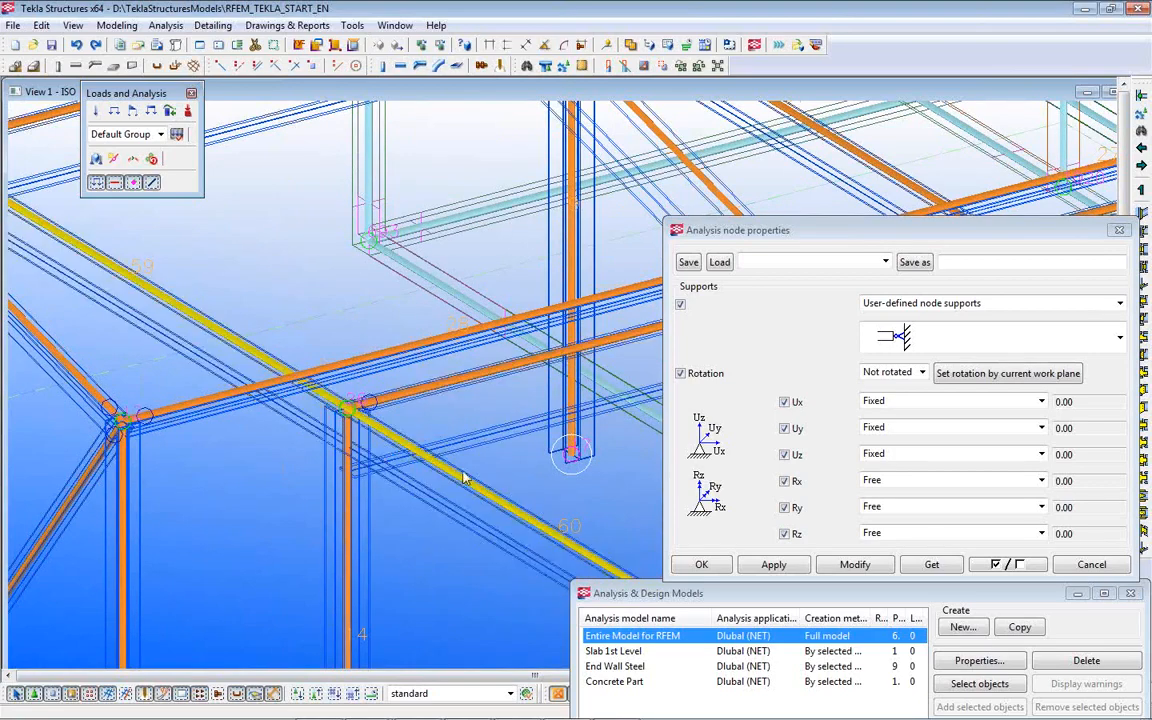
- Select the two beams meeting above the front column in turn to compare their analysis axes with the physical profiles
middle_click_drag(465, 468, 290, 466)
scroll(290, 465, "down", 4)
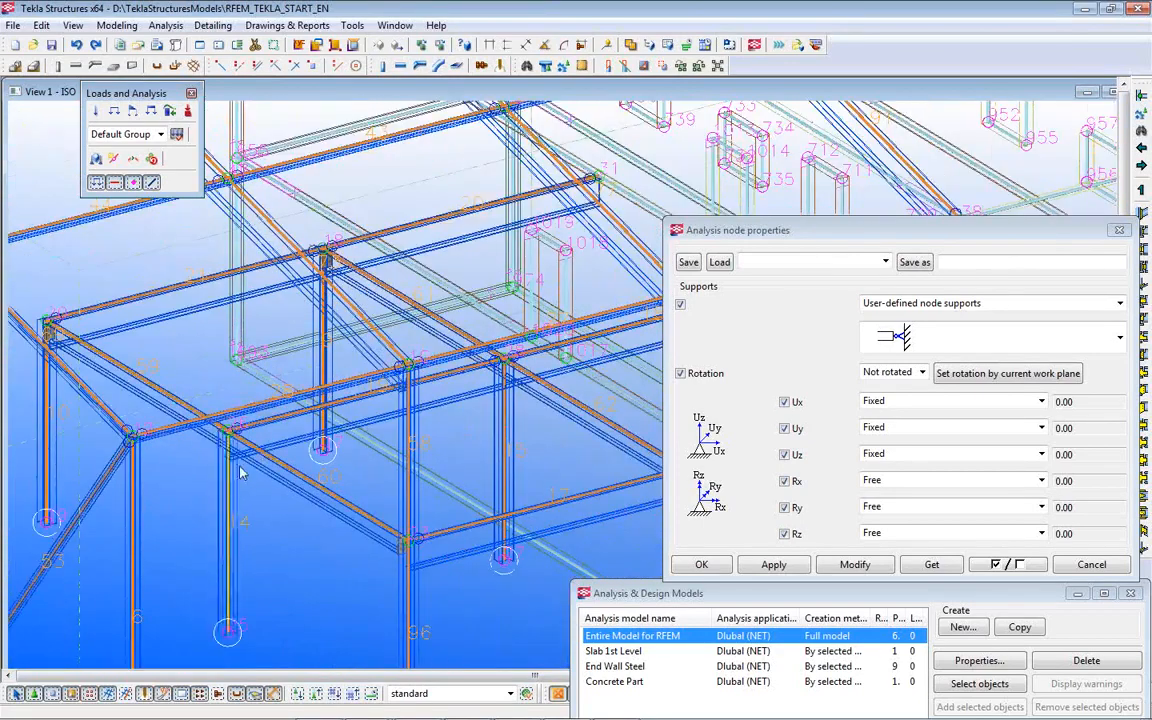
scroll(333, 452, "up", 1)
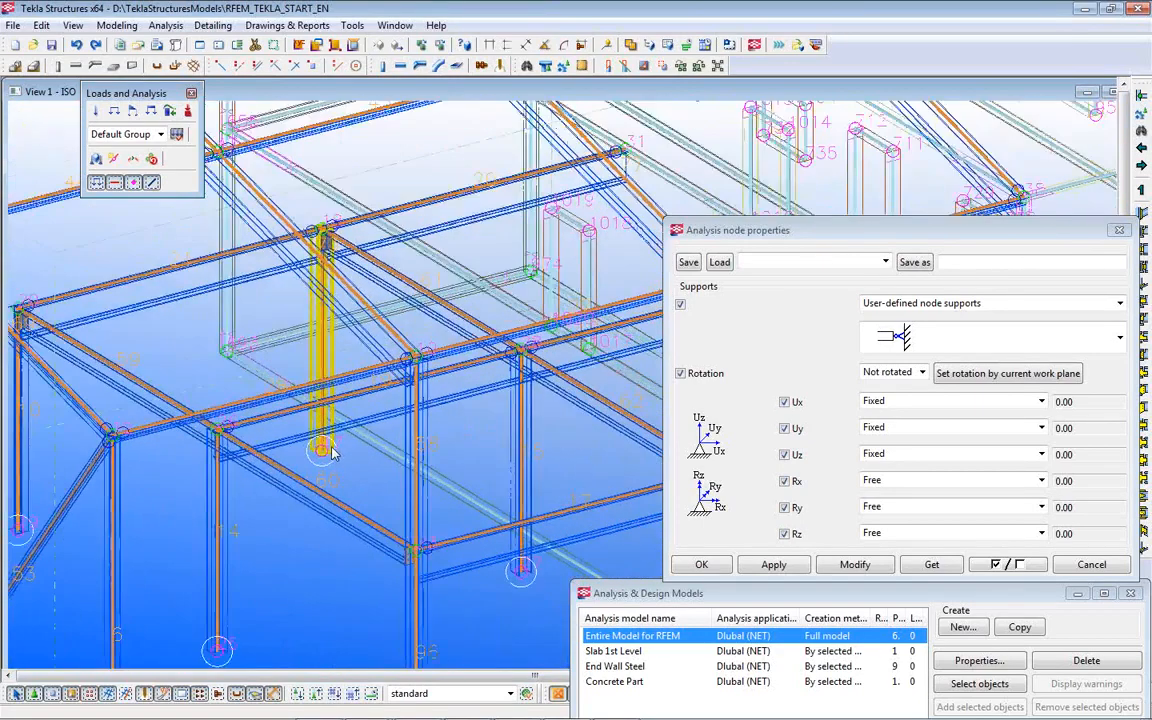
left_click(243, 452)
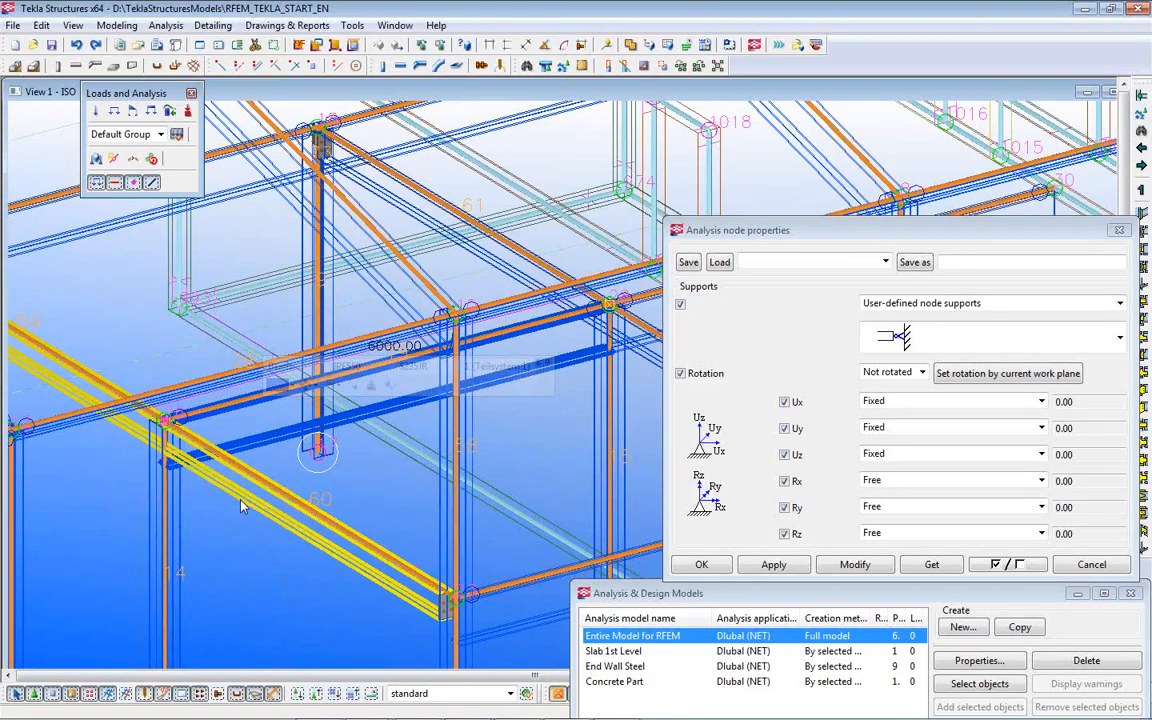
left_click(240, 506)
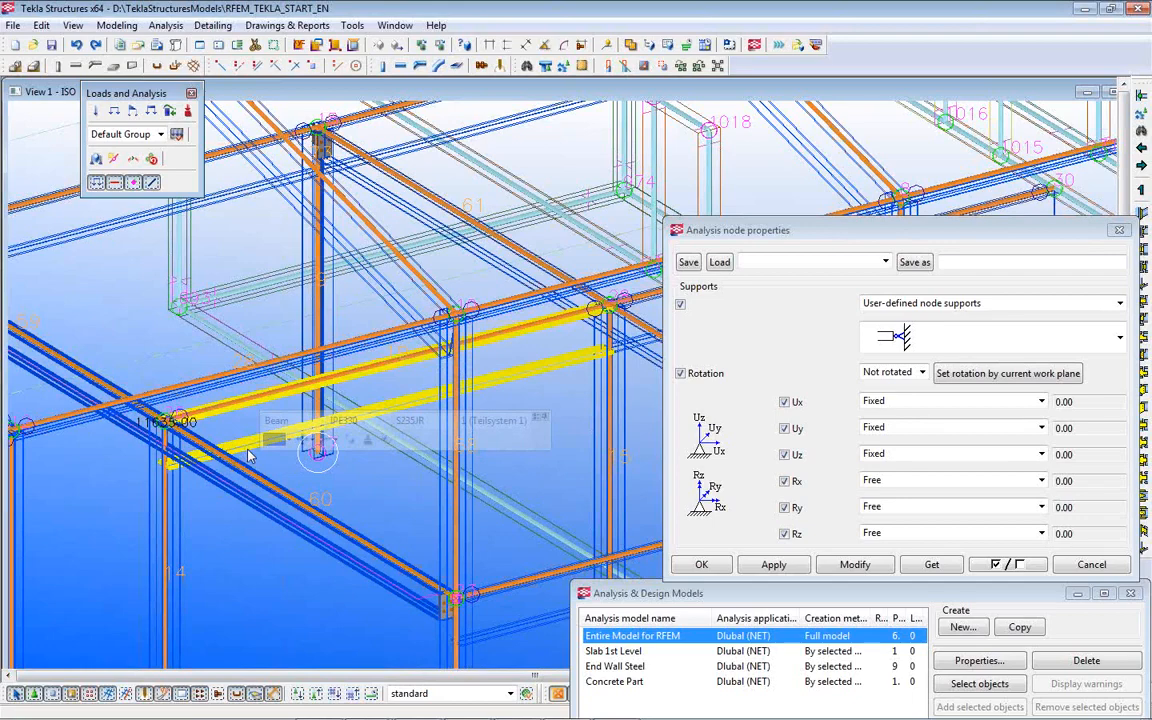
scroll(357, 373, "down", 5)
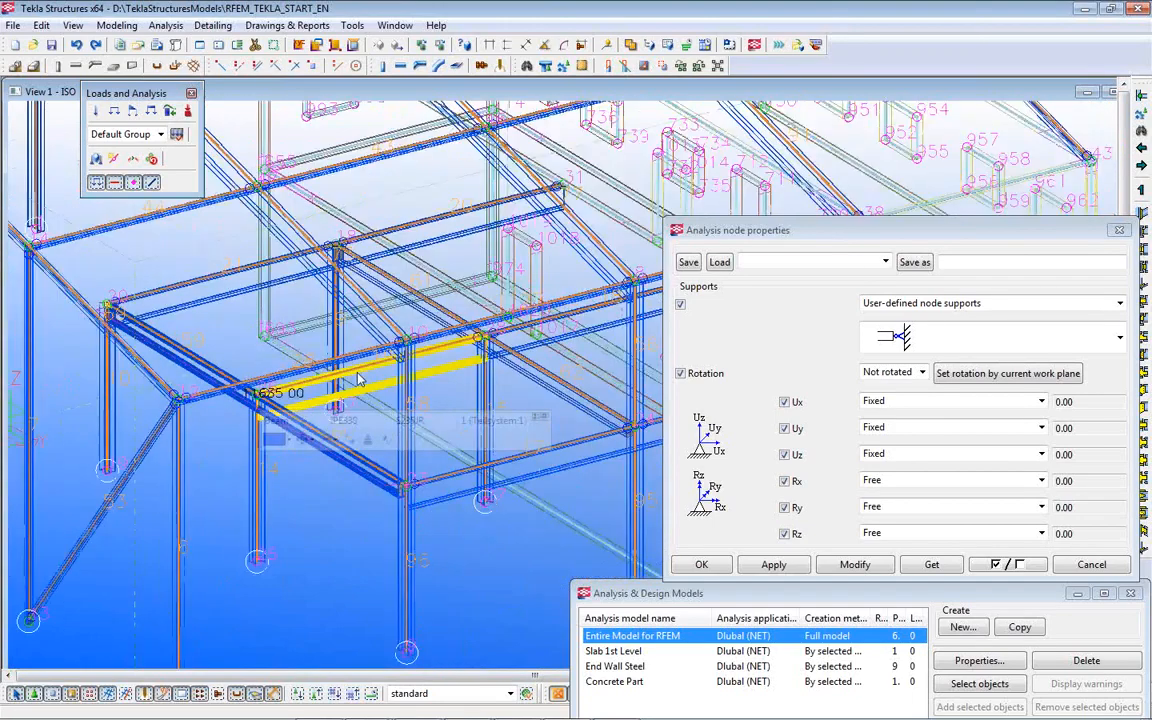
scroll(360, 373, "down", 3)
- Examine the corner nodes and panel edges where the concrete walls of the storeys meet
scroll(604, 483, "up", 4)
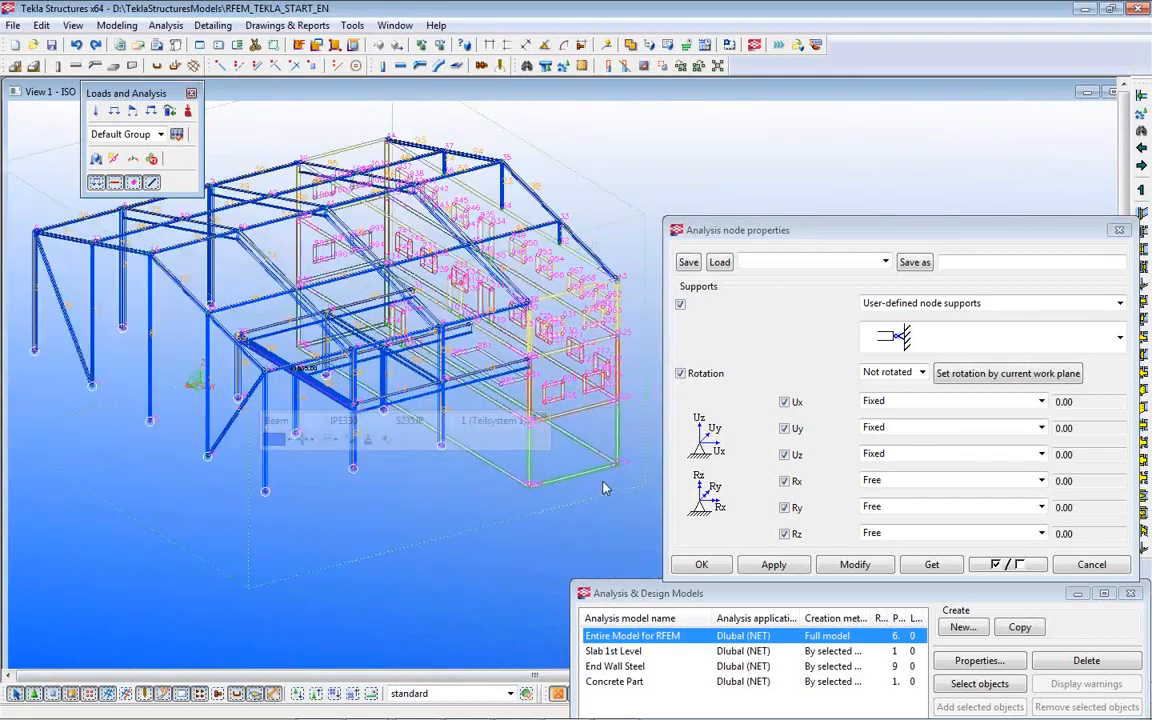
scroll(533, 503, "up", 3)
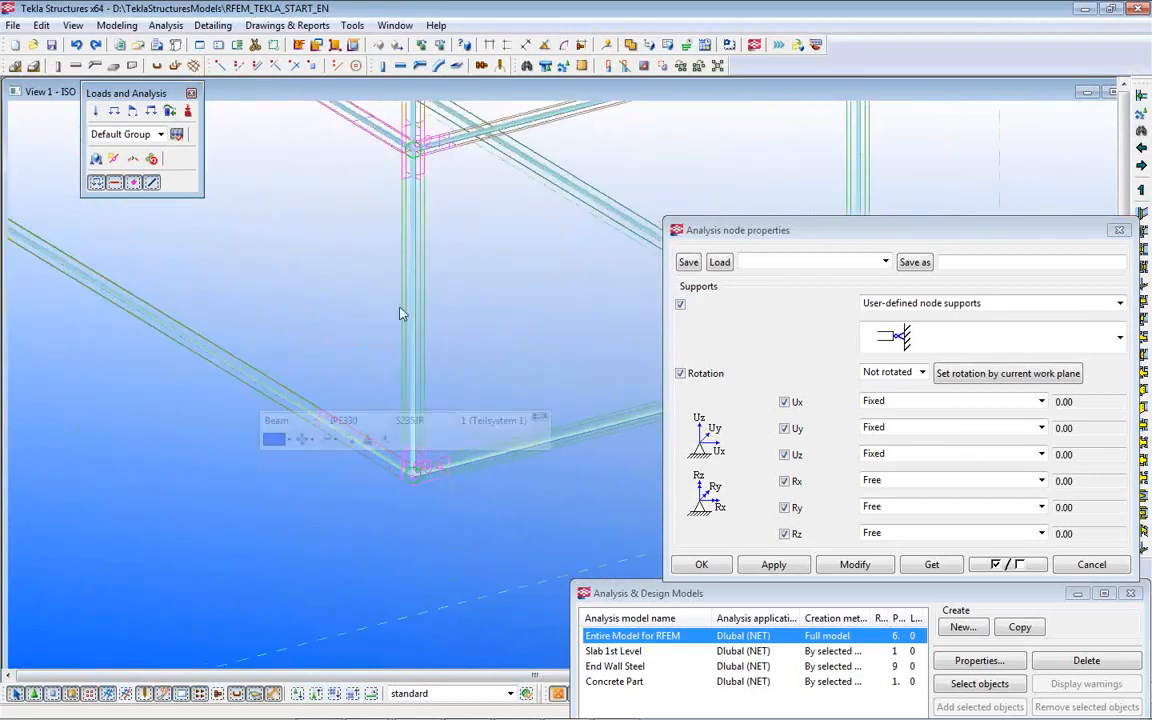
scroll(417, 391, "down", 3)
middle_click_drag(469, 341, 436, 476)
scroll(368, 408, "up", 4)
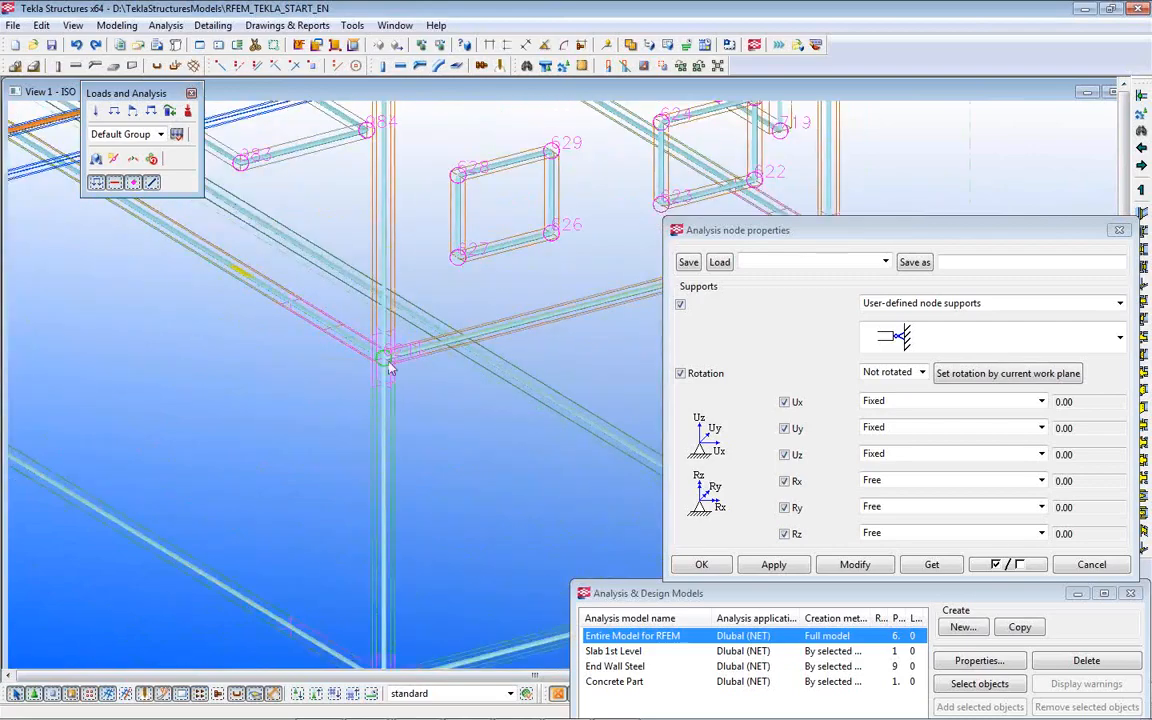
scroll(377, 428, "down", 1)
scroll(377, 432, "down", 3)
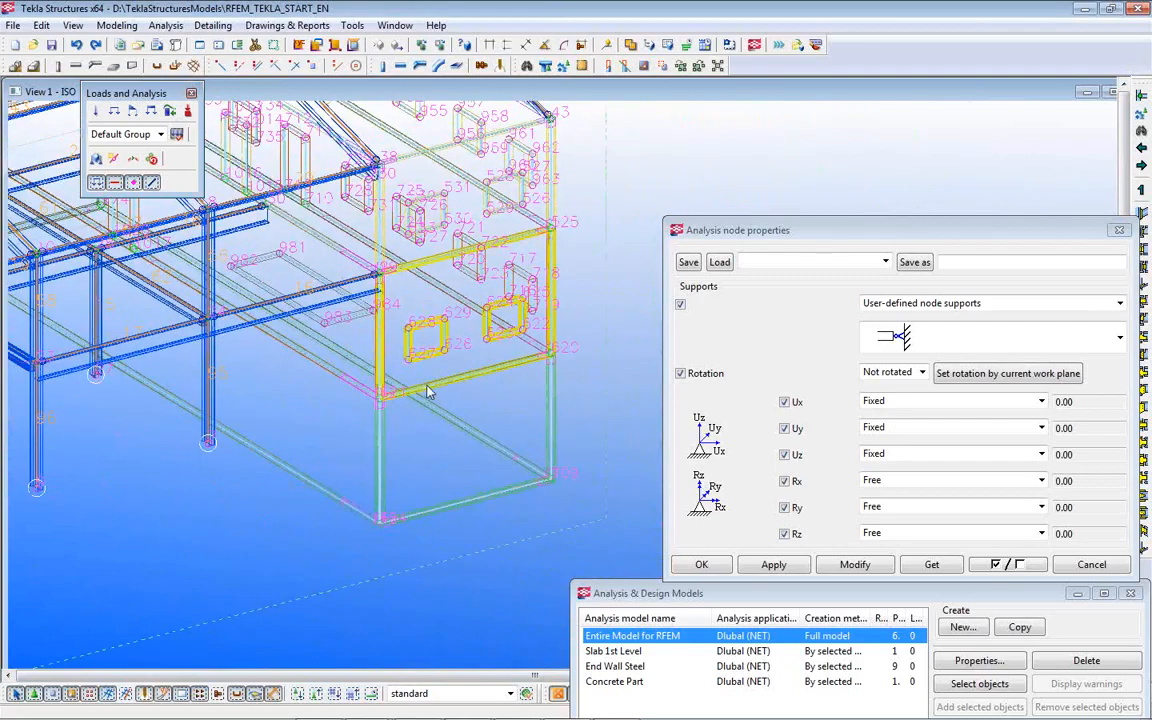
- Close the analysis models list and the node properties, and bring the whole building back into view
left_click_drag(1060, 593, 686, 330)
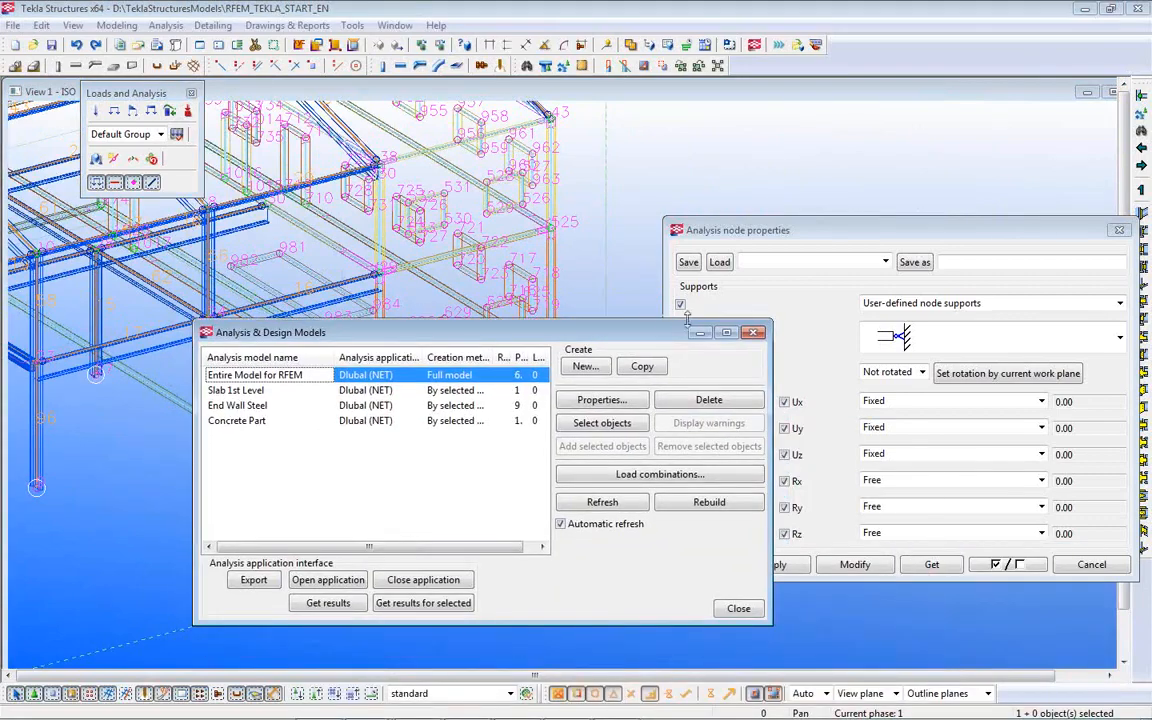
left_click(753, 332)
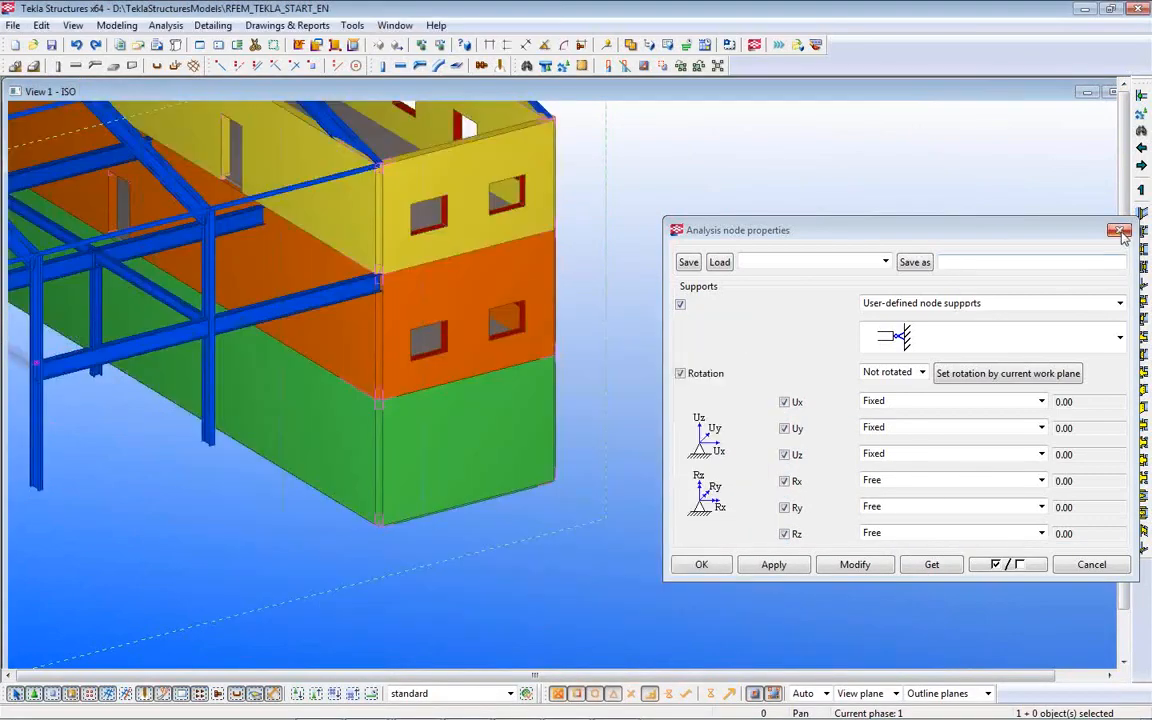
left_click(1119, 231)
middle_click_drag(337, 391, 540, 587, "ctrl")
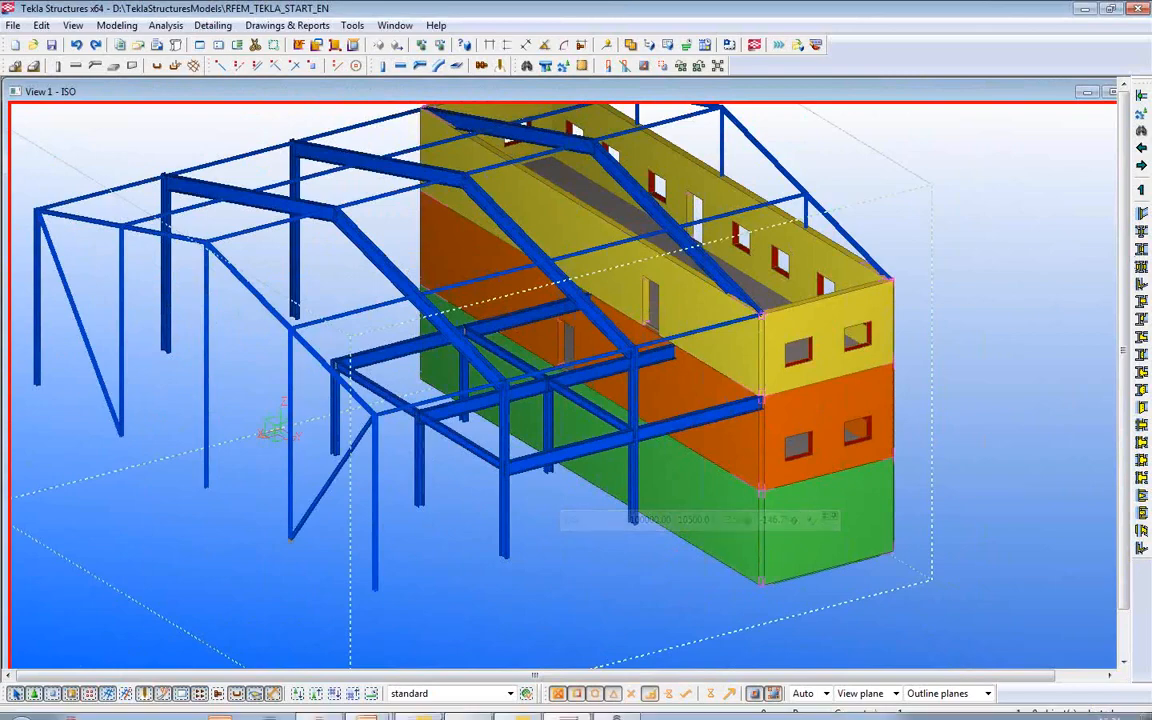
- Switch to RFEM and import Entire Model for RFEM as an analytical model with rigid links over the existing data
mouse_move(418, 705)
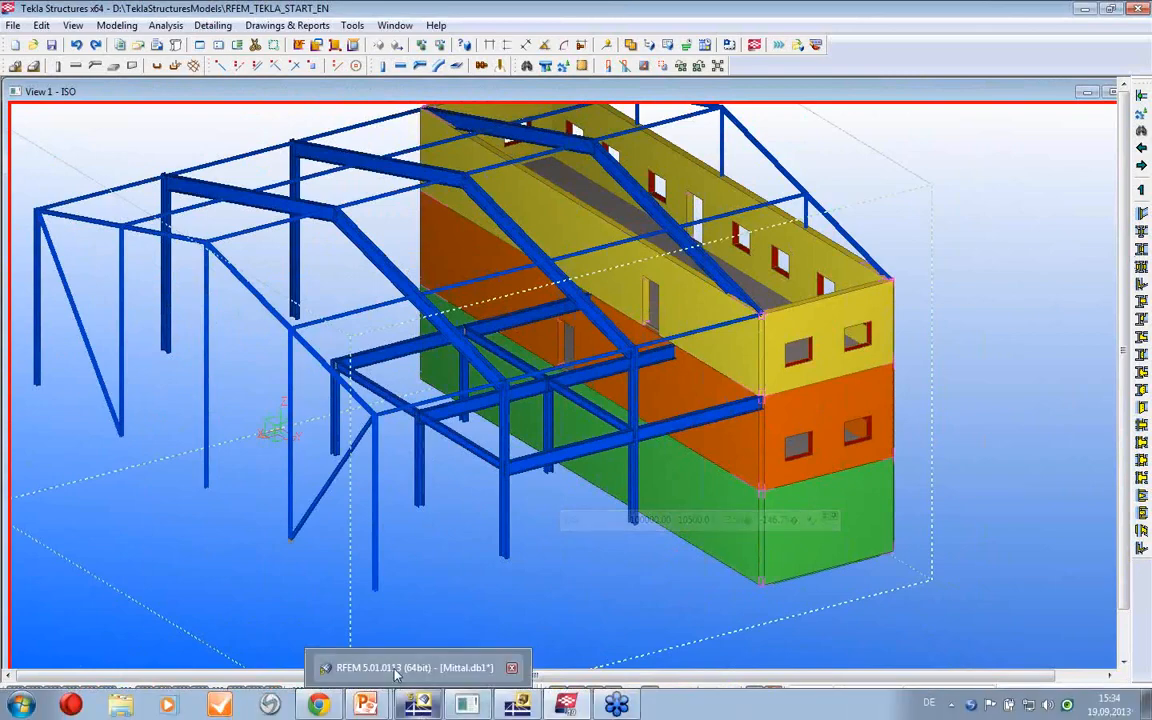
left_click(396, 663)
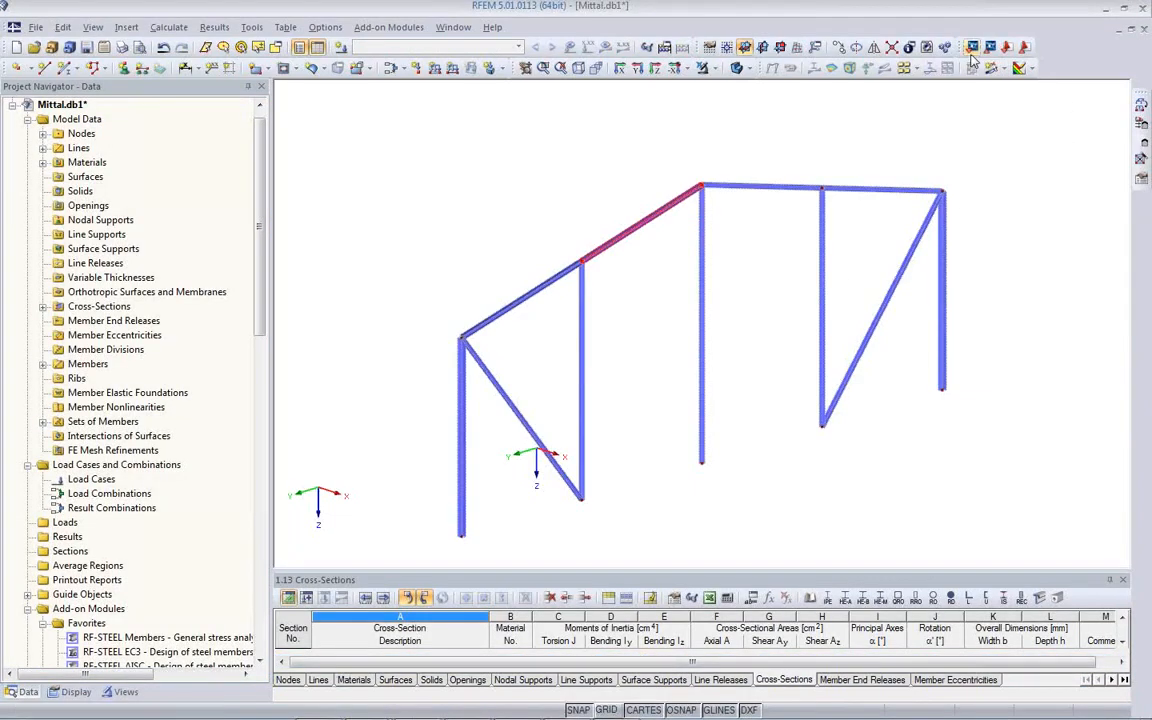
left_click(971, 49)
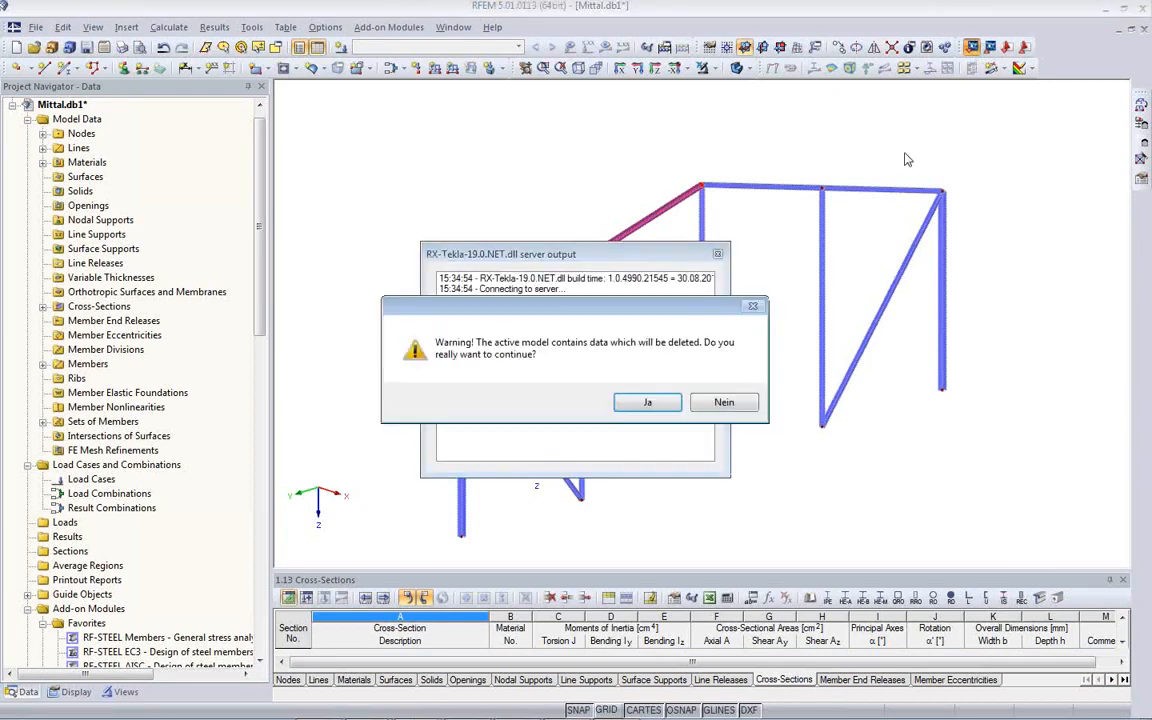
left_click(603, 401)
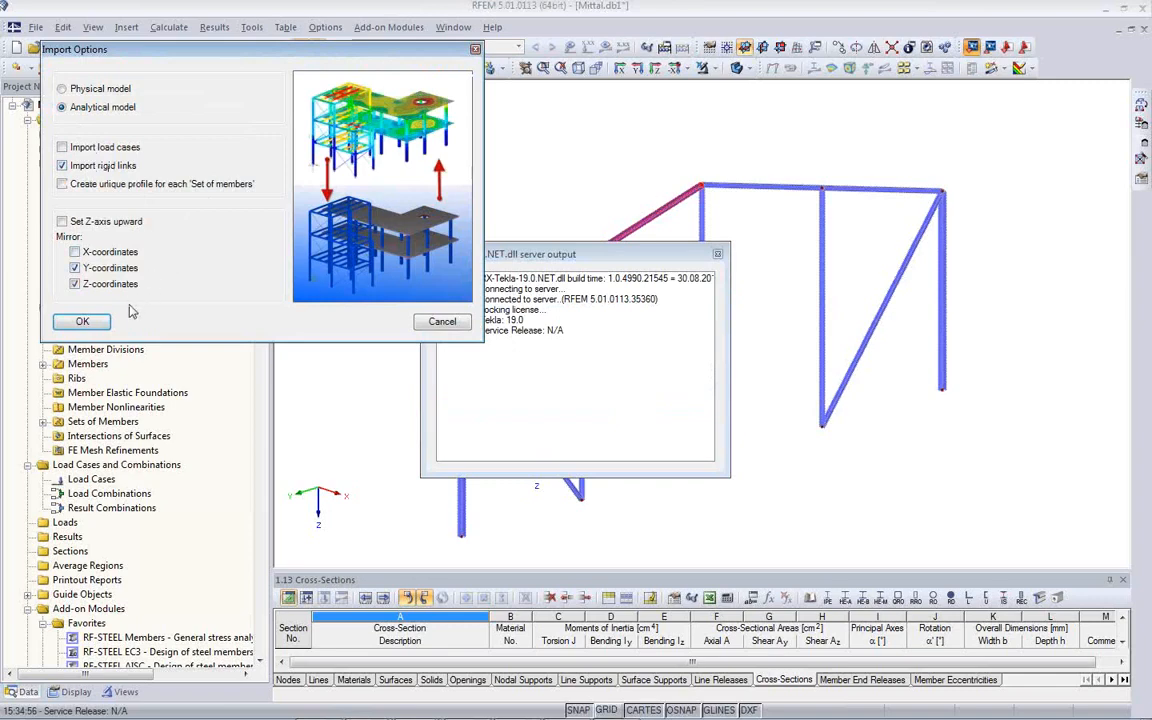
left_click(94, 321)
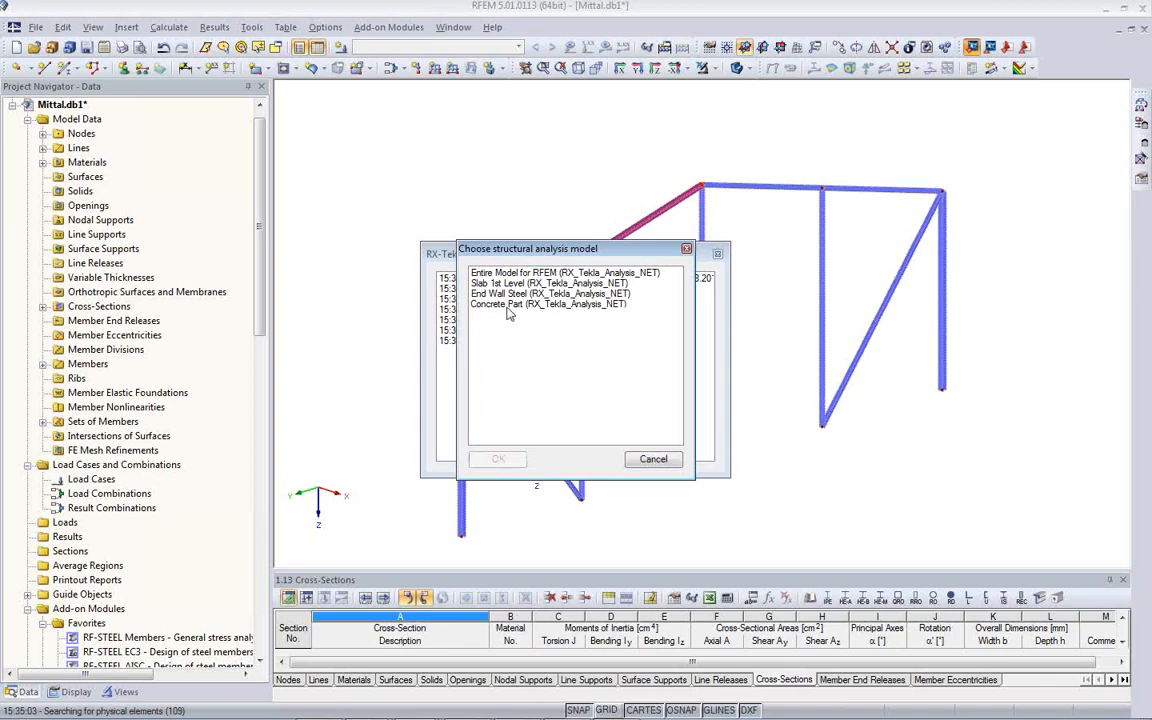
left_click(505, 272)
left_click(498, 459)
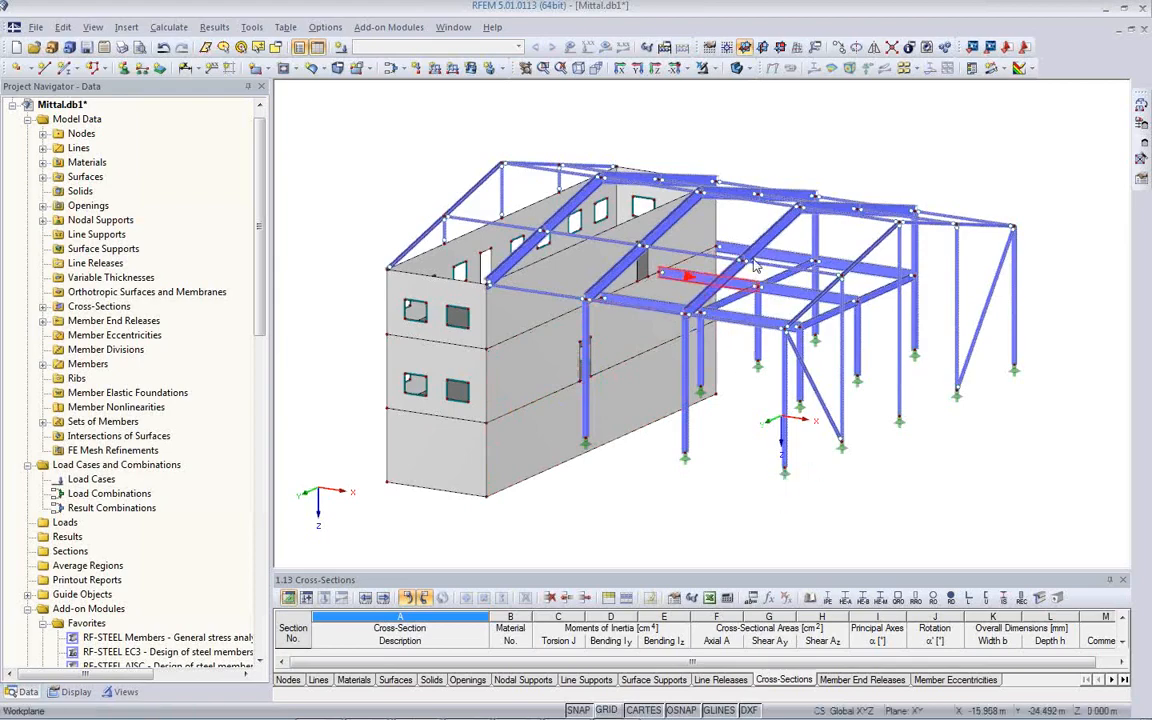
- Display the imported building as a transparent solid model and inspect its slabs, openings and steel frame
scroll(478, 388, "up", 5)
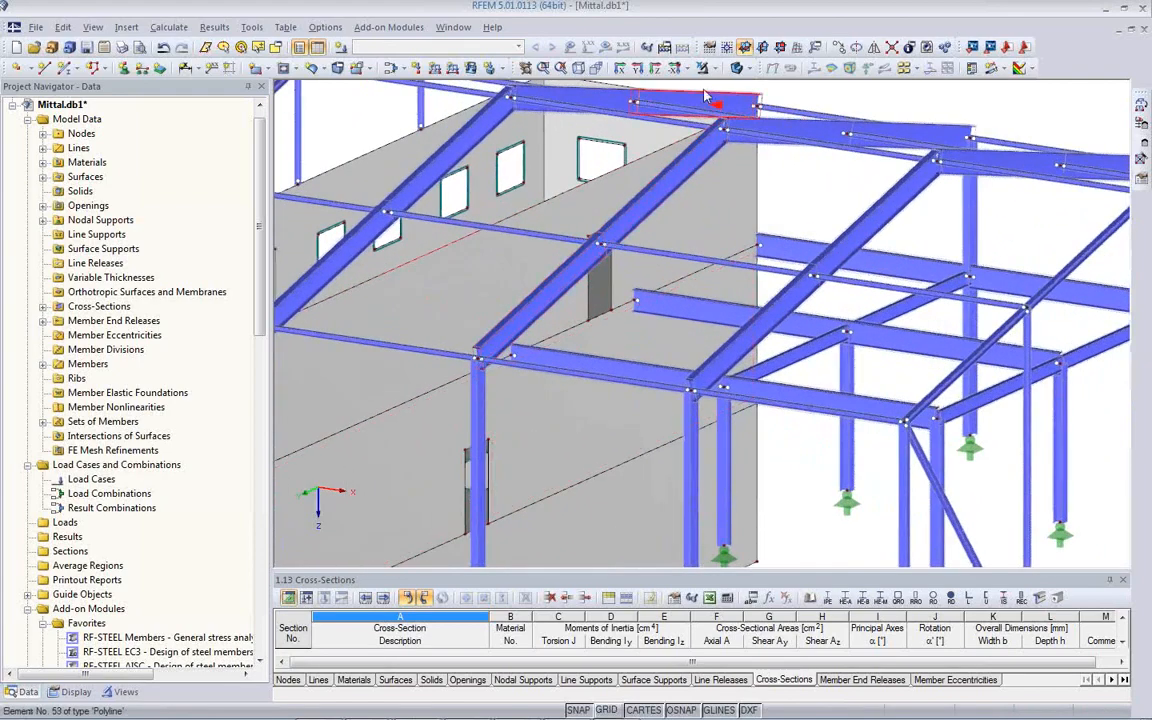
left_click(738, 69)
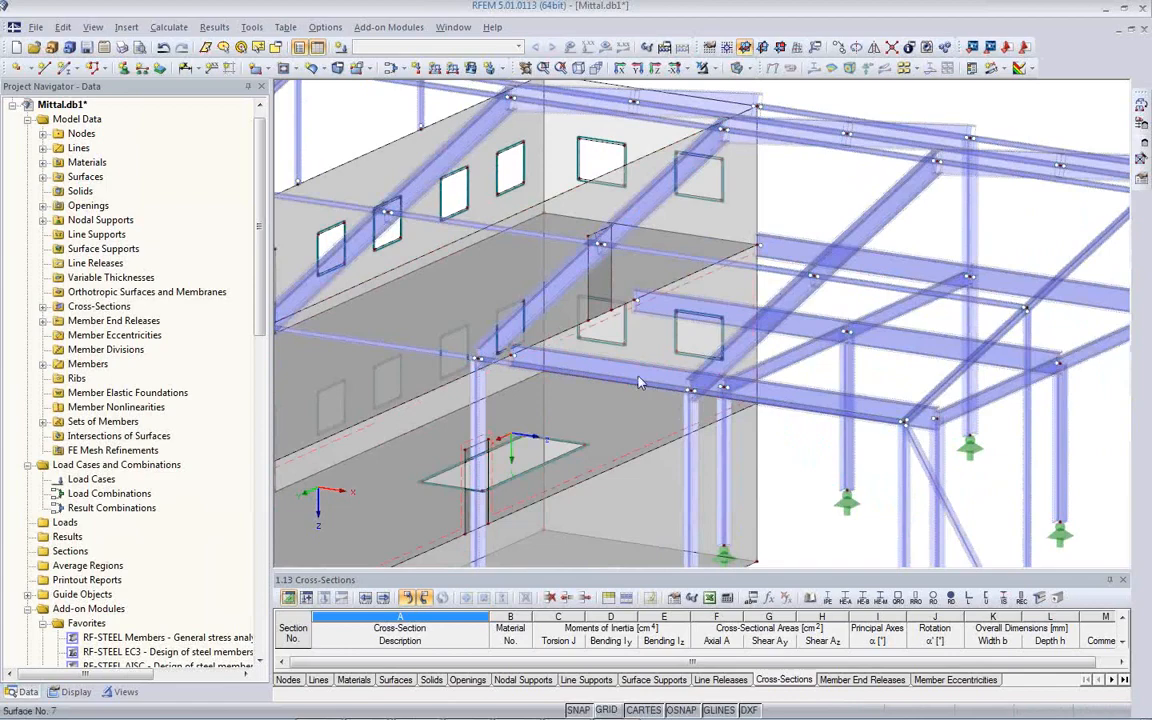
middle_click_drag(672, 440, 692, 263)
scroll(689, 306, "down", 3)
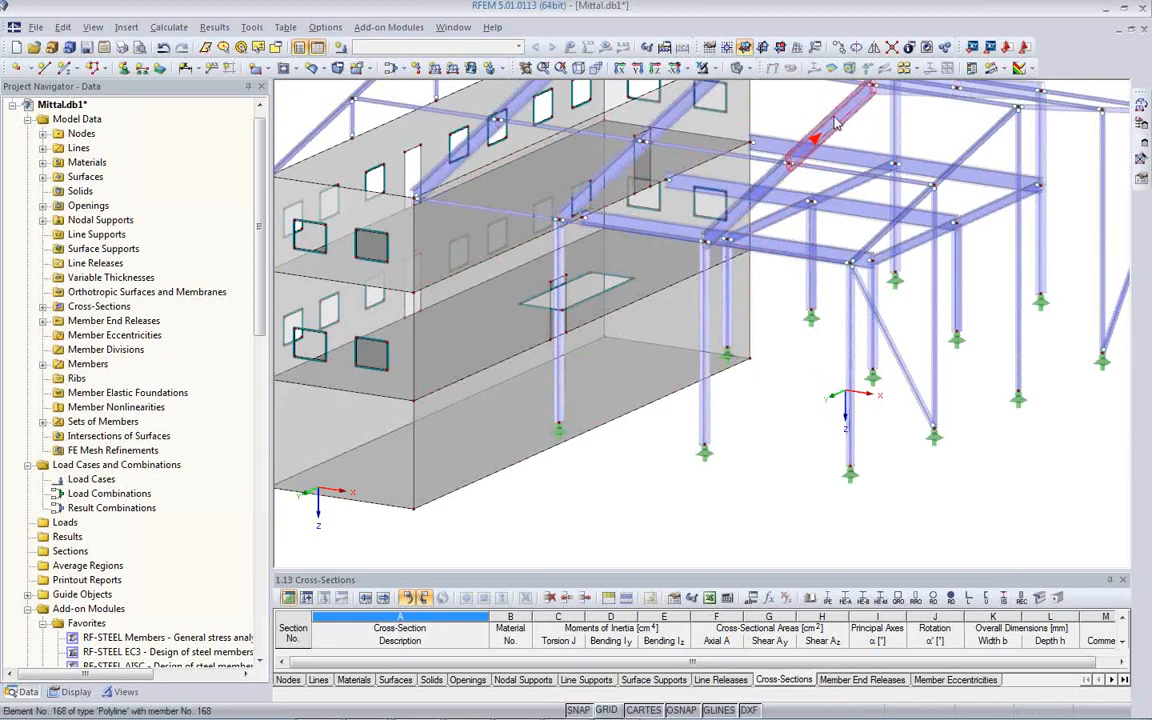
- Check a rafter's member properties without changing them, and enlarge the Cross-Sections table to list the imported profiles
double_click(836, 122)
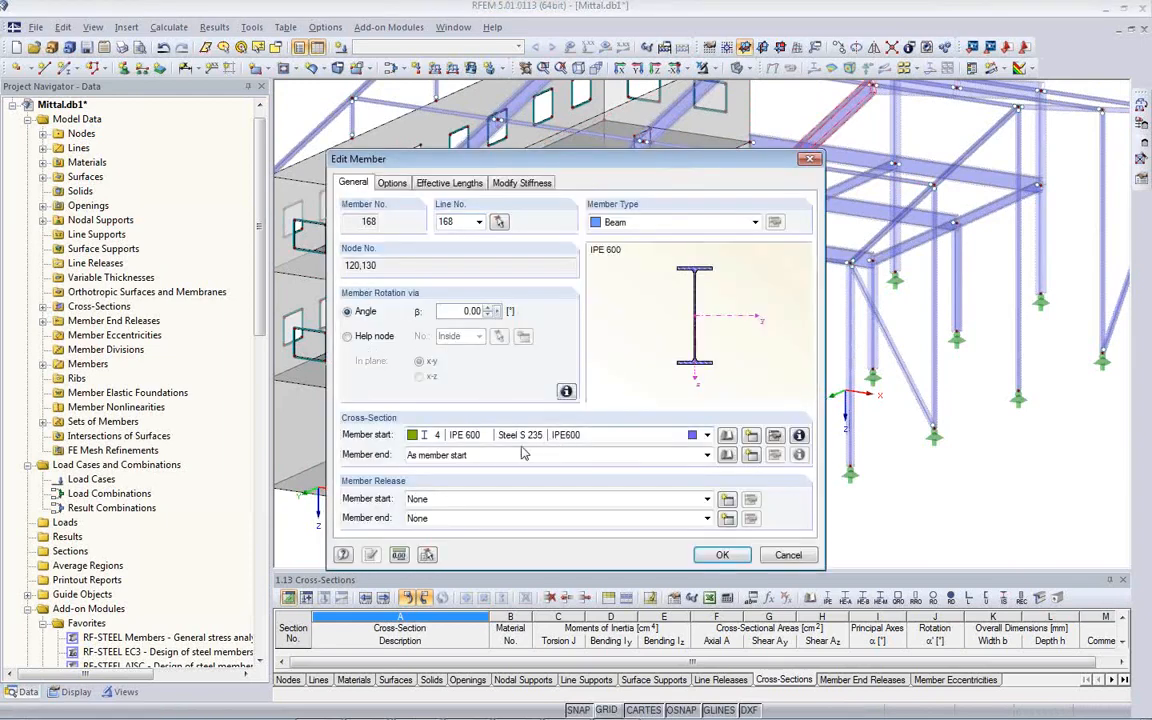
left_click(788, 554)
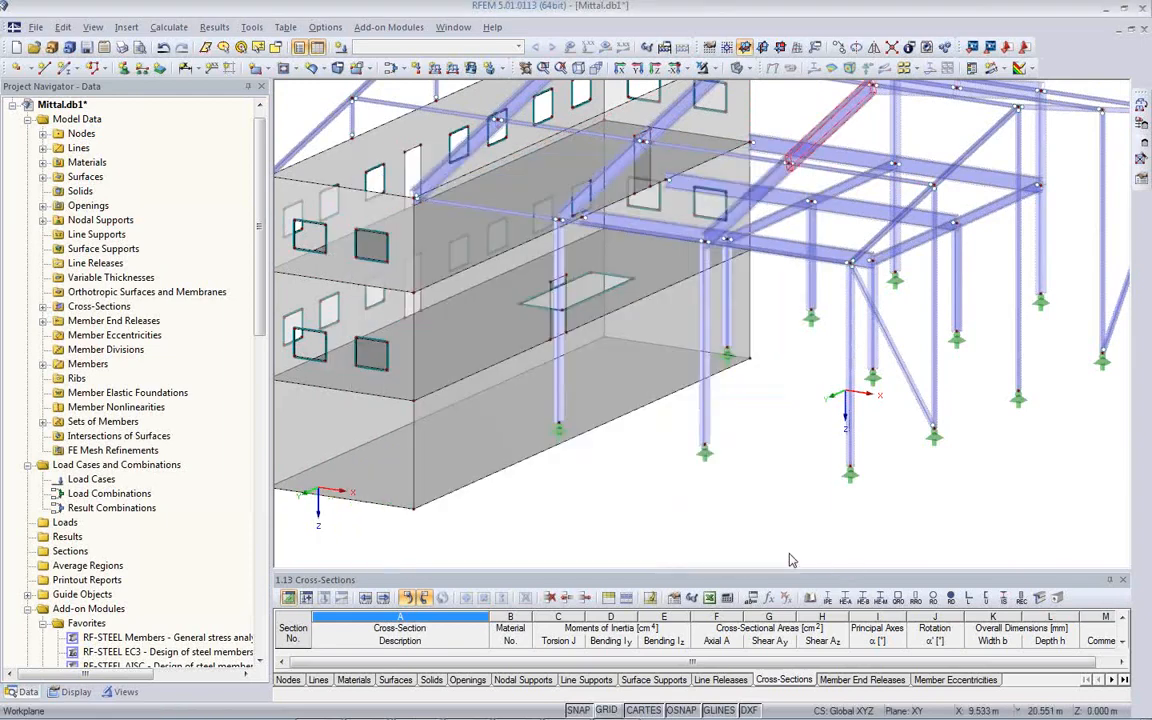
left_click_drag(750, 570, 750, 452)
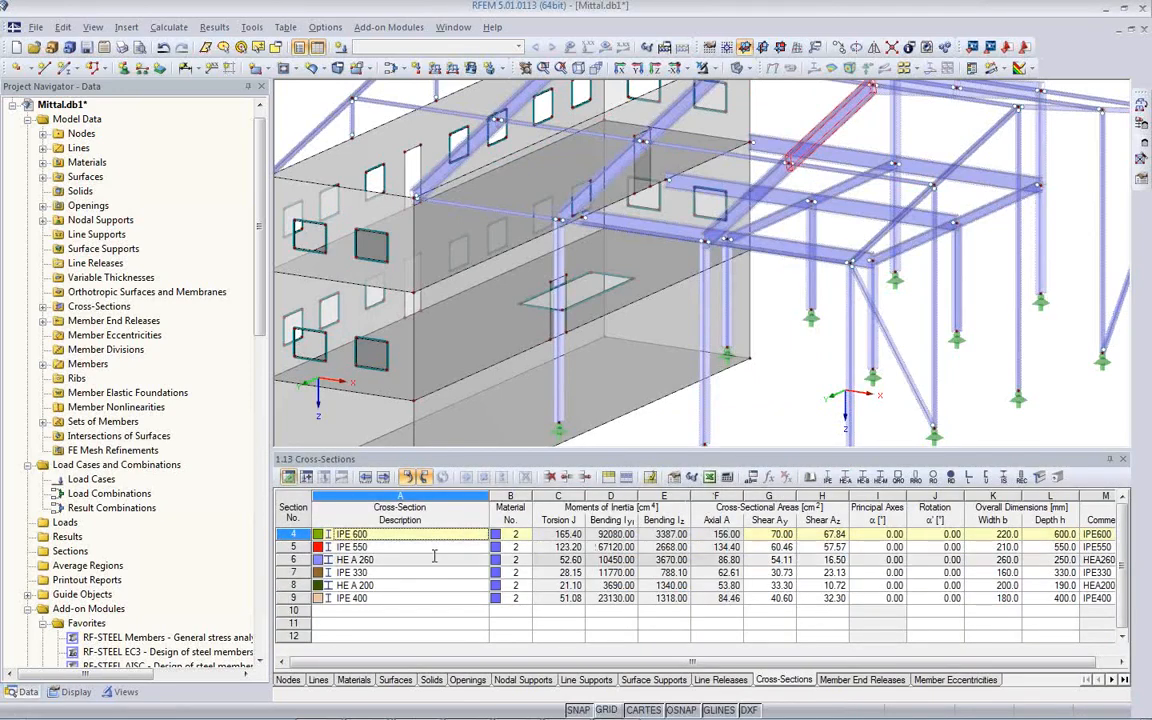
- Check the comments of the imported cross-sections, and examine the descriptions and comments of the concrete and steel materials
left_click_drag(505, 665, 535, 665)
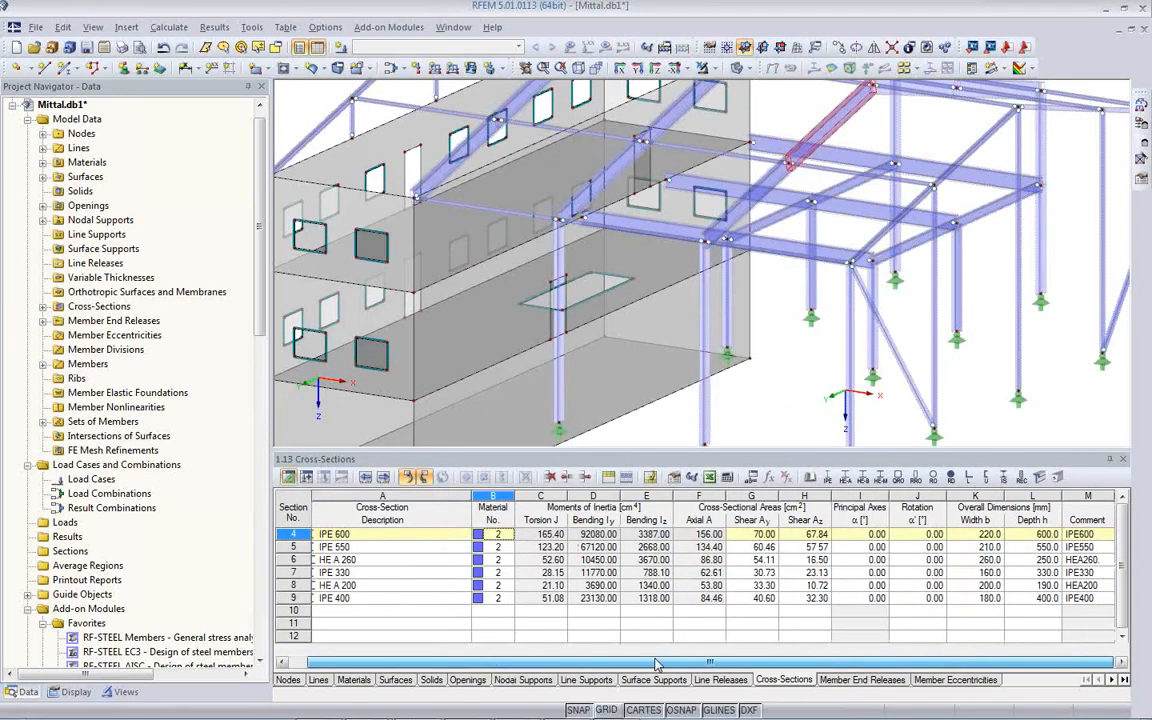
left_click(1085, 535)
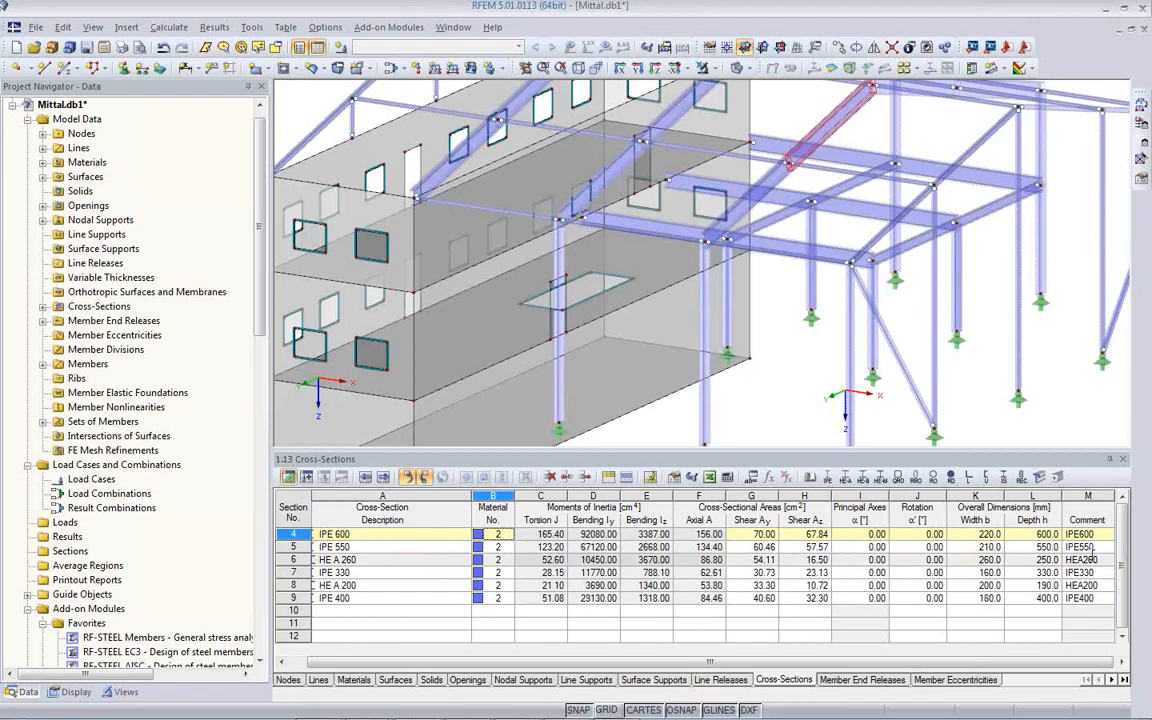
left_click(353, 679)
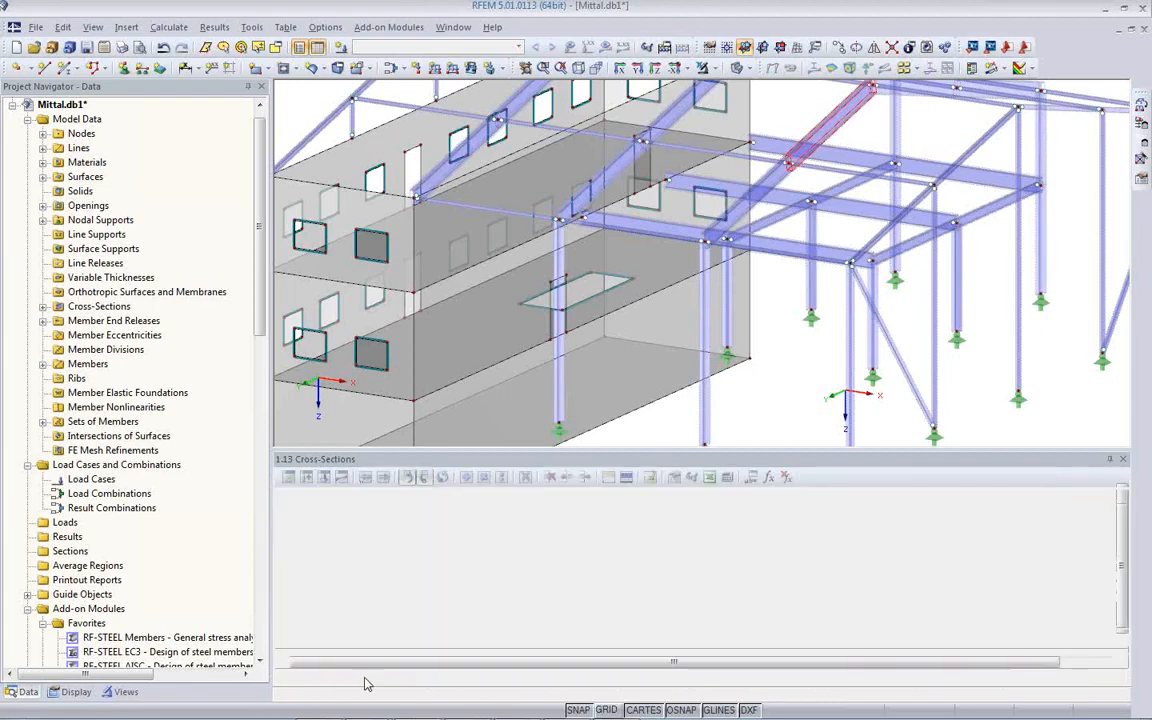
left_click(450, 558)
left_click(452, 547)
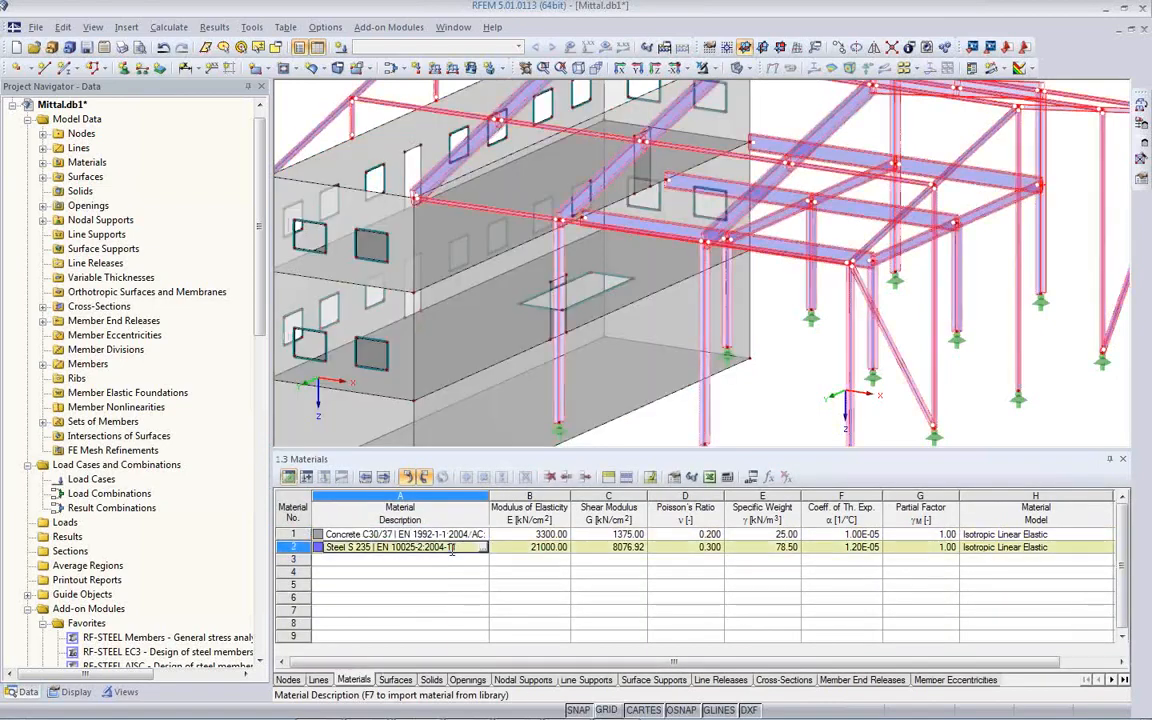
left_click(461, 534)
key("Down")
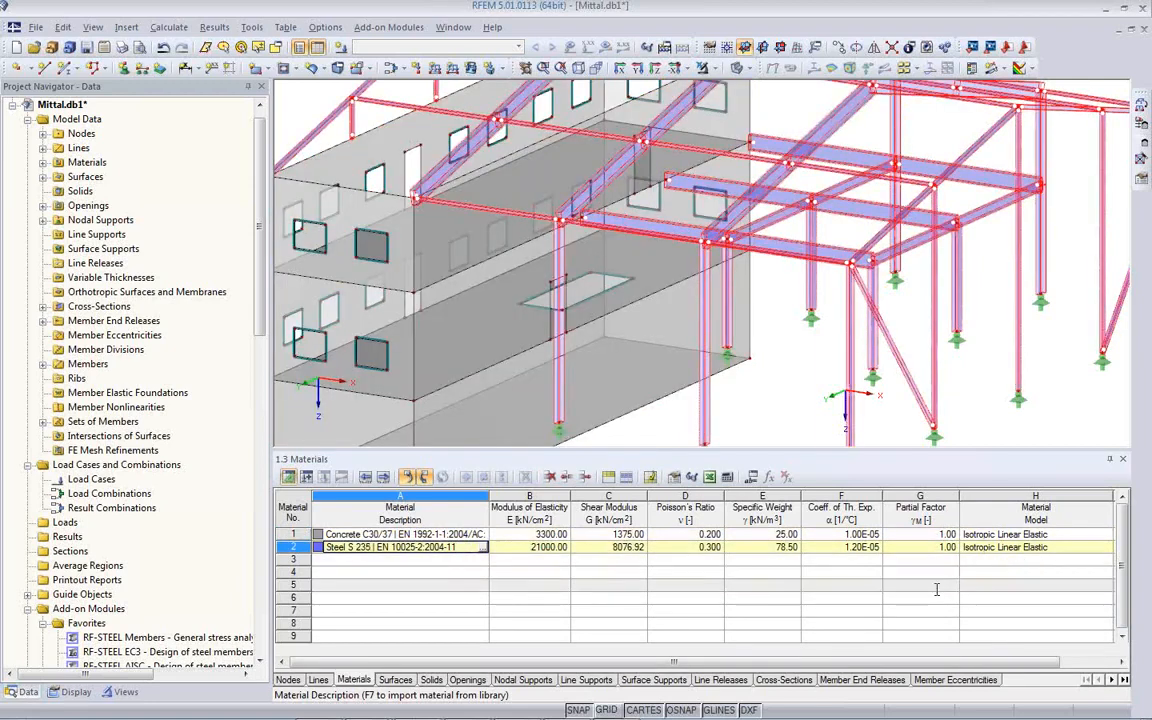
left_click_drag(937, 667, 1036, 662)
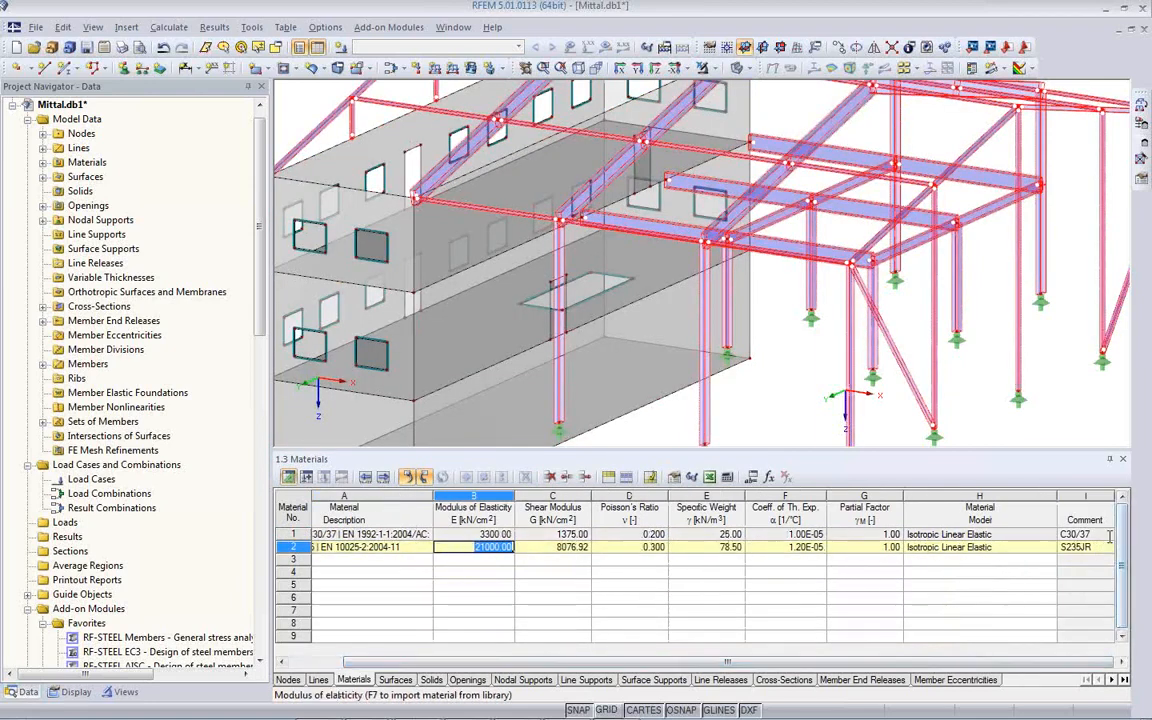
left_click_drag(1029, 664, 925, 662)
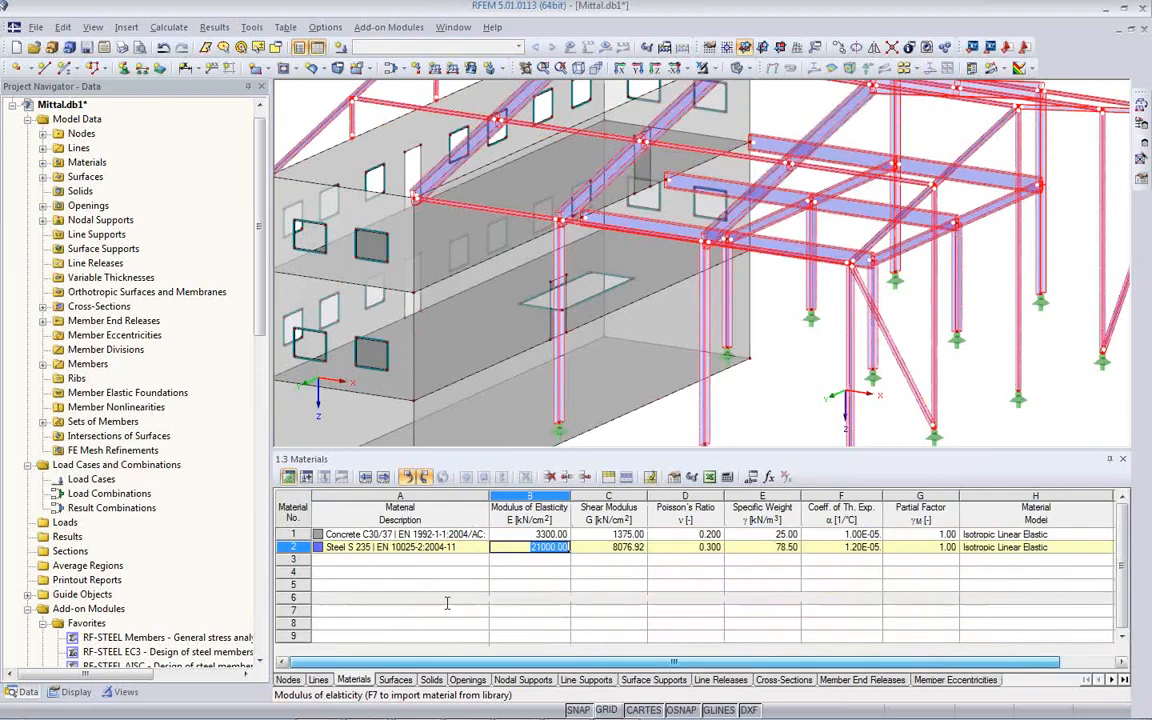
- Review the material conversion table in the detail settings of the Tekla Structures import, leaving it without saving
left_click(36, 27)
left_click(65, 368)
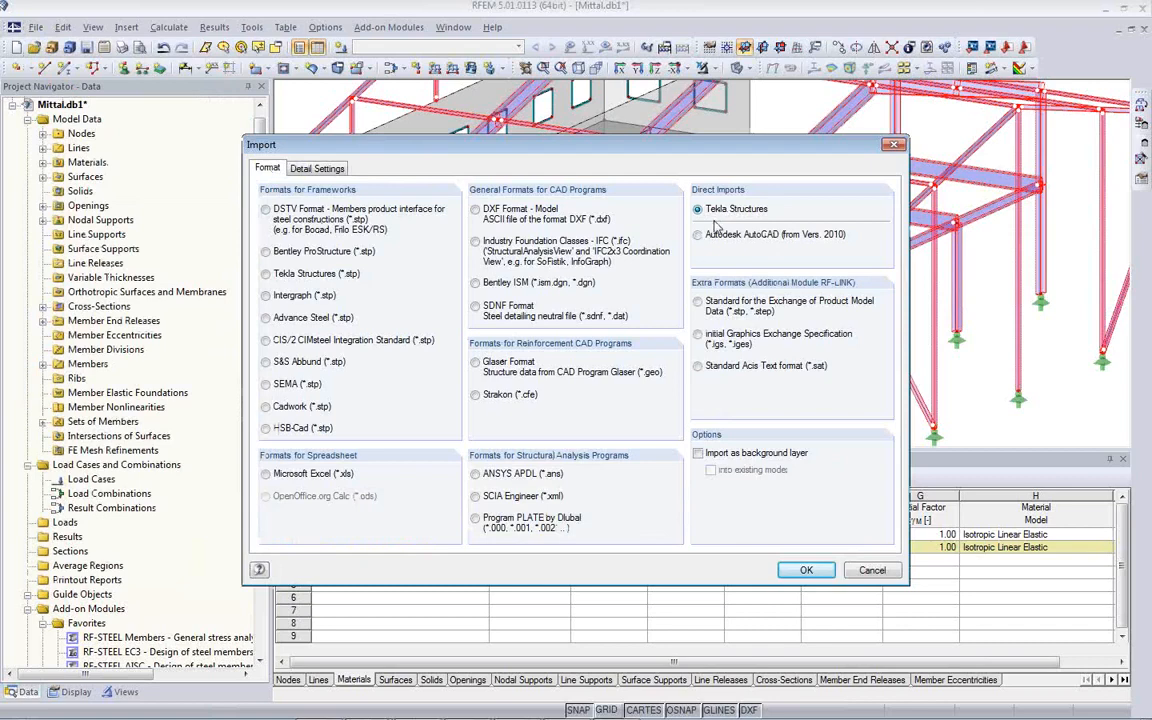
left_click(316, 169)
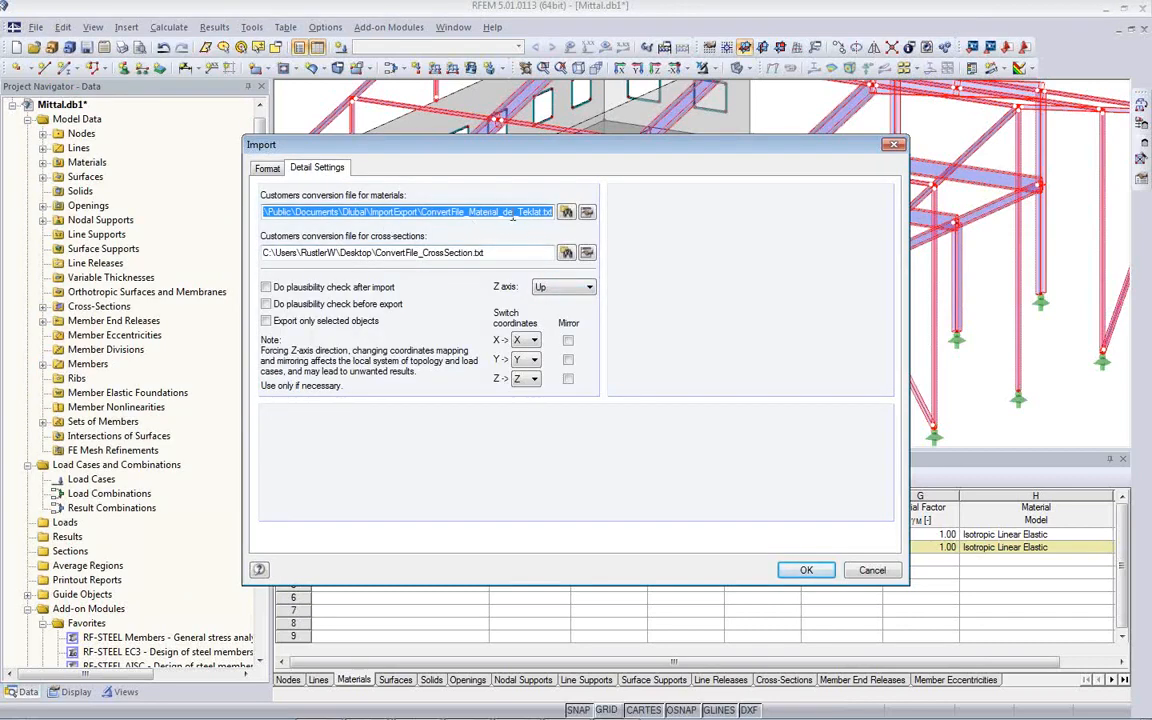
left_click(341, 212)
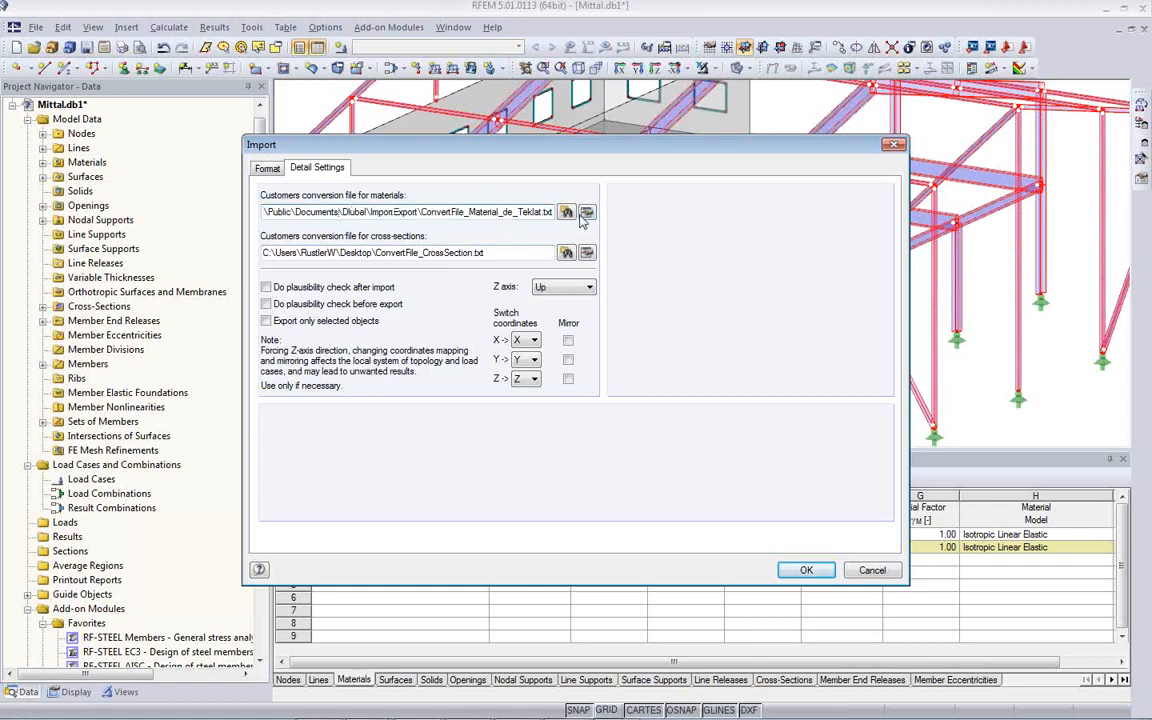
left_click(587, 212)
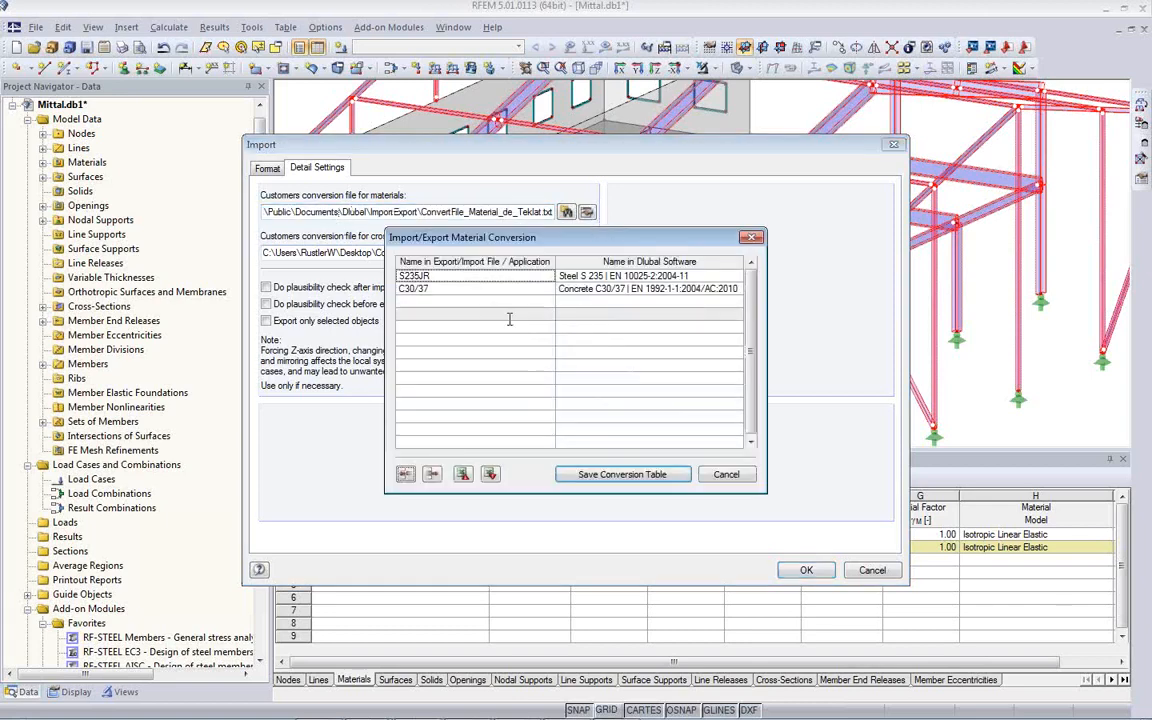
left_click(598, 289)
left_click(597, 277)
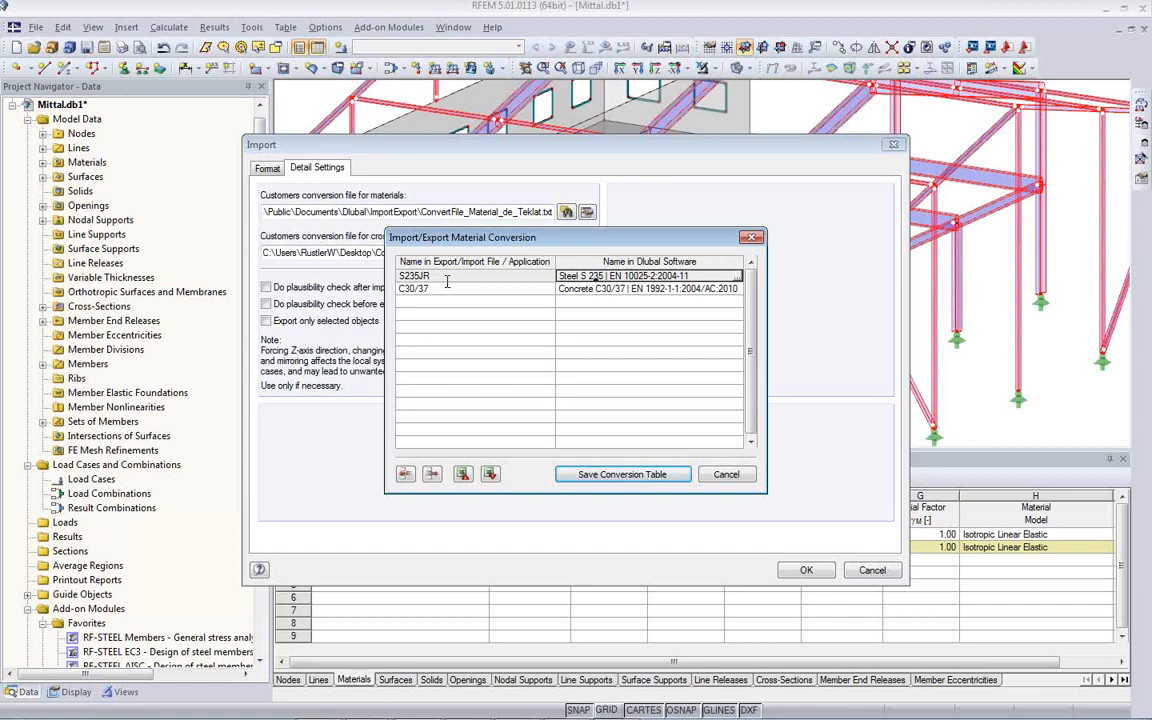
left_click(690, 288)
left_click(692, 276)
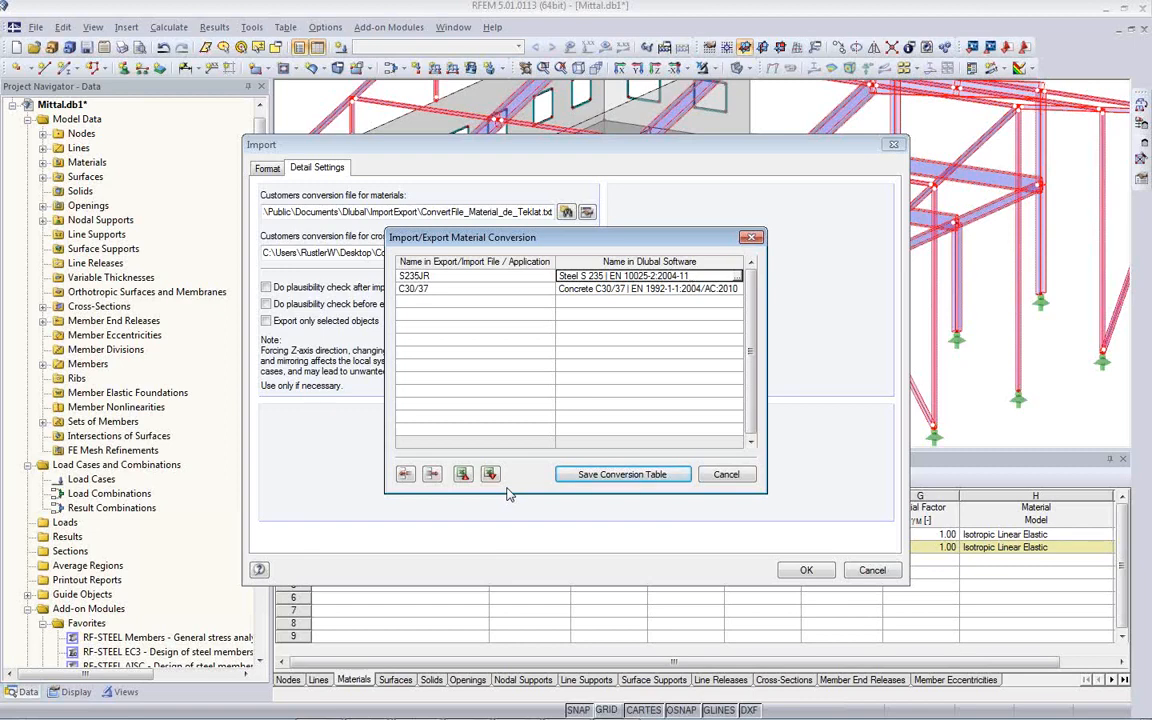
left_click(726, 474)
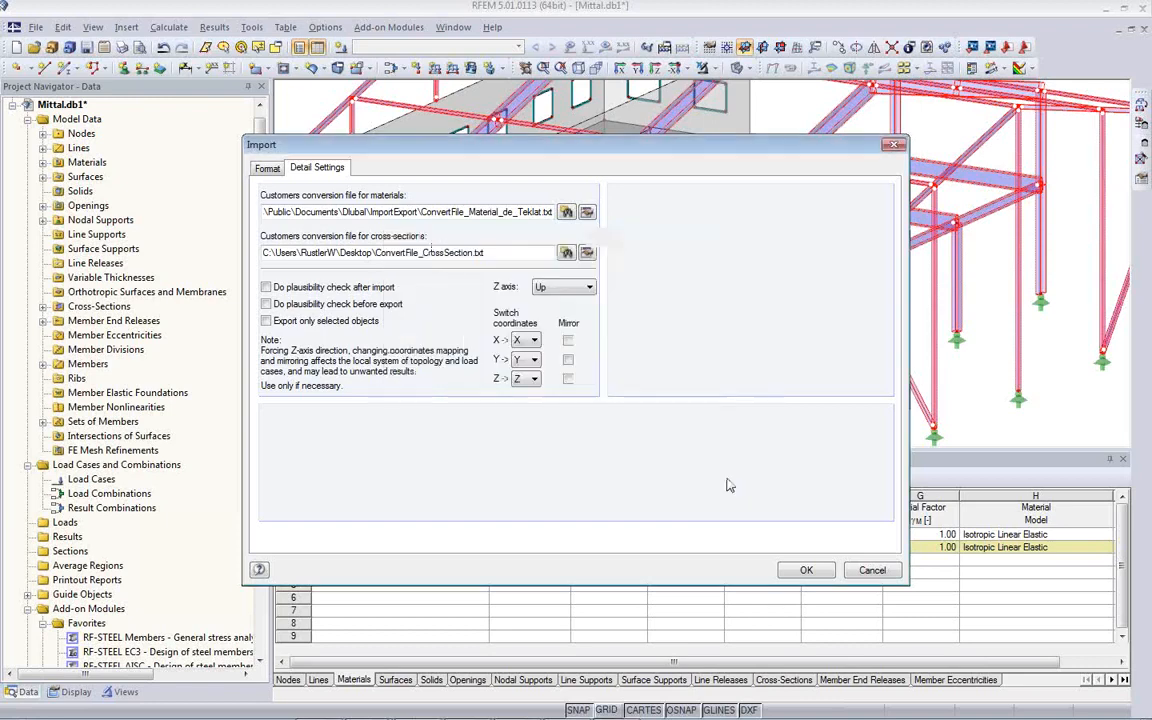
- Review the cross-section conversion table without saving it, and leave the import settings without importing
left_click(587, 252)
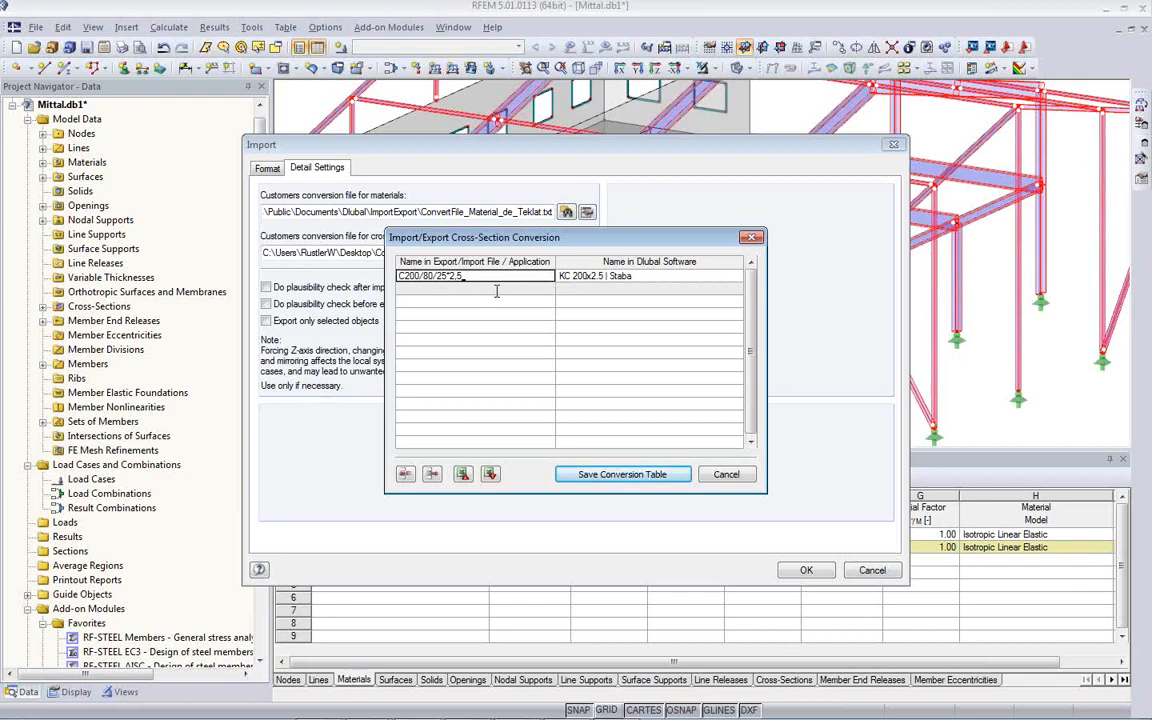
left_click(729, 477)
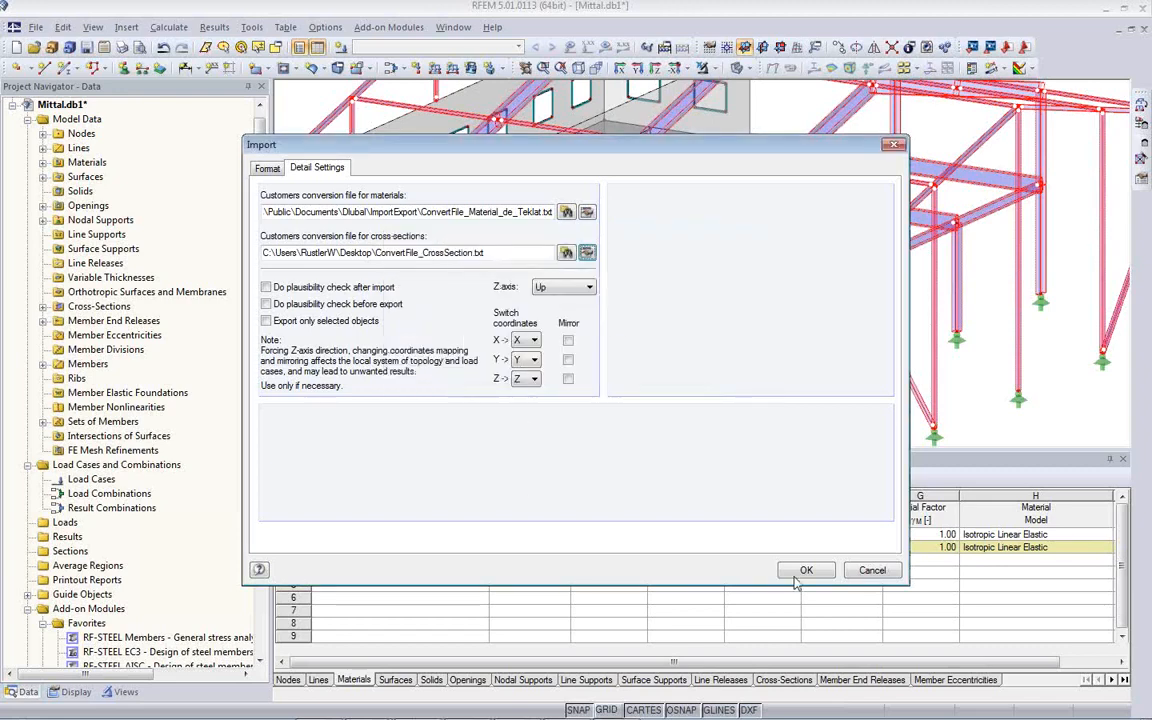
left_click(872, 570)
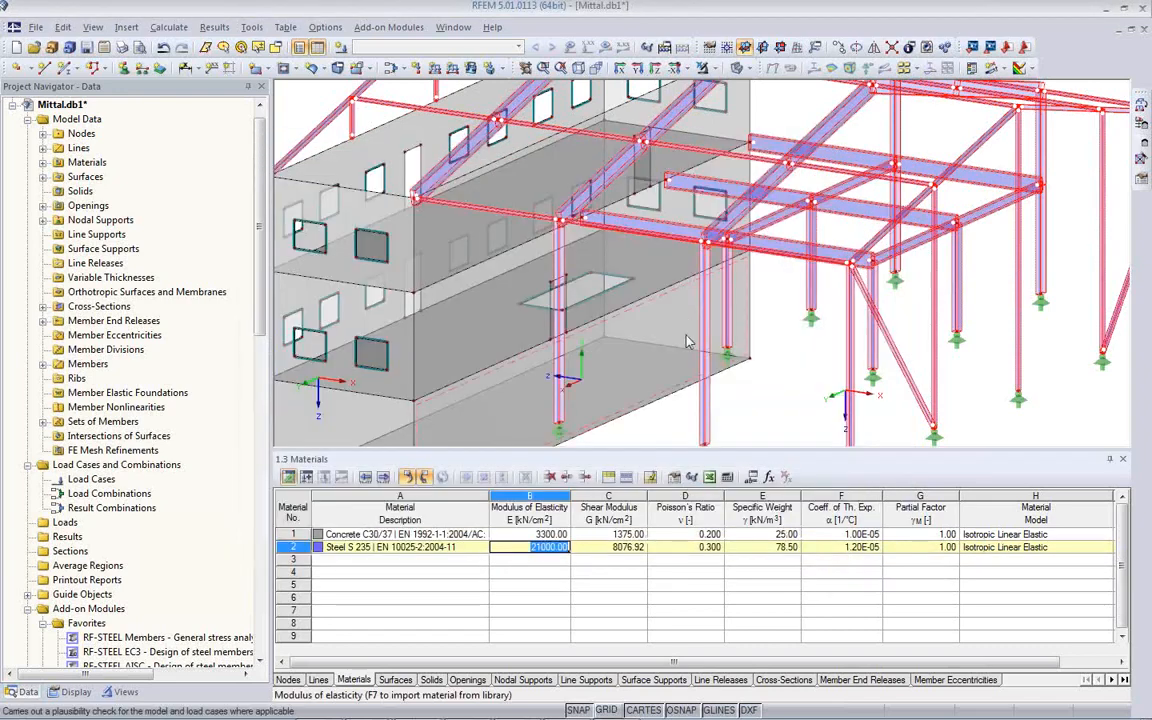
- Shrink the Materials table to enlarge the model view, and examine the whole building from several sides
scroll(700, 320, "down", 4)
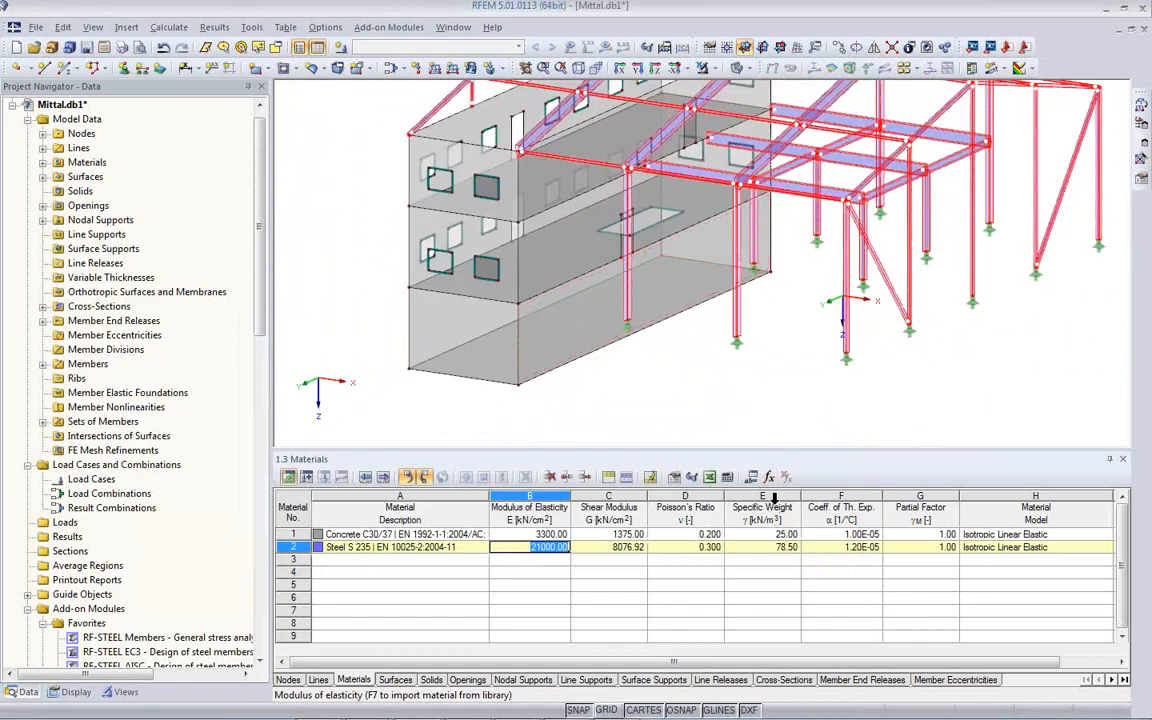
left_click_drag(783, 449, 792, 565)
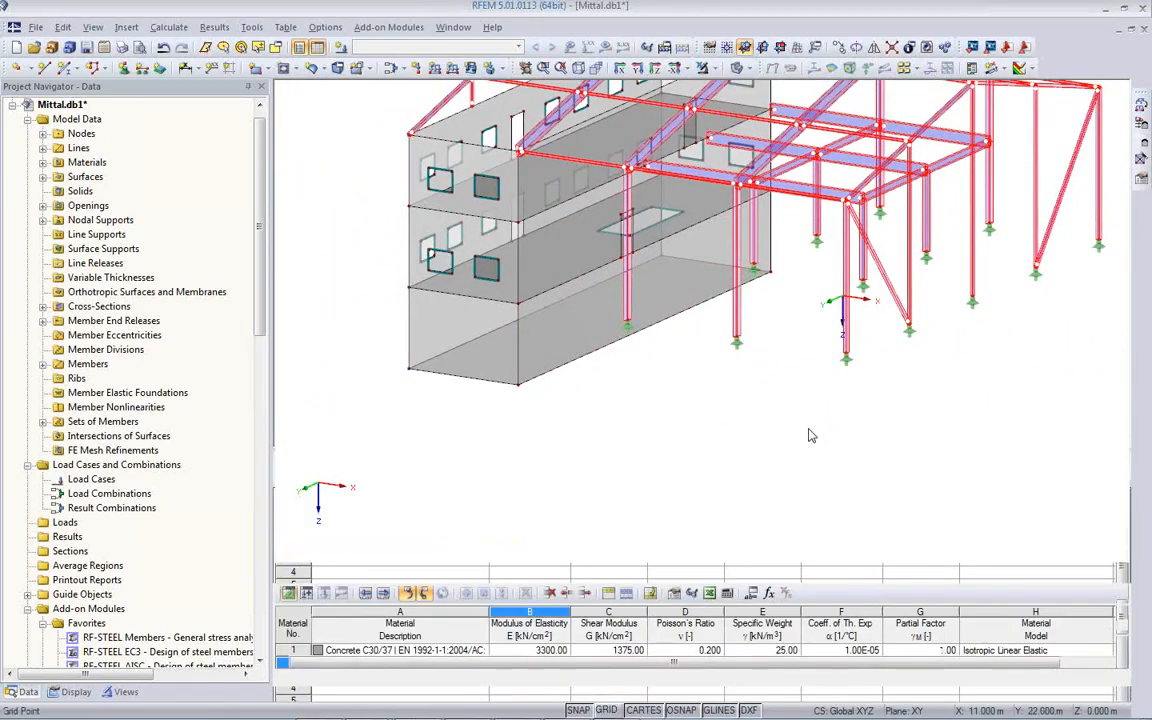
middle_click_drag(841, 404, 478, 497, "ctrl")
left_click(505, 462)
scroll(772, 421, "down", 1)
middle_click_drag(772, 421, 760, 495, "ctrl")
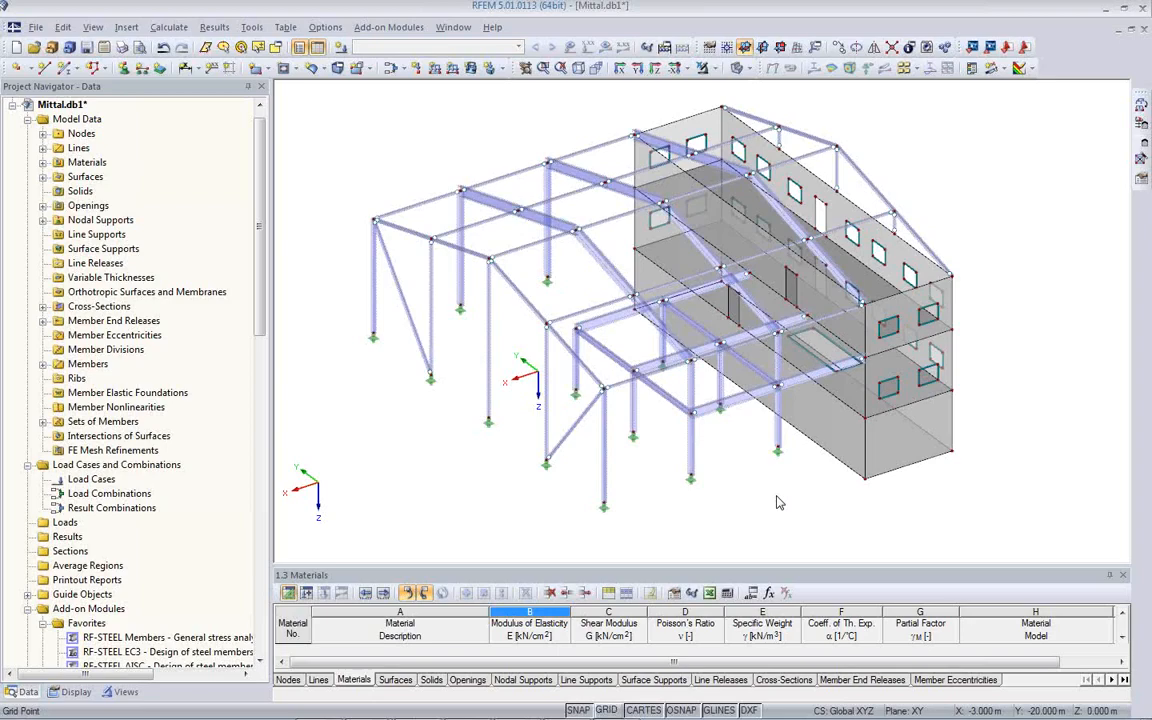
middle_click_drag(668, 493, 648, 282, "ctrl")
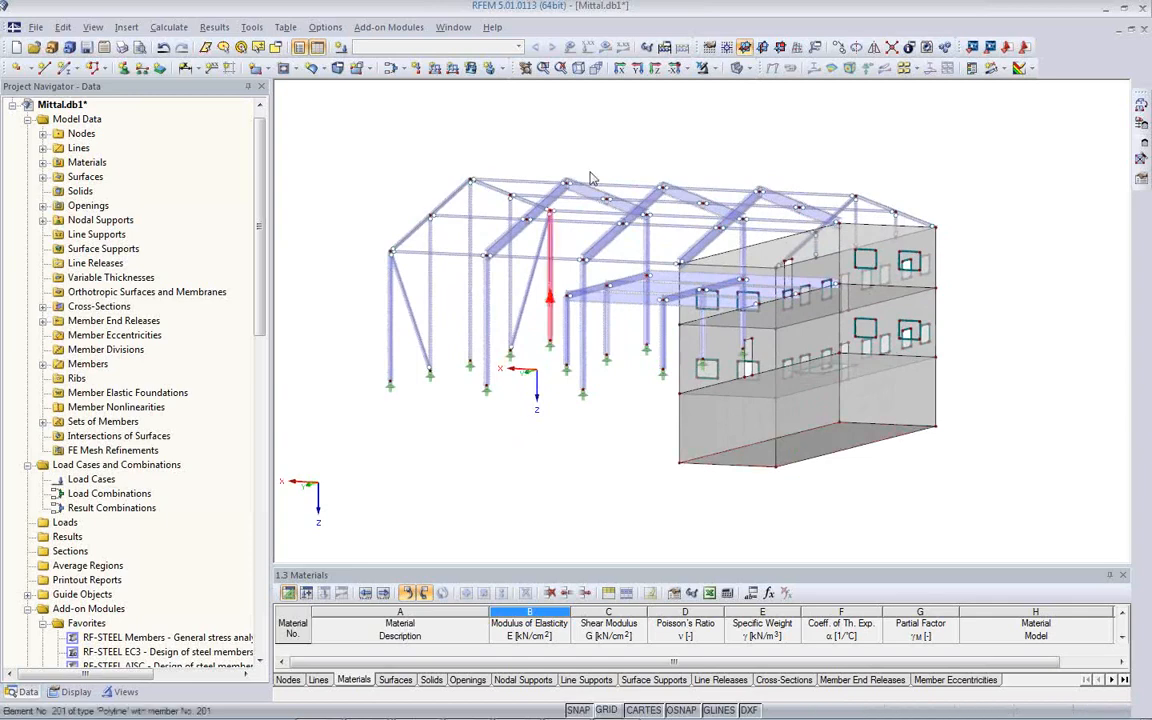
left_click(580, 69)
middle_click_drag(620, 440, 625, 484, "ctrl")
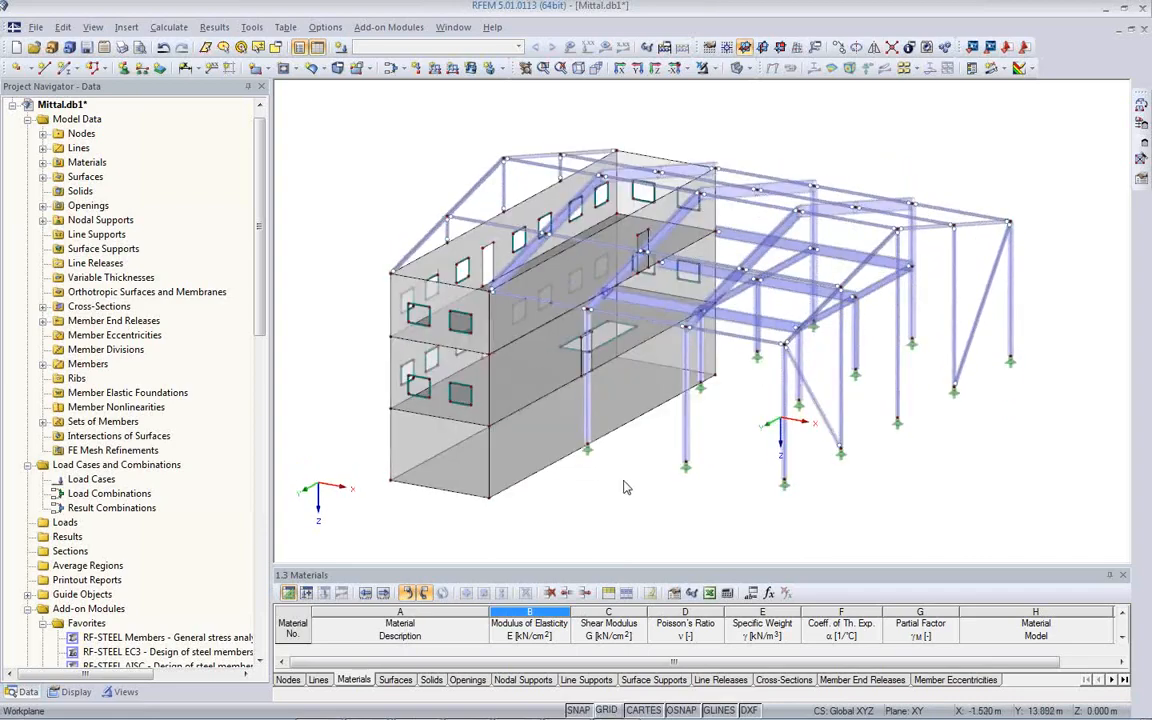
left_click(508, 440)
- Give the concrete building's ground slab a new surface support fixed in ux, uy and uz
middle_click_drag(724, 450, 470, 465, "ctrl")
left_click(472, 465)
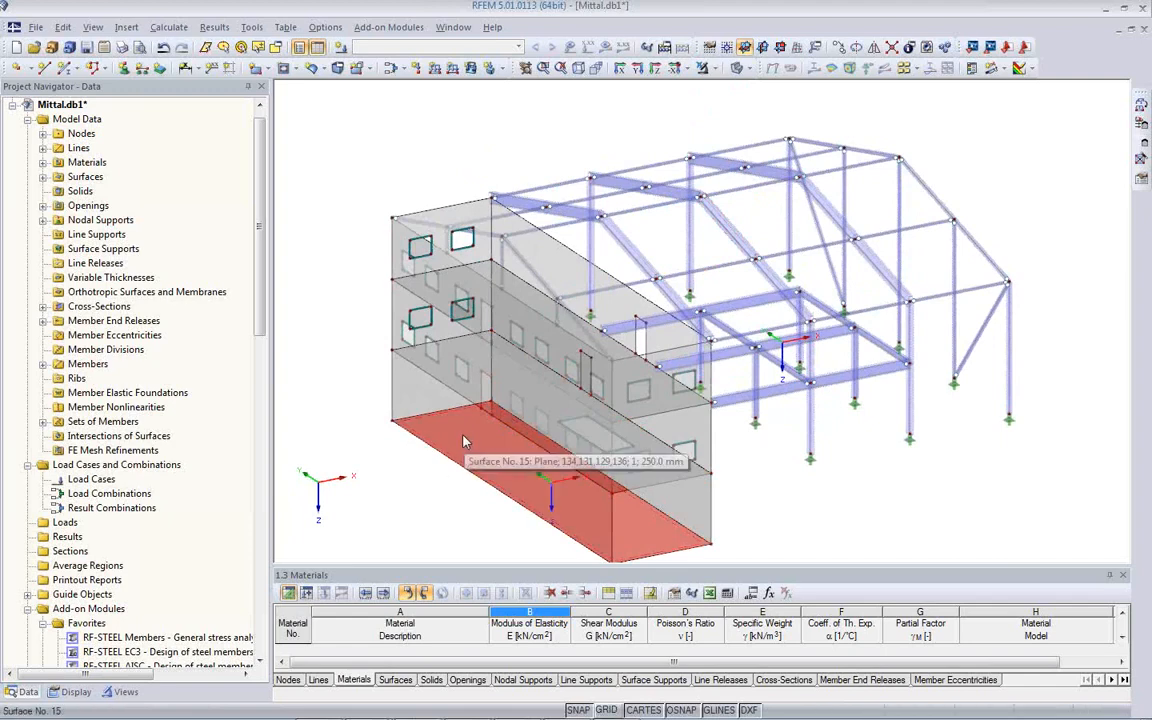
double_click(463, 443)
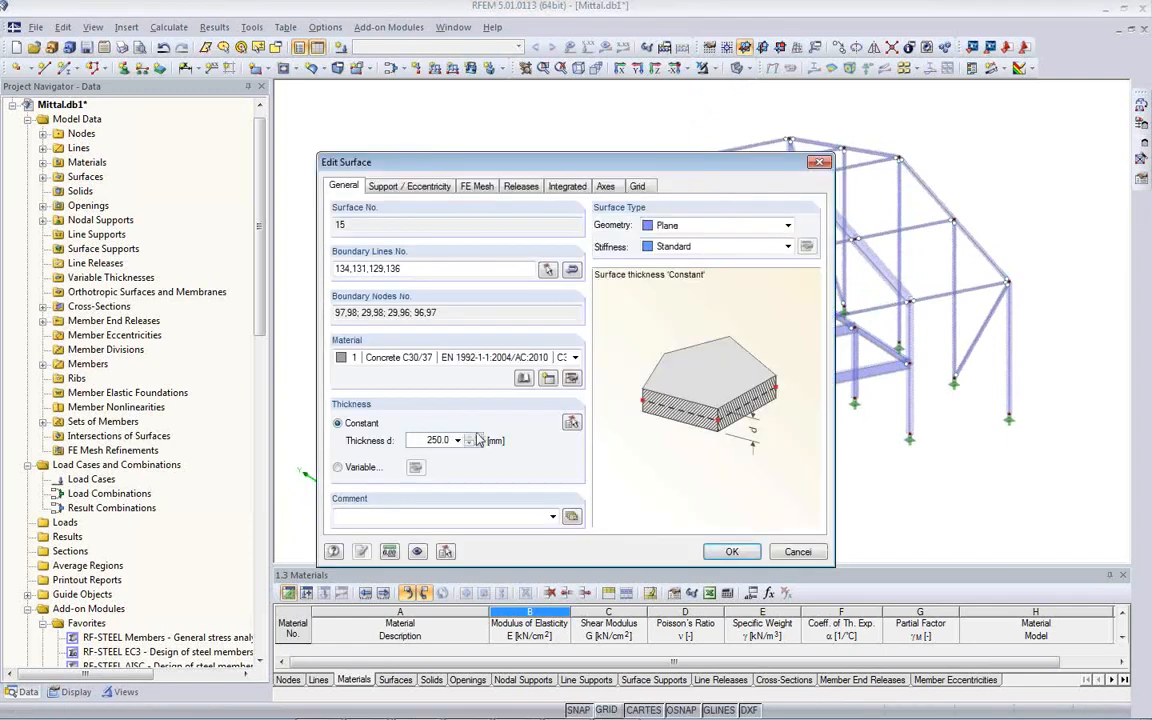
left_click(419, 187)
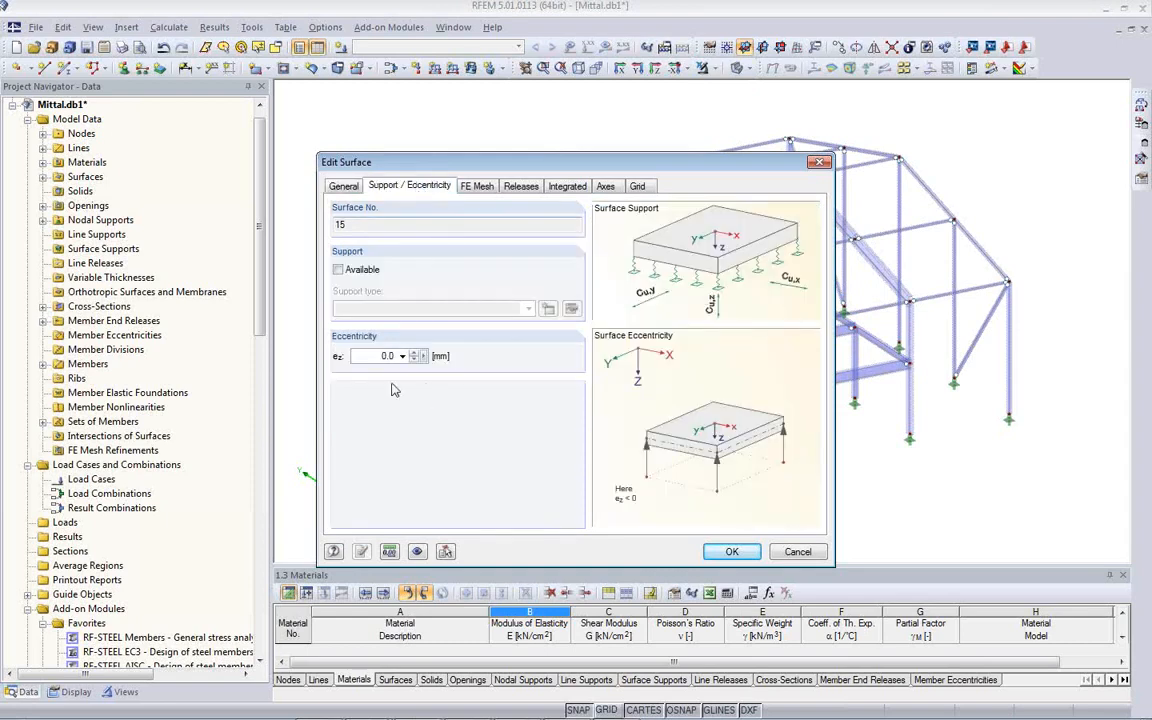
left_click(347, 272)
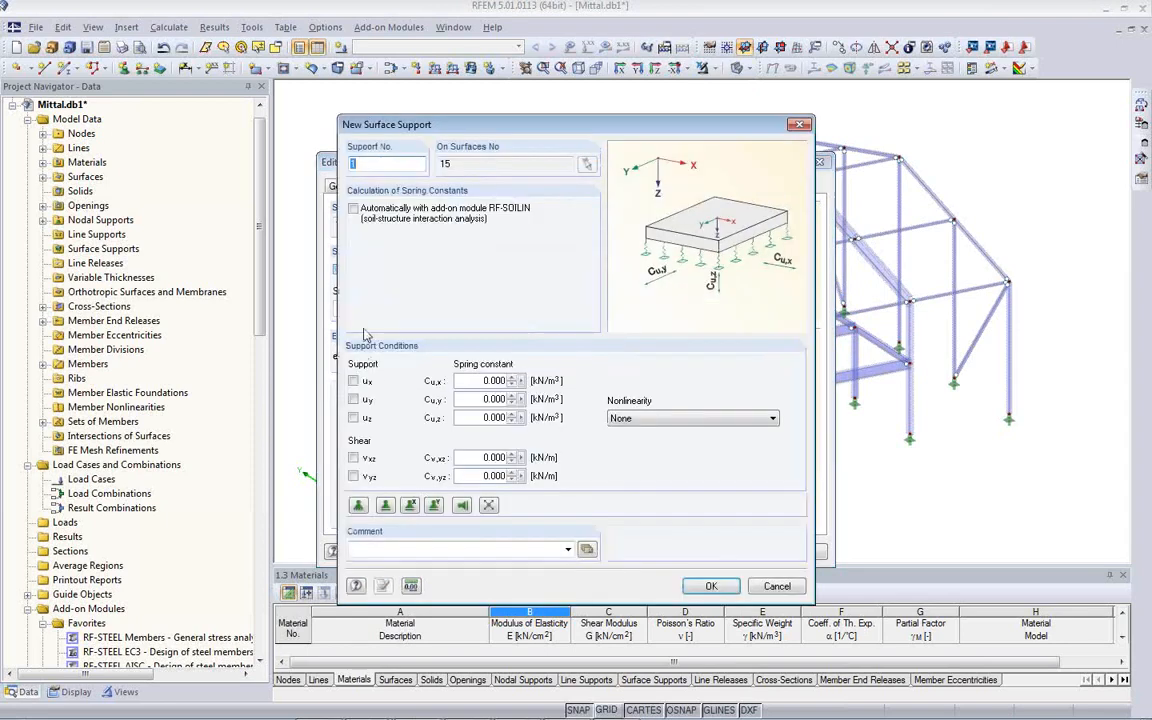
left_click(359, 506)
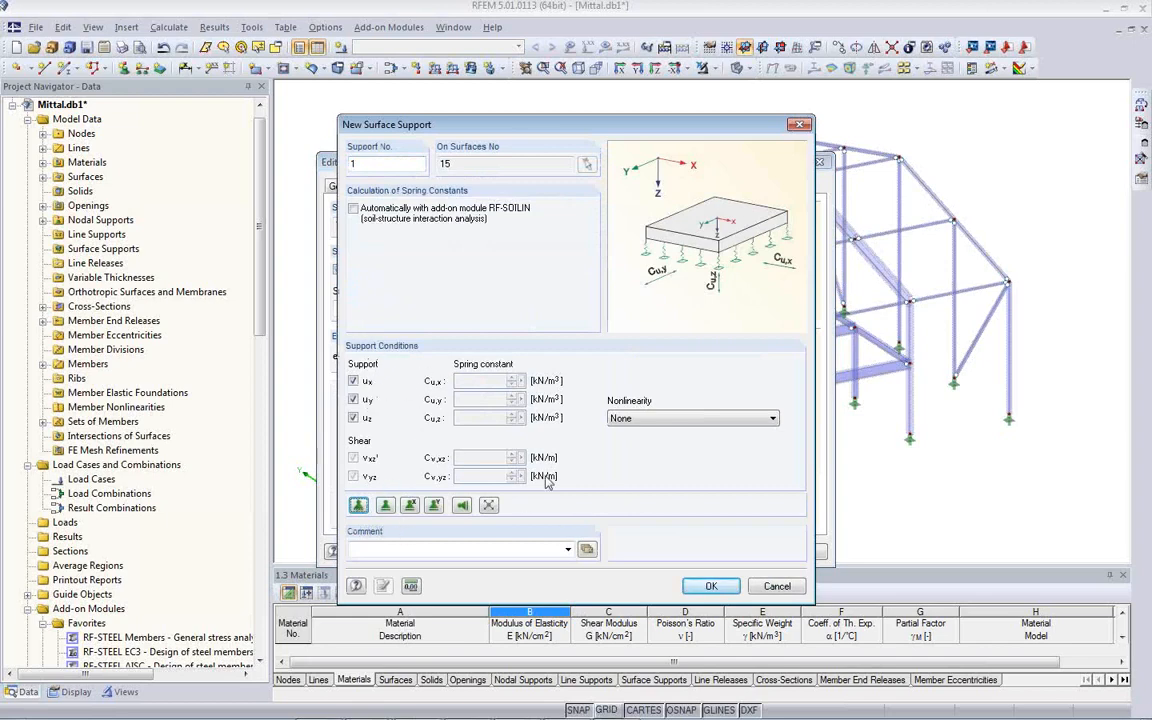
left_click(709, 587)
left_click(731, 552)
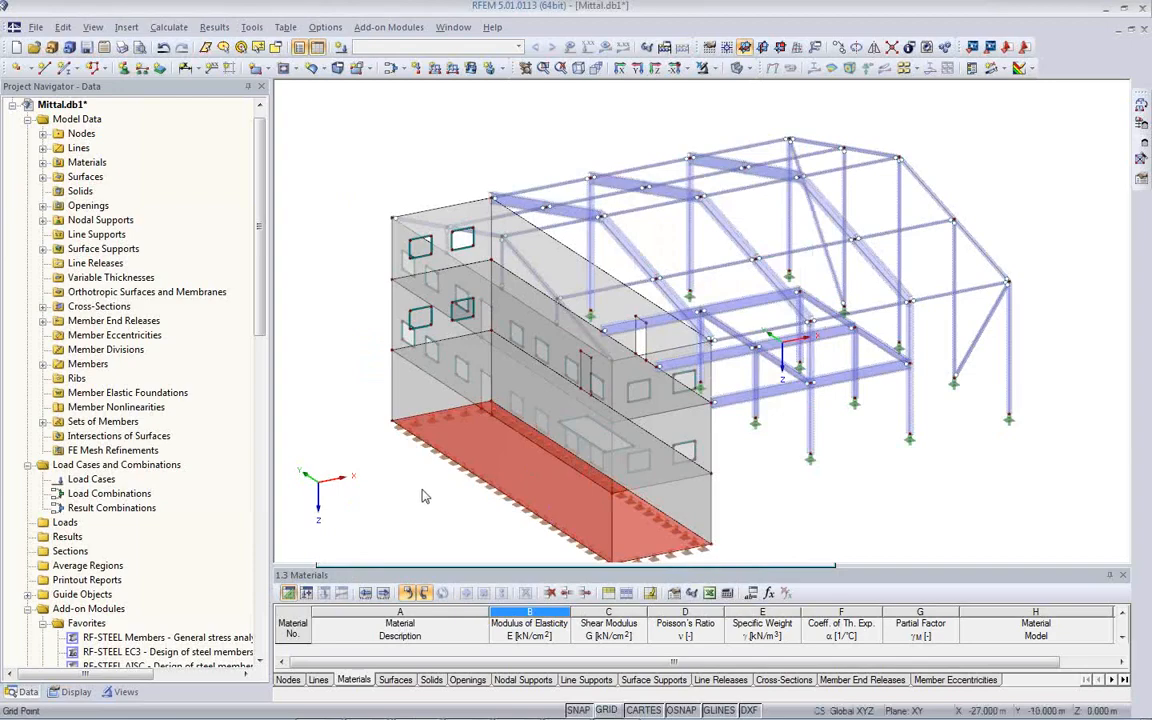
- Close the Materials table and create permanent load case LC1 named Self-weight, with self-weight active at factor 1.000 in Z
scroll(492, 385, "up", 2)
middle_click_drag(609, 463, 668, 492, "ctrl")
middle_click_drag(596, 240, 735, 411, "ctrl")
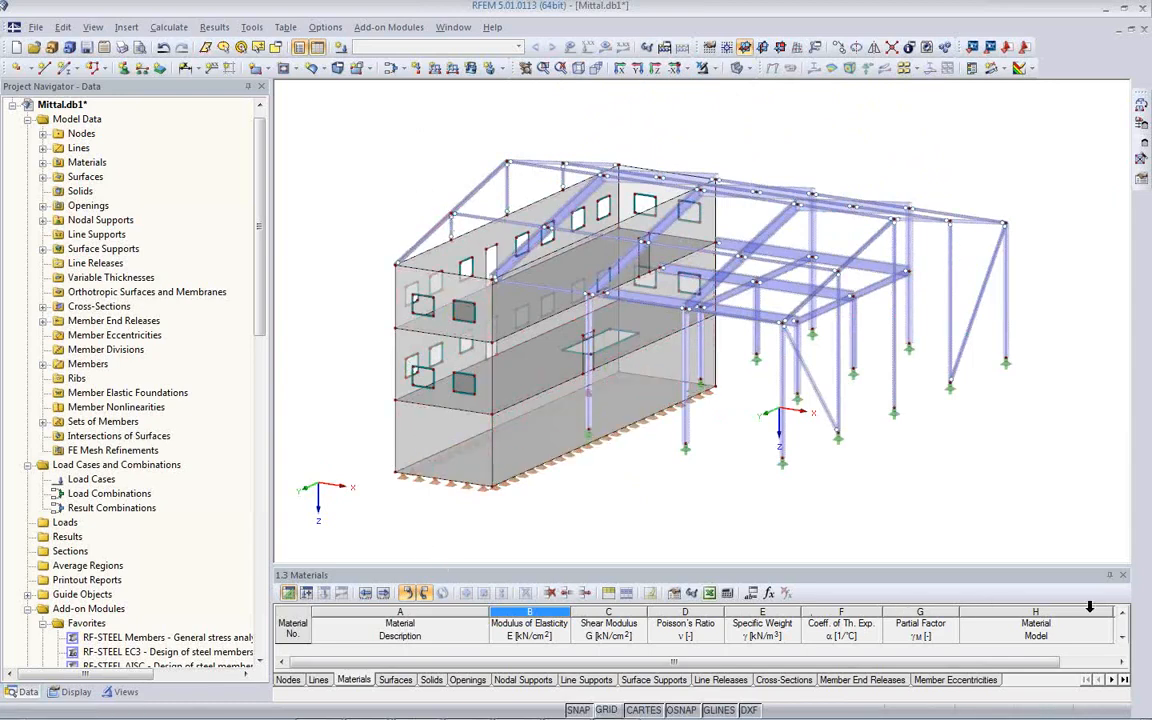
left_click(1122, 576)
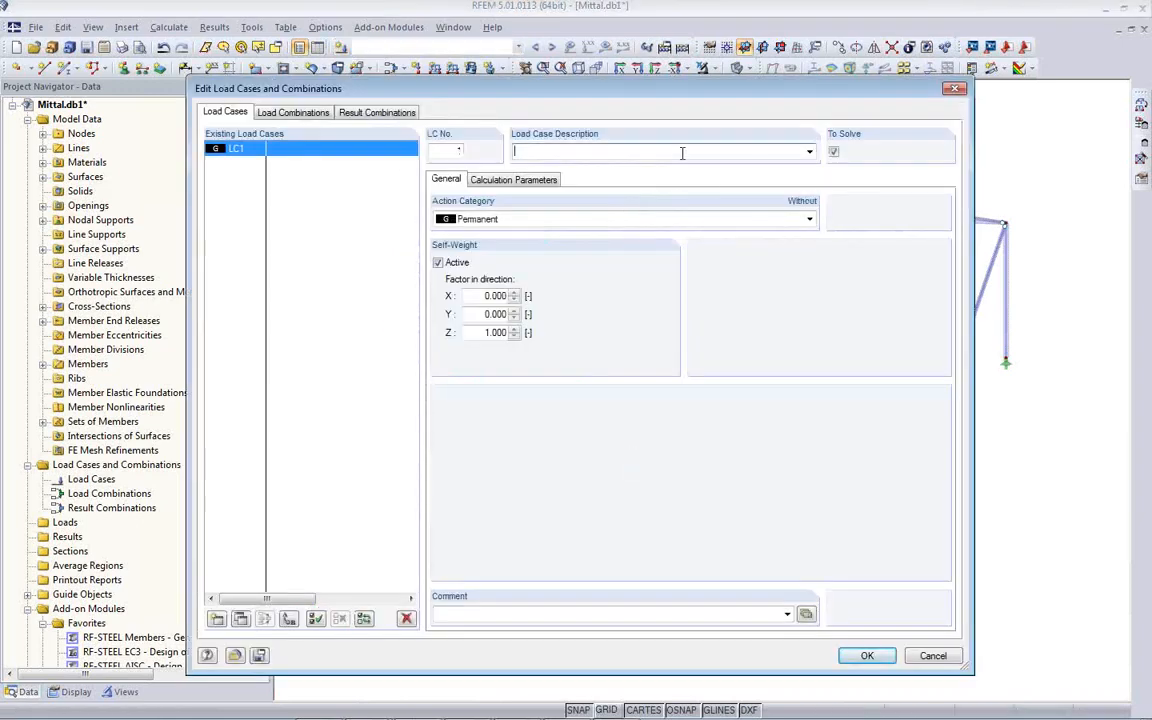
left_click(808, 152)
left_click(780, 162)
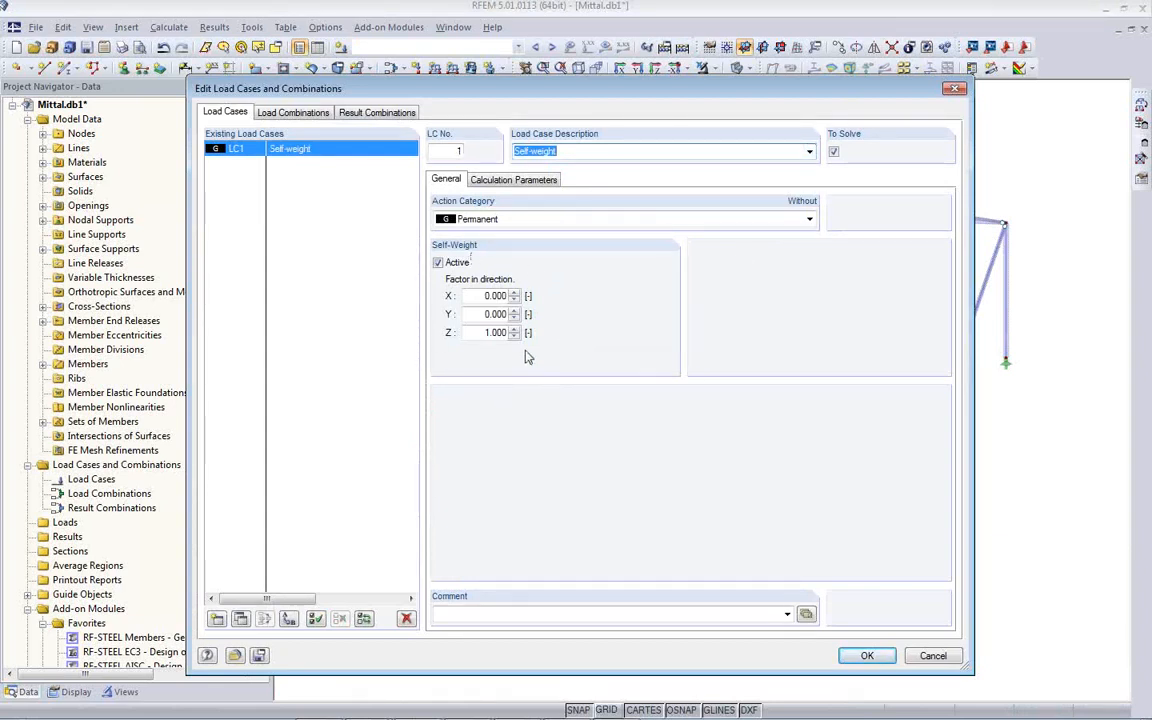
left_click(884, 660)
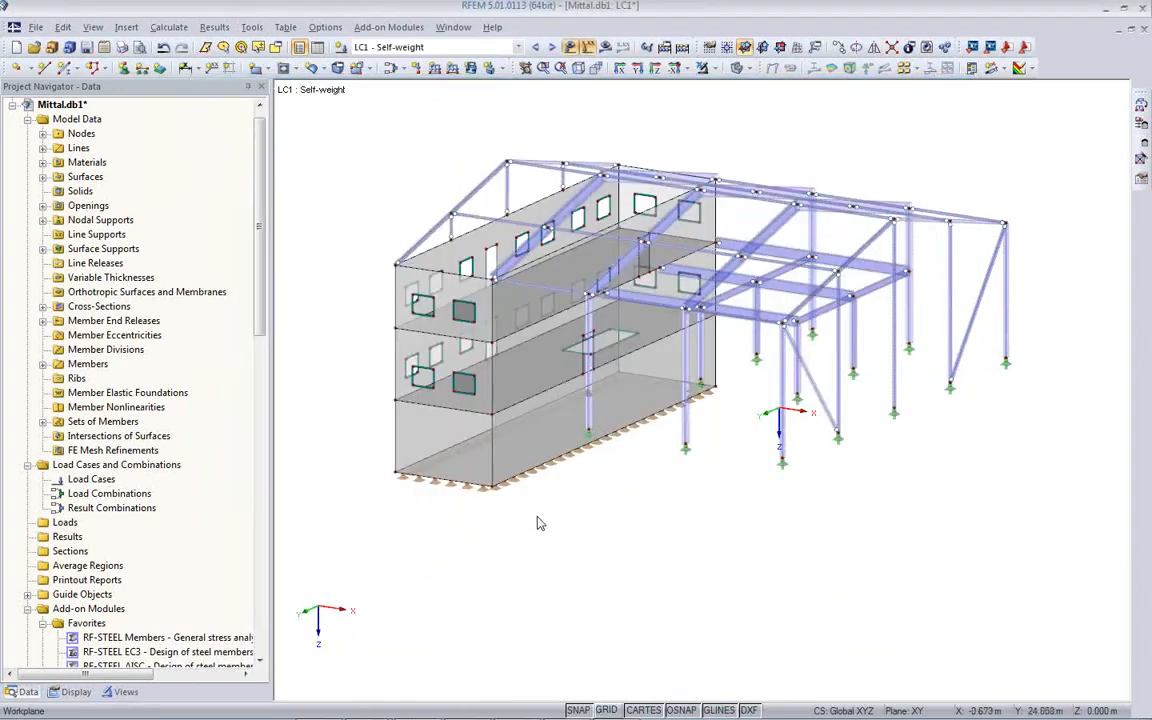
- Calculate load case LC1 Self-weight and display the bending moments My of the members
left_click(605, 47)
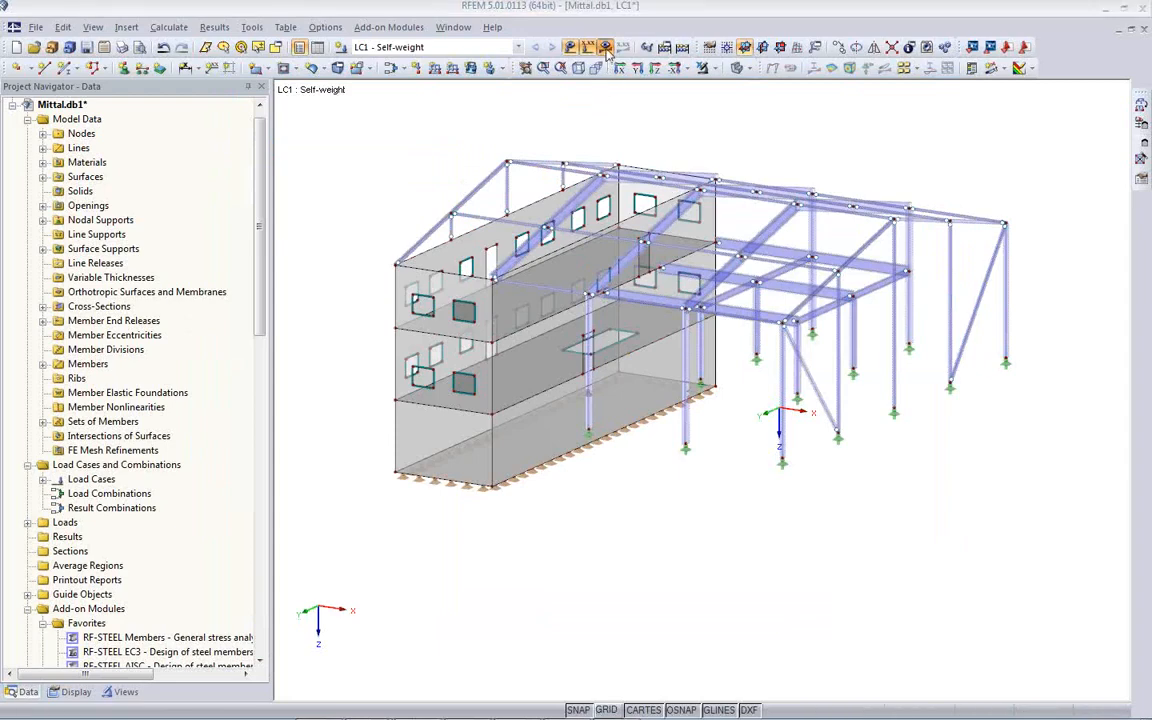
left_click(562, 403)
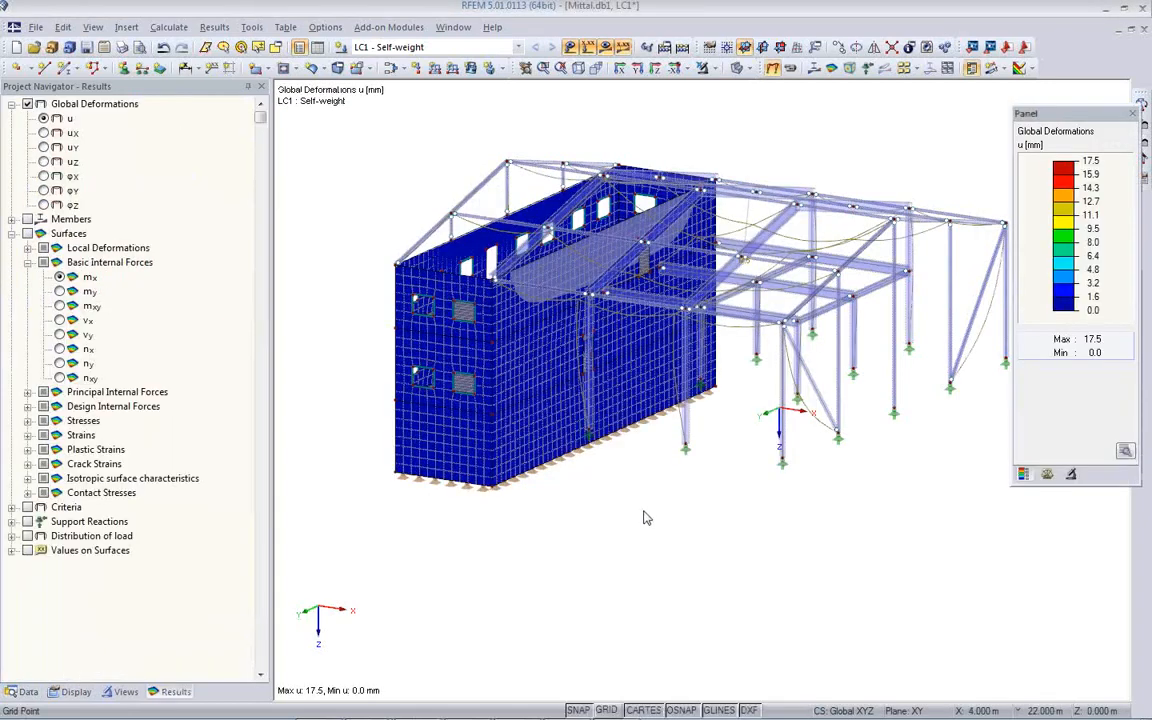
left_click(815, 69)
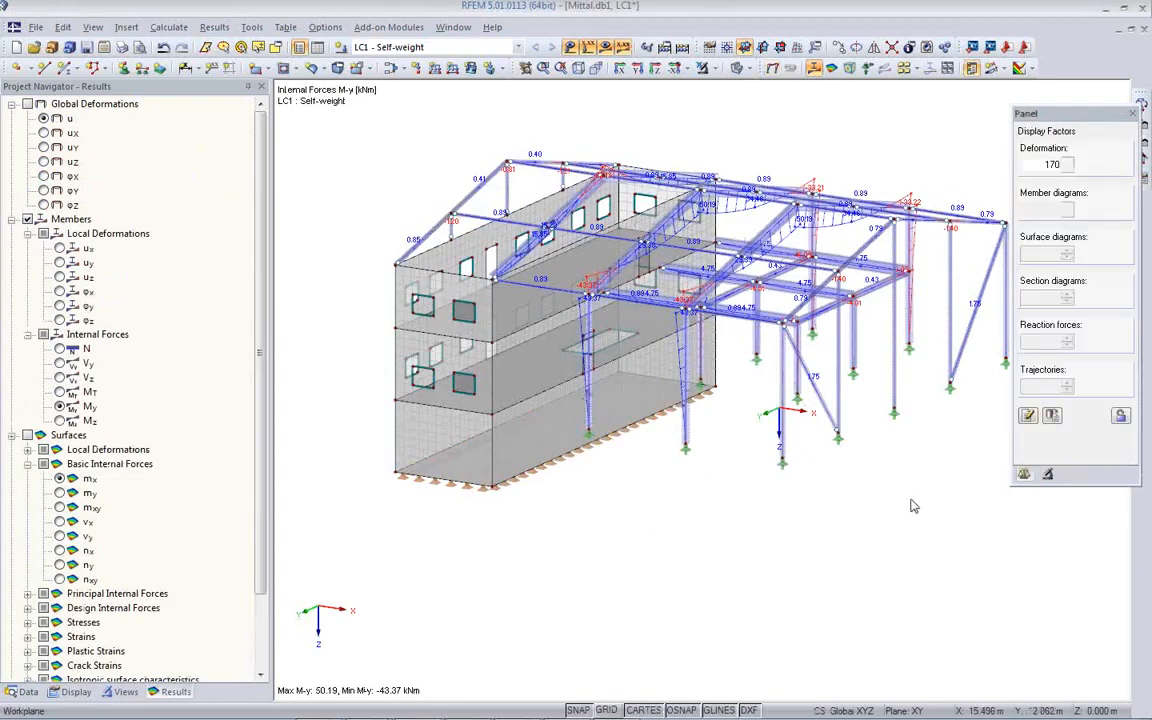
- Examine the members' bending moments My up close, and add the surfaces' basic internal forces mx to the display
middle_click_drag(913, 470, 782, 349, "ctrl")
scroll(782, 349, "up", 3)
scroll(782, 349, "down", 2)
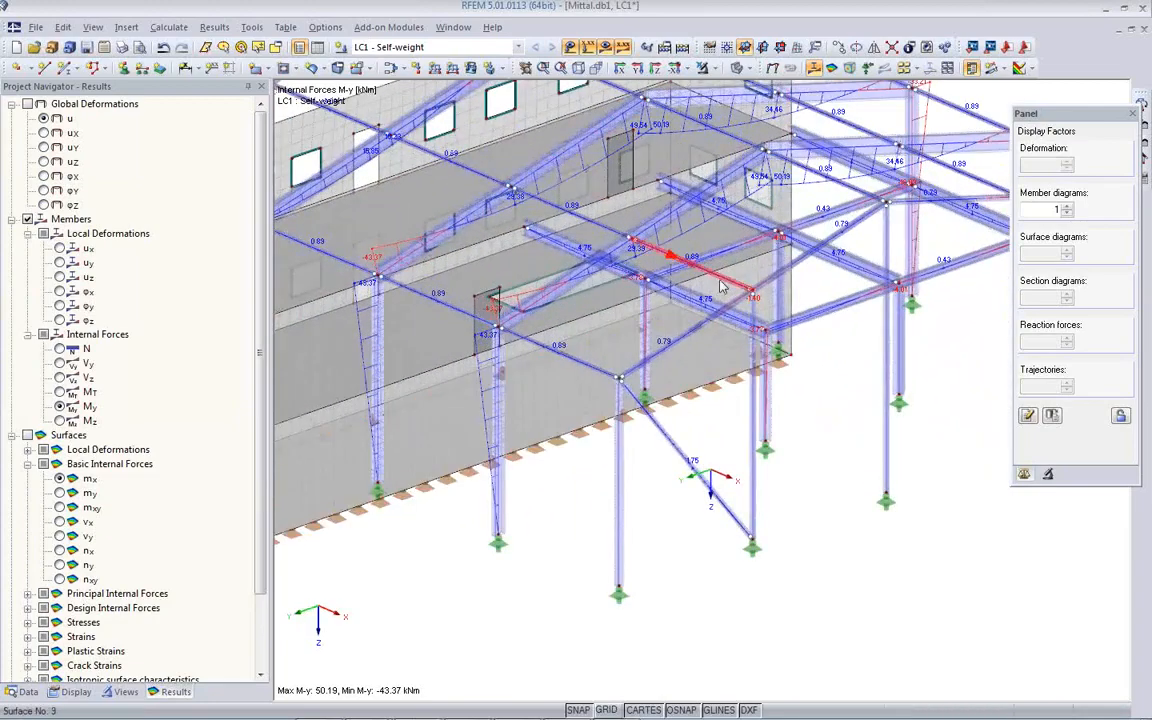
scroll(700, 313, "down", 2)
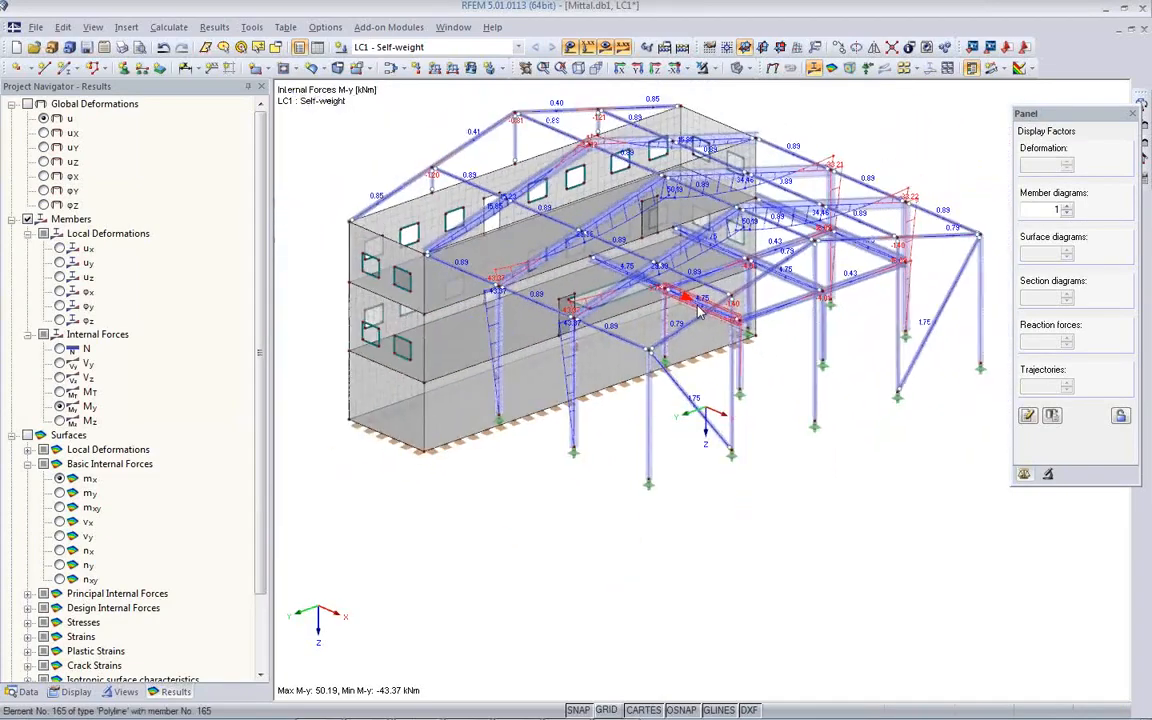
left_click(832, 69)
middle_click_drag(505, 496, 585, 560, "ctrl")
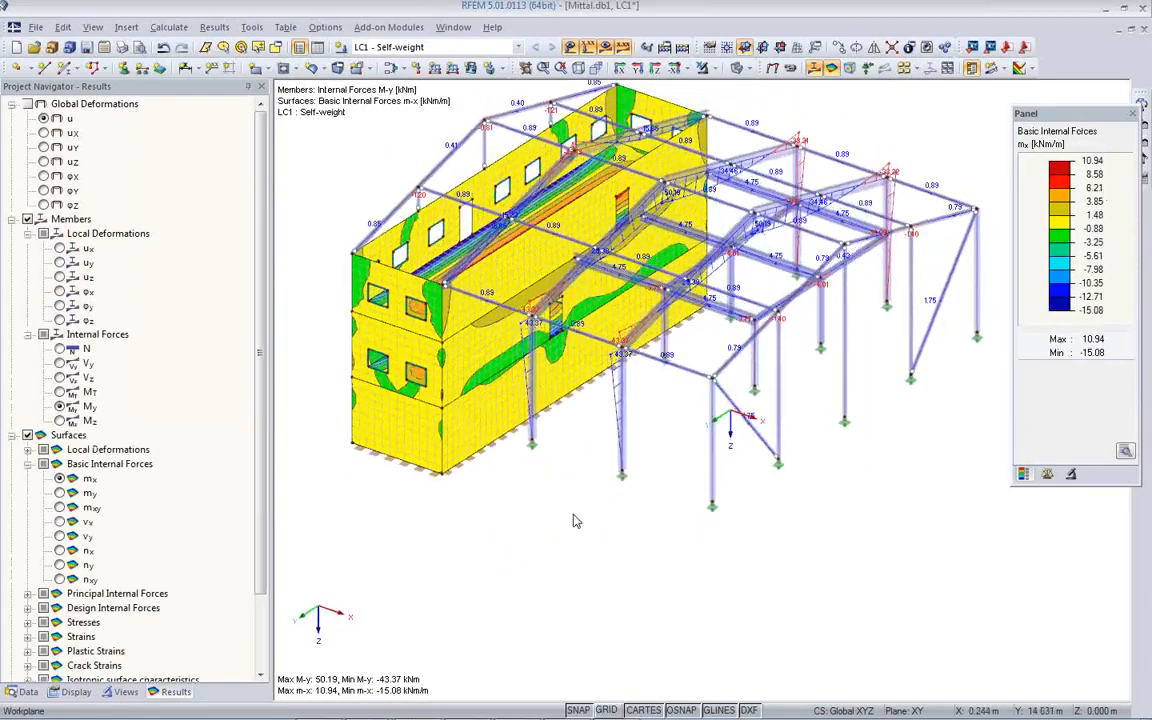
- Display the global deformations u and limit the visibility to the concrete C30/37 surfaces, grouped by material
left_click(772, 70)
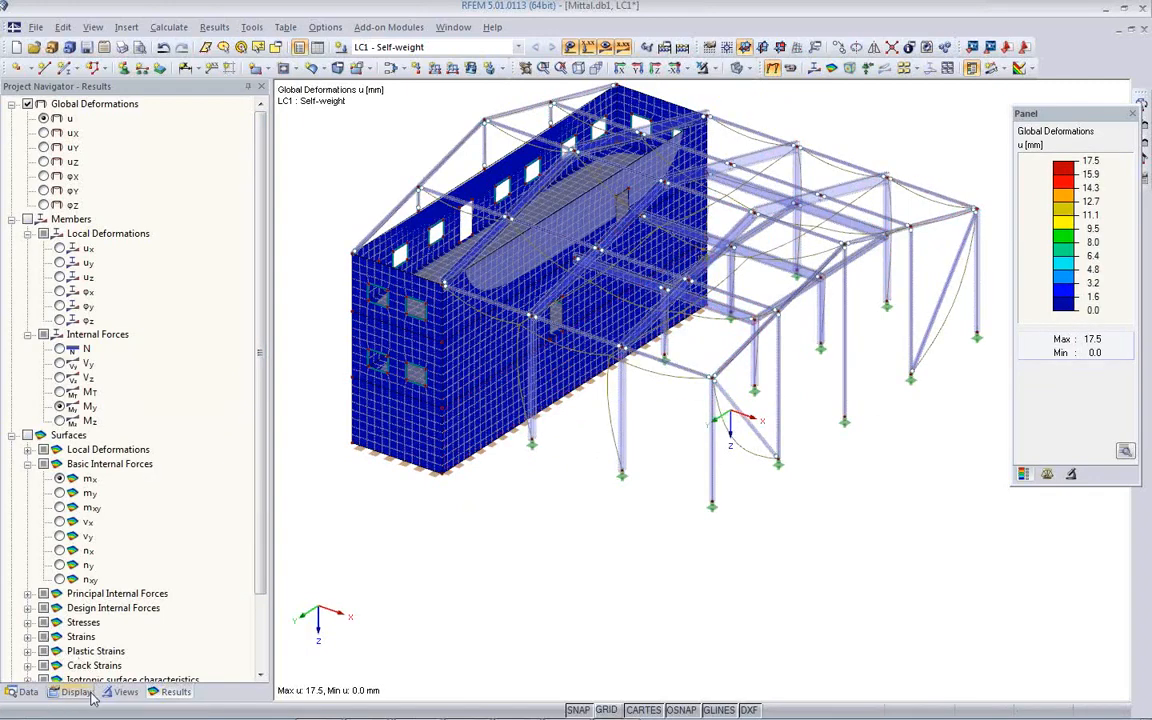
left_click(123, 692)
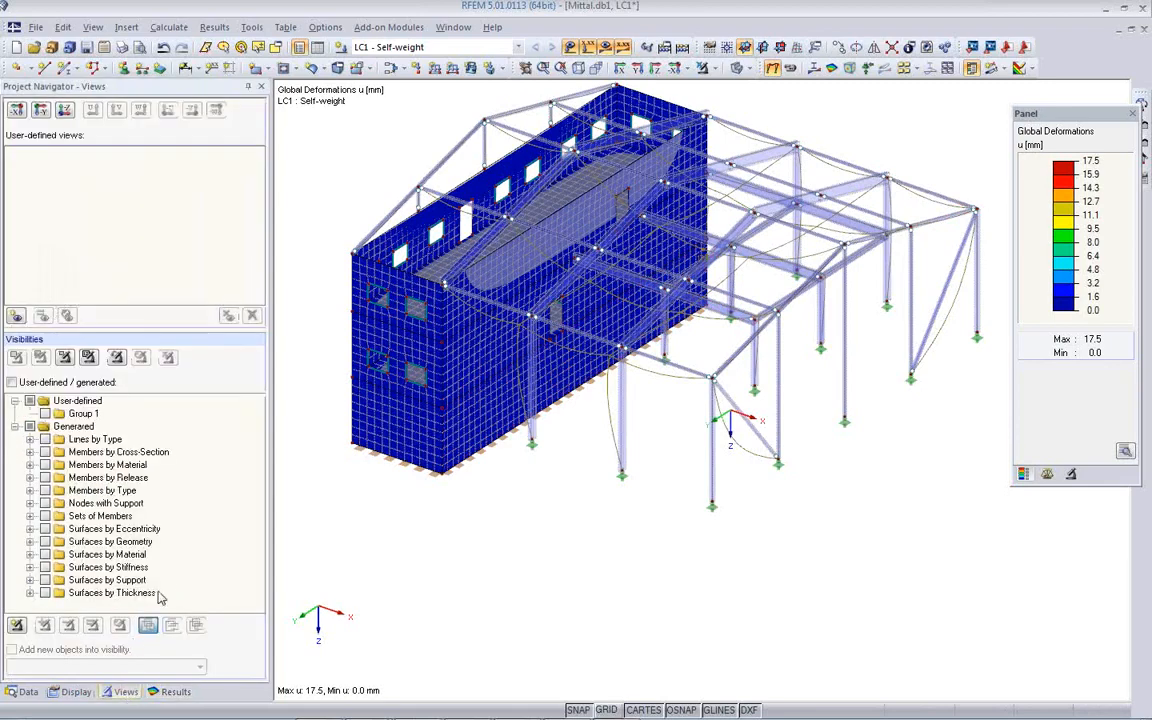
left_click(44, 555)
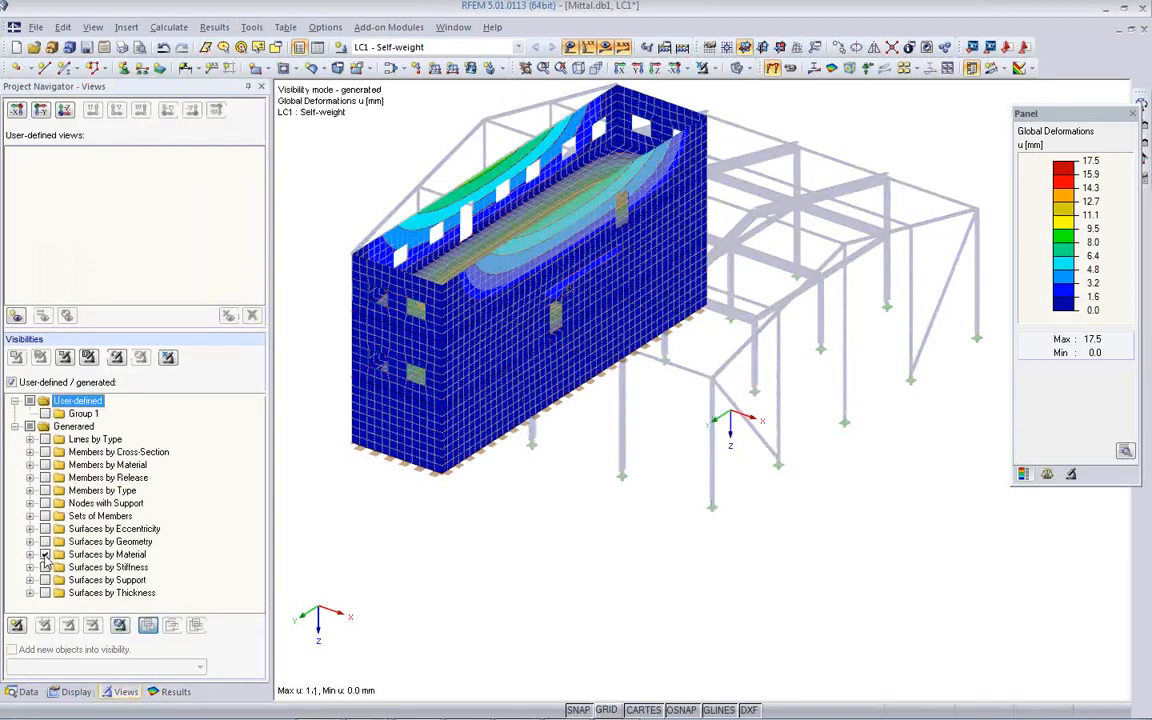
left_click(30, 555)
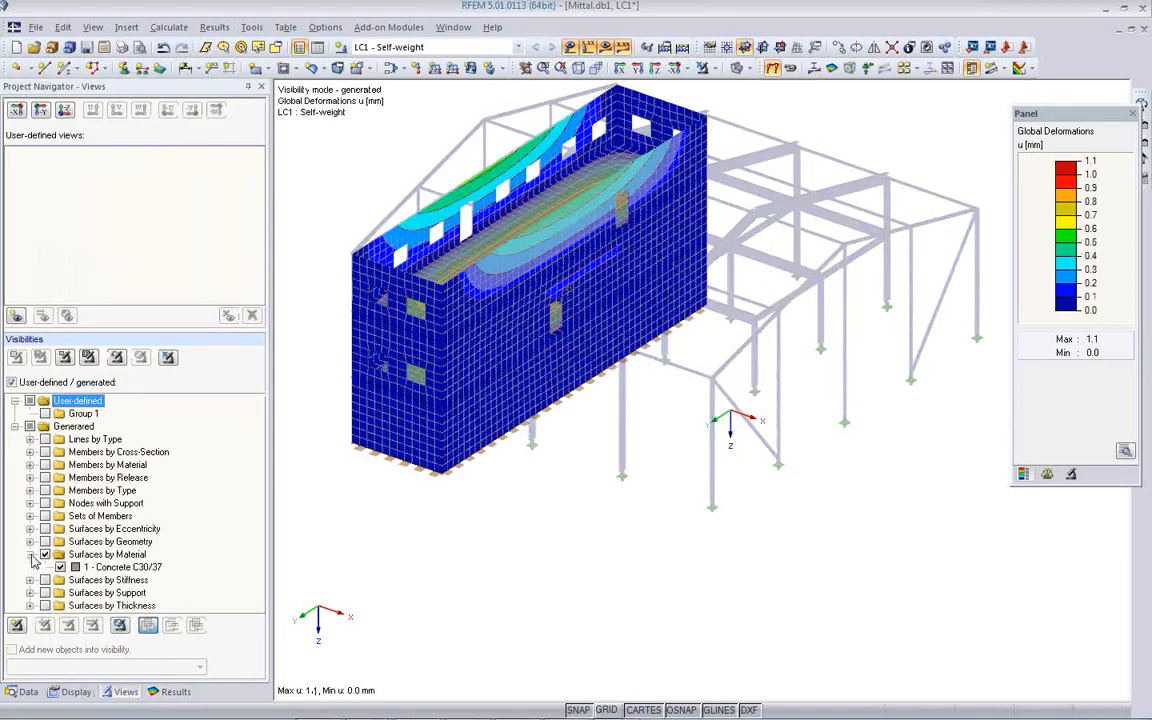
- Switch the generated visibility from the concrete surfaces to the members by material, and examine their deformations from different angles
left_click(59, 567)
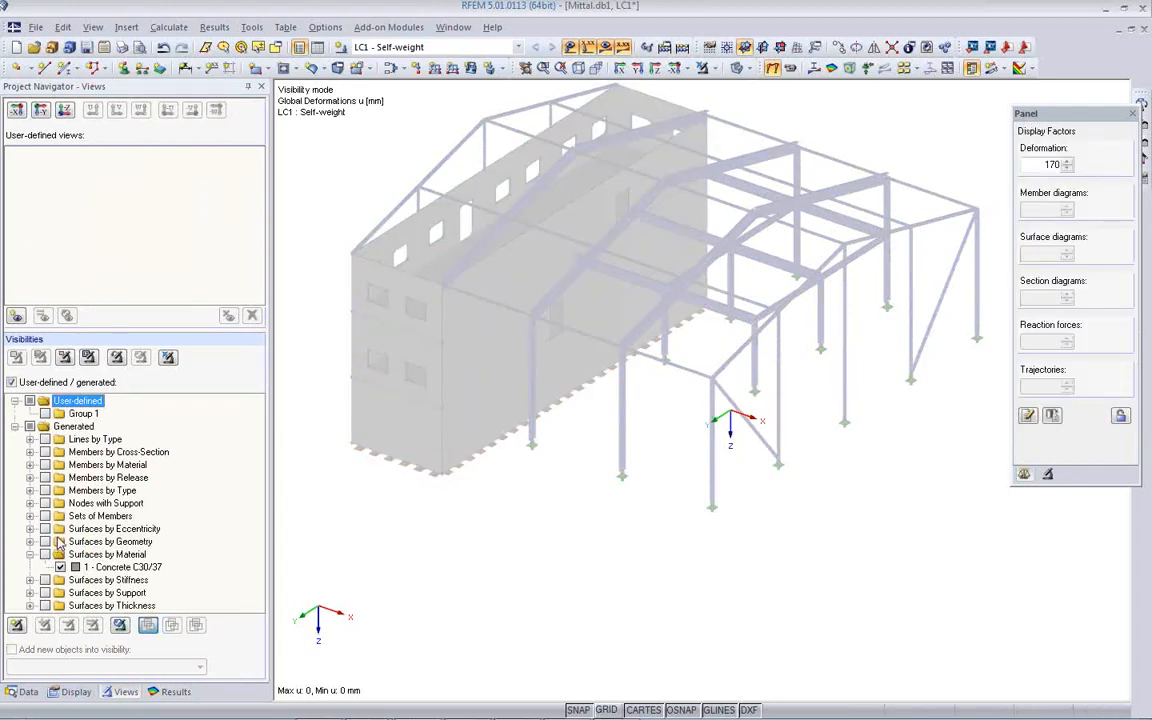
left_click(45, 465)
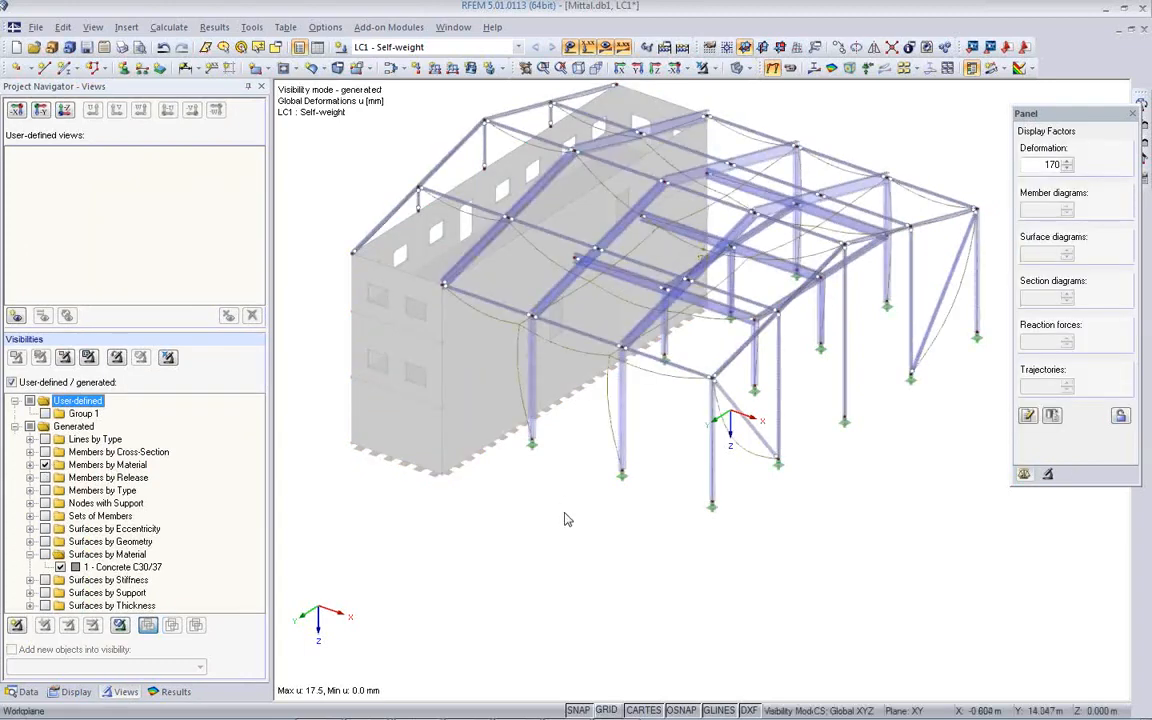
middle_click_drag(903, 425, 735, 283, "ctrl")
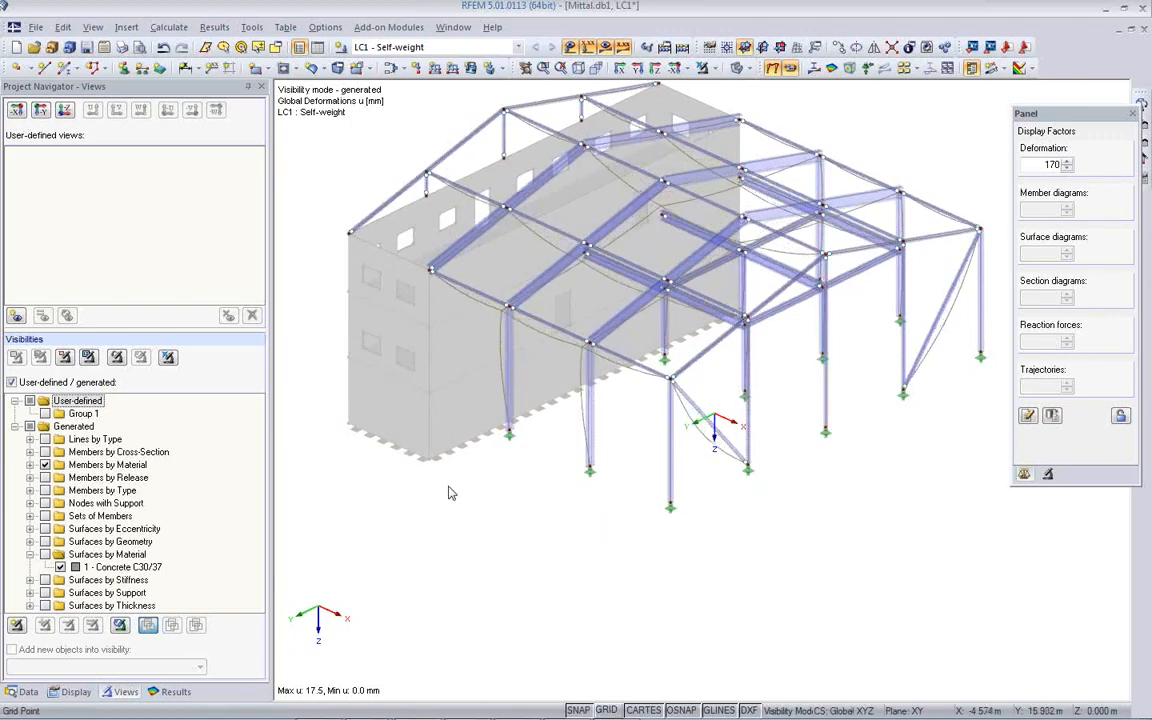
middle_click_drag(448, 497, 521, 459, "ctrl")
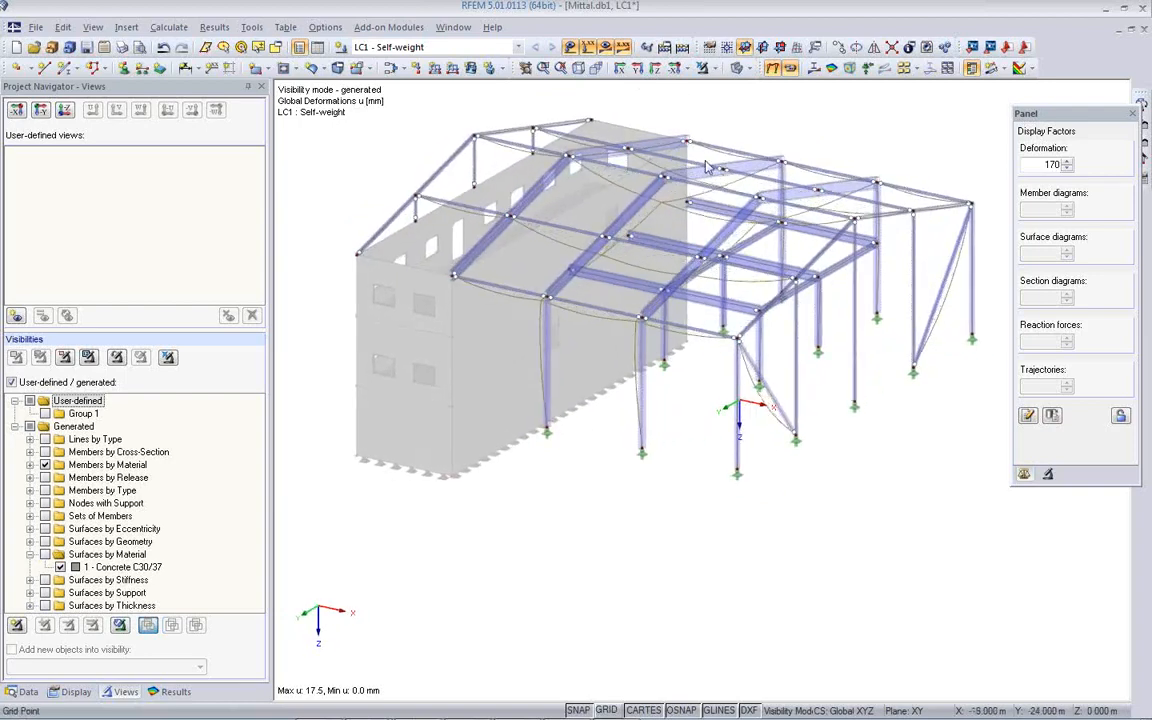
- Show the support reactions of the steel structure and examine them from several sides
left_click(867, 67)
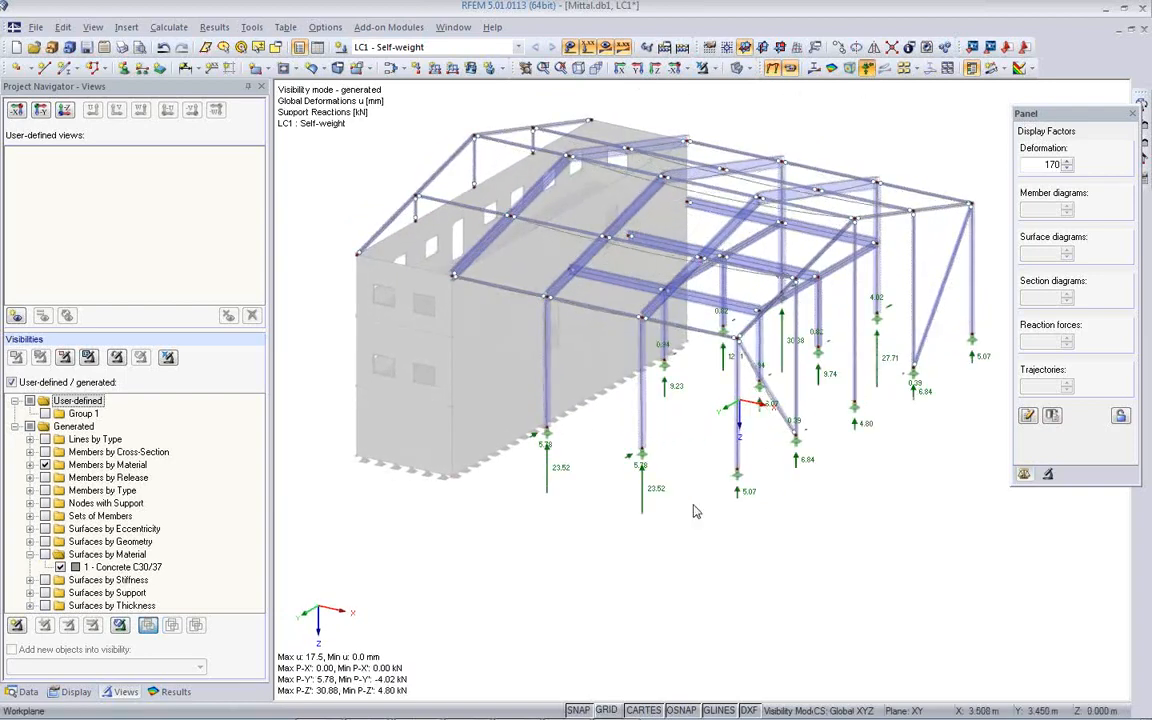
middle_click_drag(882, 501, 687, 501, "ctrl")
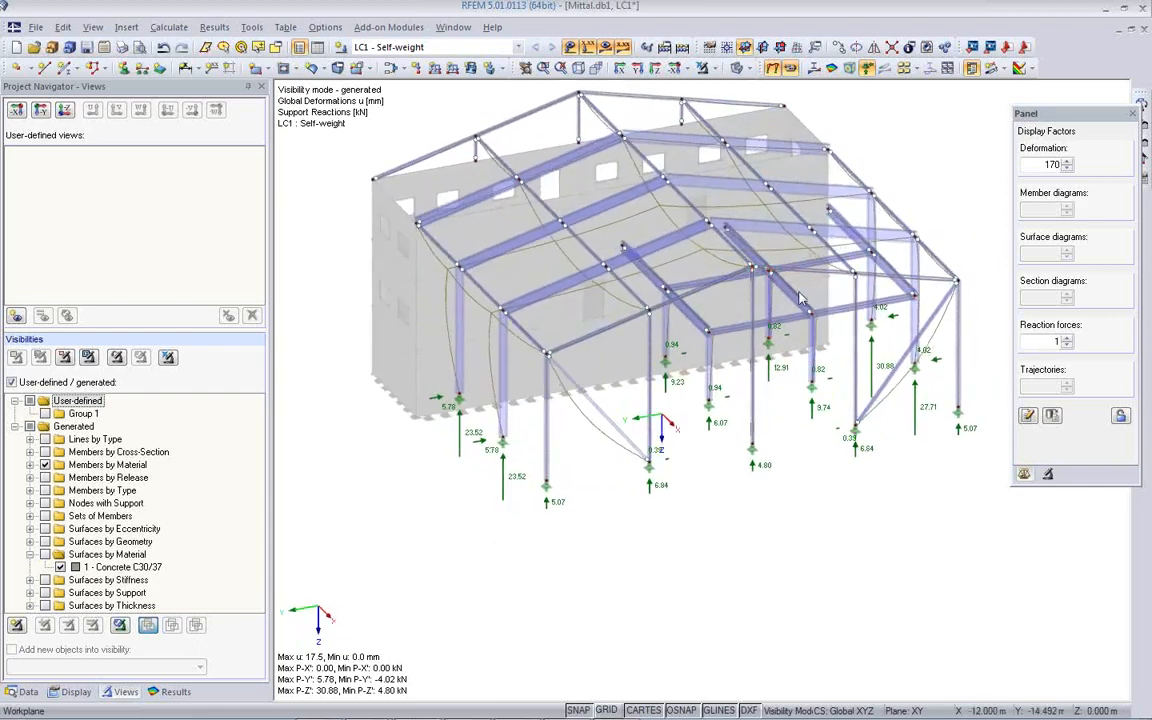
middle_click_drag(698, 401, 770, 405, "ctrl")
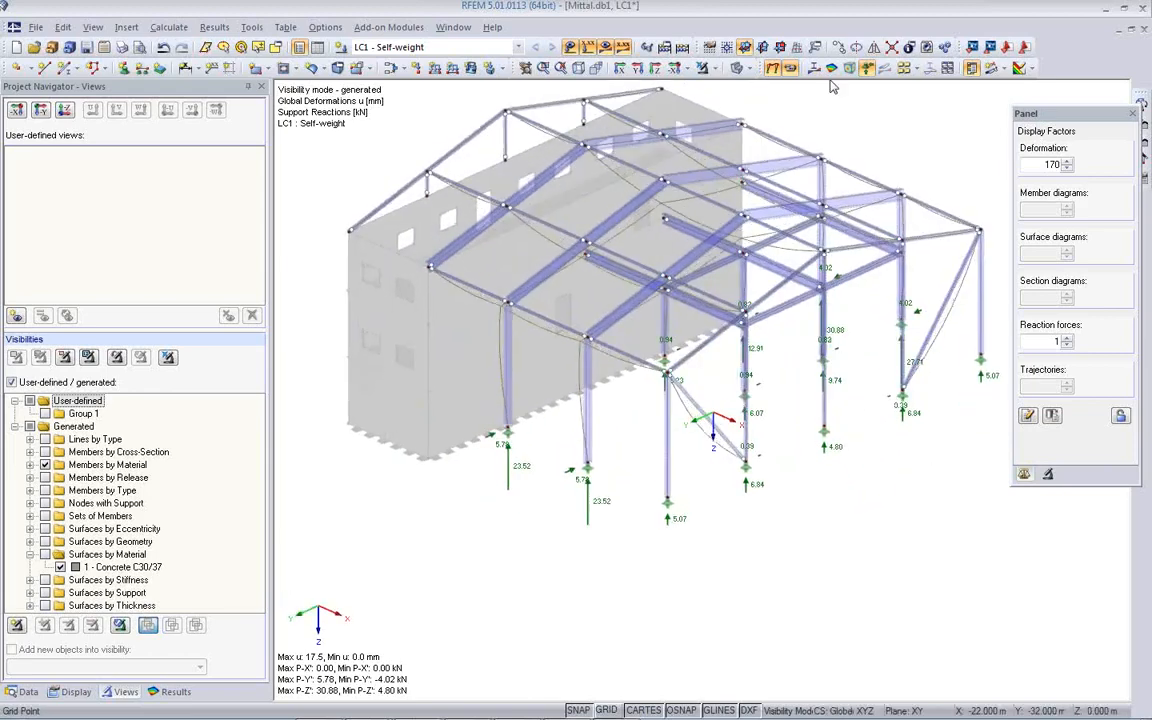
- Turn off the support reaction and deformation displays, and restore the visibility of the whole model
left_click(790, 68)
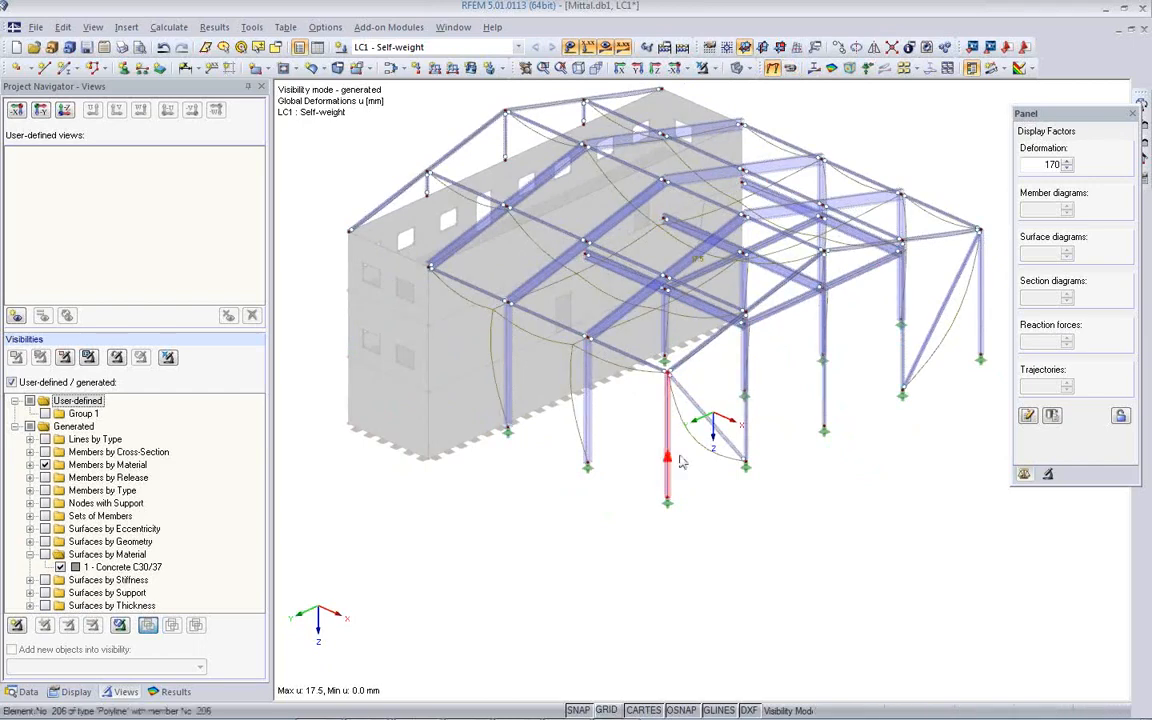
left_click(168, 357)
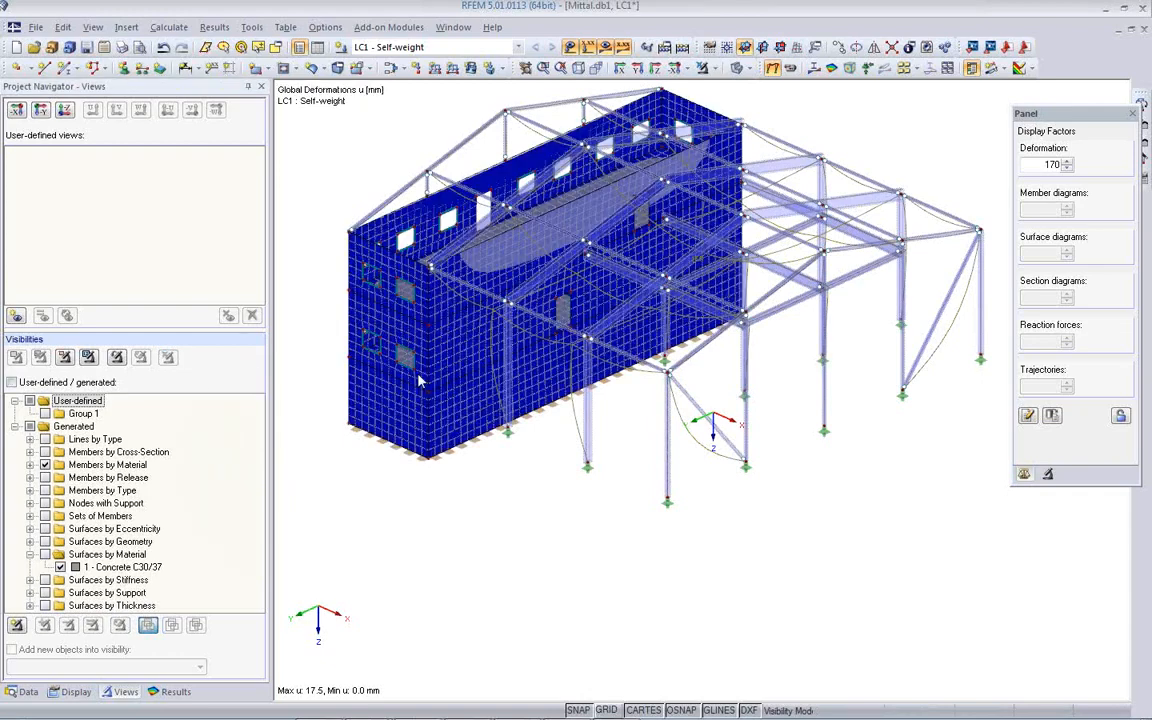
left_click(772, 67)
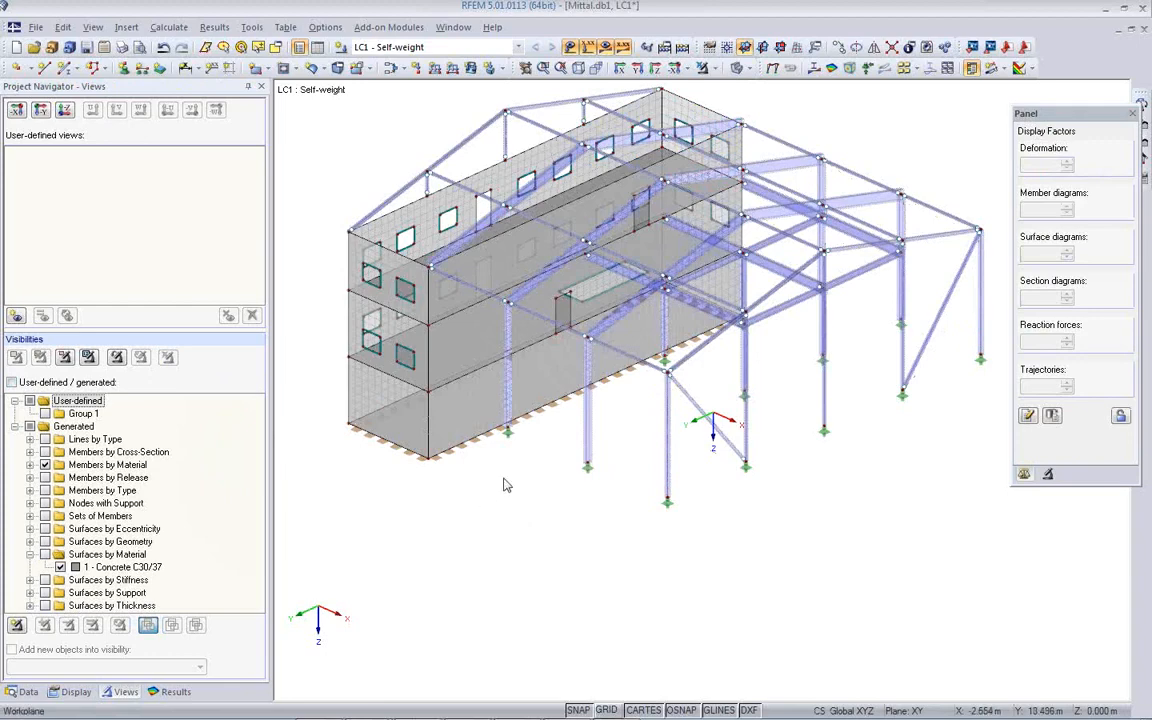
- Isolate the roof structure above the eaves from a side view, without showing hidden objects in the background
middle_click_drag(491, 458, 476, 338, "ctrl")
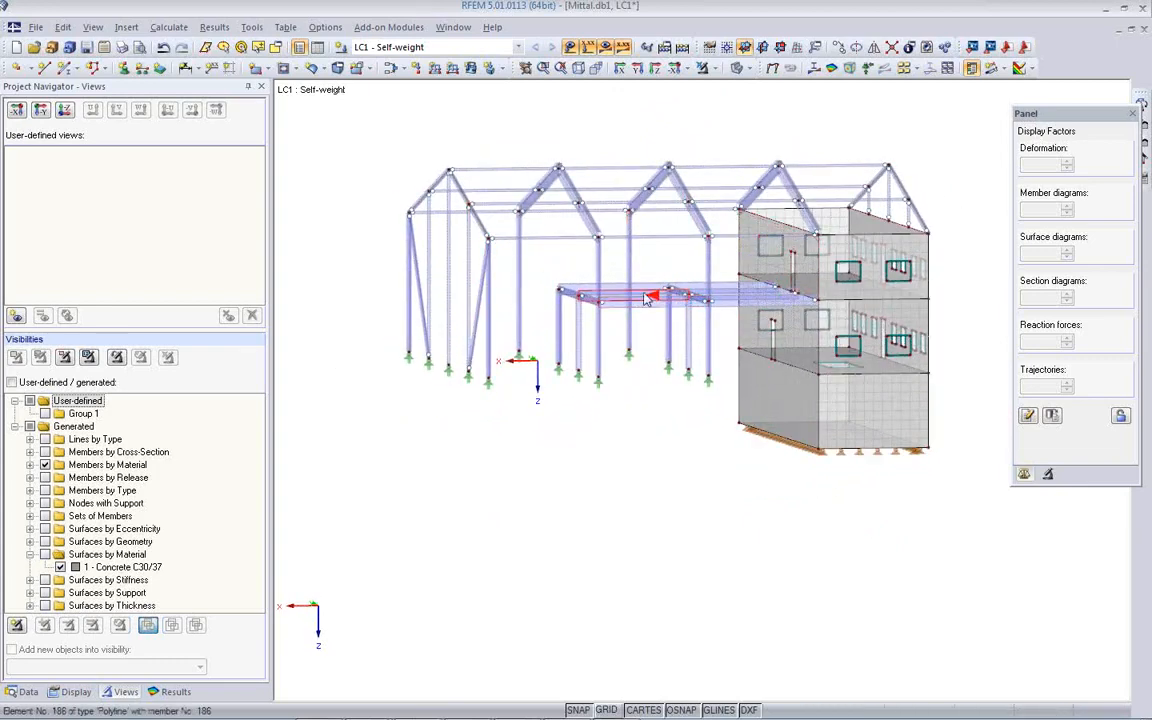
middle_click_drag(651, 288, 569, 369, "ctrl")
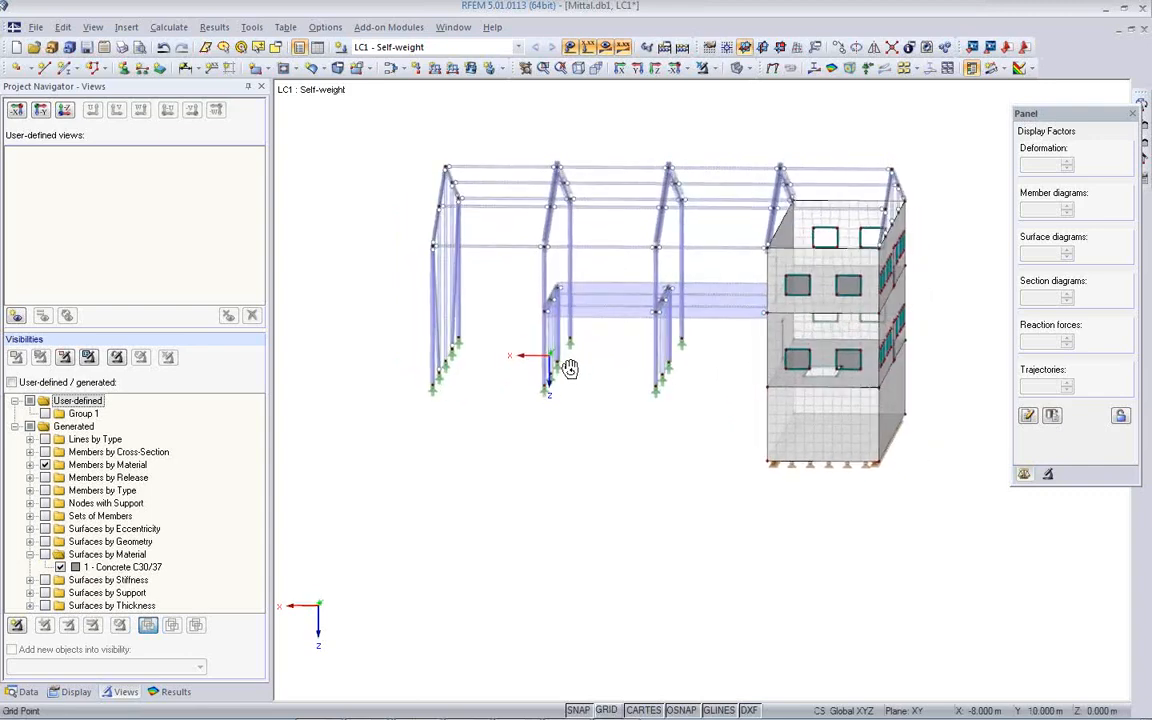
middle_click_drag(651, 401, 665, 398, "ctrl")
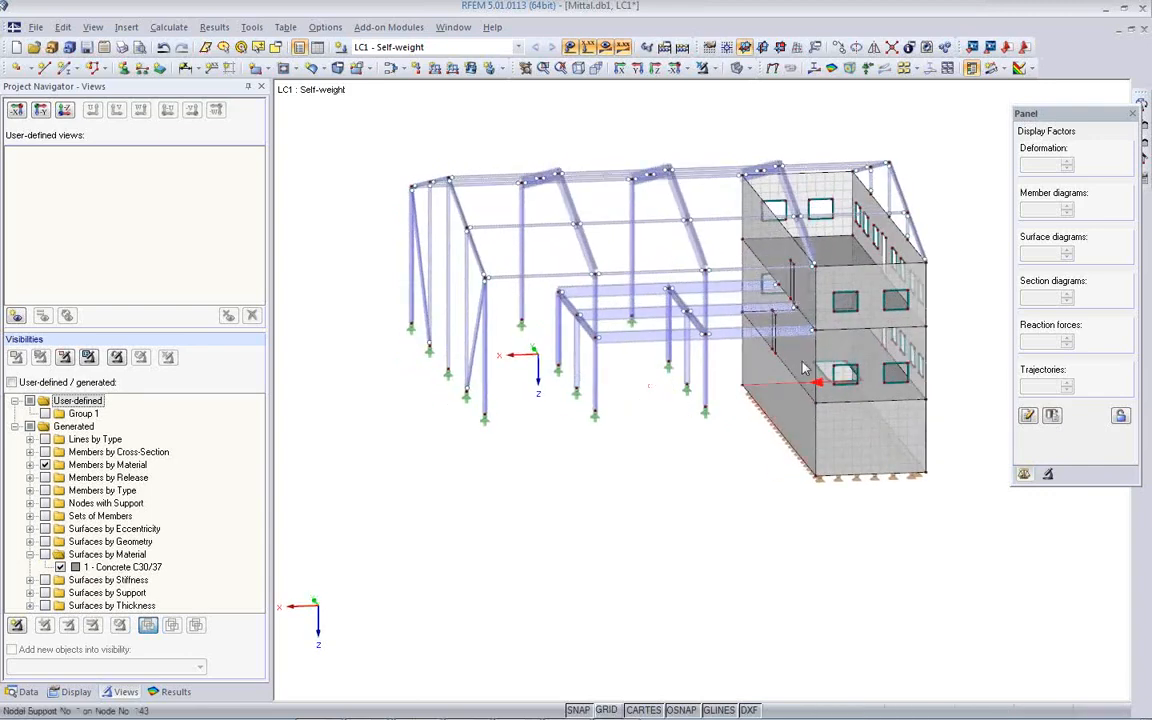
middle_click_drag(701, 437, 540, 316, "ctrl")
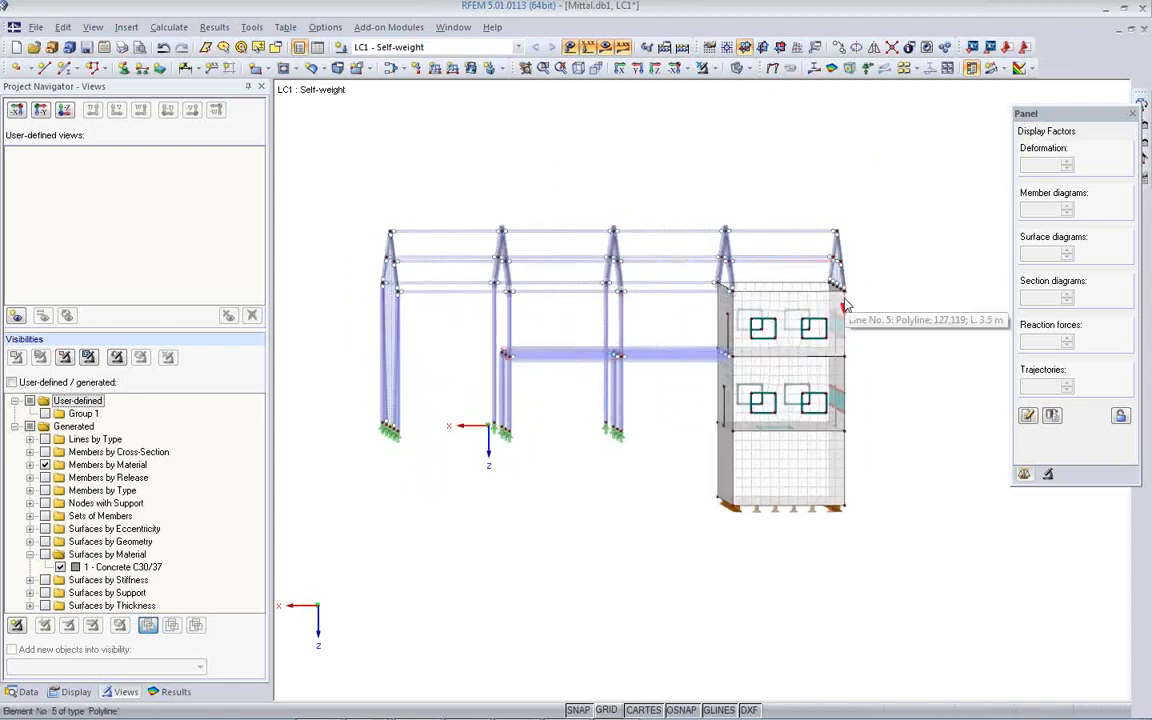
middle_click_drag(579, 402, 597, 342, "ctrl")
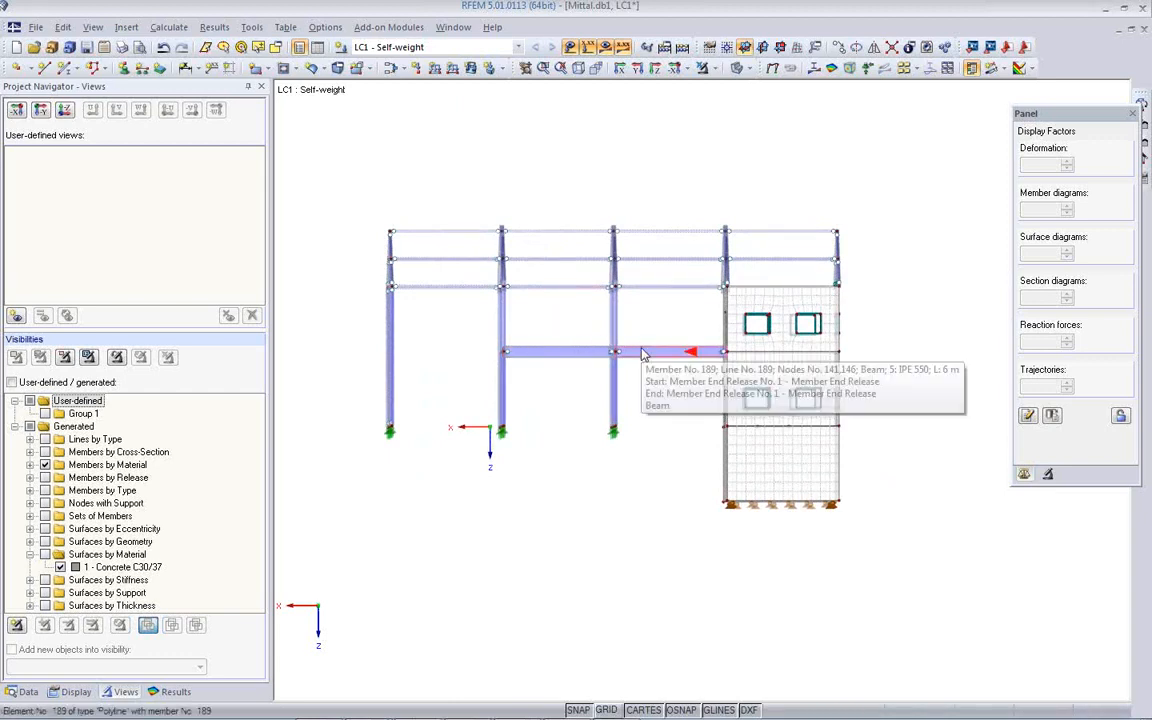
left_click_drag(352, 202, 875, 308)
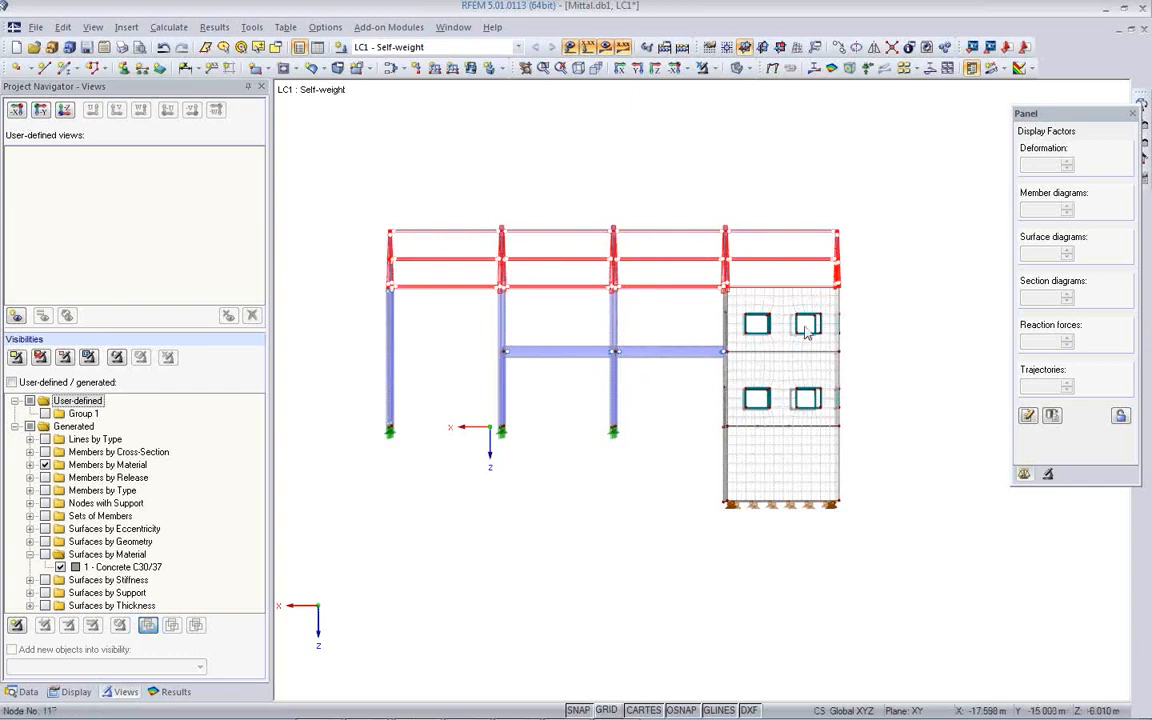
left_click(16, 358)
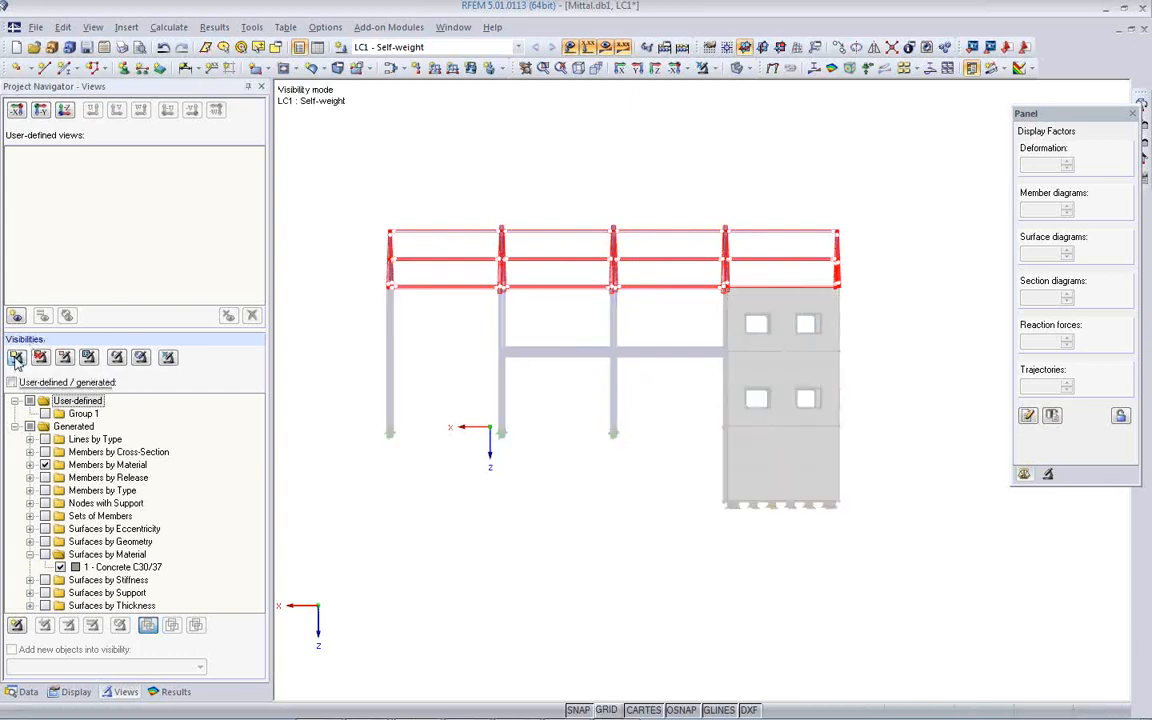
right_click(407, 175)
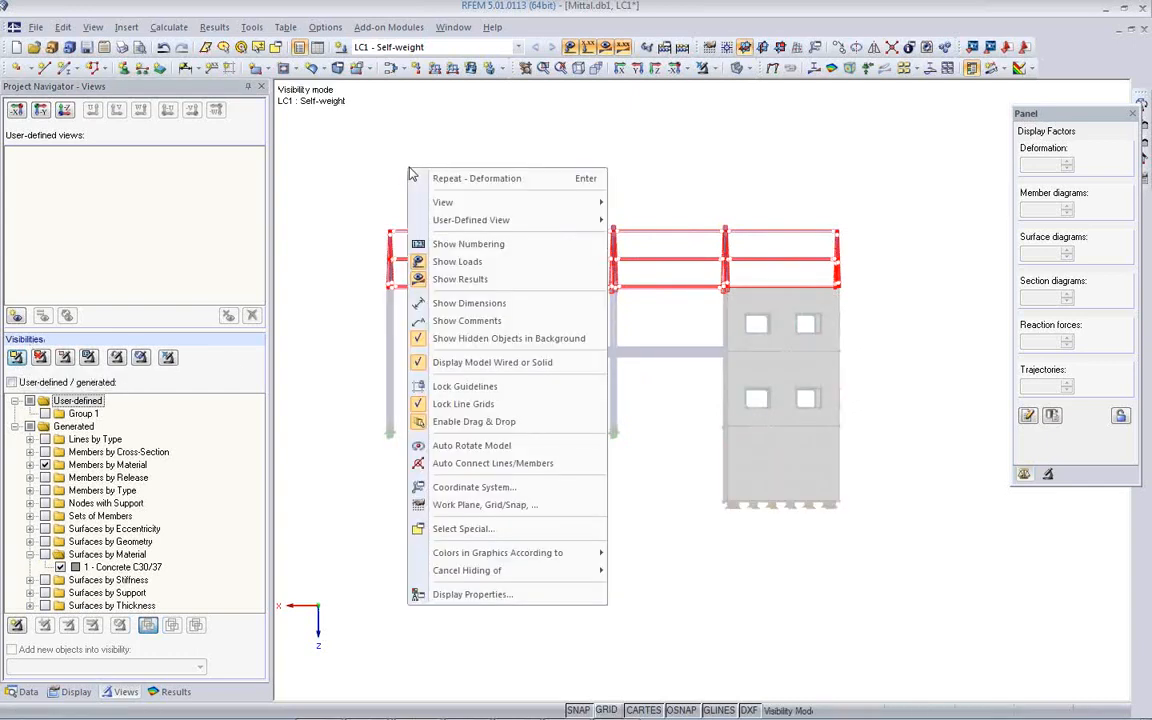
left_click(440, 338)
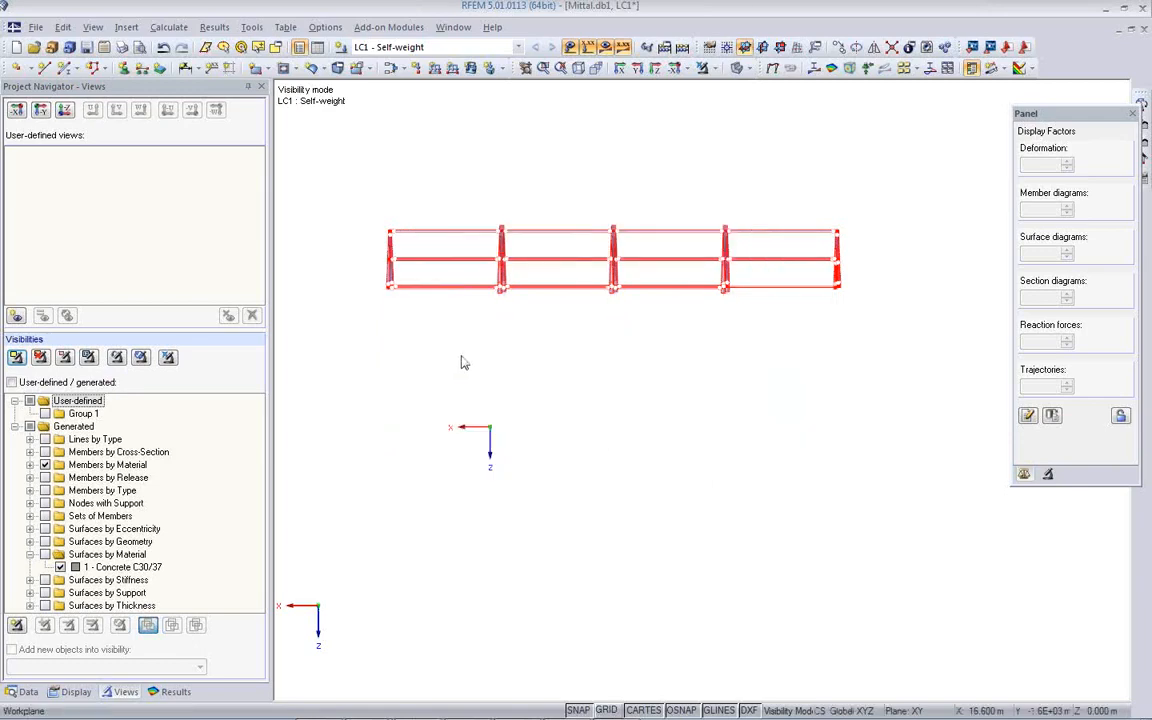
- Turn the isolated roof to an oblique view and save it as a user-defined view named Roof
middle_click_drag(581, 360, 686, 490, "ctrl")
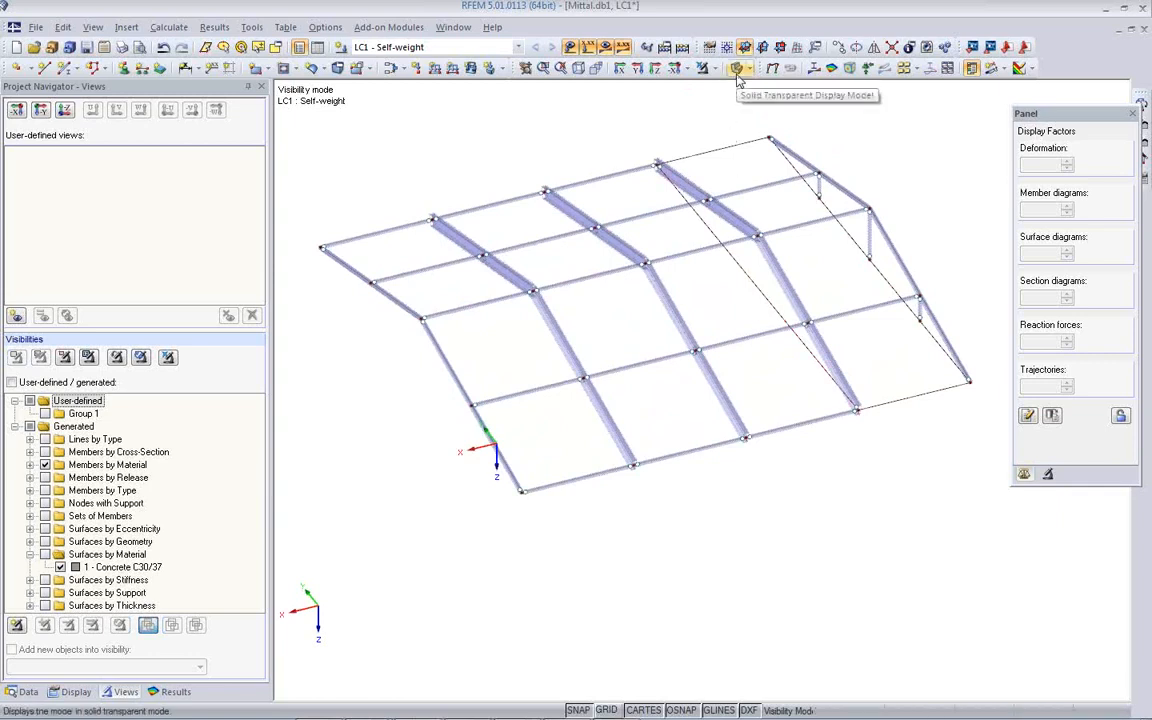
left_click(16, 318)
type("Roof")
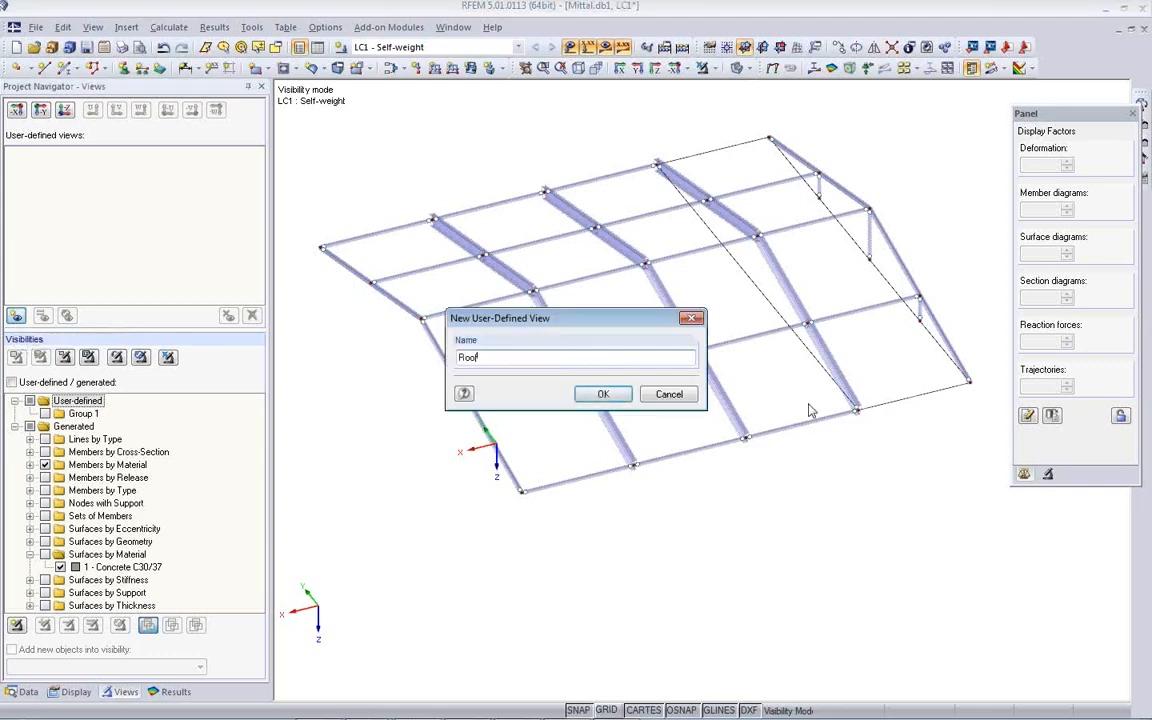
left_click(605, 394)
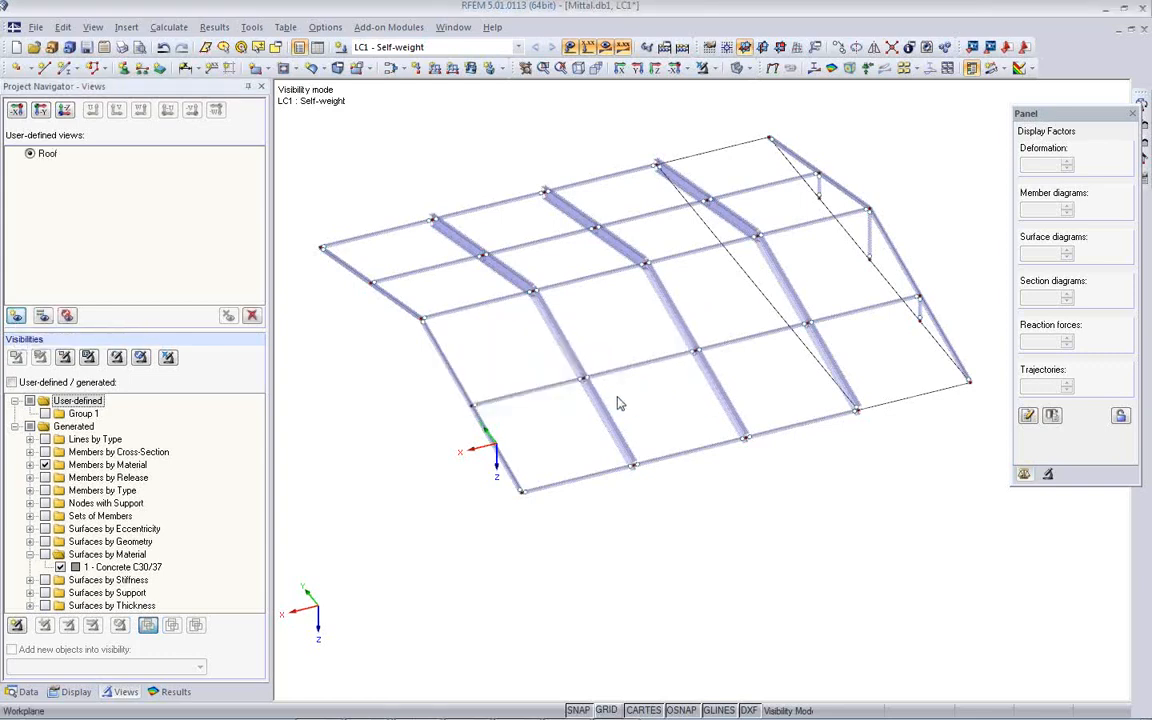
- Restore the whole model's visibility and, from a side view, isolate the intermediate floor beams together with the two concrete floor slabs
left_click(168, 358)
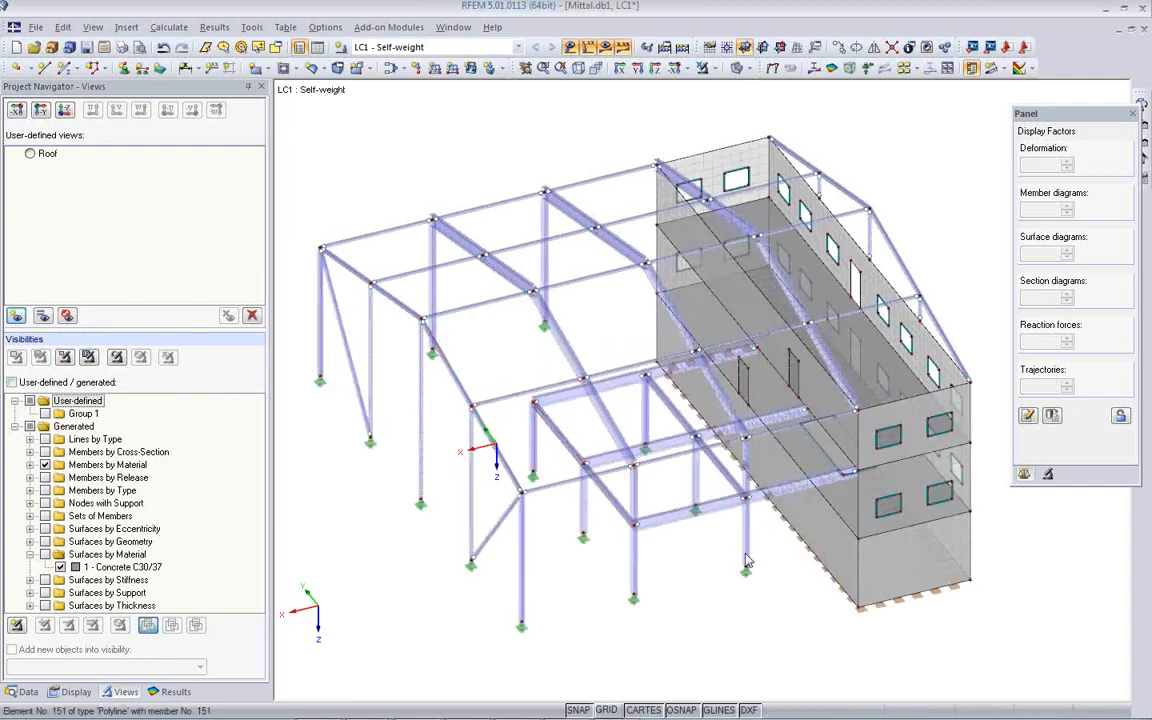
middle_click_drag(678, 497, 632, 371, "ctrl")
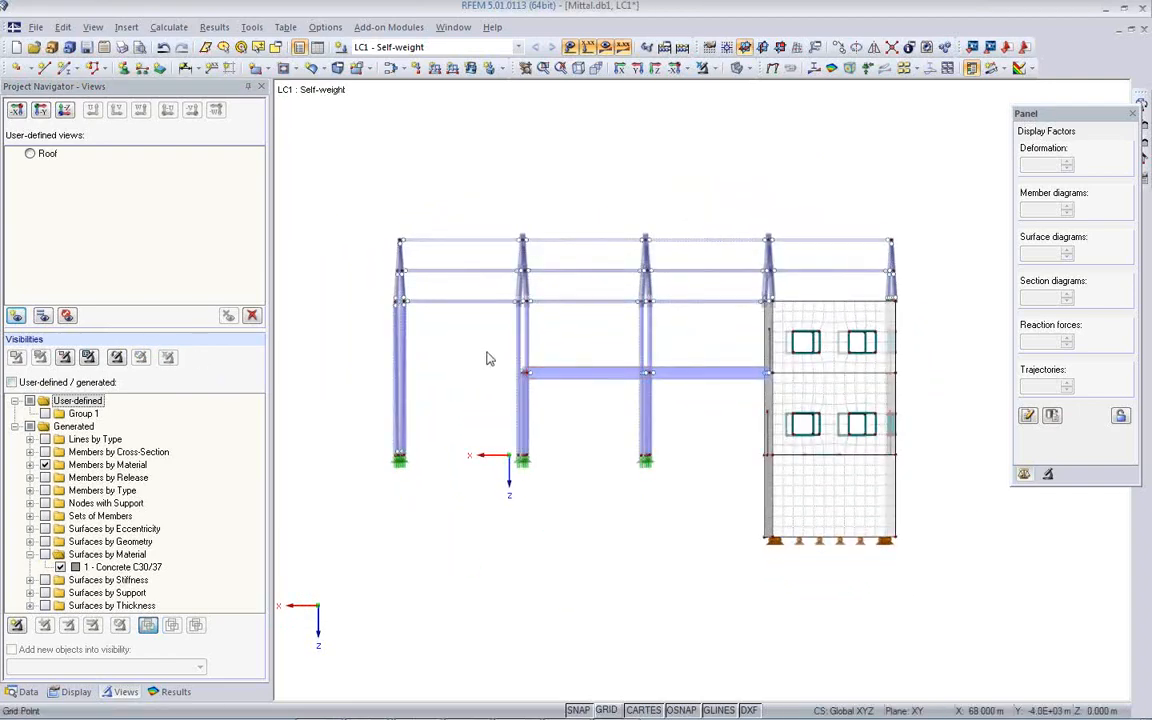
left_click_drag(486, 351, 810, 390)
left_click_drag(497, 365, 912, 387)
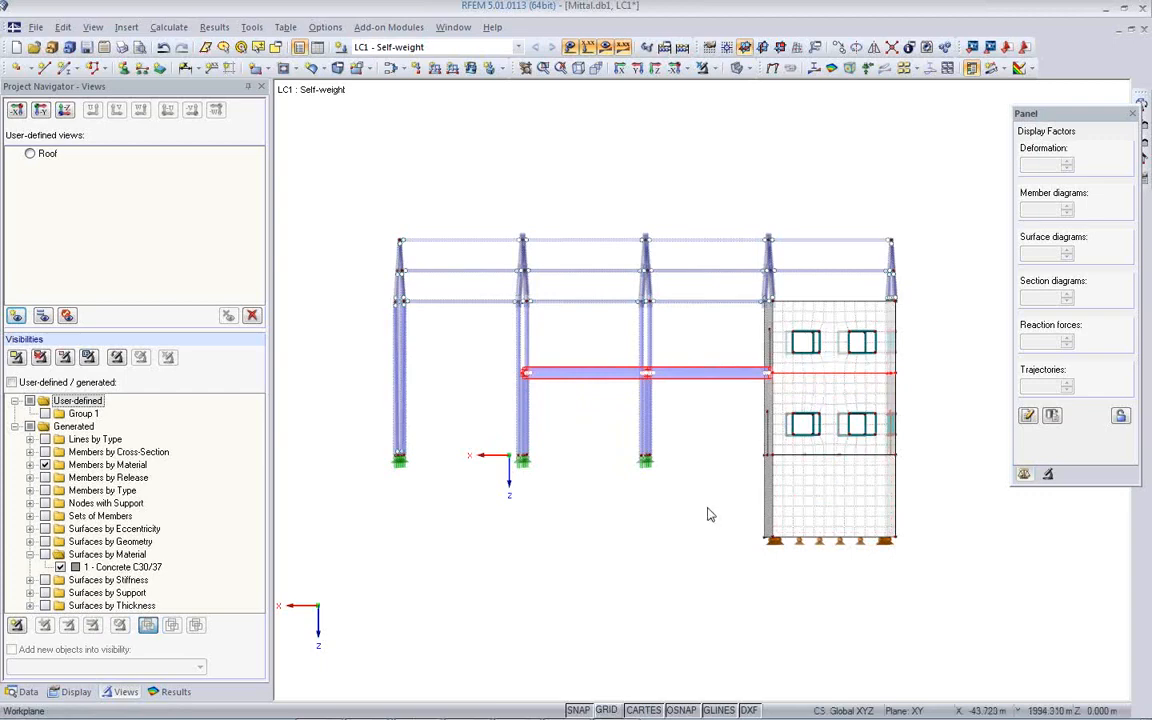
middle_click_drag(710, 512, 730, 550, "ctrl")
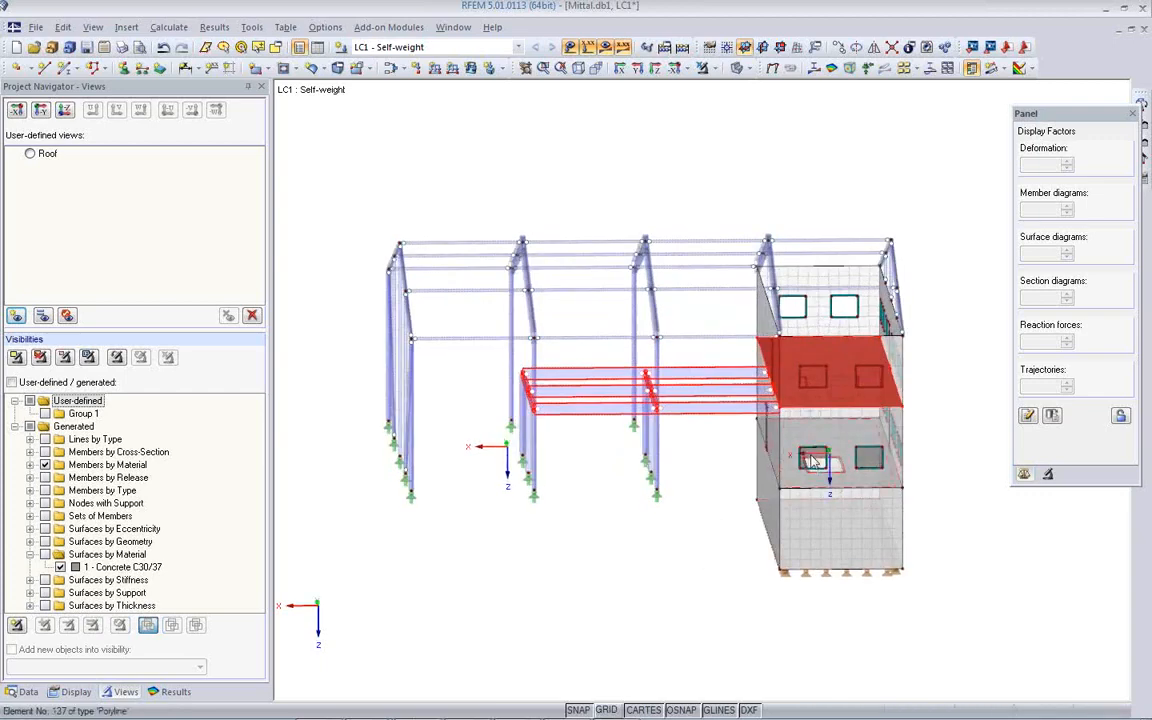
middle_click_drag(690, 517, 677, 465, "ctrl")
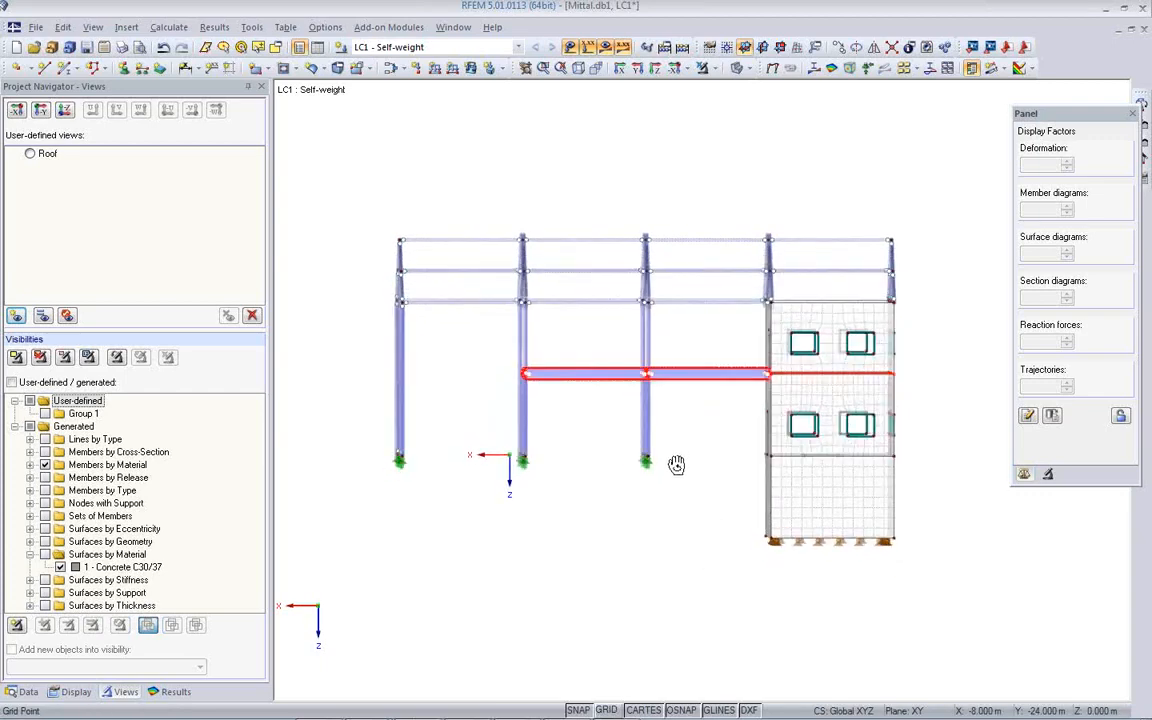
left_click_drag(752, 448, 922, 463, "ctrl")
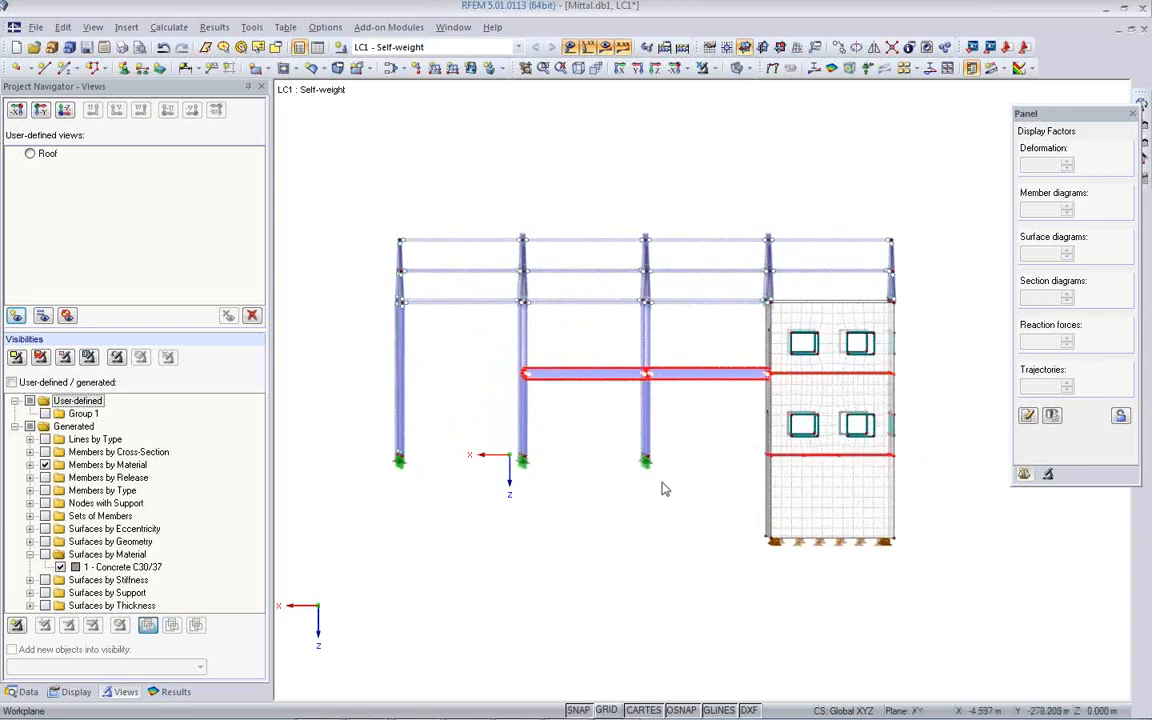
left_click(17, 357)
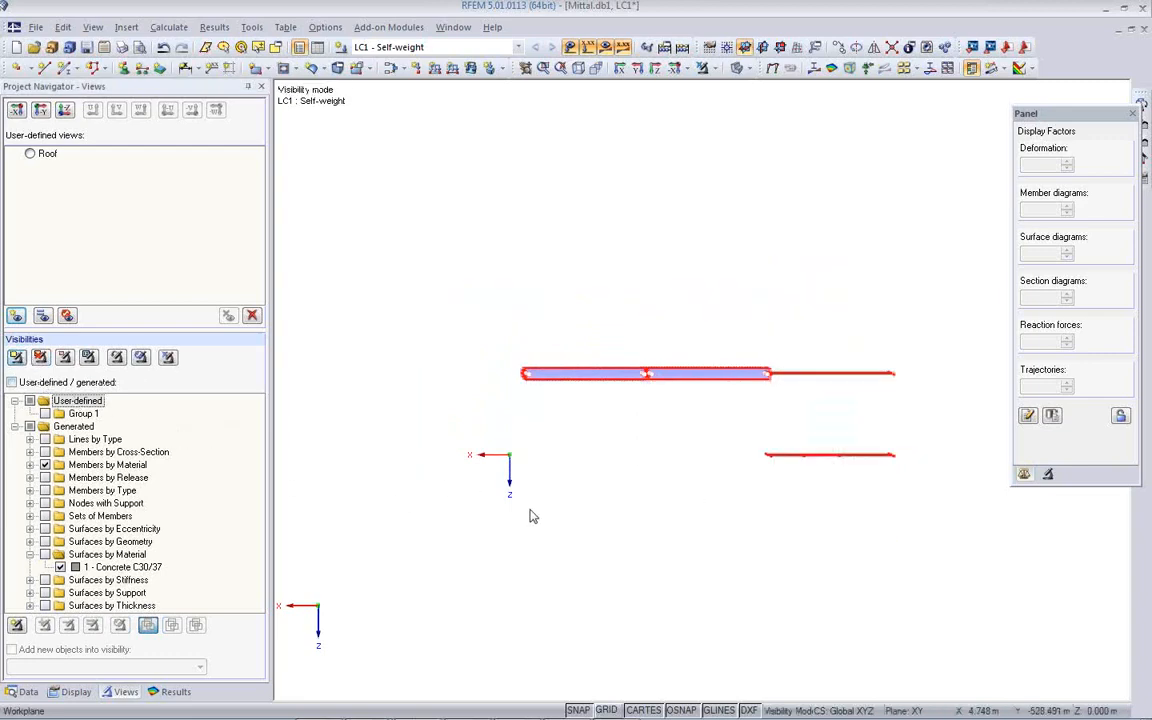
- Turn the isolated floors to an oblique view and save it as a user-defined view named Floors
middle_click_drag(733, 478, 818, 586, "ctrl")
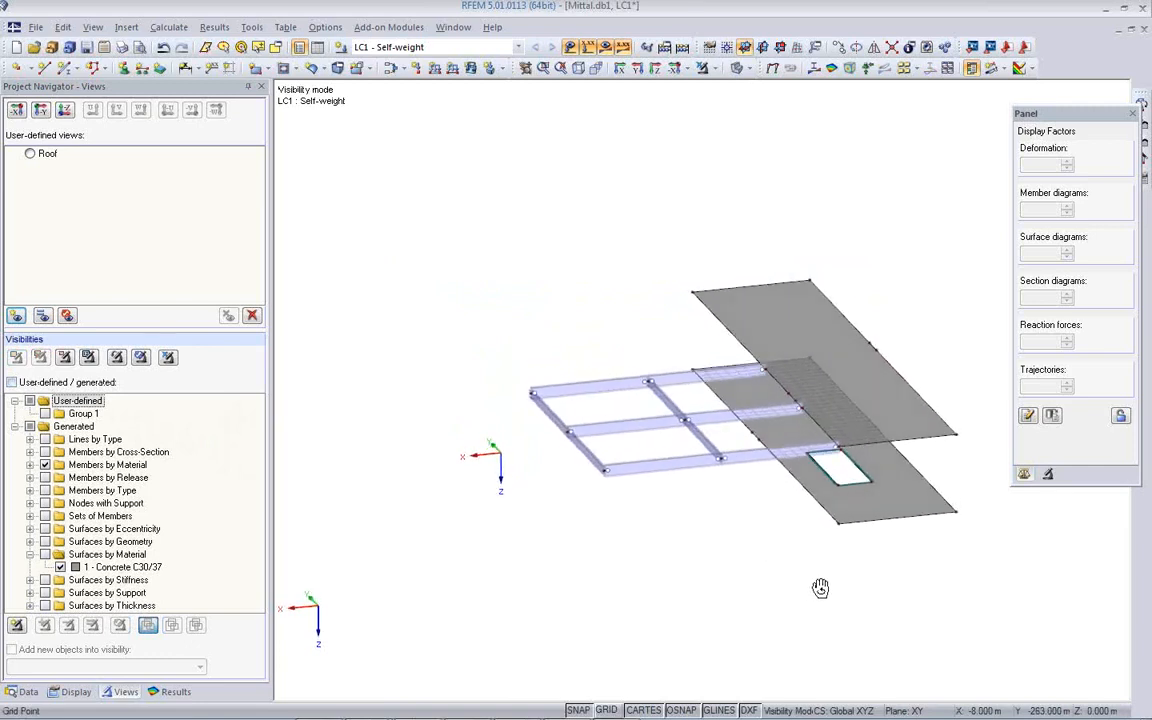
left_click(15, 316)
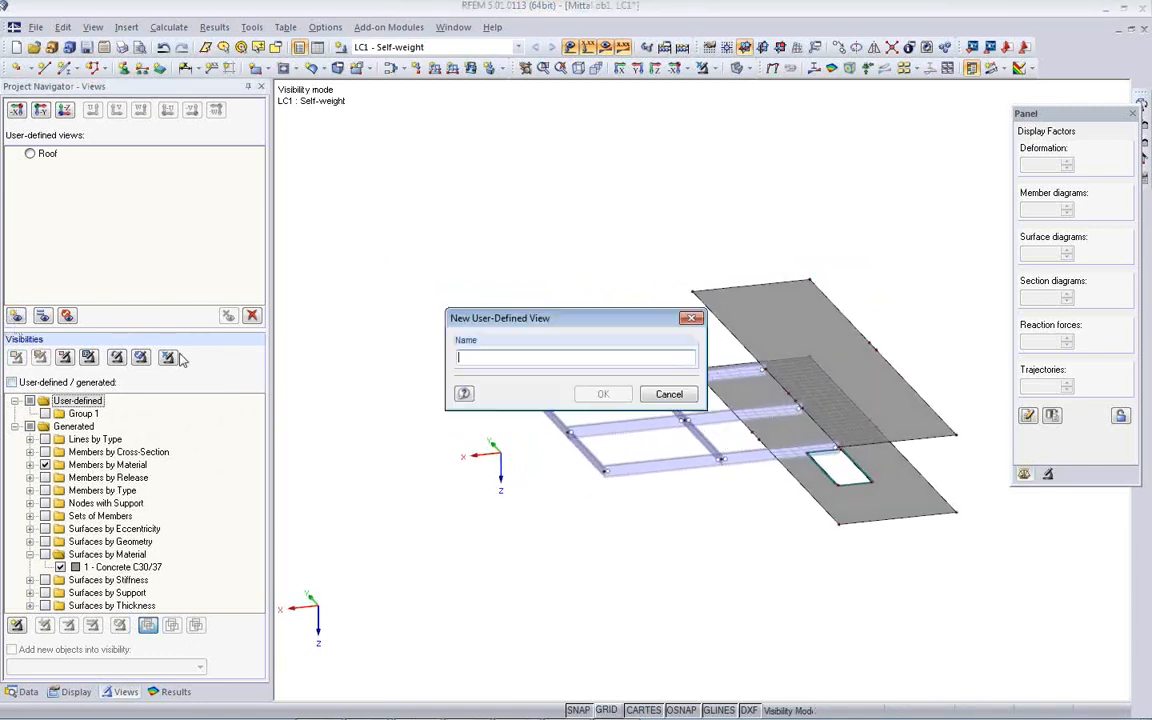
type("F")
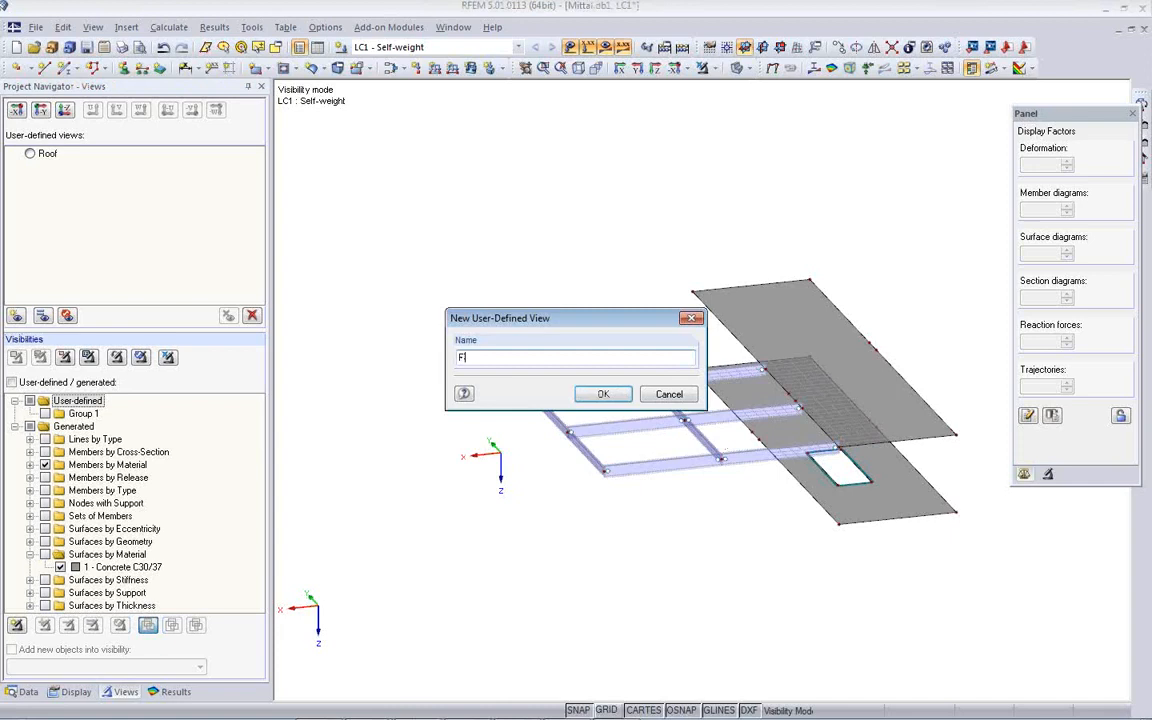
type("loors")
left_click(603, 394)
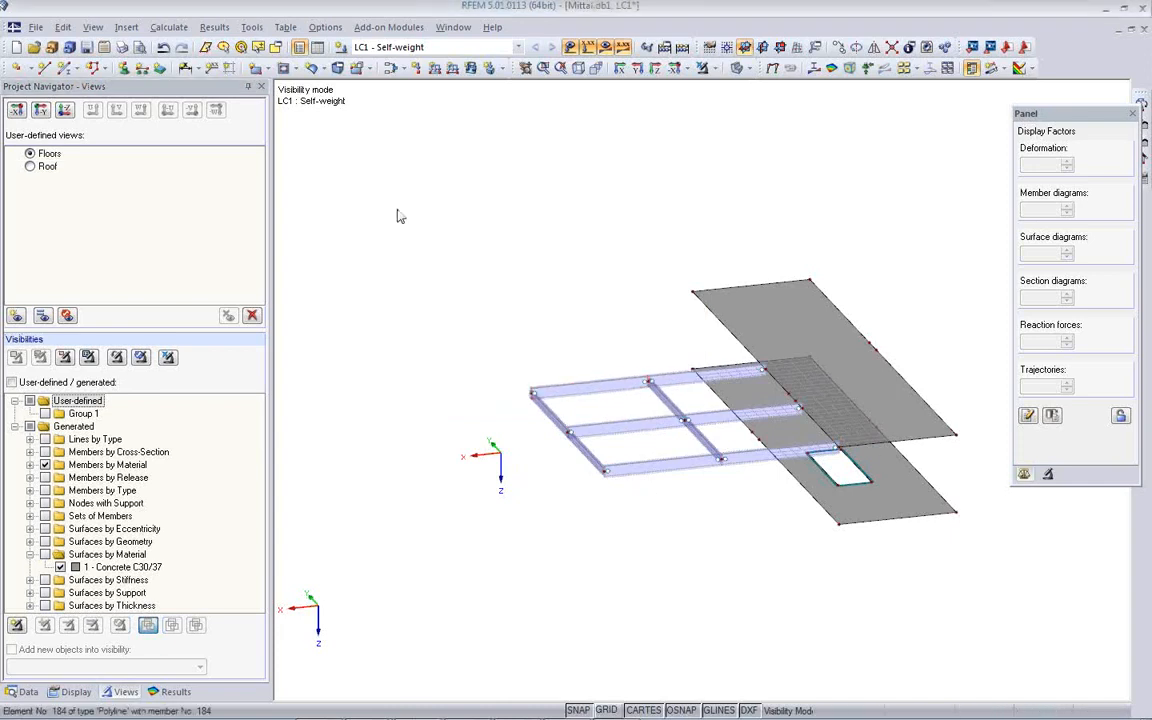
- Restore the whole model's visibility and turn it to an oblique view, comparing its orientation with the model in Tekla Structures
left_click(168, 357)
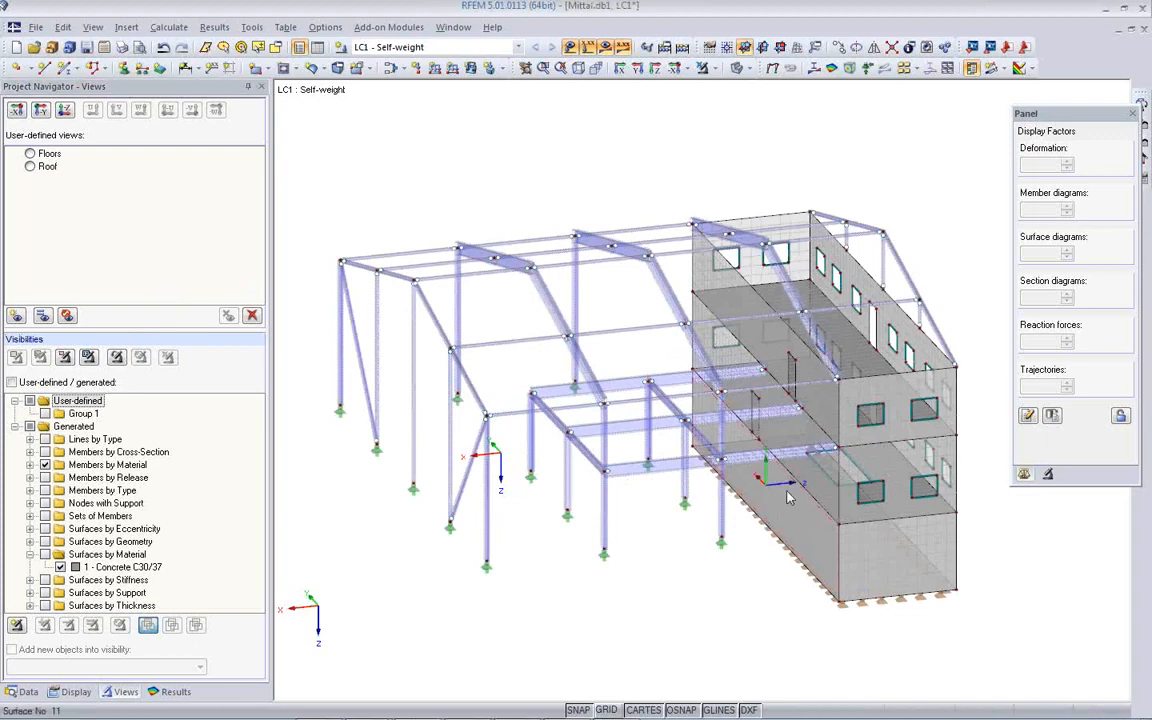
middle_click_drag(787, 497, 794, 431)
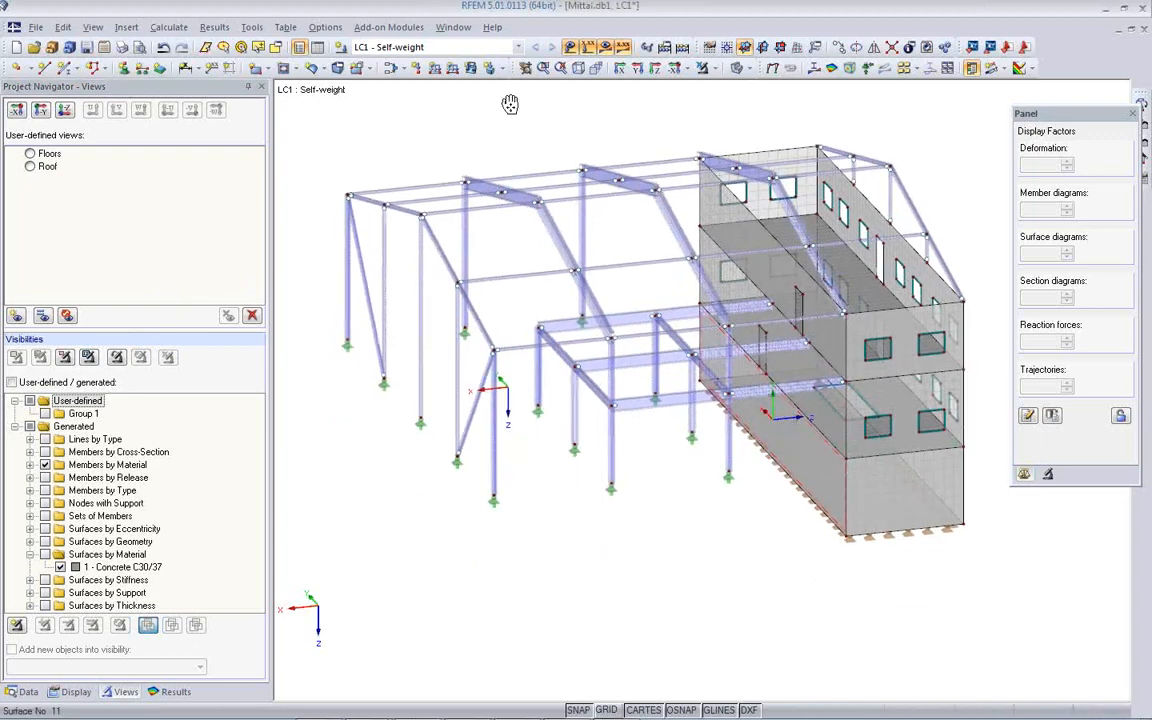
left_click(579, 68)
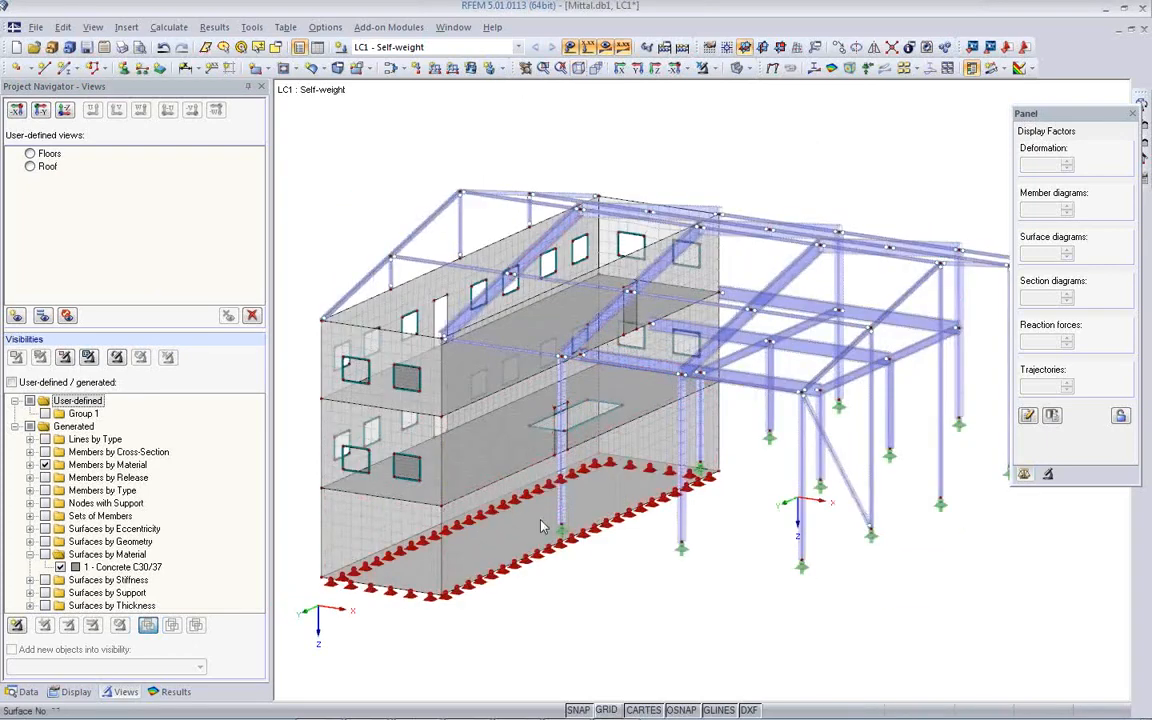
middle_click_drag(517, 507, 1095, 560, "ctrl")
middle_click_drag(605, 537, 1003, 545, "ctrl")
middle_click_drag(532, 584, 1063, 612, "ctrl")
mouse_move(500, 712)
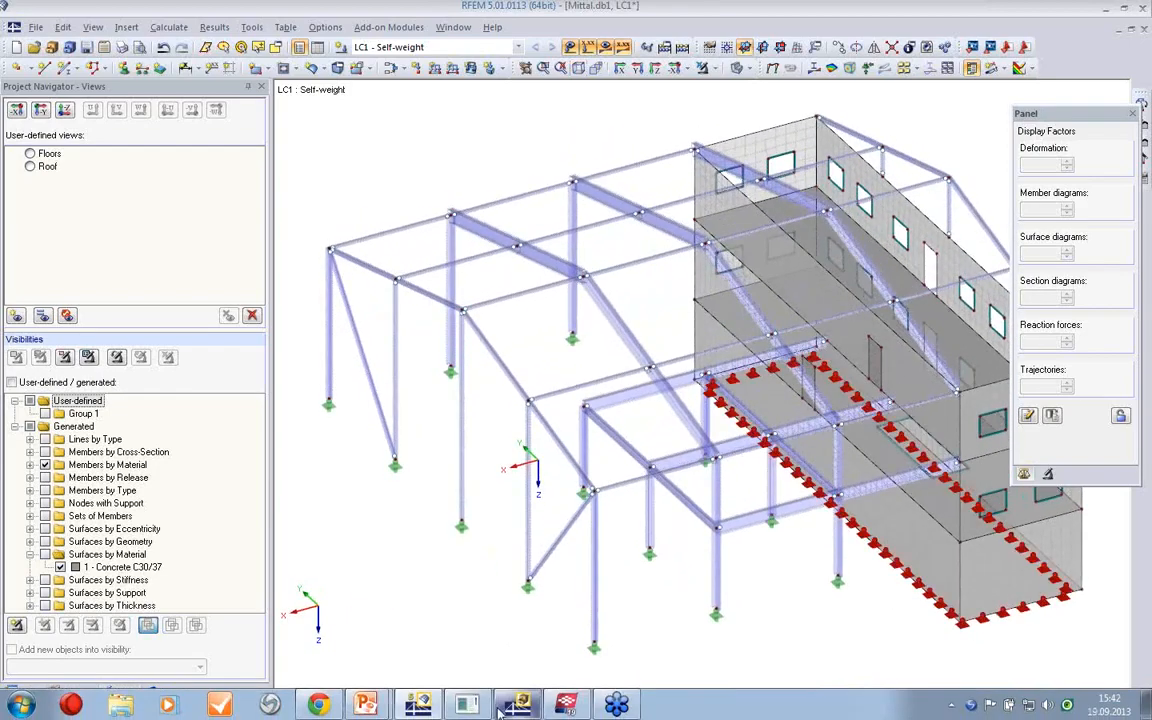
left_click(565, 705)
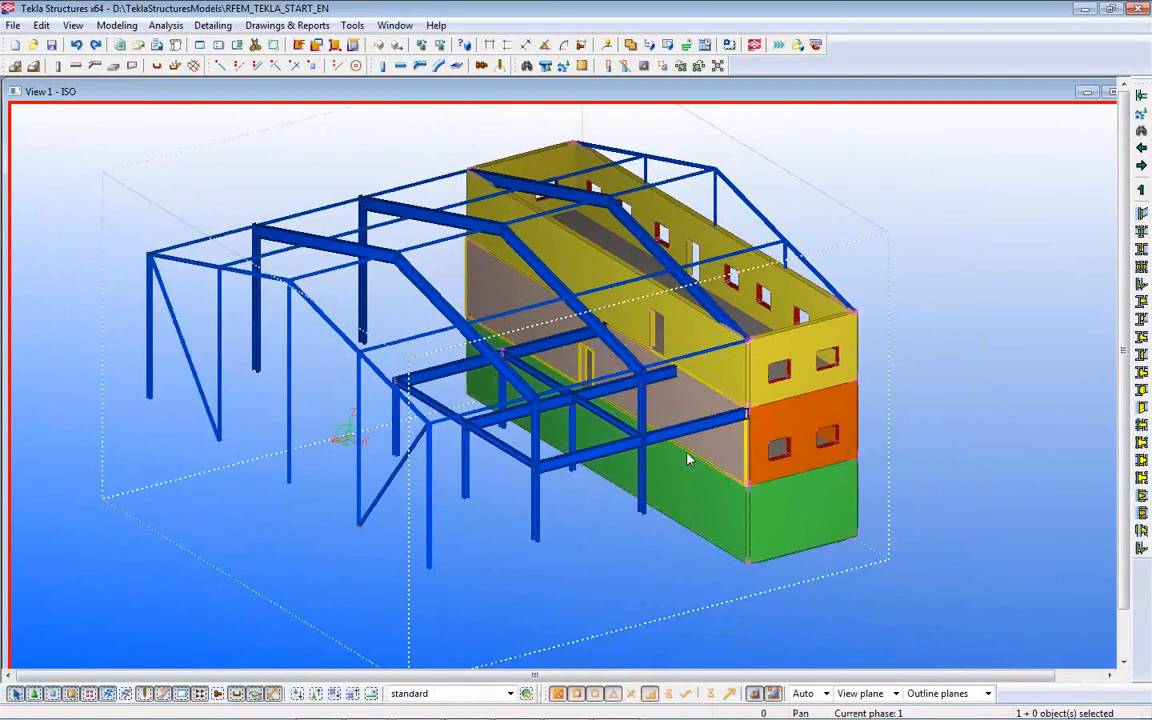
left_click(520, 706)
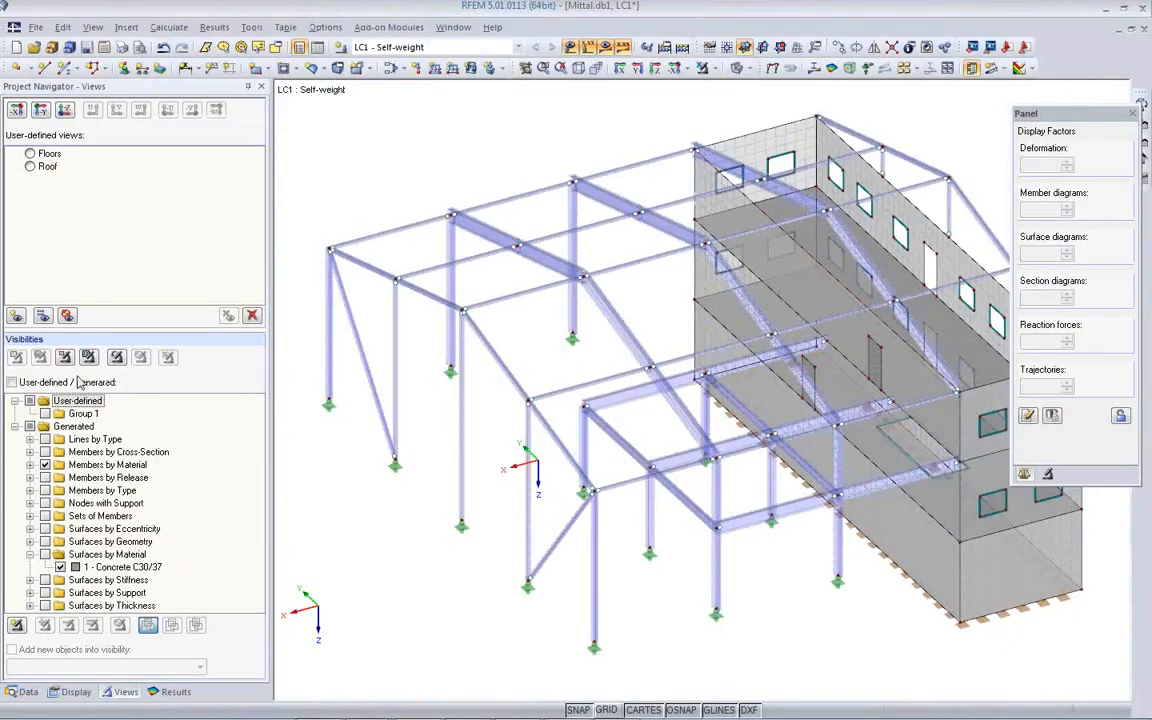
- Save the current view of the whole building as a user-defined view named As Tekla
left_click(16, 316)
type("A")
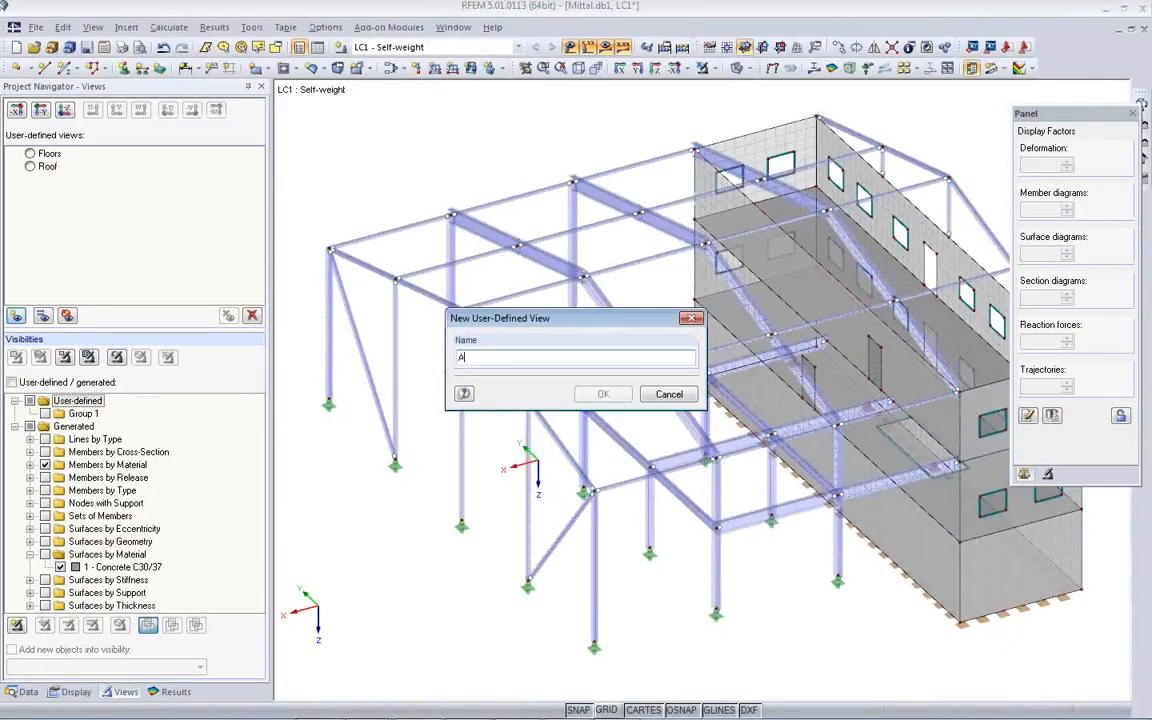
type("s")
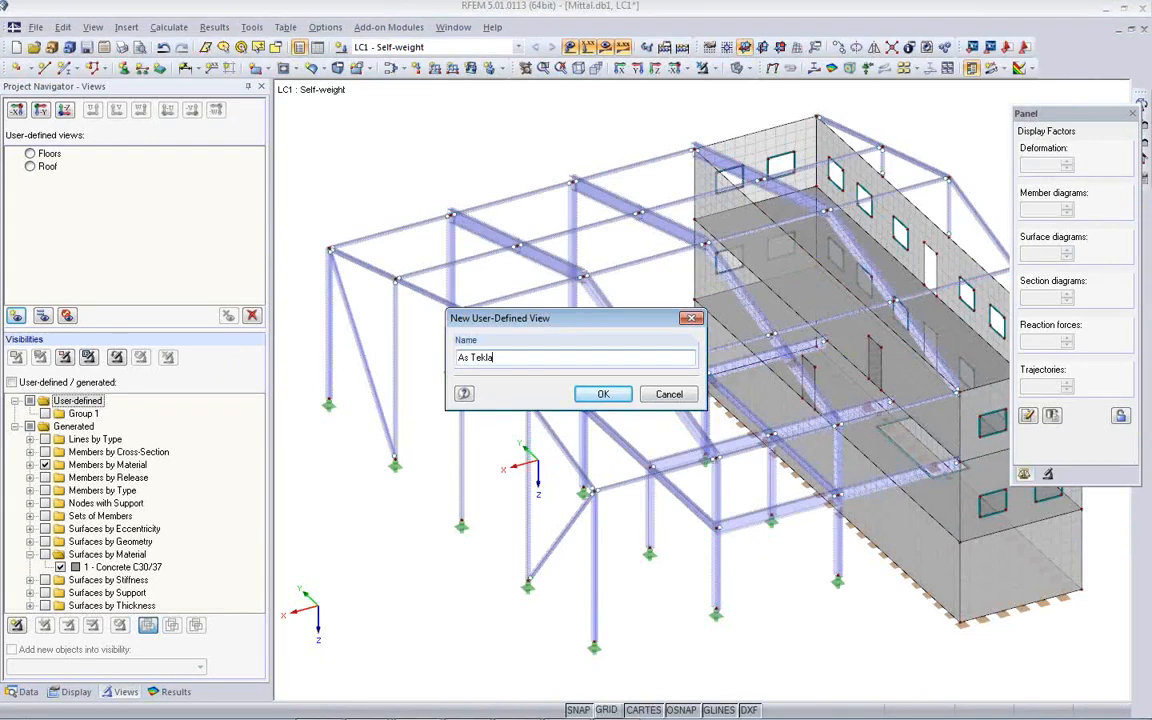
type(" Tekla")
left_click(600, 394)
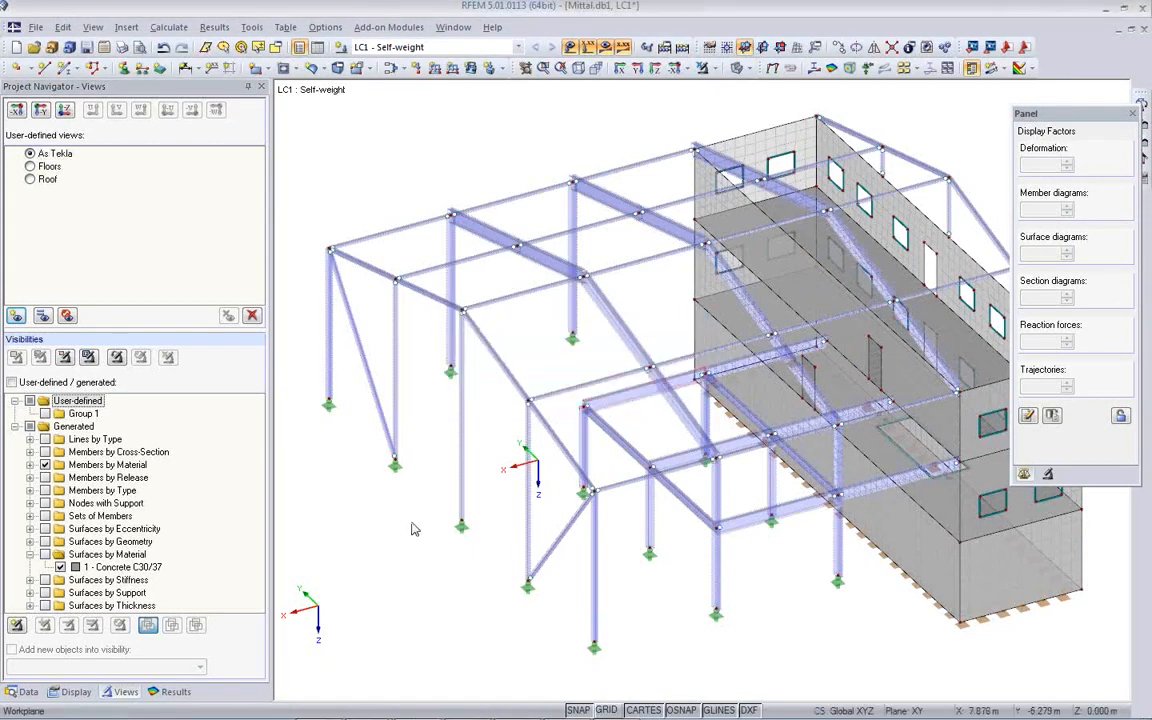
- Recall the saved Floors, As Tekla and Roof views in turn, and move the floating display factors panel inward over the model area
left_click(30, 166)
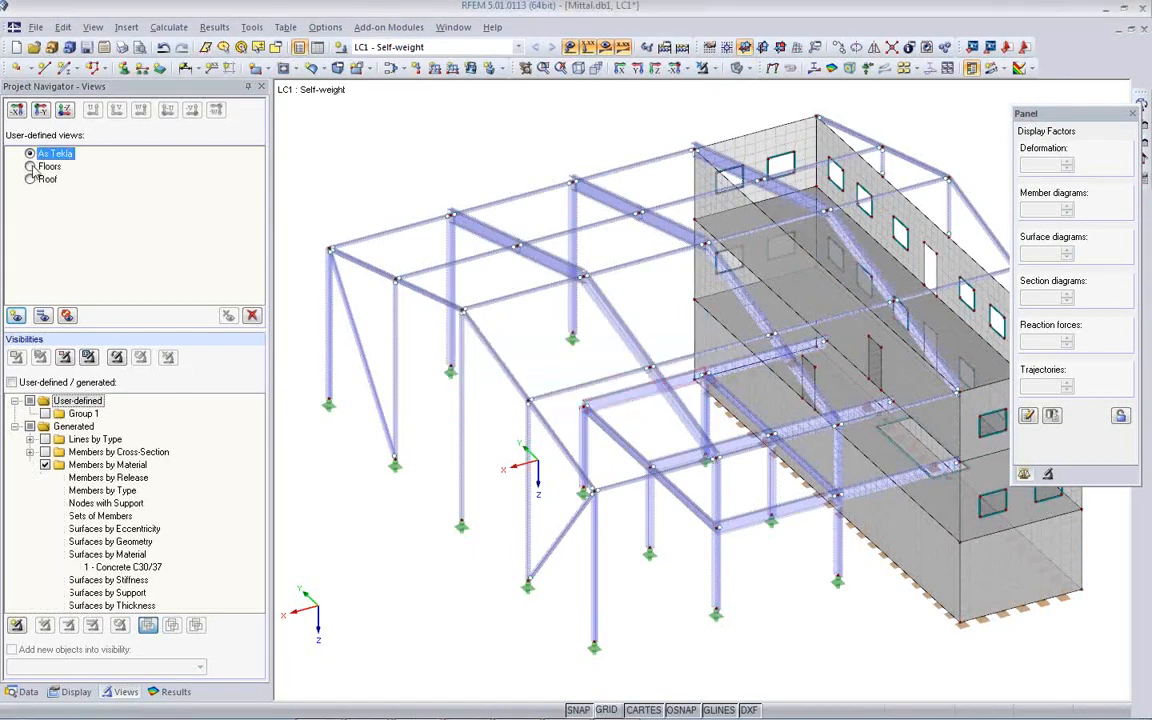
left_click(30, 153)
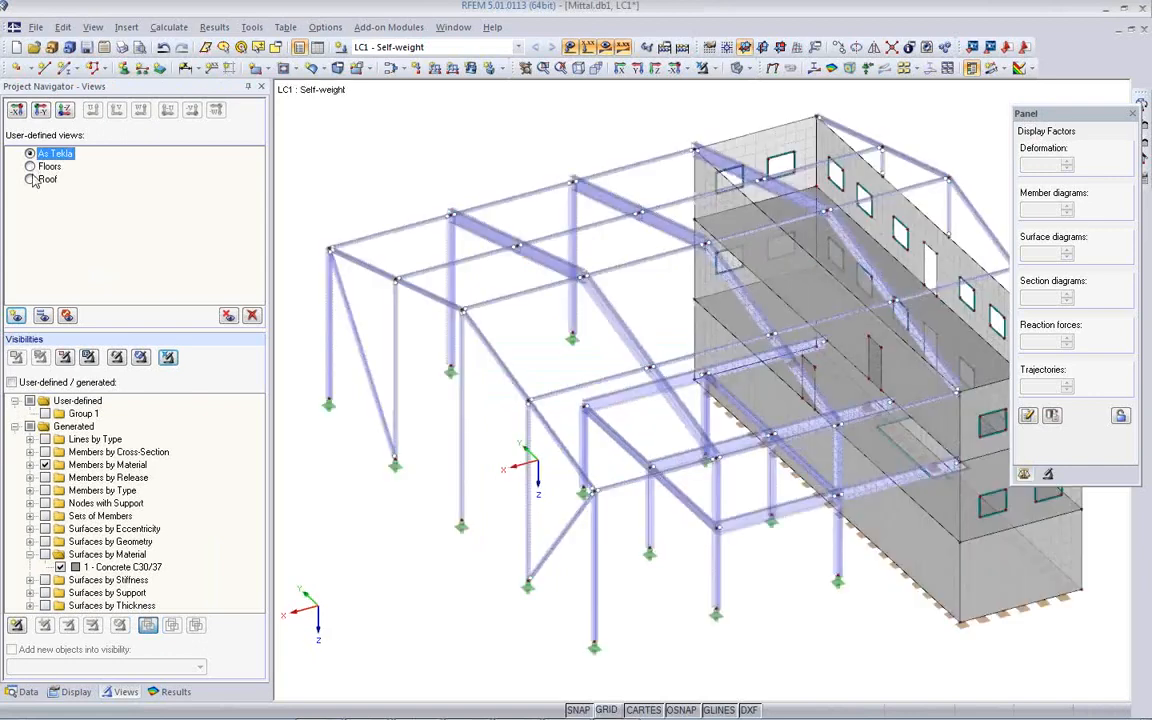
left_click(30, 179)
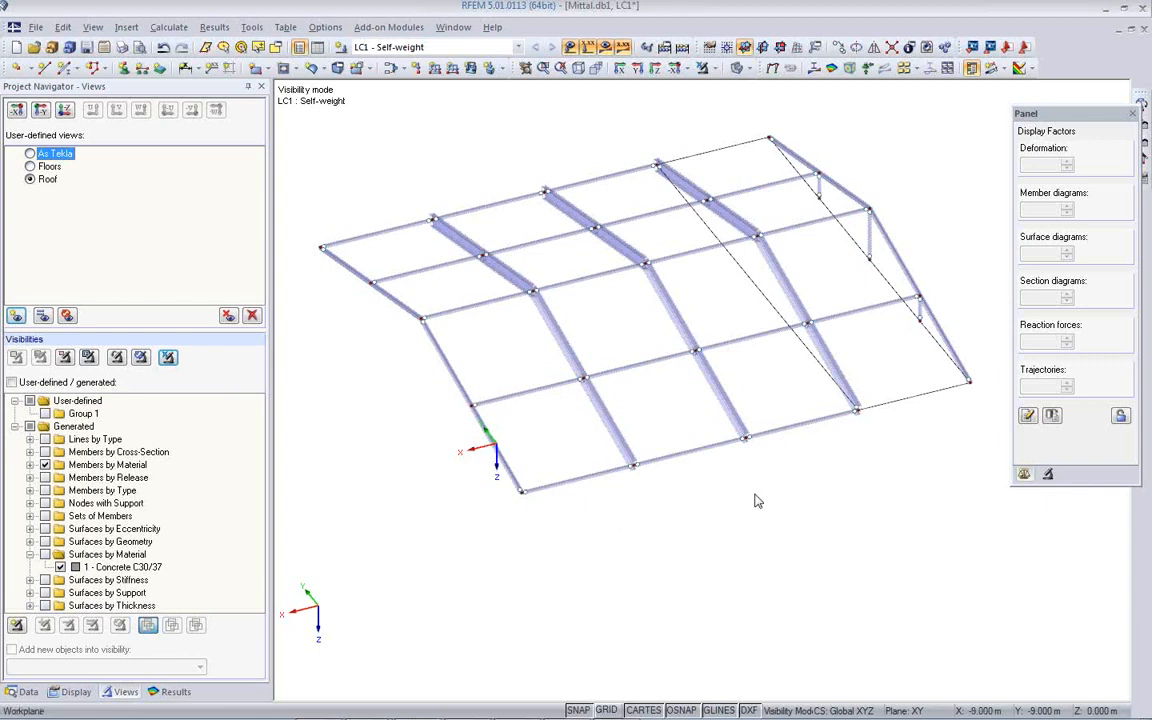
left_click(476, 253)
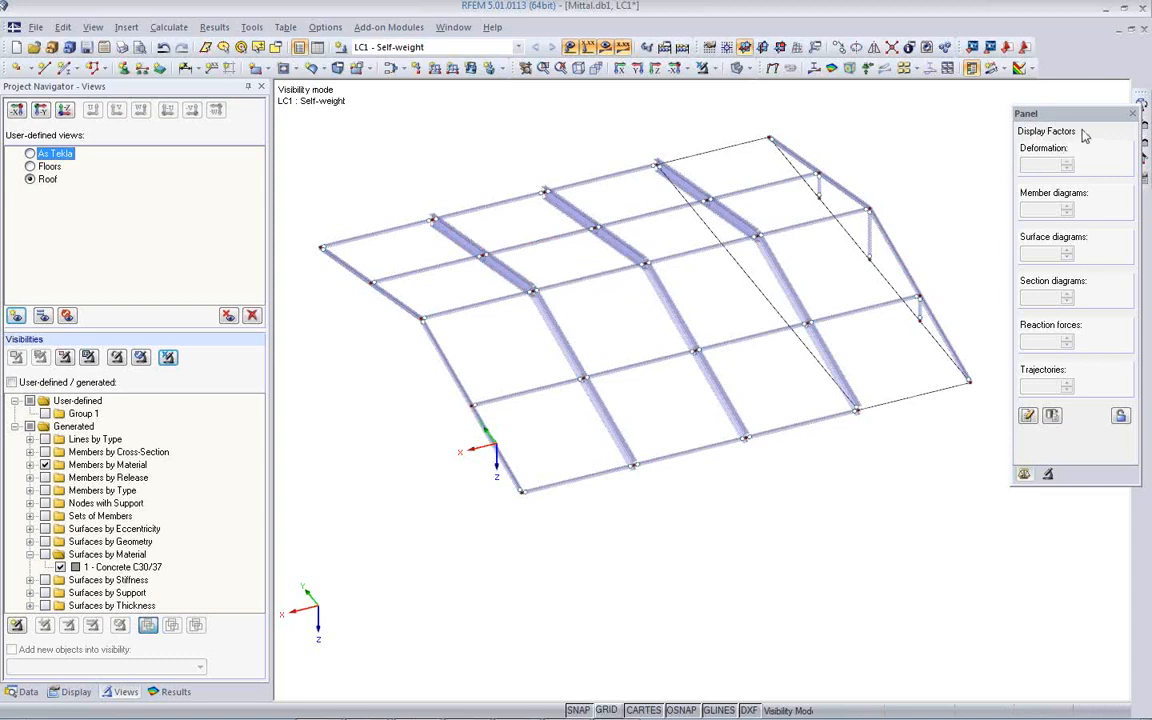
left_click_drag(1086, 120, 1045, 115)
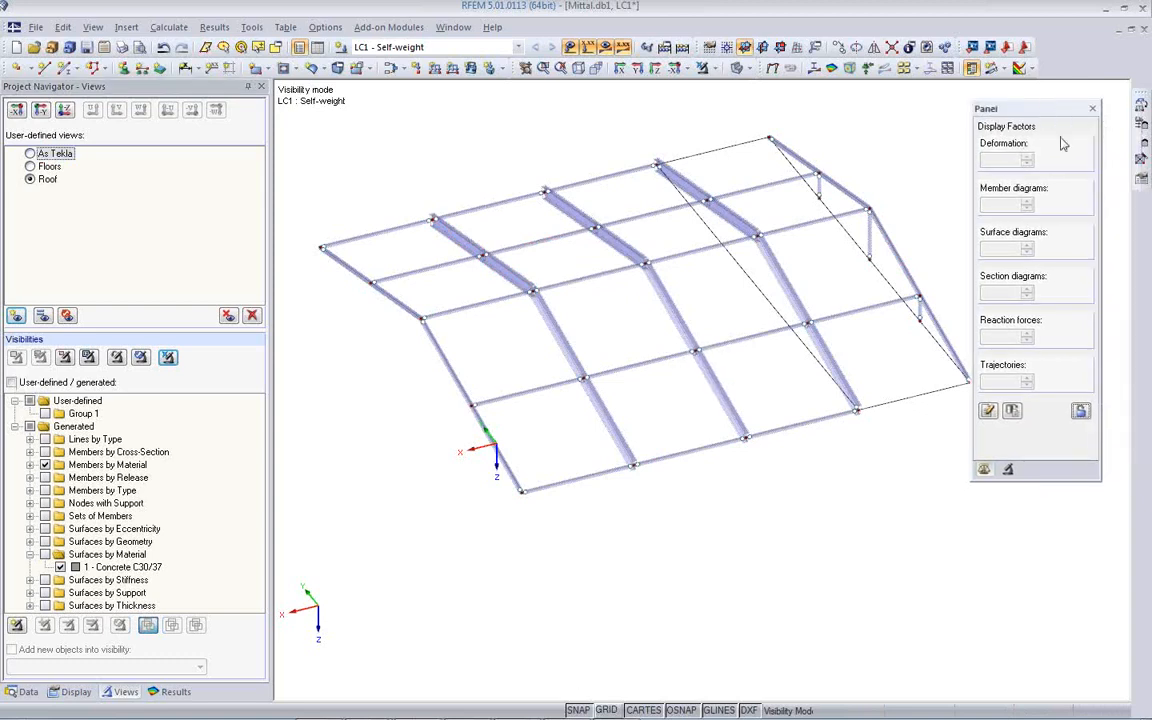
- In the model's general data, classify load cases and combinations according to EN 1990 with the CEN national annex
left_click(1143, 186)
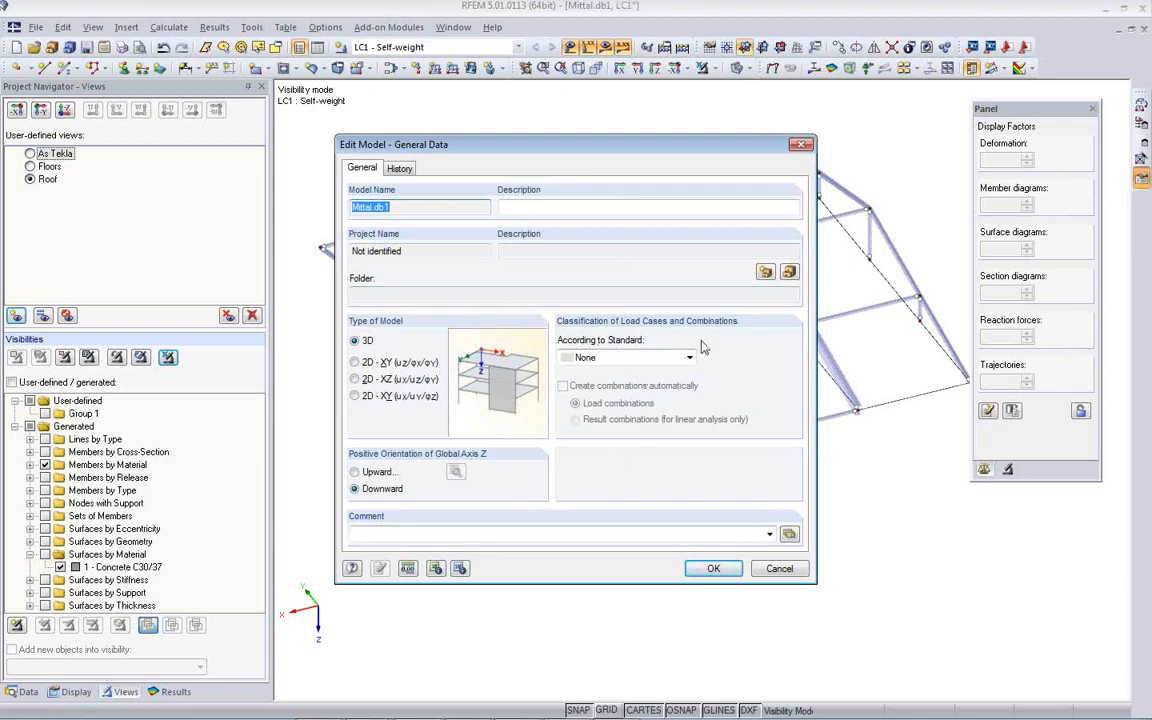
left_click(648, 364)
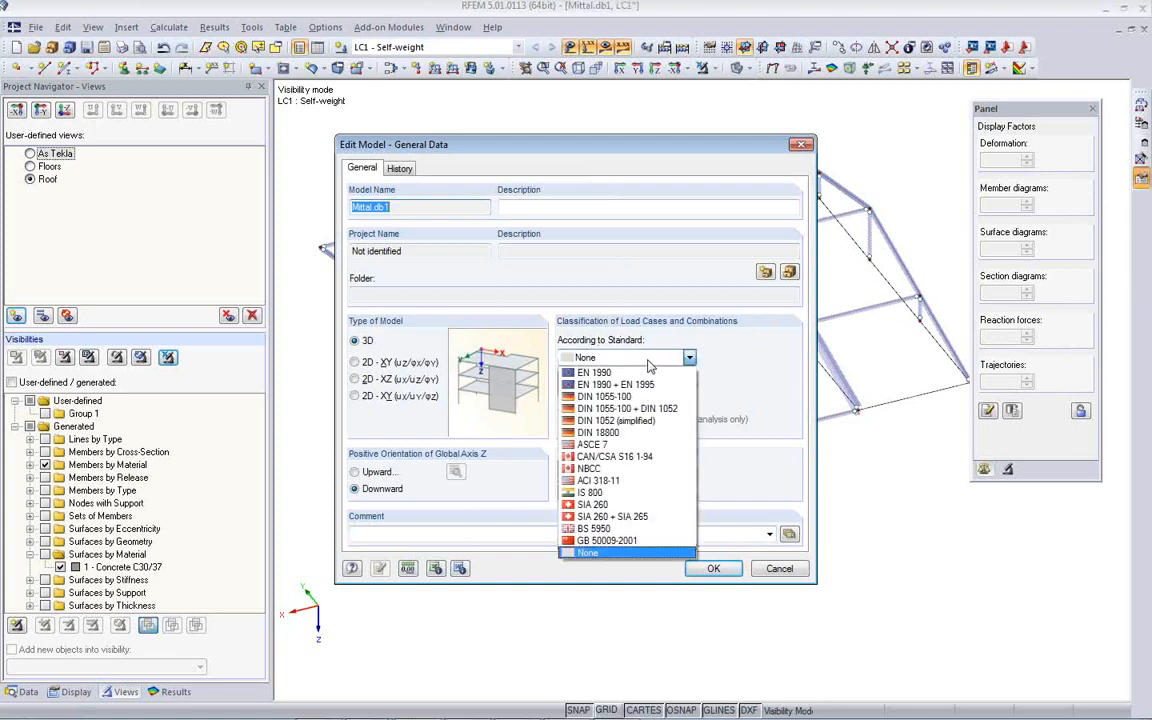
left_click(647, 374)
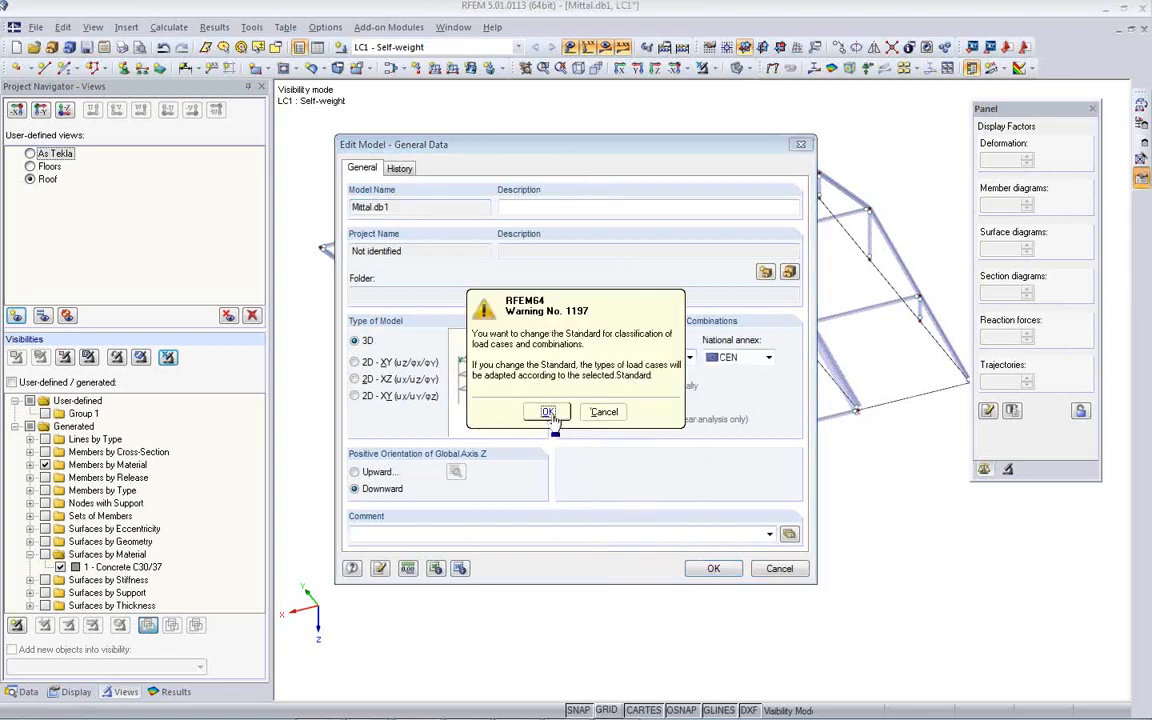
left_click(500, 380)
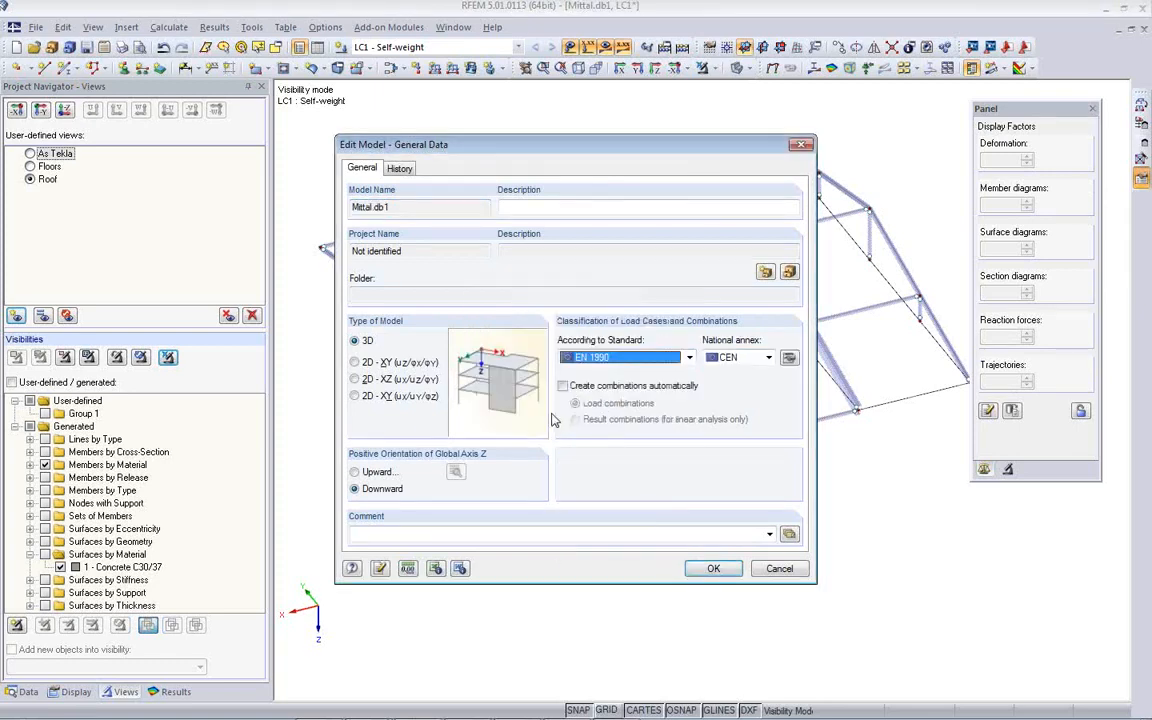
left_click(768, 357)
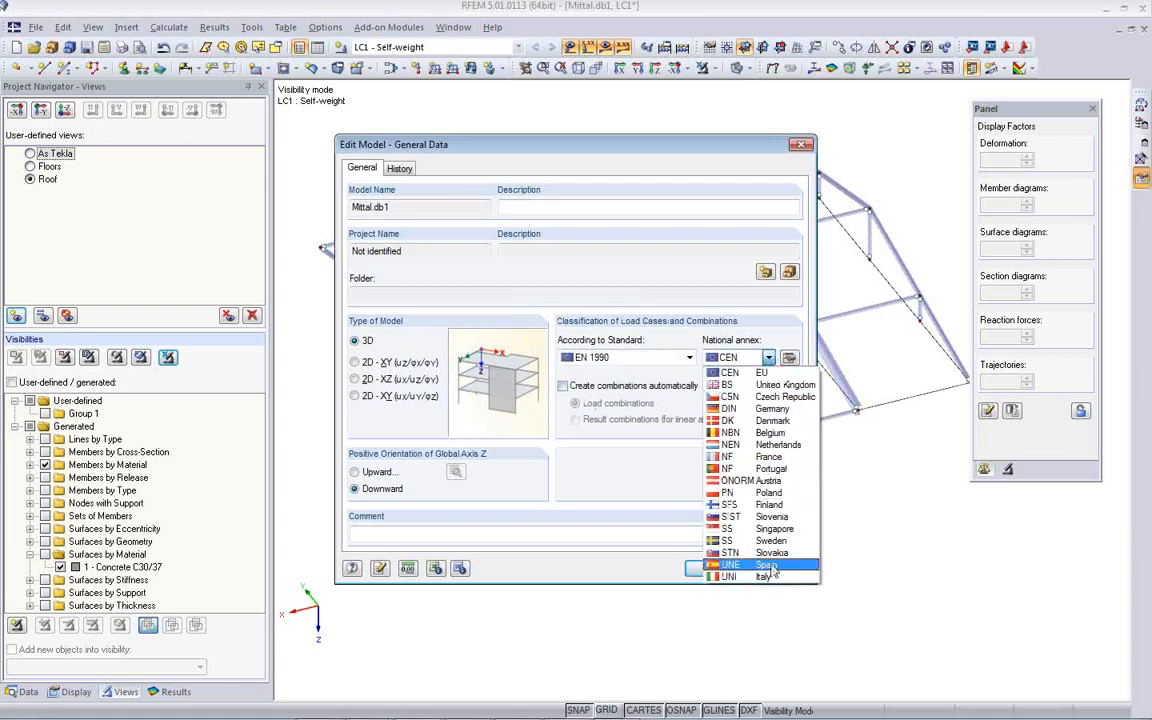
left_click(762, 373)
- Check the EN 1990 coefficients and consequences class, and enable automatic creation of load combinations in the general data
left_click(789, 357)
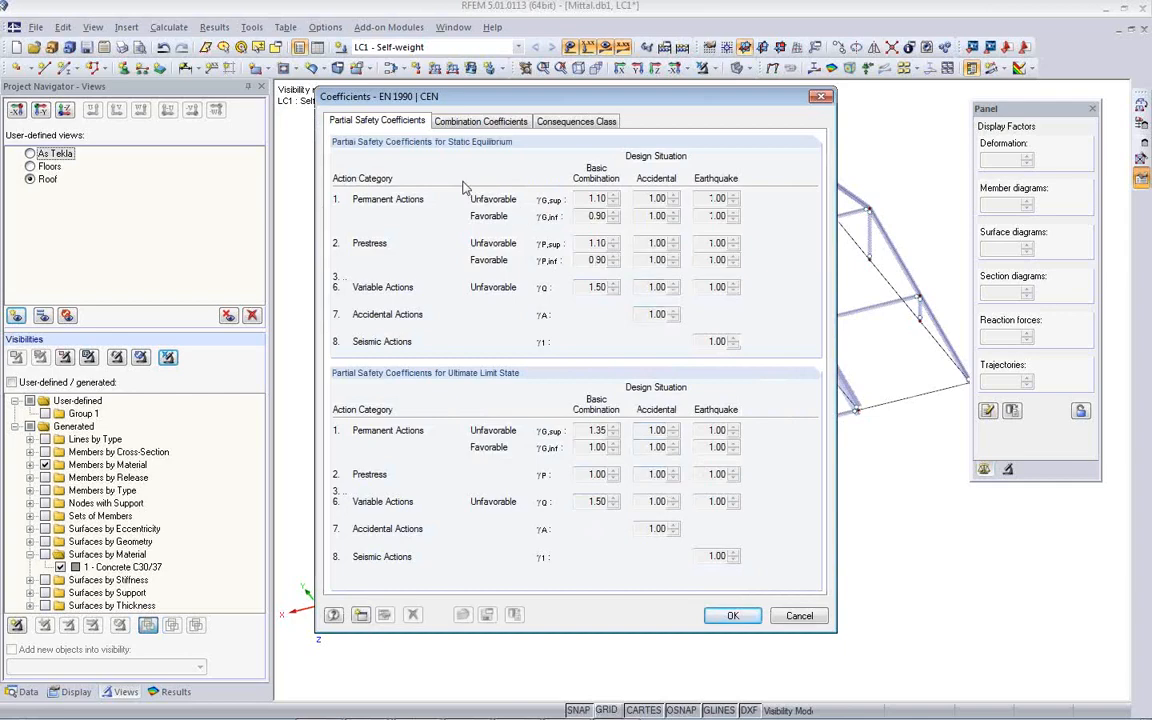
left_click(440, 122)
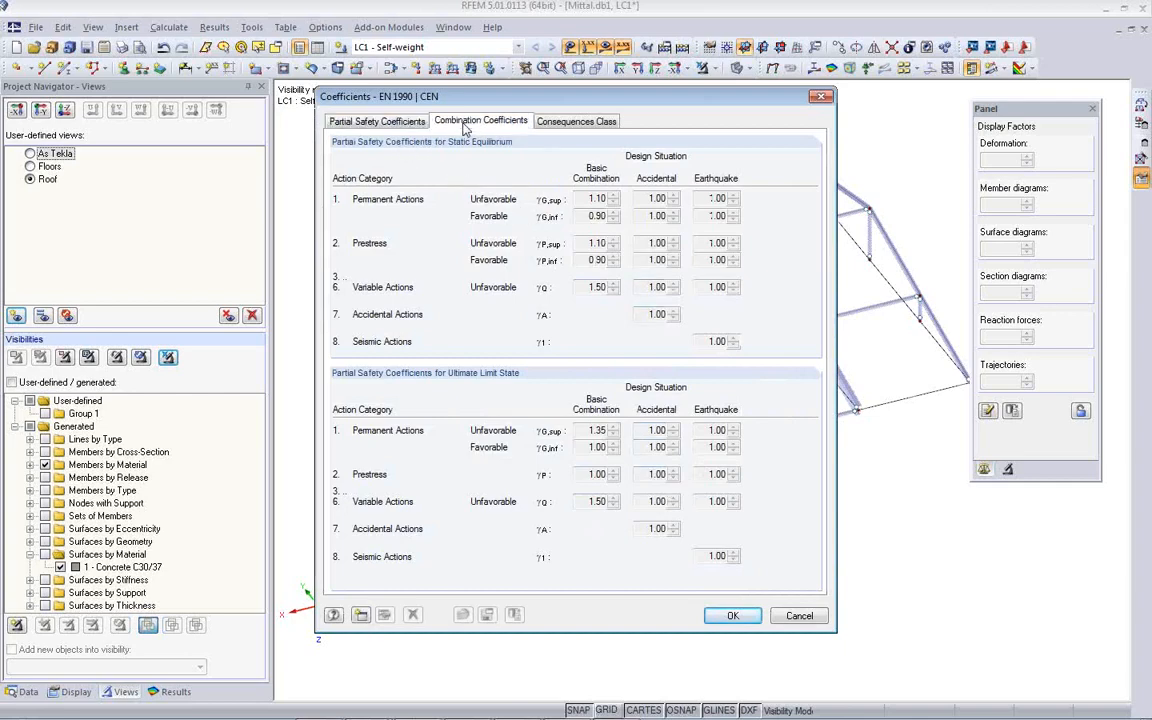
left_click(563, 122)
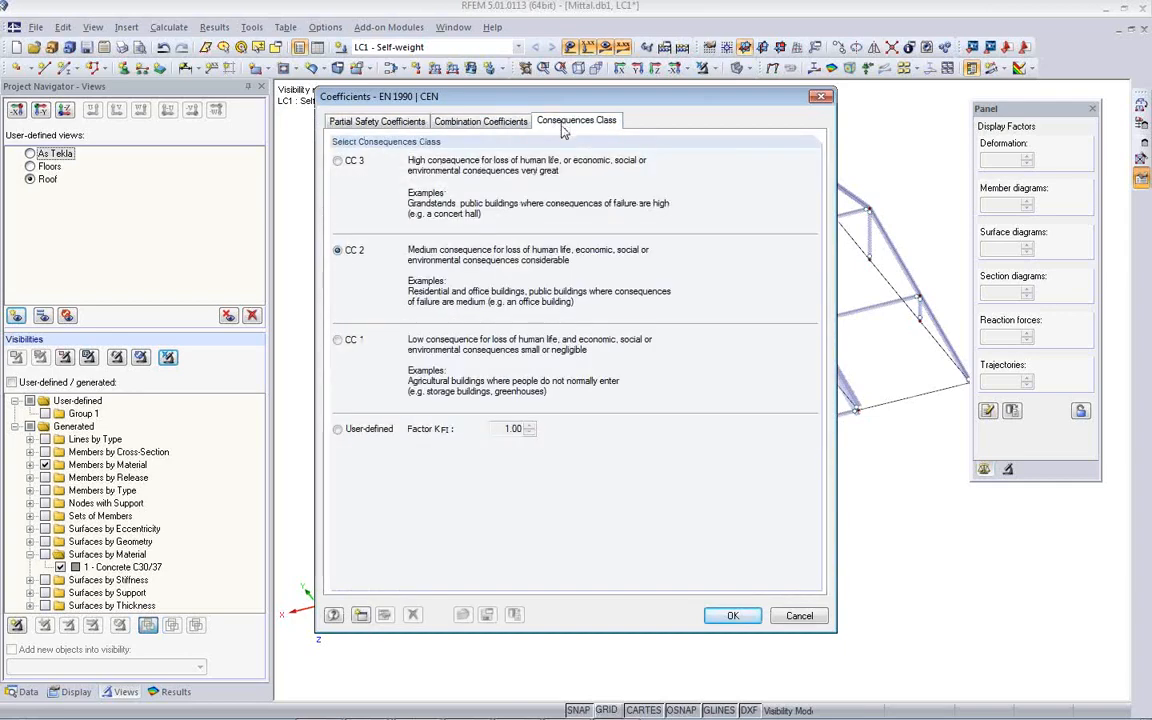
left_click(744, 619)
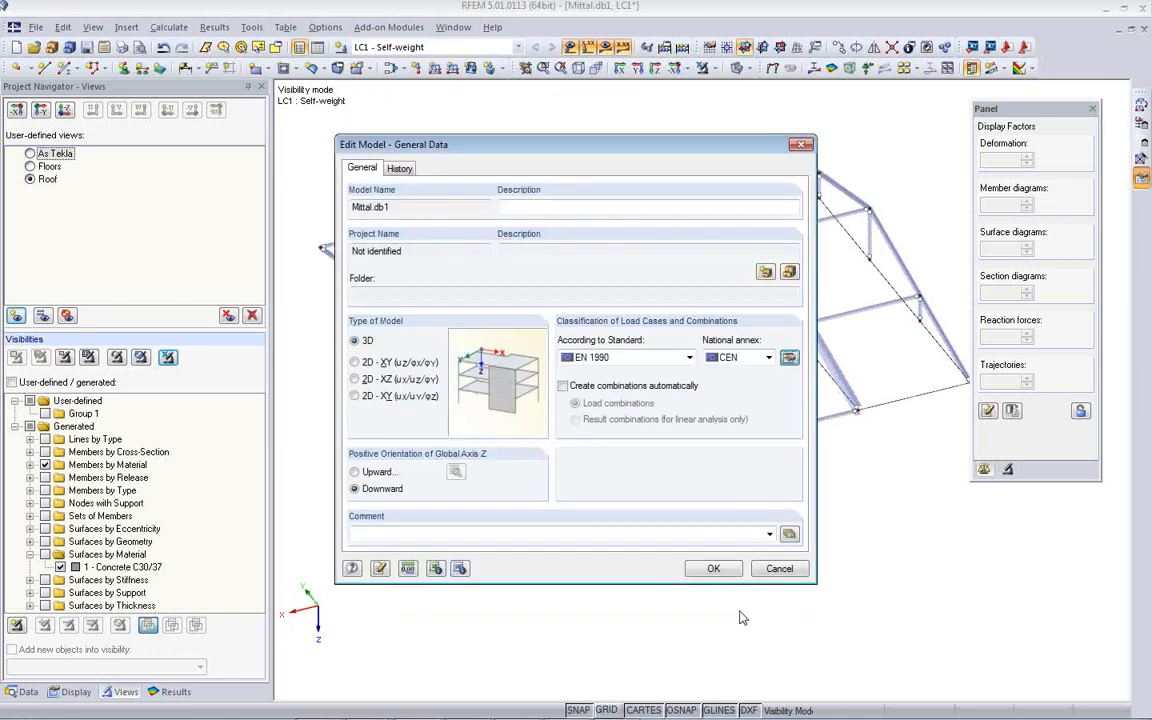
left_click(563, 386)
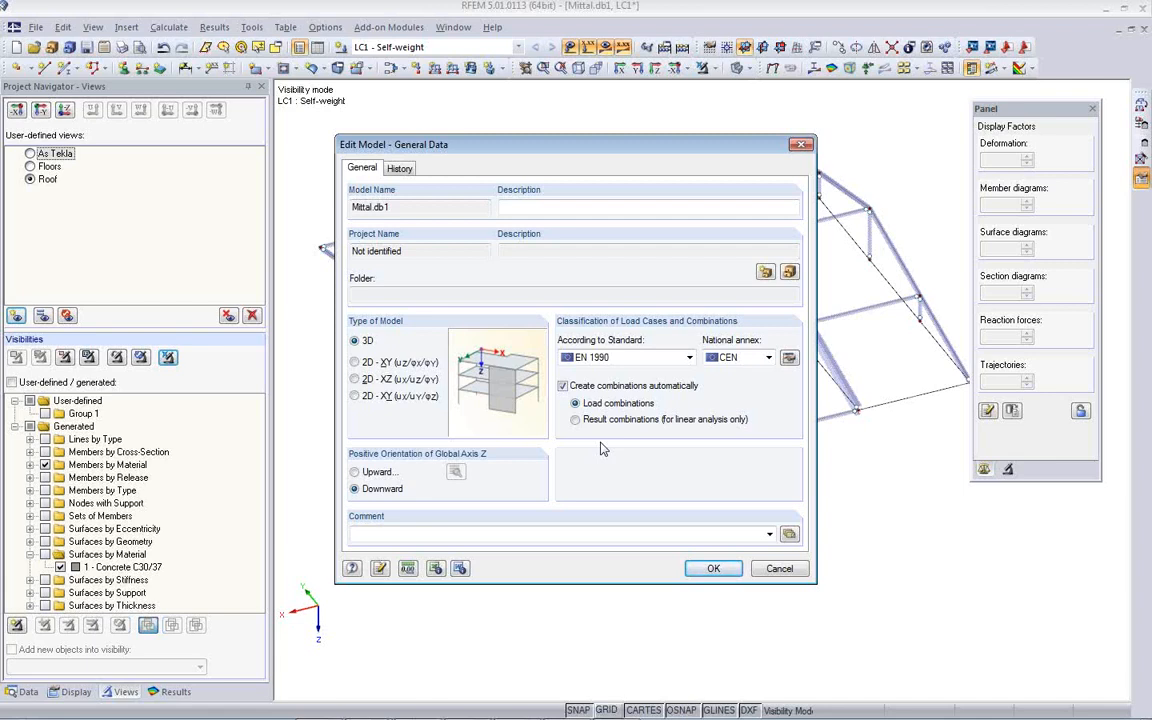
left_click(713, 569)
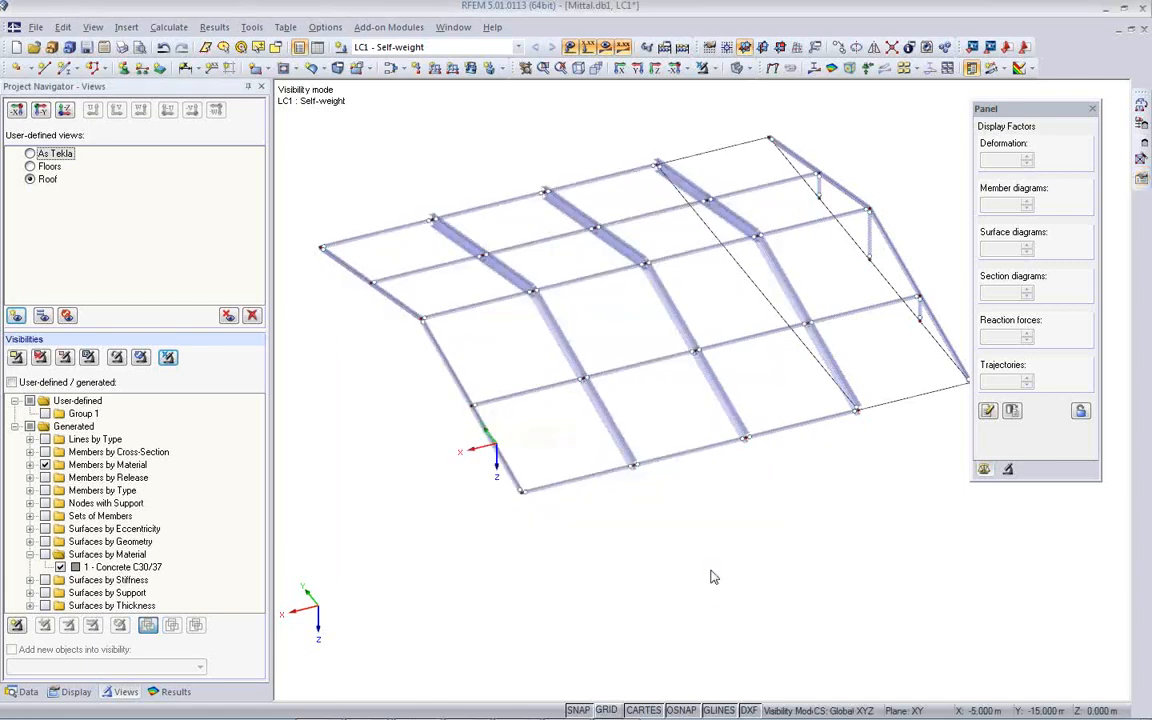
- Display the tables below the model, enlarge their area and bring up the load cases table
left_click(317, 48)
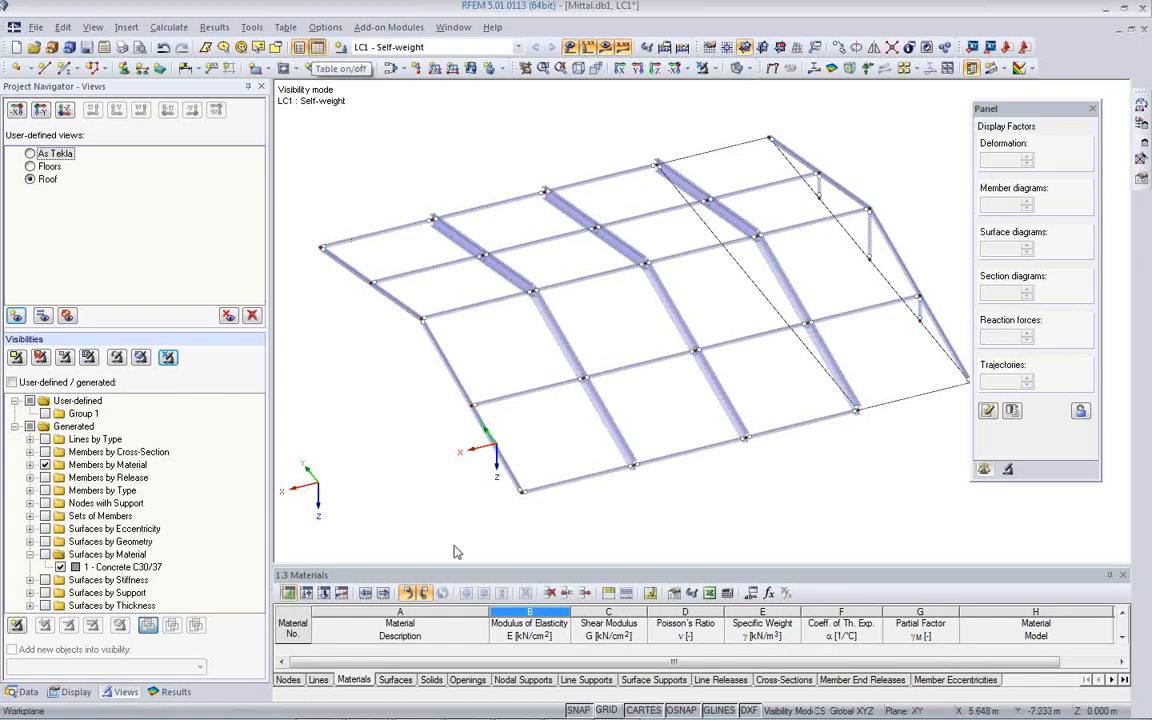
left_click_drag(462, 566, 418, 438)
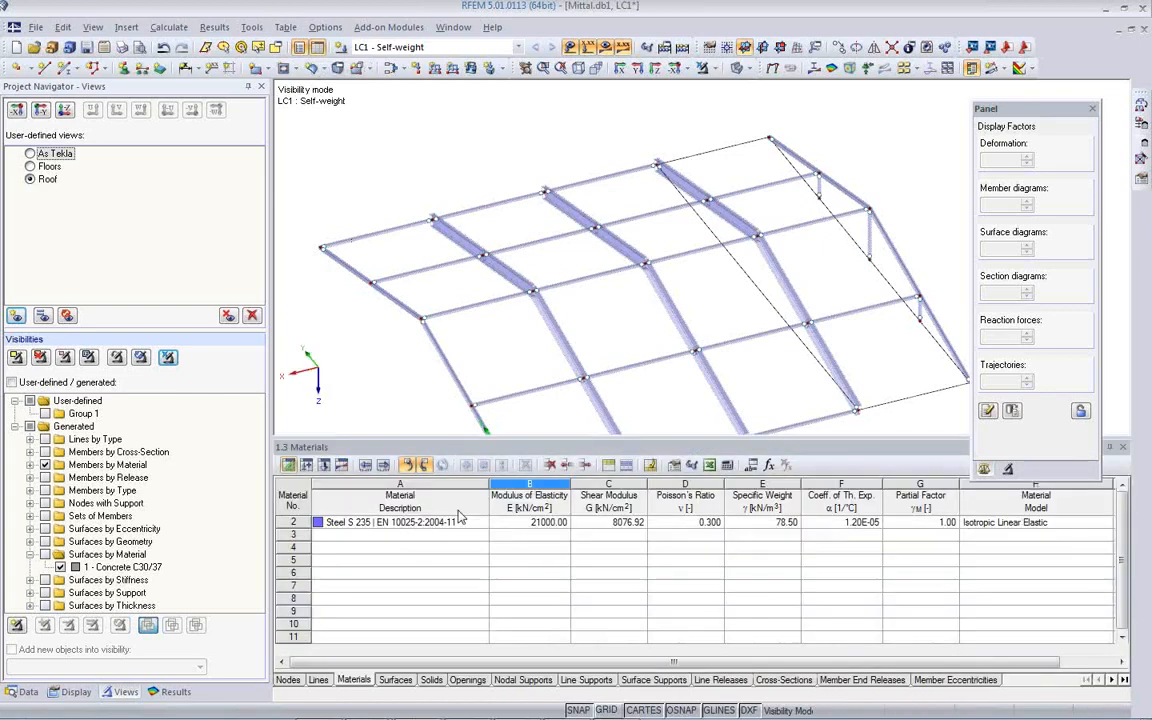
left_click(308, 468)
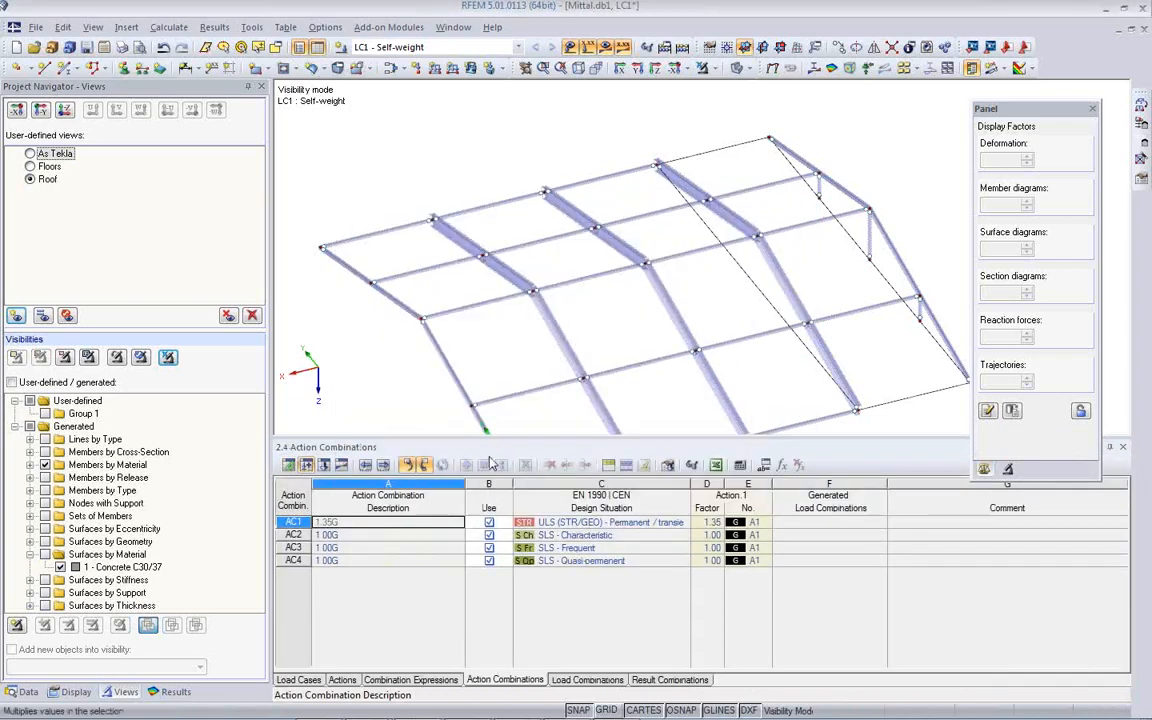
left_click_drag(488, 437, 490, 386)
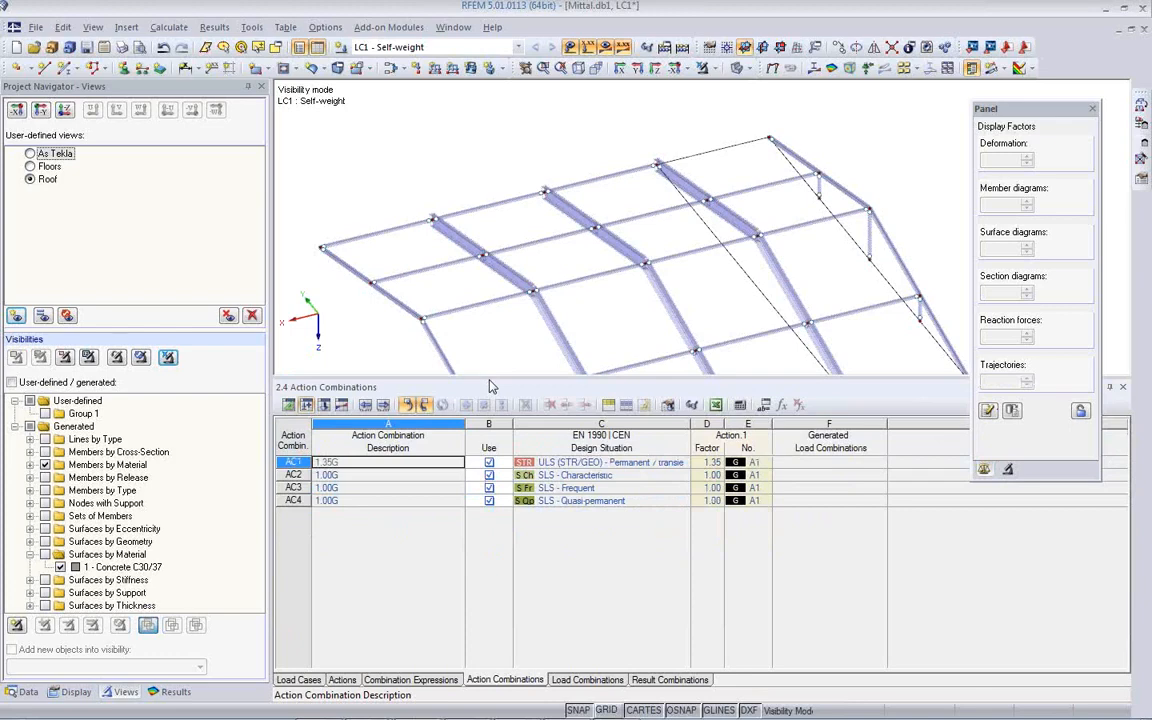
left_click(296, 680)
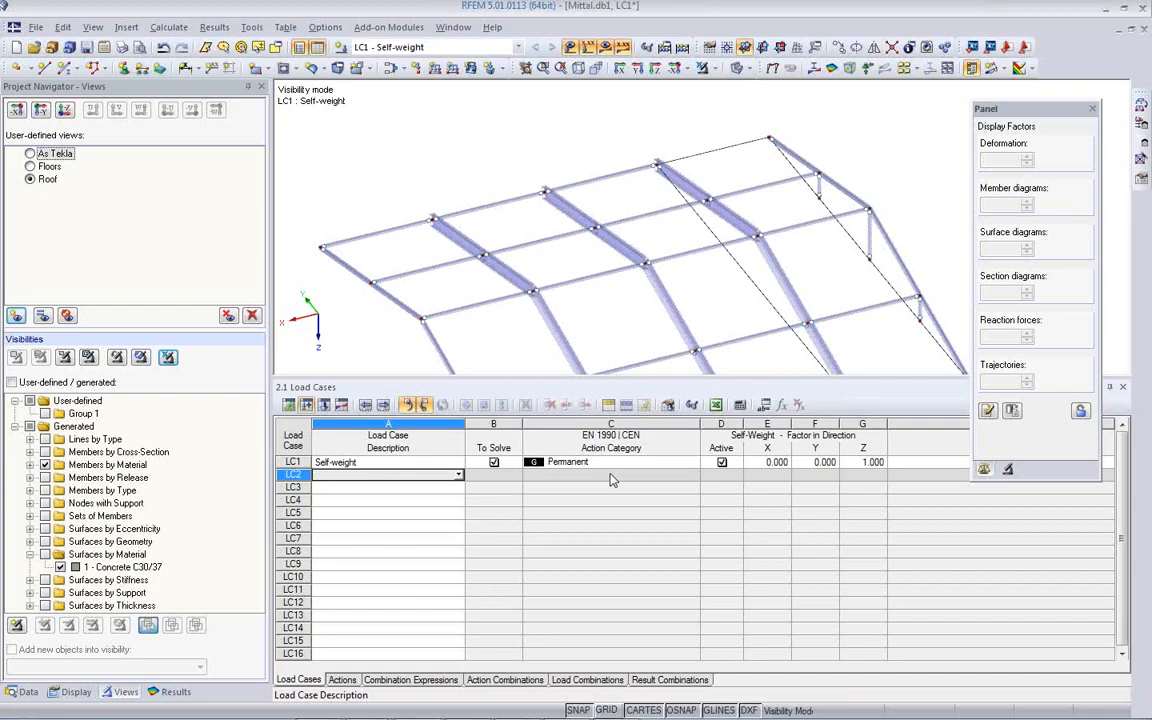
- Add load case LC2 described as Snow with the action category Snow (H ≤ 1000 m a.s.l.)
left_click(459, 477)
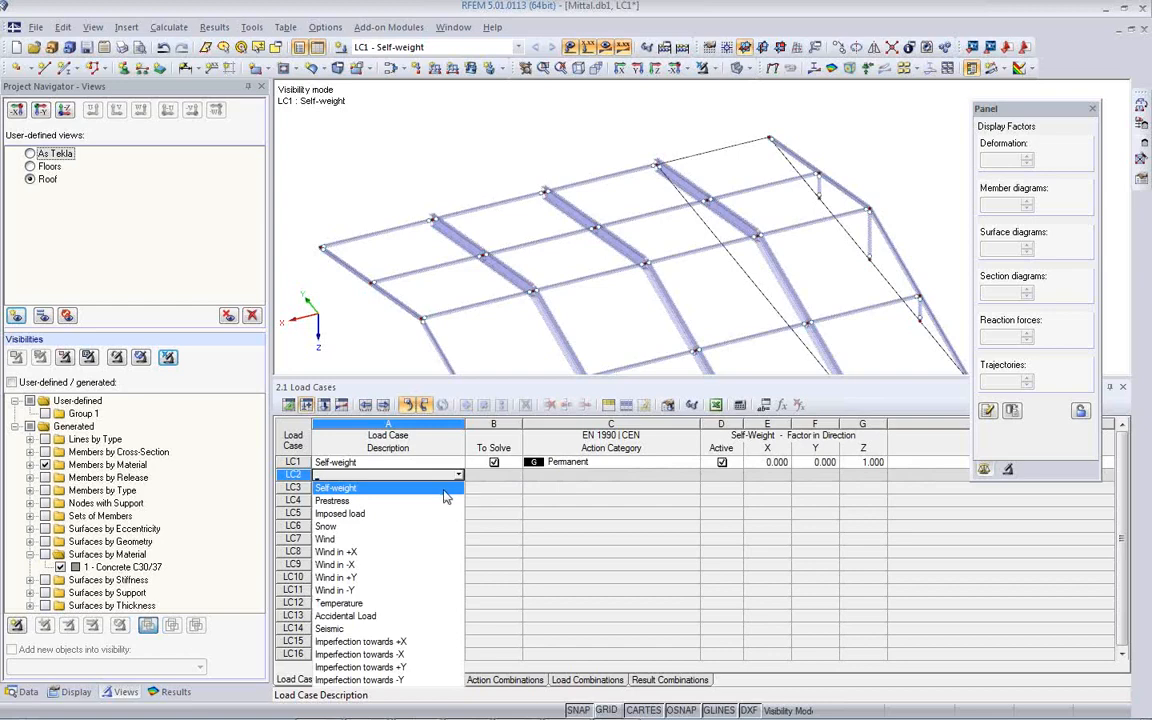
left_click(387, 470)
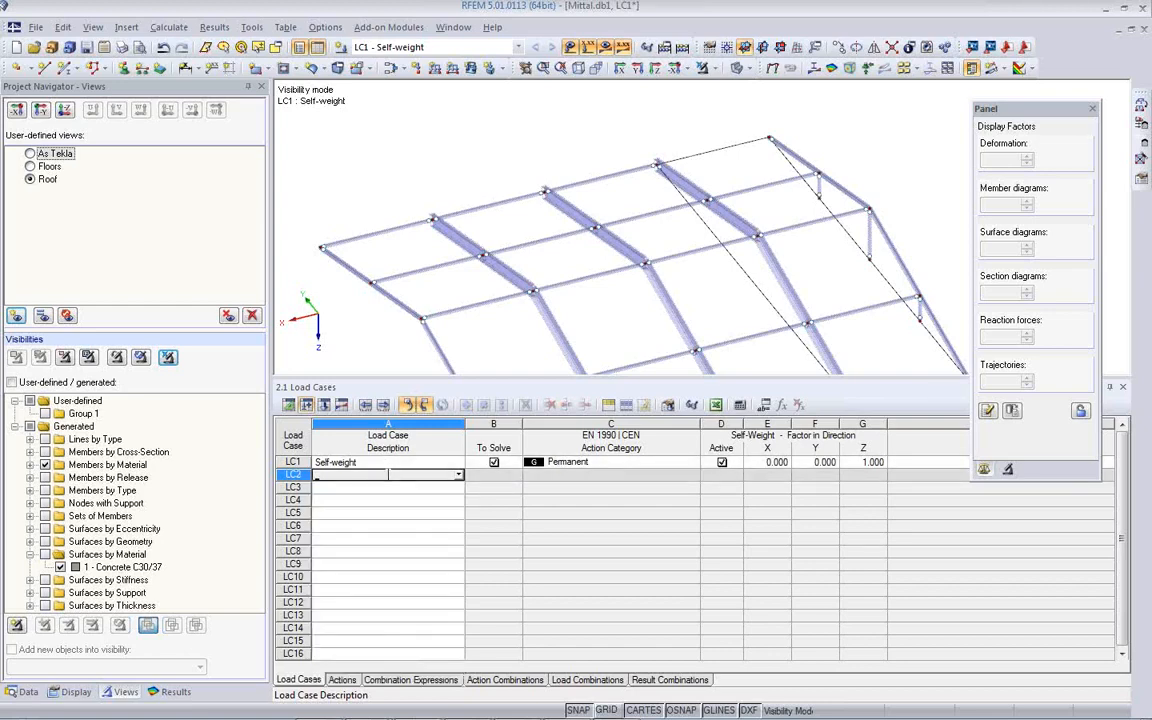
left_click(460, 477)
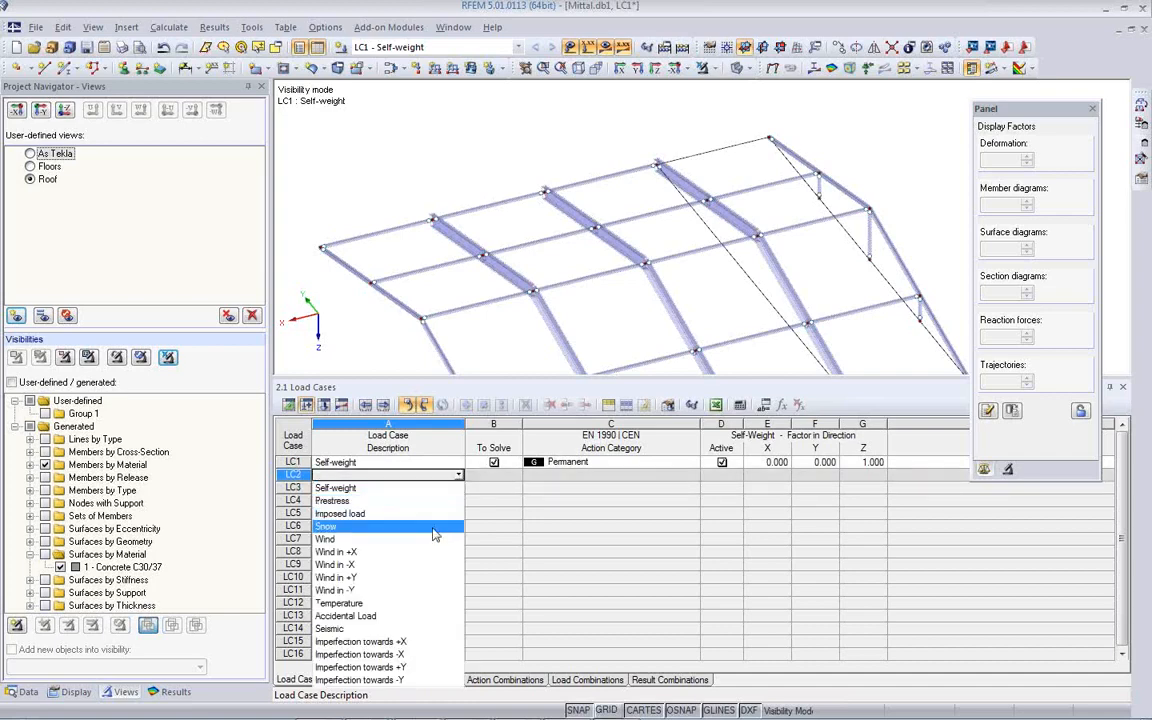
left_click(425, 458)
left_click(689, 476)
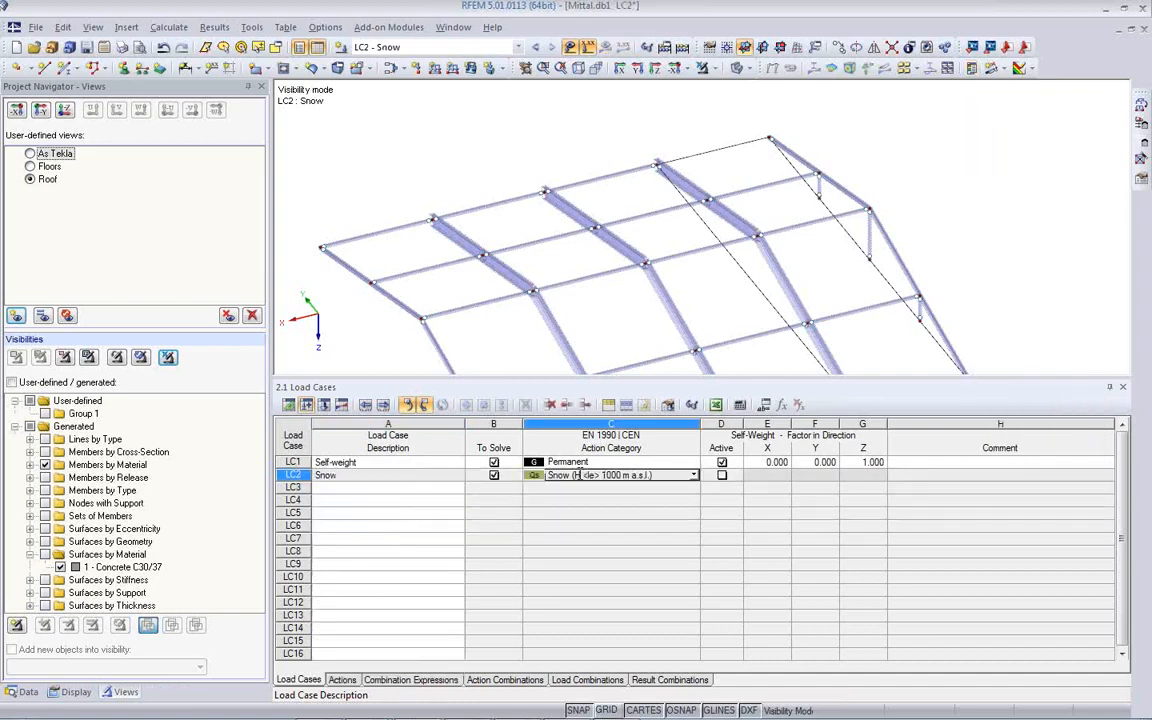
left_click(694, 476)
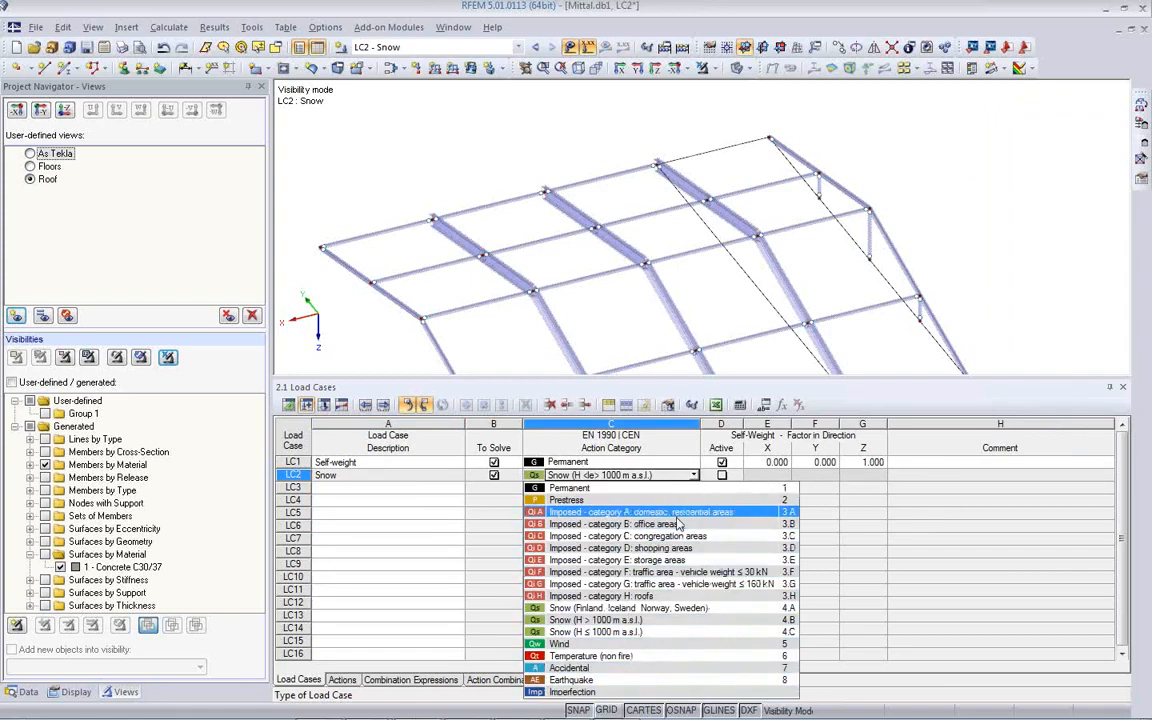
left_click(667, 477)
- Add load case LC3 using the predefined description Wind
left_click(352, 487)
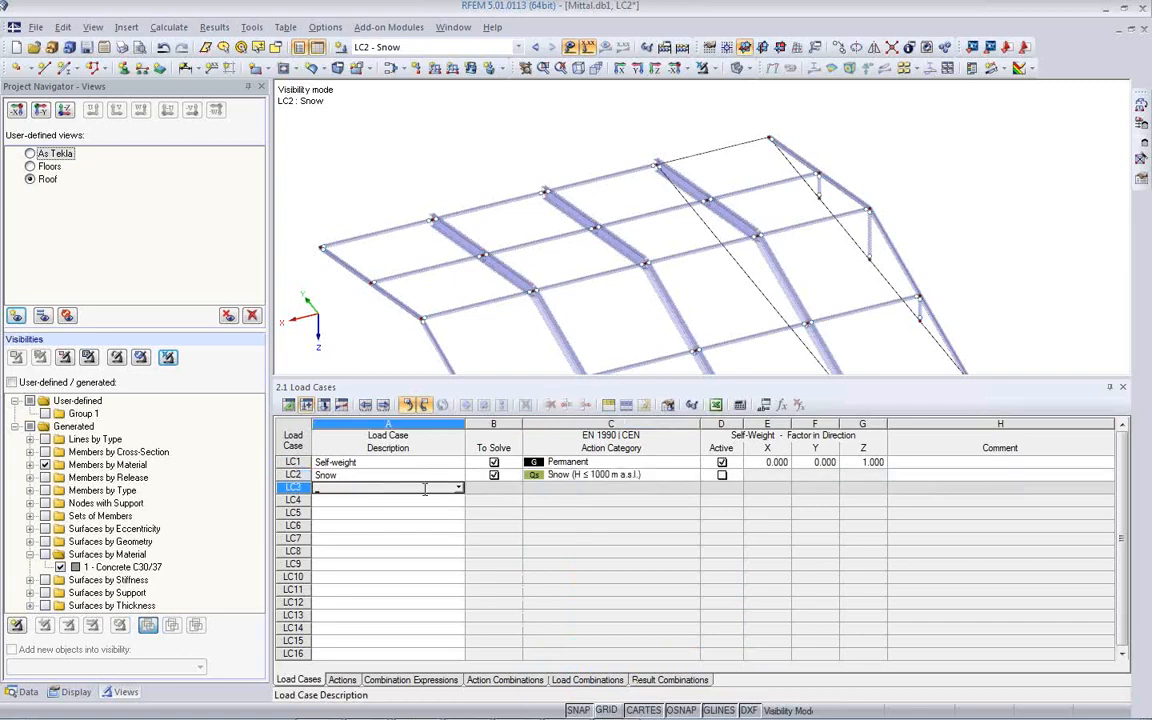
left_click(460, 488)
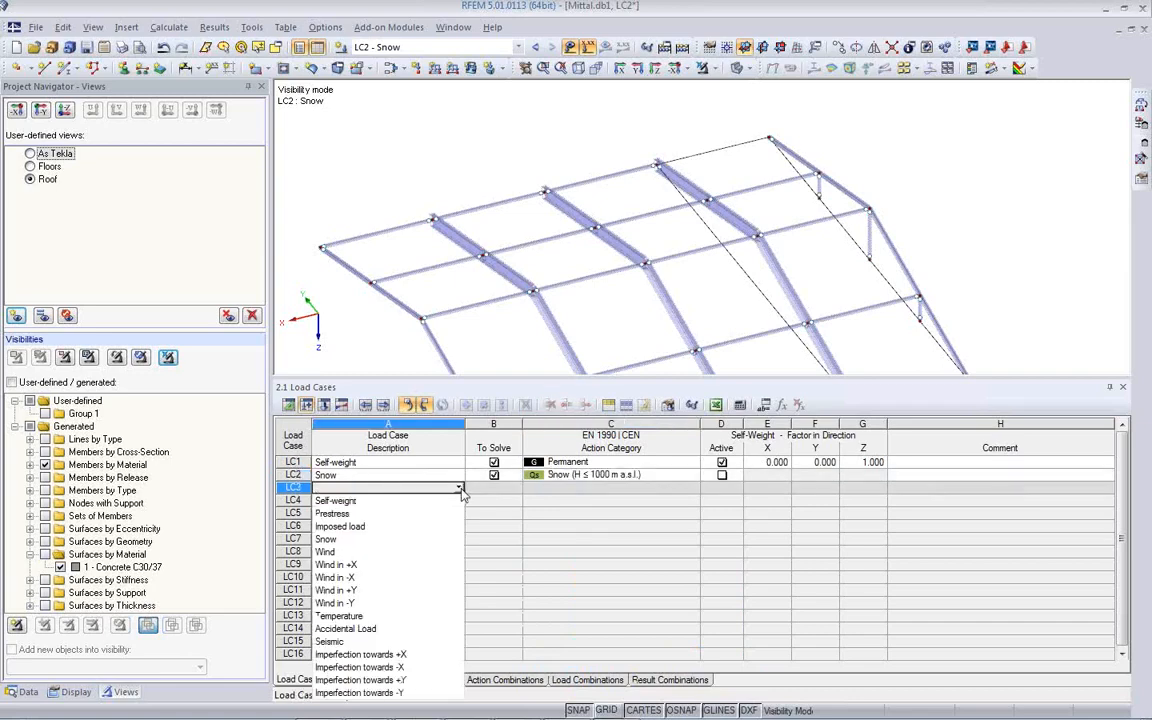
left_click(445, 551)
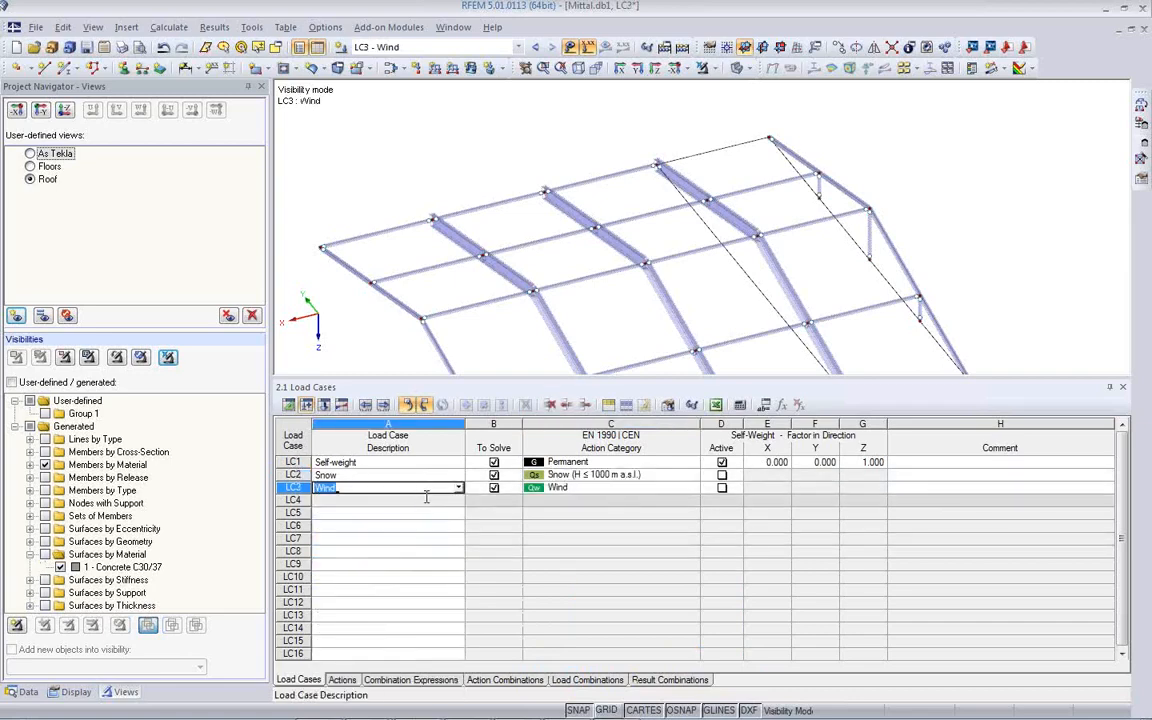
- Add load case LC4 named Live with the action category Imposed - category B: office areas
left_click(432, 499)
left_click(460, 500)
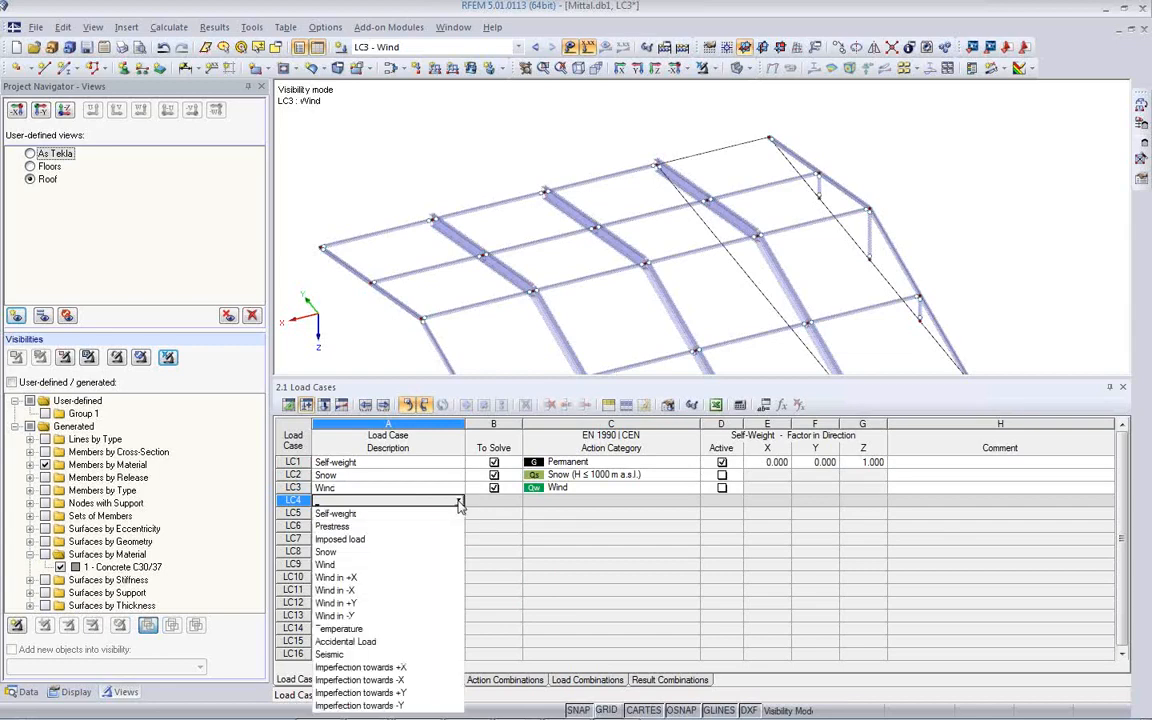
left_click(416, 501)
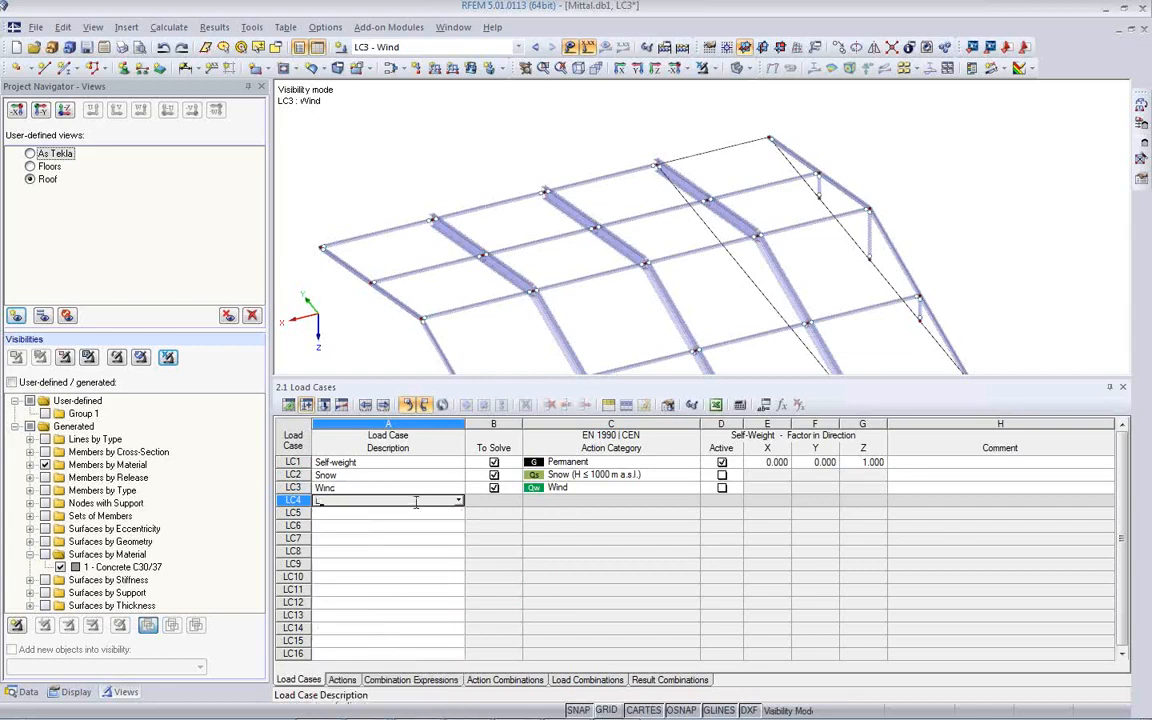
left_click(673, 501)
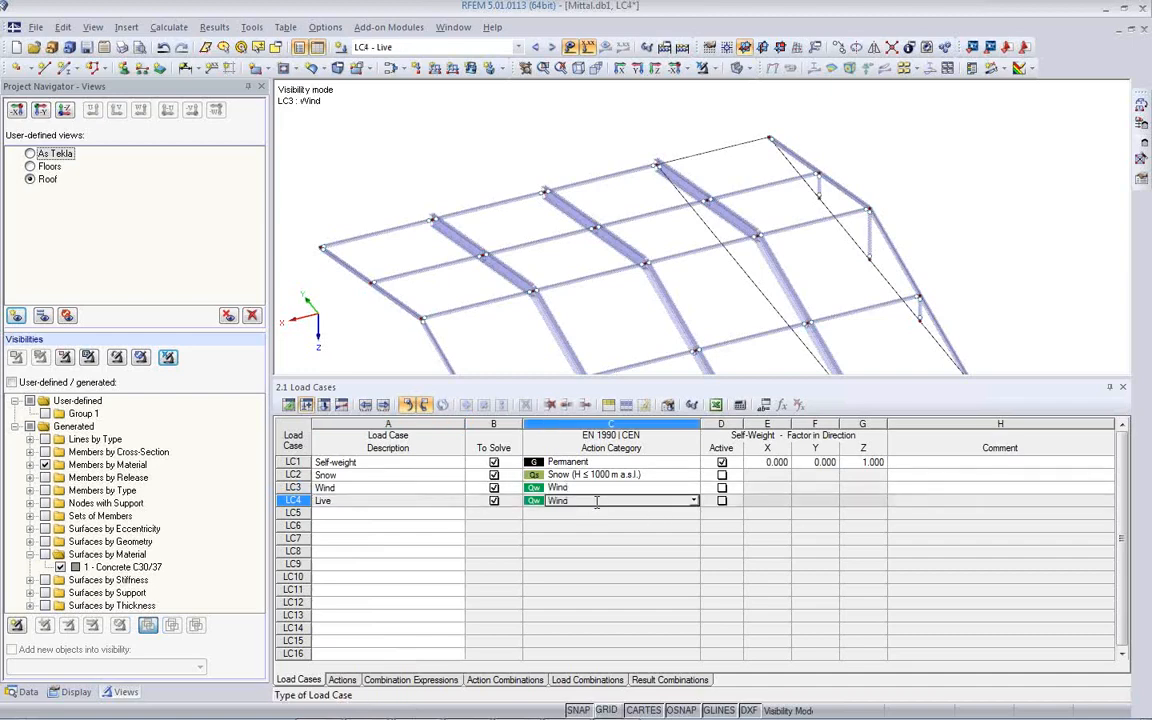
left_click(693, 501)
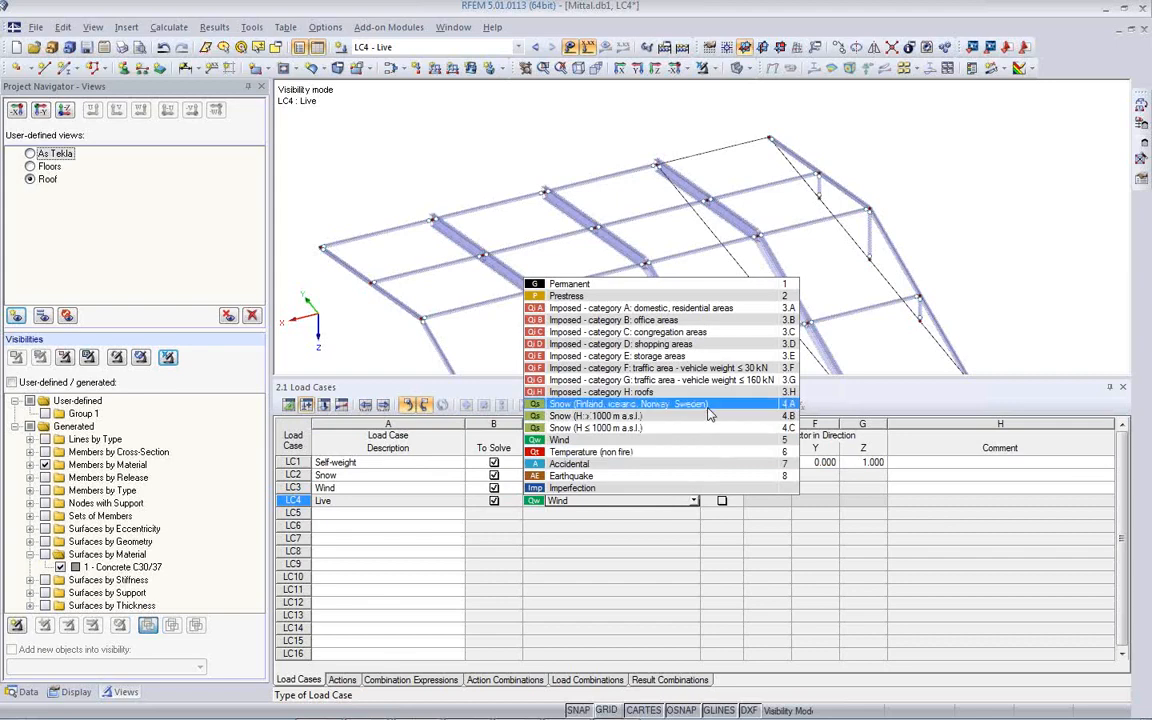
left_click(697, 321)
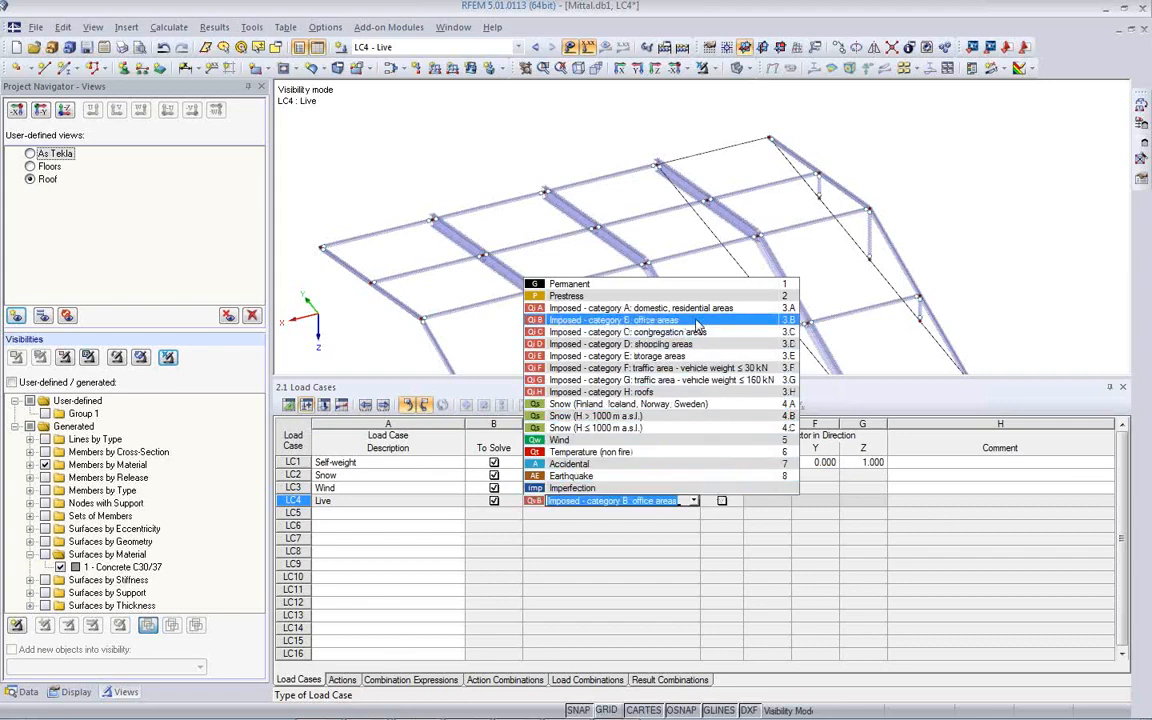
left_click(590, 521)
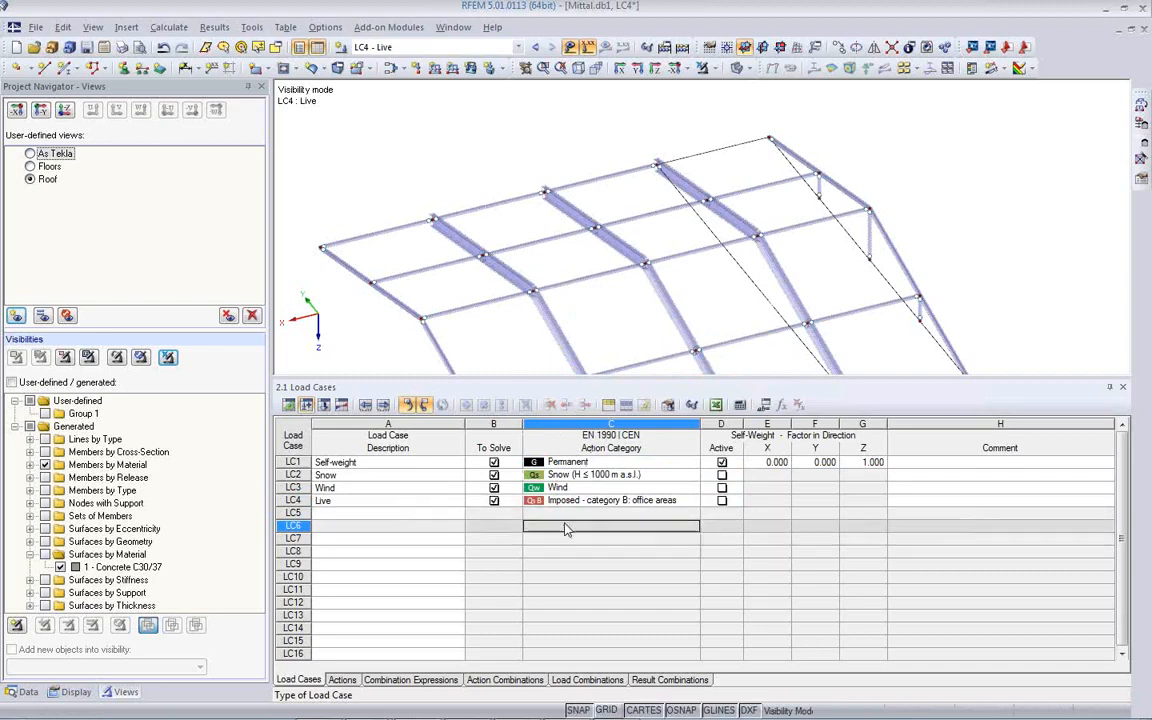
- Deactivate the Characteristic, Frequent and Quasi-permanent SLS combination expressions, keeping only ULS in use, and display the action combinations
left_click(342, 680)
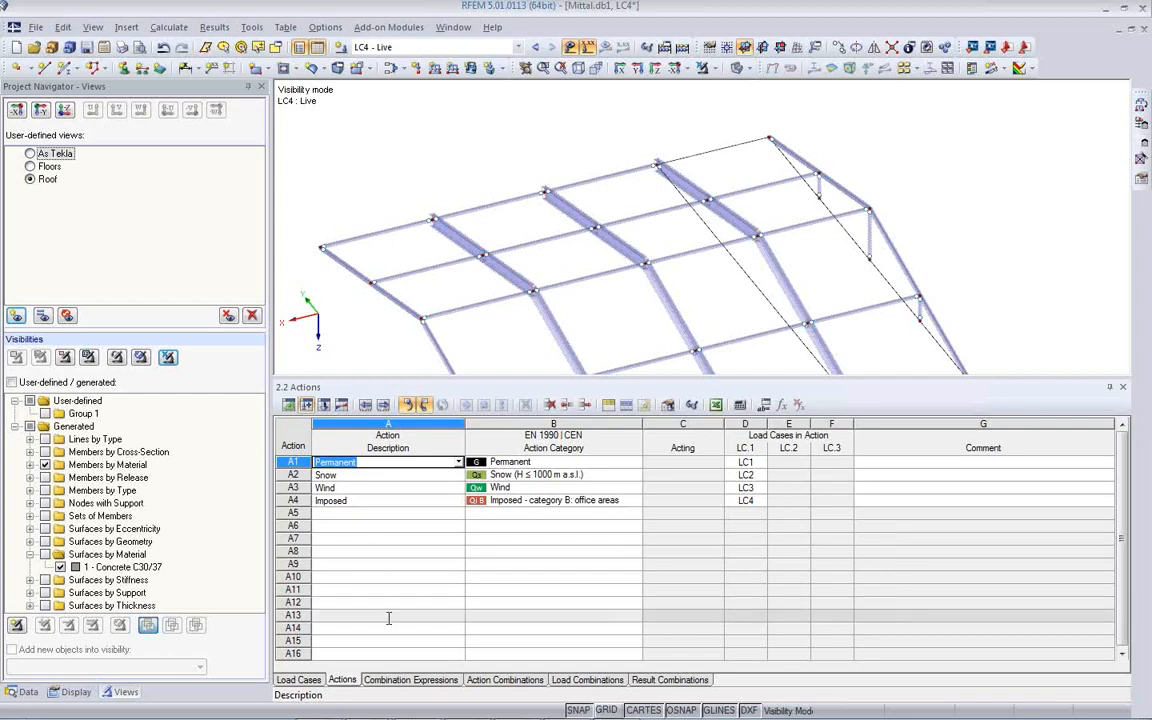
left_click(410, 679)
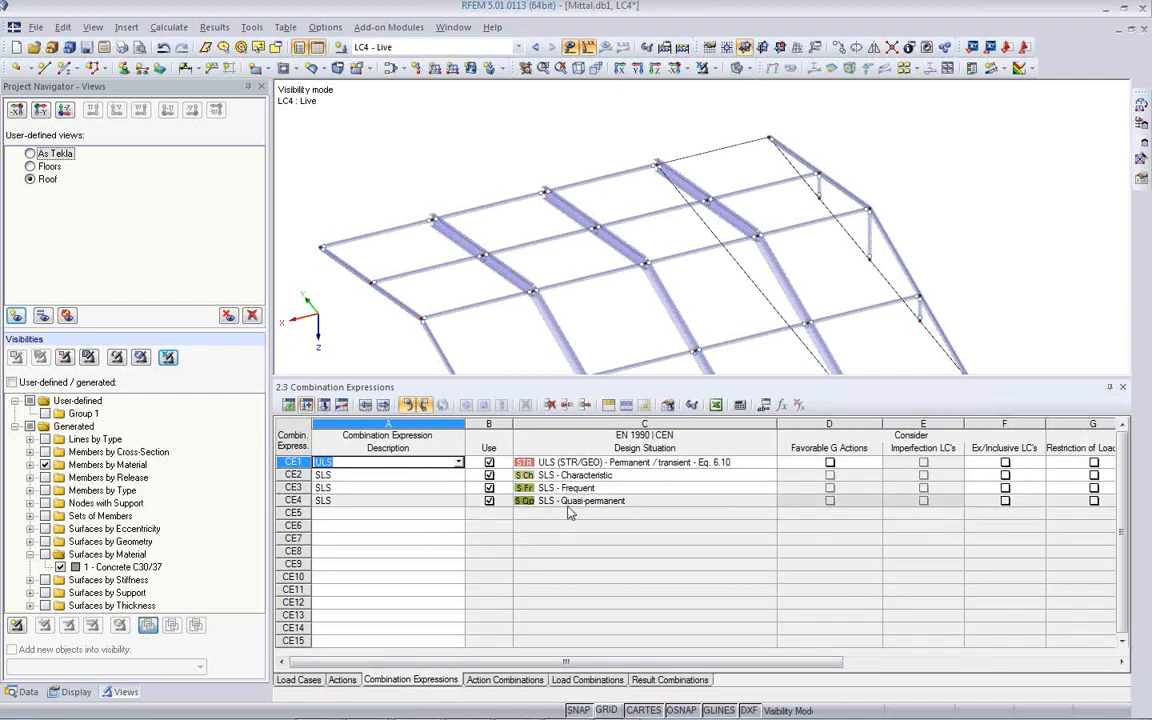
left_click(489, 500)
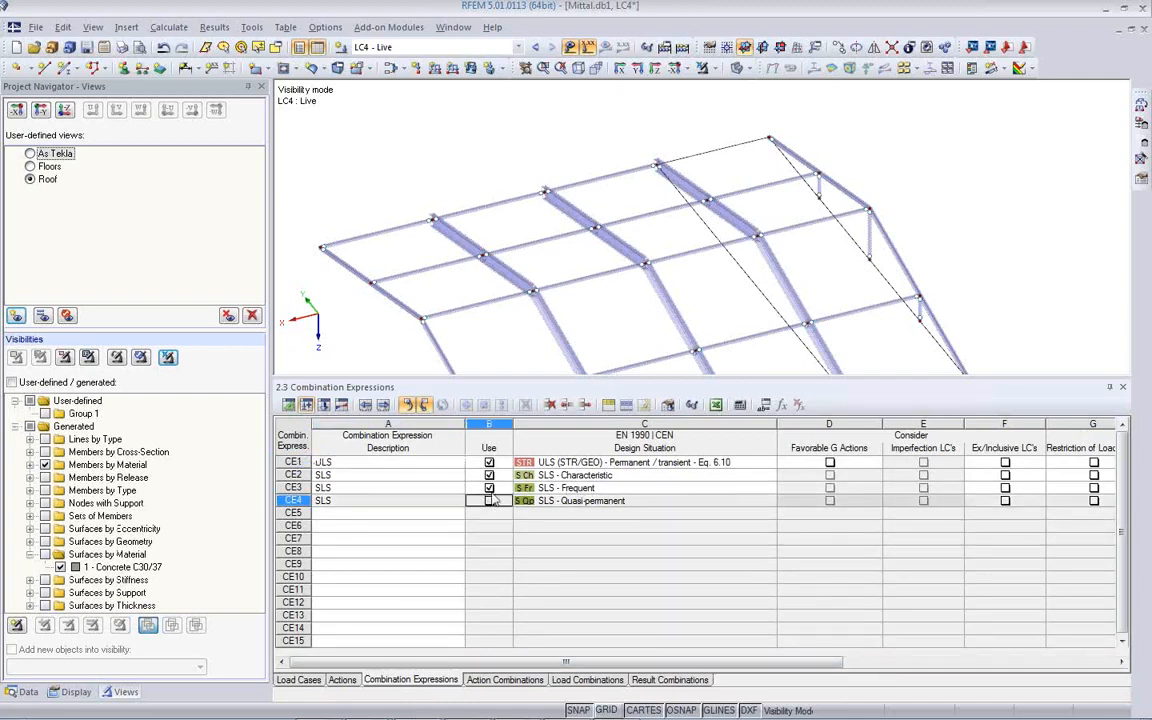
left_click(489, 487)
left_click(489, 475)
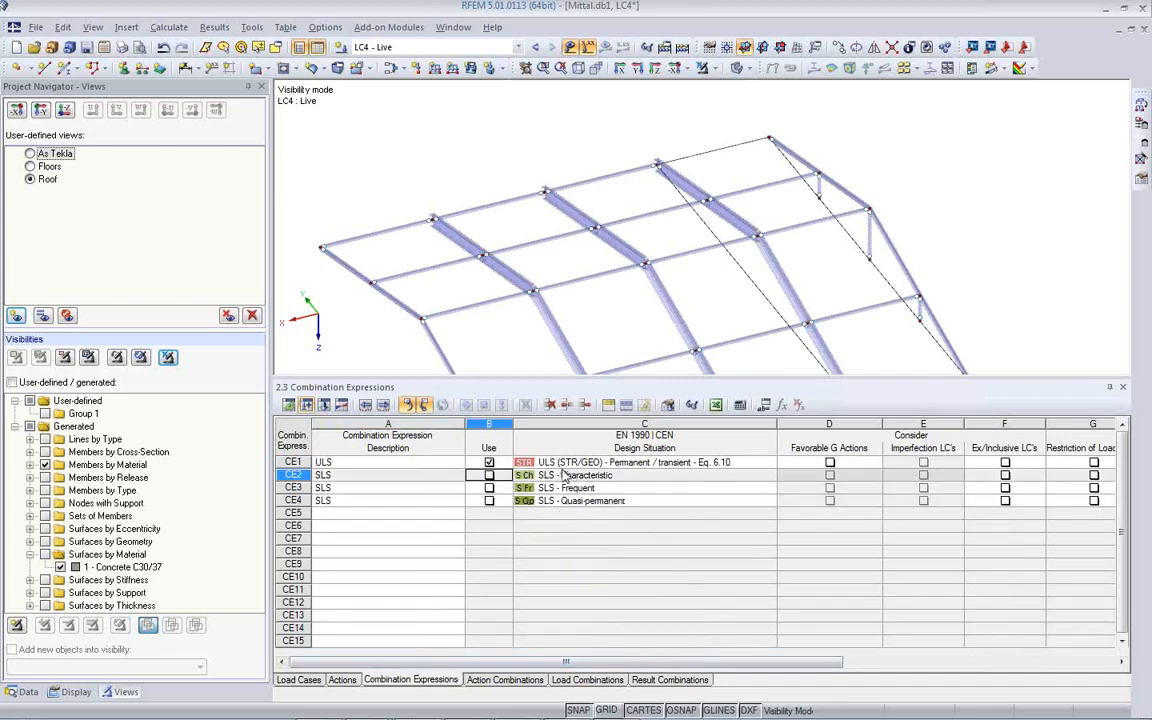
left_click(499, 680)
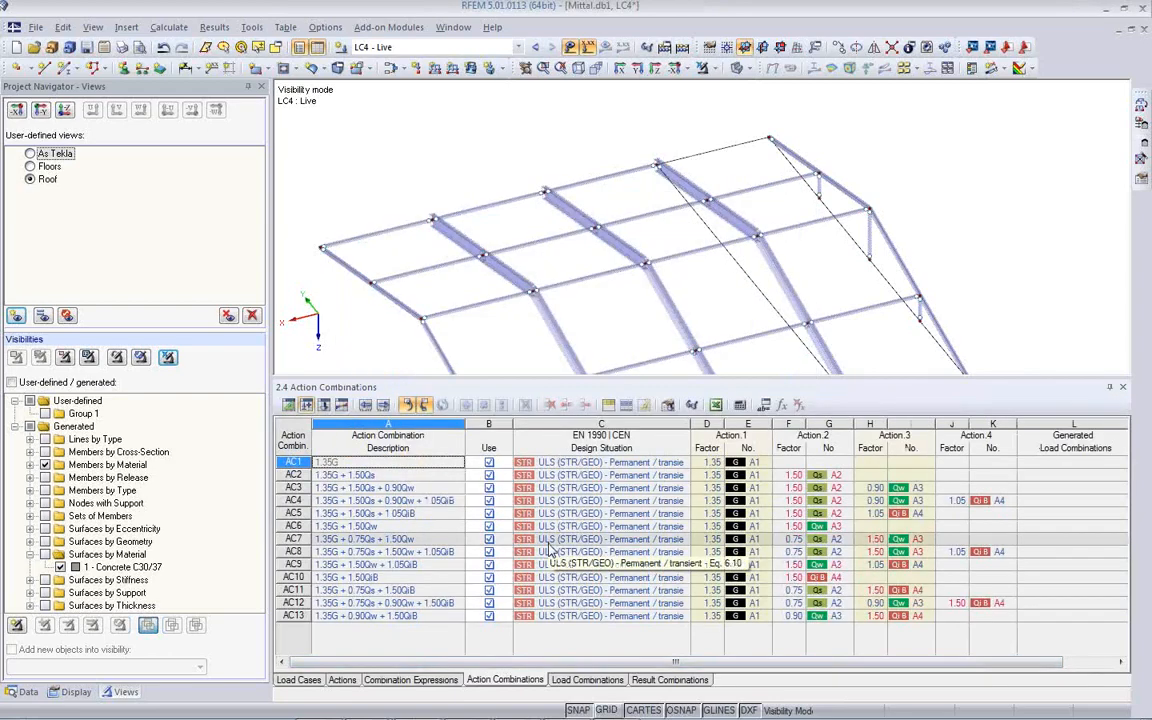
- Exclude load combinations CO1, CO2, CO6 and CO10 from being solved in the load combinations table
left_click(587, 680)
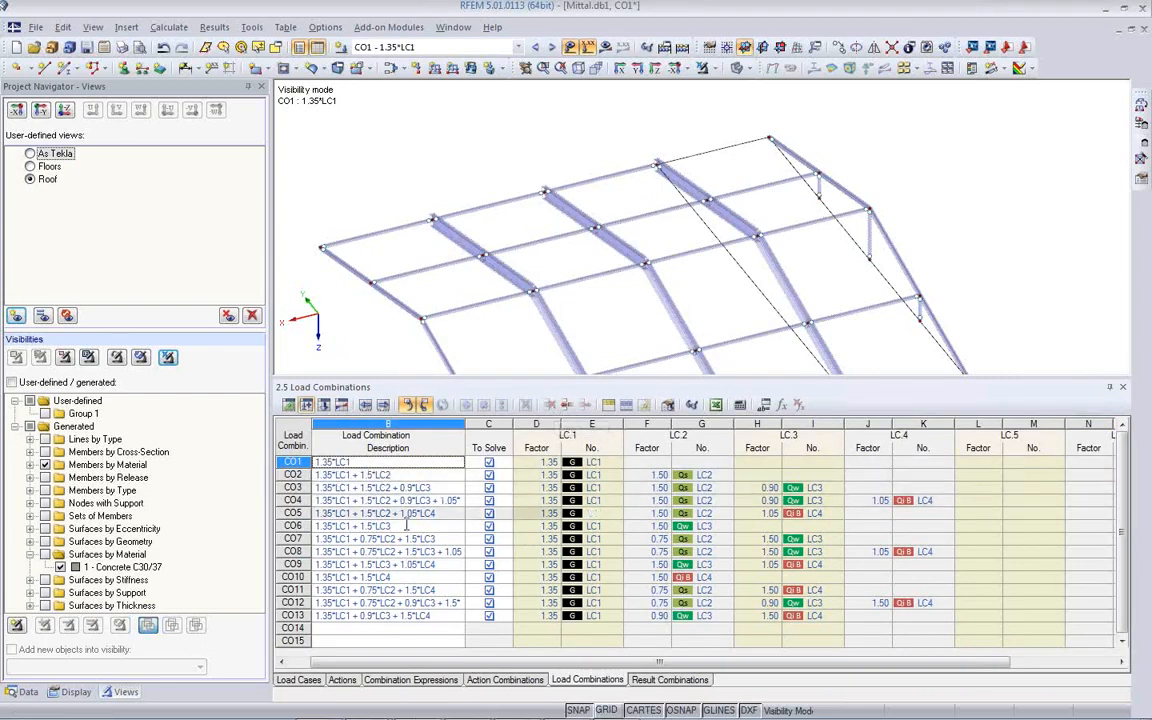
left_click(489, 464)
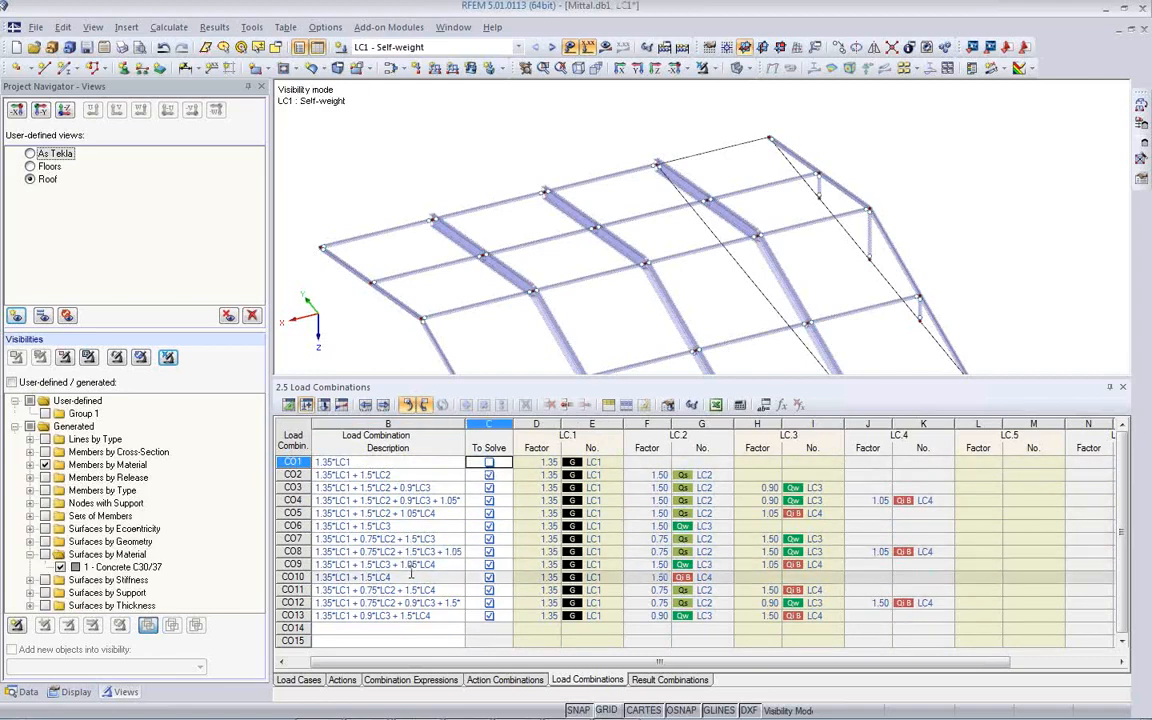
left_click(396, 527)
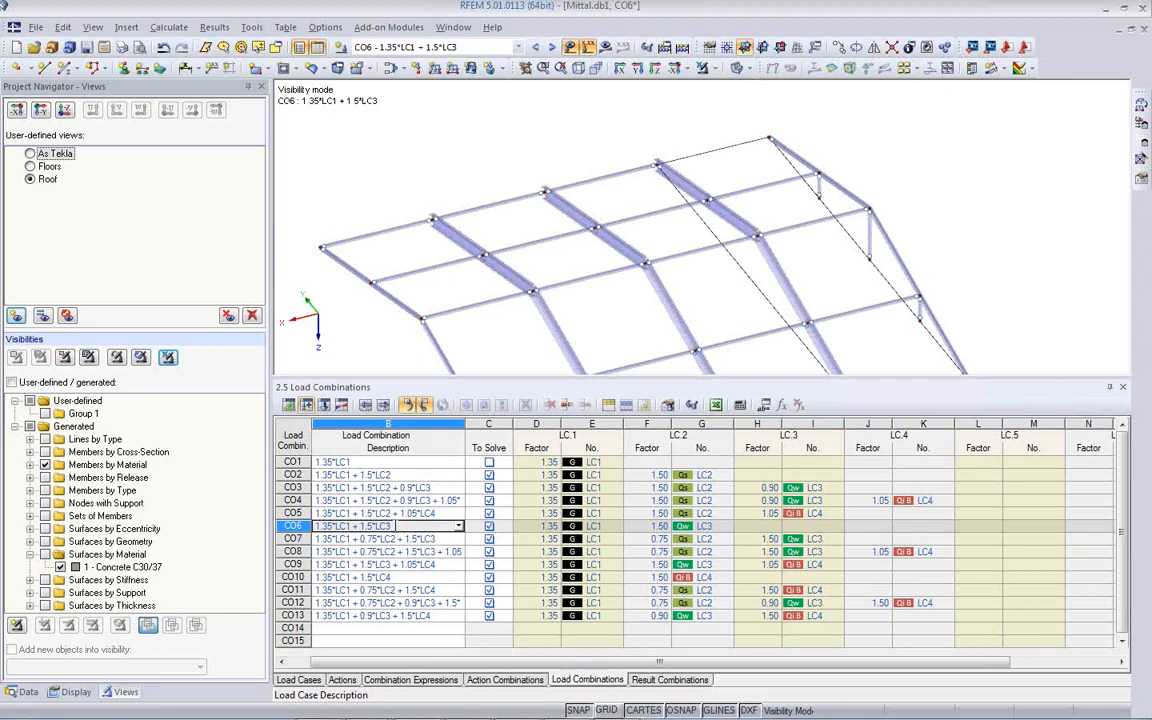
left_click(489, 527)
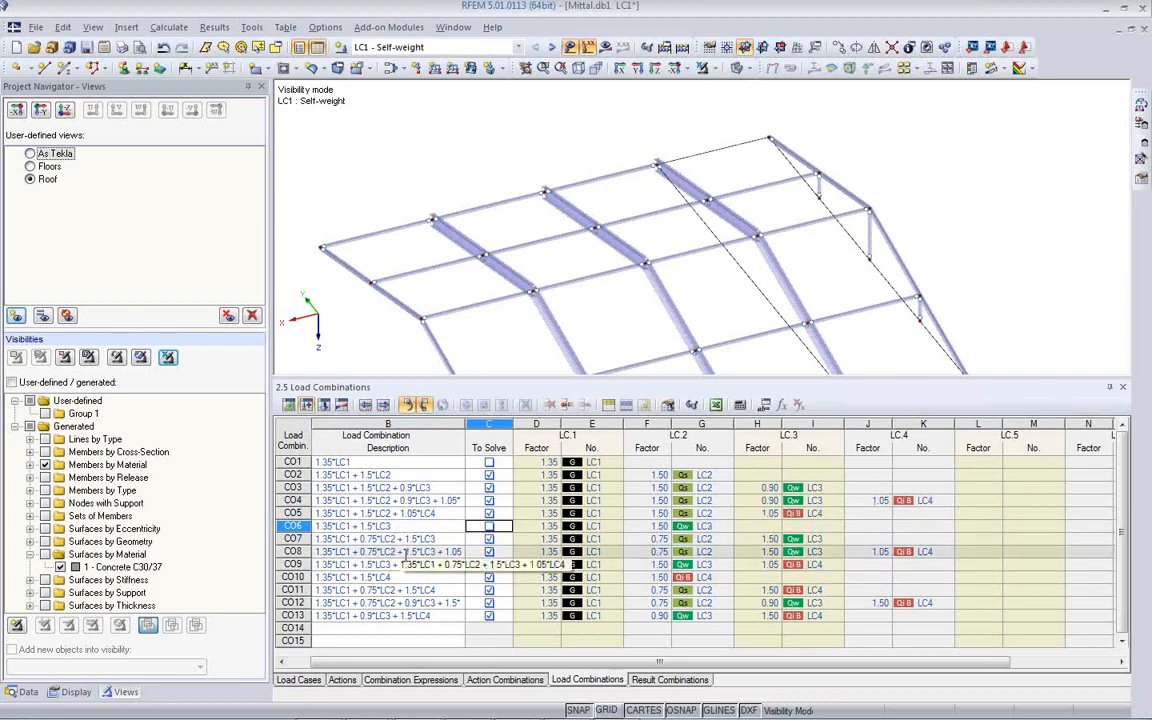
left_click(490, 579)
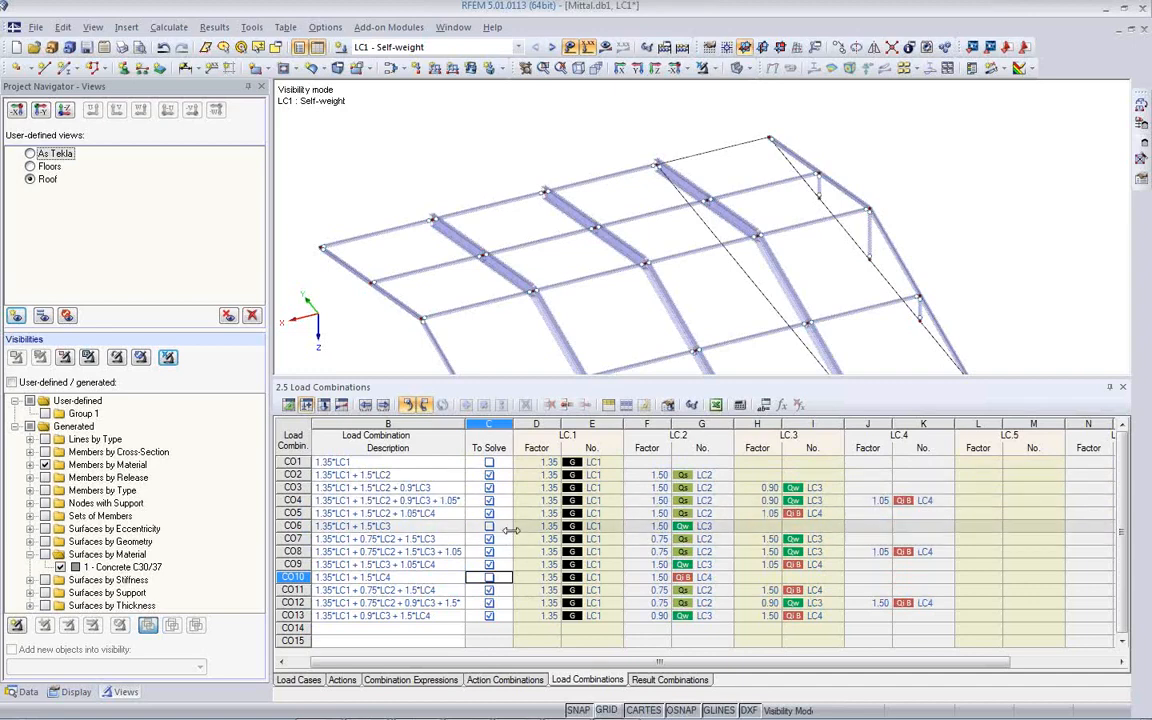
left_click(489, 475)
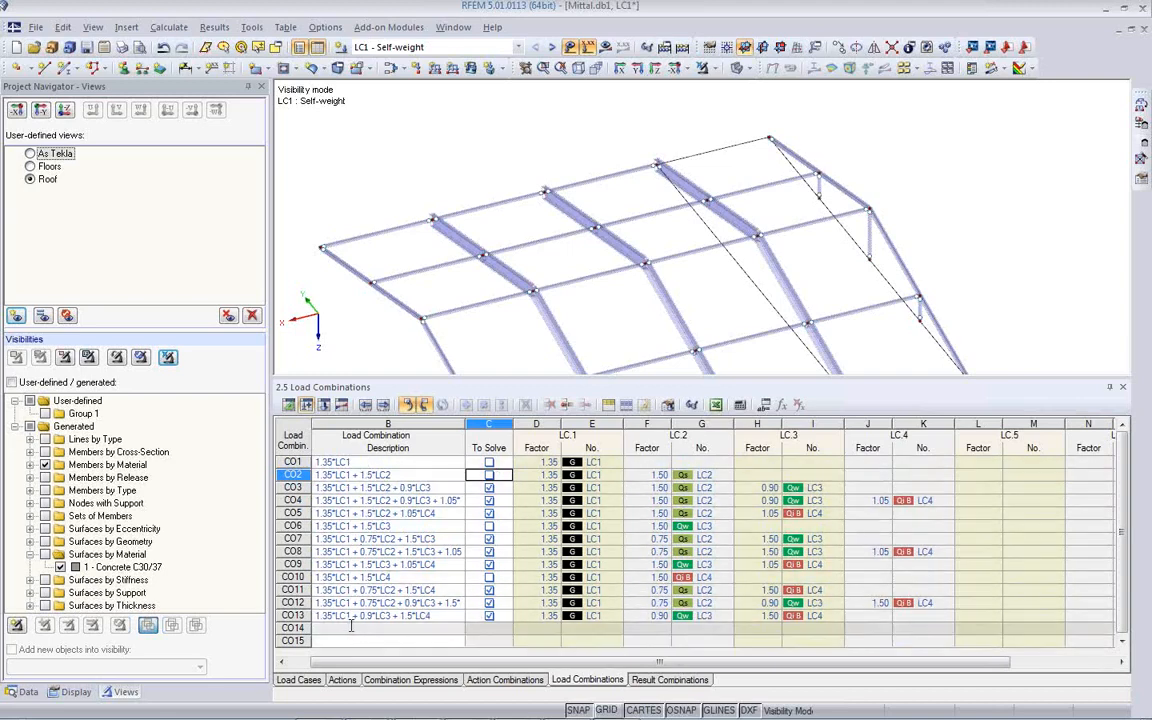
- Review the loadings of result combination RC1 and the list of available load cases and combinations
left_click(662, 680)
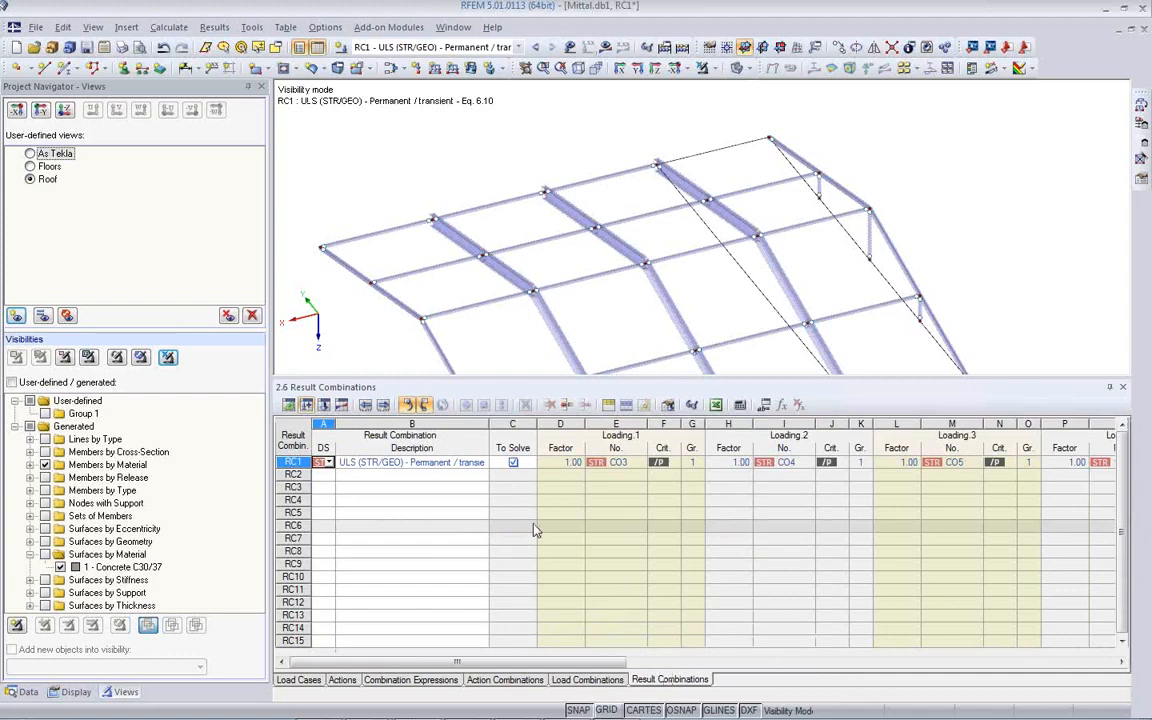
left_click_drag(577, 662, 432, 680)
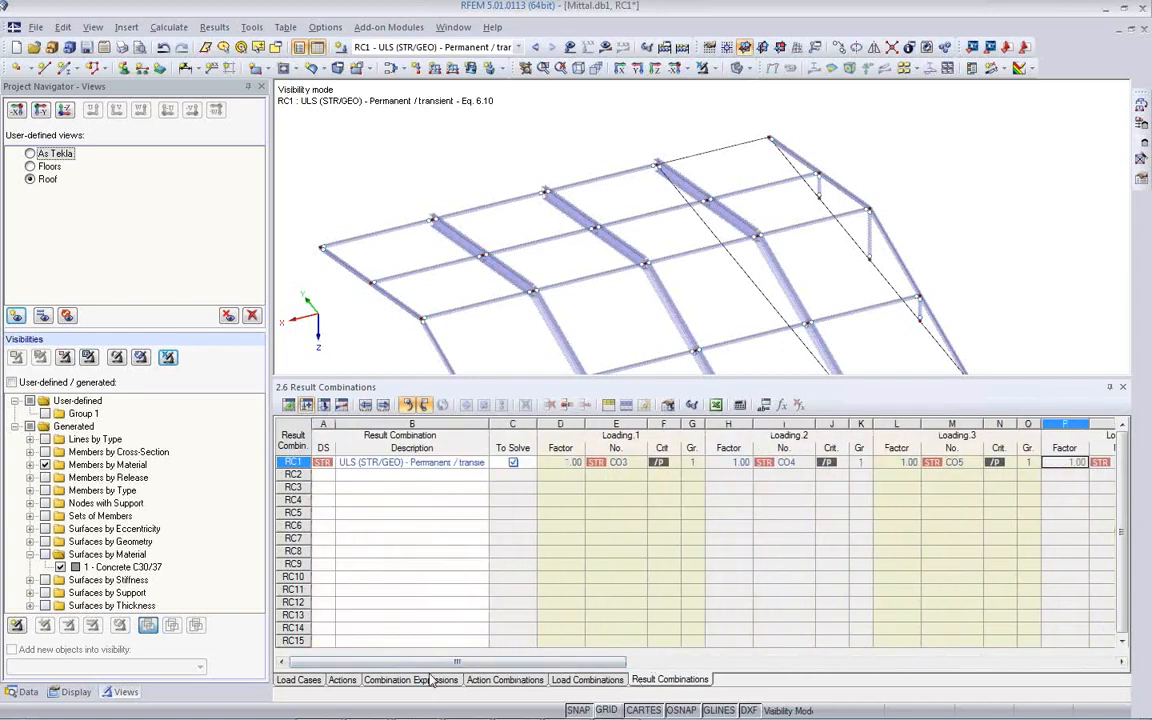
left_click_drag(503, 420, 595, 476)
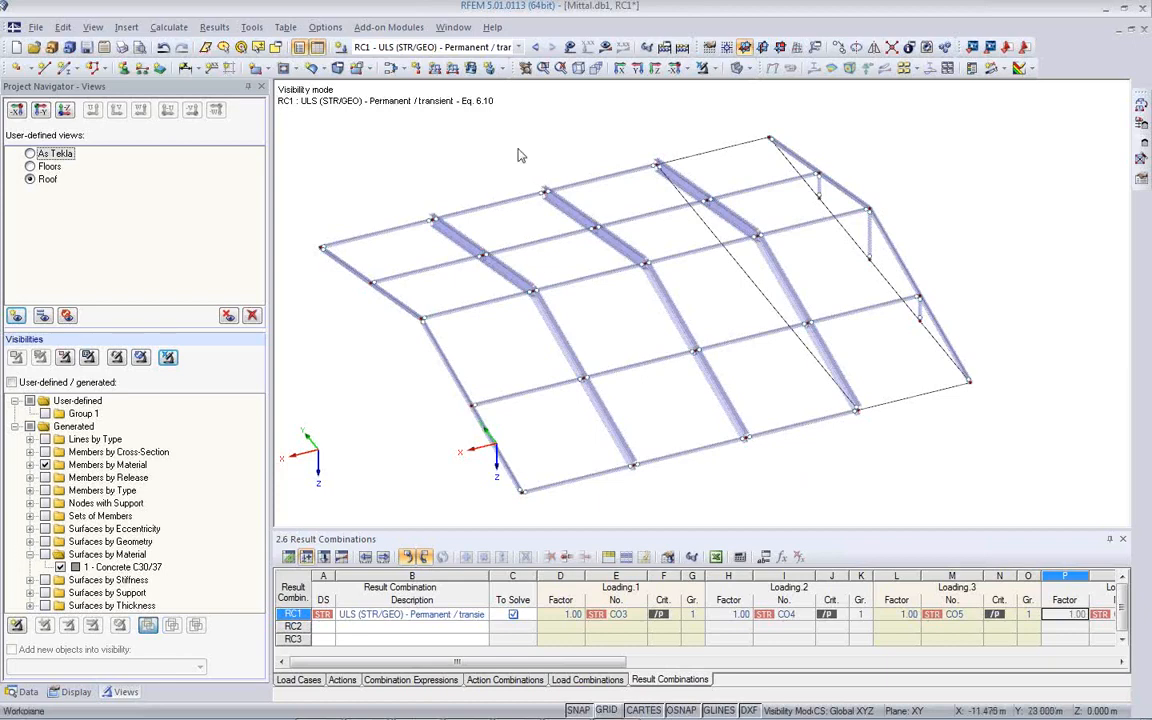
left_click(519, 48)
scroll(519, 58, "up", 5)
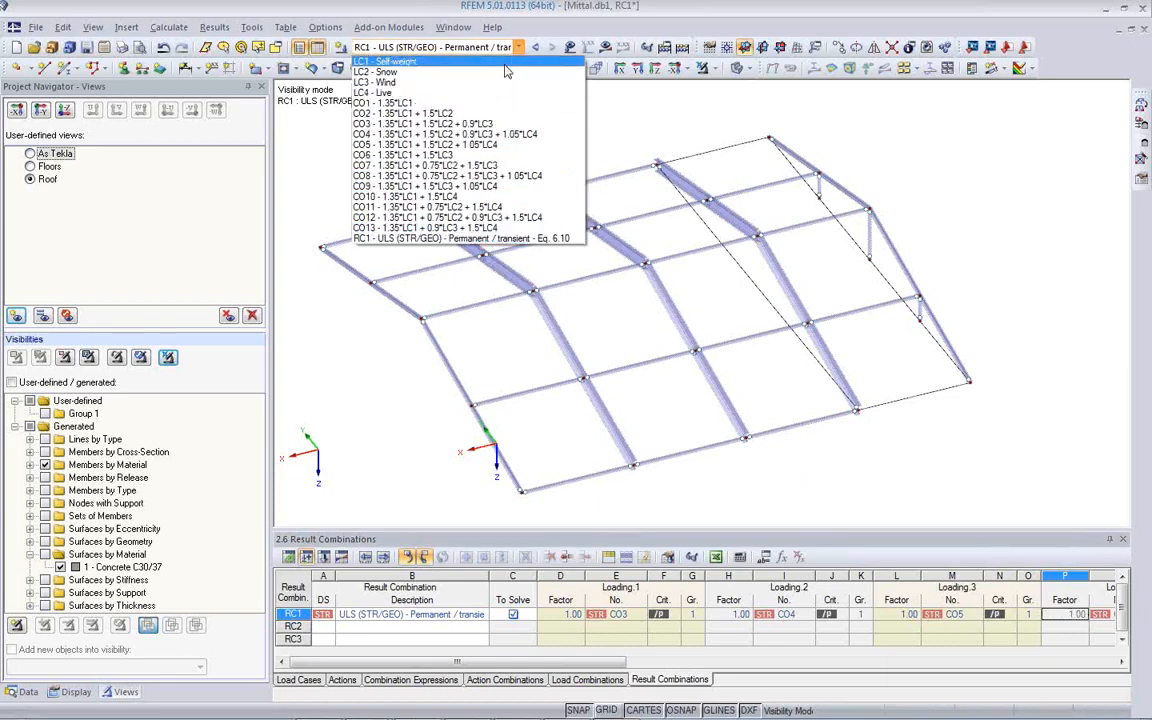
left_click(519, 58)
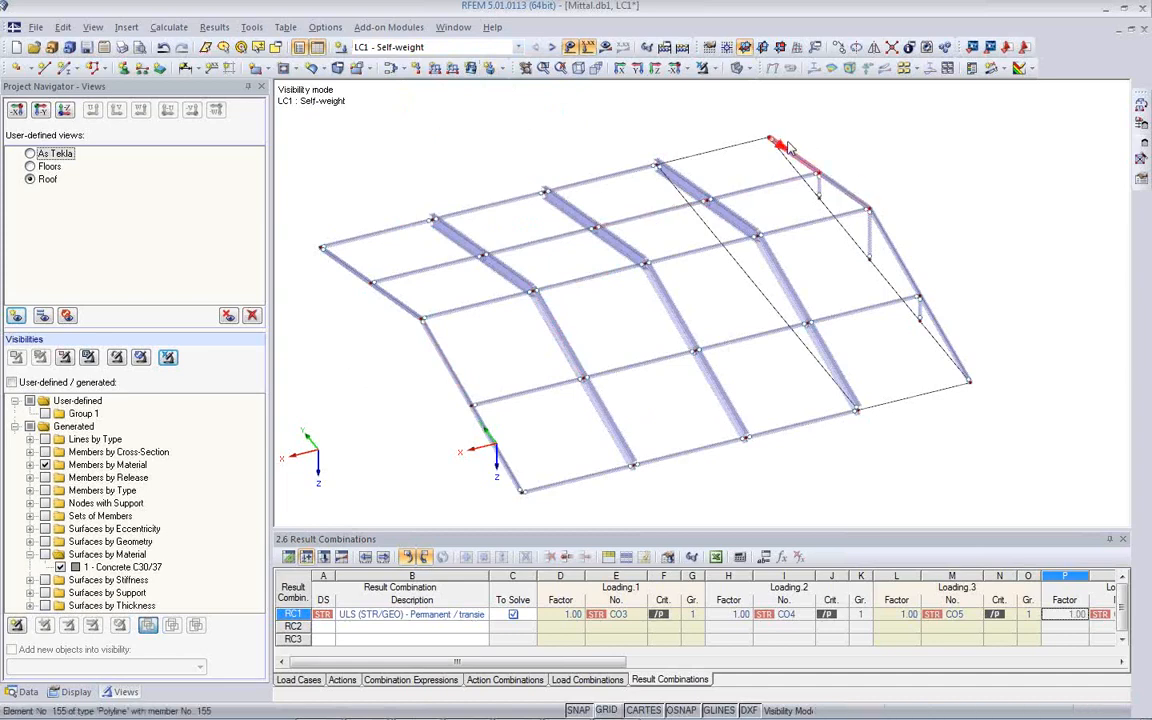
- Close the data table and display the roof model as a wireframe
left_click(1124, 540)
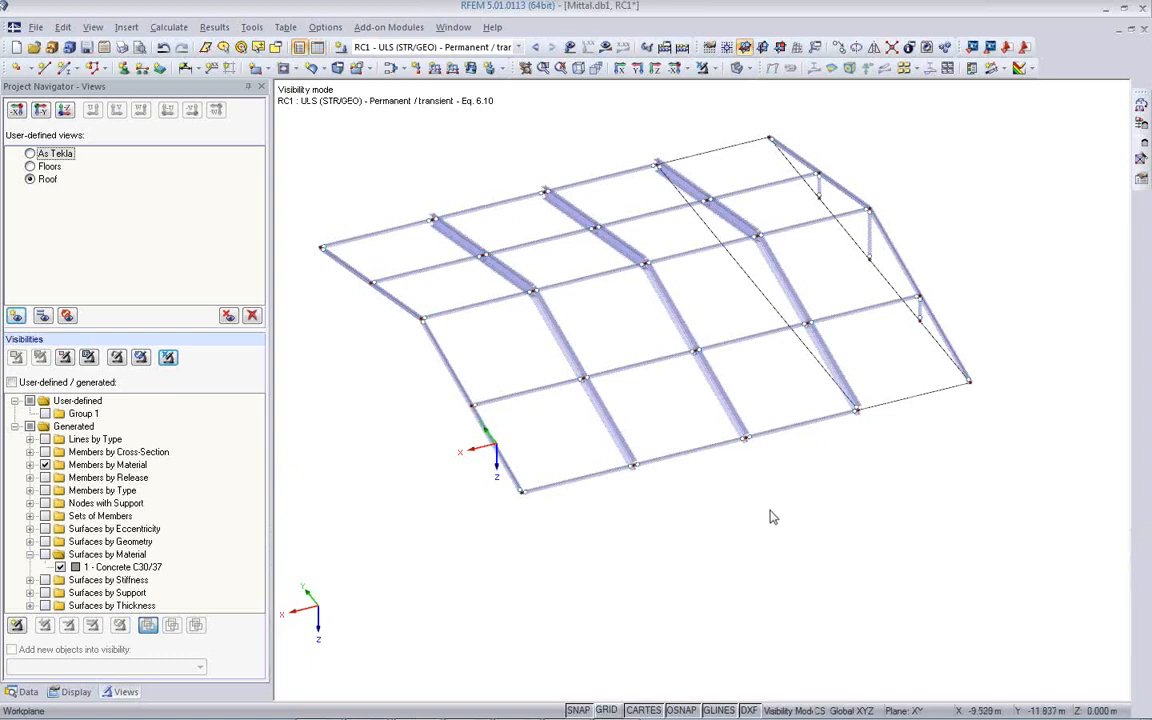
left_click(738, 69)
middle_click_drag(645, 558, 697, 554)
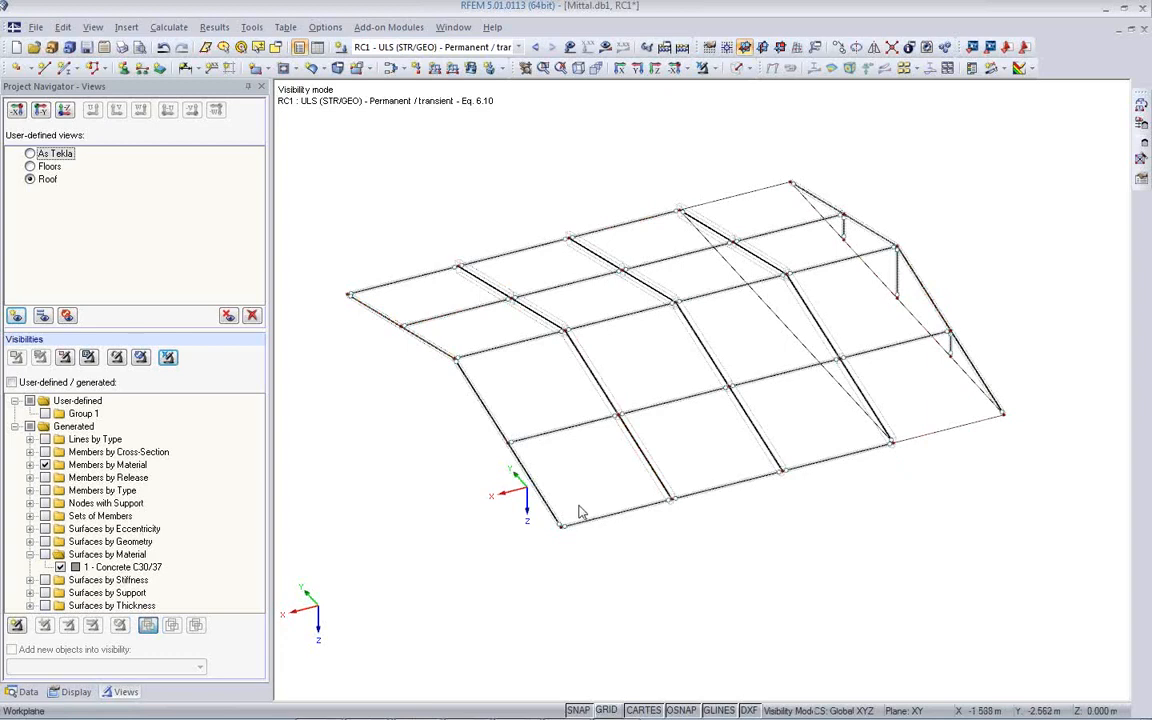
- Start an area-to-member load conversion via planes in LC1 with a uniform 0.5 kN/m² load in global direction ZL, related to true area
left_click(1141, 104)
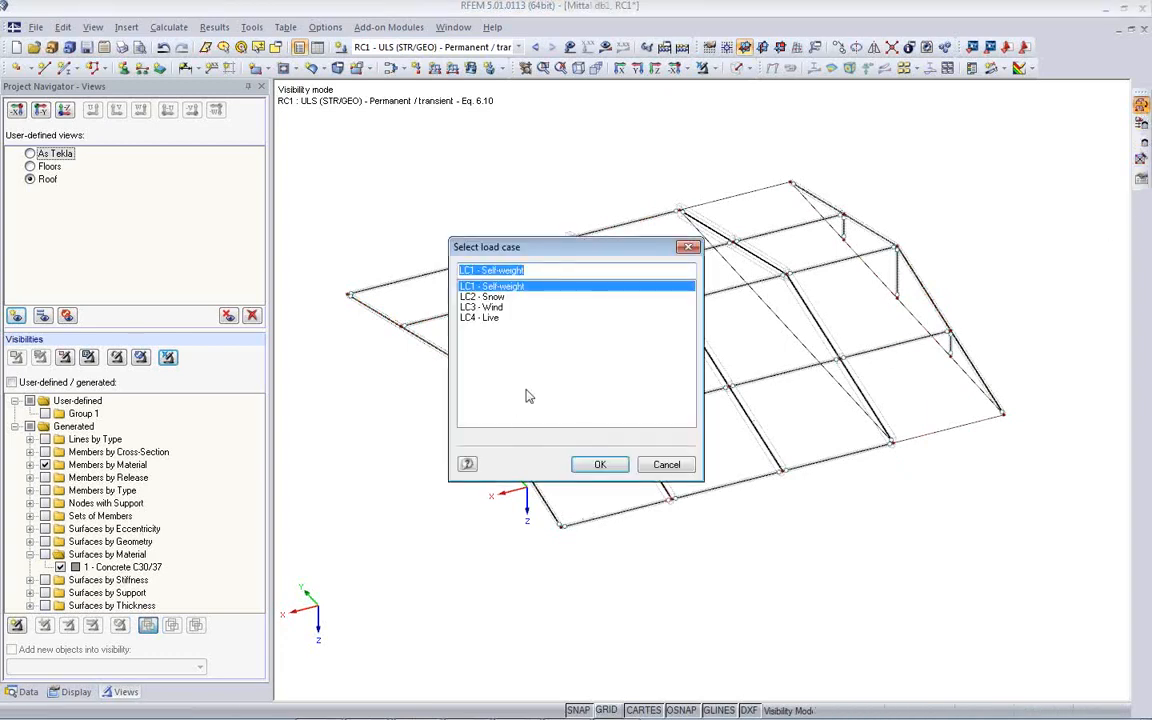
left_click(601, 465)
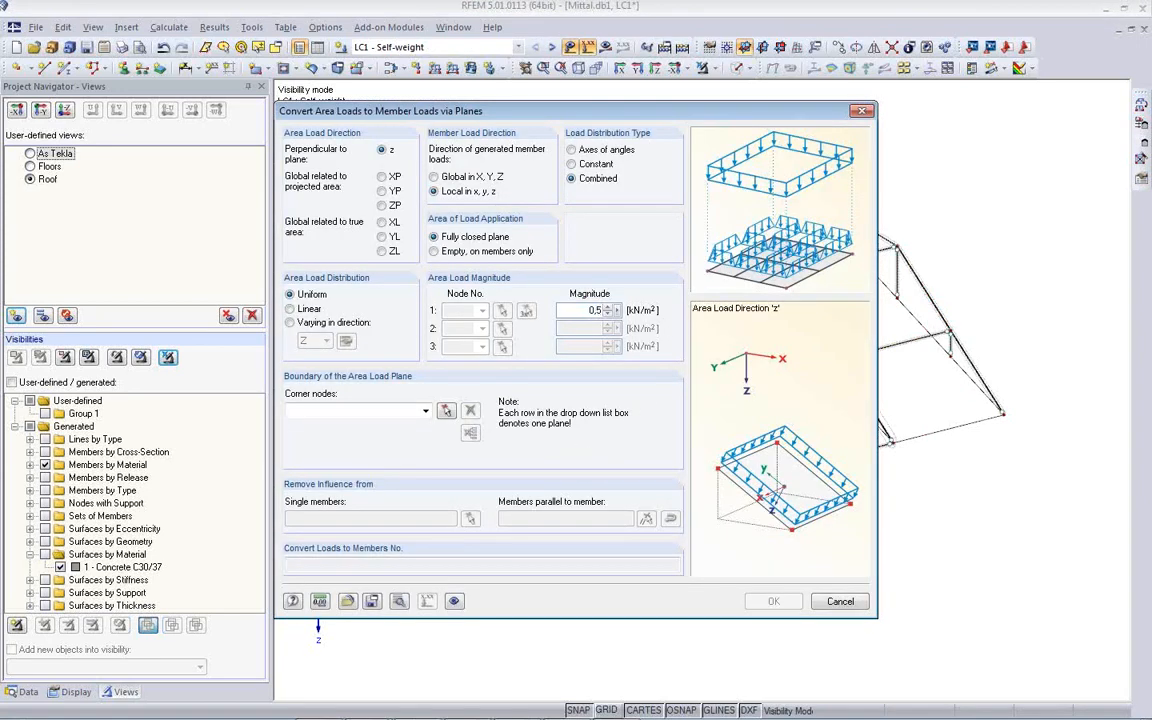
left_click(382, 251)
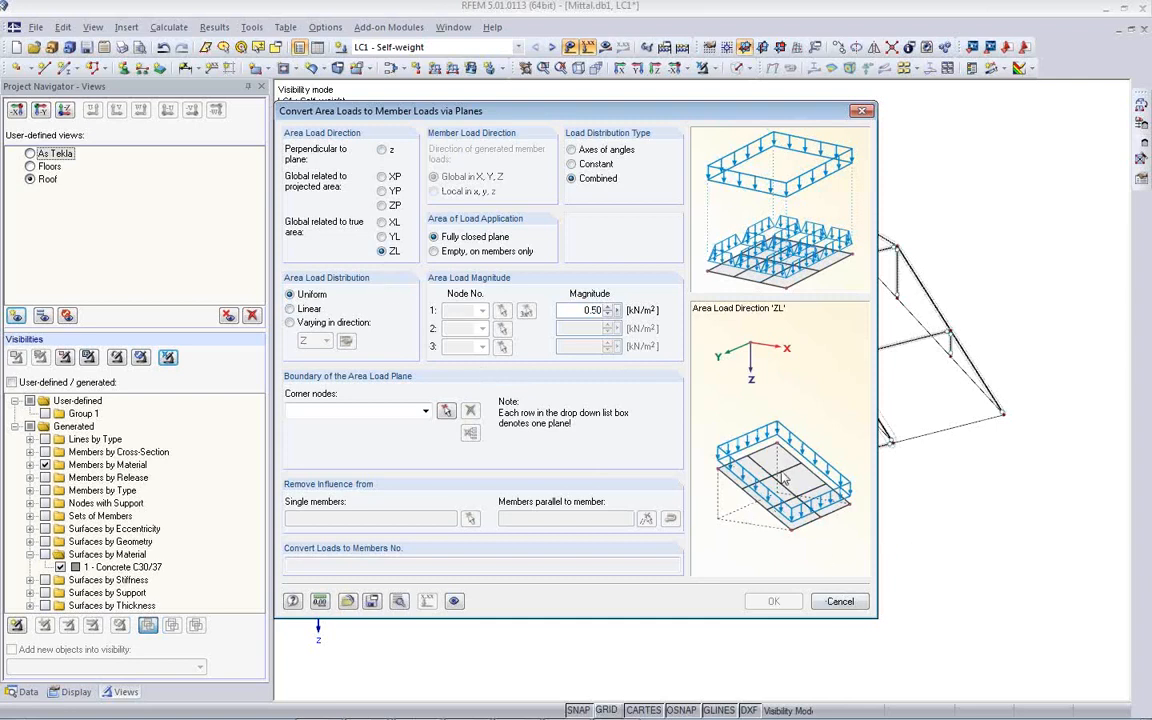
- Define the upper roof slope as the first area load plane through its four corner nodes
left_click(446, 411)
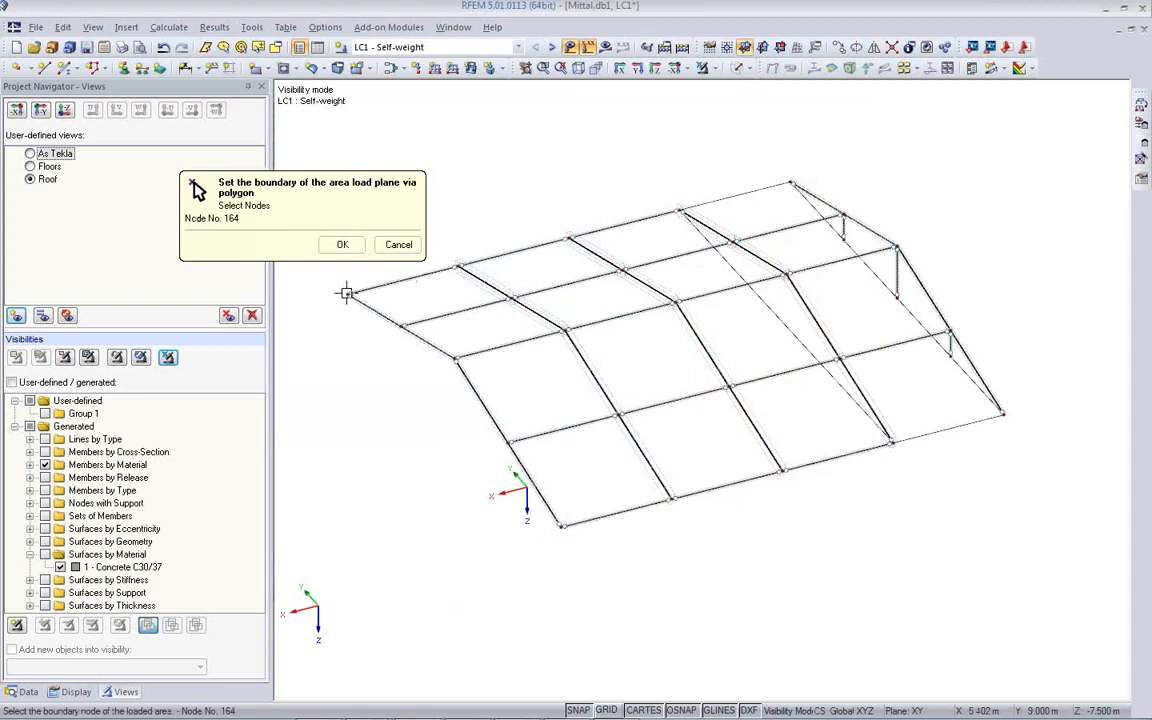
left_click(346, 292)
left_click(793, 183)
left_click(895, 247)
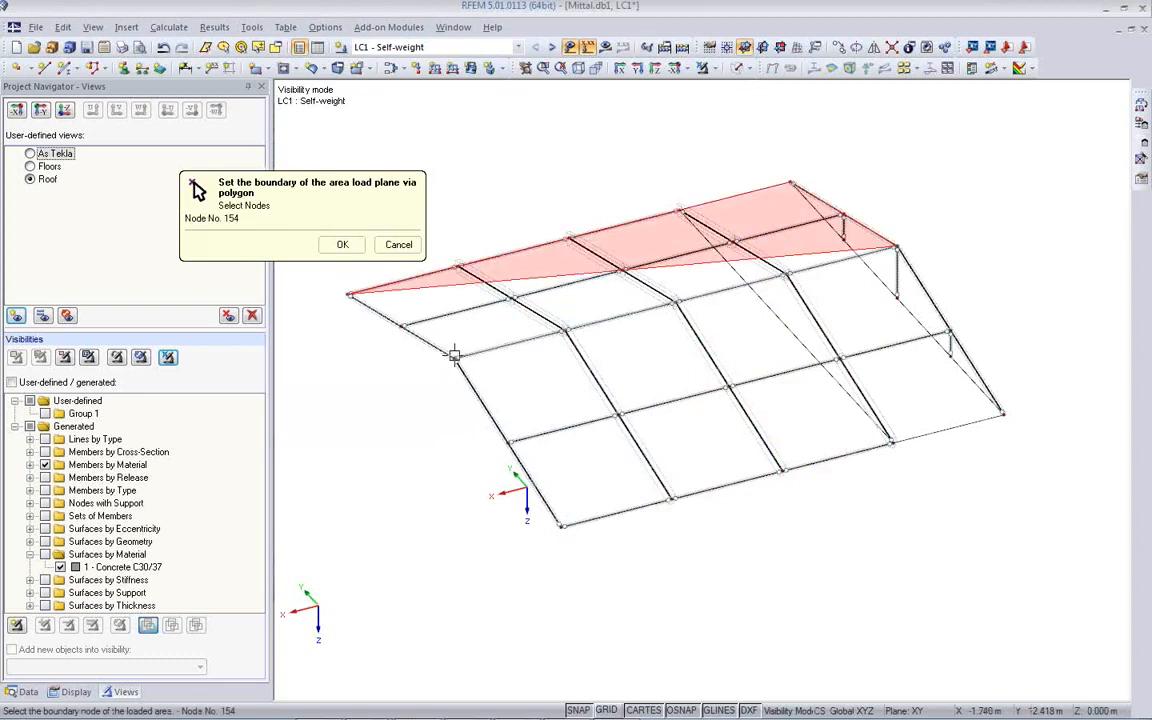
left_click(454, 354)
left_click(346, 290)
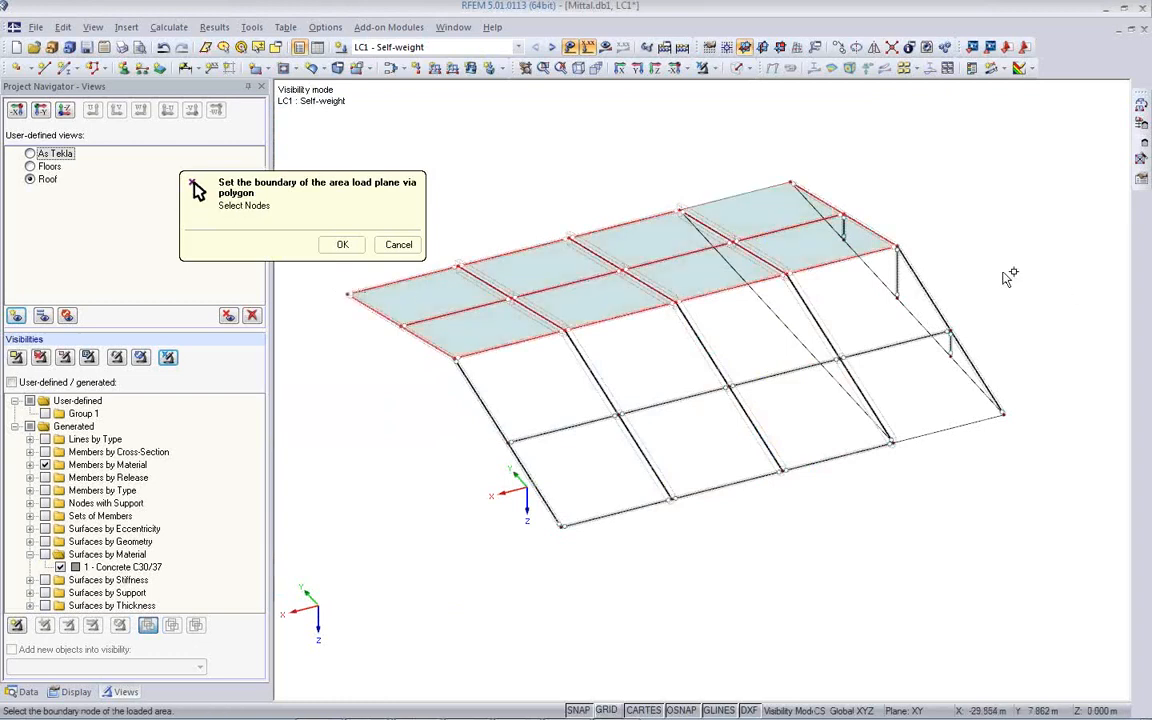
- Add the lower roof slope as a second area load plane through its four corner nodes and accept both planes
left_click(897, 247)
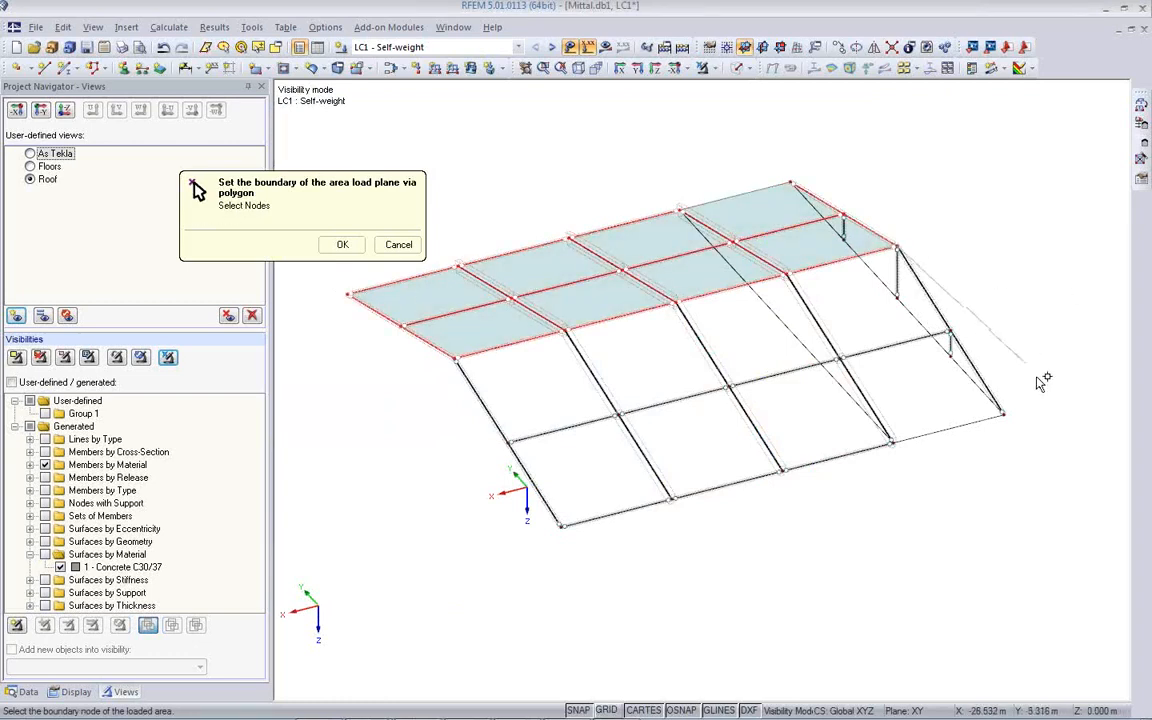
left_click(1003, 412)
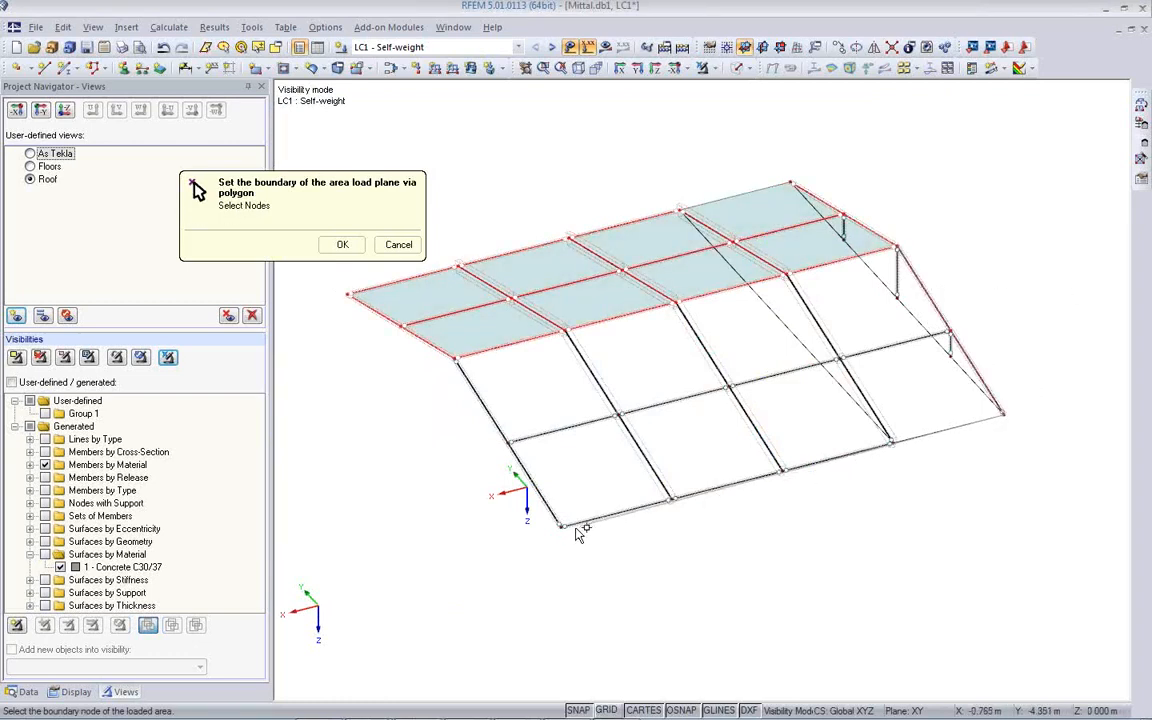
left_click(560, 524)
left_click(454, 354)
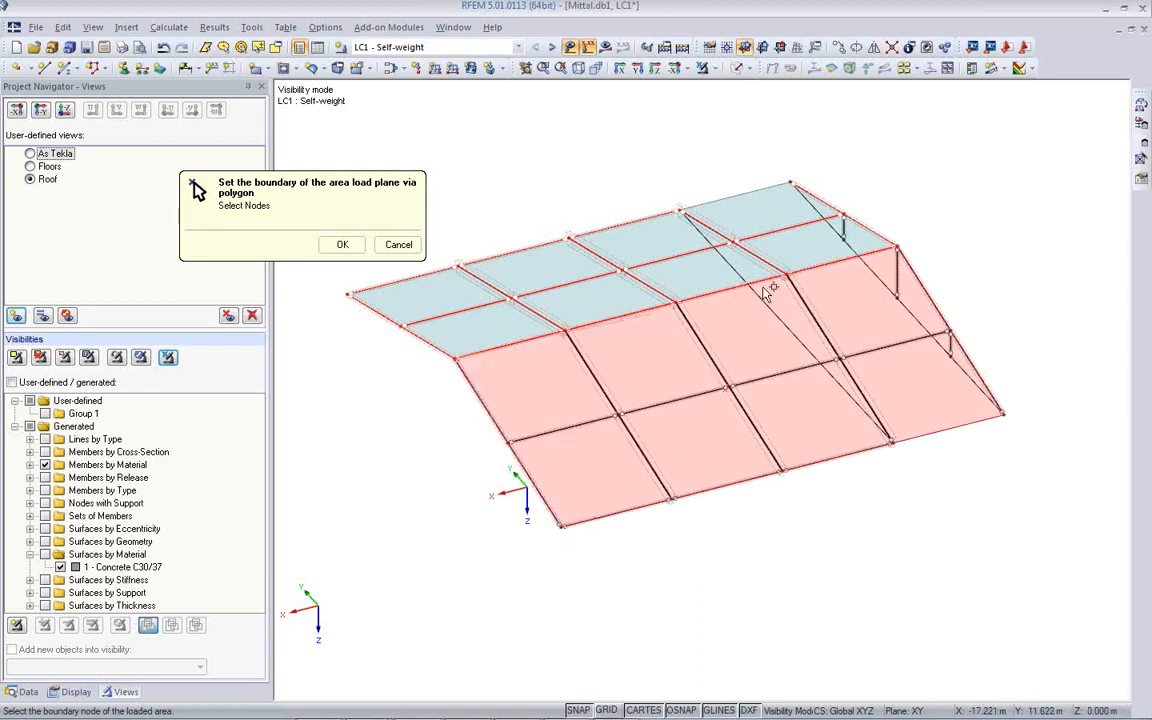
left_click(897, 247)
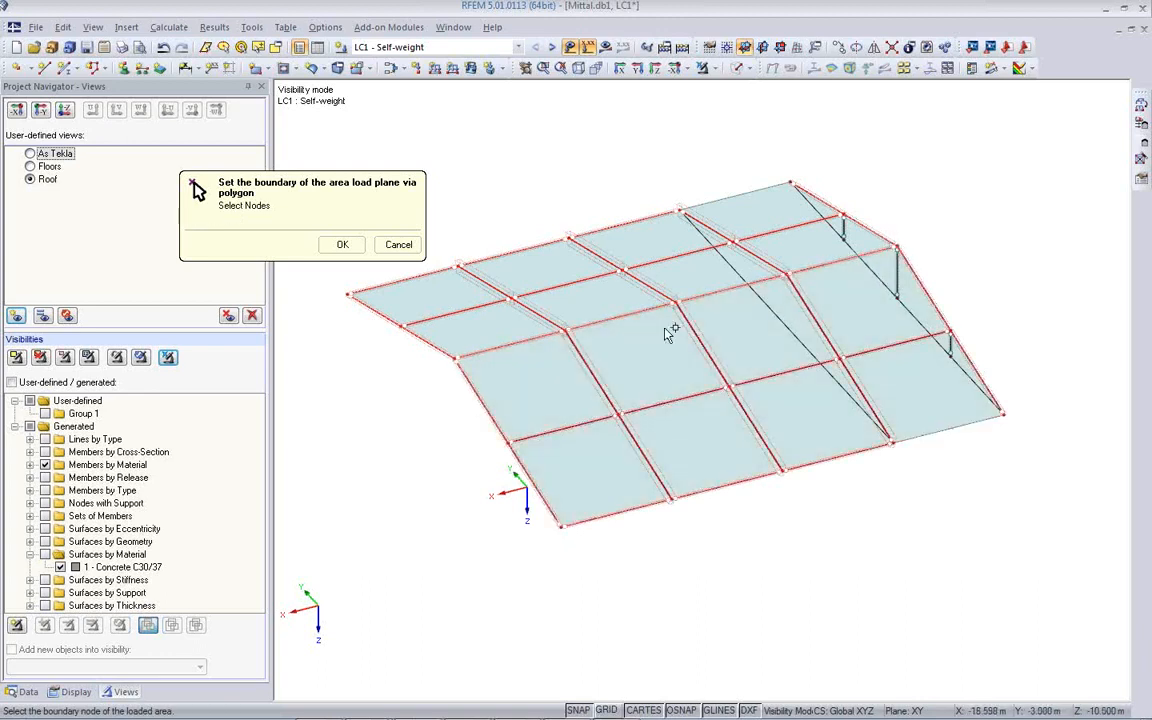
left_click(342, 244)
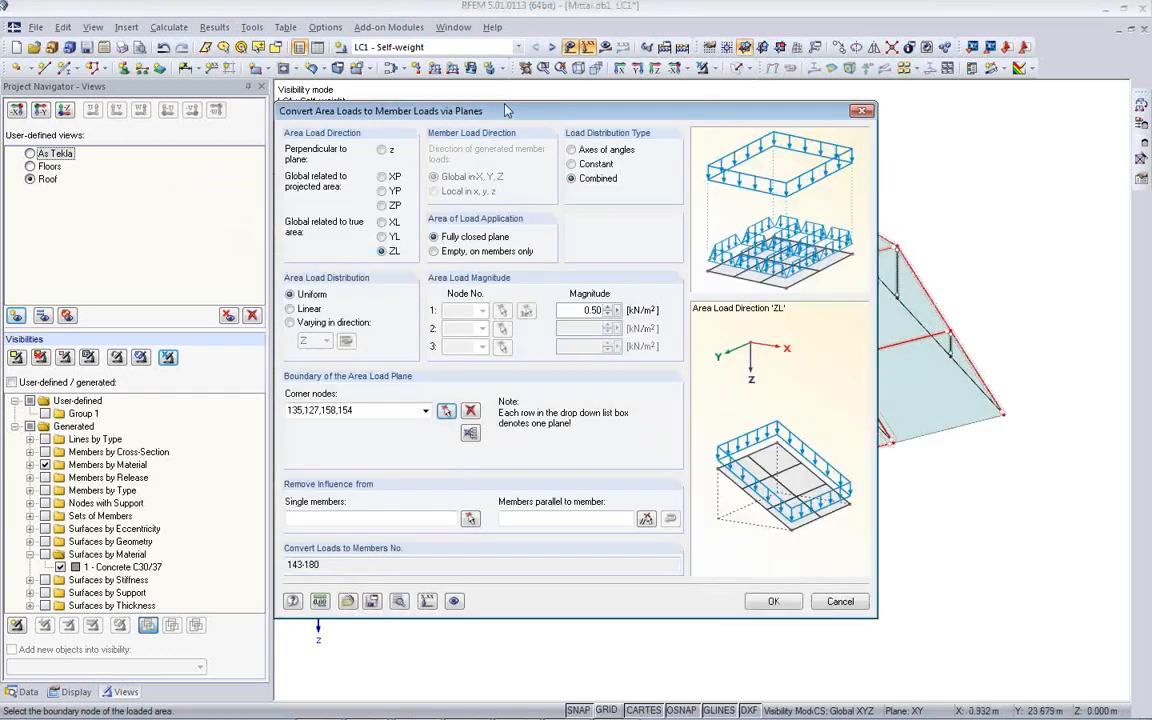
- Remove the load influence from all members parallel to member 177 and generate the roof member loads, accepting the deletion of results
left_click(646, 523)
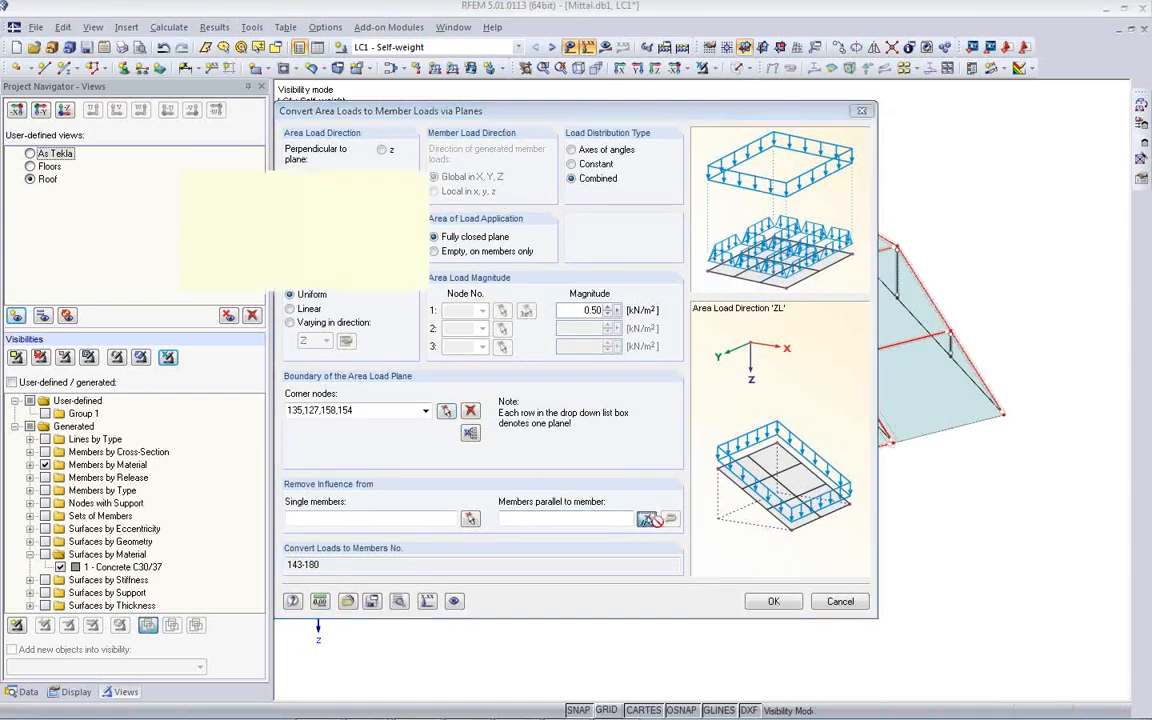
left_click(630, 510)
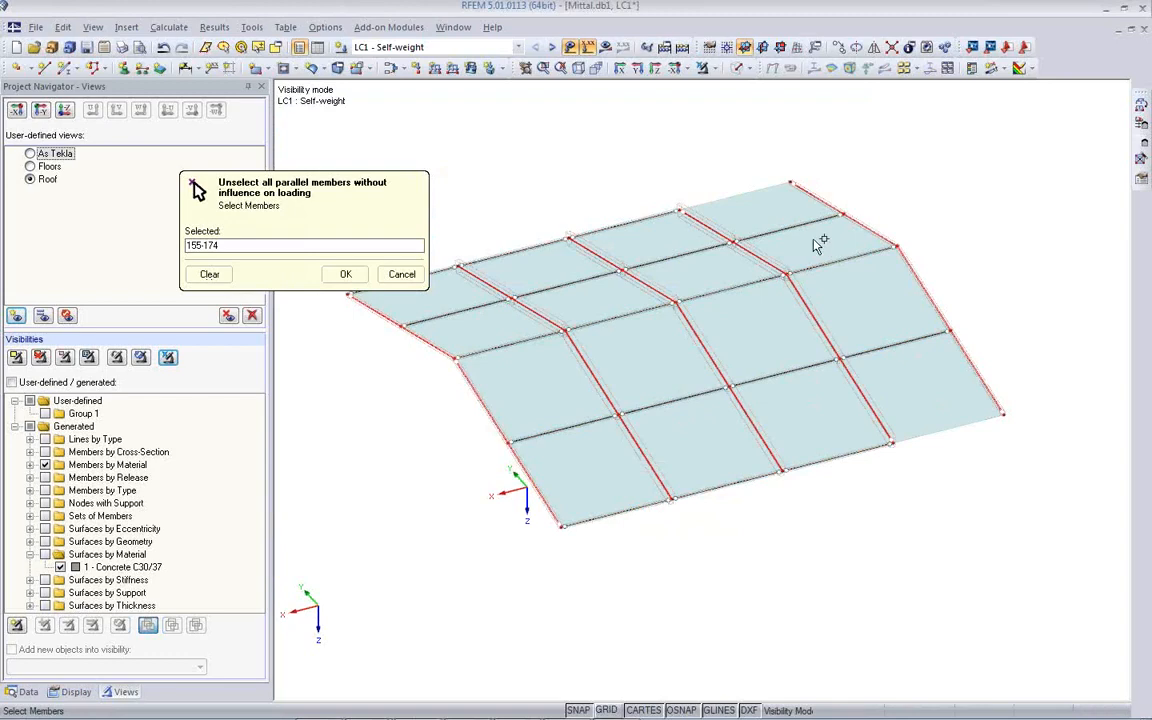
left_click(358, 278)
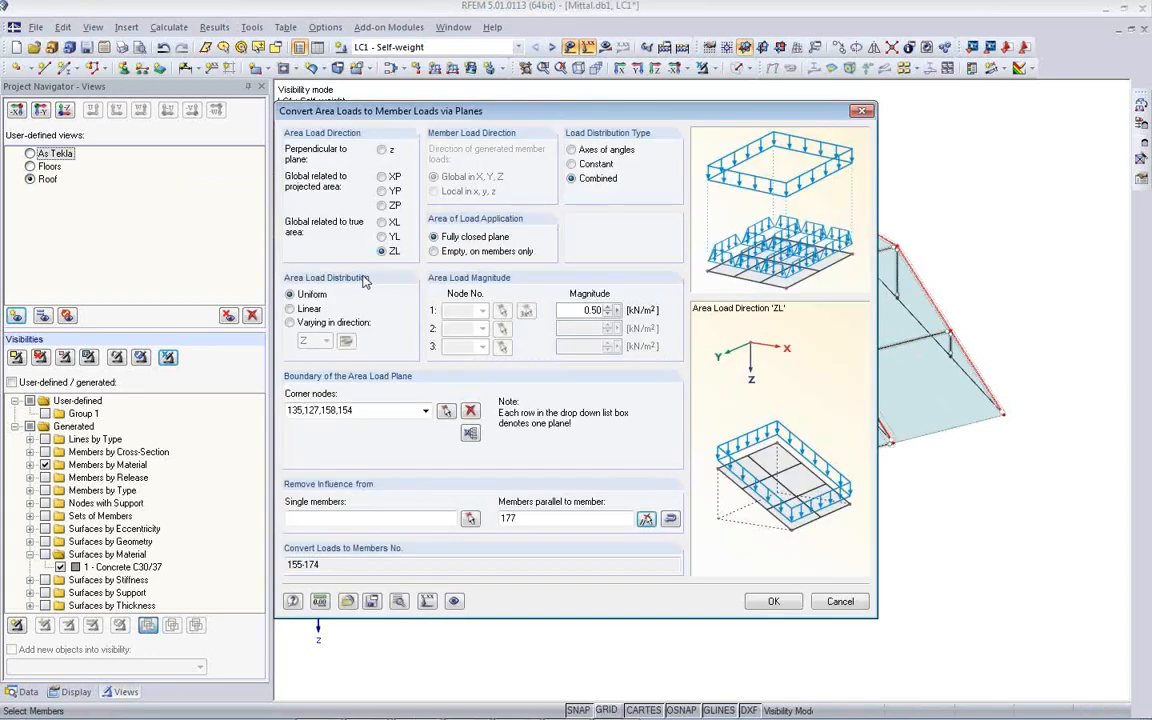
left_click(772, 603)
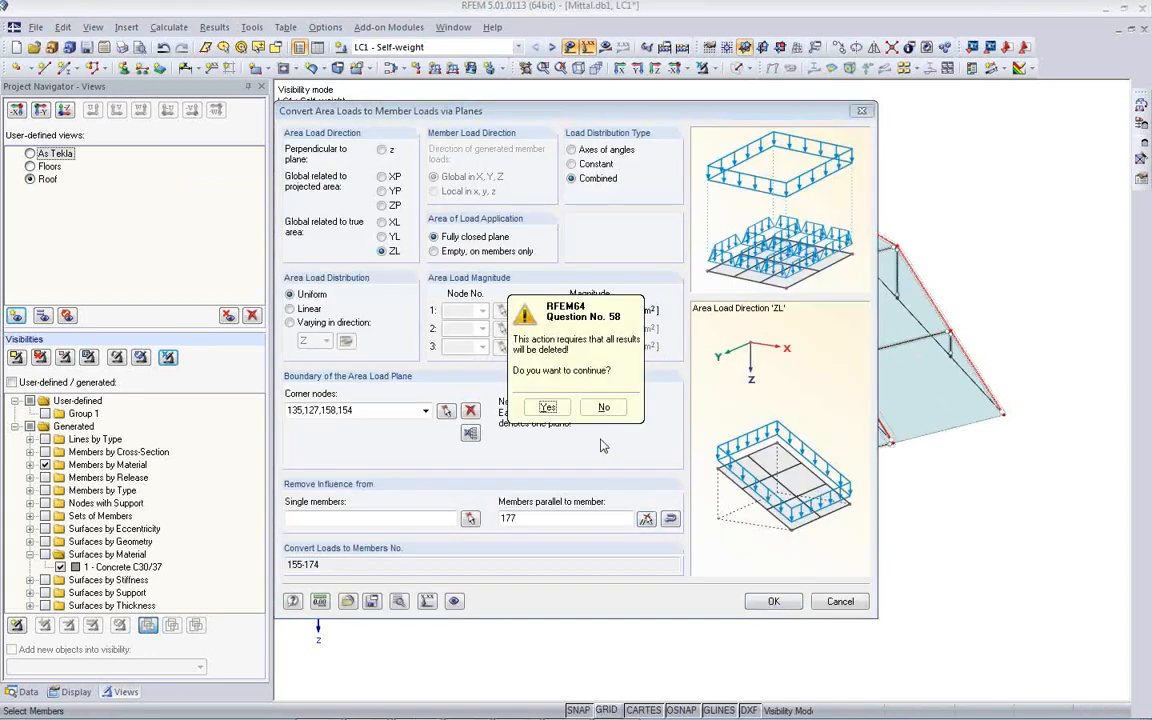
left_click(547, 407)
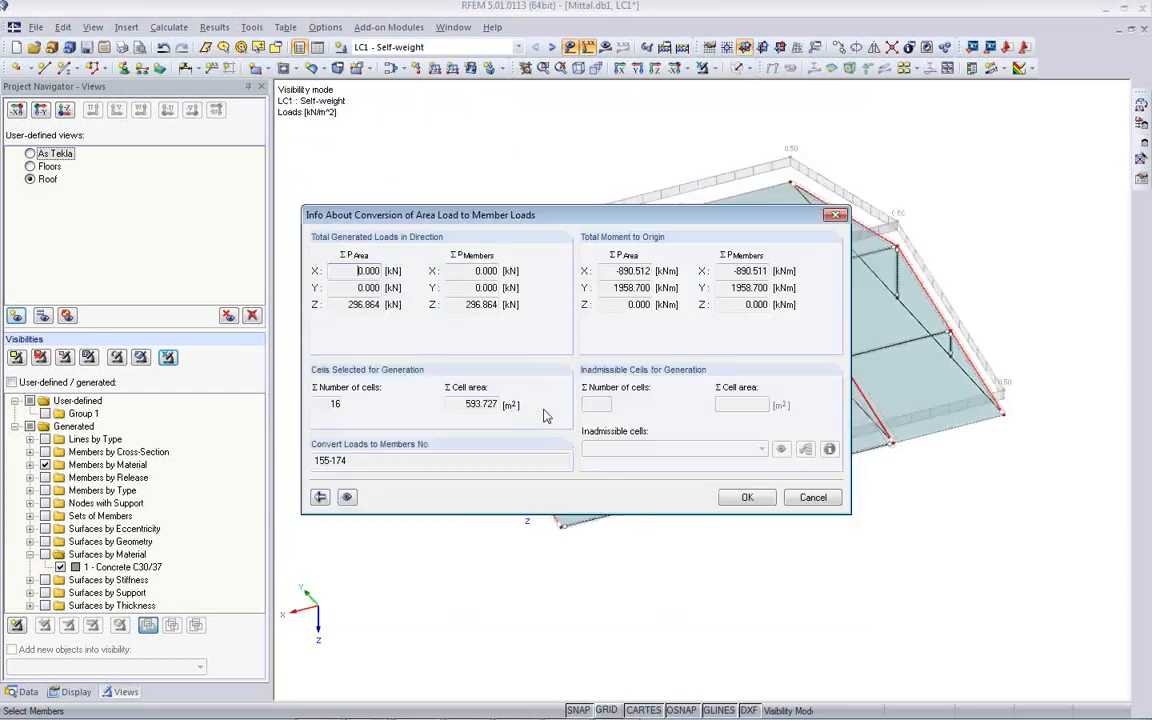
left_click(746, 498)
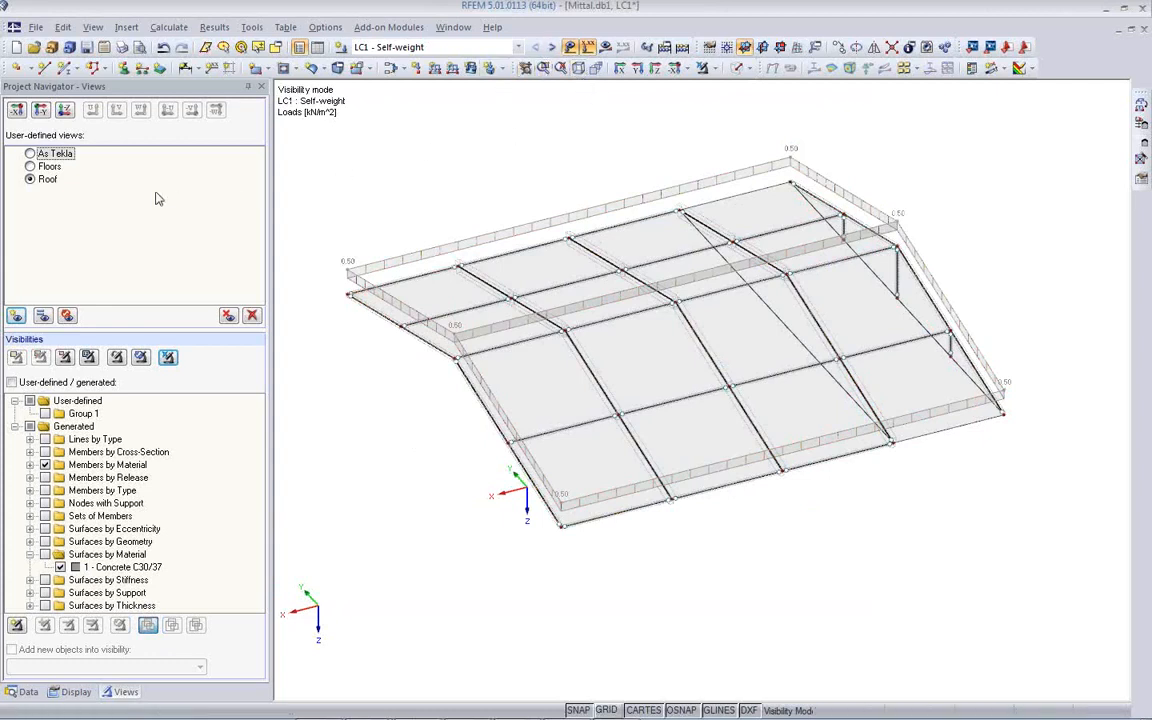
- Inspect the roof load on the whole building in the As Tekla view and switch to the Floors view
left_click(31, 154)
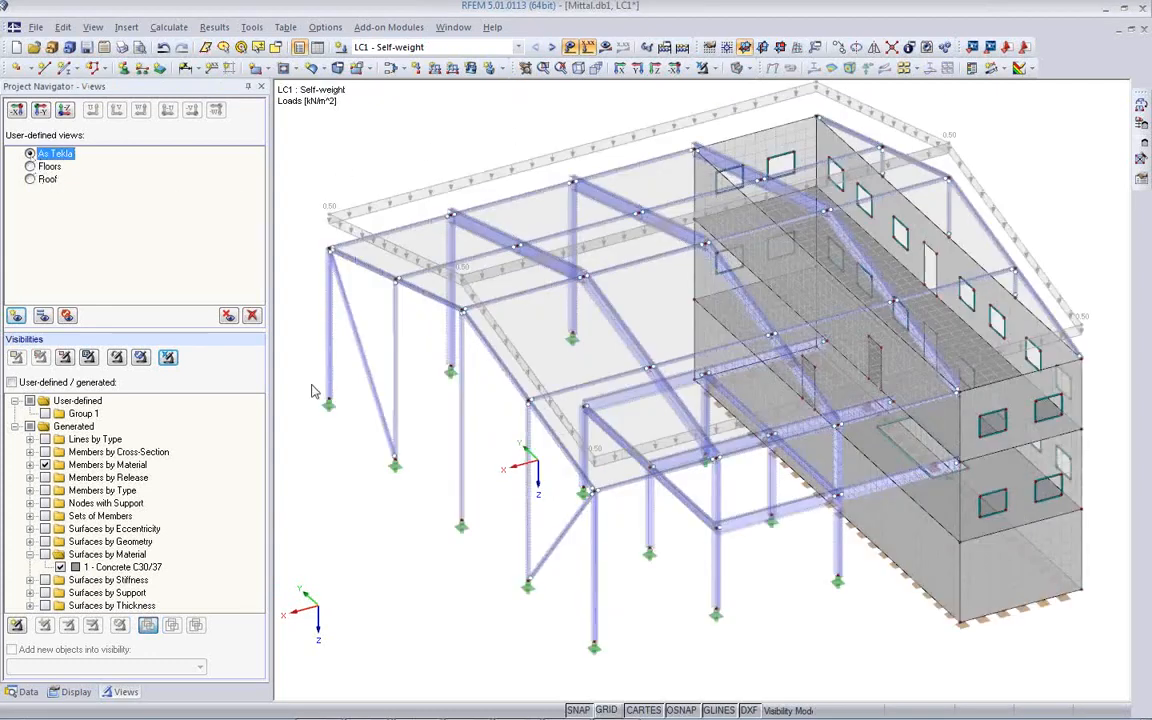
middle_click_drag(822, 567, 631, 402, "ctrl")
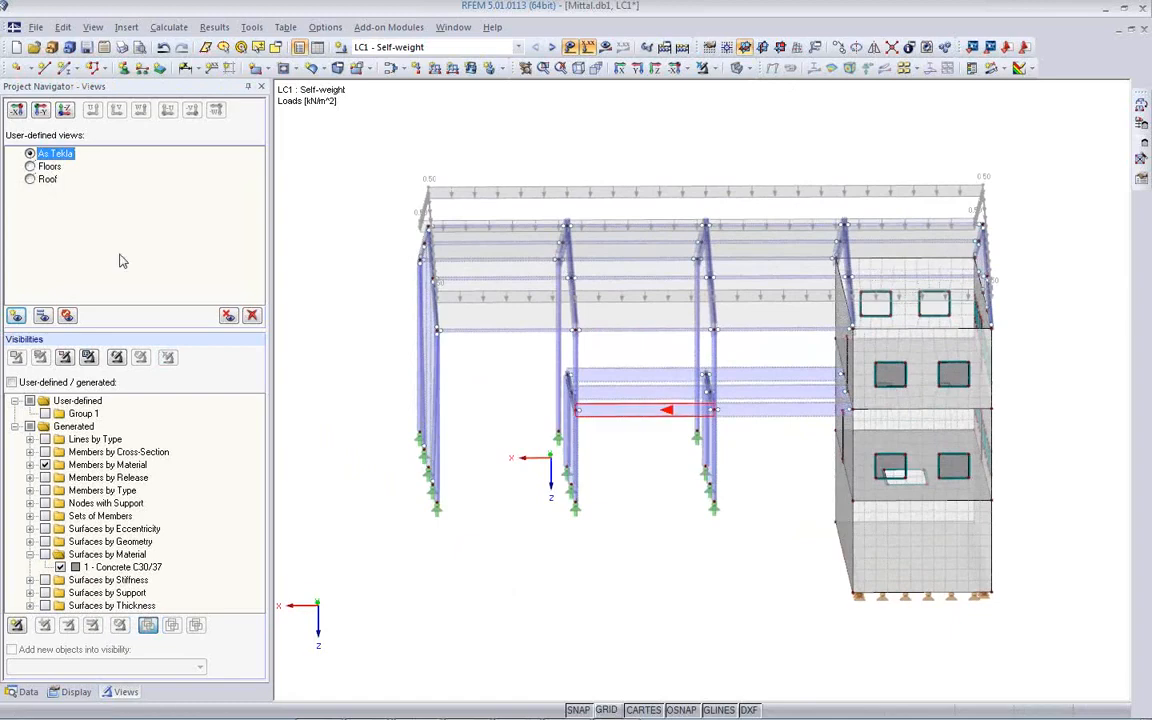
left_click(31, 166)
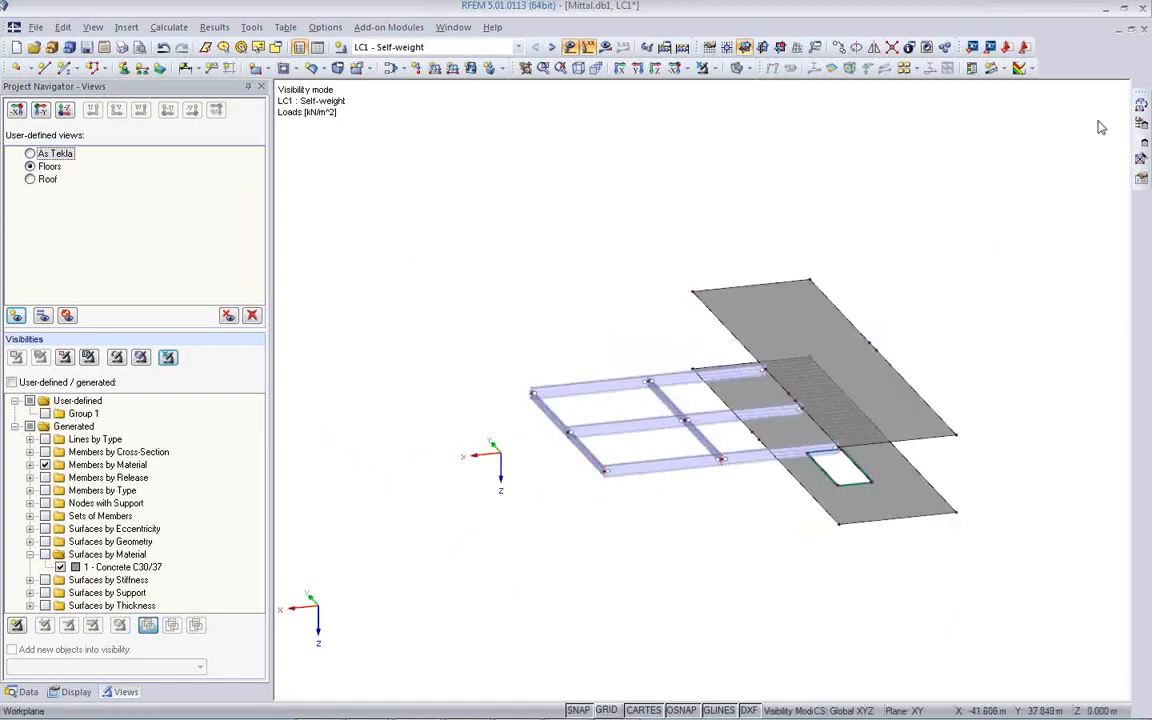
- Set a 1.5 kN/m² area load for the floor beams and define its plane through the beam grid's four outer corner nodes
double_click(744, 390)
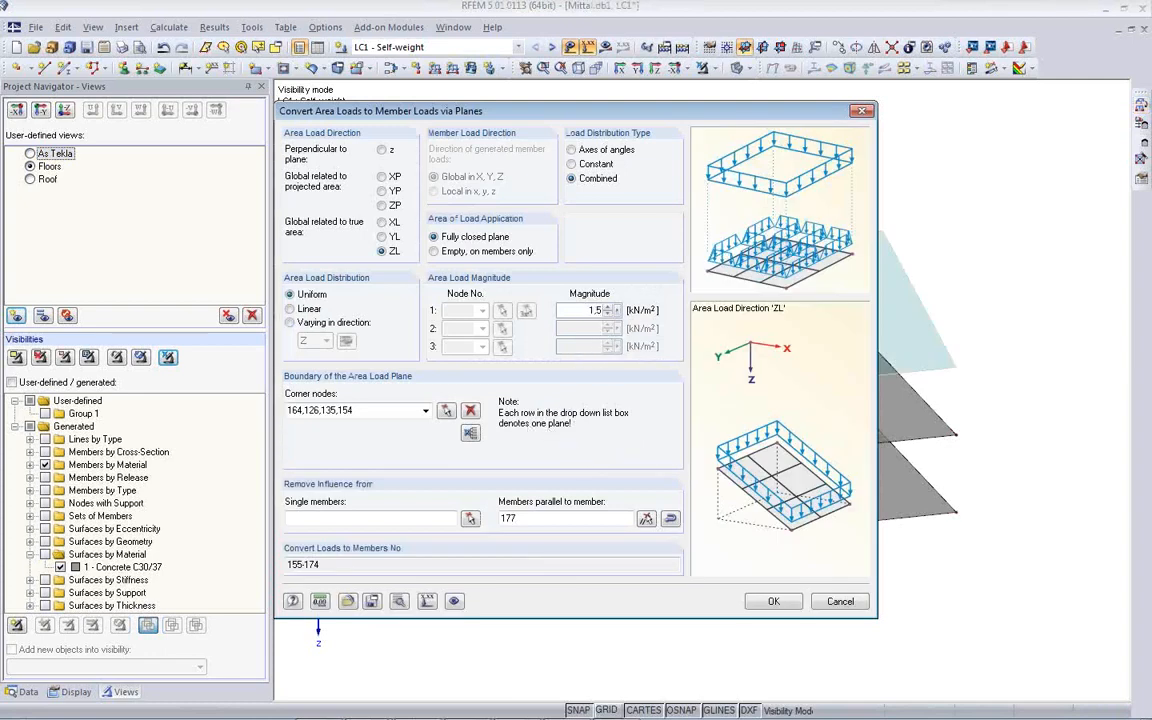
left_click(471, 433)
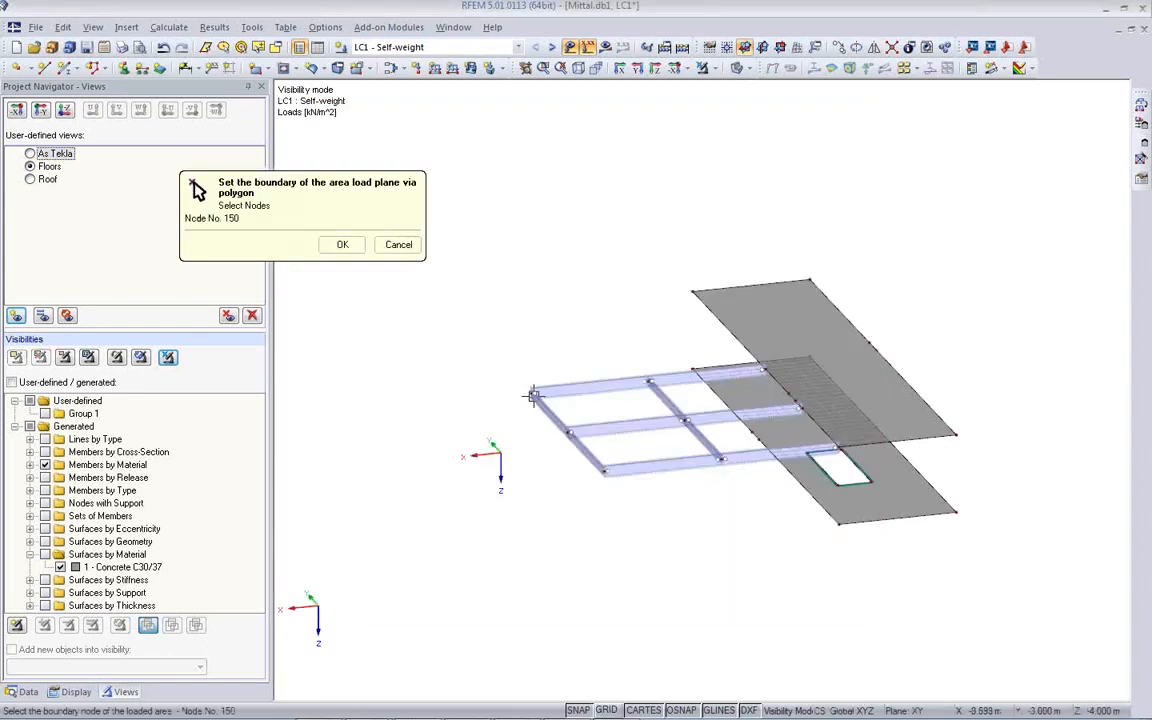
left_click(764, 371)
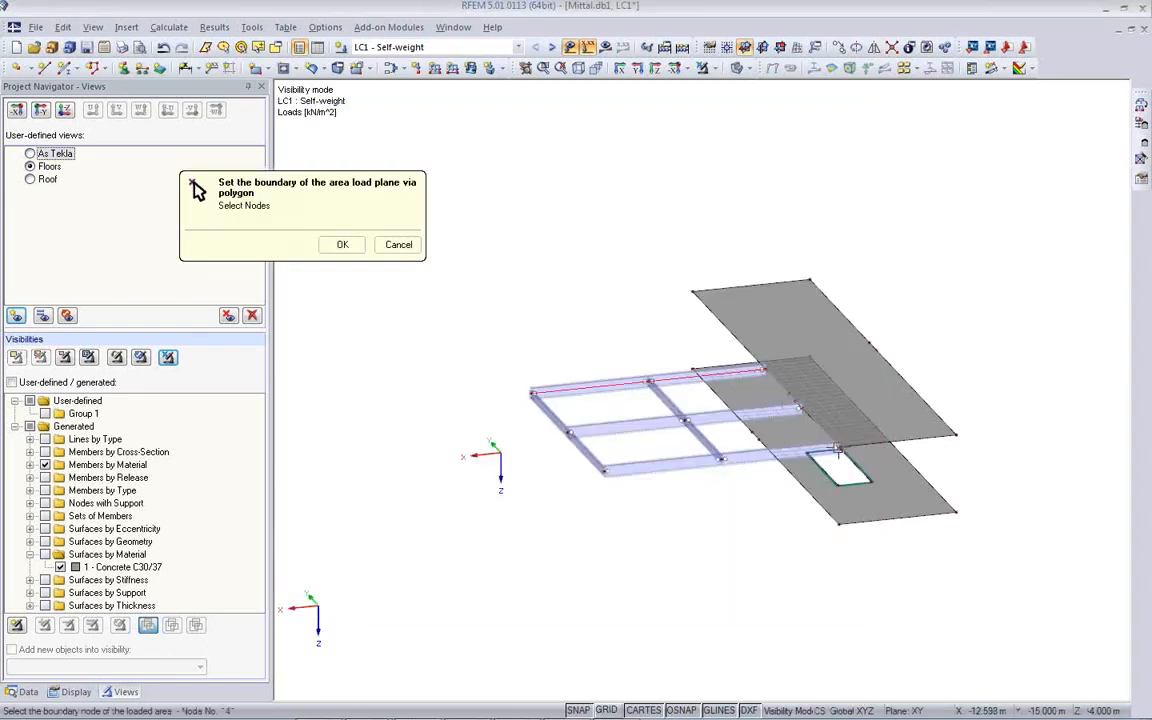
left_click(838, 447)
left_click(605, 473)
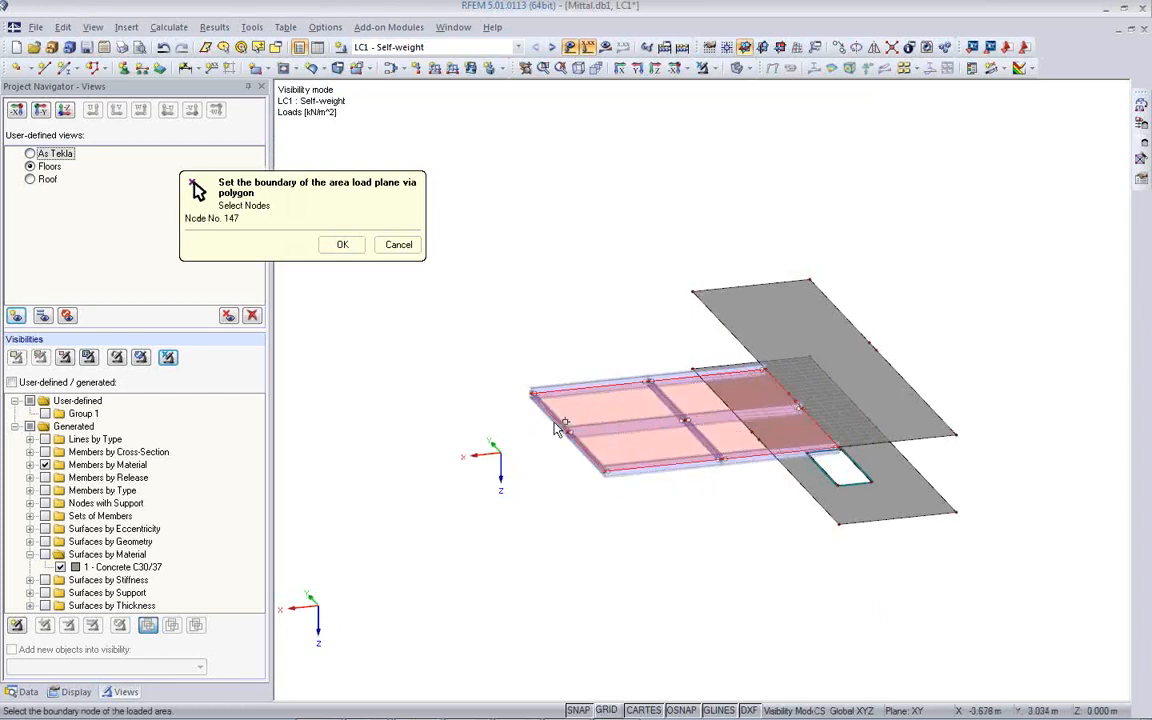
left_click(532, 392)
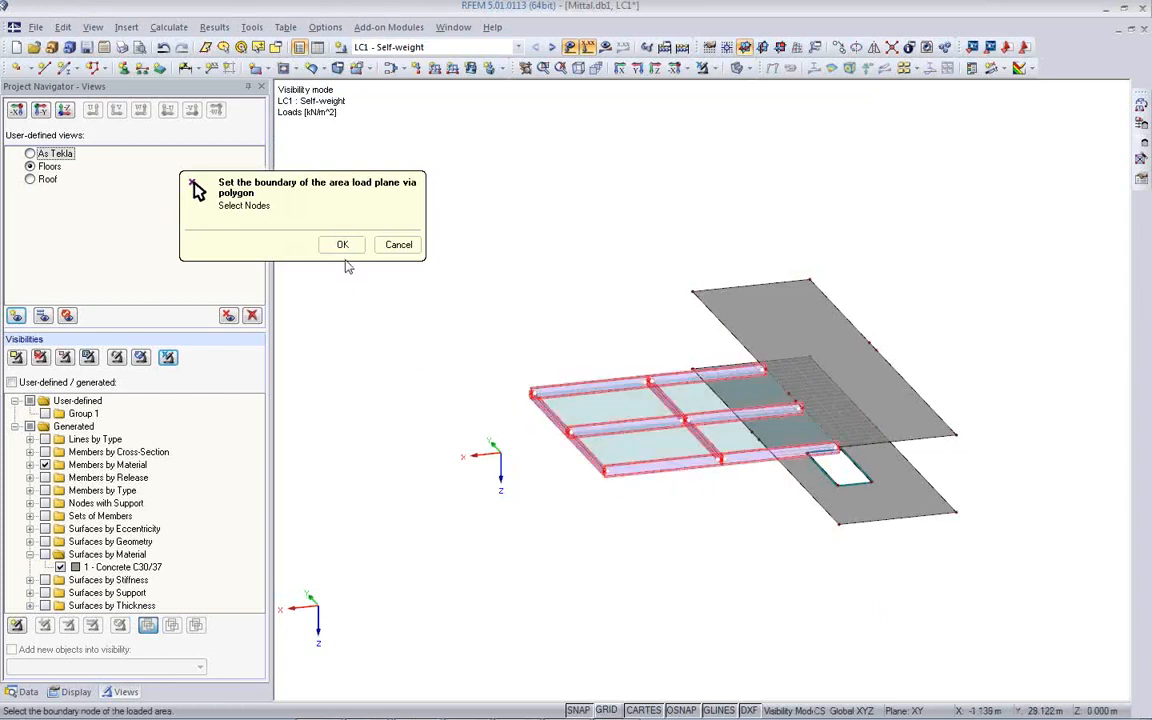
left_click(341, 245)
- Remove the load influence from all members parallel to member 195 and generate the floor member loads
left_click(645, 519)
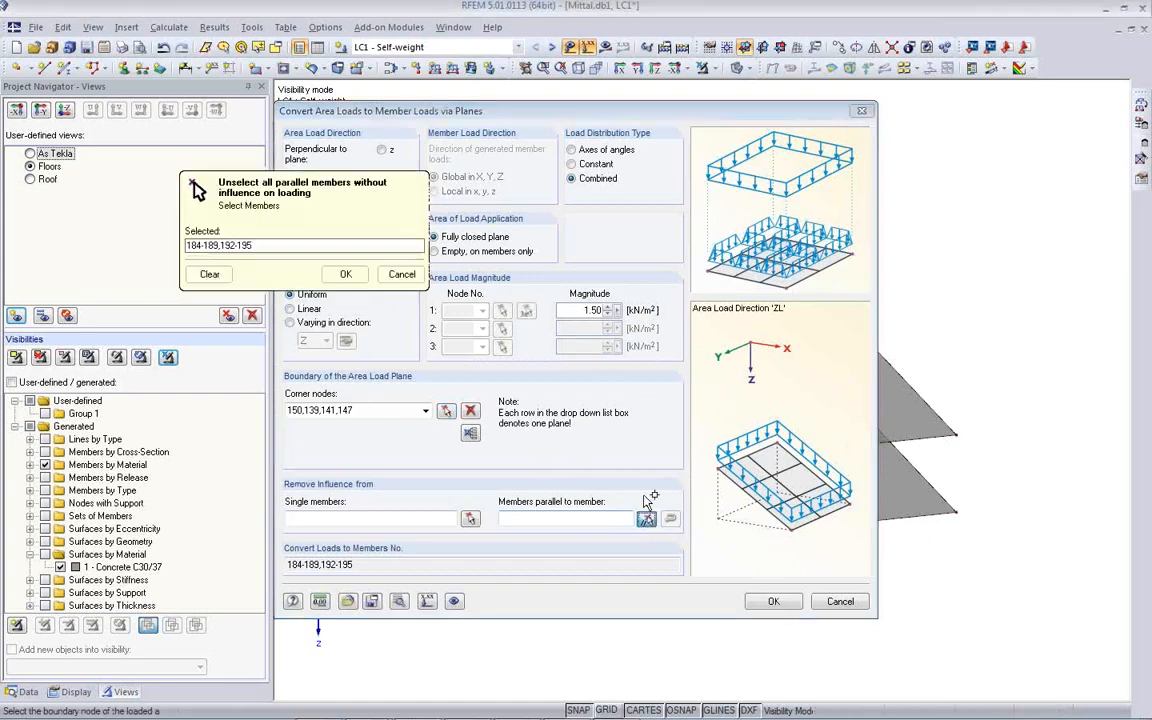
left_click(790, 455)
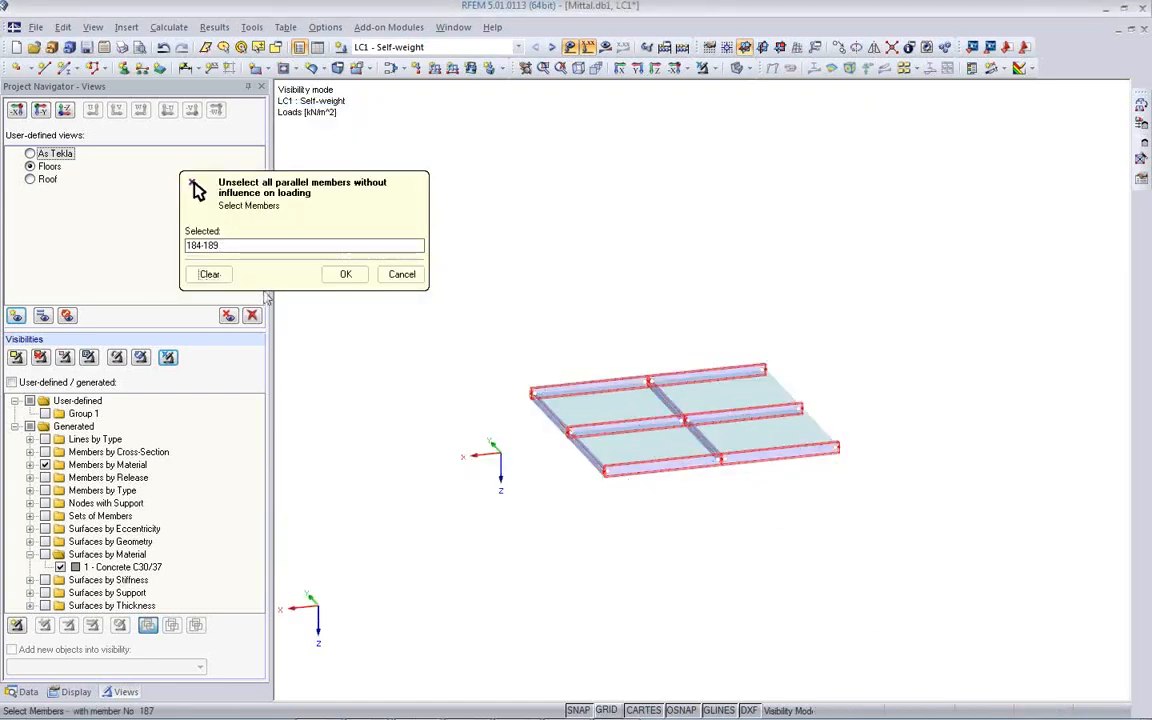
left_click(345, 274)
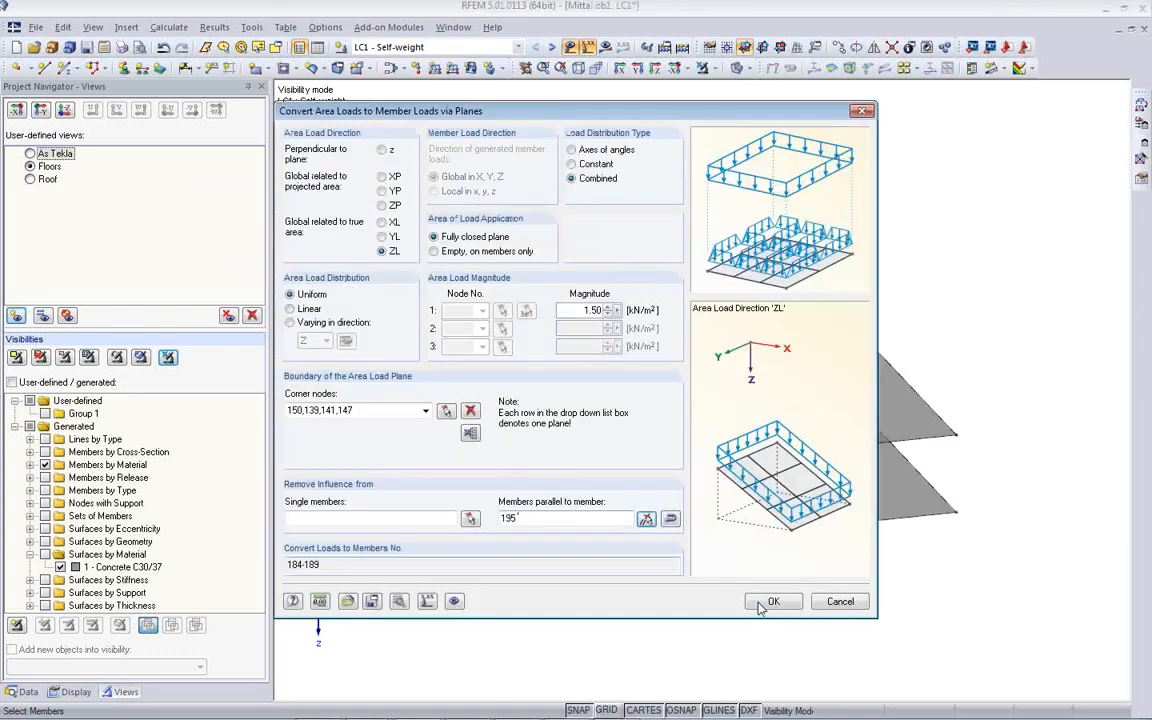
left_click(771, 601)
left_click(746, 501)
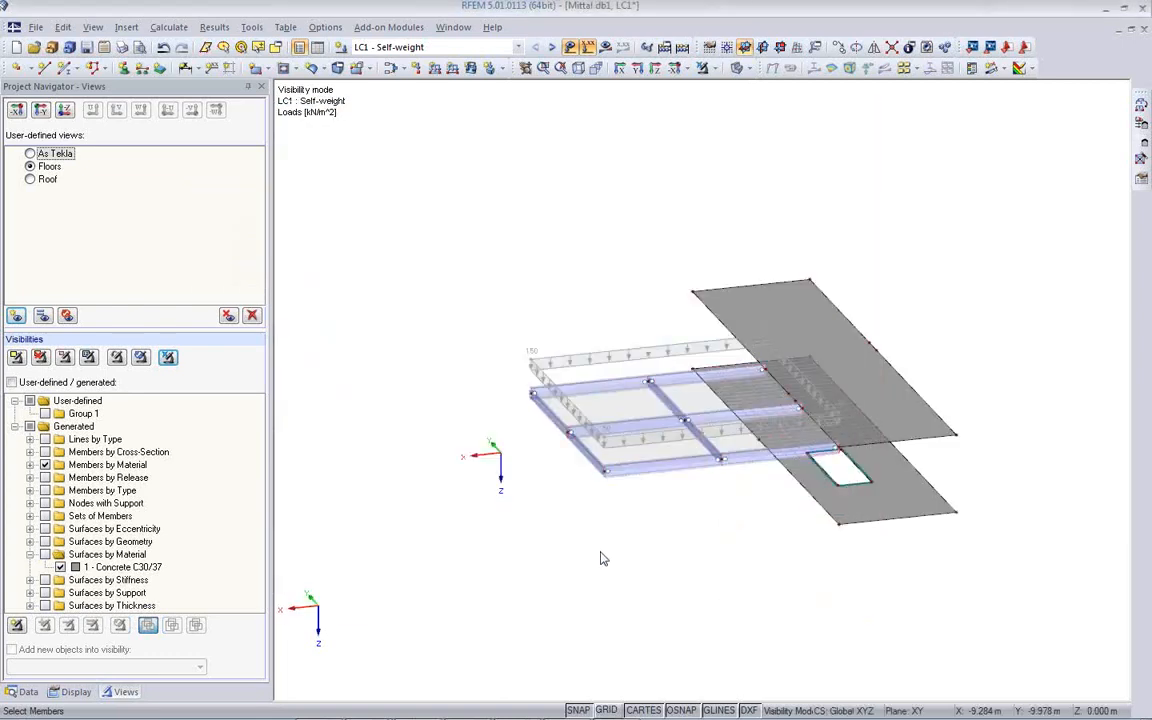
- Apply a uniform 1.50 kN/m² surface load in the global ZL direction to both concrete slabs
left_click(470, 68)
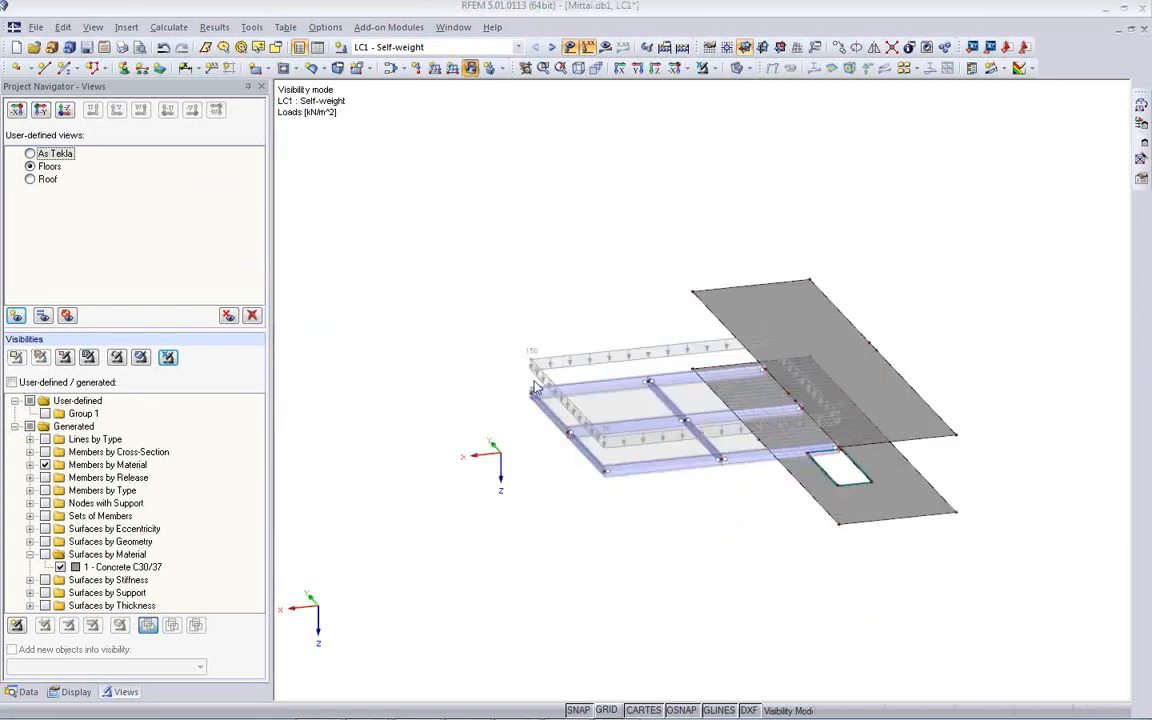
type("1.50")
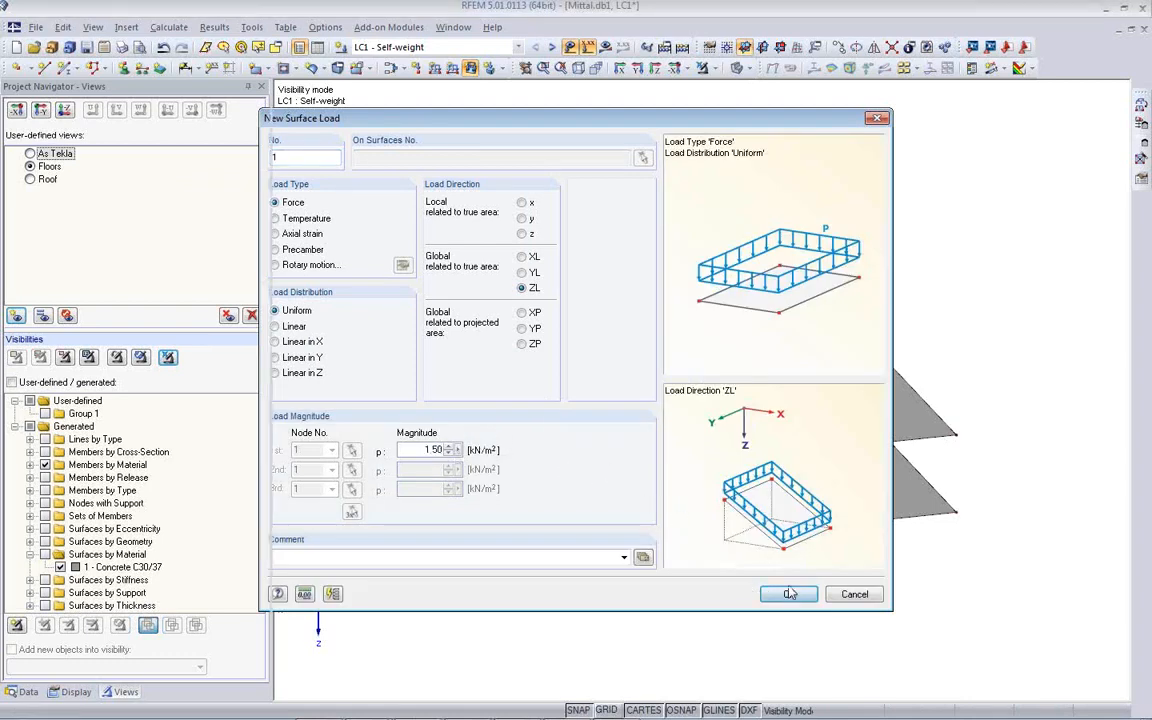
left_click(788, 594)
left_click(926, 494)
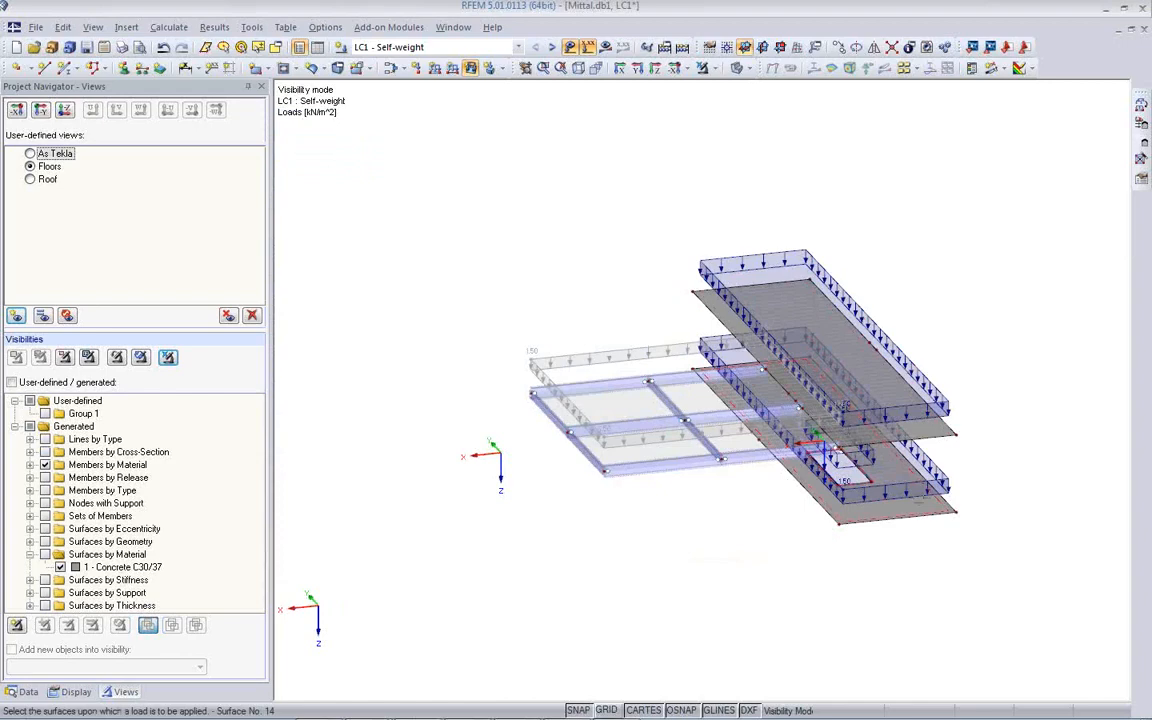
- Hide the loads and add line releases with φx, φy and φz released on the boundary lines of the upper concrete slab
middle_click_drag(701, 510, 735, 435, "ctrl")
left_click(569, 48)
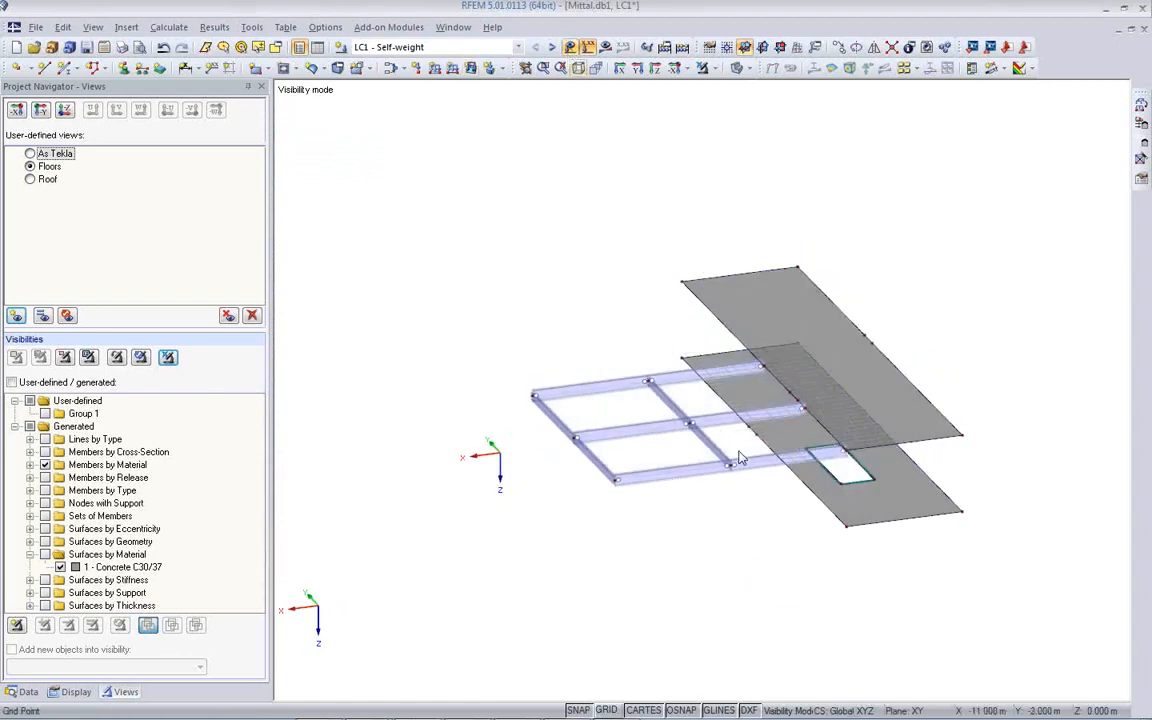
mouse_move(812, 537)
middle_mouse_down("ctrl")
mouse_move(771, 537)
mouse_move(806, 523)
middle_mouse_up("ctrl")
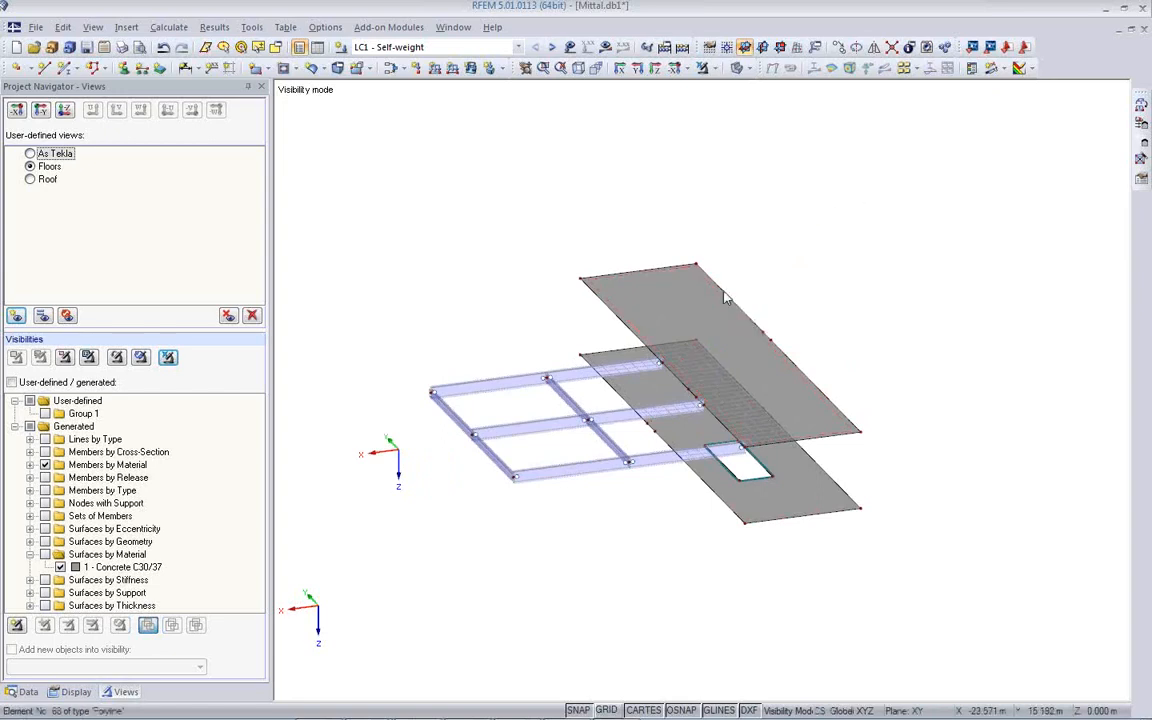
double_click(676, 309)
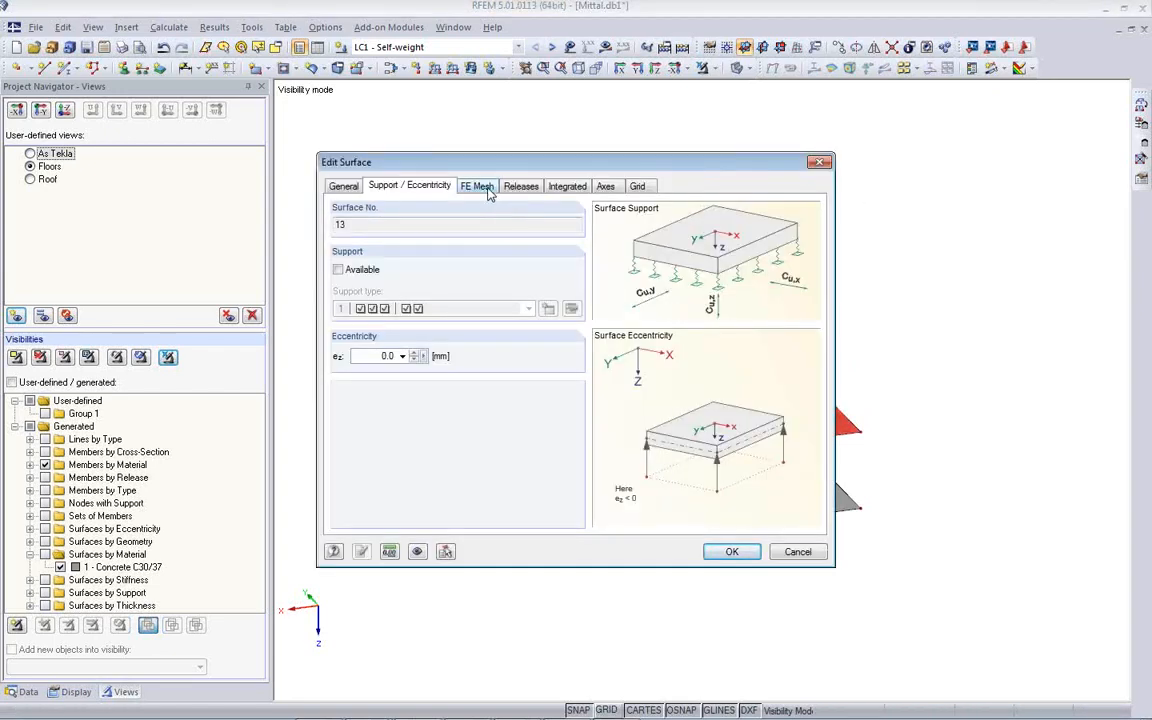
left_click(523, 187)
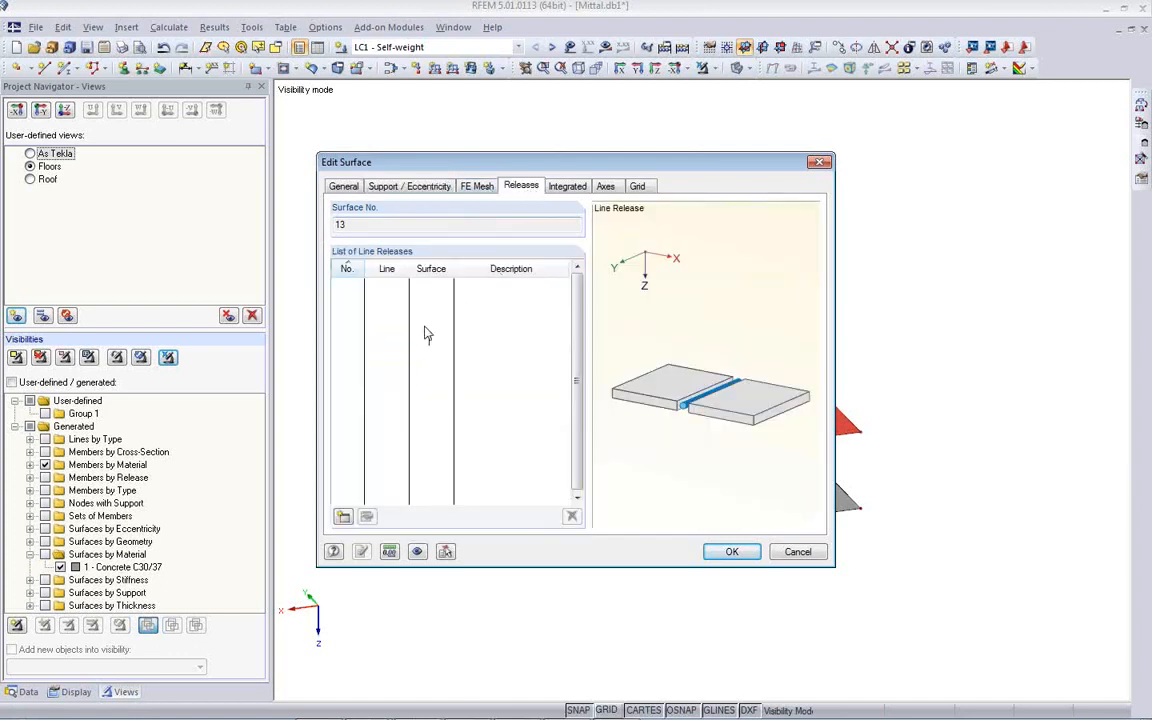
left_click(344, 516)
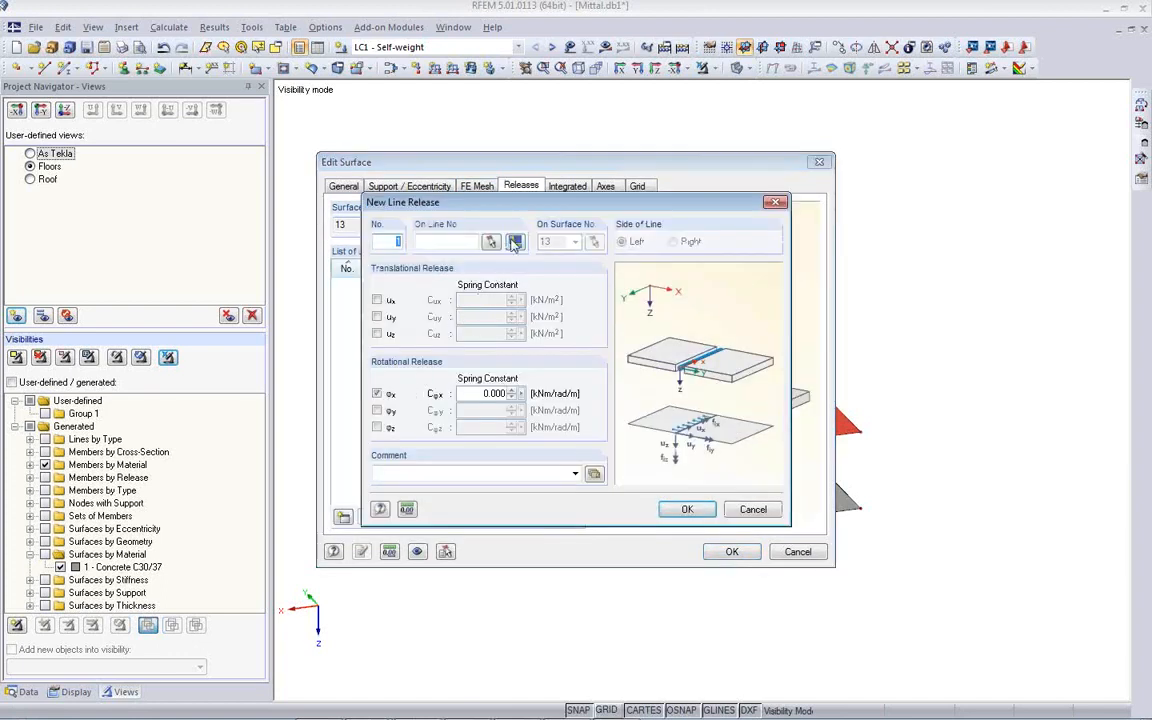
left_click(377, 411)
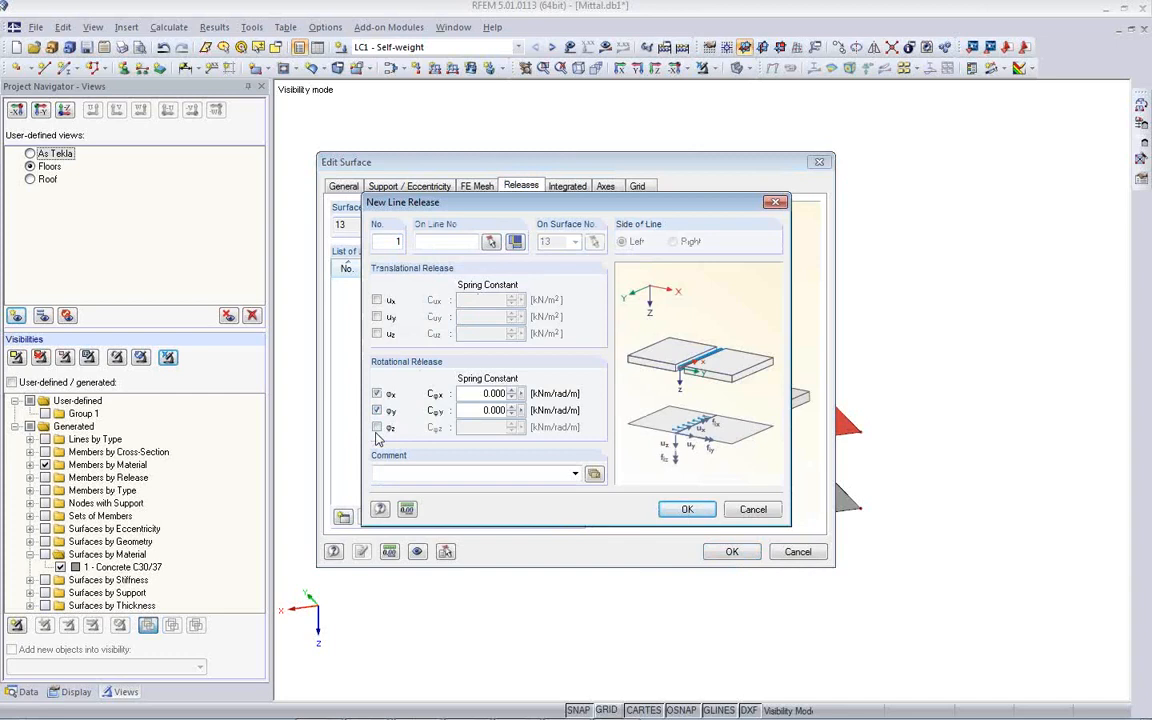
left_click(377, 428)
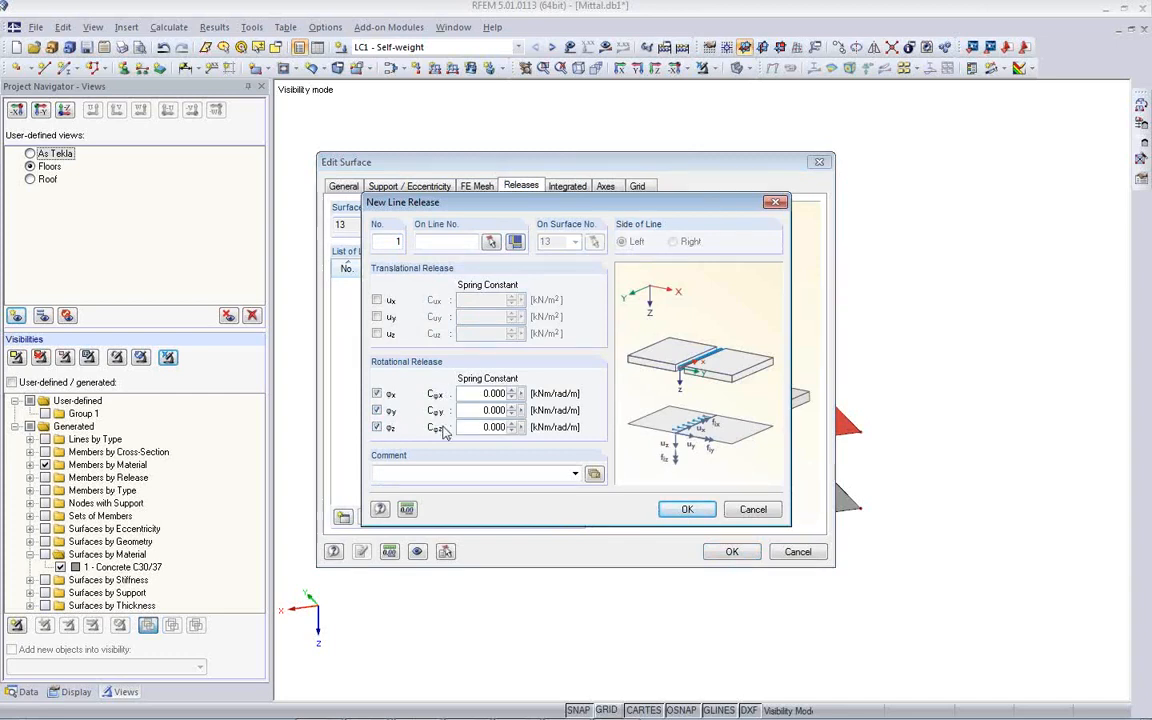
left_click(492, 246)
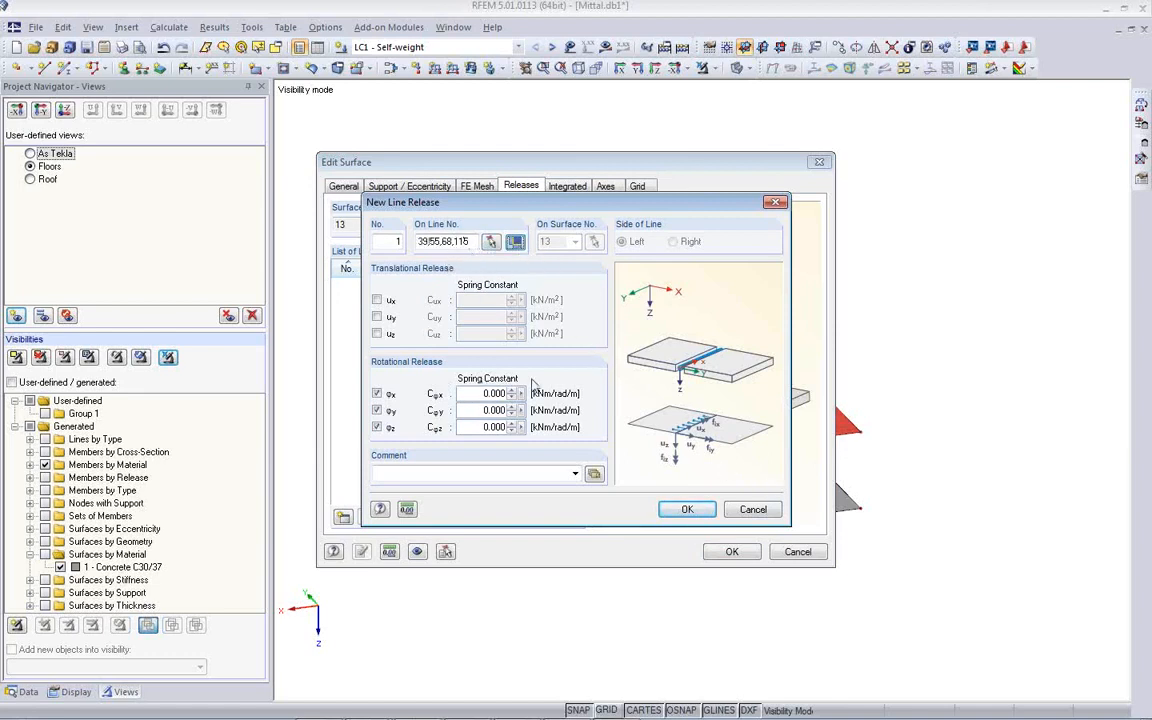
left_click(687, 509)
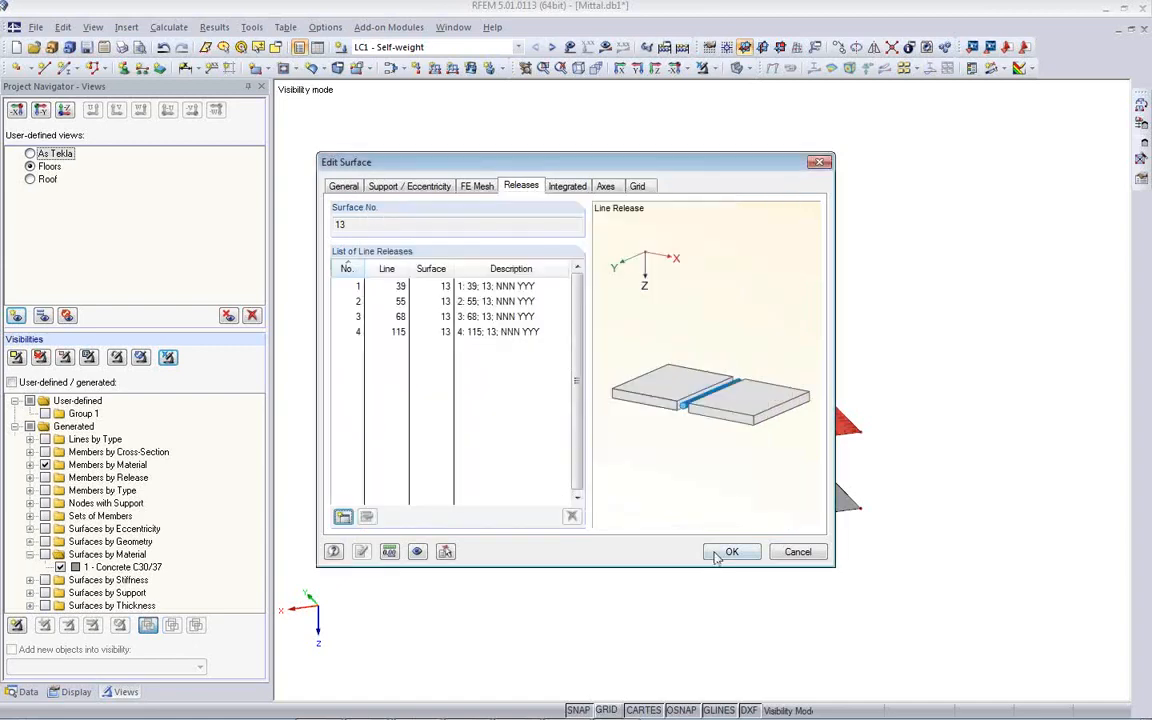
left_click(717, 556)
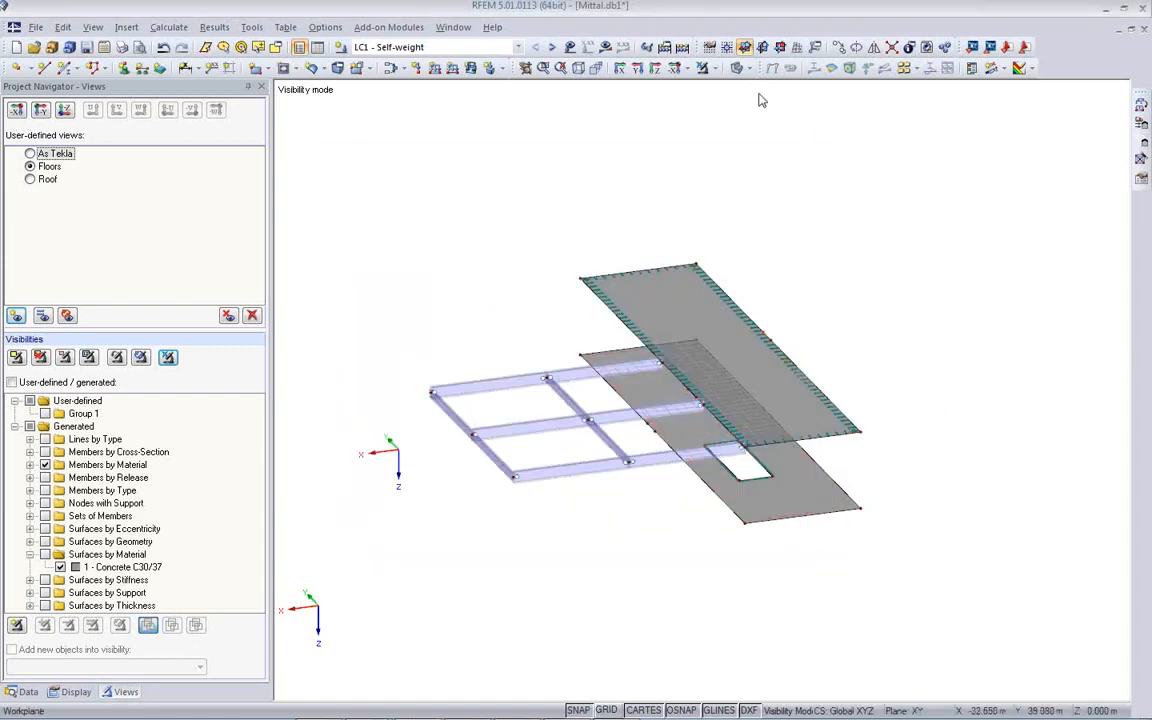
- Switch to wireframe display and add line releases with φx, φy and φz released on all boundary lines of the lower concrete slab
left_click(666, 67)
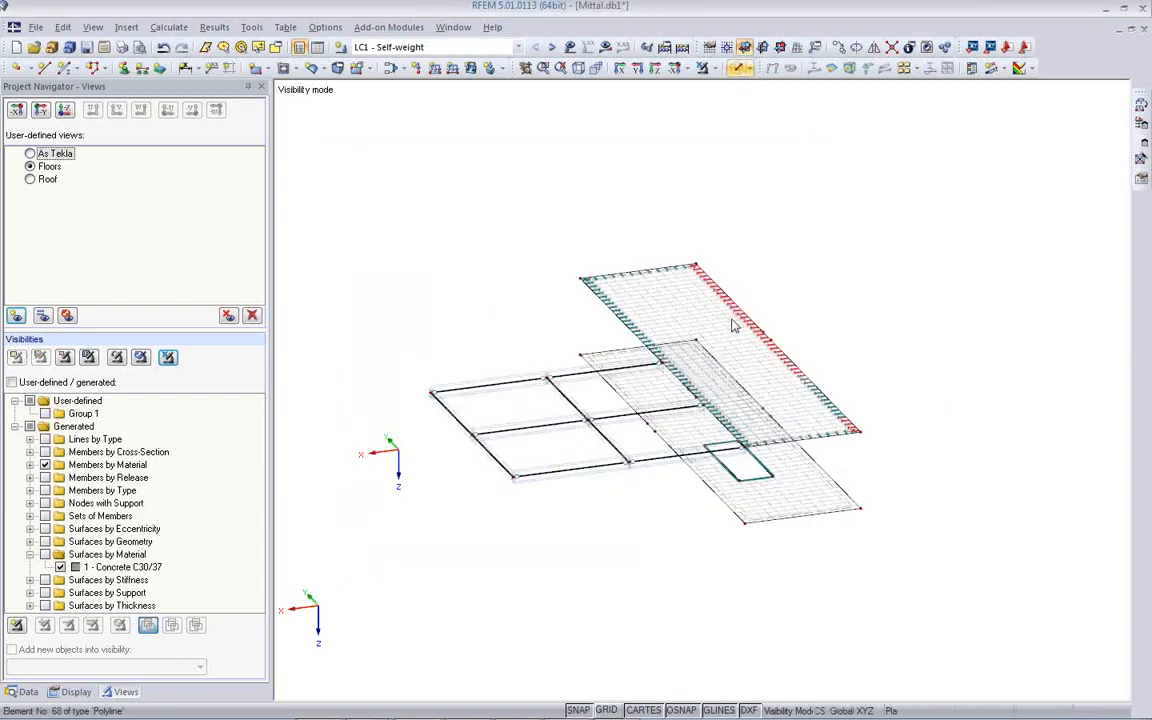
double_click(817, 481)
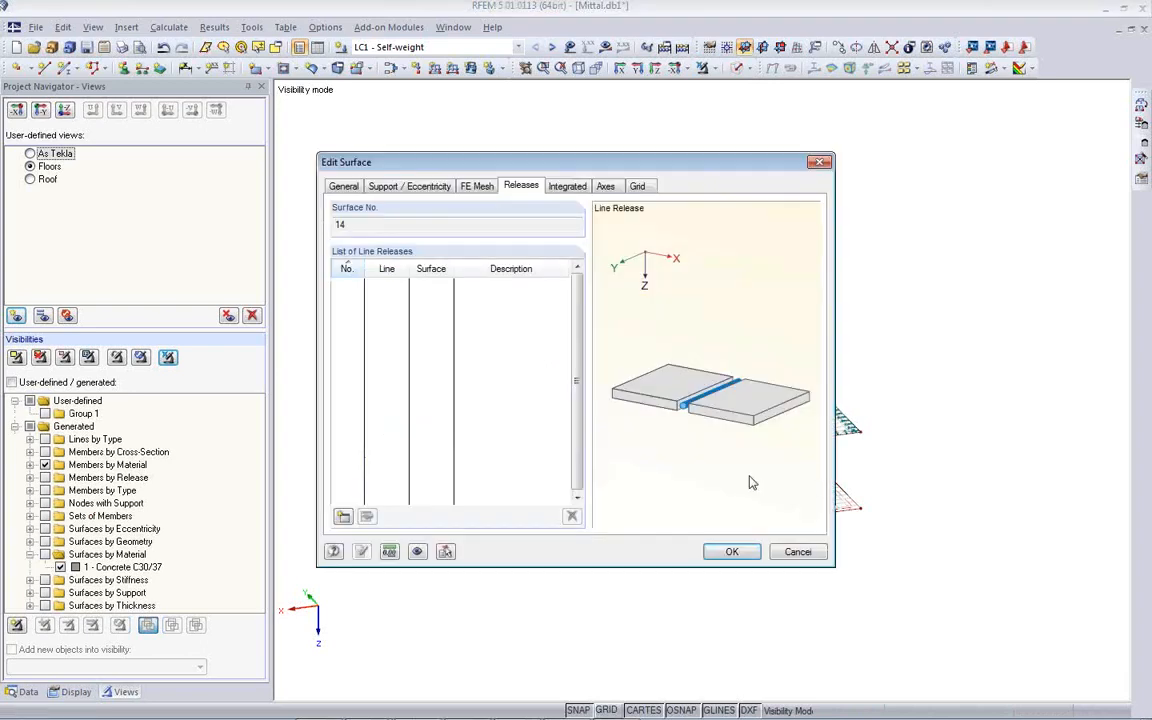
left_click(343, 517)
left_click(515, 243)
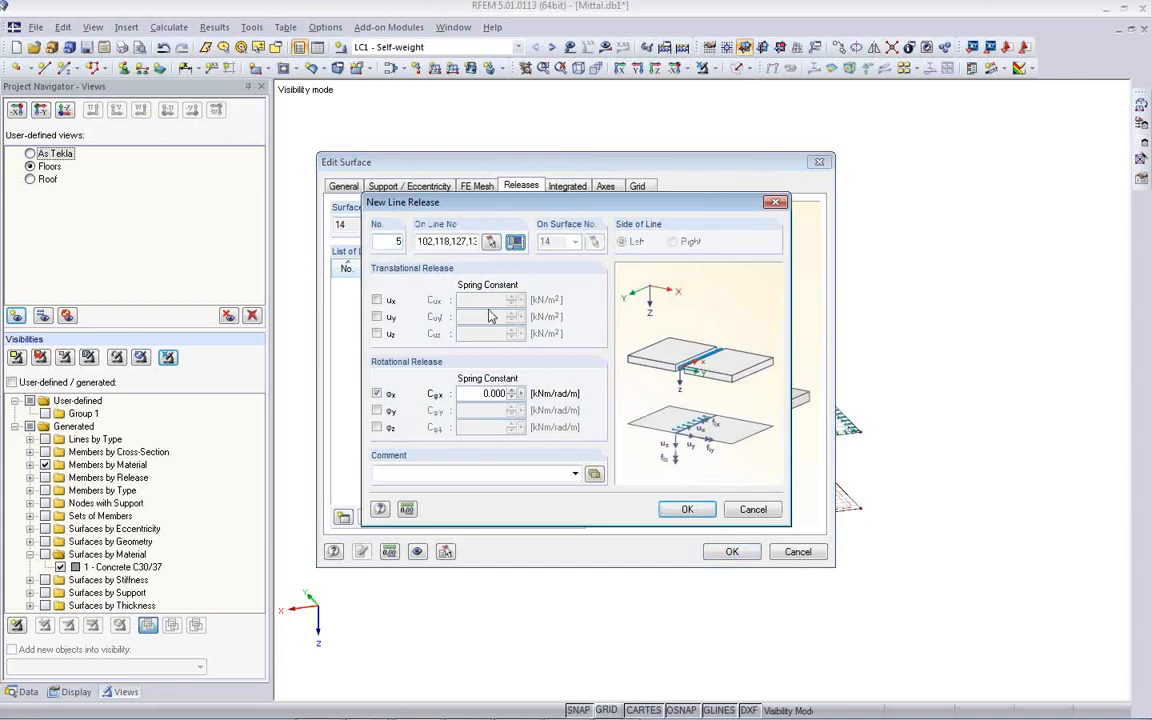
left_click(377, 410)
left_click(377, 427)
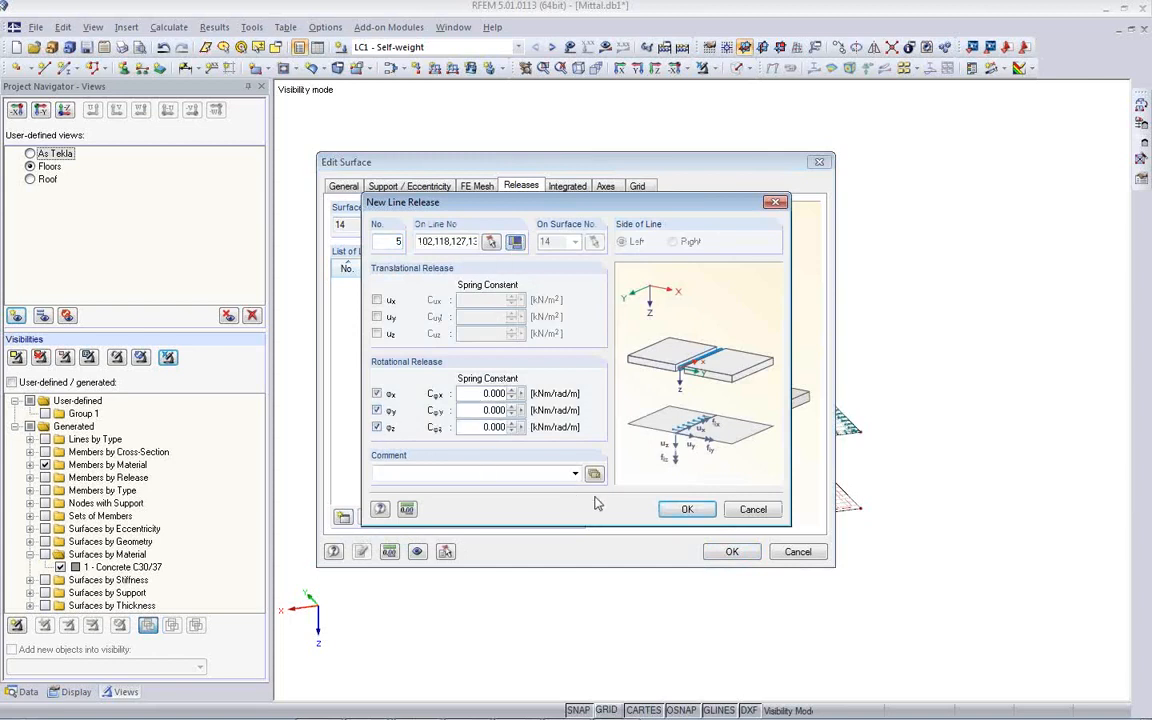
left_click(684, 510)
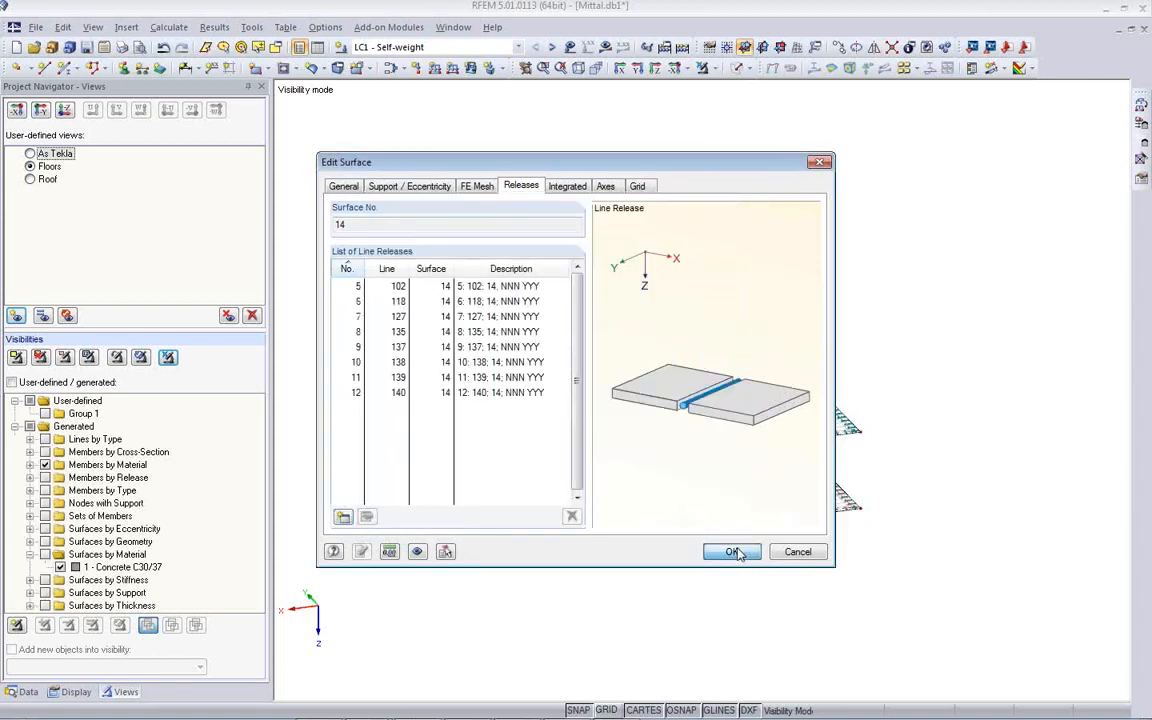
left_click(732, 550)
- Check the line releases along both slabs' edges and show the self-weight loads again
scroll(725, 527, "up", 5)
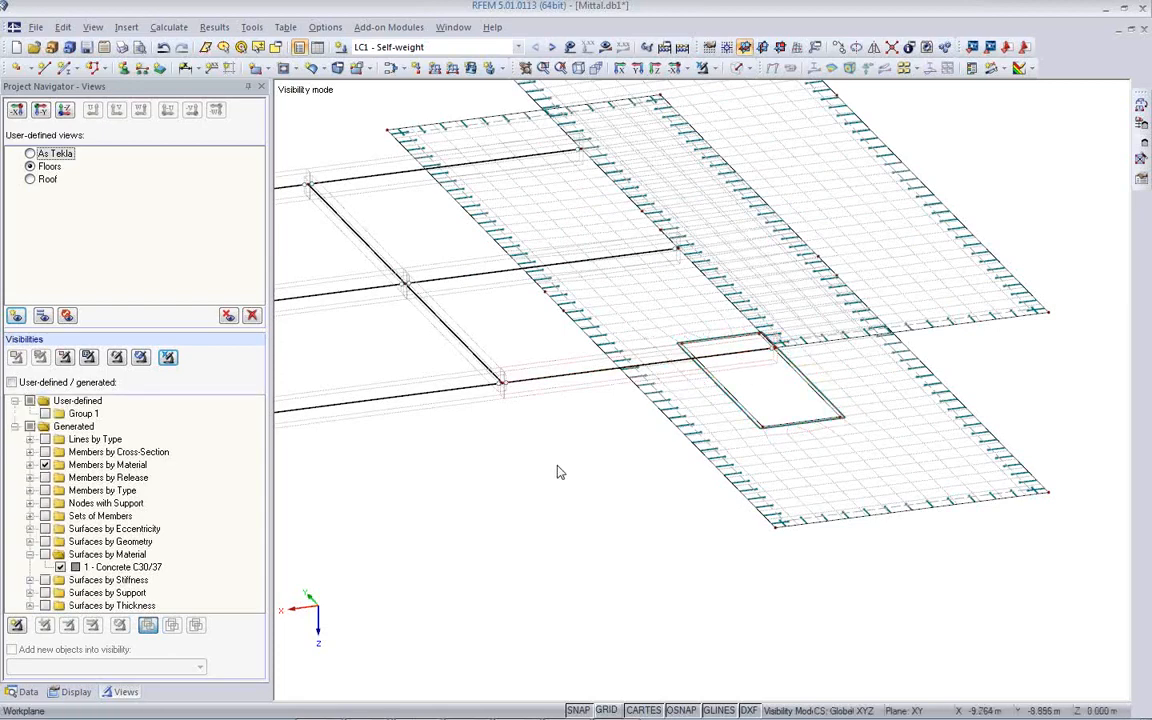
scroll(545, 489, "down", 3)
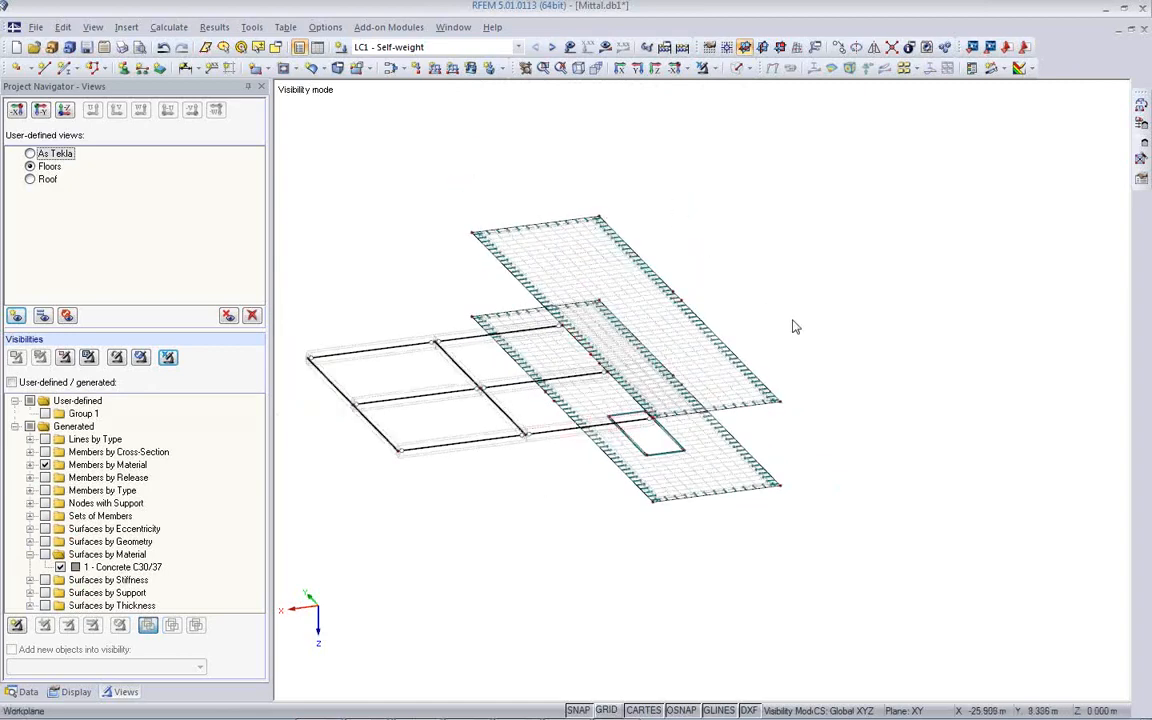
left_click(571, 49)
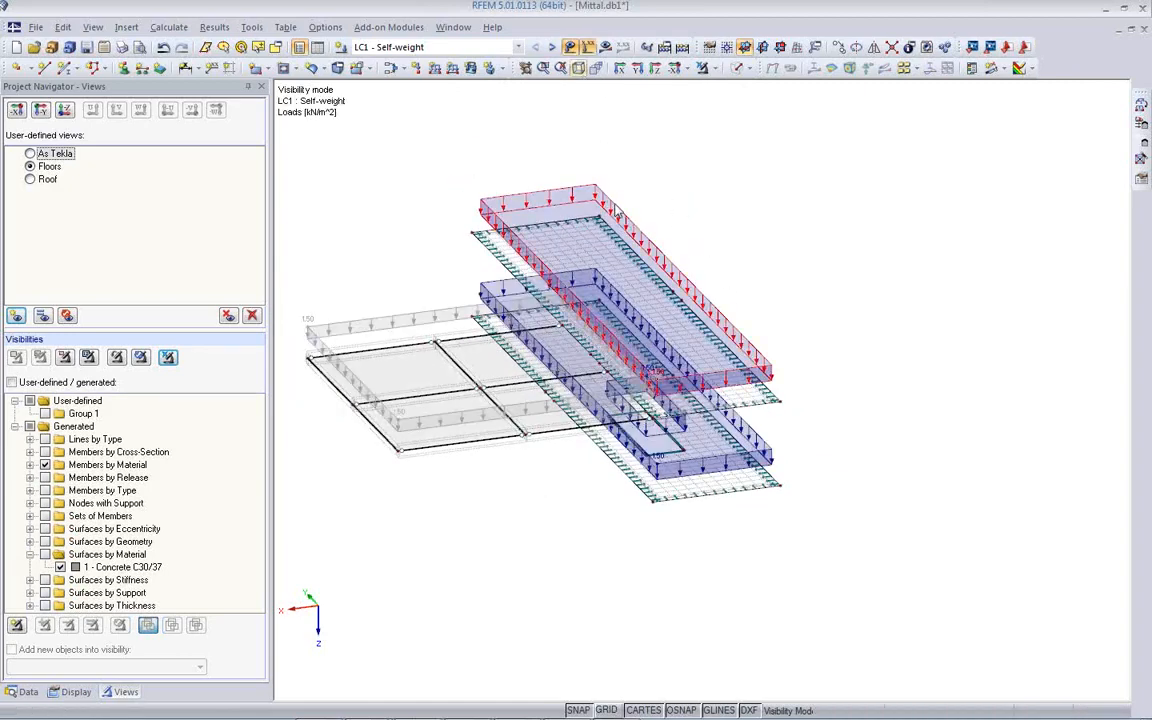
- Switch to the Roof view with the Snow load case LC2 active
left_click(553, 48)
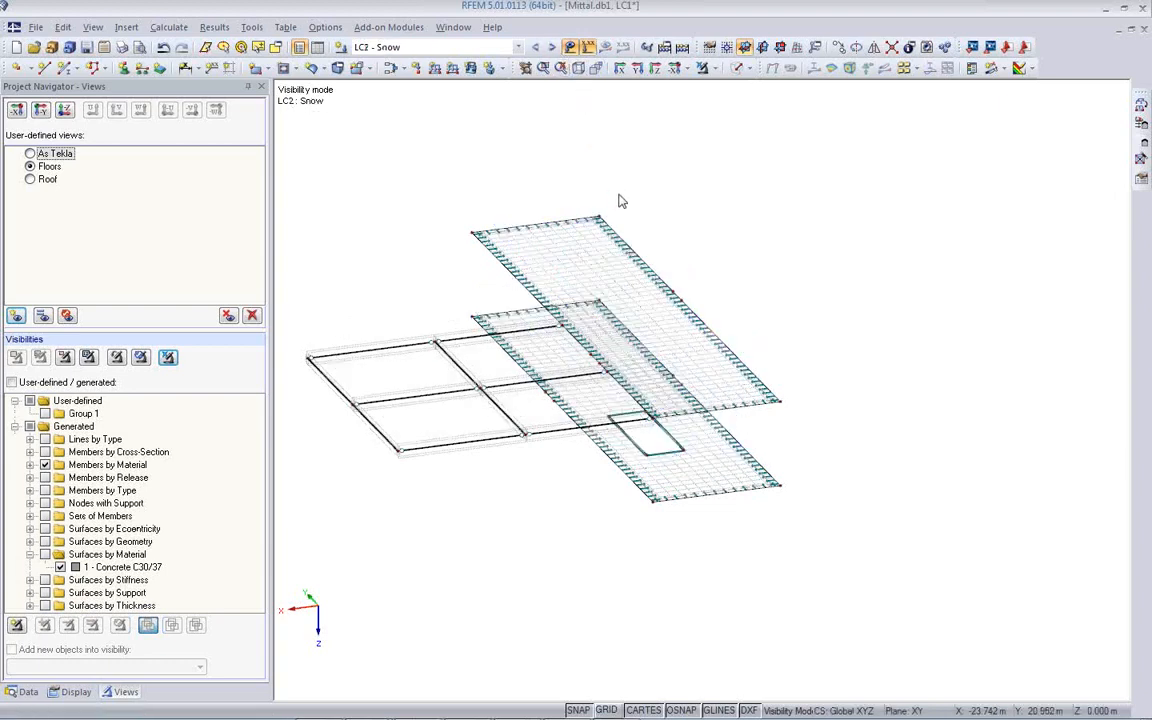
left_click(30, 179)
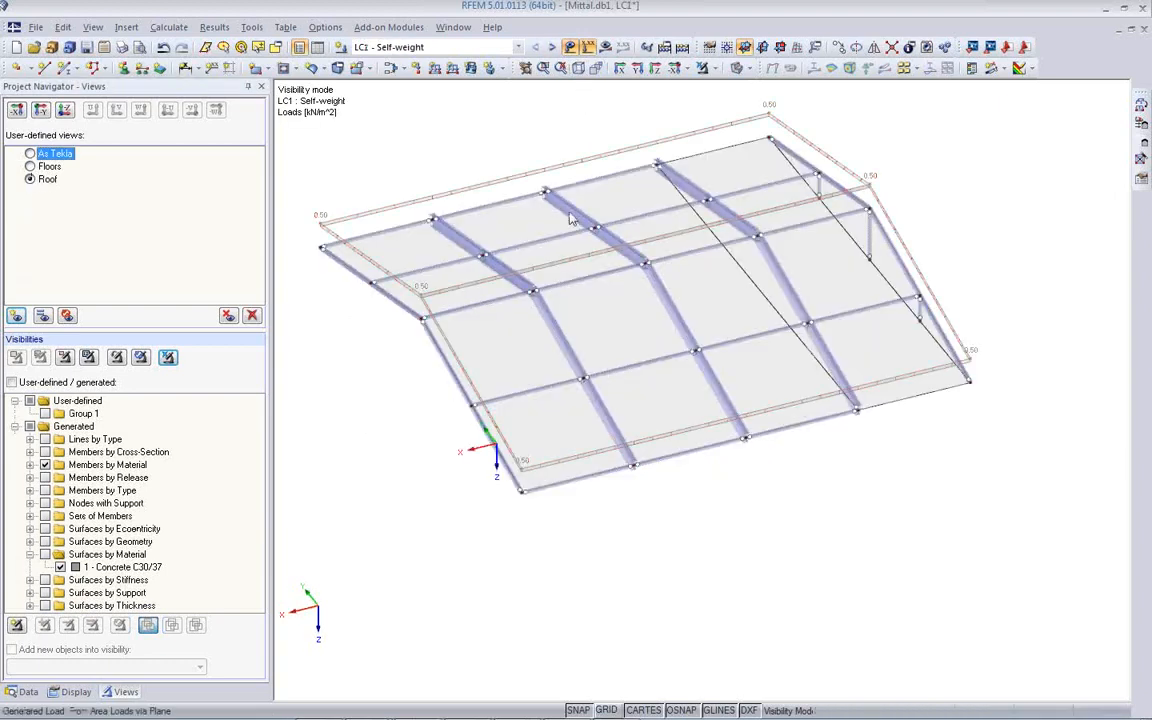
left_click(553, 48)
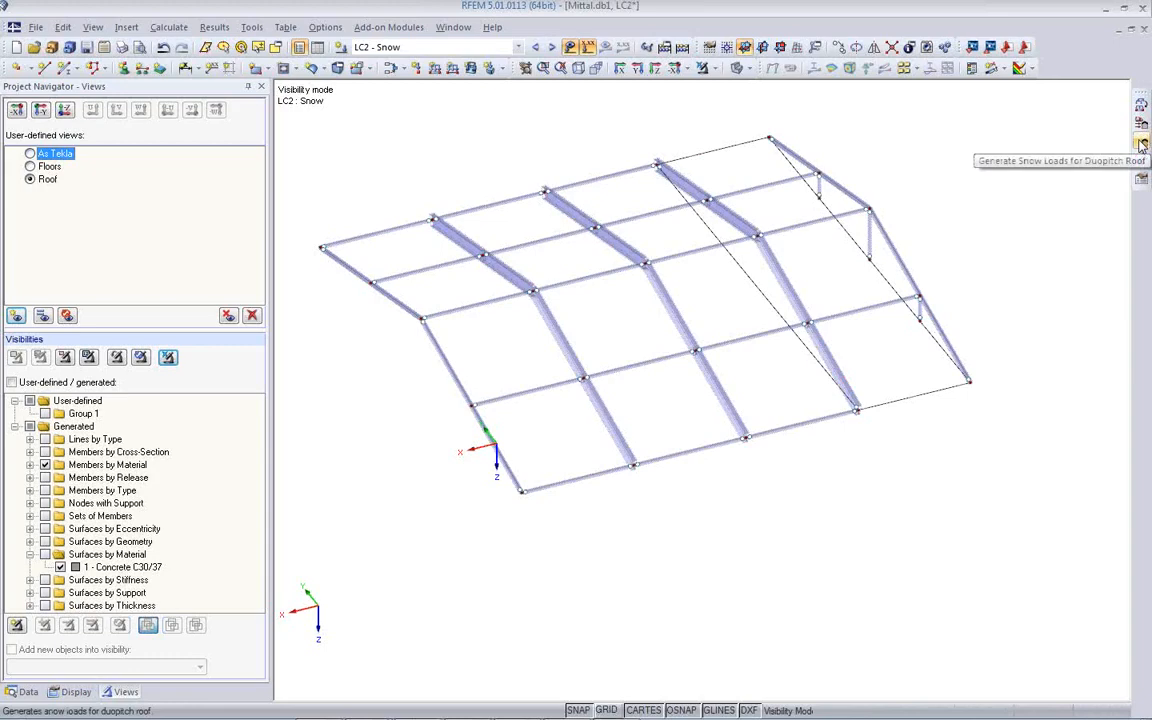
- Start generating duopitch roof snow loads to EN 1991-1-3 with the CEN national annex and a ground snow load of 1.00 kN/m²
left_click(1141, 146)
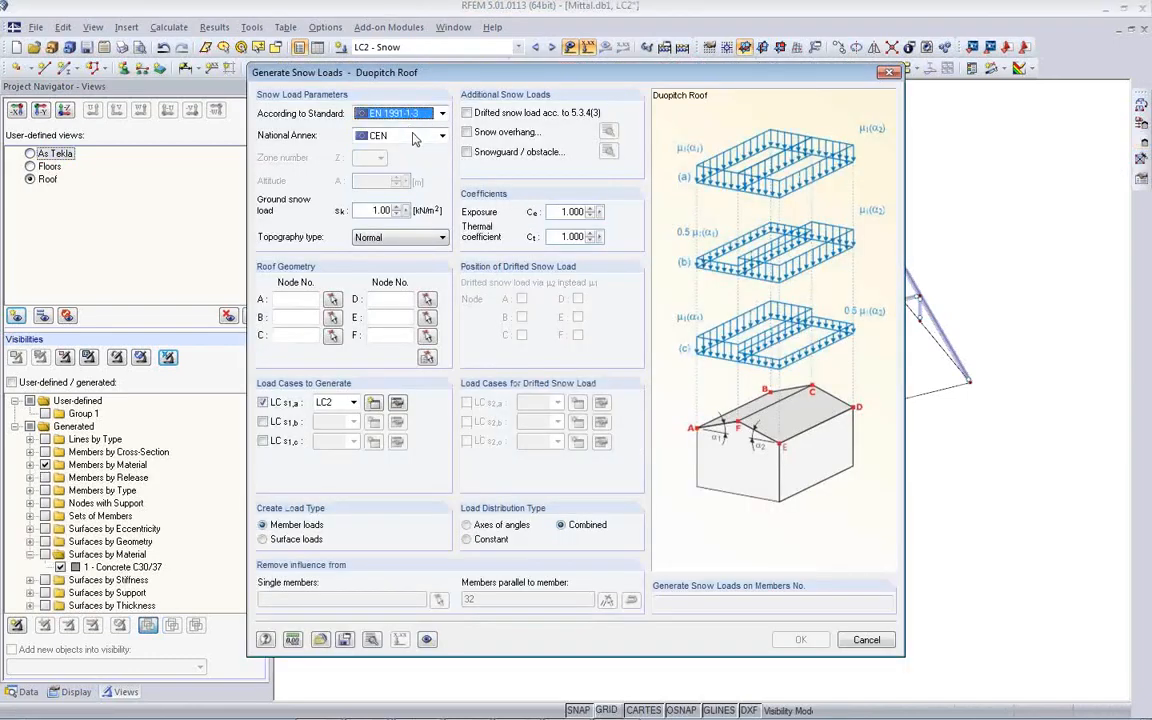
left_click(407, 116)
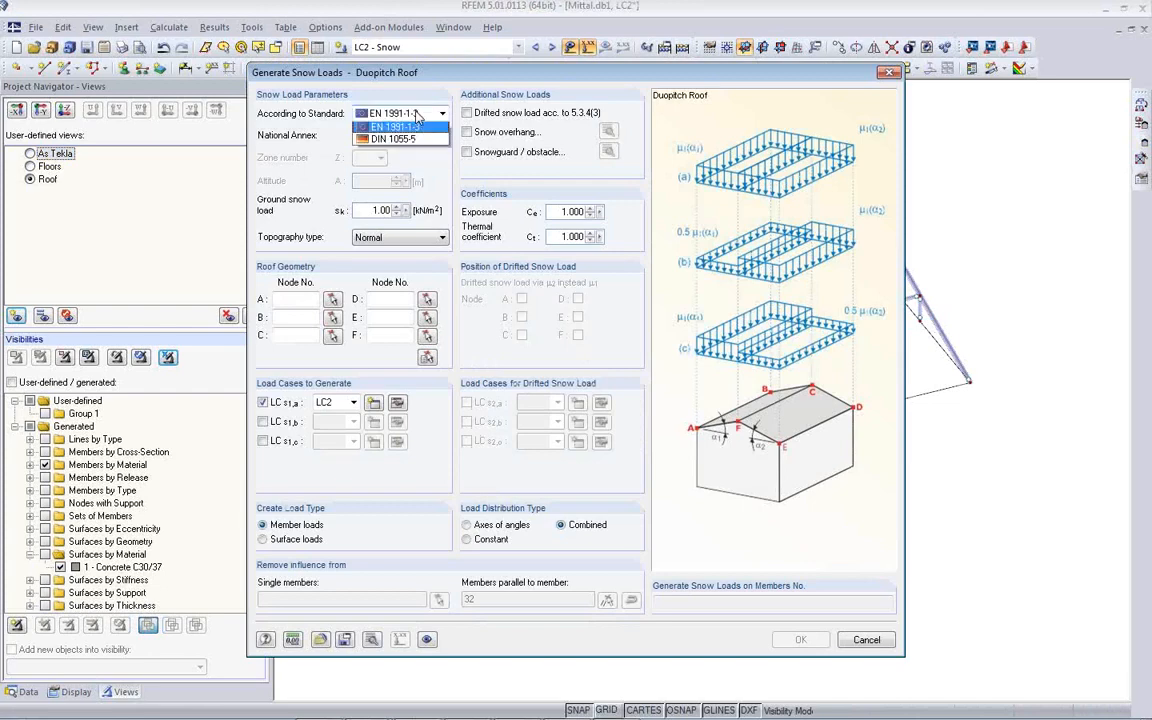
left_click(410, 126)
left_click(413, 138)
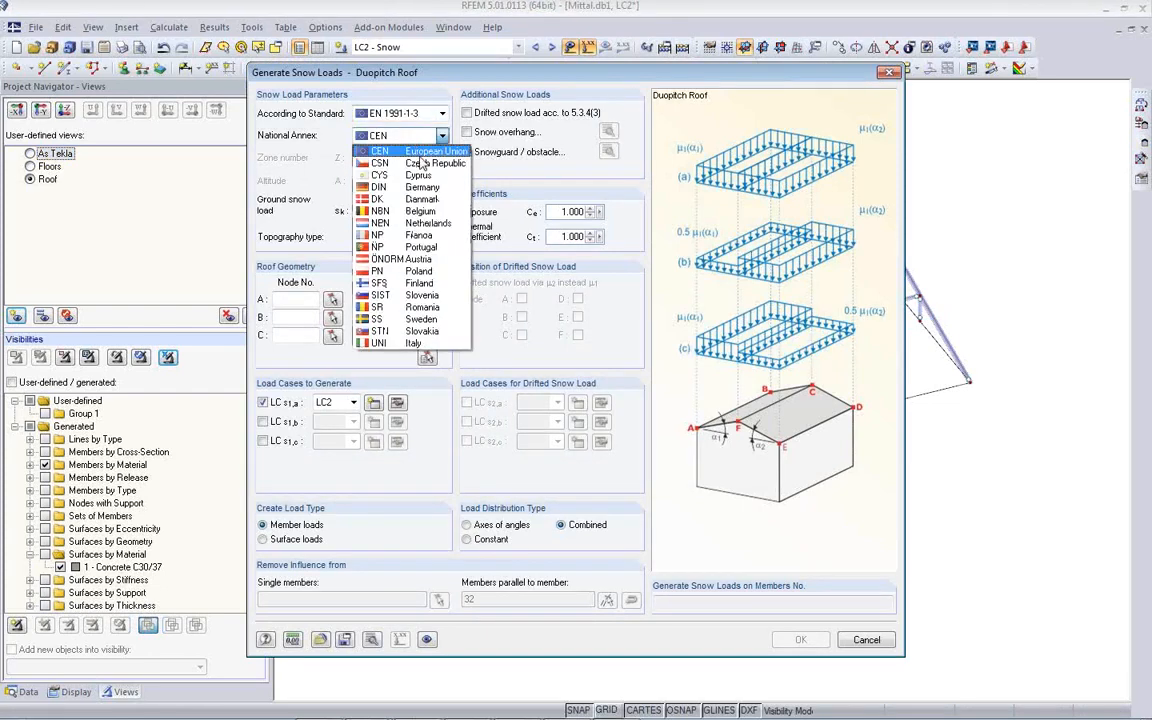
left_click(422, 153)
double_click(367, 210)
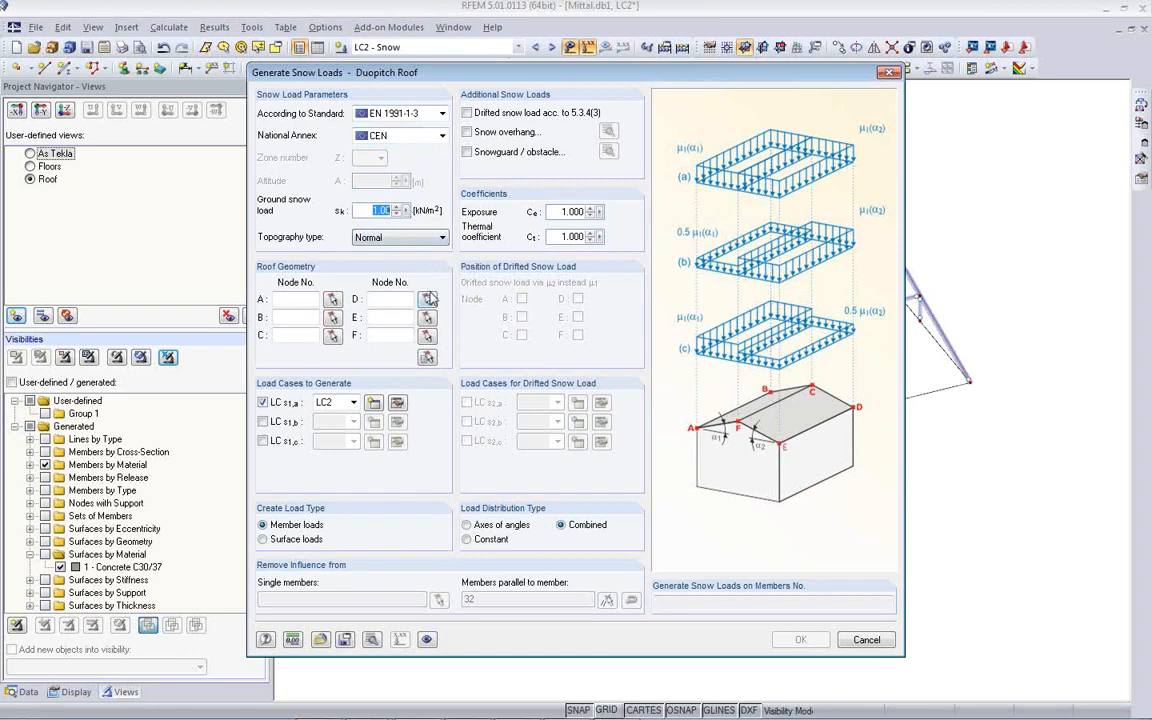
- Define the duopitch roof geometry by its six boundary nodes at the eaves corners and ridge ends
left_click(427, 356)
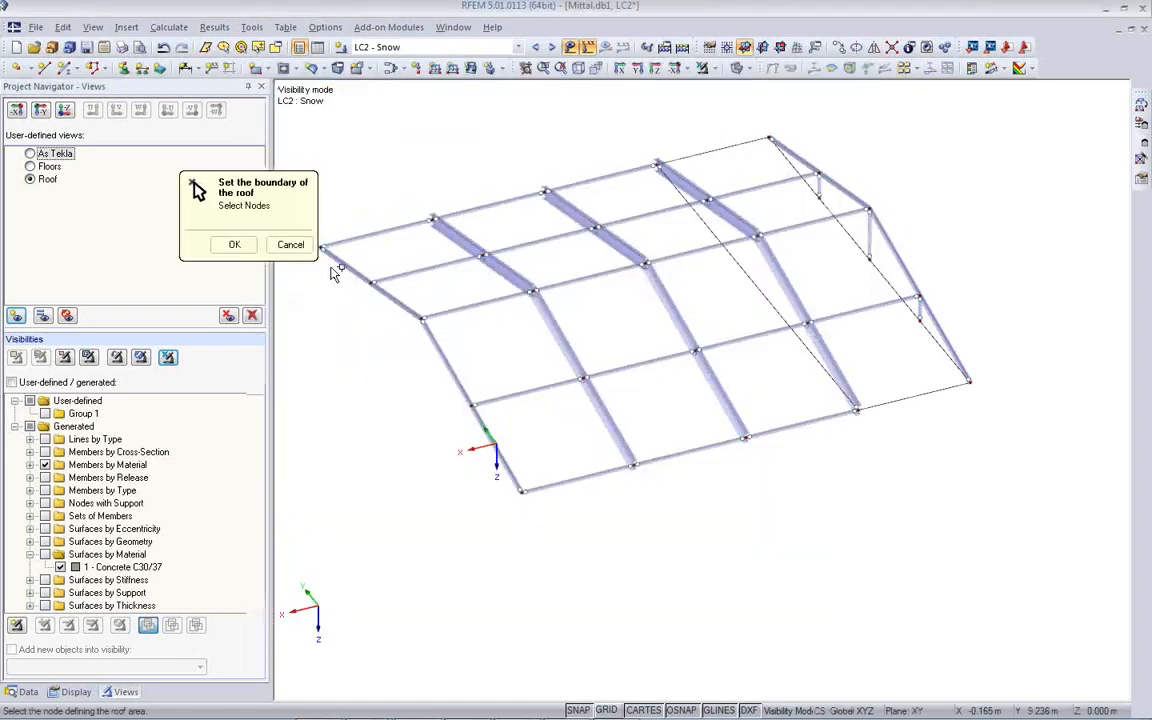
left_click(768, 139)
left_click(870, 208)
left_click(969, 381)
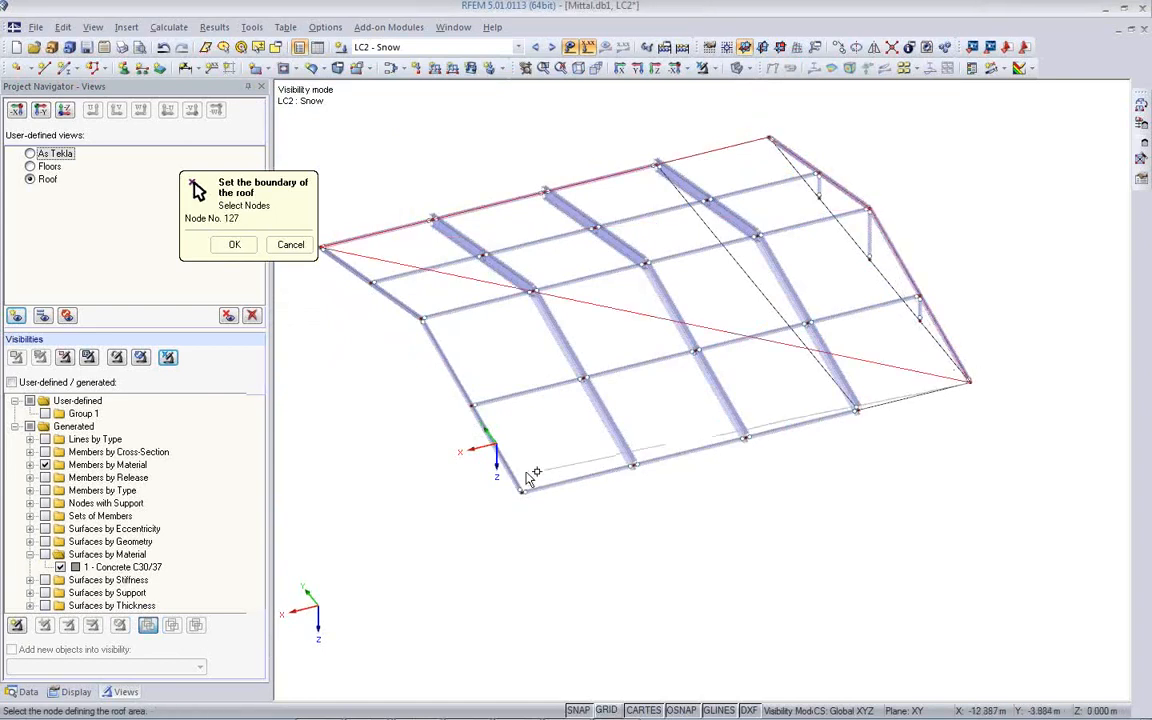
left_click(522, 490)
left_click(424, 320)
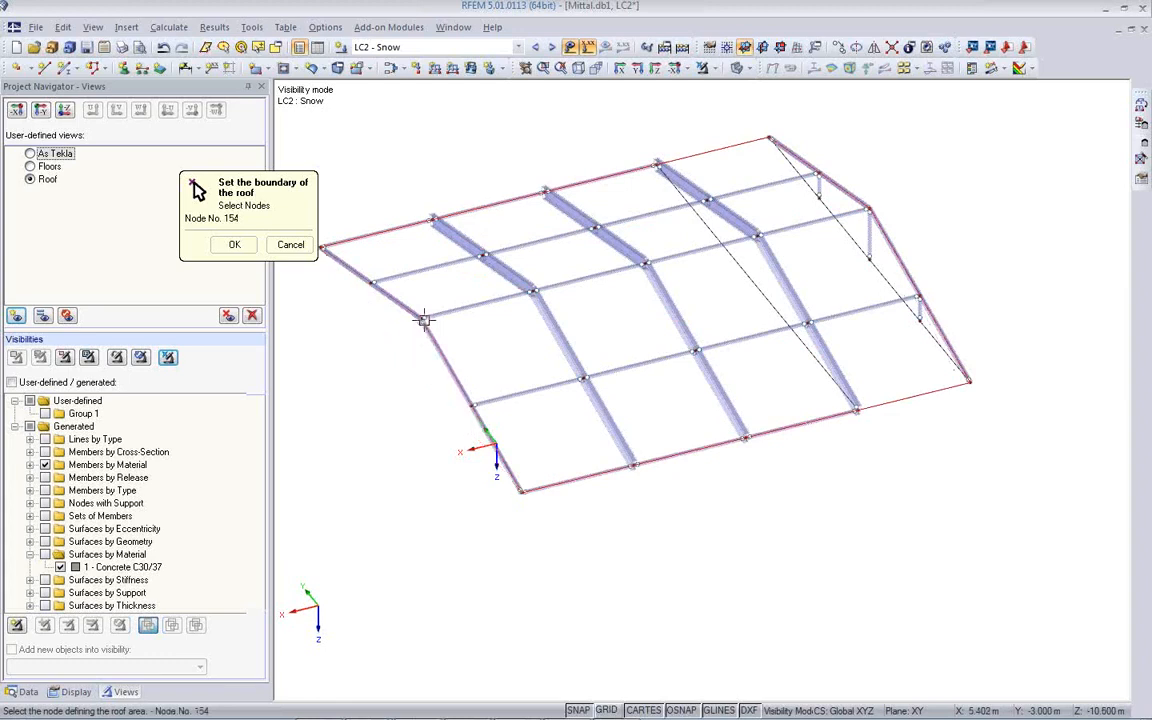
- Assign the snow load to LC2, exclude all members parallel to purlin 177 from loading, and generate the roof snow loads
left_click(352, 403)
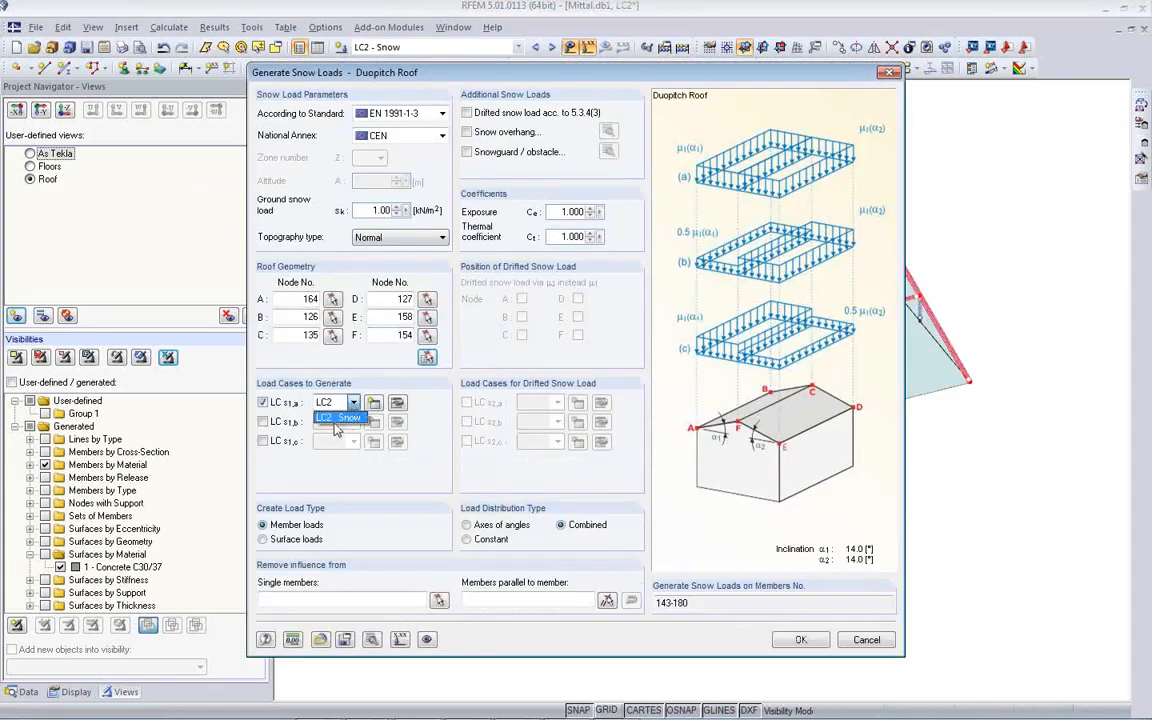
left_click(336, 419)
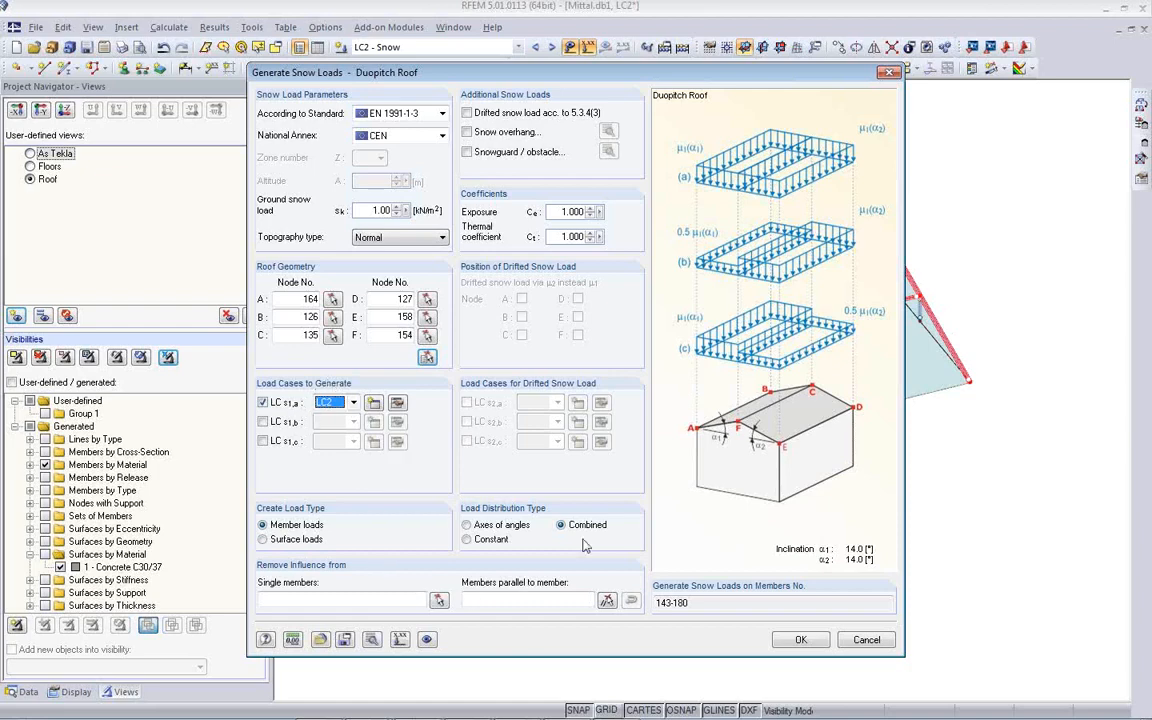
left_click(607, 600)
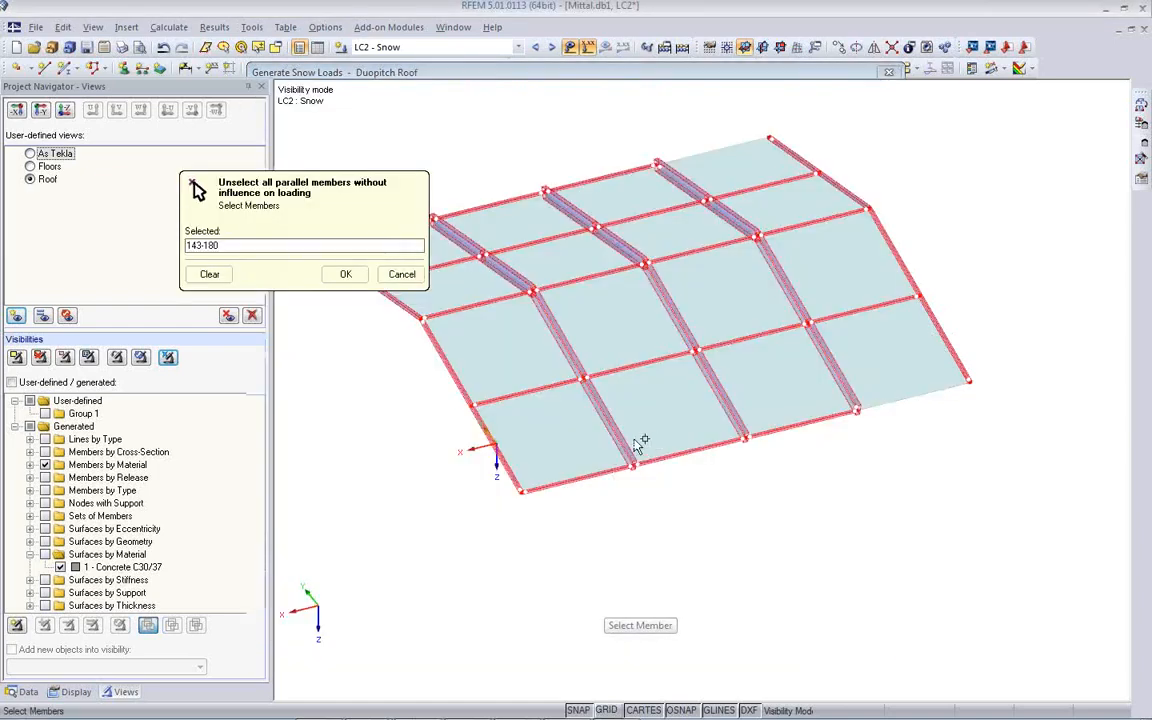
left_click(560, 340)
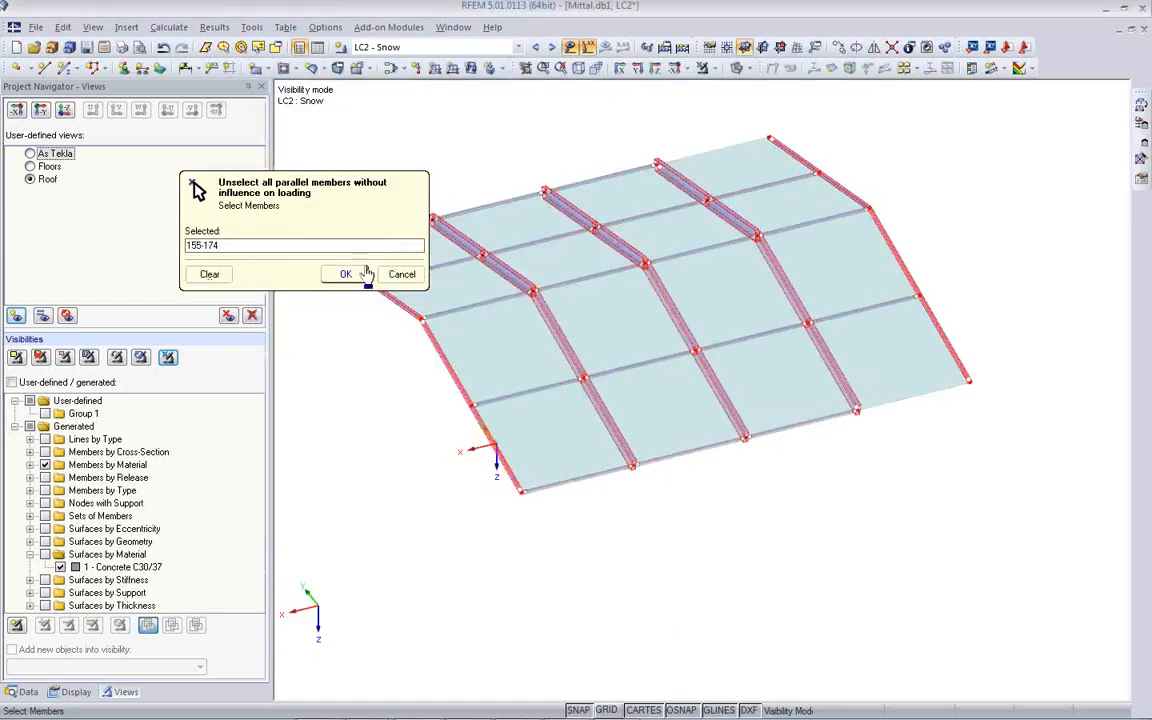
left_click(343, 274)
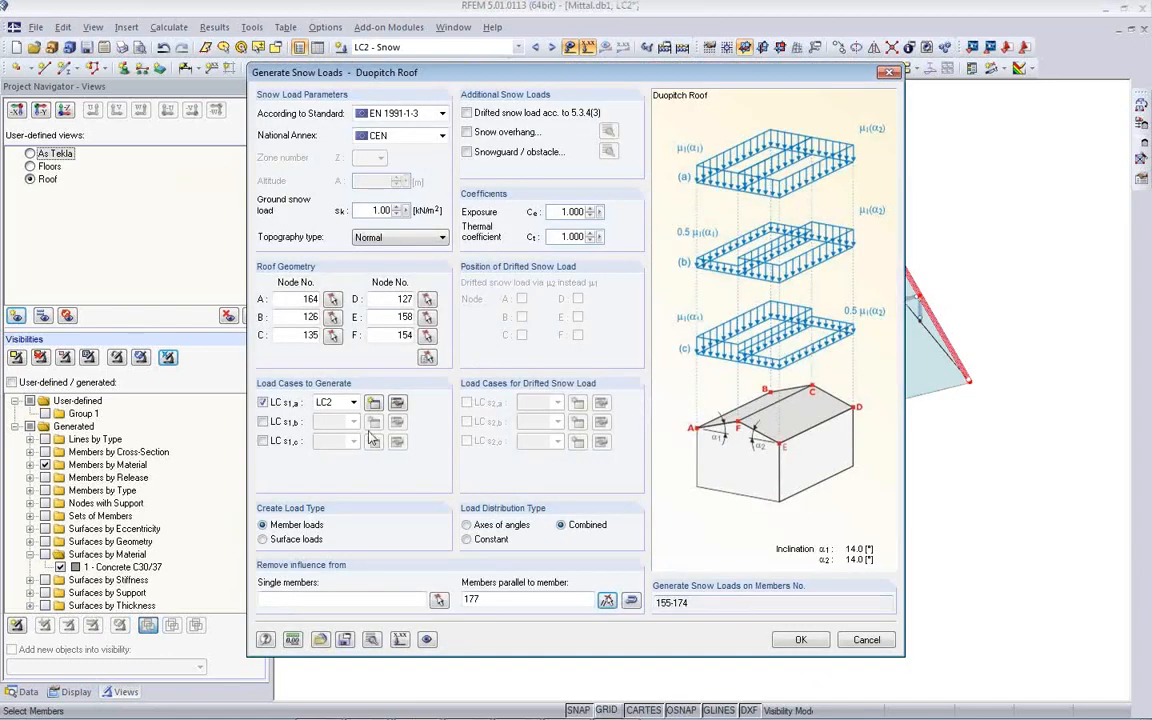
left_click(803, 641)
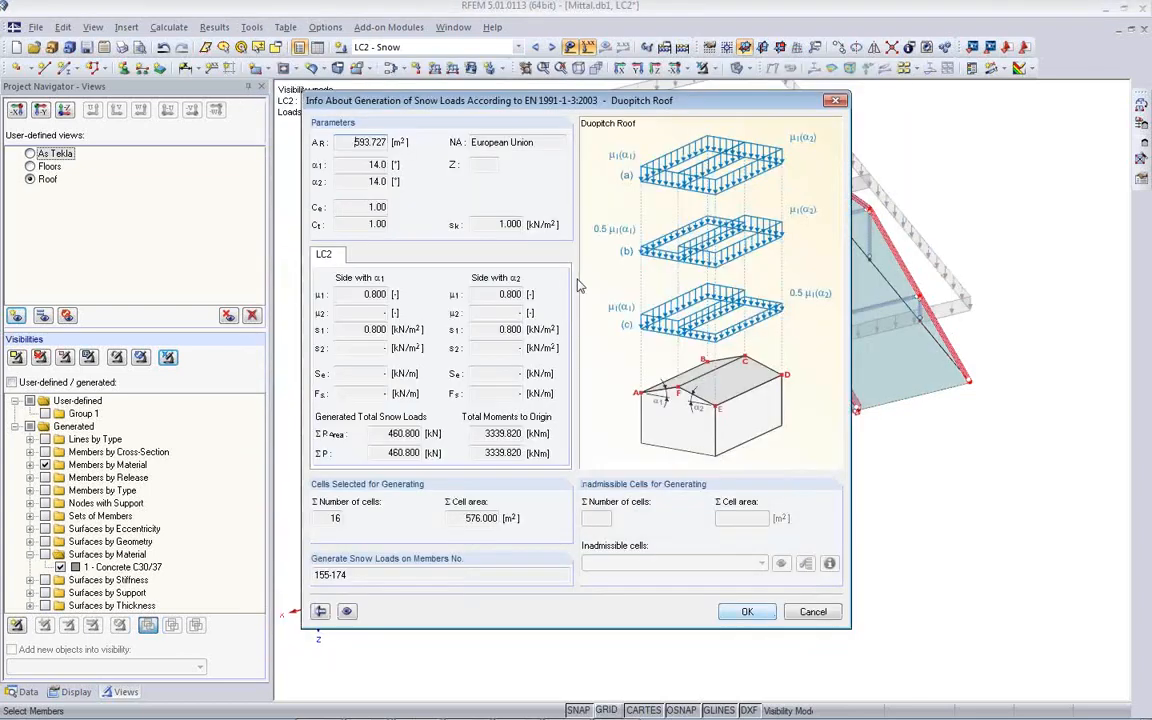
left_click(745, 612)
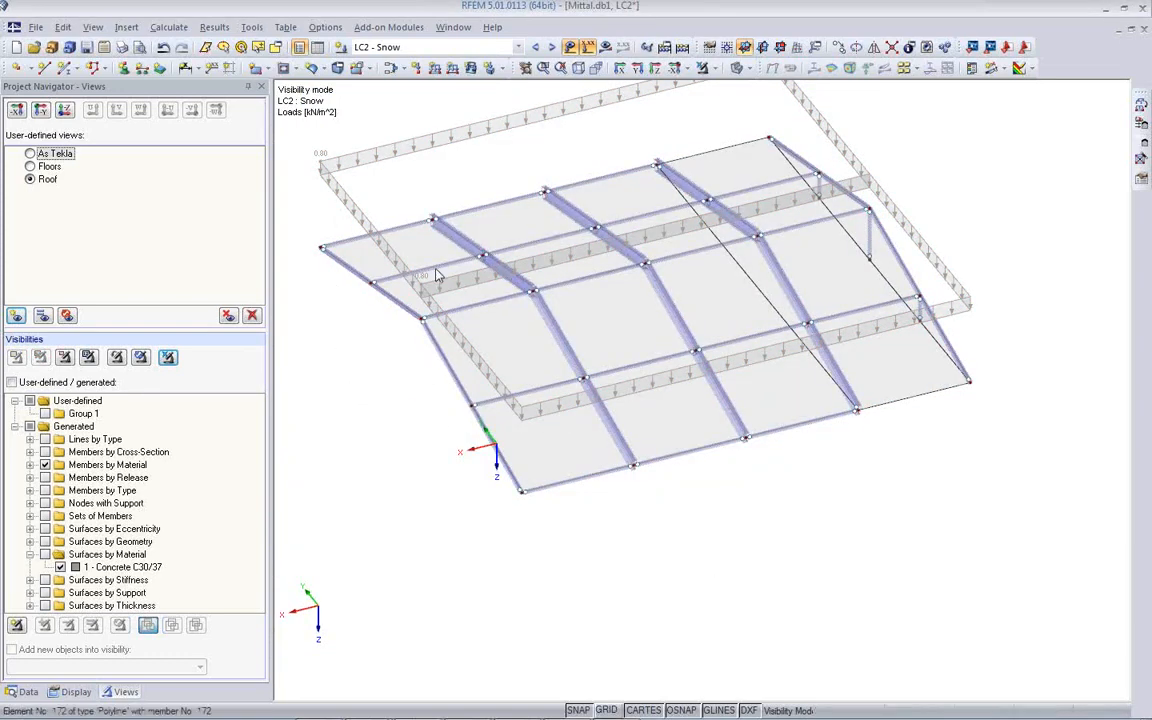
- Show the complete model in the As Tekla view and make the Wind load case LC3 active
left_click(553, 49)
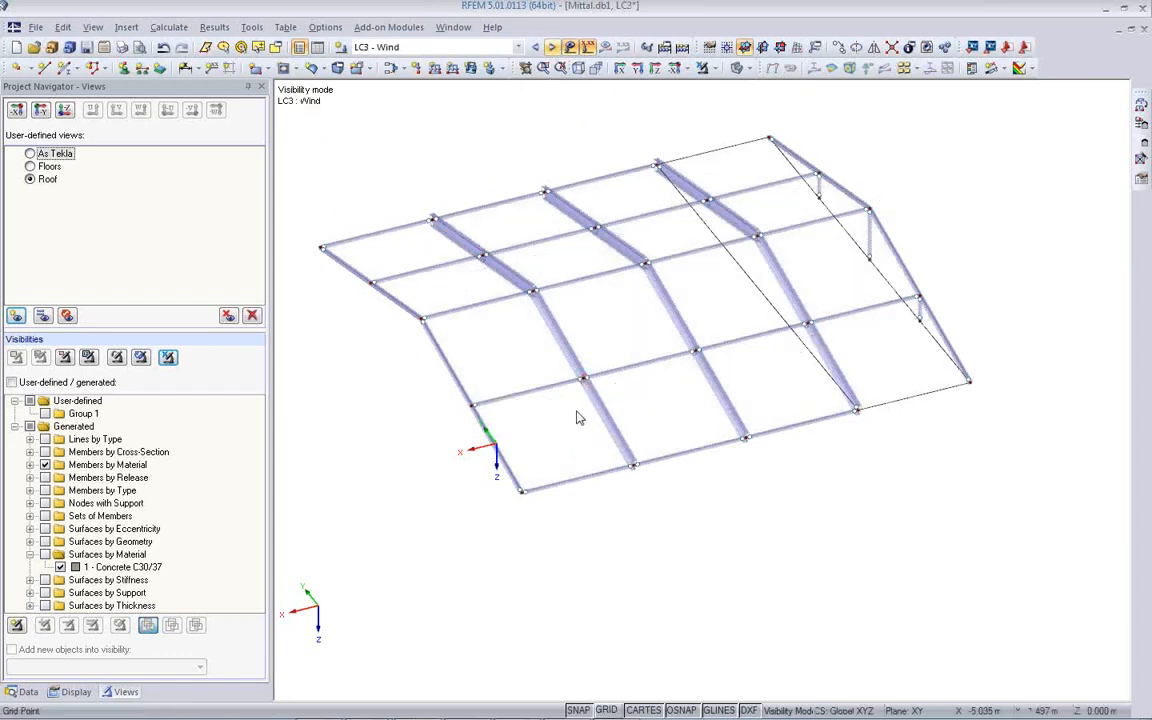
left_click(30, 153)
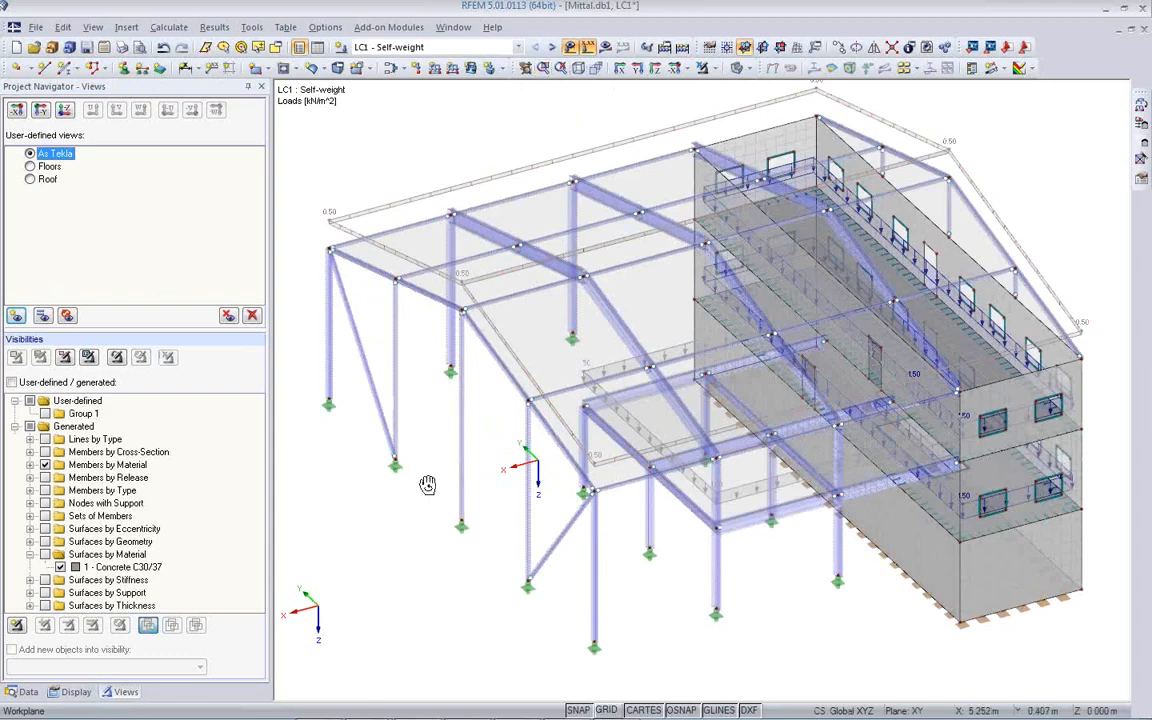
middle_click_drag(428, 478, 457, 442, "ctrl")
left_click(517, 47)
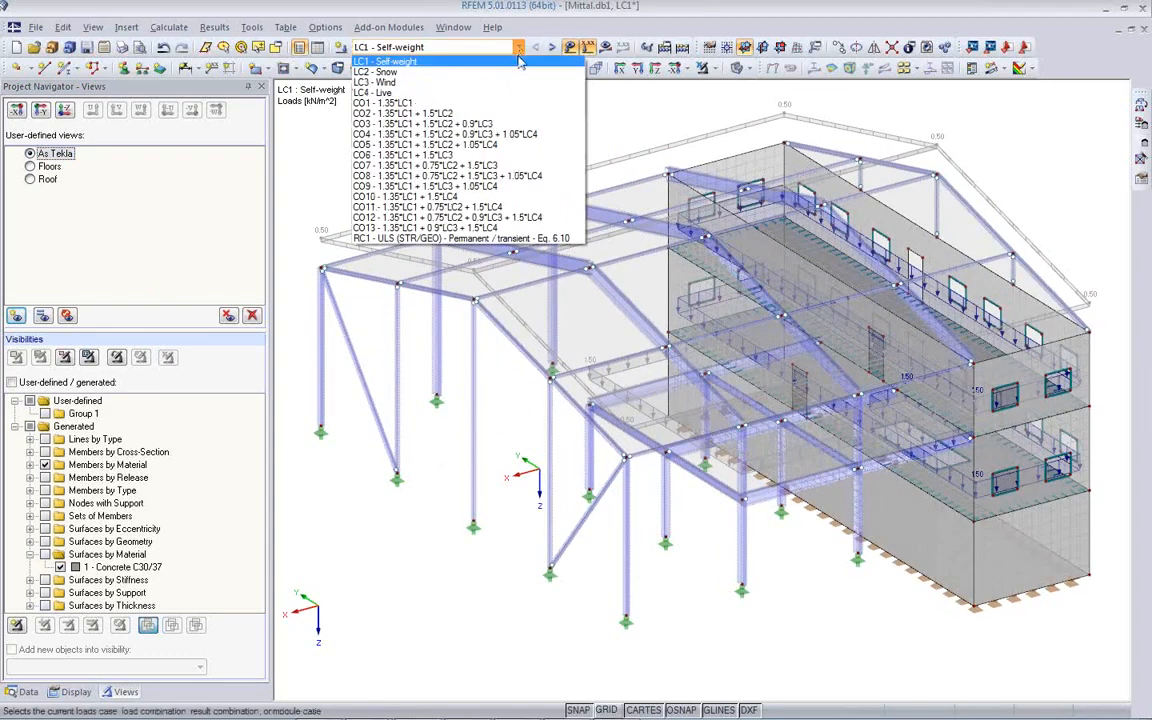
left_click(508, 84)
- Apply a uniform -0.5 kN/m² surface load in the global YL direction to the two upper storeys of the windward concrete end wall
middle_click_drag(442, 522, 985, 478, "ctrl")
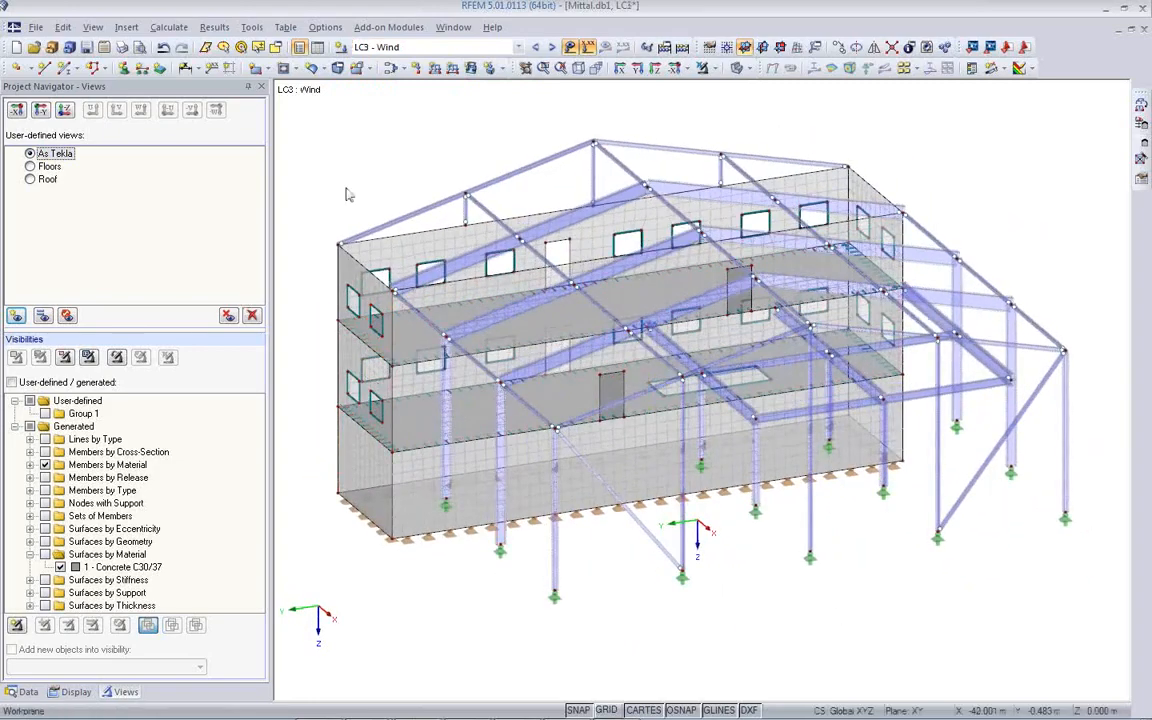
left_click(470, 67)
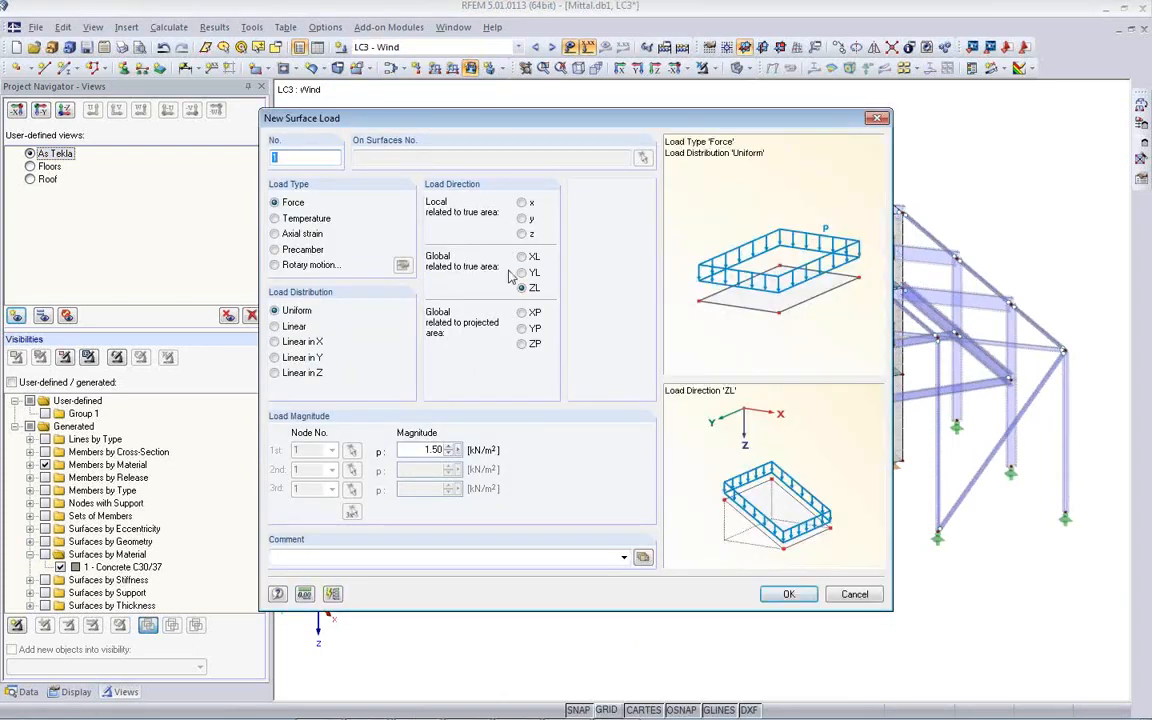
left_click(521, 272)
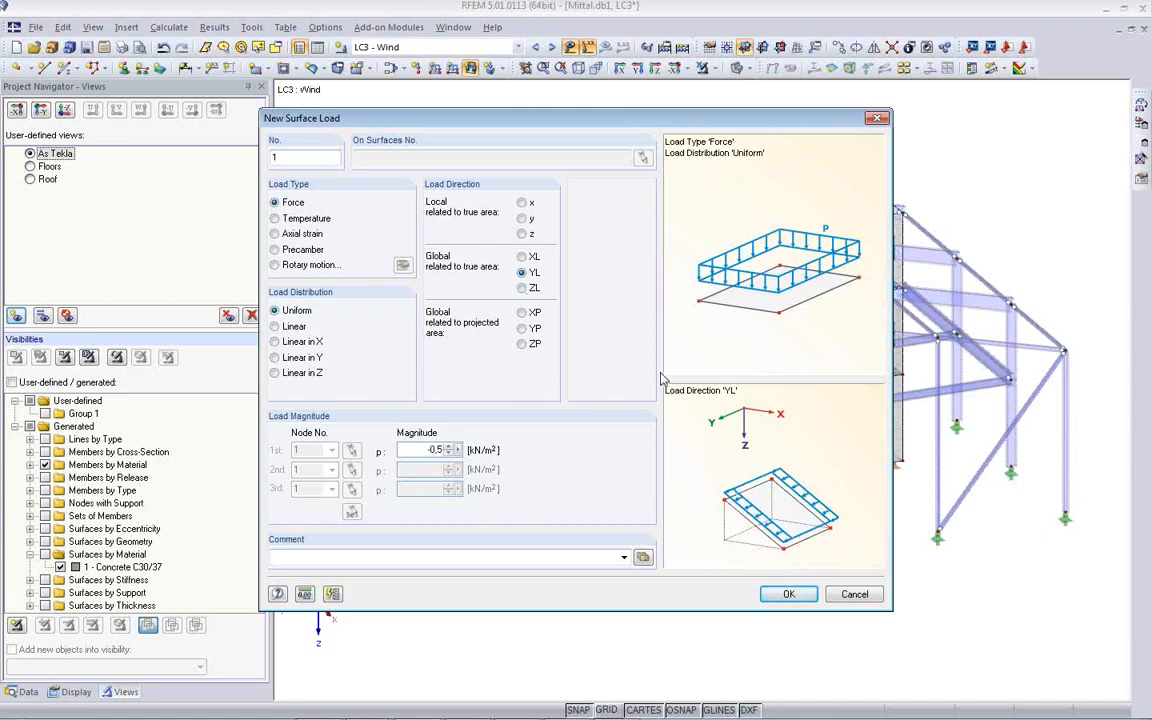
left_click(788, 594)
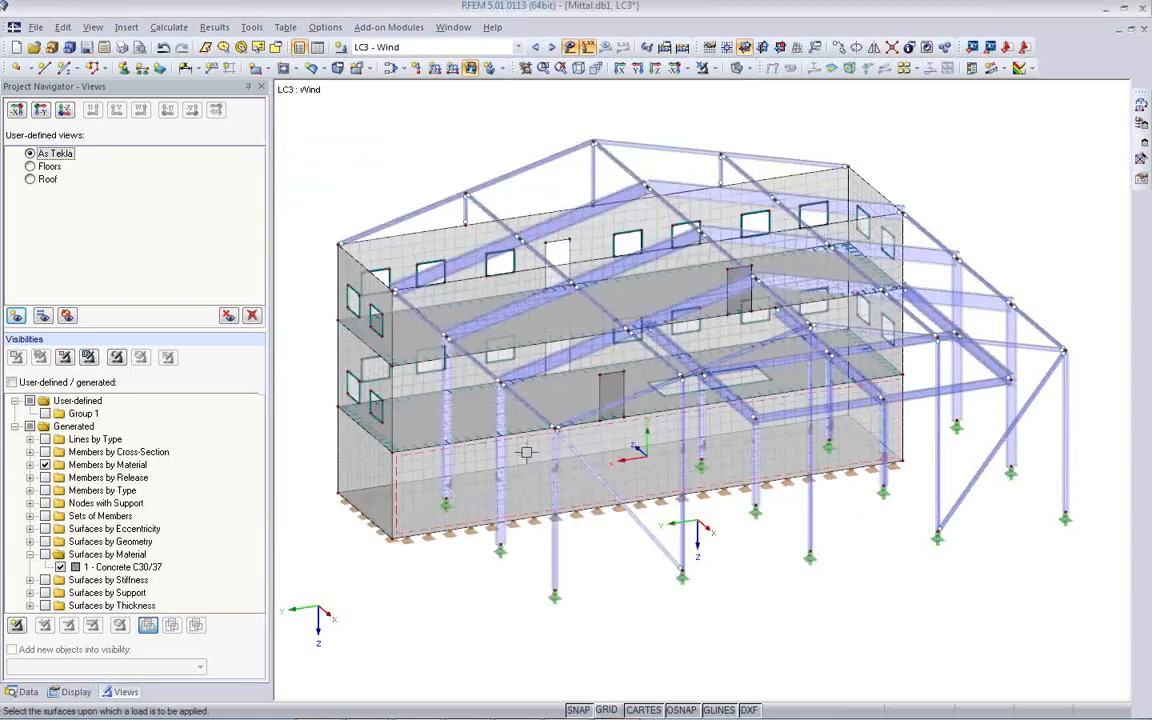
left_click(322, 334)
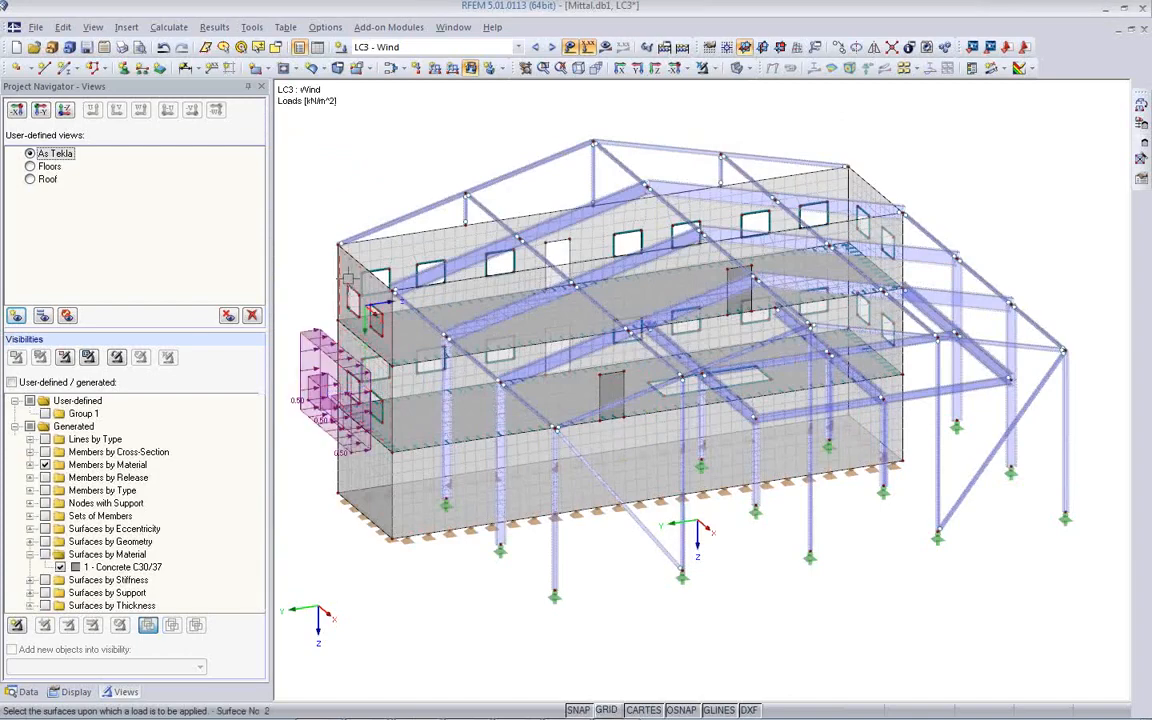
- Apply a uniform -0.25 kN/m² surface load in the global YL direction to the two upper storeys of the opposite concrete end wall
middle_click_drag(849, 527, 543, 529, "ctrl")
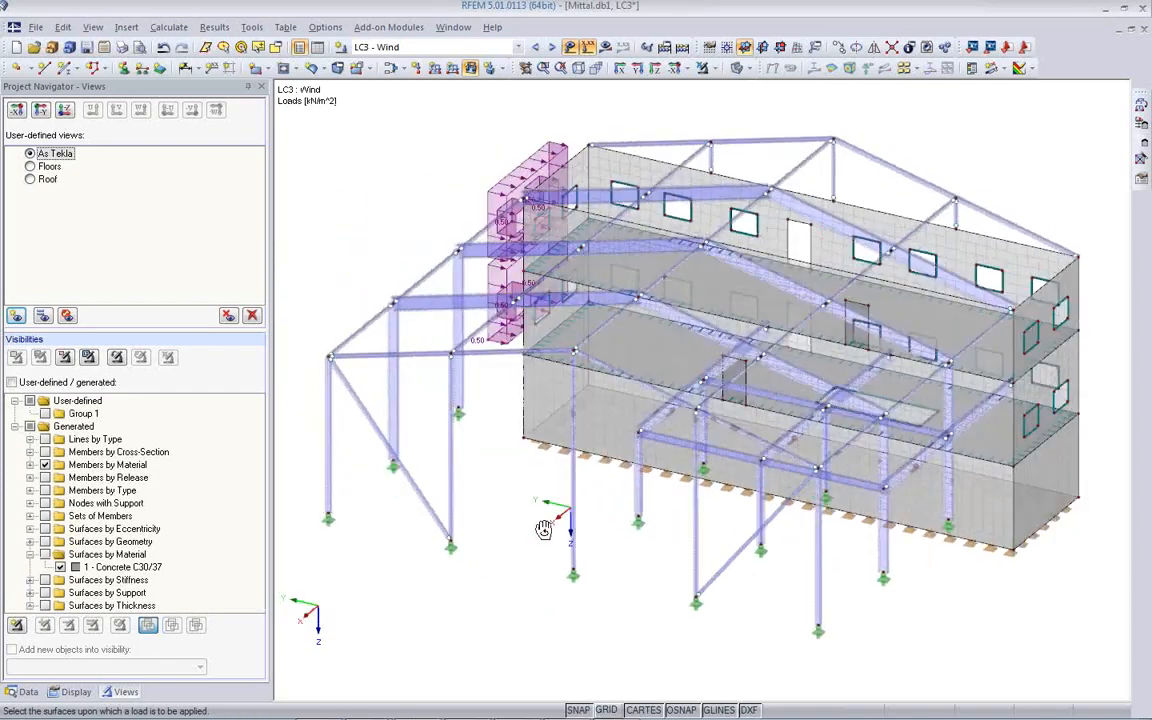
left_click(472, 68)
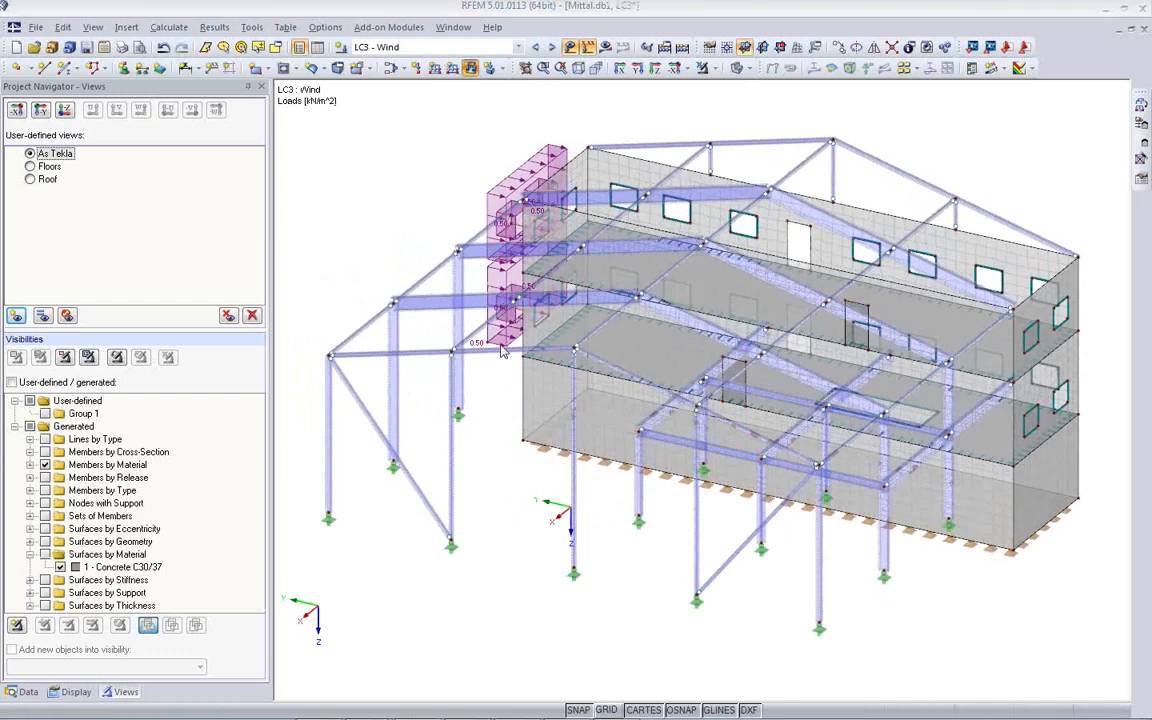
left_click(503, 350)
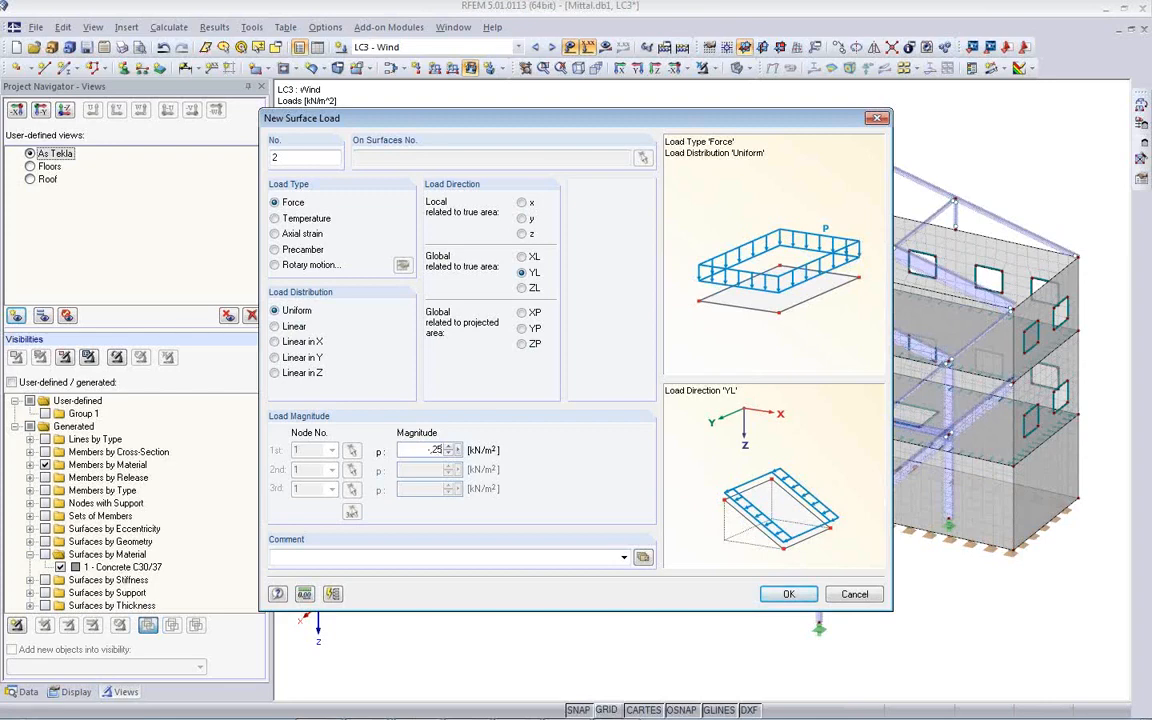
left_click(788, 598)
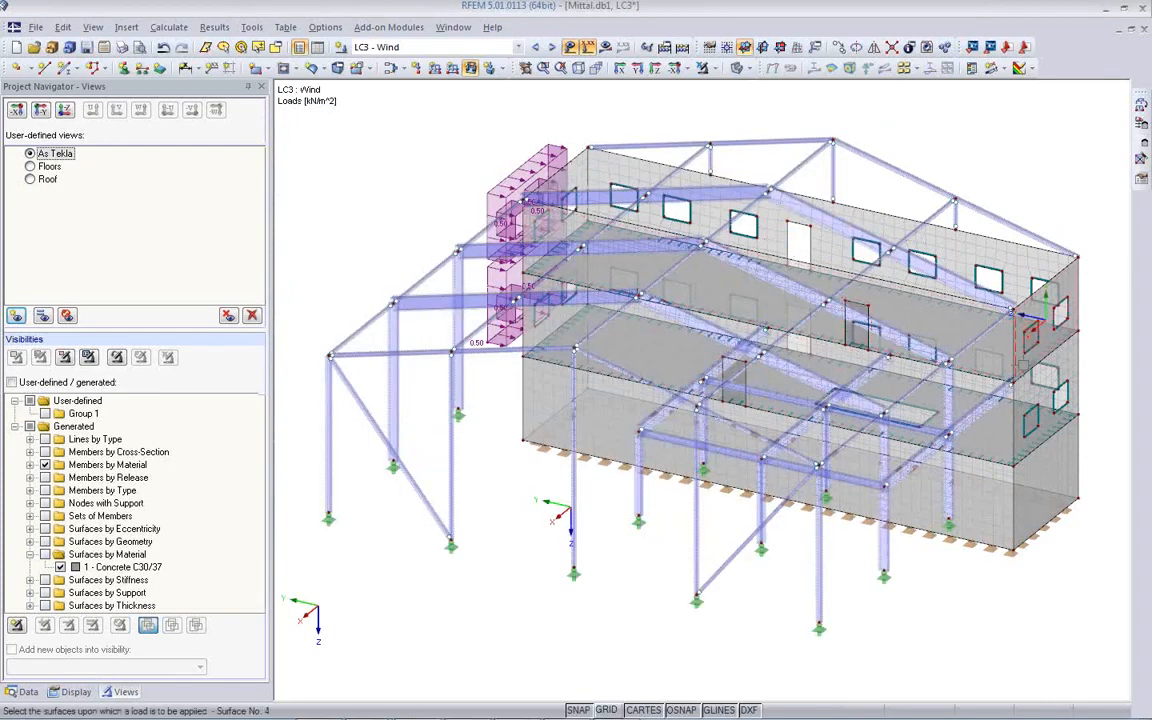
left_click(1018, 449)
key("Escape")
- Apply a uniform -2.4 kN/m member load in the projected global YP direction to the three windward steel columns
middle_click_drag(490, 627, 776, 562, "ctrl")
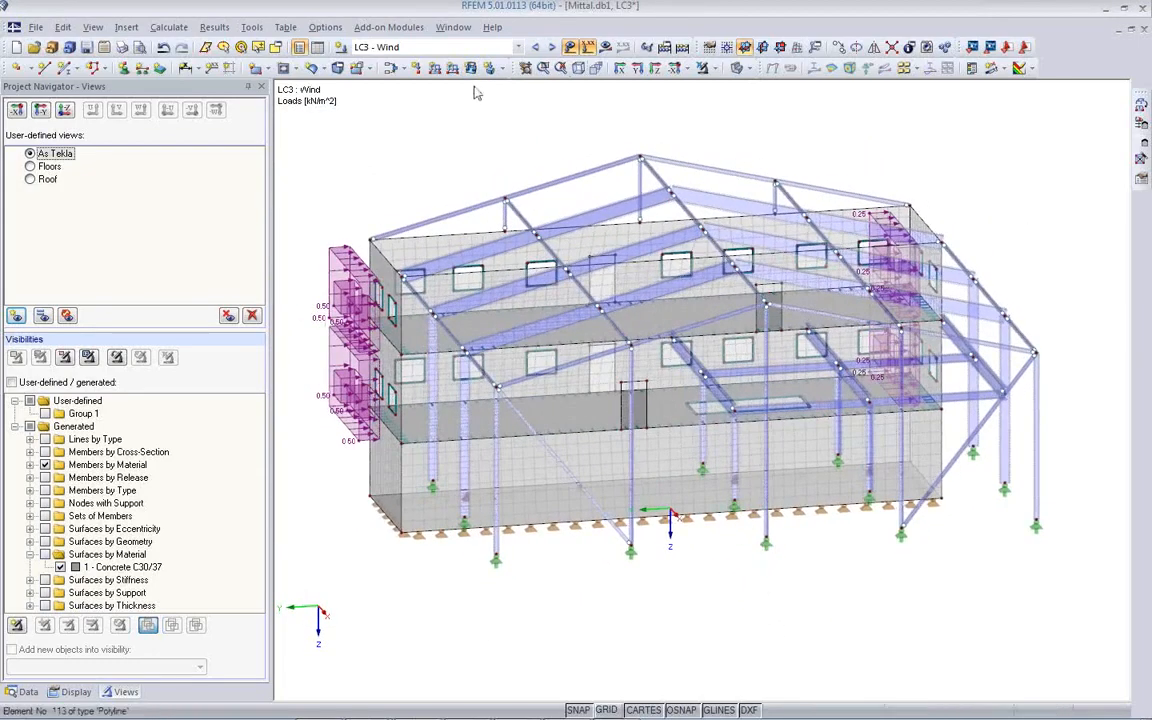
left_click(437, 71)
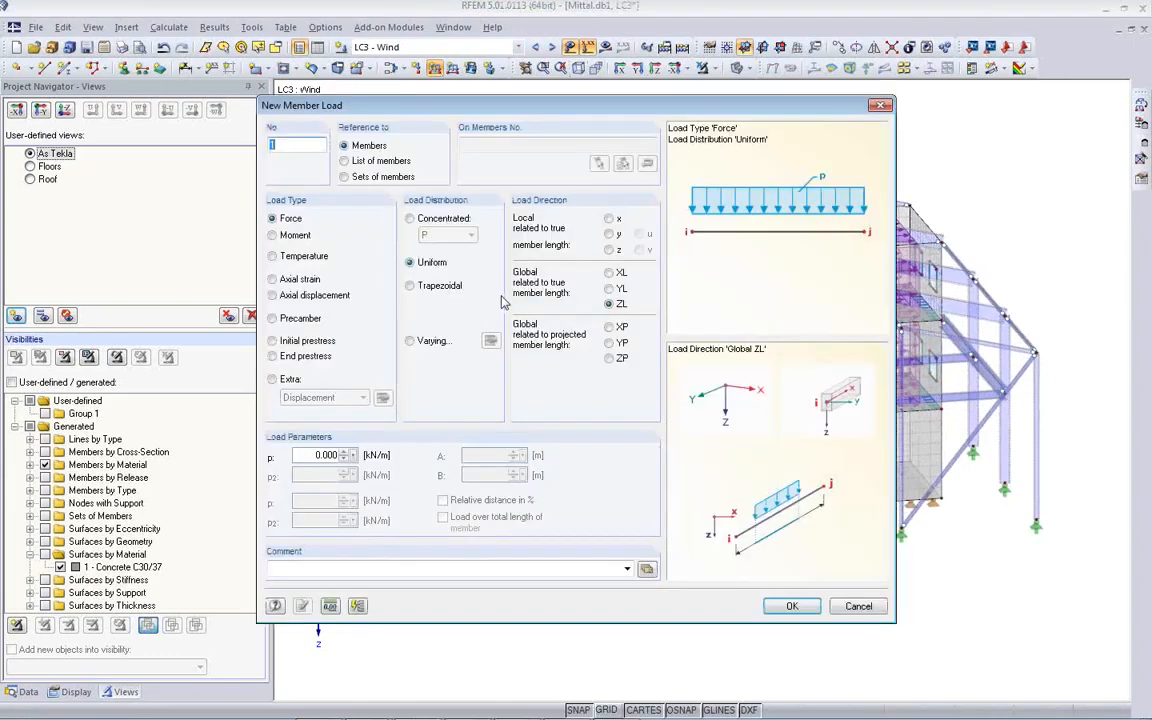
left_click(609, 289)
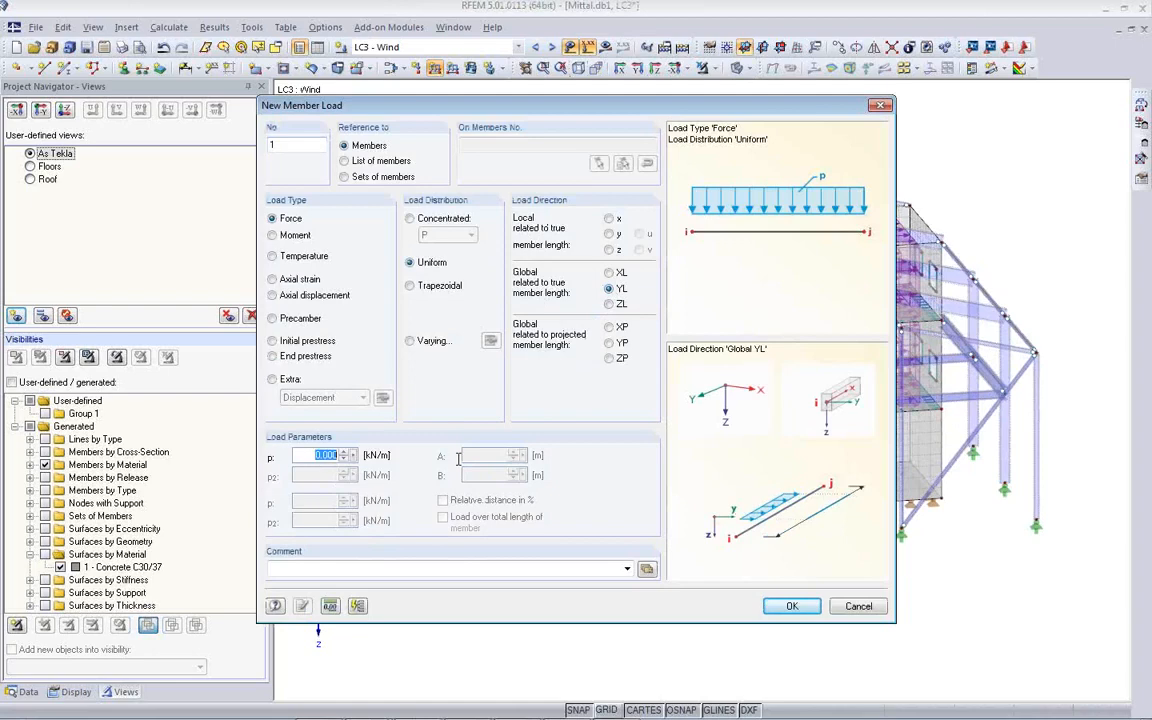
left_click(610, 343)
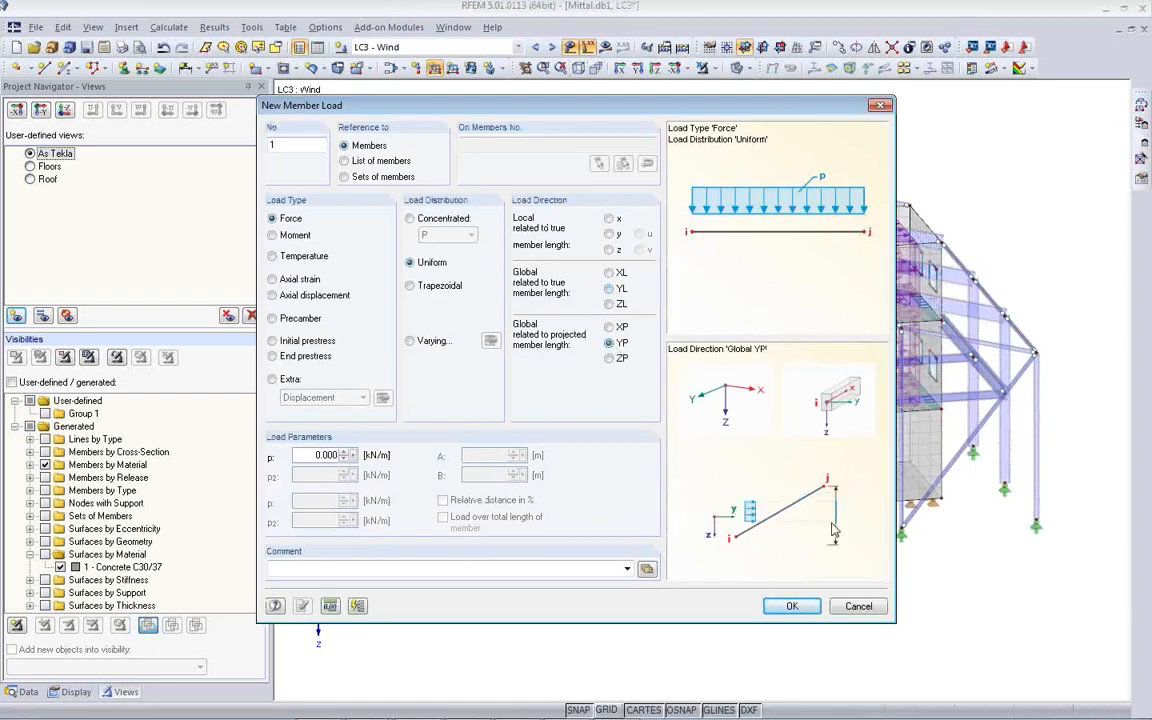
left_click(318, 456)
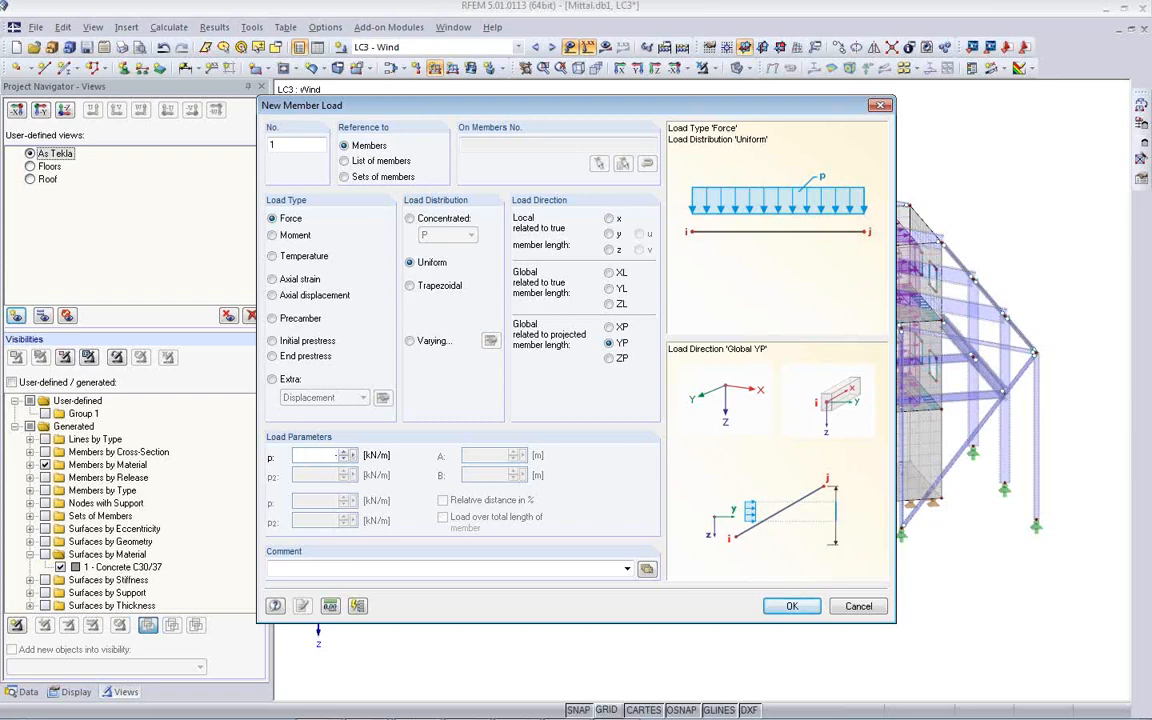
left_click(792, 606)
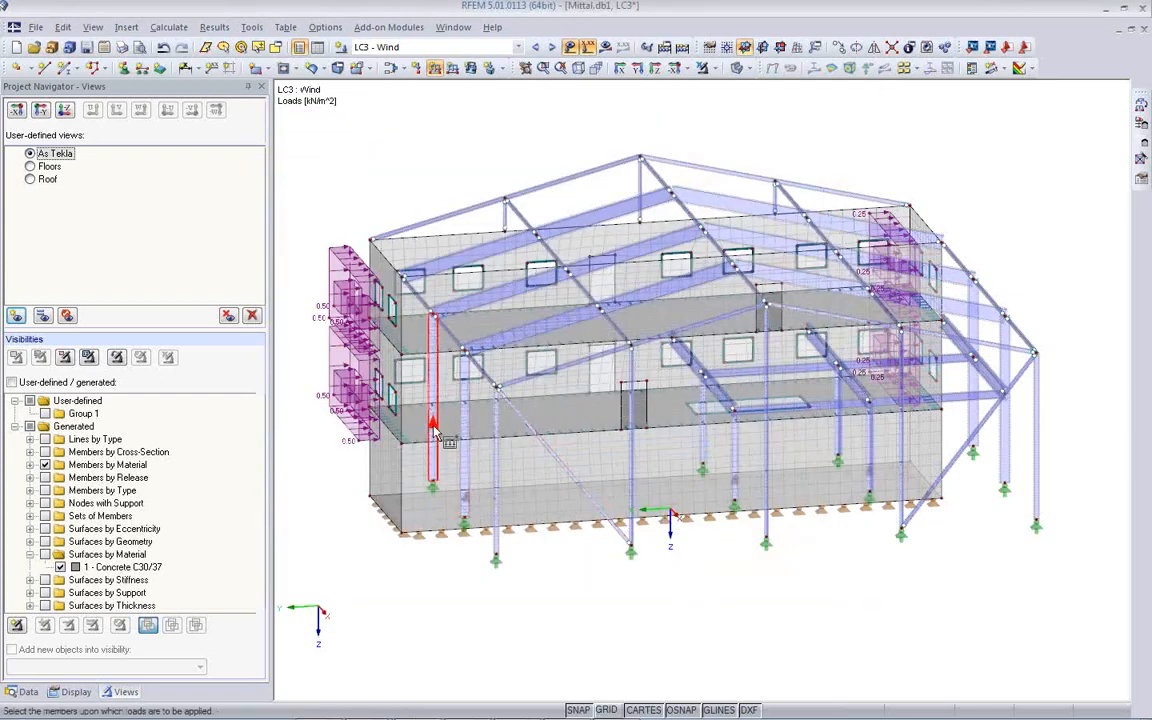
left_click(432, 424)
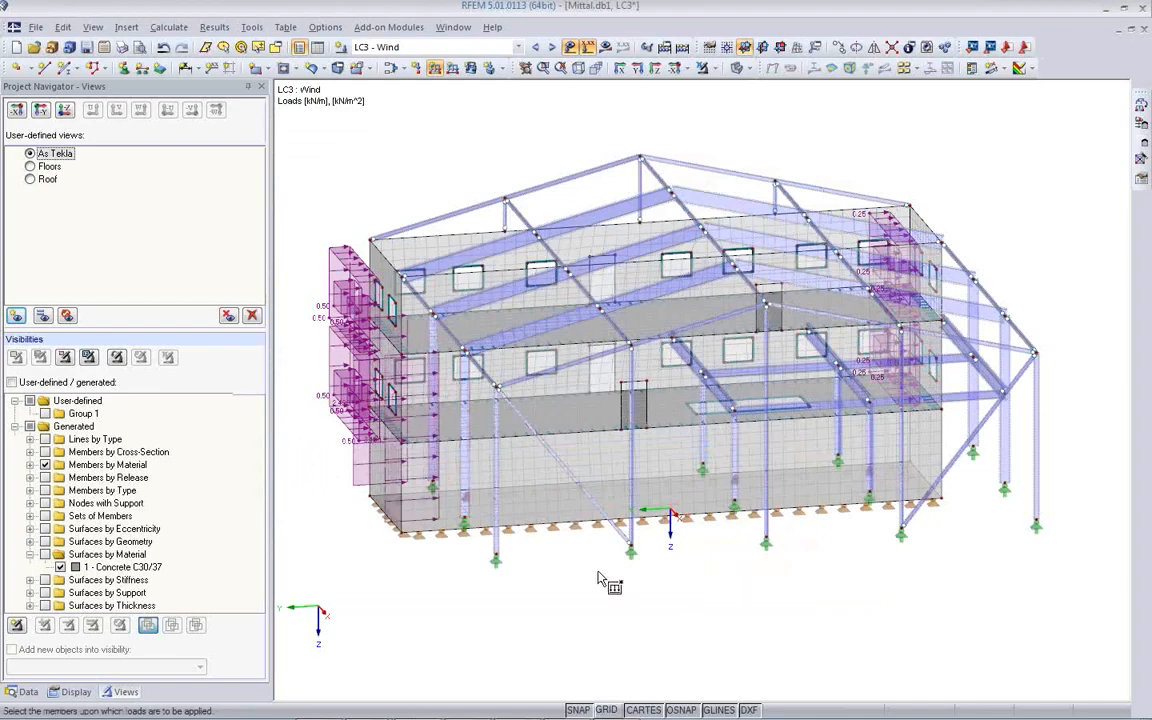
left_click(464, 490)
key("Escape")
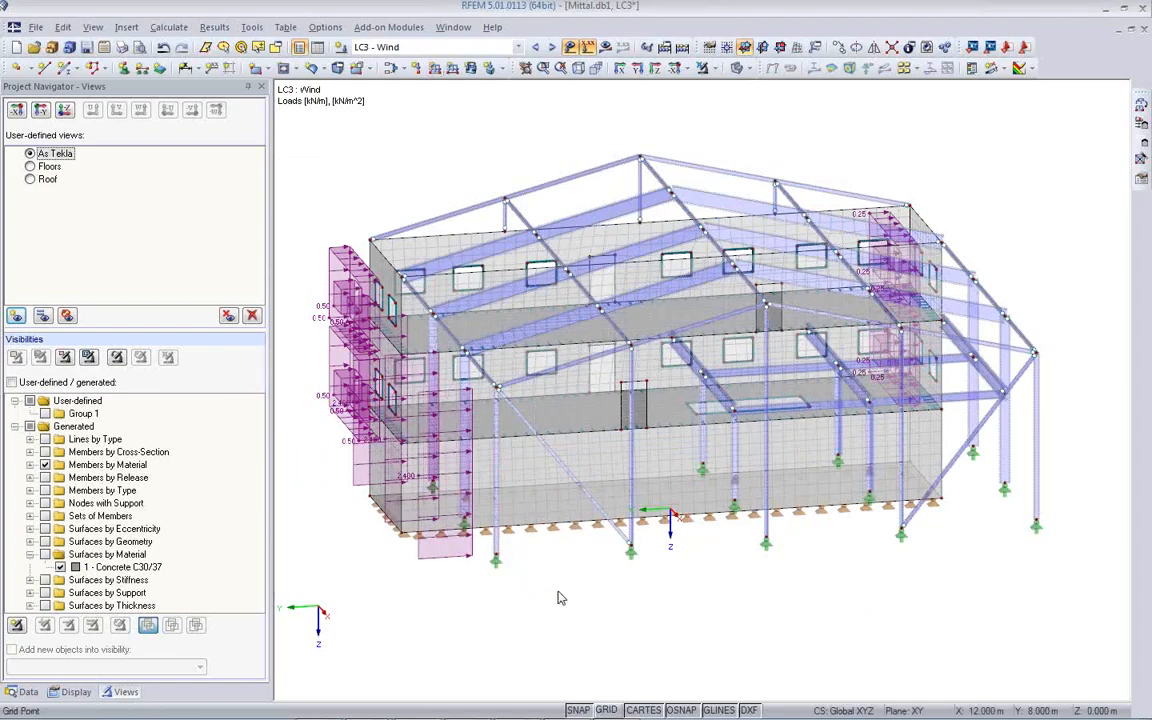
- Set the wind load on the windward corner column to -1.2 kN/m
middle_click_drag(571, 574, 515, 650, "ctrl")
double_click(398, 585)
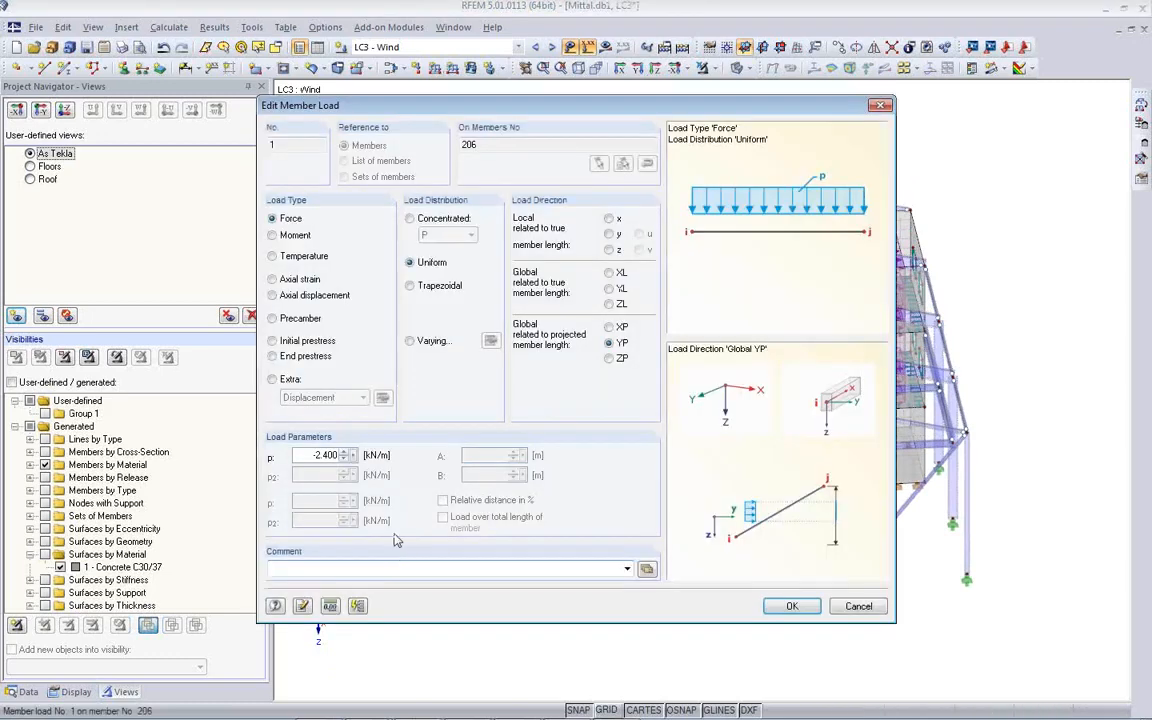
key("BackSpace")
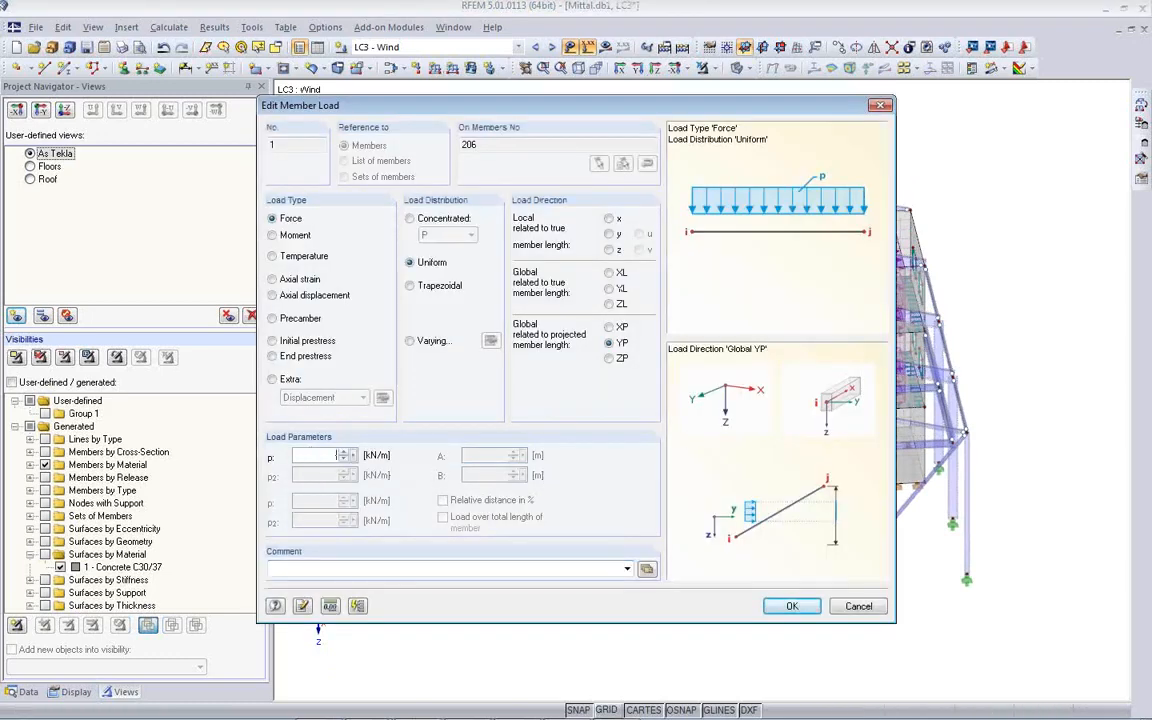
left_click(817, 606)
middle_click_drag(882, 607, 648, 564, "ctrl")
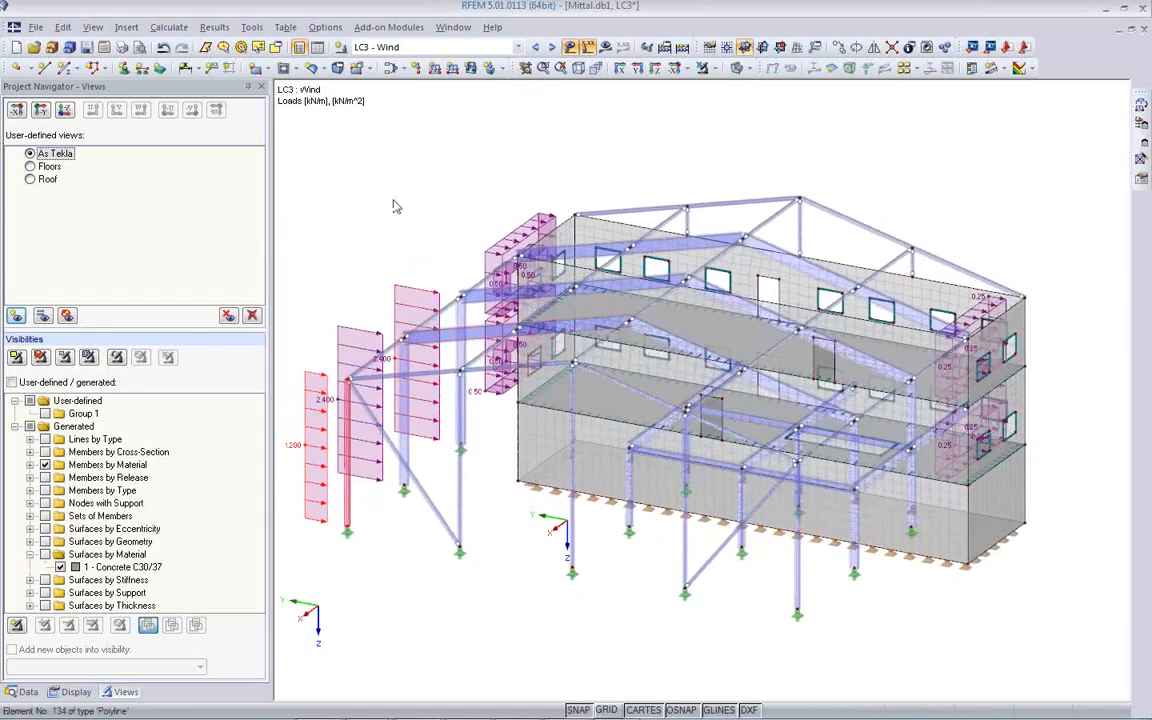
- Apply a uniform -1.5 kN/m member load in the YP direction to the upper and lower segments of the two inner leeward columns
left_click(435, 67)
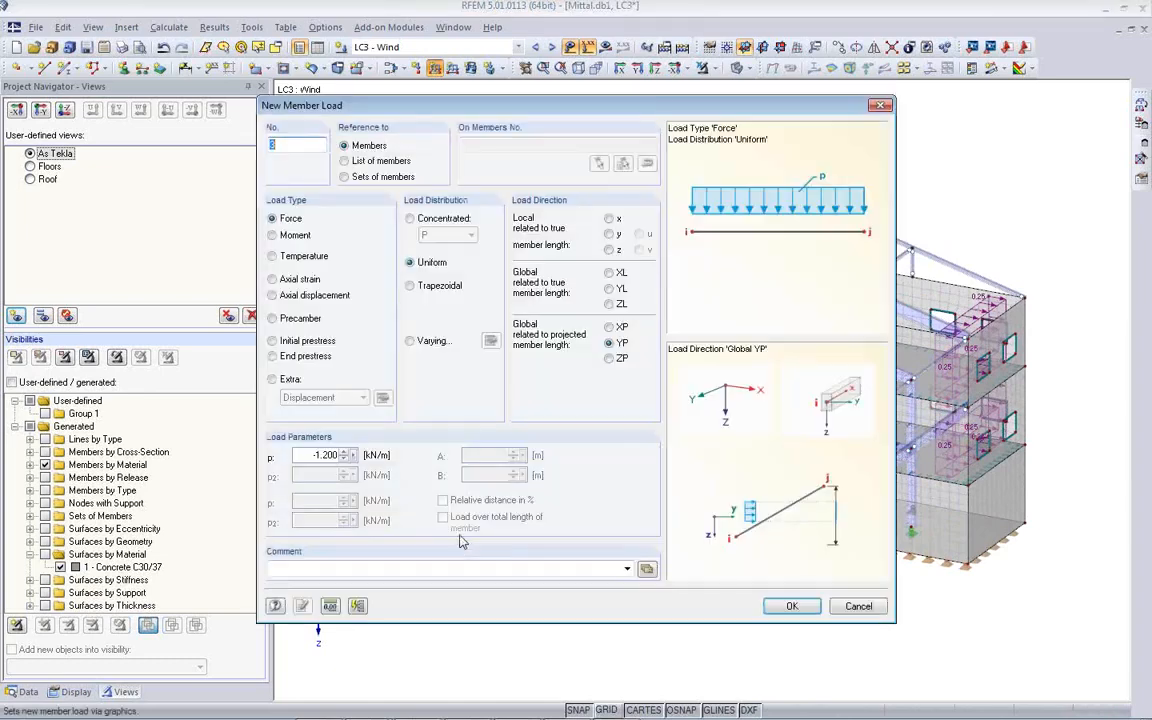
left_click_drag(313, 457, 518, 478)
type("-")
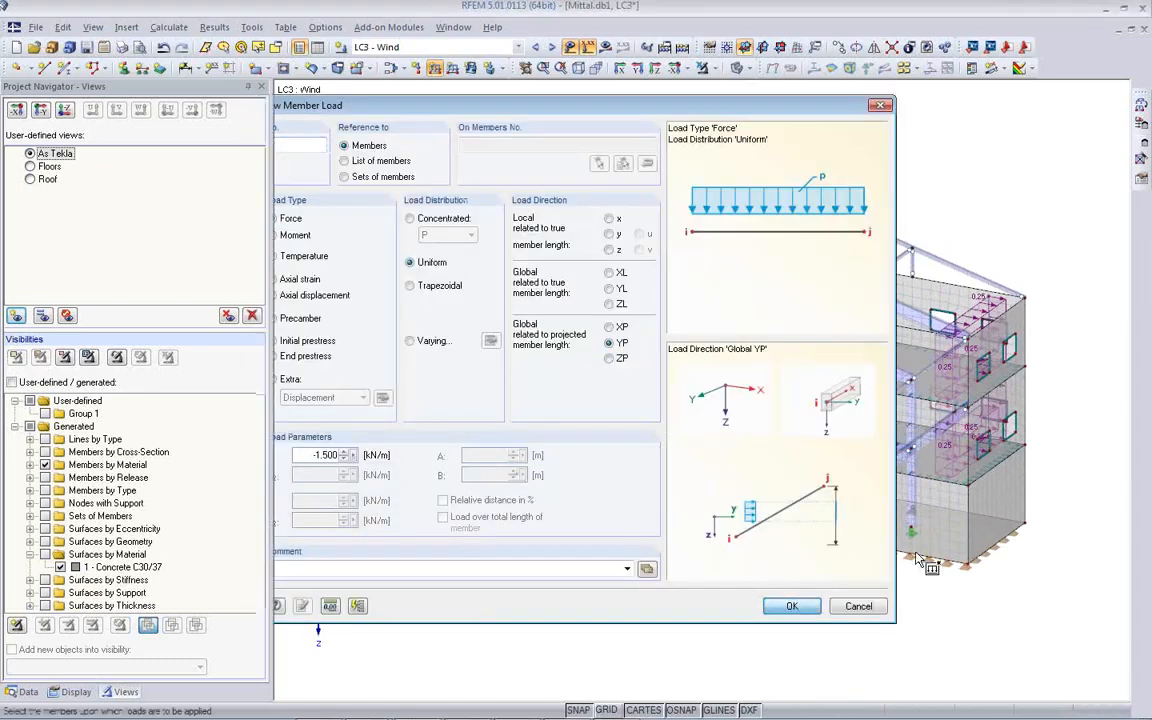
left_click(787, 605)
left_click(915, 479)
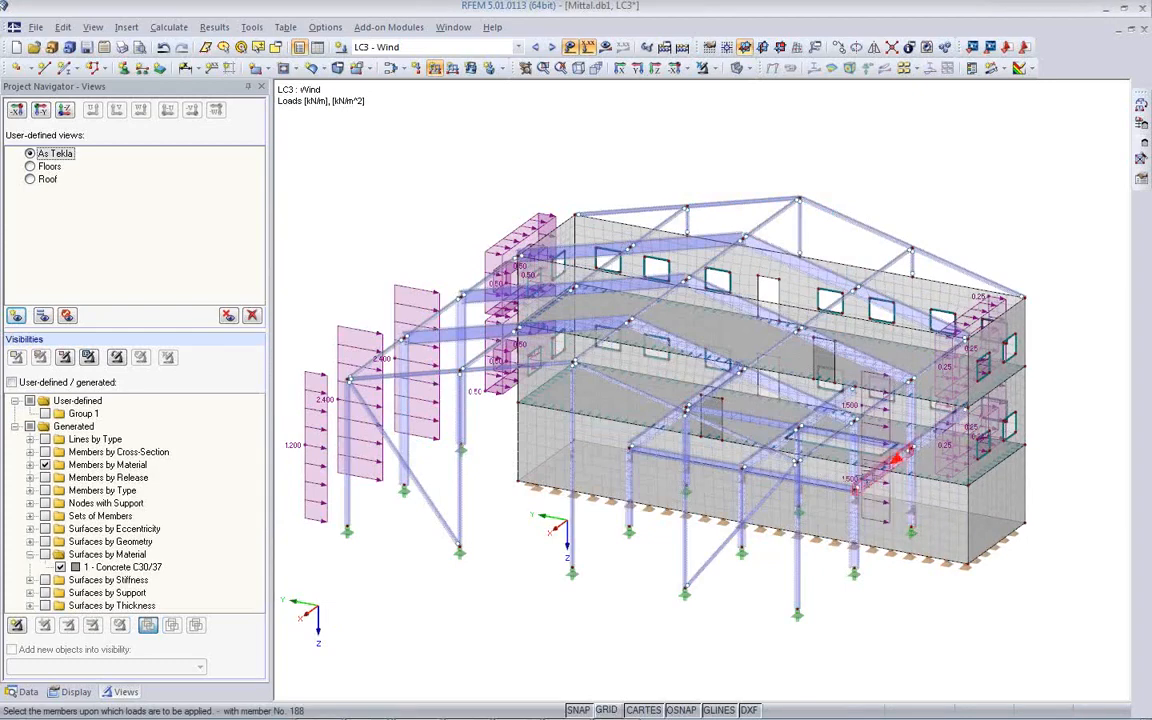
left_click(853, 459)
left_click(853, 540)
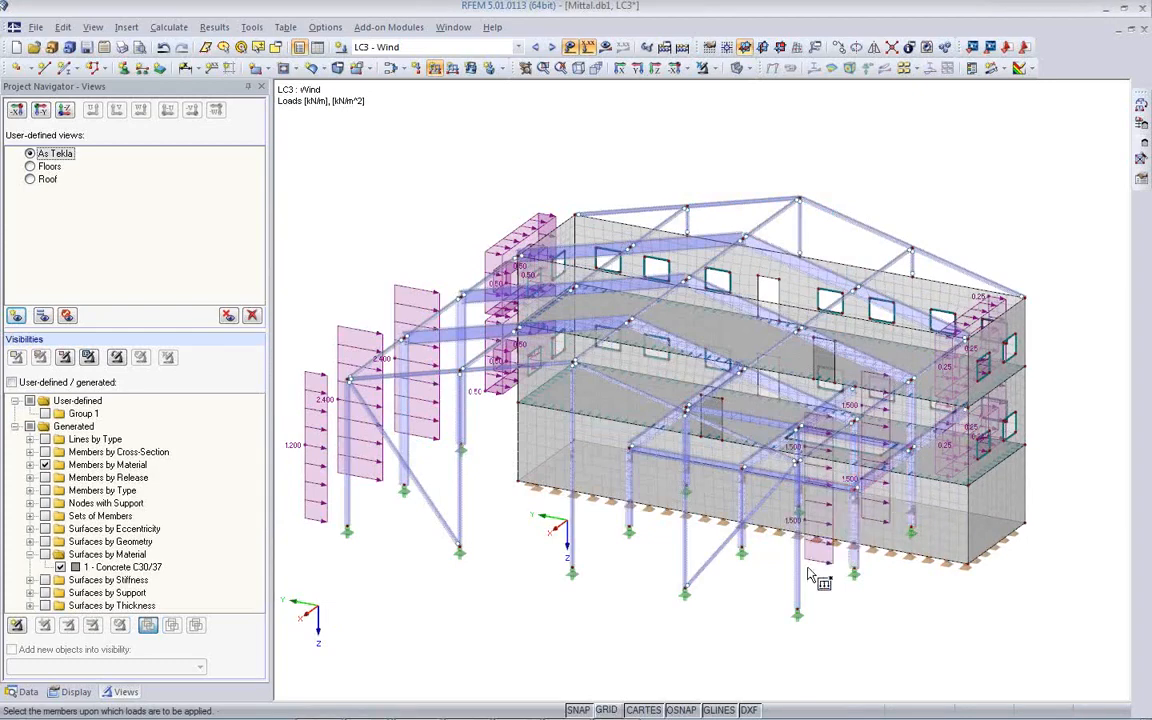
key("Escape")
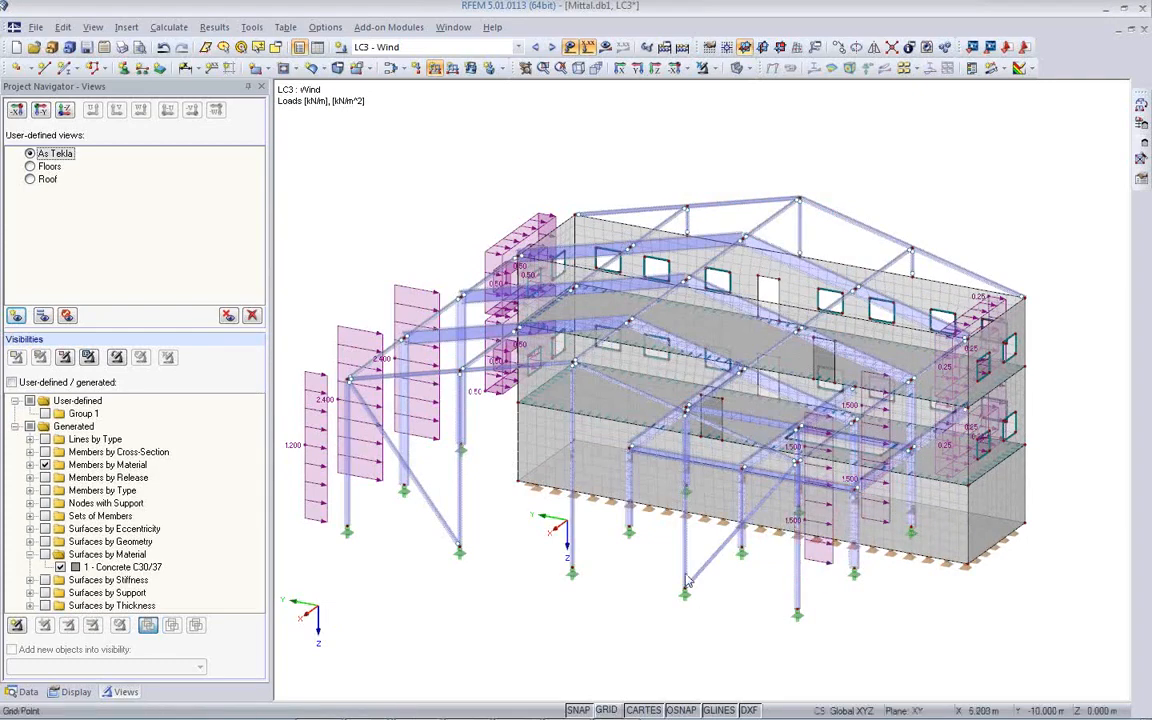
- Apply a uniform -0.75 kN/m member load in the YP direction to the leeward corner column
left_click(435, 67)
left_click(306, 455)
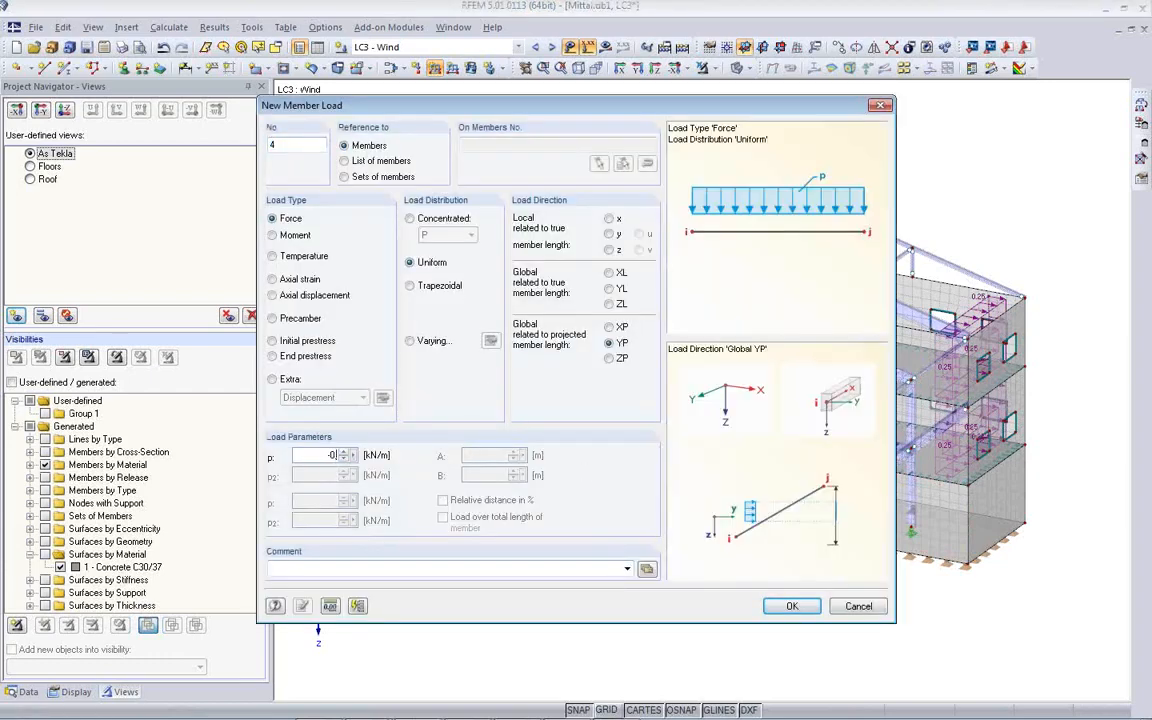
left_click(785, 606)
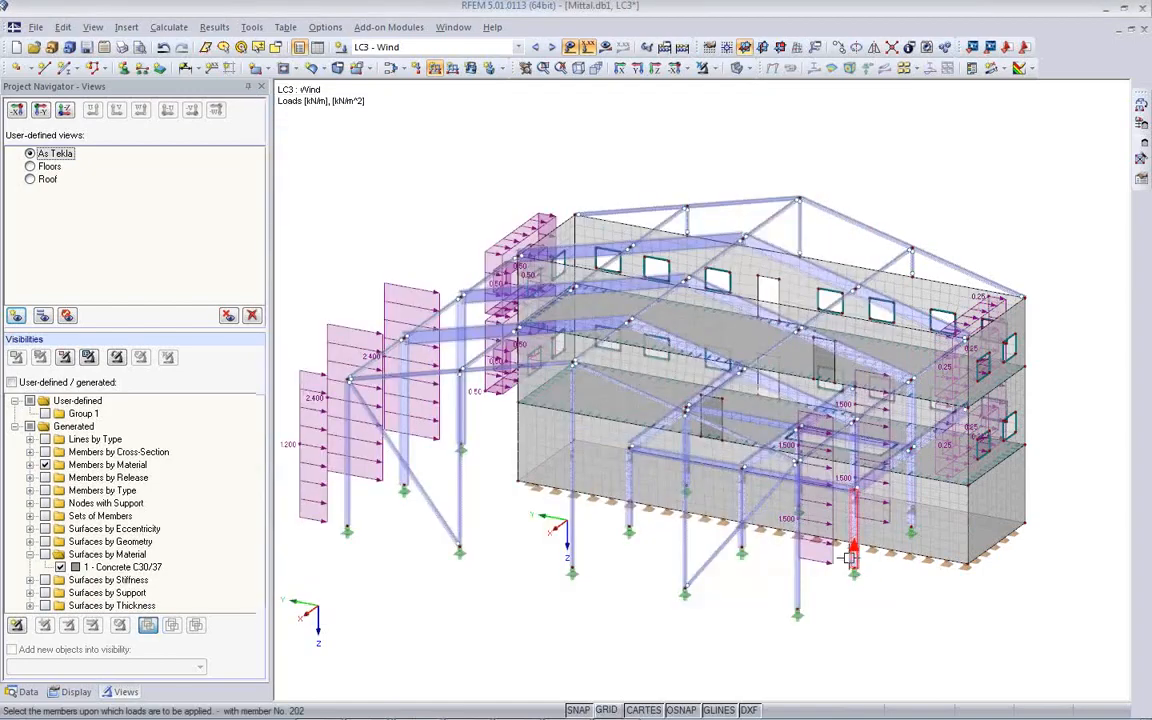
right_click(733, 638)
middle_click_drag(716, 627, 960, 570, "ctrl")
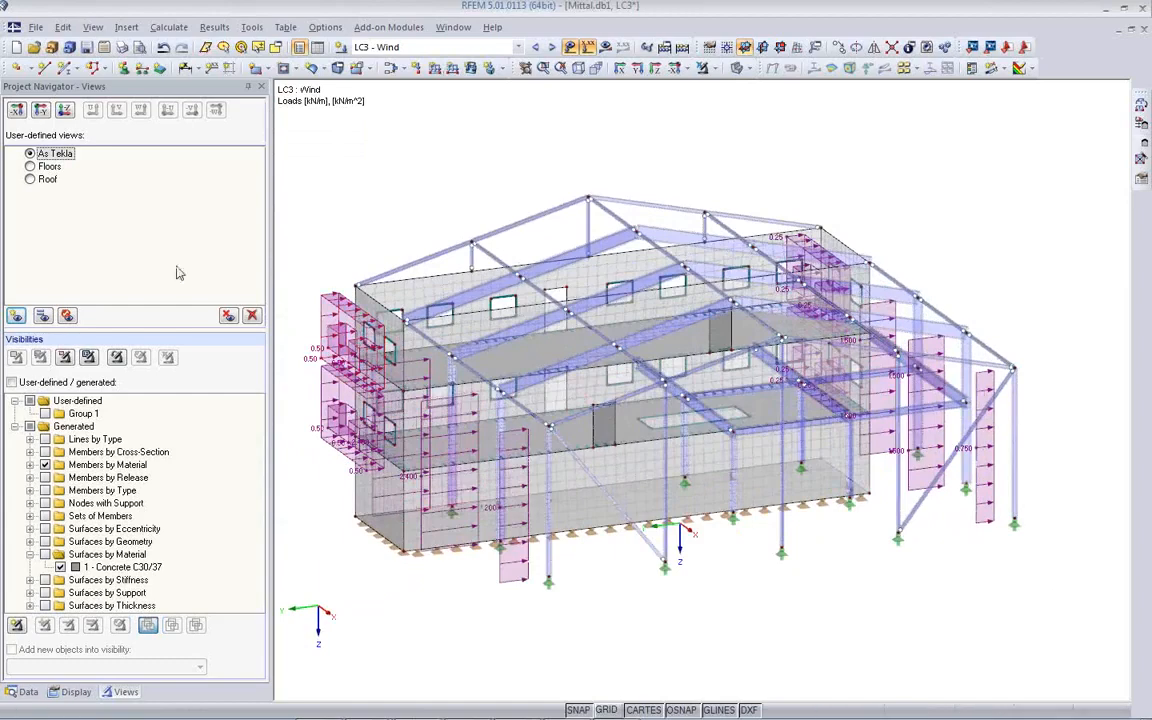
- Show the model in the Roof view and make the Wind load case LC3 active
left_click(31, 180)
left_click(518, 47)
left_click(440, 81)
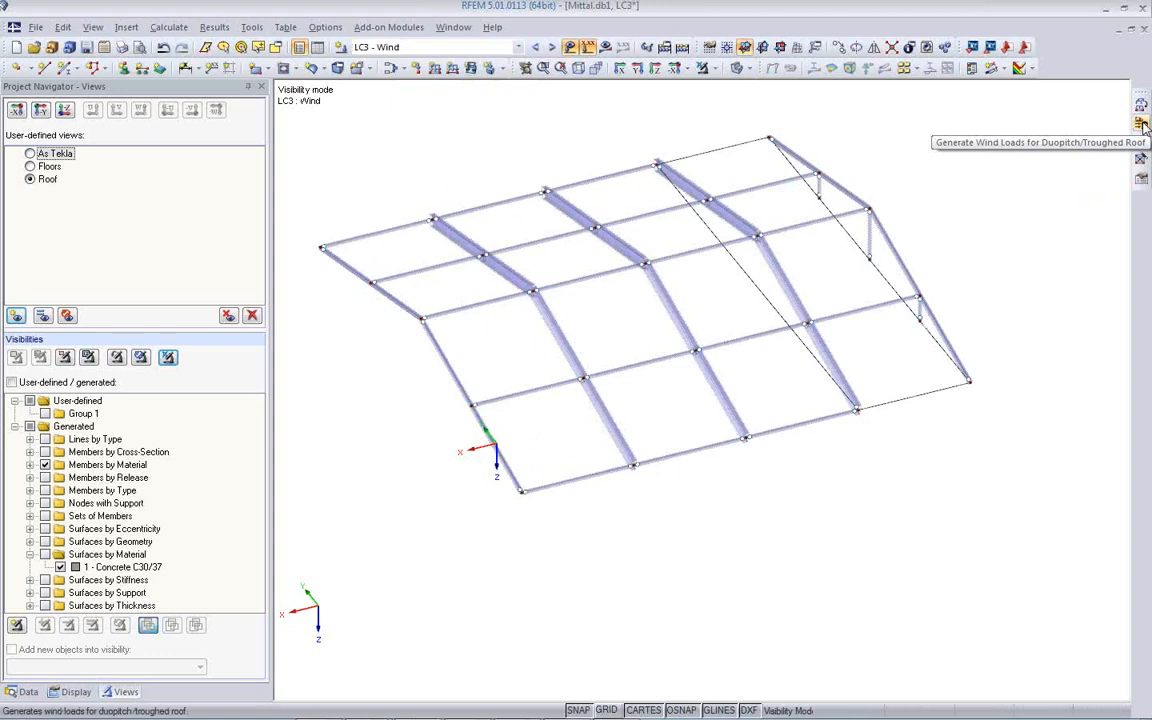
- Measure the structure height for the duopitch roof wind loads from the gable ridge column's base to its top
left_click(1143, 124)
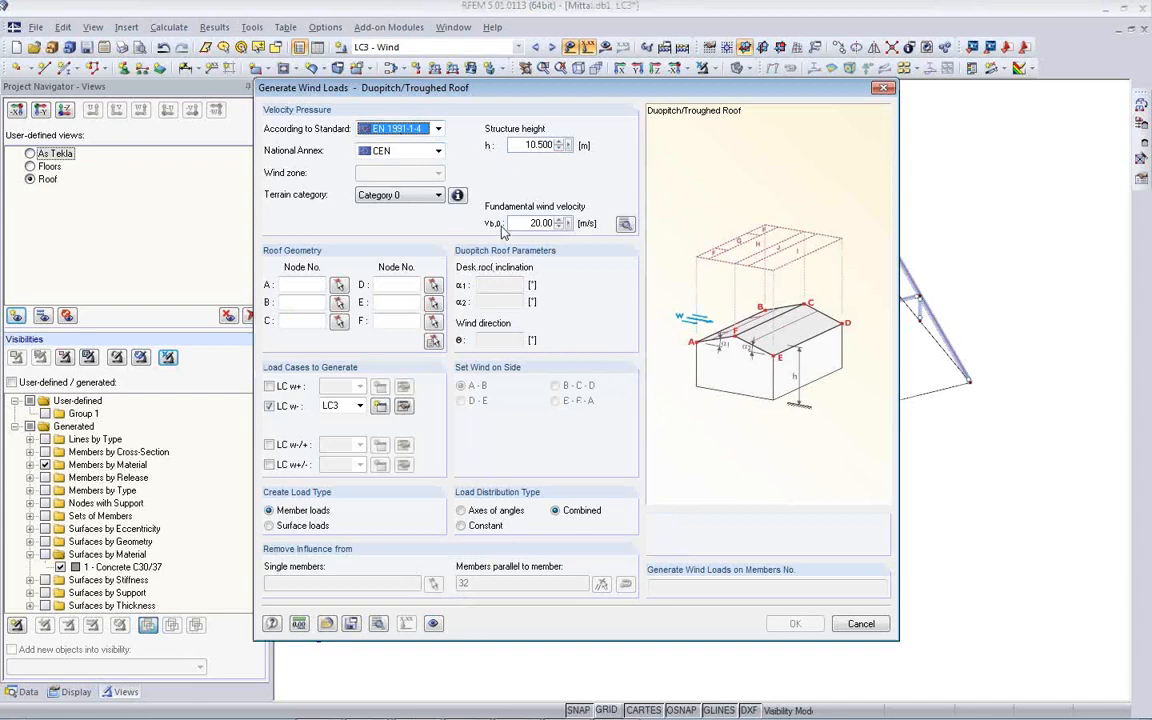
left_click(570, 146)
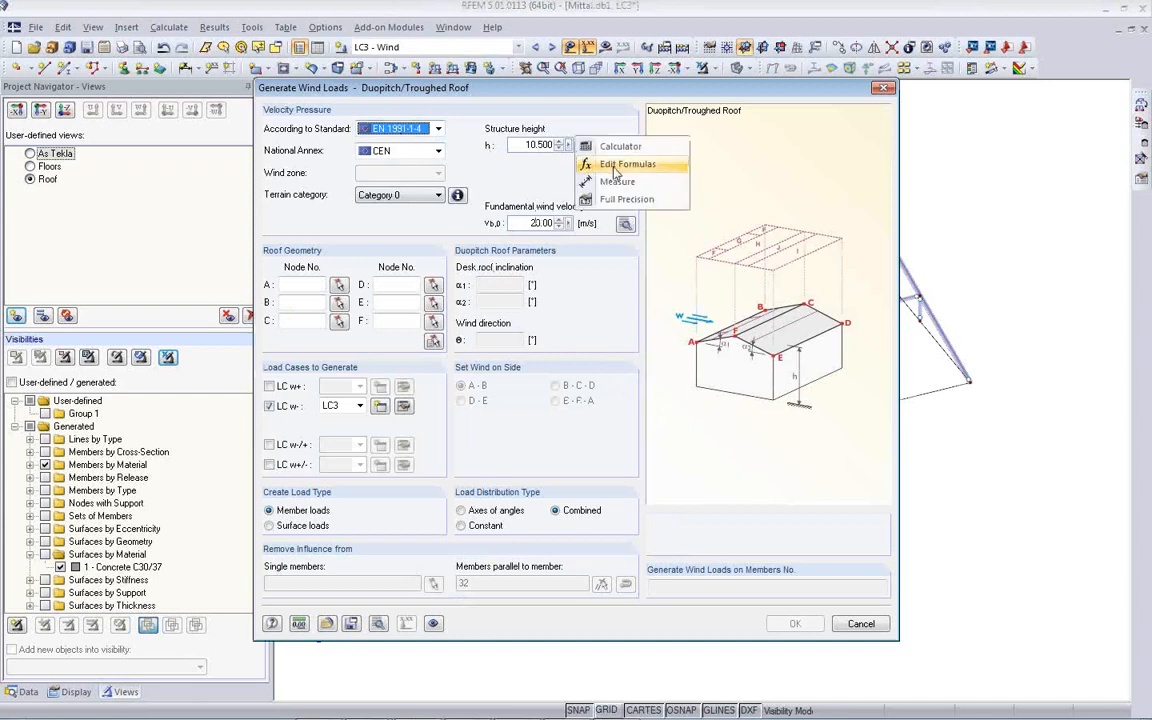
left_click(617, 181)
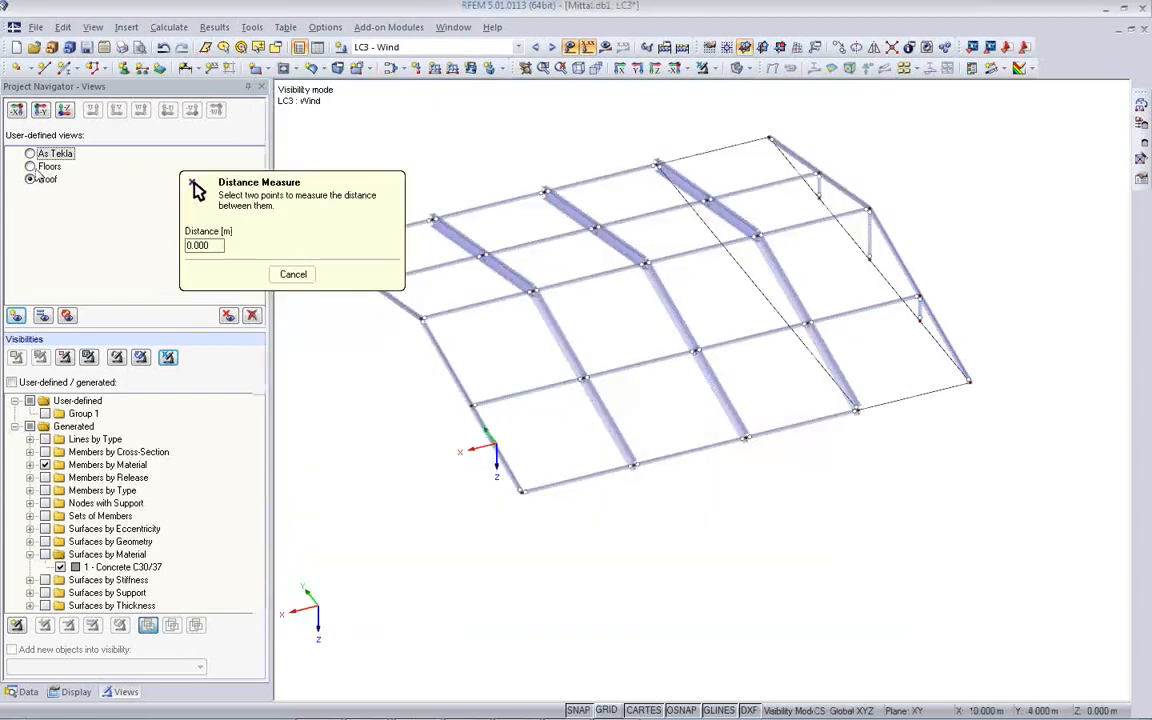
left_click(30, 166)
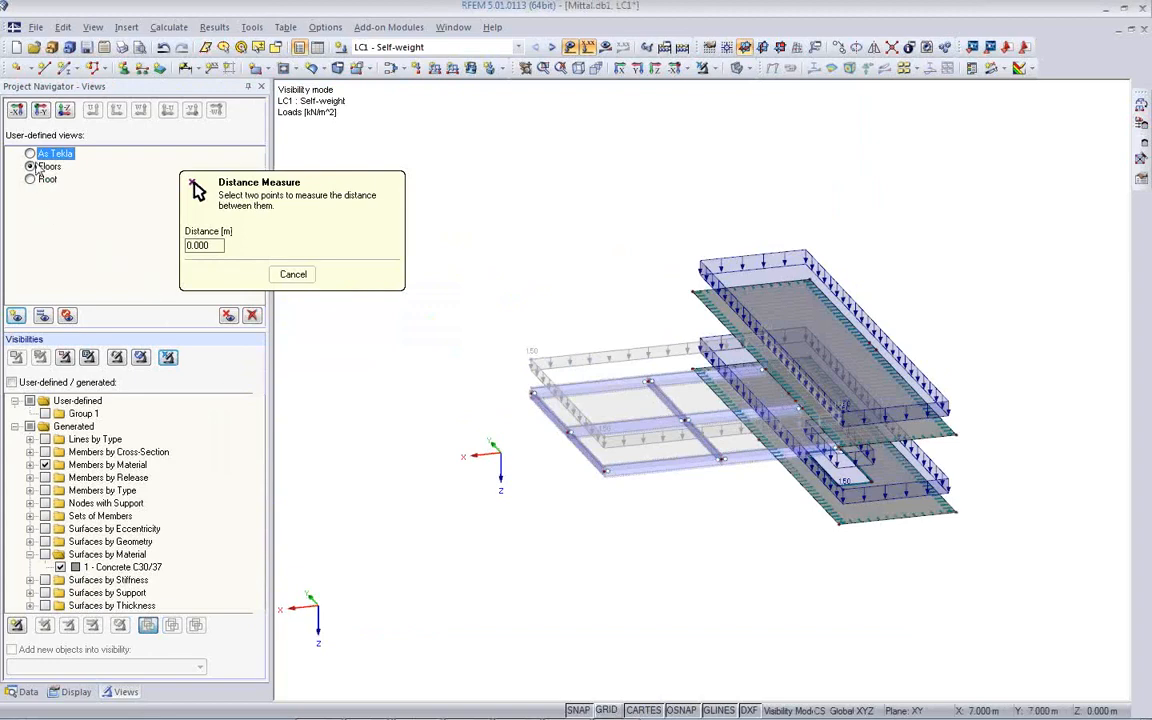
left_click(30, 153)
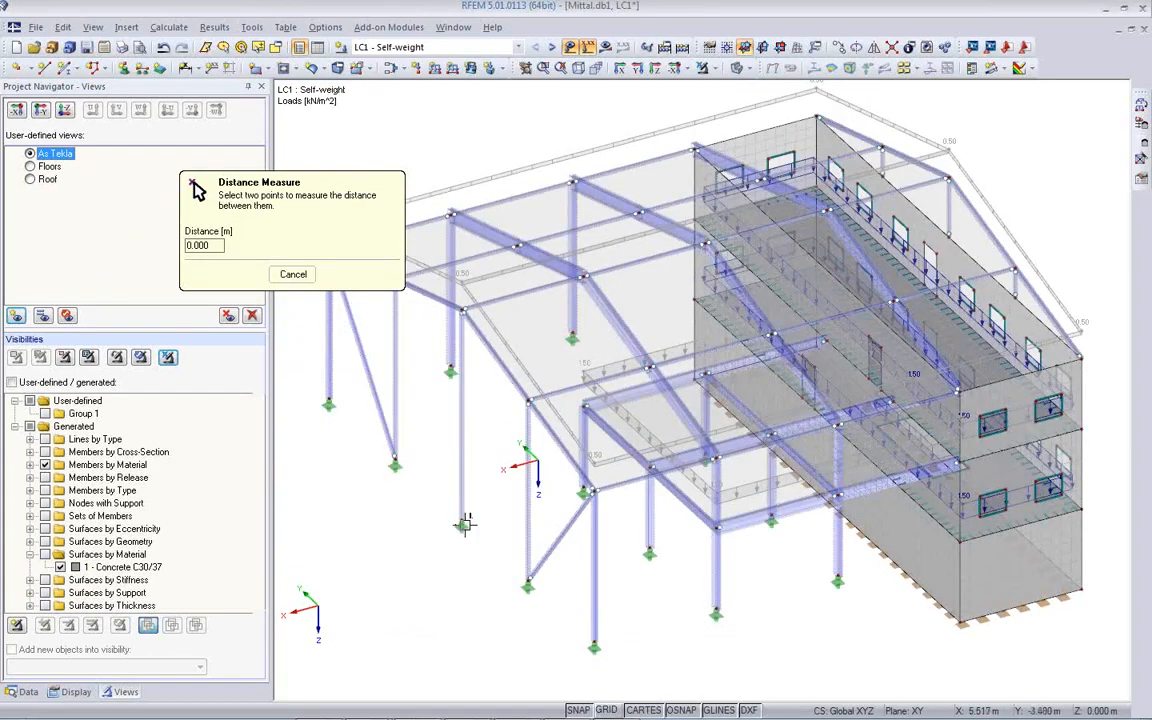
left_click(461, 519)
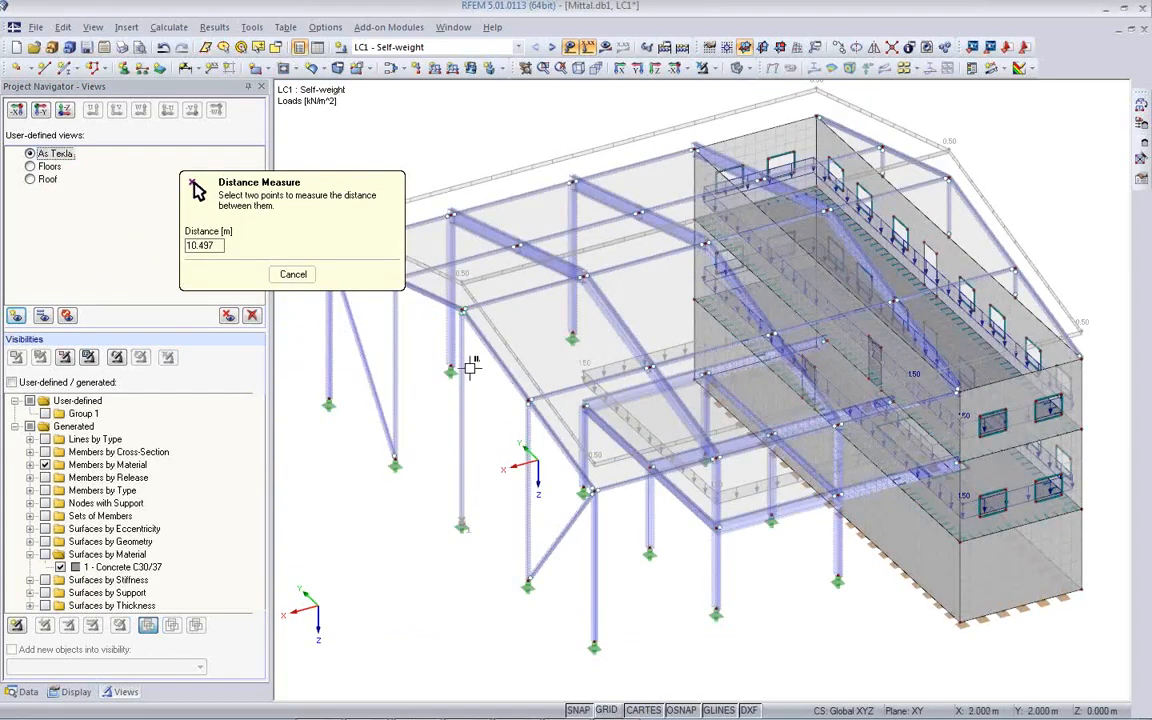
left_click(463, 312)
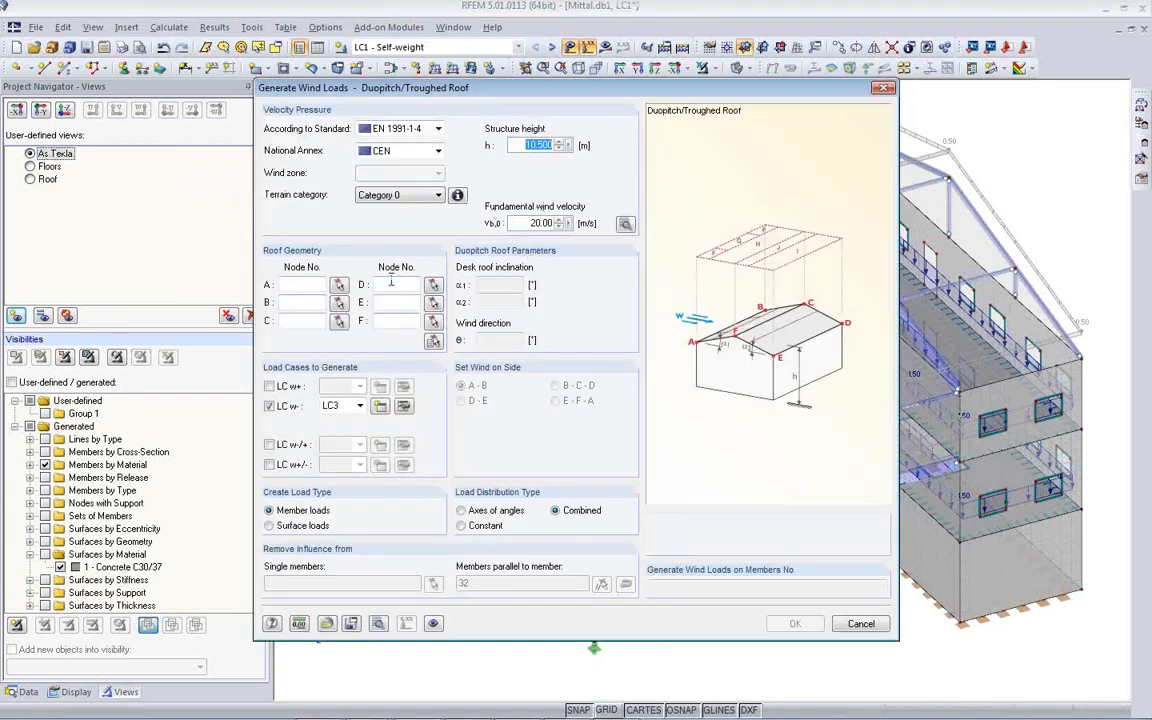
- Return to the Roof view and reactivate the LC3 Wind load case
left_click(433, 342)
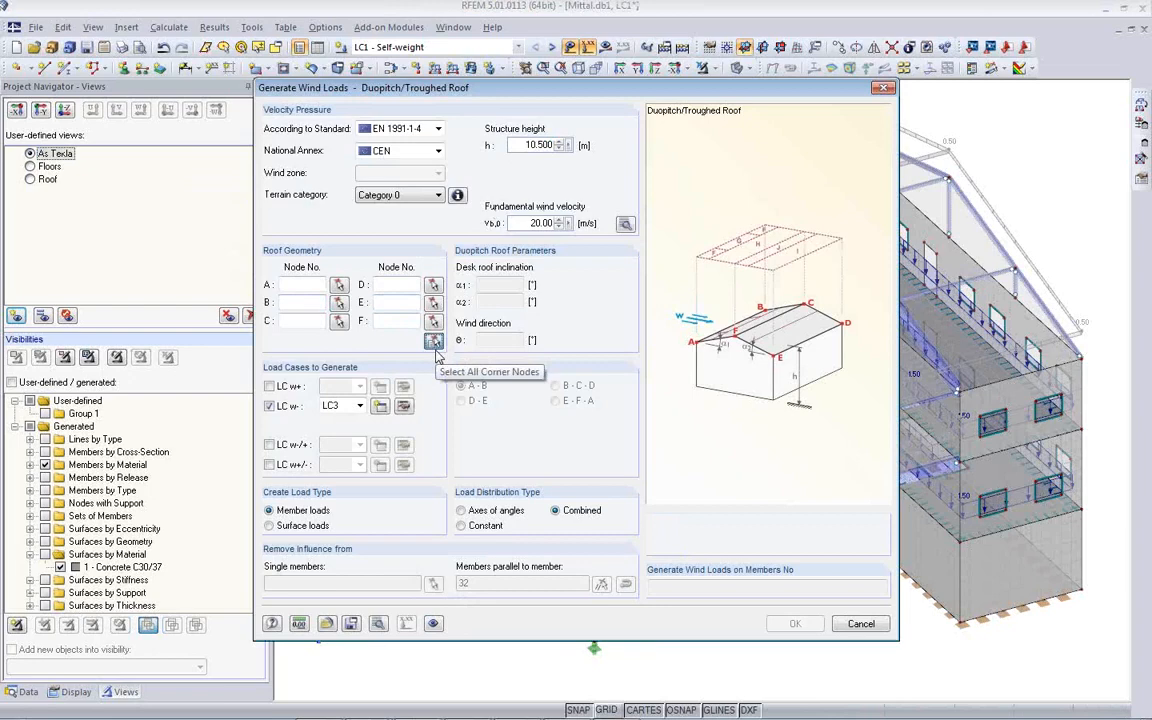
left_click(30, 179)
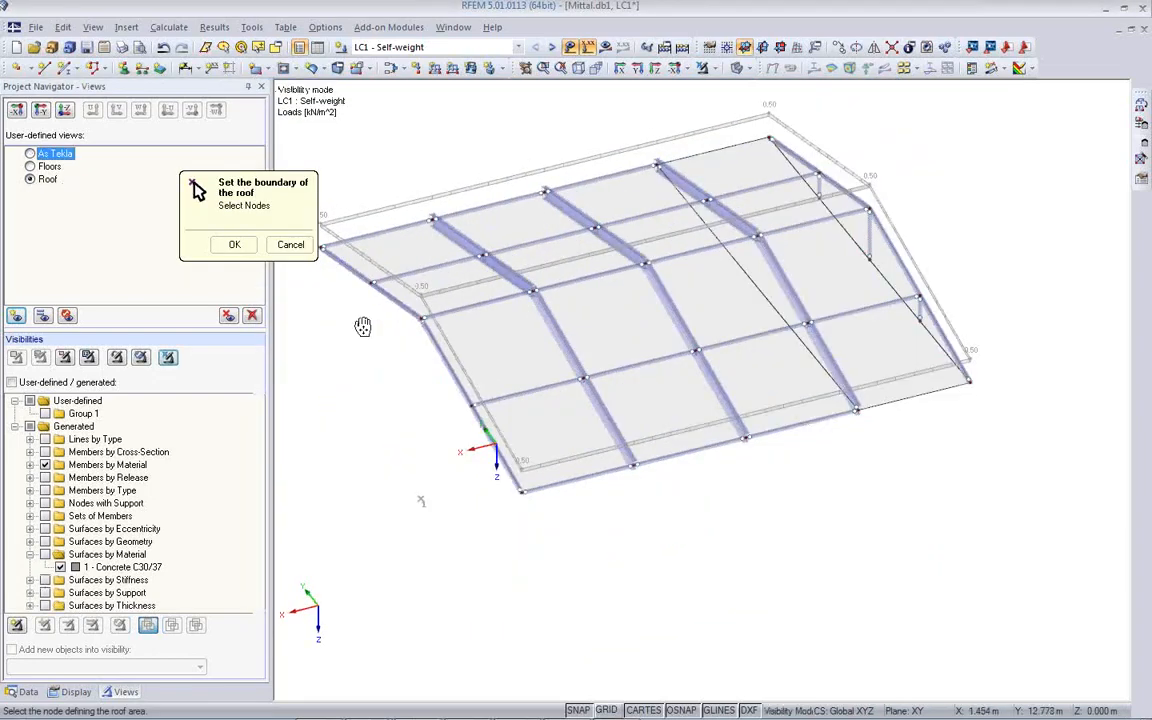
left_click(551, 47)
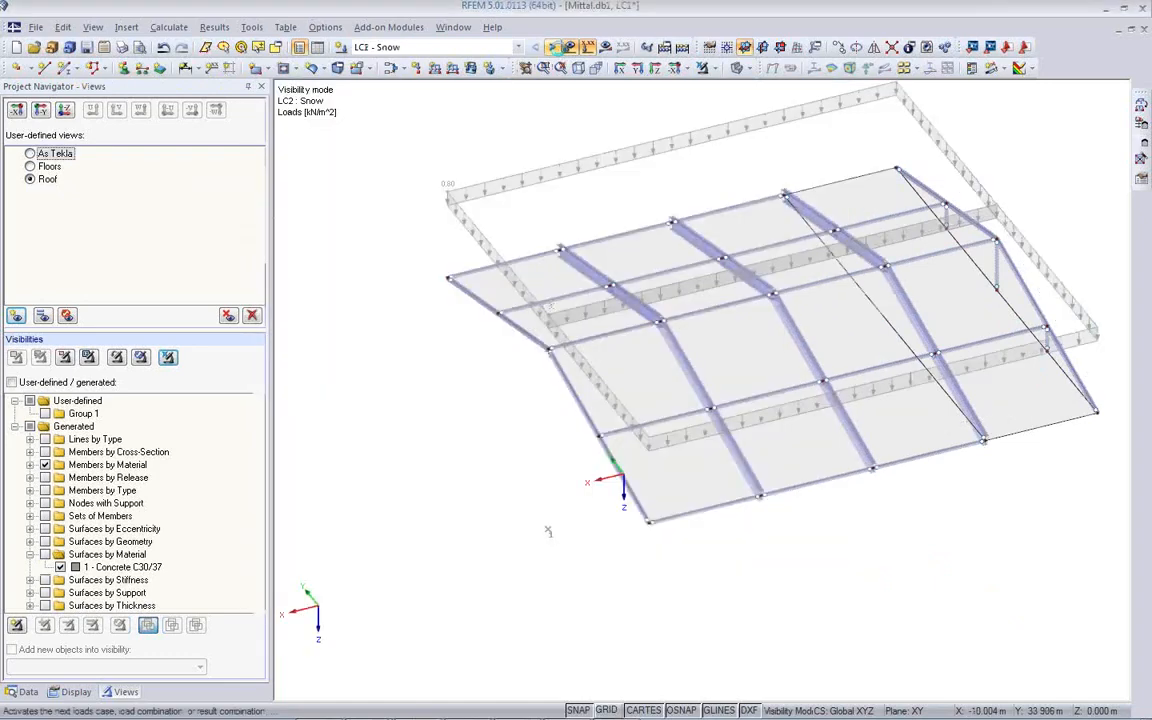
left_click(536, 48)
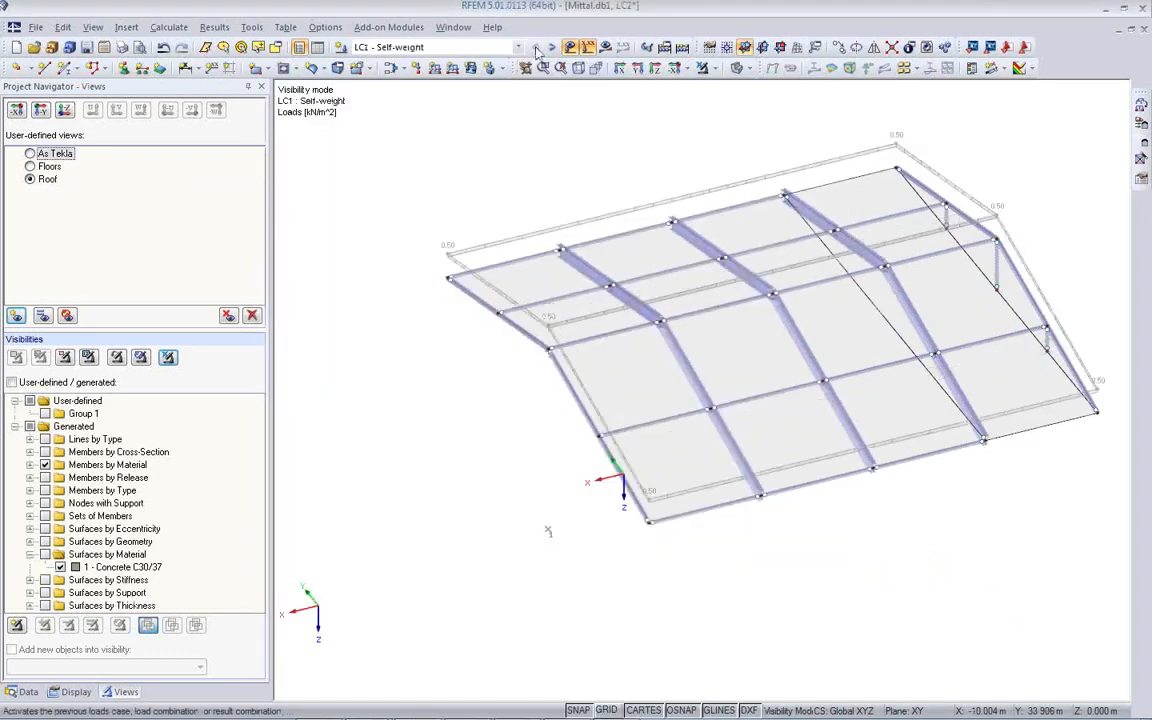
left_click(551, 47)
left_click(551, 47)
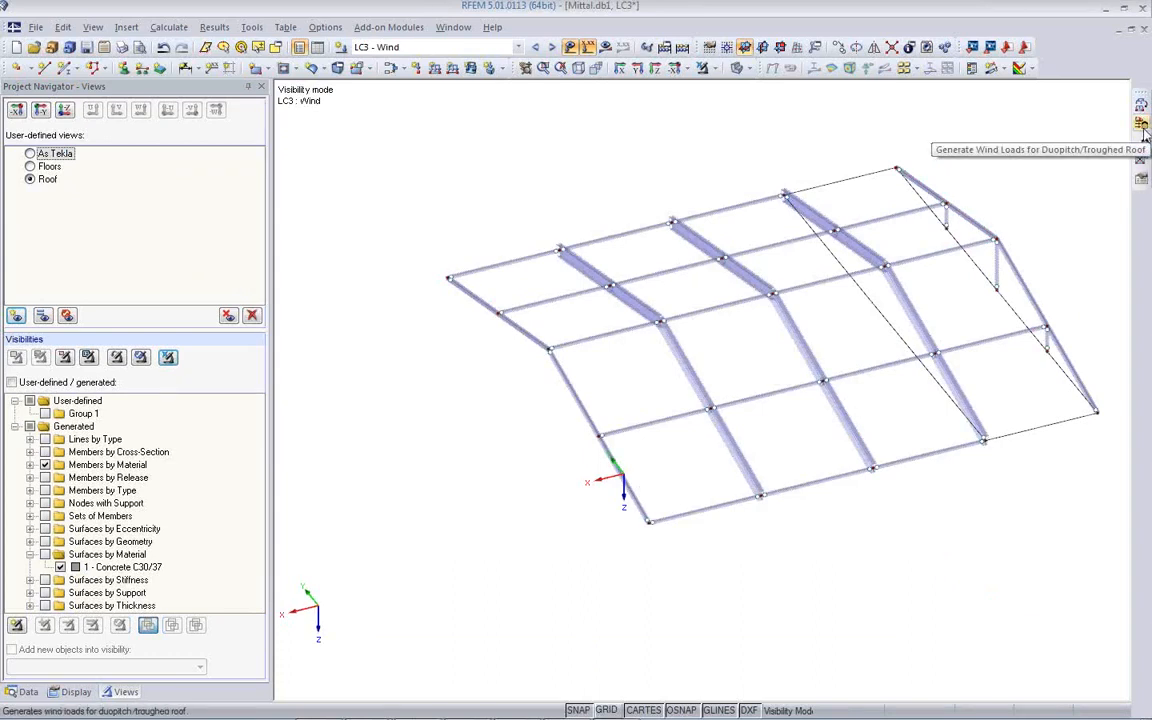
- Start generating duopitch roof wind loads and define the roof geometry by its six corner nodes
left_click(1142, 126)
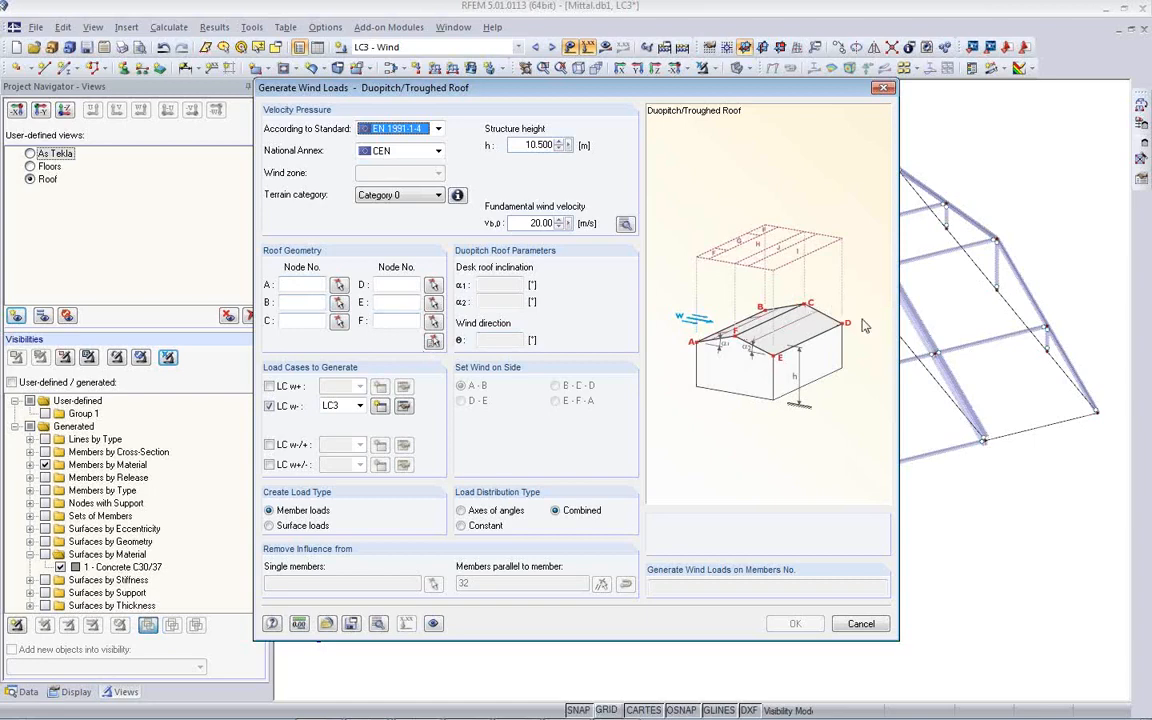
left_click(433, 342)
left_click(446, 279)
left_click(900, 166)
left_click(995, 240)
left_click(1097, 413)
left_click(653, 526)
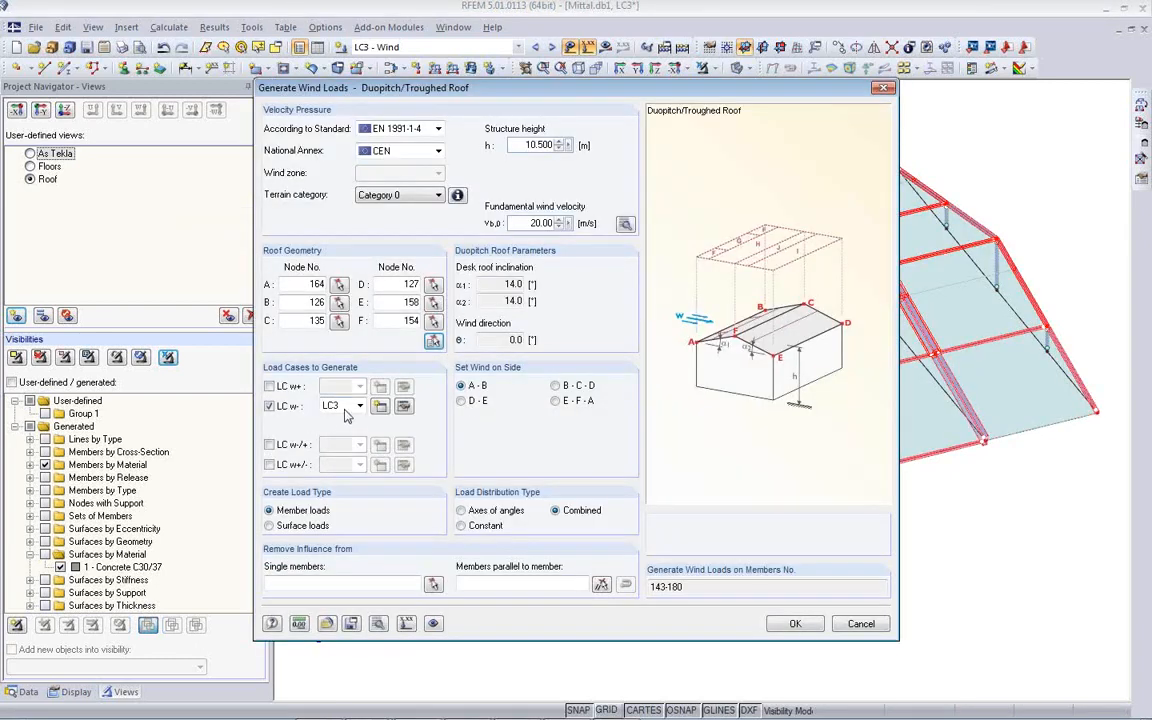
- Assign the w- wind loads to LC3 and remove the influence of all members parallel to member 177 at the eave
left_click(359, 406)
left_click(356, 421)
left_click(600, 585)
left_click(643, 462)
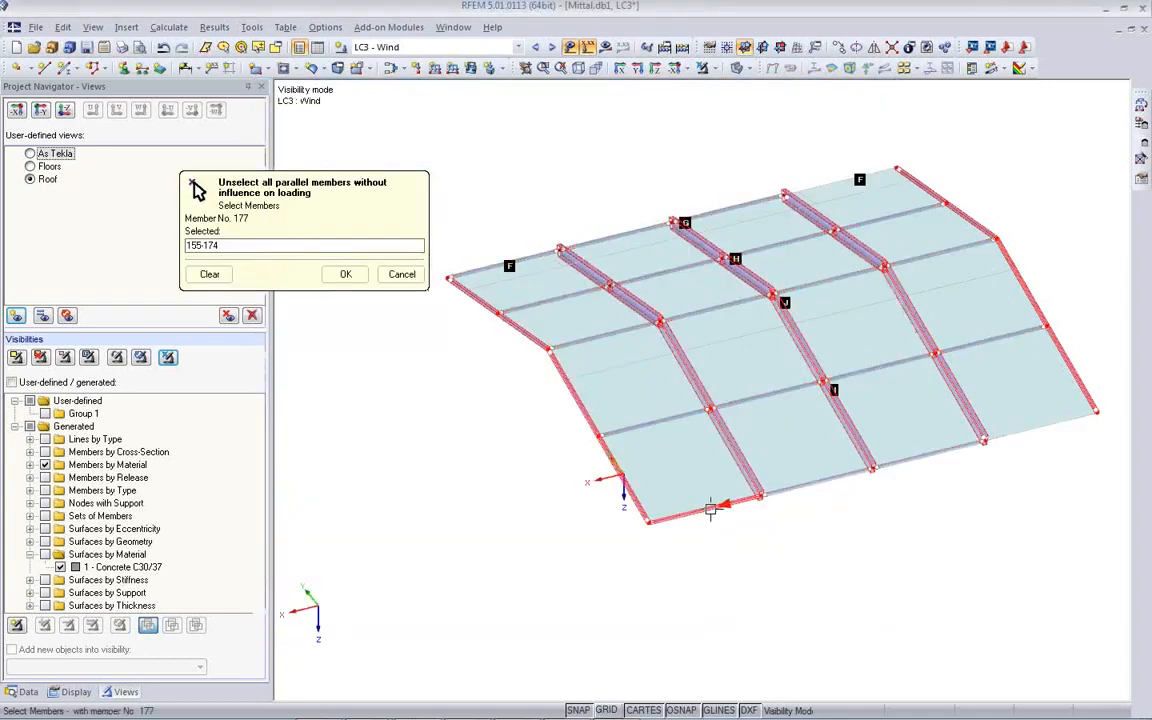
left_click(345, 273)
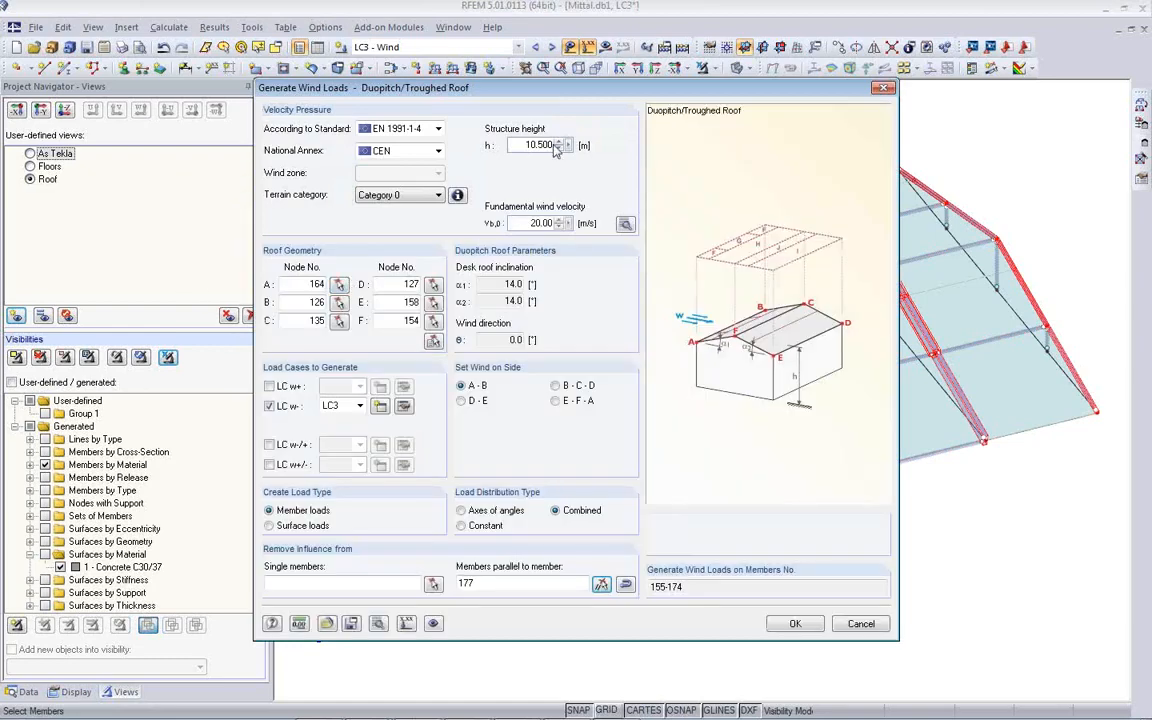
- Review the wind zones on the roof and generate the duopitch roof wind loads as member loads
left_click_drag(557, 97, 589, 472)
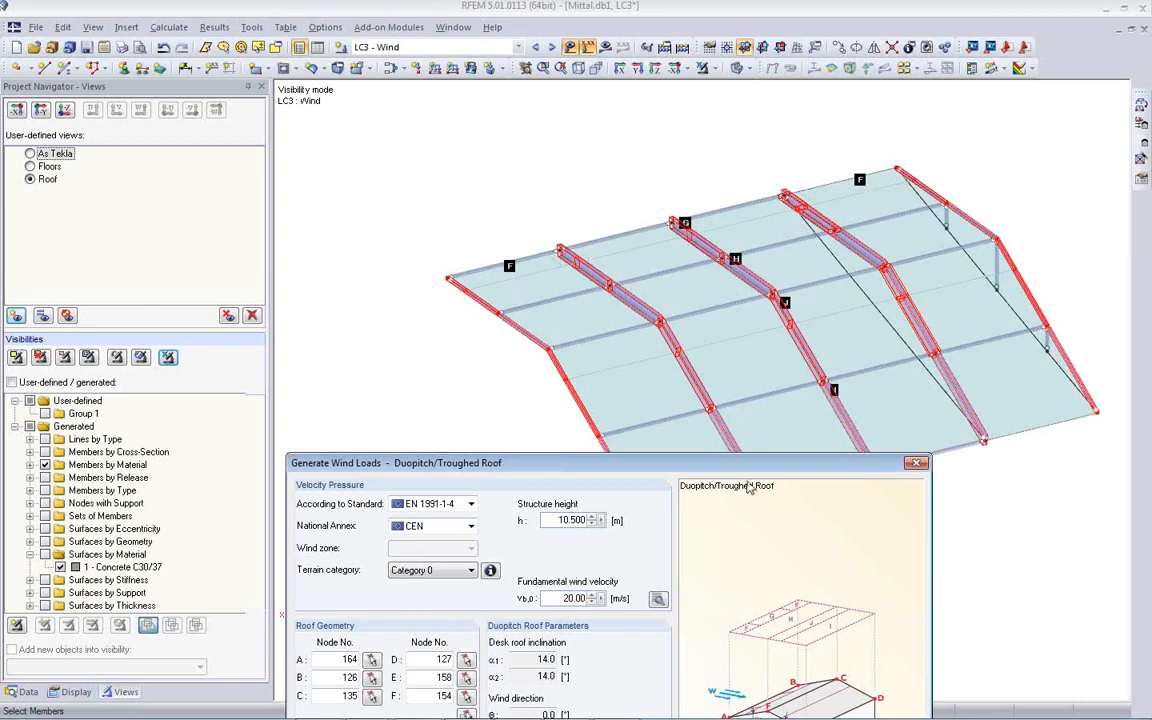
left_click_drag(742, 468, 713, 113)
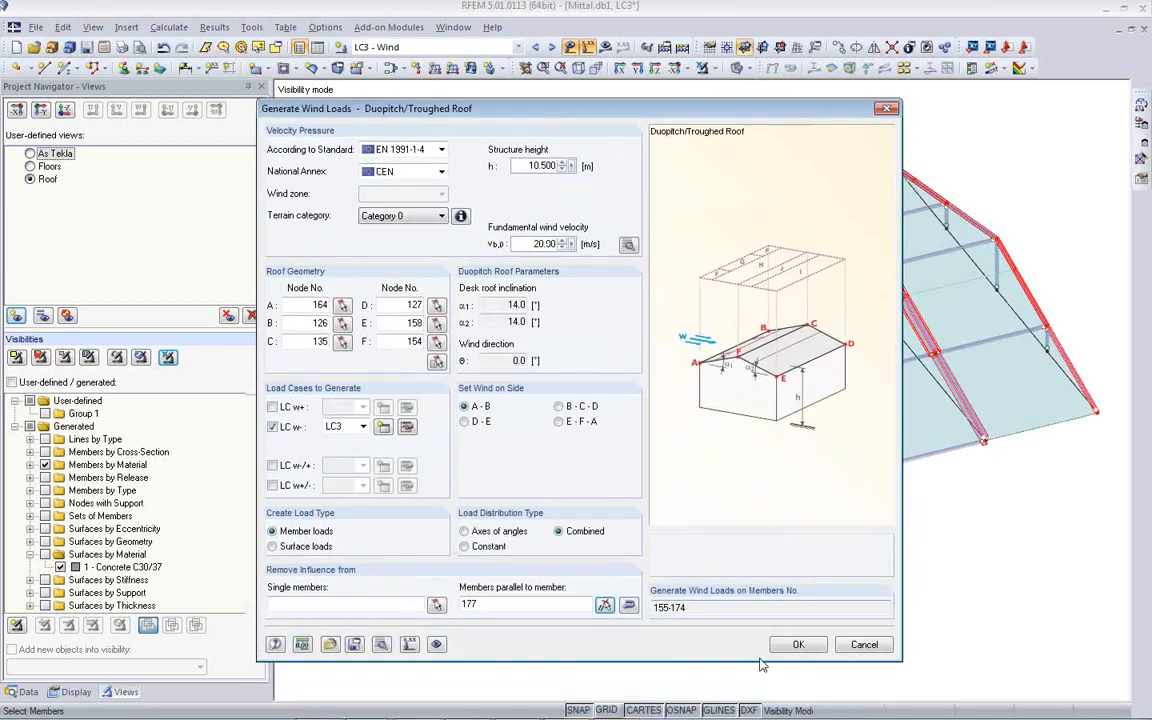
left_click(800, 645)
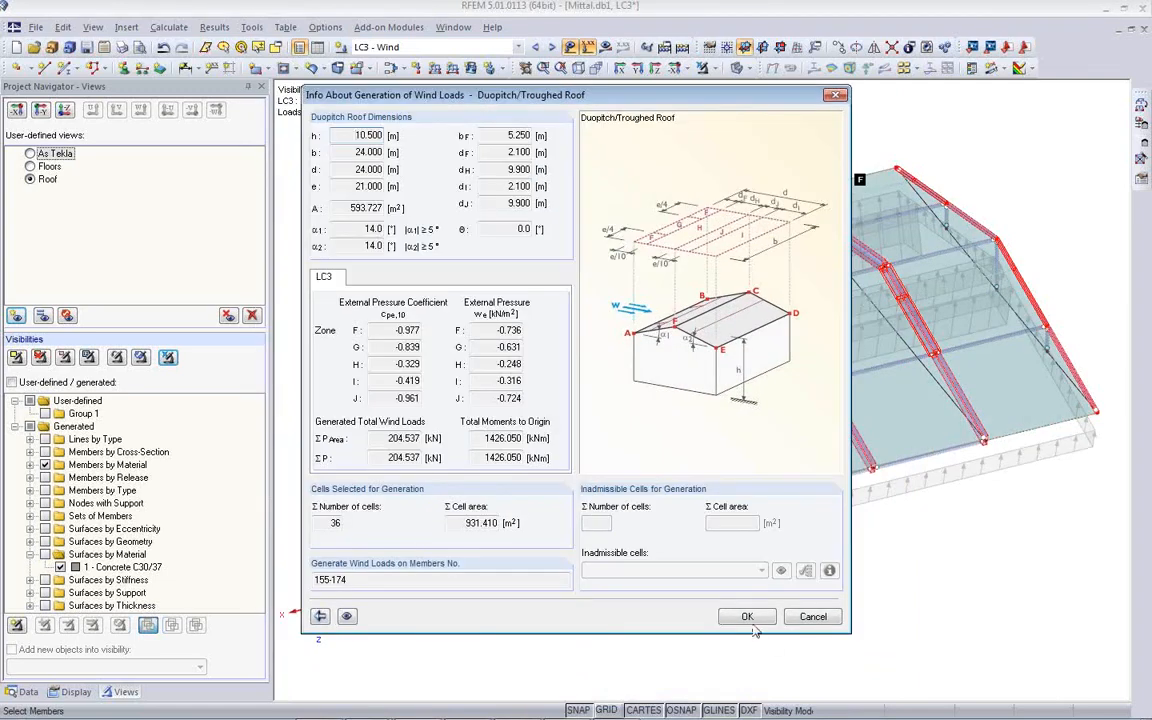
left_click(745, 617)
middle_click_drag(489, 594, 398, 494, "ctrl")
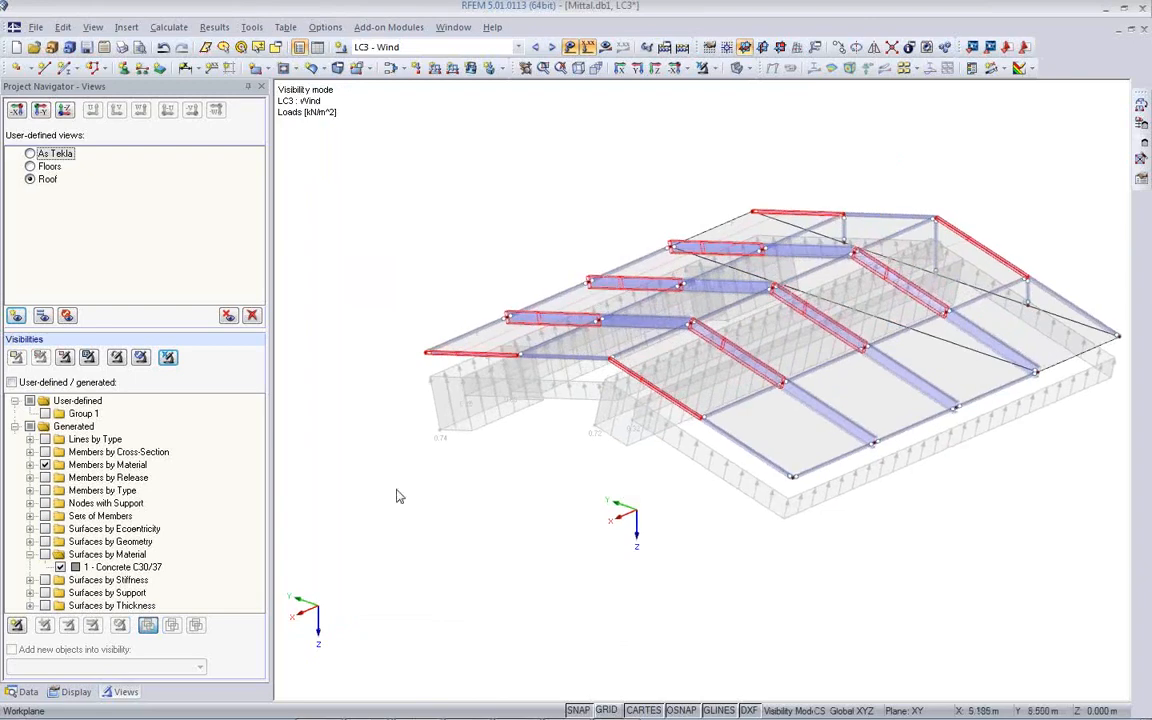
- Show the model in the Floors view and make the Live load case LC4 active
left_click(553, 49)
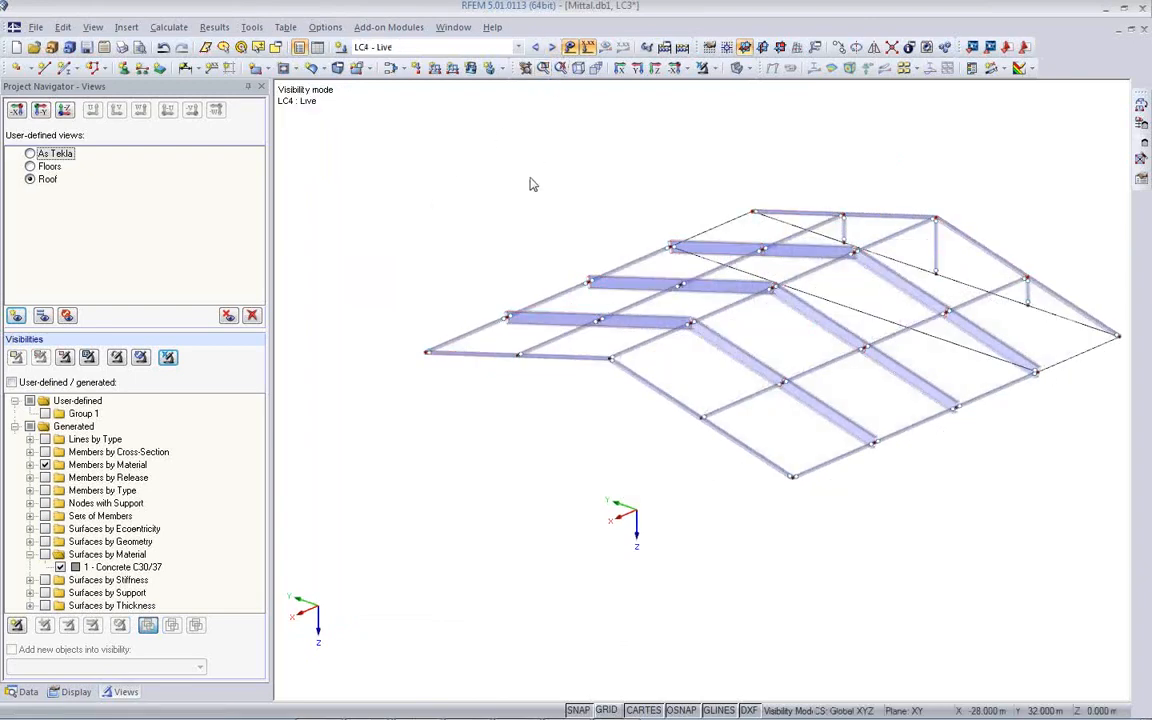
left_click(46, 154)
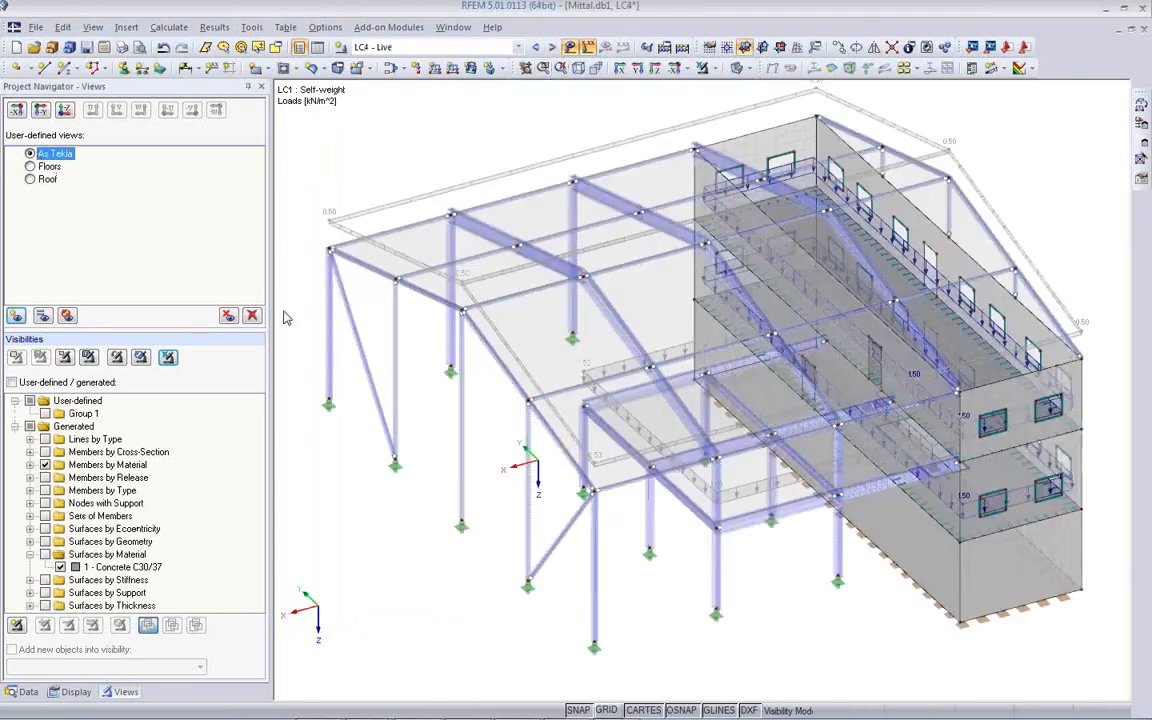
key("Down")
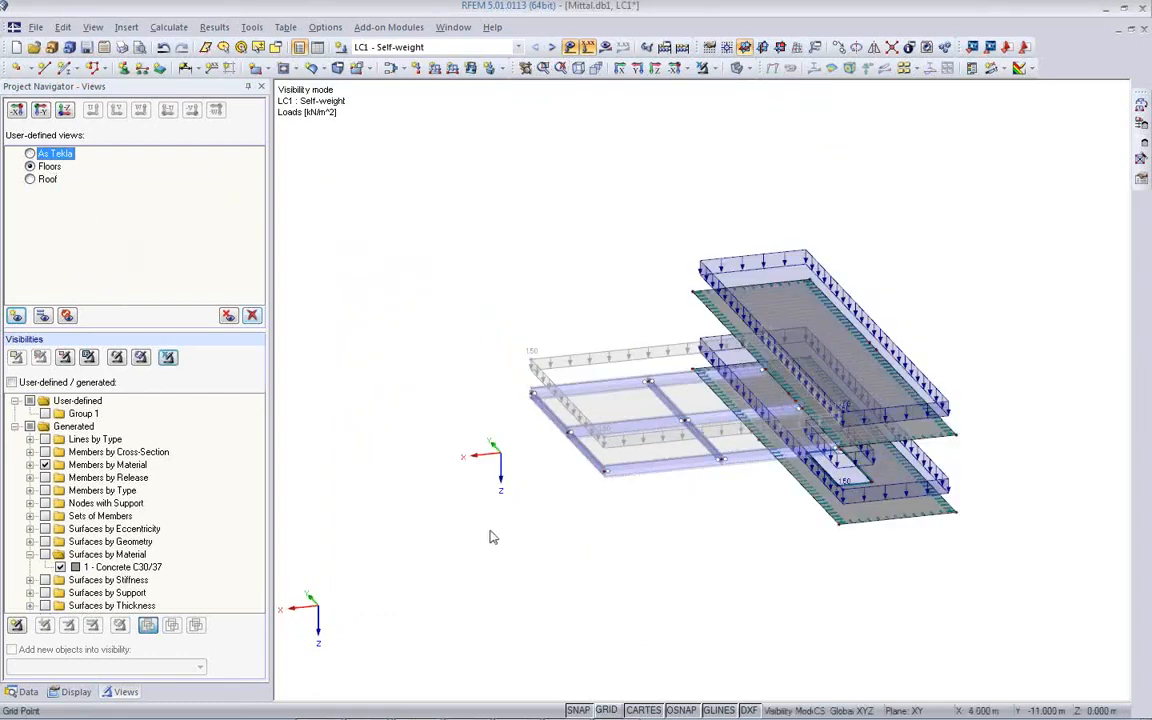
left_click(556, 51)
left_click(556, 51)
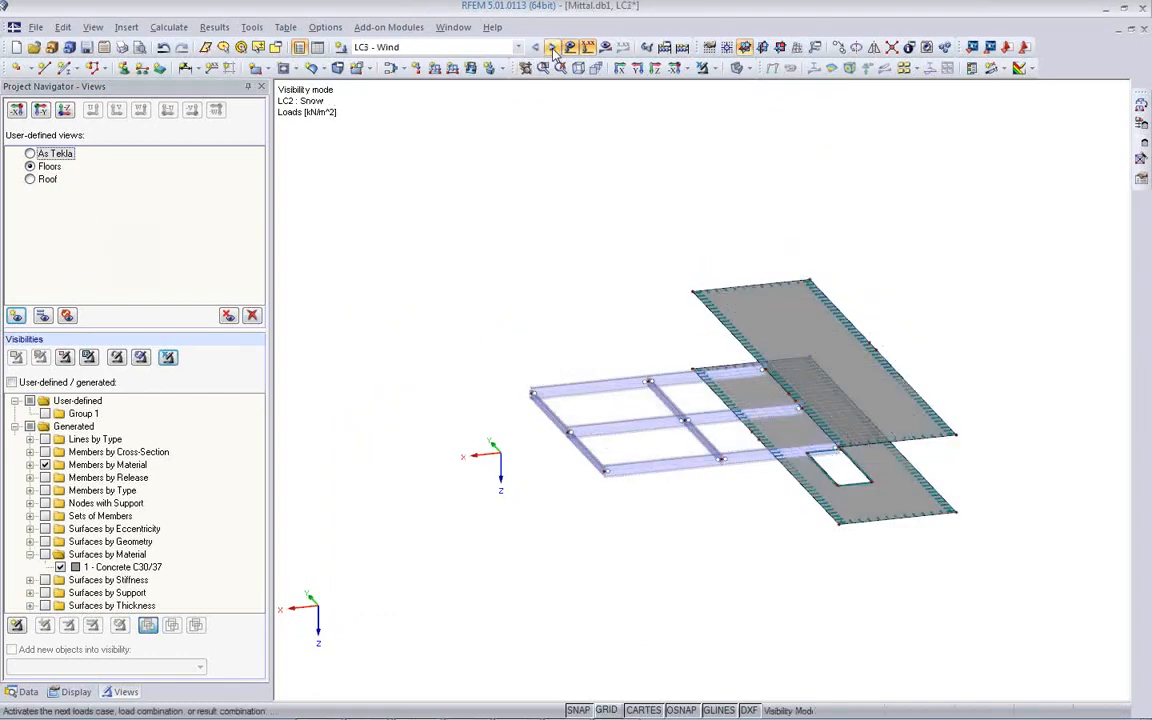
left_click(551, 50)
mouse_move(676, 501)
middle_mouse_down("ctrl")
mouse_move(607, 465)
mouse_move(654, 494)
middle_mouse_up("ctrl")
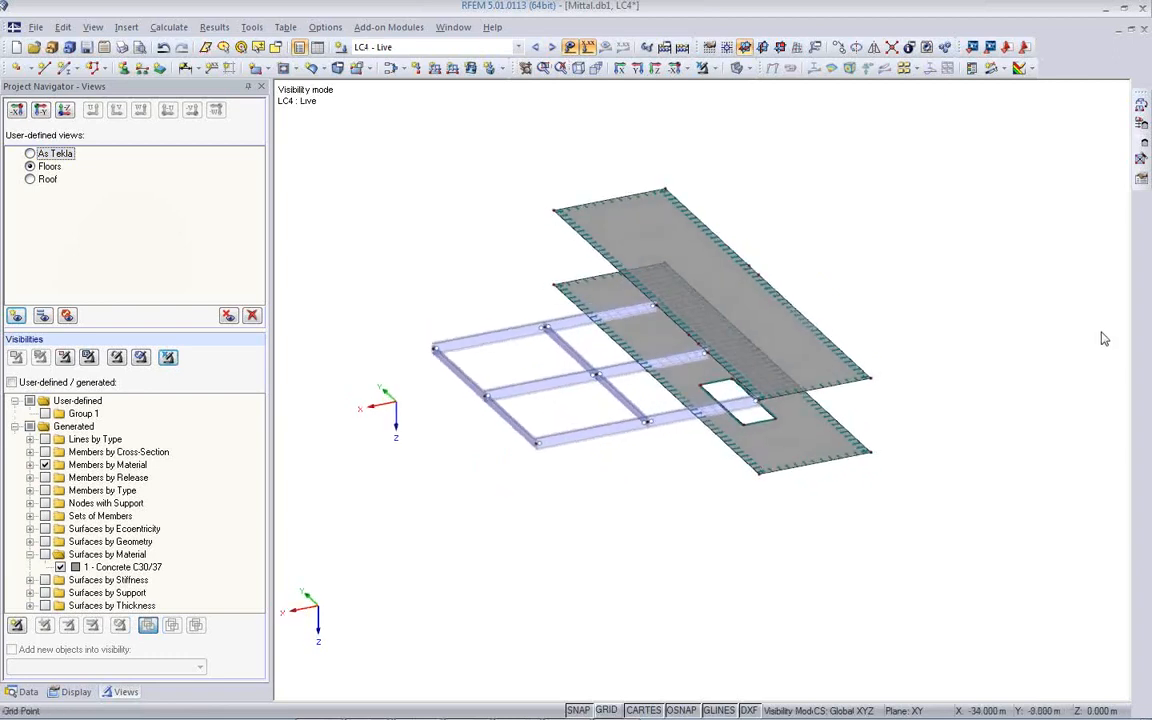
- Convert a uniform 3.5 kN/m² ZL area load on plane 150,139,141,147 to member loads, excluding members parallel to member 195
left_click(1142, 107)
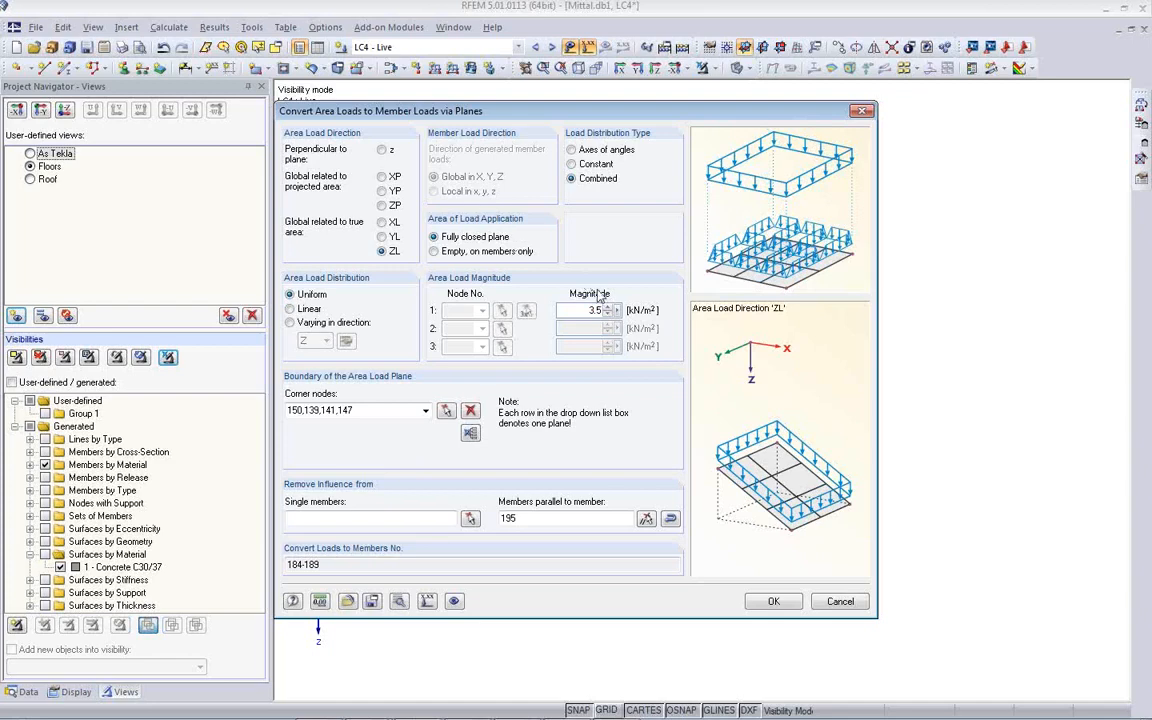
left_click(773, 601)
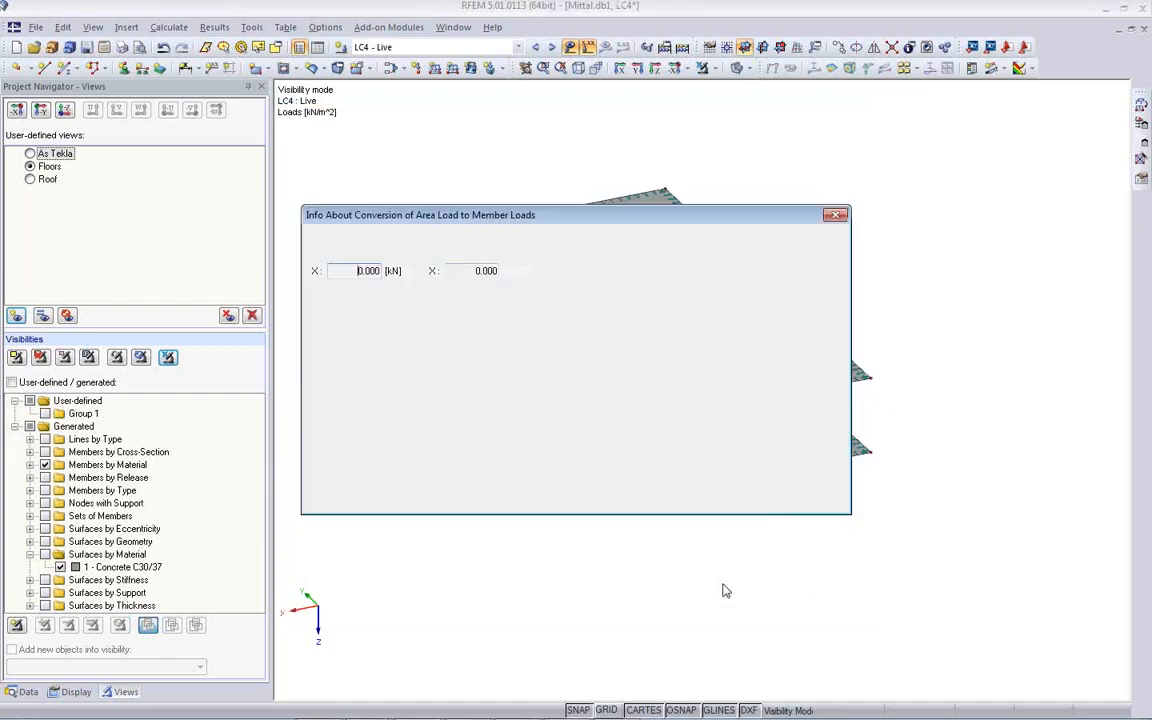
left_click(743, 496)
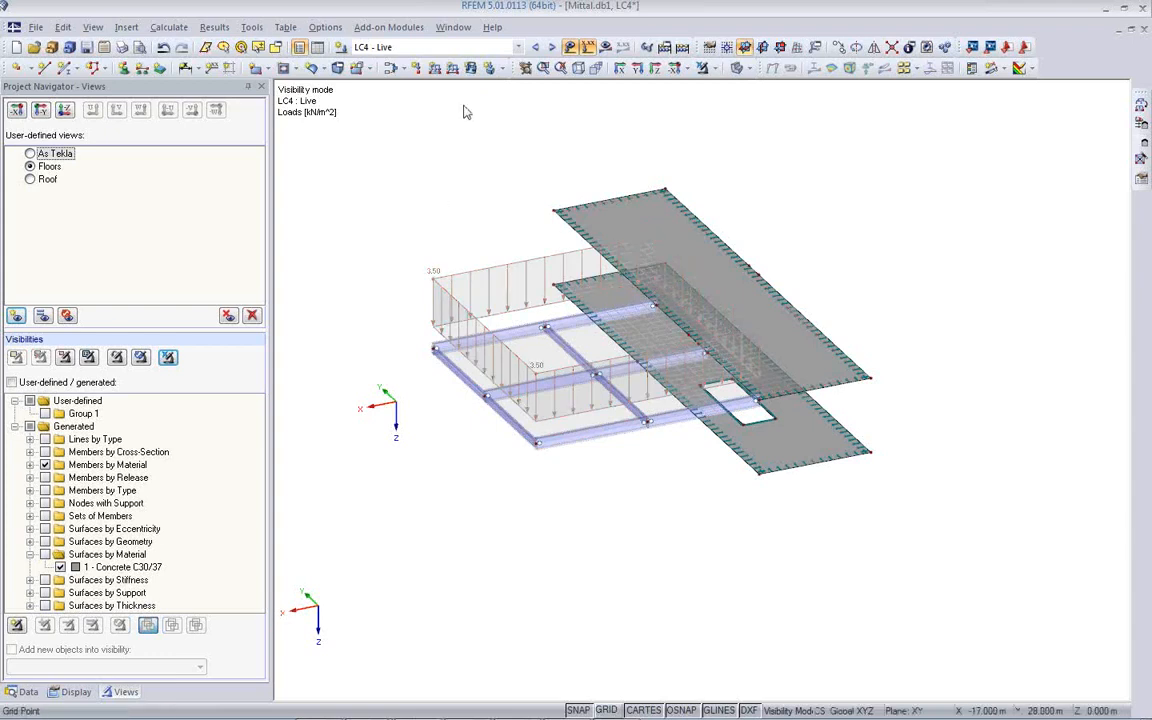
- Apply a uniform 3.5 kN/m² surface load in global direction ZL to both concrete floor slabs
left_click(470, 67)
left_click_drag(417, 453, 552, 476)
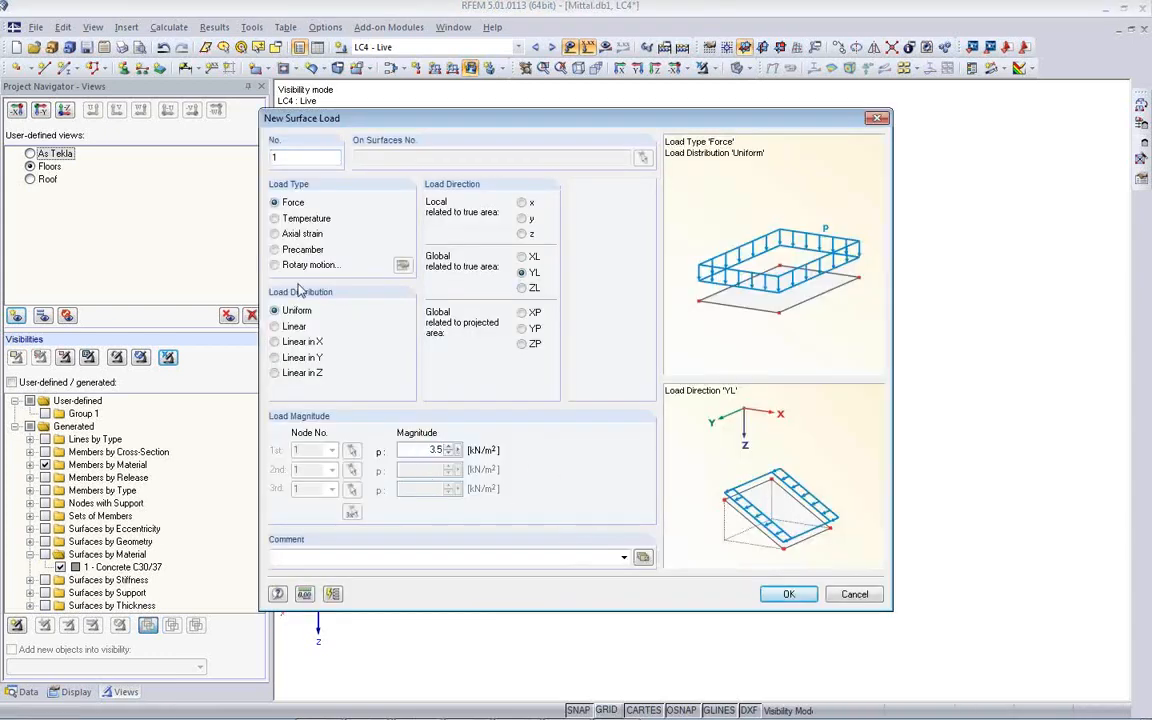
left_click(522, 289)
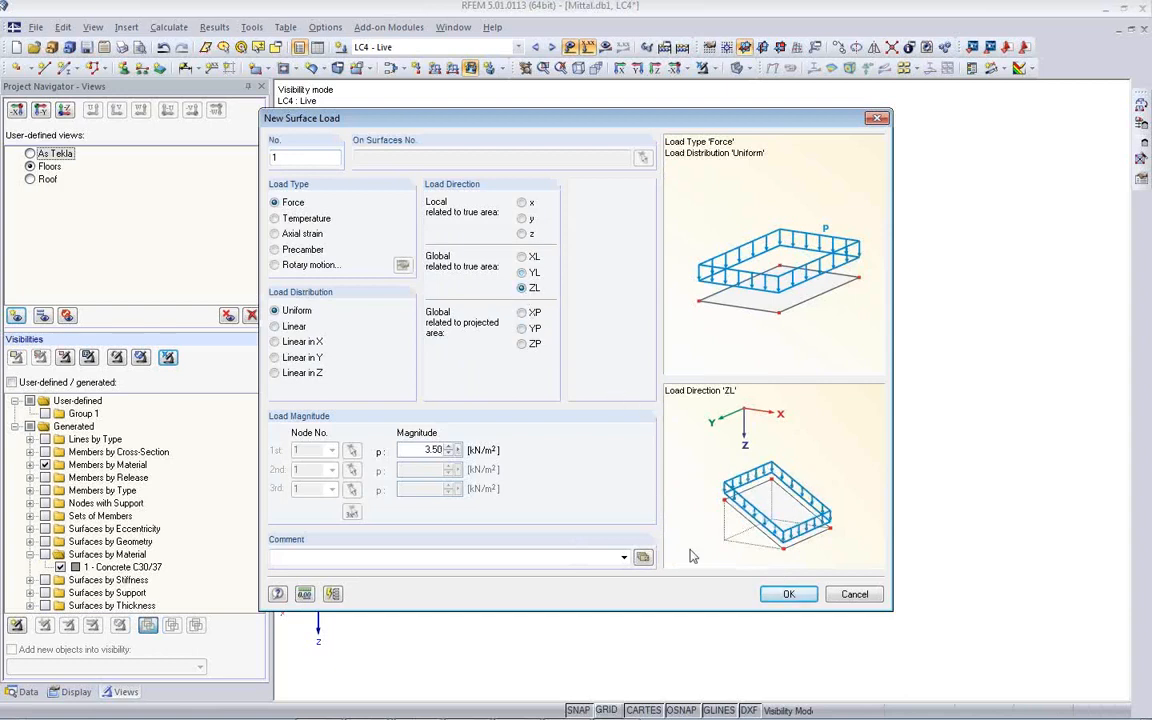
left_click(789, 596)
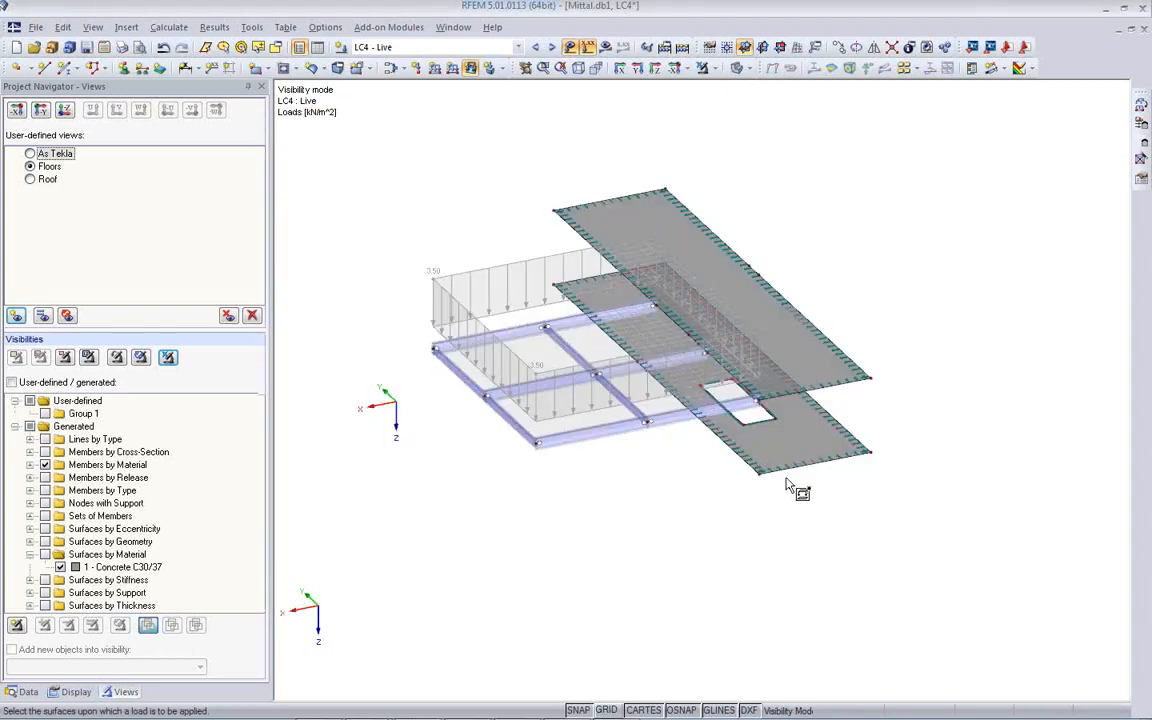
left_click(816, 366)
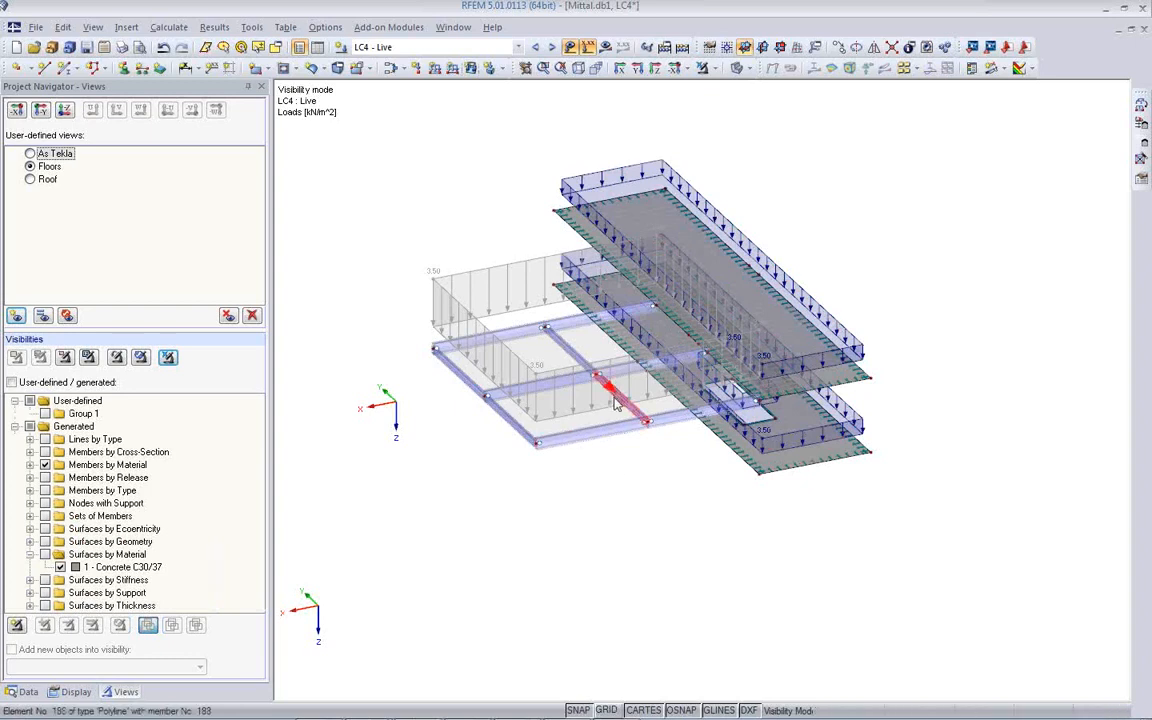
- Return to the As Tekla view of the whole building and hide the loads
left_click(569, 47)
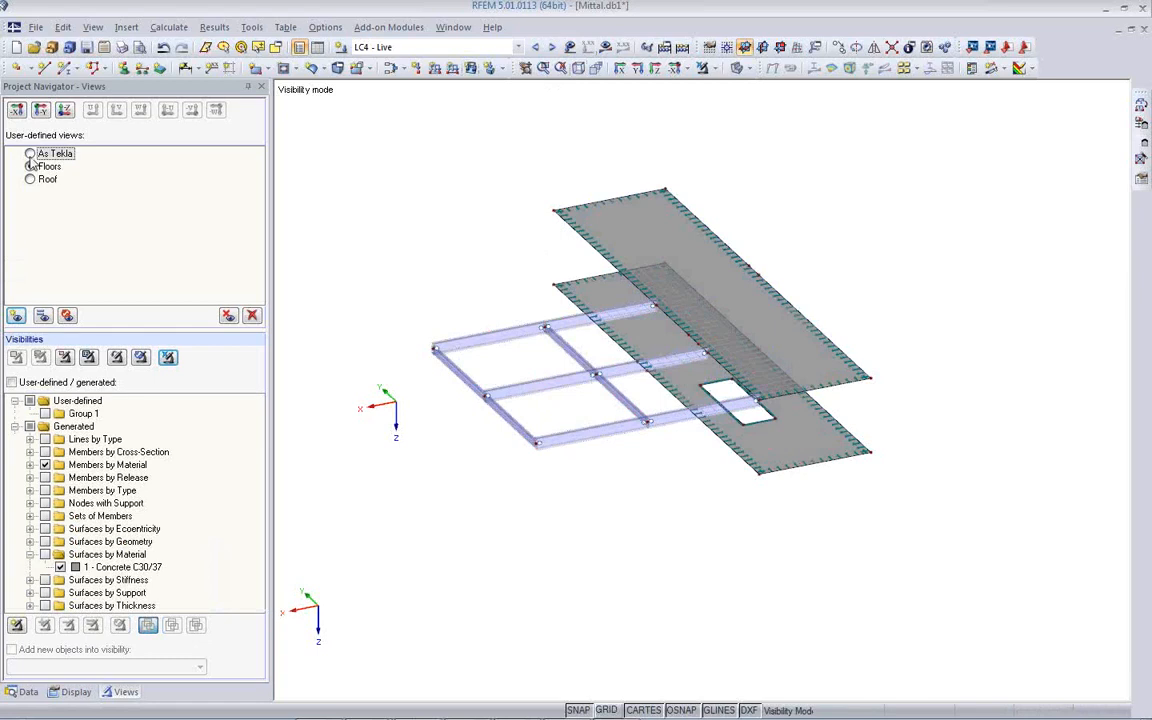
left_click(31, 154)
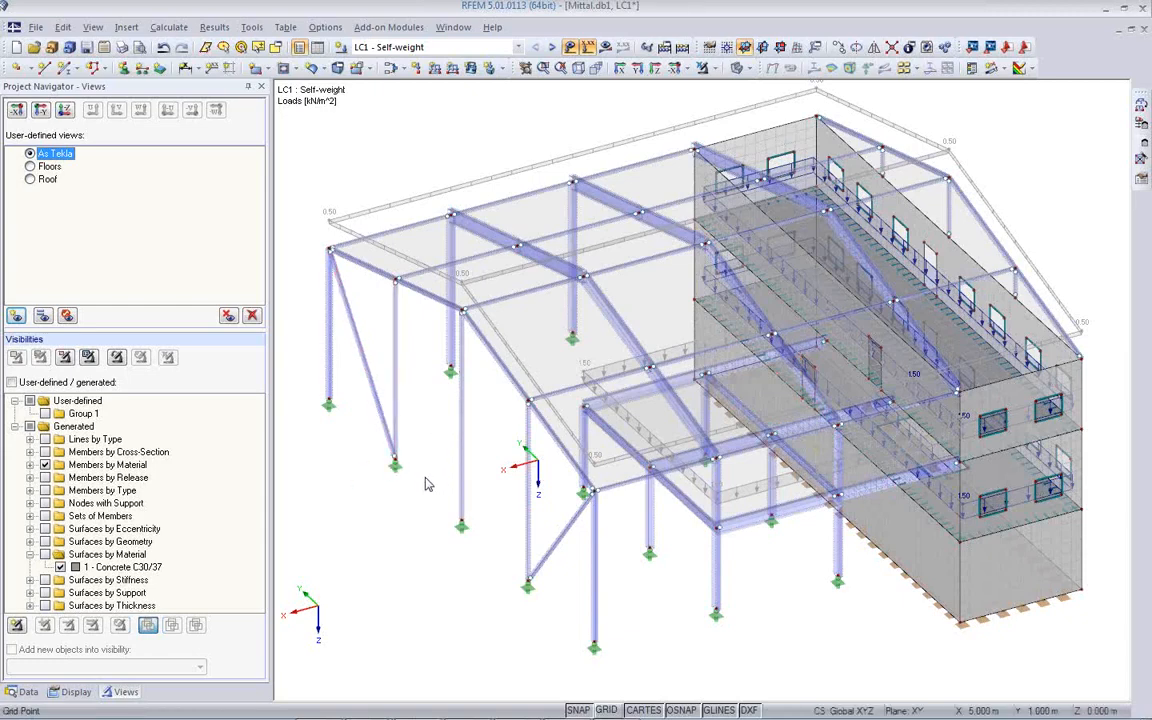
middle_click_drag(448, 500, 494, 592, "ctrl")
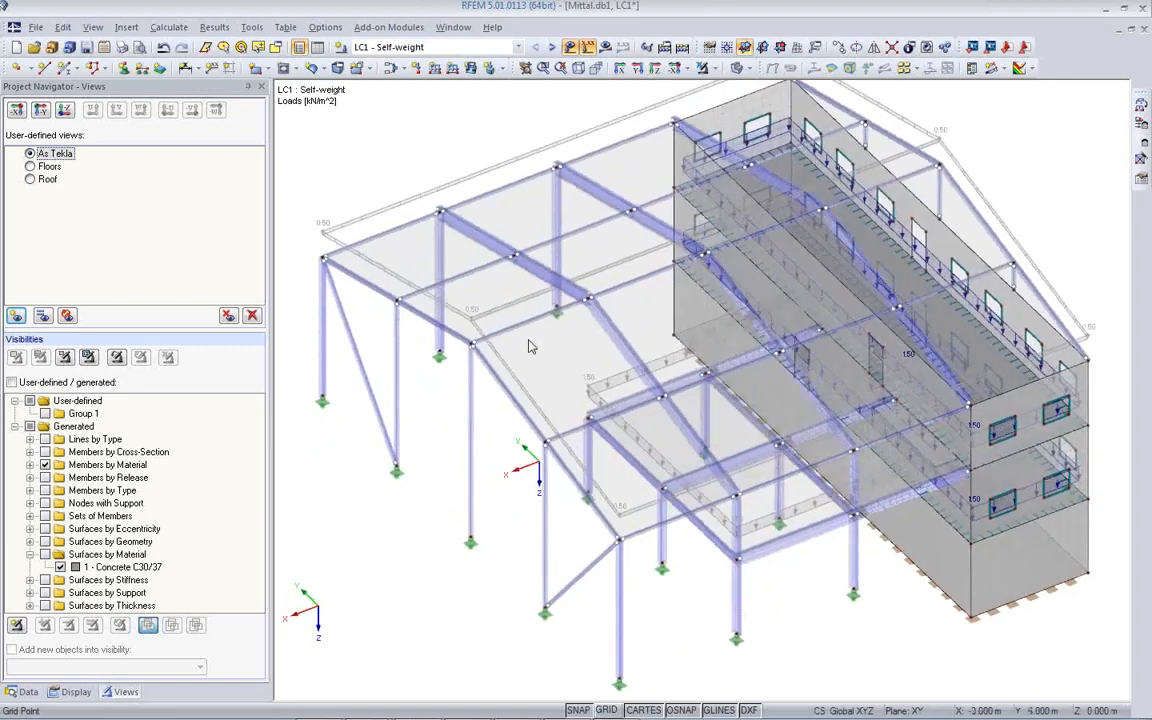
left_click(571, 49)
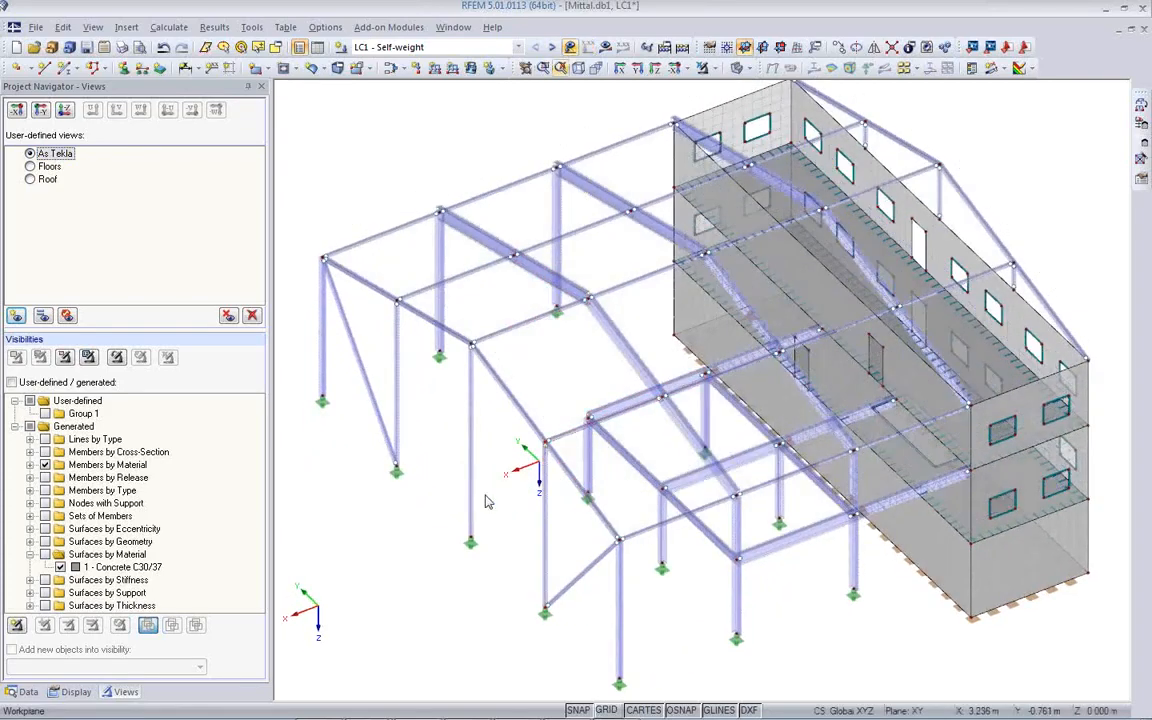
- Show the model in wireframe and copy the lower slab's opening once to the upper slab, using wall corner nodes for the displacement
middle_click_drag(585, 418, 525, 404, "ctrl")
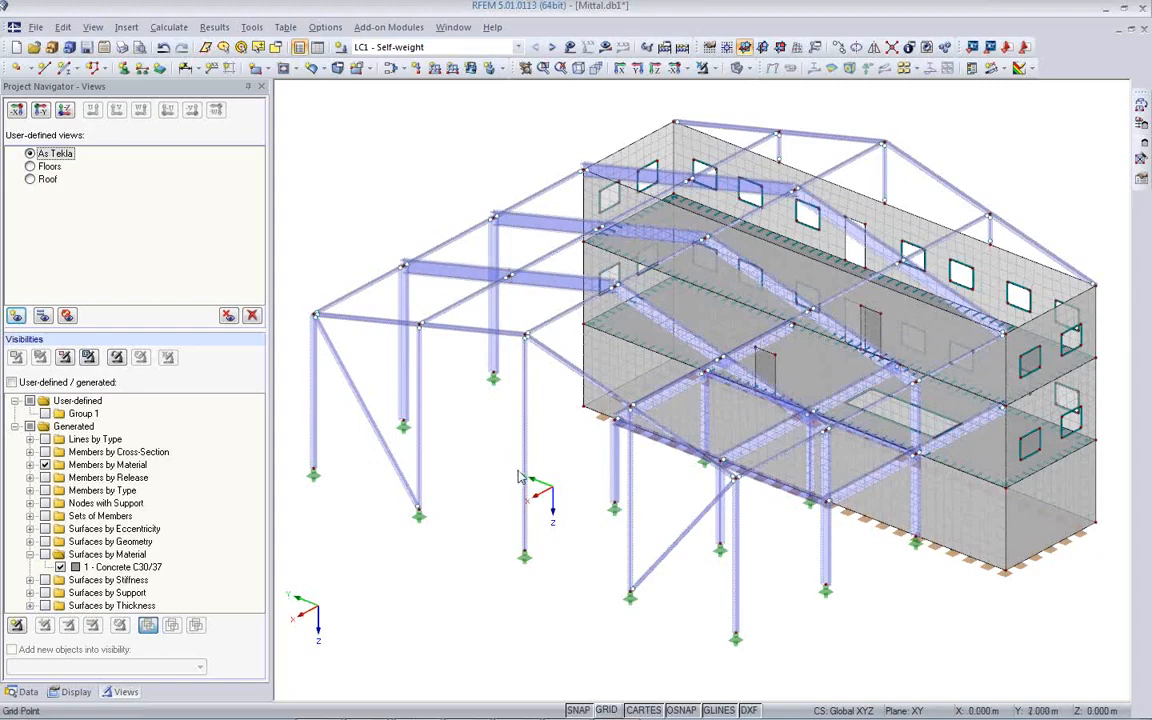
middle_click_drag(917, 450, 632, 368, "ctrl")
middle_click_drag(917, 414, 820, 460, "ctrl")
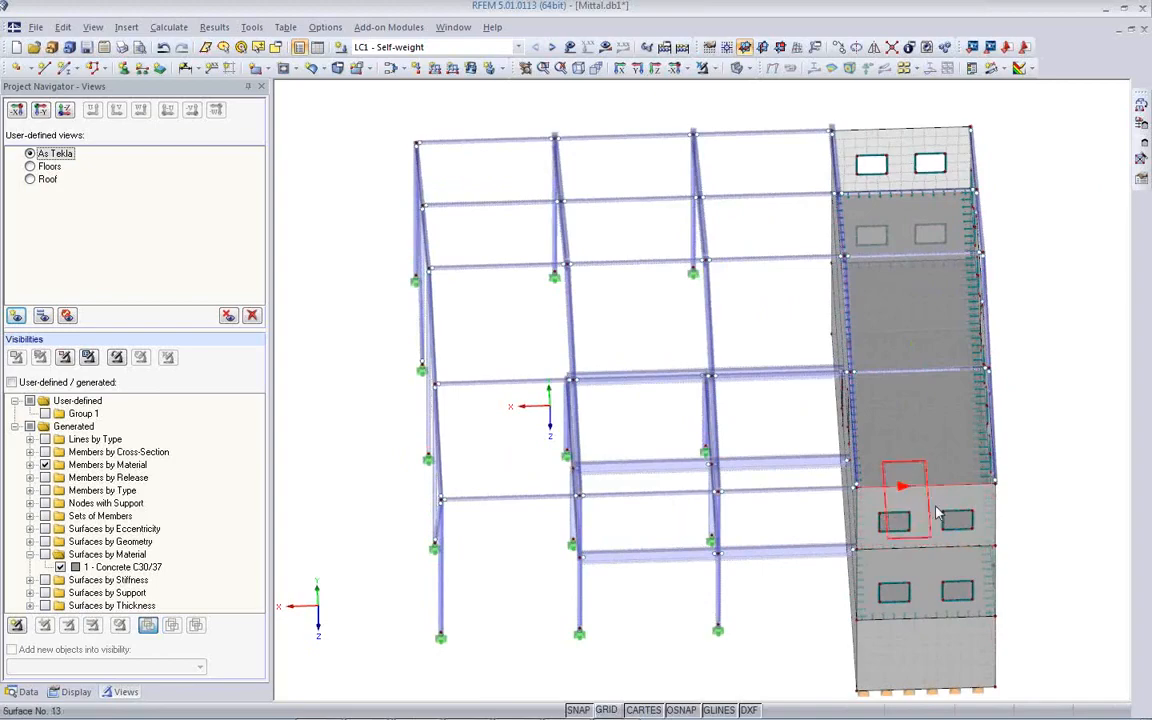
mouse_move(938, 513)
middle_mouse_down("ctrl")
mouse_move(912, 489)
mouse_move(932, 465)
mouse_move(942, 505)
middle_mouse_up("ctrl")
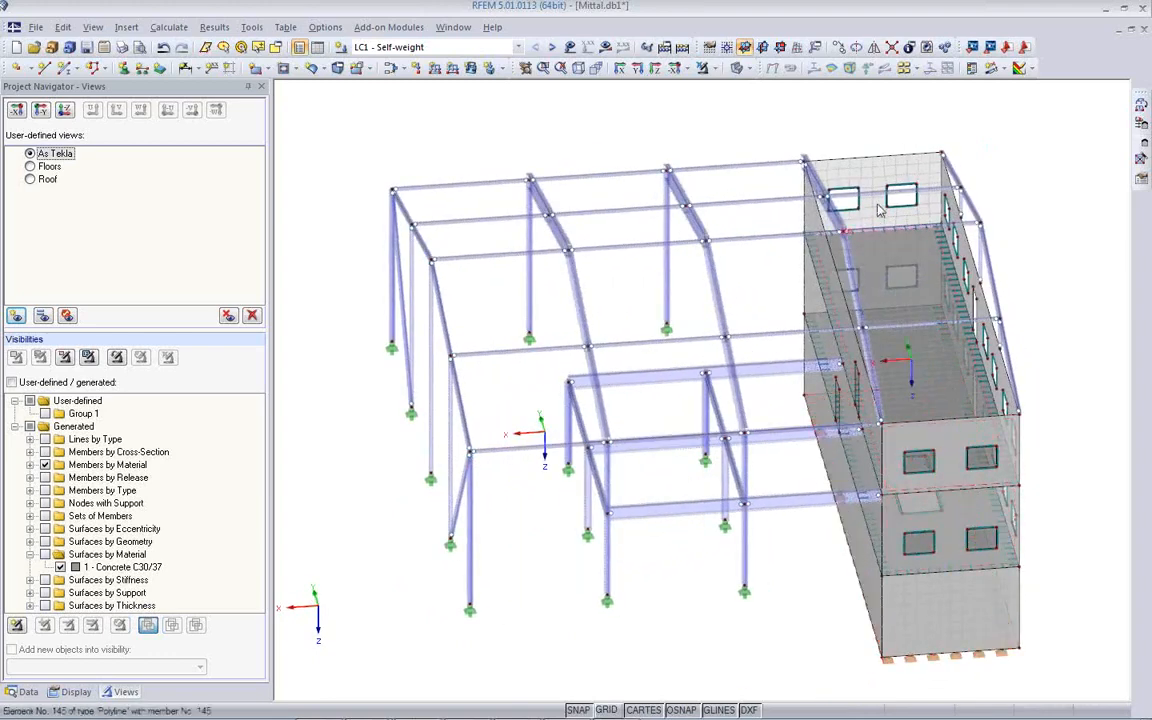
left_click(738, 69)
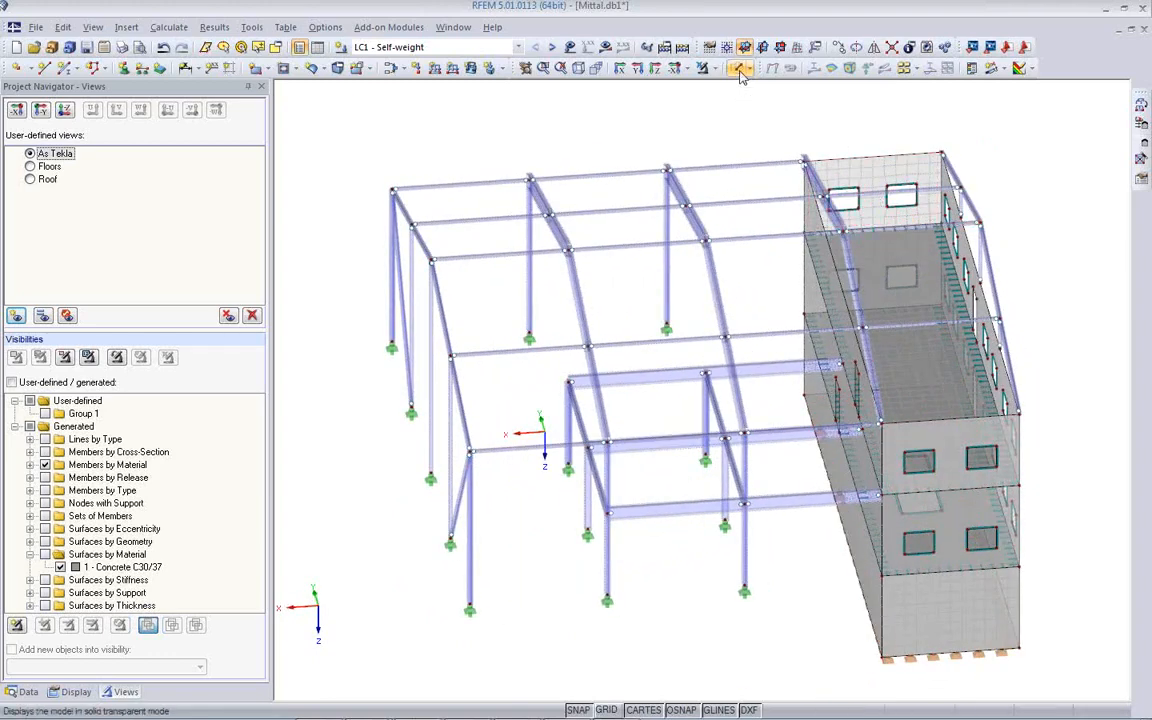
scroll(897, 523, "up", 5)
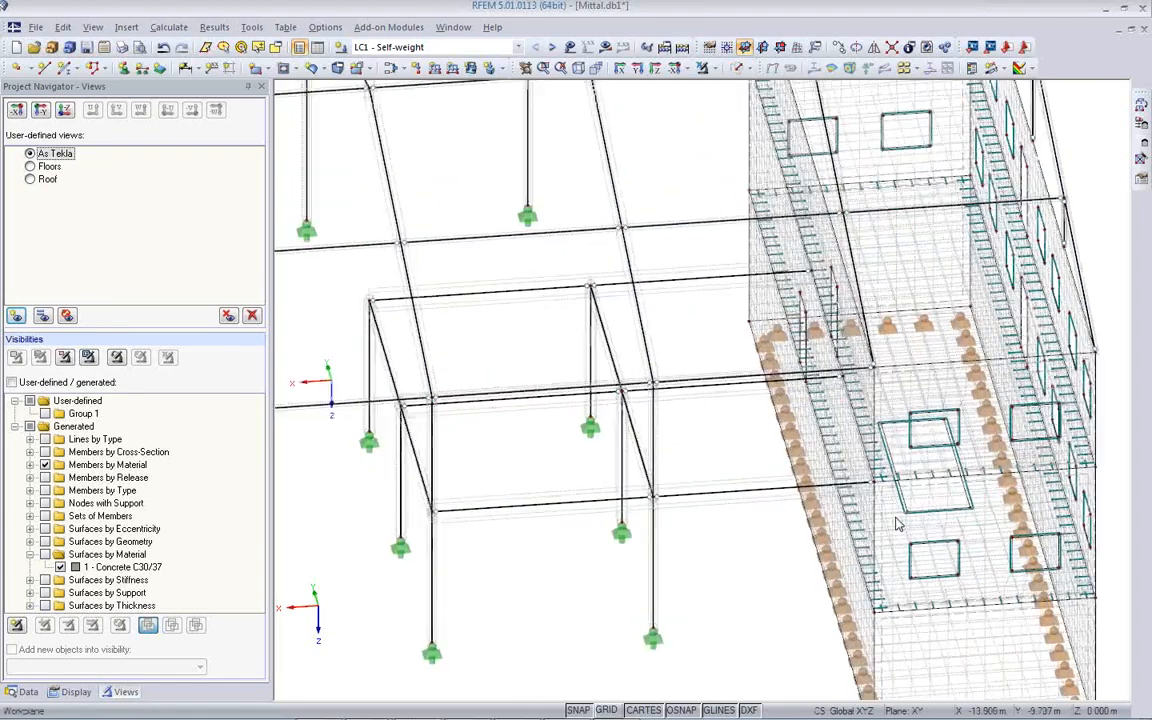
left_click(906, 503)
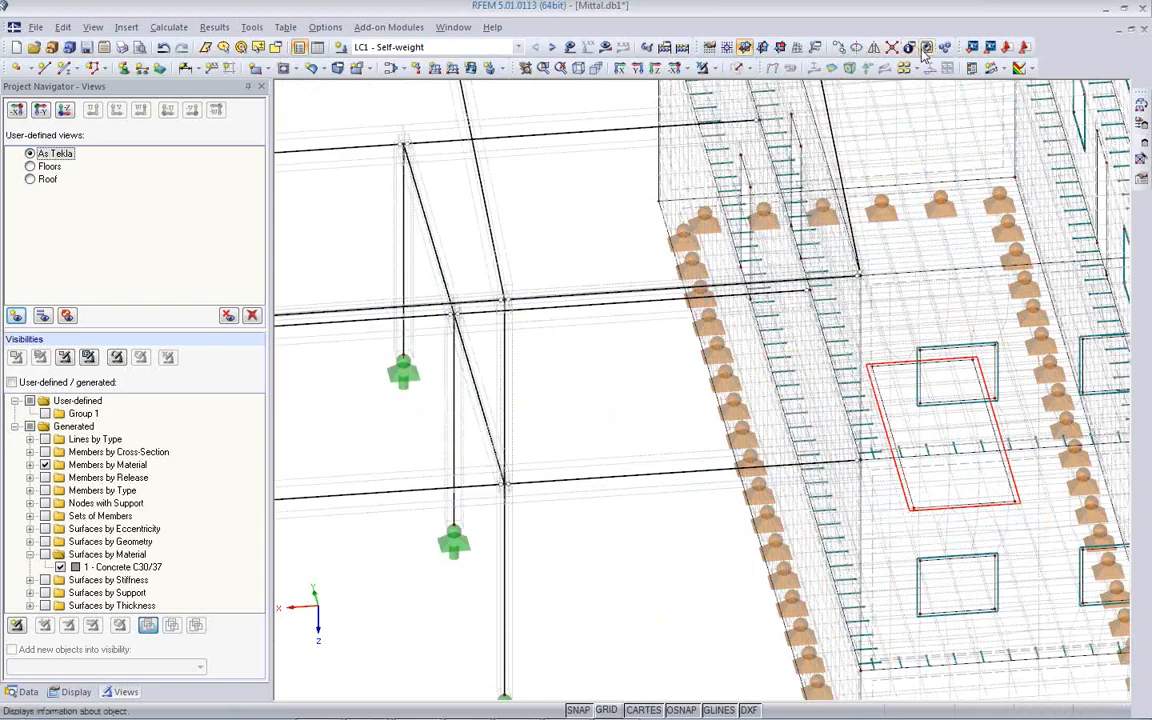
left_click(838, 47)
type("1")
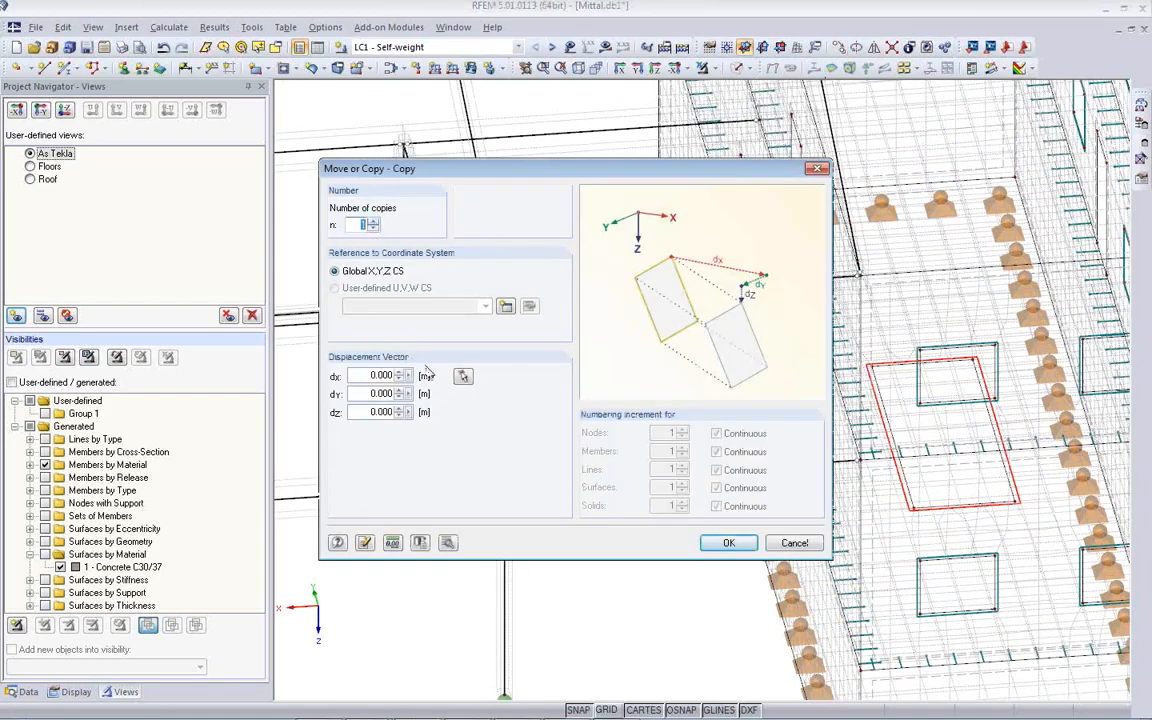
left_click(462, 377)
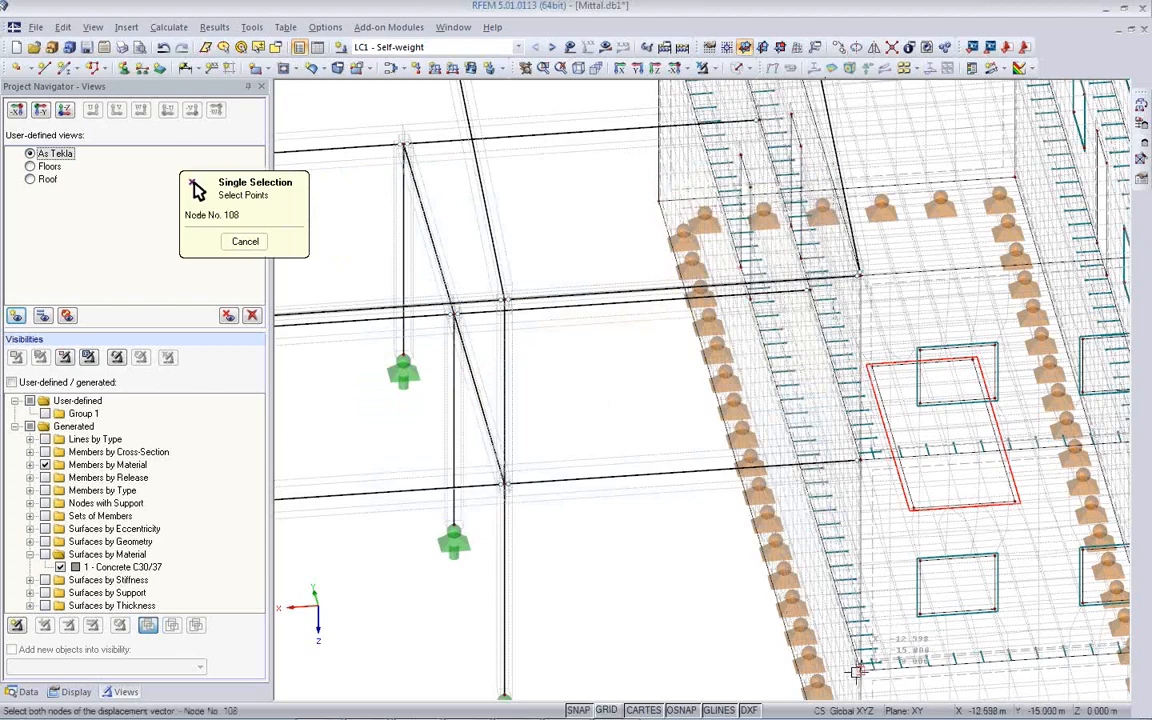
left_click(862, 460)
left_click(728, 543)
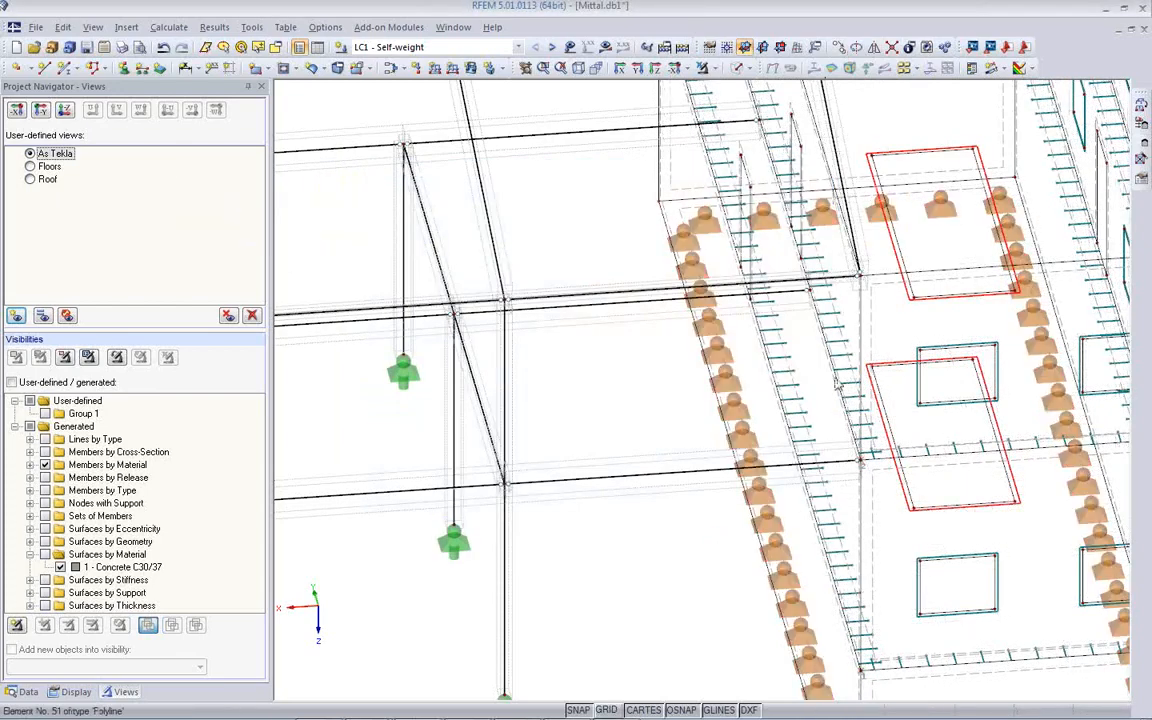
- Inspect the copied slab opening and switch the model back to solid display
scroll(805, 402, "up", 2)
scroll(805, 402, "down", 3)
middle_click_drag(776, 481, 898, 477, "ctrl")
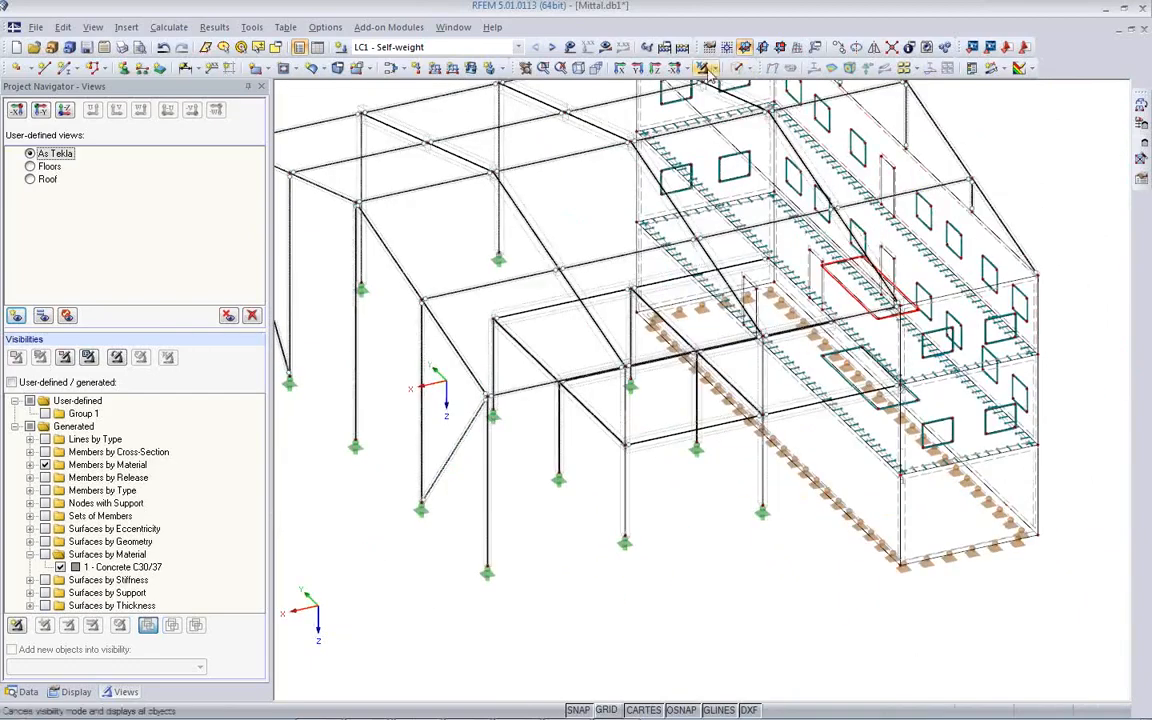
left_click(739, 70)
middle_click_drag(867, 498, 840, 527, "ctrl")
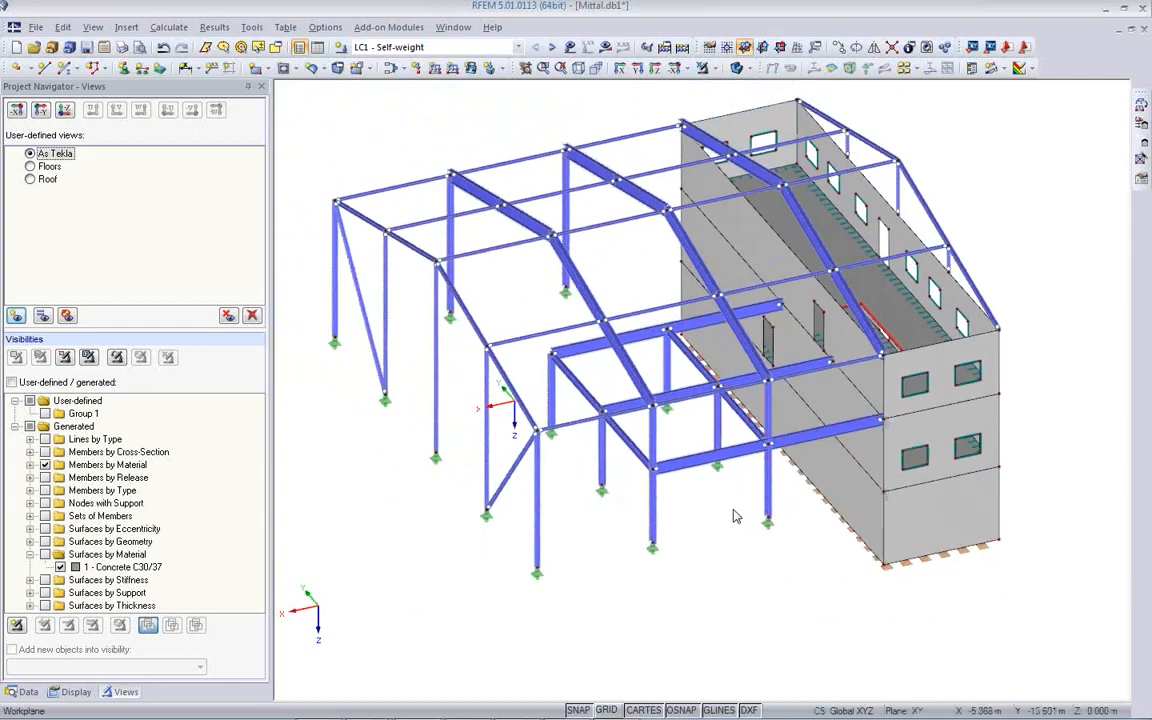
- Open the RF-STEEL EC3 add-on module for Eurocode 3 steel member design and keep CEN as the national annex
left_click(24, 691)
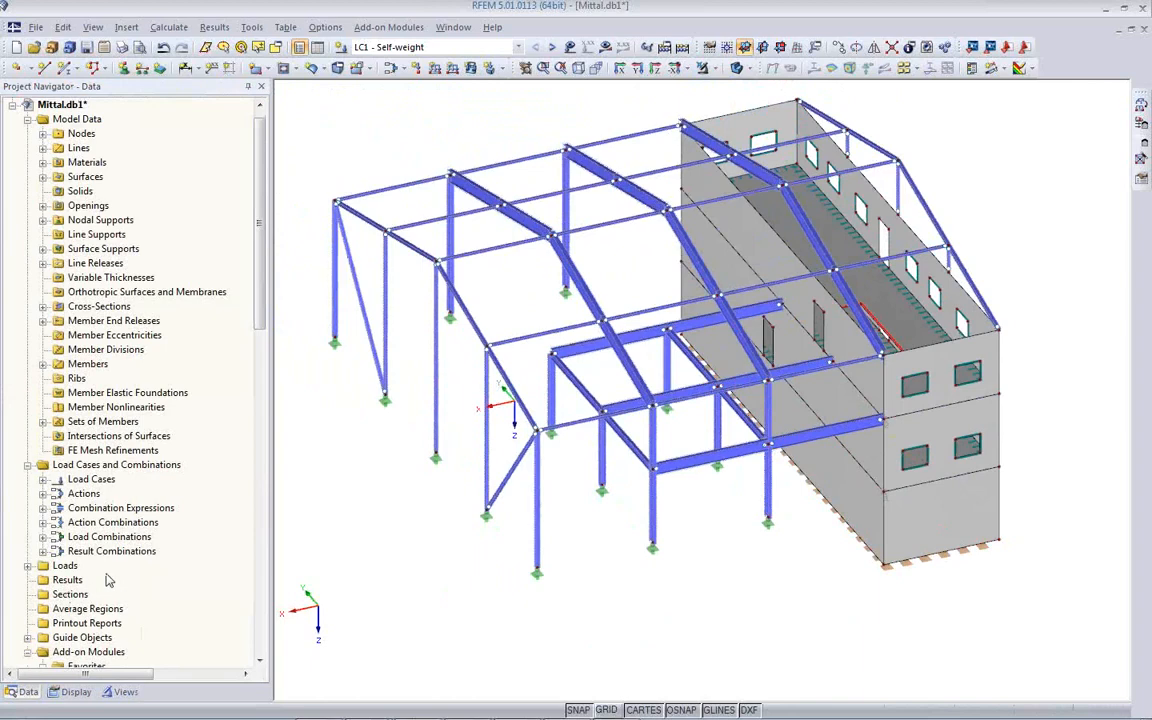
scroll(188, 540, "down", 7)
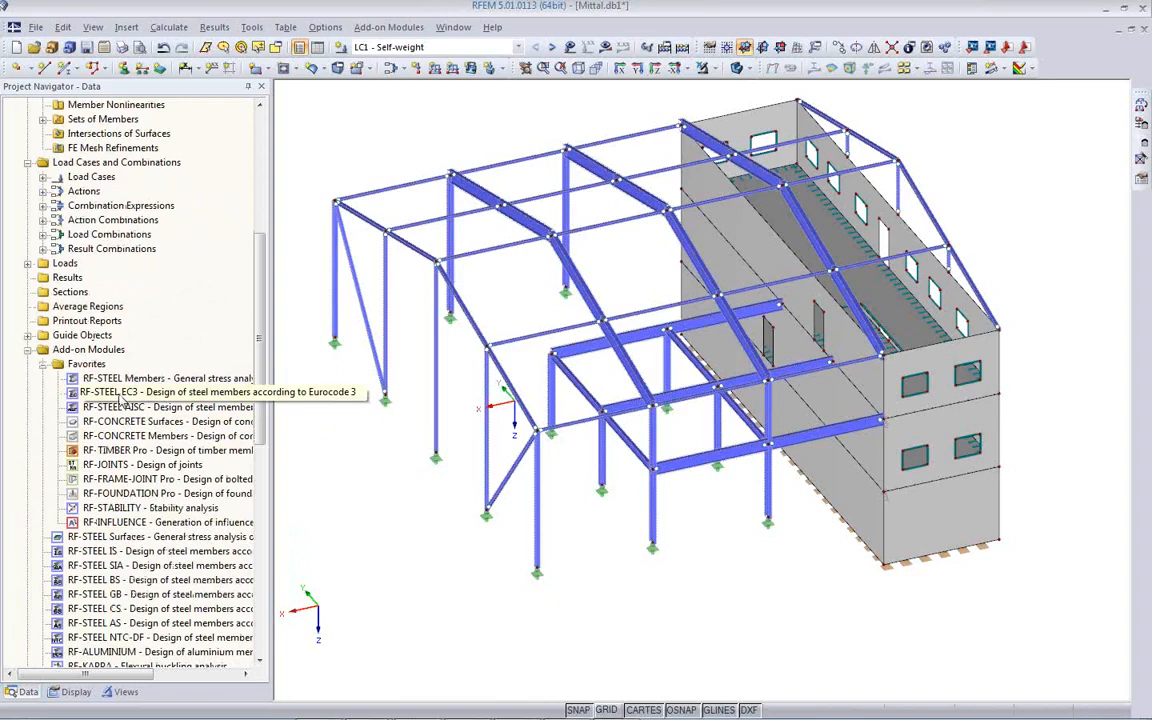
left_click(120, 399)
left_click(228, 393)
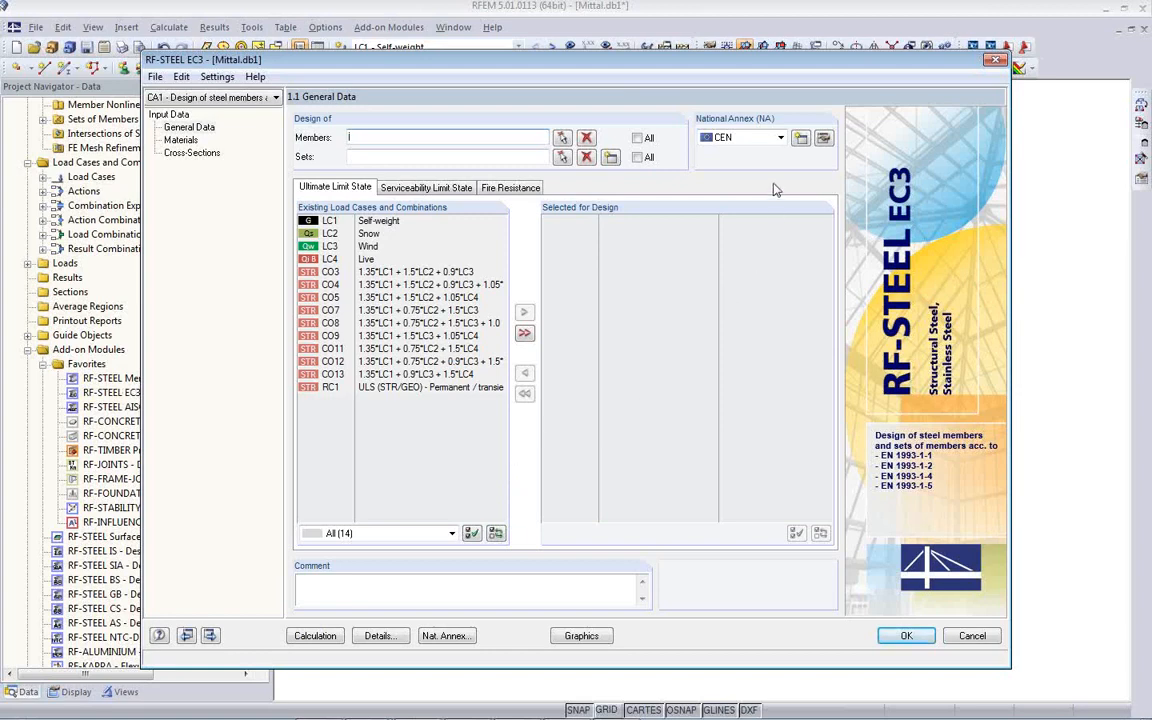
left_click(768, 140)
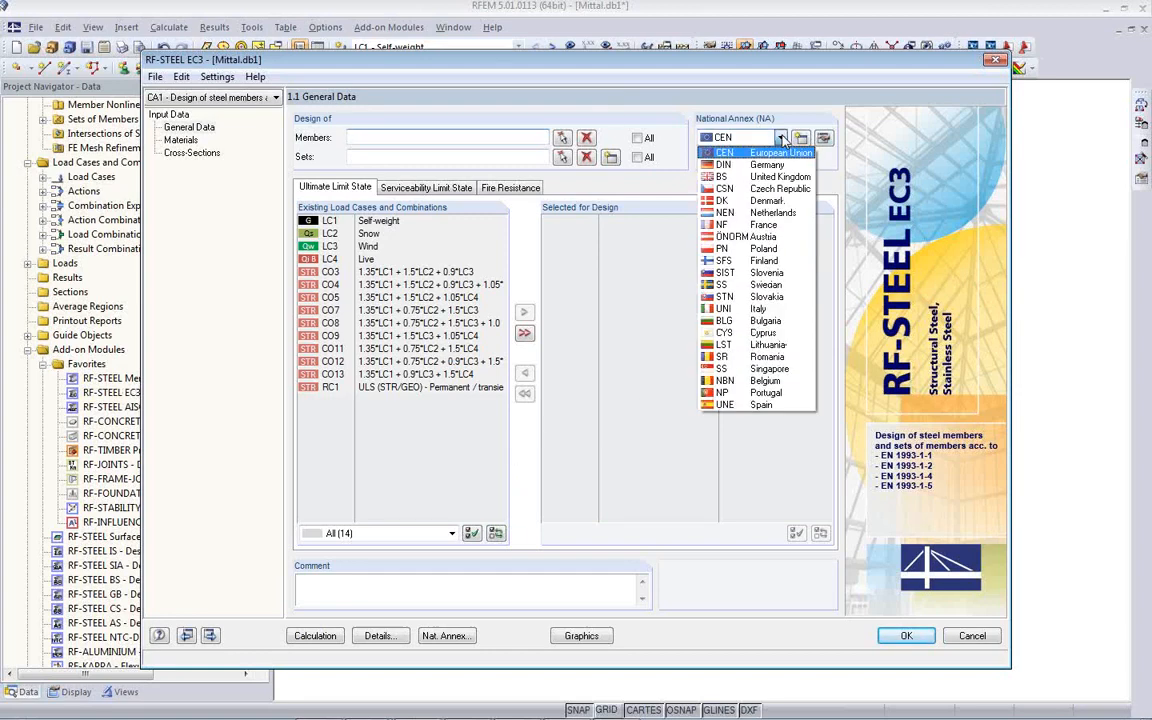
left_click(755, 143)
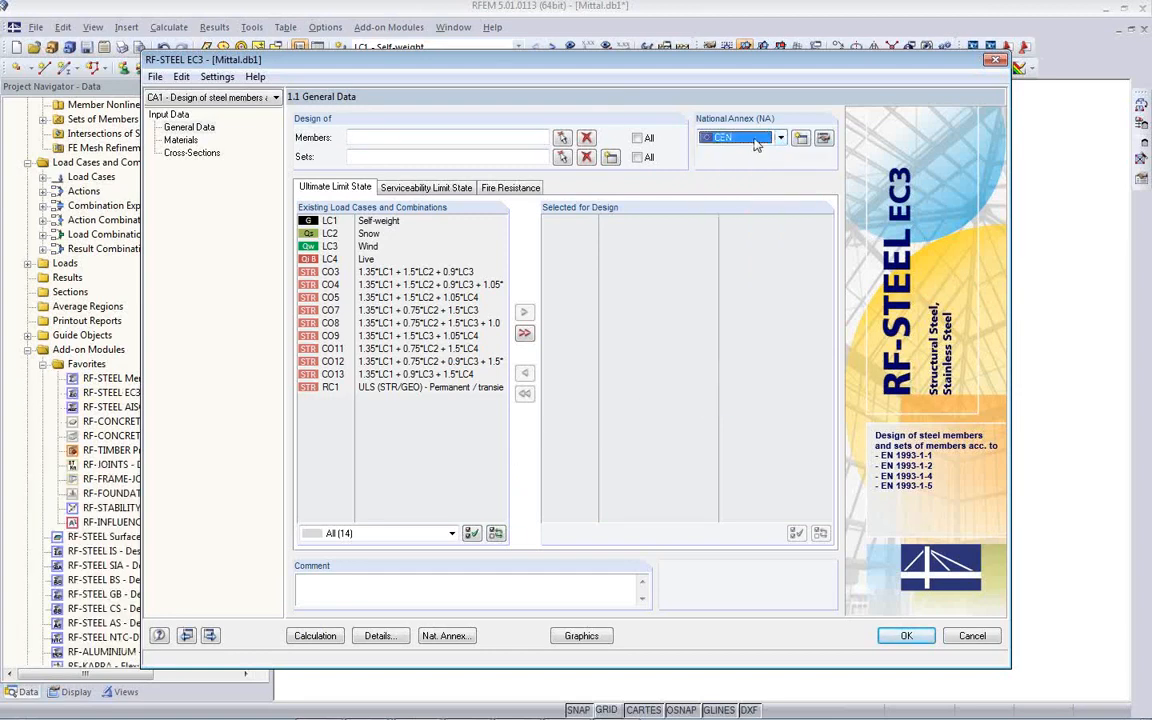
- Start picking the members for design and show only members by cross-section, with the IPE 600 members hidden
left_click(562, 138)
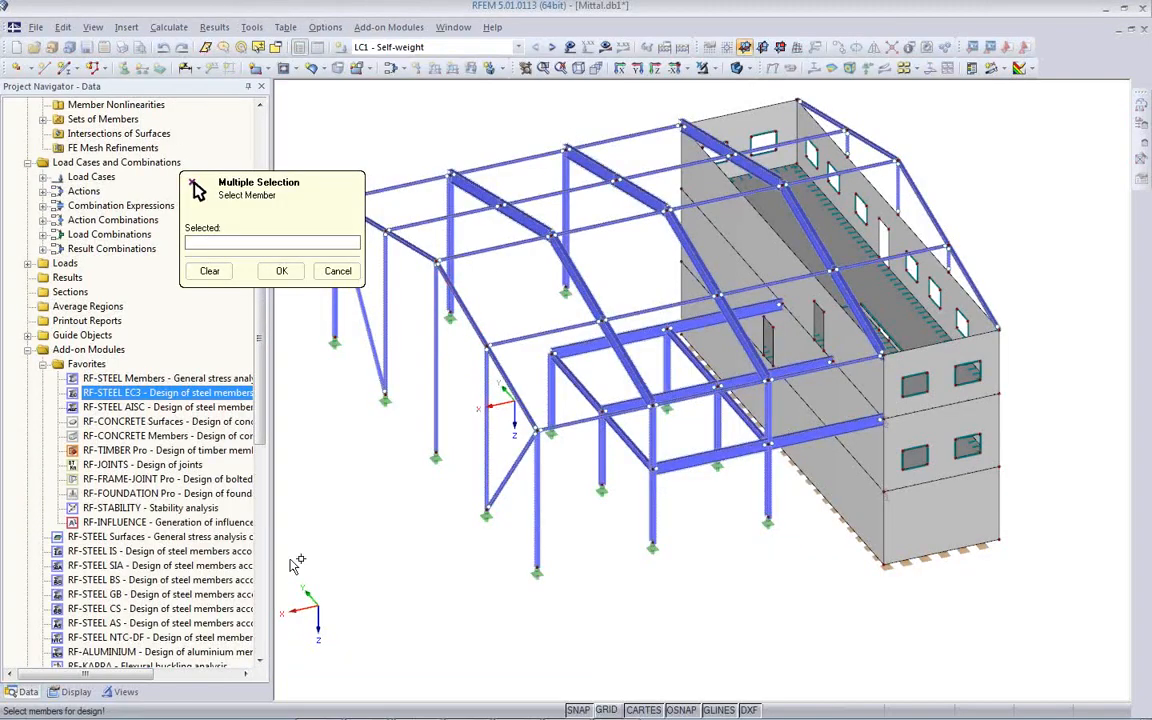
middle_click_drag(660, 550, 506, 487, "ctrl")
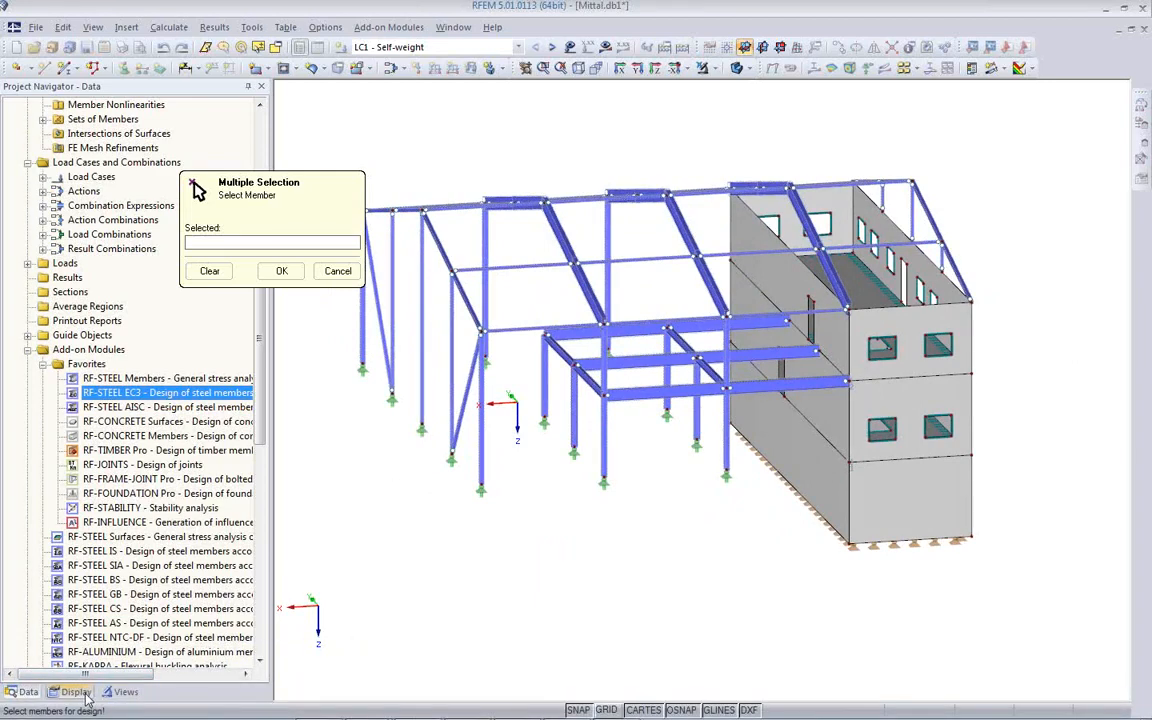
left_click(122, 692)
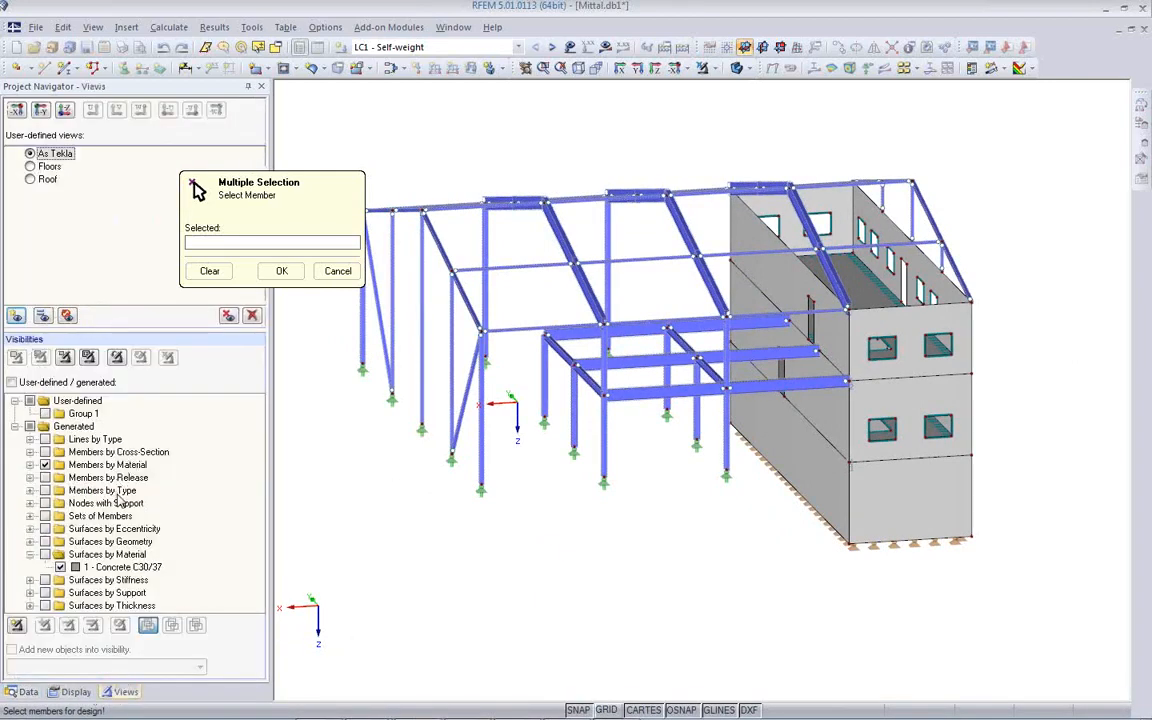
left_click(46, 466)
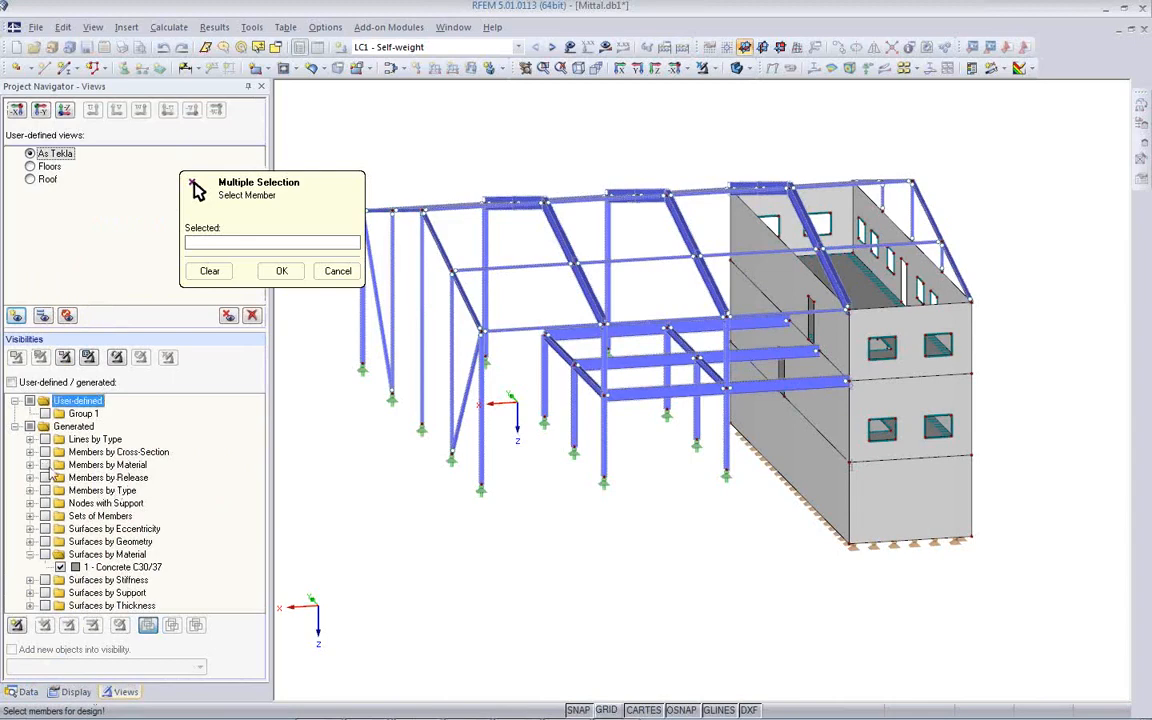
left_click(46, 466)
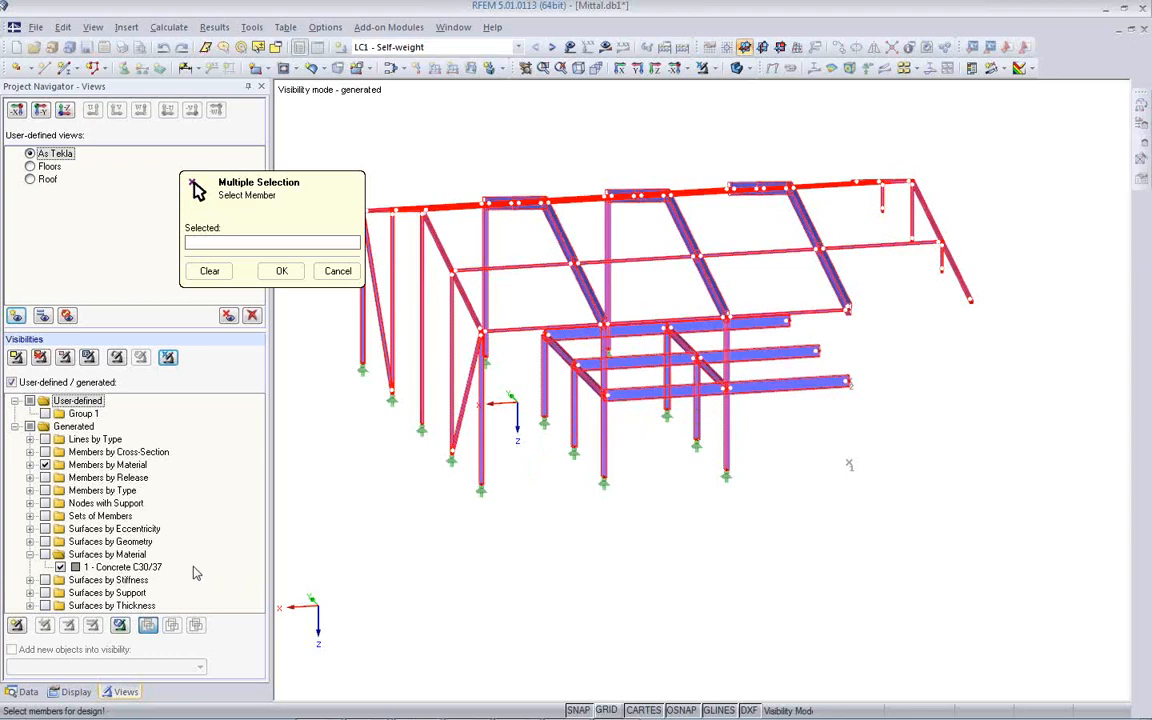
left_click(44, 465)
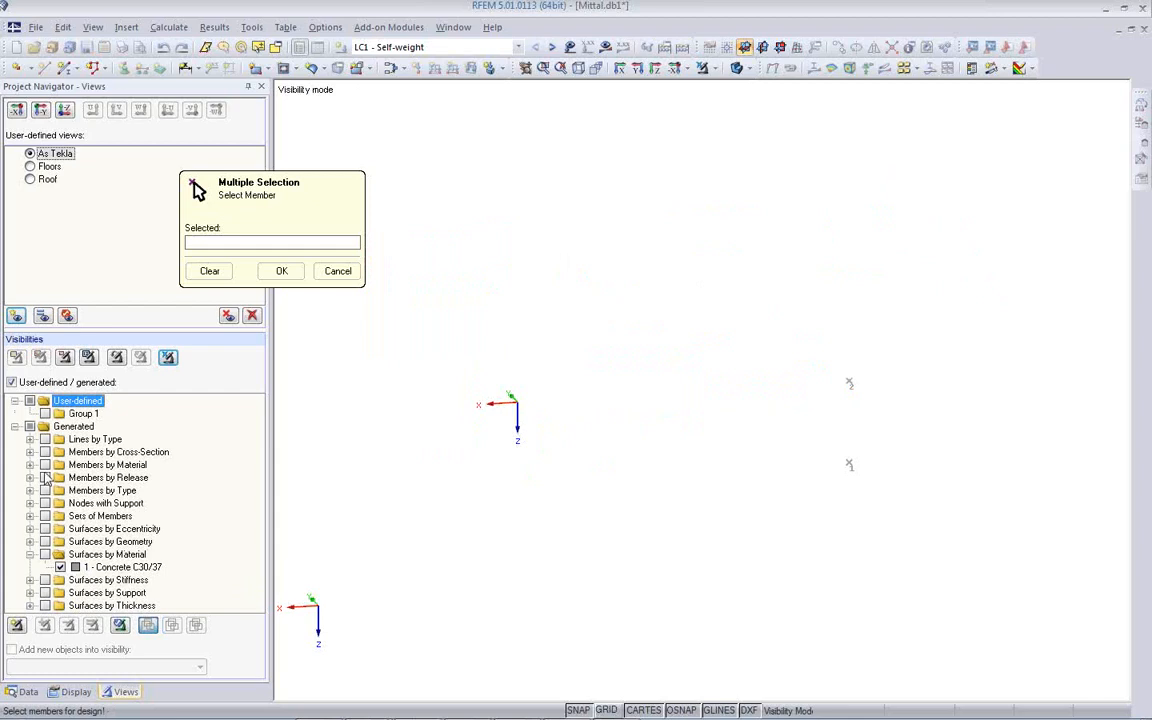
left_click(44, 452)
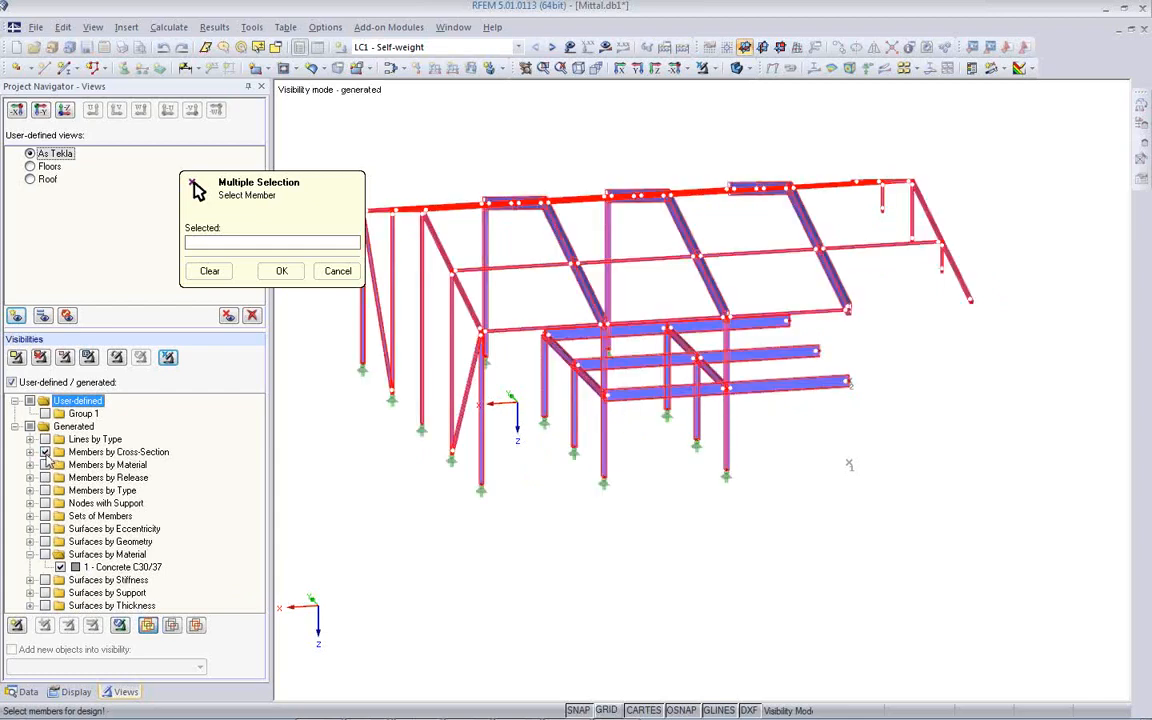
left_click(30, 452)
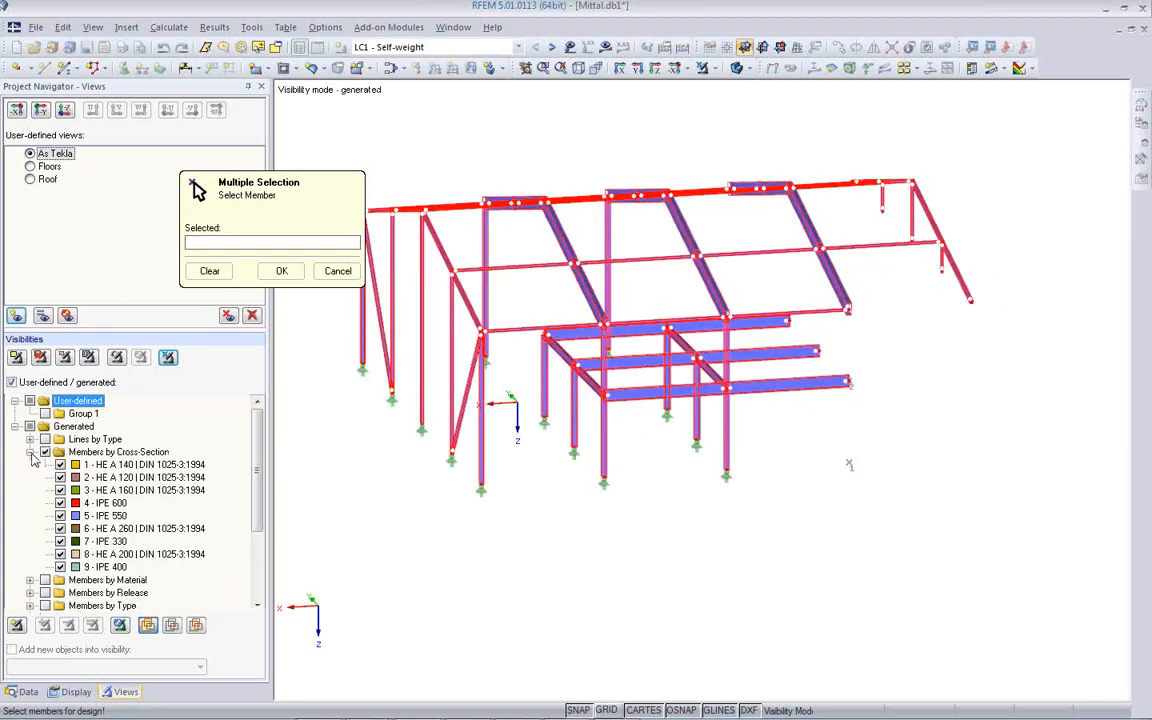
left_click(60, 567)
left_click(60, 567)
left_click(60, 503)
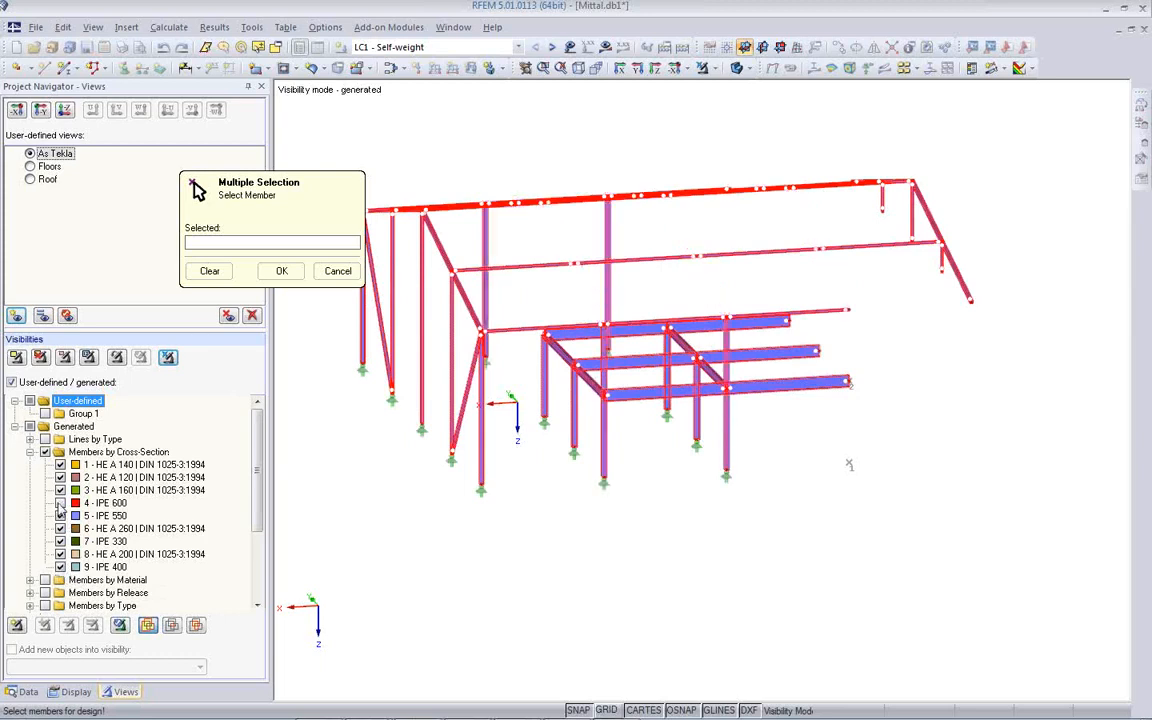
- Select all visible steel members, 141-158 and 171-208, as the members for design
left_click(380, 445)
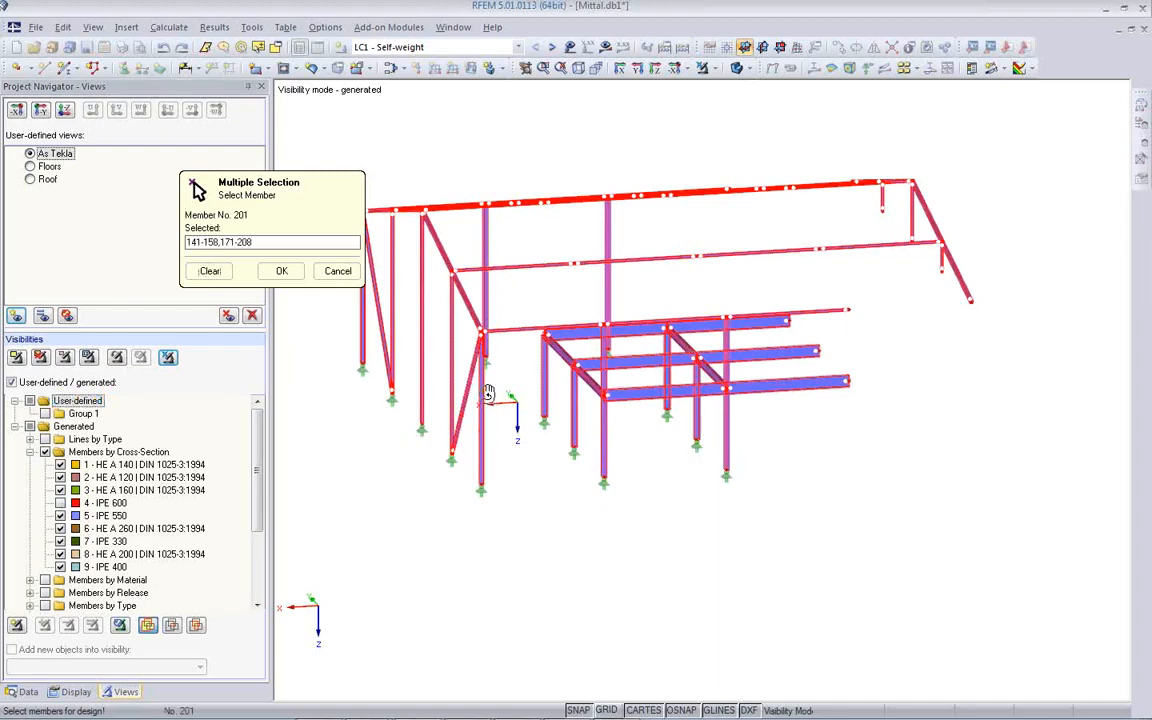
middle_click_drag(489, 394, 477, 438, "ctrl")
left_click(210, 271)
middle_click_drag(532, 380, 640, 385)
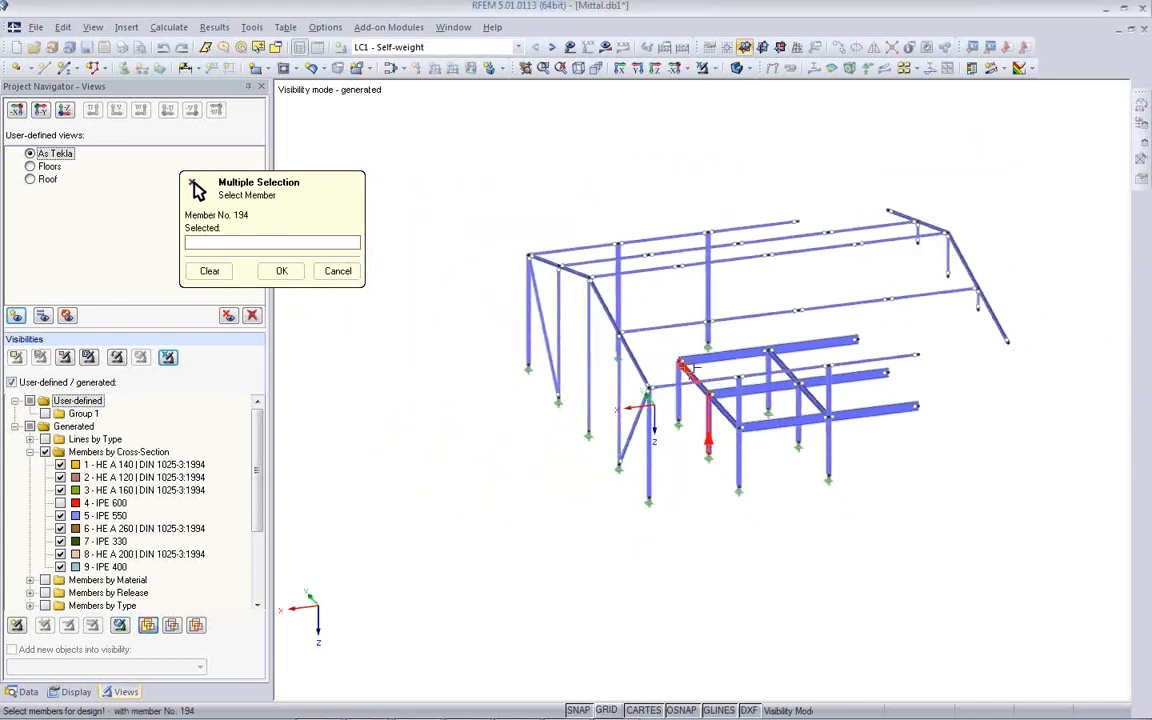
left_click_drag(483, 147, 1059, 535)
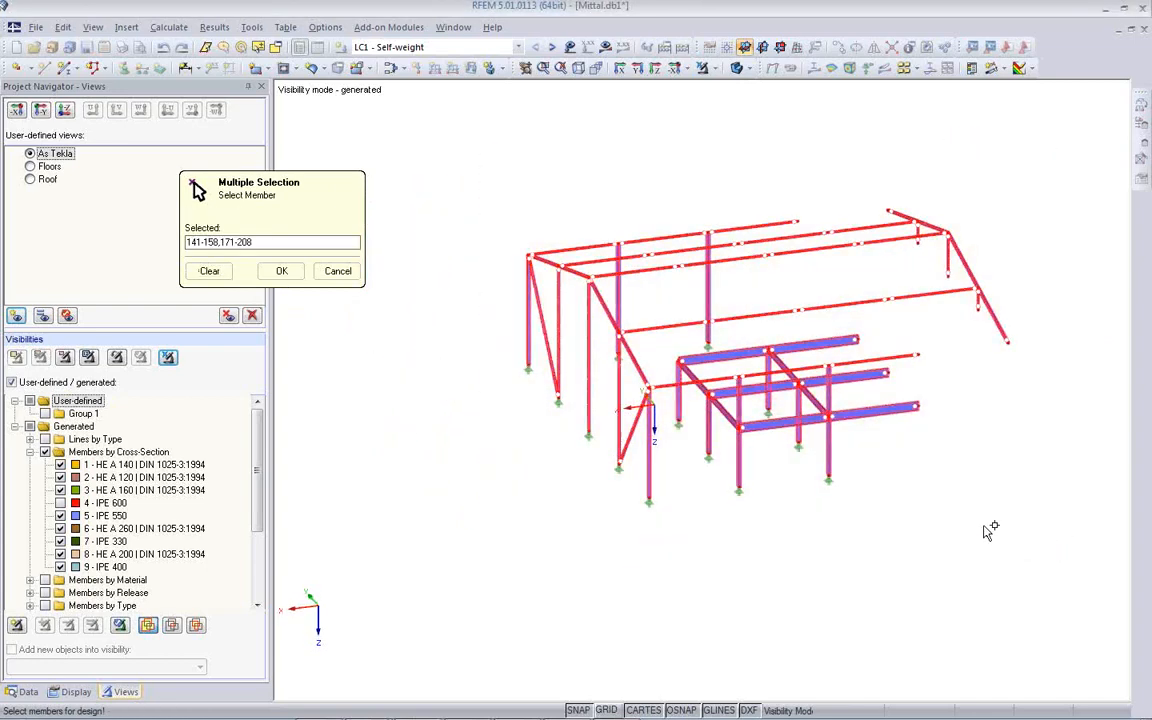
left_click(281, 270)
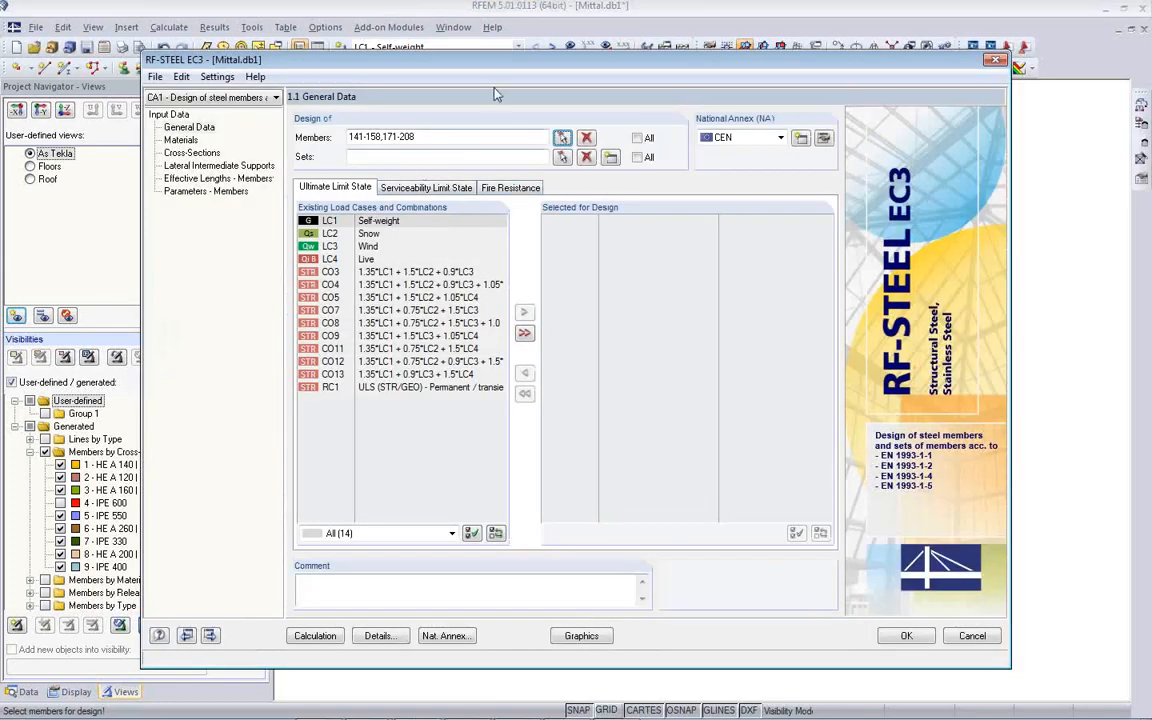
- Add result combination RC1 to the ultimate limit state design
left_click_drag(502, 68, 479, 108)
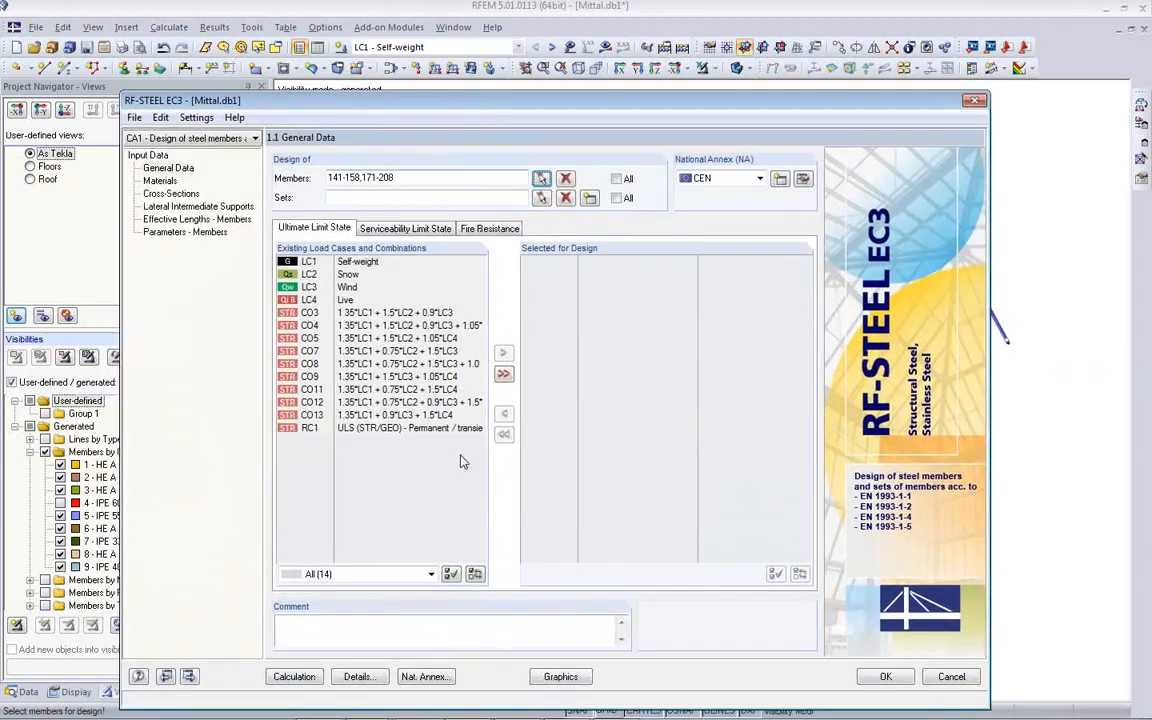
double_click(363, 432)
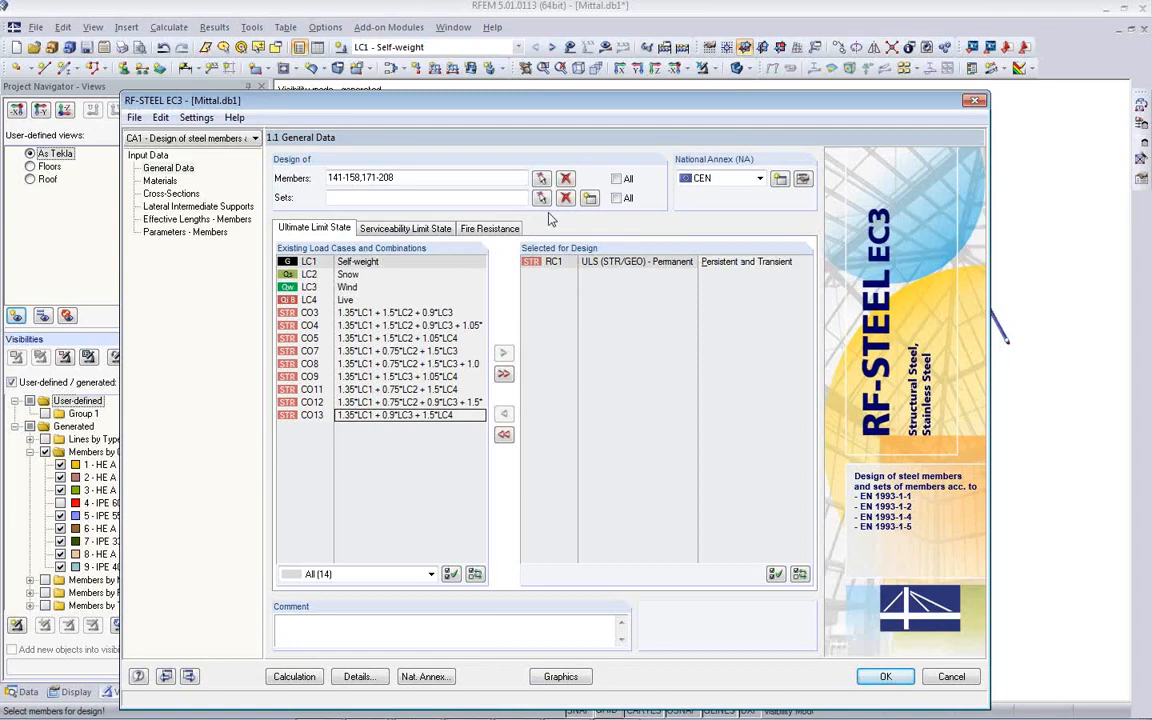
left_click(352, 197)
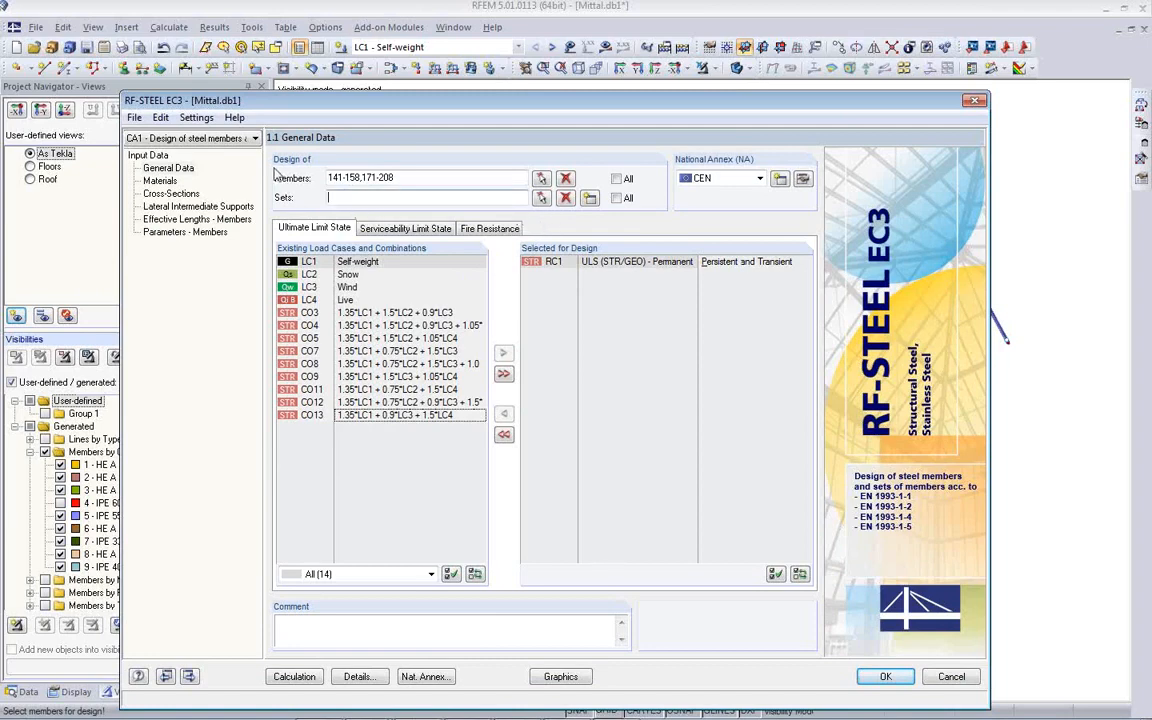
- Show the IPE 600 members again and select the six roof rafter sets, 17-22, as the sets of members for design
left_click(540, 197)
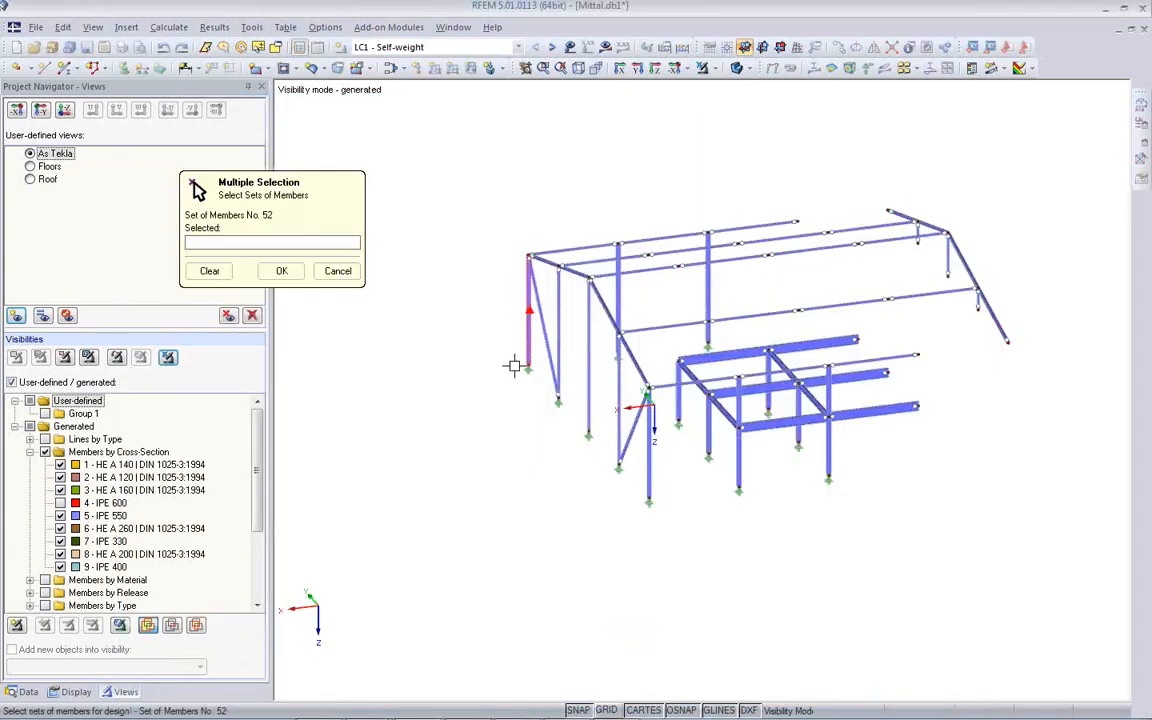
left_click(60, 504)
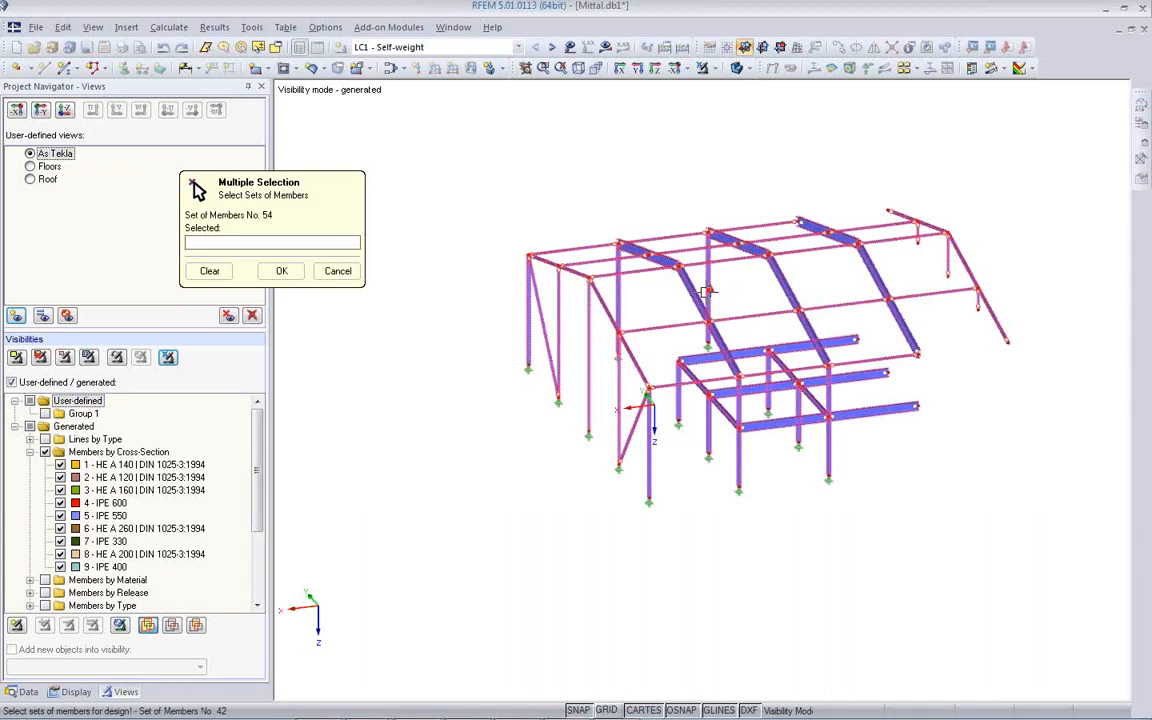
left_click(218, 272)
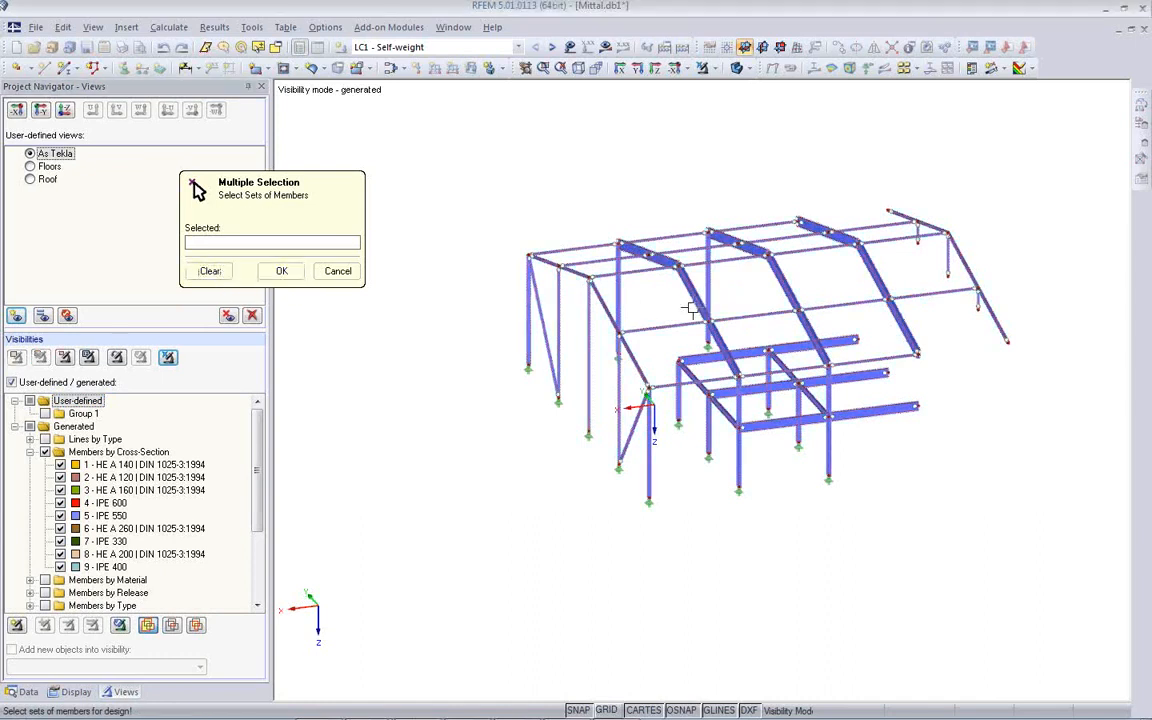
left_click(775, 288)
left_click(783, 286)
left_click(784, 250)
left_click(778, 240)
left_click(752, 244)
left_click(657, 253)
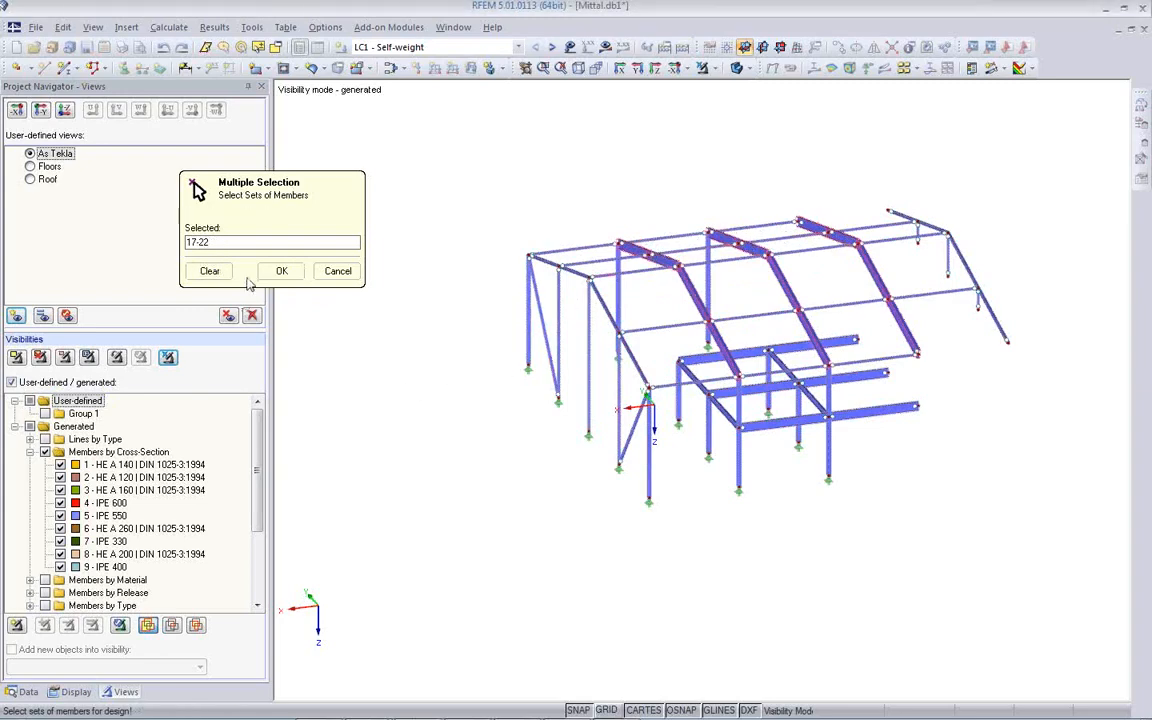
left_click(282, 271)
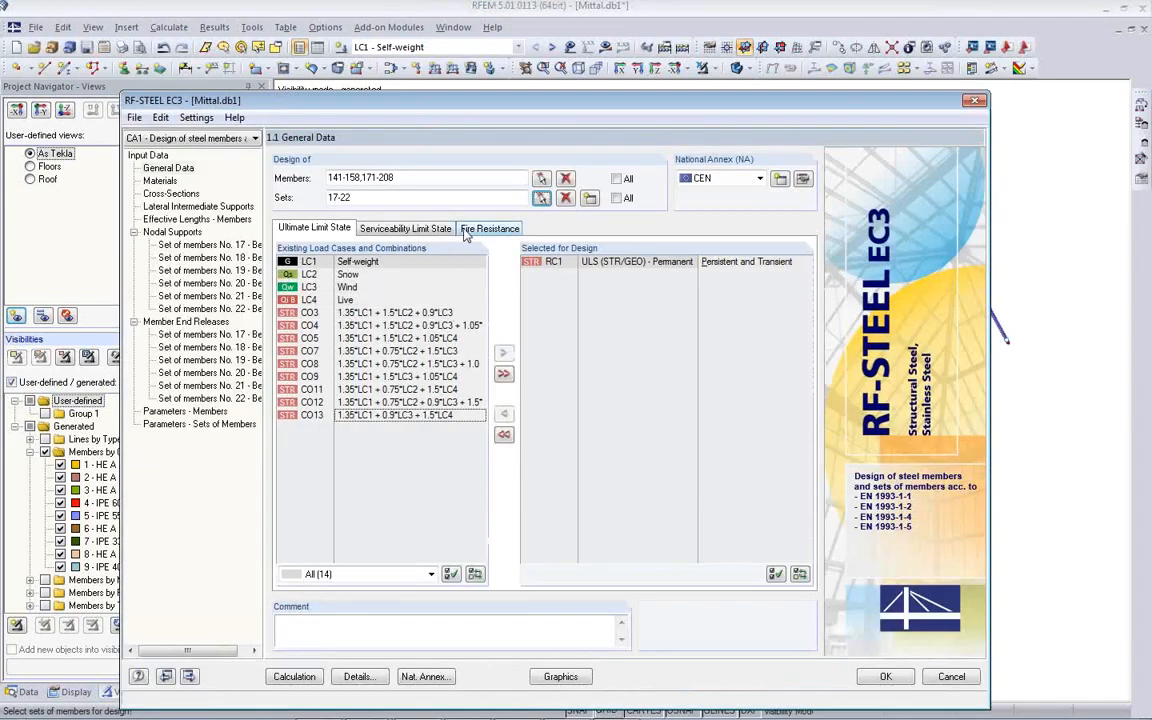
- Set the stability analysis method for sets of members to 6.3.1 ... 6.3.3 (Equivalent Member Method) in the design details
left_click_drag(508, 105, 551, 547)
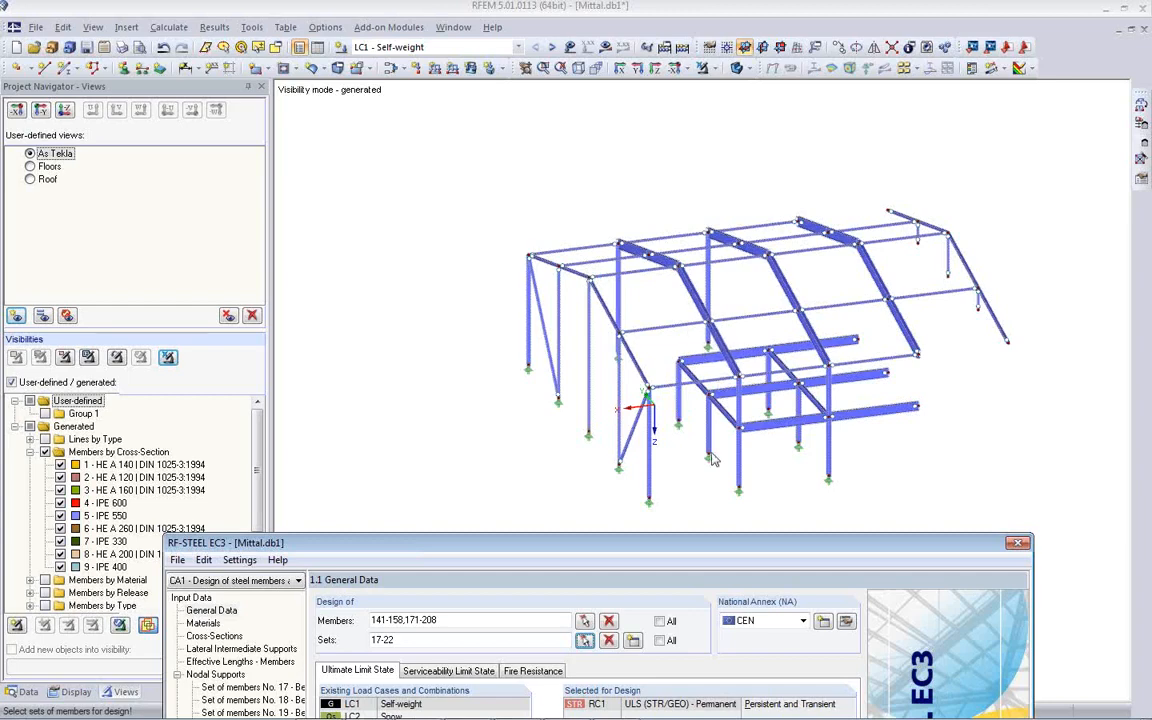
left_click_drag(715, 546, 712, 112)
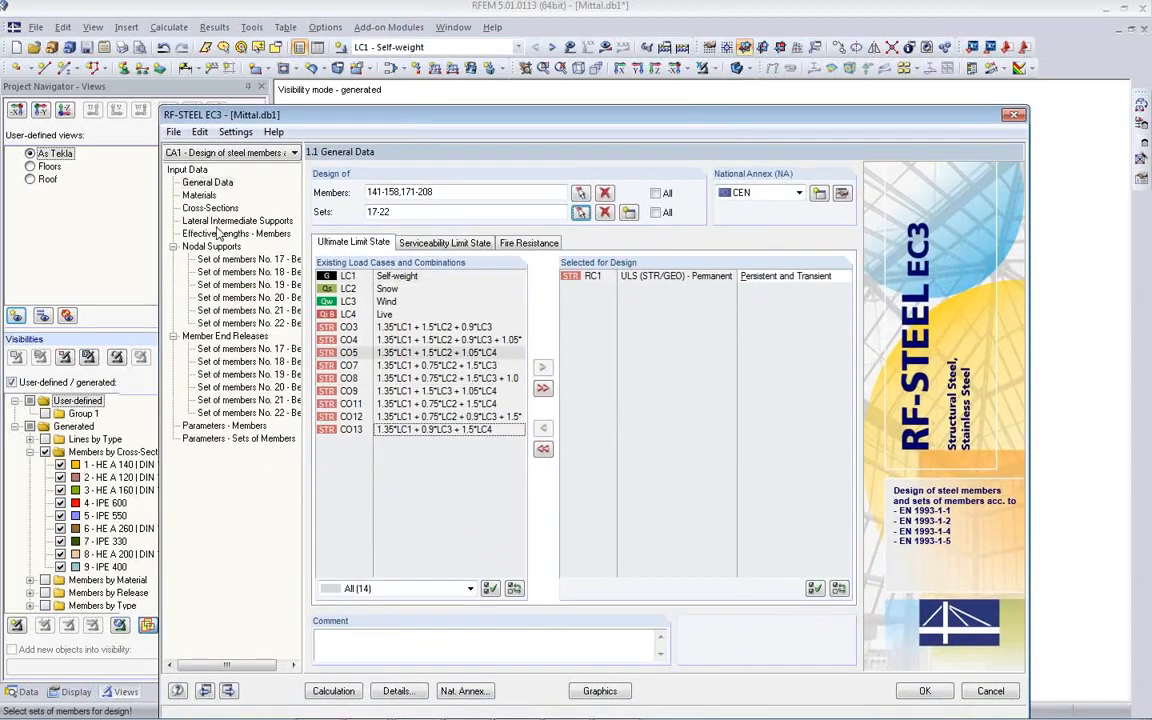
left_click(412, 694)
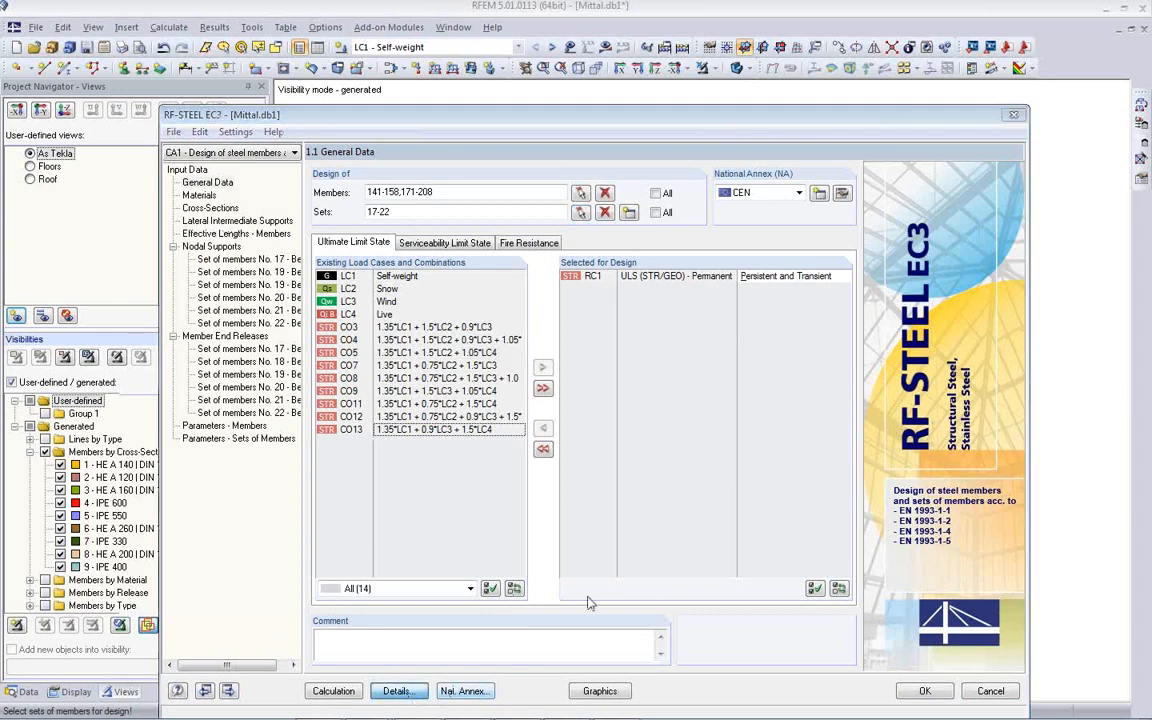
left_click(416, 172)
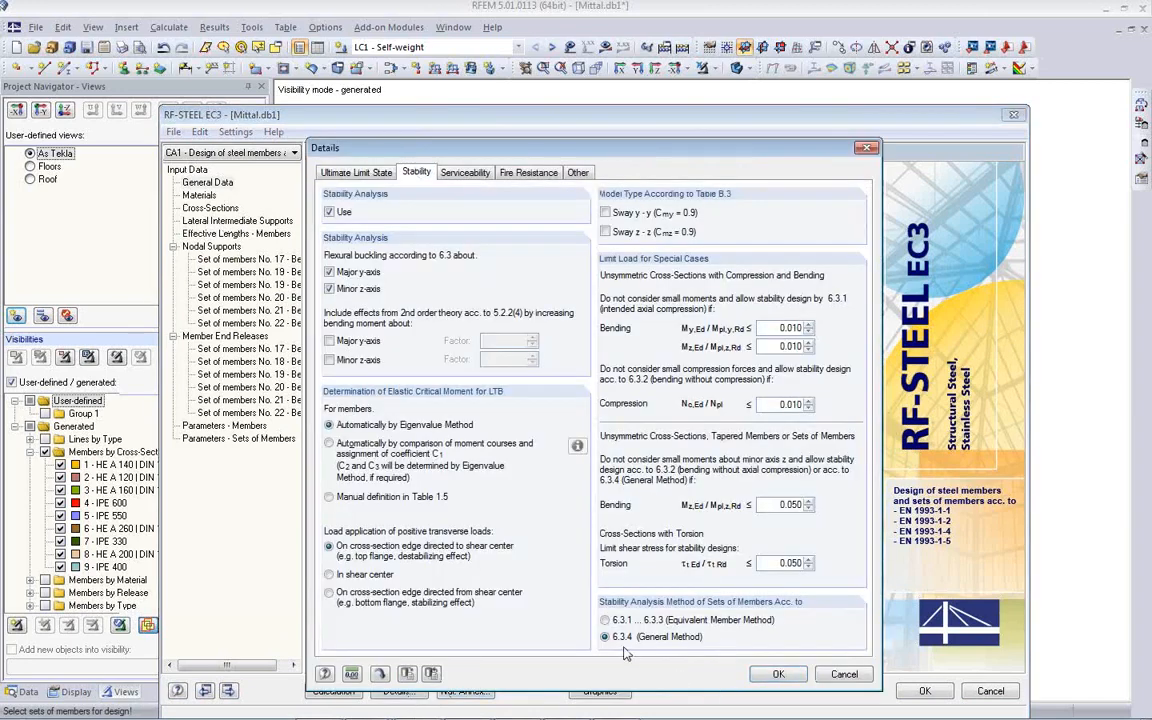
left_click(605, 621)
left_click(777, 675)
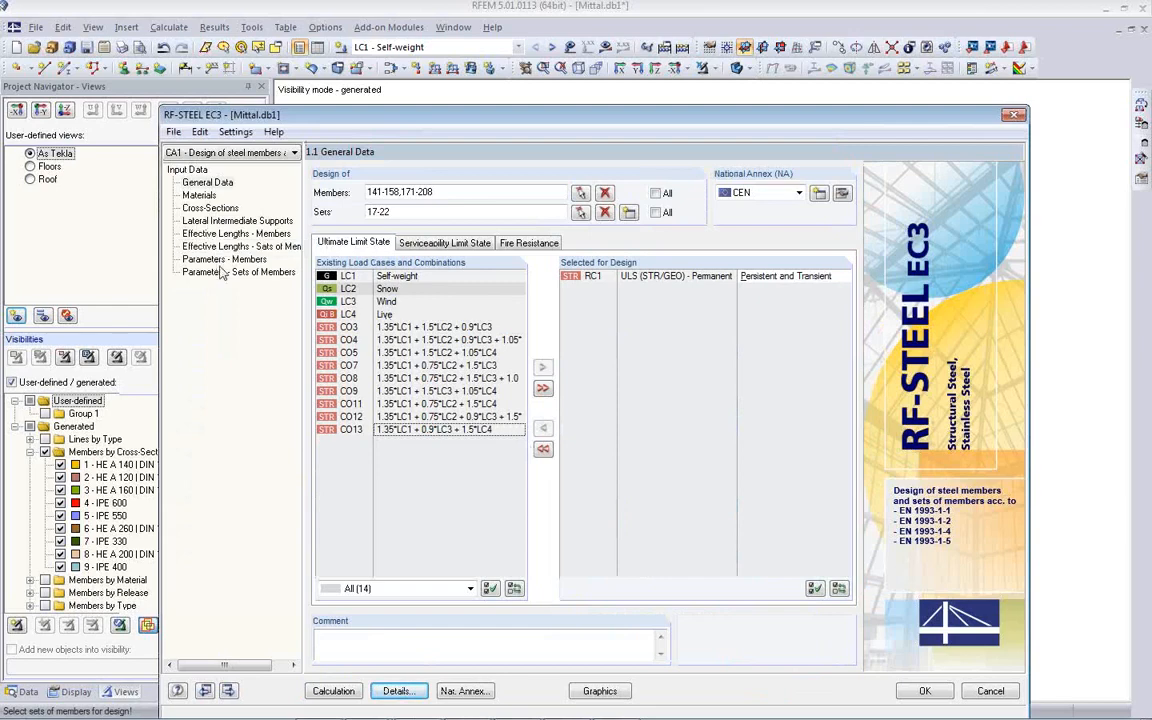
- Review the design input for materials, cross-sections, lateral intermediate supports, and effective lengths of members and sets of members
left_click(190, 195)
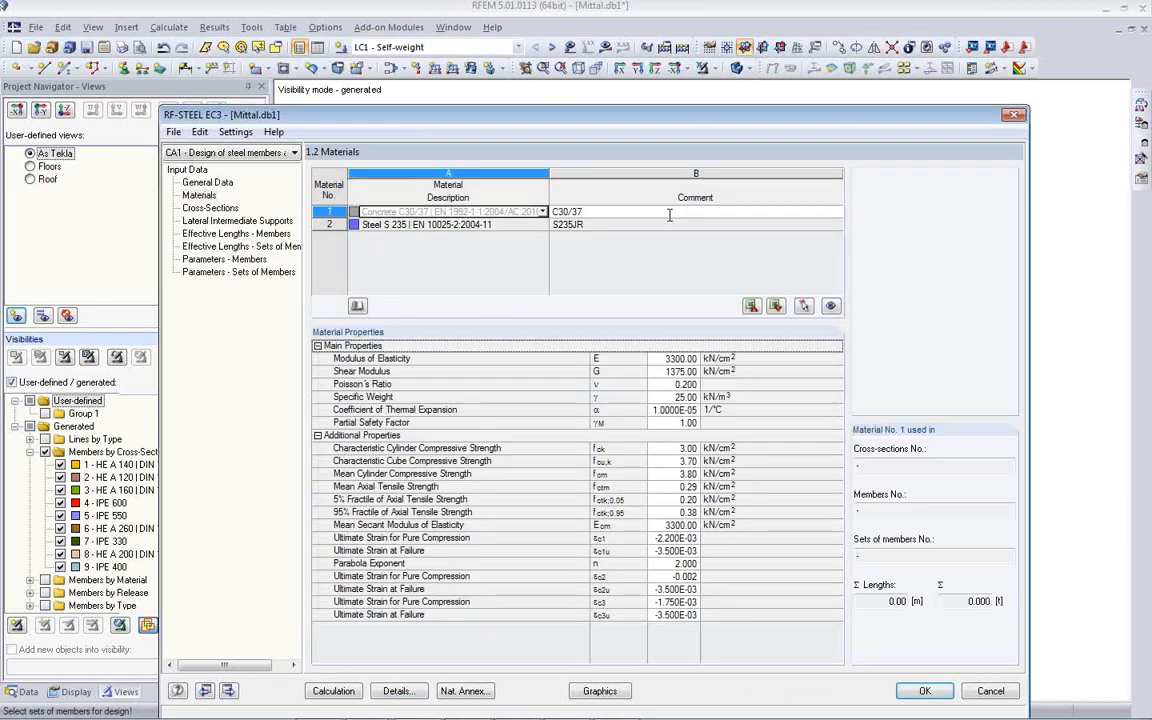
left_click(208, 208)
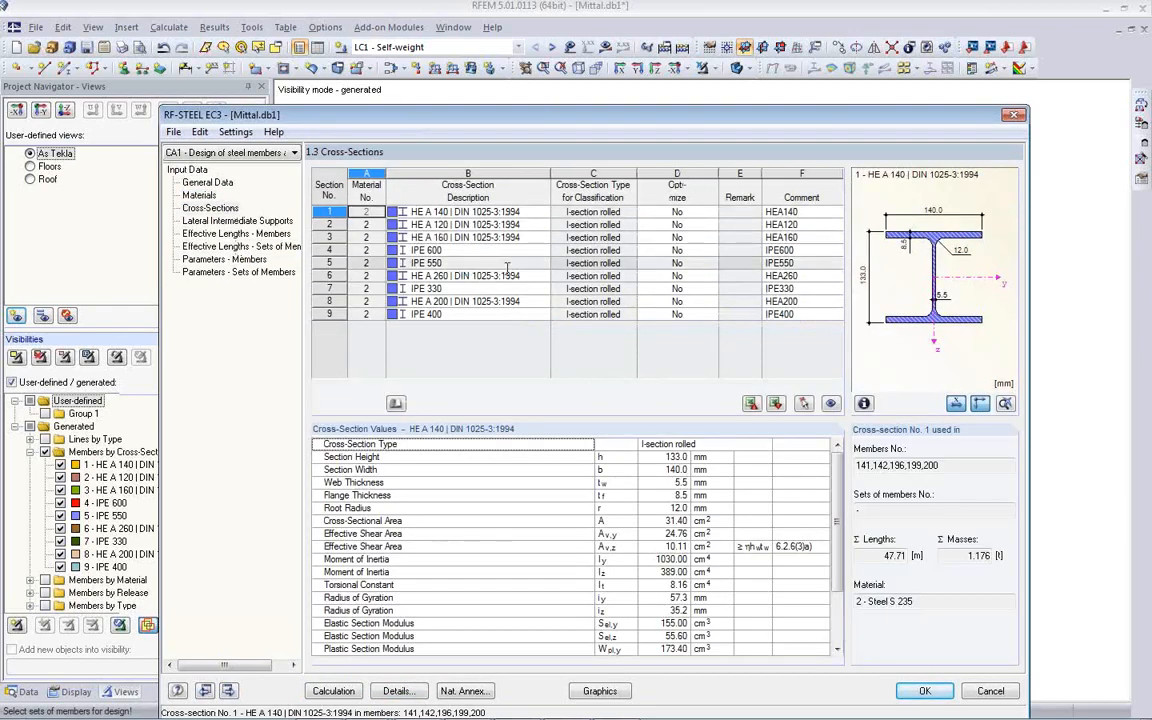
left_click(227, 221)
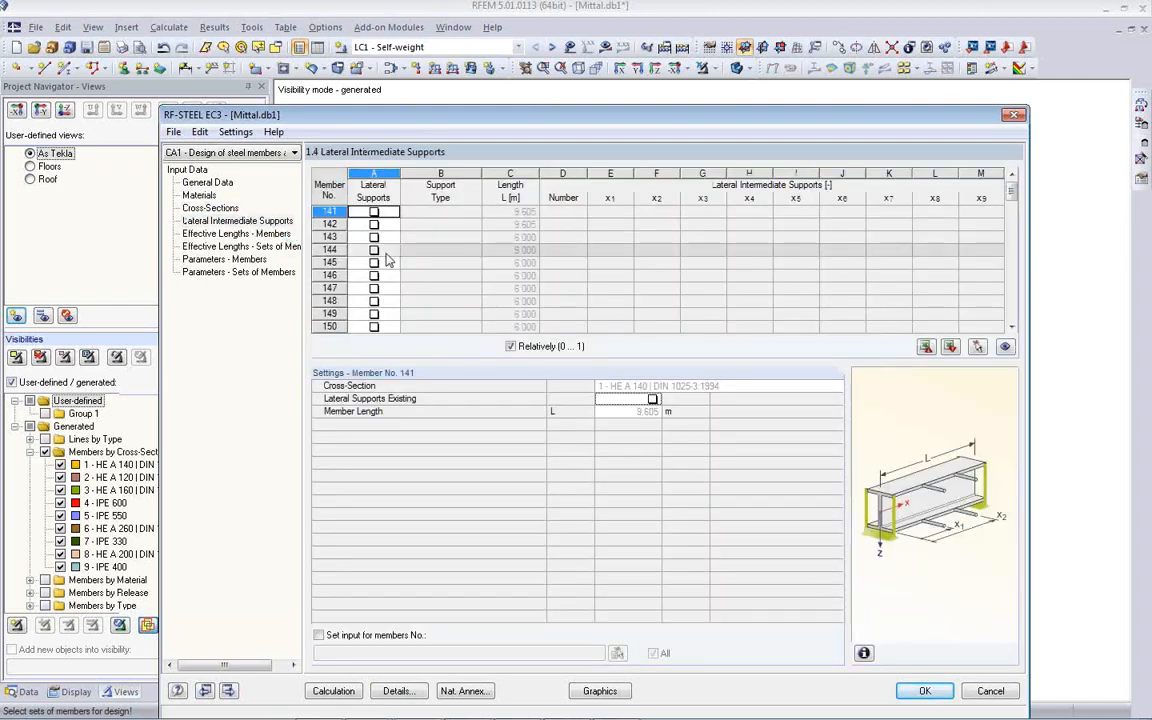
left_click(240, 234)
left_click(286, 247)
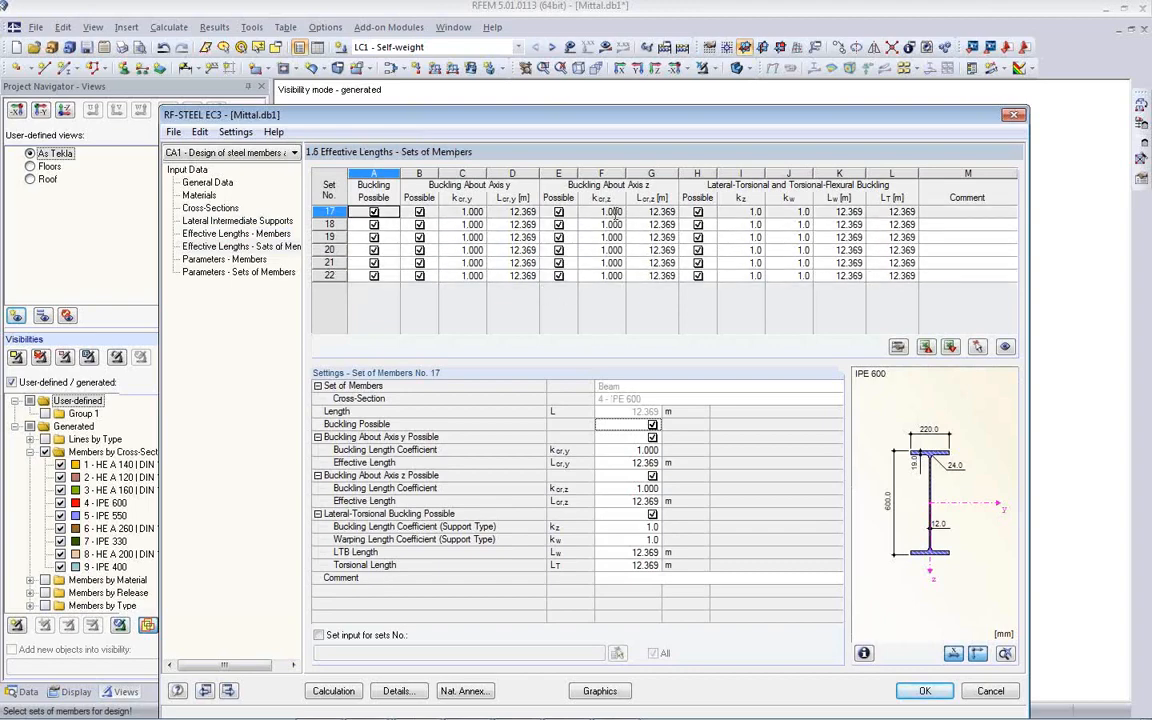
- Set the buckling length coefficient kcr,z about axis z to 0.5 for sets of members 17 to 22
left_click(611, 212)
left_click_drag(616, 125, 626, 313)
double_click(612, 404)
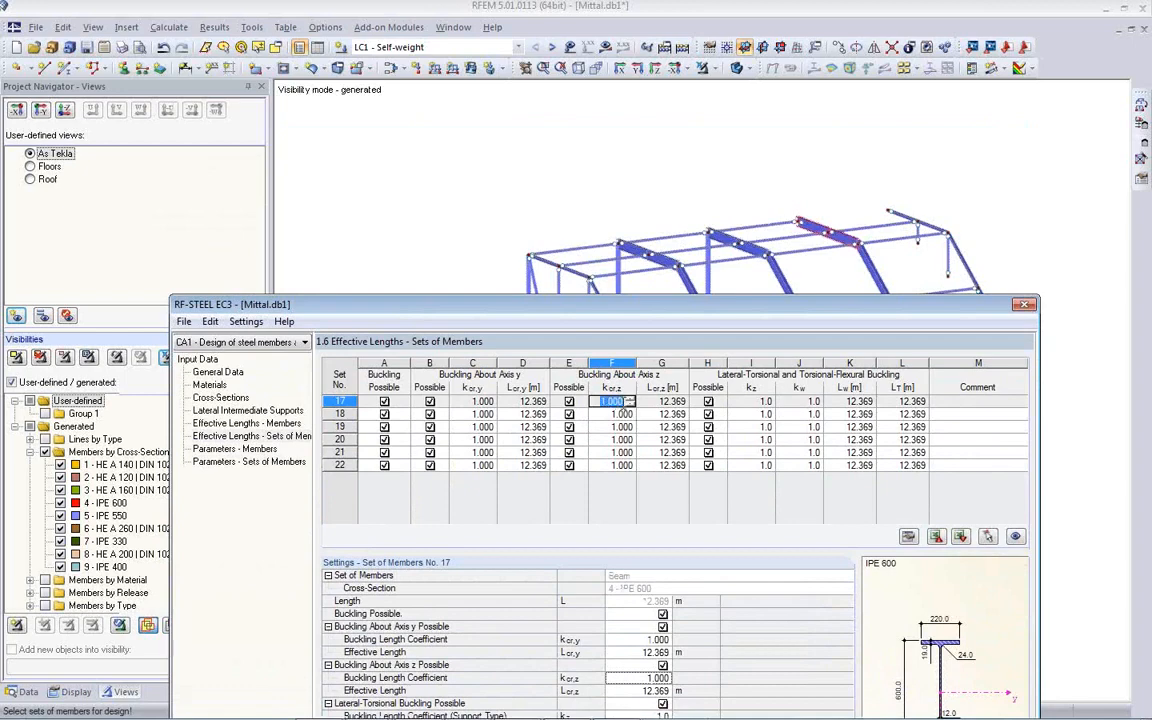
type("0.5")
key("Return")
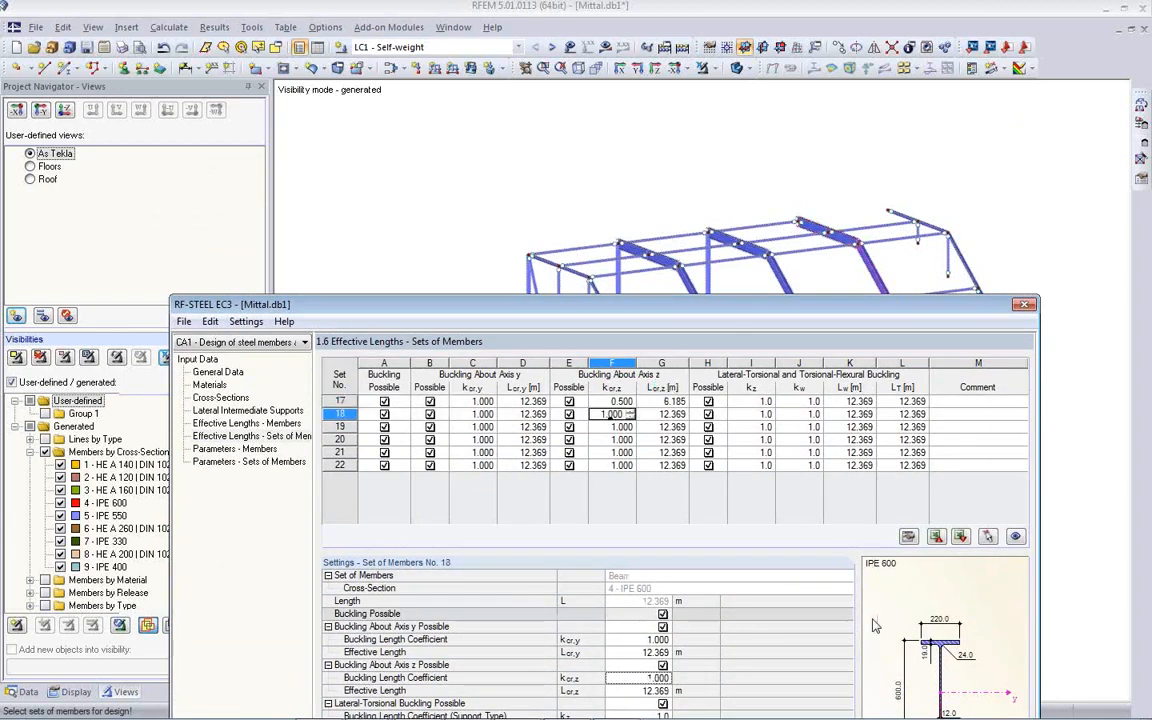
left_click_drag(650, 304, 603, 173)
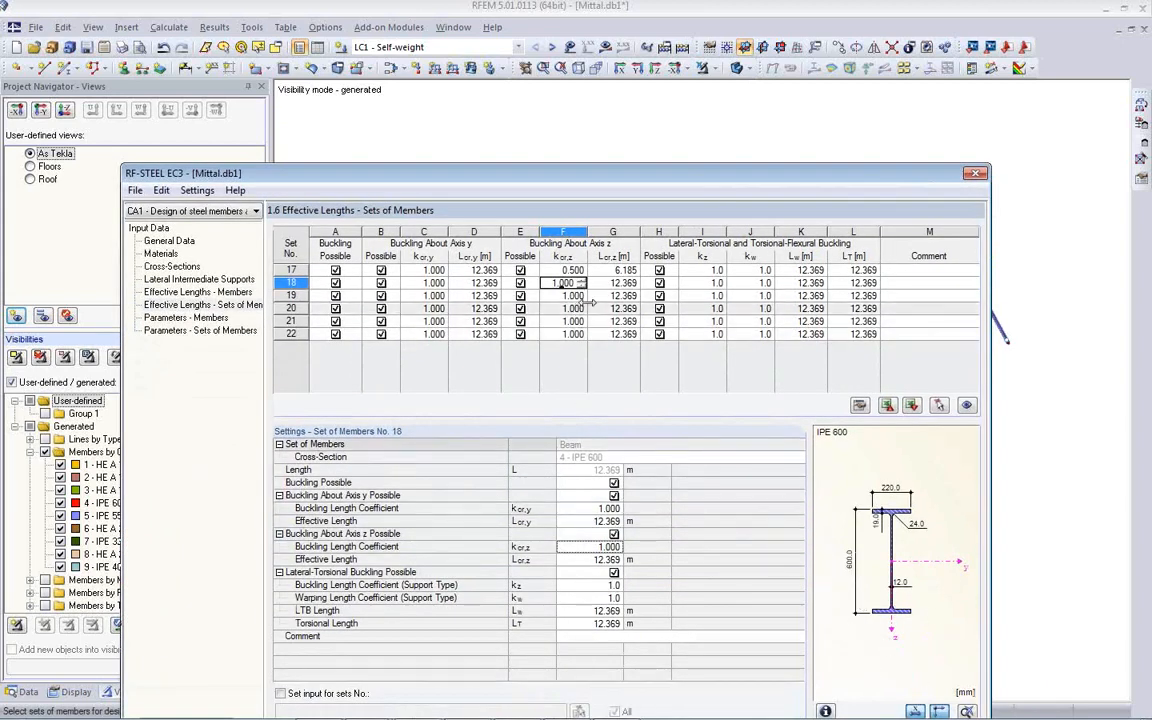
type("0.5")
key("Return")
type("0.5")
key("Return")
type("0.5")
key("Return")
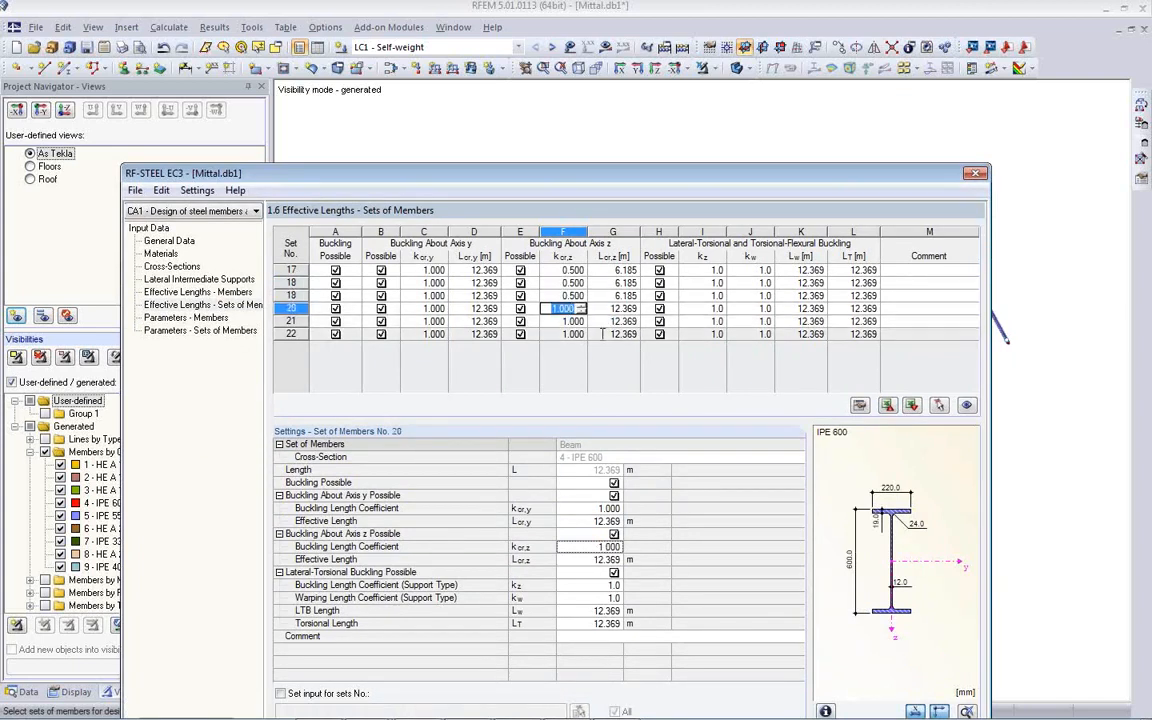
type("0.5")
key("Return")
type("0.5")
key("Return")
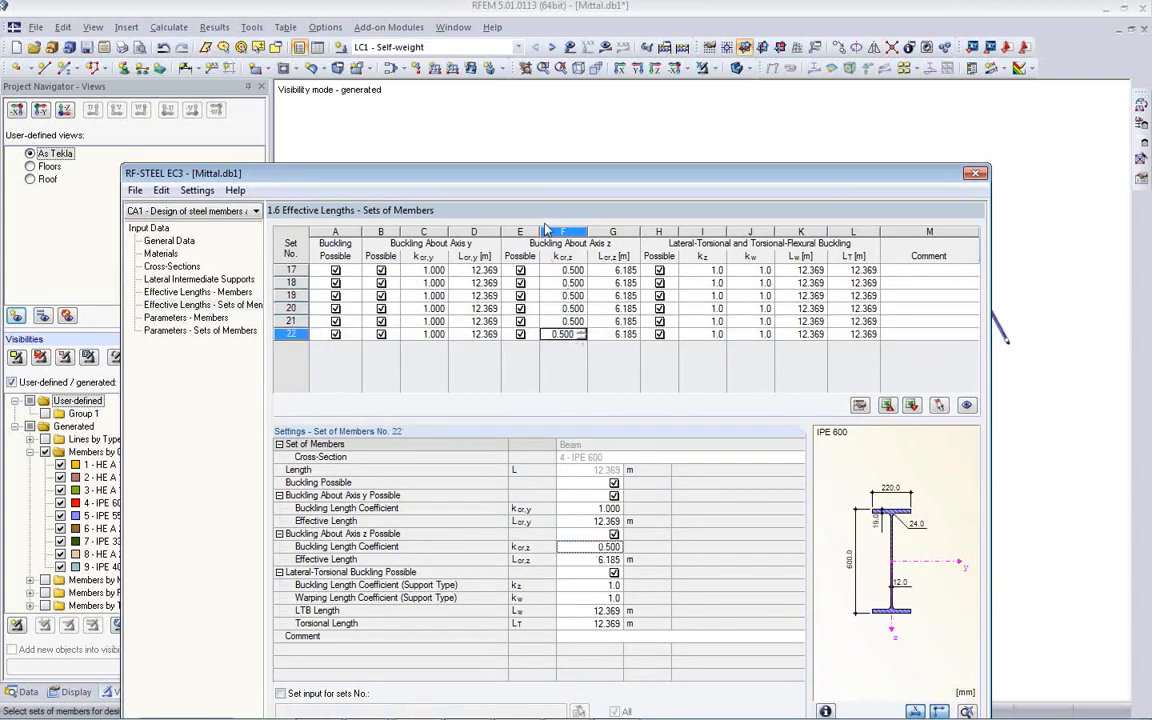
left_click(557, 308)
mouse_move(564, 176)
left_mouse_down()
mouse_move(645, 398)
mouse_move(600, 194)
mouse_move(580, 182)
left_mouse_up()
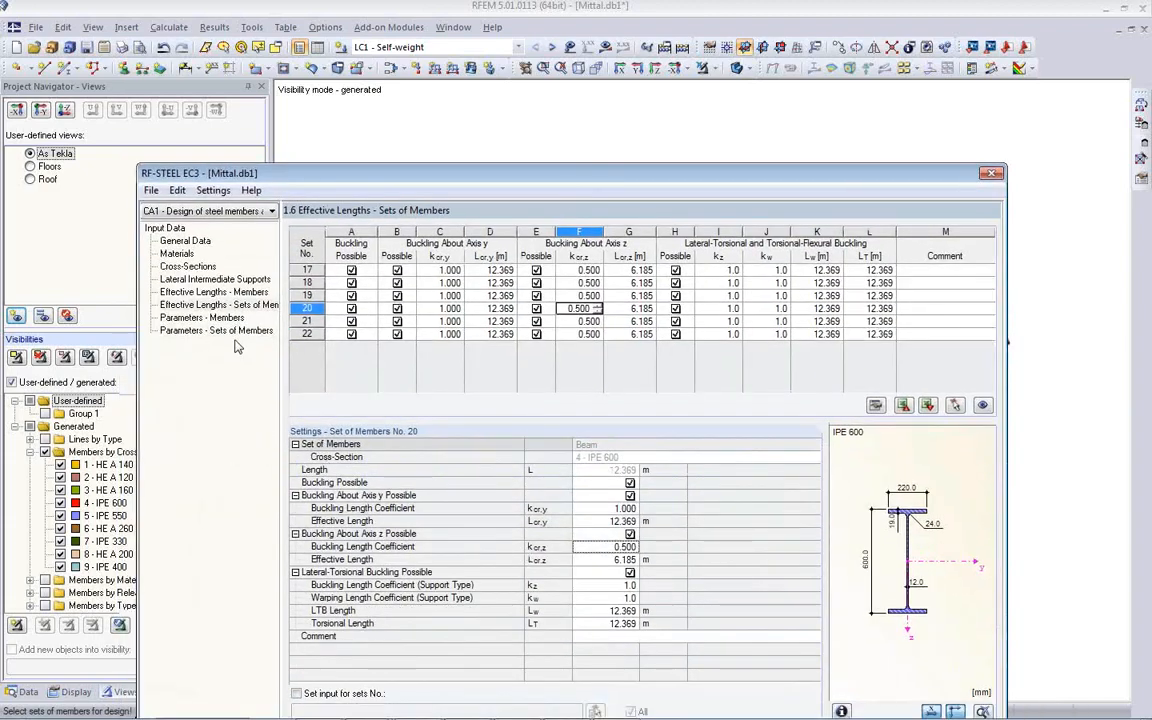
- Check the shear panel and restraint parameters of the members and accept the steel design input
left_click(202, 317)
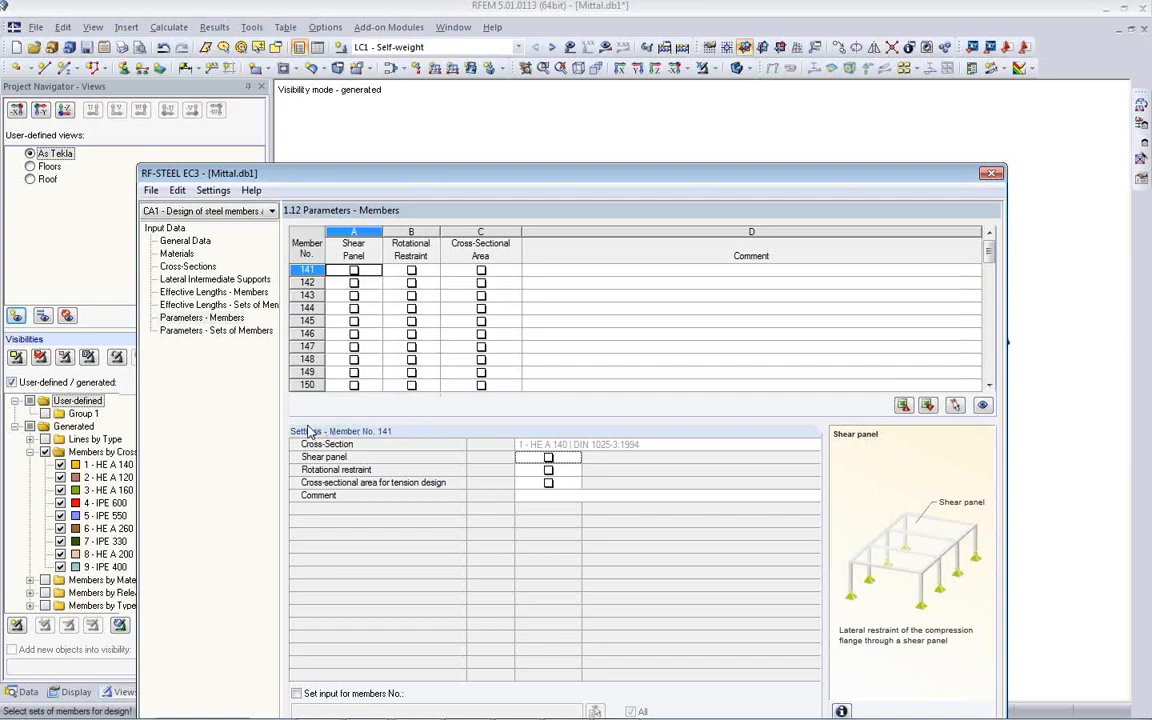
left_click_drag(364, 183, 334, 104)
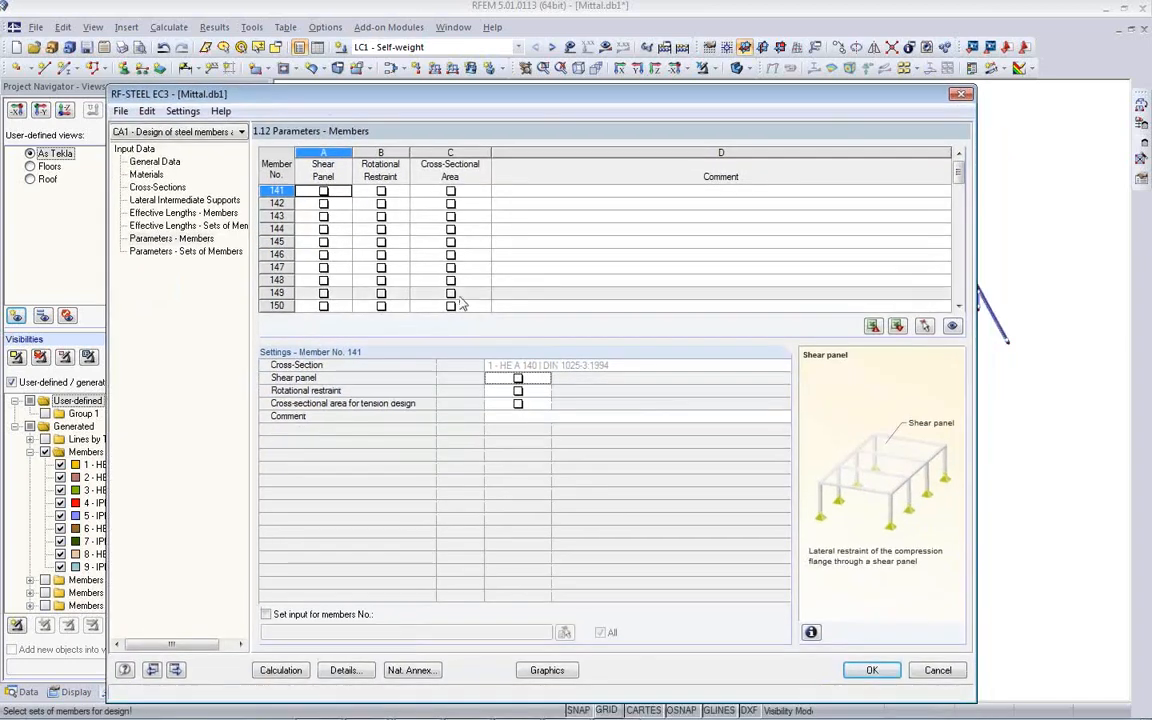
left_click(880, 673)
- Display only the Roof view of the model and hide its loads
middle_click_drag(752, 607, 680, 534, "ctrl")
left_click(30, 179)
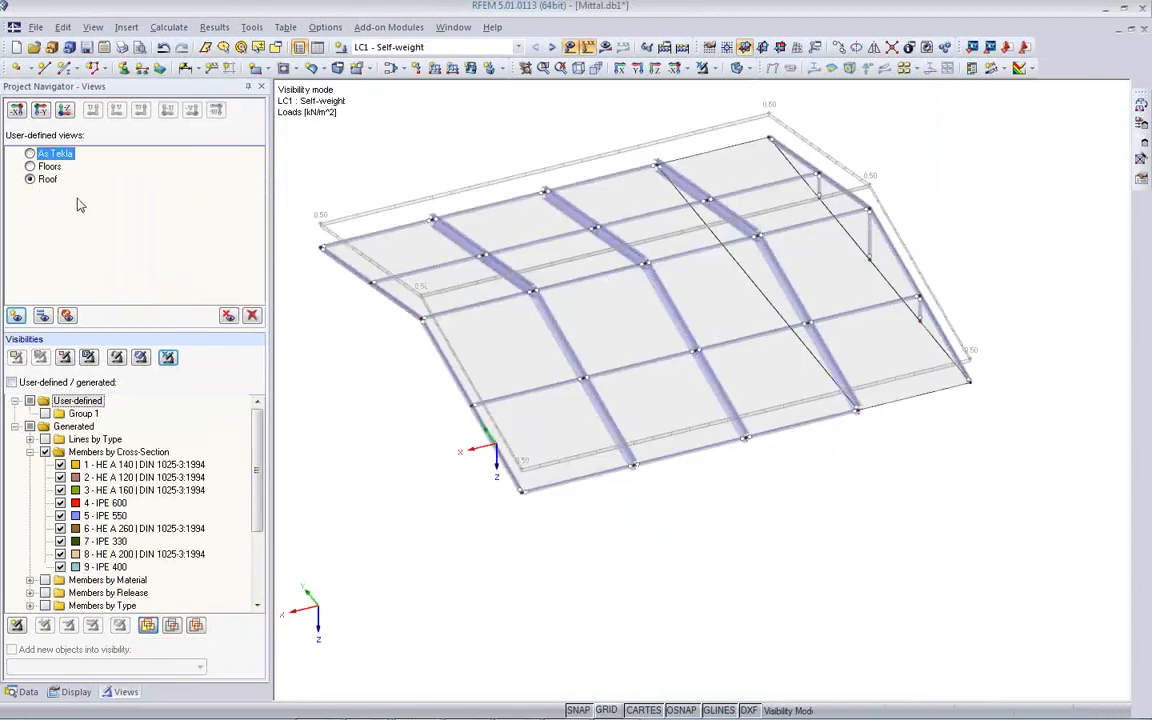
left_click(571, 49)
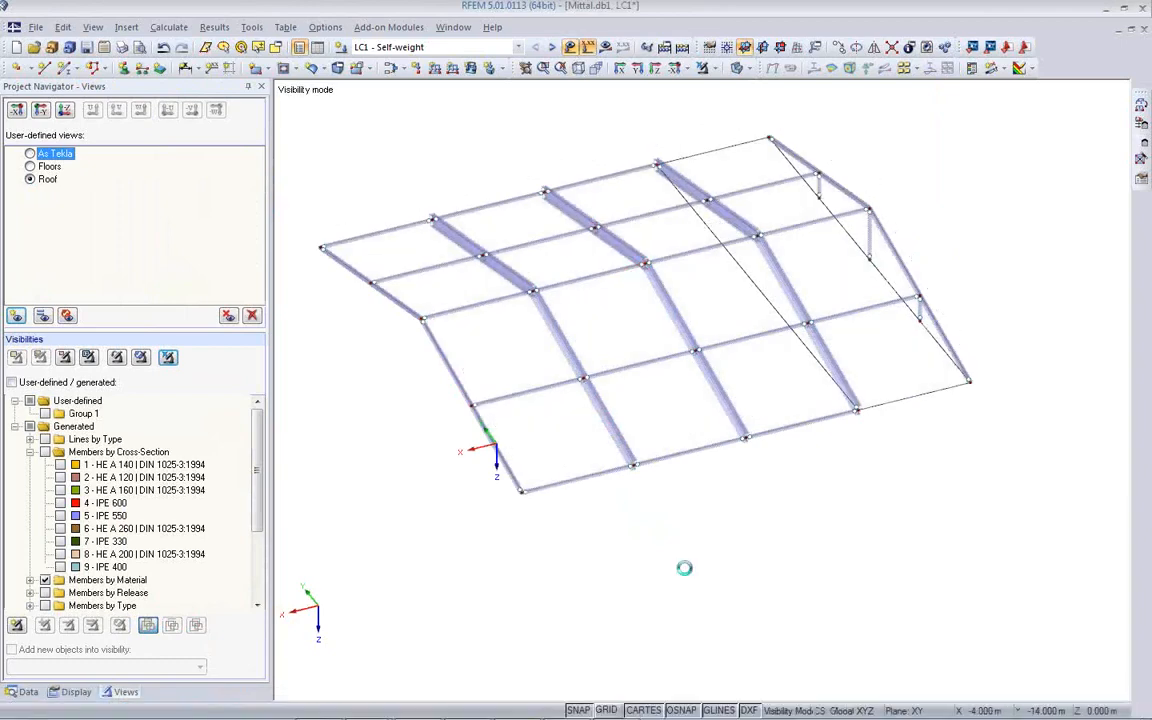
middle_click_drag(720, 553, 650, 495, "ctrl")
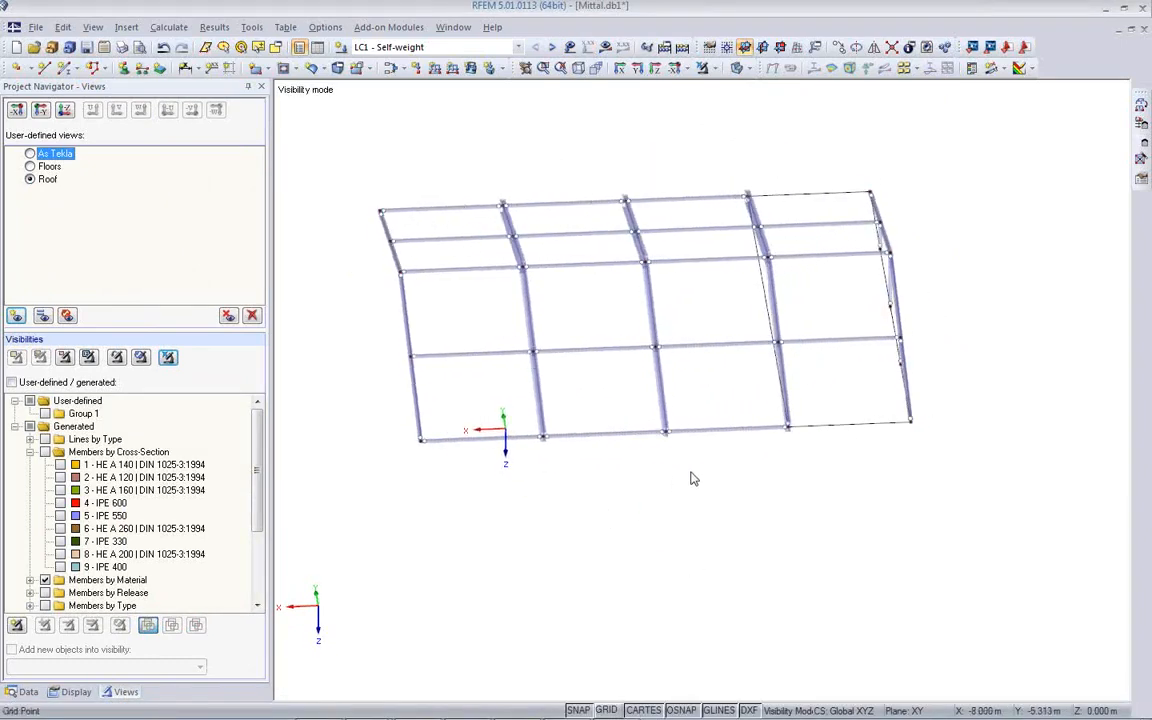
- Start generating bracing in cells and create a solid round RD 30 cross-section in Steel S 235 for its tension members
left_click(1140, 162)
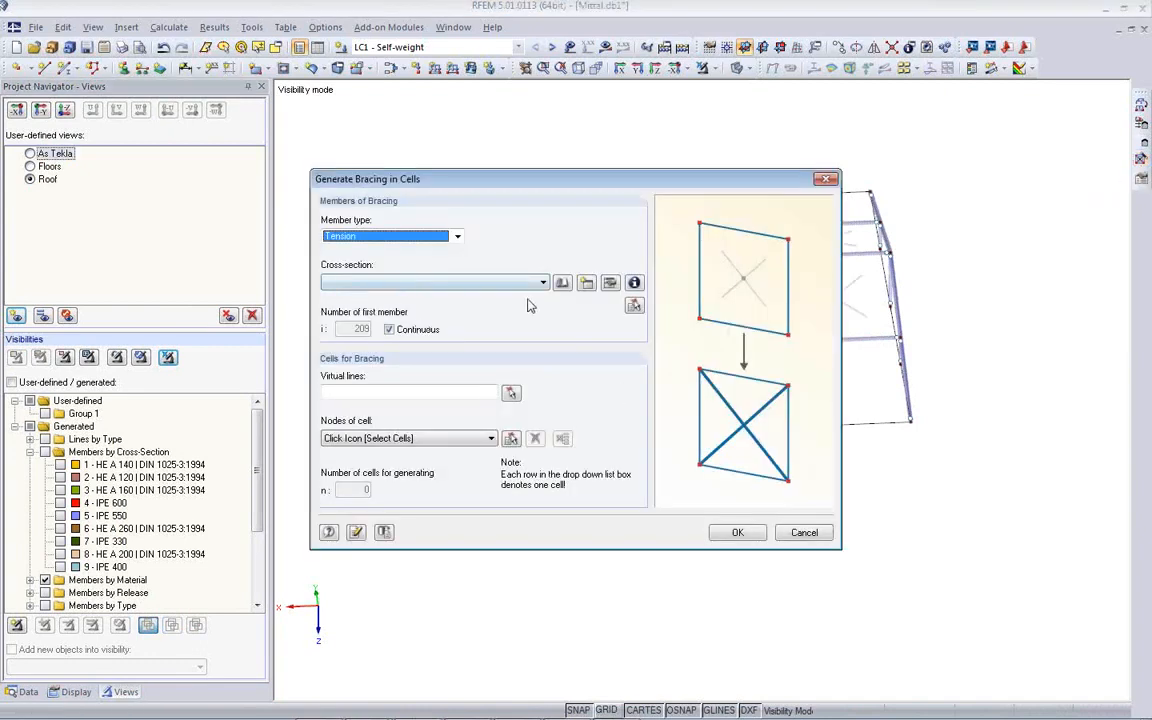
left_click(587, 284)
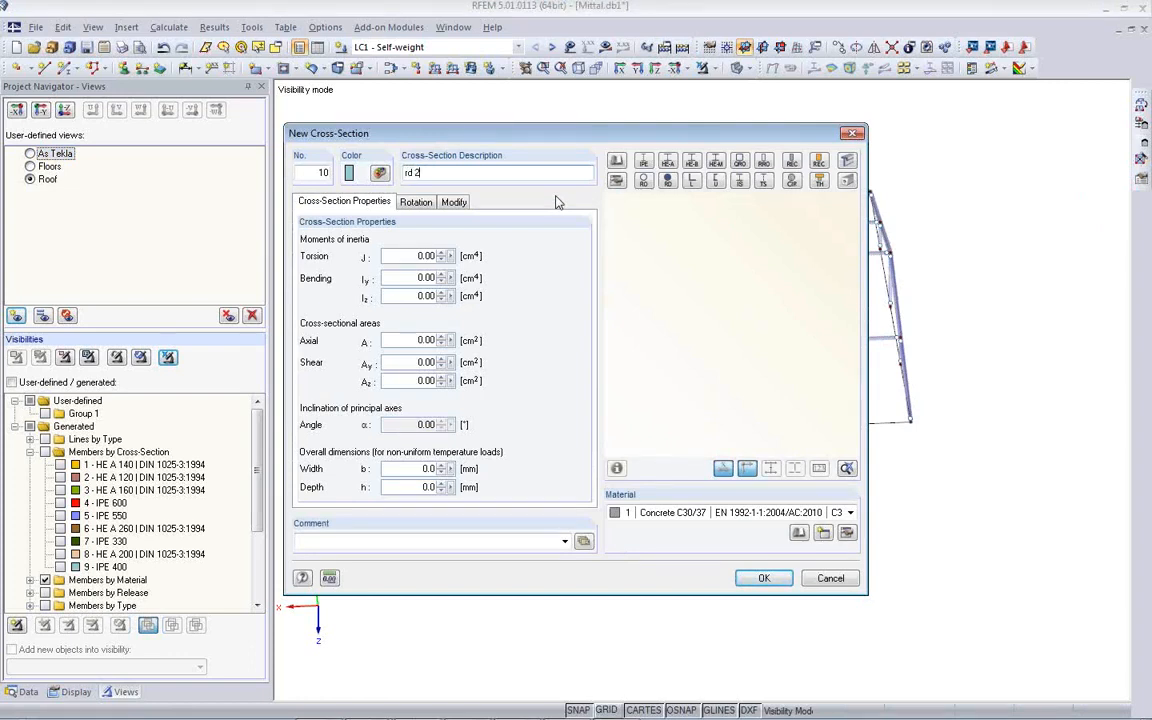
type("rd 30")
left_click(712, 512)
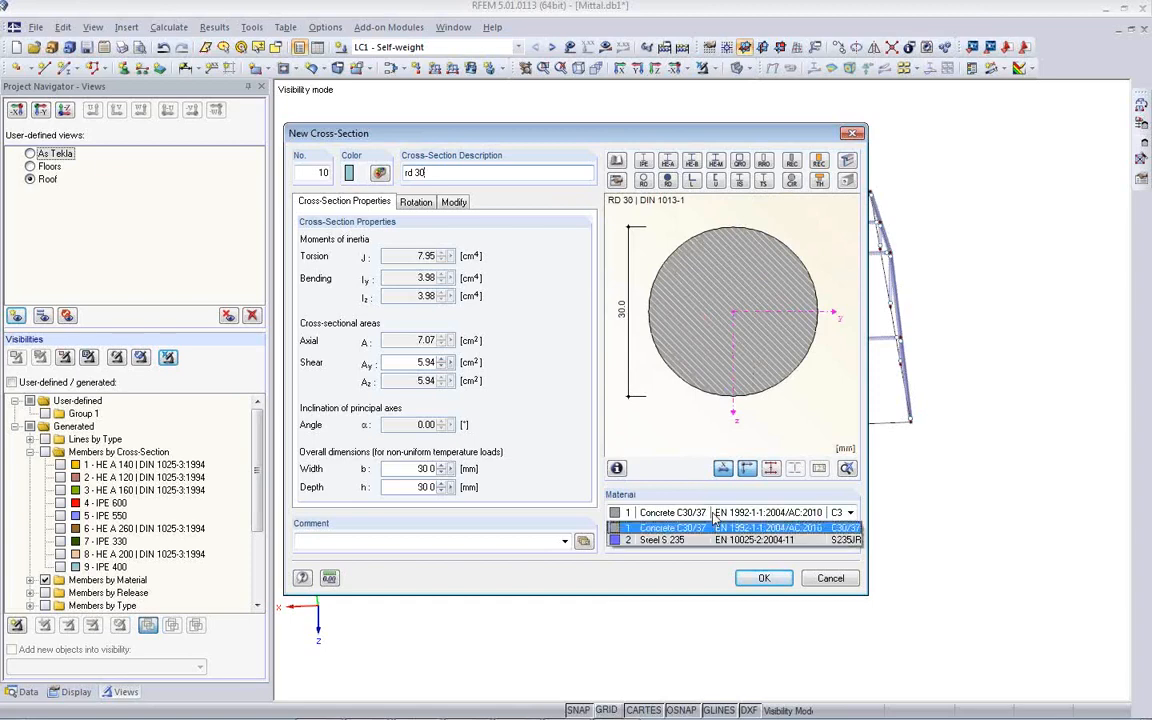
left_click(712, 540)
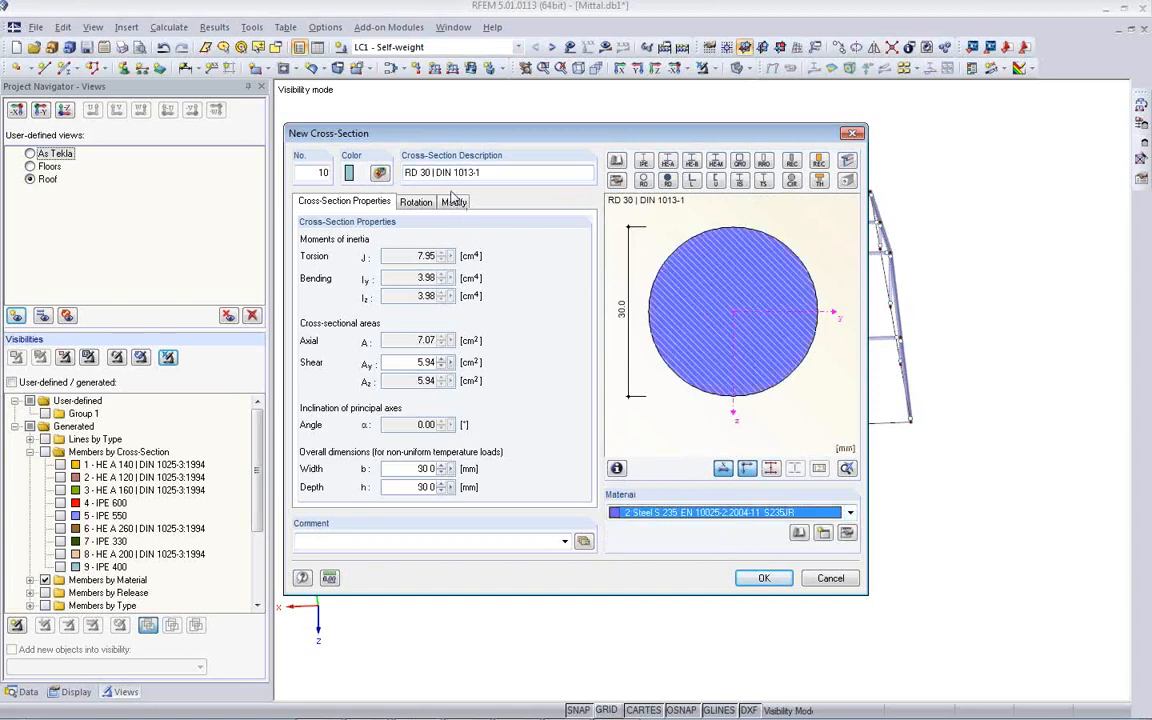
left_click(491, 175)
left_click(668, 182)
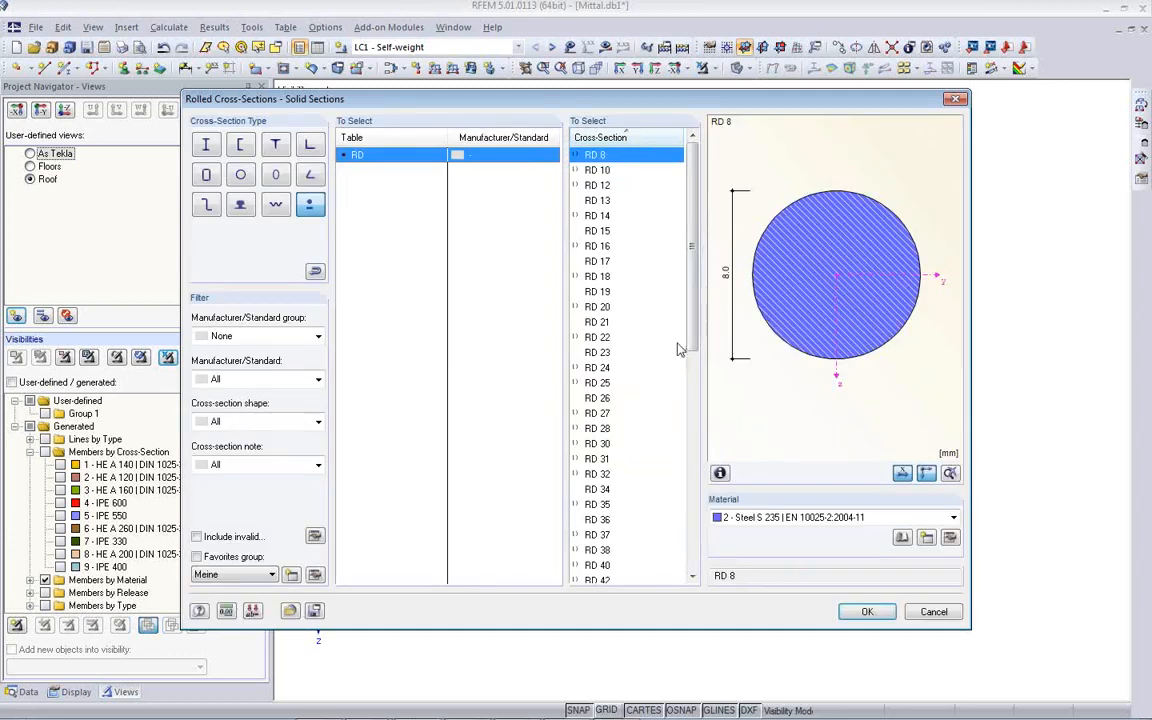
left_click(618, 443)
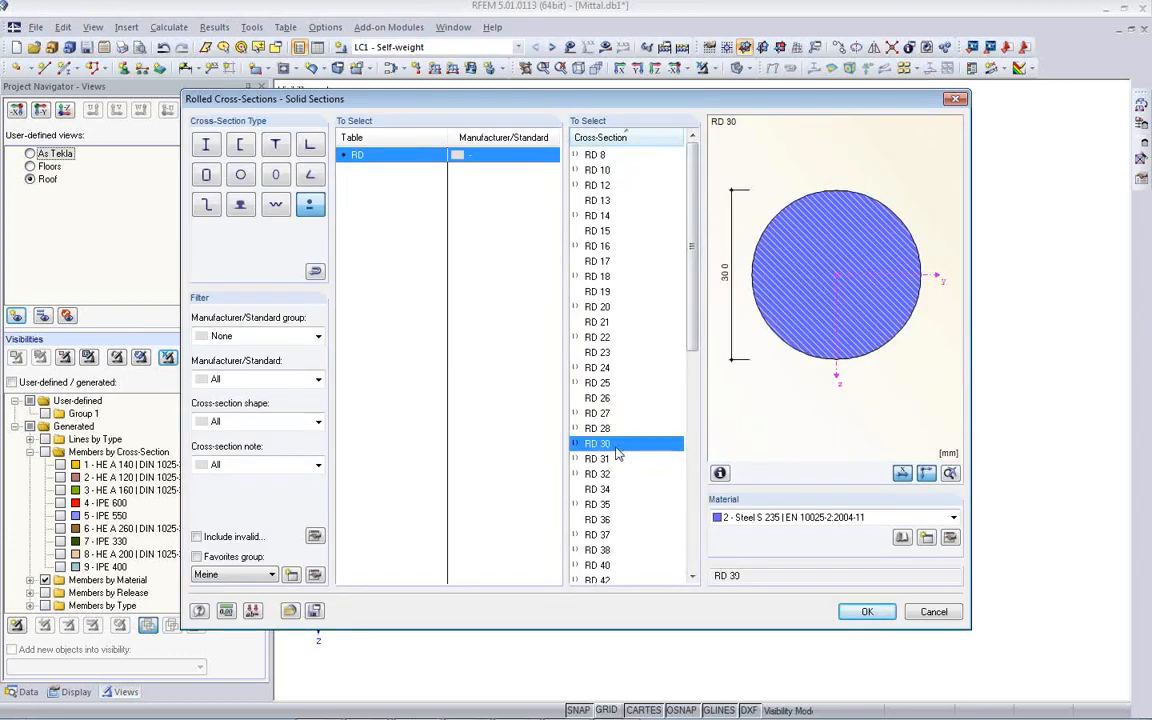
left_click(866, 613)
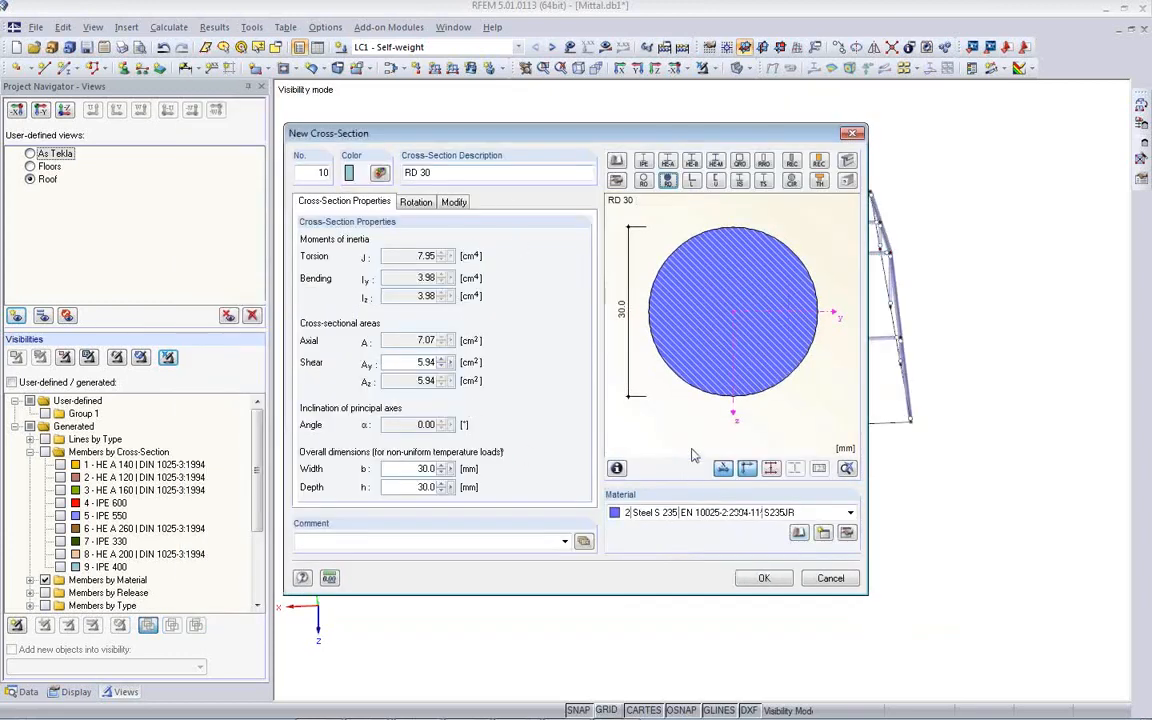
left_click(763, 581)
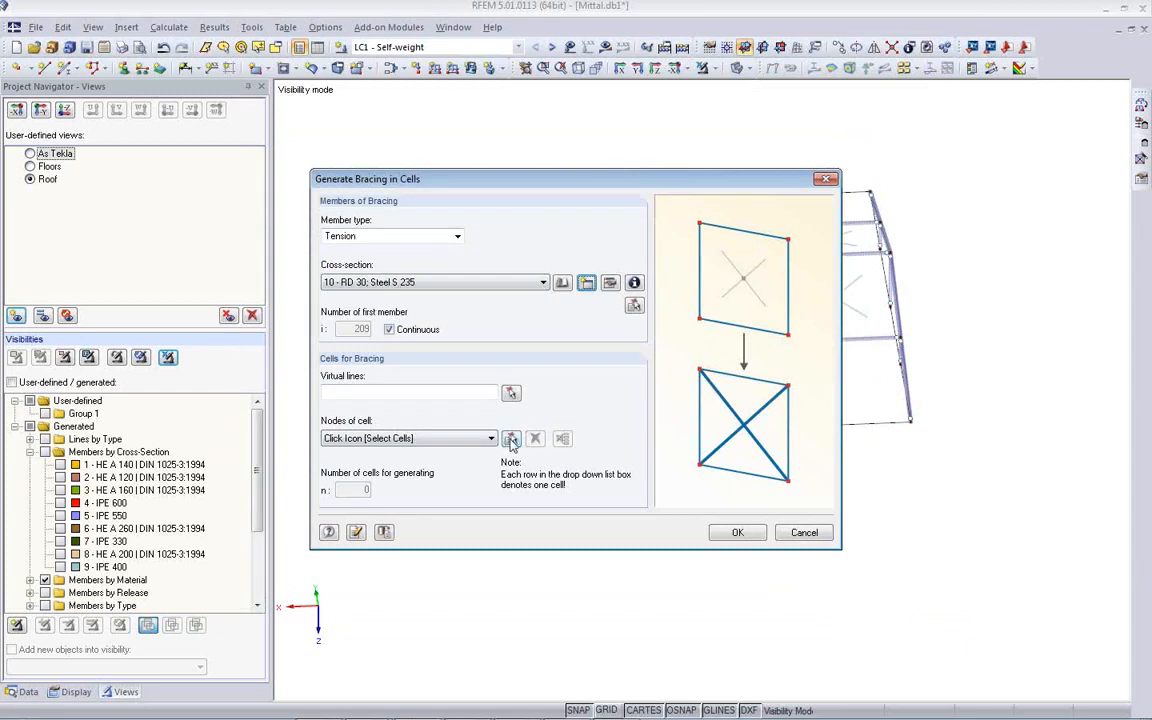
- Generate tension bracing in roof cells 7, 9, 10 and 14, the four cells of the second bay
left_click(510, 439)
left_click(520, 205)
left_click(572, 247)
left_click(581, 301)
left_click(591, 388)
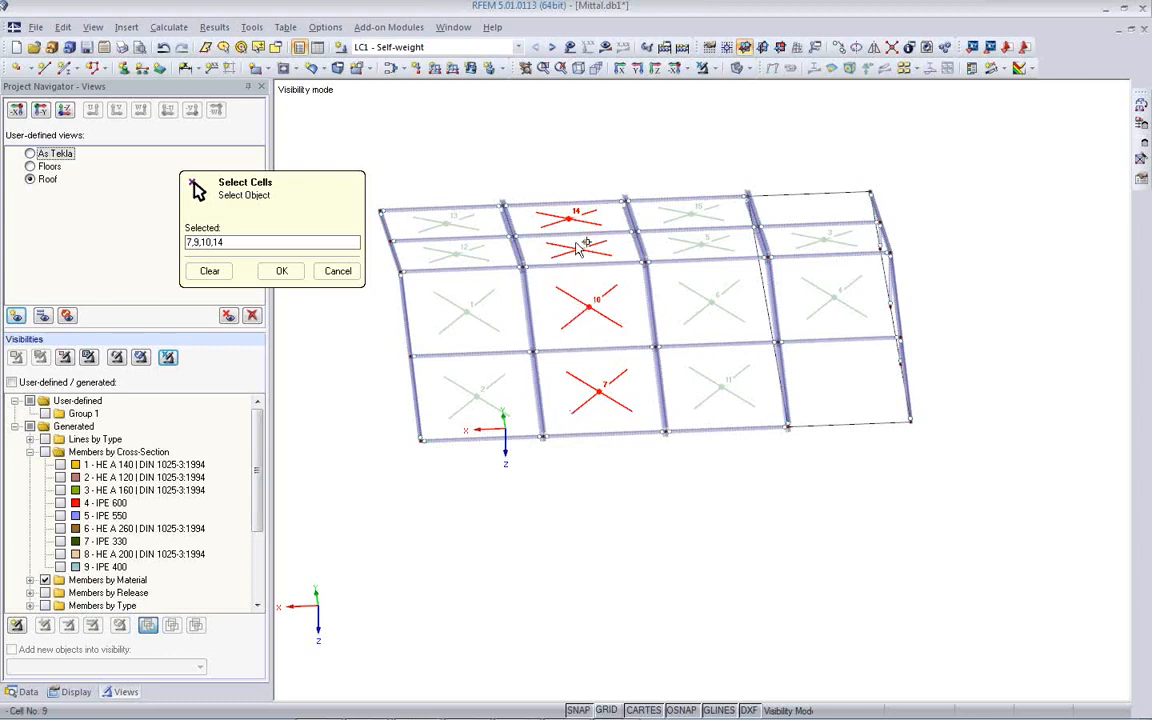
left_click(281, 272)
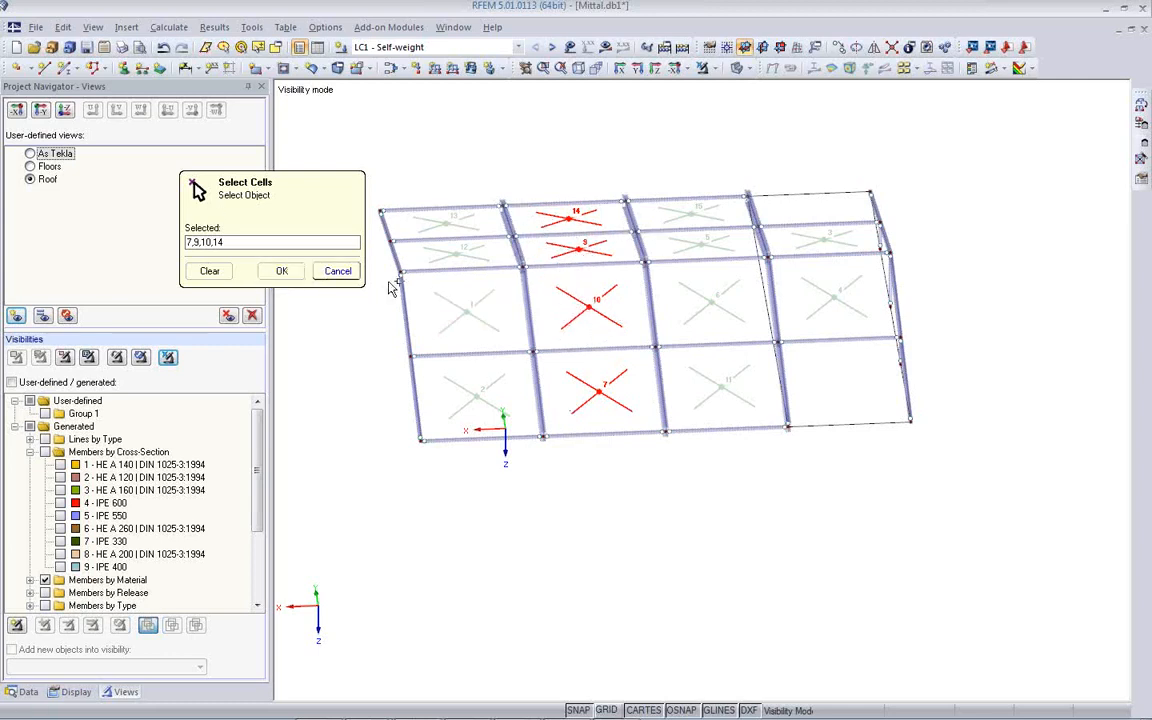
left_click(283, 270)
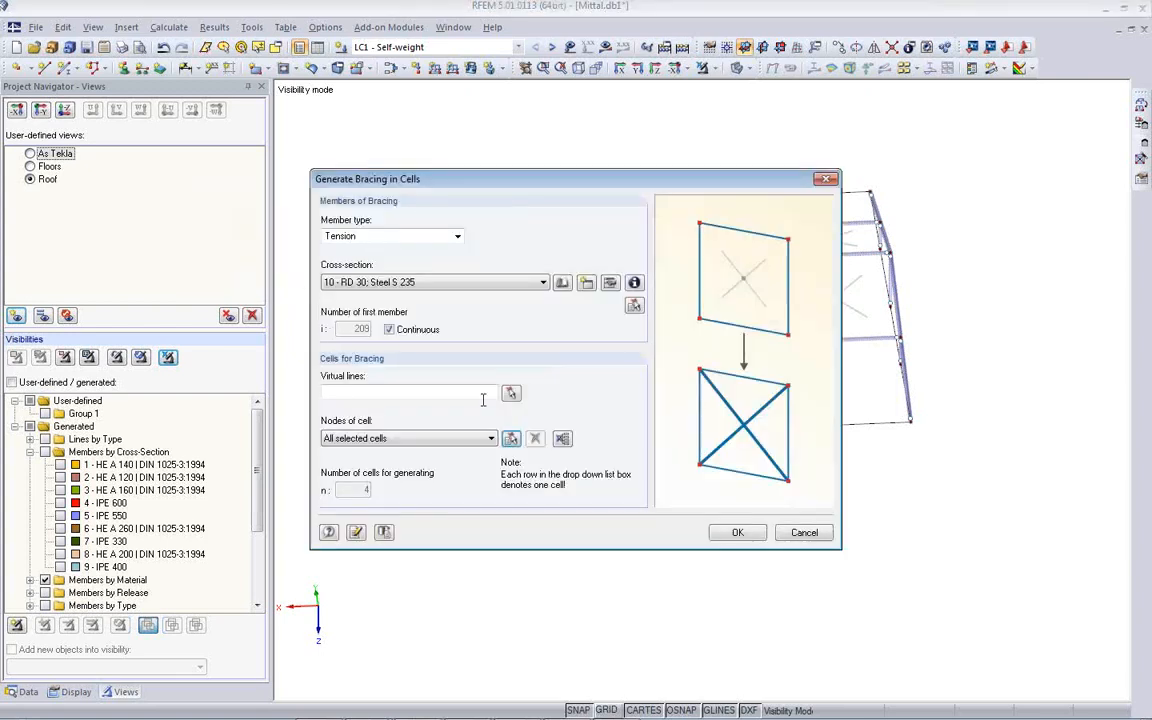
left_click(739, 535)
middle_click_drag(669, 522, 692, 340)
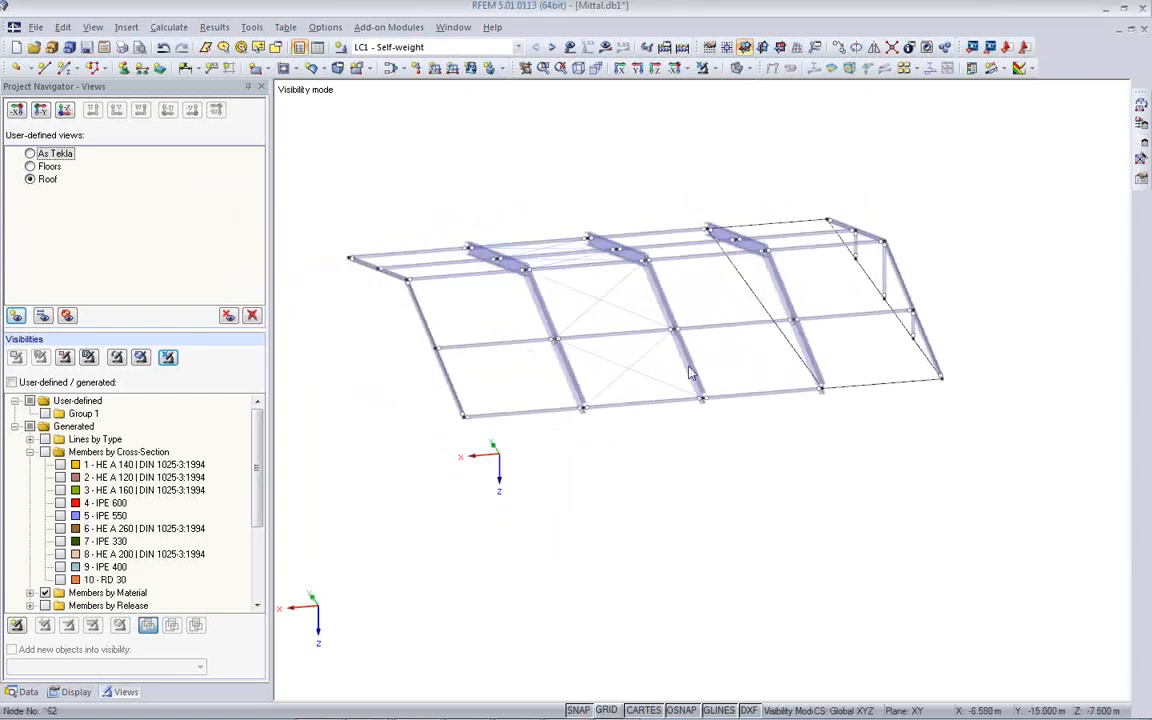
- Show the whole building model again and orient it to view the concrete part
left_click(702, 67)
middle_click_drag(612, 560, 704, 588)
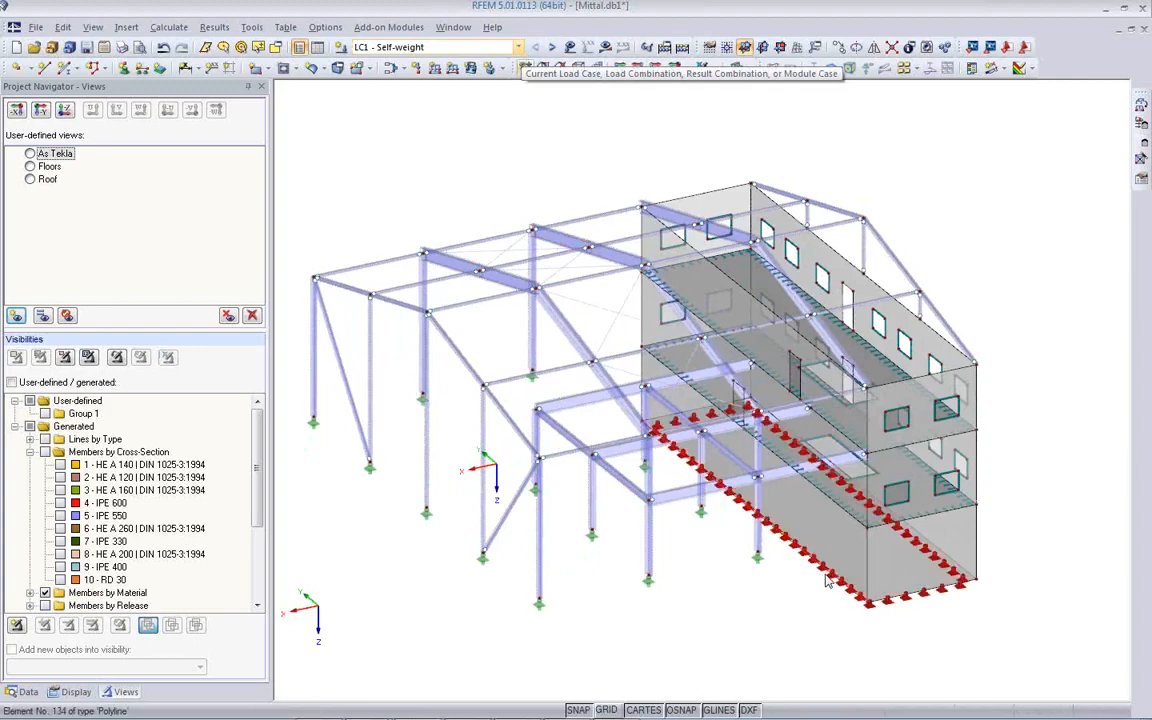
middle_click_drag(810, 581, 778, 363, "ctrl")
- Open RF-CONCRETE Surfaces, add RC1 to the ultimate limit state design and set the national annex to CEN
left_click(24, 692)
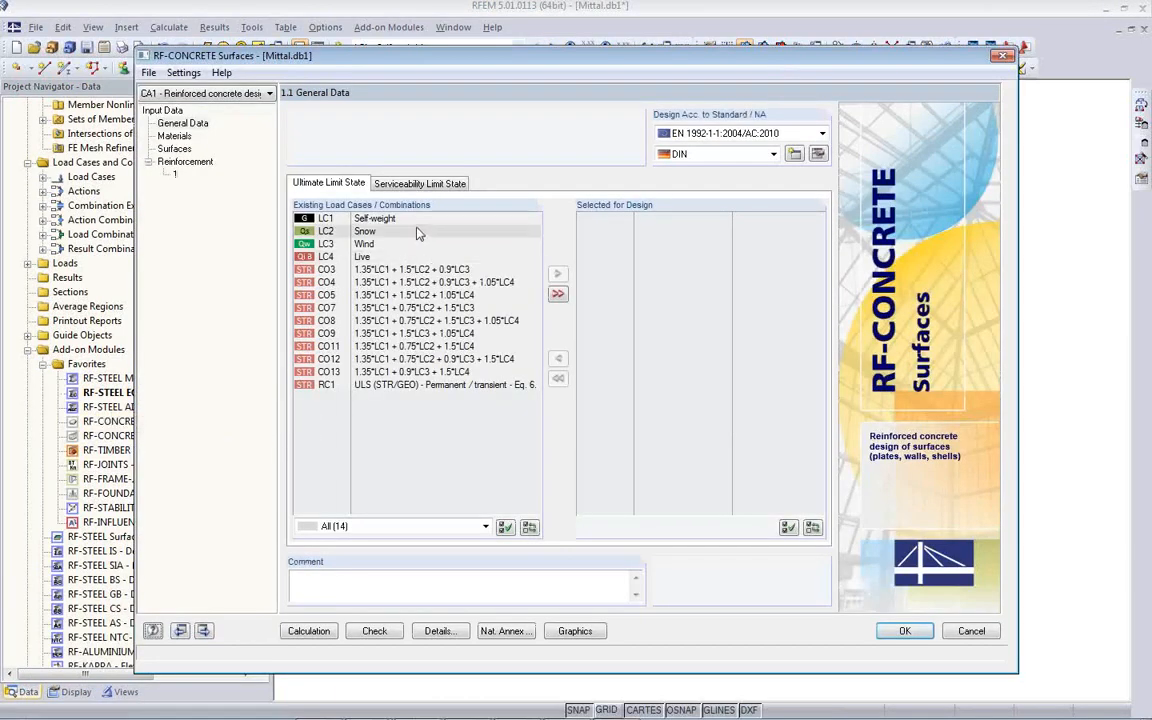
double_click(416, 386)
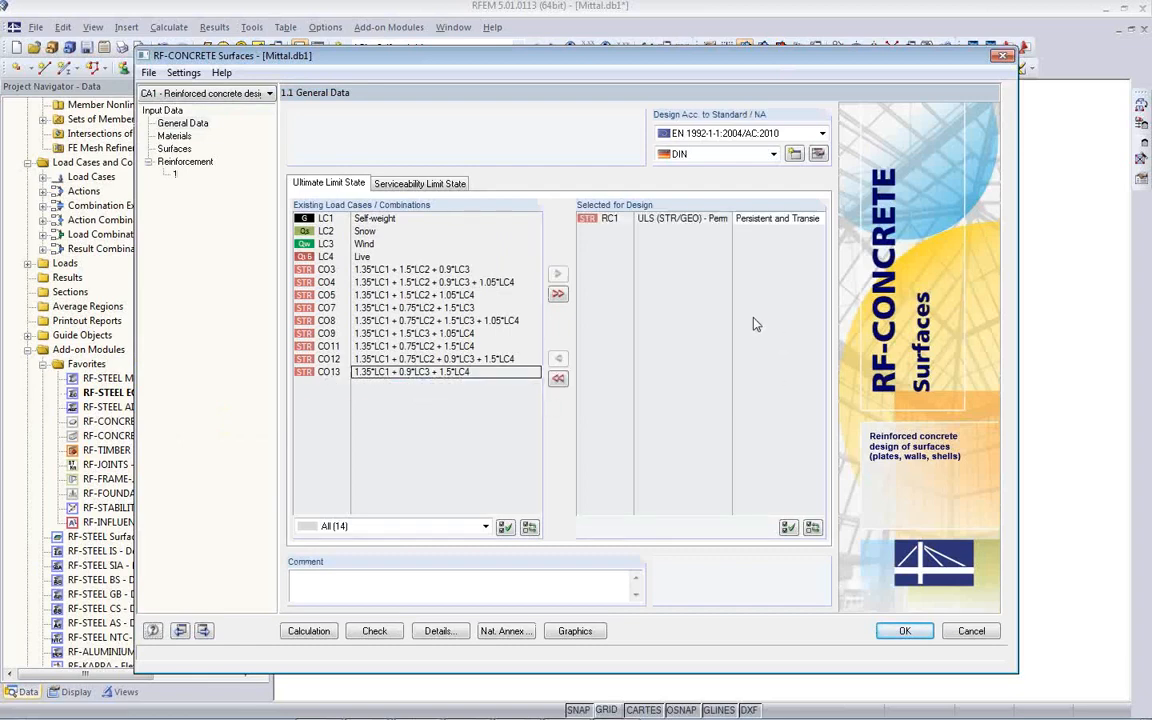
left_click(743, 155)
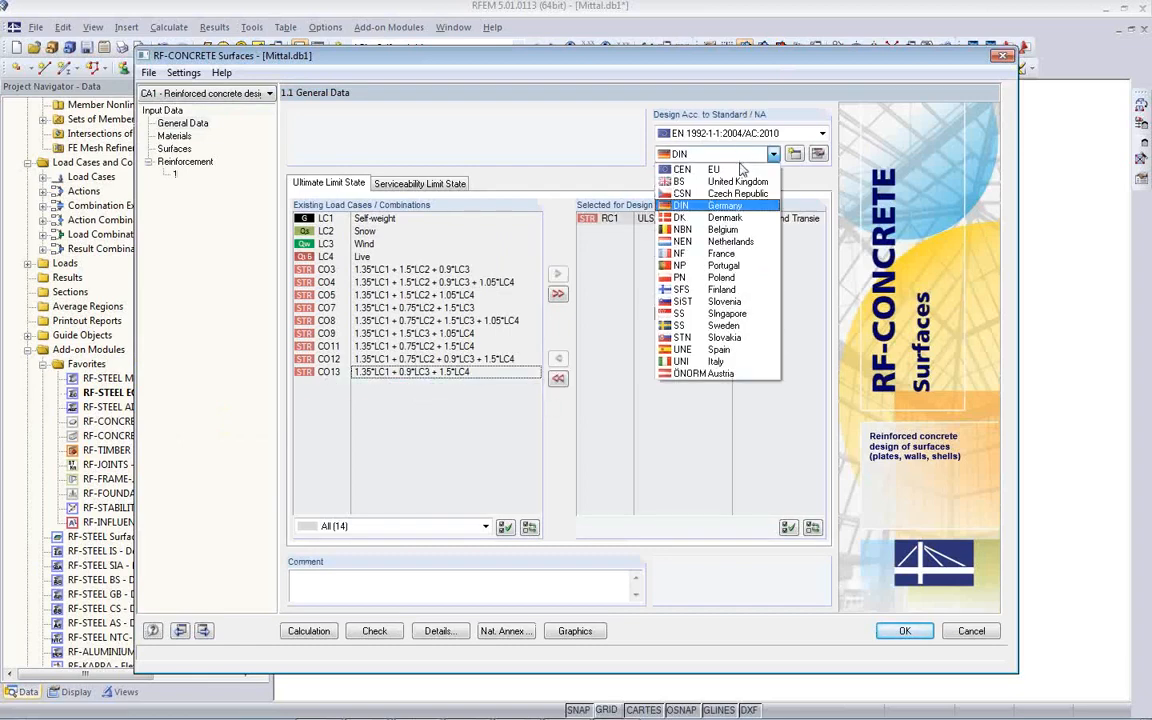
left_click(682, 169)
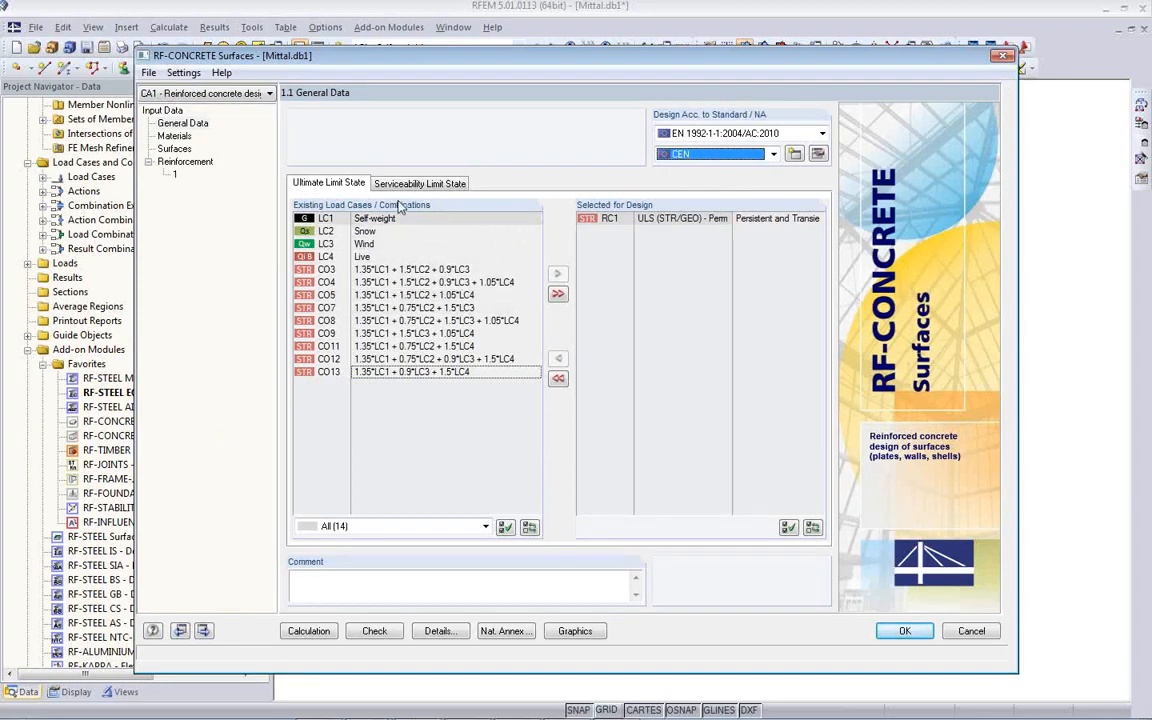
- Check the concrete surface data and apply reinforcement group 1 only to the two floor slabs, surfaces 13 and 14
left_click(174, 136)
left_click(174, 148)
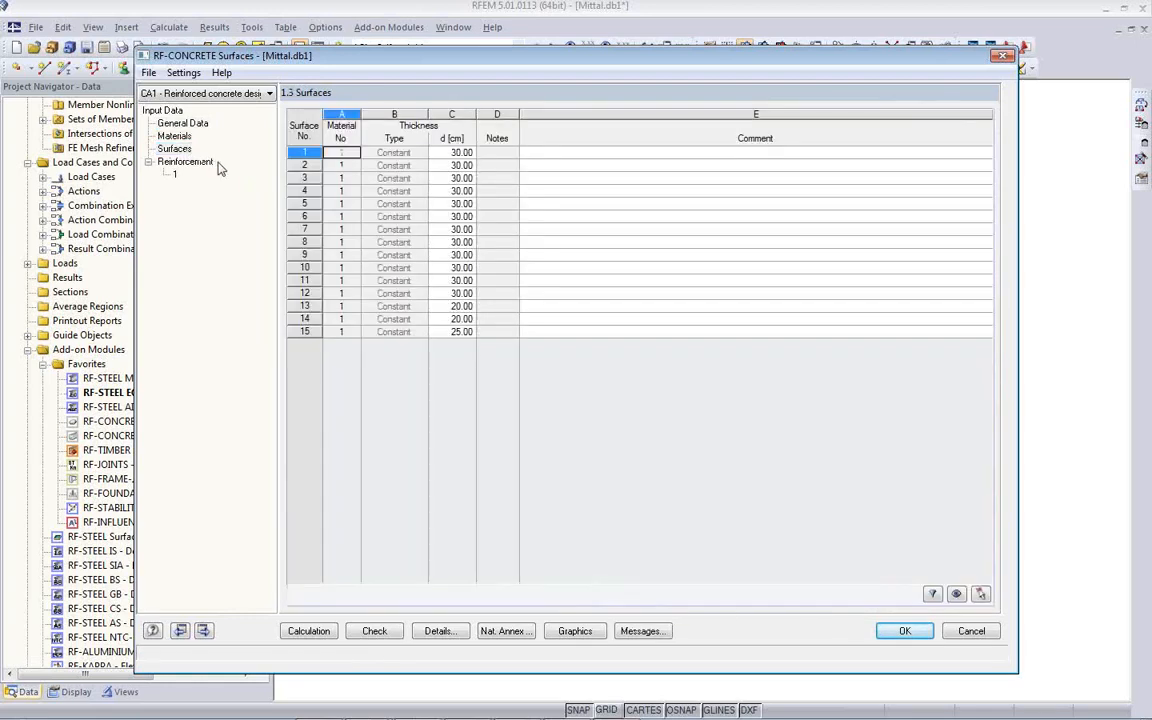
left_click(178, 176)
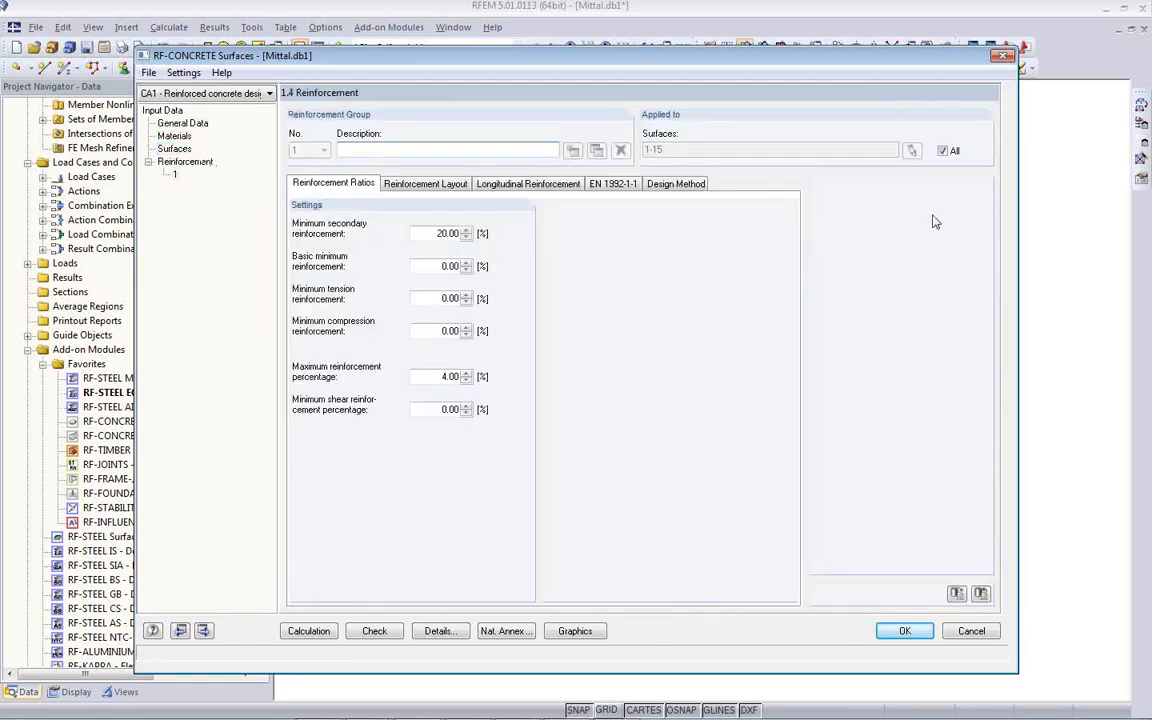
left_click(942, 151)
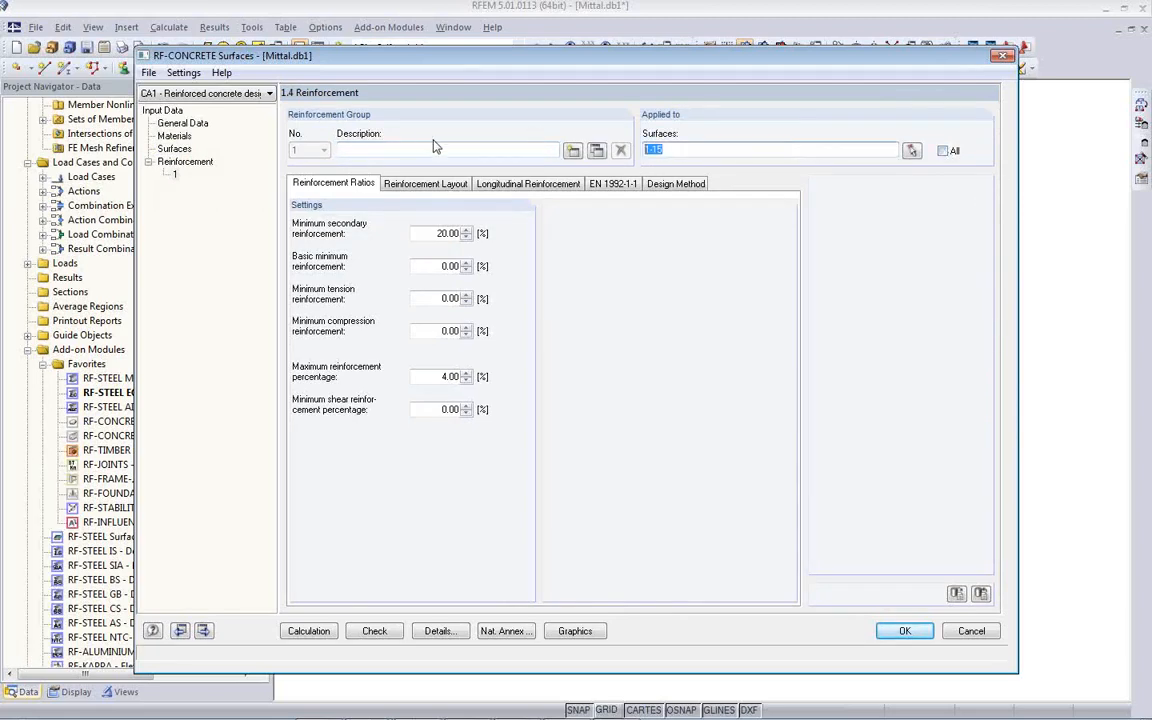
key("Delete")
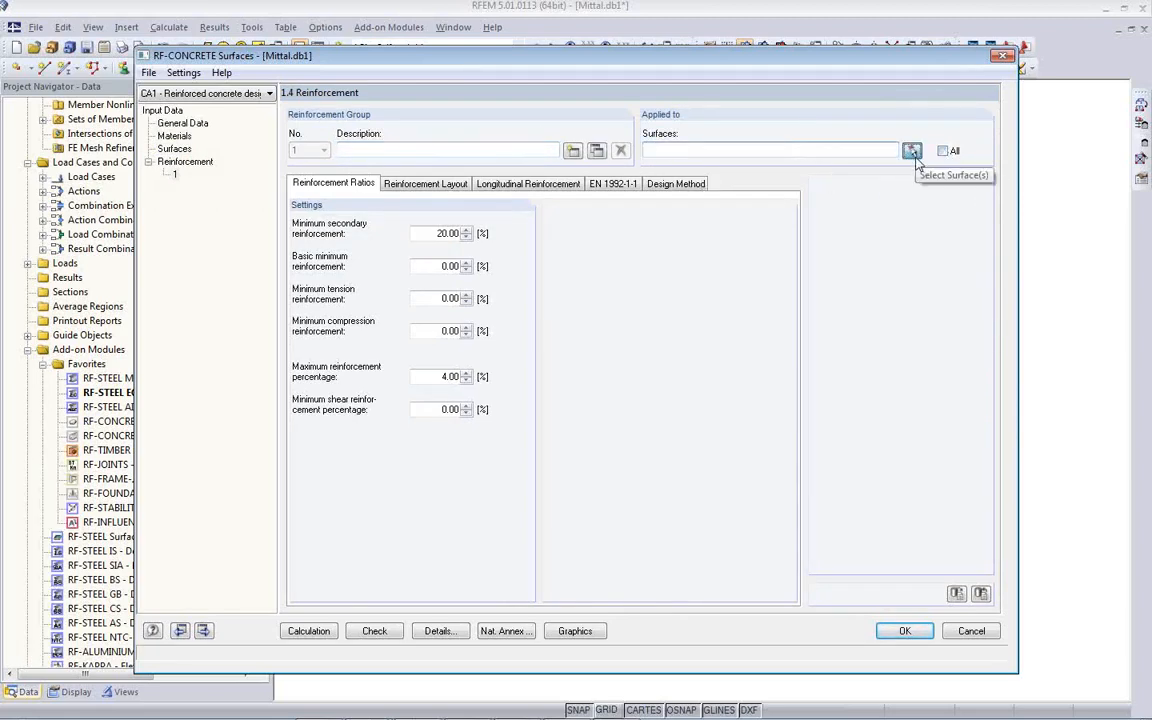
left_click(912, 151)
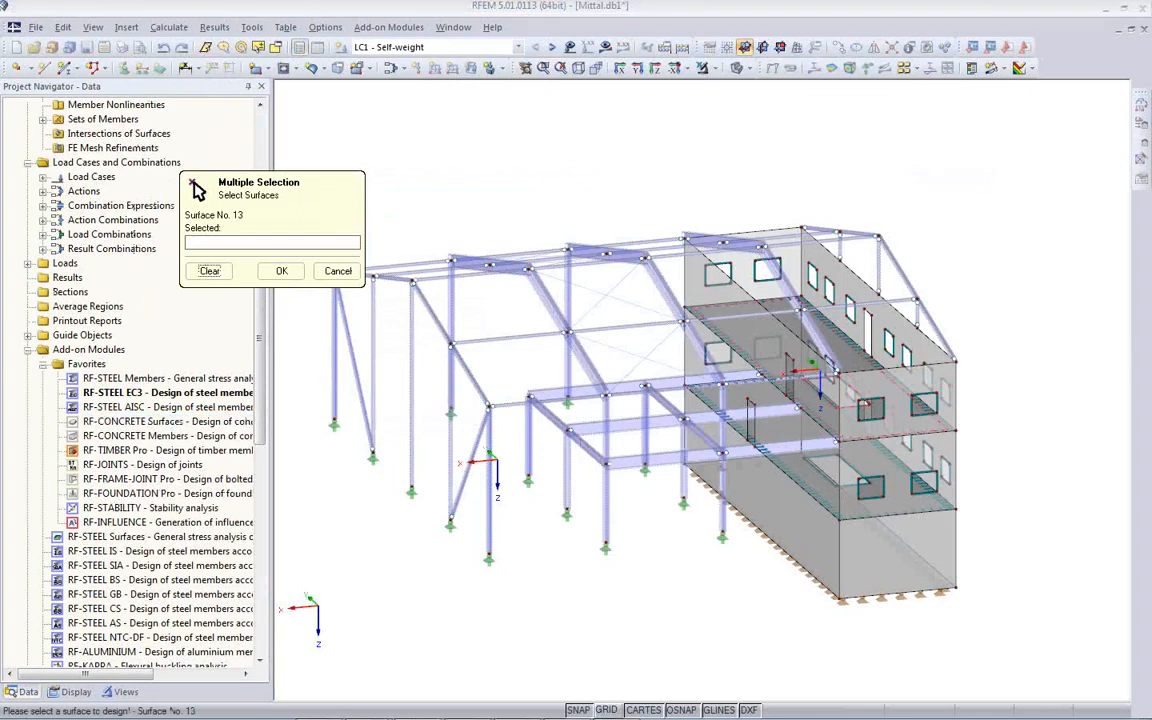
left_click(805, 380)
left_click(785, 444)
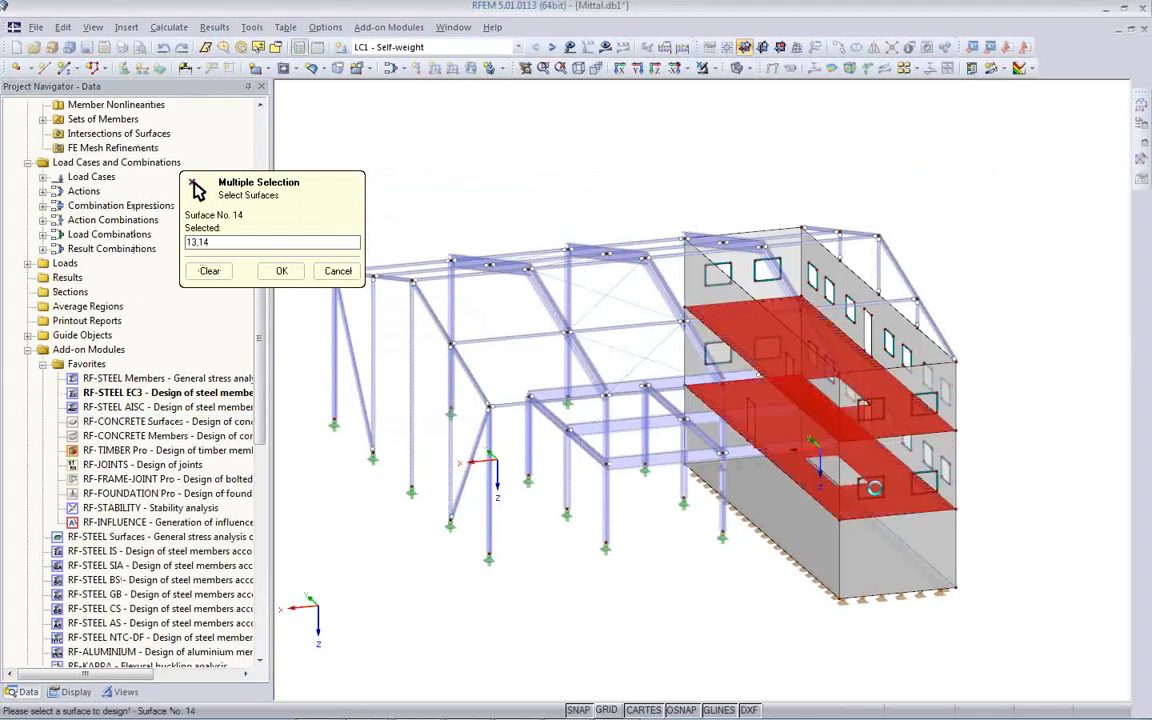
left_click(277, 271)
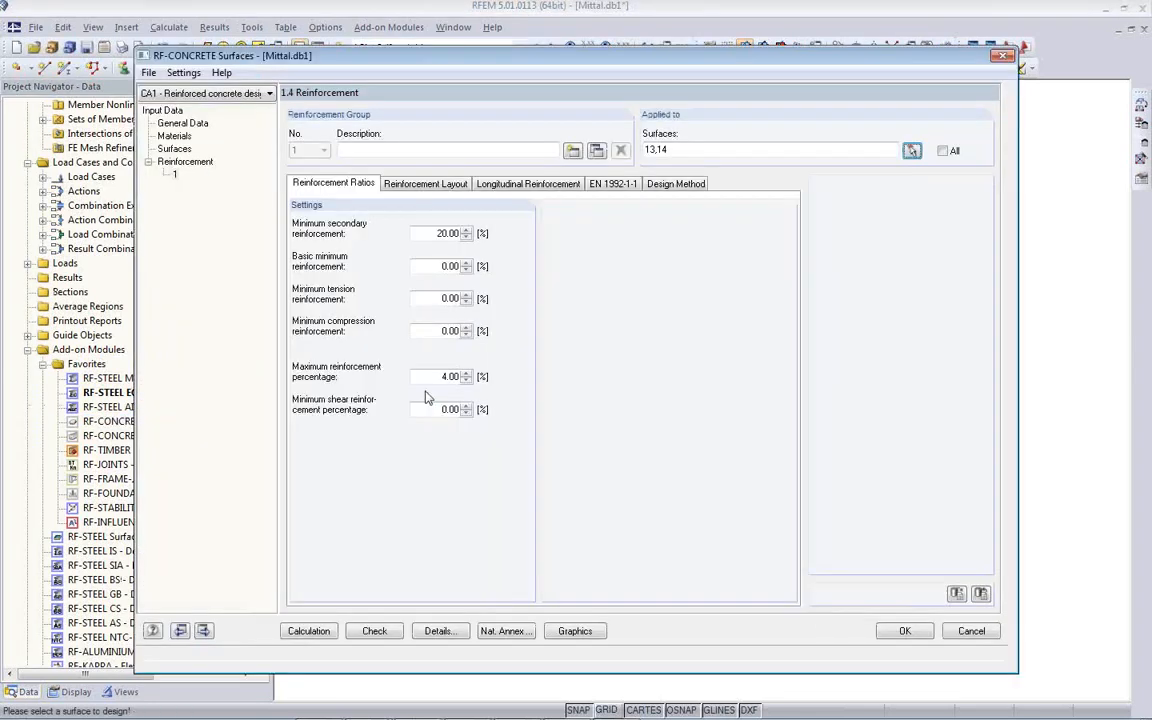
- Define the concrete cover for reinforcement group 1 according to the standard, with exposure class XC1
left_click(412, 189)
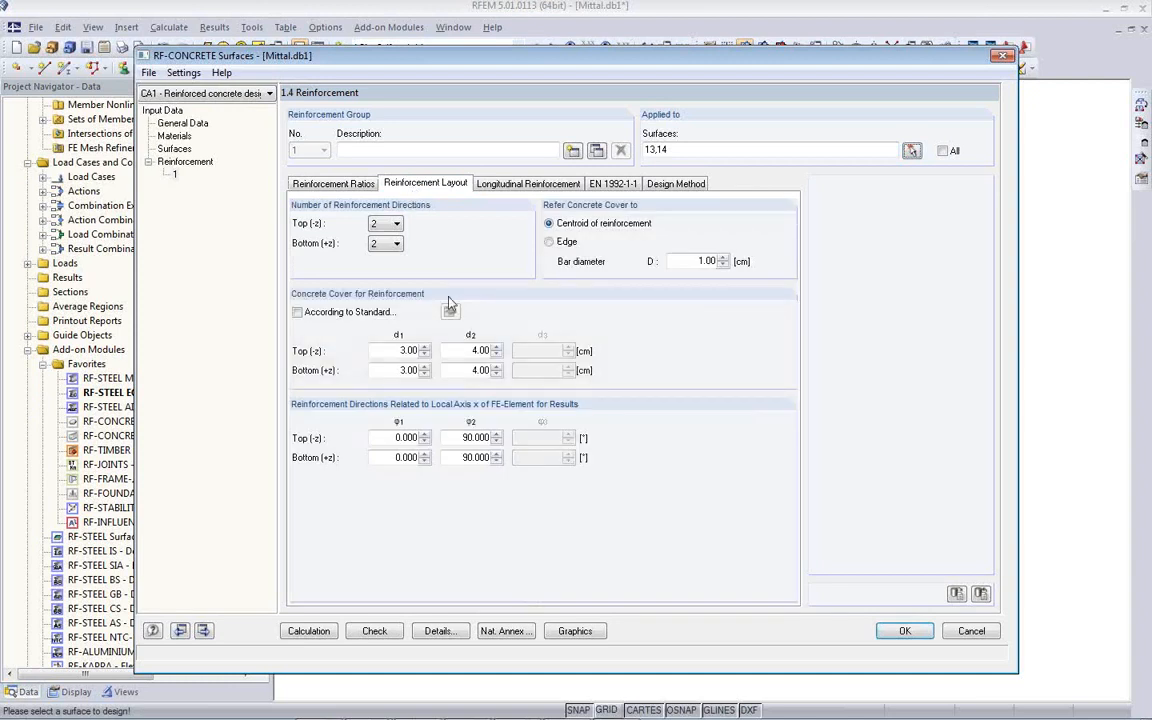
left_click(298, 313)
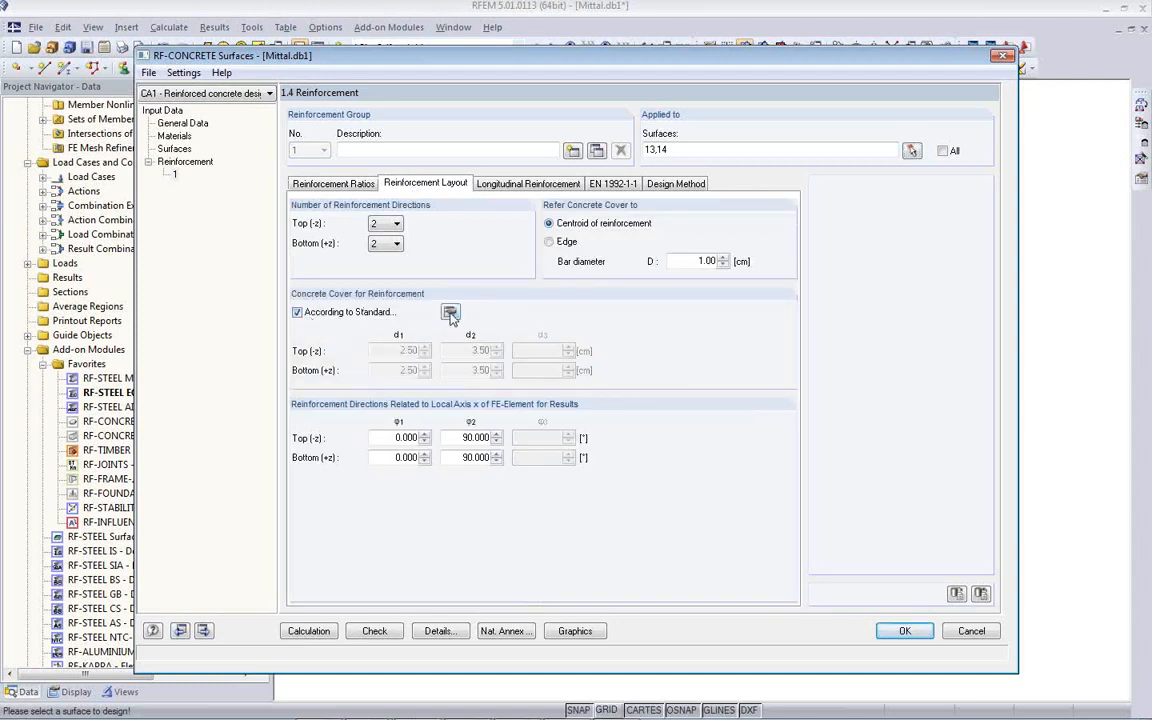
left_click(450, 313)
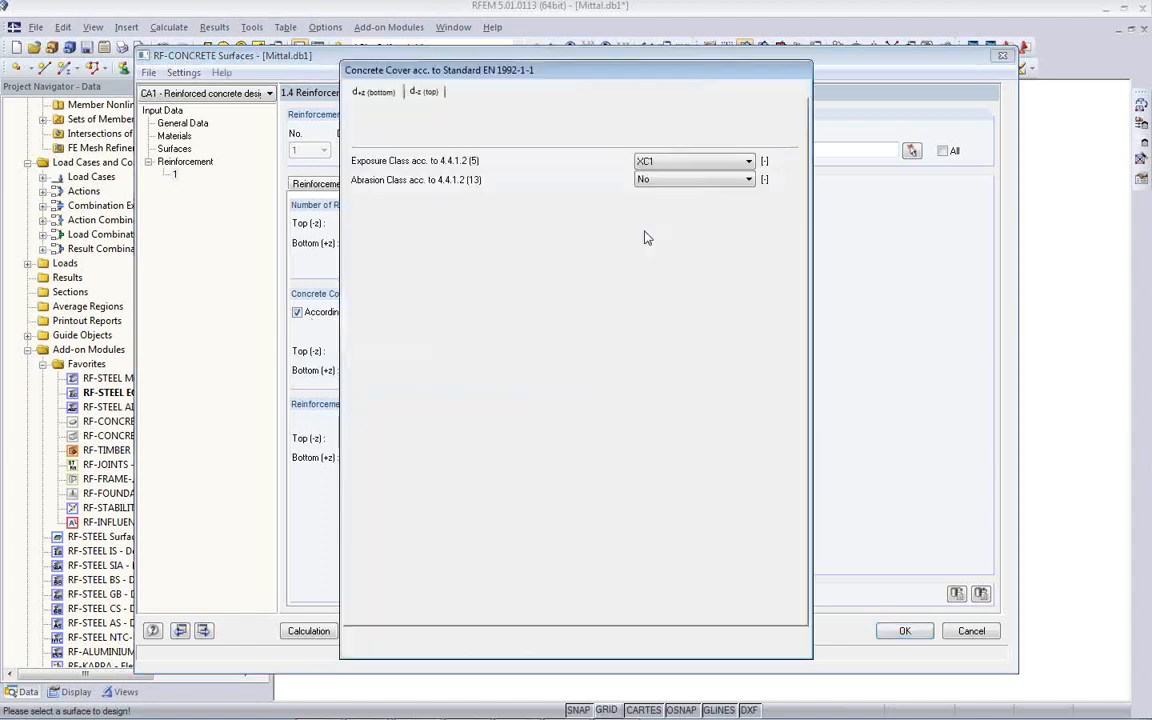
left_click(664, 164)
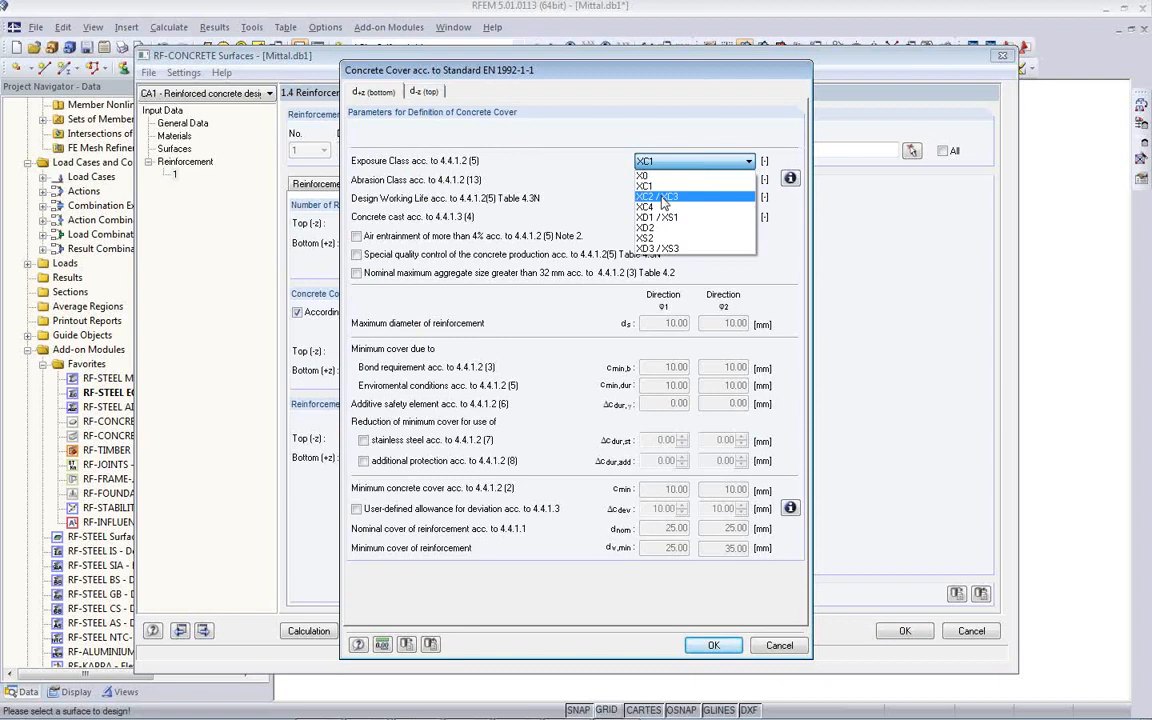
left_click(660, 186)
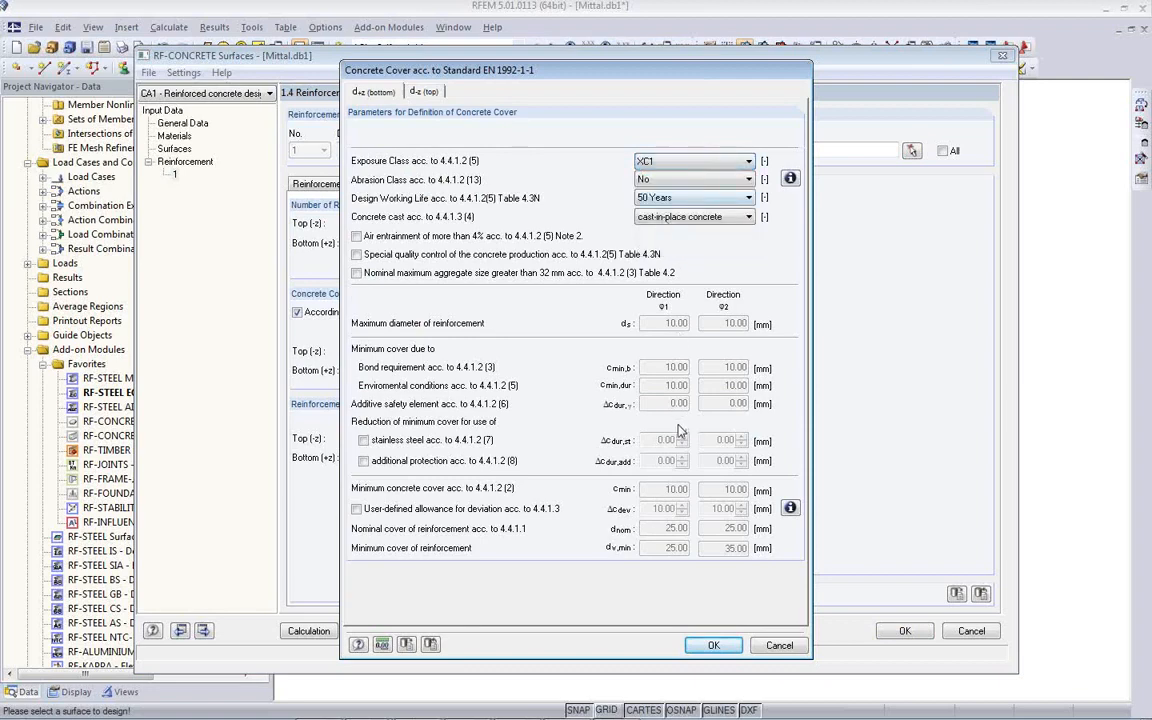
left_click(712, 646)
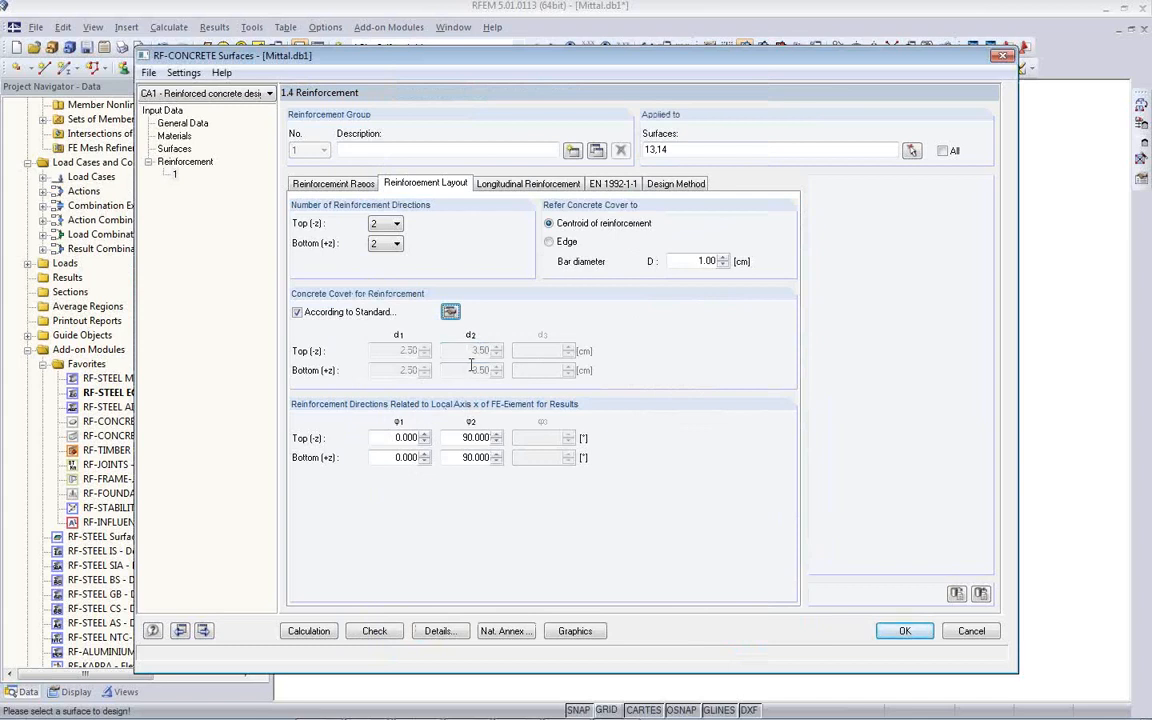
- Import mesh Q335A from the German Q-Mesh library as the provided basic reinforcement for both top and bottom
left_click(520, 185)
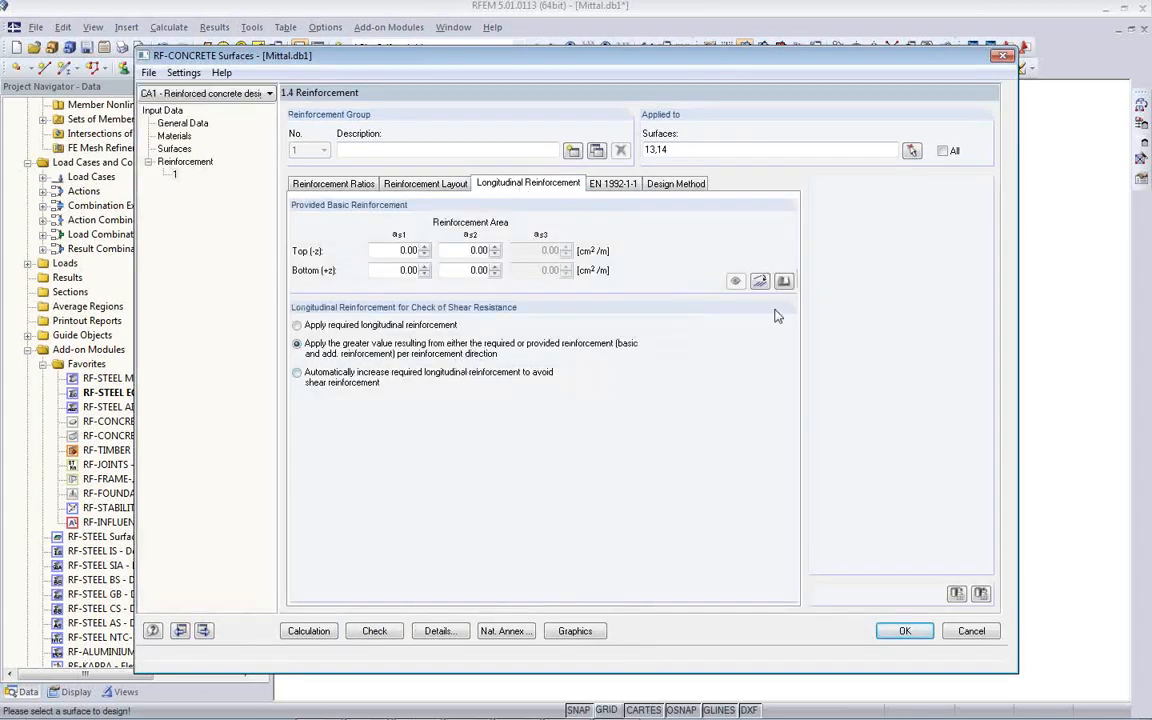
left_click(784, 281)
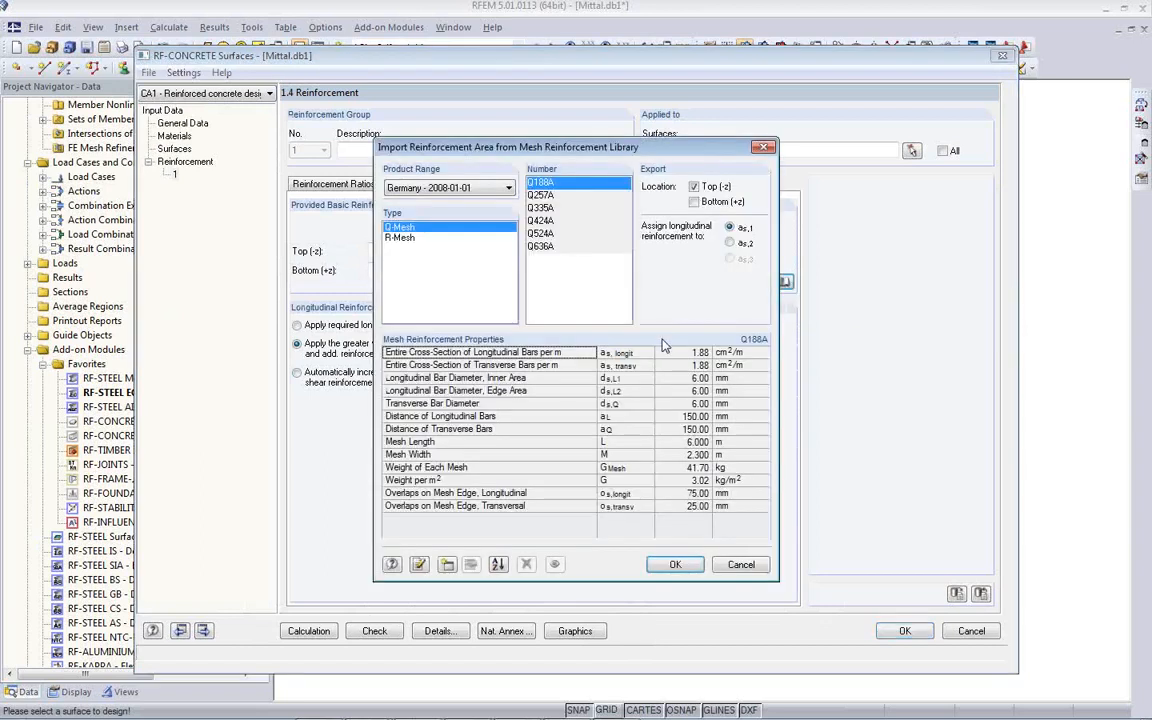
left_click(541, 208)
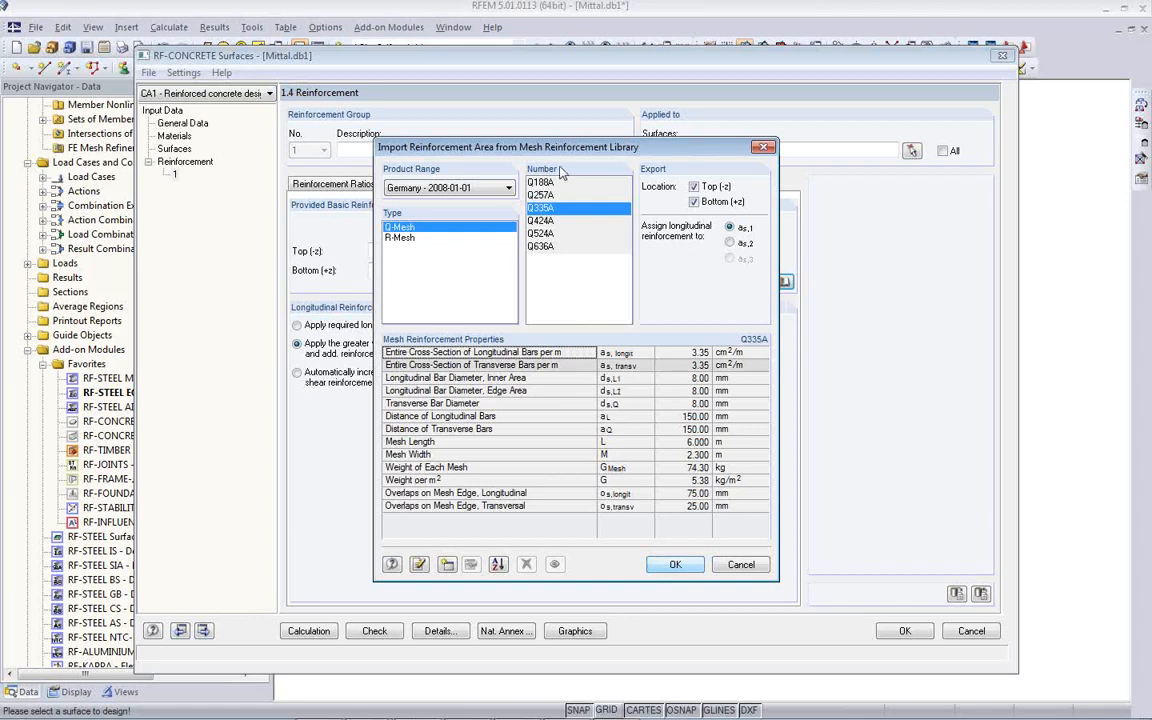
left_click(683, 565)
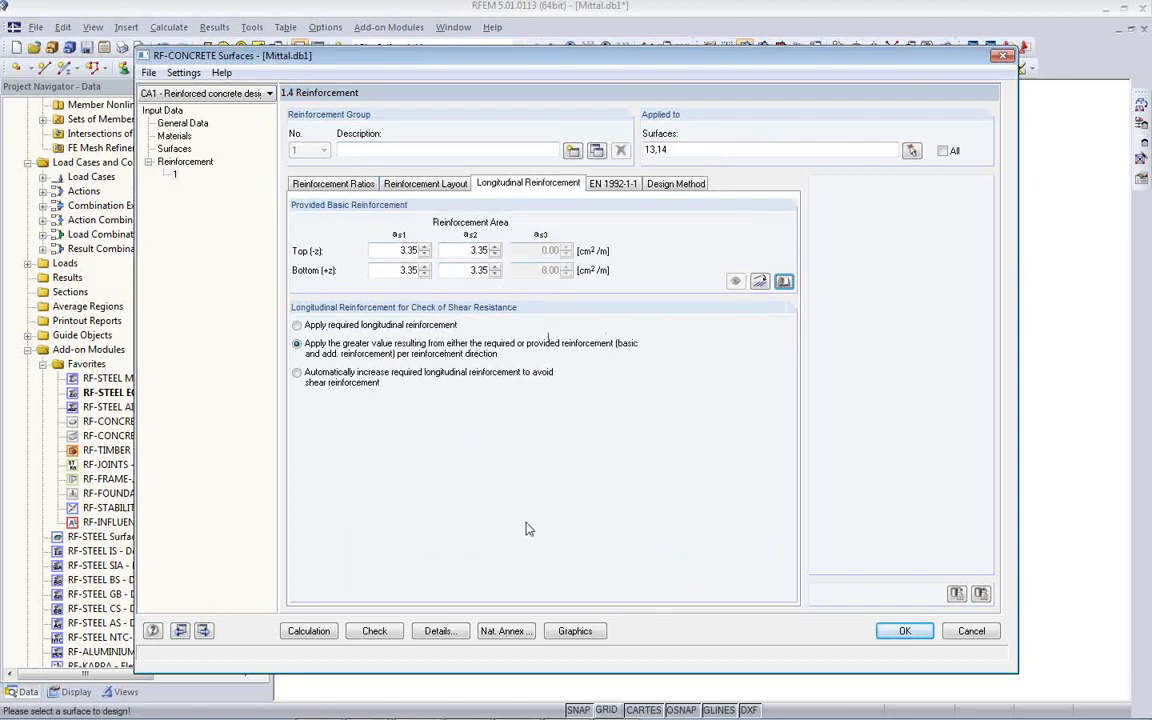
- Check the EN 1992-1-1 reinforcement settings, accept the concrete design input and calculate all results of the model
left_click(612, 185)
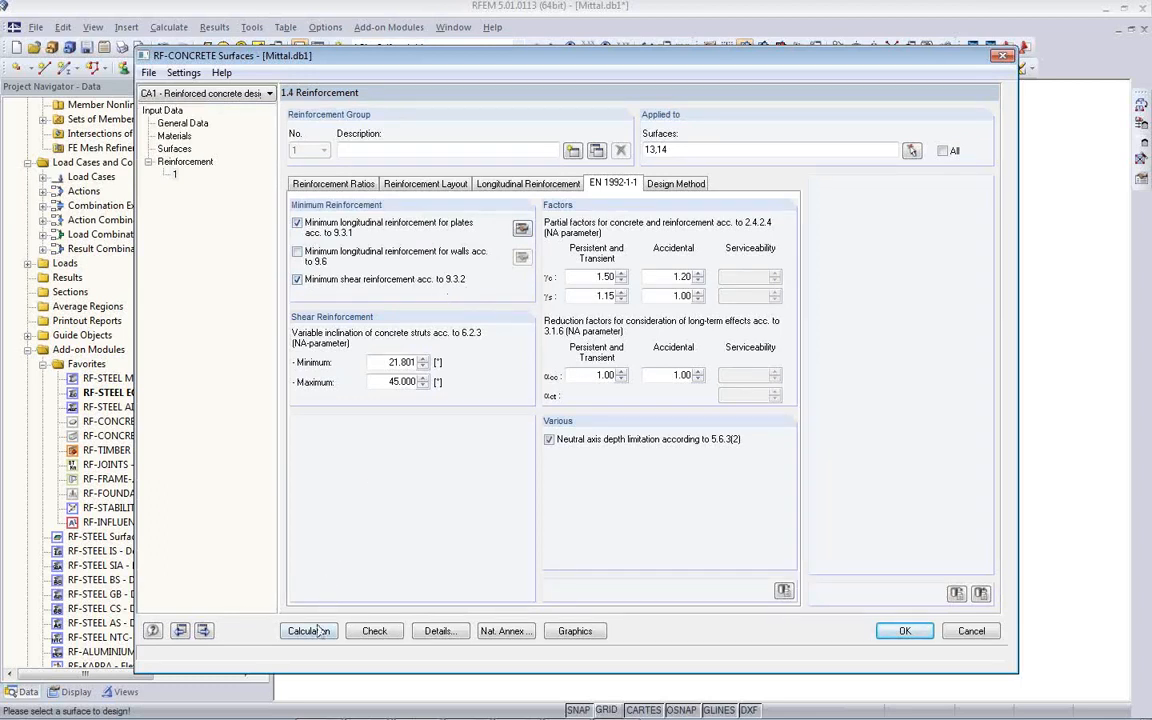
left_click(905, 632)
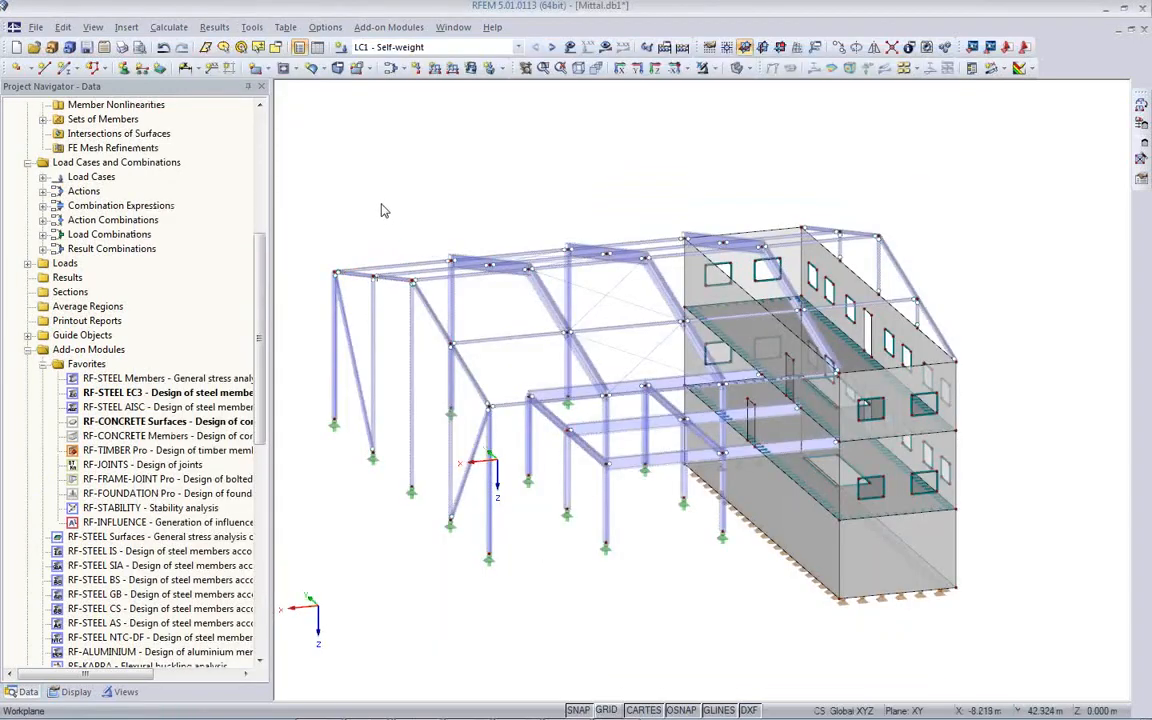
left_click(168, 30)
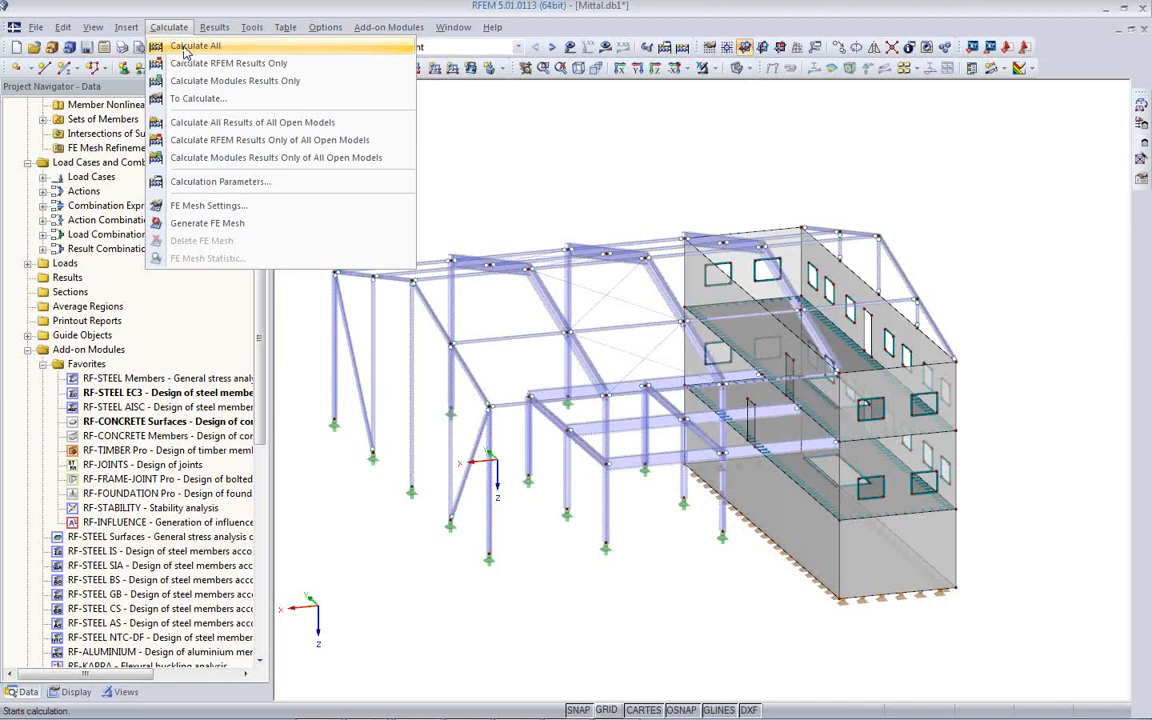
left_click(184, 49)
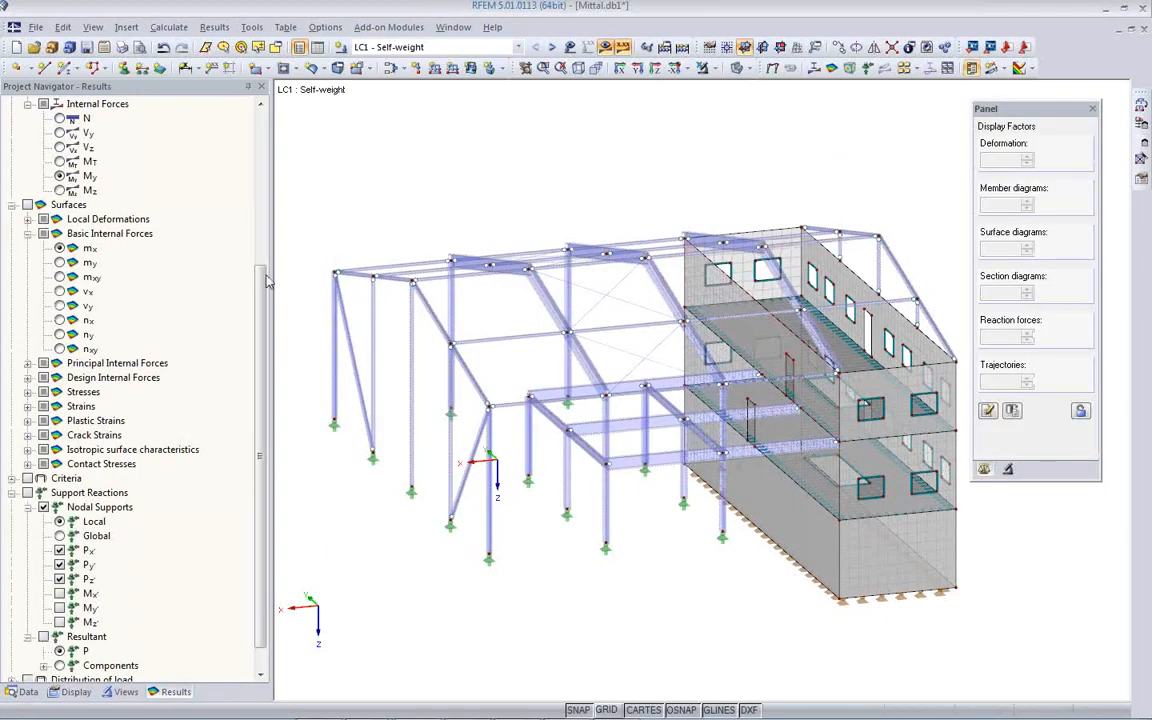
- Display the member internal forces for result combination RC1 on the wireframe model
middle_click_drag(397, 528, 455, 470, "ctrl")
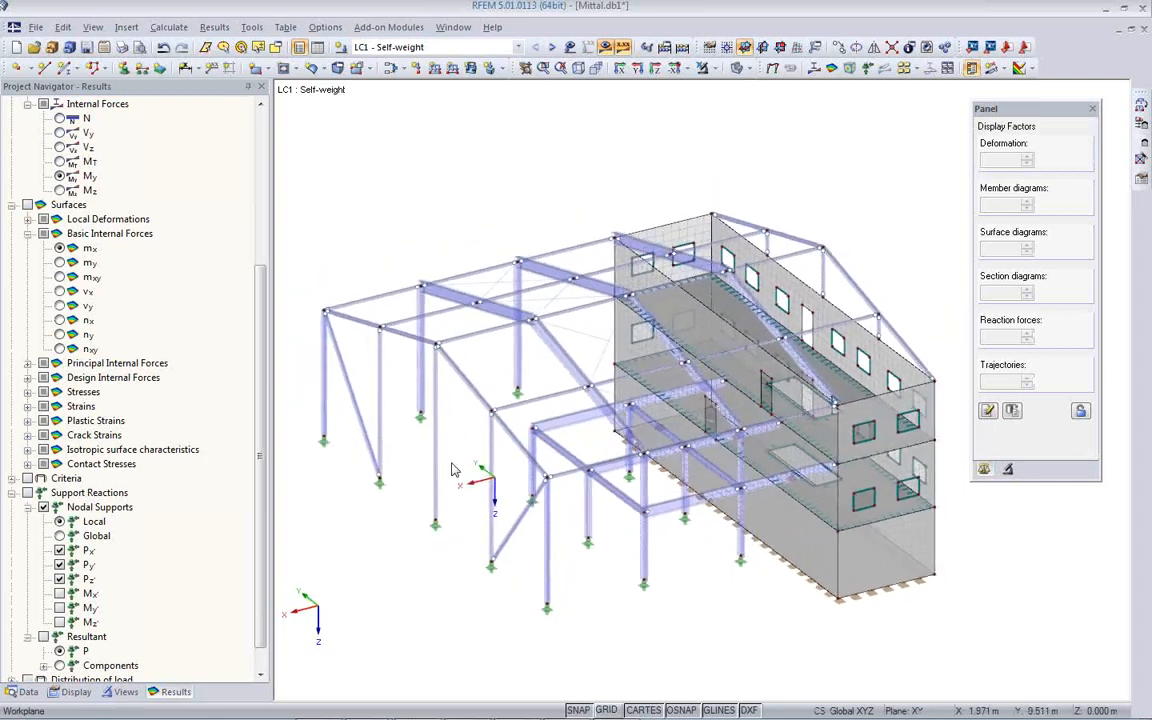
left_click(476, 48)
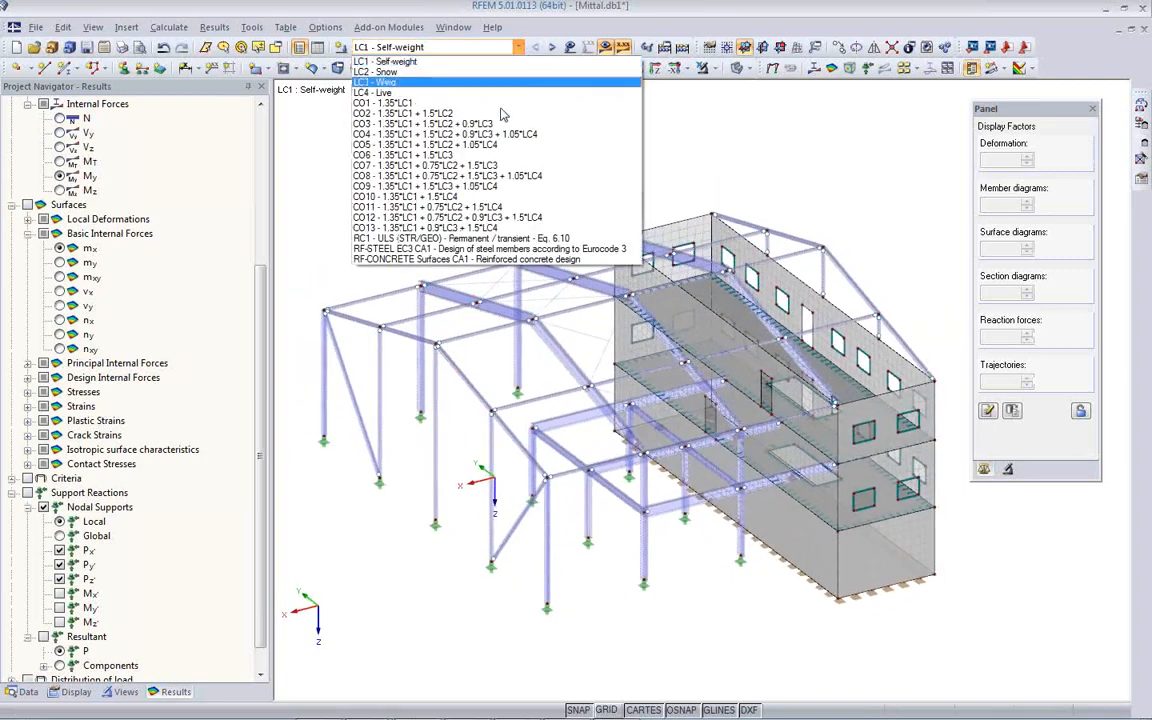
left_click(478, 238)
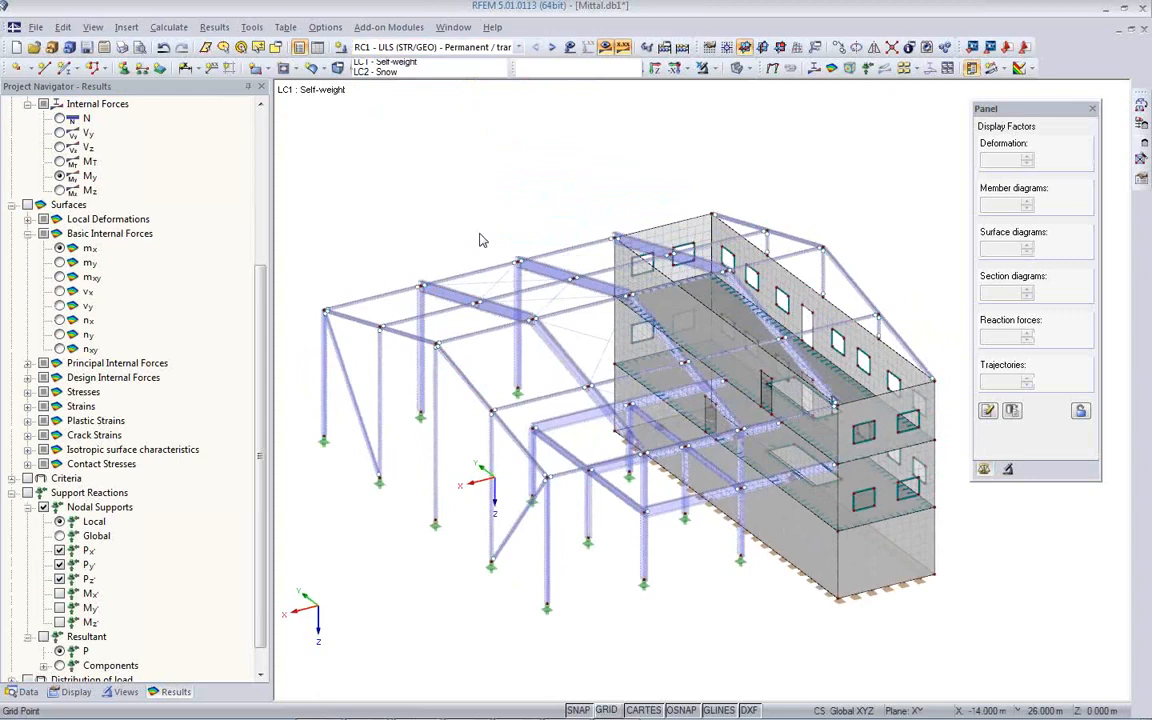
left_click(737, 69)
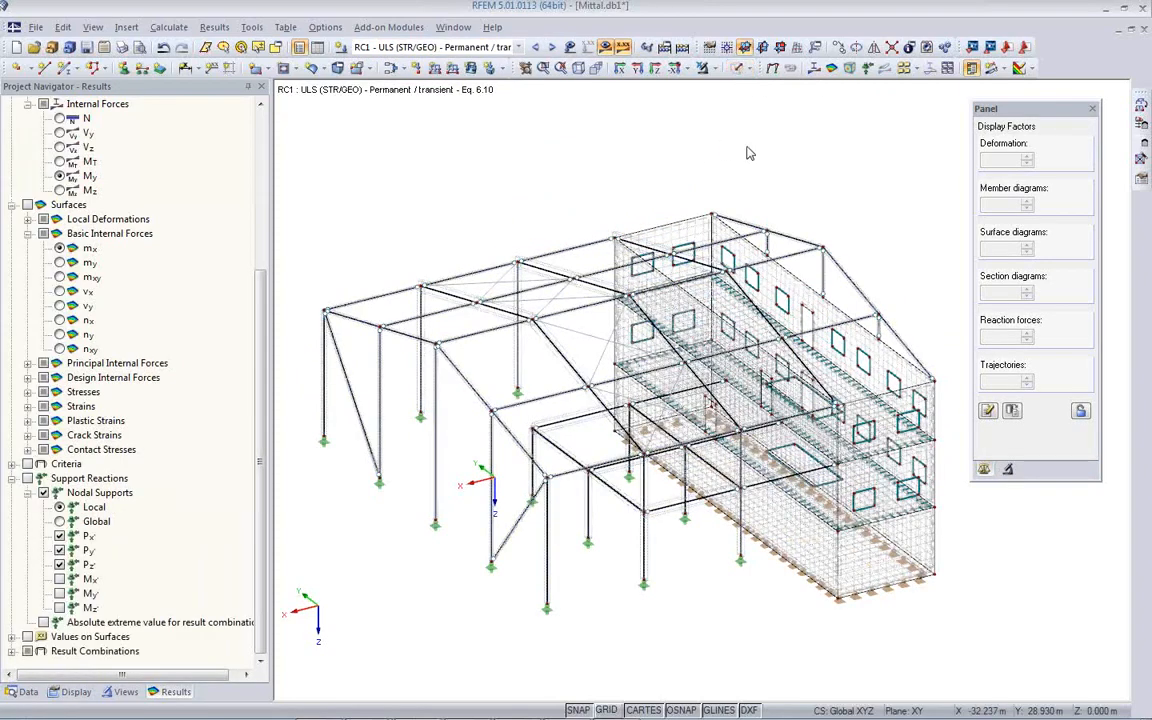
left_click(815, 68)
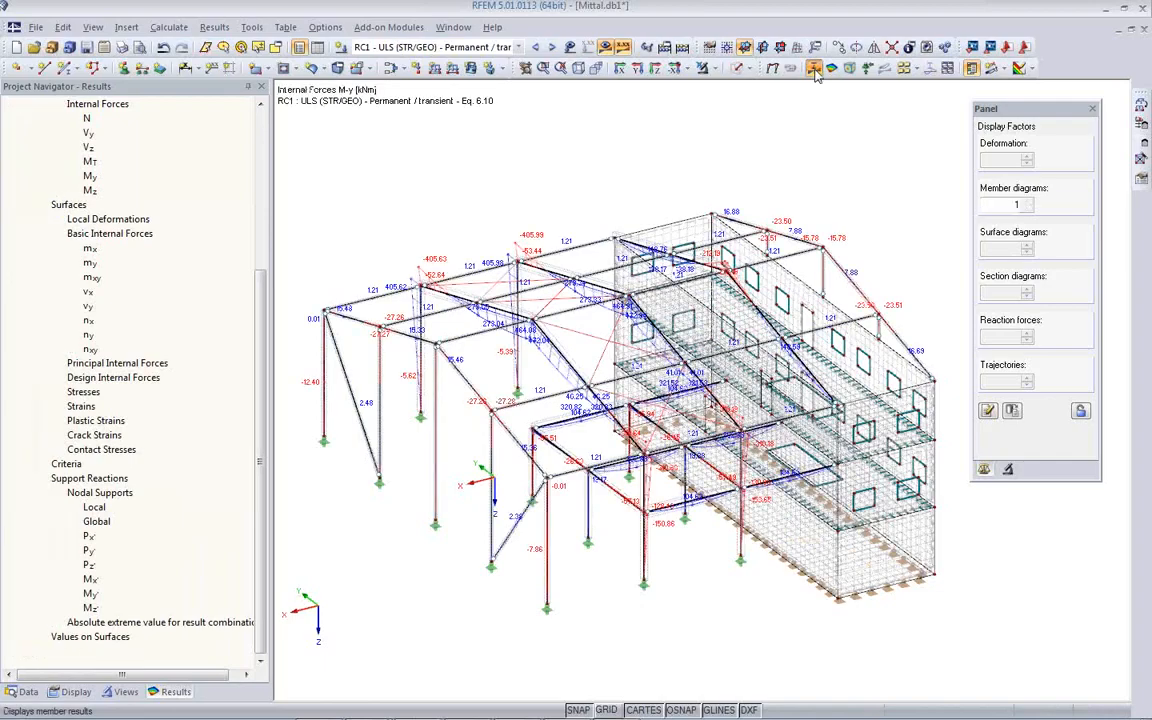
- View the members from the opposite side and compare the N, My and Mz internal force diagrams
middle_click_drag(403, 486, 962, 494, "ctrl")
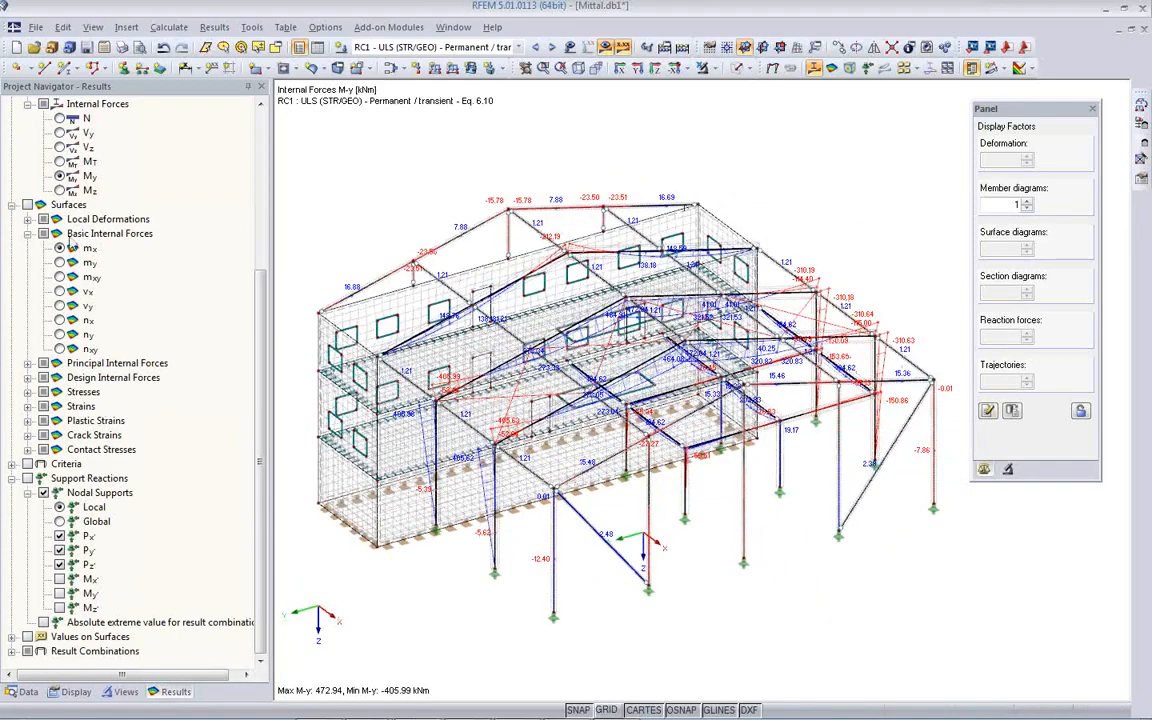
left_click(60, 118)
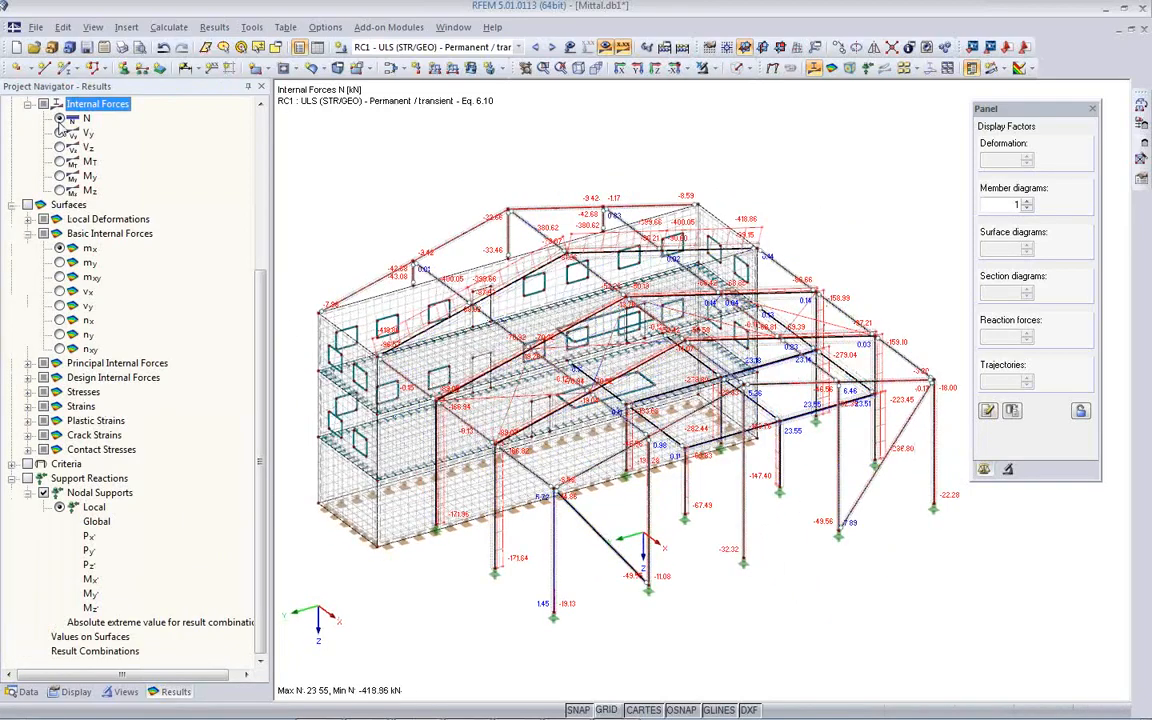
left_click(59, 176)
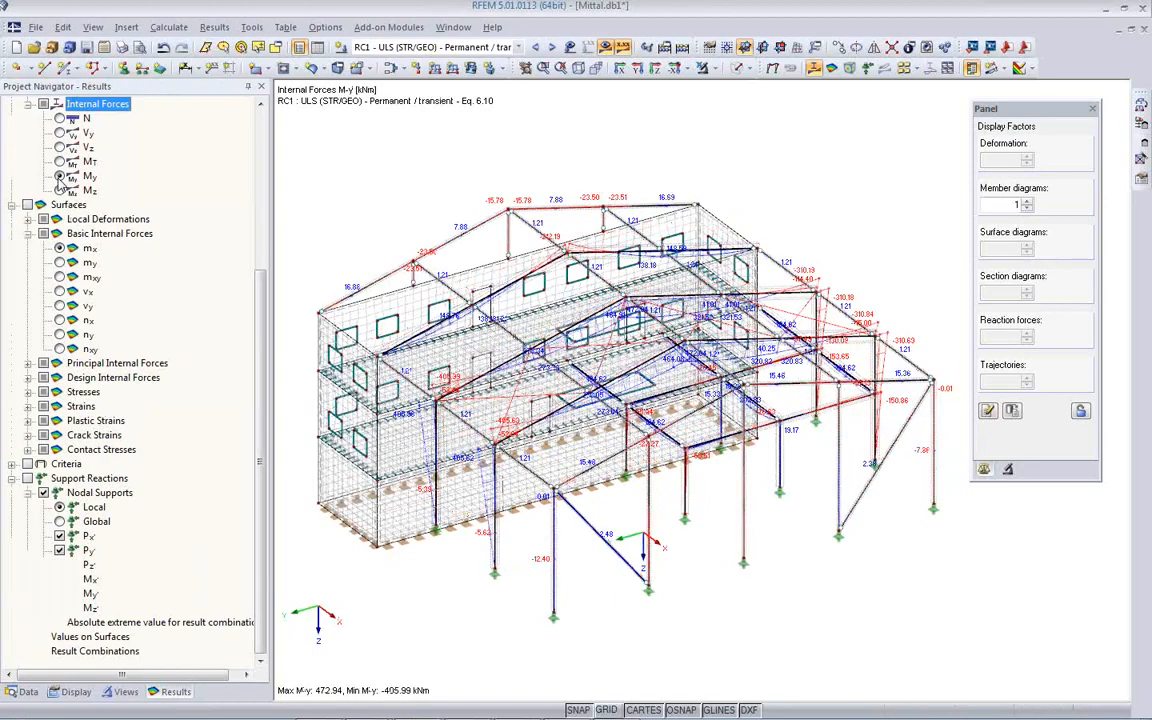
left_click(60, 190)
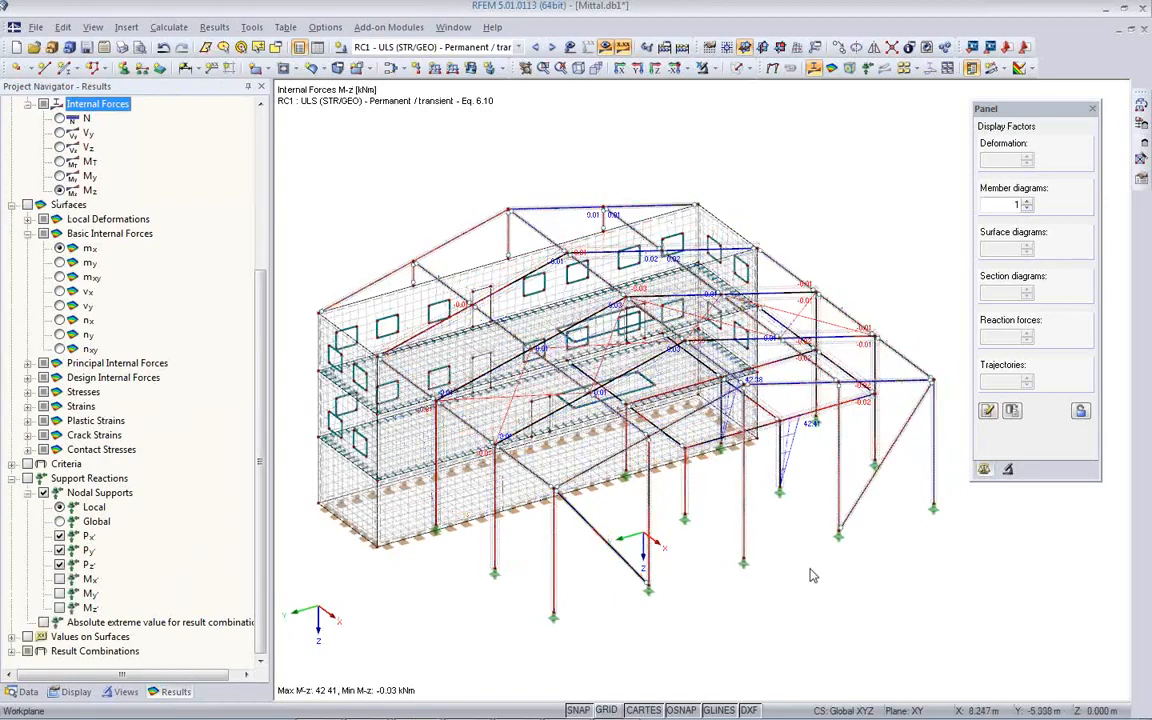
- Examine the Mz diagrams on the columns of the low intermediate frame, with the members rendered as solids
middle_click_drag(813, 568, 190, 472, "ctrl")
scroll(465, 527, "up", 8)
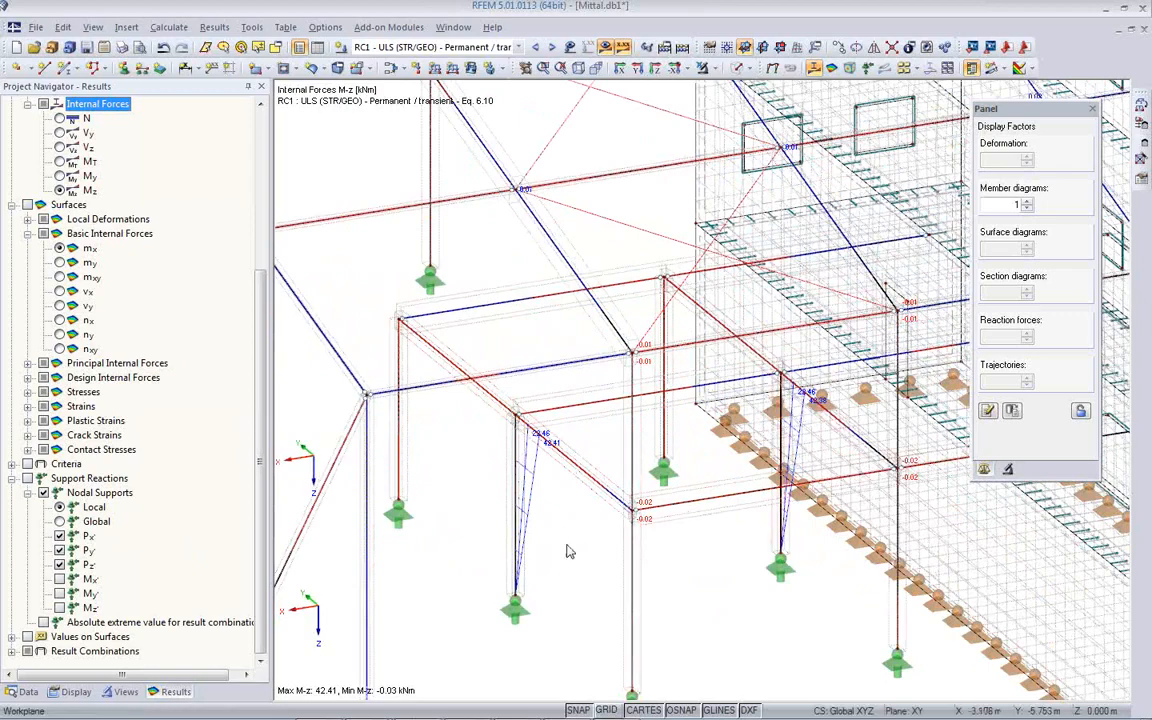
left_click(737, 67)
scroll(543, 510, "up", 5)
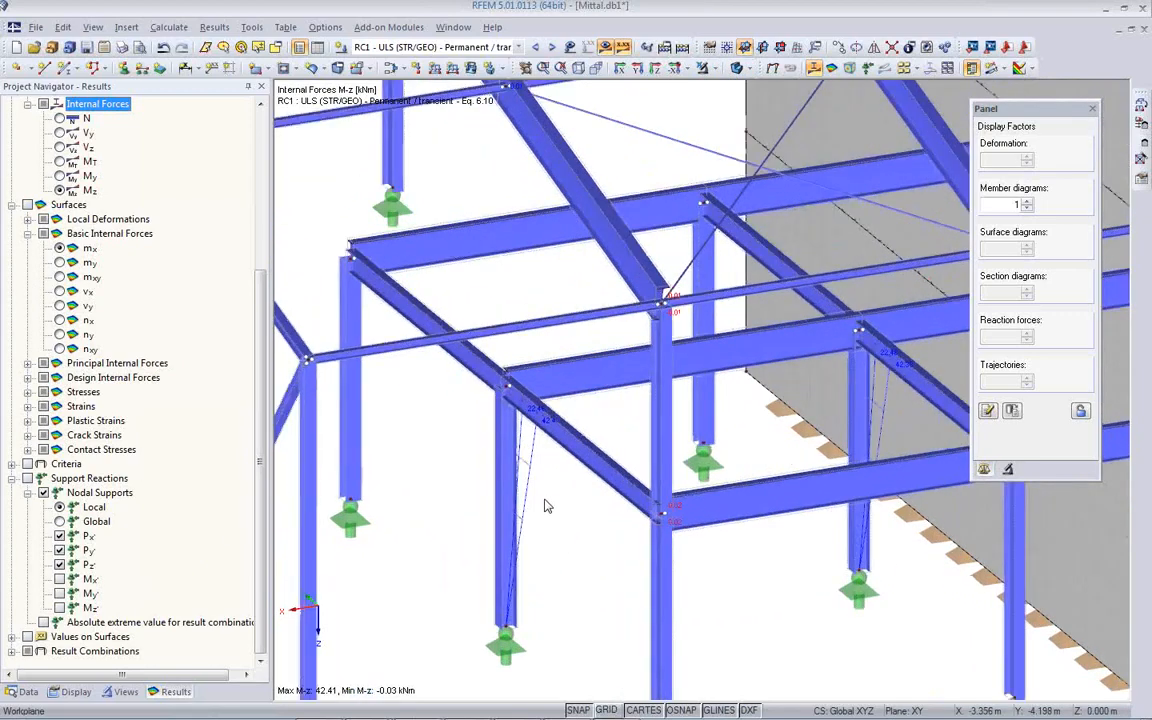
middle_click_drag(533, 608, 540, 489)
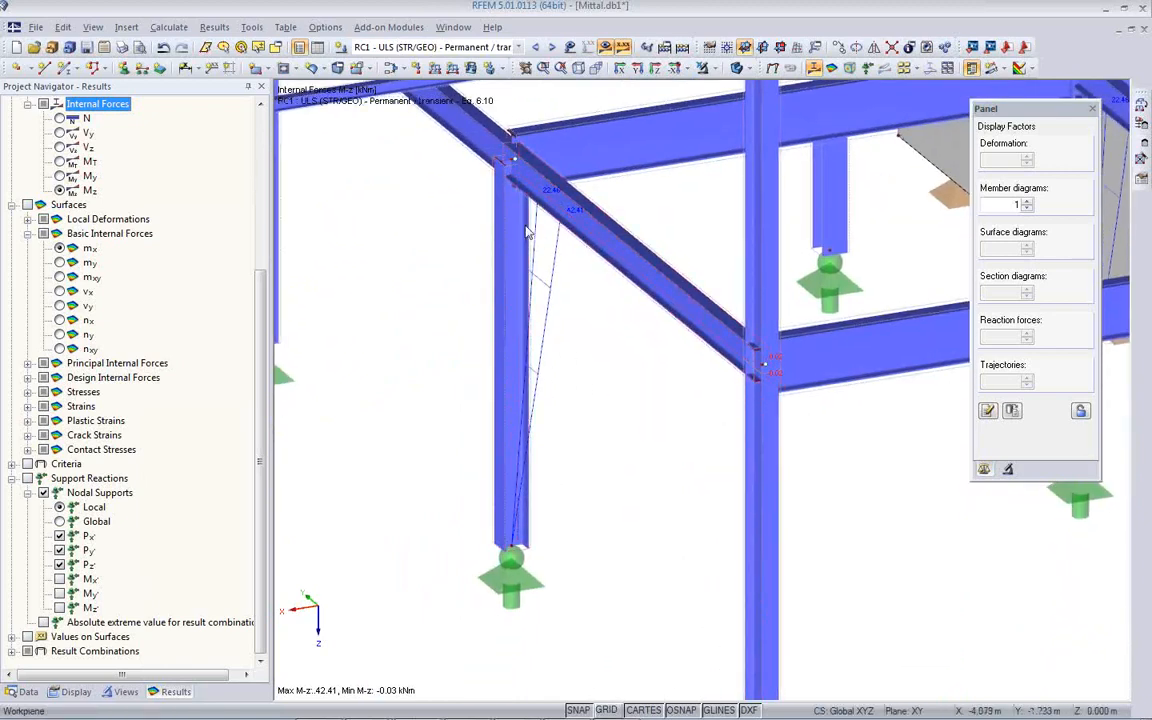
scroll(541, 225, "up", 1)
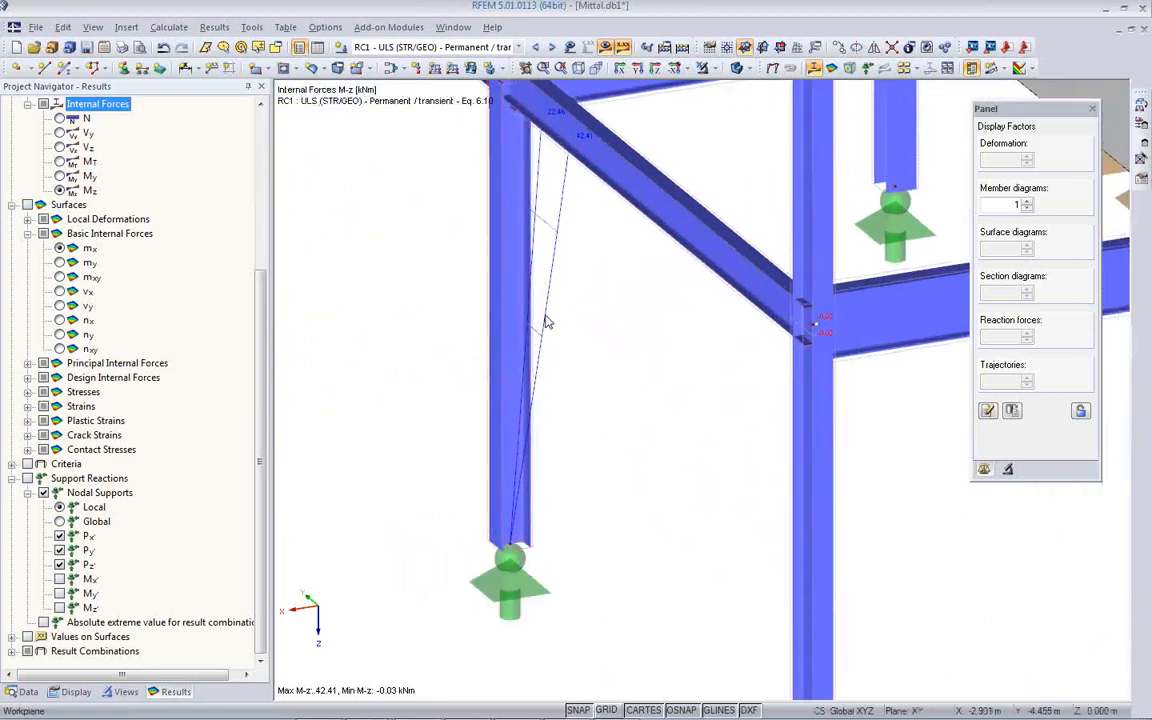
scroll(546, 322, "down", 2)
middle_click_drag(576, 353, 753, 328, "ctrl")
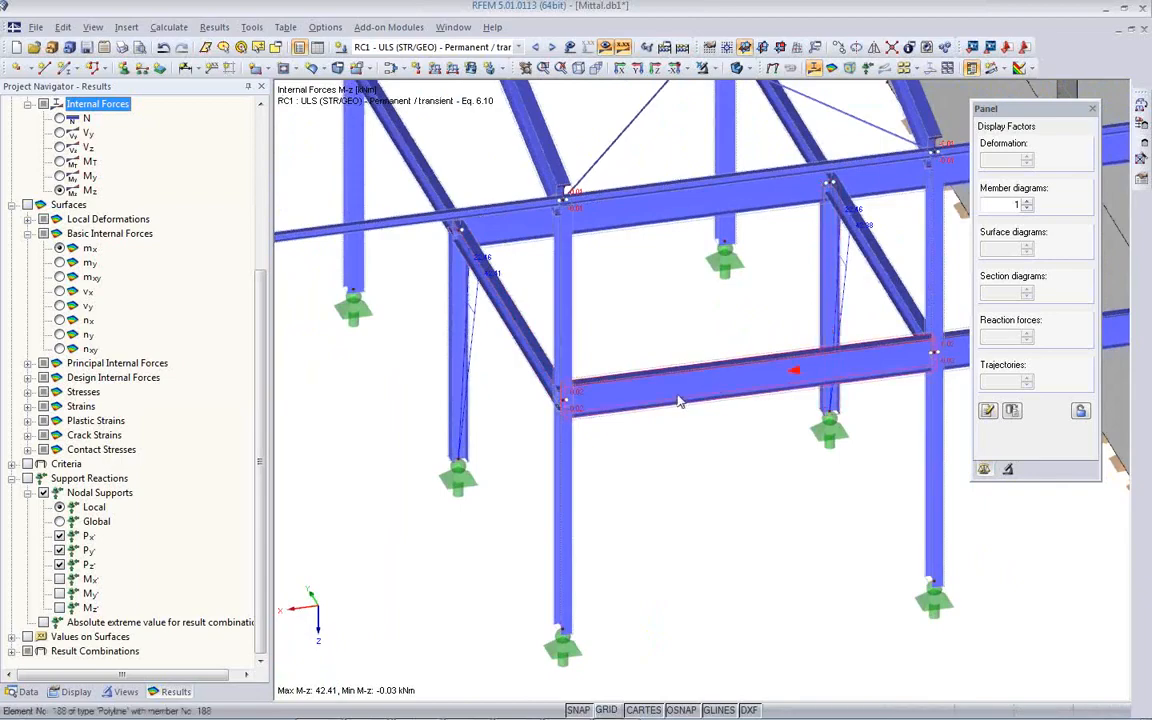
scroll(540, 420, "down", 5)
scroll(530, 441, "up", 5)
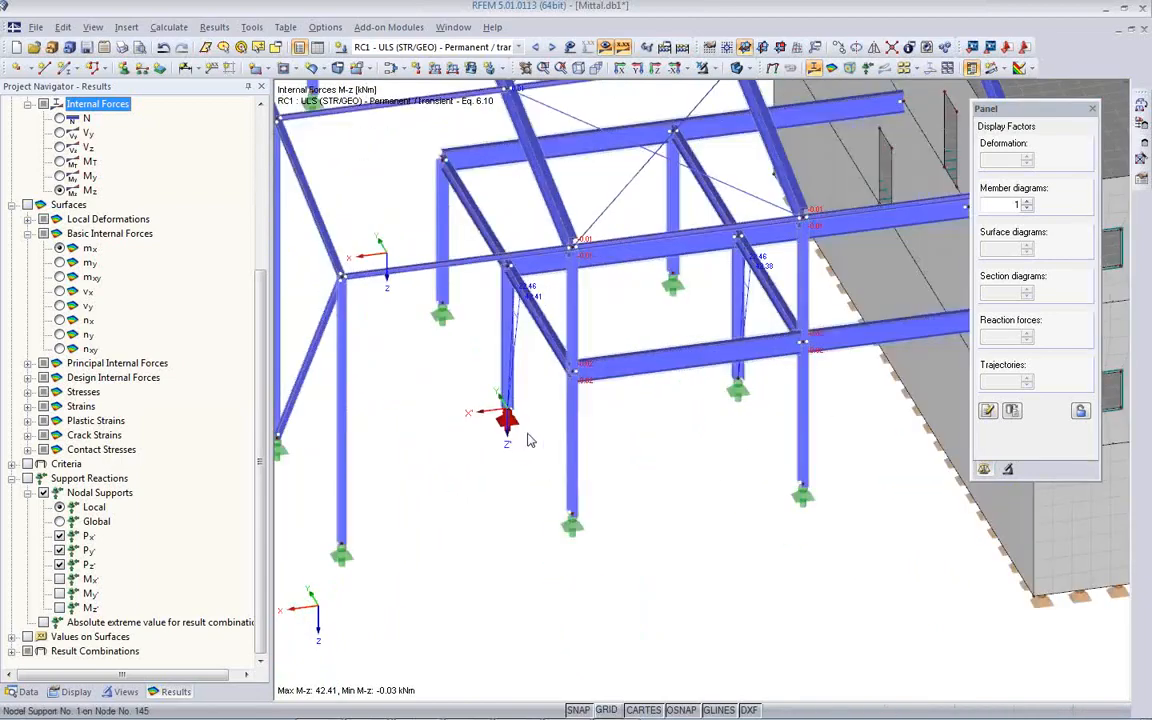
middle_click_drag(530, 441, 658, 442, "ctrl")
scroll(658, 442, "down", 2)
scroll(658, 442, "down", 2)
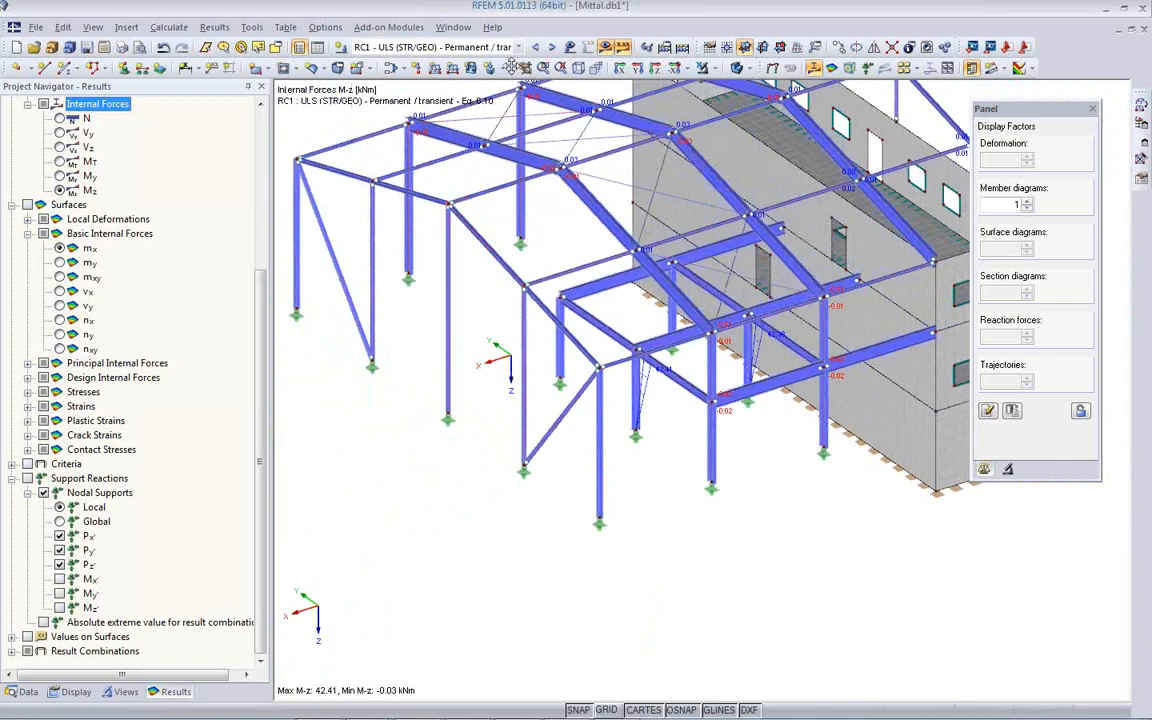
- Open the list of load cases, combinations and design cases available for result display
left_click(519, 48)
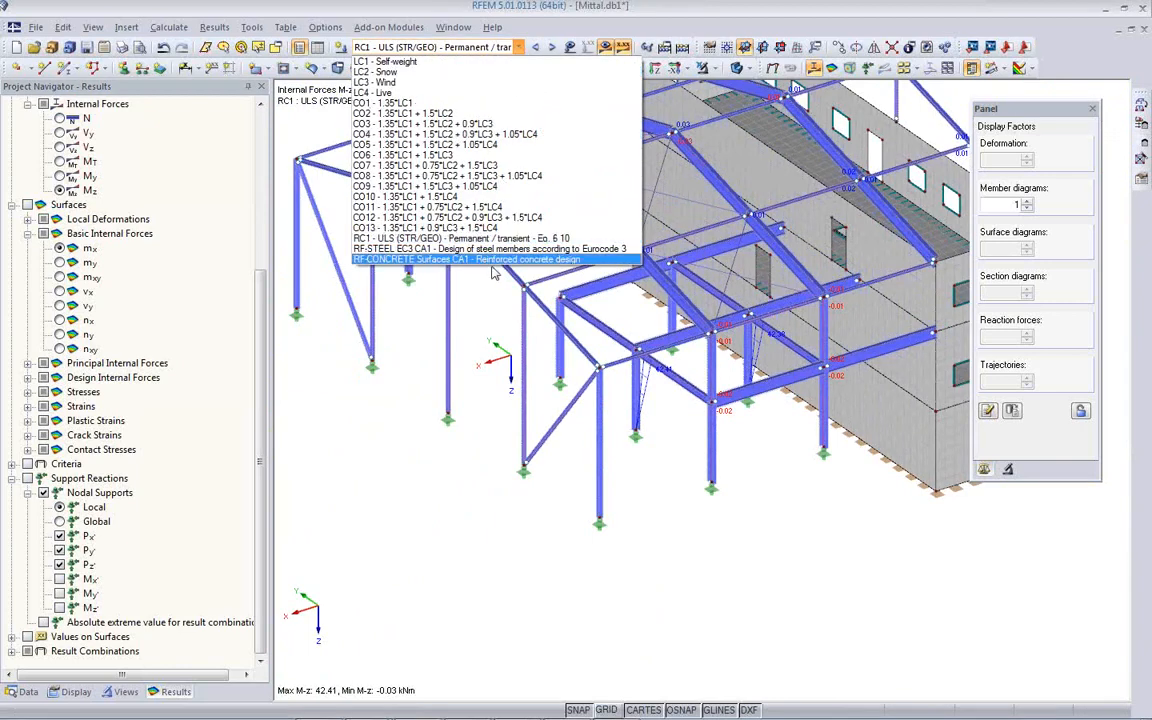
- Display the RF-STEEL EC3 CA1 steel member design results and open the module's cross-section table
left_click(485, 248)
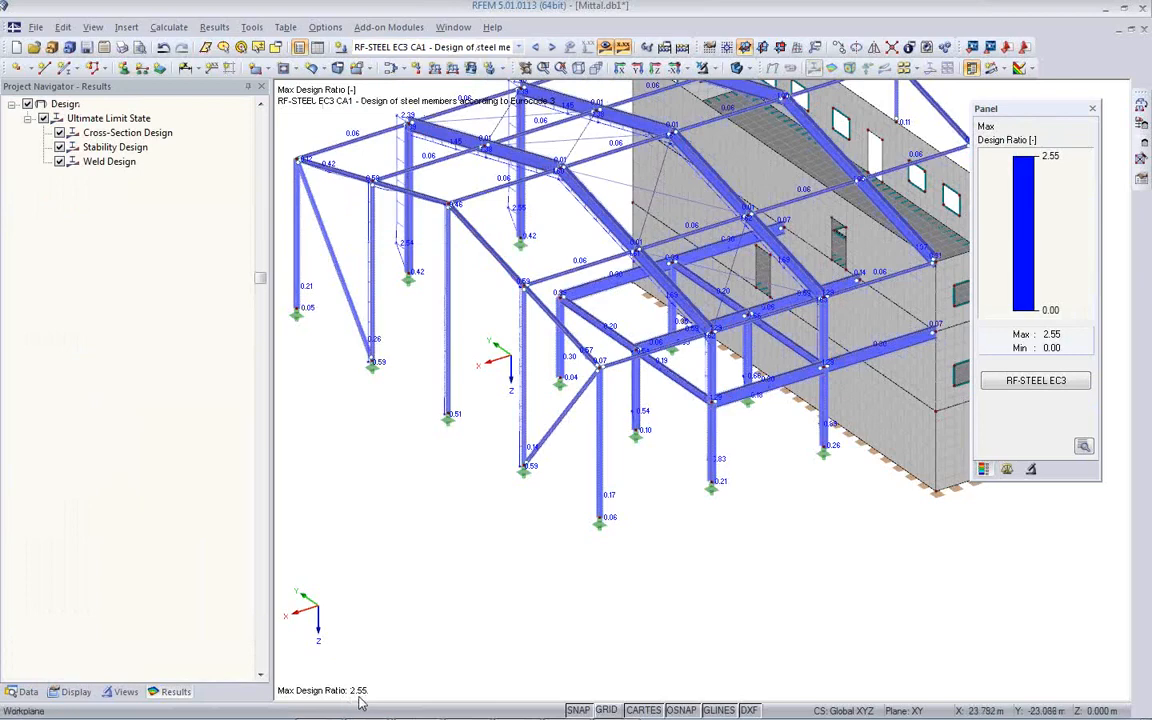
left_click(1013, 388)
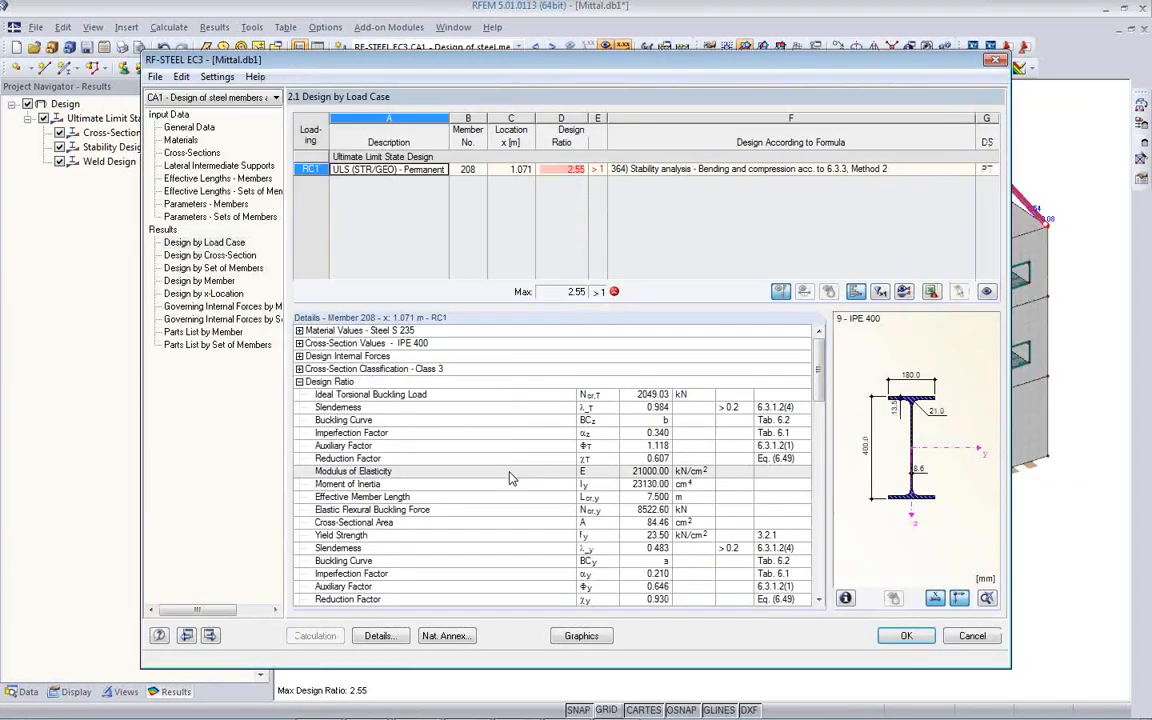
left_click(192, 153)
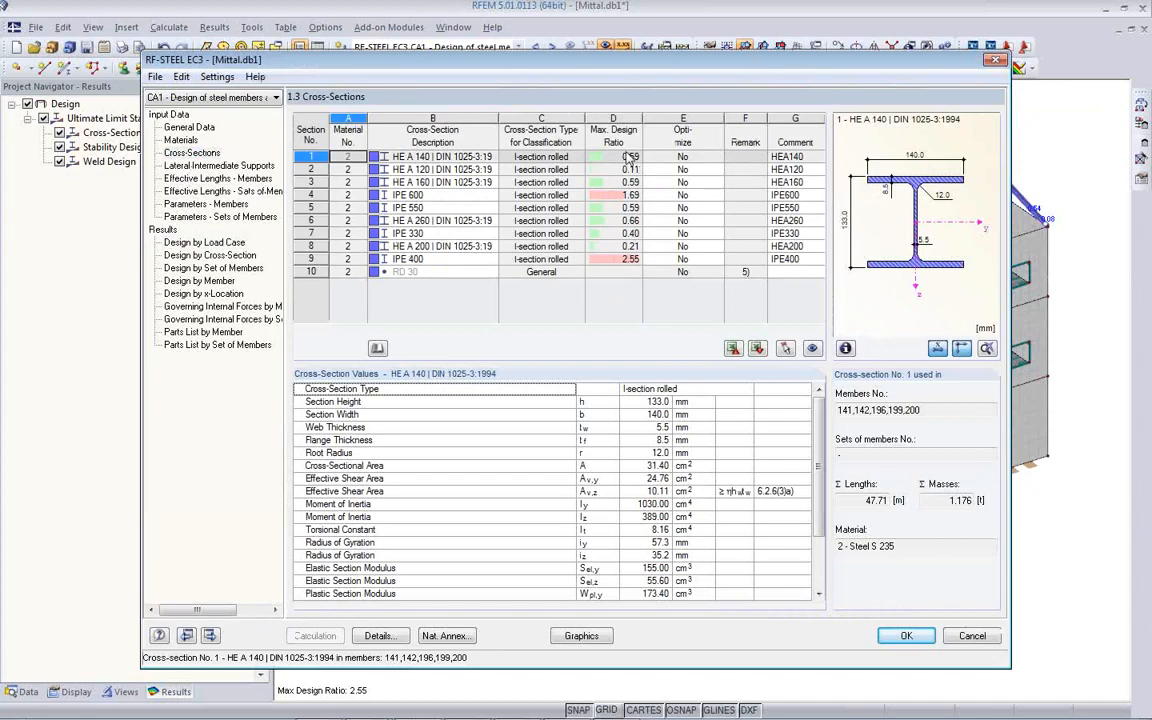
- Examine in the model which members use each cross-section, going through the rows from HE A 140 to IPE 400
left_click(470, 160)
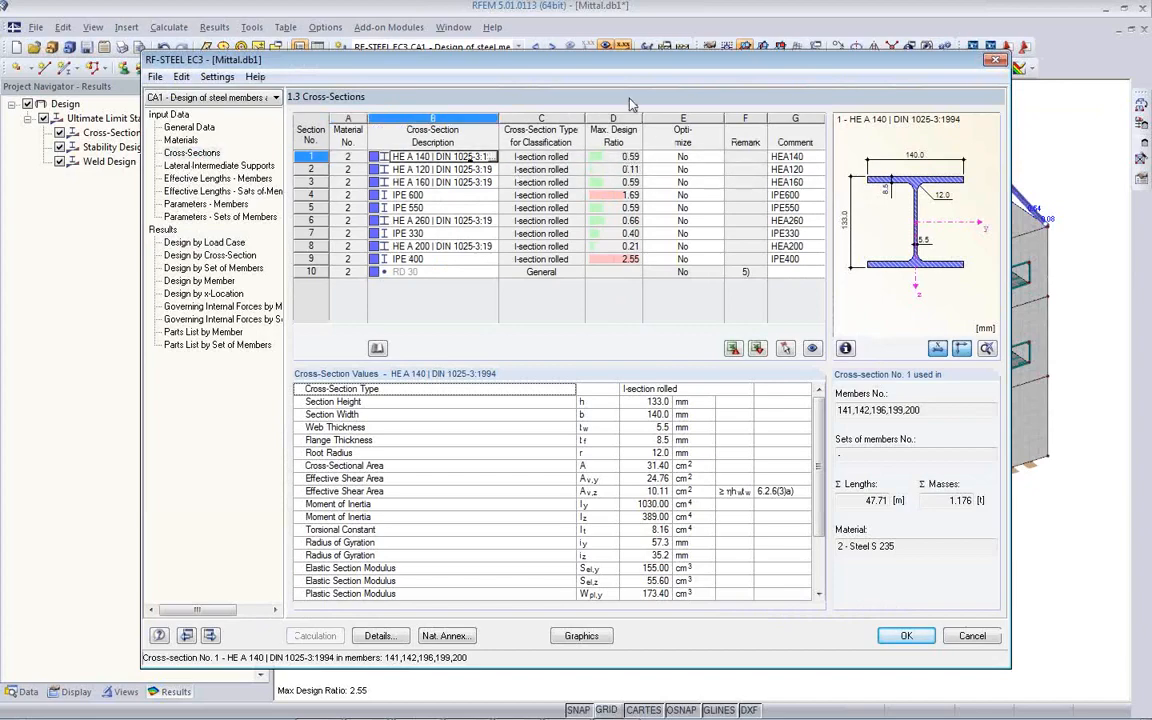
left_click_drag(630, 66, 653, 349)
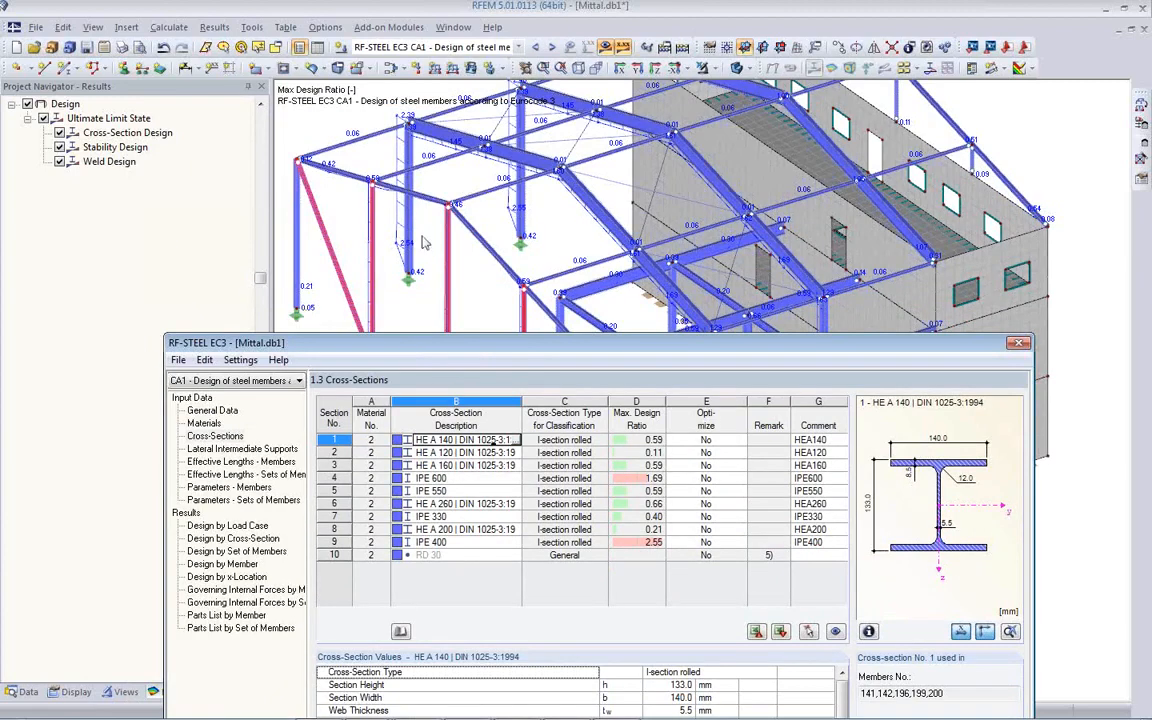
left_click(487, 454)
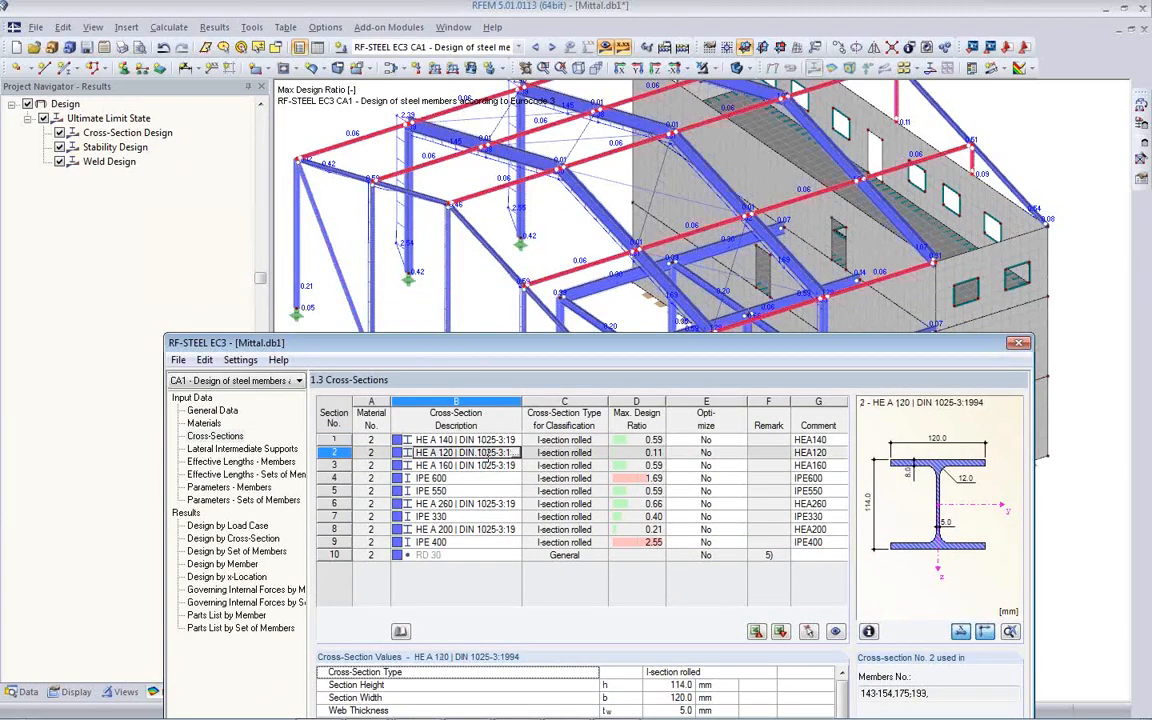
left_click(487, 467)
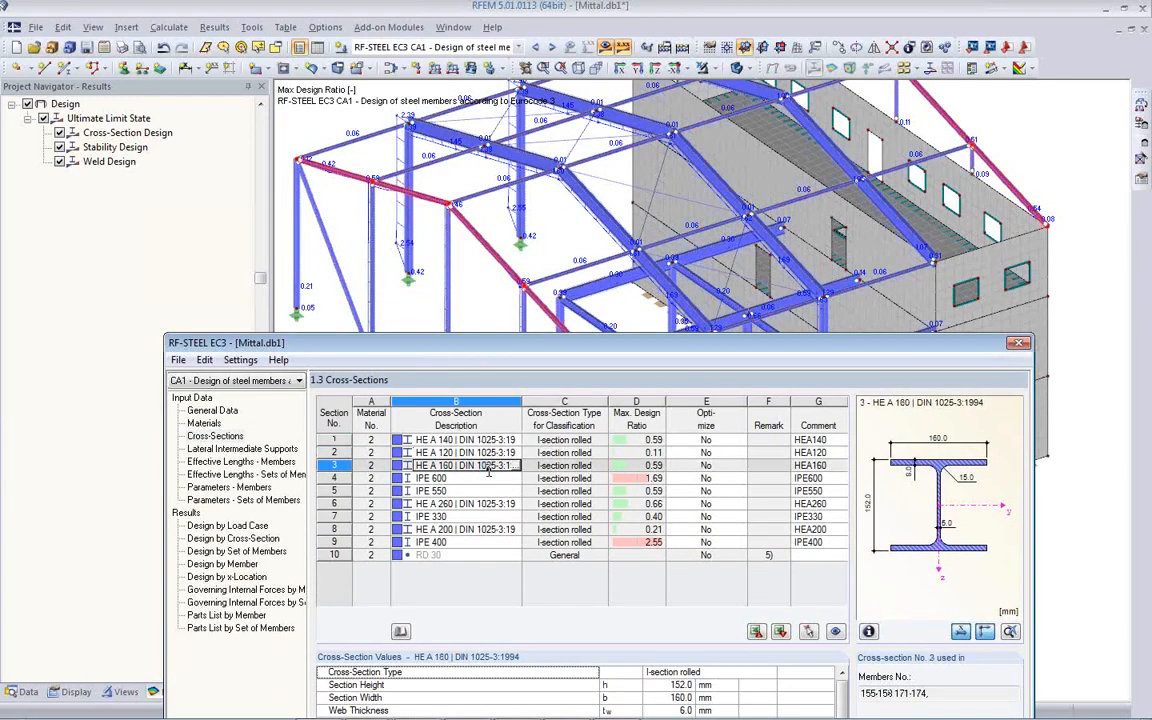
left_click(488, 479)
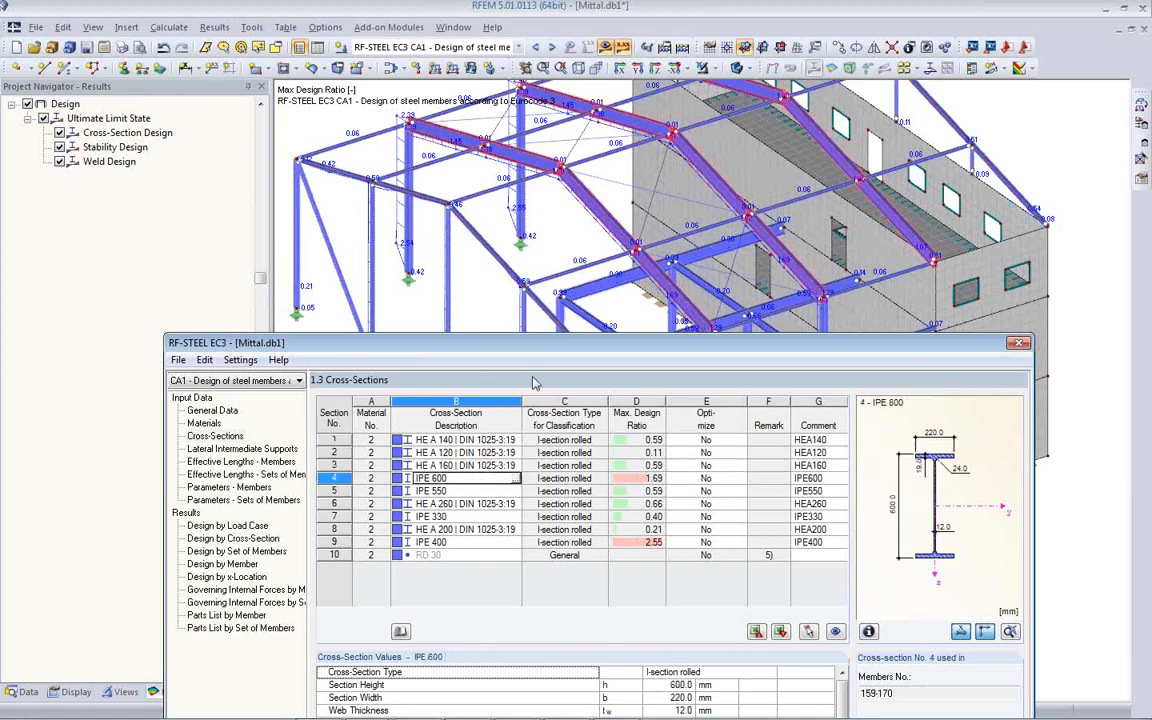
left_click(487, 492)
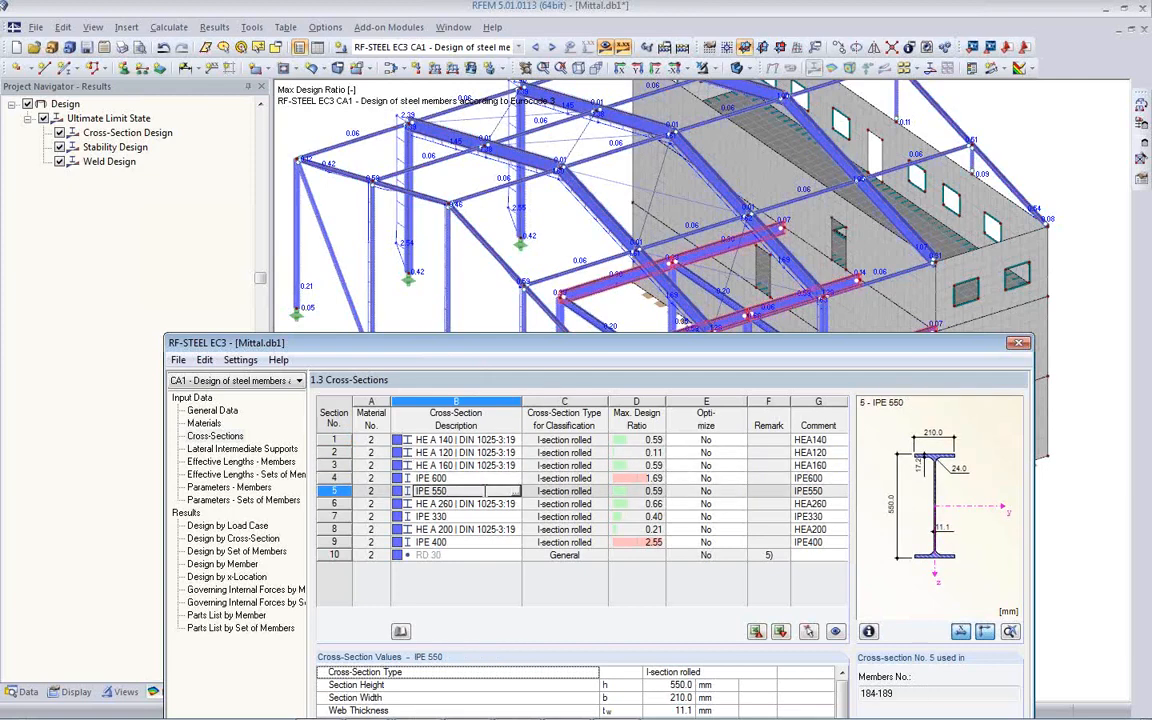
left_click(520, 505)
left_click(500, 517)
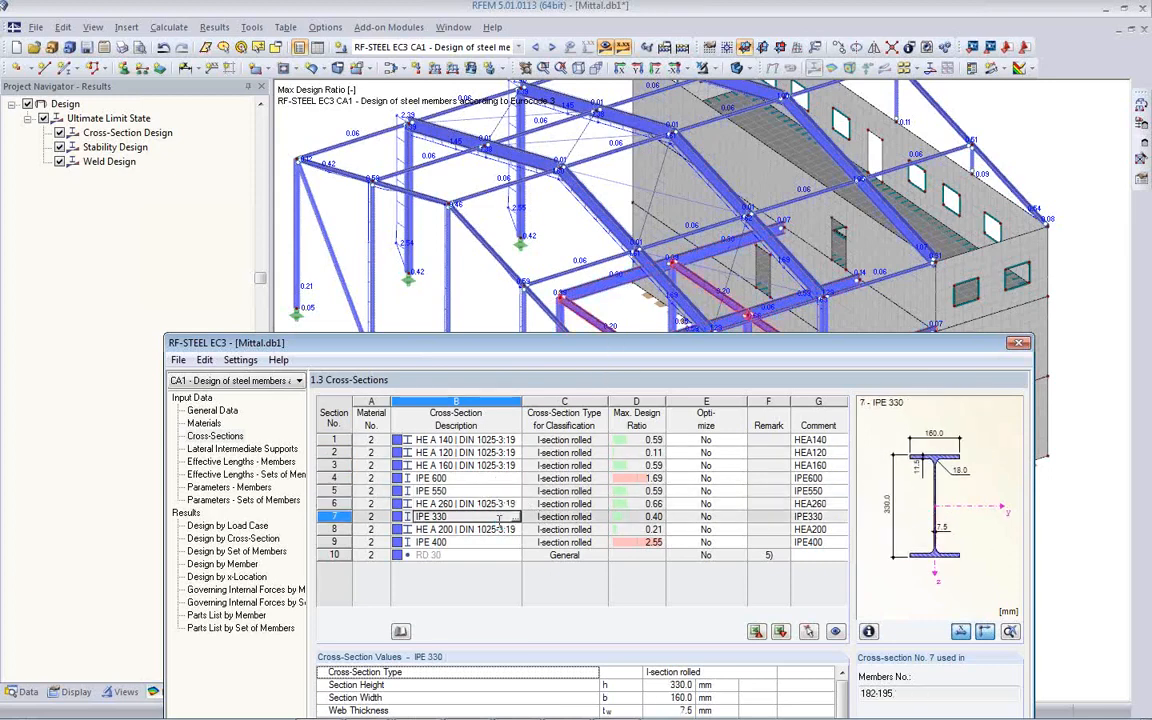
left_click(499, 530)
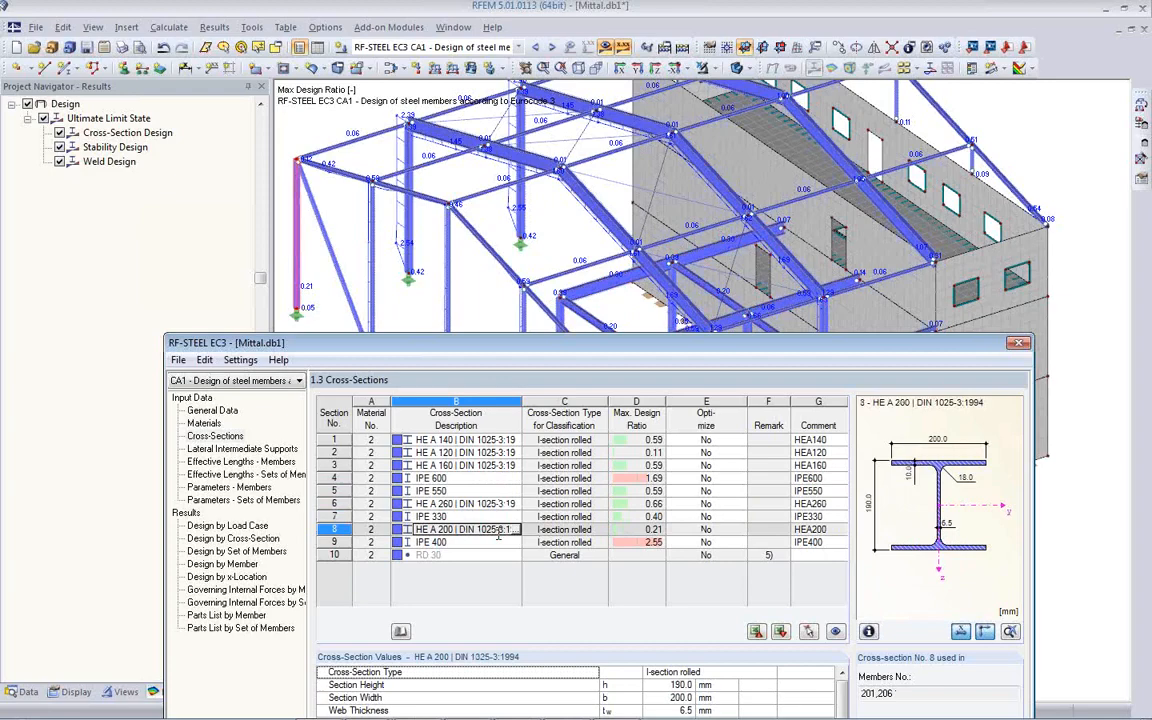
left_click(498, 542)
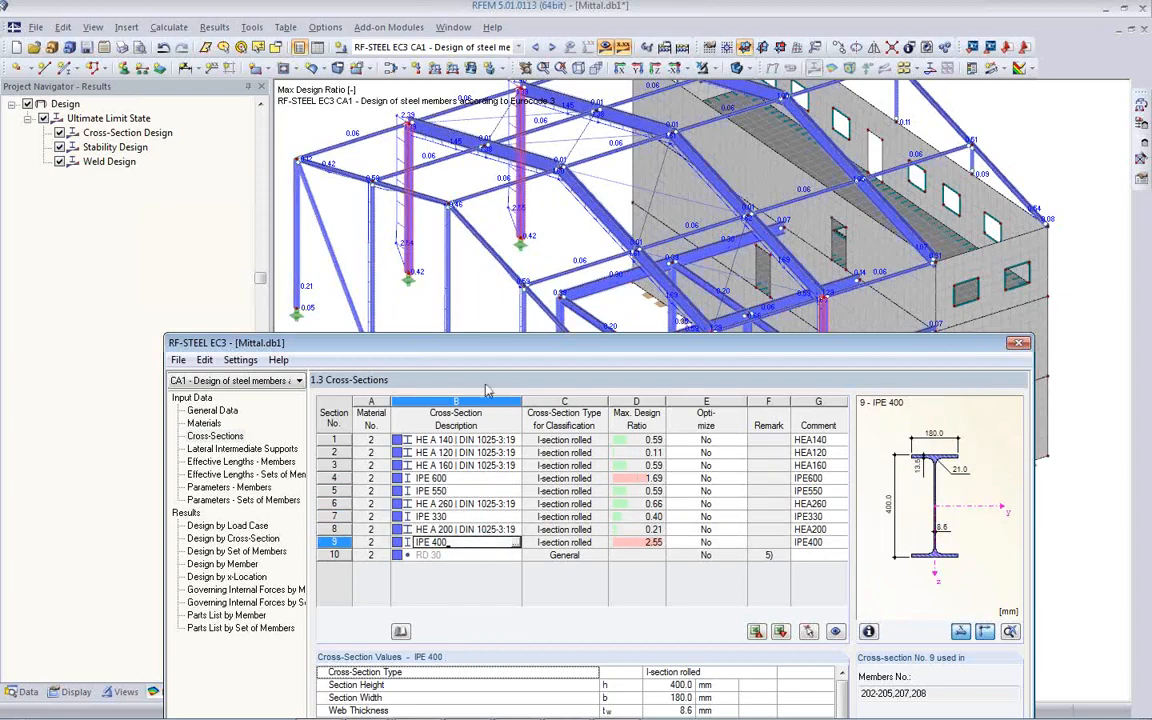
left_click_drag(495, 353, 511, 434)
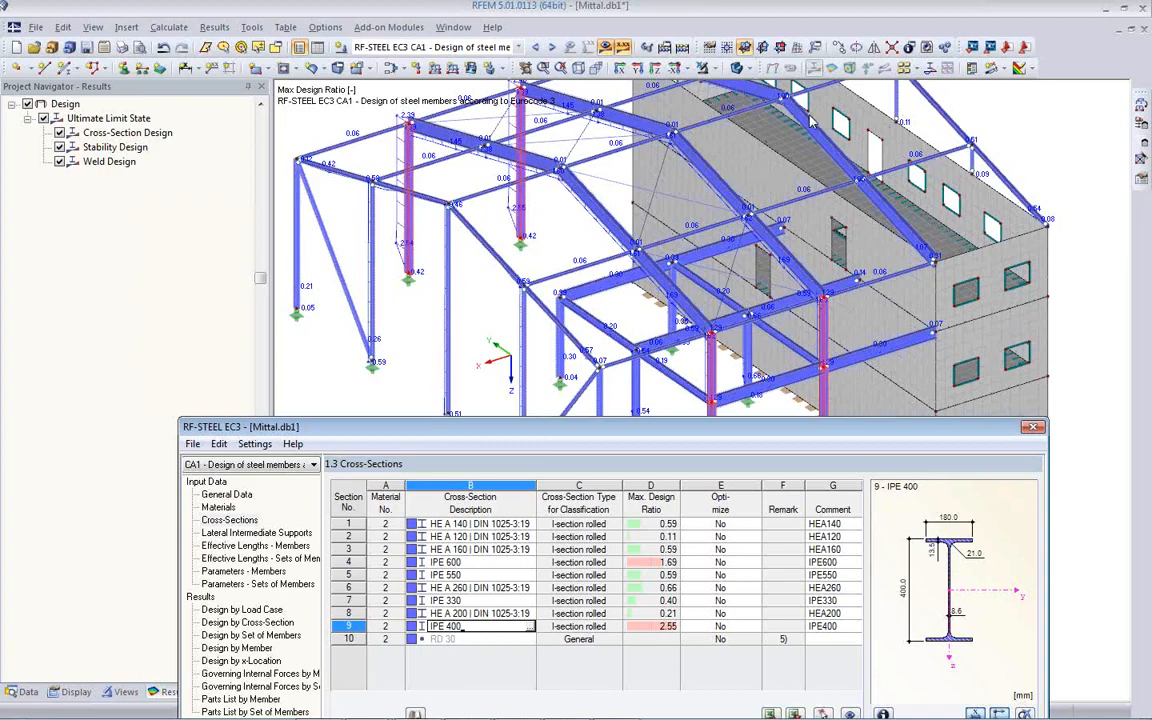
left_click_drag(558, 432, 535, 190)
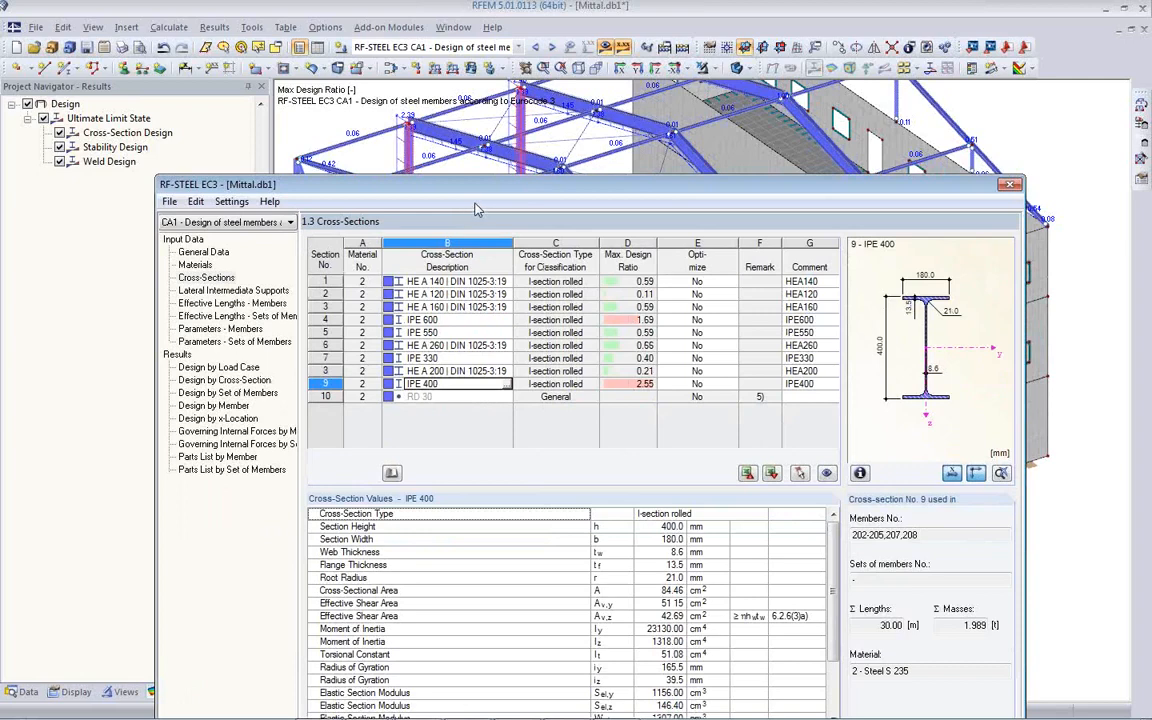
- Set the optimization of cross-sections 1 (HE A 140) and 3 (HE A 160) to From current row
left_click(733, 281)
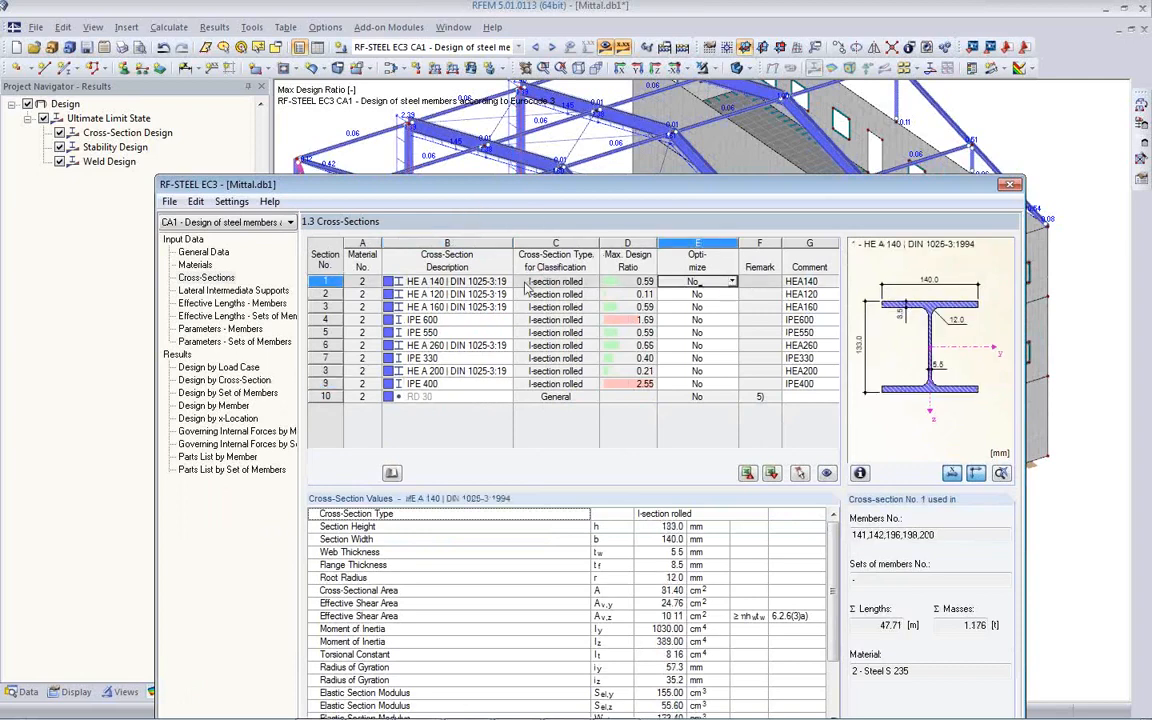
left_click_drag(519, 193, 515, 257)
left_click(731, 346)
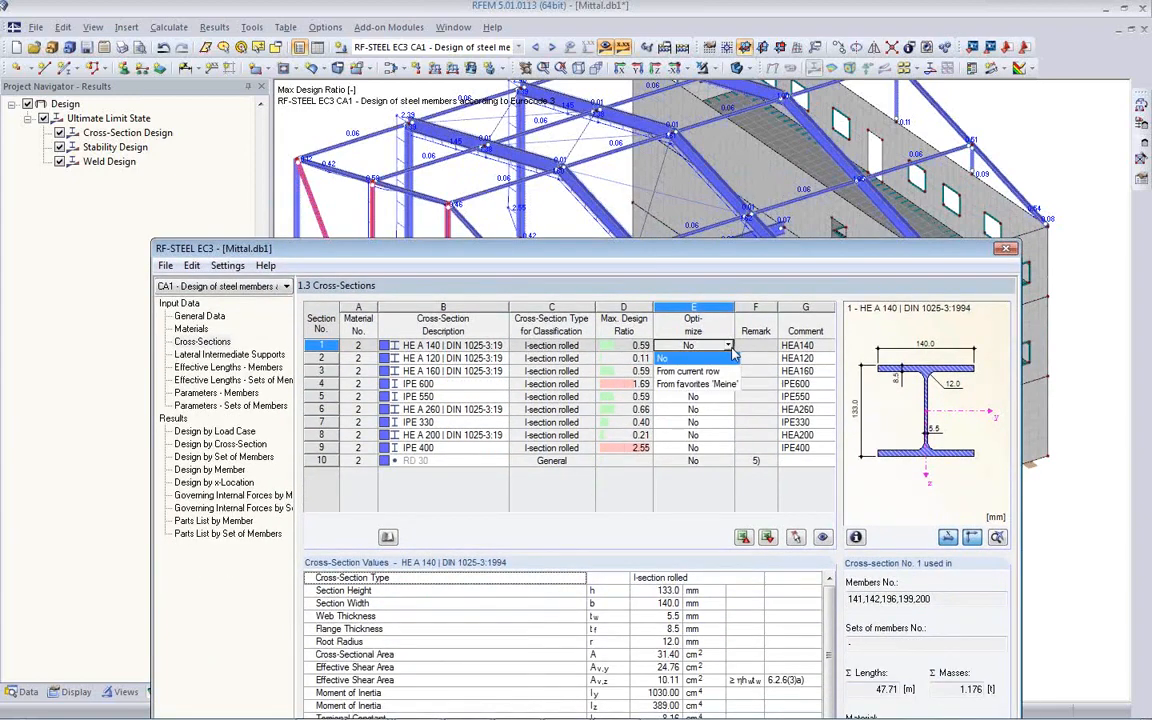
left_click(718, 364)
left_click(731, 360)
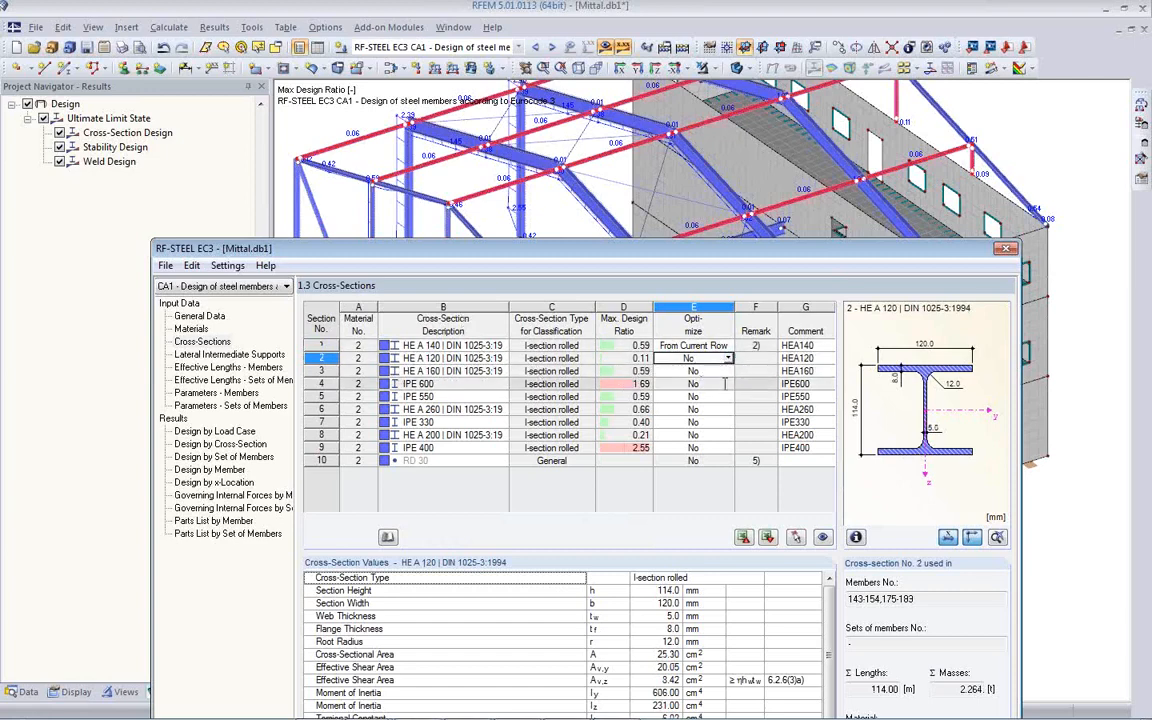
left_click(704, 372)
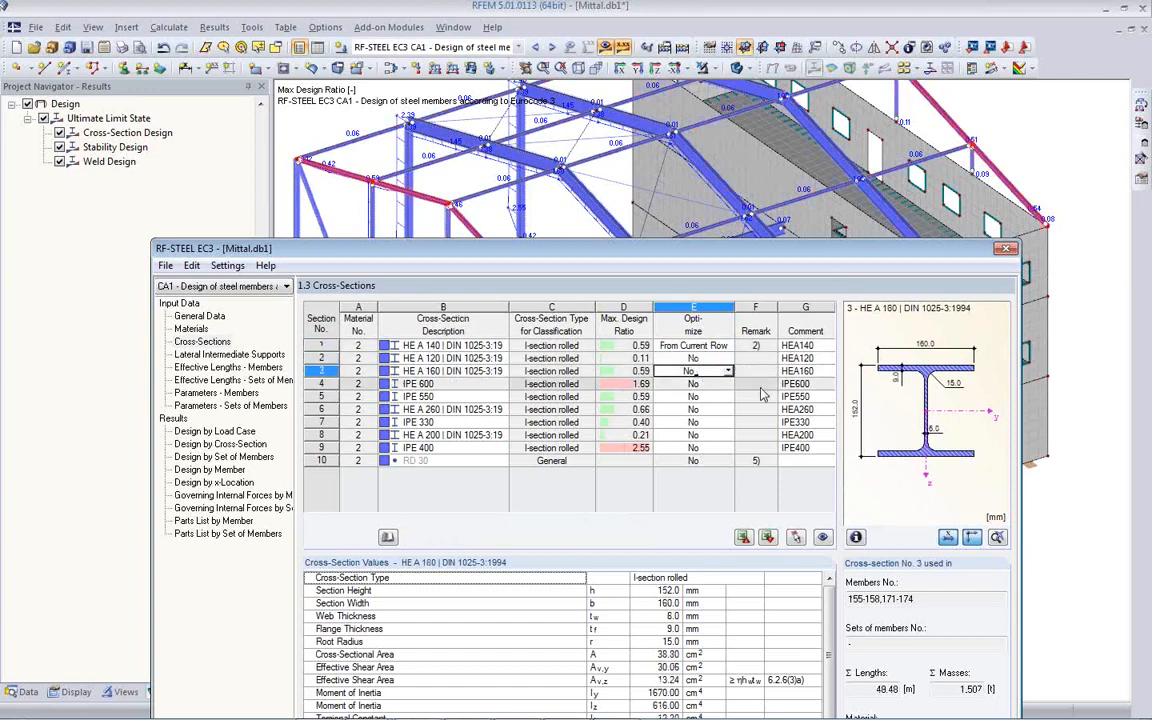
left_click(727, 372)
left_click(713, 398)
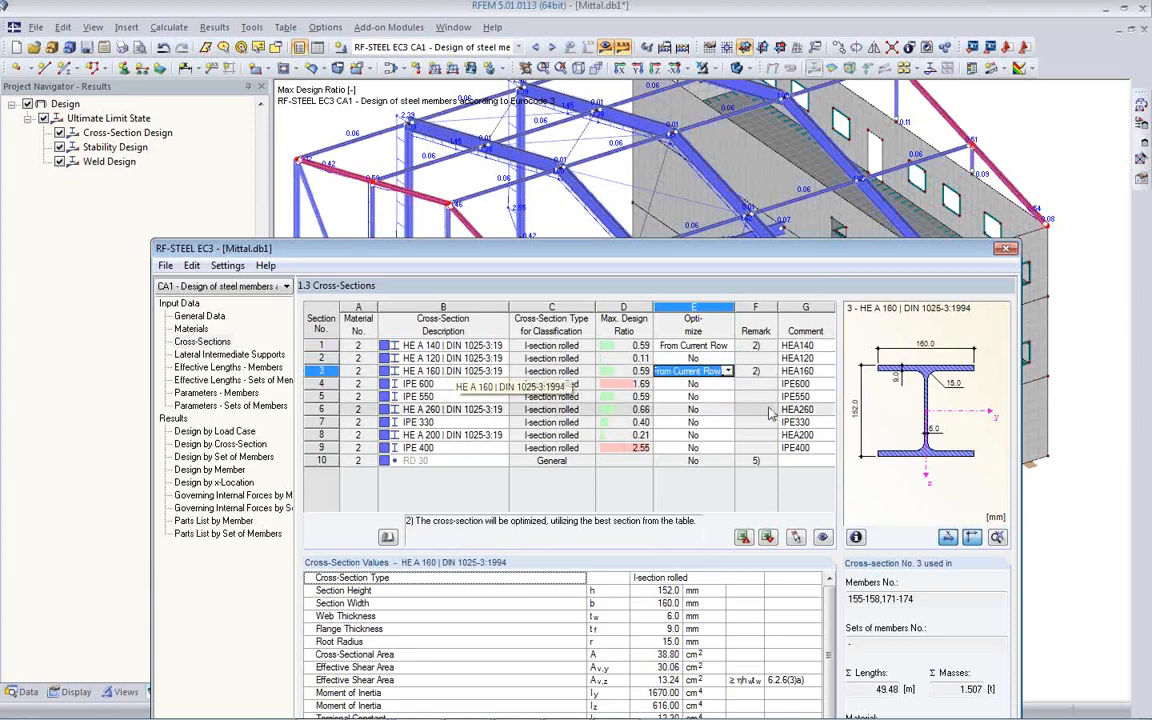
- Set the optimization of cross-section 5 (IPE 550) to From current row
left_click(722, 384)
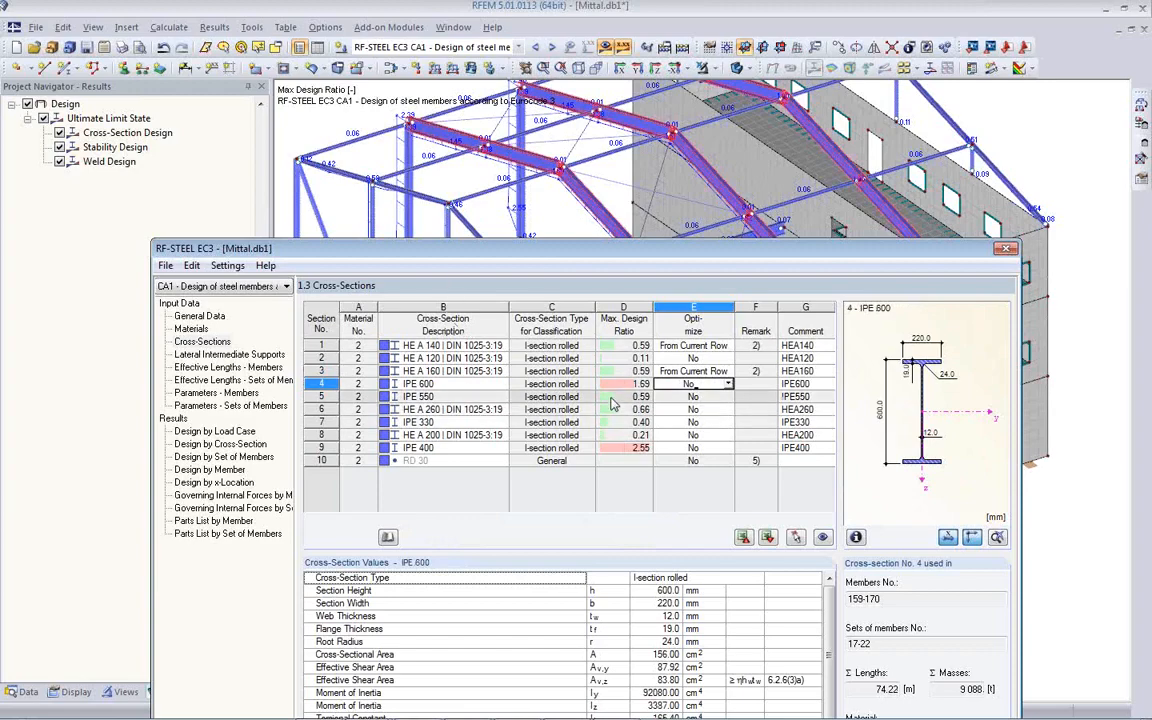
left_click(479, 398)
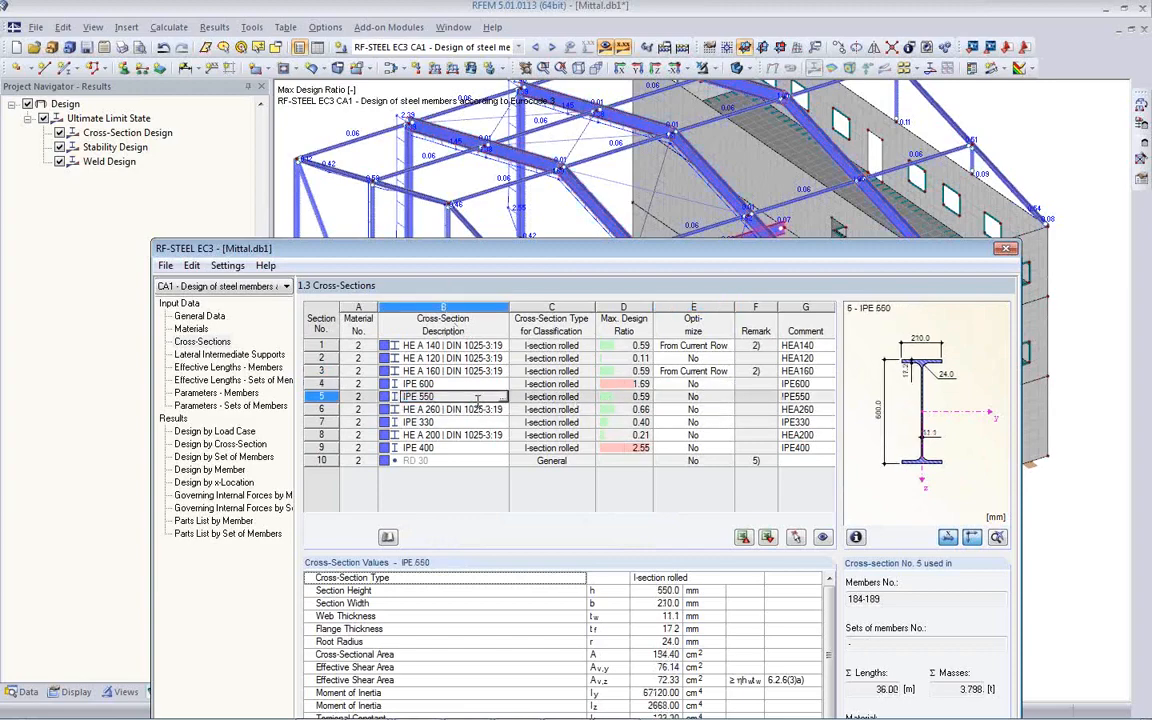
mouse_move(630, 248)
left_mouse_down()
mouse_move(640, 532)
mouse_move(645, 259)
left_mouse_up()
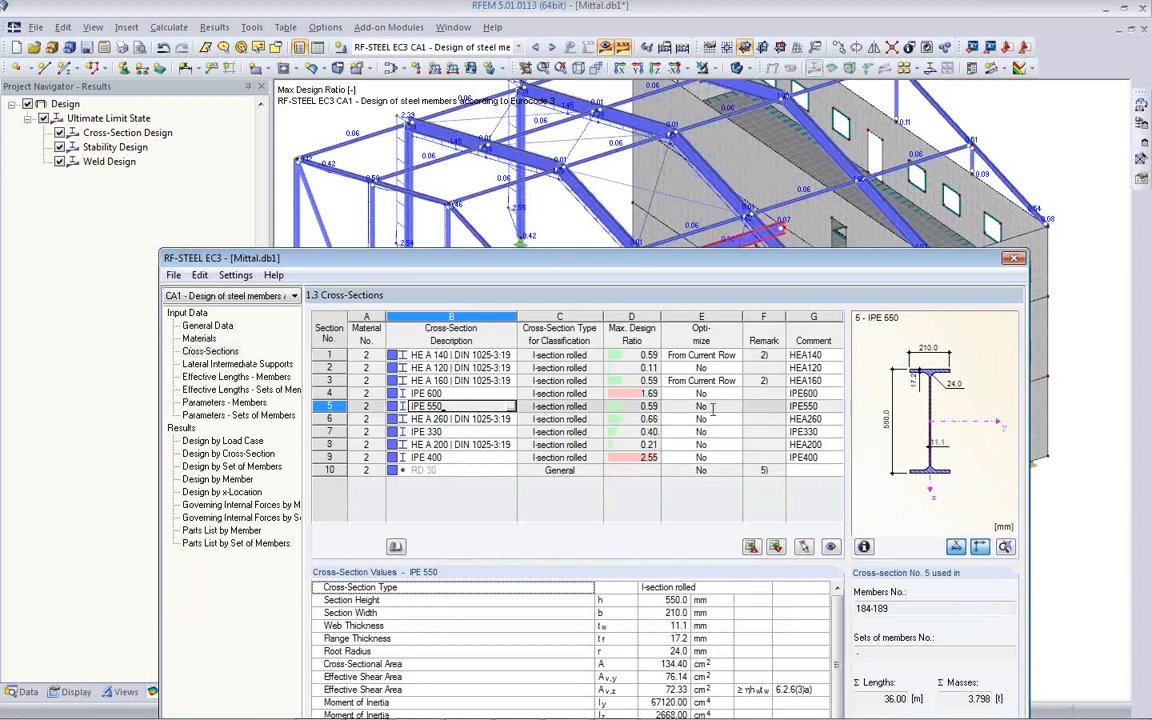
left_click(713, 407)
left_click(737, 409)
left_click(684, 433)
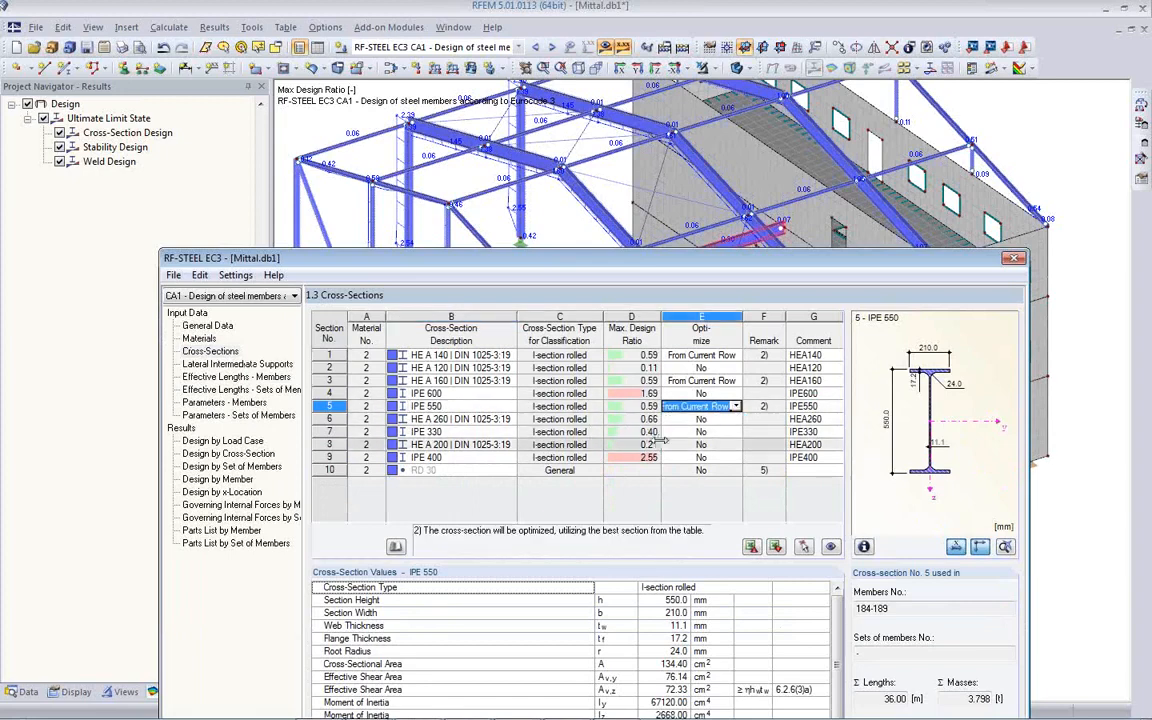
- Set the optimization of cross-sections 6 (HE A 260) and 7 (IPE 330) to From current row
left_click(452, 419)
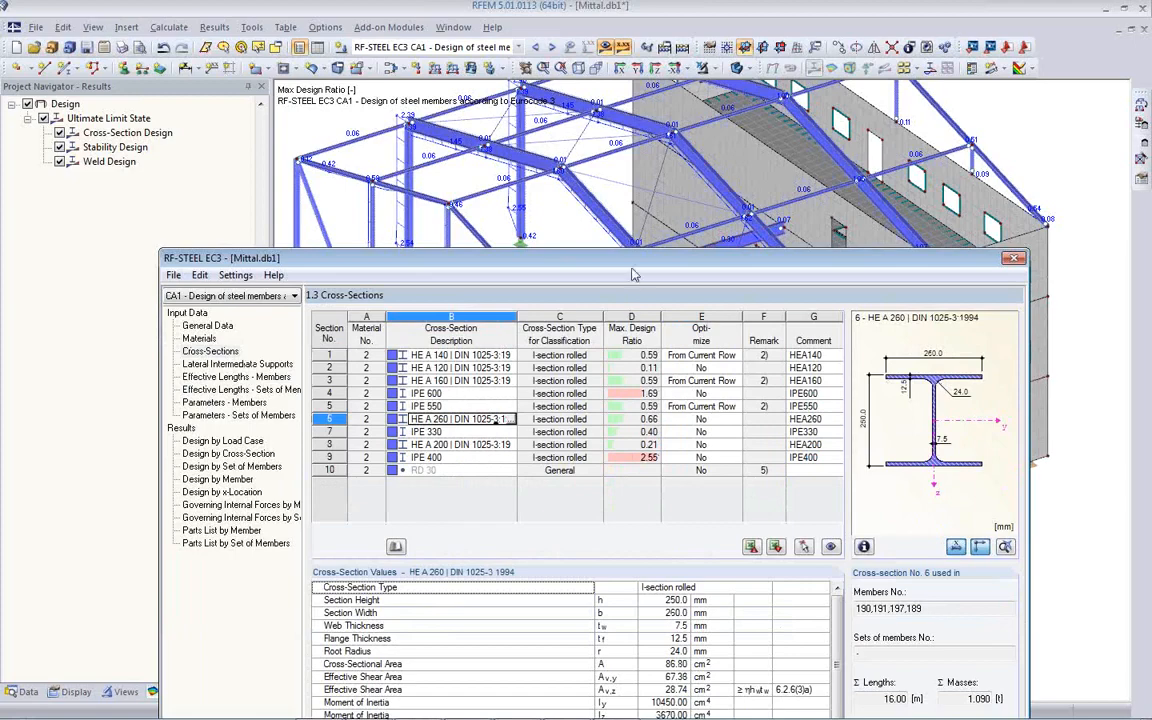
left_click_drag(634, 265, 634, 476)
left_click(734, 631)
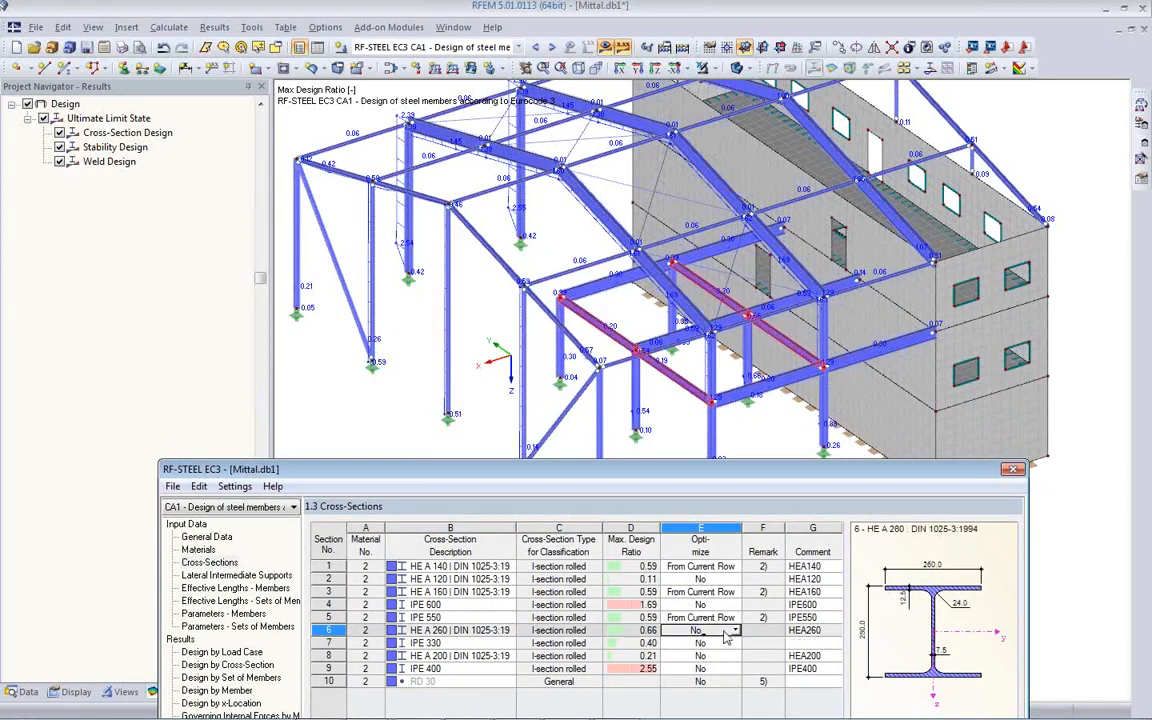
left_click(735, 631)
left_click(700, 656)
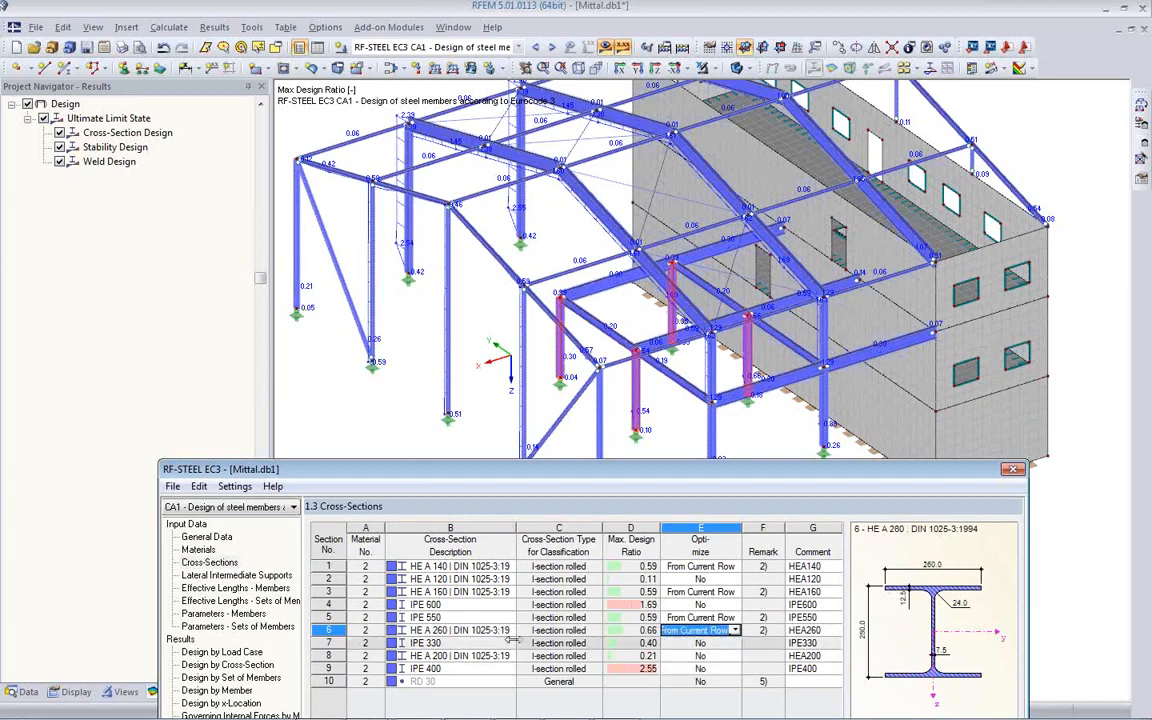
left_click(512, 643)
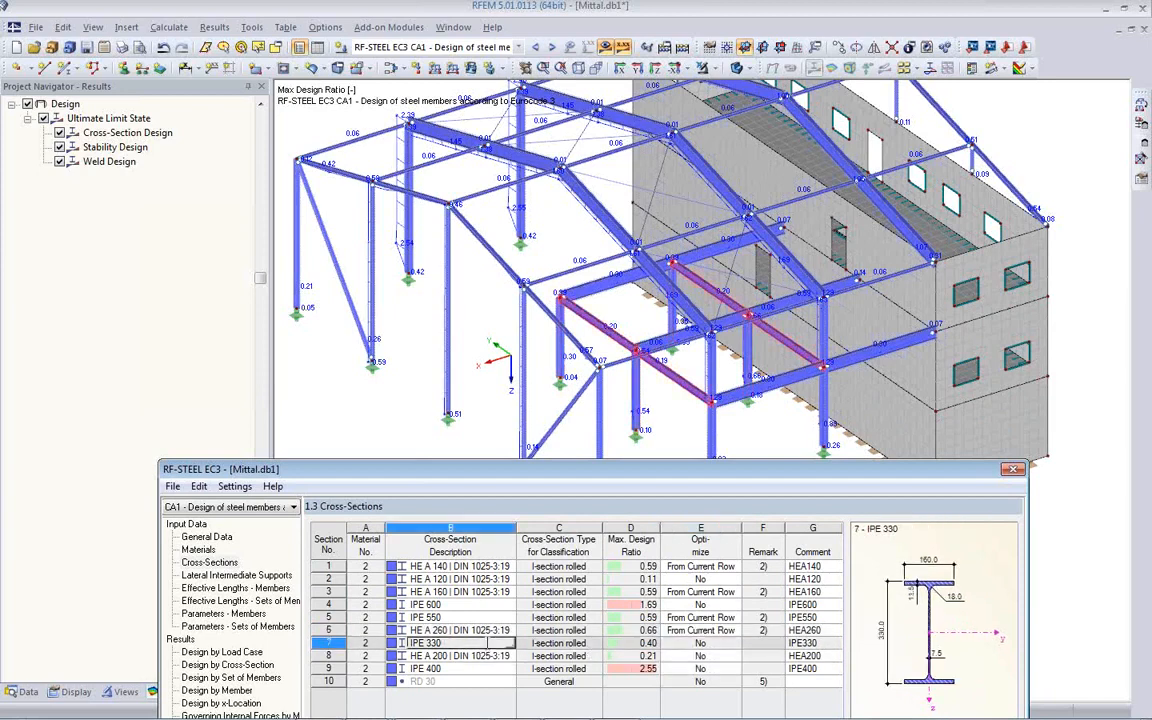
left_click(733, 645)
left_click(735, 644)
left_click(700, 656)
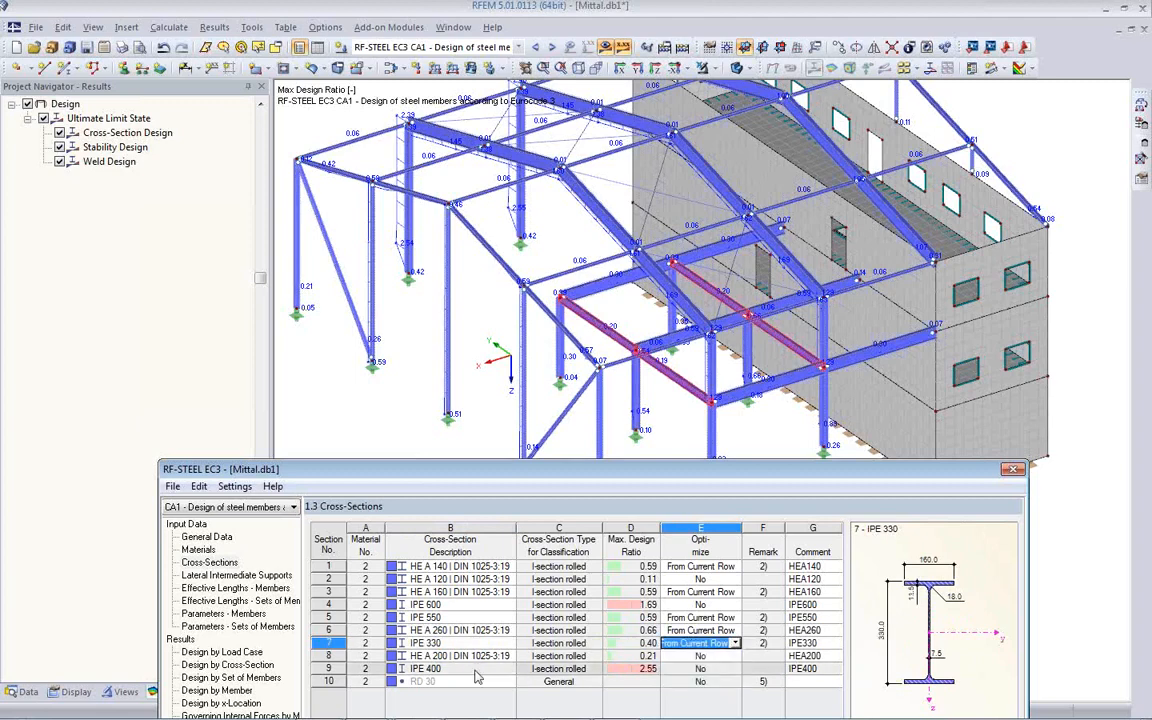
- Set the optimization of cross-section 9 (IPE 400) to From current row
left_click(476, 670)
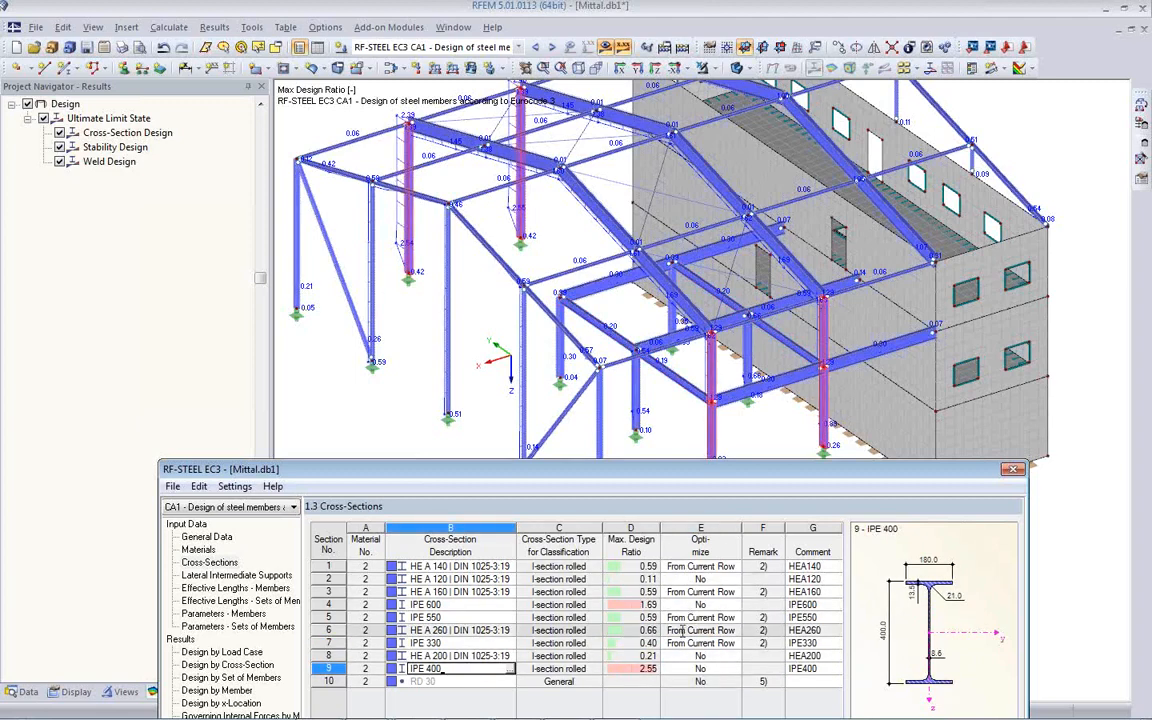
left_click(714, 671)
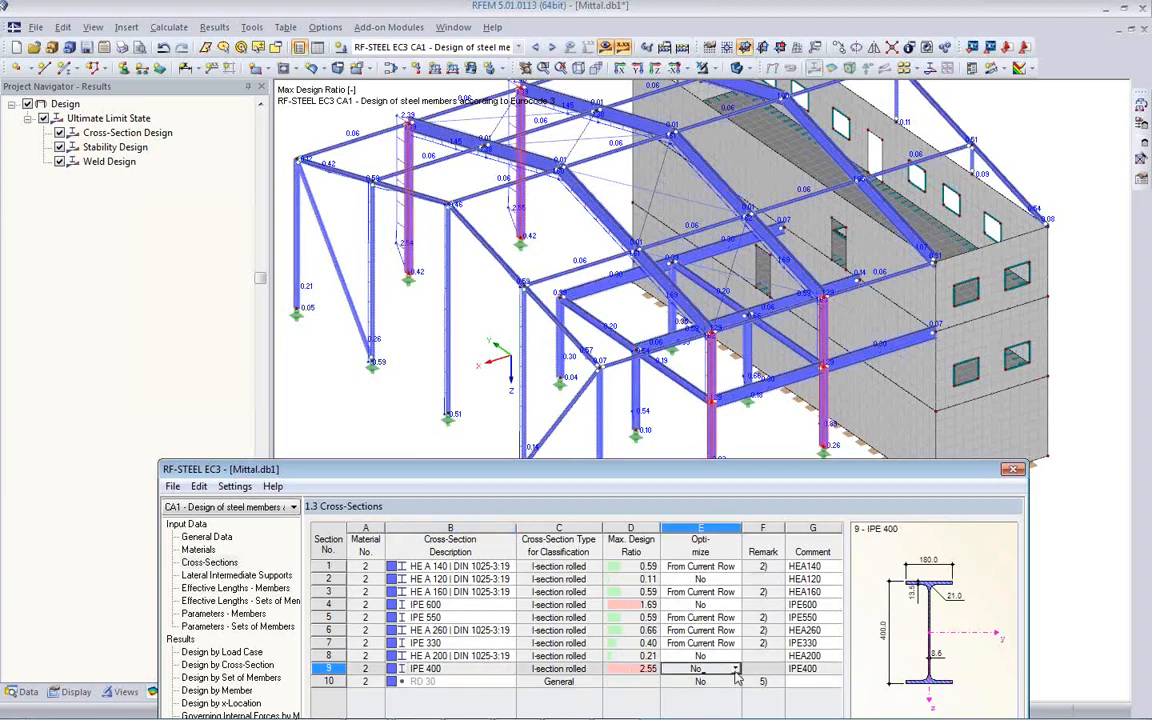
left_click(735, 669)
left_click(700, 688)
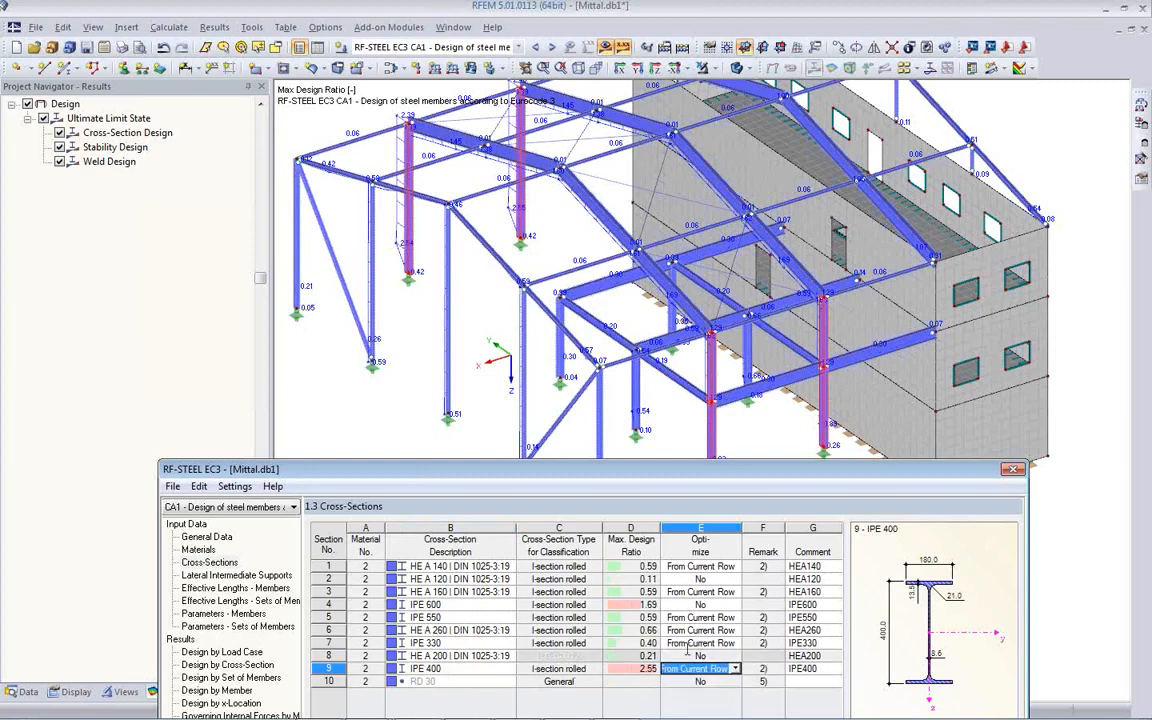
left_click_drag(632, 473, 645, 250)
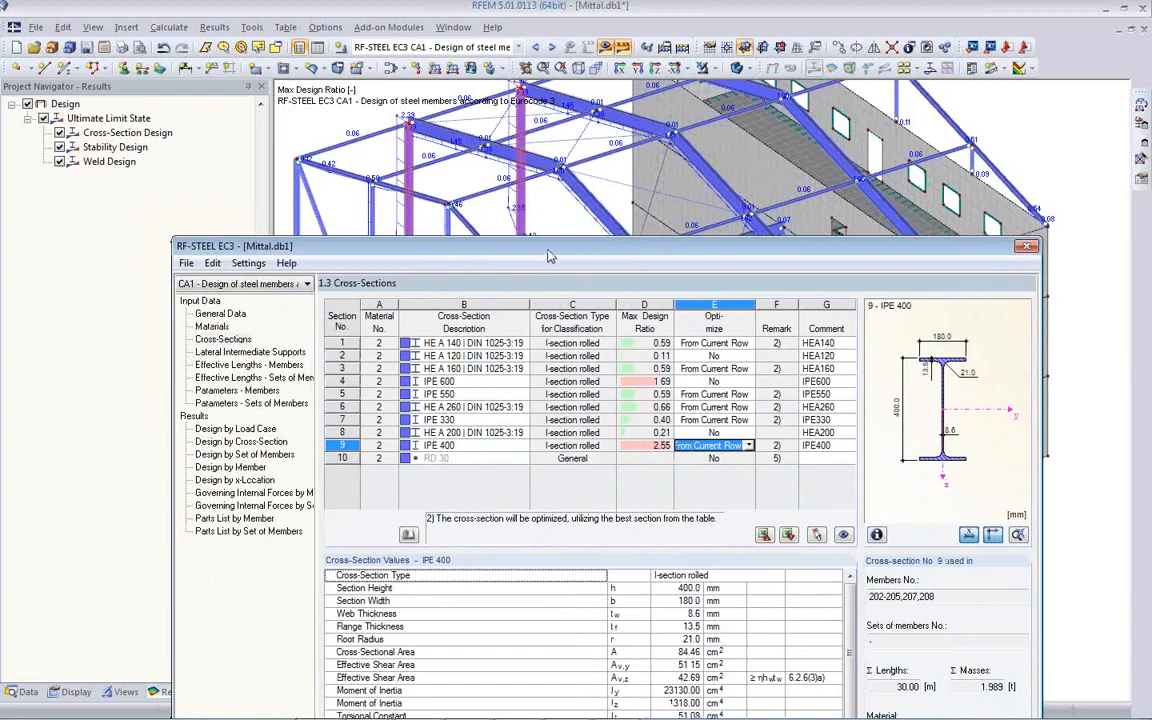
left_click_drag(548, 254, 515, 151)
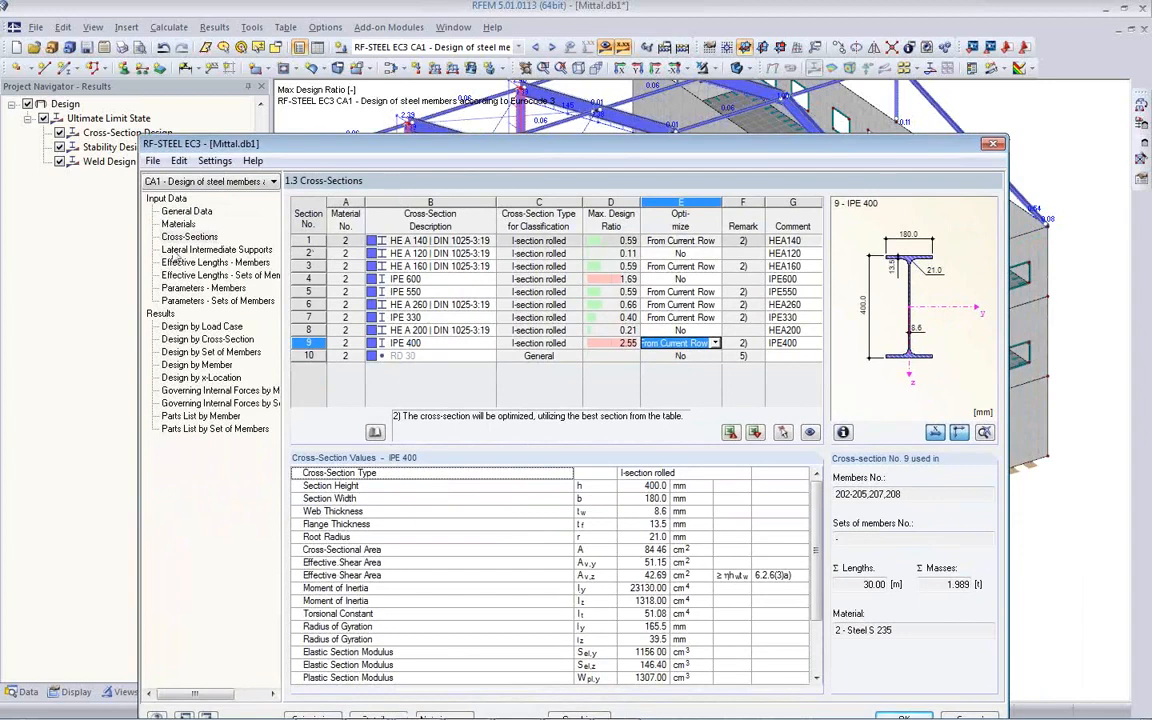
- Run the RF-STEEL EC3 calculation with the chosen cross-section optimizations
right_click(432, 333)
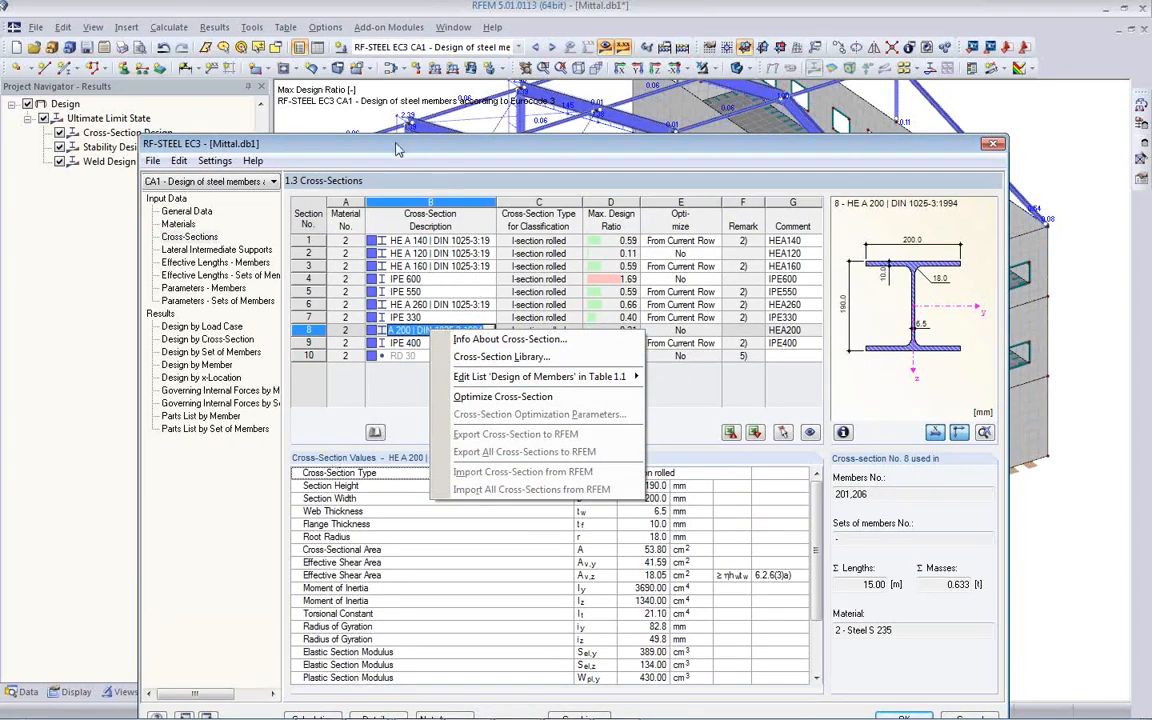
left_click_drag(396, 149, 389, 92)
left_click(305, 662)
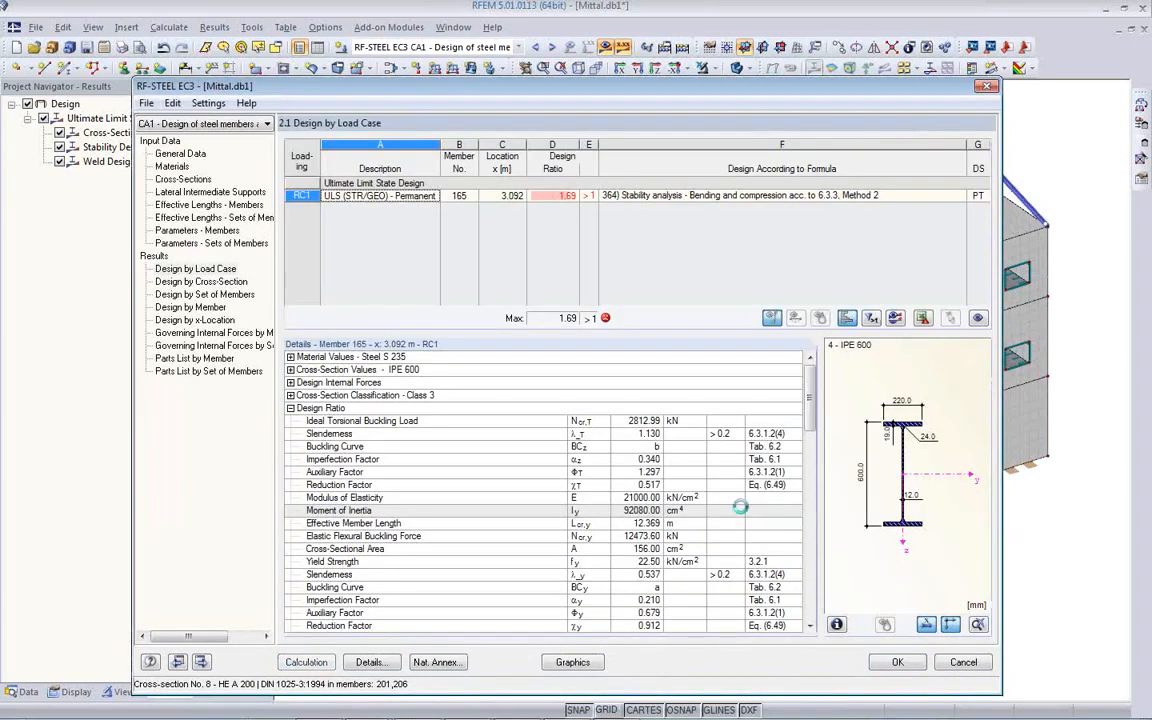
- Review the optimized cross-sections 3, 5, 6, 7 and 9 and locate their members in the model
left_click(182, 180)
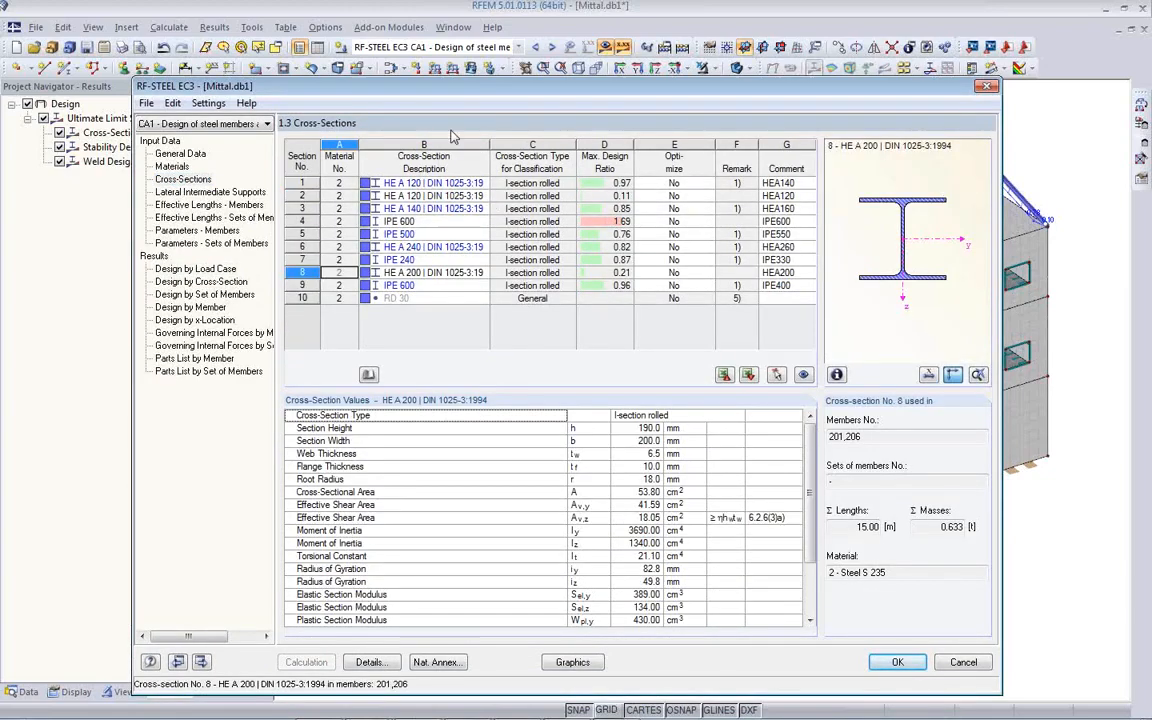
left_click_drag(413, 86, 426, 354)
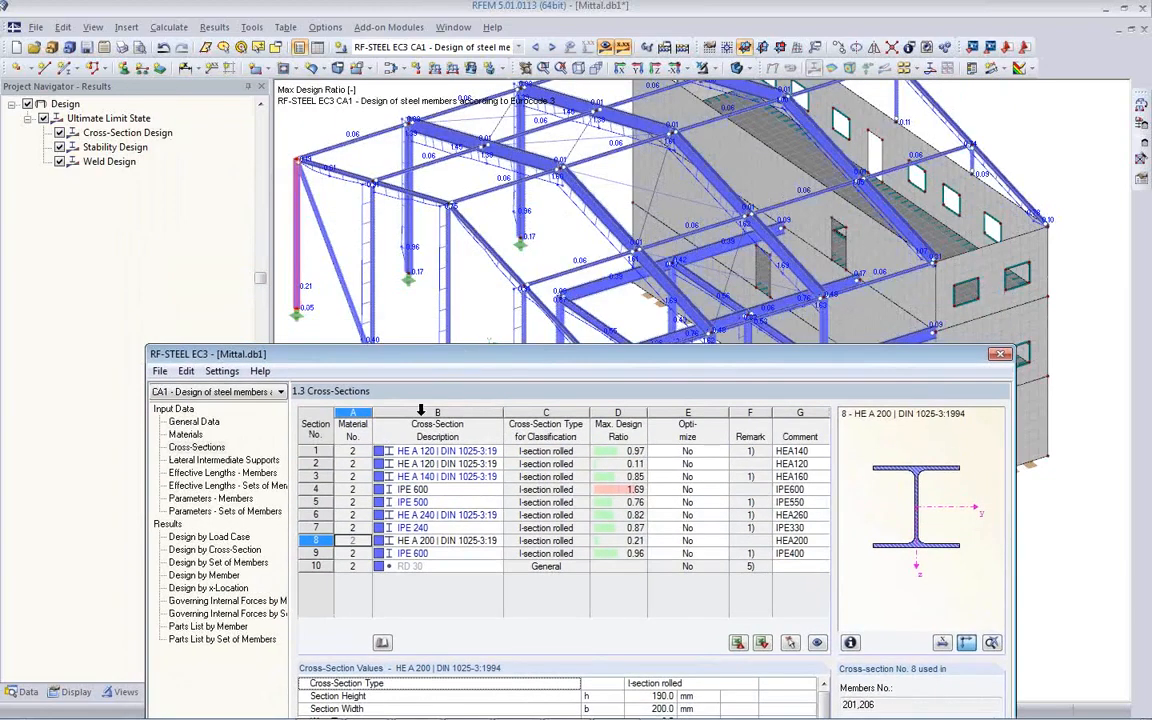
left_click(440, 476)
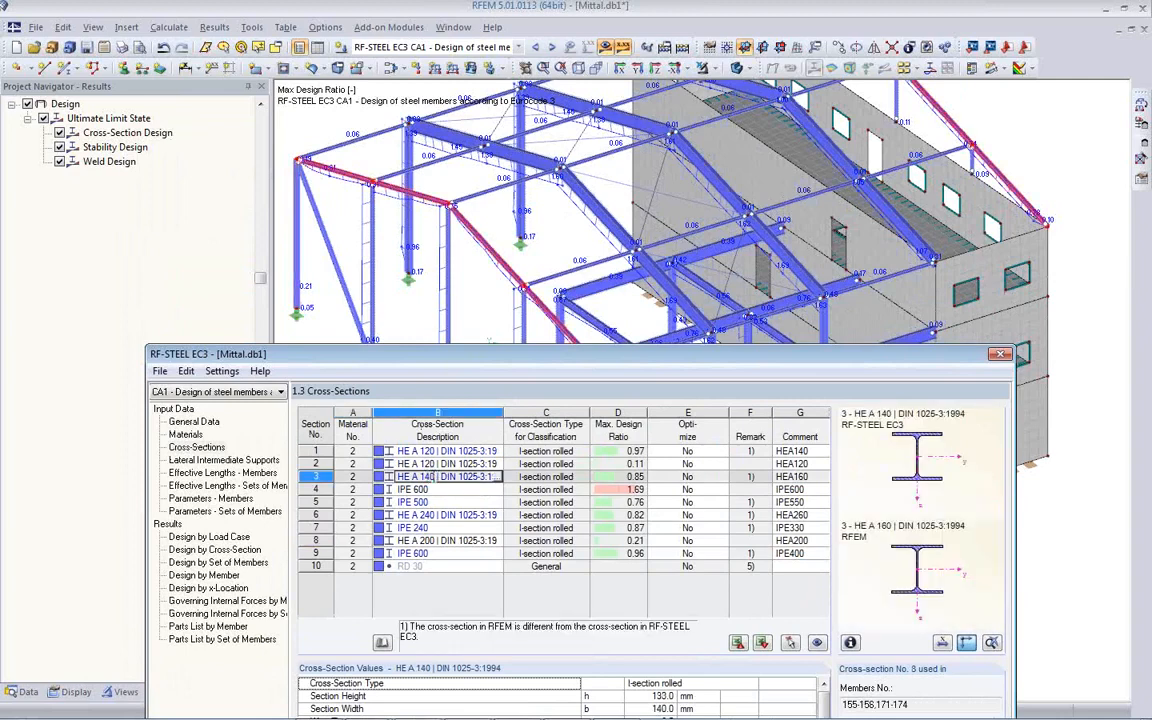
left_click(433, 502)
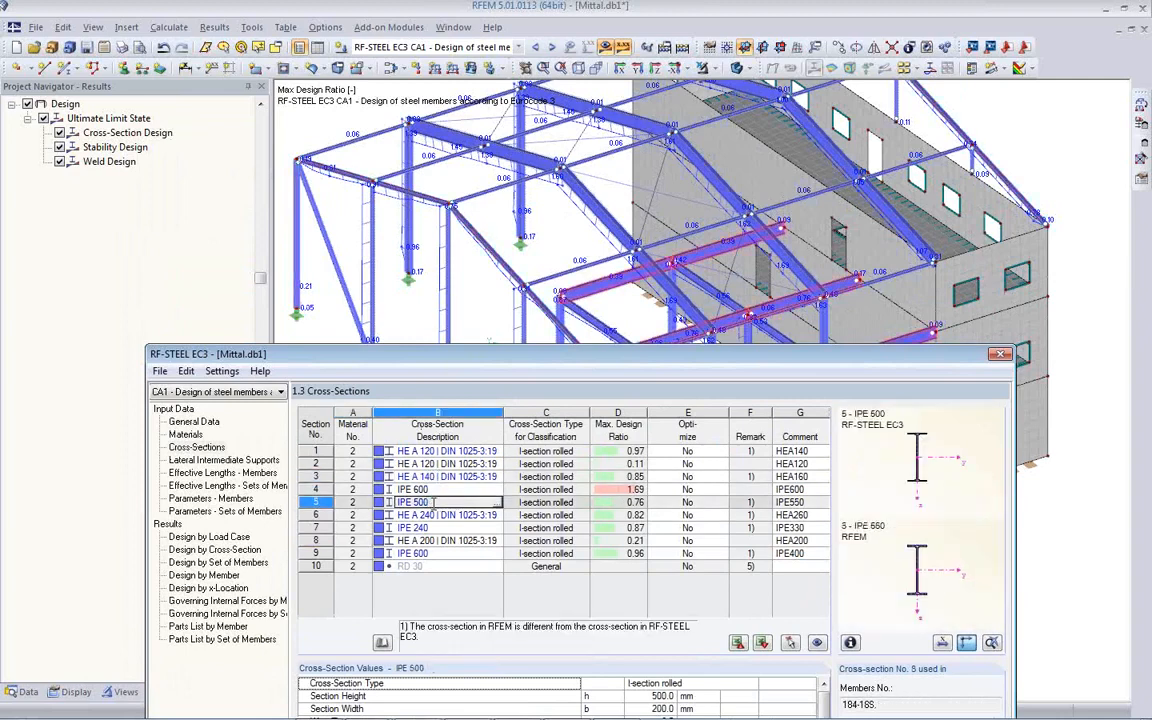
left_click(440, 515)
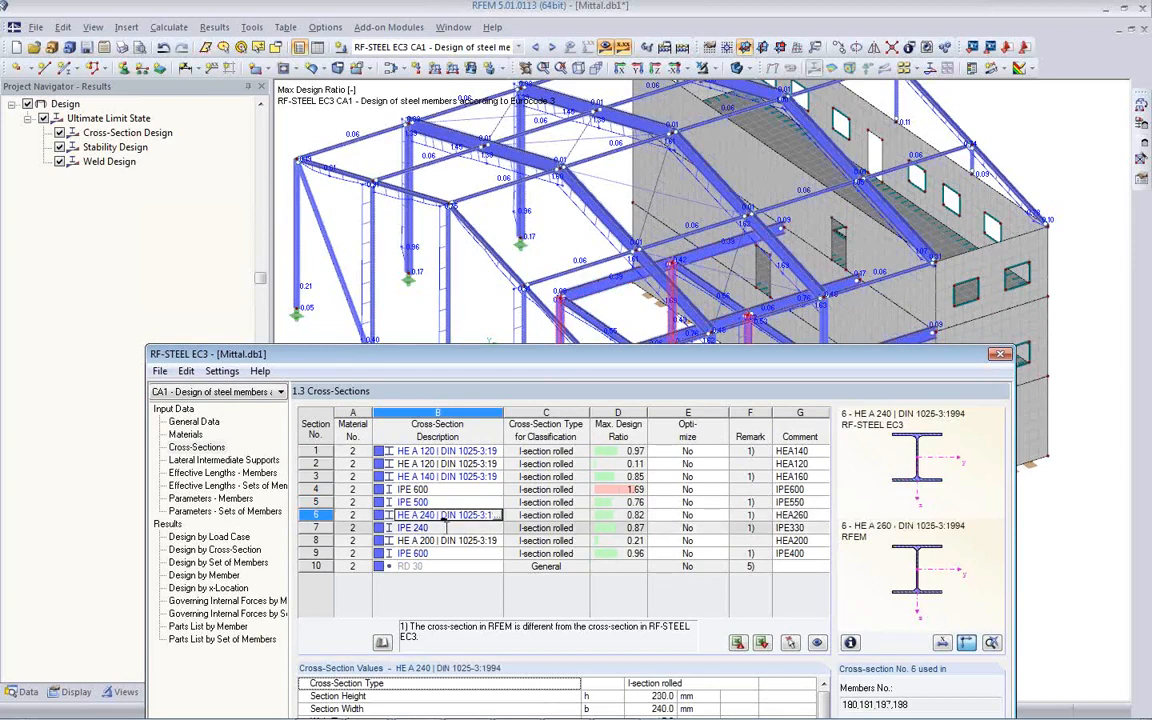
left_click(444, 527)
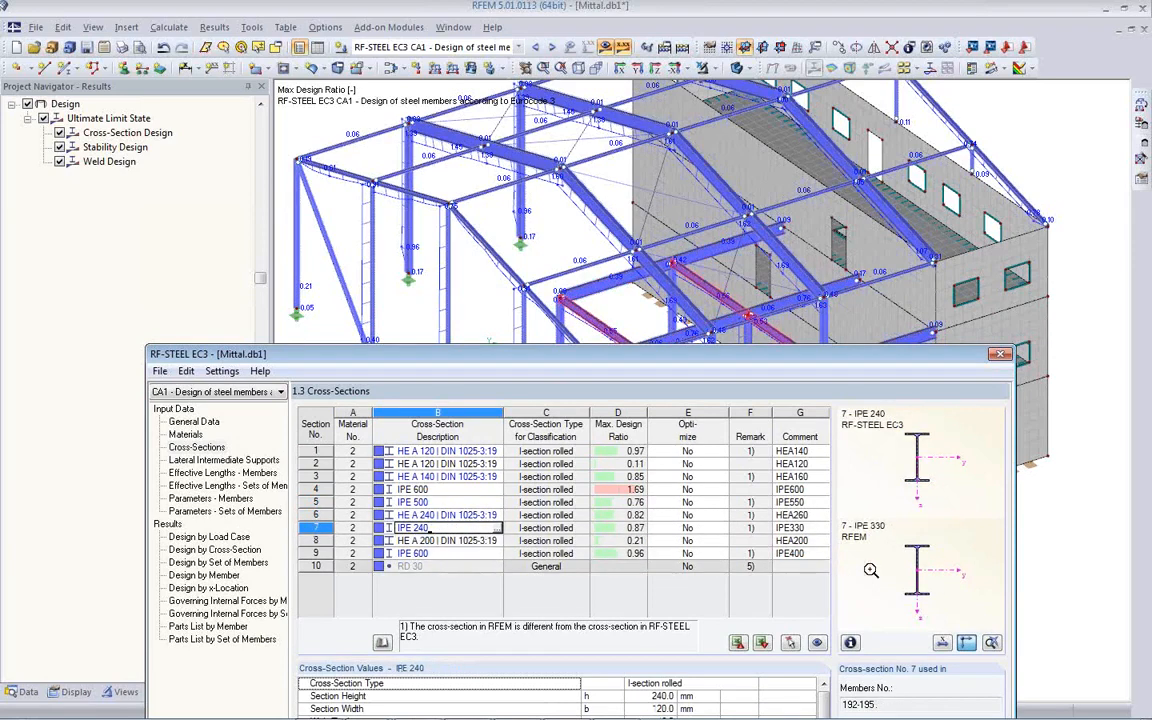
left_click(447, 556)
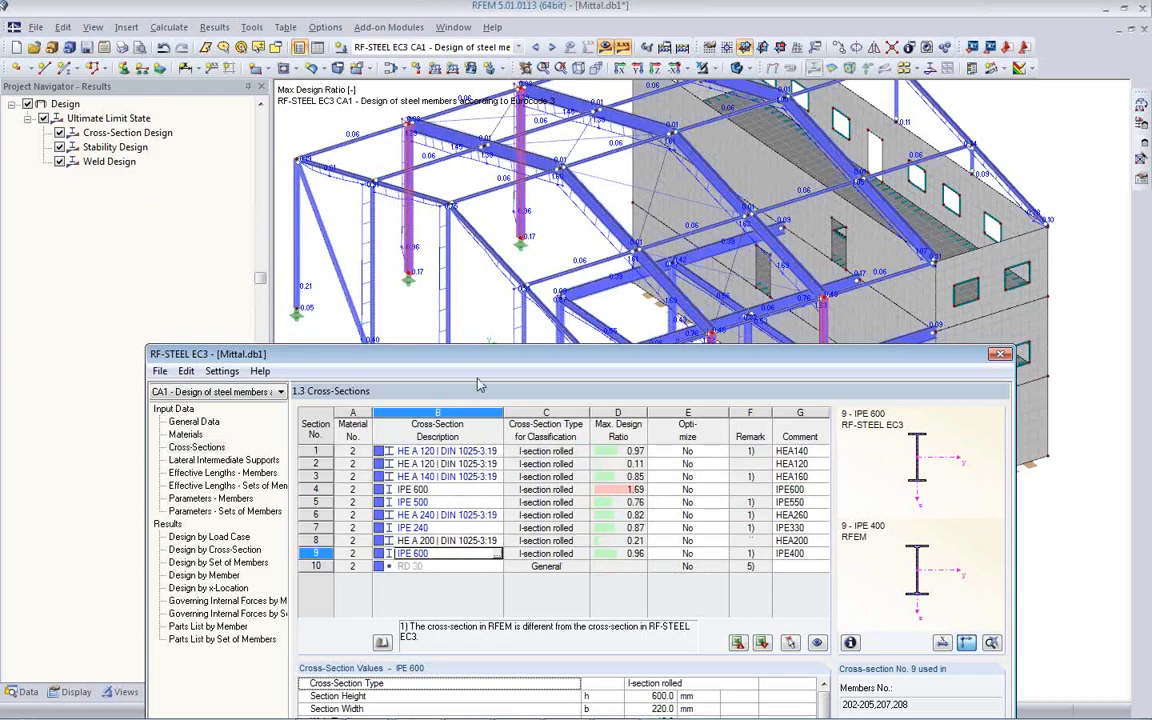
- Export all cross-sections to RFEM, accepting the deletion of results, and close the RF-STEEL EC3 module
left_click_drag(482, 360, 495, 177)
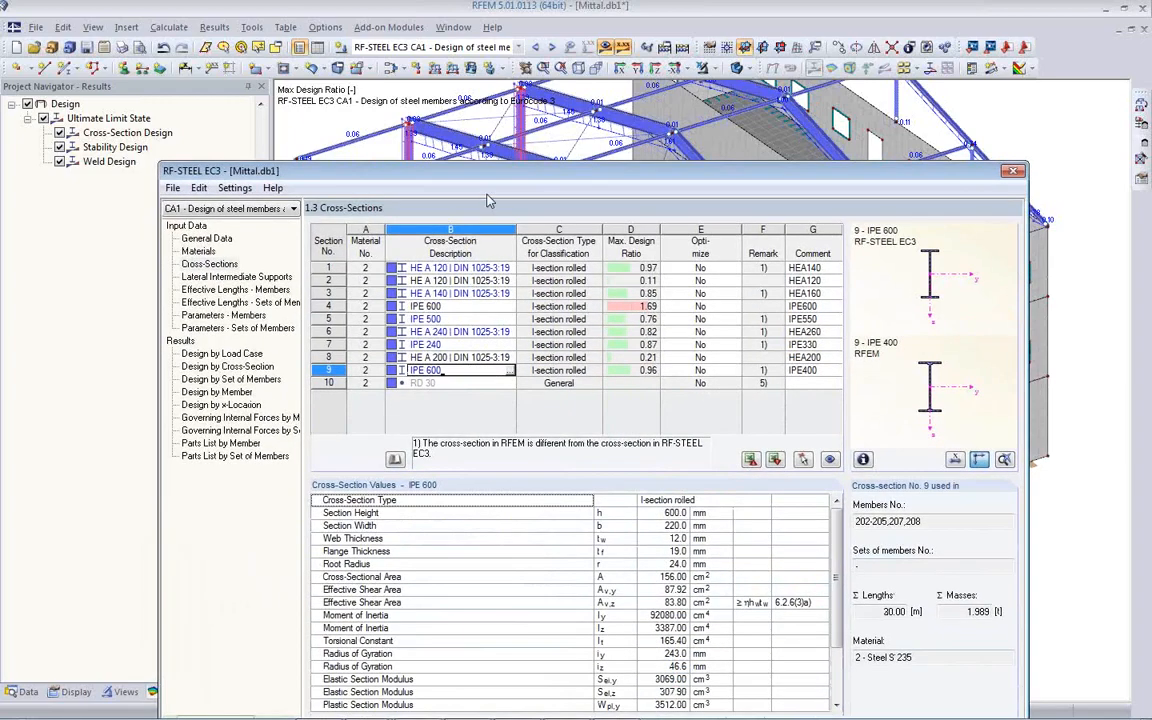
right_click(456, 283)
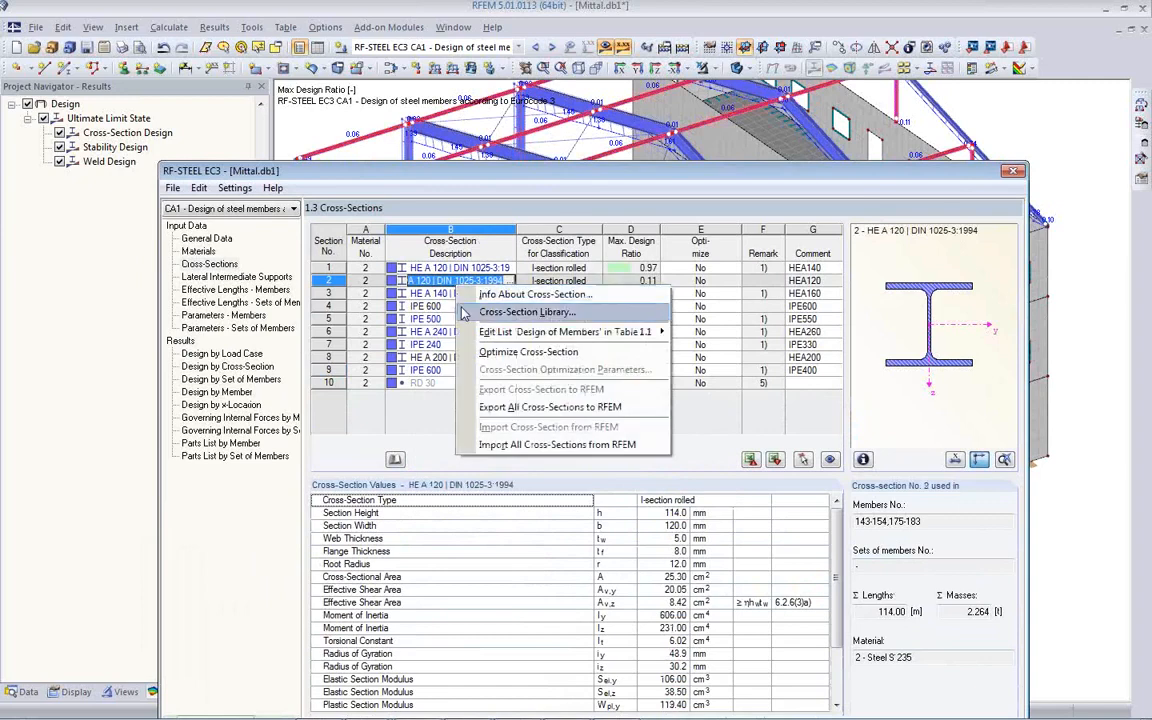
left_click(512, 407)
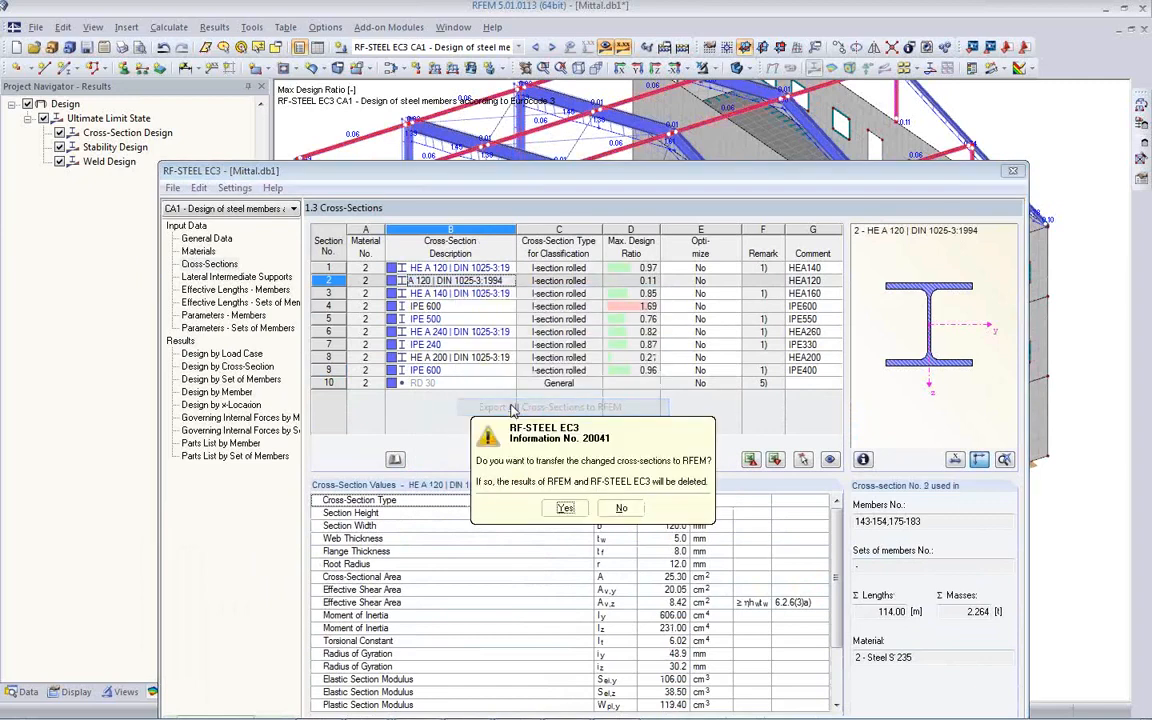
left_click(566, 509)
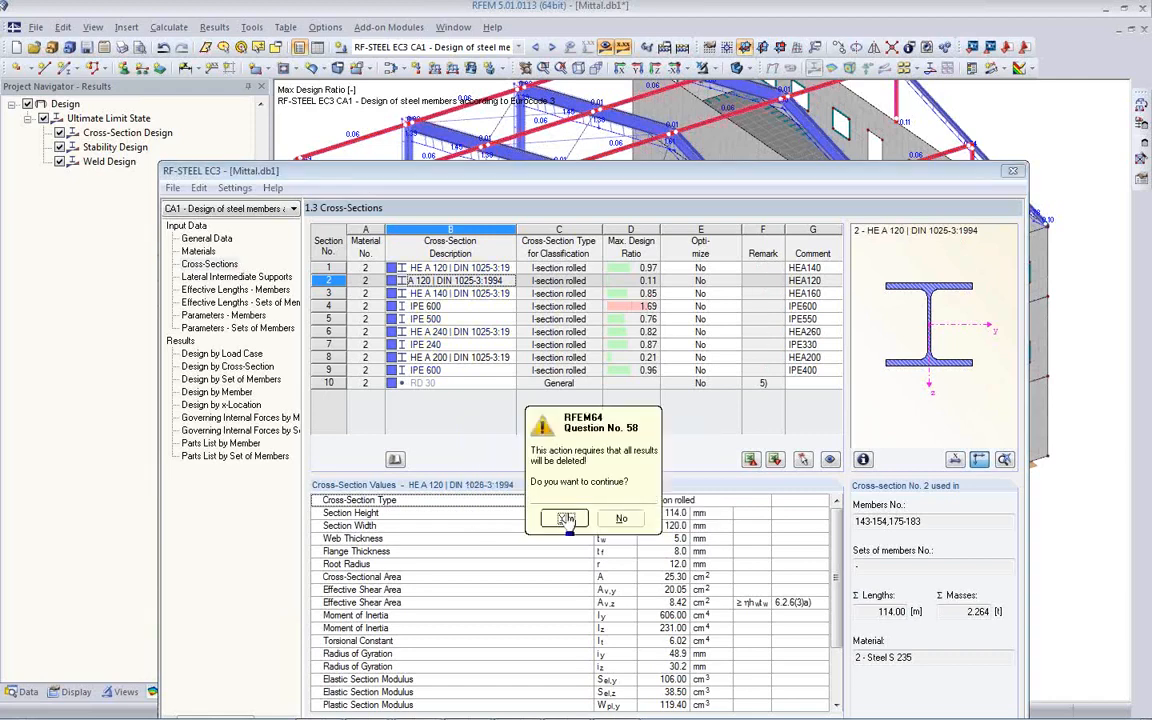
left_click(566, 518)
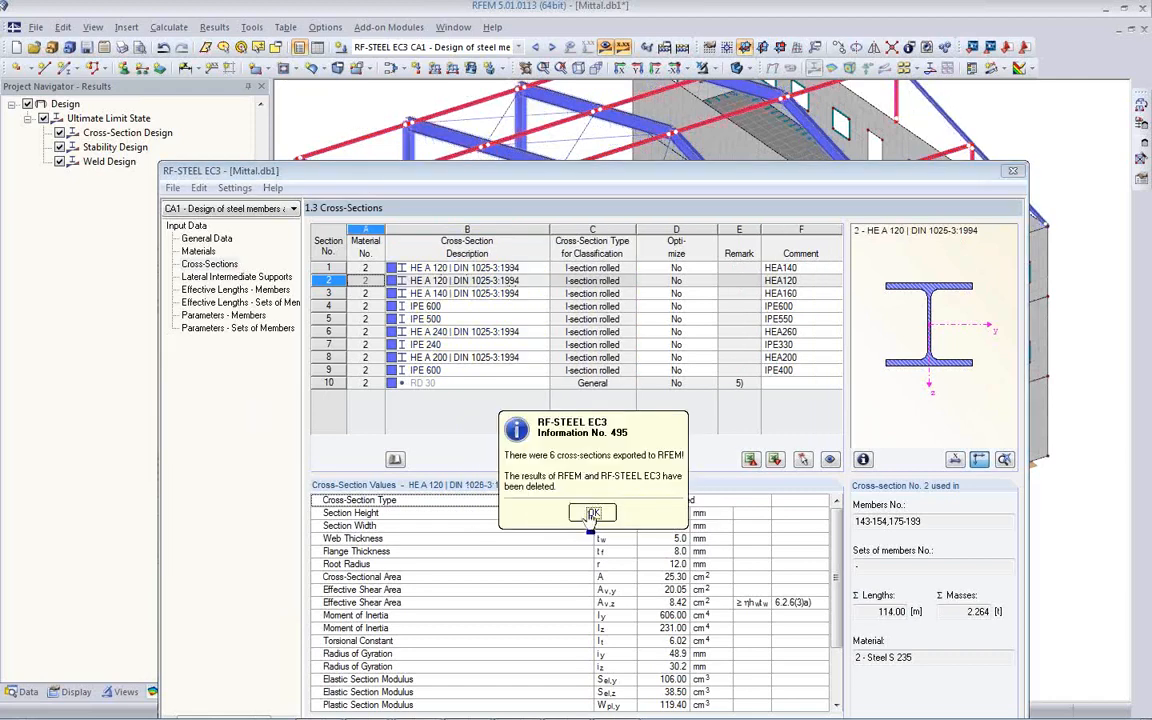
left_click(592, 514)
left_click_drag(616, 173, 503, 85)
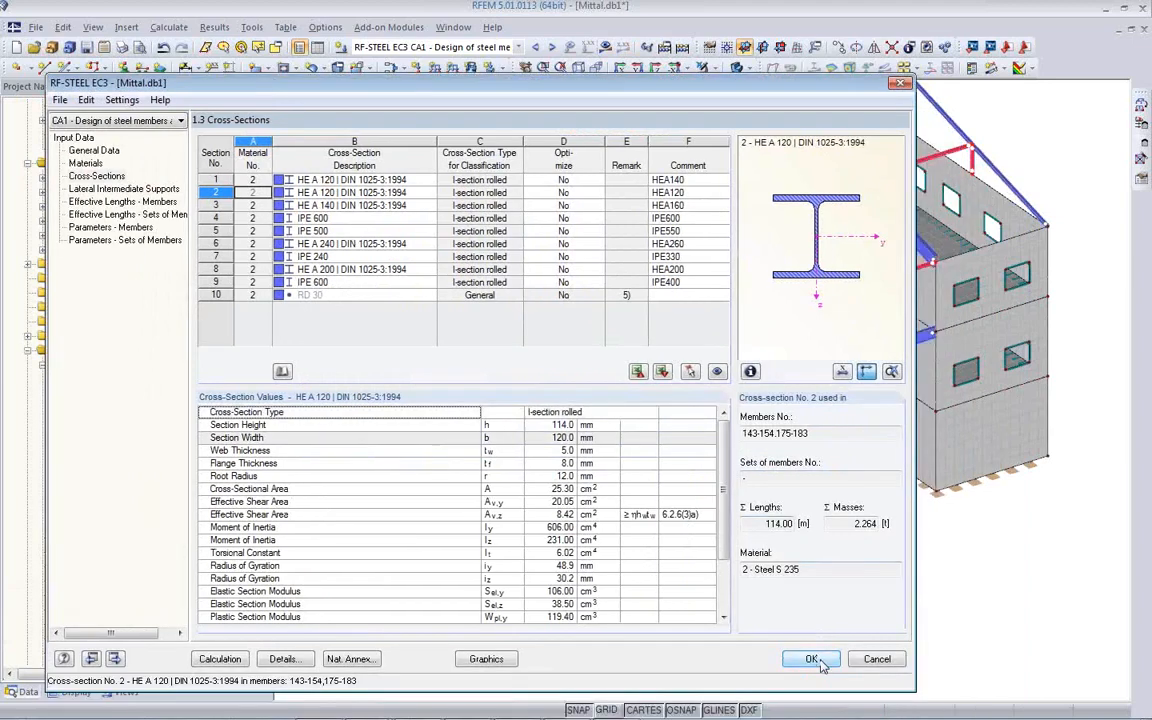
left_click(818, 663)
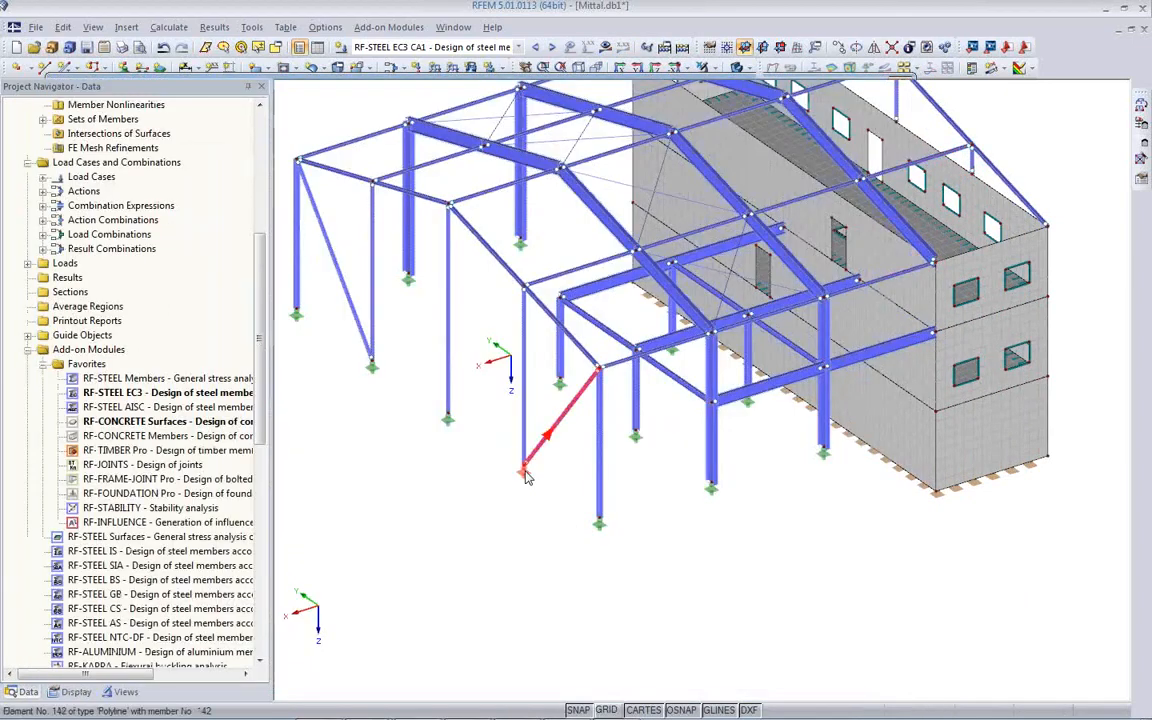
- Display the whole hall model as a wireframe
middle_click_drag(527, 465, 600, 455, "ctrl")
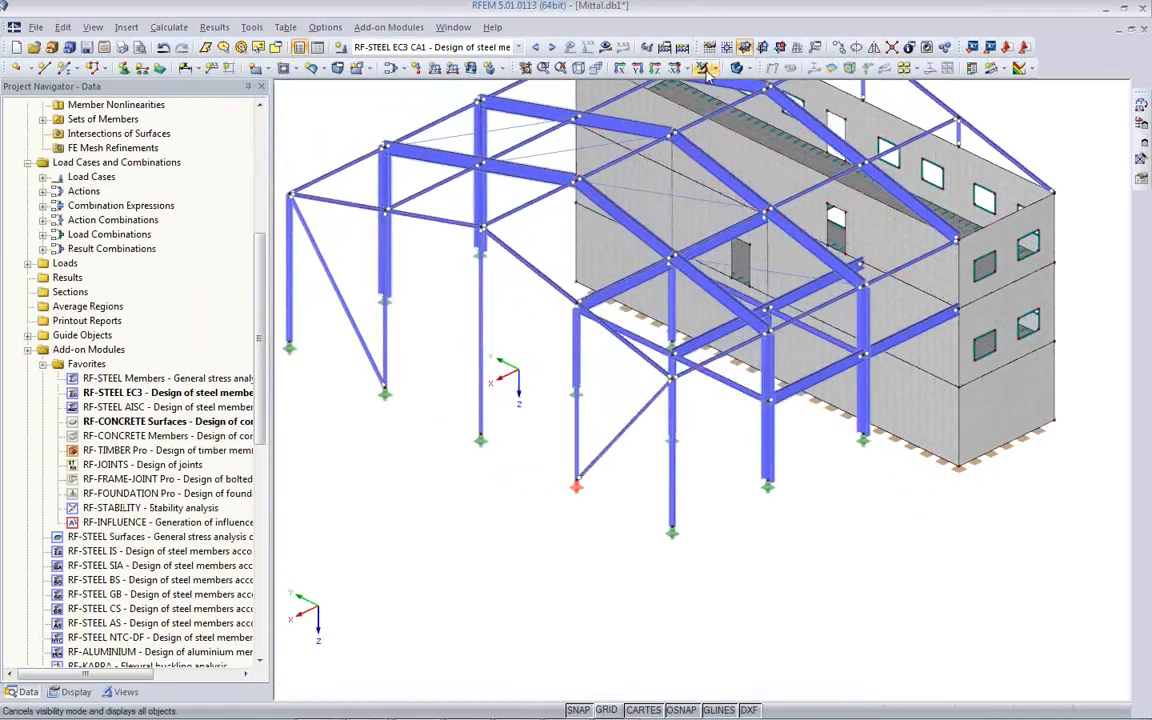
left_click(736, 67)
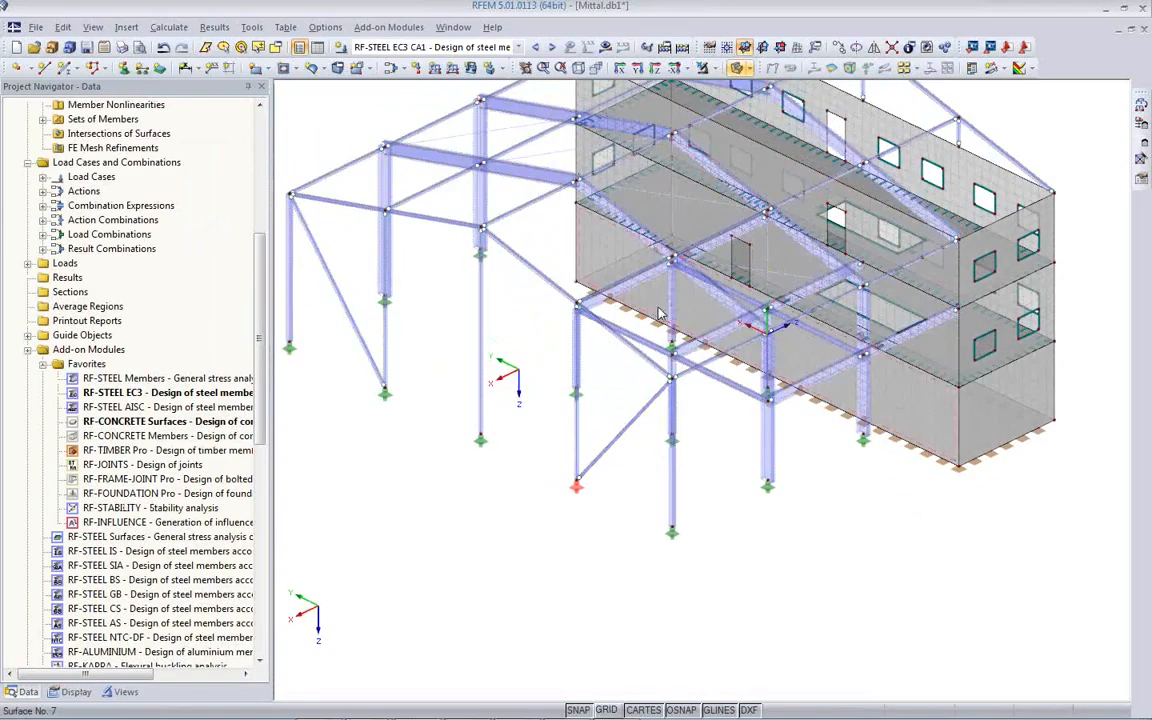
left_click(740, 70)
middle_click_drag(597, 361, 358, 420)
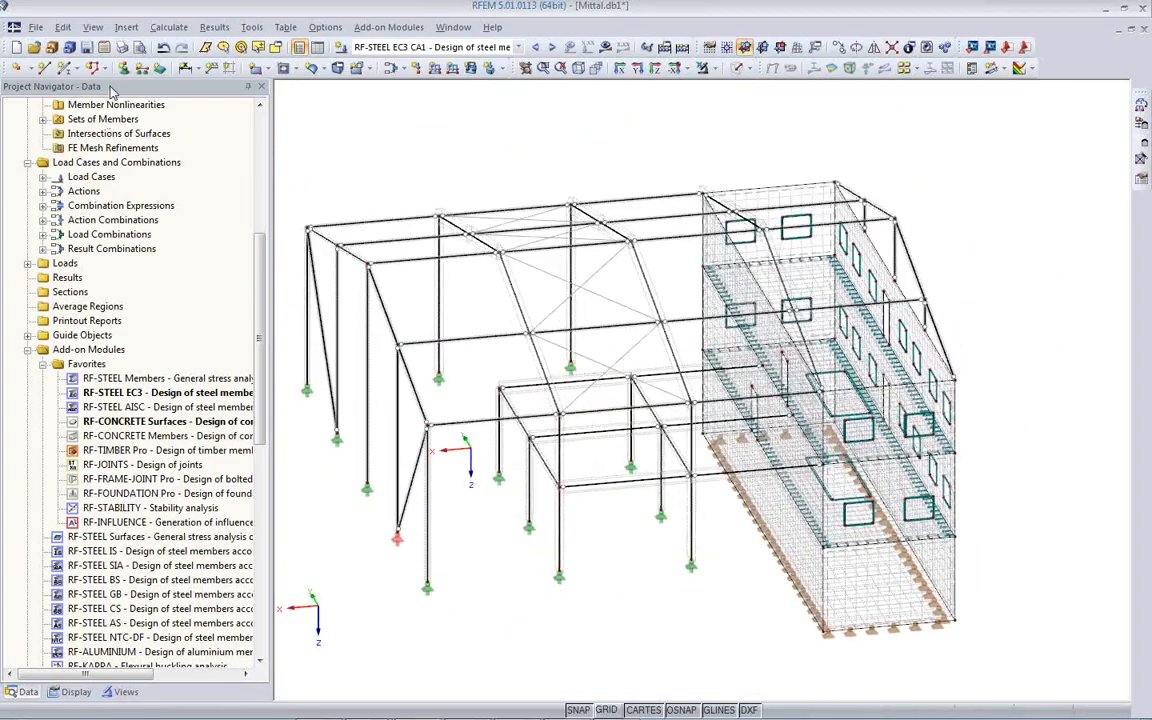
- Add two HE A 240 members rotated -90°, with properties taken from an existing column, from the inner platform's column tops up to the roof frames
left_click(45, 68)
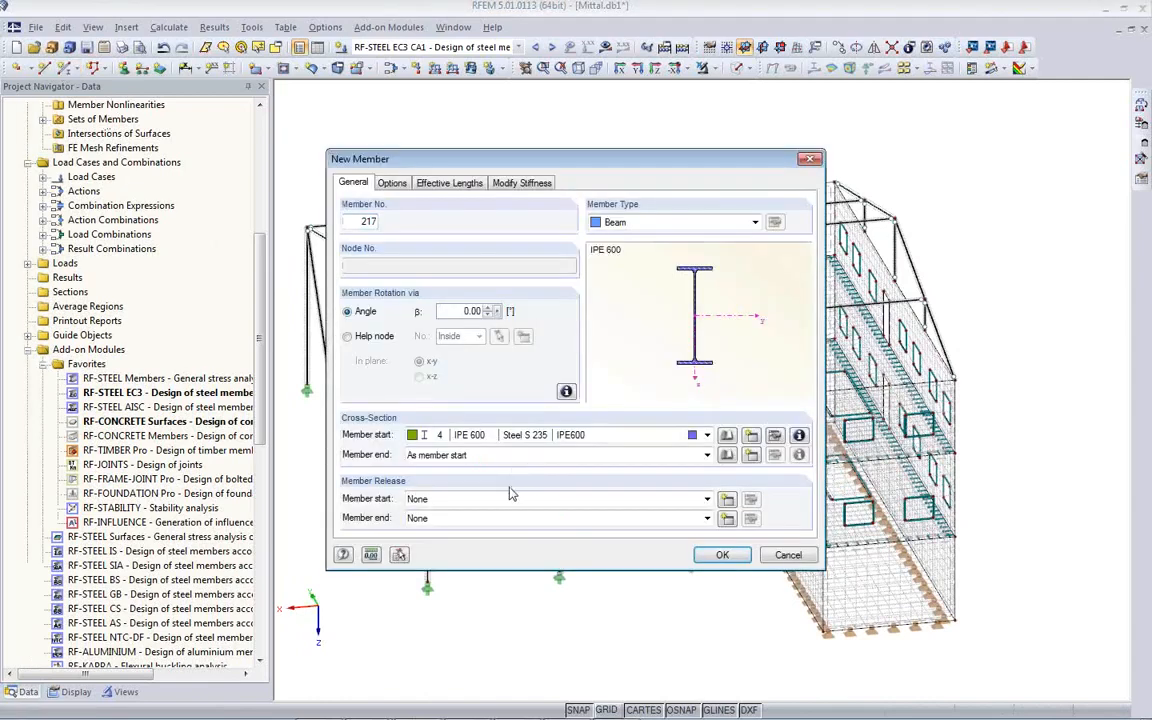
left_click(401, 555)
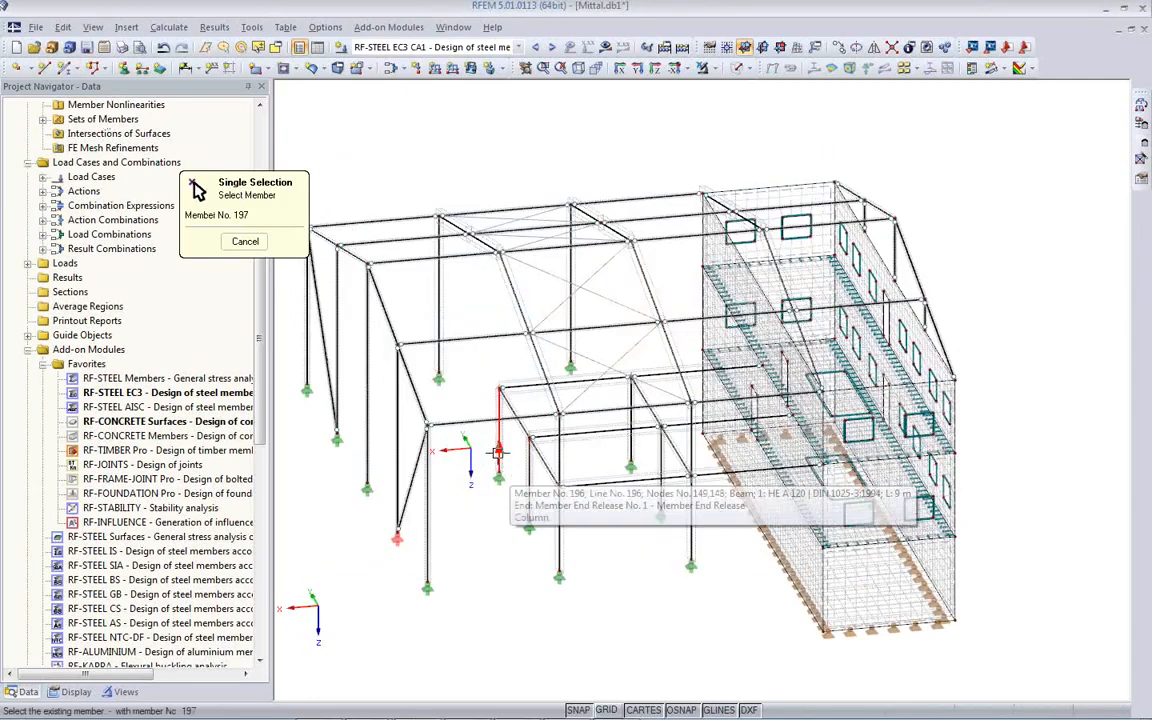
left_click(338, 360)
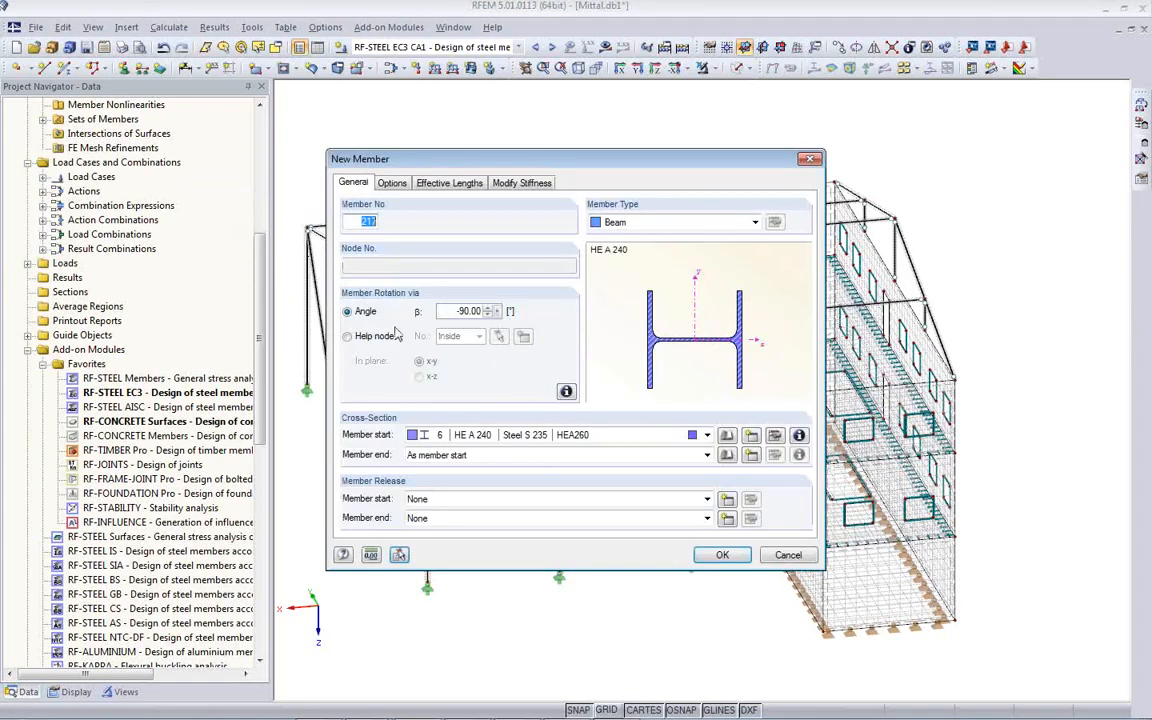
left_click(722, 555)
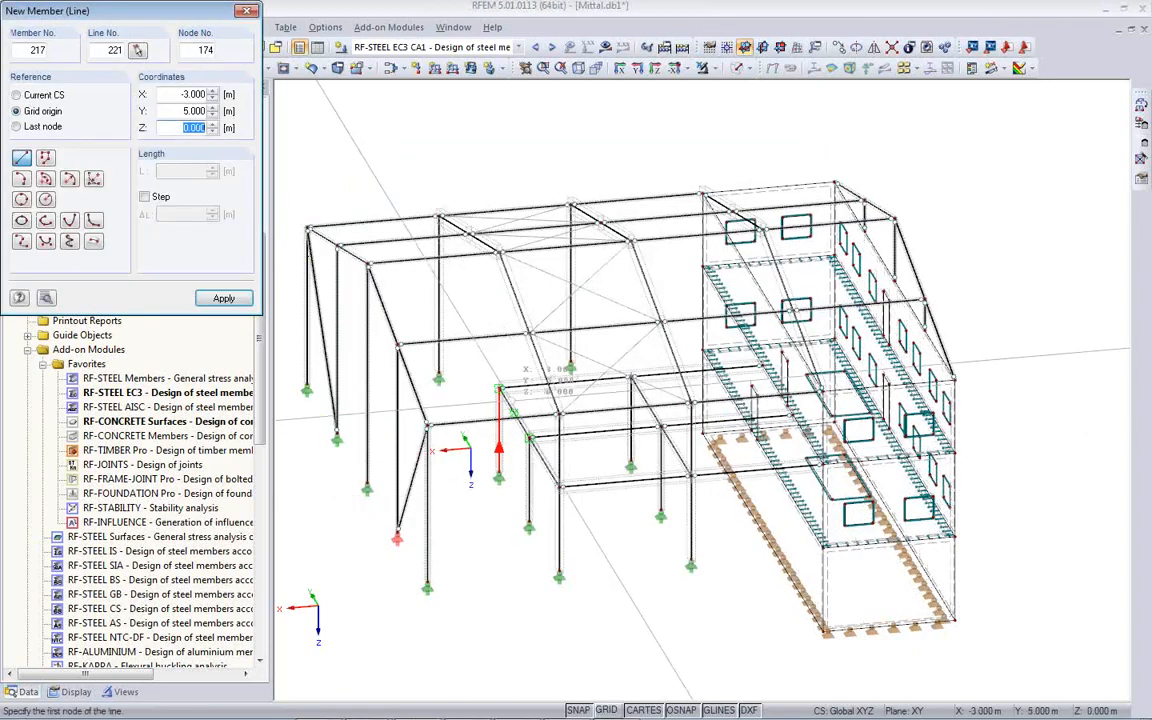
left_click(499, 388)
left_click(499, 252)
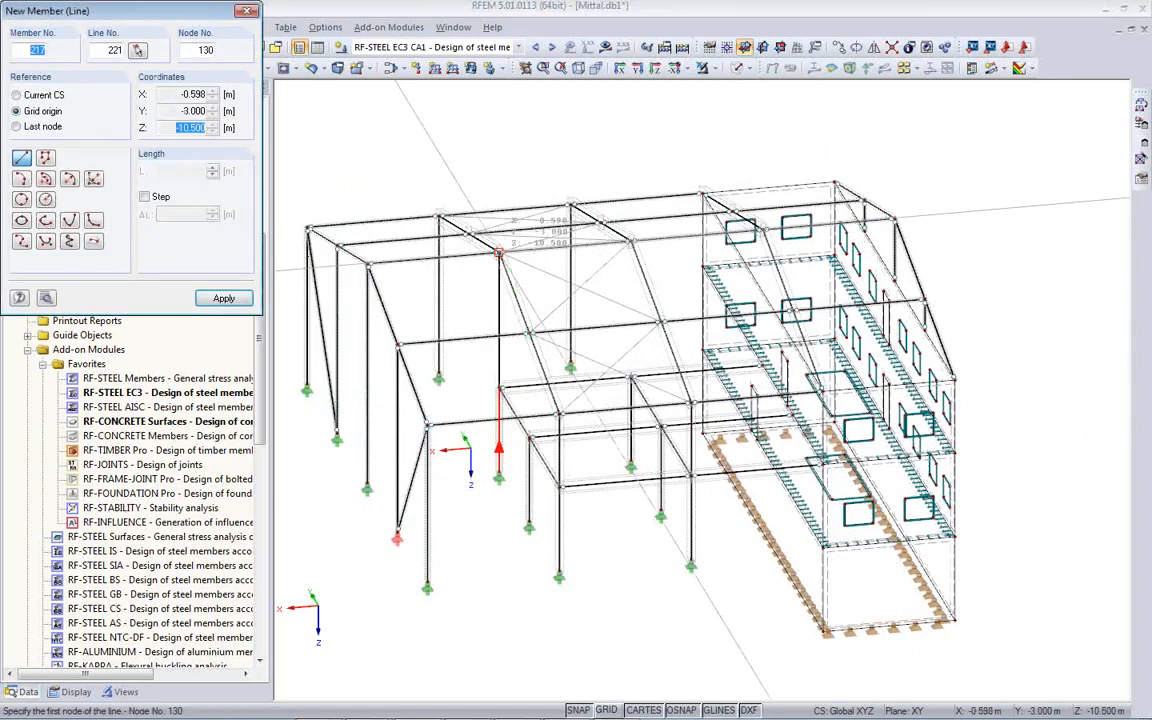
left_click(631, 377)
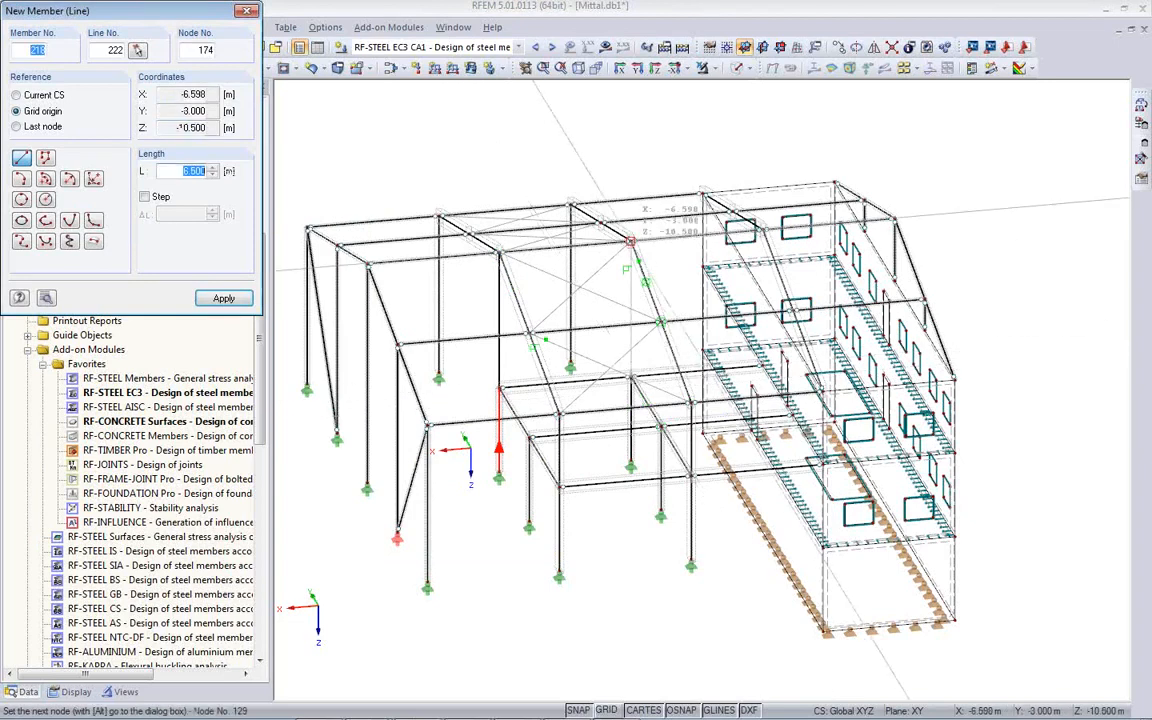
left_click(631, 241)
key("Escape")
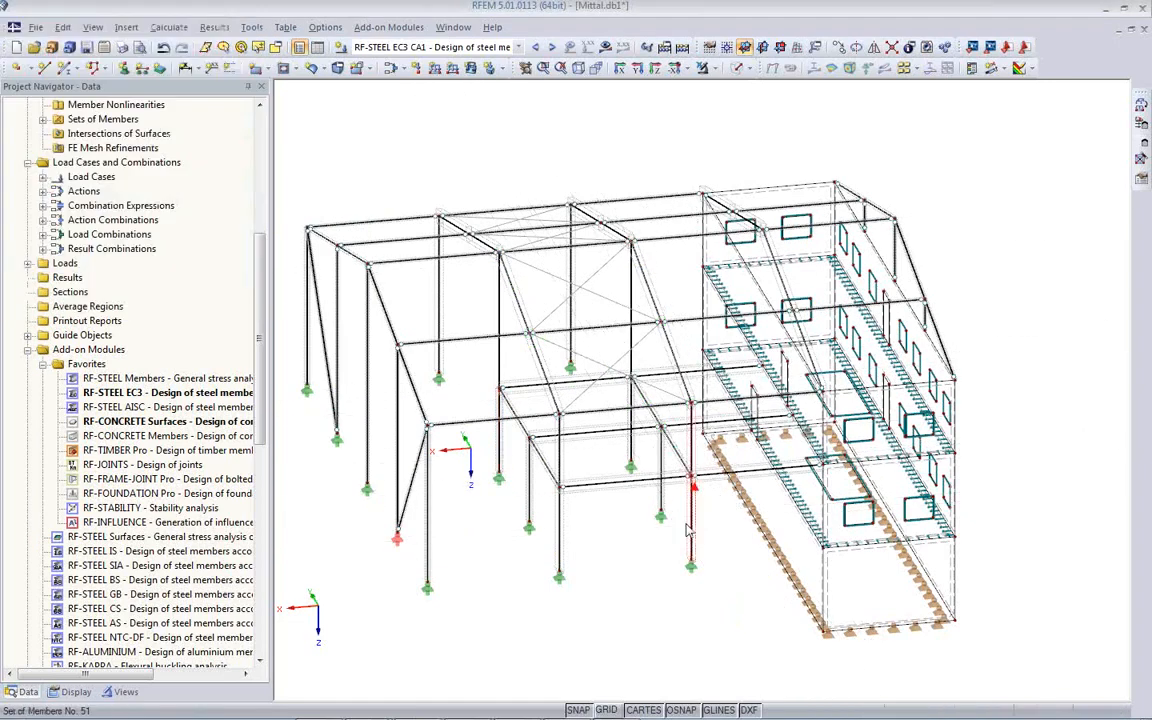
- Copy the short vertical roof support at the building's far gable once by 6 m in X to the neighbouring roof frame
left_click(897, 259)
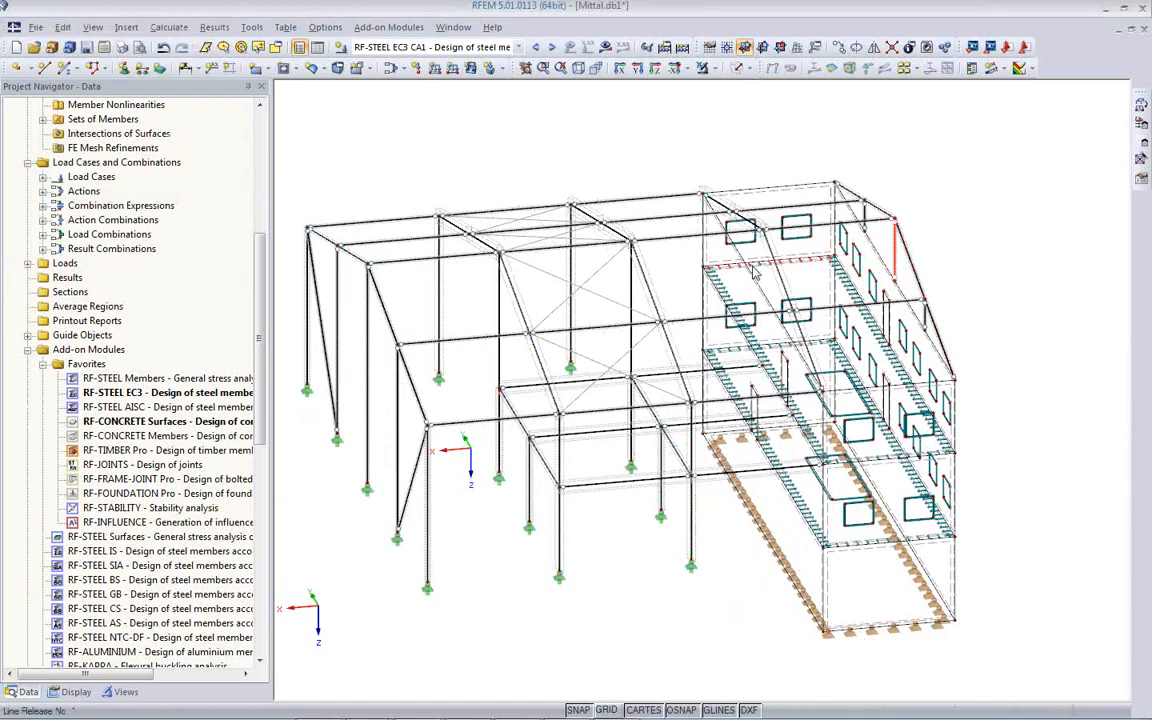
left_click(836, 47)
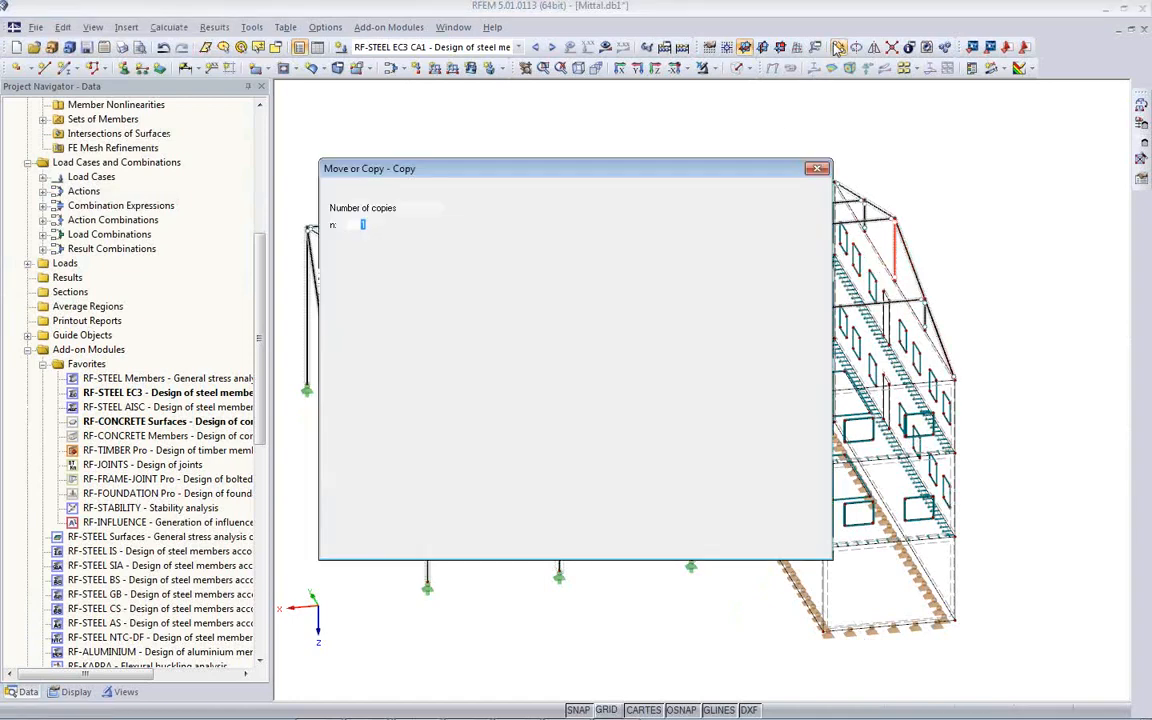
left_click(462, 376)
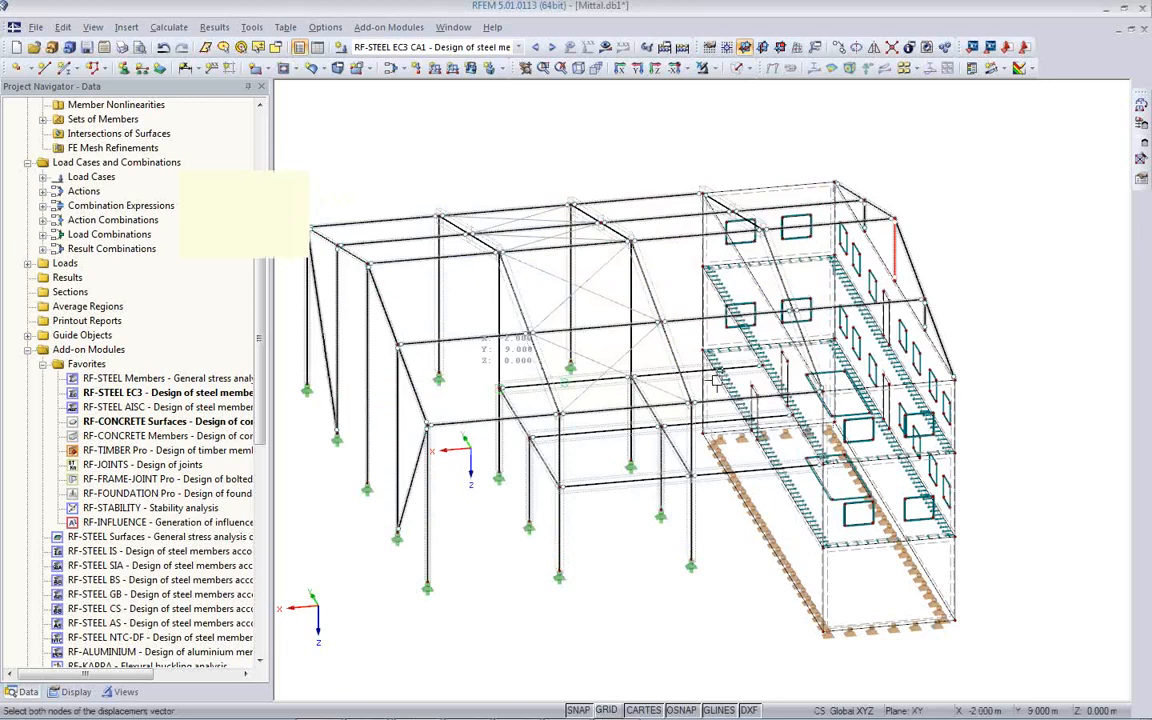
left_click(896, 218)
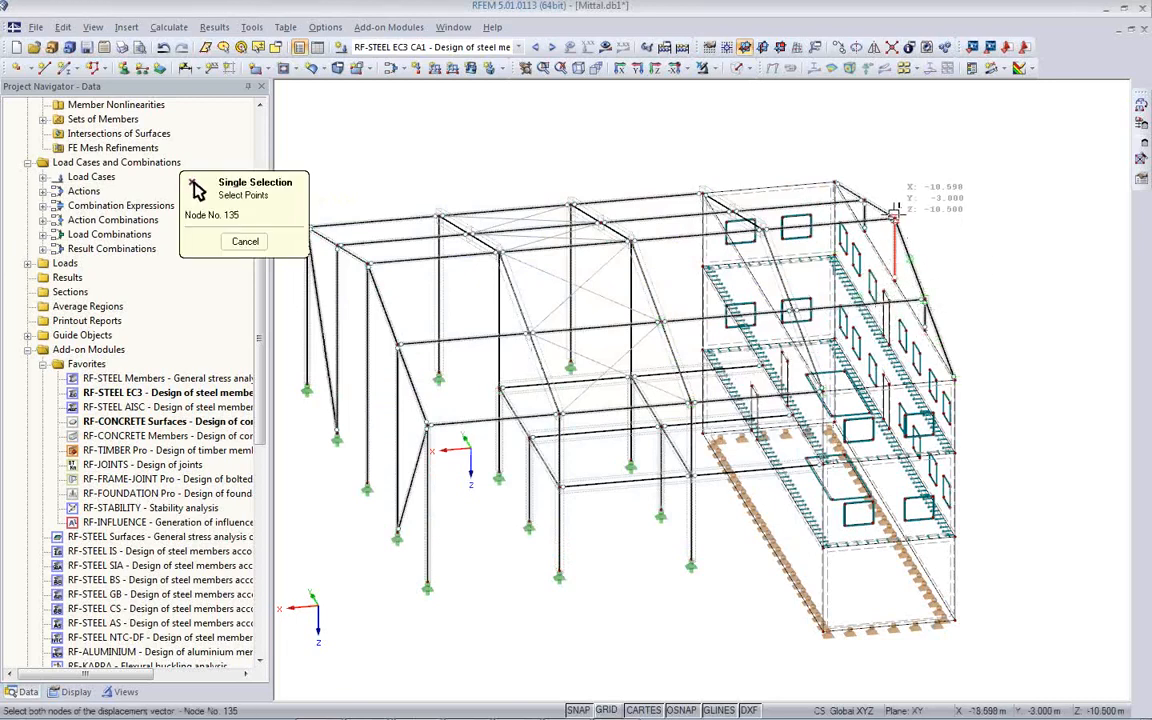
left_click(763, 231)
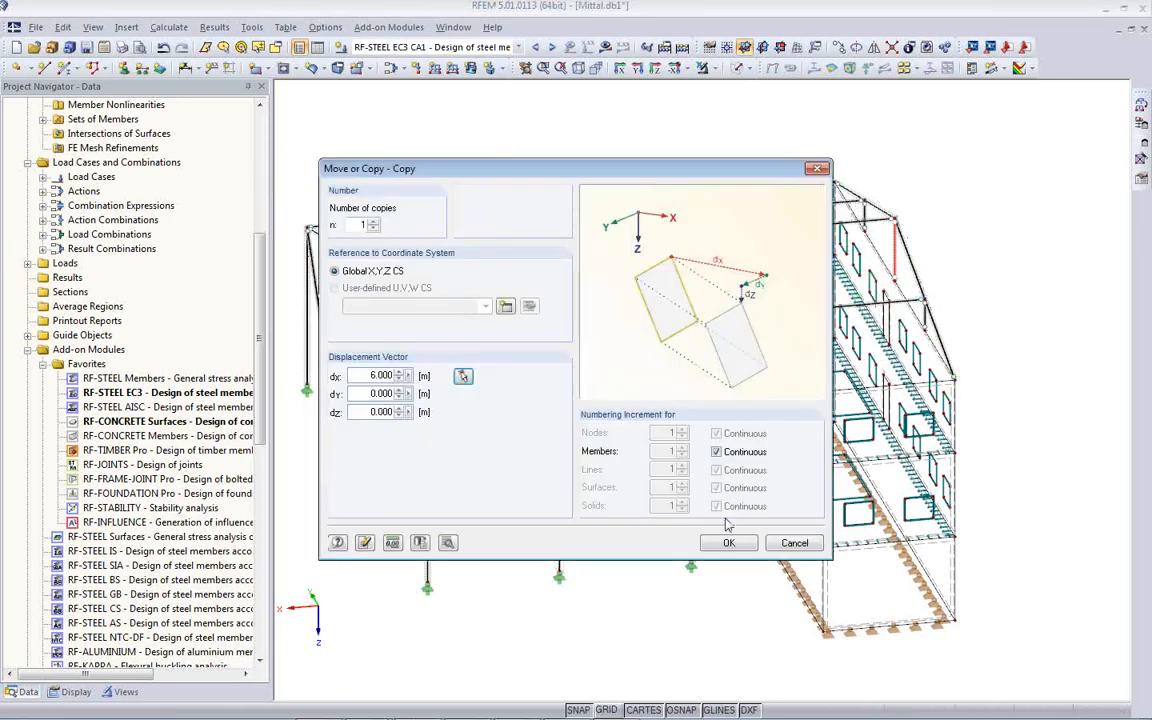
left_click(727, 541)
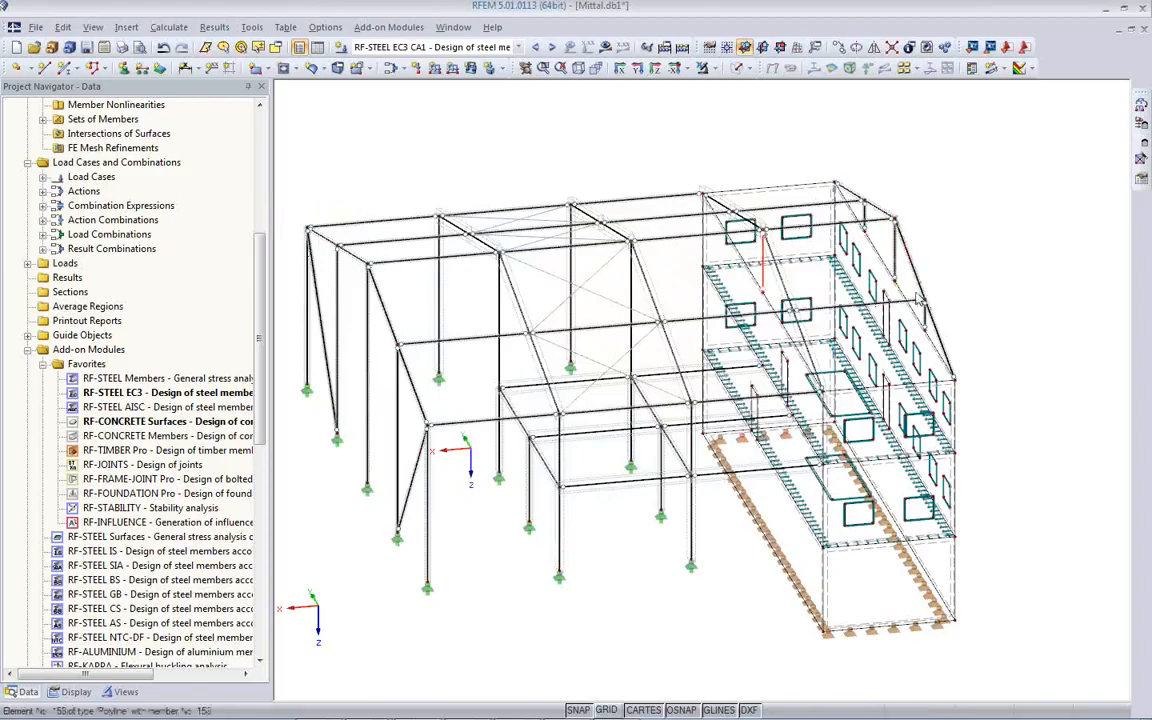
- Assign member end release 1 (Local) to the upper ends of new column members 217 and 218
middle_click_drag(783, 377, 588, 333, "ctrl")
scroll(588, 333, "up", 4)
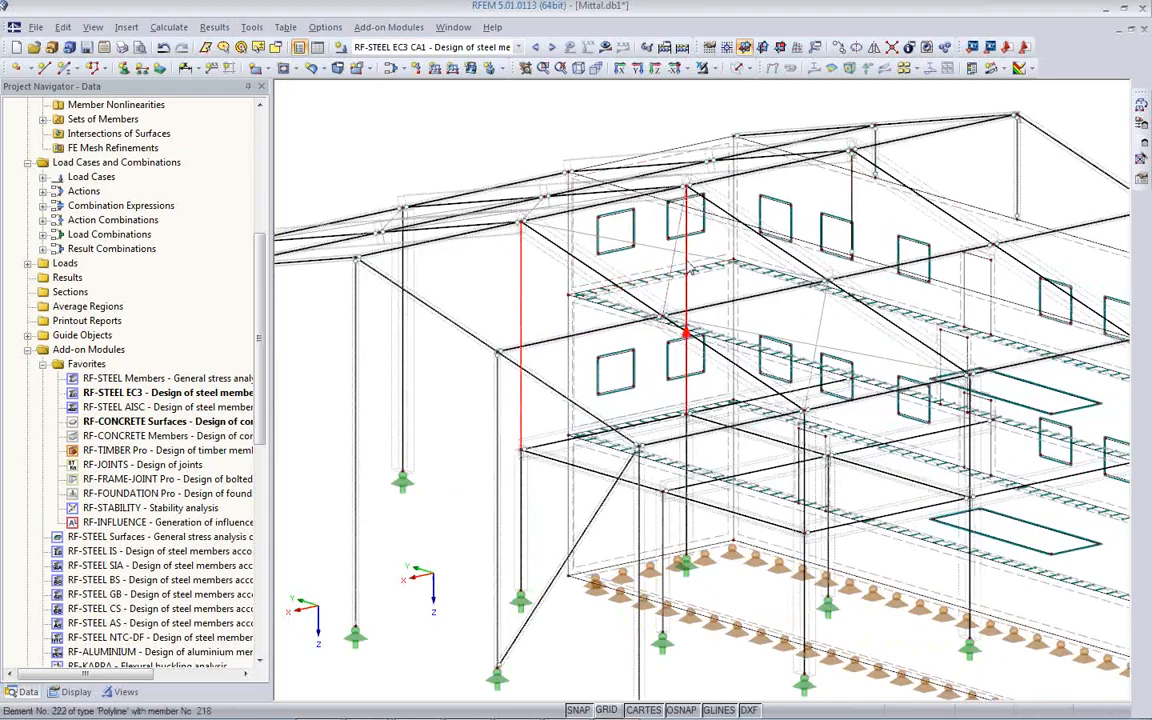
double_click(689, 268)
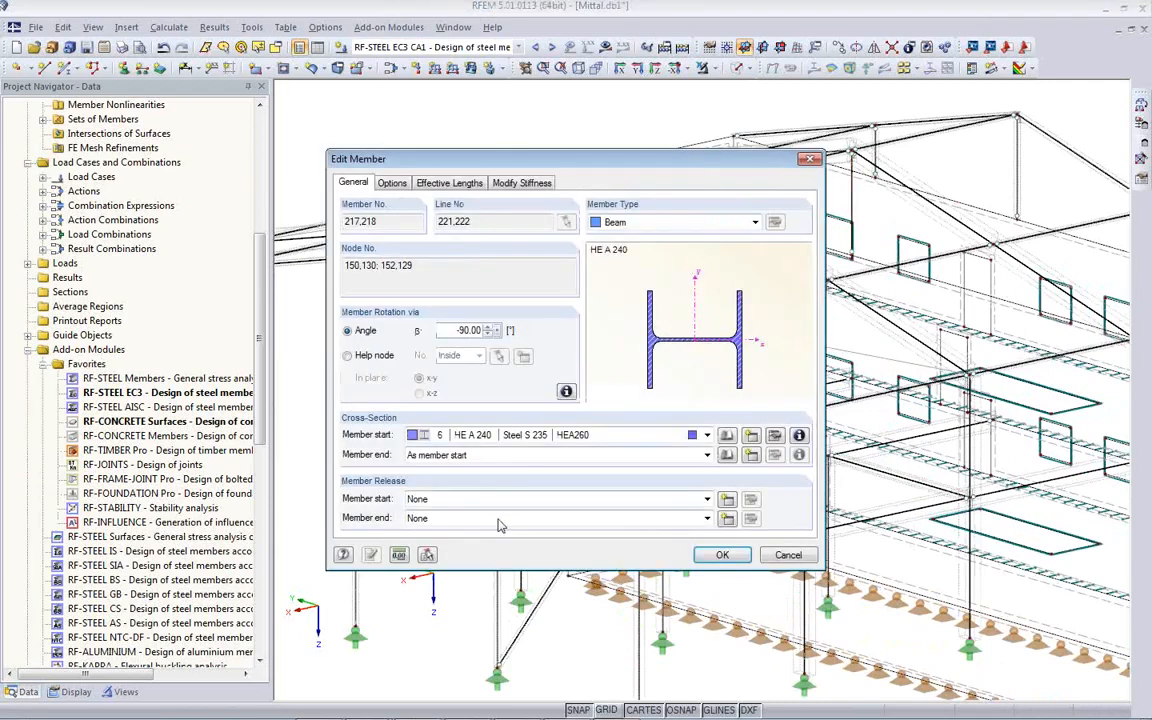
left_click(500, 519)
left_click(480, 545)
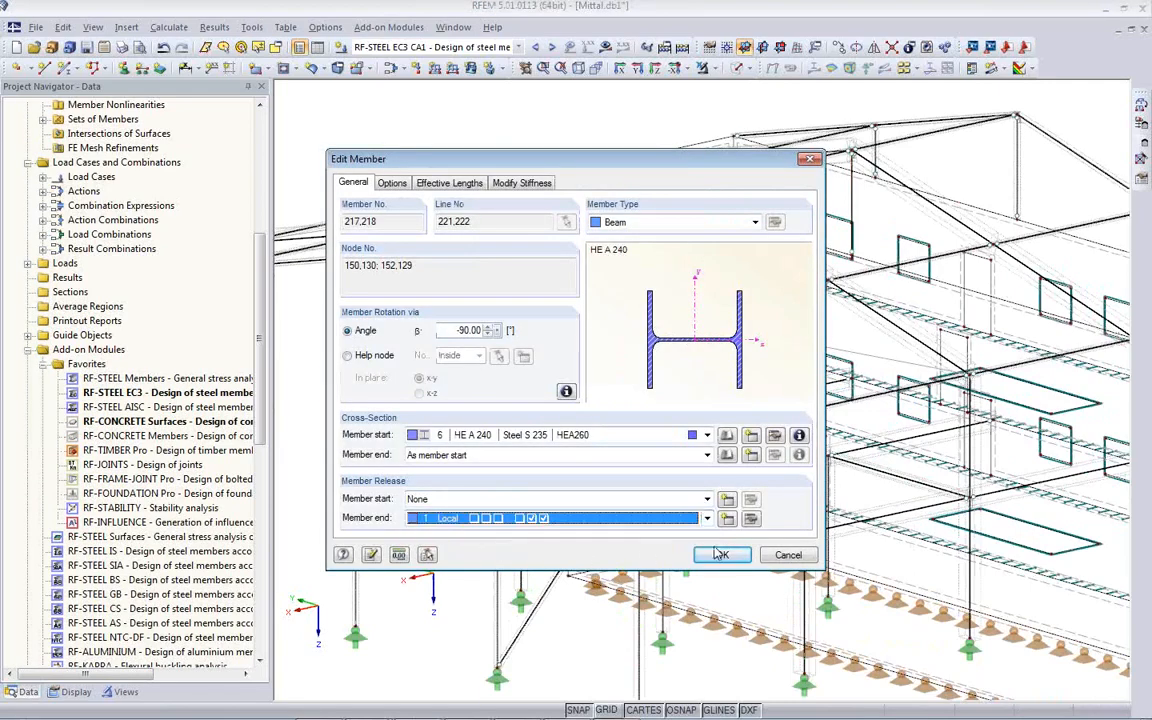
left_click(722, 556)
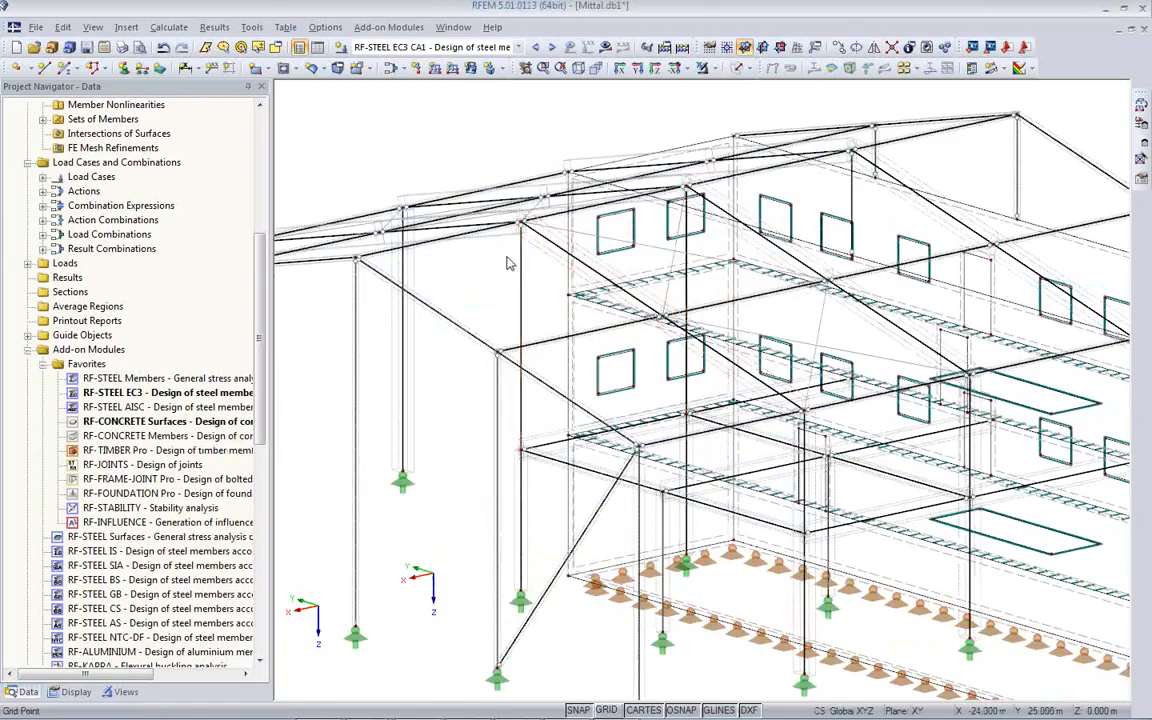
middle_click_drag(507, 261, 520, 397, "ctrl")
scroll(520, 397, "up", 5)
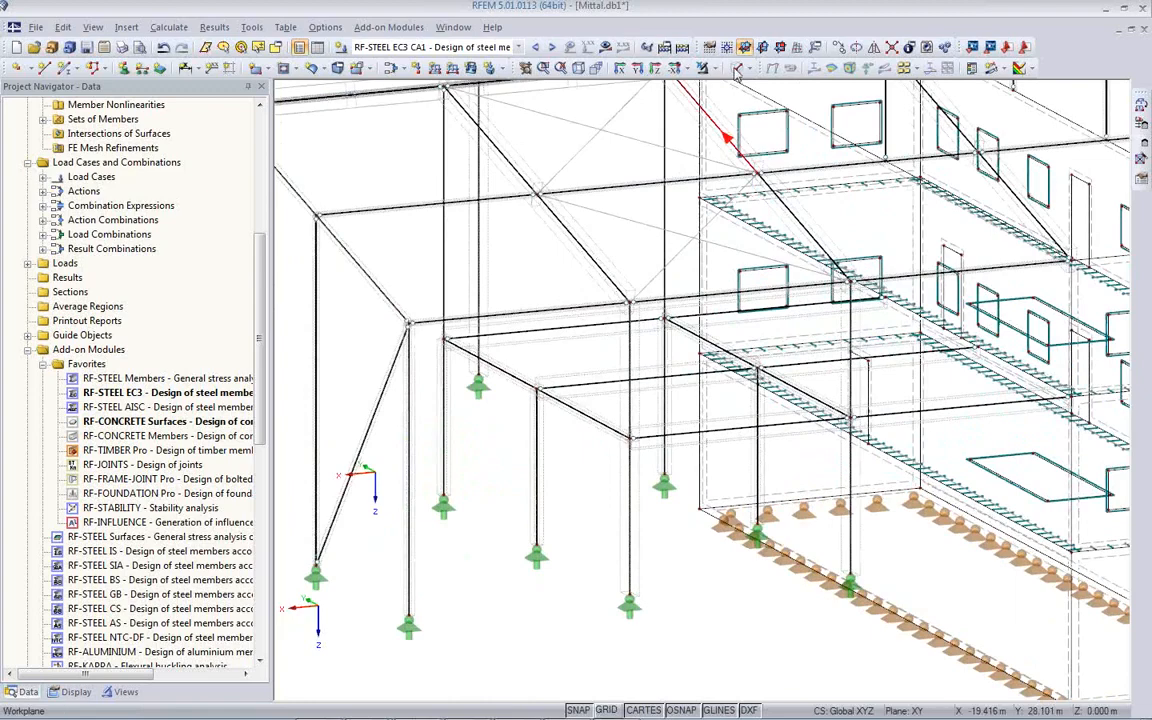
- Show the model in solid rendering and set the rotation angle of the two inner lower platform columns, members 190 and 191, to 90°
left_click(736, 68)
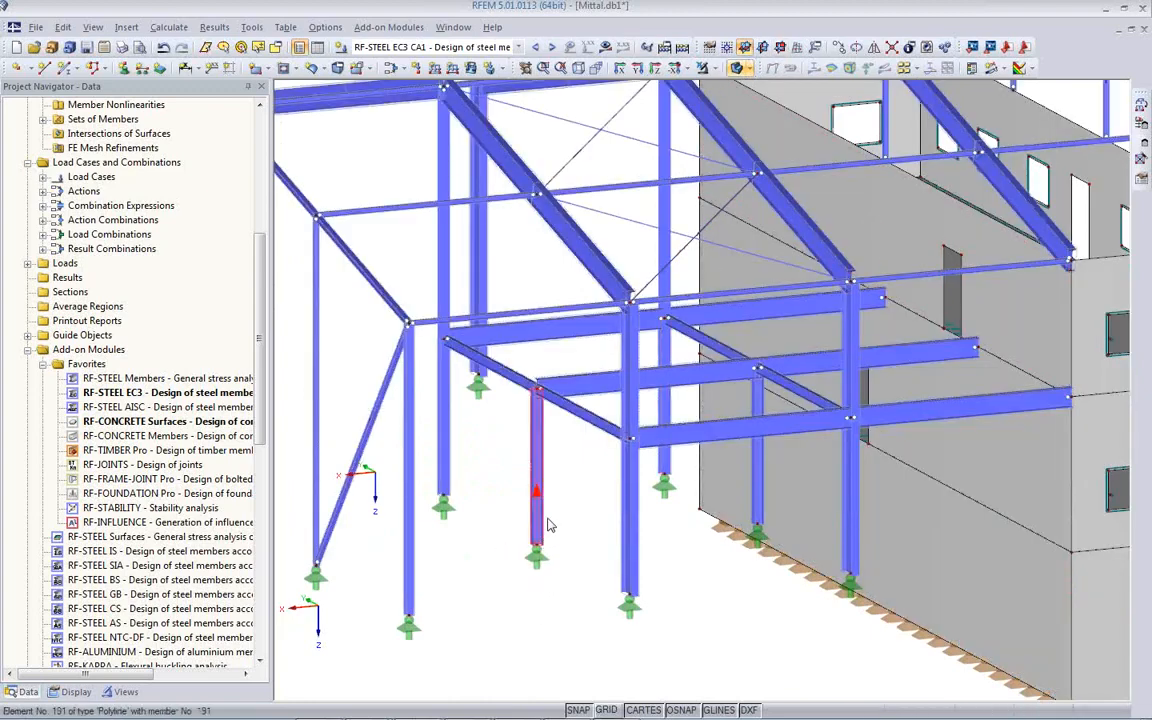
left_click(545, 517)
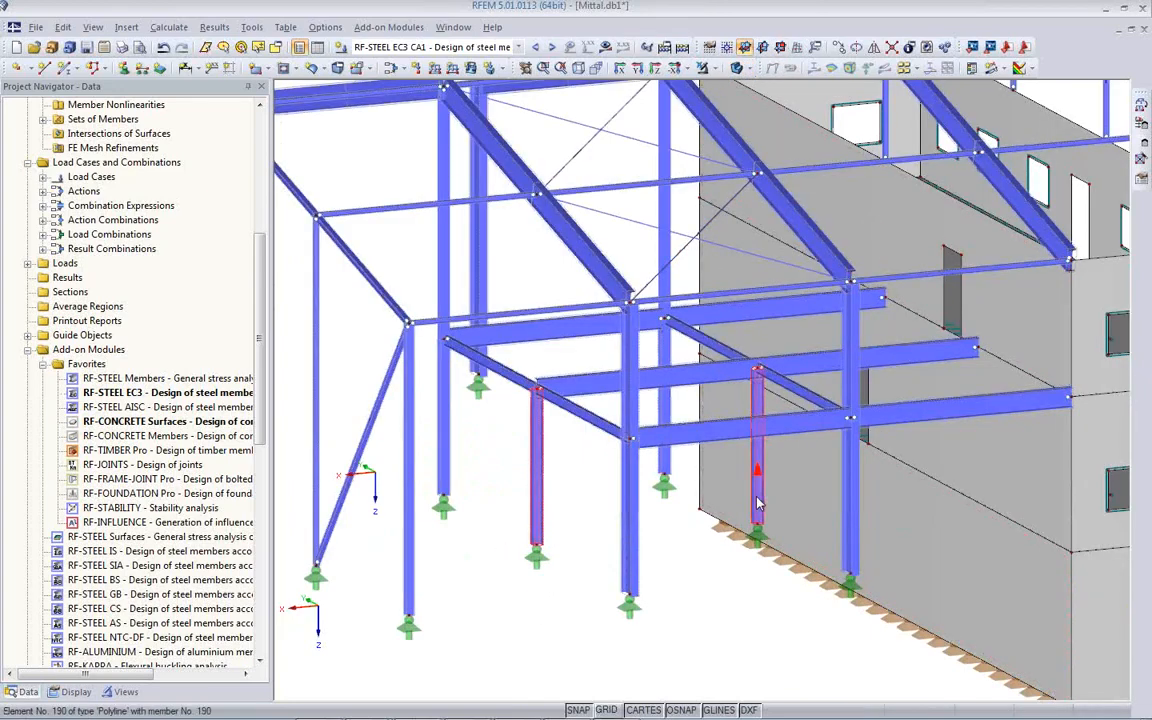
double_click(757, 503)
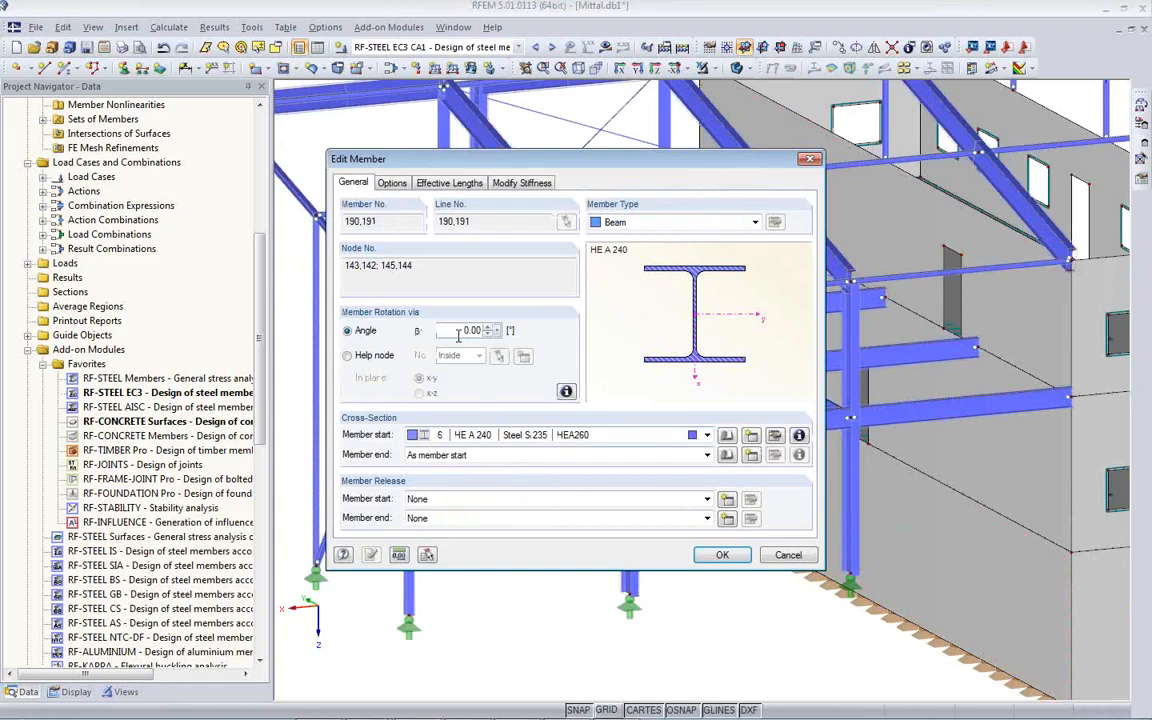
type("90")
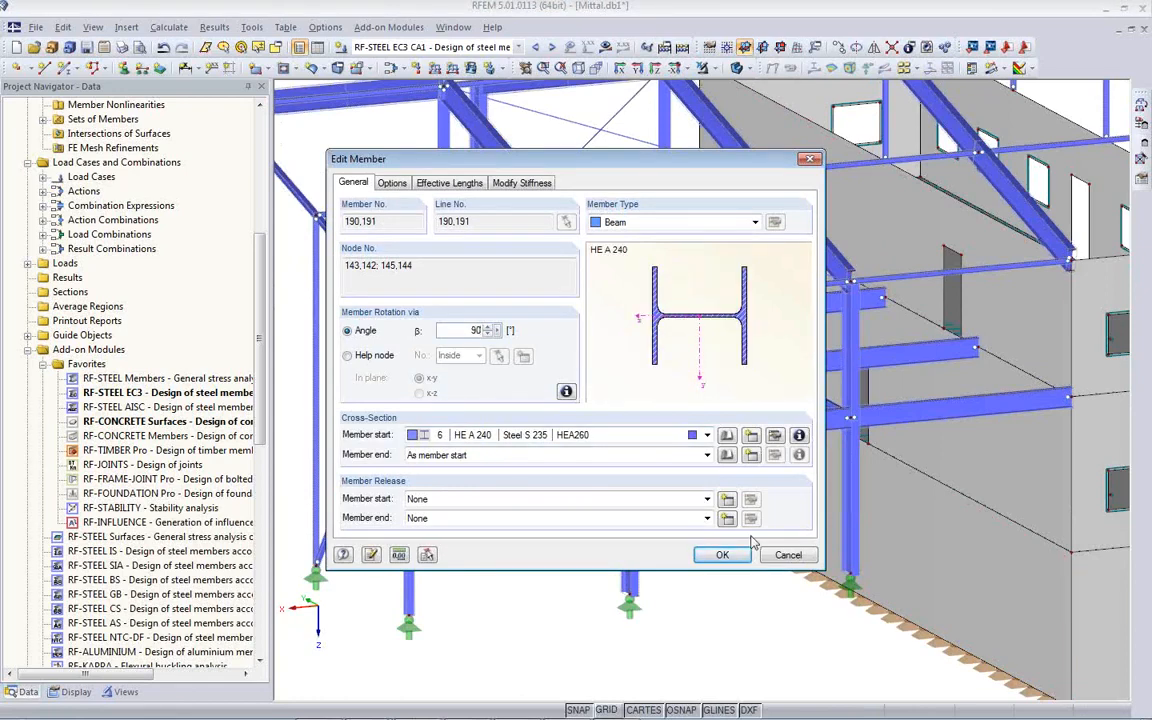
left_click(720, 555)
scroll(527, 550, "up", 5)
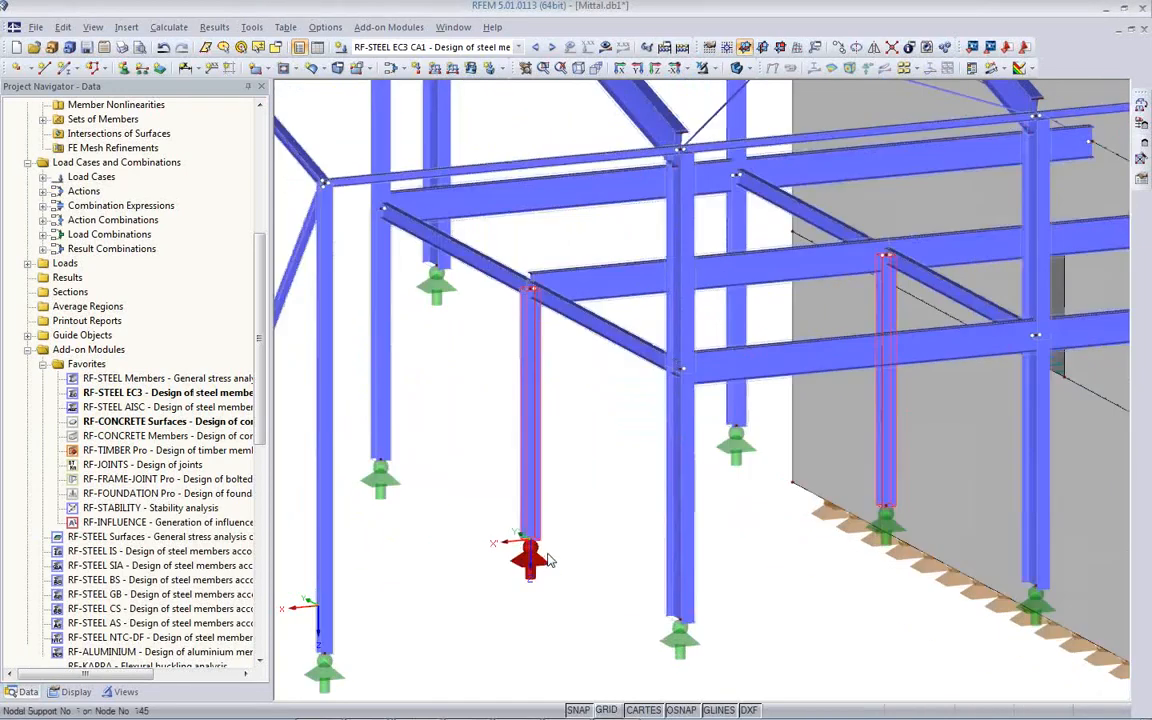
- Calculate the RF-STEEL EC3 CA1 design for the modified hall model
scroll(427, 491, "down", 10)
scroll(431, 492, "up", 1)
middle_click_drag(442, 494, 700, 573)
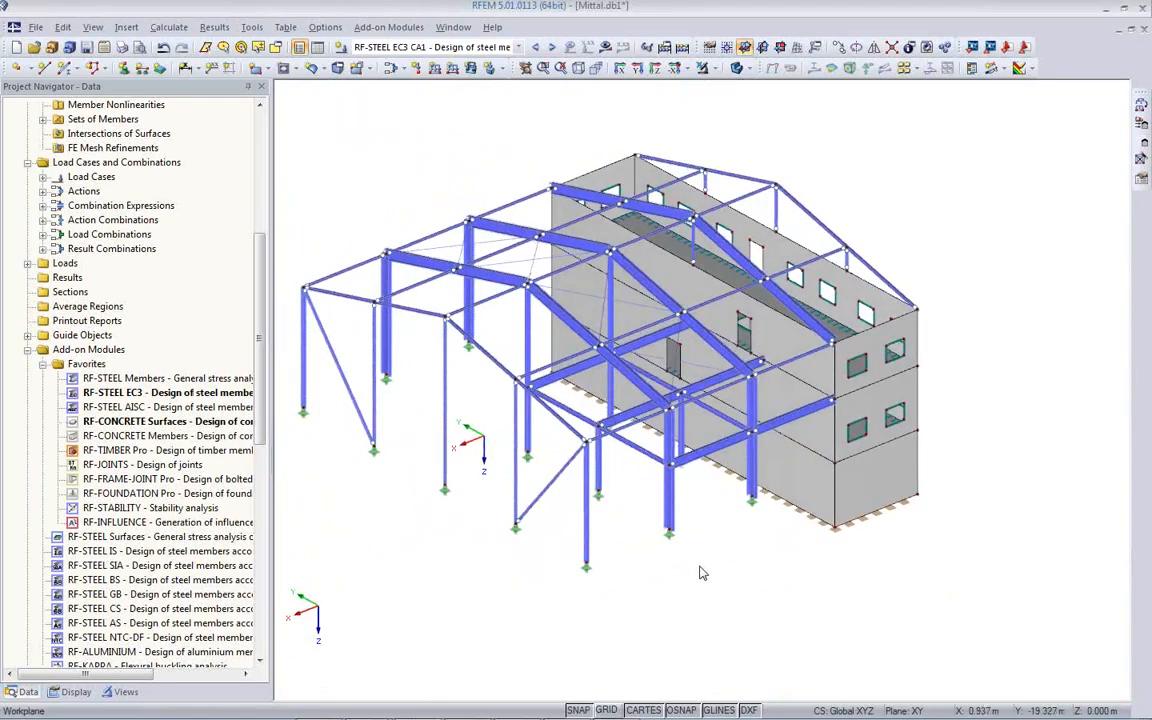
middle_click_drag(790, 576, 874, 604)
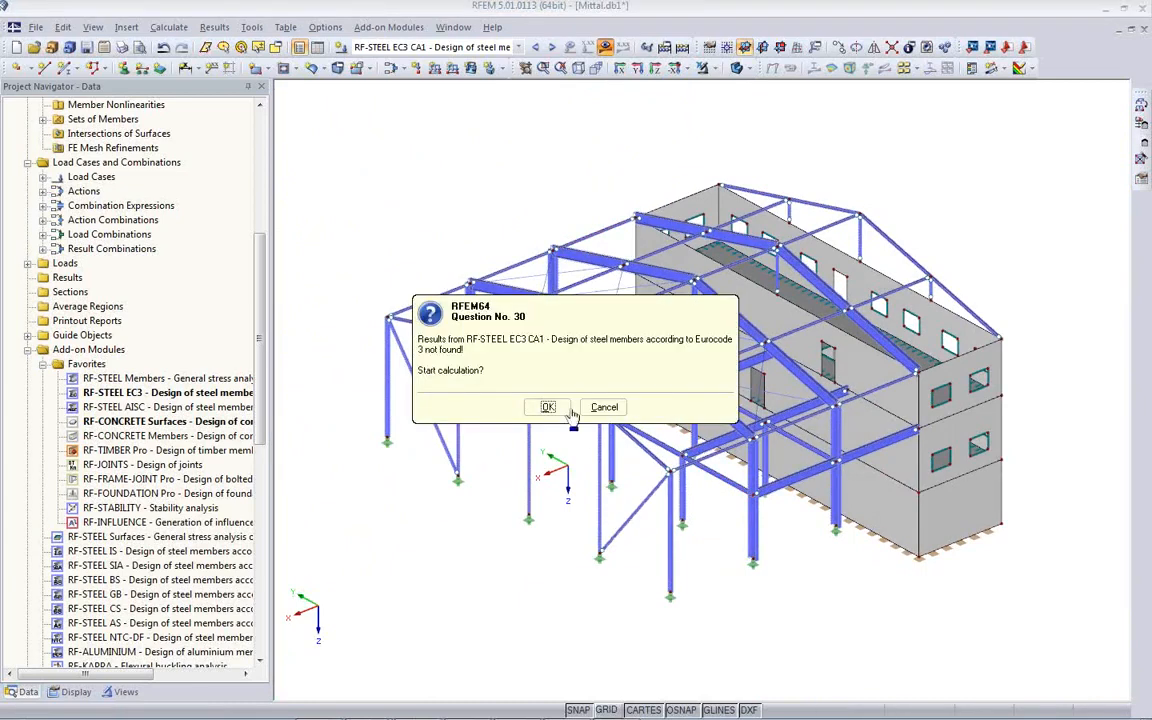
left_click(546, 407)
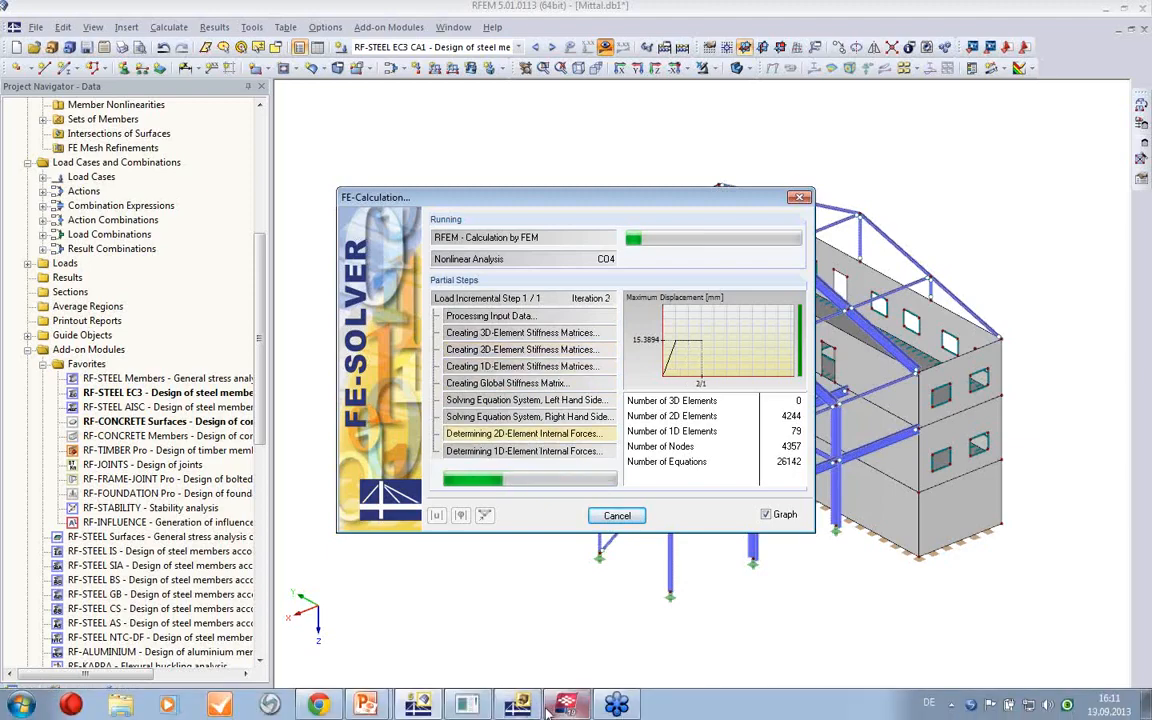
- Switch to Tekla Structures and examine the beam-to-column connections of the platform and roof frames in the ISO view
left_click(562, 706)
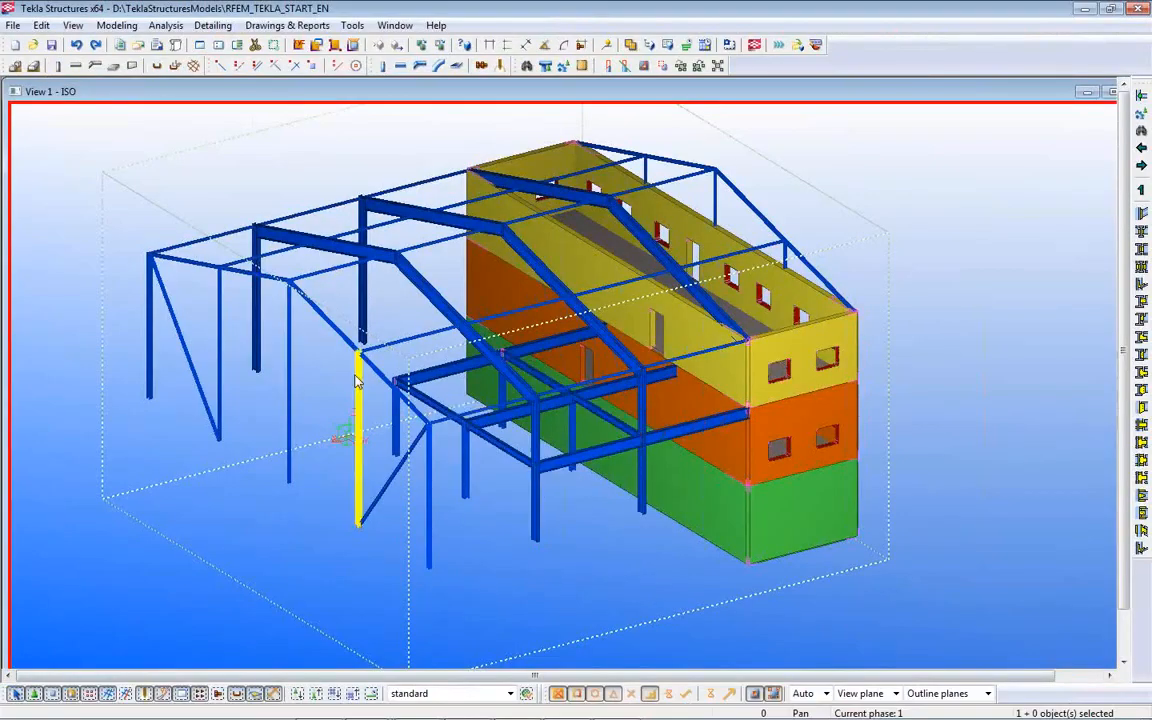
scroll(465, 403, "up", 2)
scroll(465, 403, "up", 5)
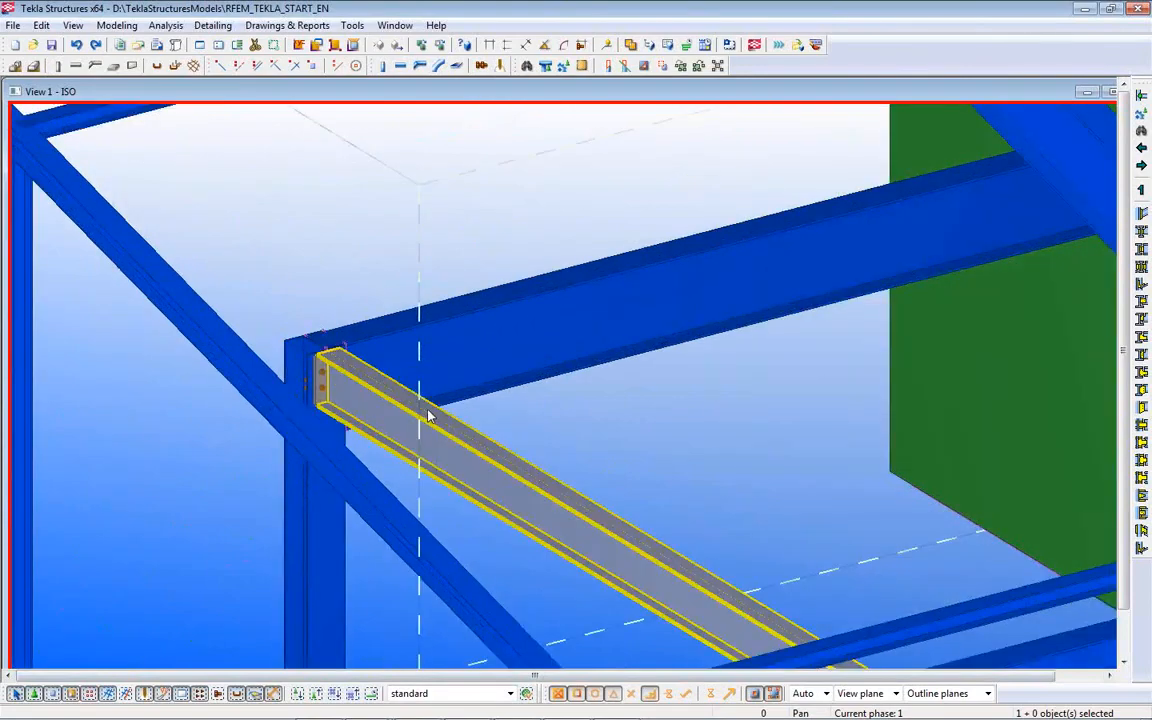
middle_click_drag(421, 413, 422, 419, "ctrl")
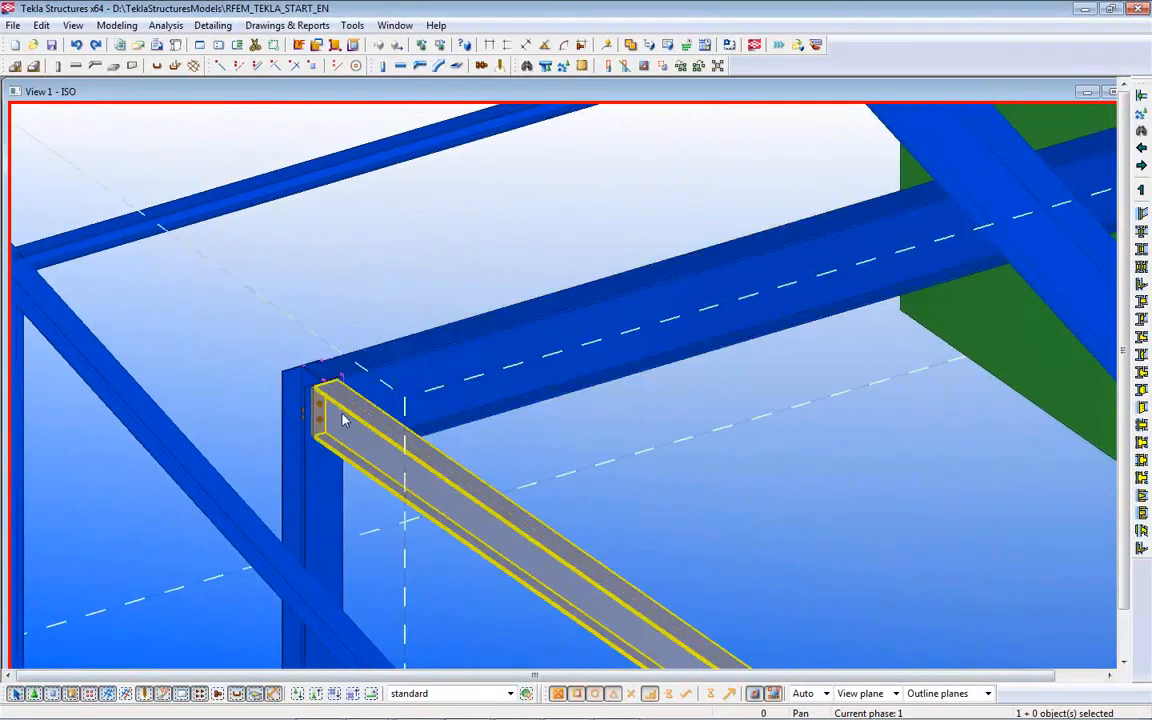
scroll(325, 418, "up", 3)
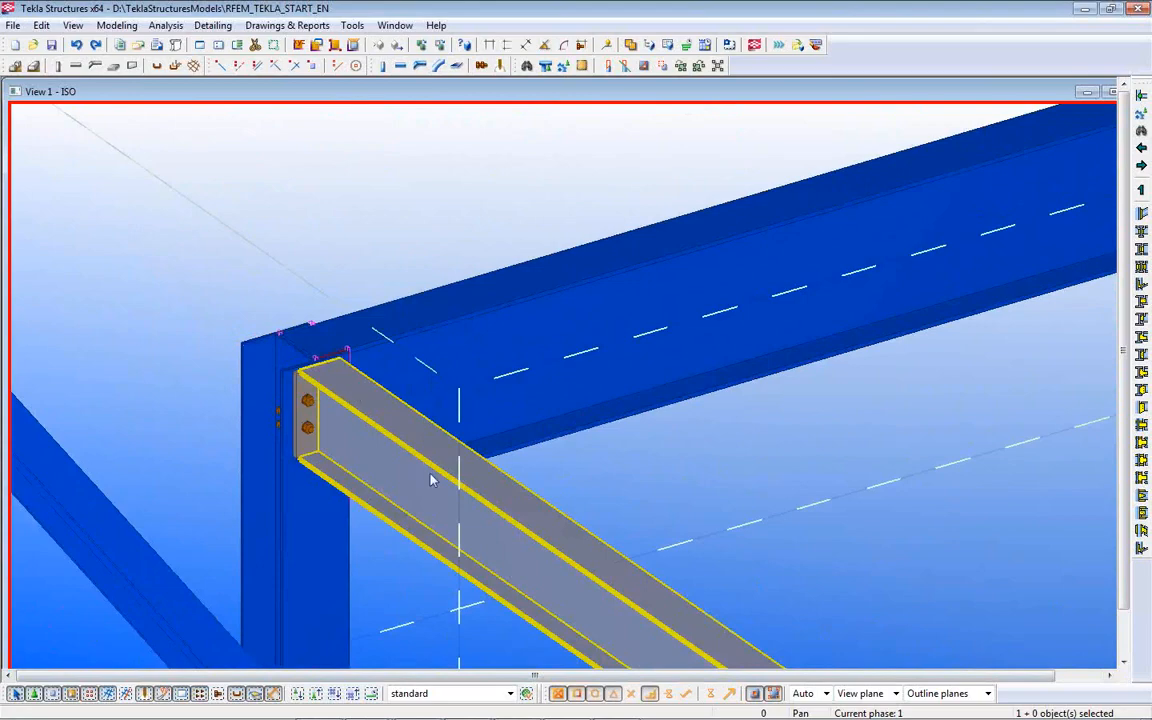
middle_click_drag(938, 411, 257, 520)
scroll(555, 408, "down", 3)
scroll(815, 324, "up", 4)
scroll(813, 263, "down", 4)
scroll(665, 488, "up", 4)
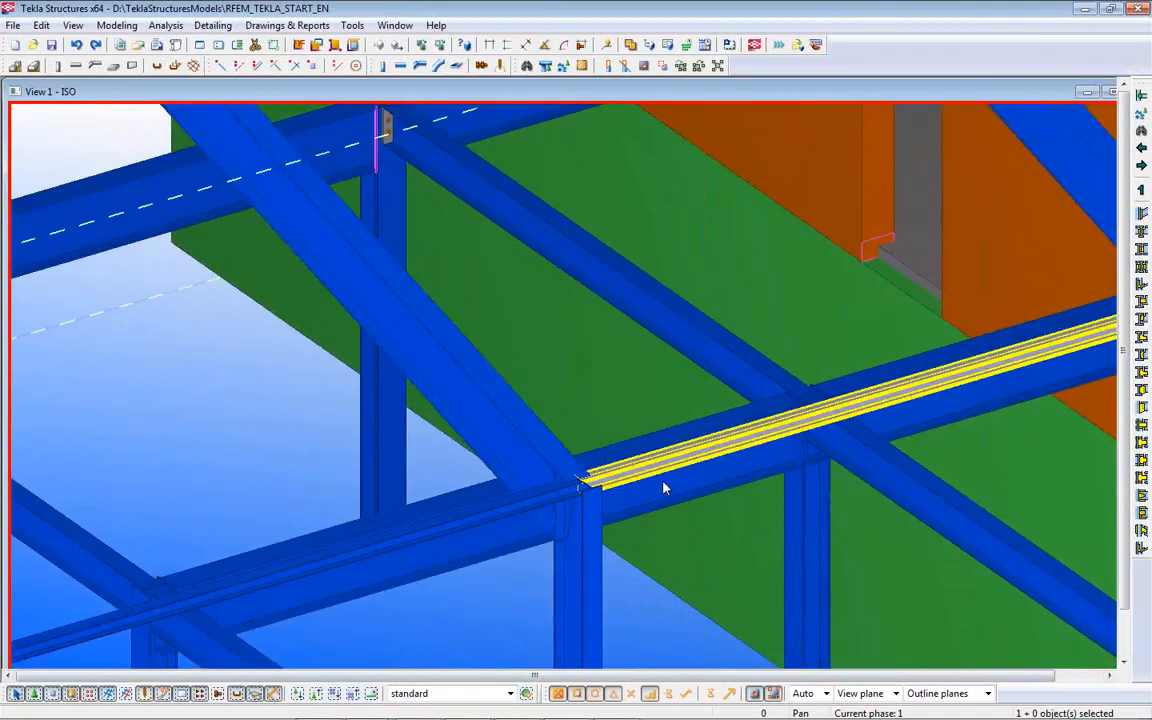
middle_click_drag(665, 488, 437, 172)
scroll(325, 560, "up", 1)
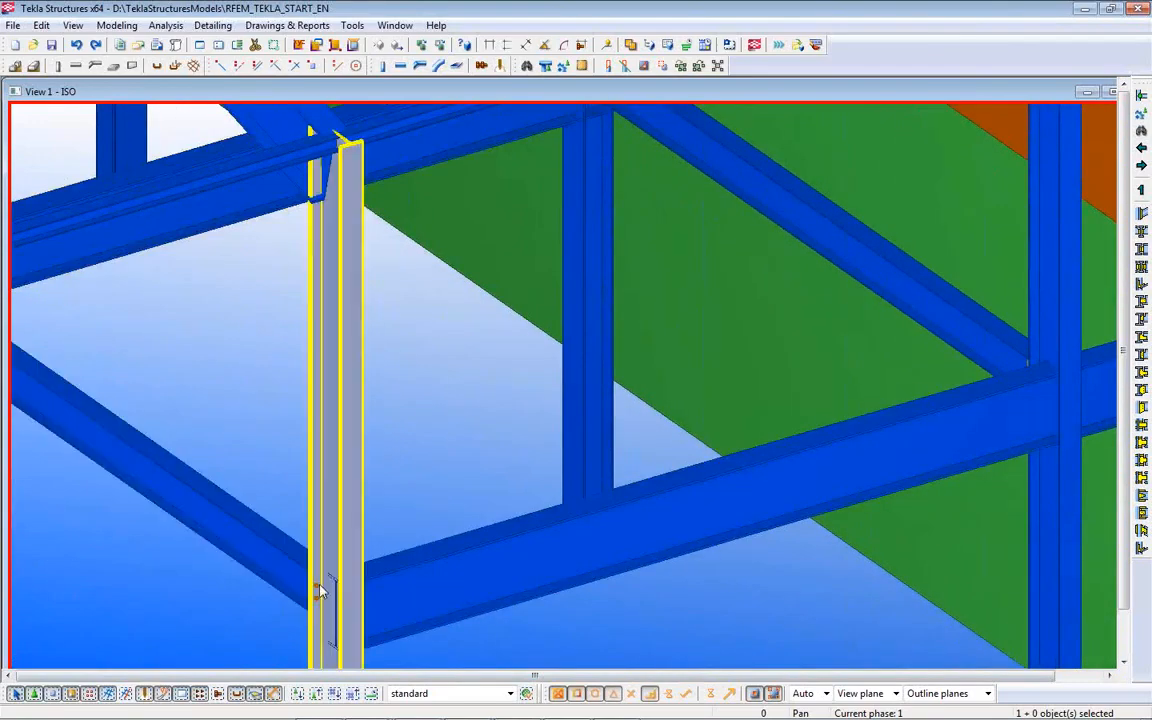
scroll(328, 590, "down", 5)
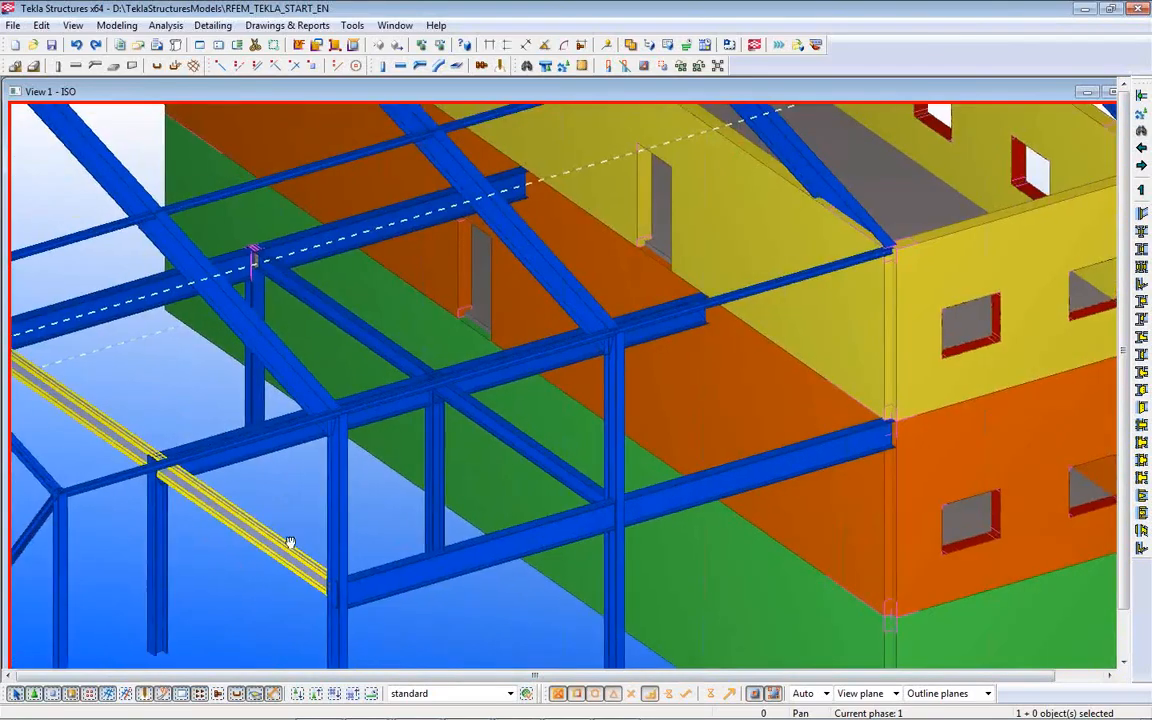
middle_click_drag(290, 542, 715, 655)
scroll(650, 562, "down", 5)
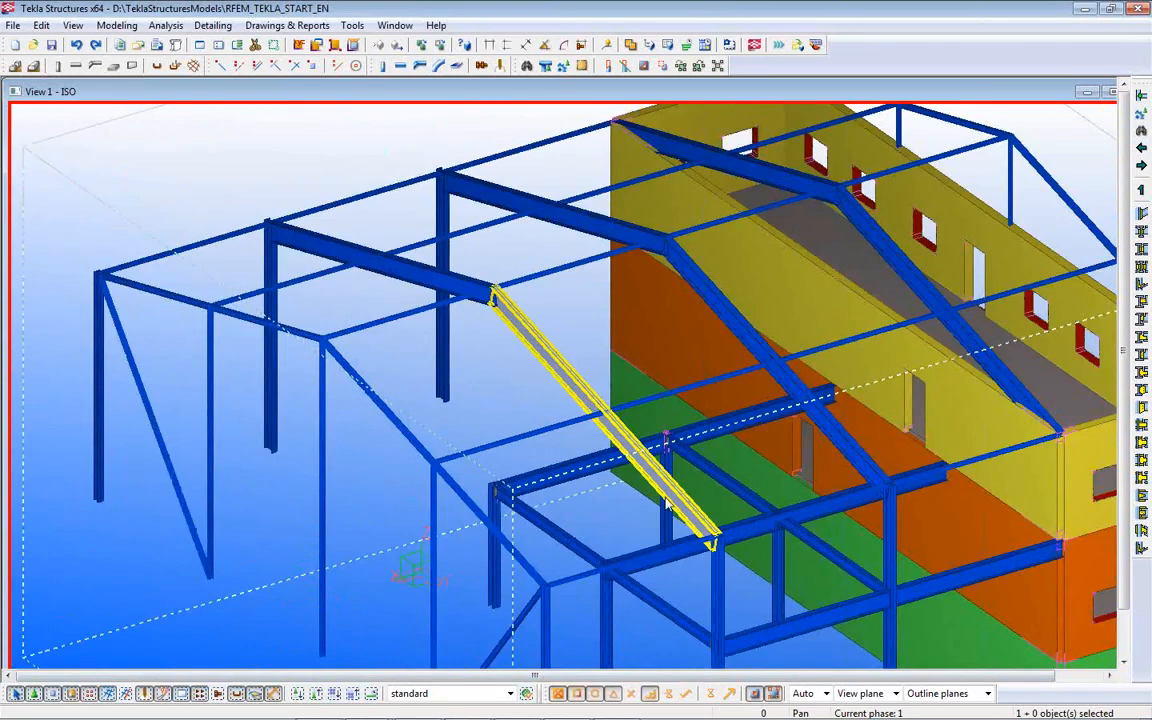
- Inspect the gable rafter and the two outer frame columns beside the platform, then clear the selection
left_click(564, 371)
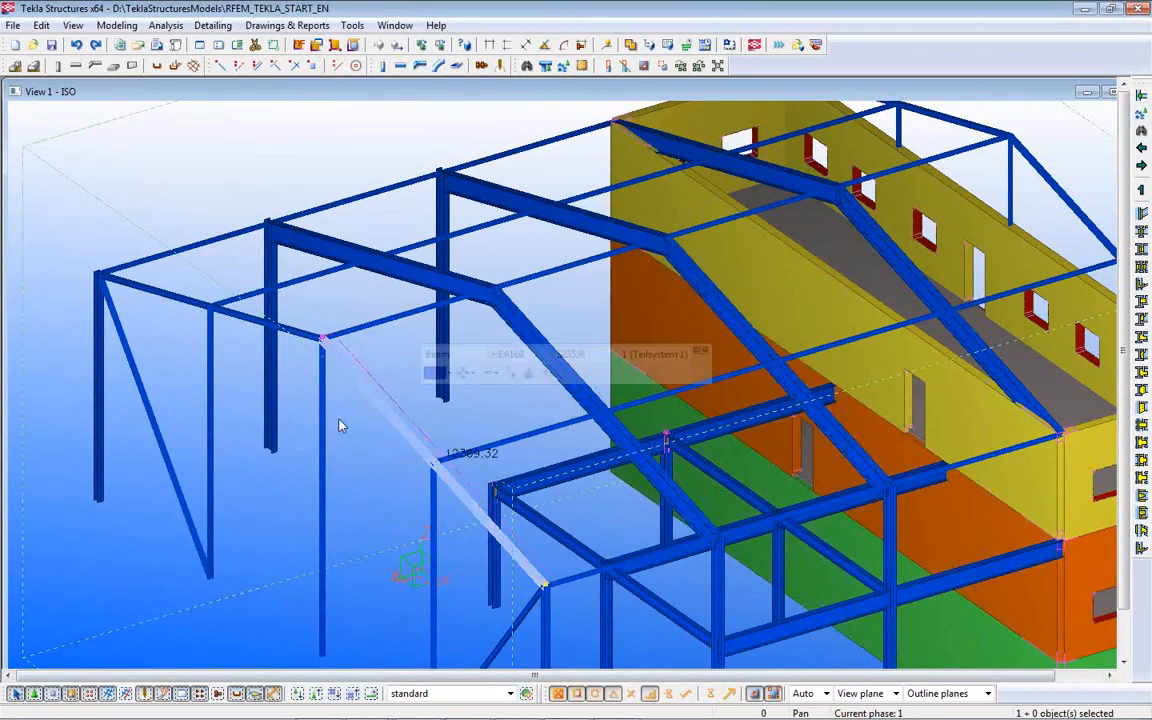
middle_click_drag(718, 521, 514, 336)
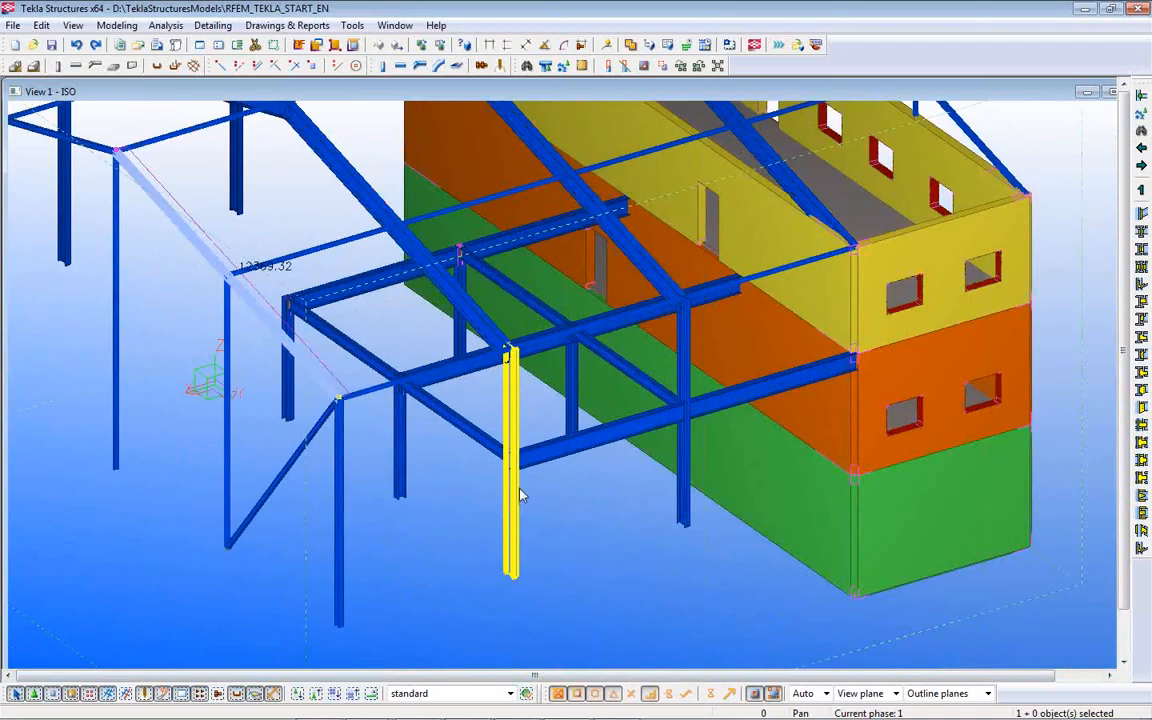
left_click(512, 494)
left_click(688, 488)
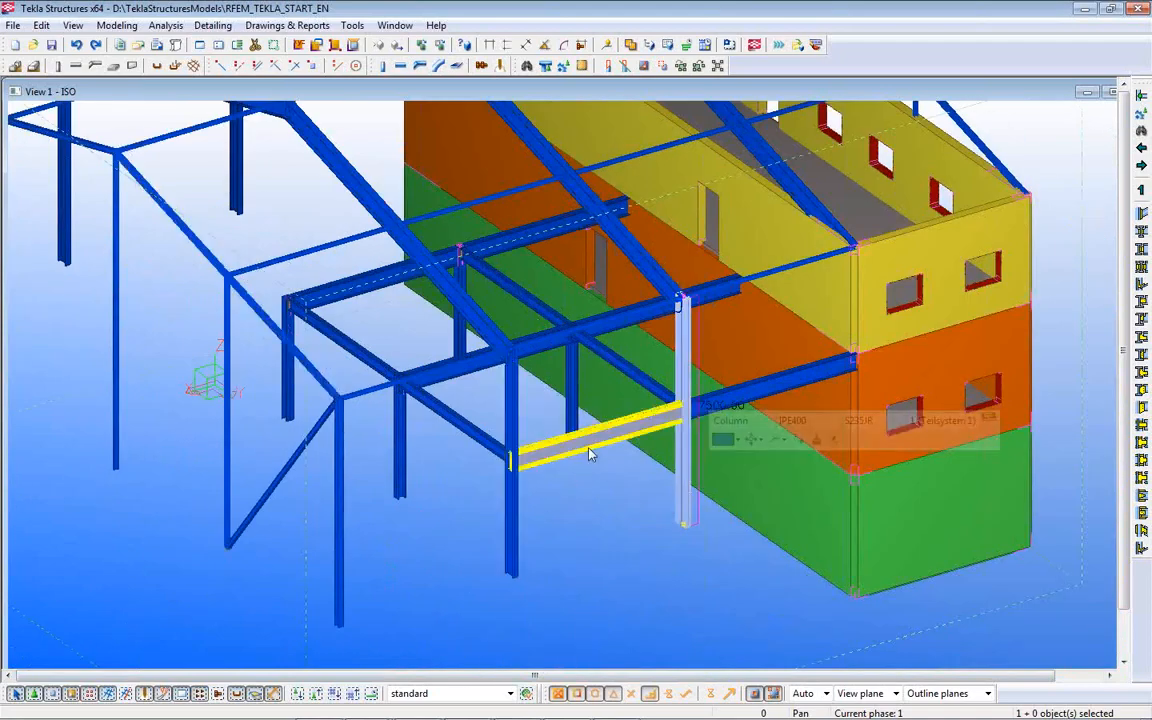
scroll(800, 500, "down", 3)
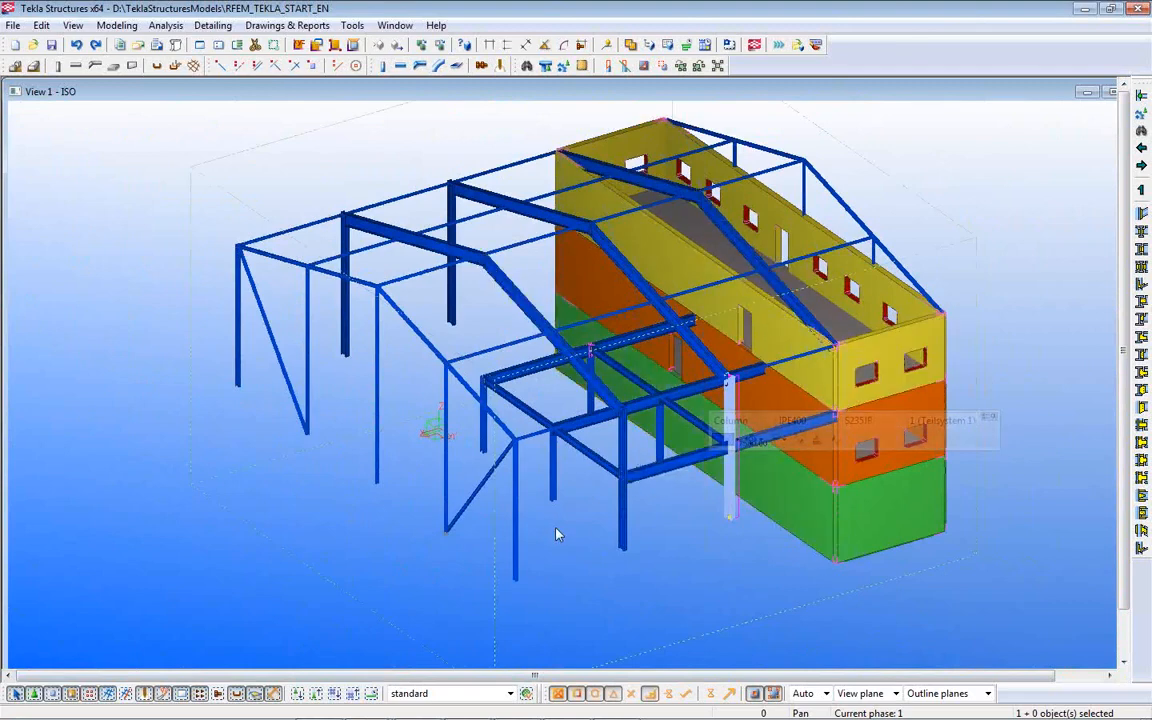
left_click(308, 512)
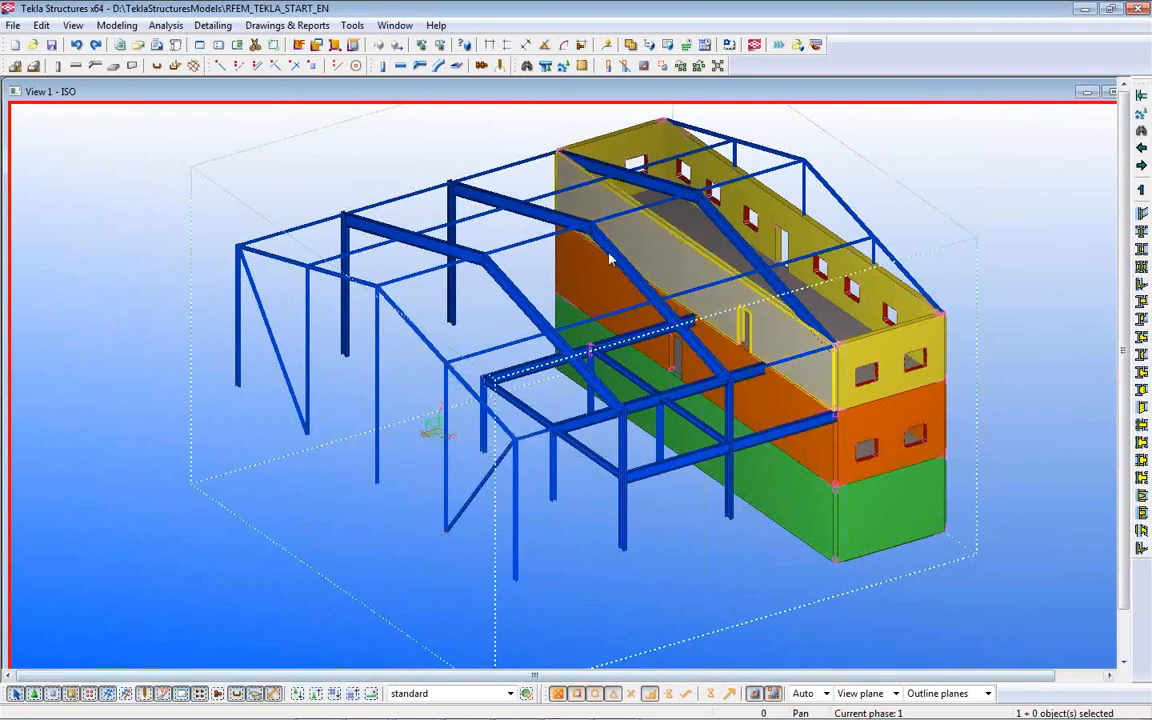
- Return to RFEM and dismiss the Microsoft Visual C++ Runtime Library message while the calculation runs
mouse_move(508, 717)
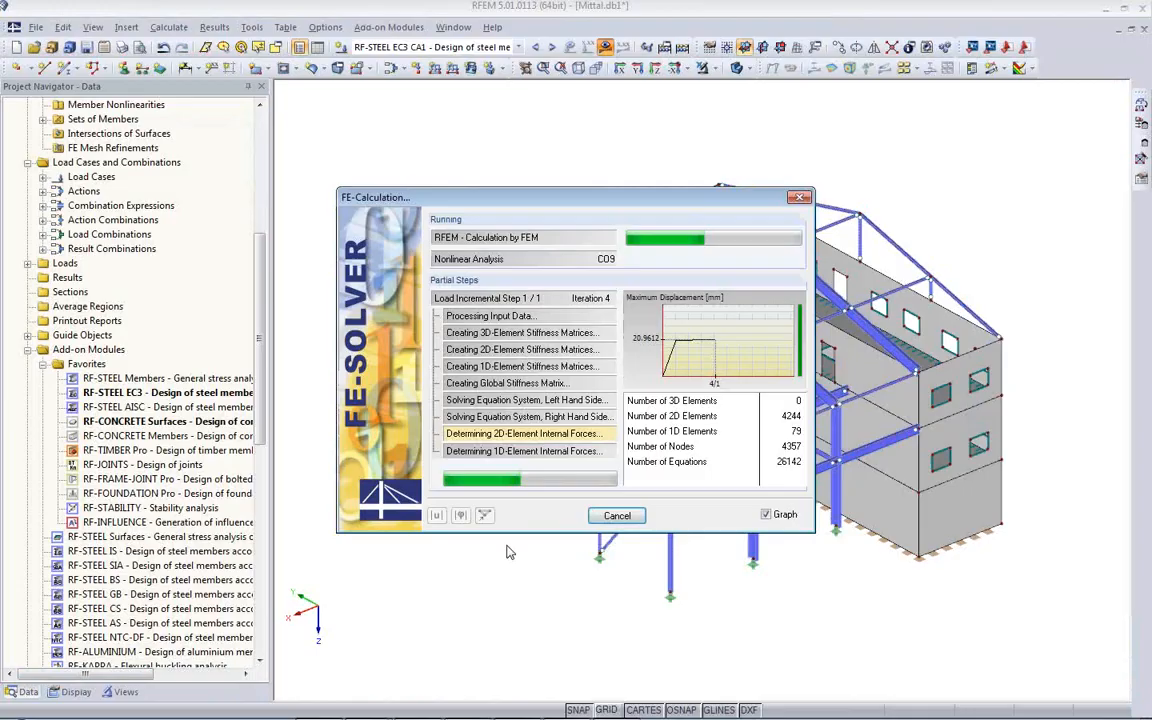
left_click(478, 707)
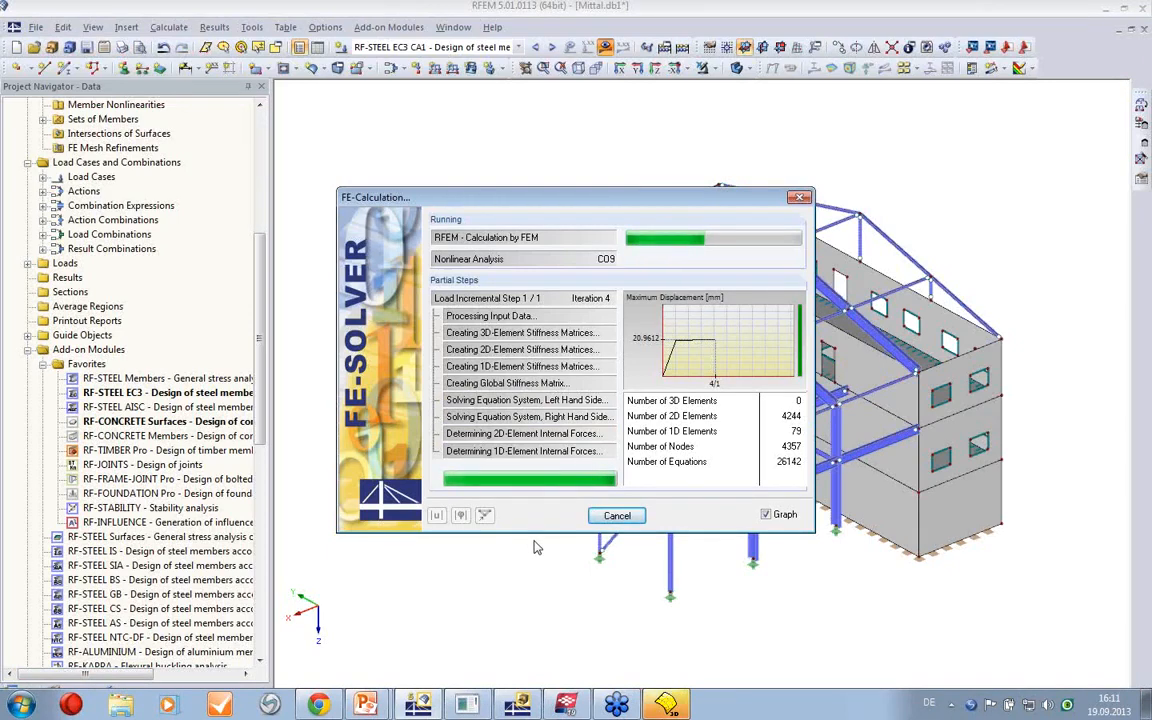
mouse_move(672, 706)
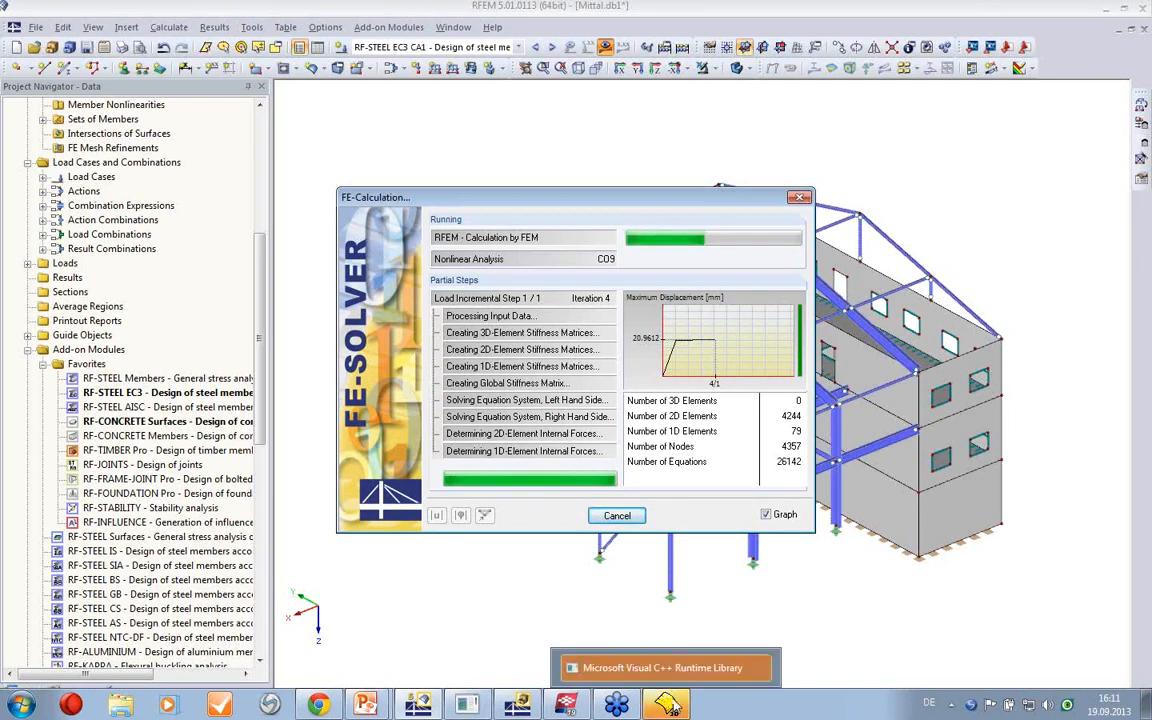
left_click(662, 667)
left_click(648, 411)
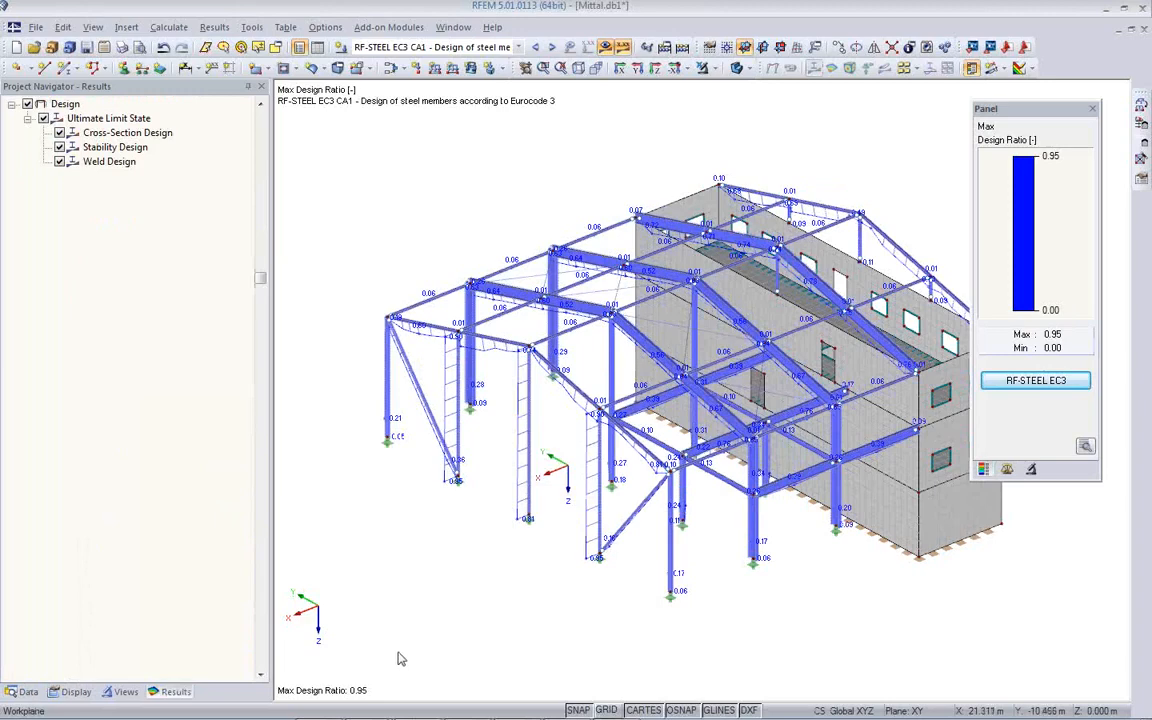
- Review the design ratios of cross-sections 4 and 9 in the RF-STEEL EC3 cross-section table and check which members use them
left_click(1035, 386)
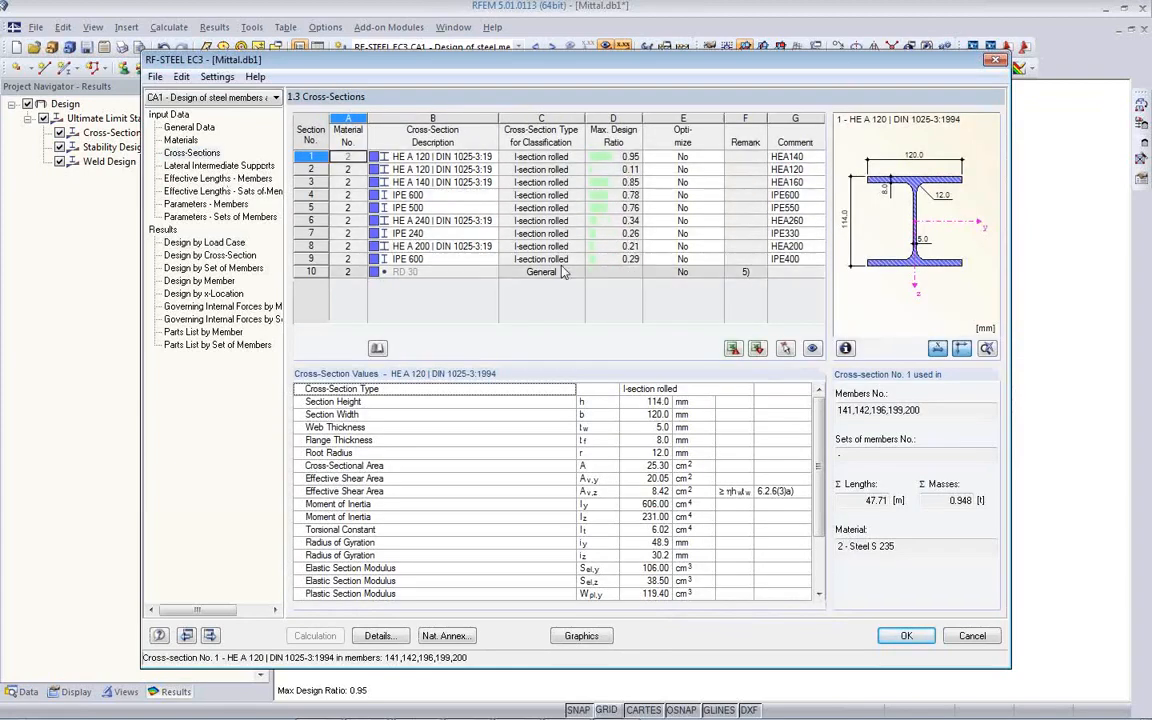
left_click(615, 259)
left_click(462, 261)
left_click_drag(532, 67, 538, 464)
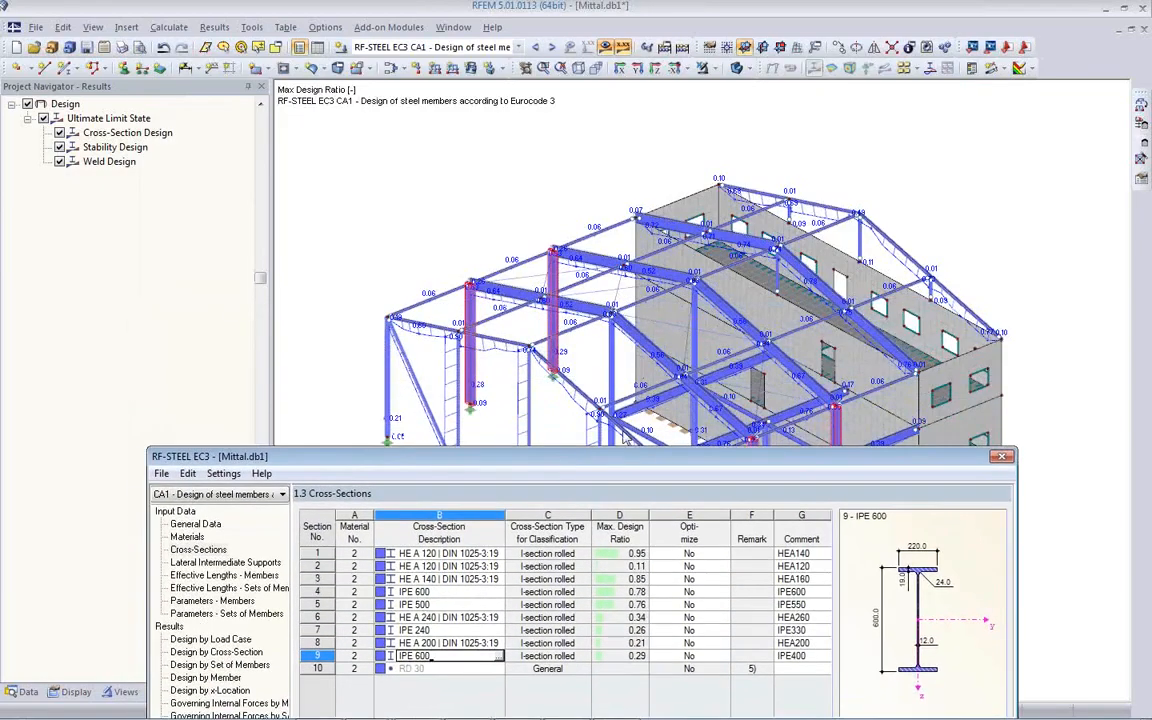
left_click_drag(620, 460, 612, 356)
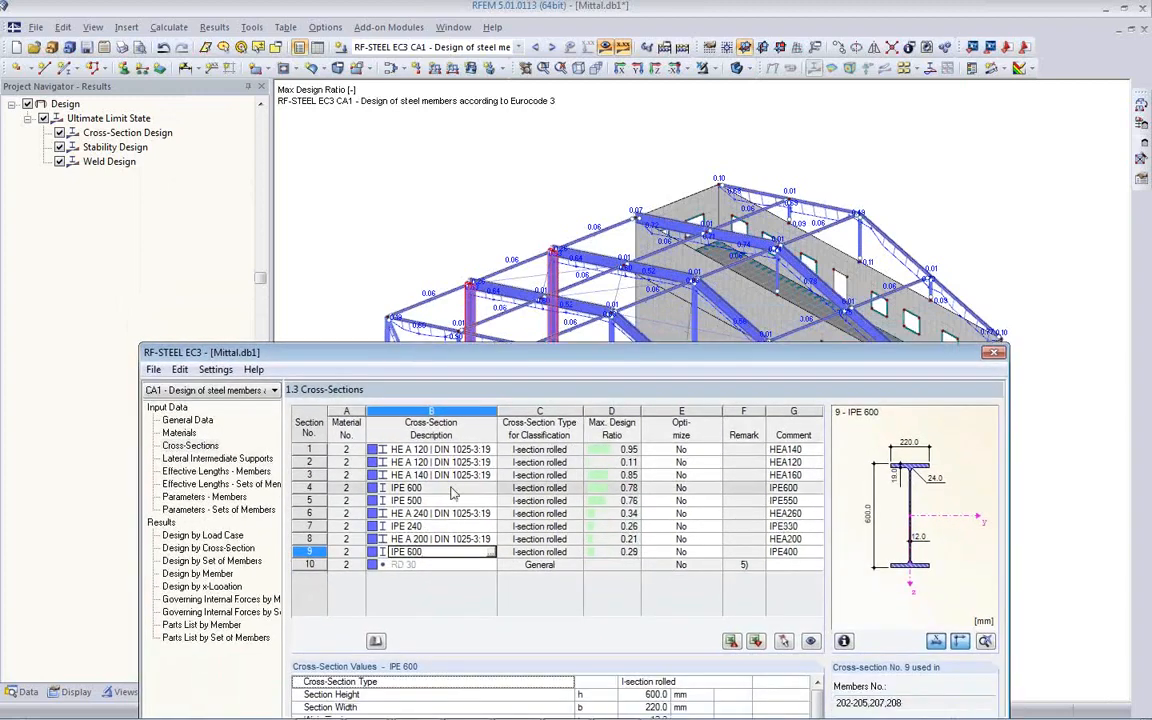
left_click(453, 488)
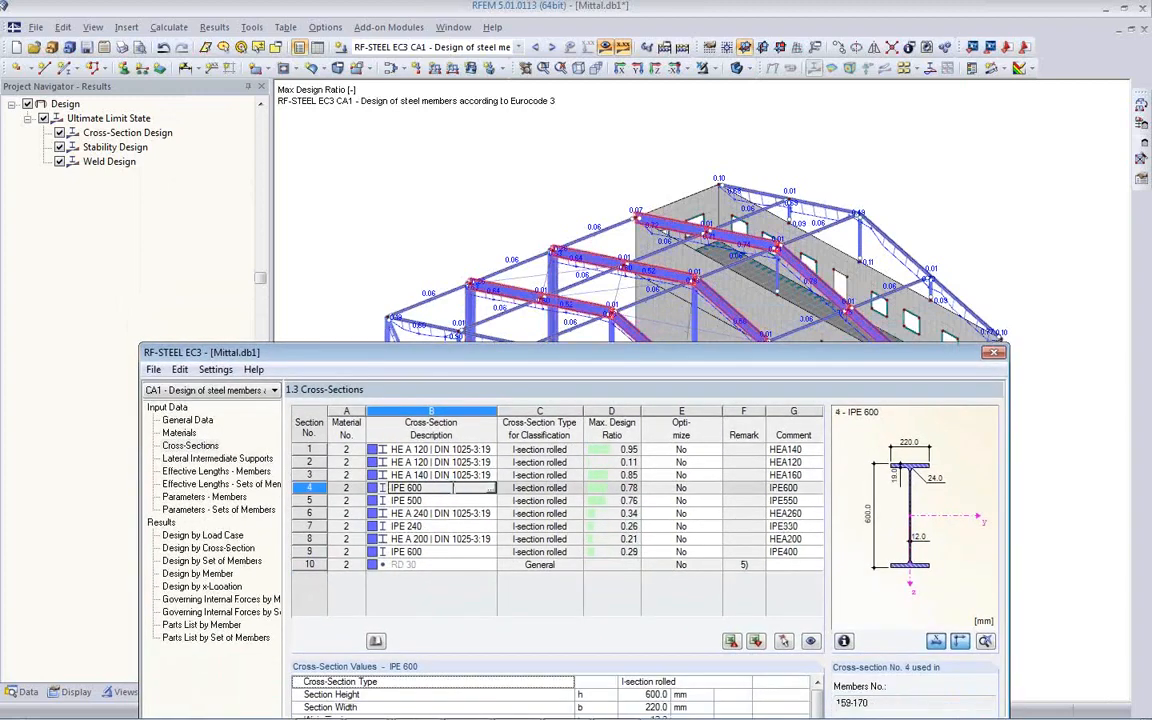
left_click(457, 550)
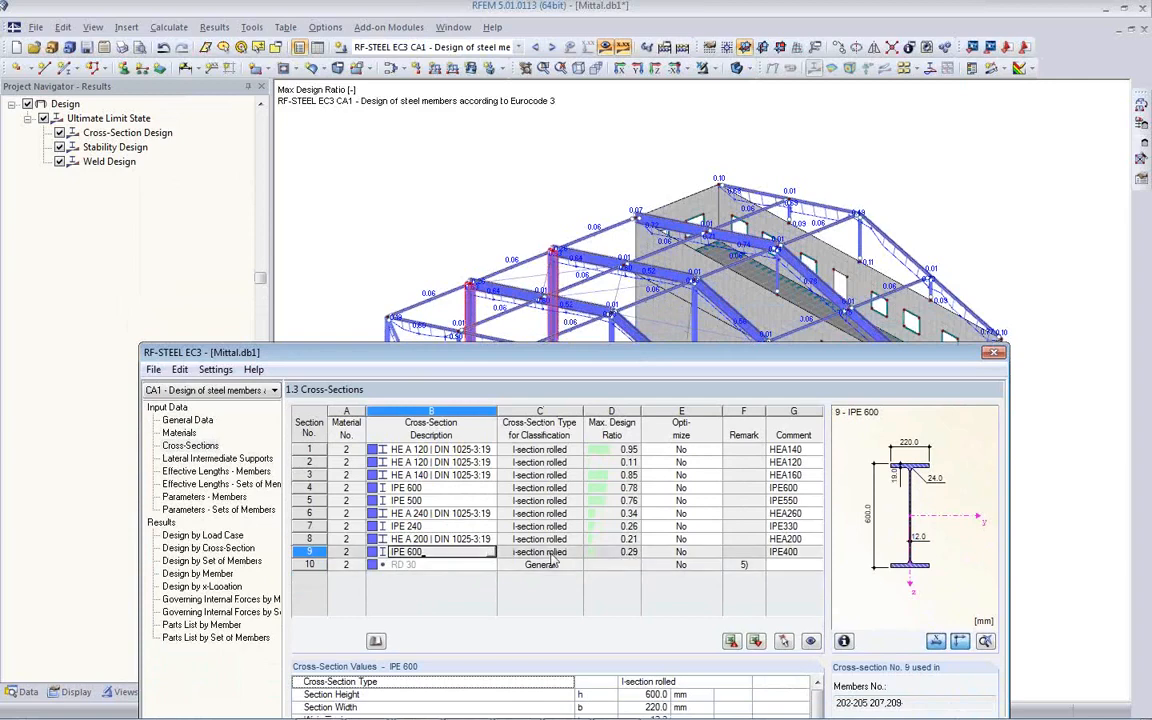
left_click(476, 490)
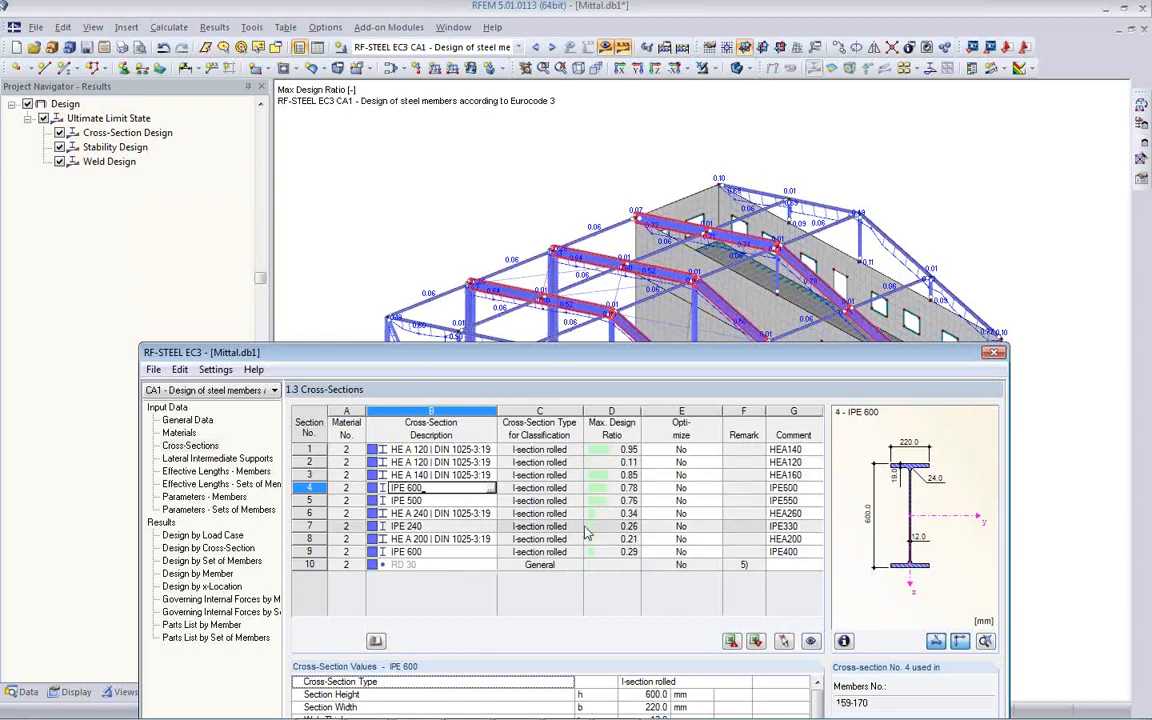
left_click_drag(578, 350, 516, 100)
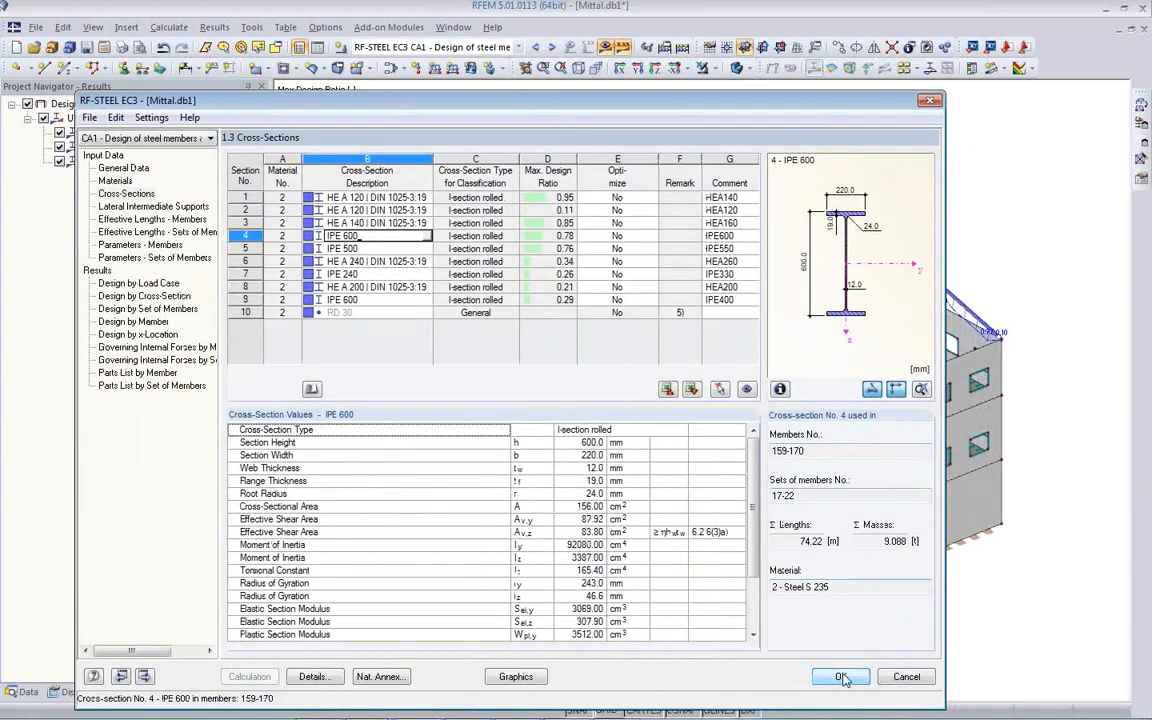
left_click(843, 677)
- Load the RF-CONCRETE Surfaces CA1 design case, request its results and start the reinforced concrete calculation
left_click(520, 47)
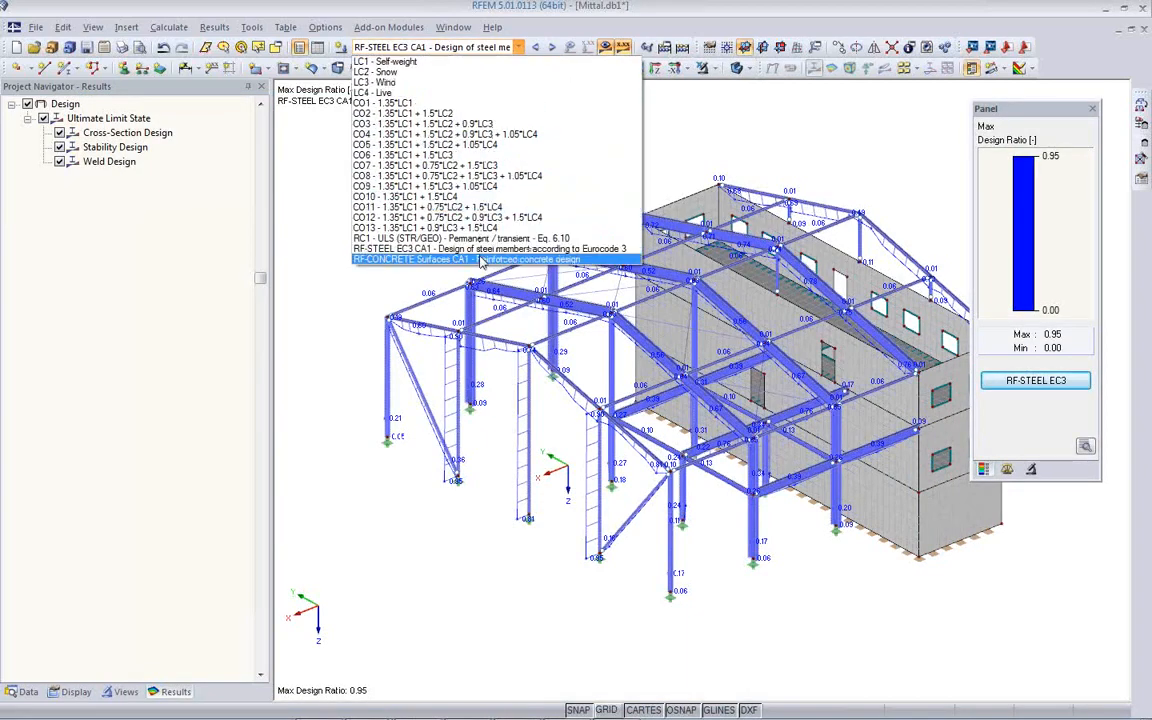
left_click(480, 260)
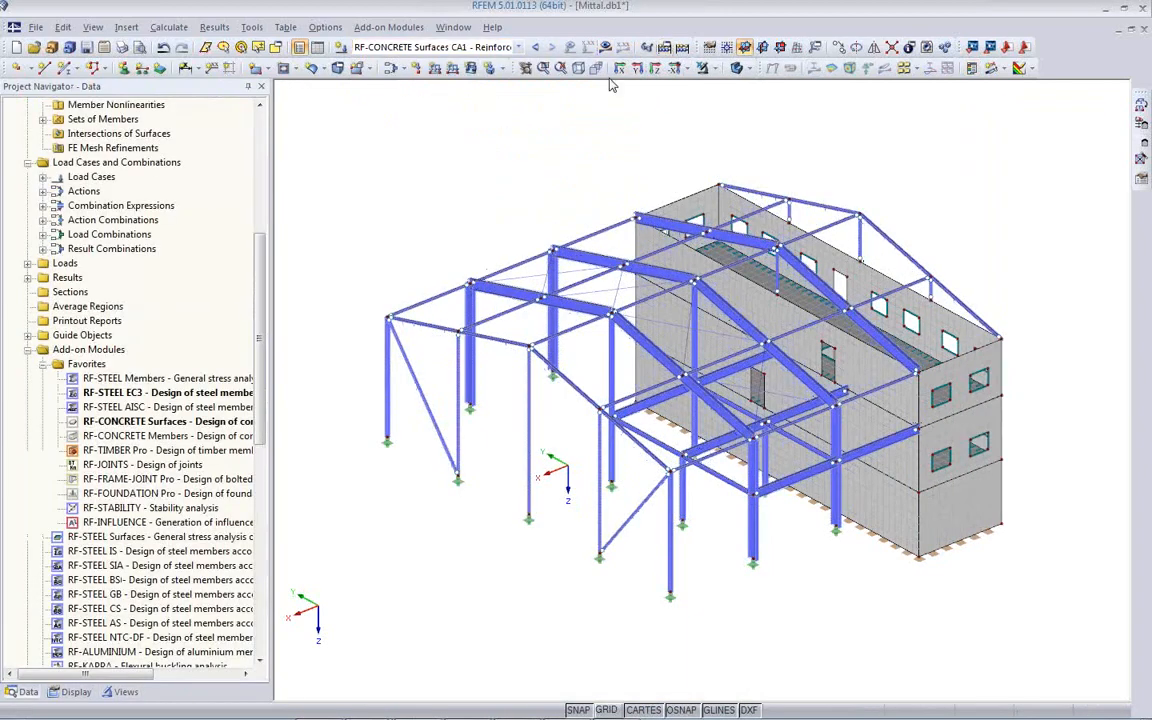
left_click(605, 48)
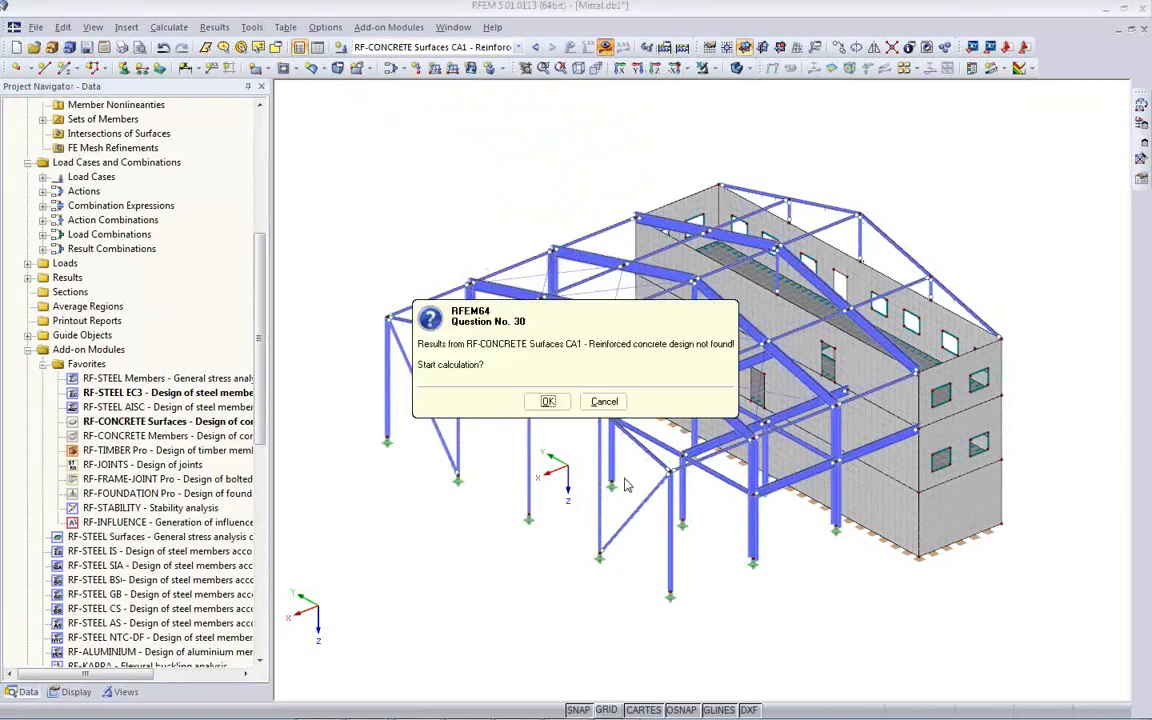
left_click(548, 402)
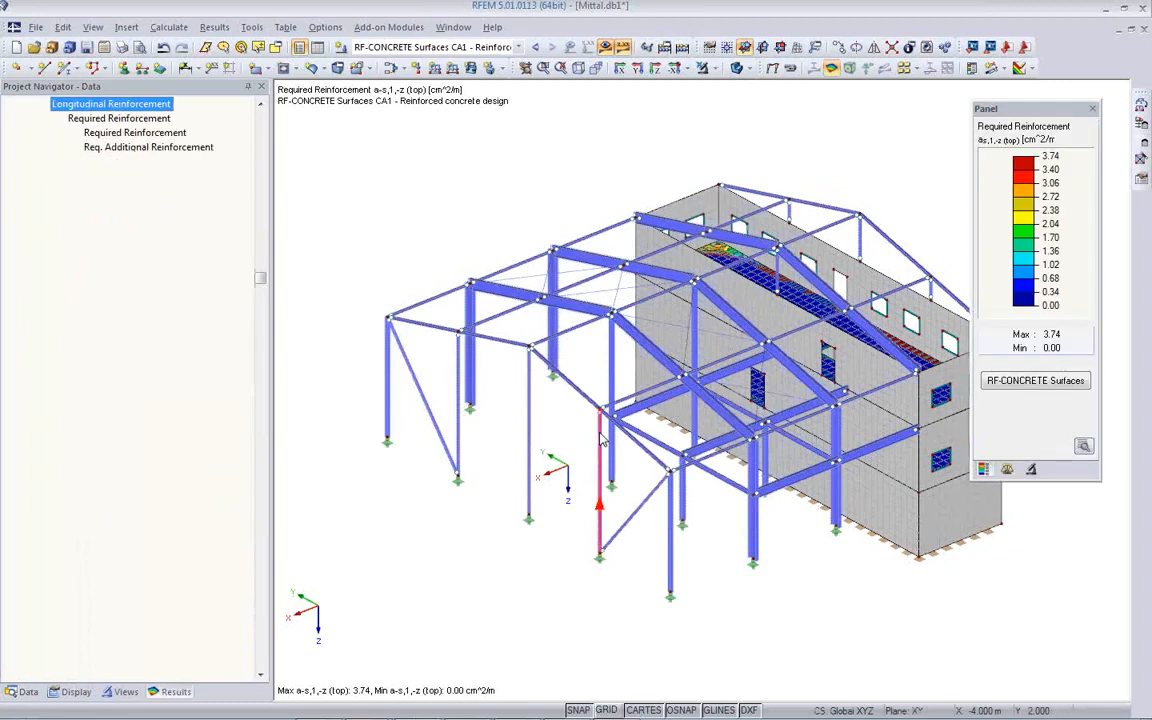
- Isolate the floor slabs with the Floors user-defined view and display the RF-CONCRETE Surfaces CA1 results on them
left_click(122, 692)
left_click(31, 167)
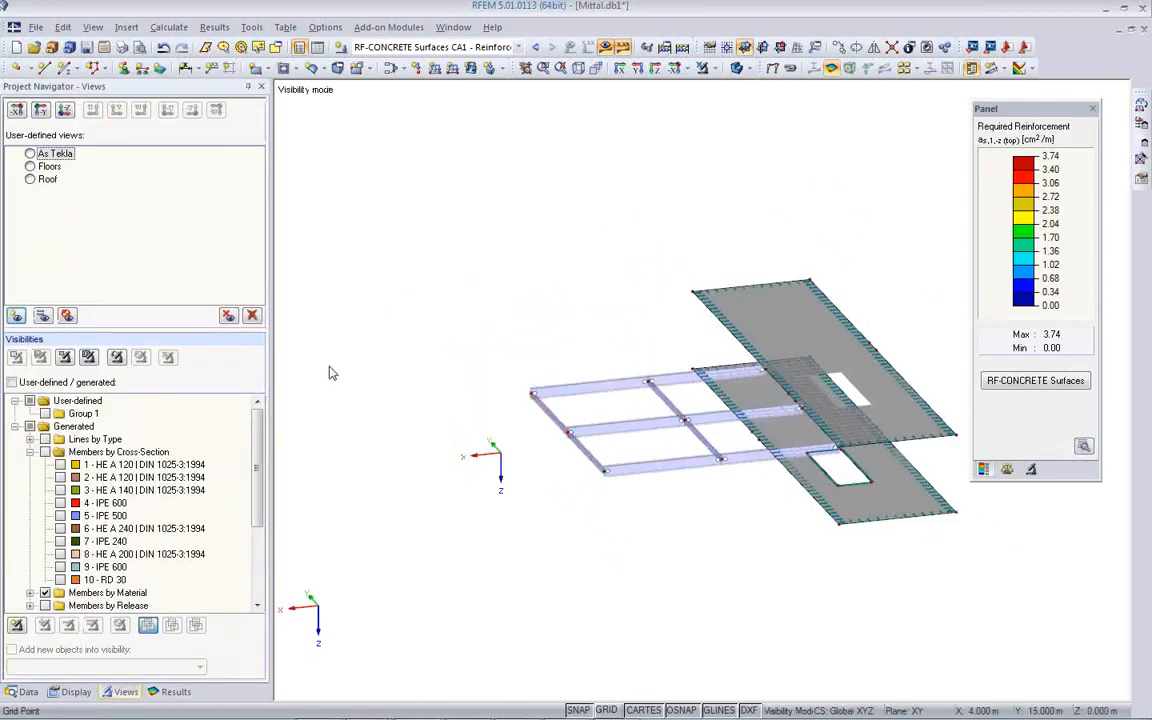
left_click(518, 47)
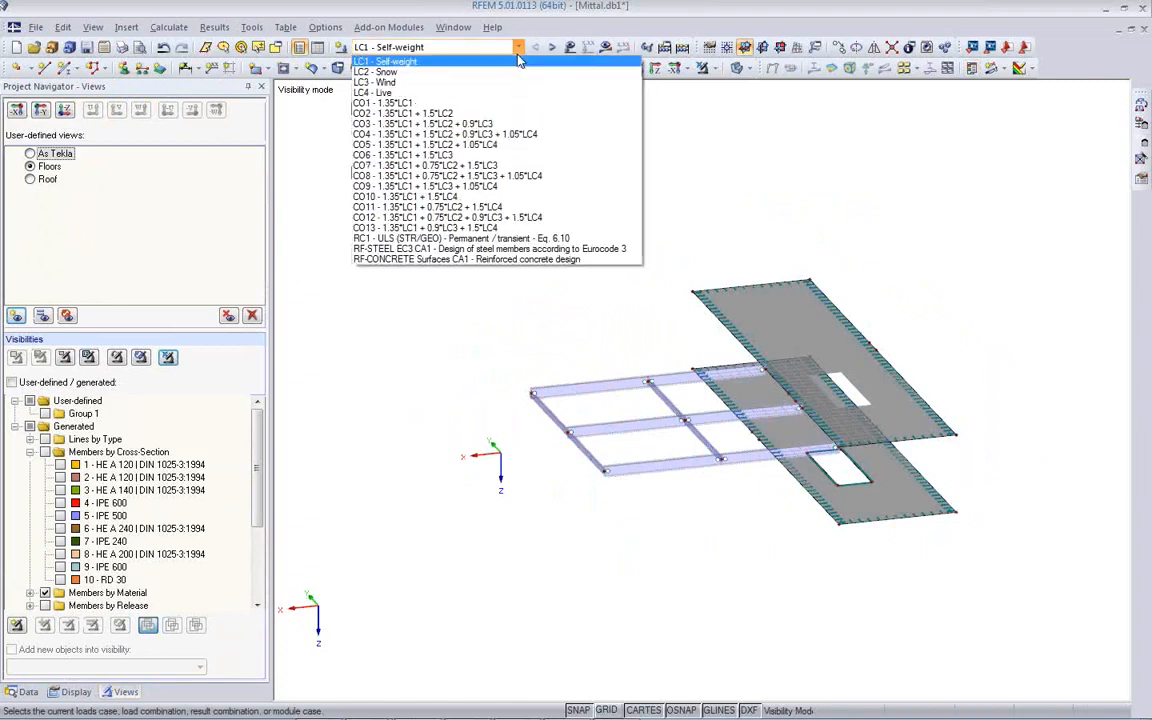
left_click(454, 260)
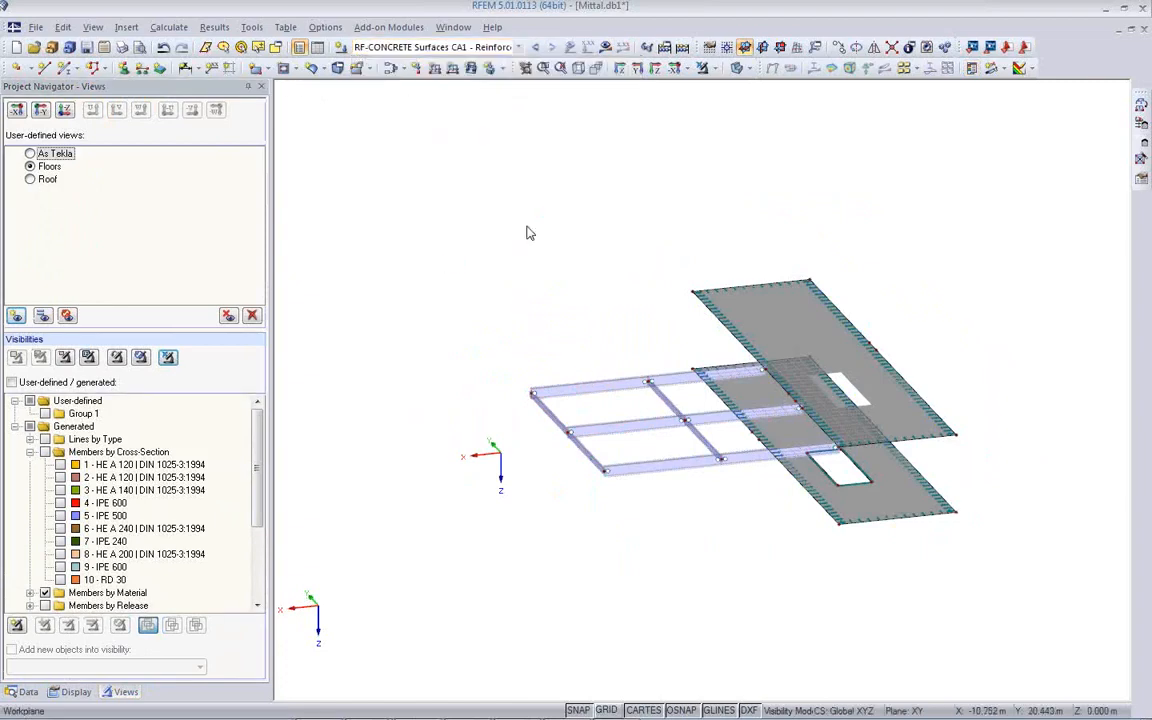
left_click(607, 48)
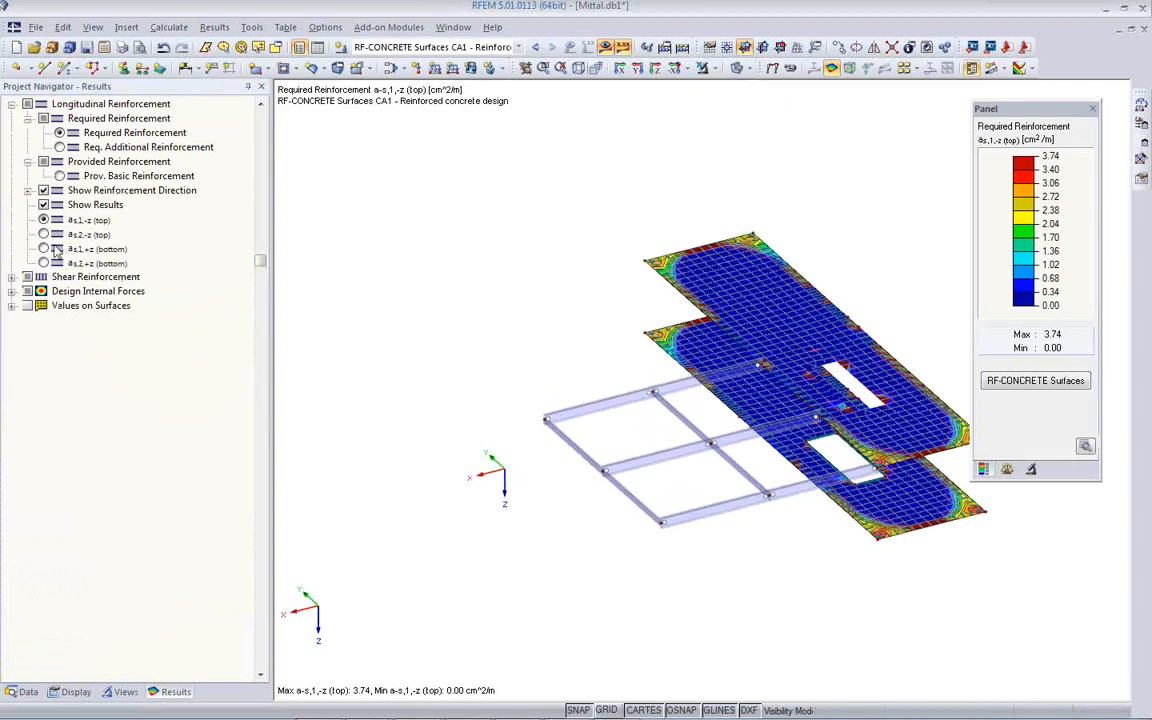
- Review the slabs' required reinforcement for the second direction at the top and both directions at the bottom
left_click(43, 235)
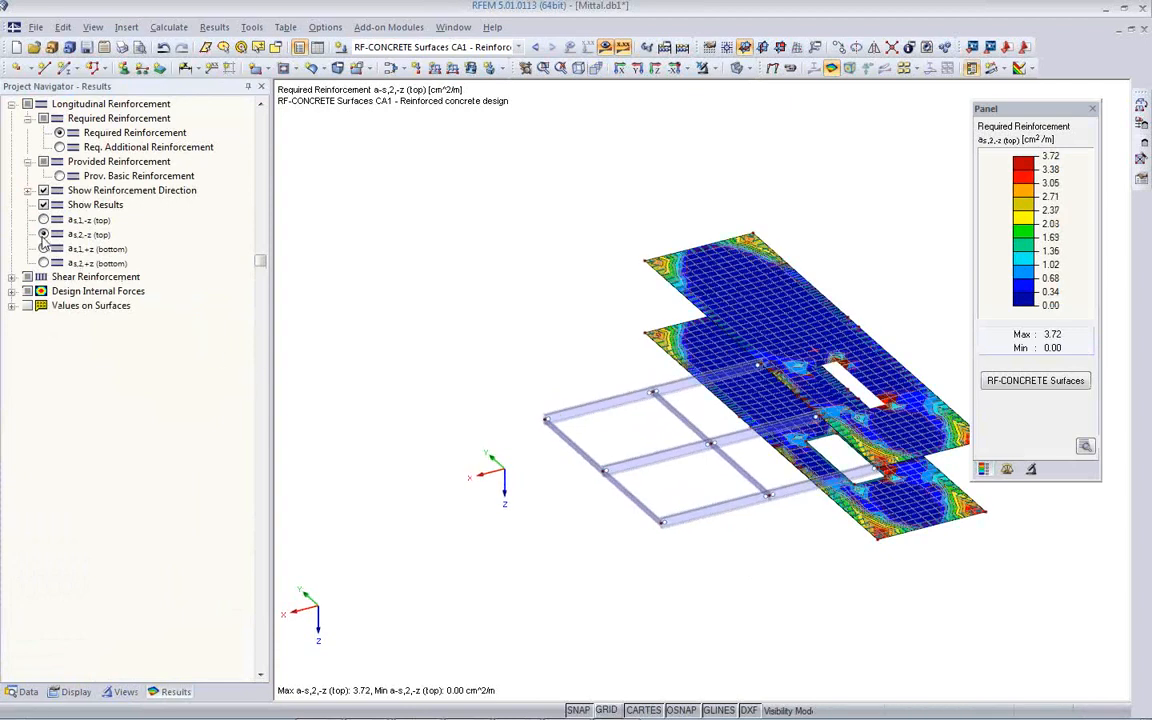
left_click(43, 250)
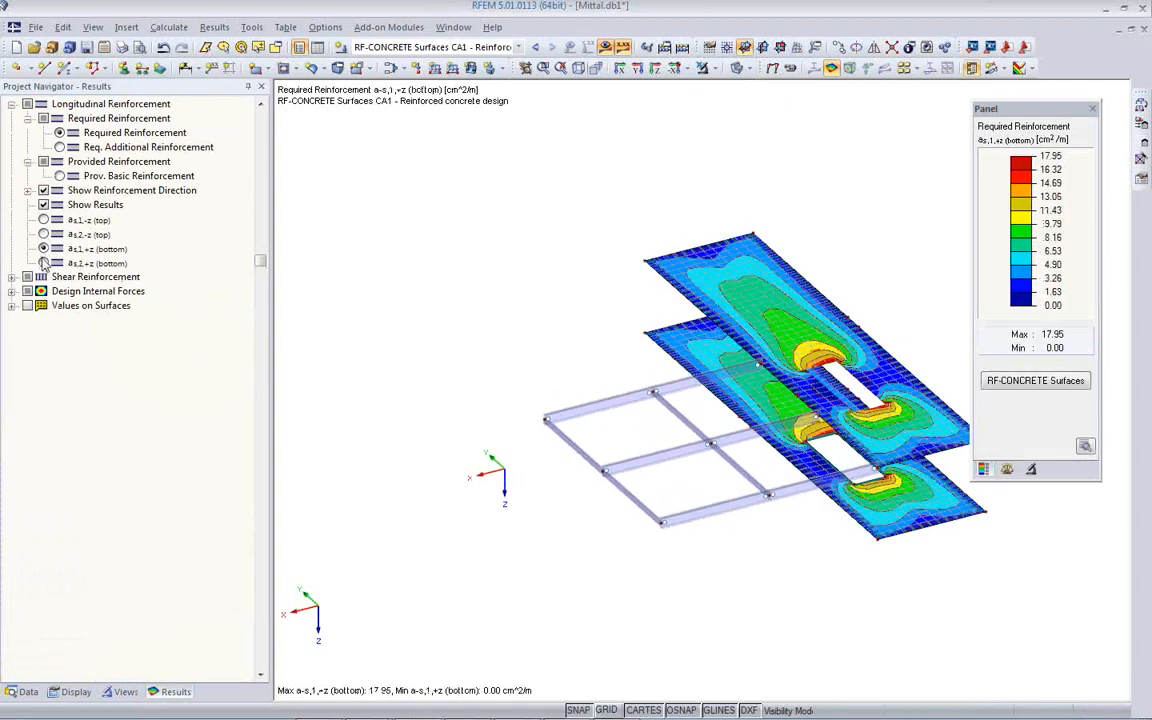
left_click(43, 264)
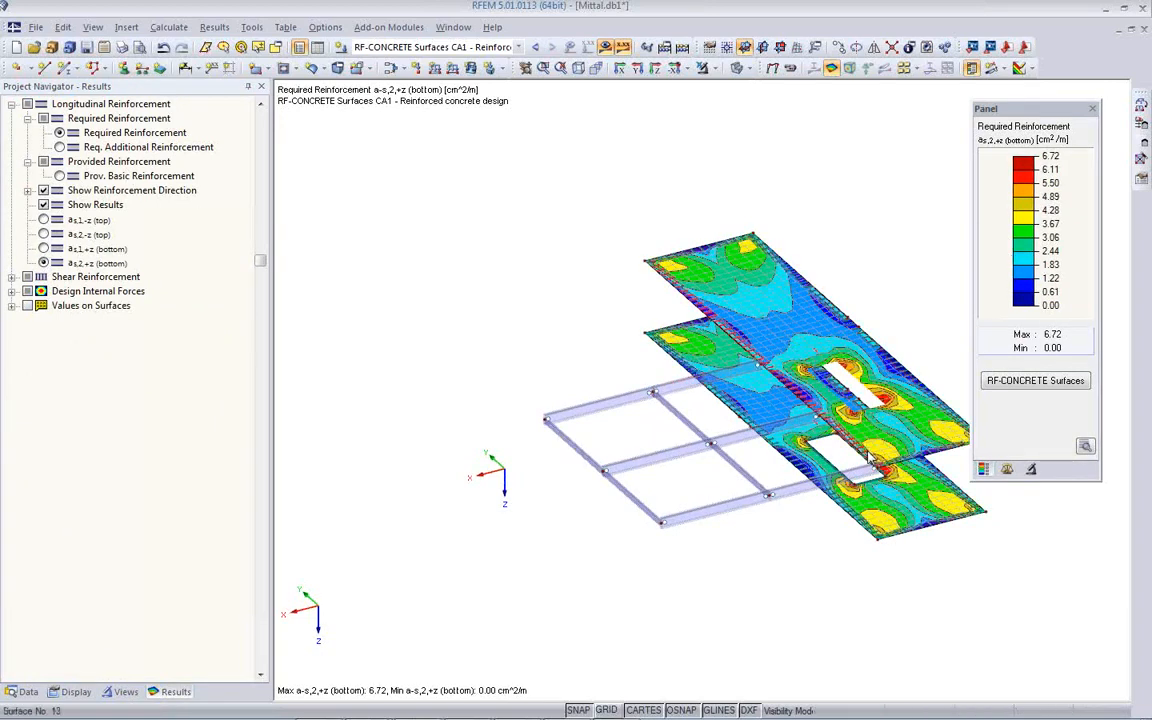
middle_click_drag(830, 443, 716, 420)
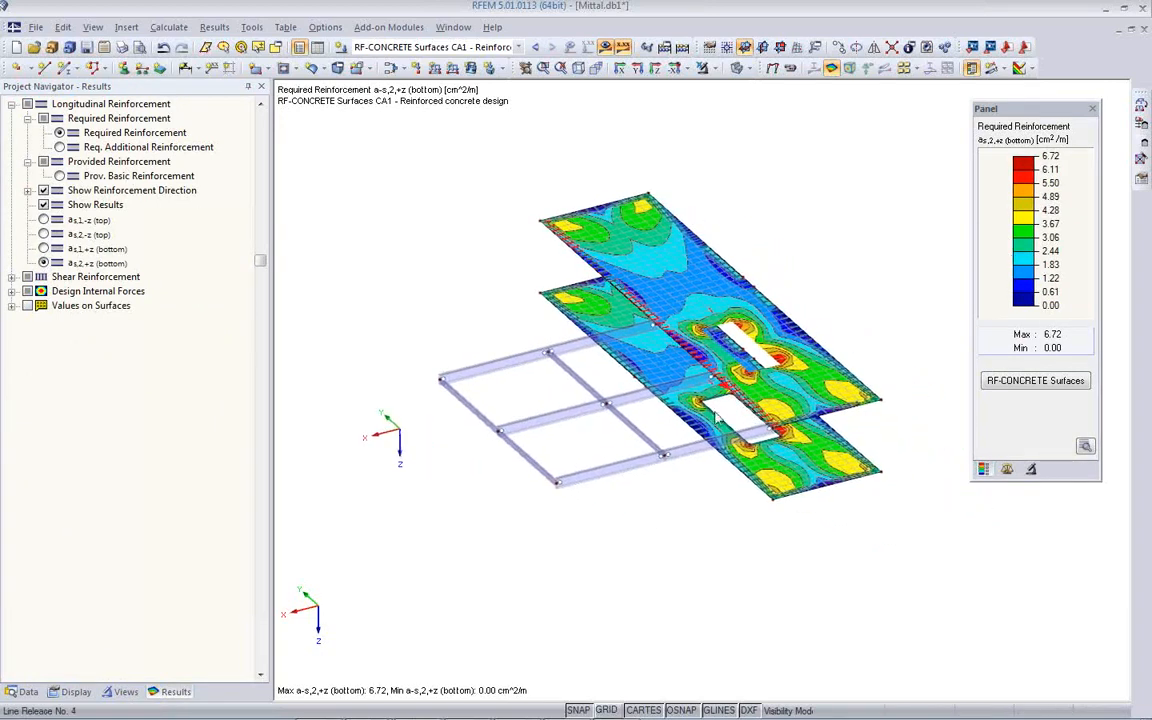
- Compare the required additional and provided basic bottom reinforcement of the slabs, examining the areas around the openings
left_click(60, 148)
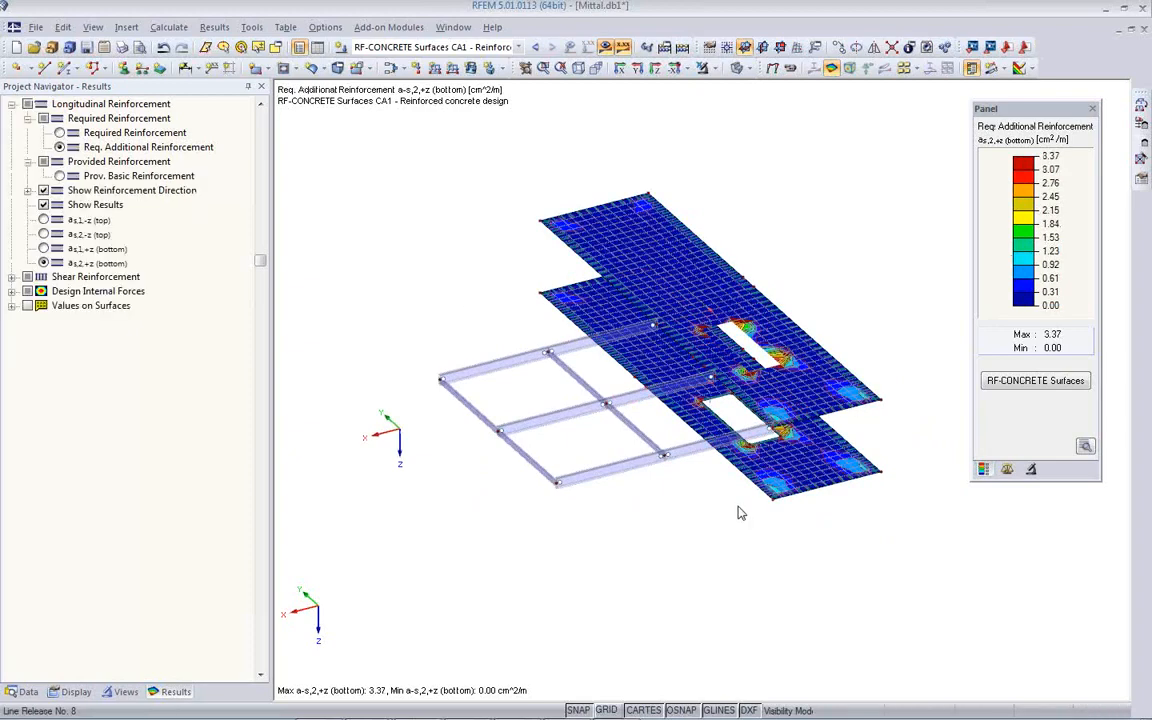
middle_click_drag(737, 518, 750, 490, "ctrl")
left_click(60, 176)
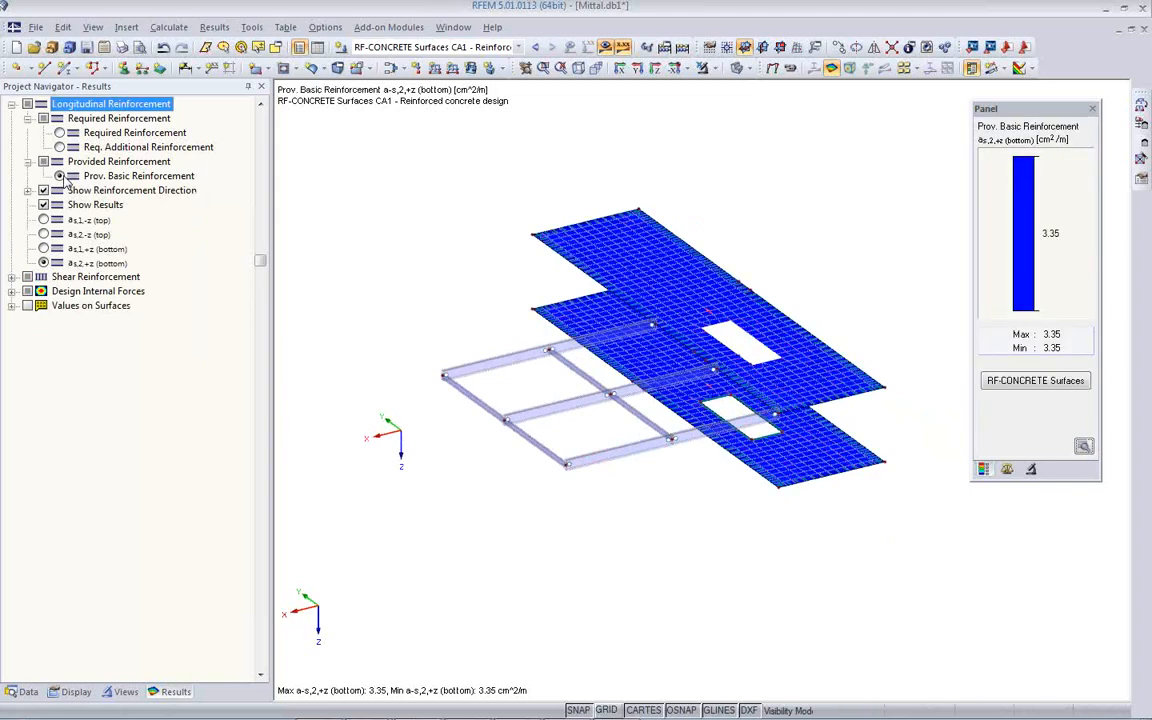
left_click(60, 147)
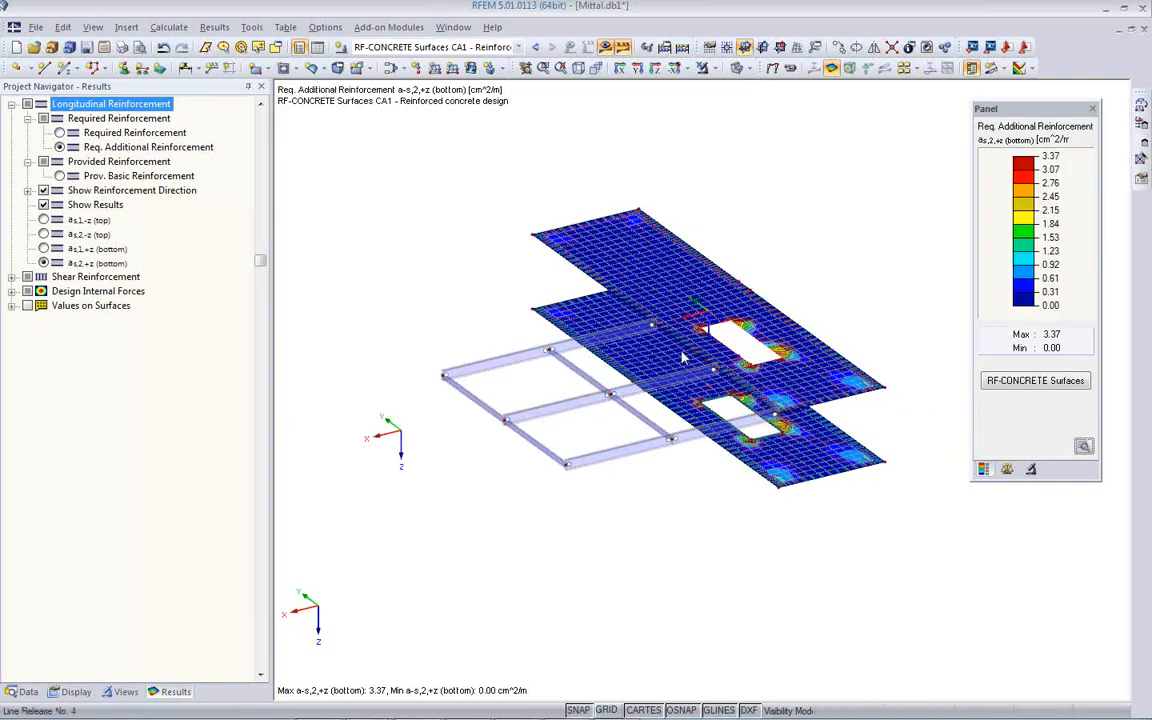
scroll(747, 513, "up", 8)
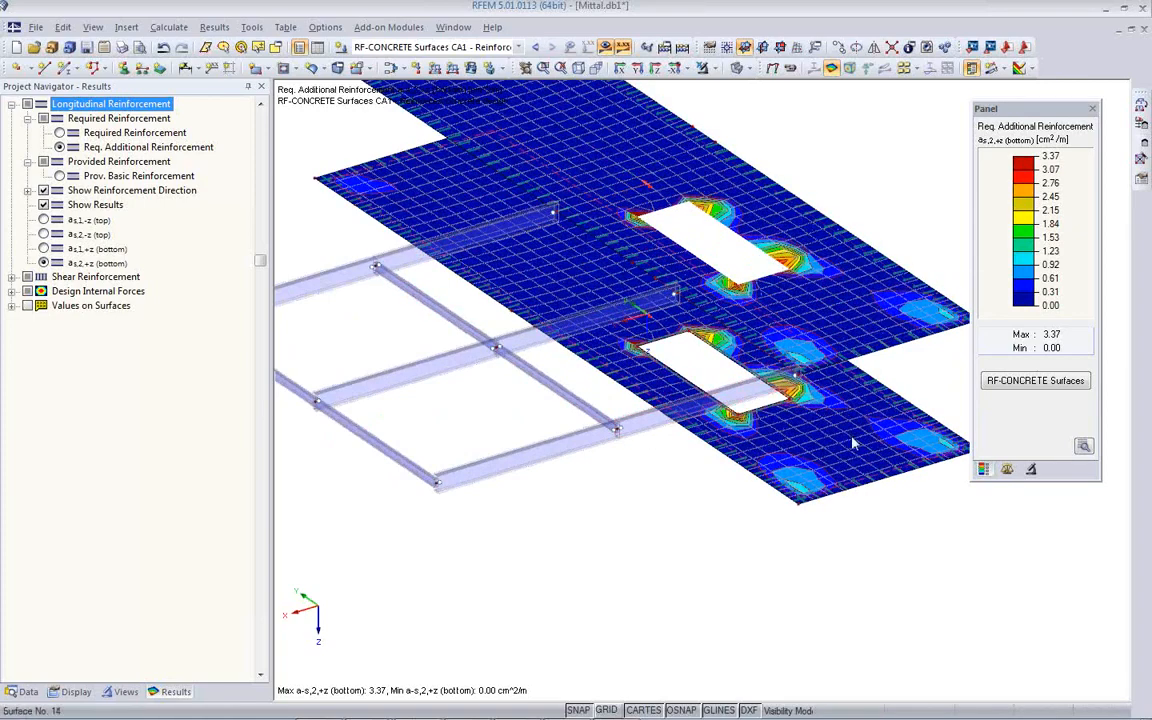
scroll(652, 532, "down", 2)
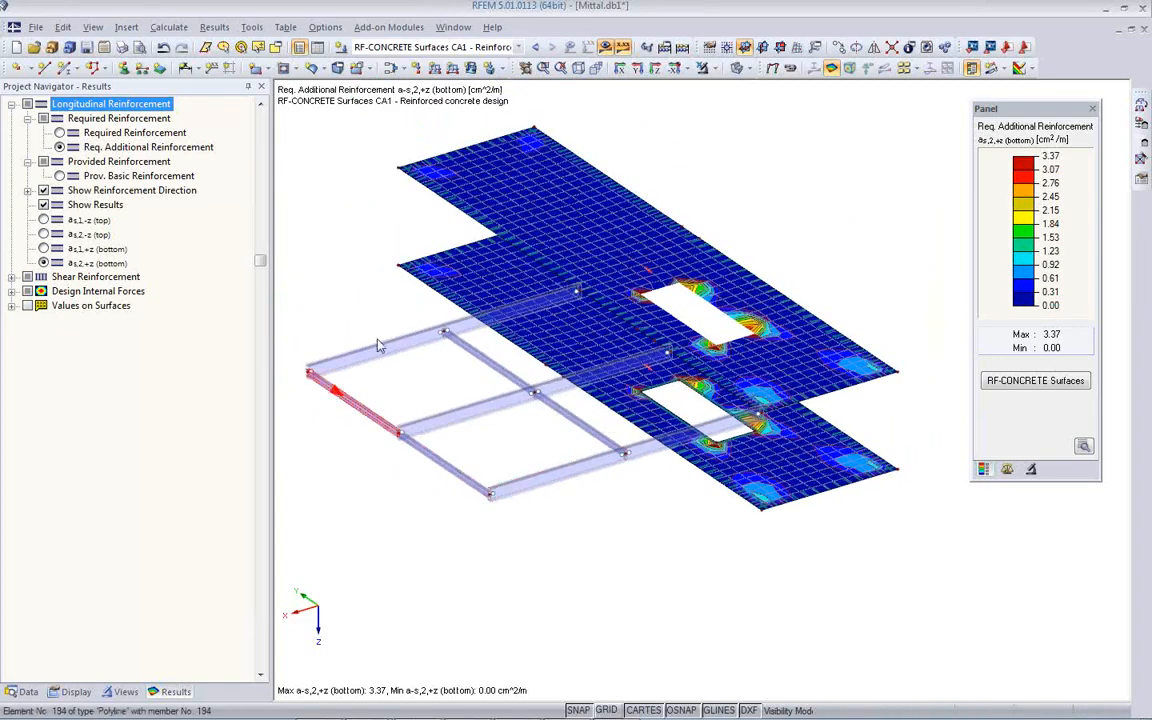
left_click(733, 163)
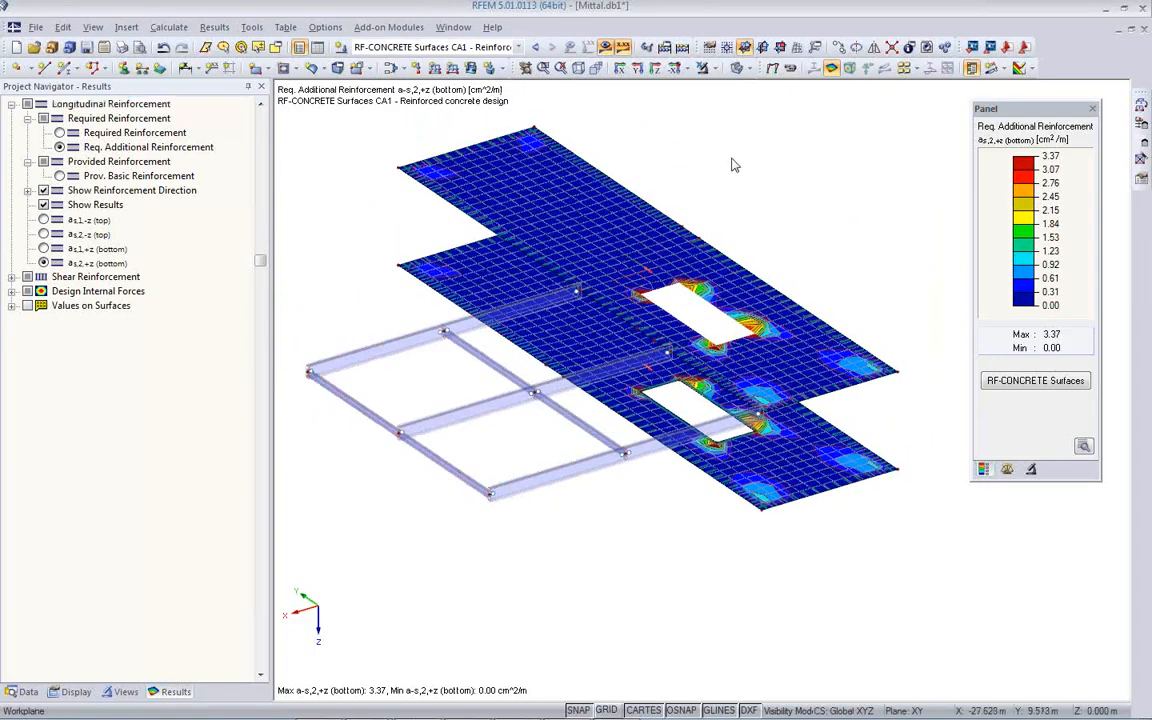
- Restore the display of the whole model and set result combination RC1 - ULS (STR/GEO) as the current results
left_click(701, 70)
left_click(518, 47)
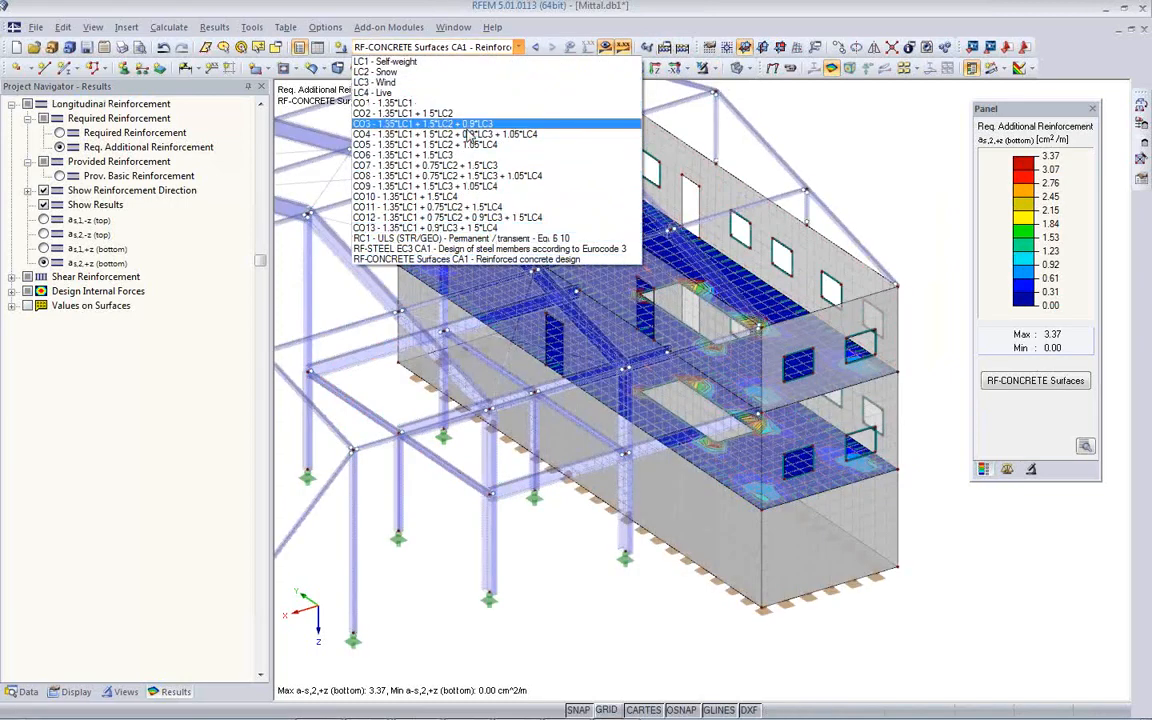
left_click(452, 240)
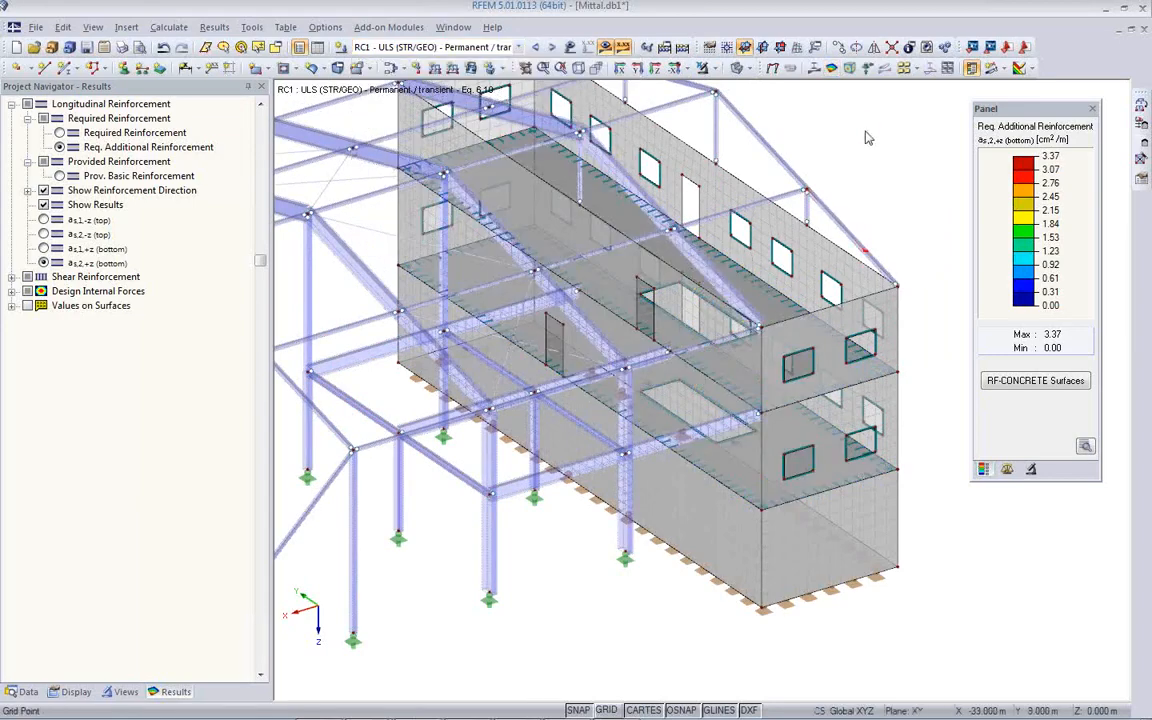
middle_click_drag(753, 309, 831, 334)
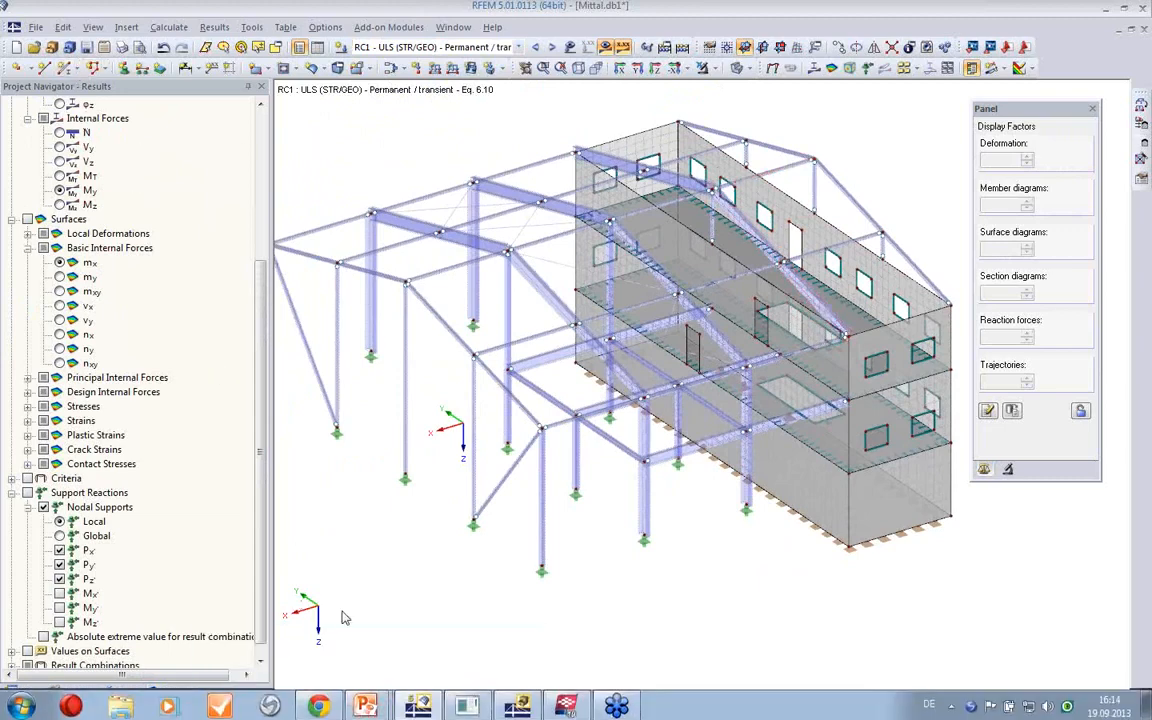
- Switch to Tekla Structures to view the whole model before the update, and return to RFEM
left_click(567, 707)
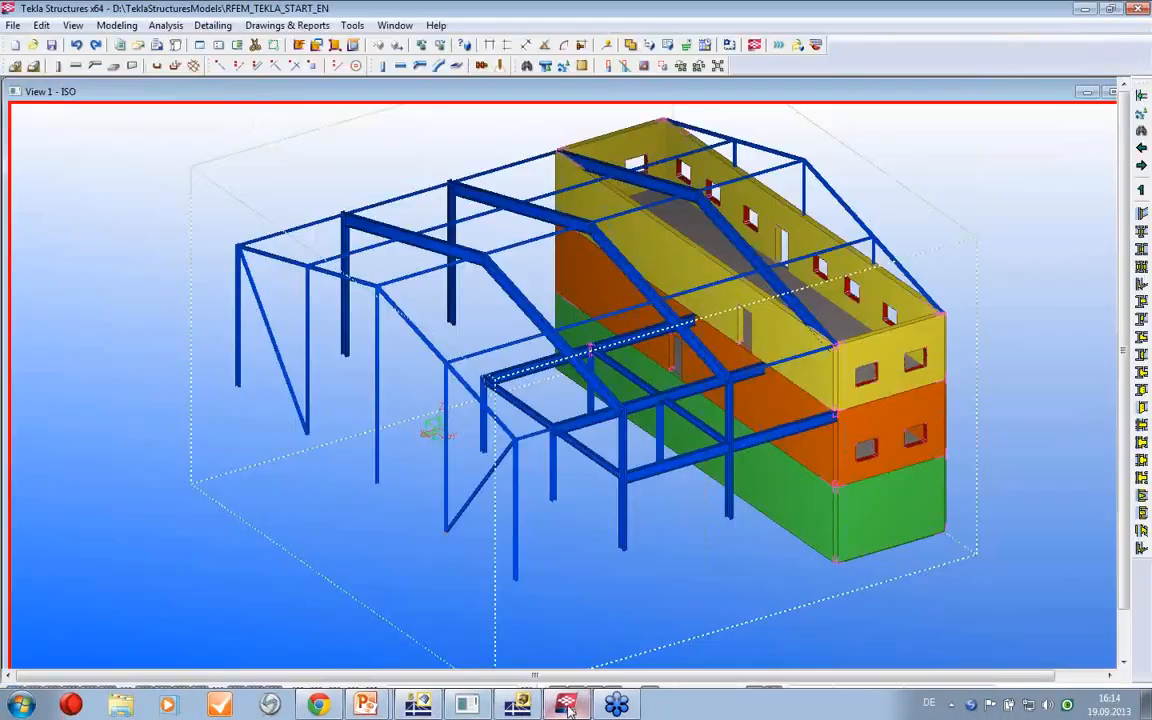
left_click_drag(661, 485, 513, 475)
mouse_move(580, 712)
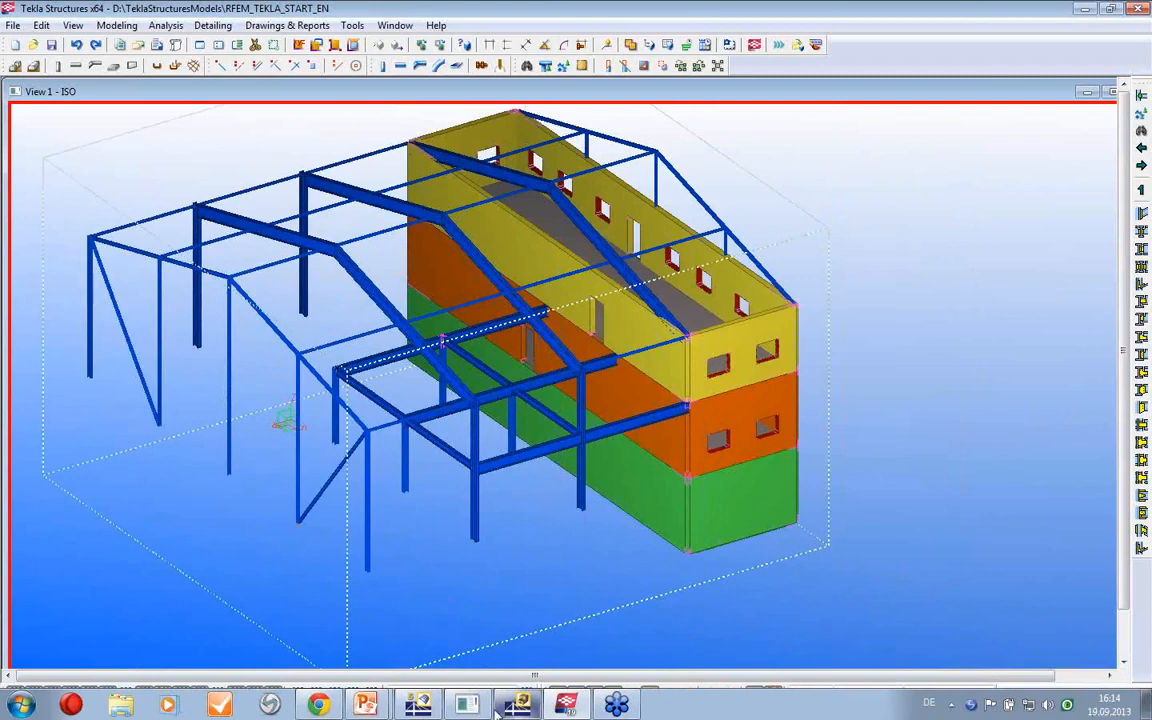
left_click(420, 706)
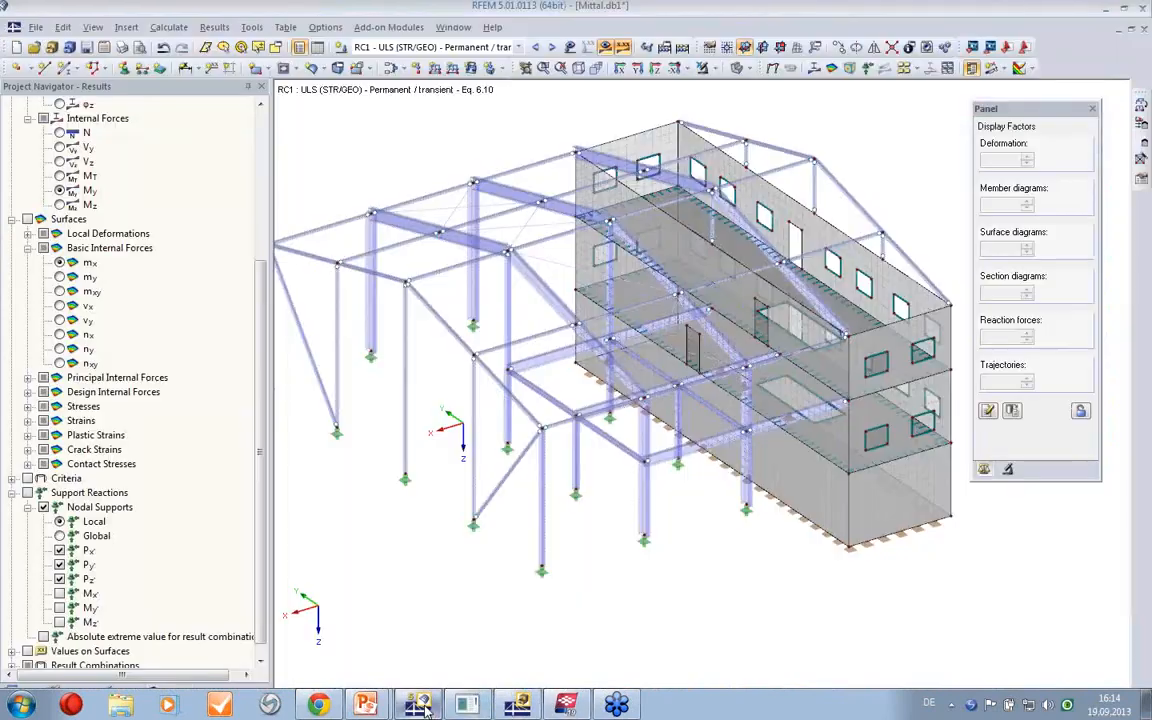
- Export the model to Tekla with Update existing model, including internal forces, coordinates, materials, cross-sections, thicknesses and removal of non-existing objects
left_click(990, 49)
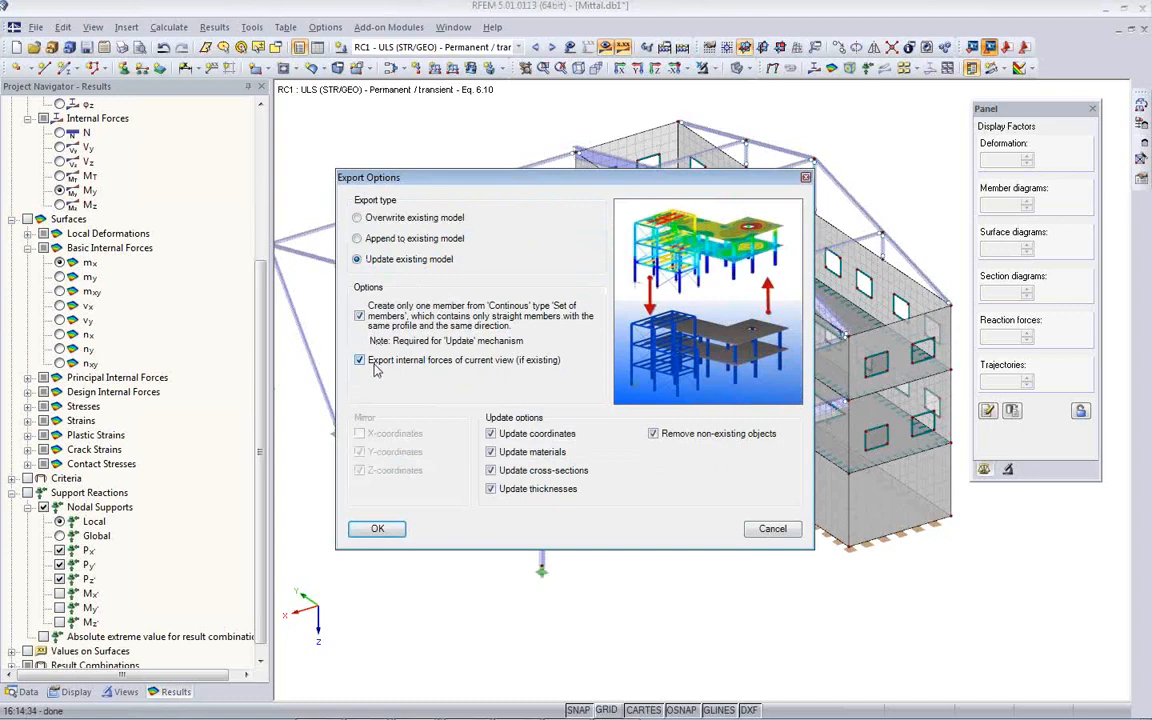
left_click_drag(497, 189, 812, 206)
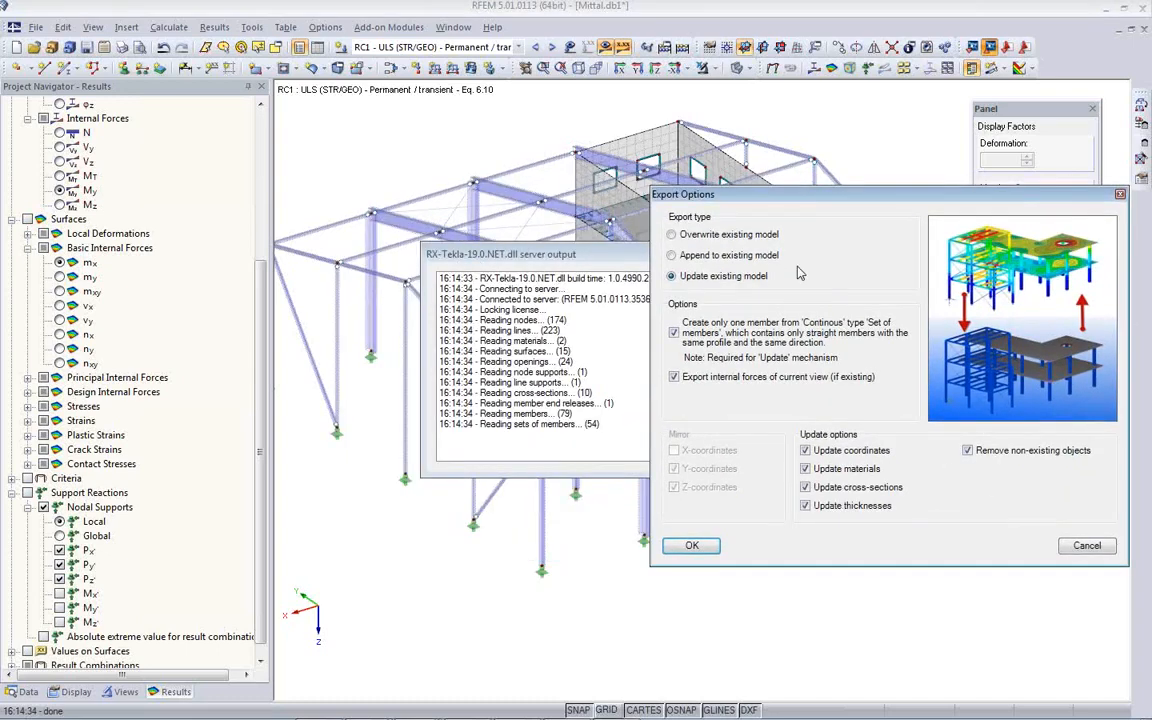
left_click(692, 546)
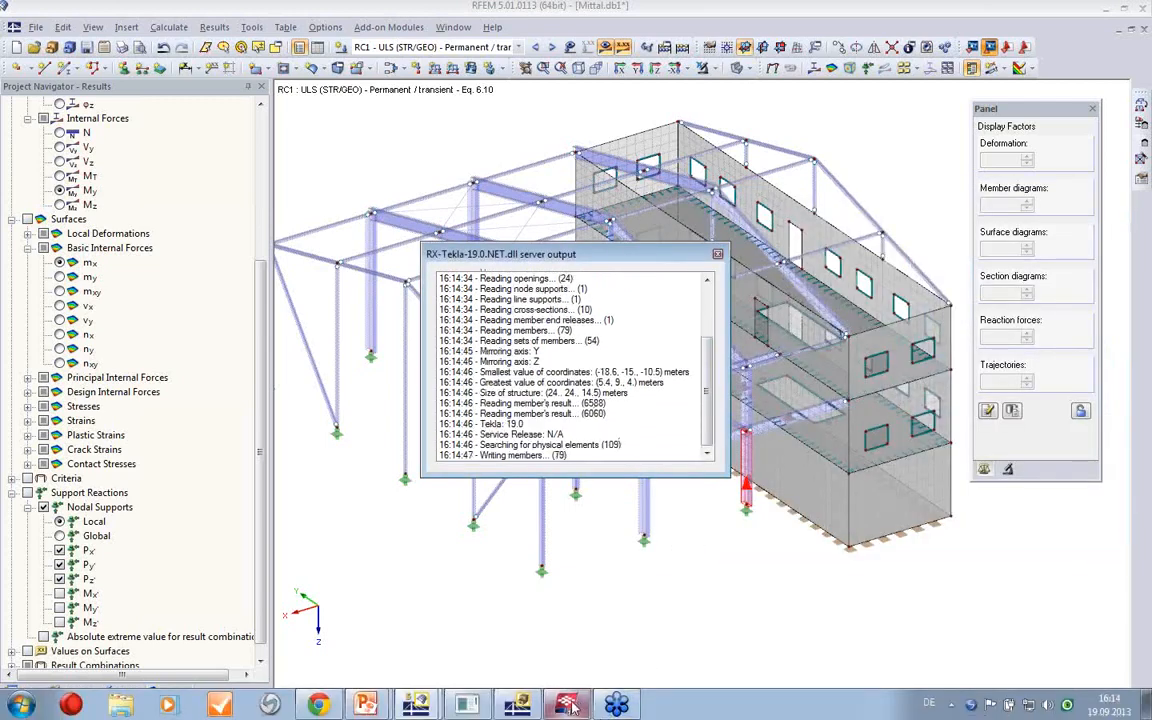
- Switch to Tekla Structures and examine the updated platform beam-to-column connection up close
left_click(567, 706)
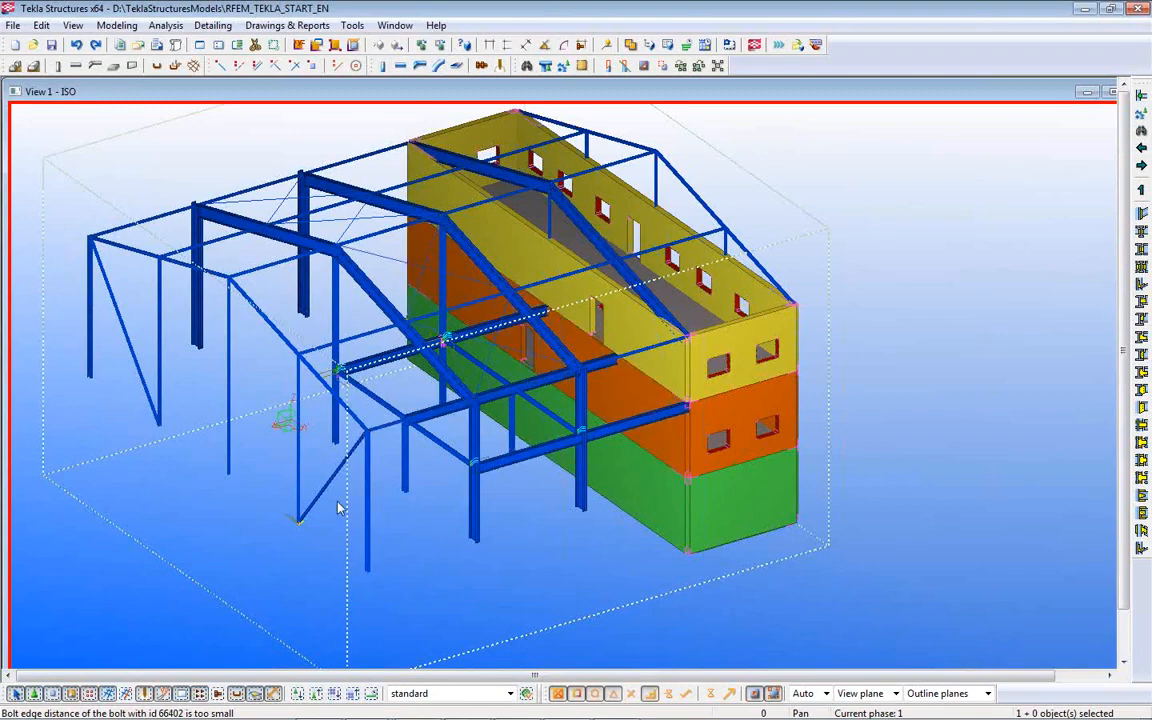
scroll(456, 502, "up", 3)
middle_click_drag(440, 483, 660, 600)
scroll(619, 552, "up", 3)
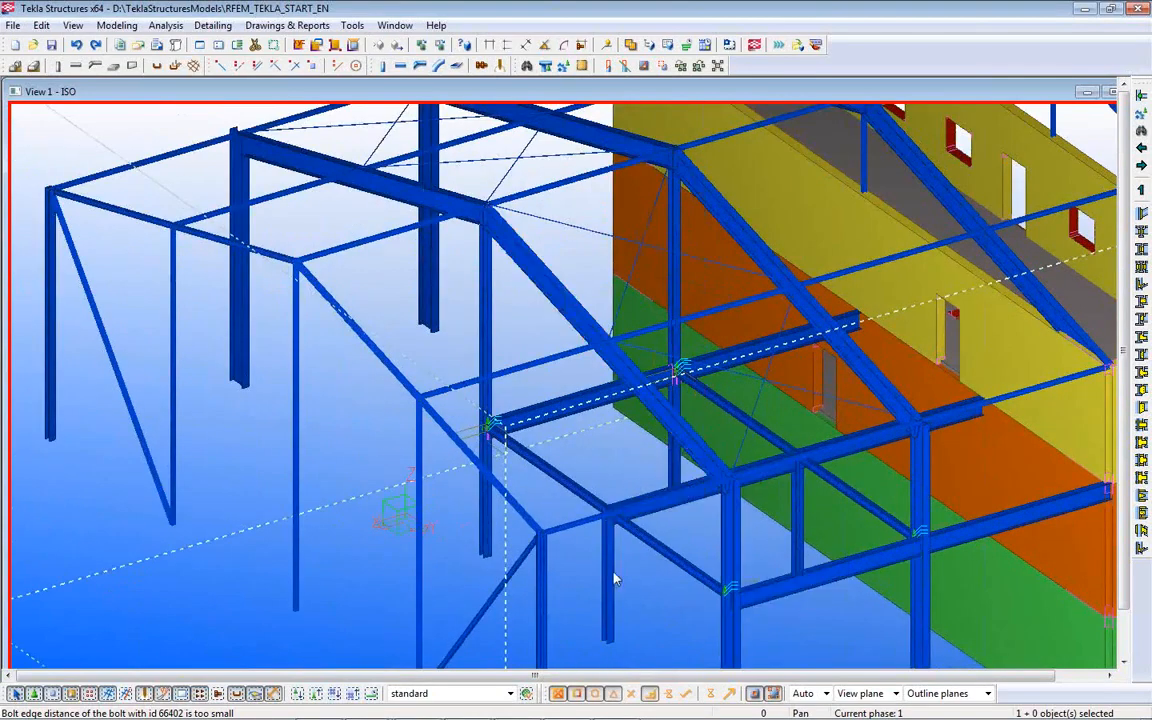
scroll(560, 511, "up", 3)
scroll(470, 300, "up", 2)
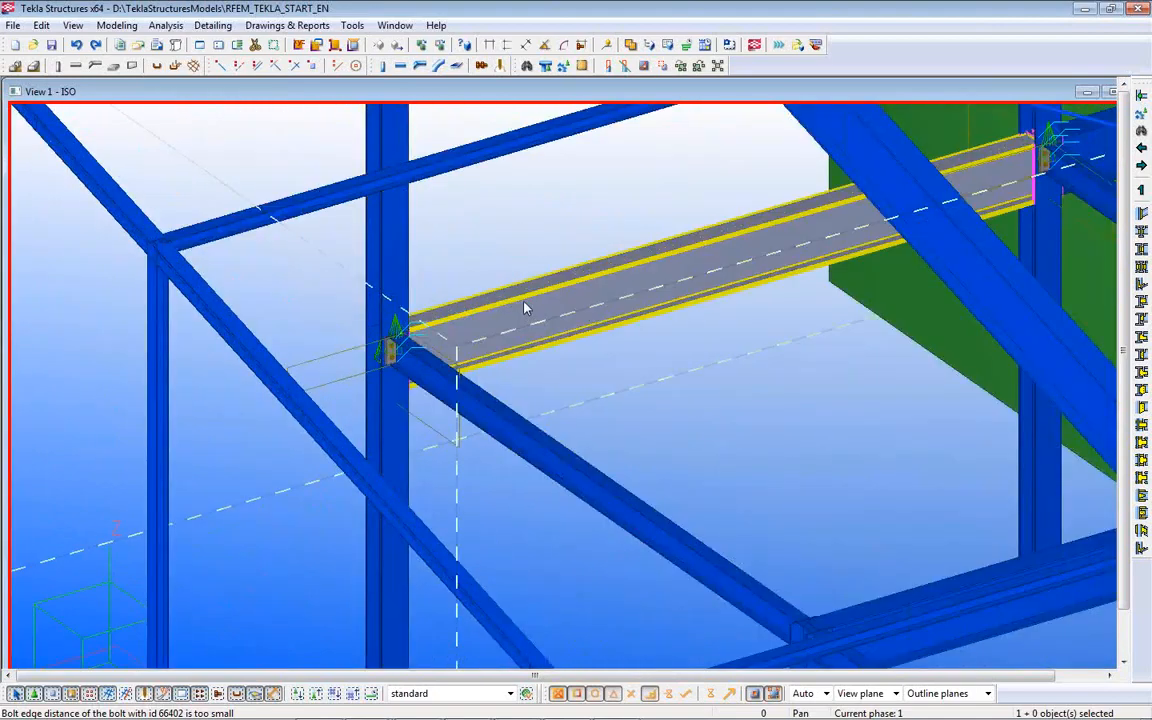
- Undo and redo the model update twice to compare the platform connection before and after, and review the whole frame
left_click(78, 46)
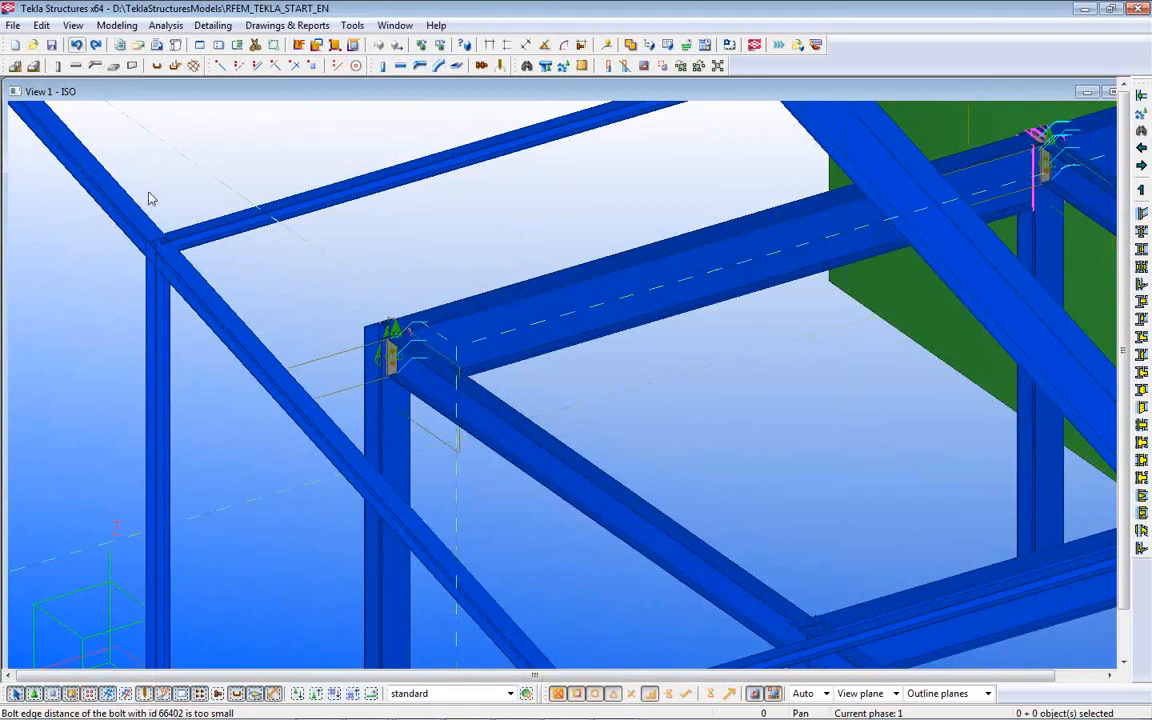
left_click(96, 47)
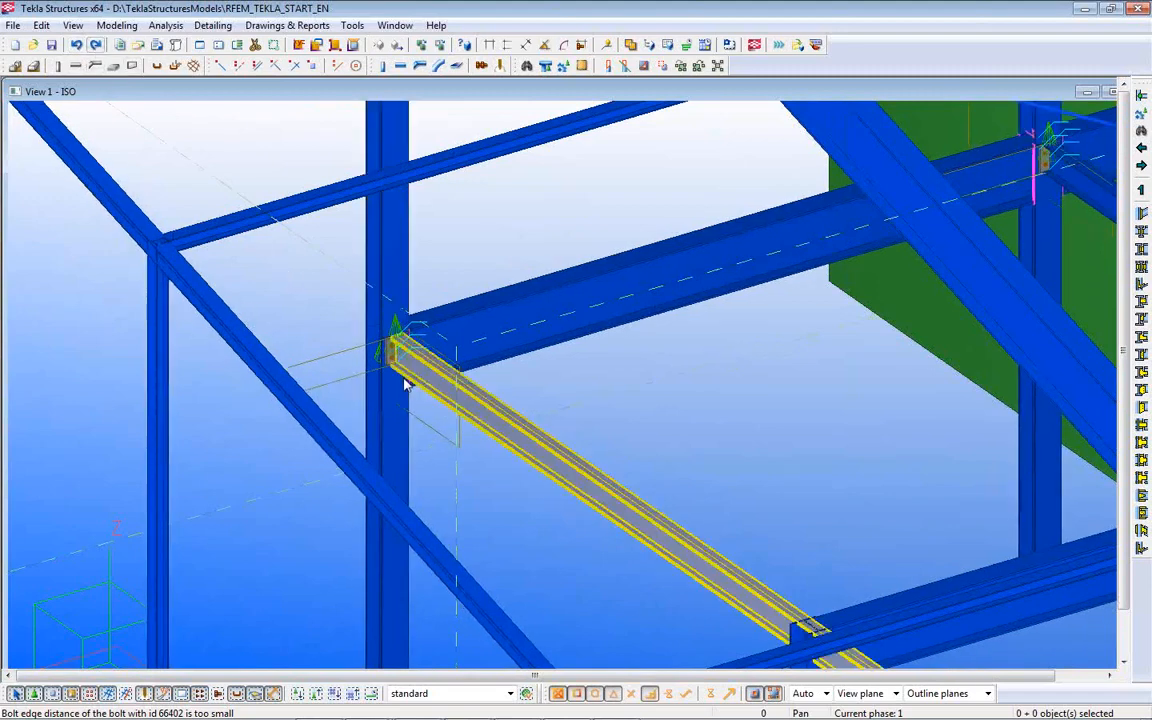
left_click(77, 46)
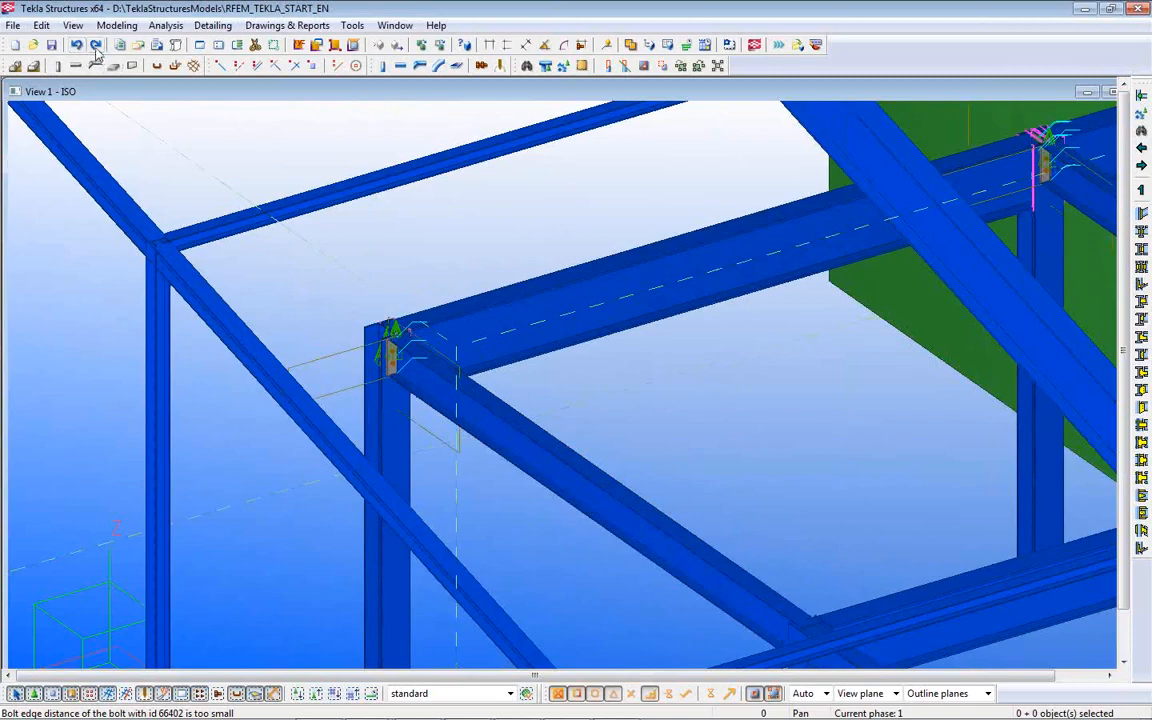
left_click(96, 47)
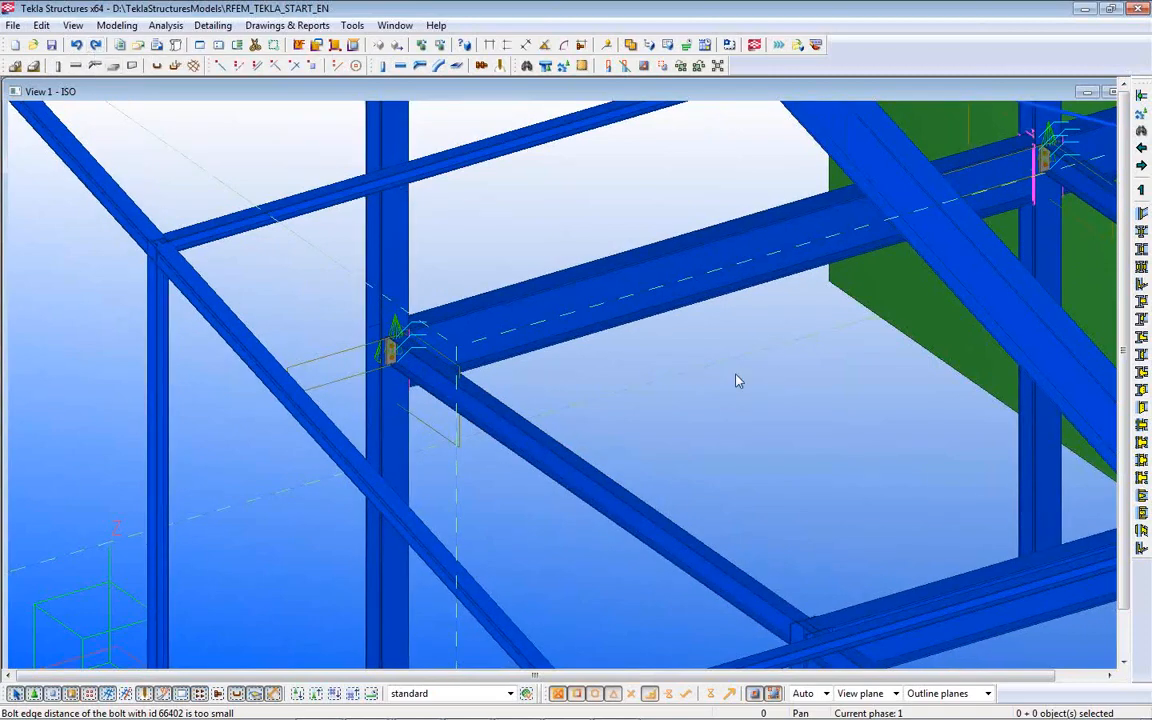
middle_click_drag(736, 375, 430, 407)
scroll(432, 402, "down", 5)
middle_click_drag(655, 487, 645, 364)
scroll(645, 368, "down", 4)
scroll(782, 462, "down", 1)
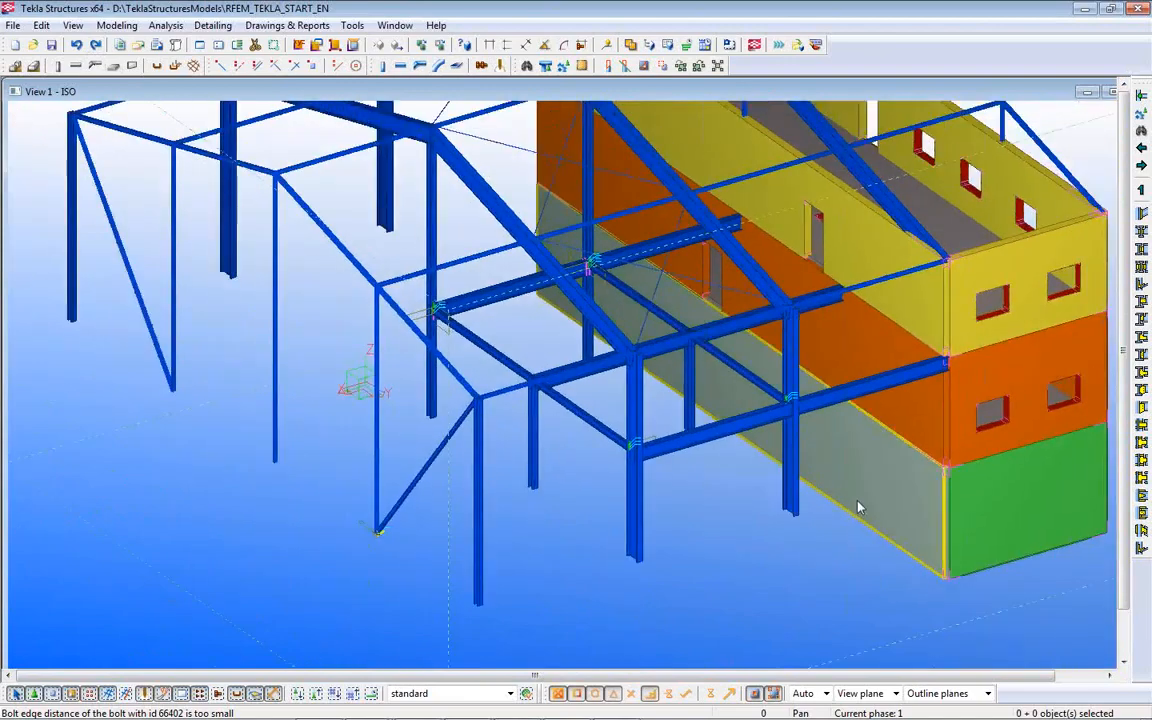
- Examine the updated steel frame and its platform beam-to-column connections from several angles, up close and from further away
middle_click_drag(785, 465, 738, 623, "ctrl")
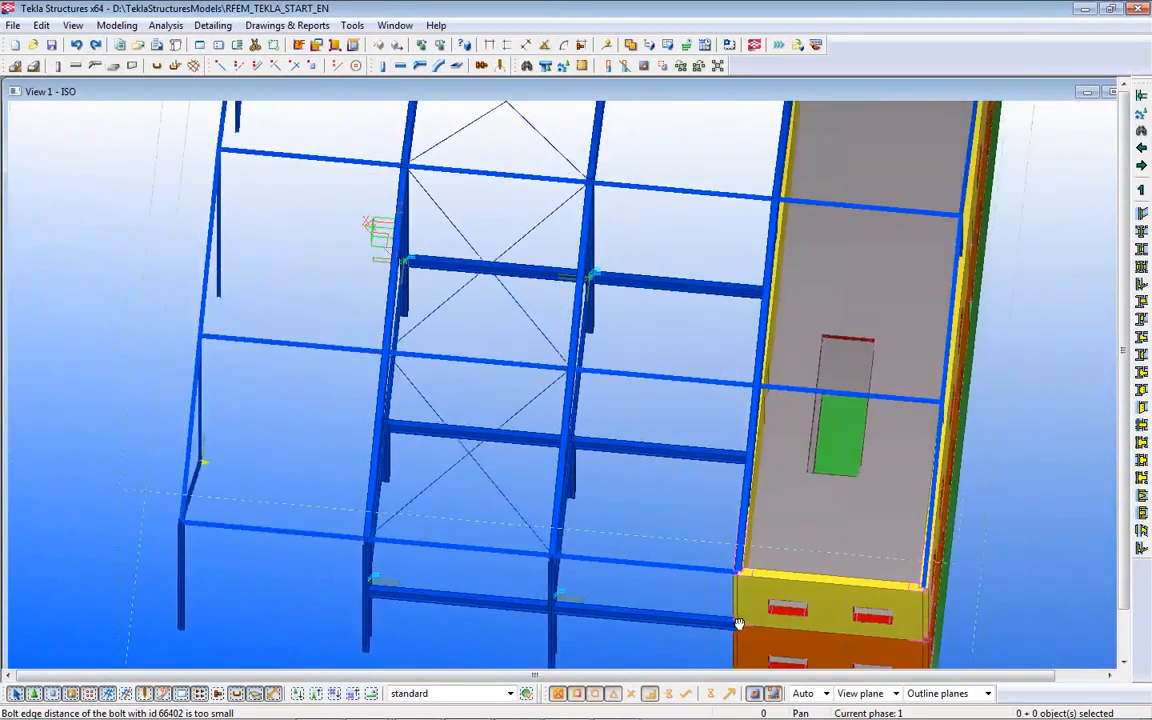
middle_click_drag(851, 589, 875, 490, "ctrl")
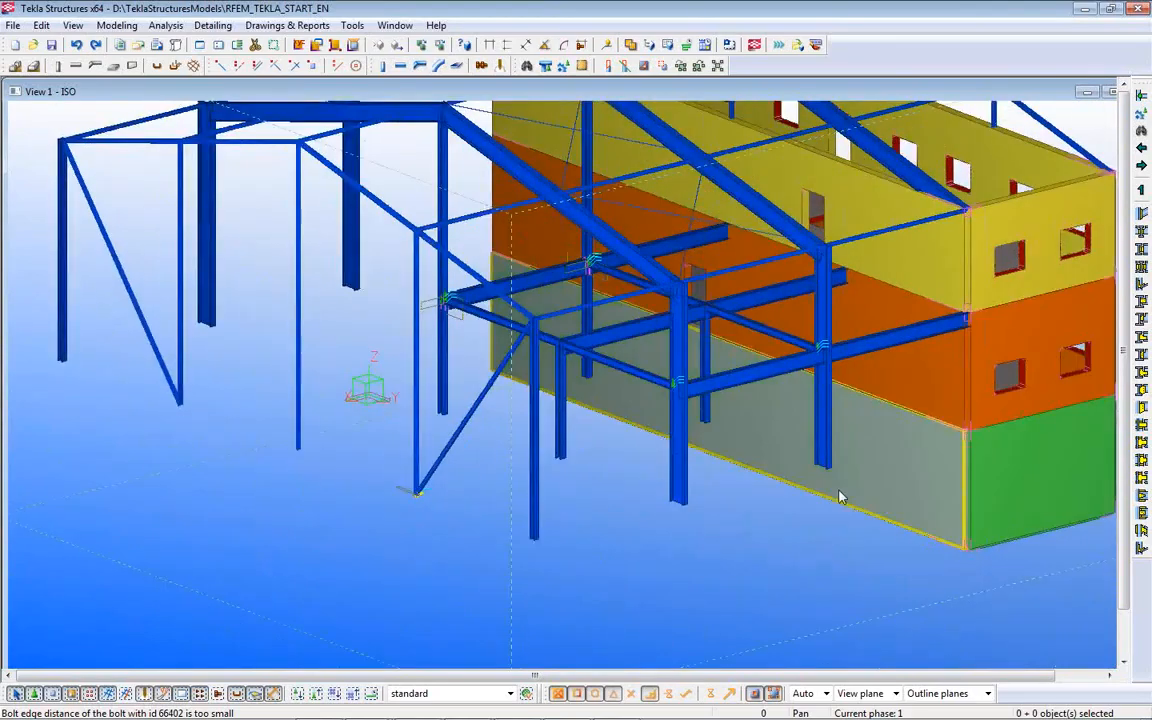
scroll(833, 490, "down", 2)
middle_click_drag(598, 298, 549, 347)
scroll(555, 348, "up", 5)
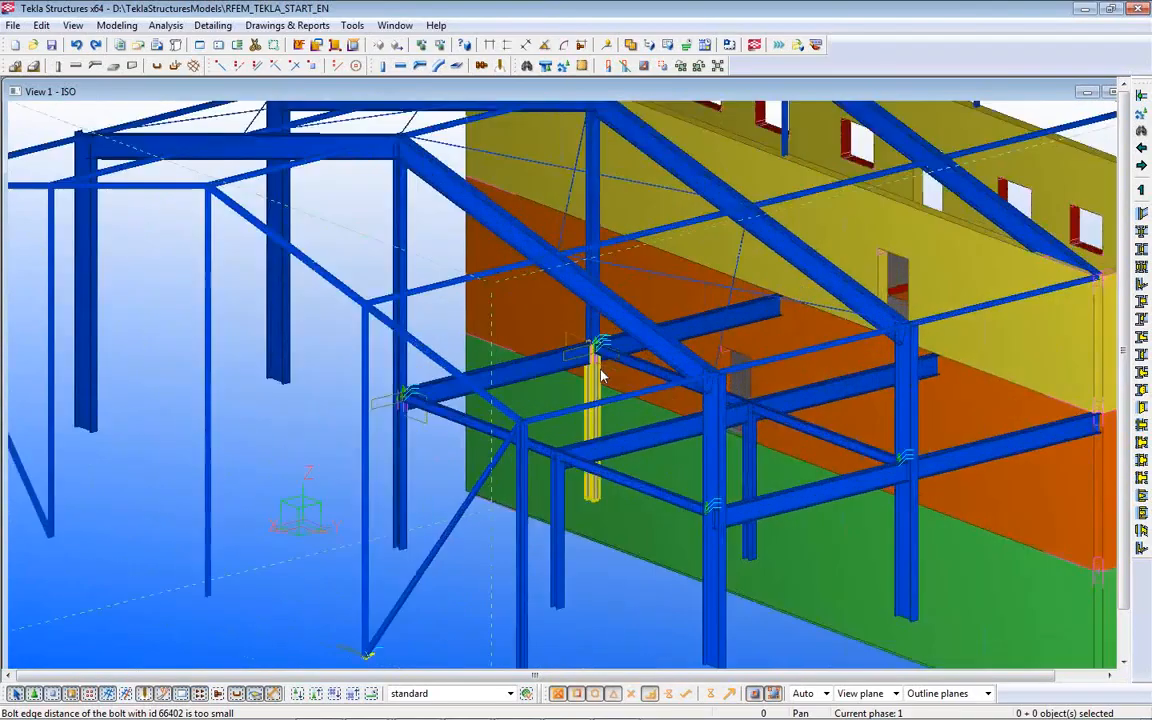
scroll(601, 376, "up", 4)
scroll(464, 332, "down", 2)
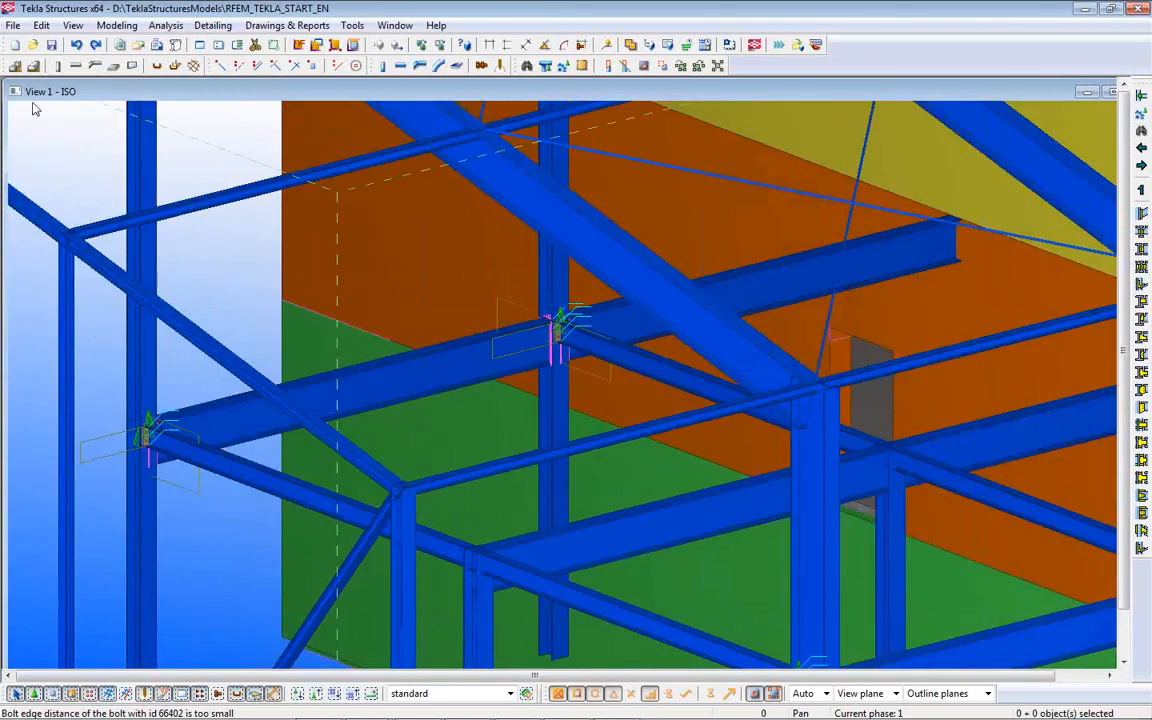
scroll(115, 270, "down", 3)
middle_click_drag(115, 270, 285, 352)
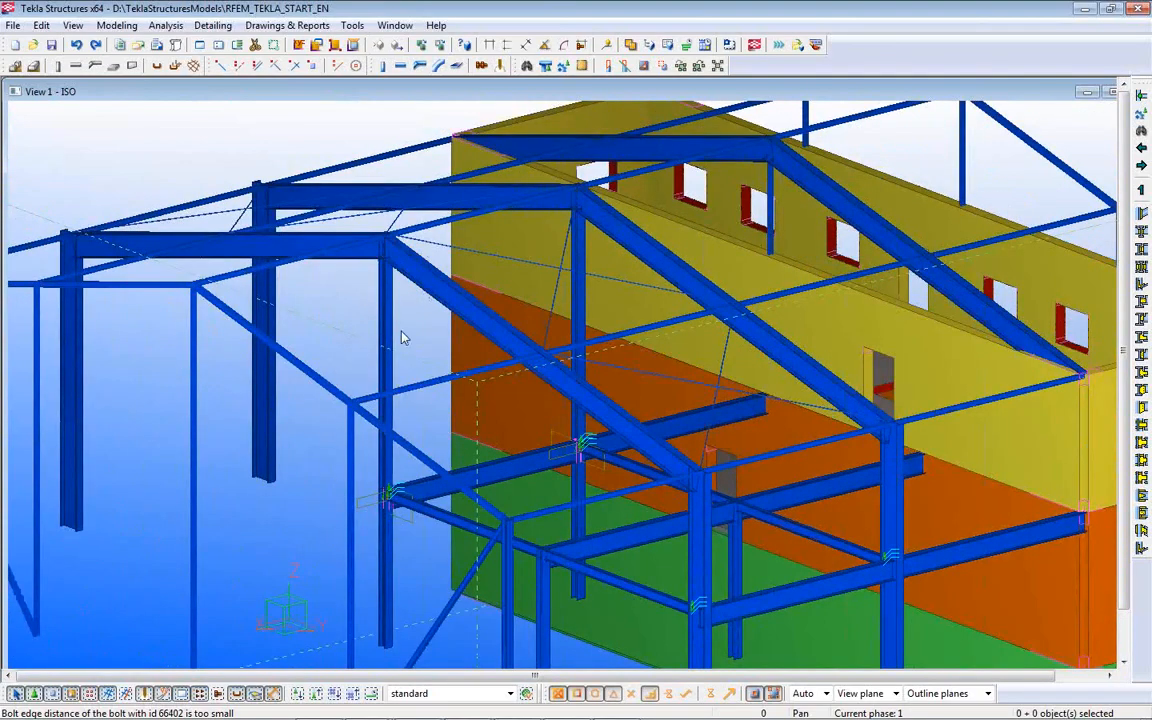
- Inquire the front portal frame's far roof beam as a part and read its transferred internal forces and RFEM member numbers
left_click(210, 240)
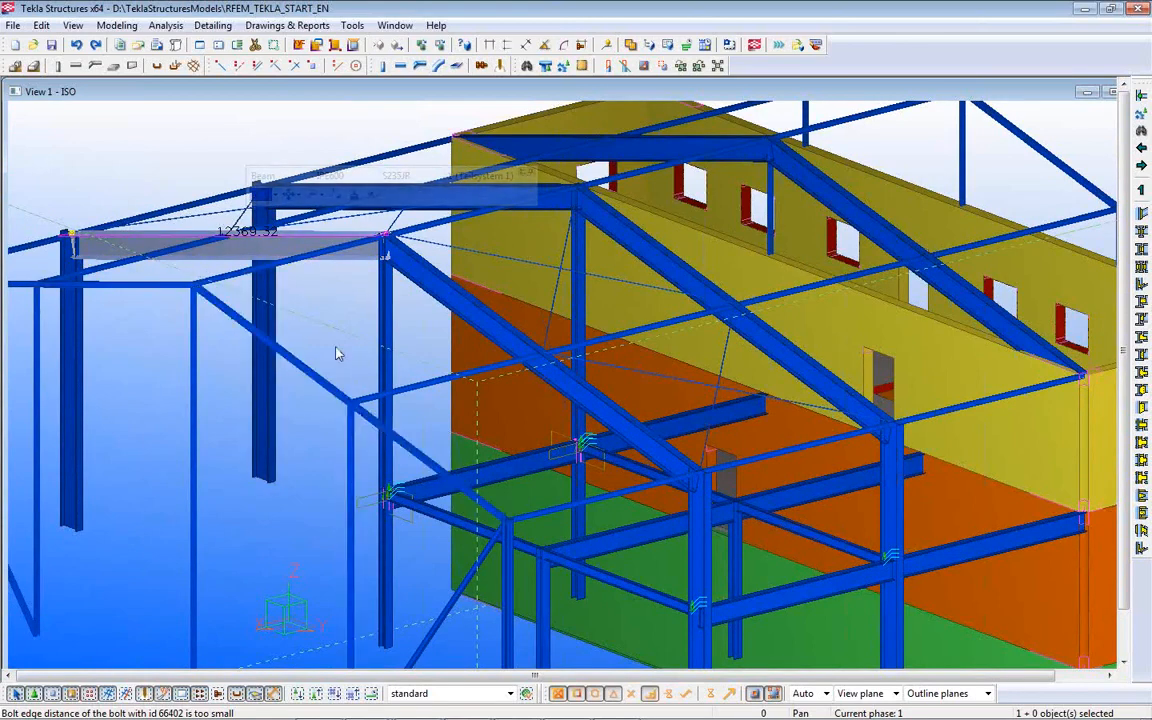
right_click(204, 235)
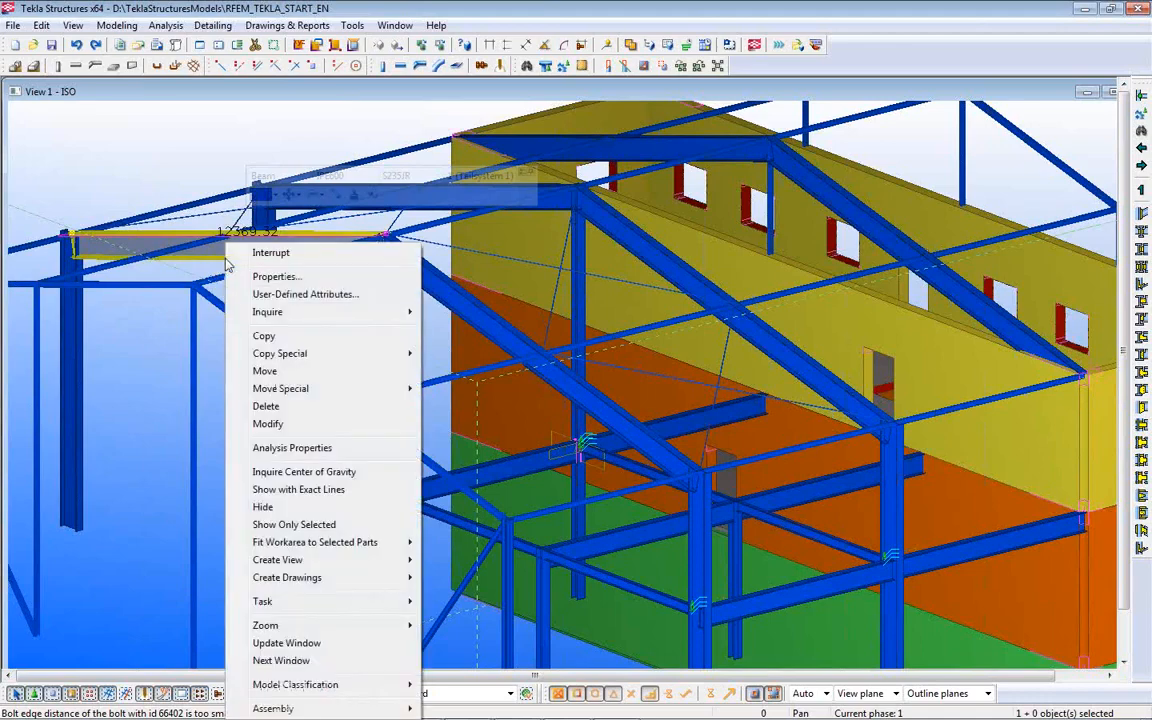
mouse_move(300, 311)
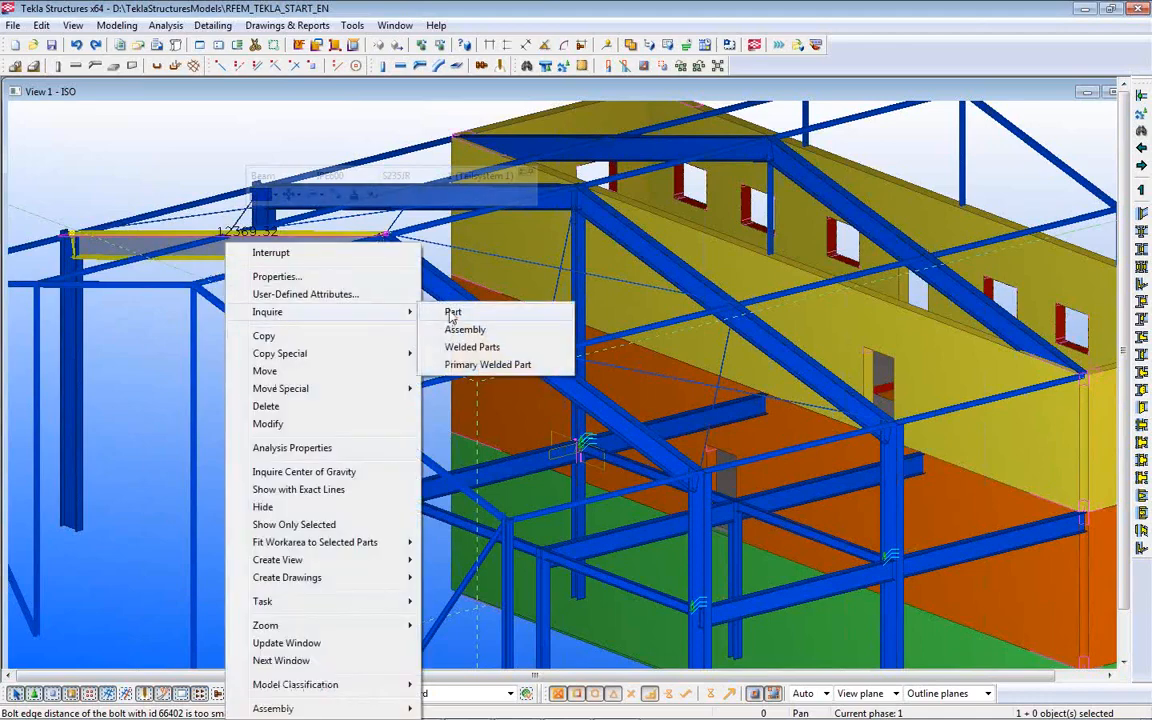
left_click(452, 311)
scroll(620, 285, "down", 2)
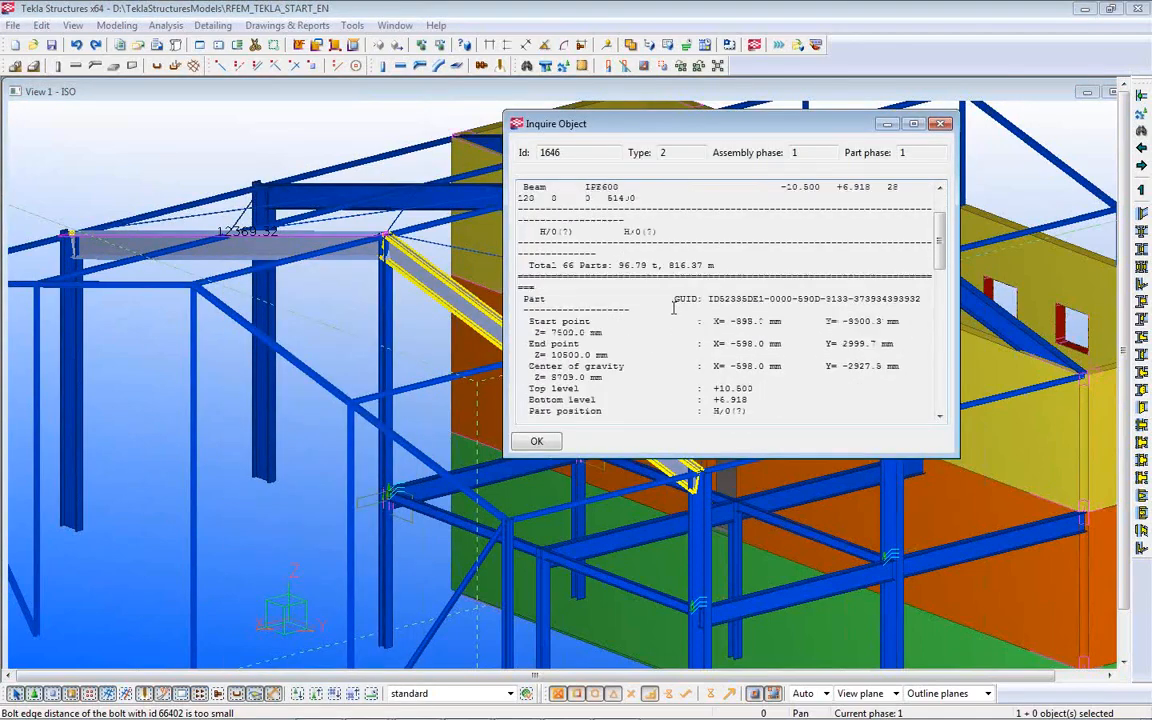
scroll(673, 309, "down", 12)
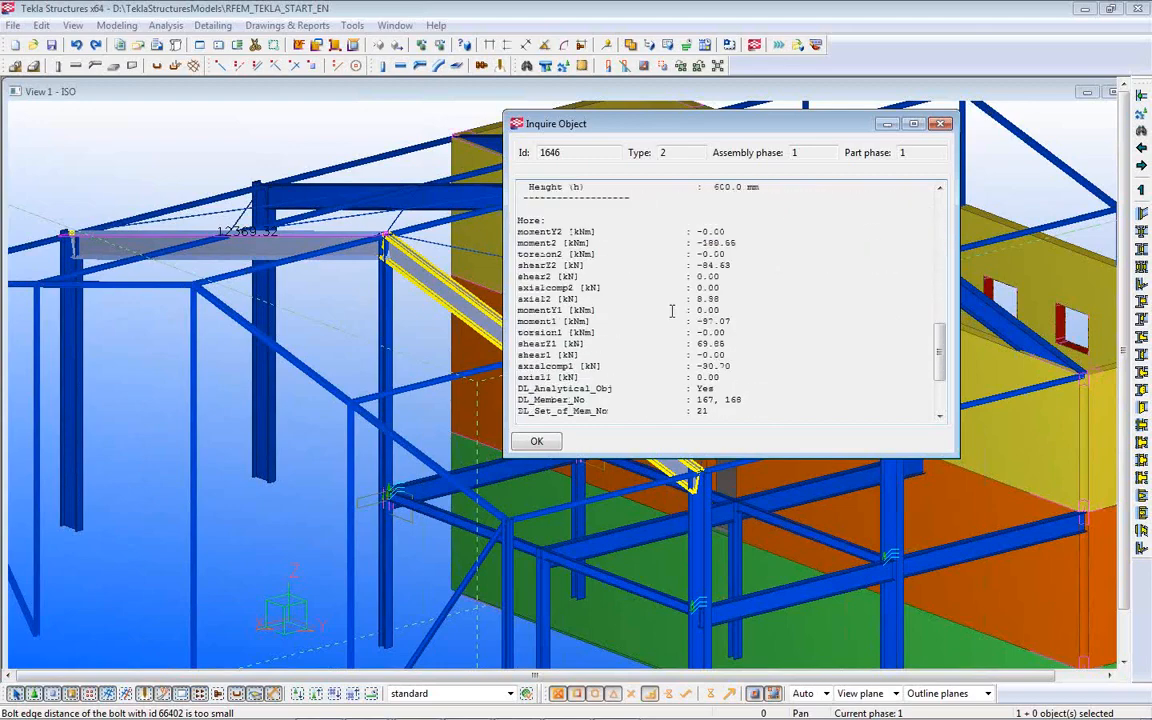
scroll(700, 245, "down", 1)
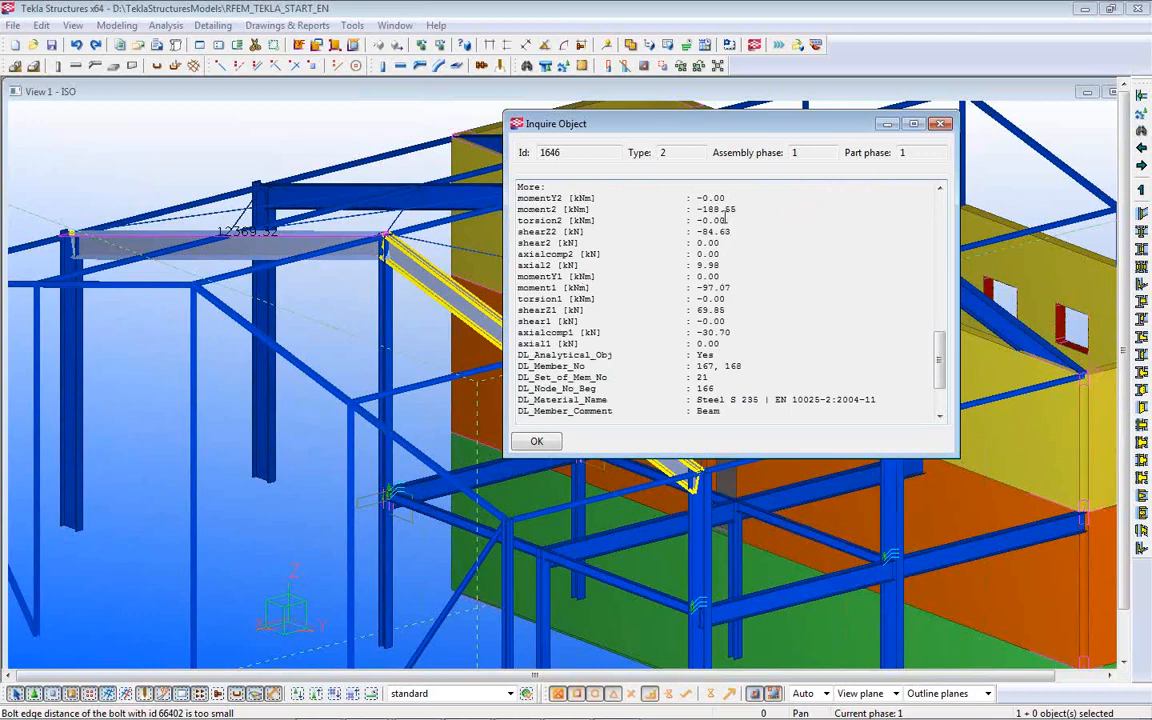
scroll(726, 218, "down", 1)
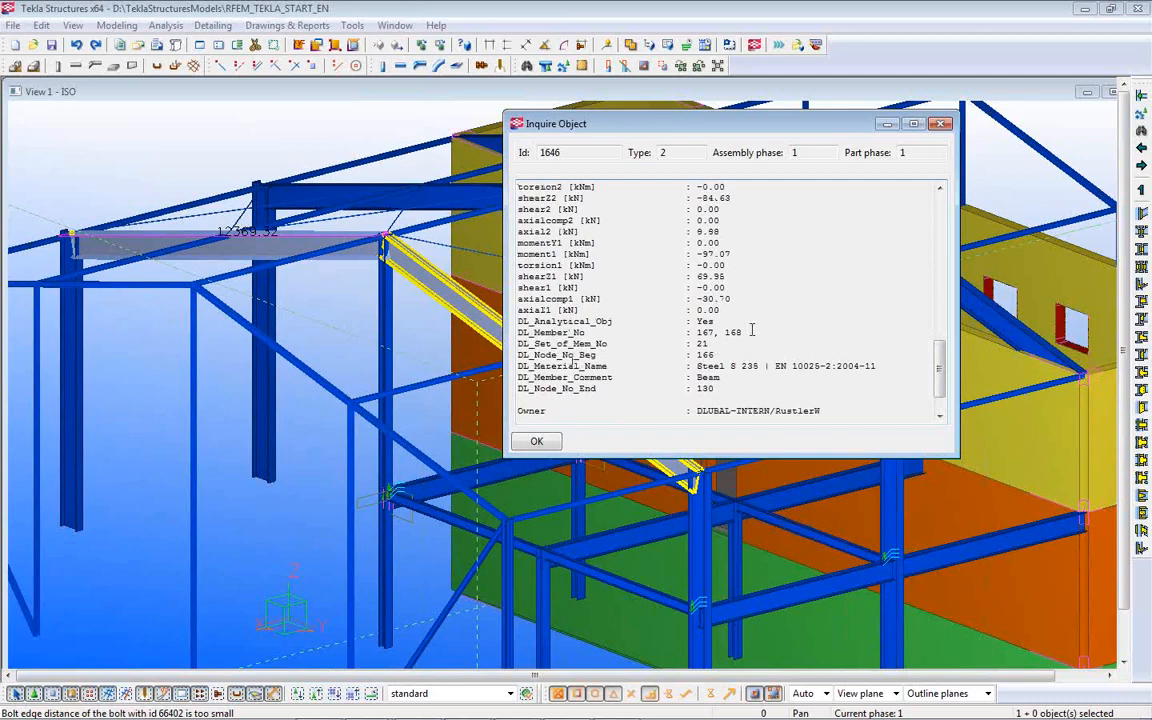
left_click_drag(734, 331, 690, 332)
scroll(773, 388, "down", 1)
scroll(727, 349, "down", 1)
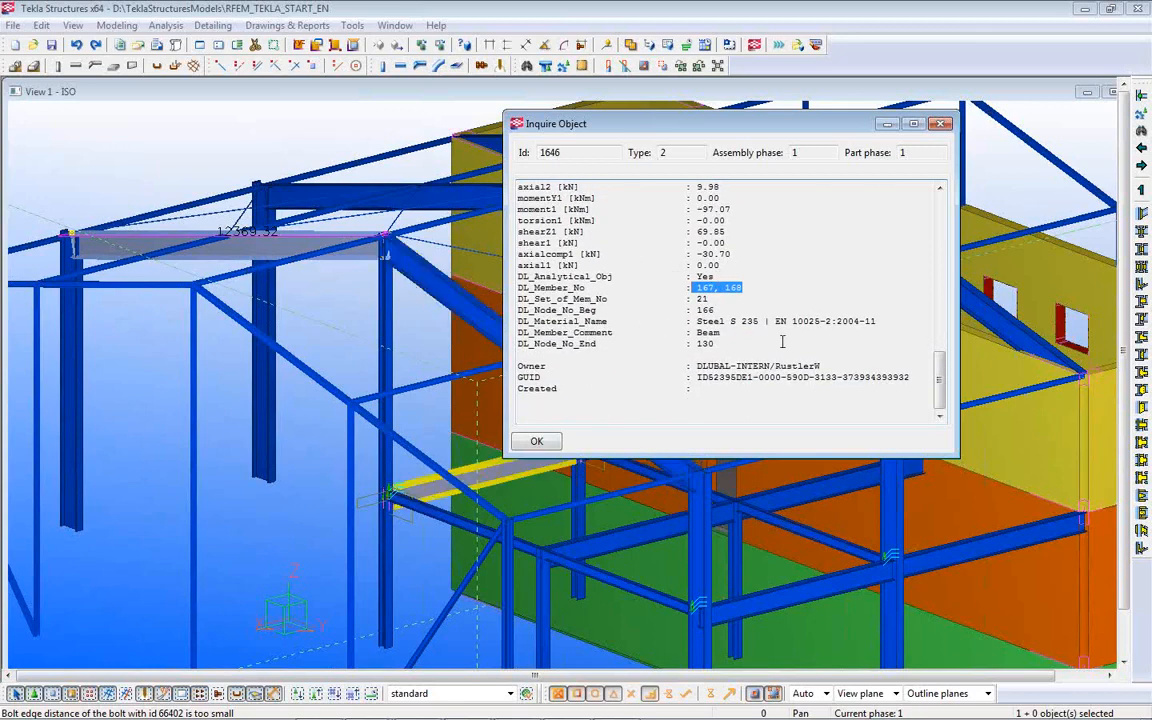
- Switch to RFEM and isolate the matching roof beam, members 167 and 168, in visibility mode
left_click(345, 341)
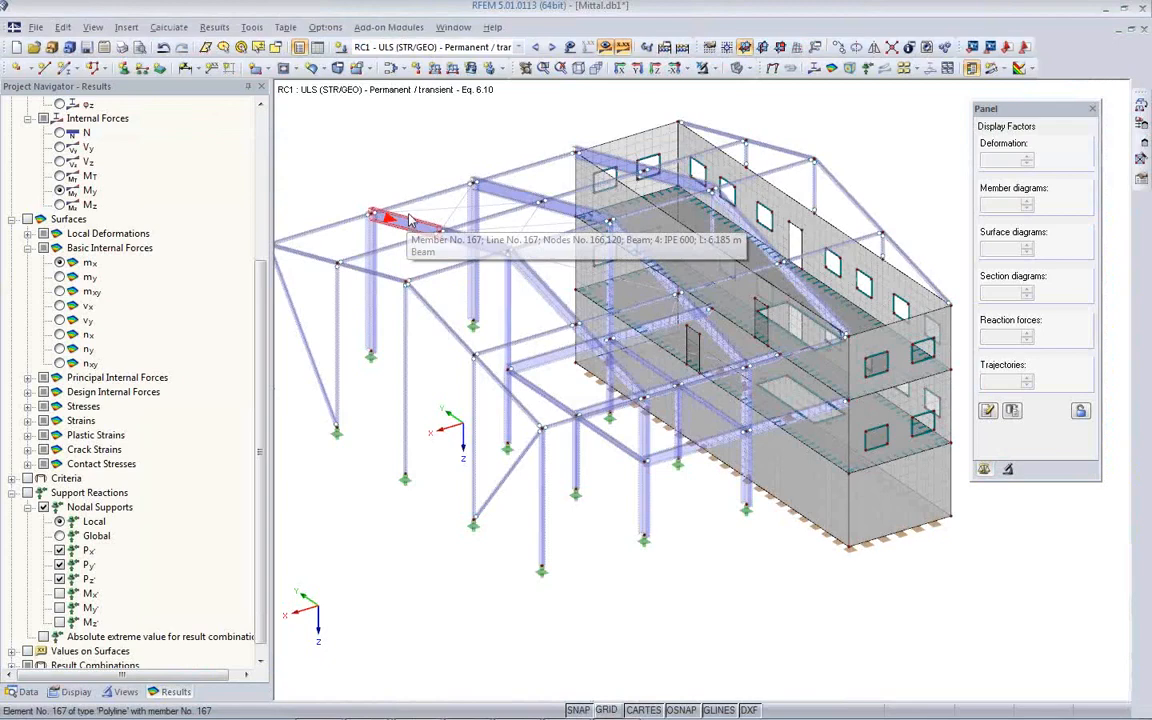
left_click(453, 233)
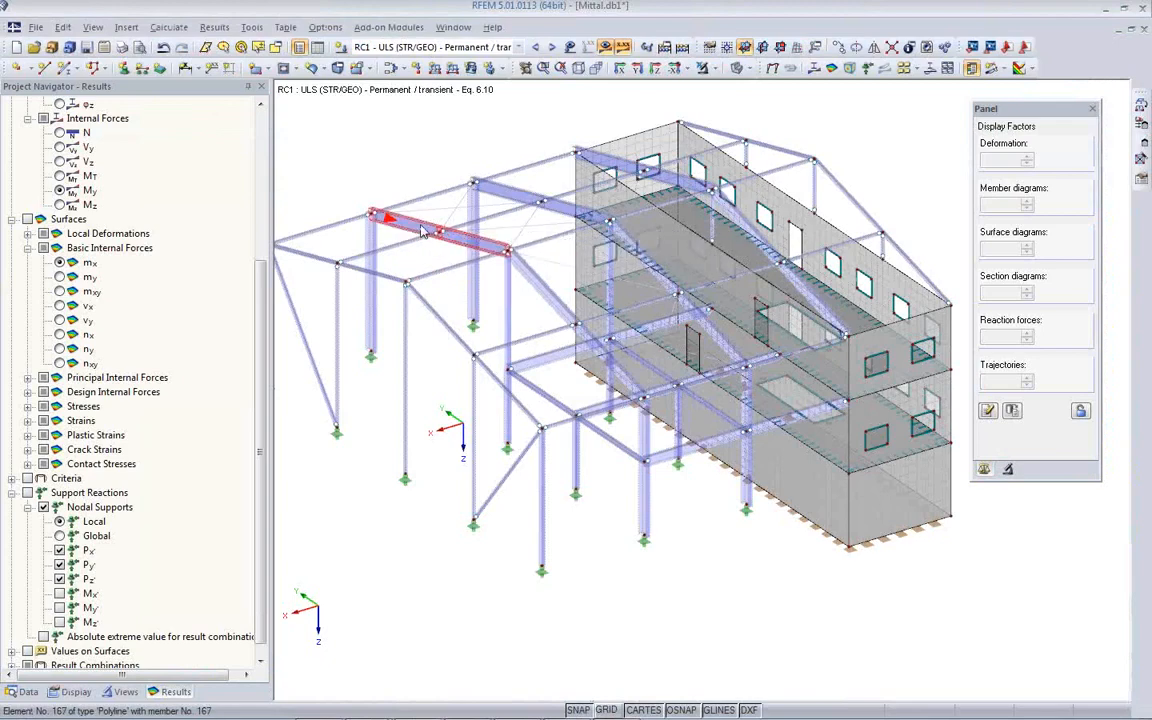
left_click(423, 226, "ctrl")
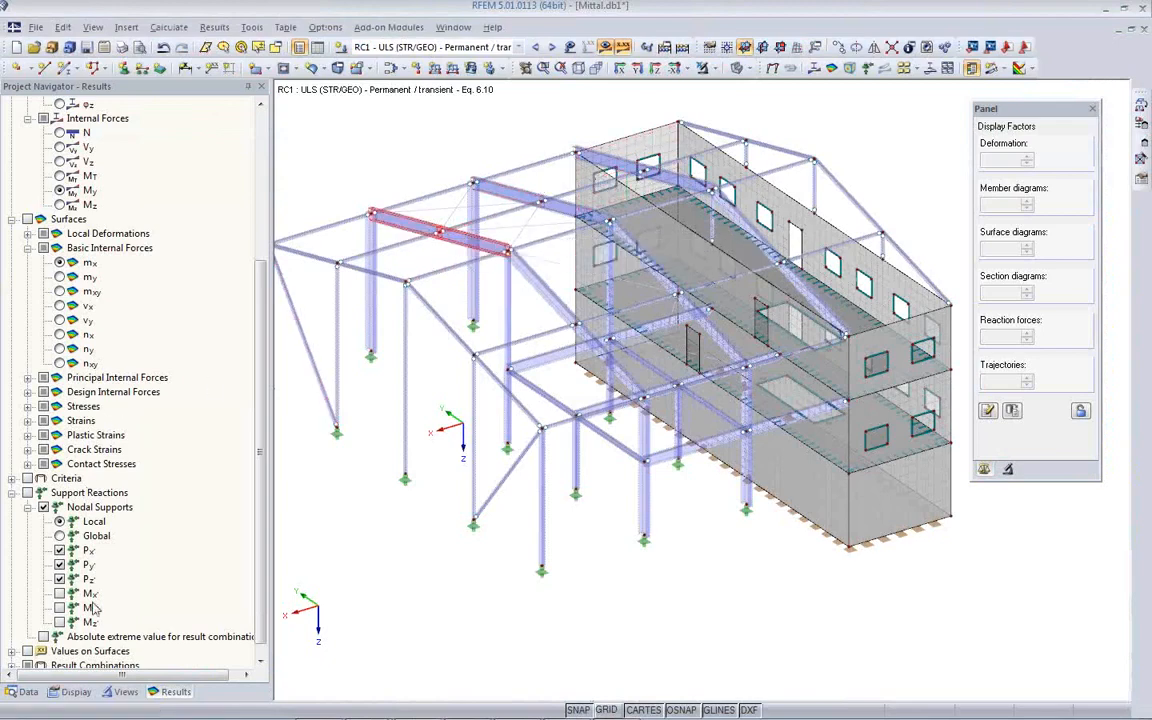
left_click(125, 692)
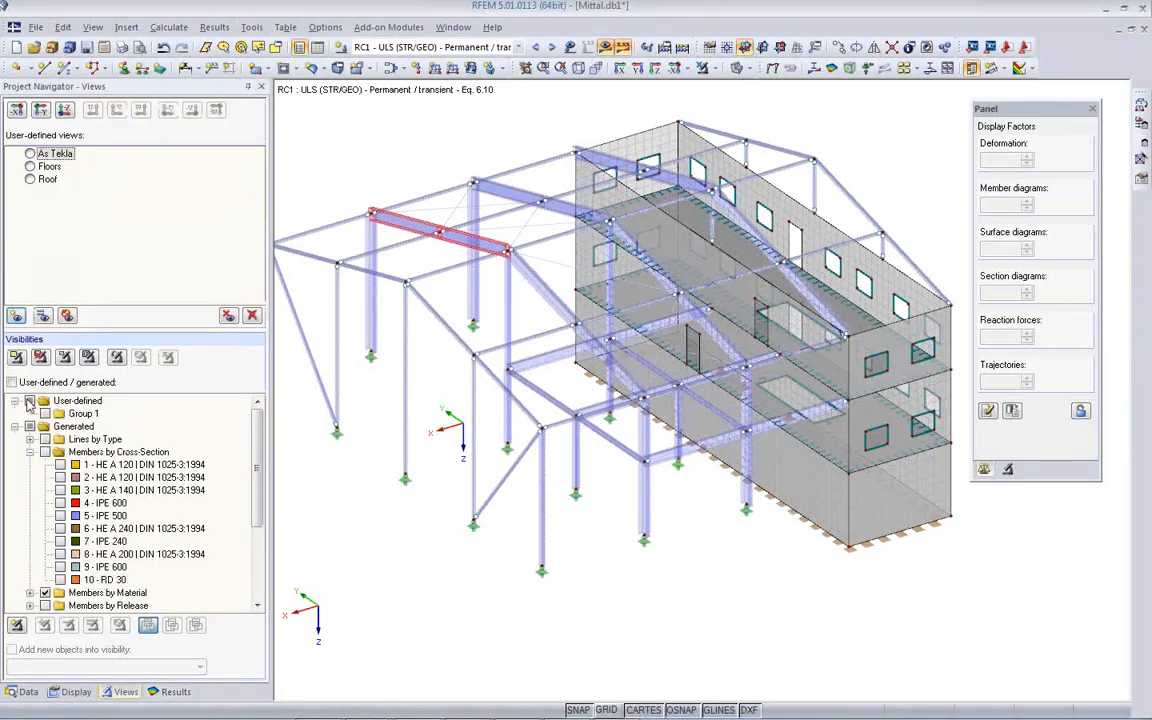
left_click(16, 316)
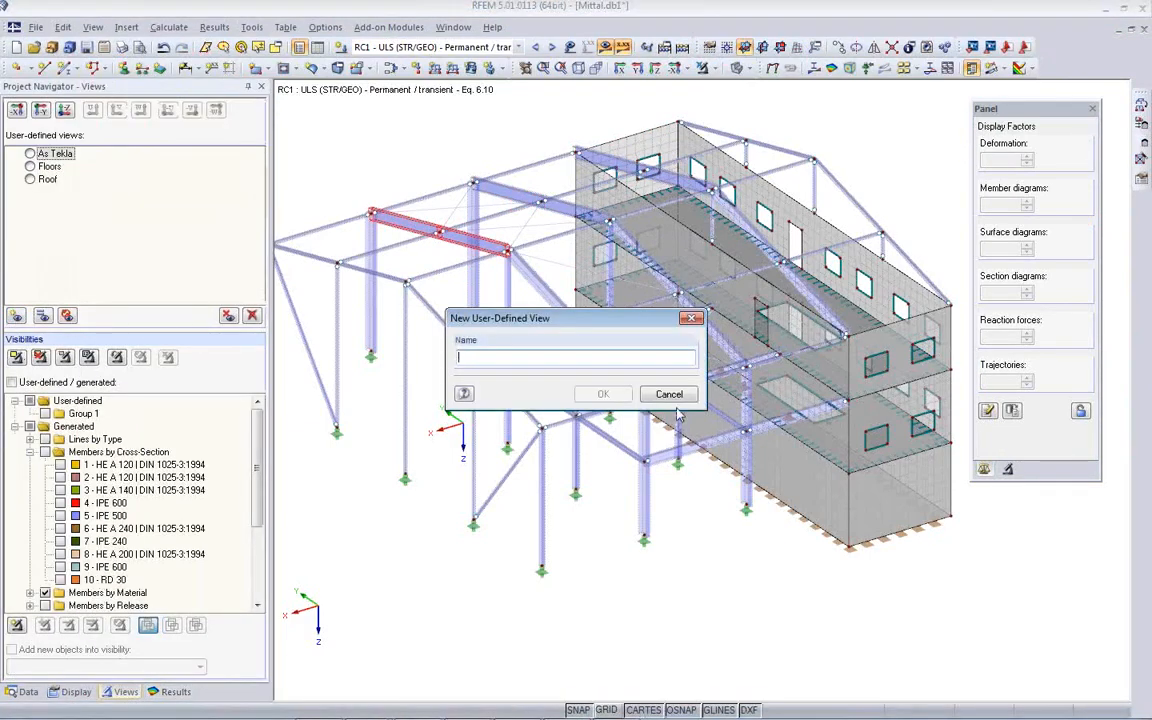
left_click(679, 396)
left_click(20, 361)
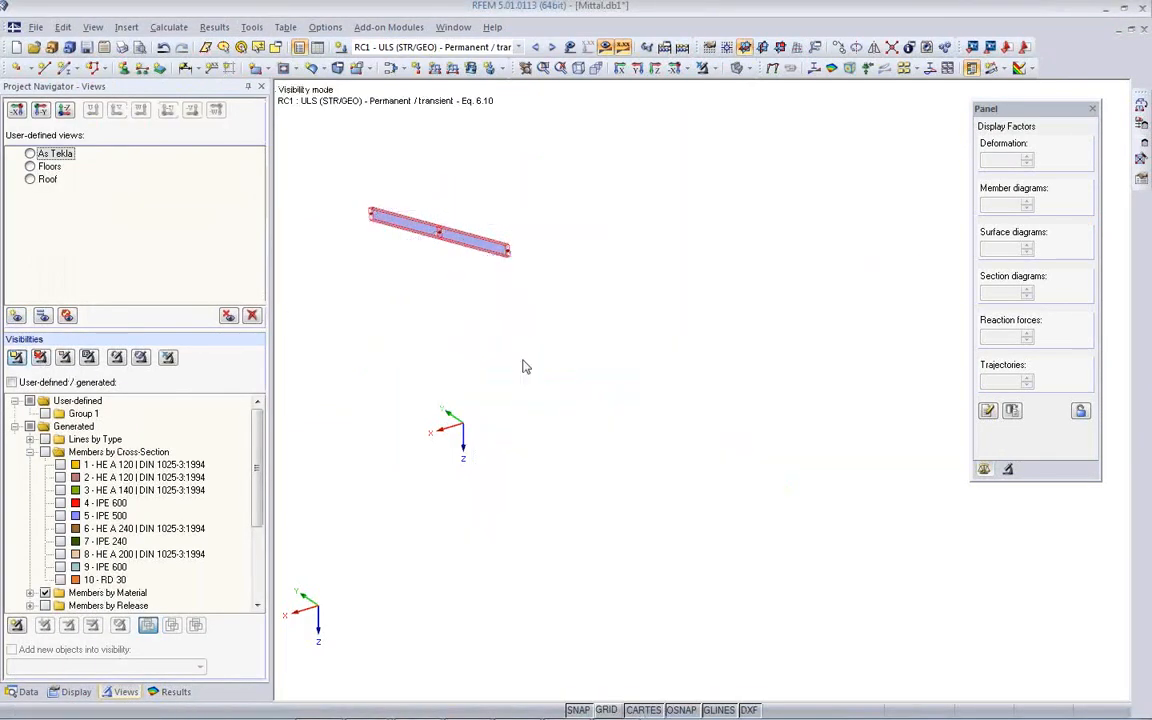
- Deselect the isolated roof beam and display its internal forces M-y diagram up close
left_click(487, 308)
middle_click_drag(486, 306, 592, 387)
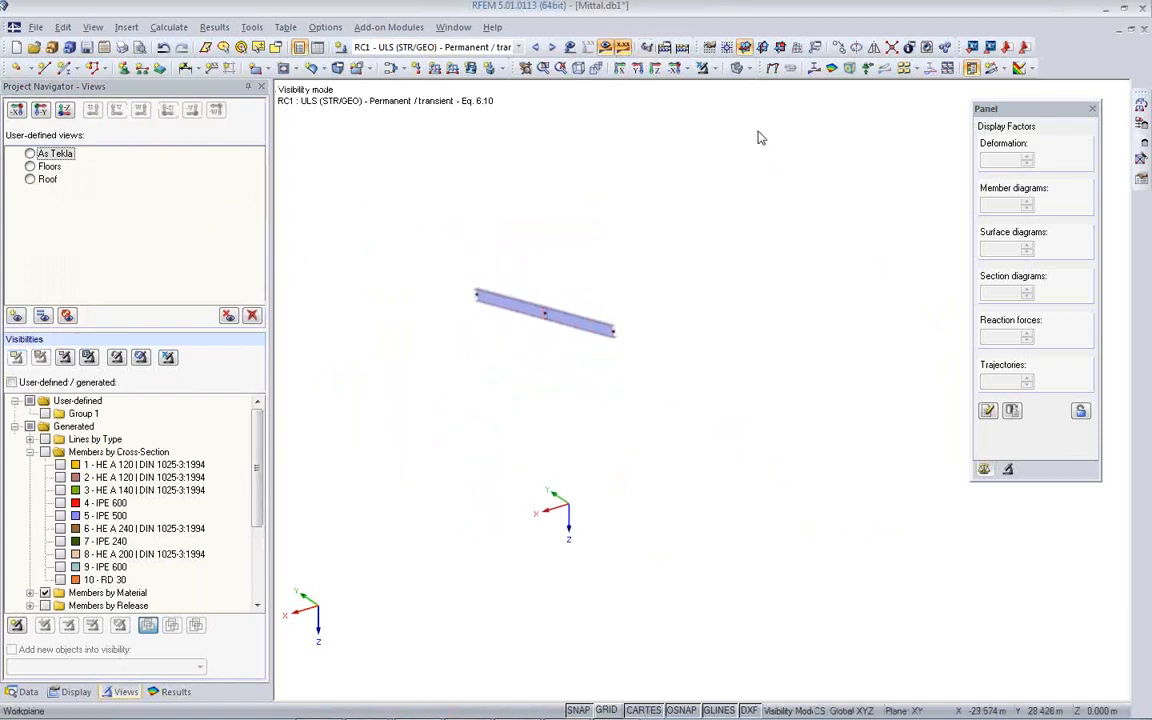
left_click(814, 68)
scroll(600, 338, "up", 2)
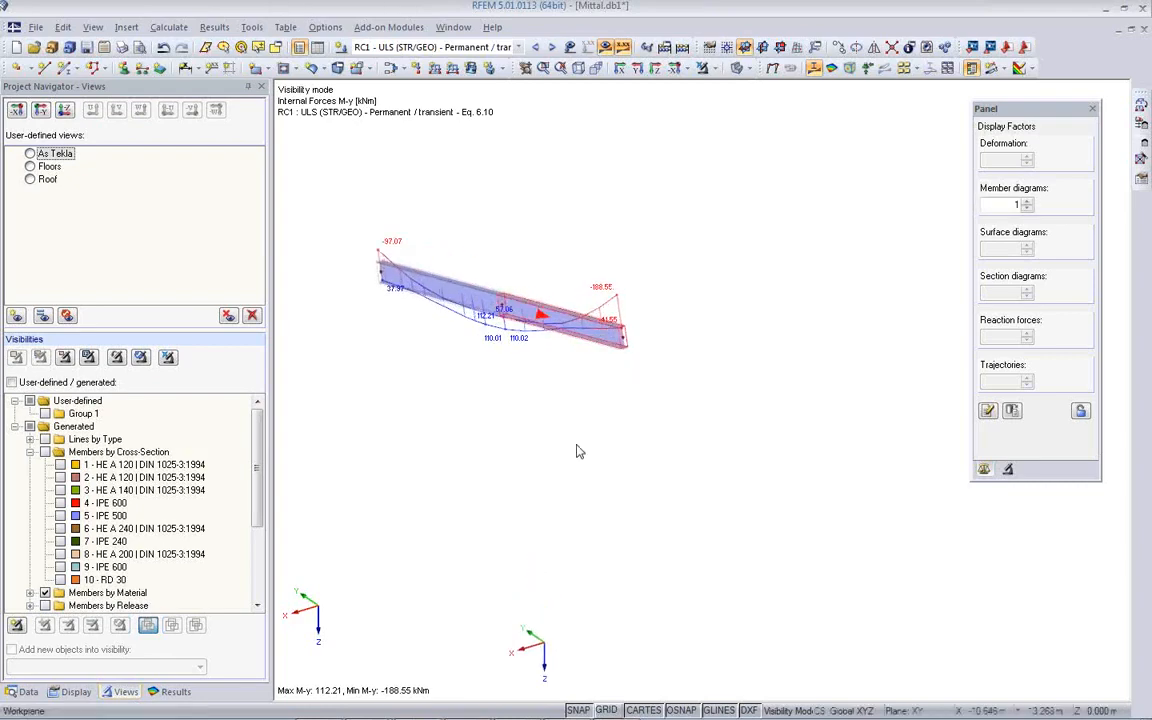
- Switch to Tekla Structures, compare the beam's end moments in the part inquiry with the RFEM diagram, and close the inquiry
left_click(566, 705)
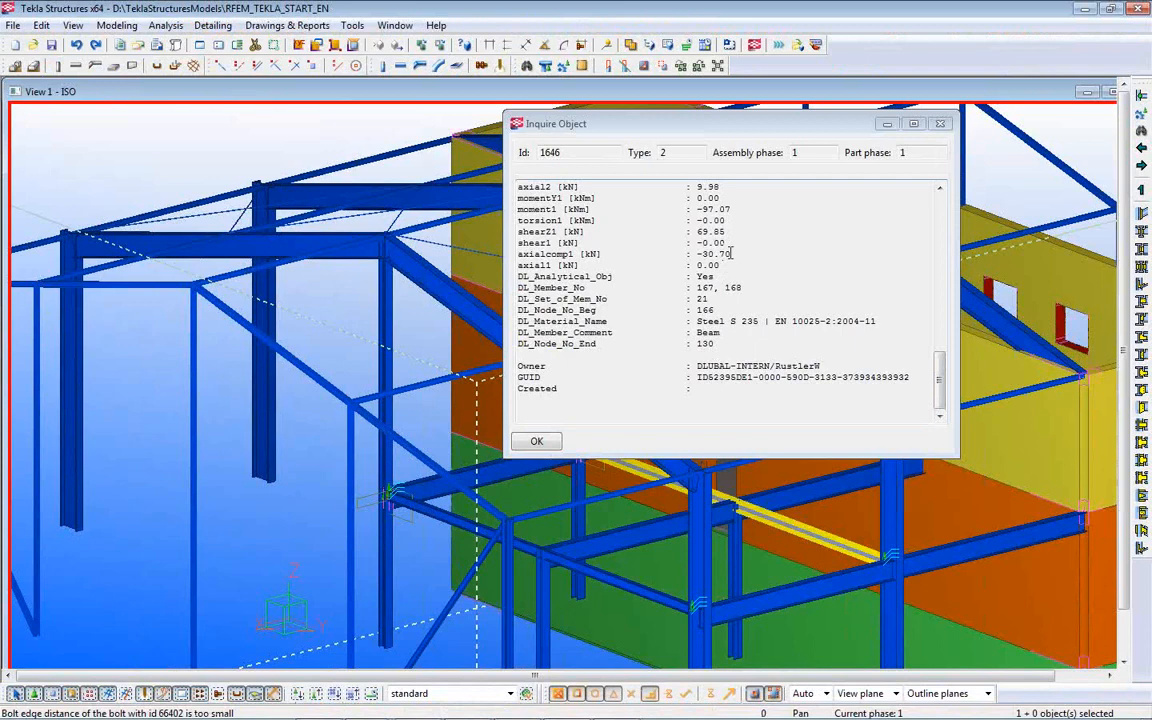
scroll(723, 290, "up", 2)
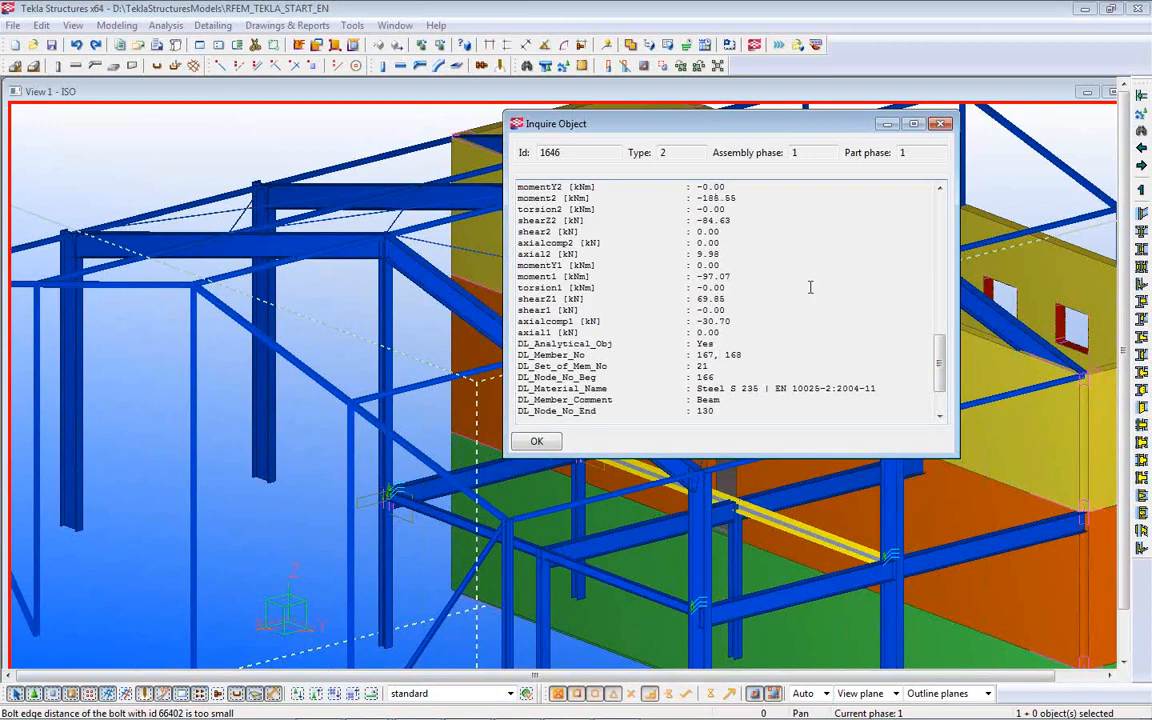
left_click(941, 124)
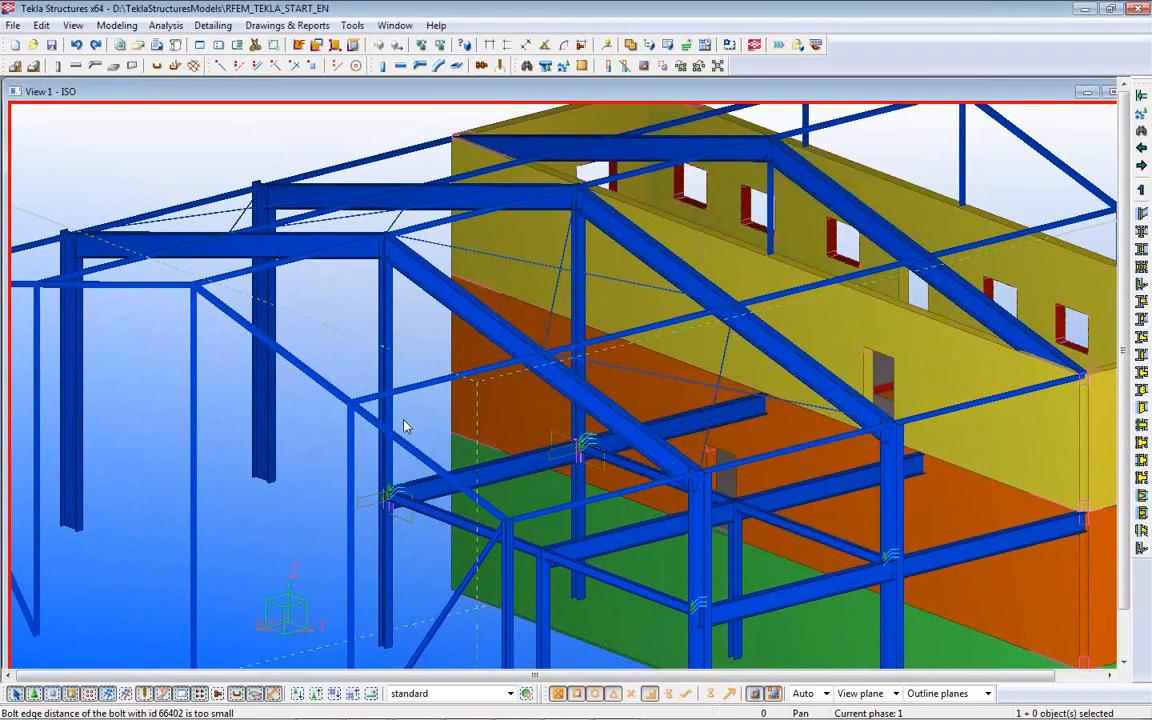
- Review the whole updated building model, including the platform beams where they meet the columns, from different angles
scroll(403, 421, "down", 1)
scroll(403, 421, "down", 4)
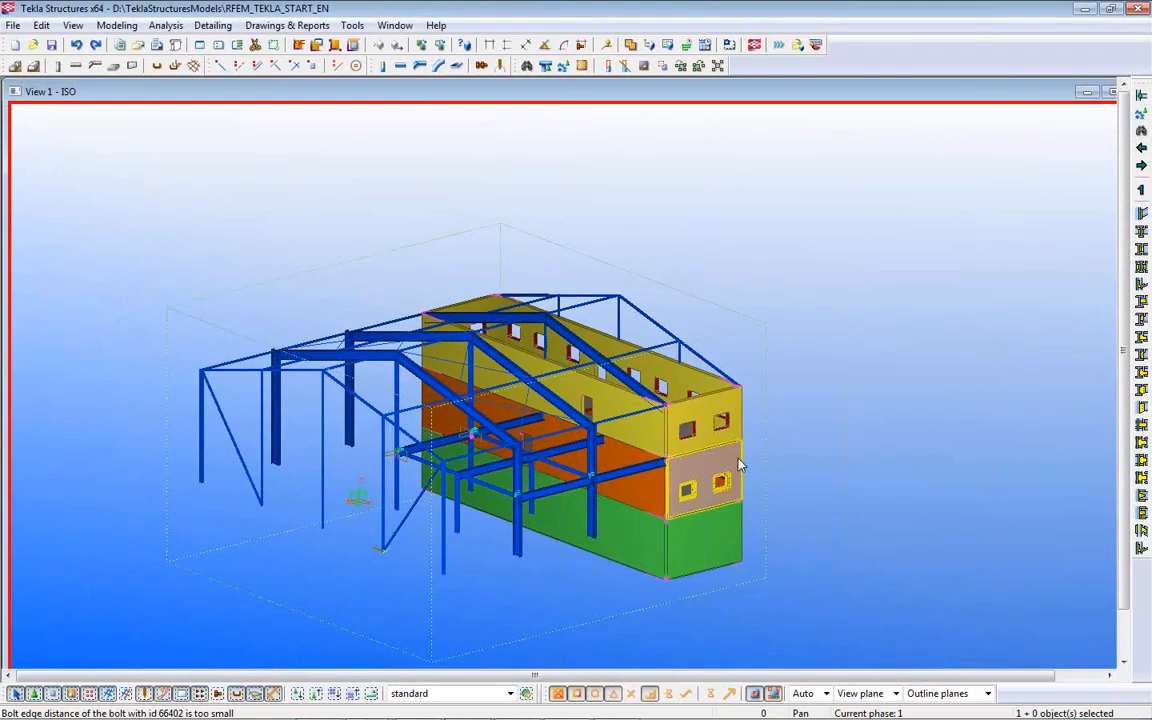
middle_click_drag(753, 464, 777, 483, "ctrl")
scroll(491, 532, "up", 6)
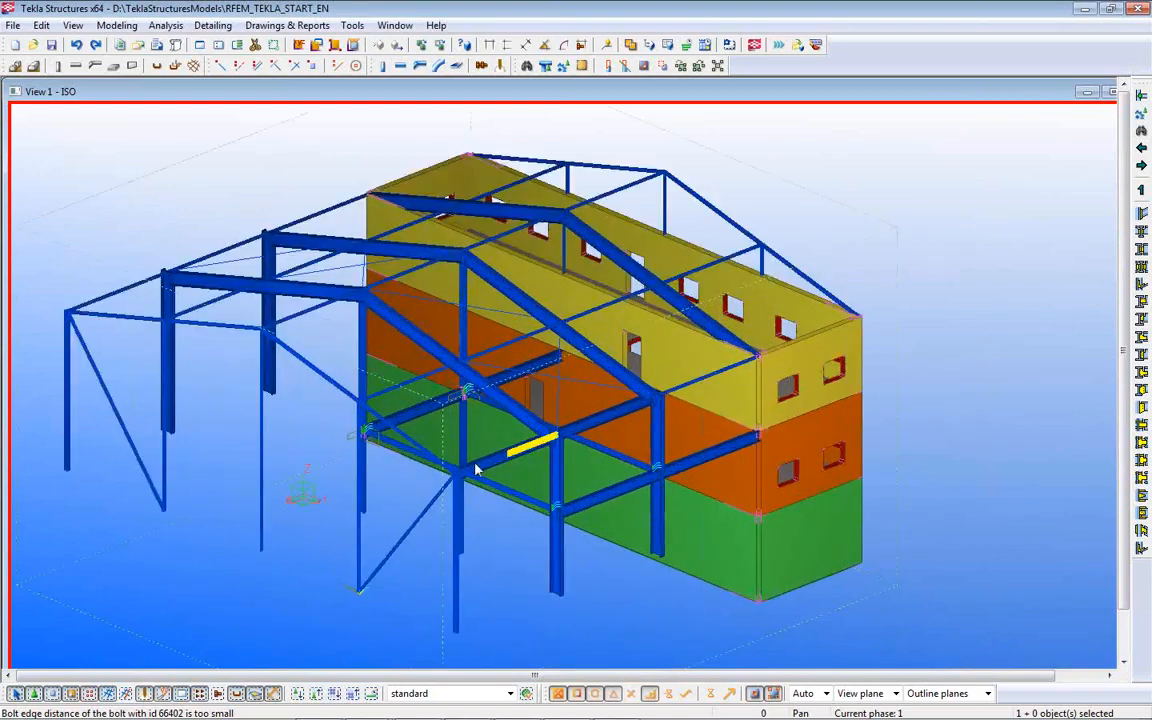
scroll(496, 472, "down", 4)
scroll(560, 419, "up", 6)
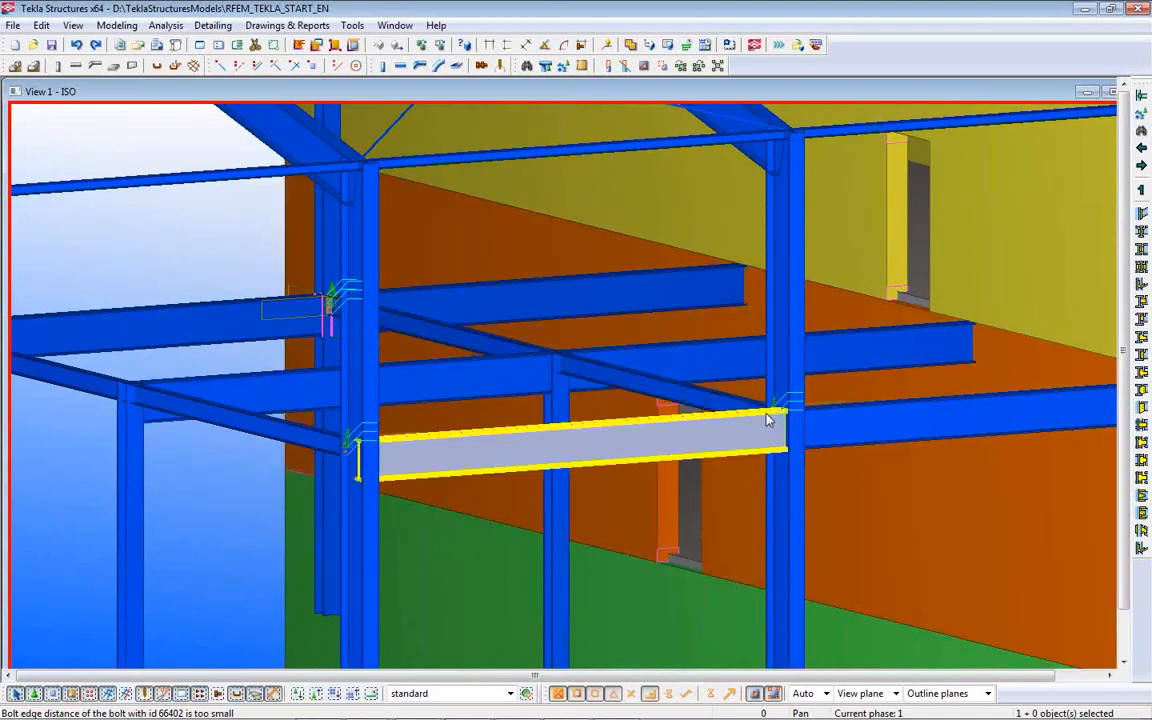
scroll(776, 414, "up", 5)
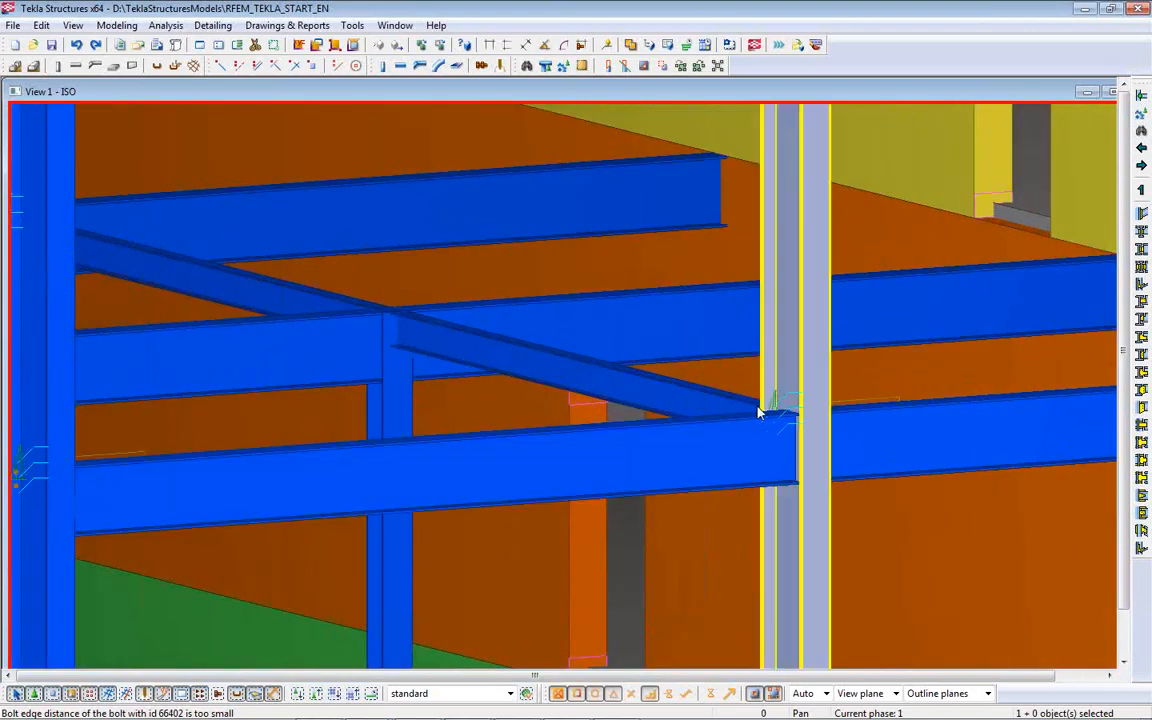
scroll(770, 410, "down", 5)
scroll(758, 410, "down", 3)
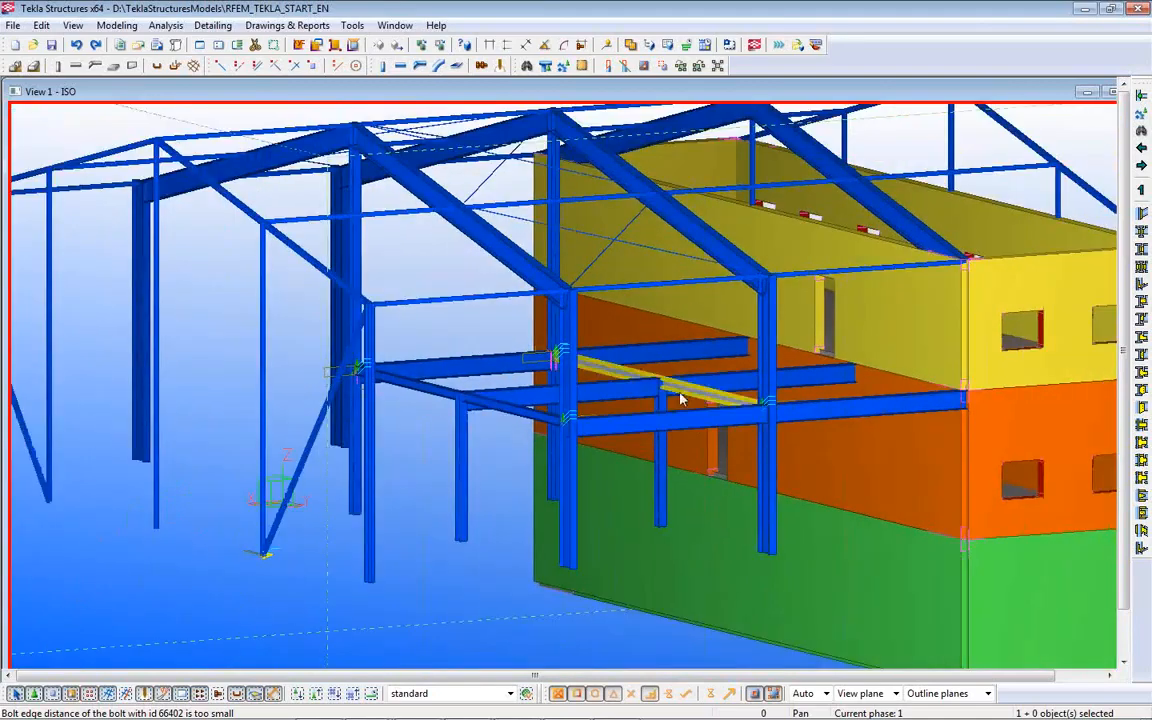
middle_click_drag(656, 393, 690, 394, "ctrl")
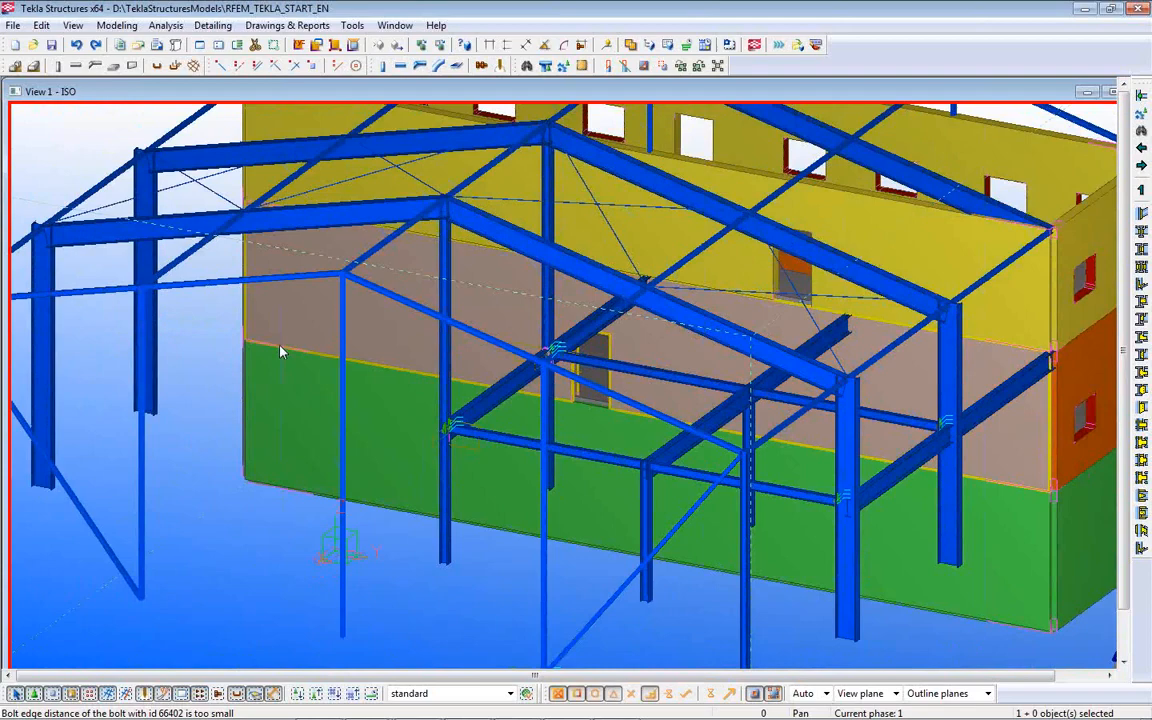
scroll(424, 447, "down", 3)
- Switch to RFEM and cancel visibility mode to show the whole structure with its M-y internal forces
mouse_move(486, 717)
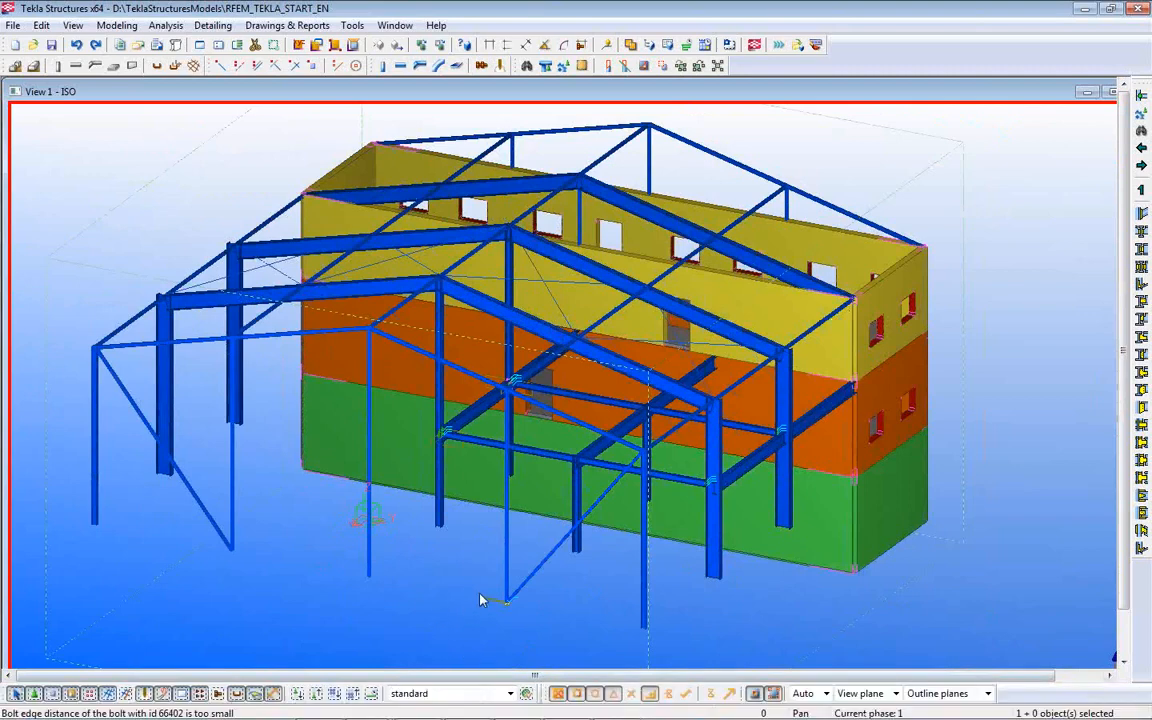
mouse_move(550, 717)
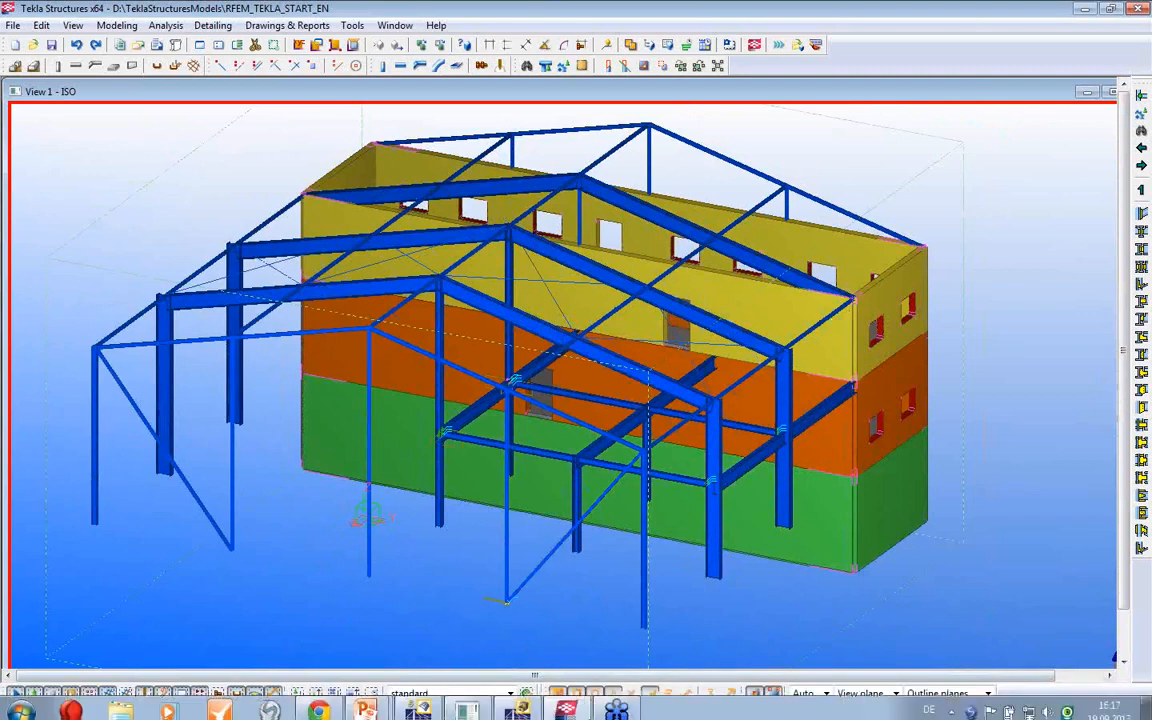
left_click(516, 705)
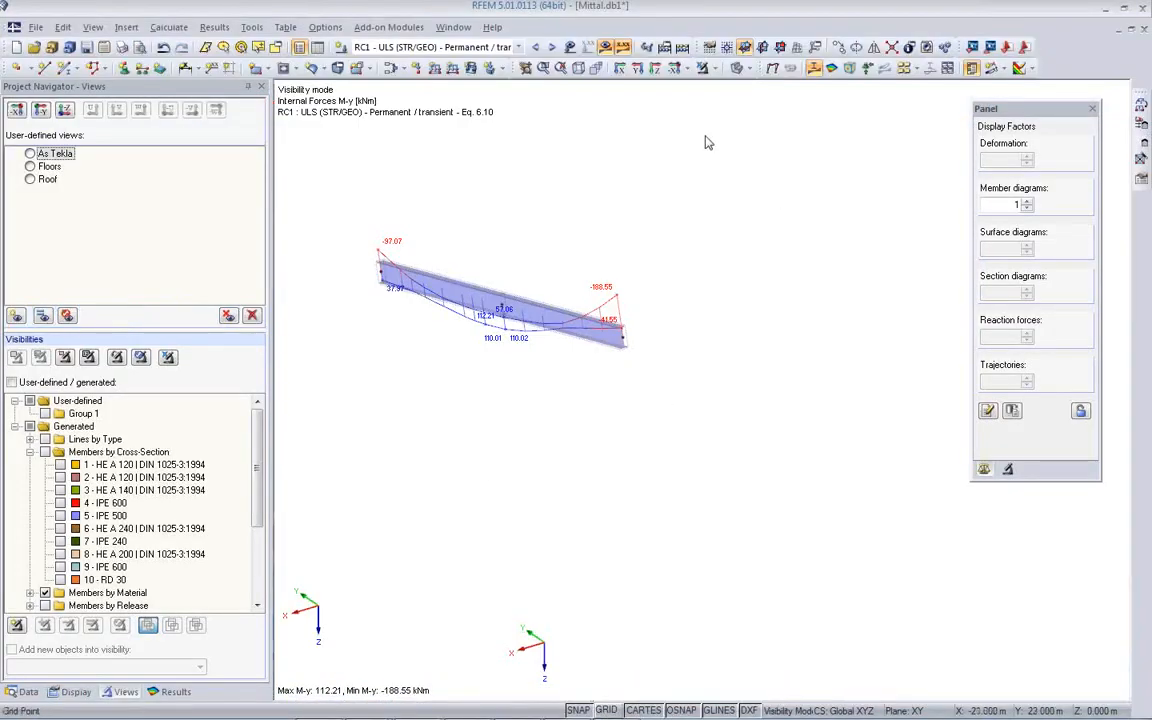
left_click(704, 68)
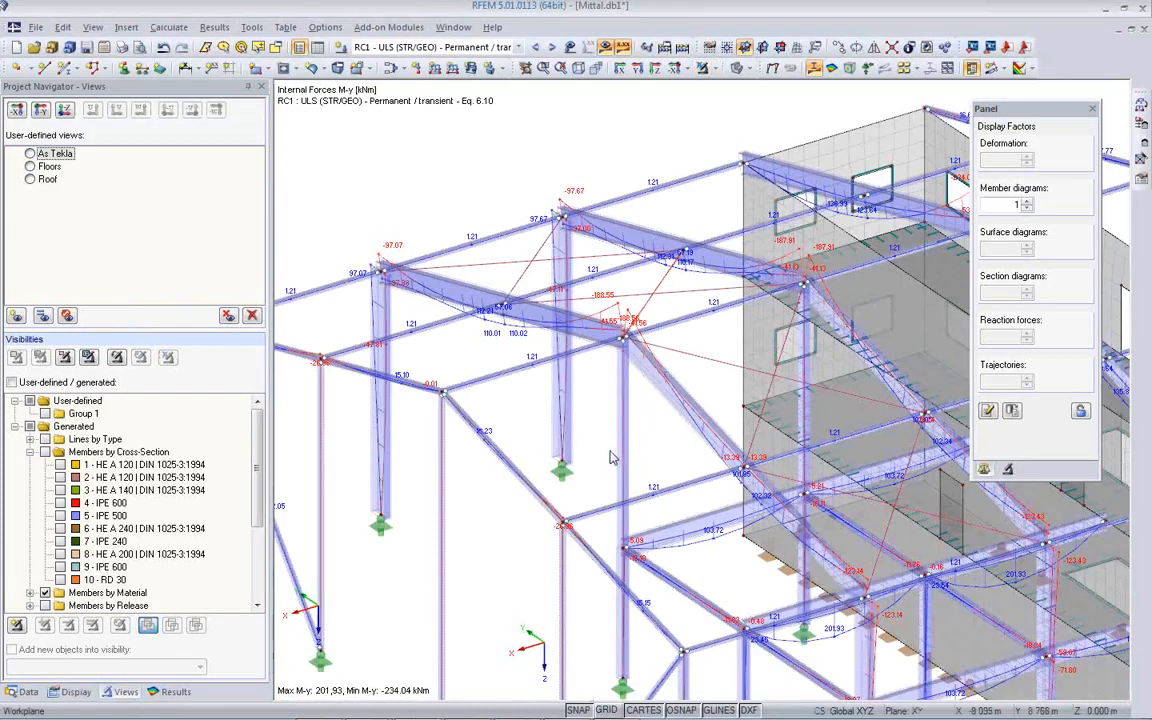
scroll(590, 458, "down", 2)
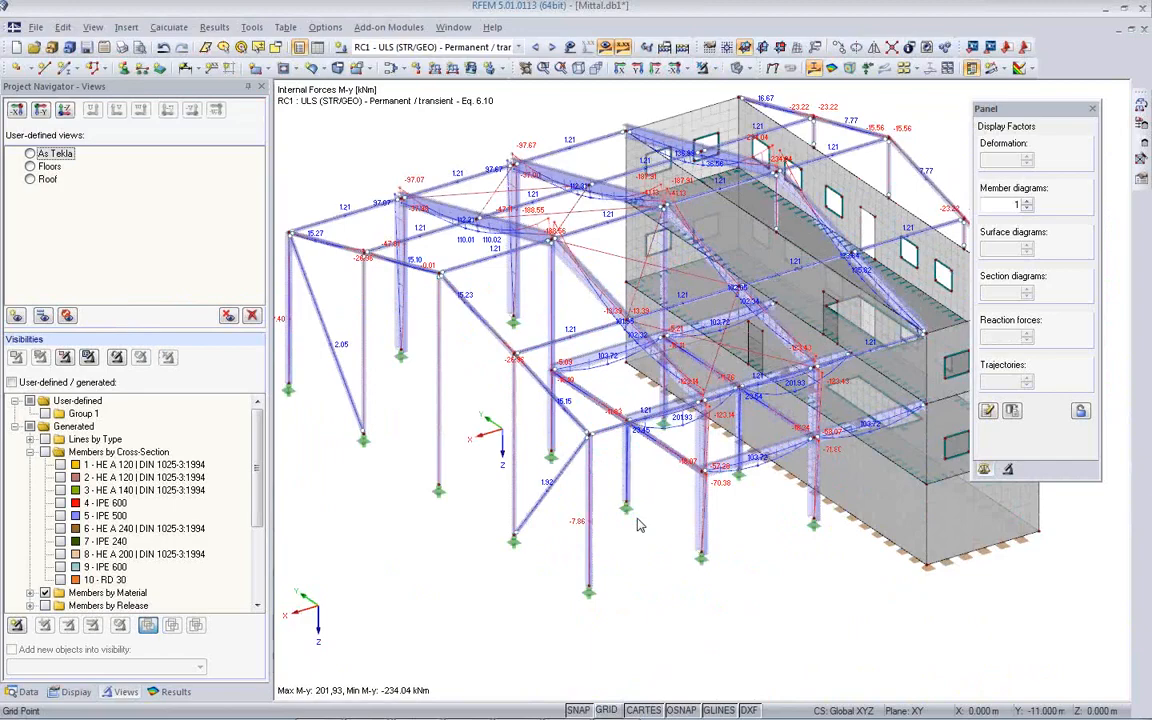
- Switch to the running BIMIntegrationTekla.pptx slide show in PowerPoint and advance to the More Information slide
middle_click_drag(547, 617, 460, 535)
mouse_move(371, 708)
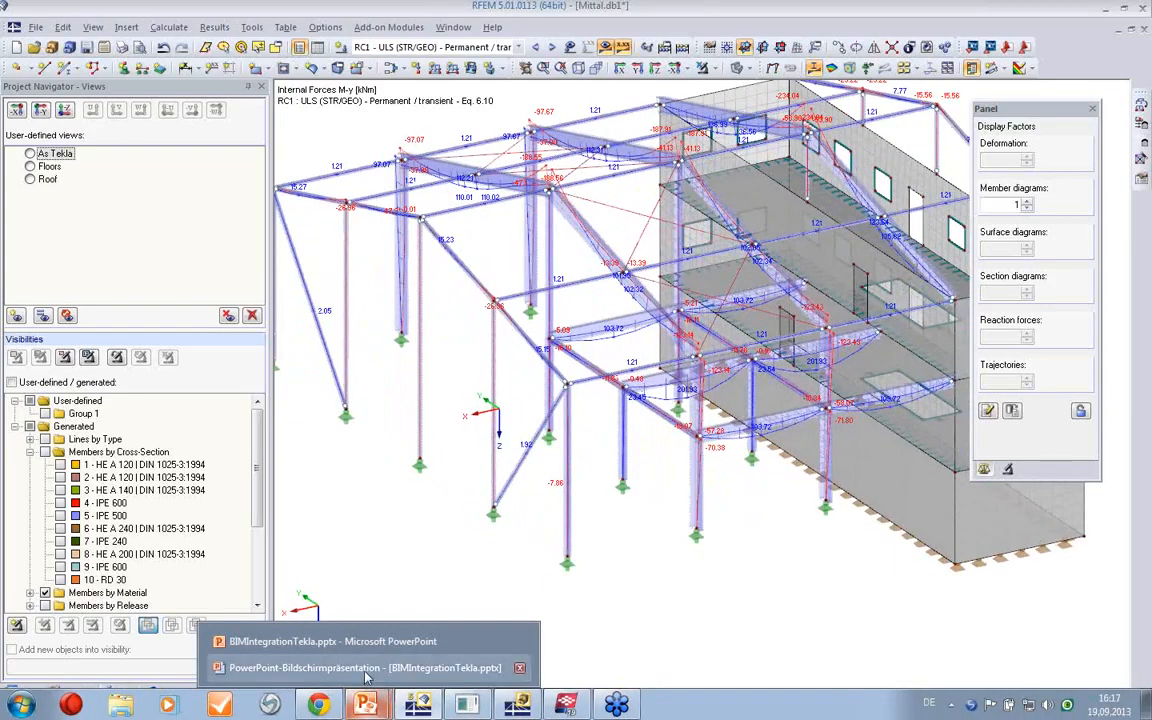
left_click(365, 667)
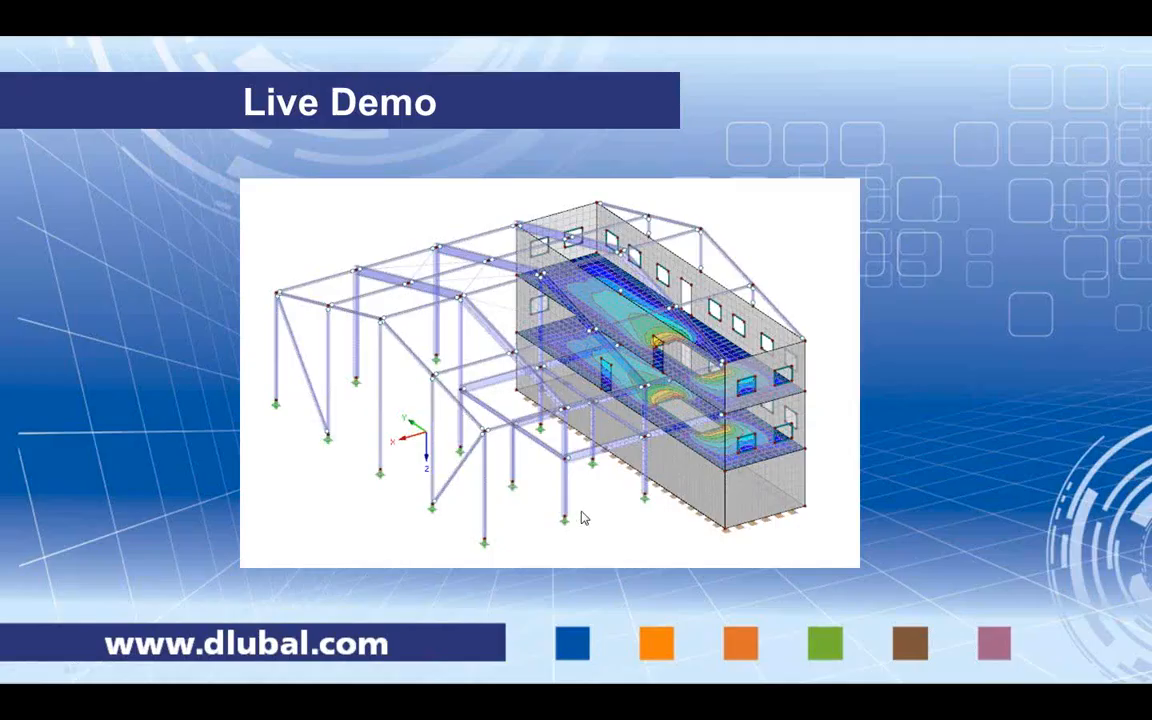
left_click(881, 476)
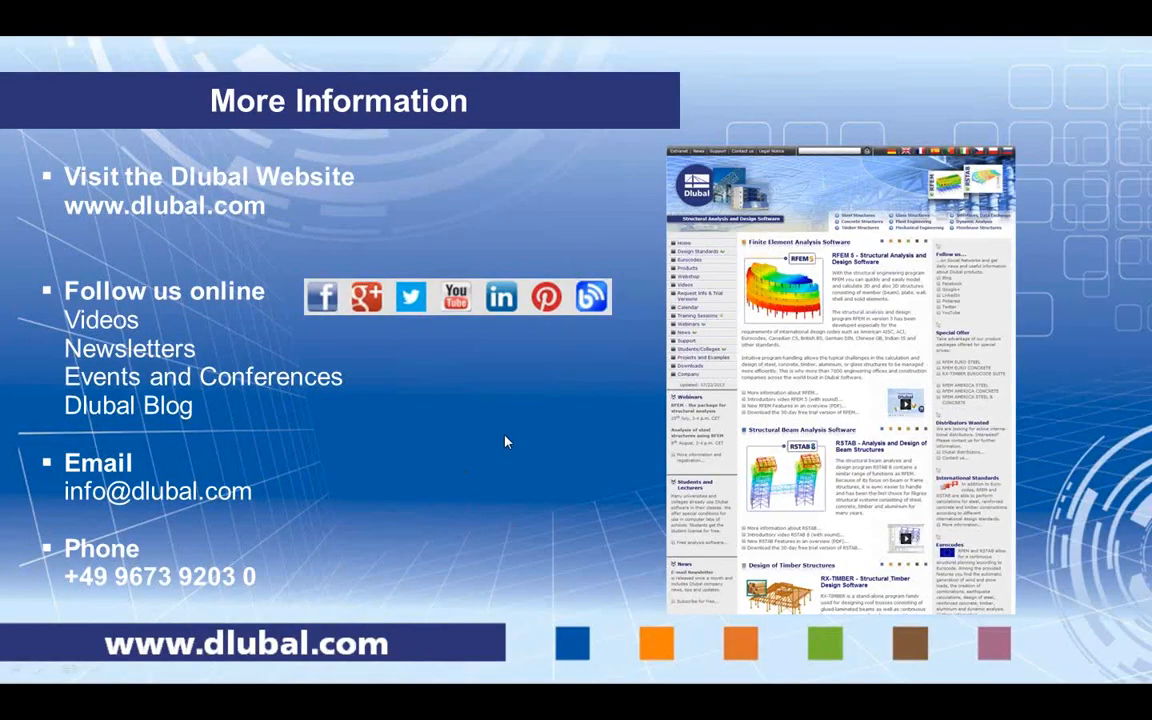
- Go back through RFEM to Tekla Structures, save the building model and open the model Sections
key("alt+Tab")
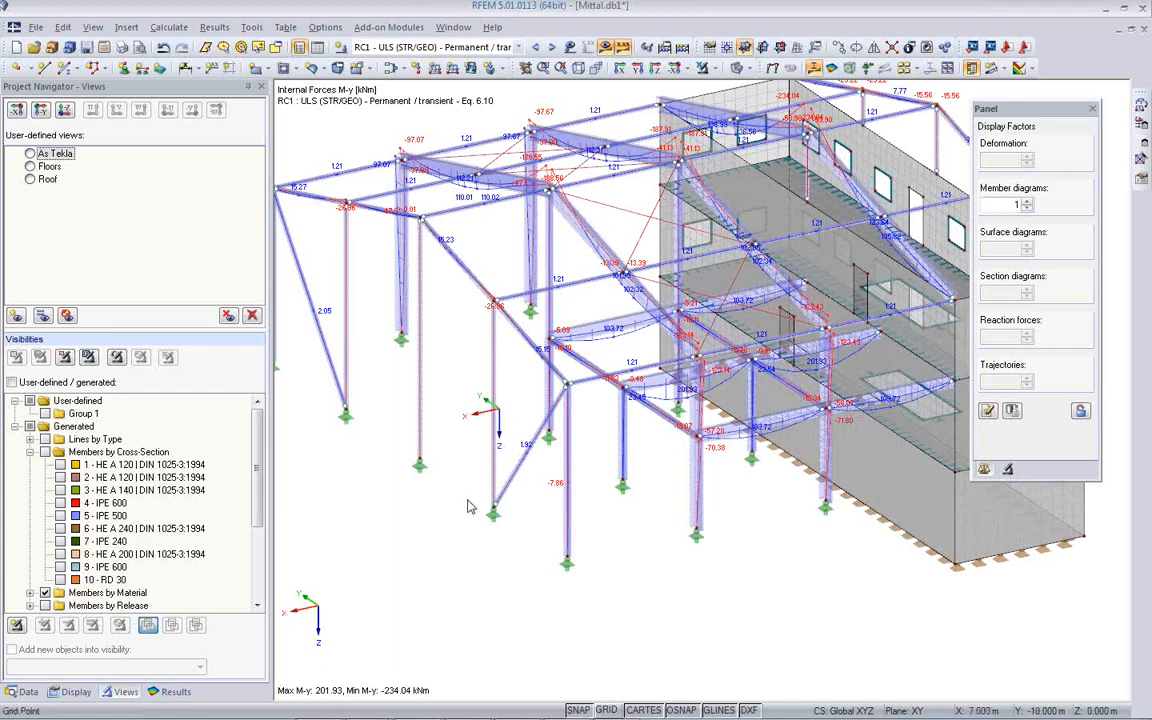
scroll(447, 528, "down", 3)
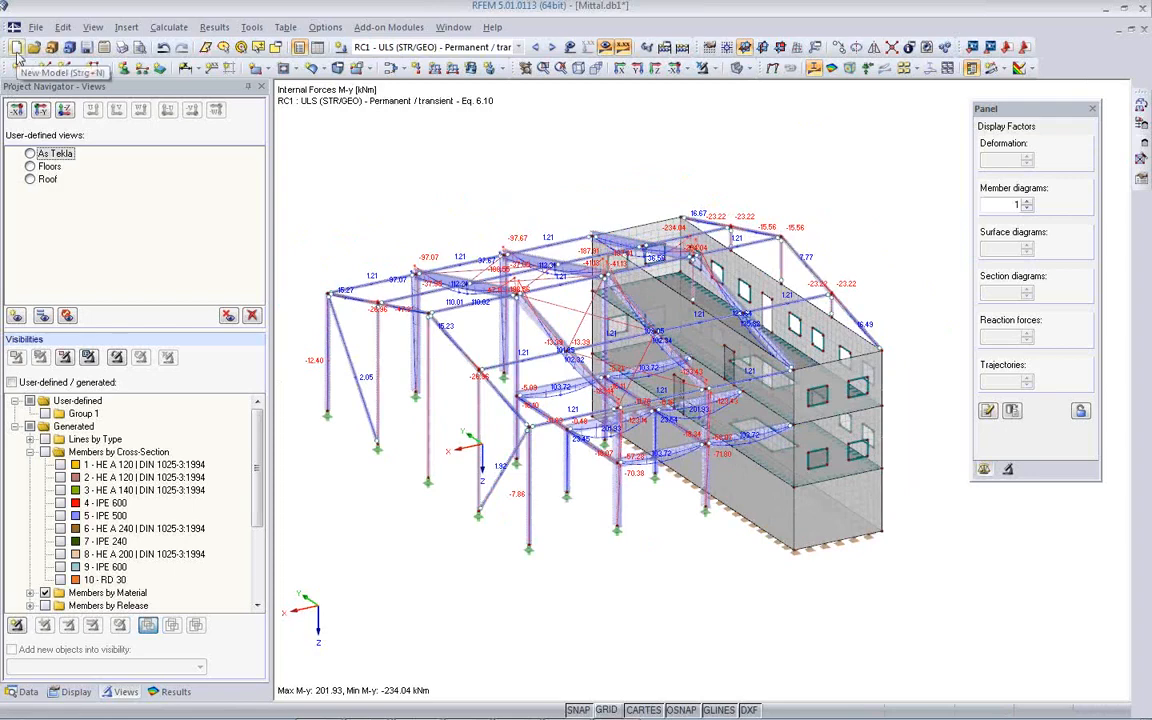
middle_click_drag(592, 589, 670, 548)
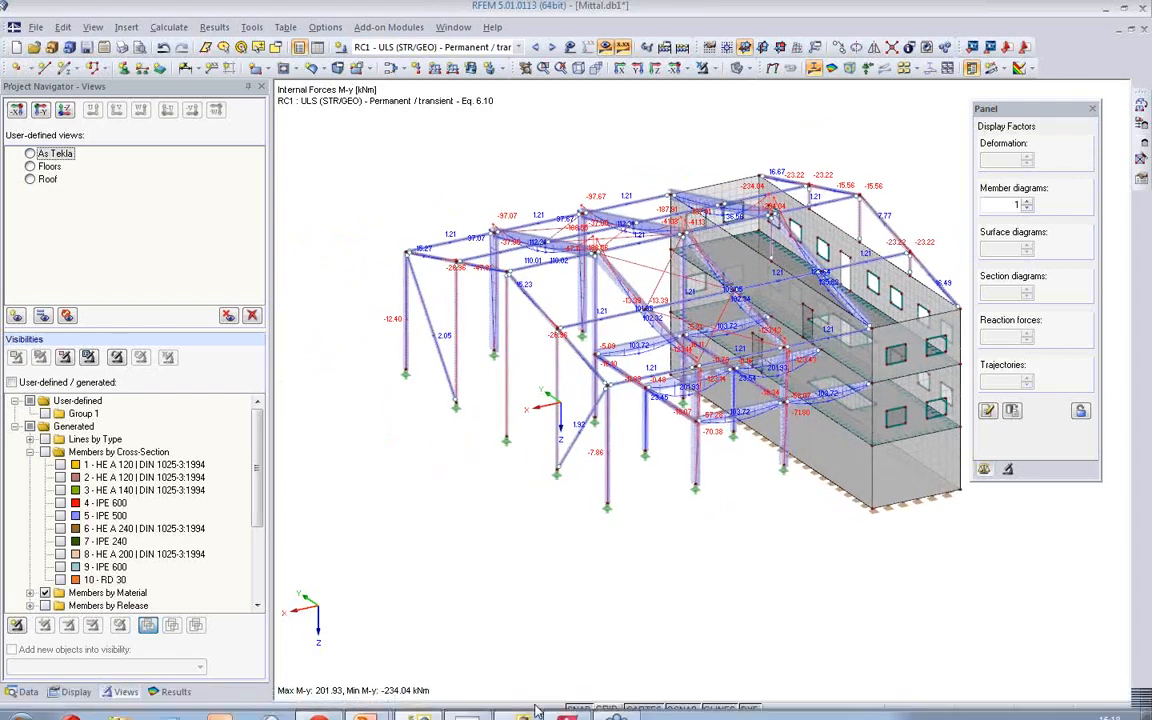
left_click(568, 707)
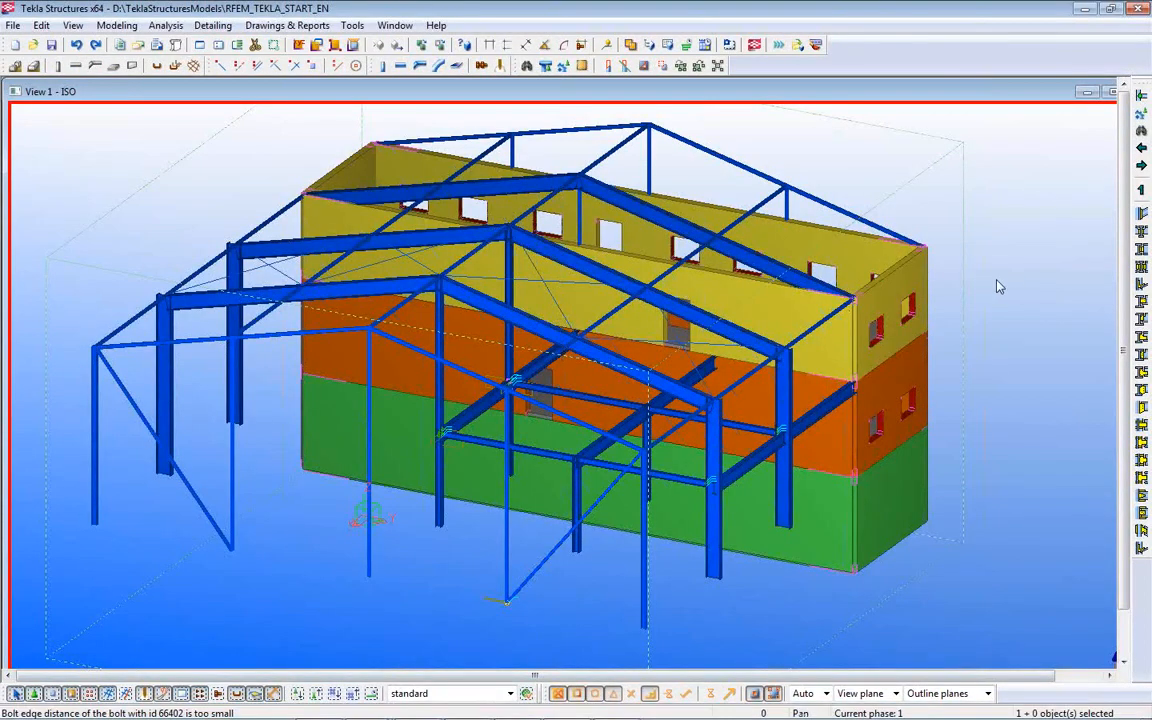
left_click(33, 46)
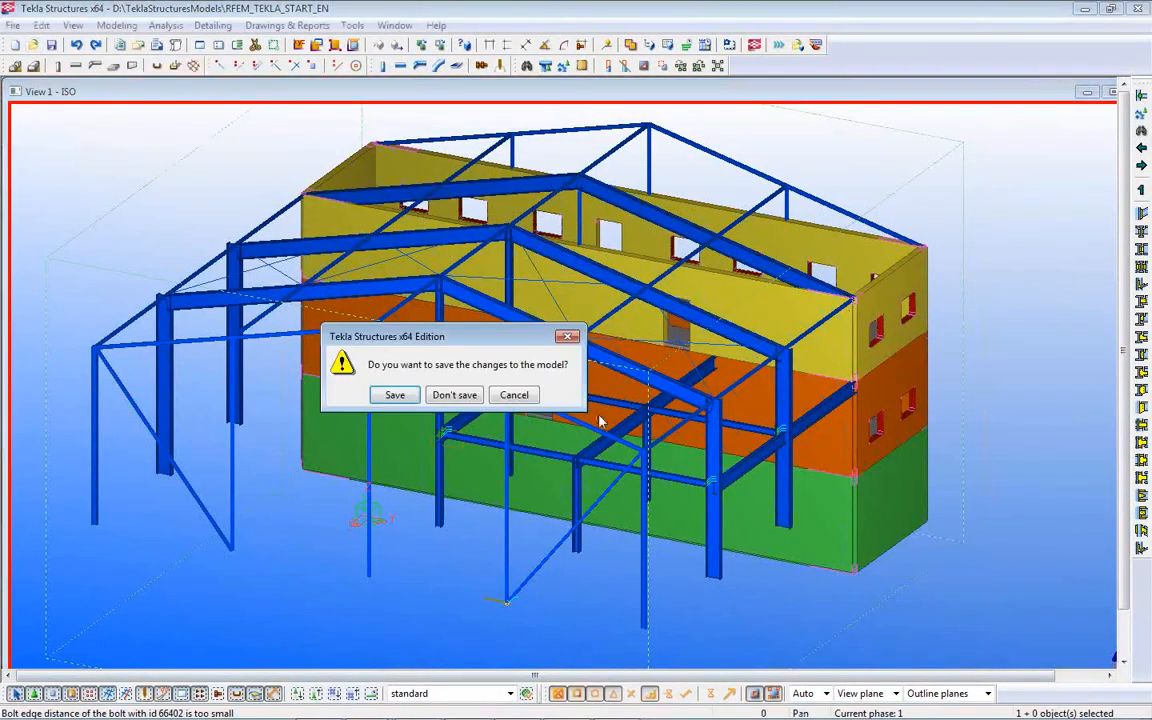
left_click(440, 396)
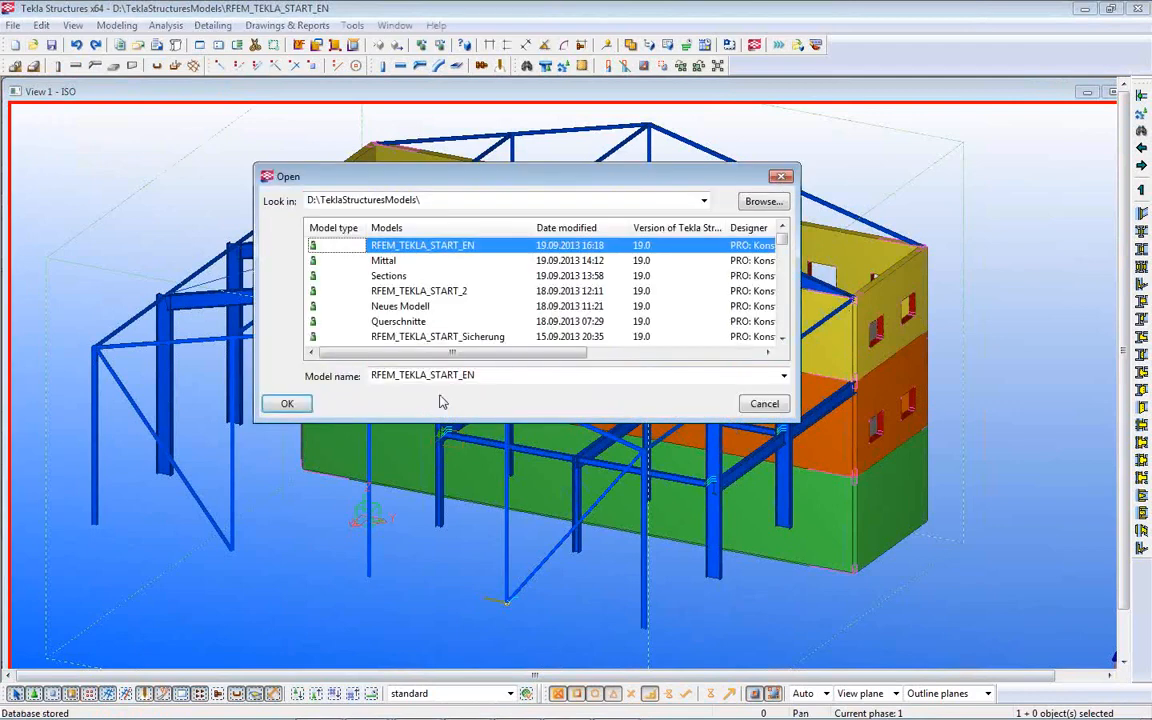
left_click(380, 276)
left_click(288, 403)
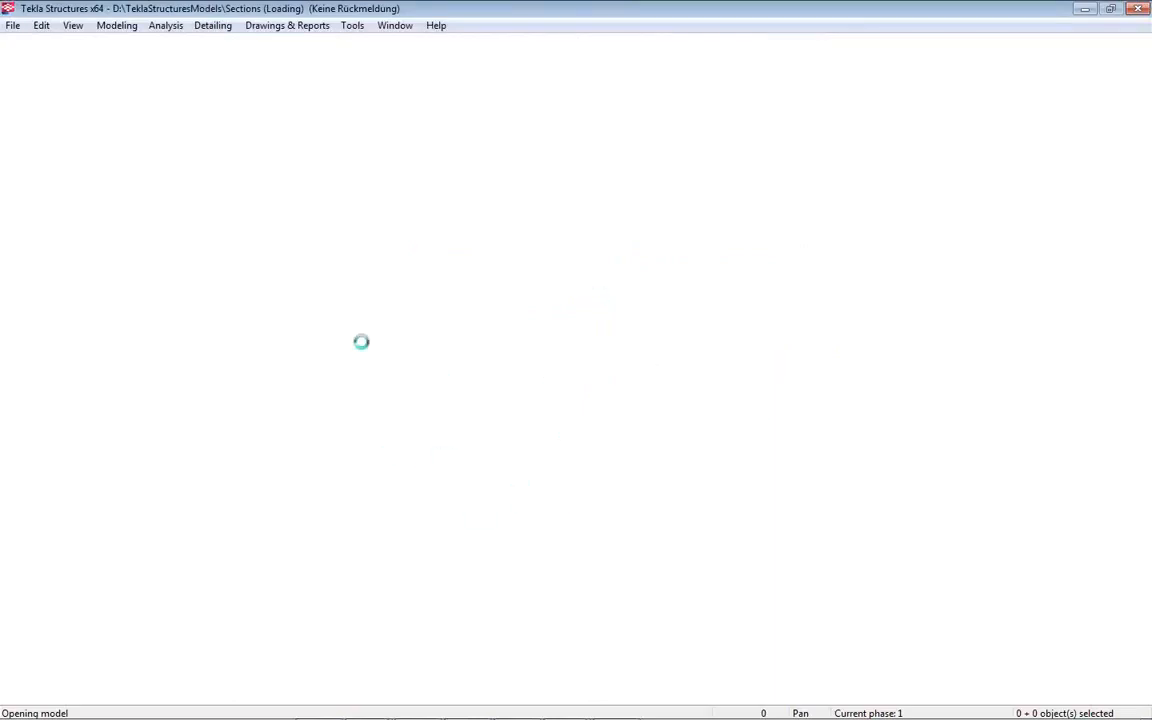
- Inspect the beam properties of the small C-profile beam at the origin and close them without changes
scroll(380, 383, "up", 5)
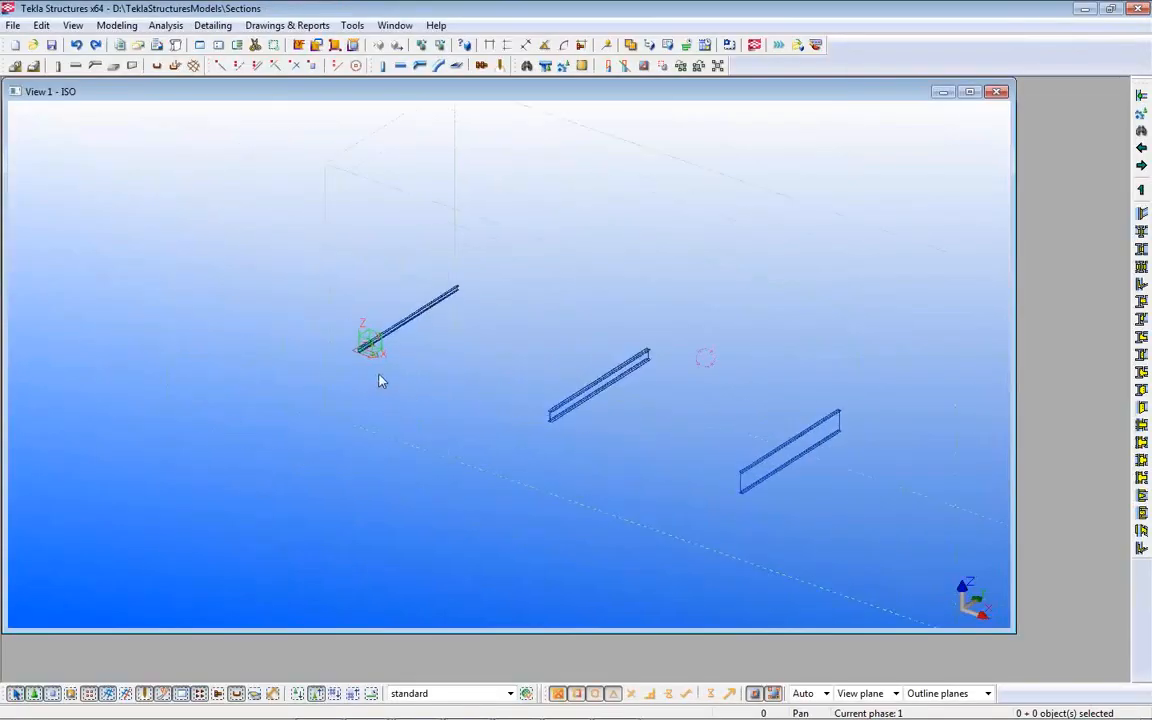
scroll(211, 311, "up", 4)
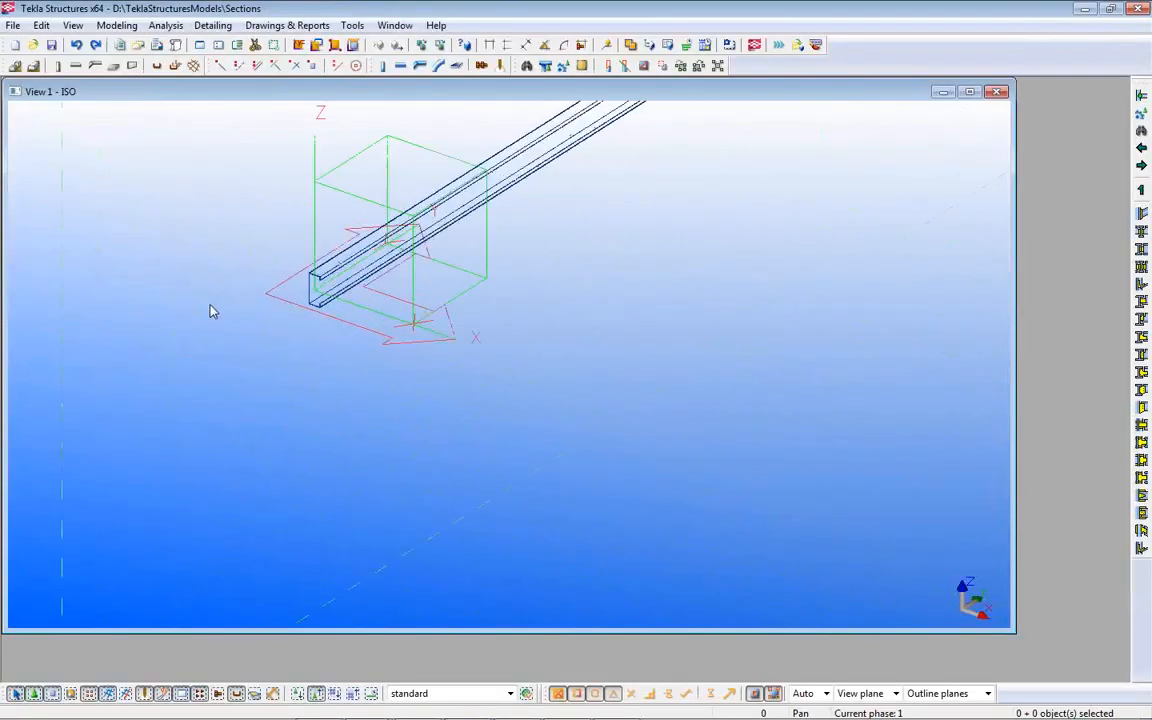
double_click(340, 272)
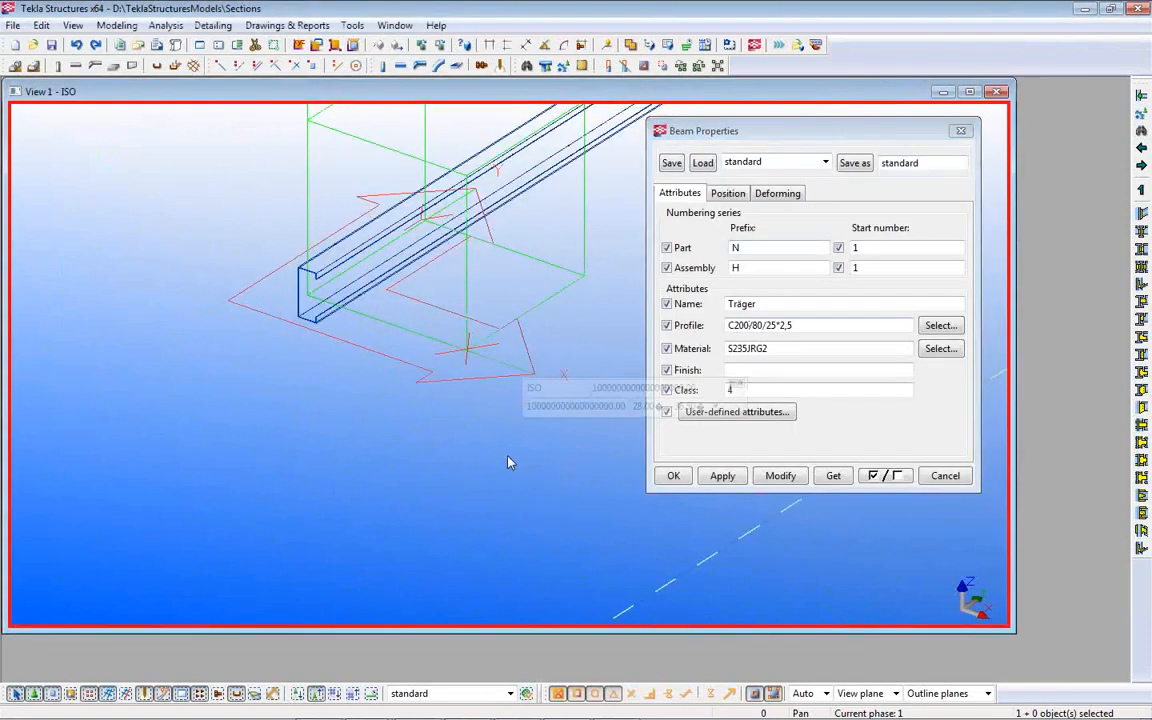
left_click(945, 476)
- Inspect the beam properties of the middle welded I-beam, close them without changes and show all the beams
scroll(580, 462, "down", 3)
middle_click_drag(945, 511, 346, 361)
scroll(347, 362, "down", 2)
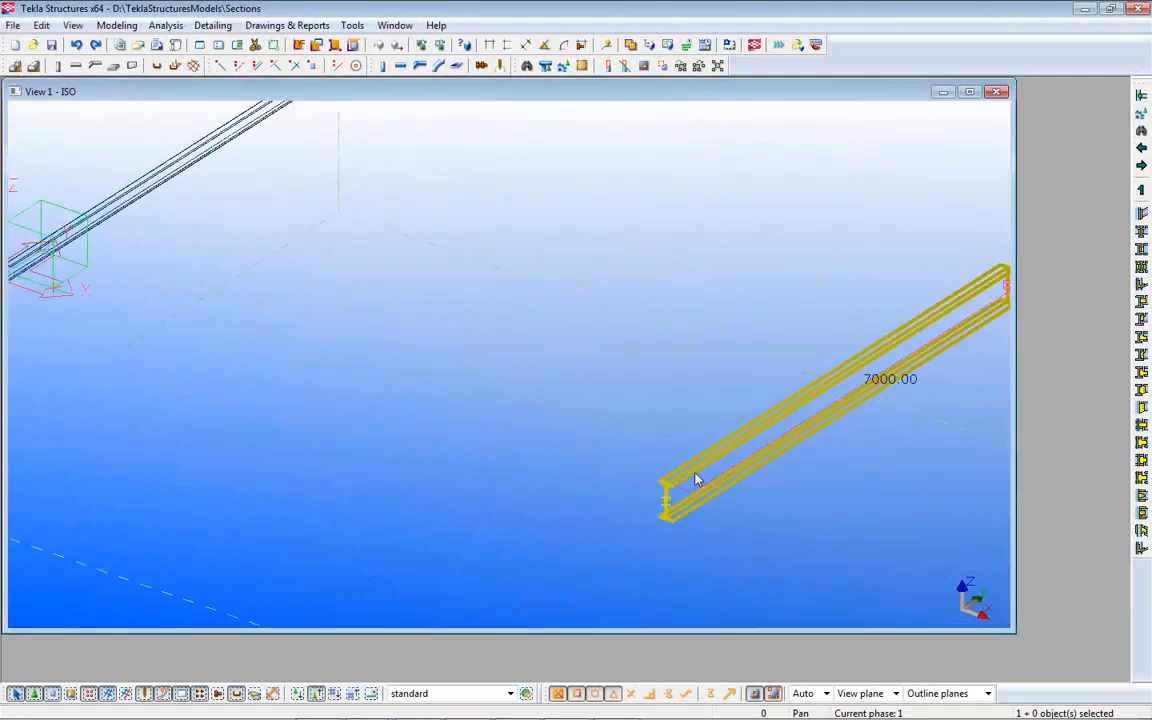
double_click(697, 481)
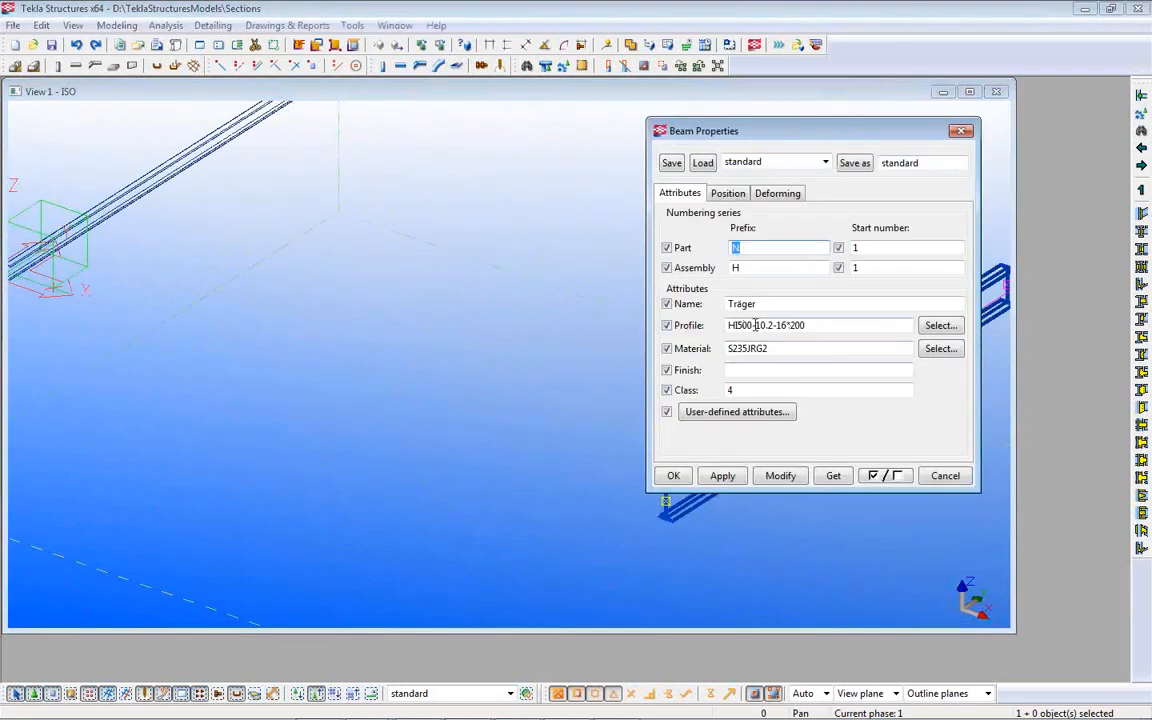
left_click(945, 477)
scroll(638, 478, "down", 3)
middle_click_drag(753, 496, 465, 399)
scroll(465, 399, "down", 1)
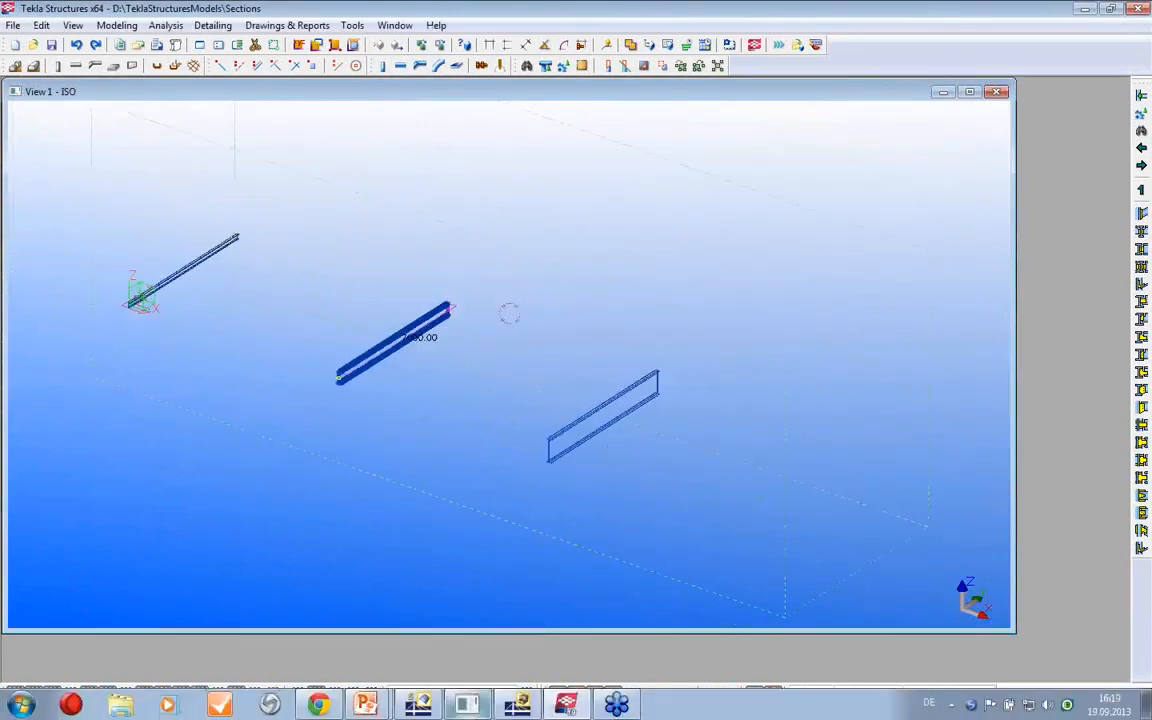
- Switch to RFEM and open the Project Manager
mouse_move(423, 708)
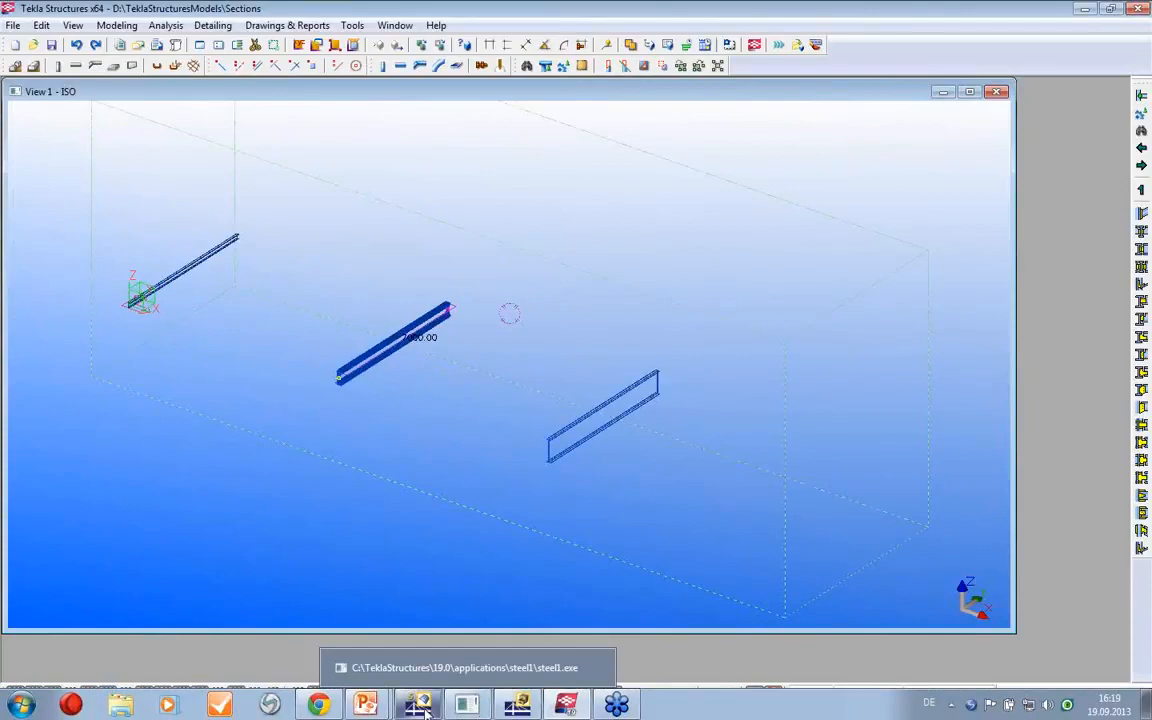
left_click(390, 662)
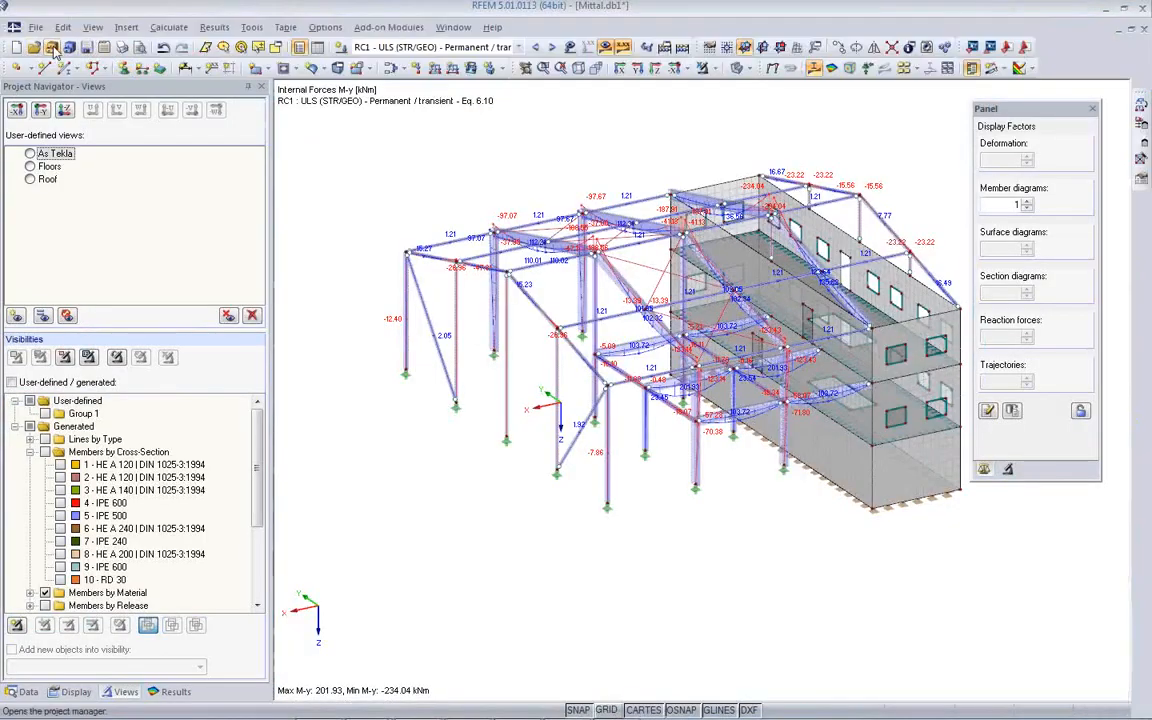
left_click(52, 50)
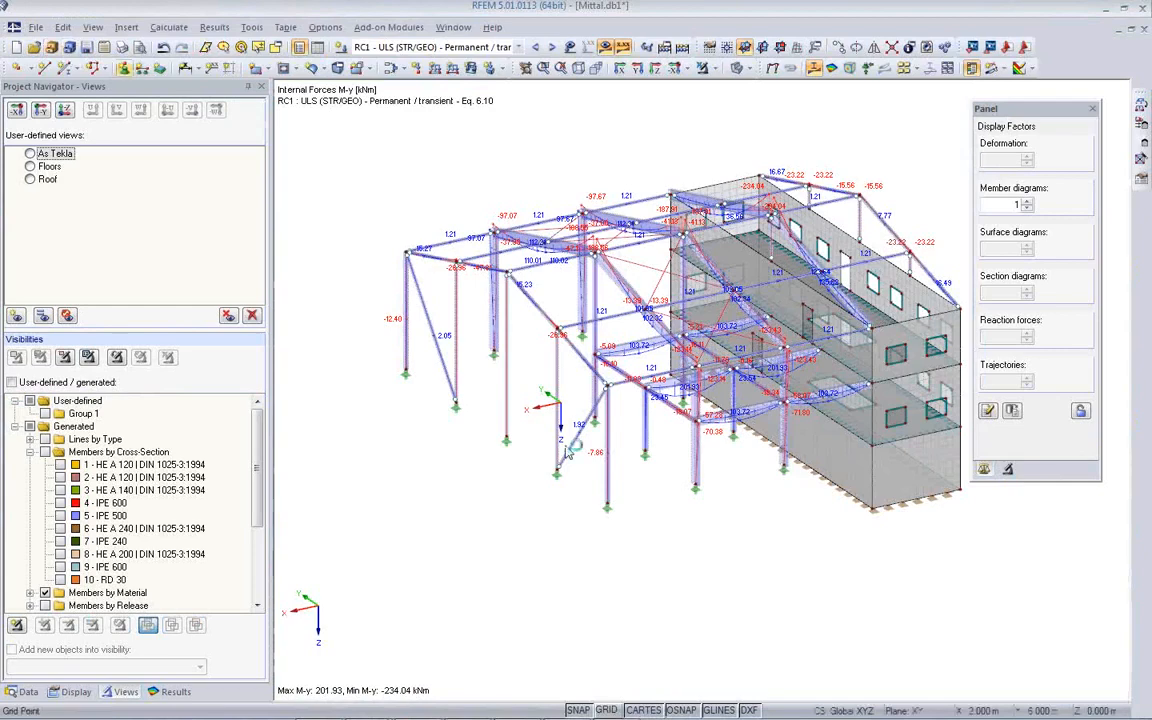
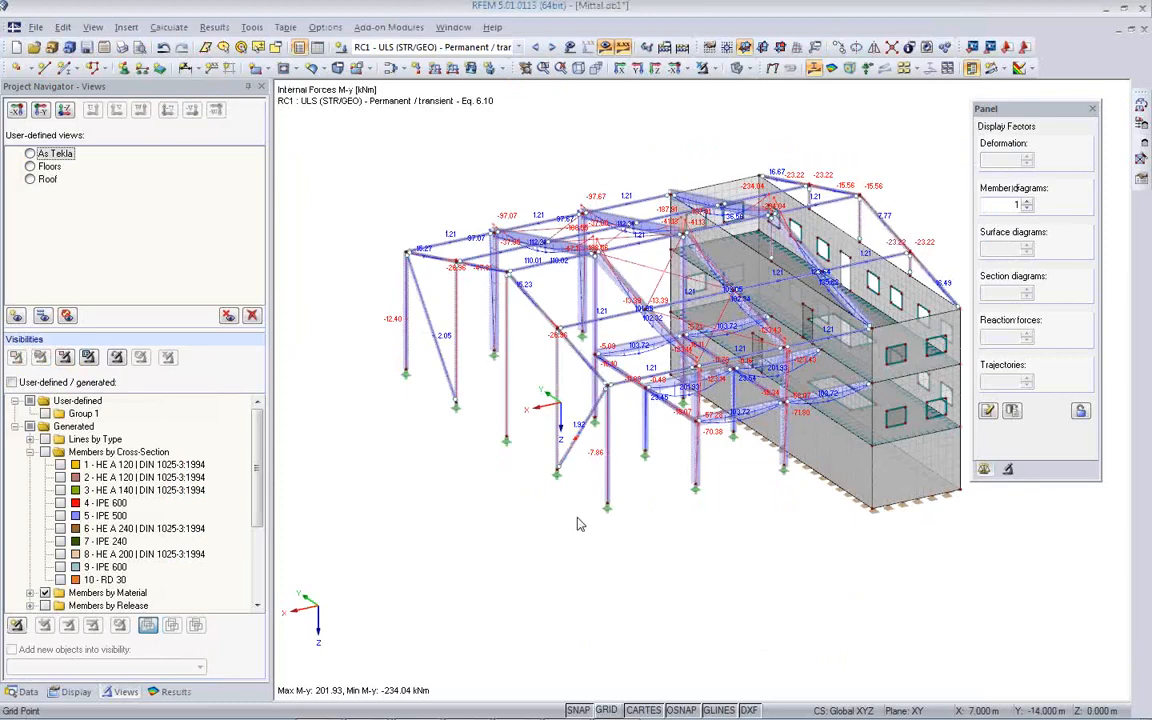
middle_click_drag(580, 524, 638, 588, "ctrl")
mouse_move(452, 715)
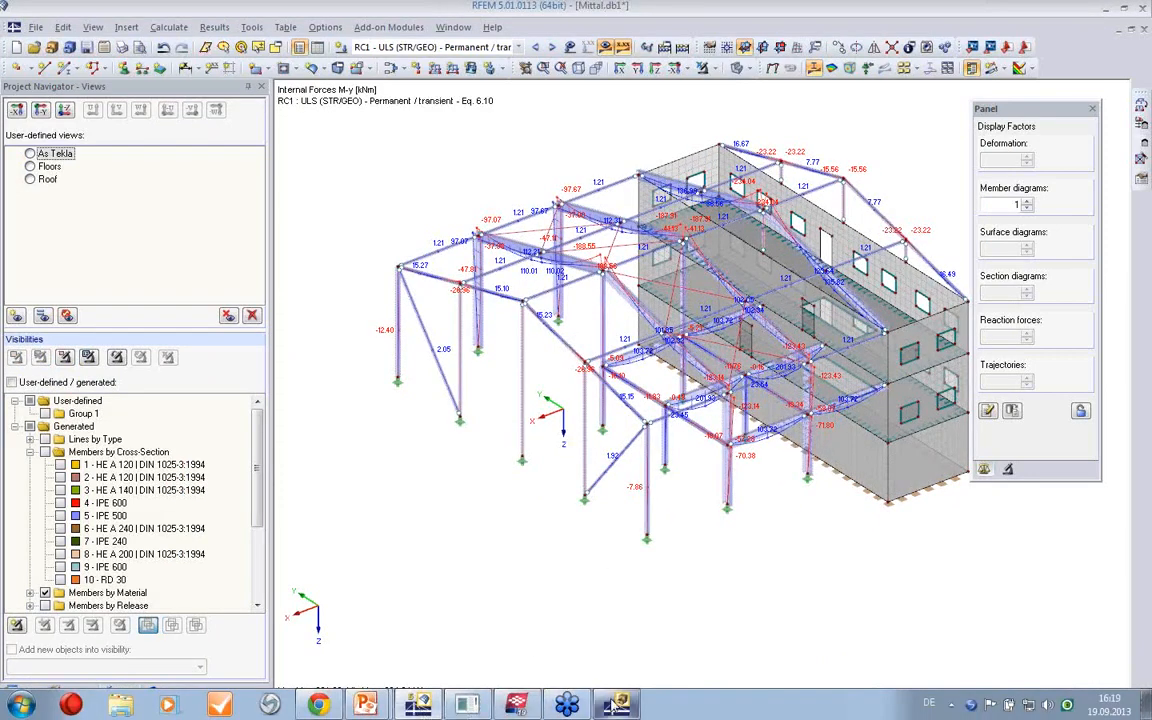
left_click(420, 706)
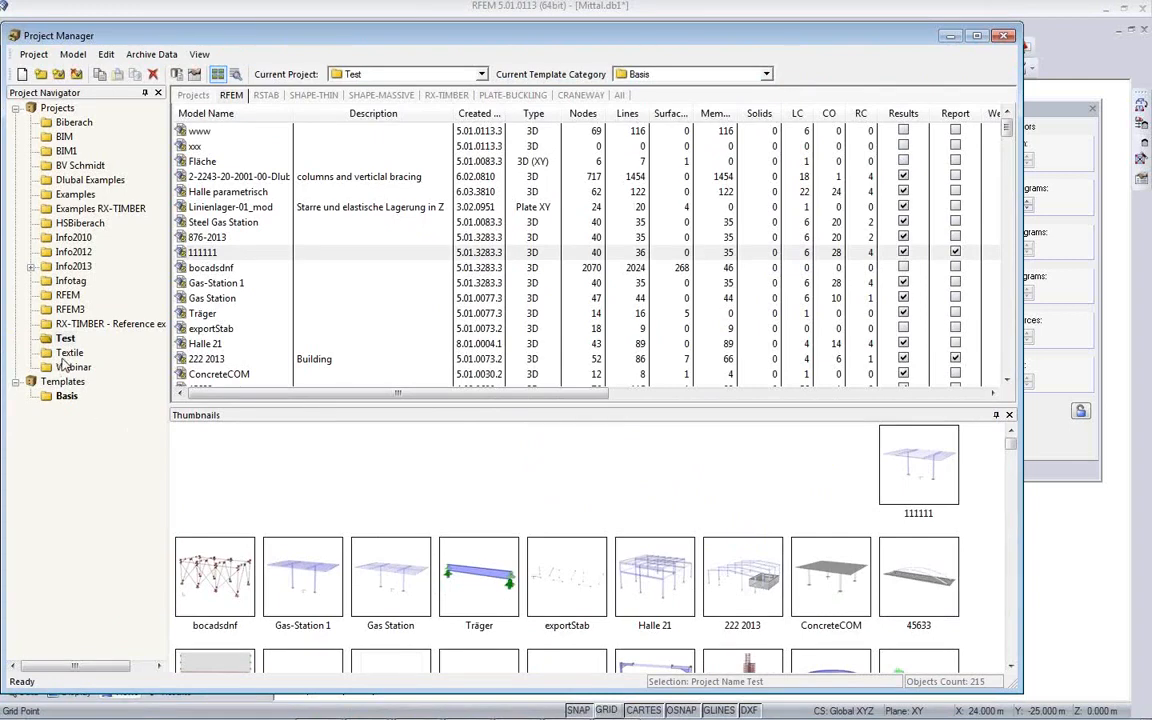
- Look through the models of the Info2013 and Webinar projects and minimise the Project Manager
double_click(73, 266)
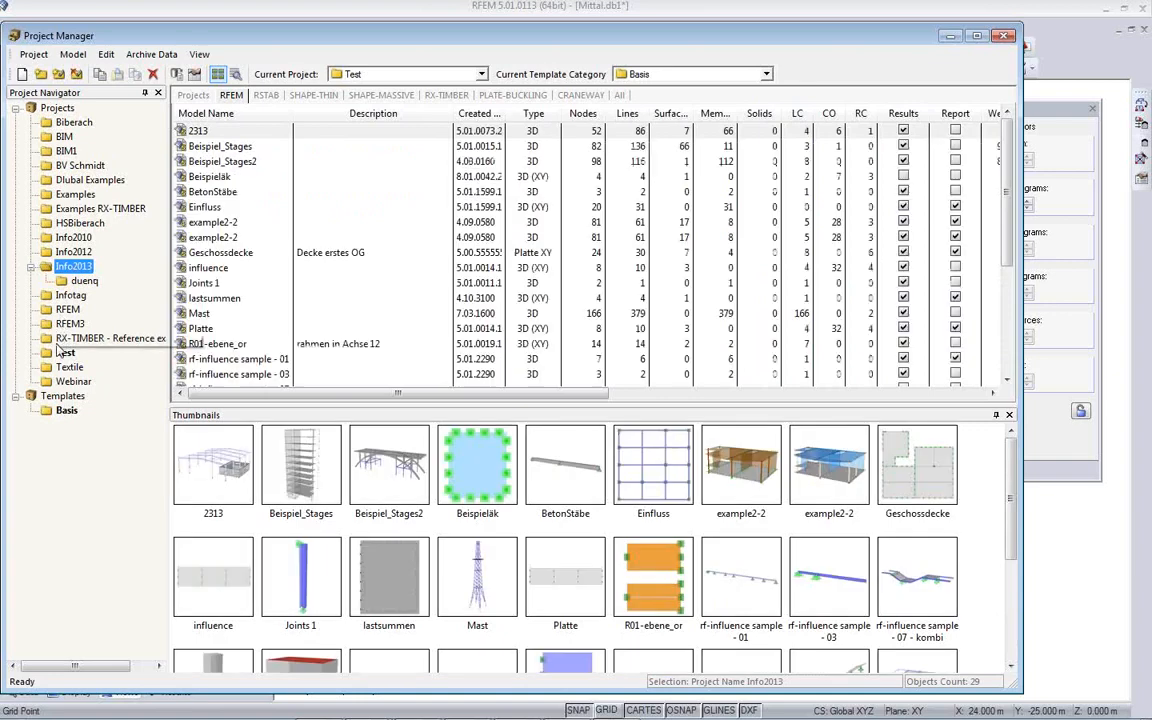
left_click(74, 381)
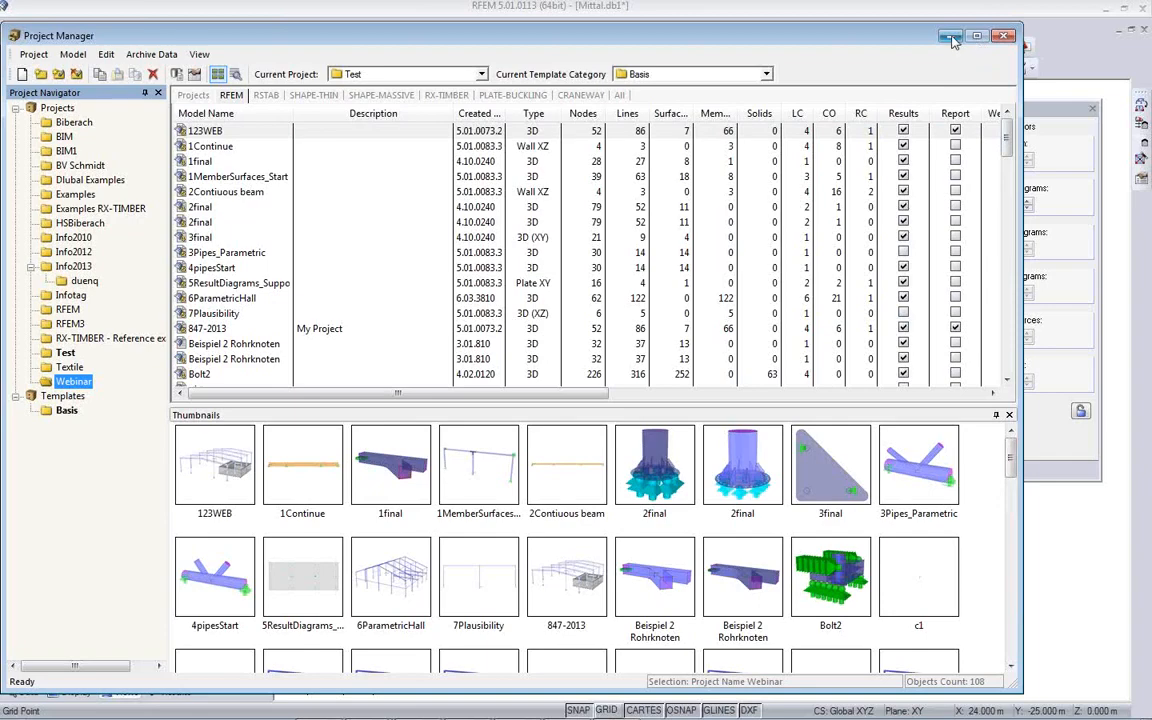
left_click(951, 38)
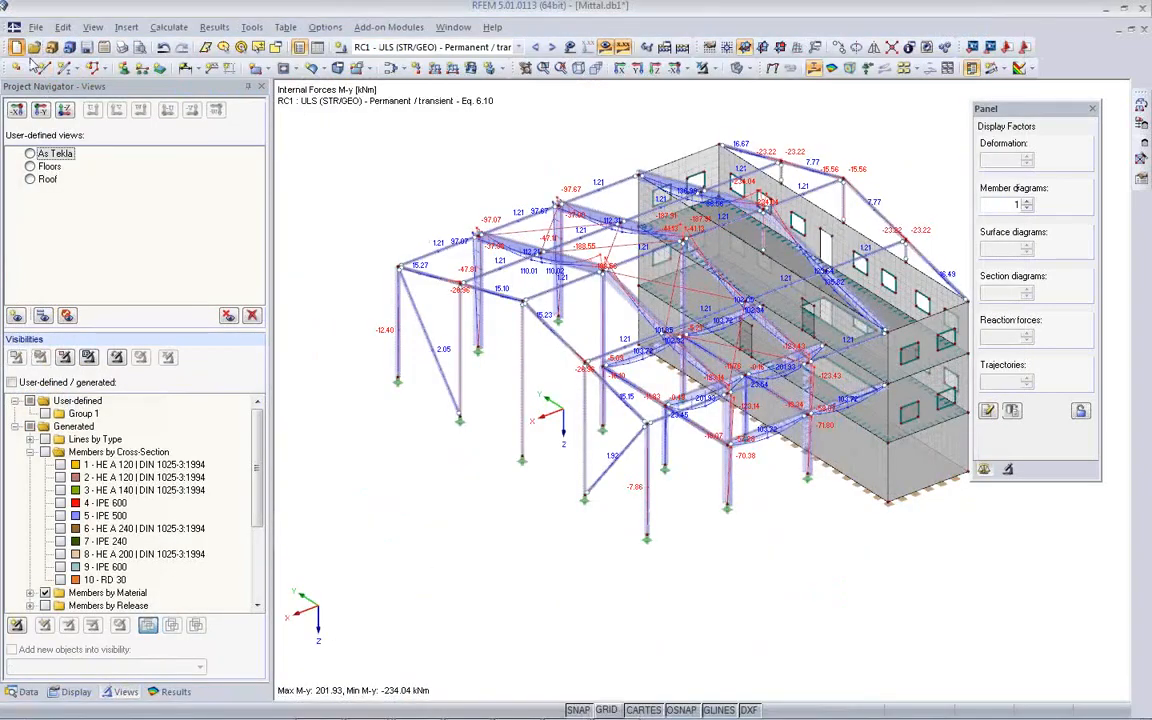
- Create a new 3D model named t3w5 in the Test project, and deselect the middle beam in Tekla Structures
key("ctrl+n")
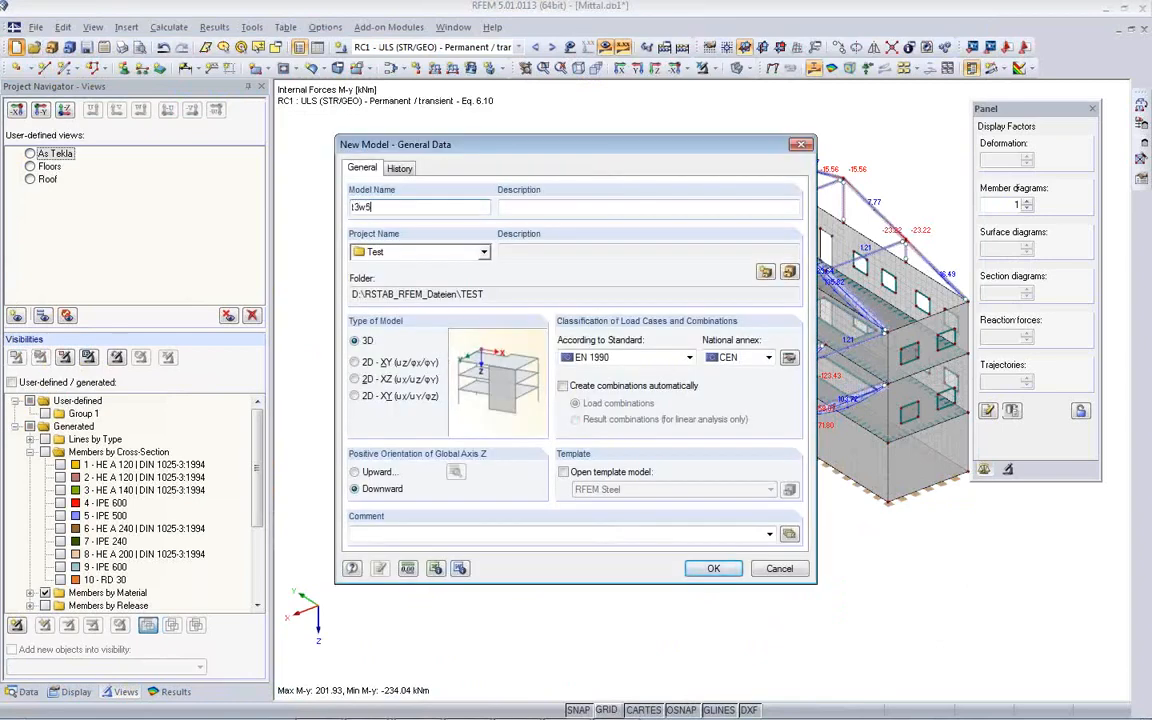
key("Escape")
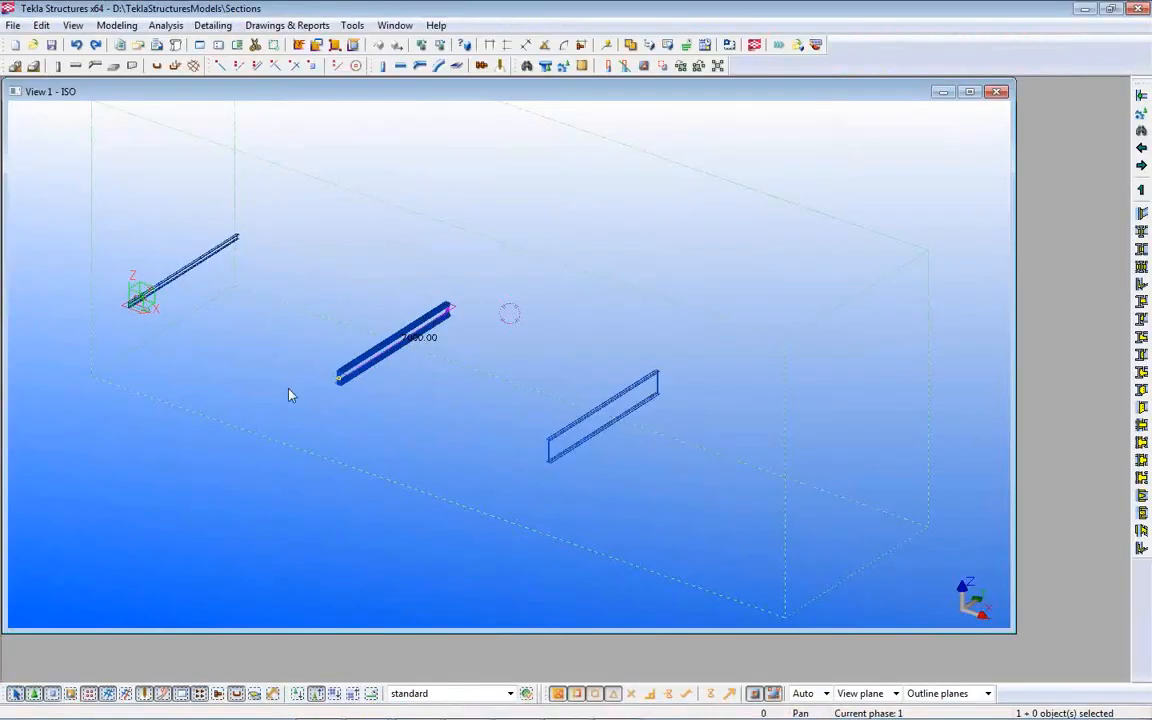
left_click(217, 331)
scroll(217, 331, "up", 2)
middle_click_drag(240, 329, 266, 367)
mouse_move(560, 713)
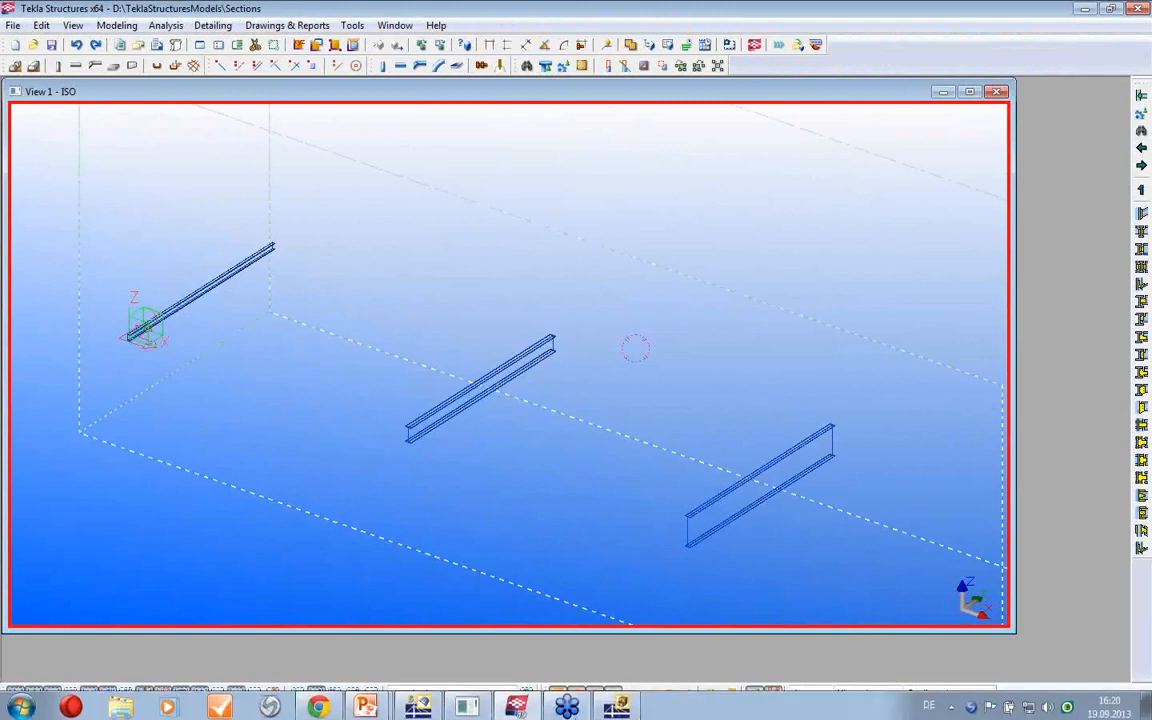
- Switch to RFEM and import the analytical model from Tekla Structures with rigid links, mirroring the Y- and Z-coordinates
left_click(423, 706)
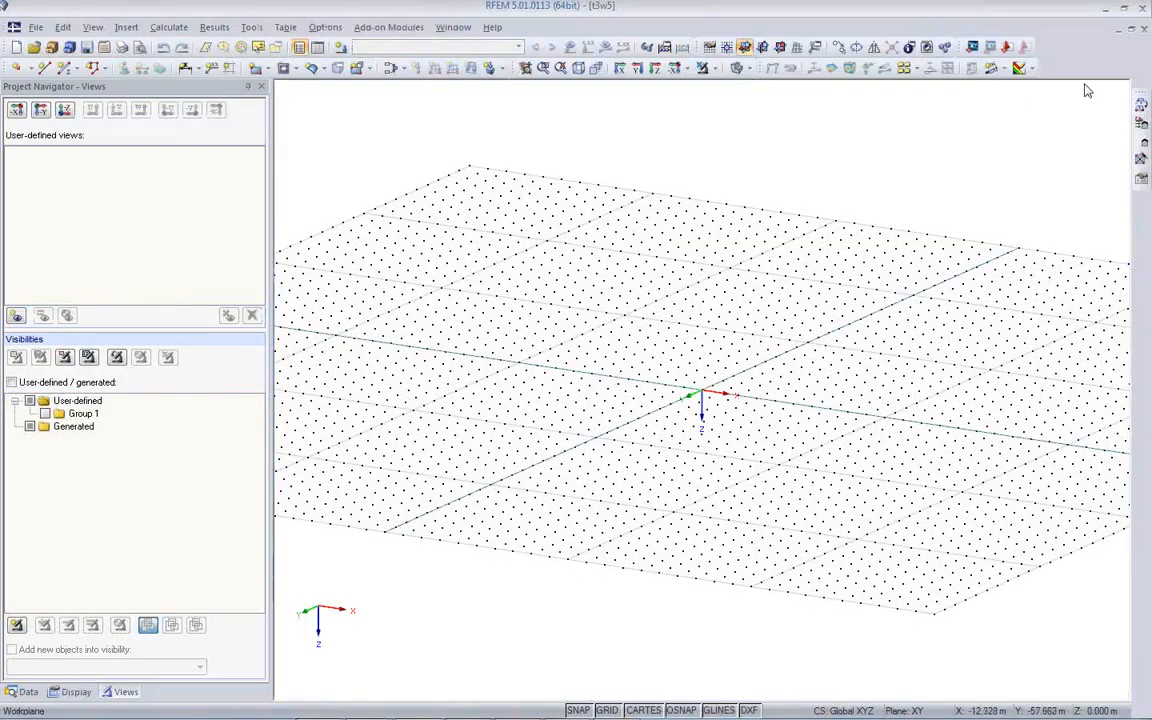
left_click(975, 50)
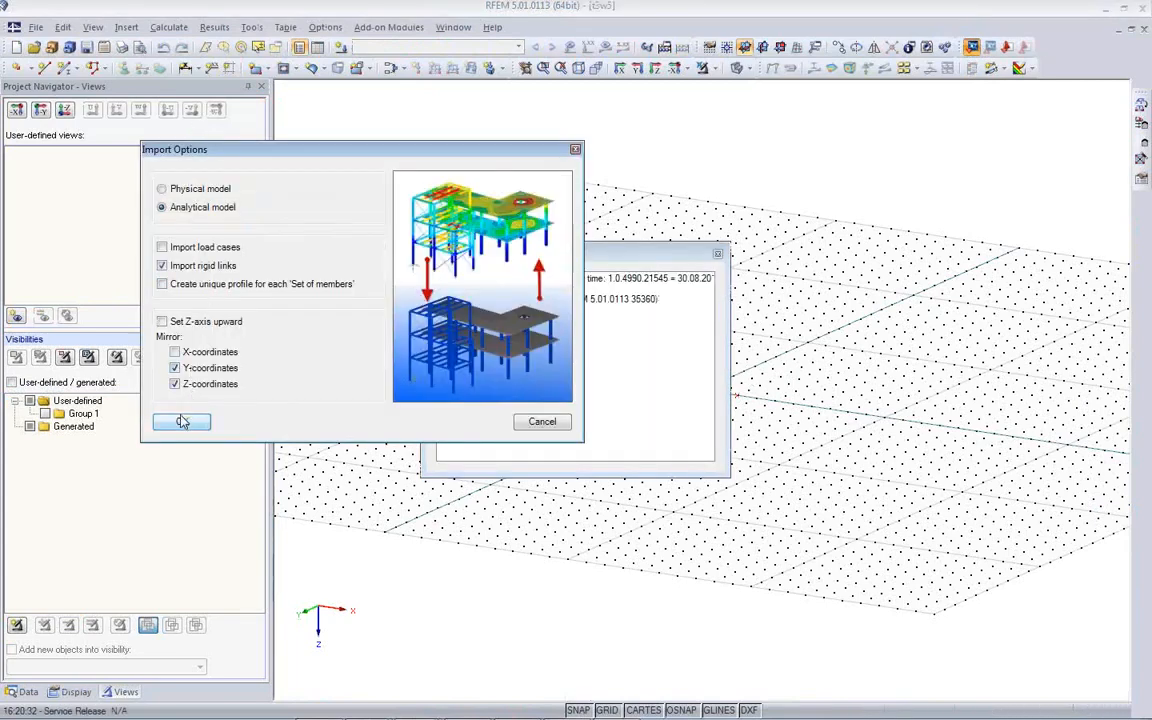
left_click(181, 422)
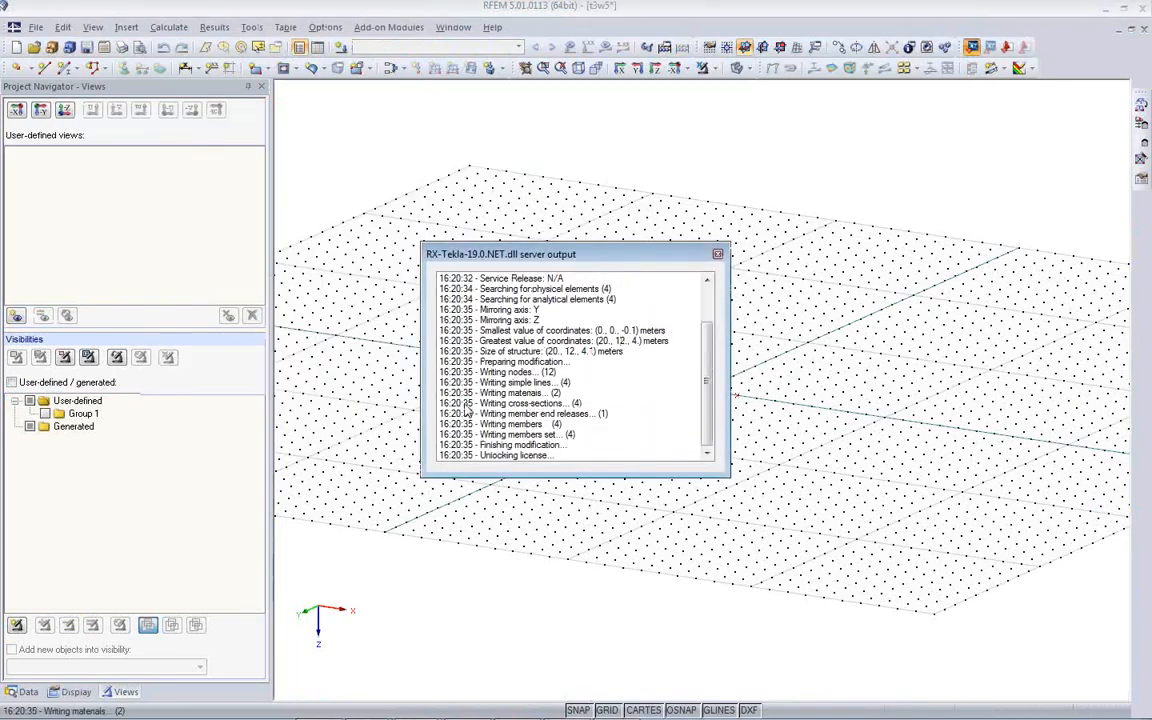
- Examine the imported C-section member up close and bring the other imported members into view
scroll(465, 408, "up", 4)
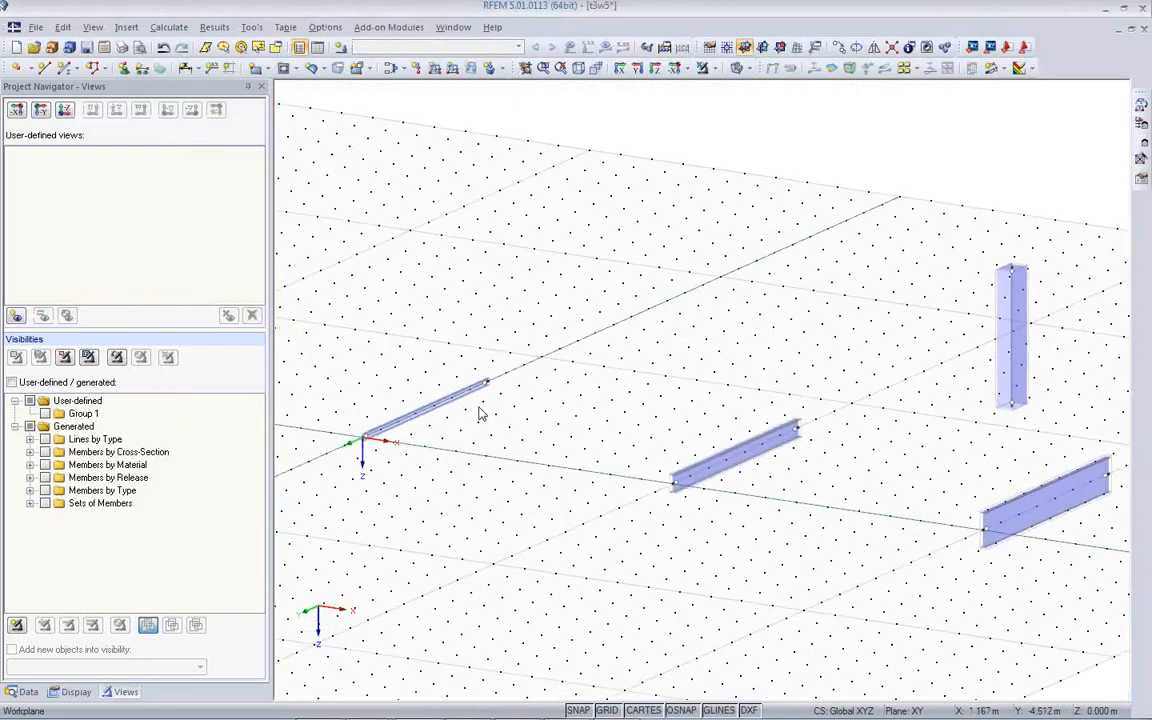
scroll(452, 414, "up", 5)
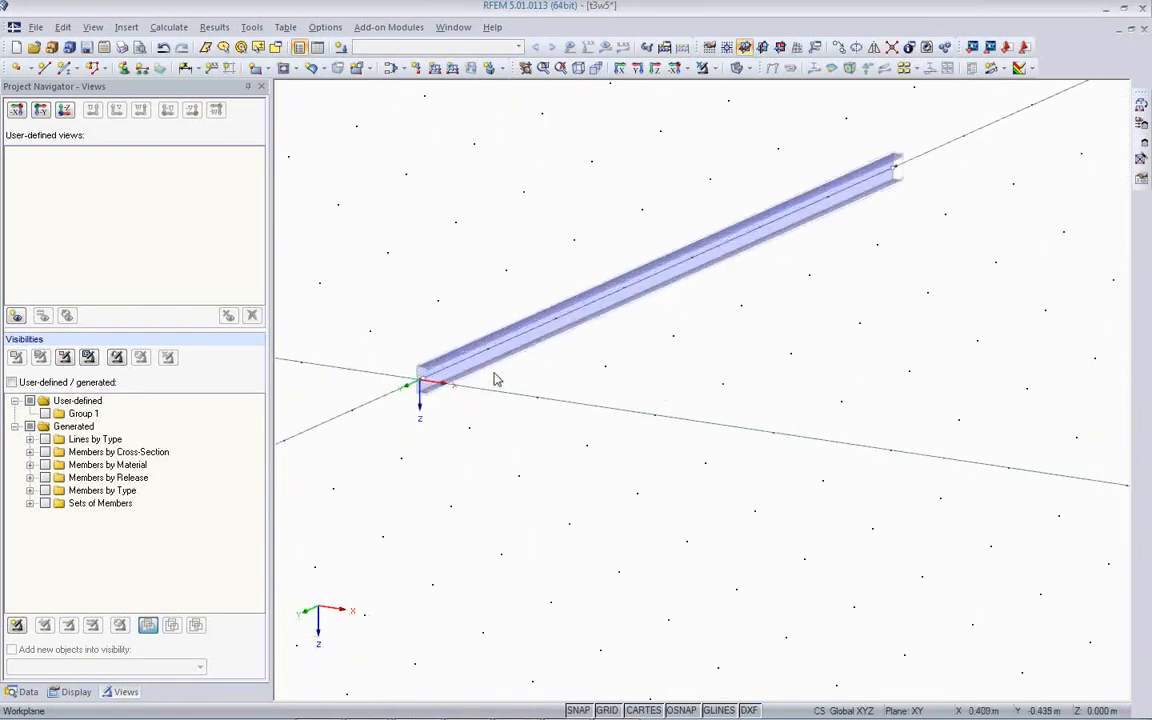
scroll(357, 333, "up", 4)
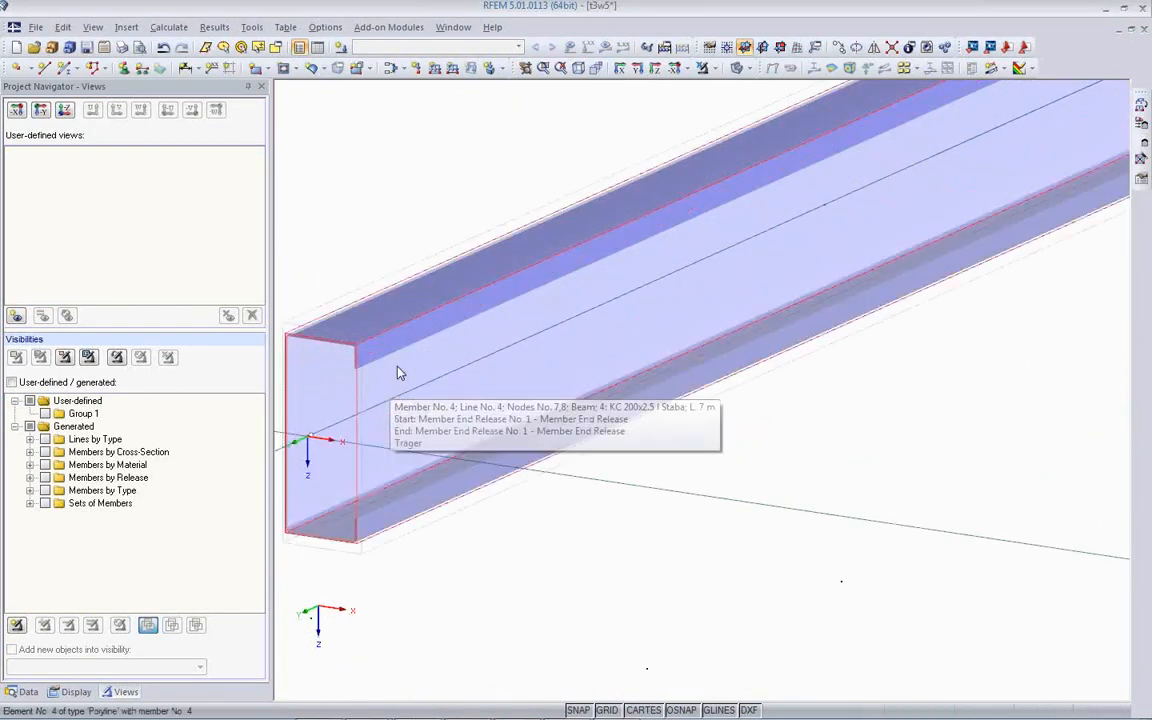
scroll(400, 341, "down", 12)
middle_click_drag(890, 316, 702, 391)
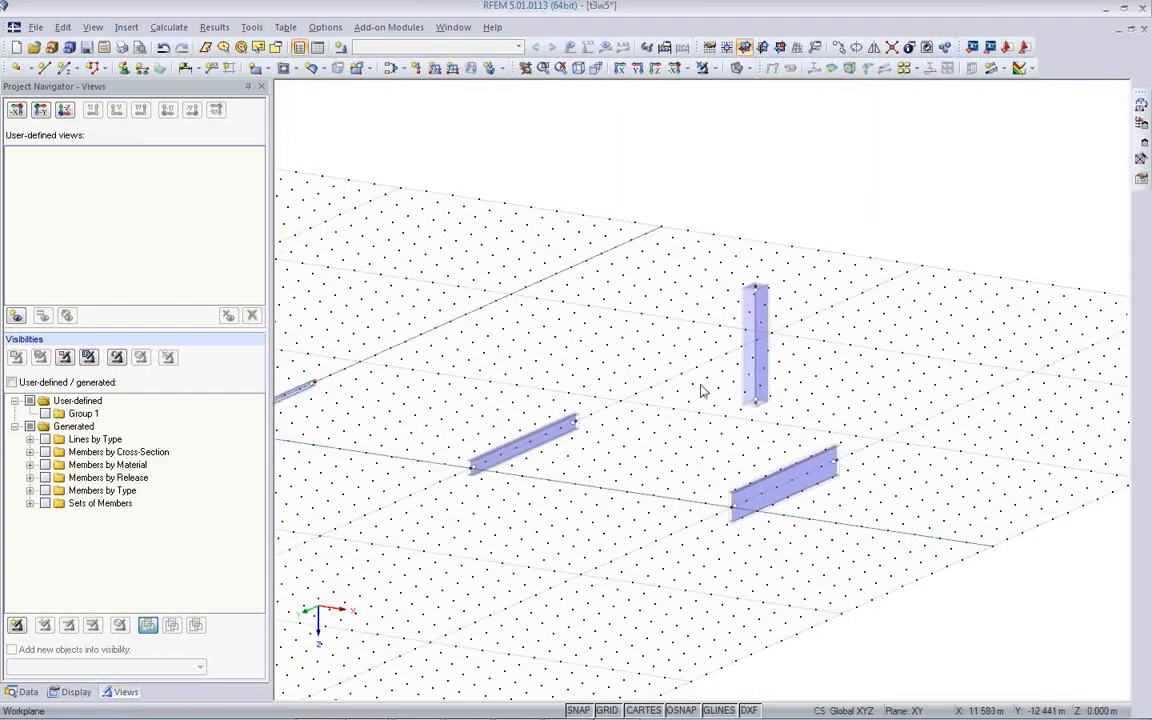
- Review the cross-section and member properties of the imported box-section column, leaving them unedited
scroll(712, 340, "up", 3)
scroll(788, 281, "up", 1)
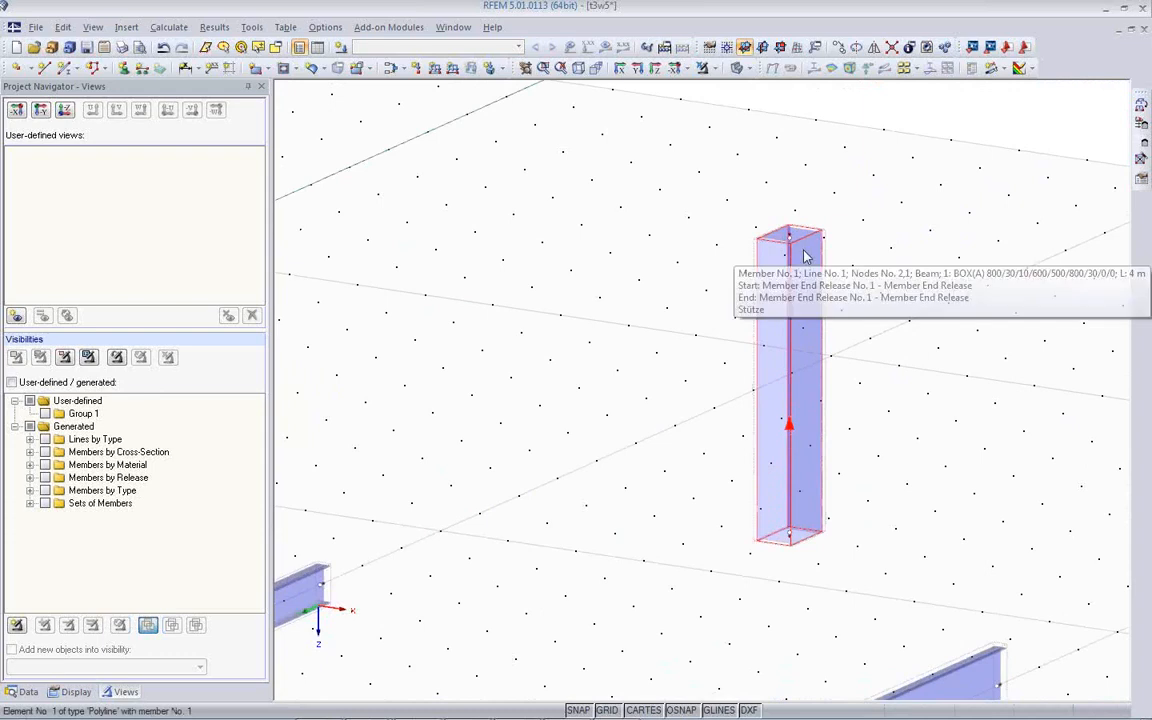
double_click(807, 340)
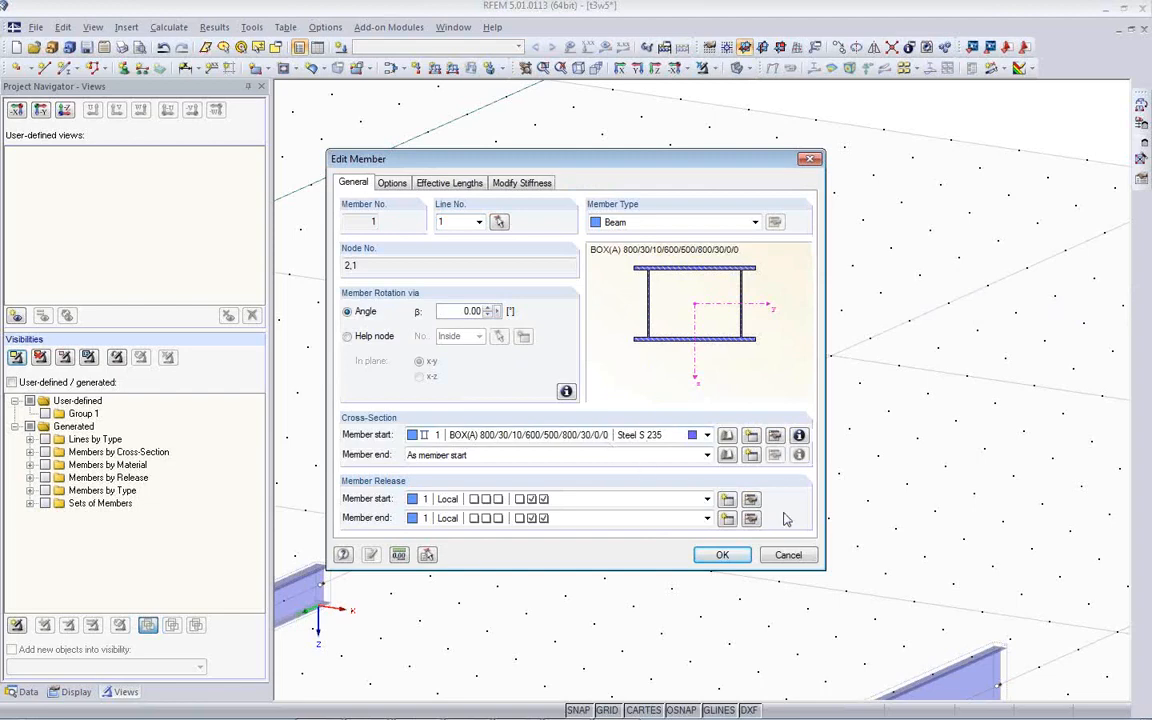
left_click(788, 554)
scroll(770, 550, "down", 5)
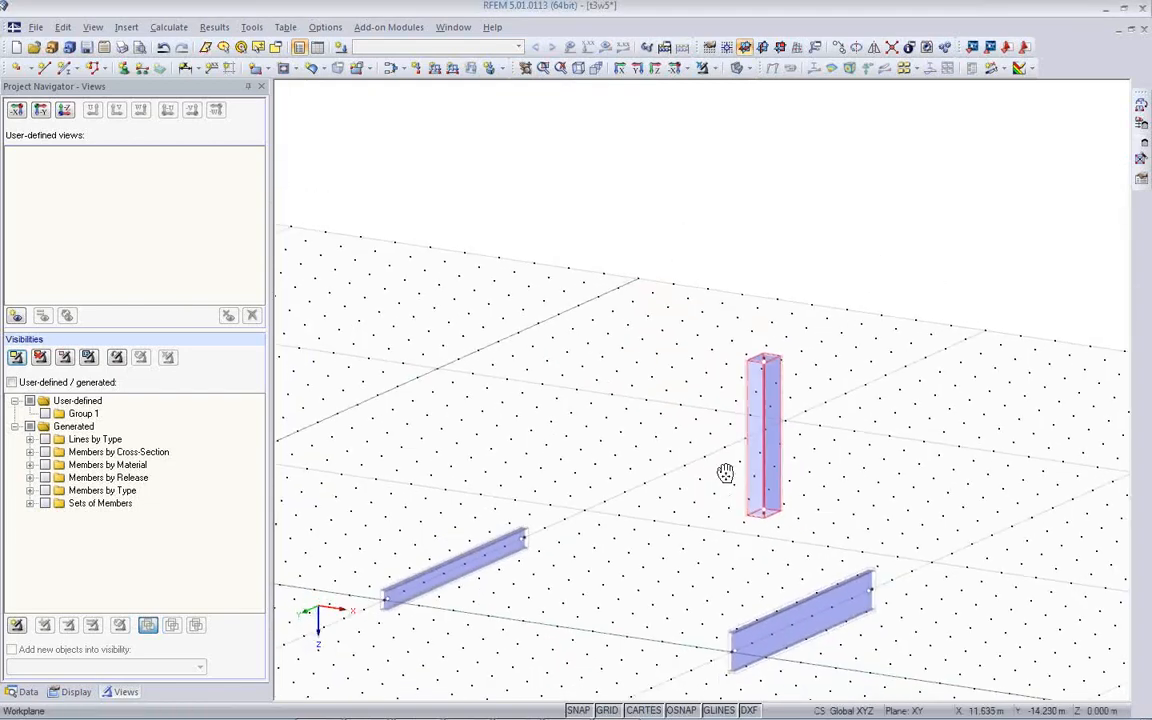
- Switch to Tekla Structures and check the profile in the box column's properties
left_click(516, 706)
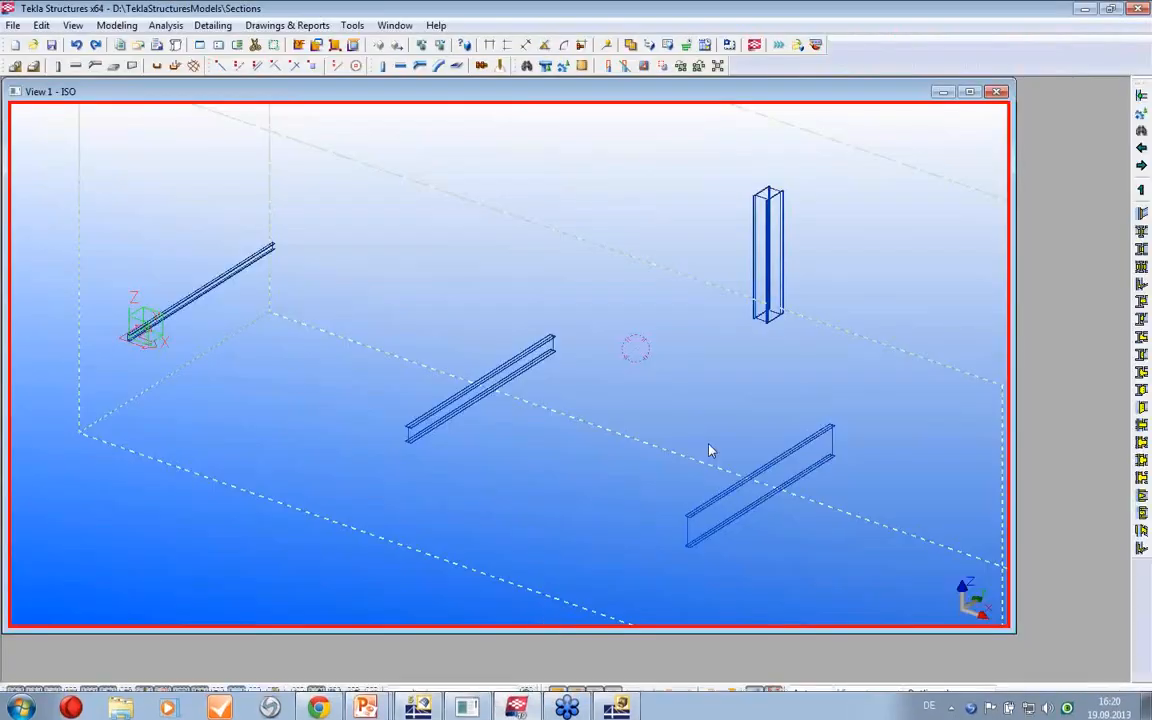
left_click(767, 250)
double_click(767, 248)
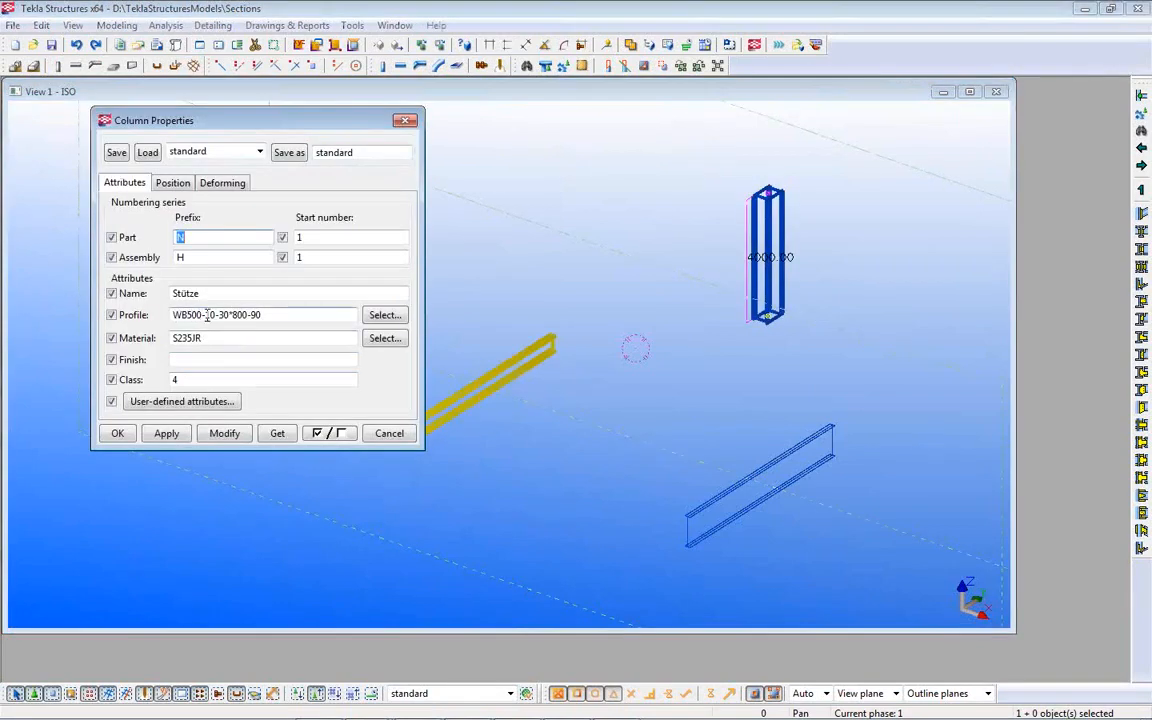
left_click(613, 452)
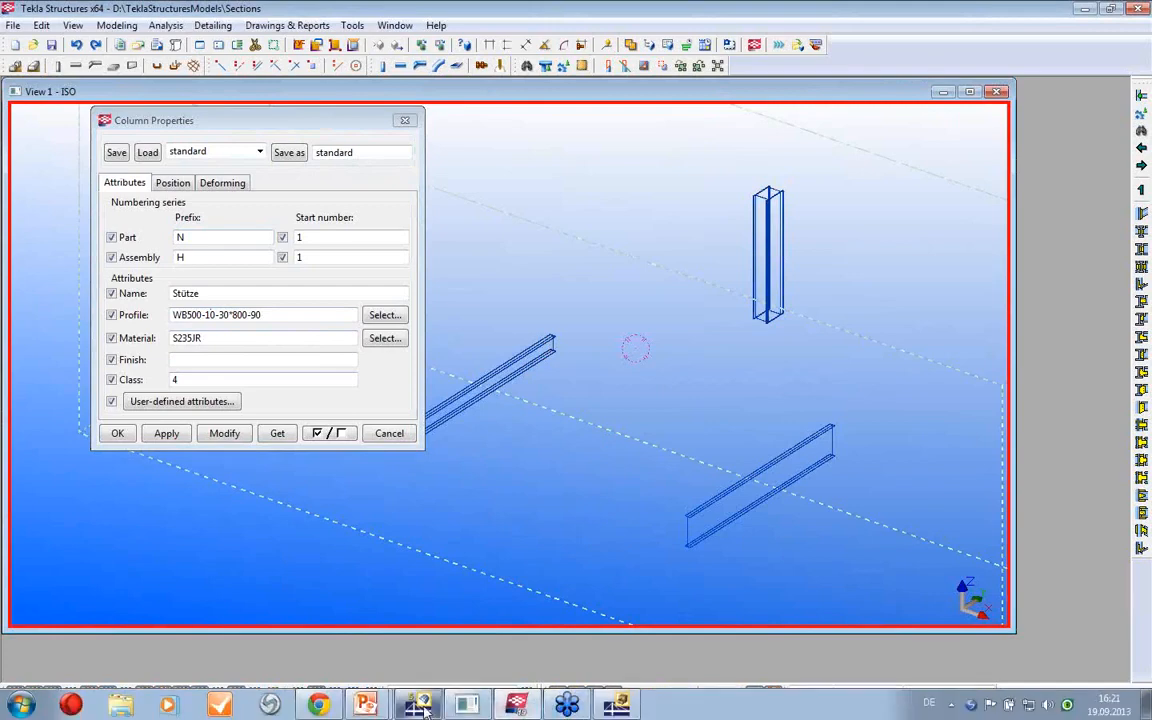
- Return to RFEM and change the column's cross-section to BOX(A) 900/30/10/600/500/1000/30/0/0
mouse_move(428, 708)
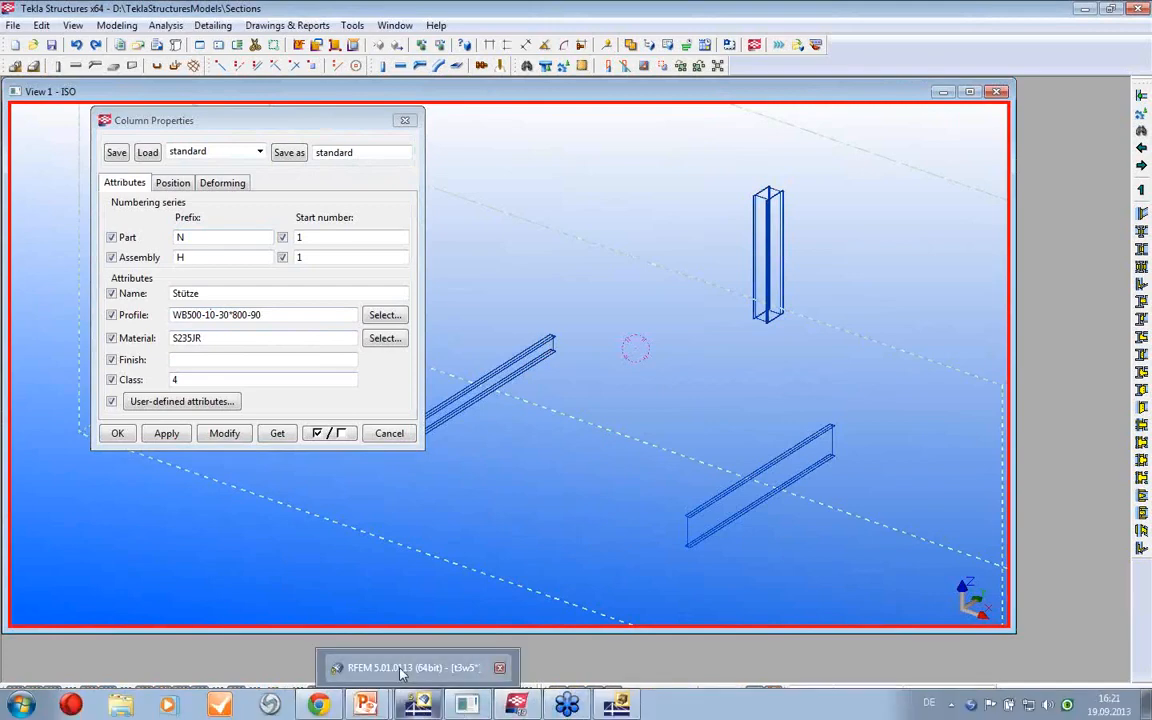
left_click(345, 665)
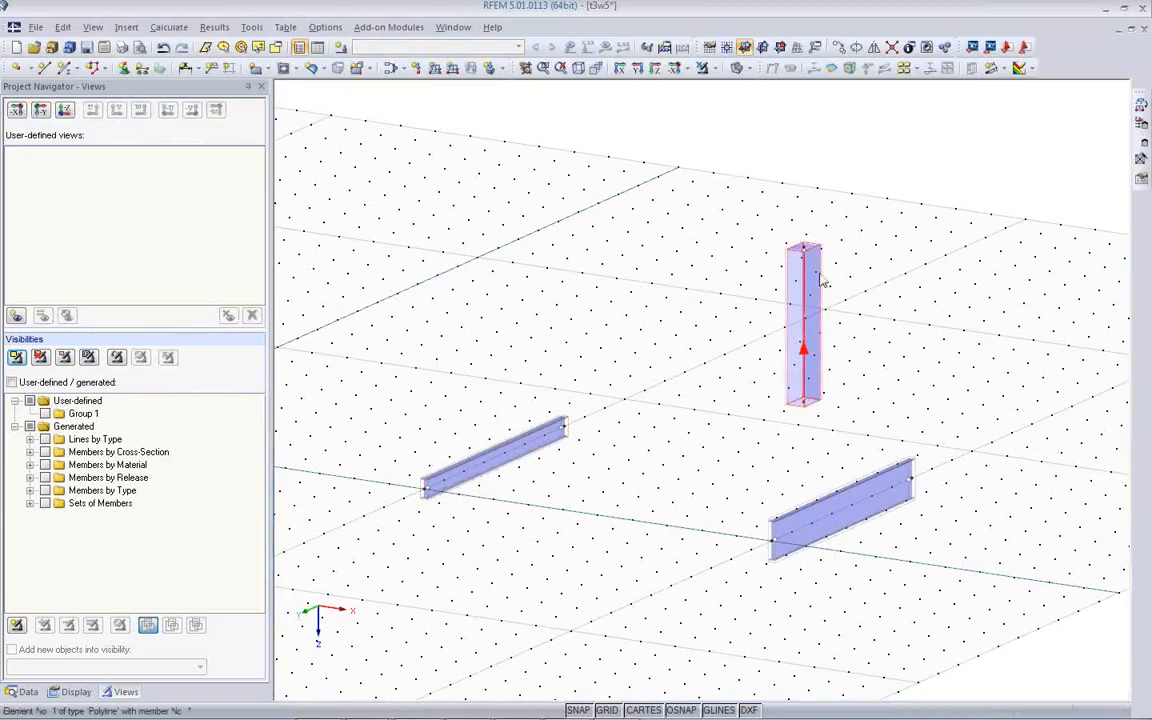
double_click(815, 278)
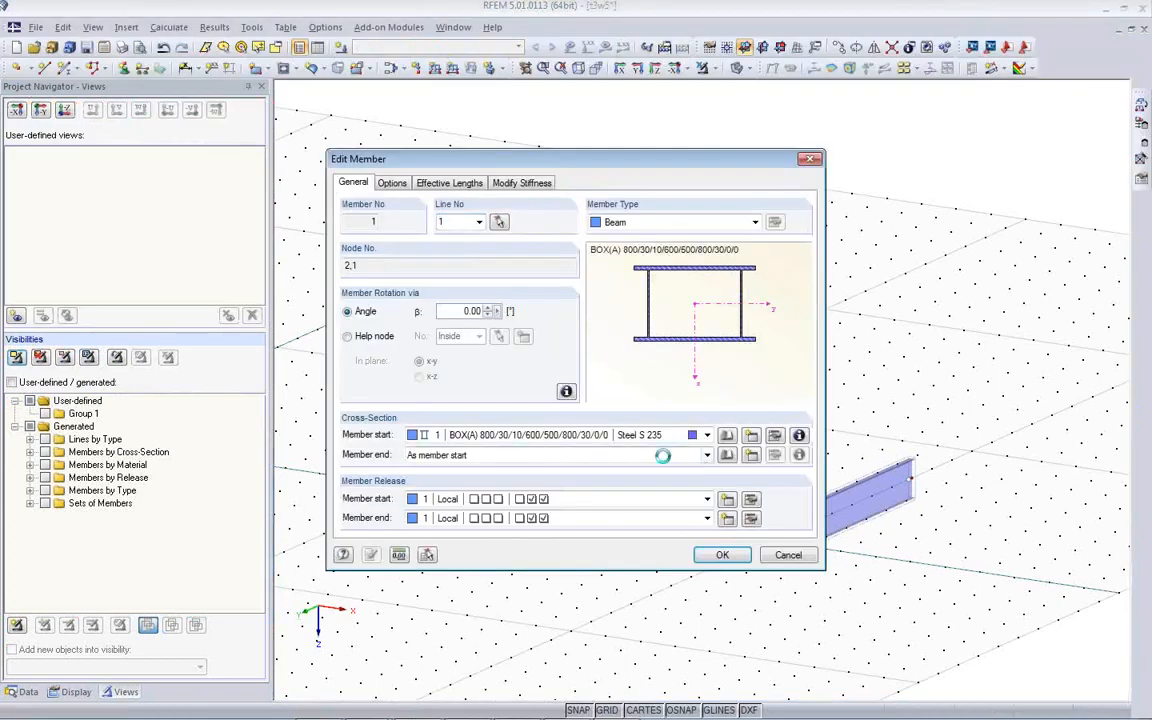
left_click(777, 436)
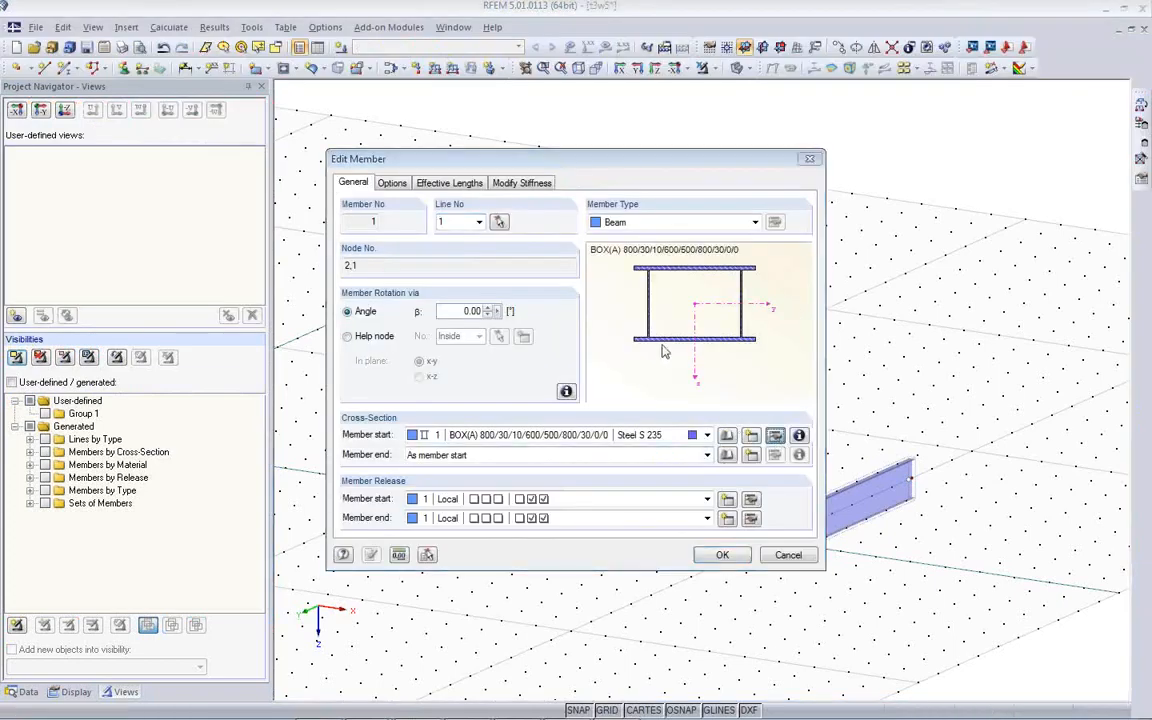
left_click_drag(436, 174, 442, 175)
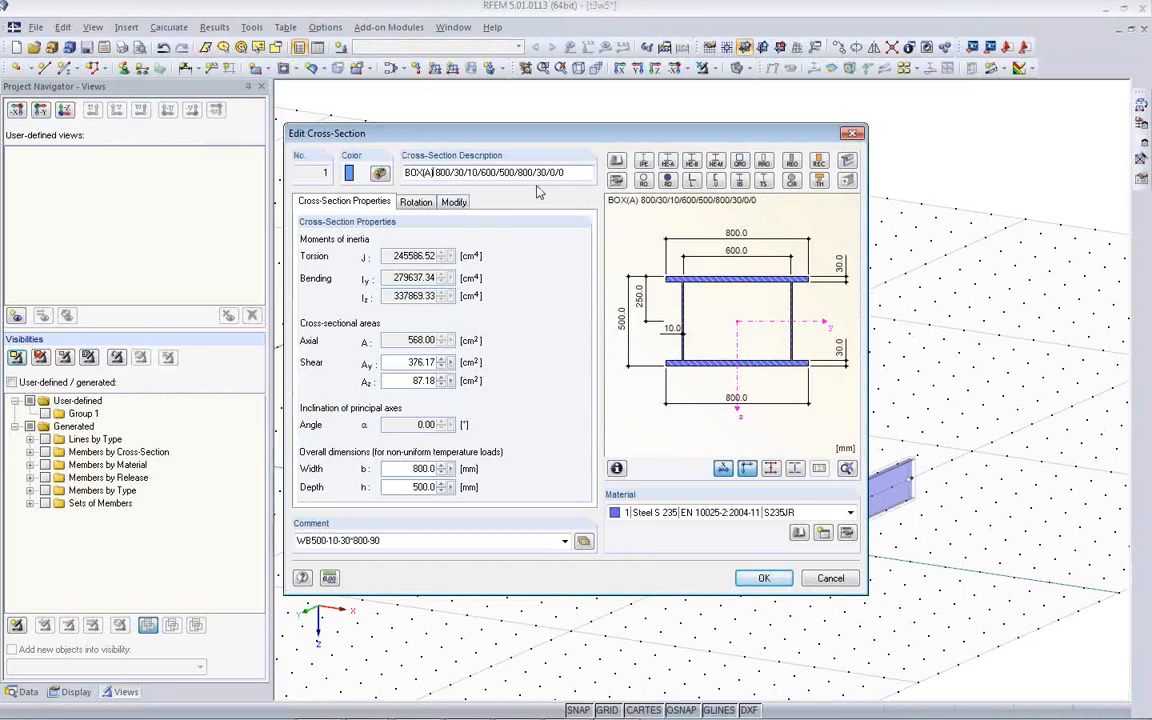
type("9")
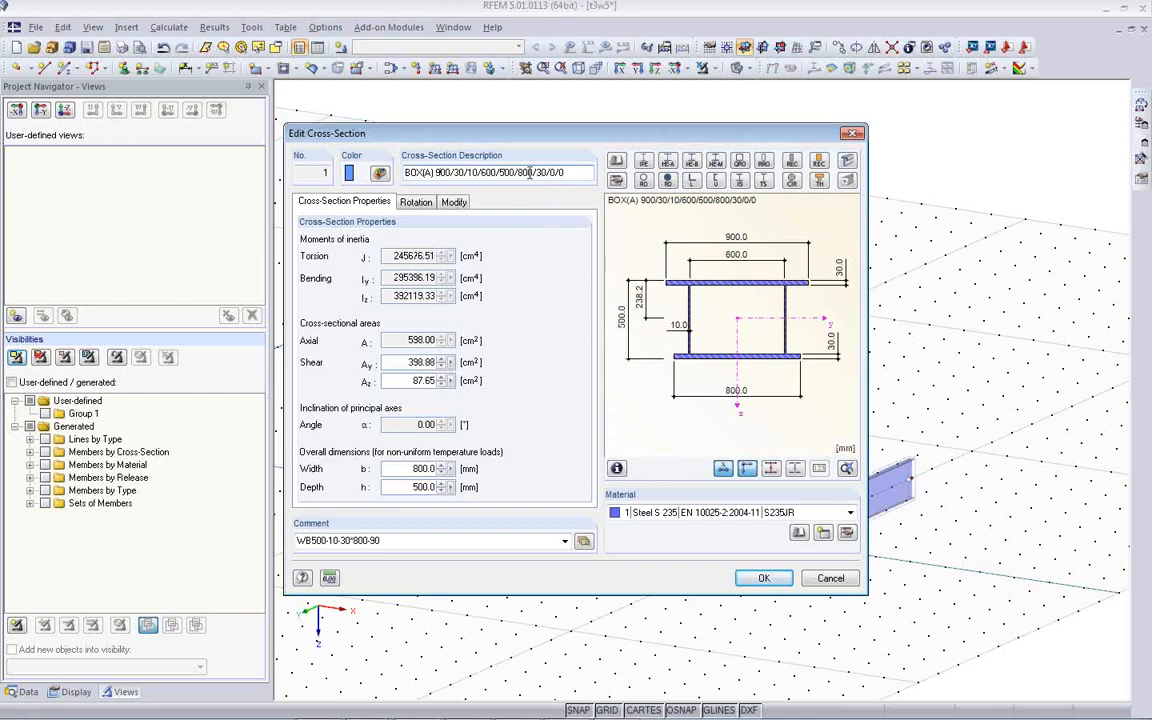
key("BackSpace")
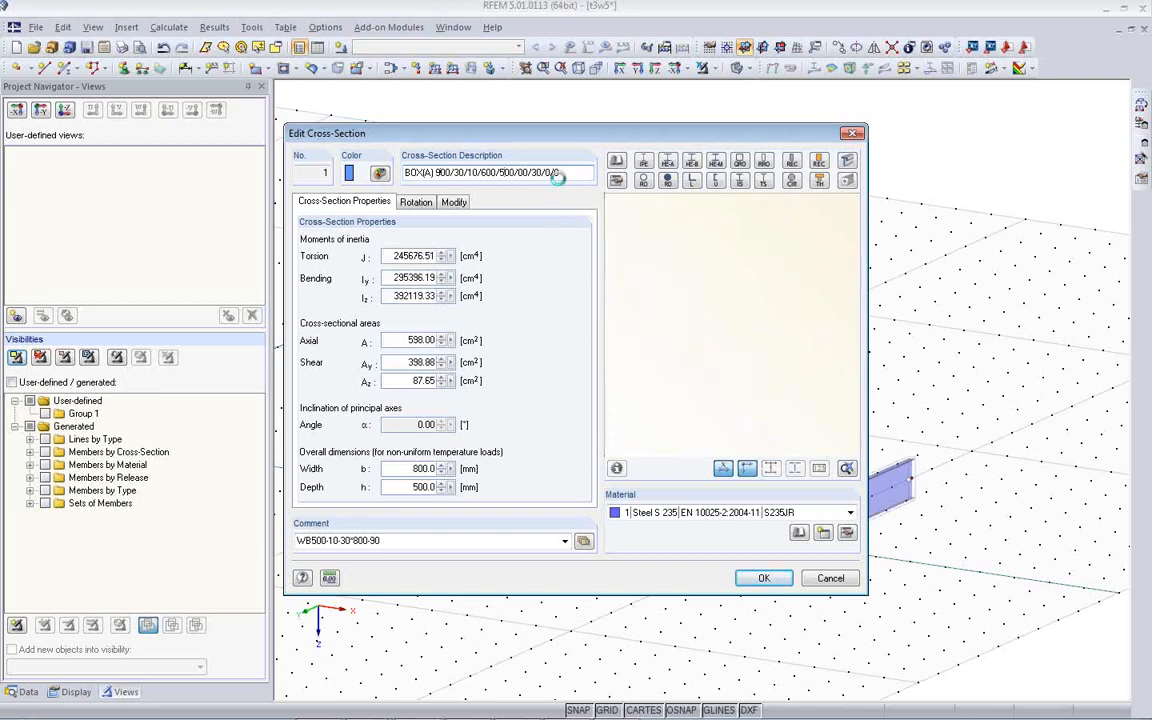
type("10")
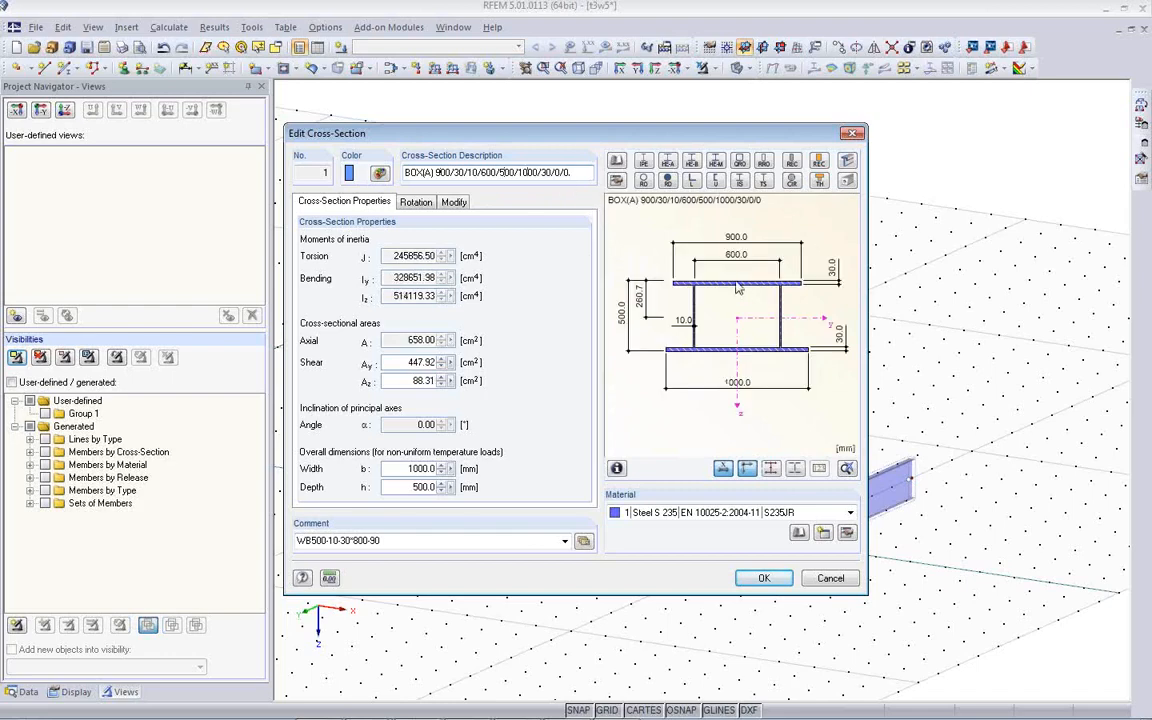
left_click(763, 580)
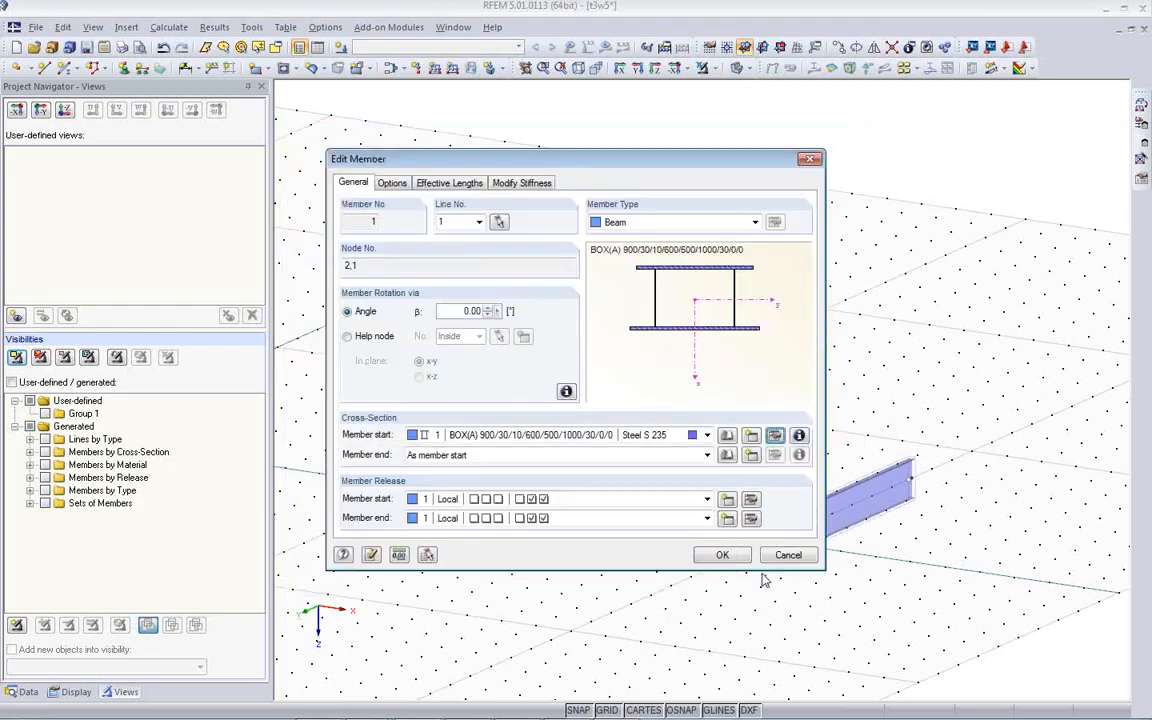
left_click(728, 553)
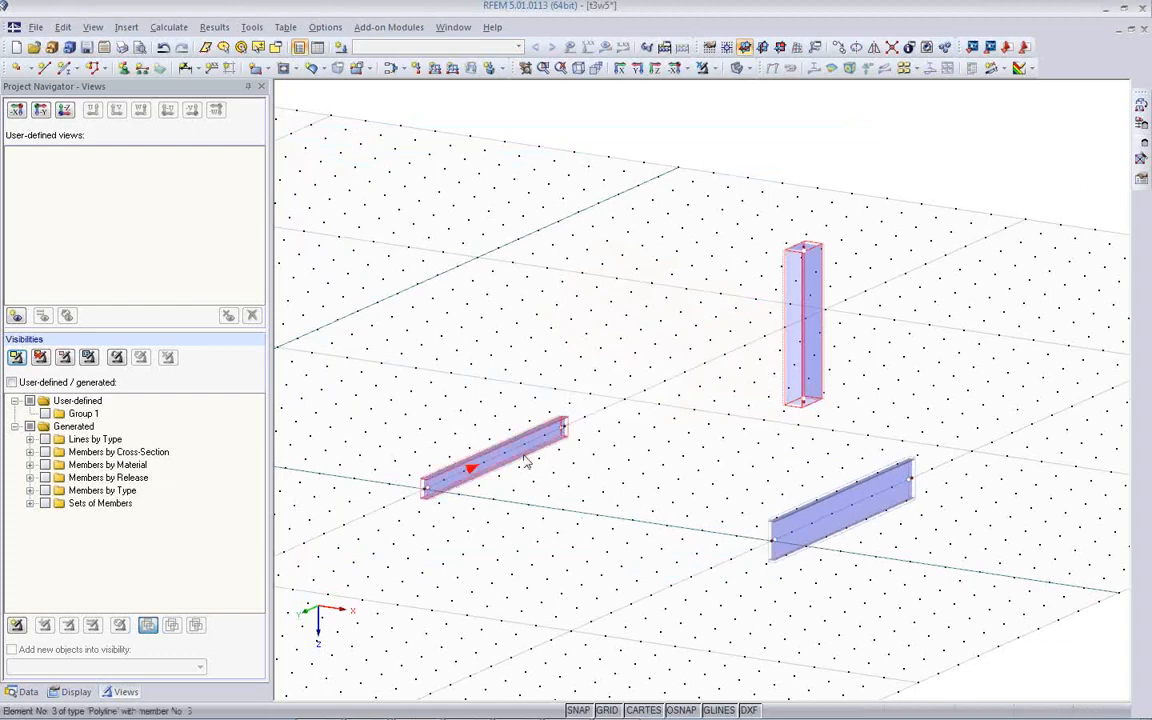
- Inspect the middle beam's cross-section details and the parametric thin-walled section types in the library, discarding any edits
double_click(472, 466)
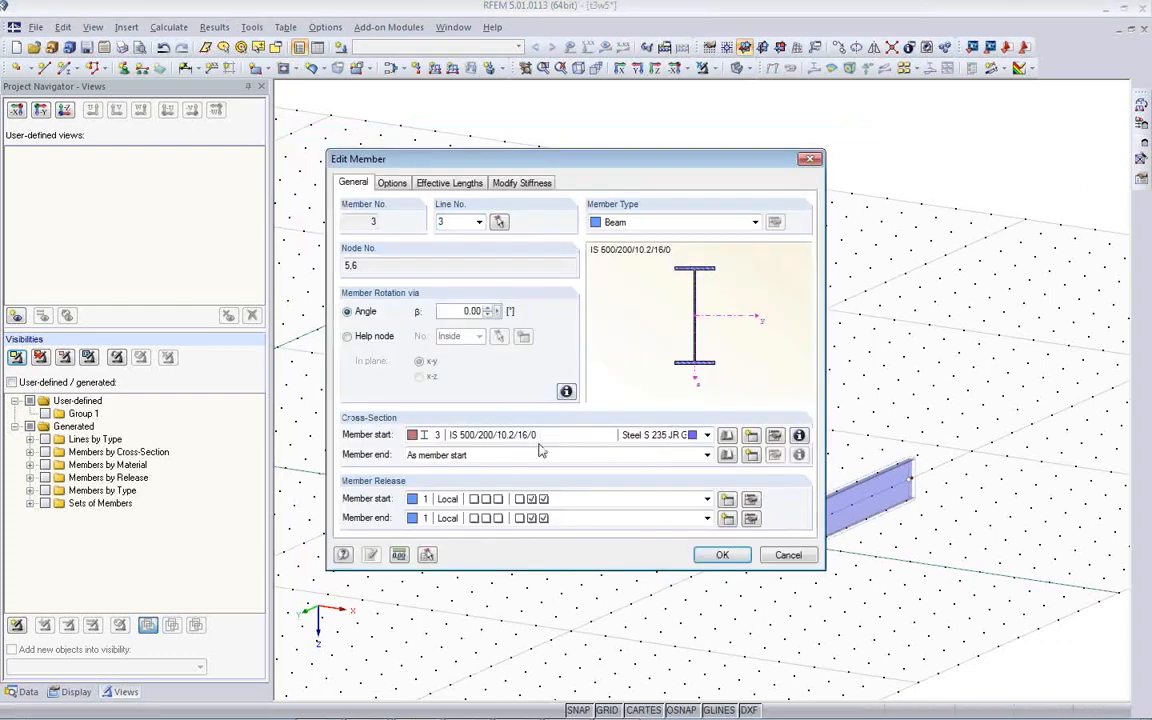
left_click(751, 438)
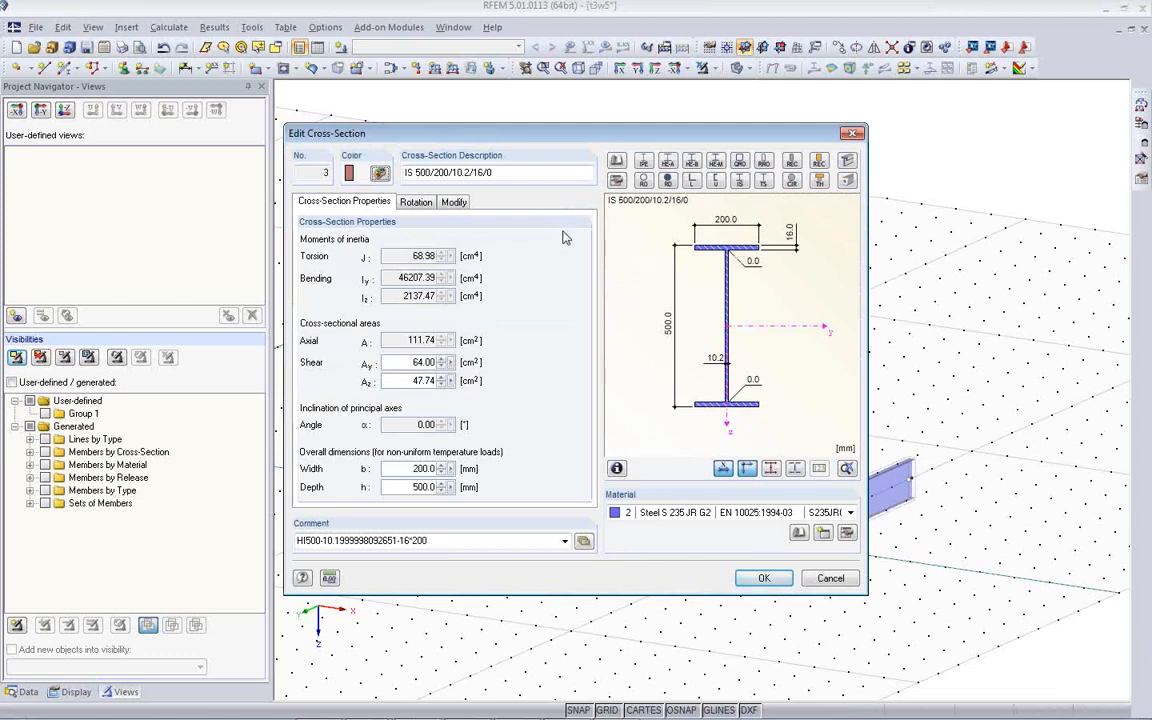
left_click(617, 180)
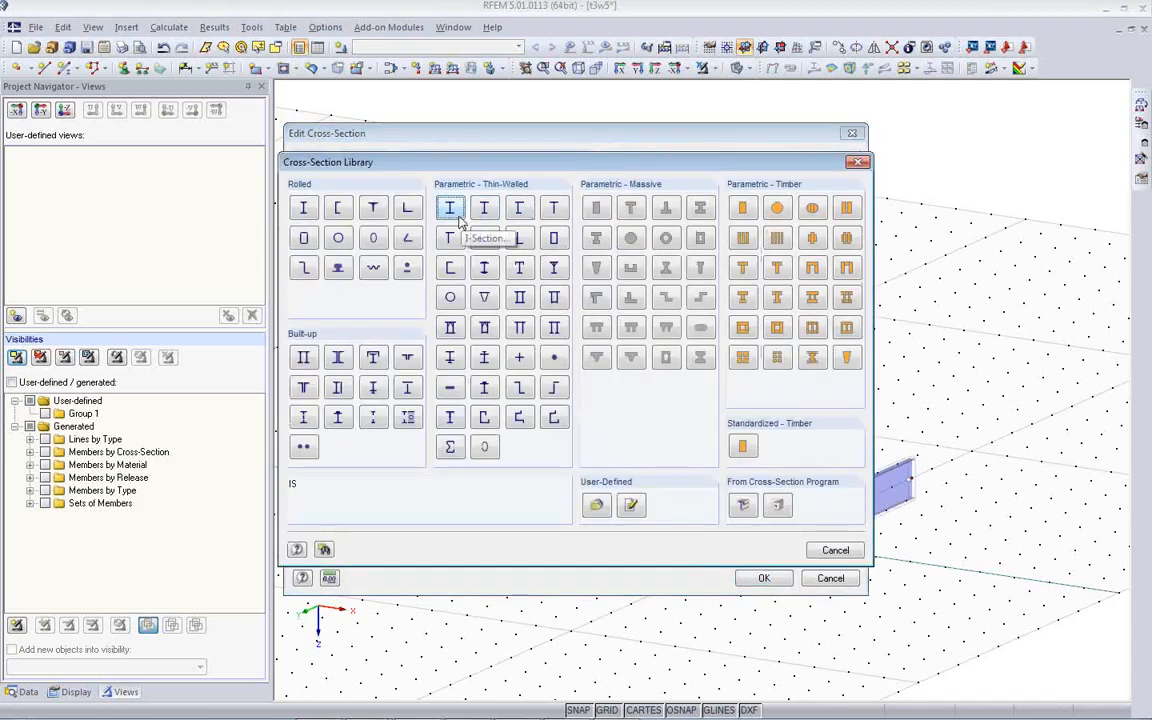
left_click(822, 551)
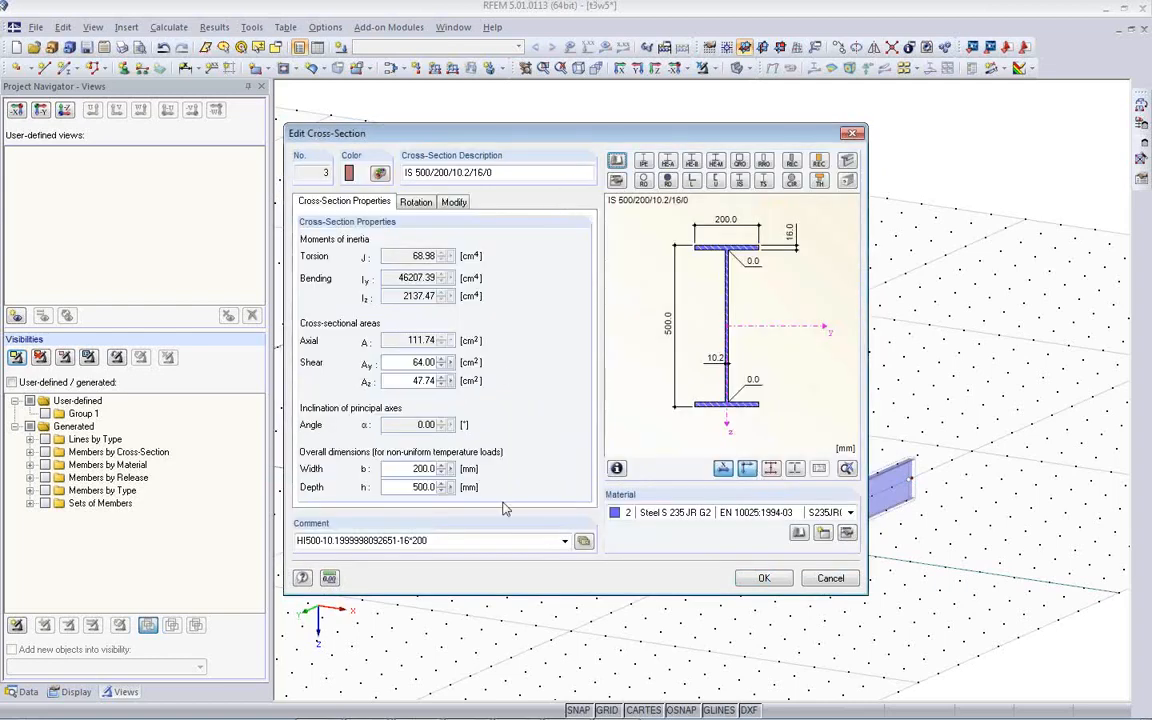
left_click(830, 578)
left_click(786, 554)
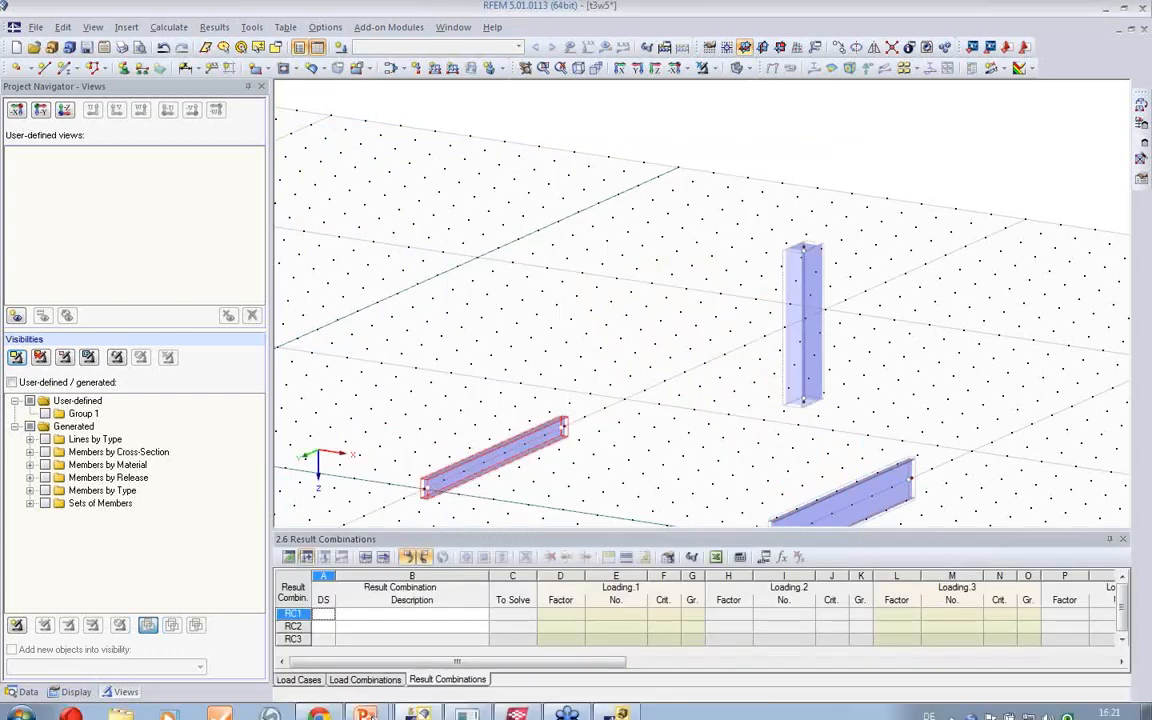
- In the Cross-Sections table, set the 1000 mm deep I-section's height to 1200 mm and width to 200 mm, checking its section properties
left_click(288, 558)
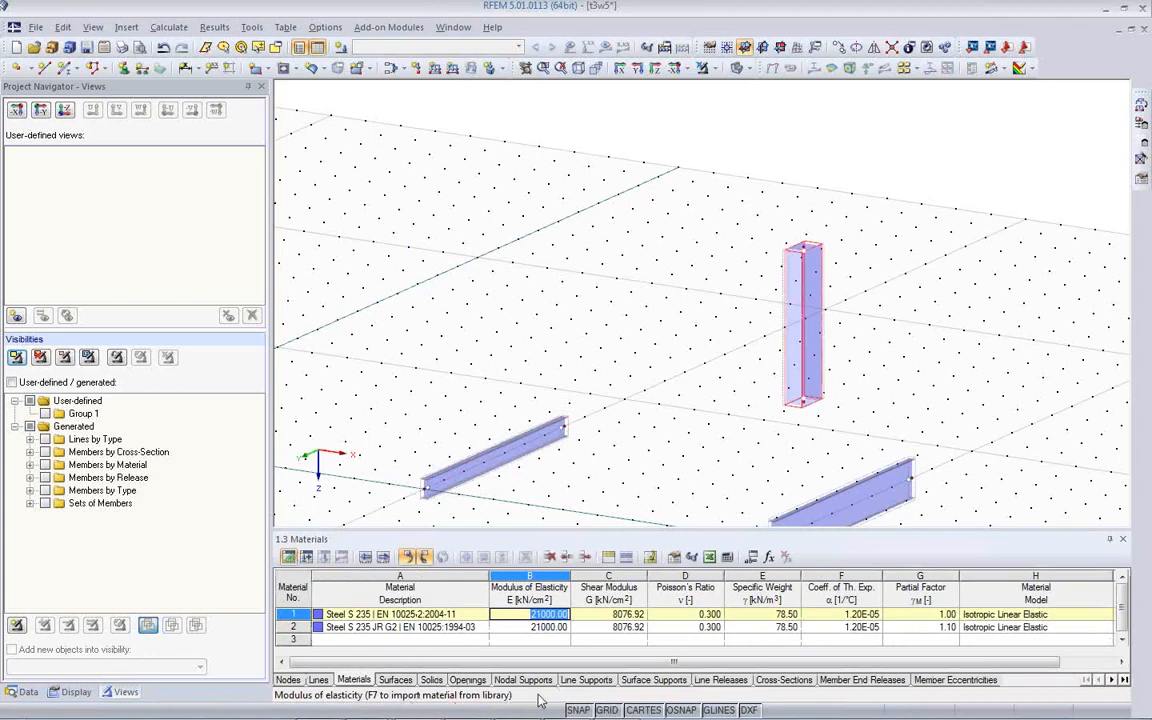
left_click(779, 681)
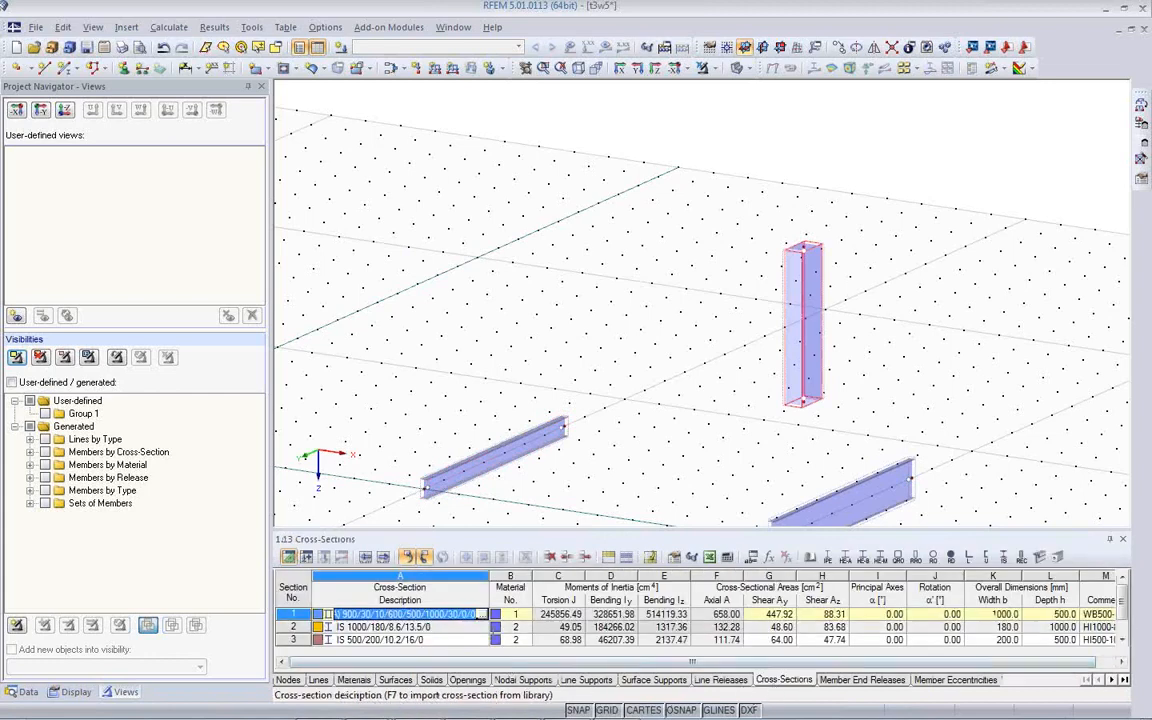
left_click(484, 628)
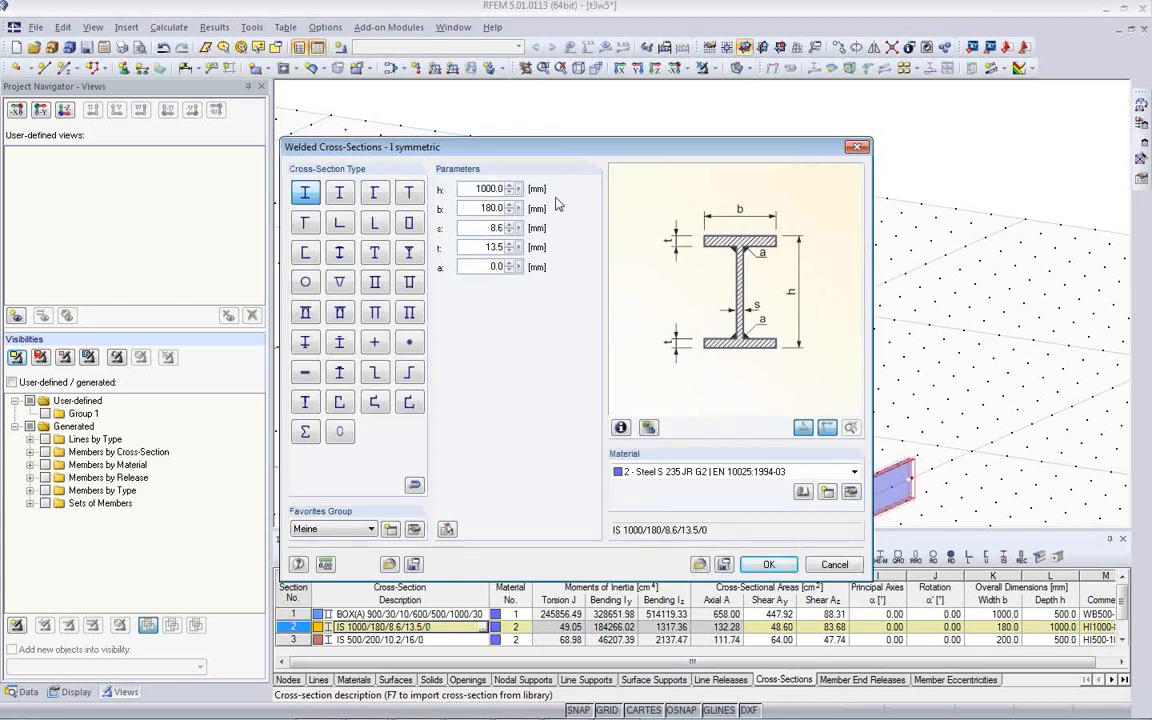
type("2")
key("Tab")
type("200")
left_click(650, 430)
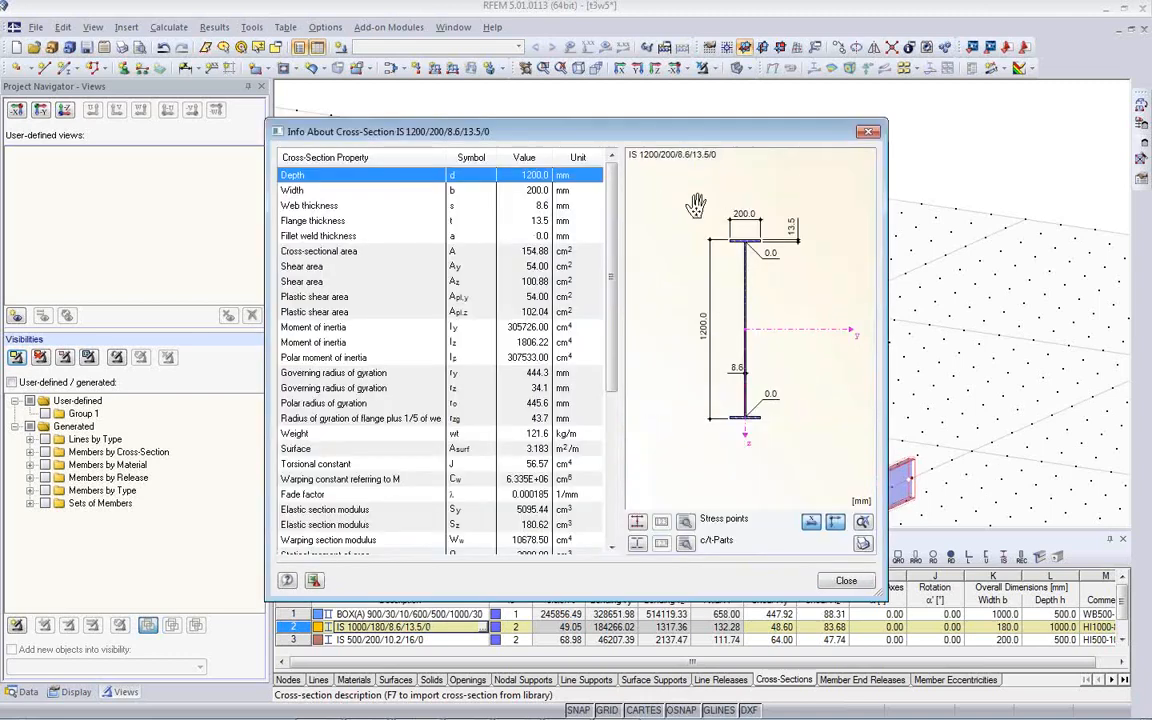
left_click(846, 580)
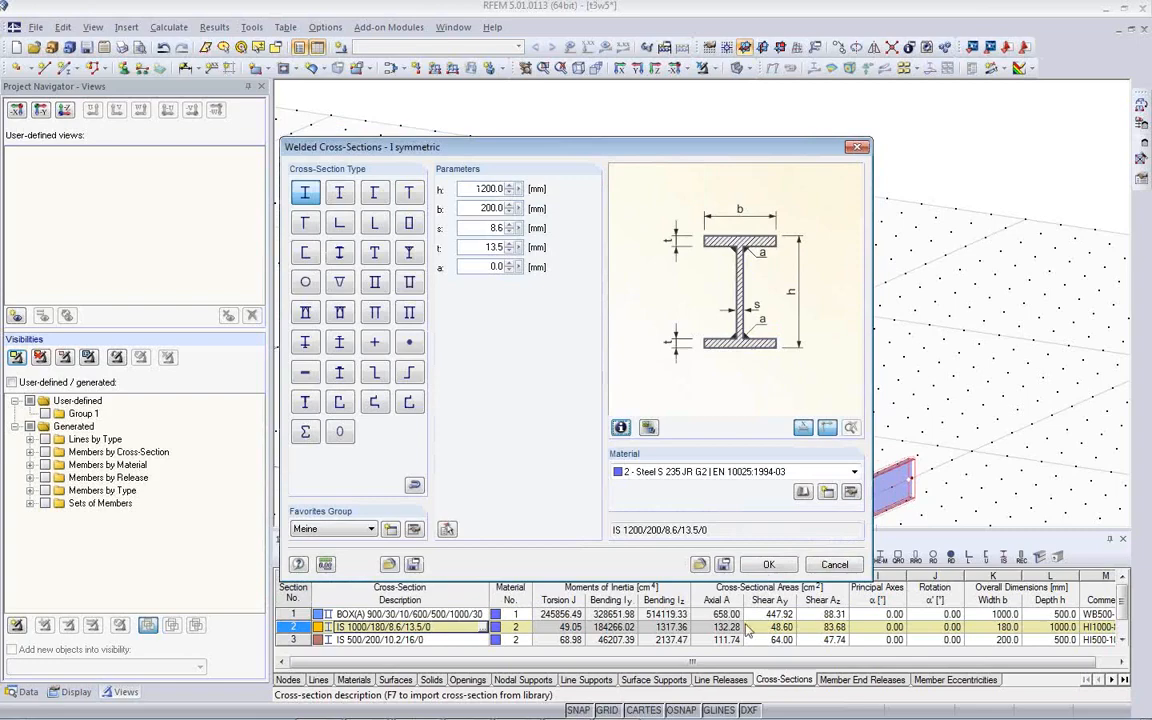
left_click(768, 564)
- Export the model to Tekla Structures with Update existing model, including coordinates, materials, cross-sections and thicknesses
scroll(790, 351, "down", 4)
left_click(989, 49)
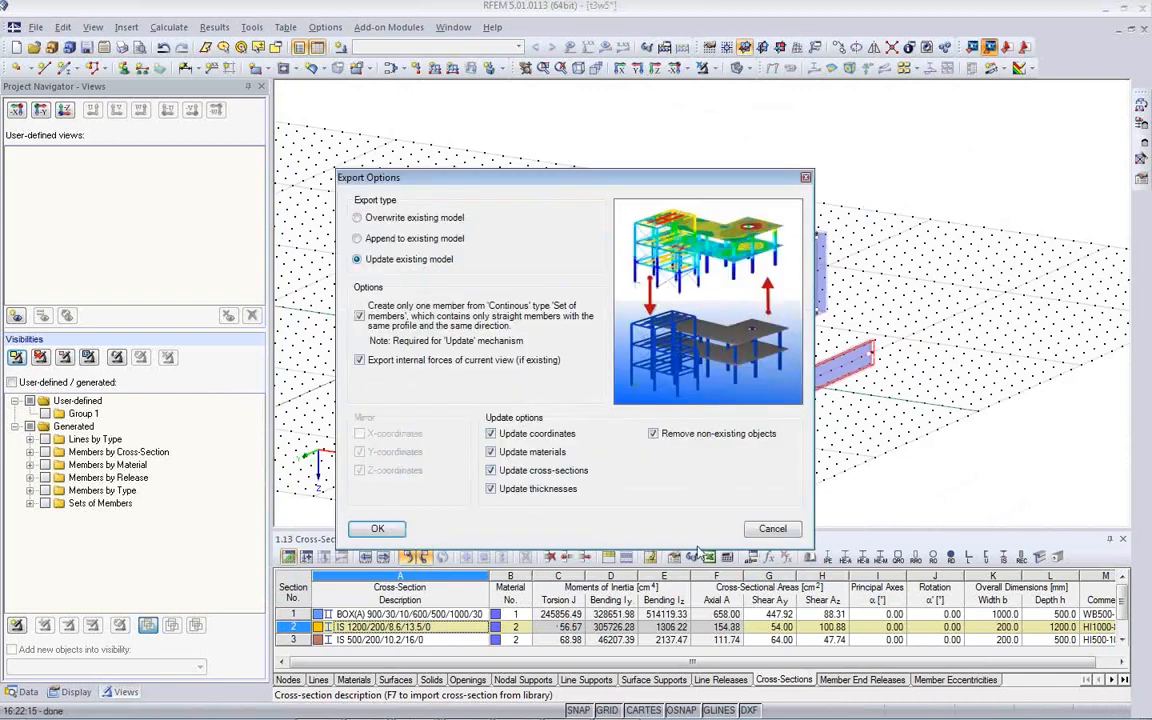
left_click(377, 528)
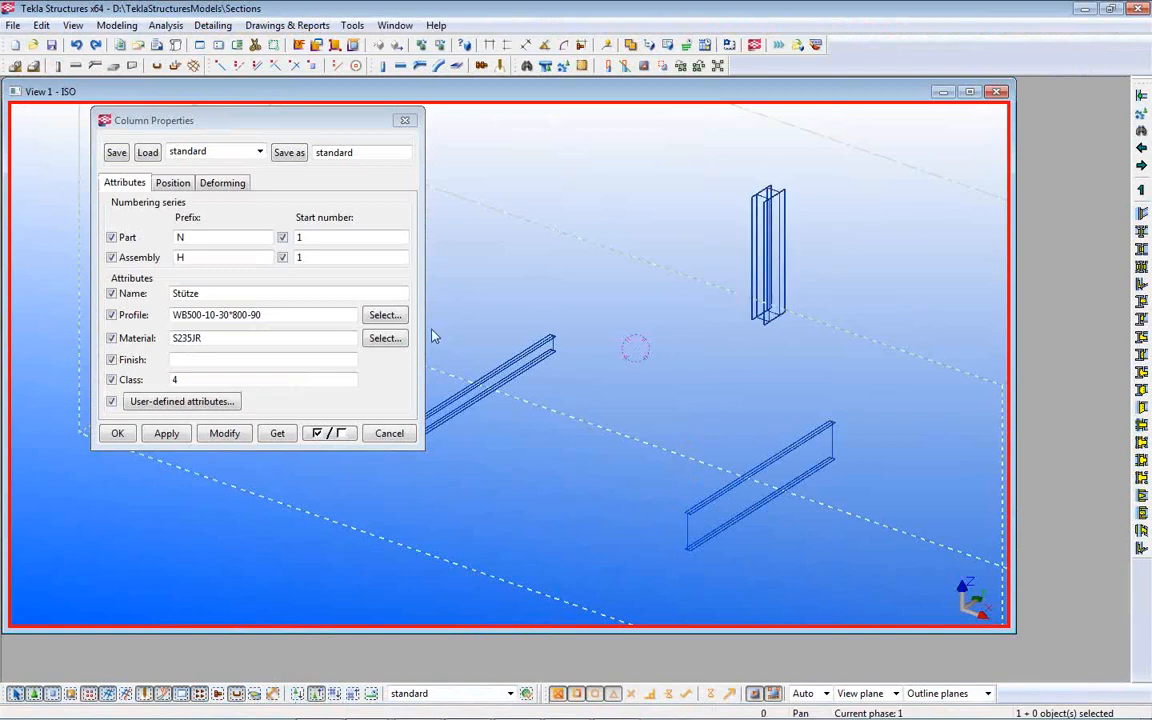
- Check the updated profiles of the deep beam and the box column in Tekla Structures, and switch back to RFEM
left_click(389, 433)
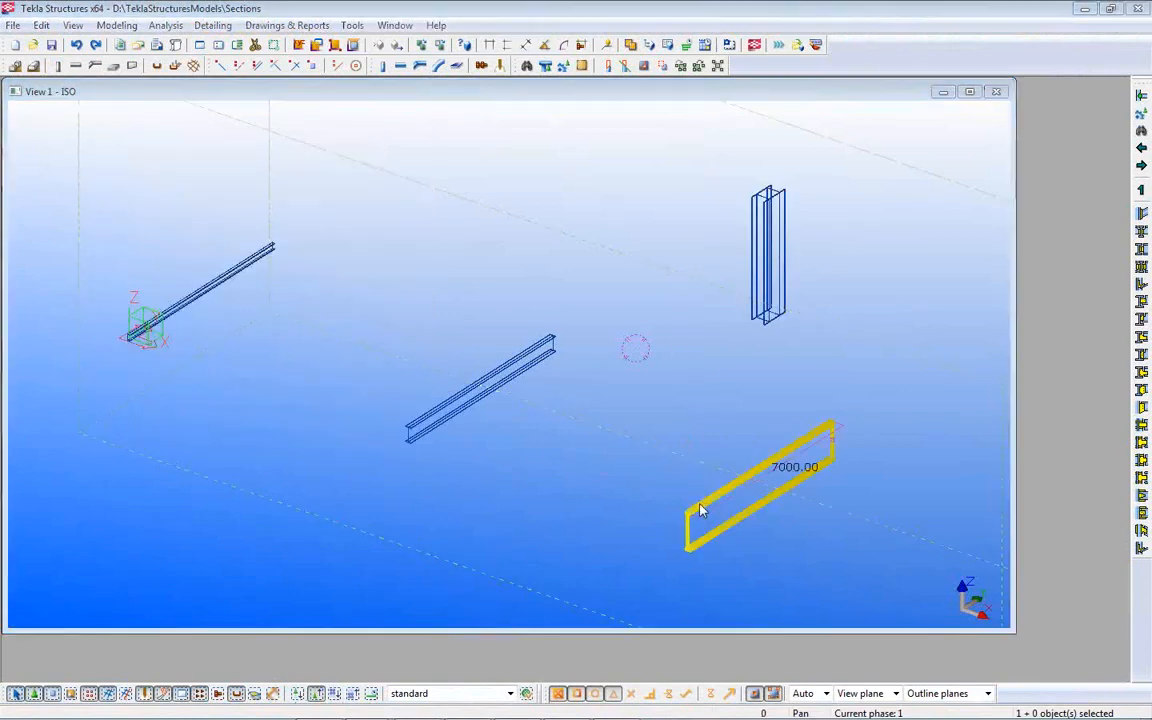
double_click(700, 512)
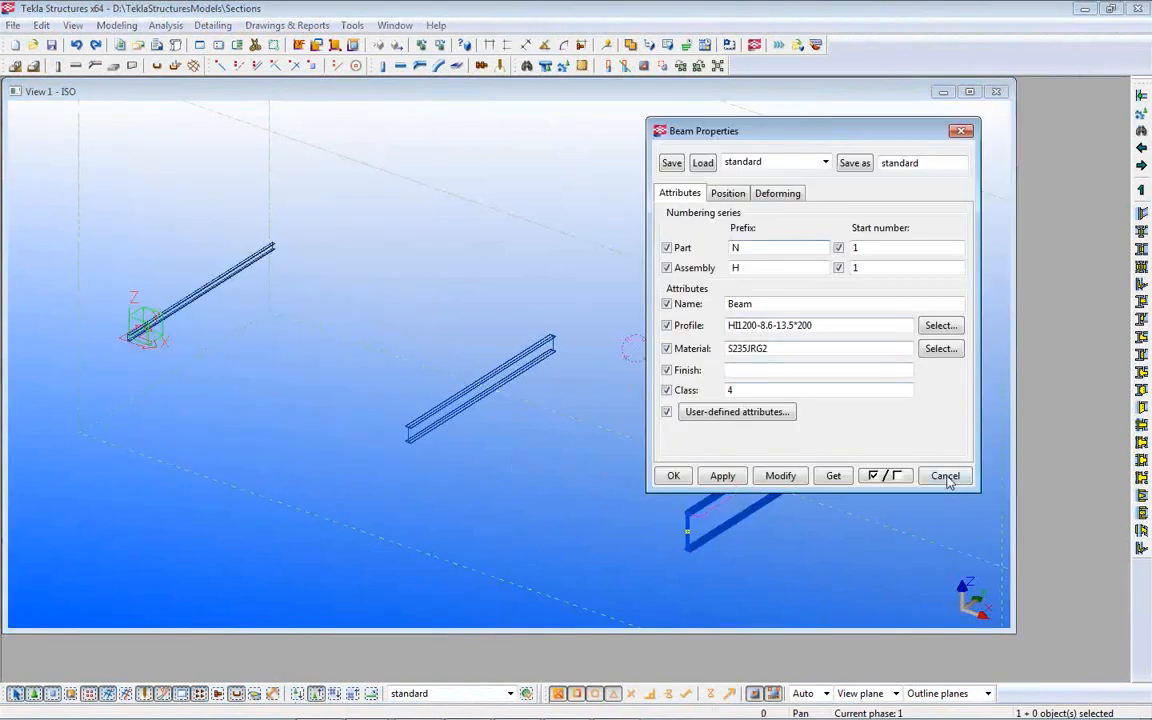
left_click(945, 476)
left_click(779, 288)
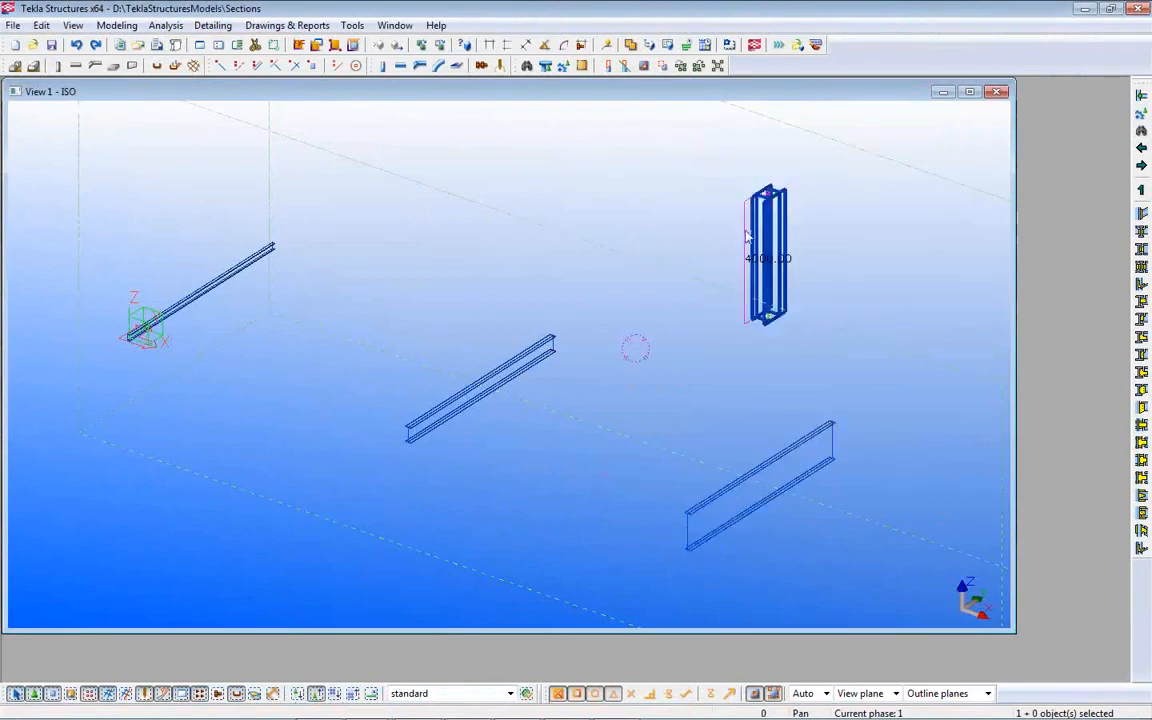
double_click(771, 230)
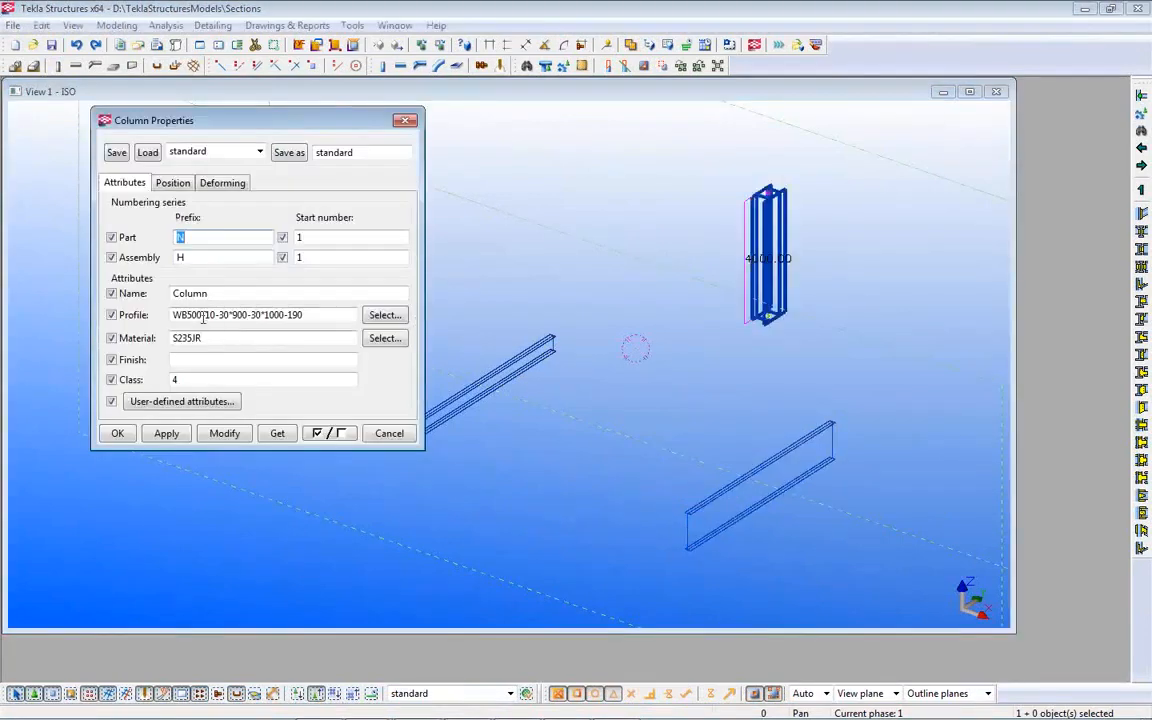
left_click(389, 436)
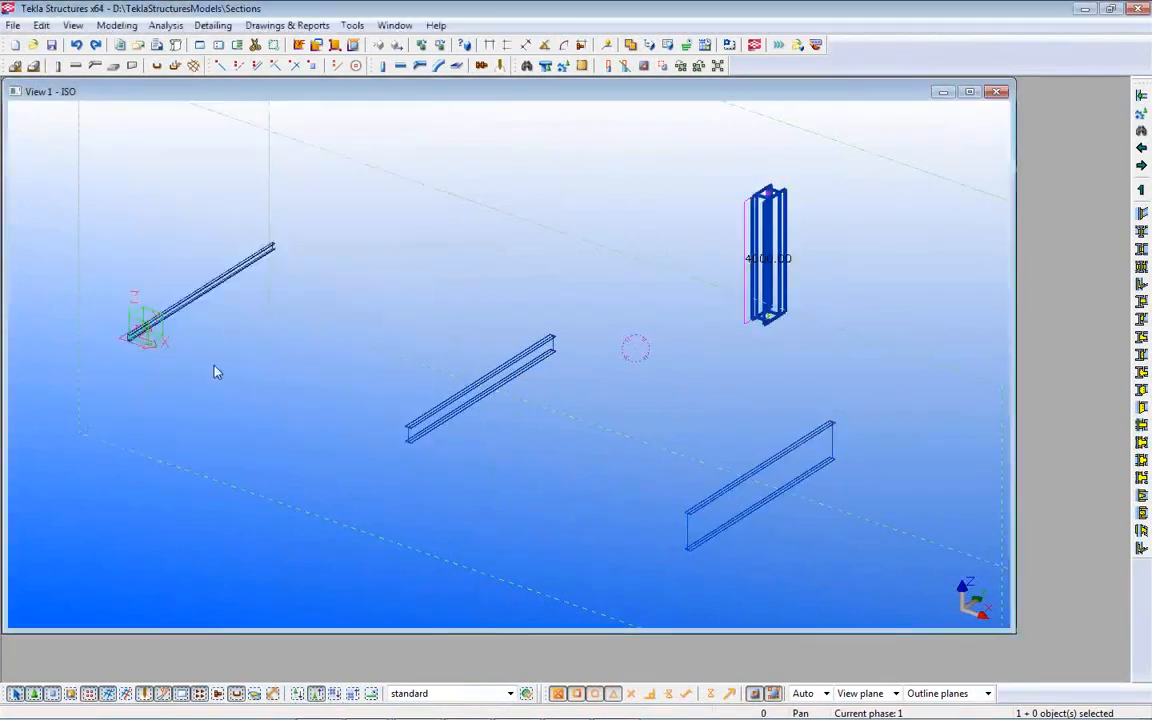
left_click(208, 298)
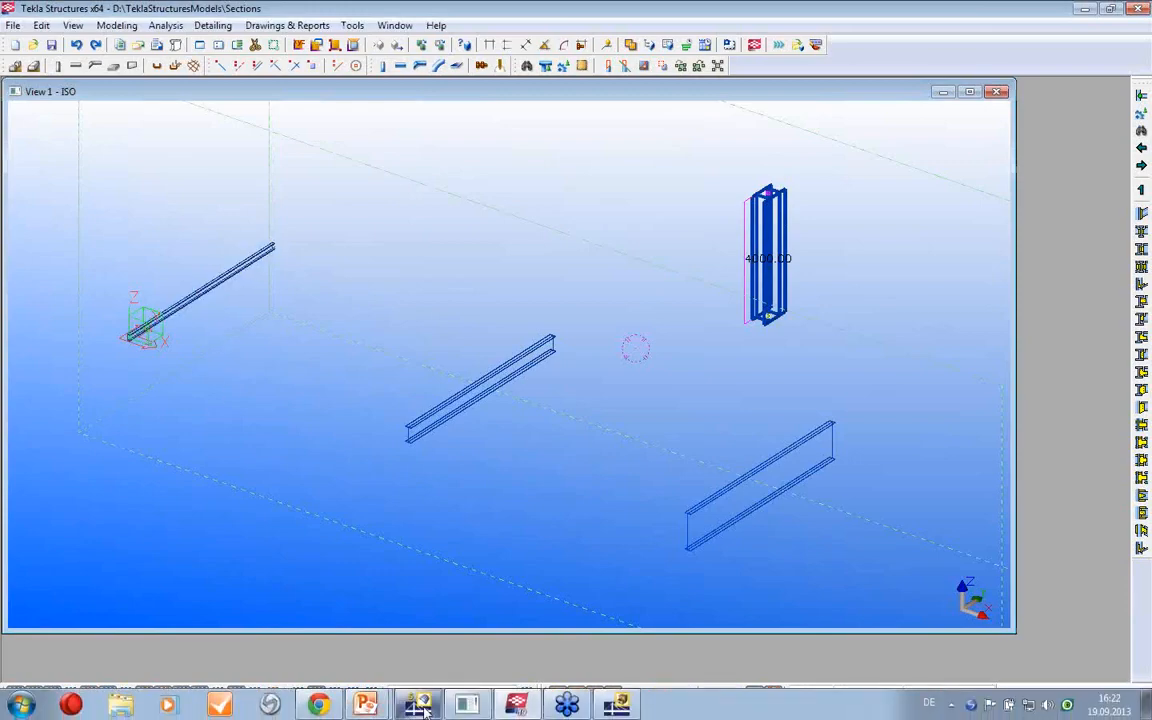
left_click(422, 704)
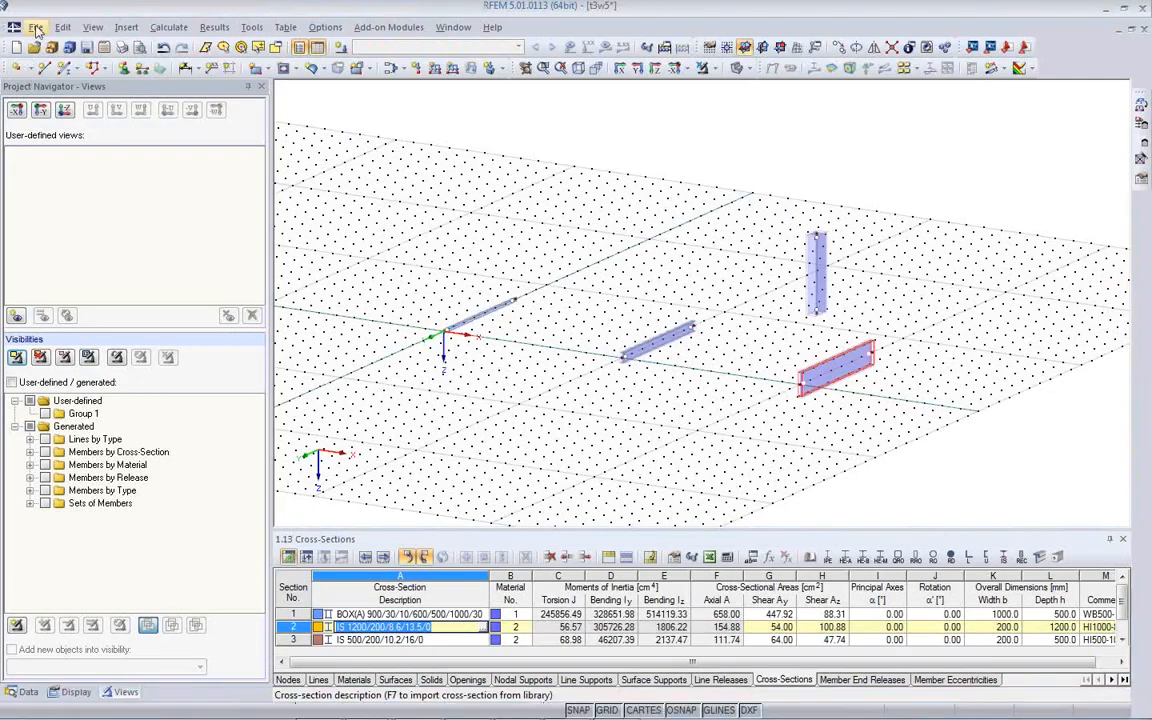
- Inspect the material conversion table in the import detail settings, closing the table without saving
left_click(35, 27)
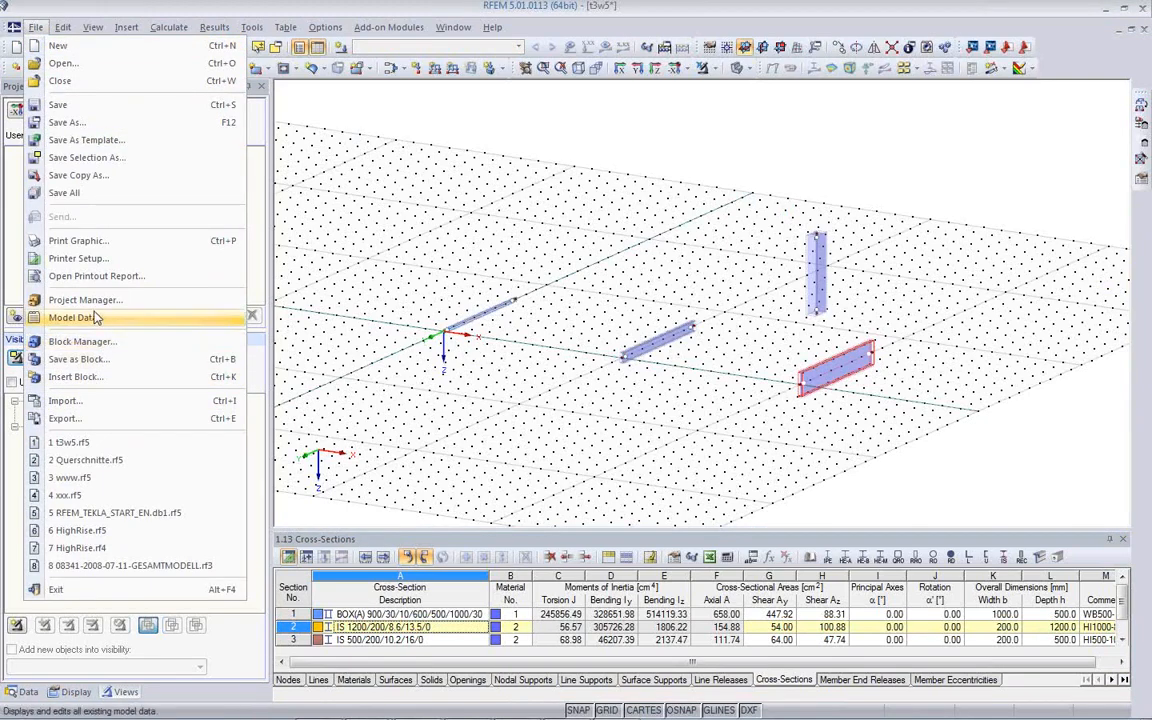
left_click(95, 400)
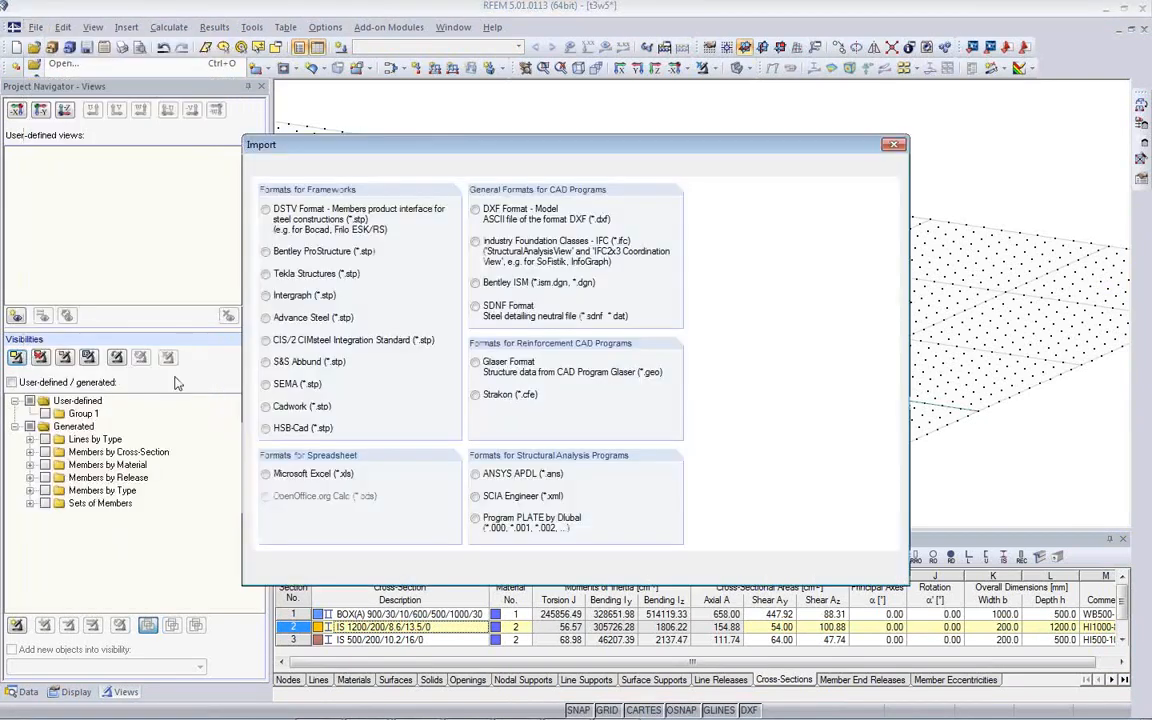
left_click(306, 168)
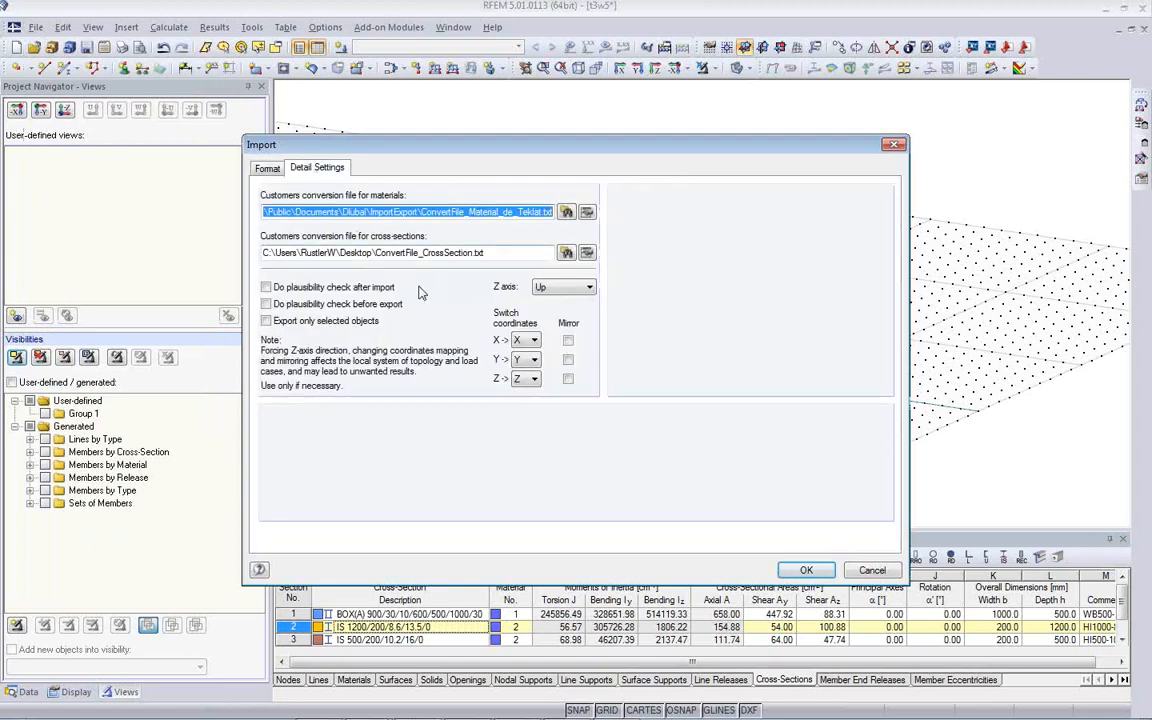
left_click(587, 213)
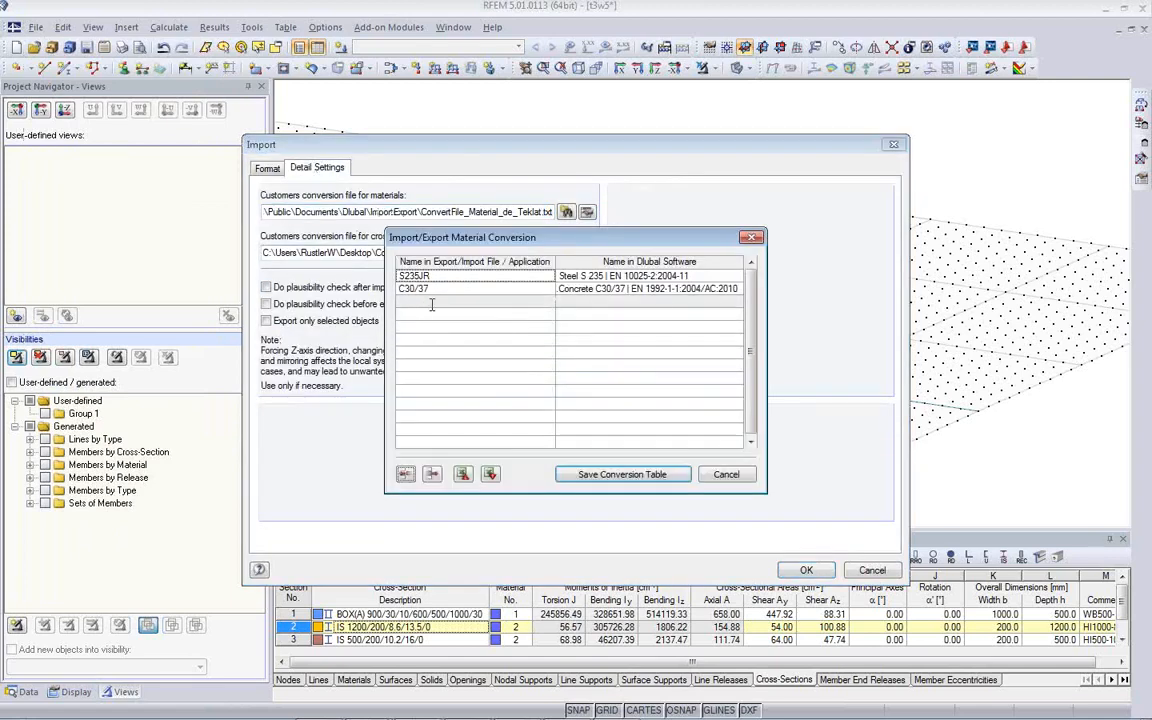
key("Escape")
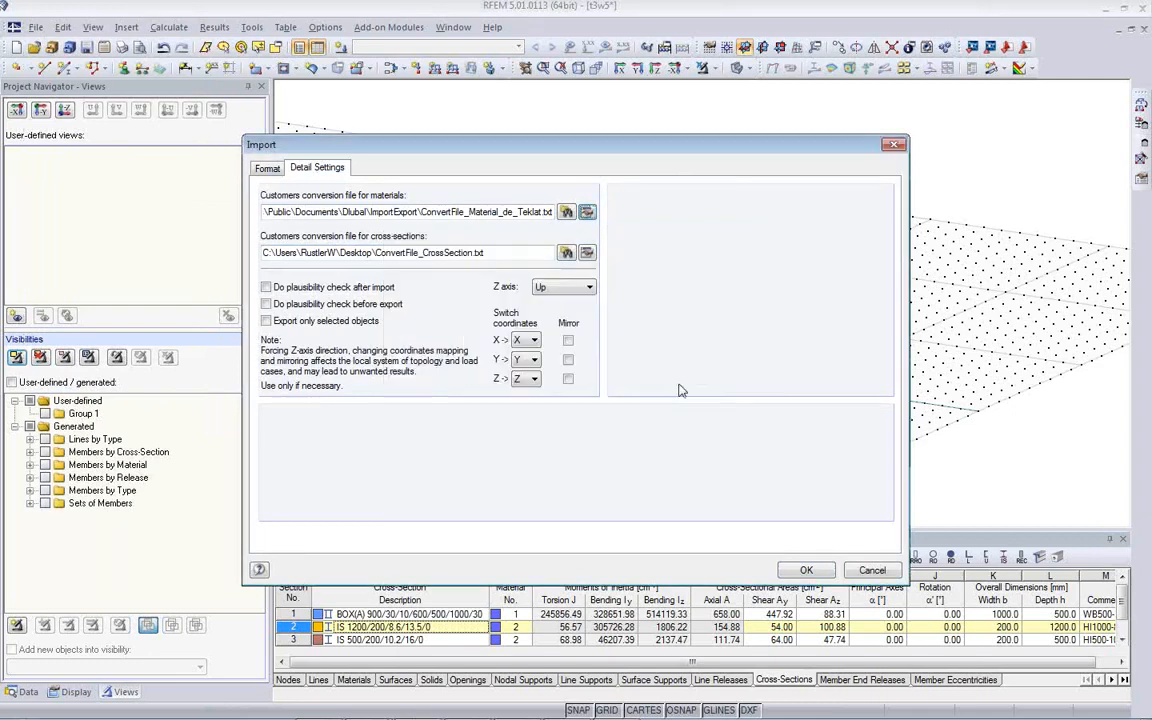
- Inspect the cross-section conversion entry for C200/80/25*2.5 and its library section KC 200x2.5 | Staba, cancelling the import dialogs
left_click(587, 253)
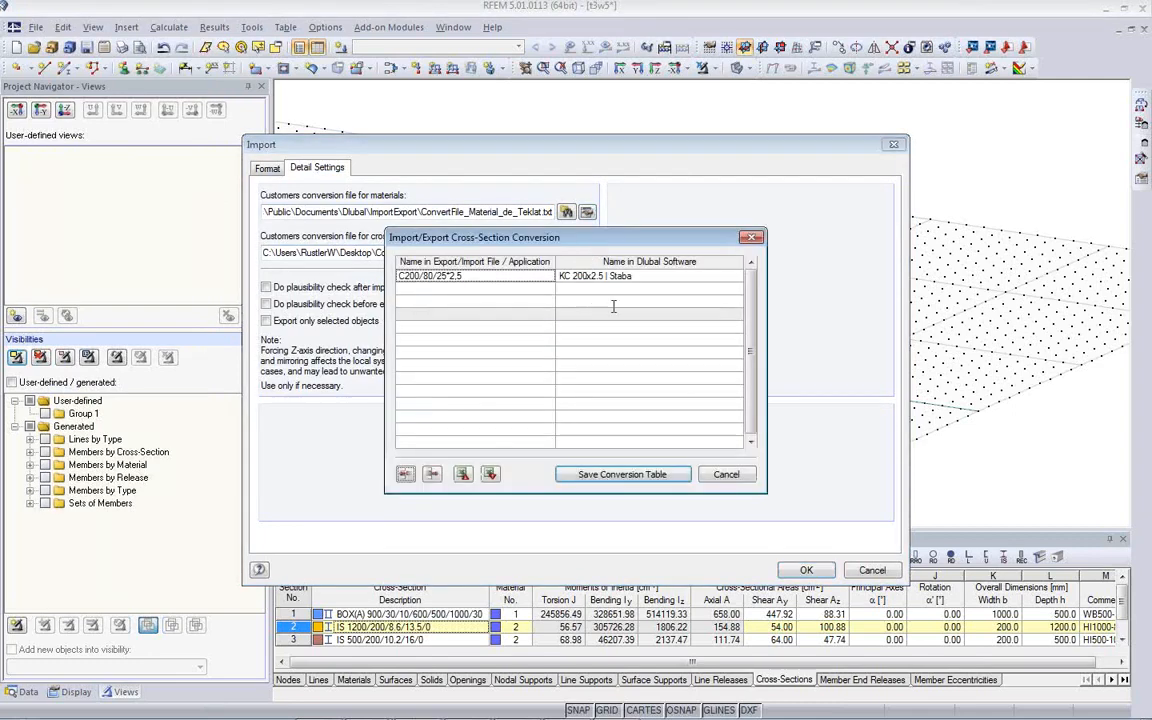
left_click(483, 280)
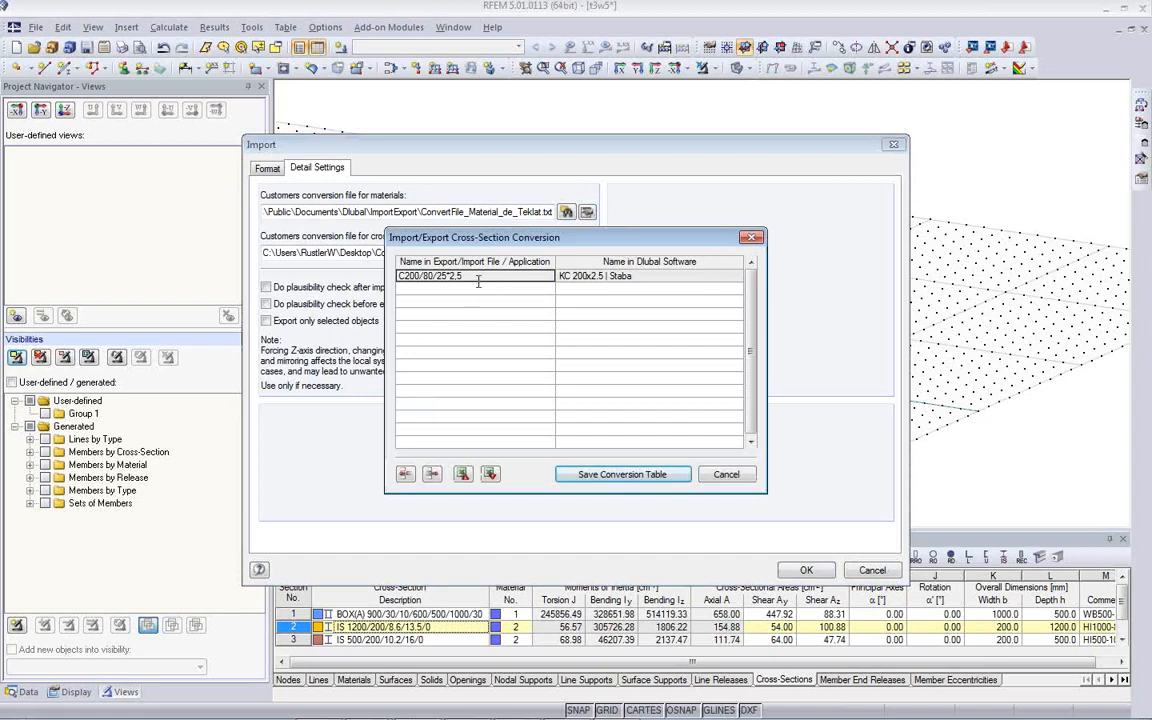
left_click(657, 278)
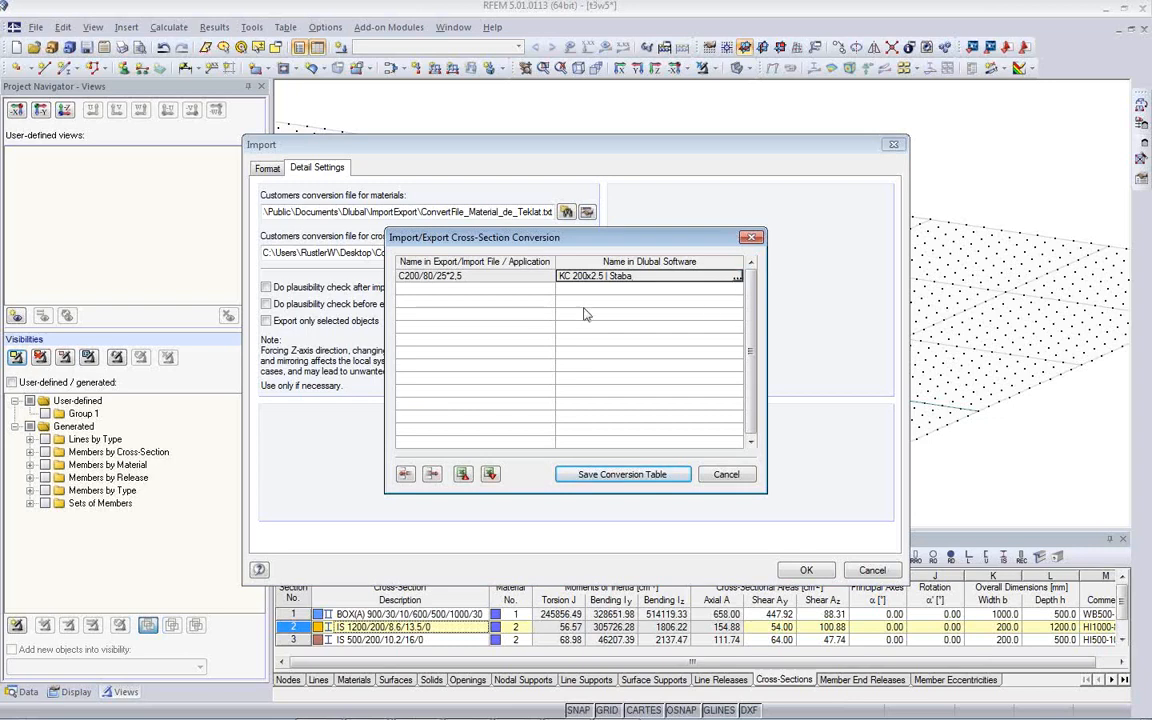
left_click(741, 277)
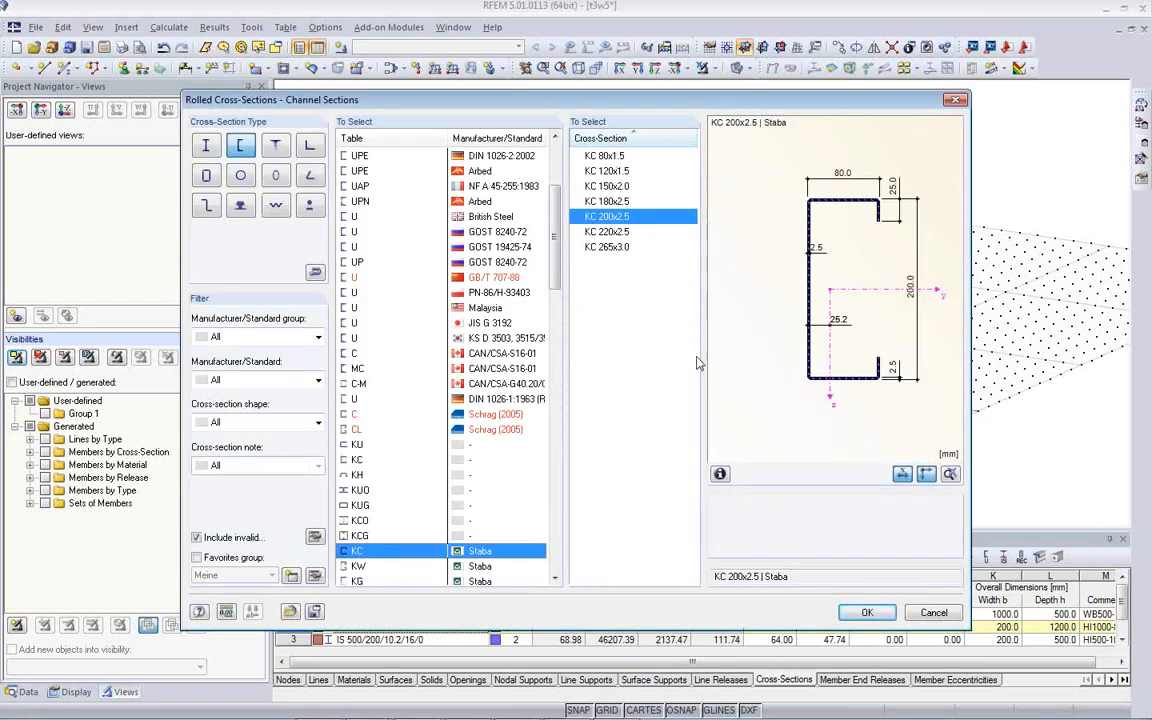
left_click(936, 614)
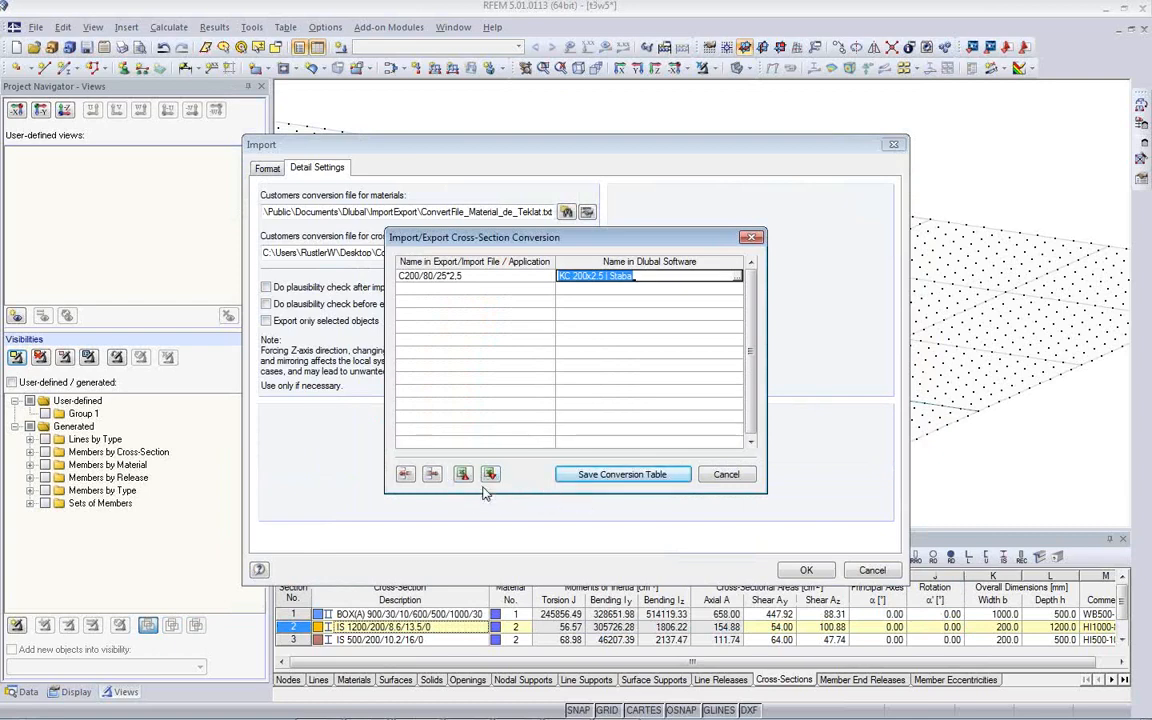
left_click(740, 481)
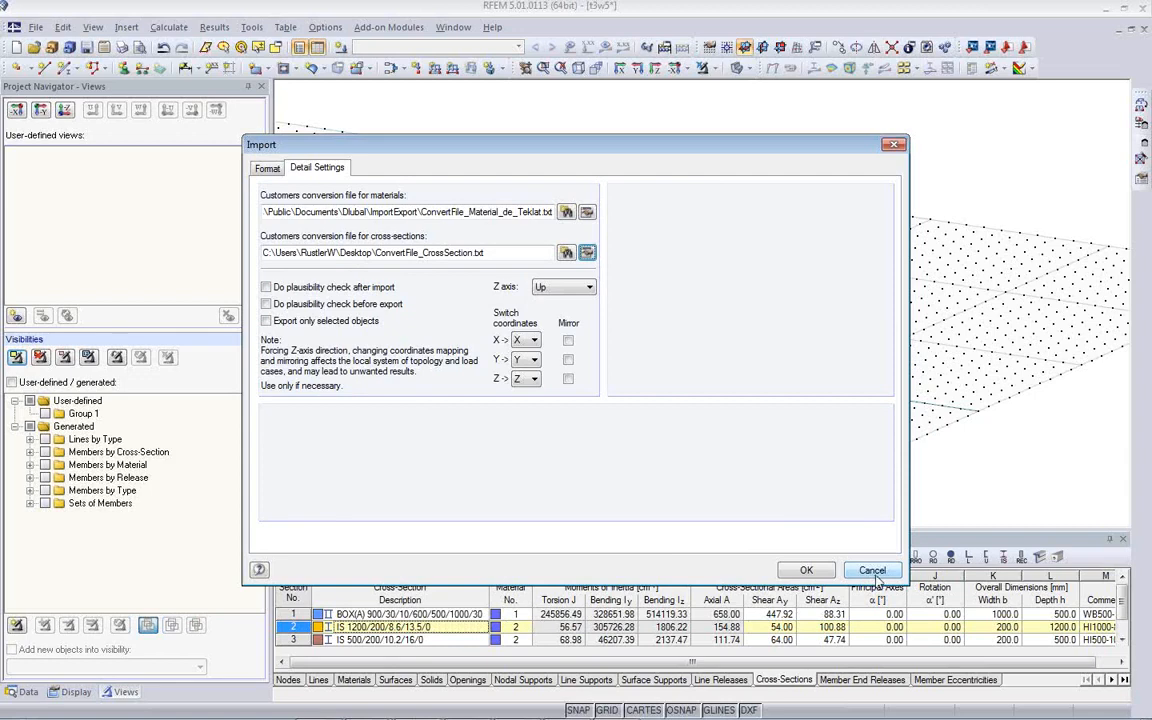
left_click(873, 572)
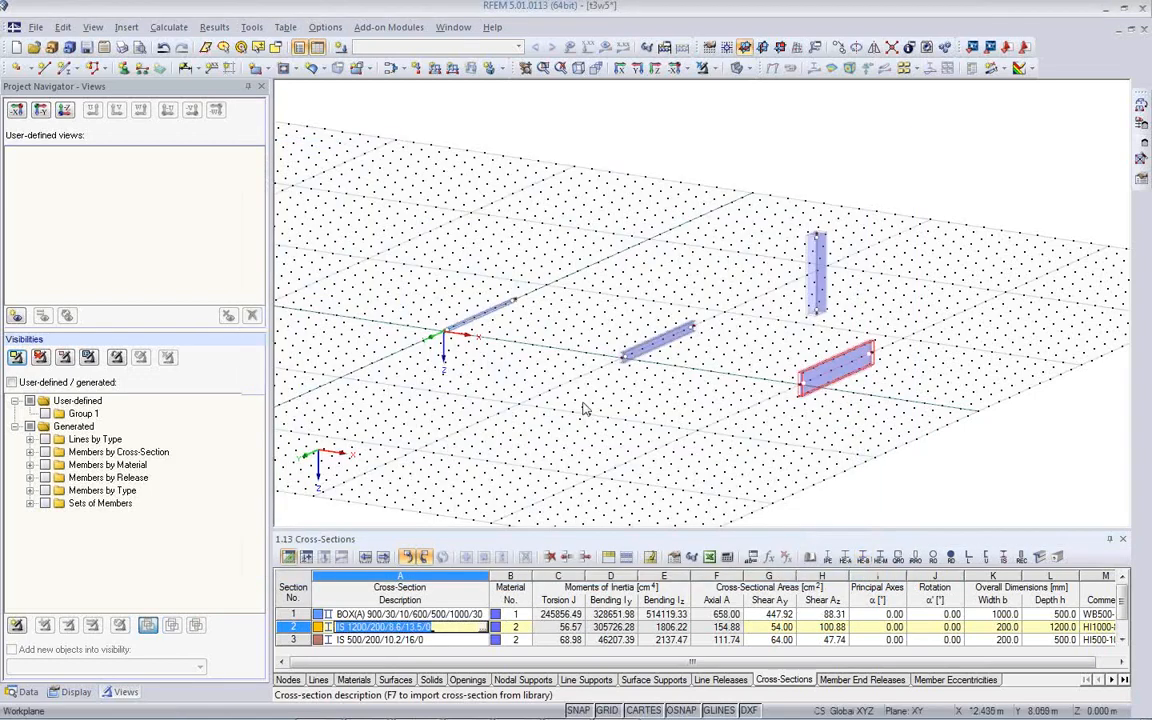
- Deselect the deep beam and review the available import formats, leaving without importing
left_click(661, 416)
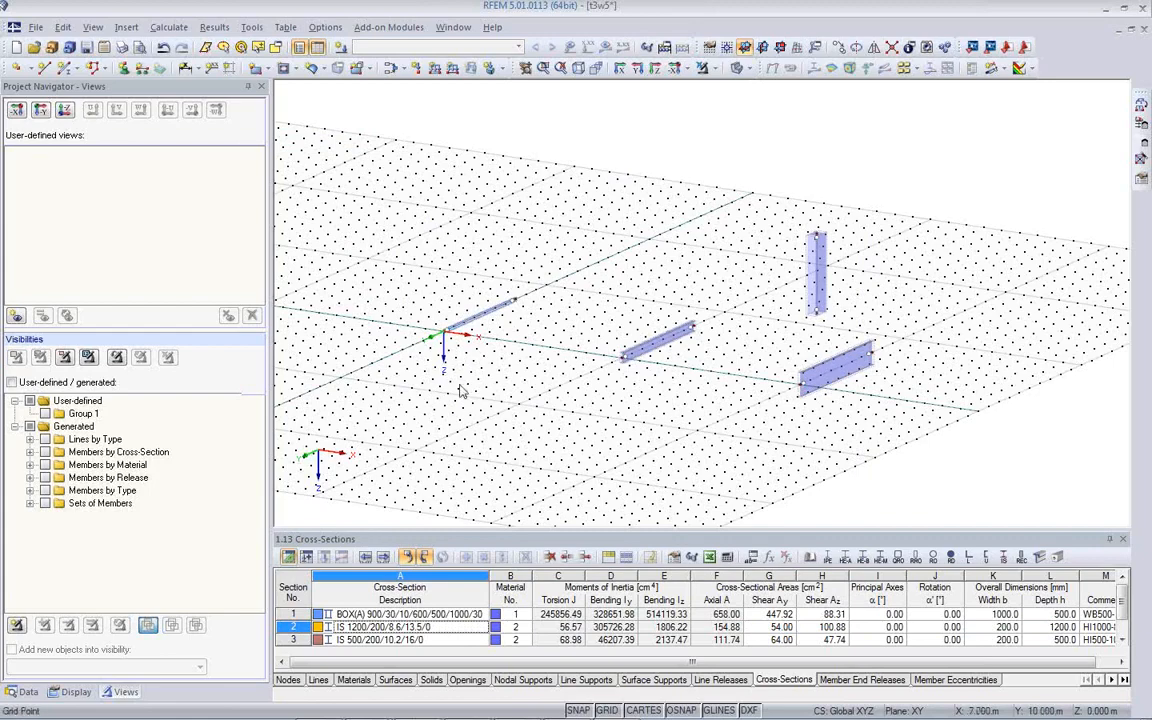
left_click(35, 27)
left_click(68, 400)
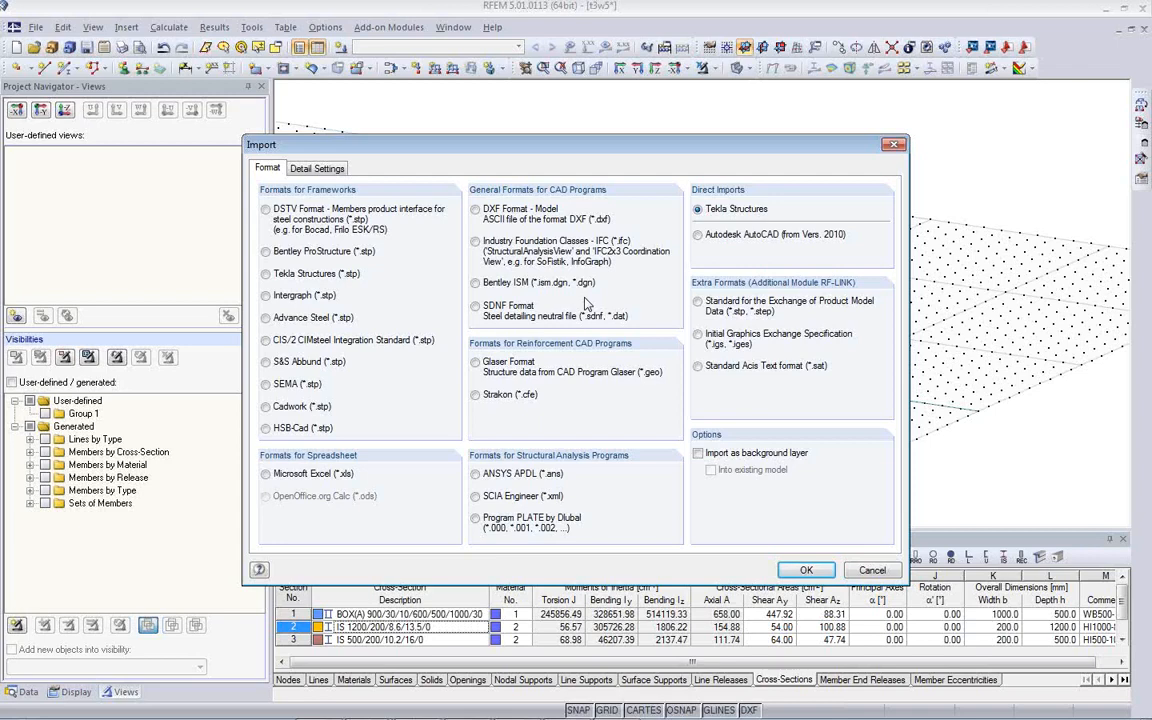
left_click(867, 571)
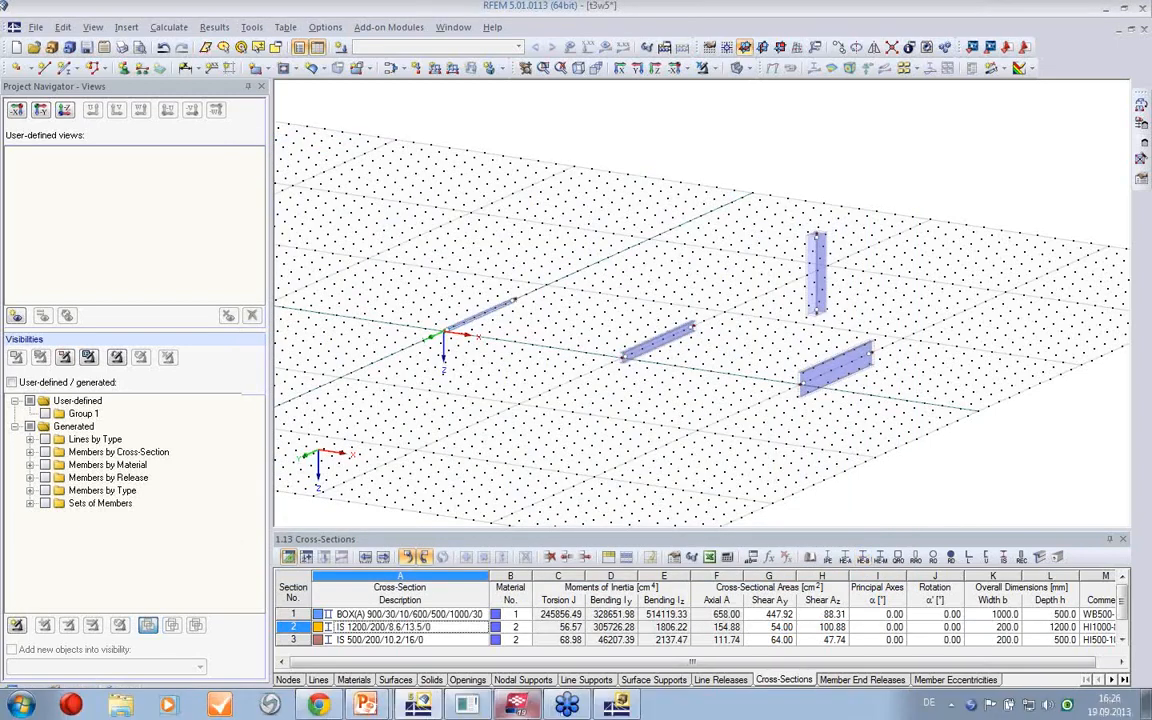
- Switch to Tekla Structures and check the middle beam's profile in its properties
left_click(518, 705)
left_click(450, 425)
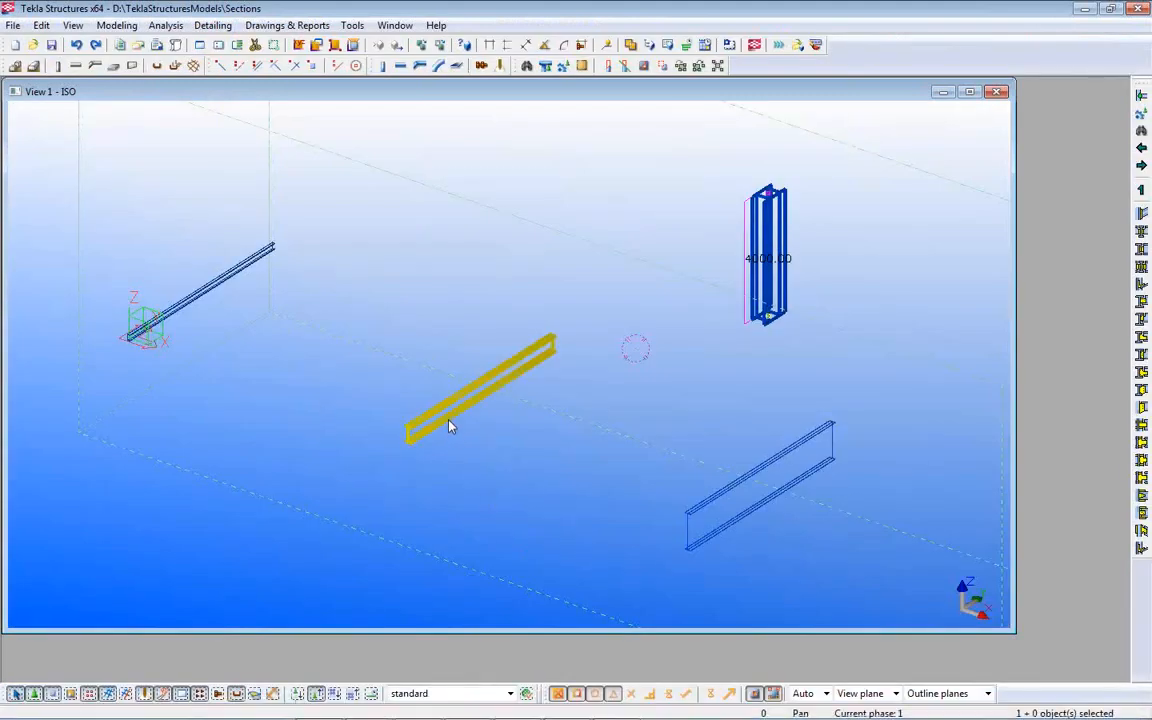
double_click(450, 425)
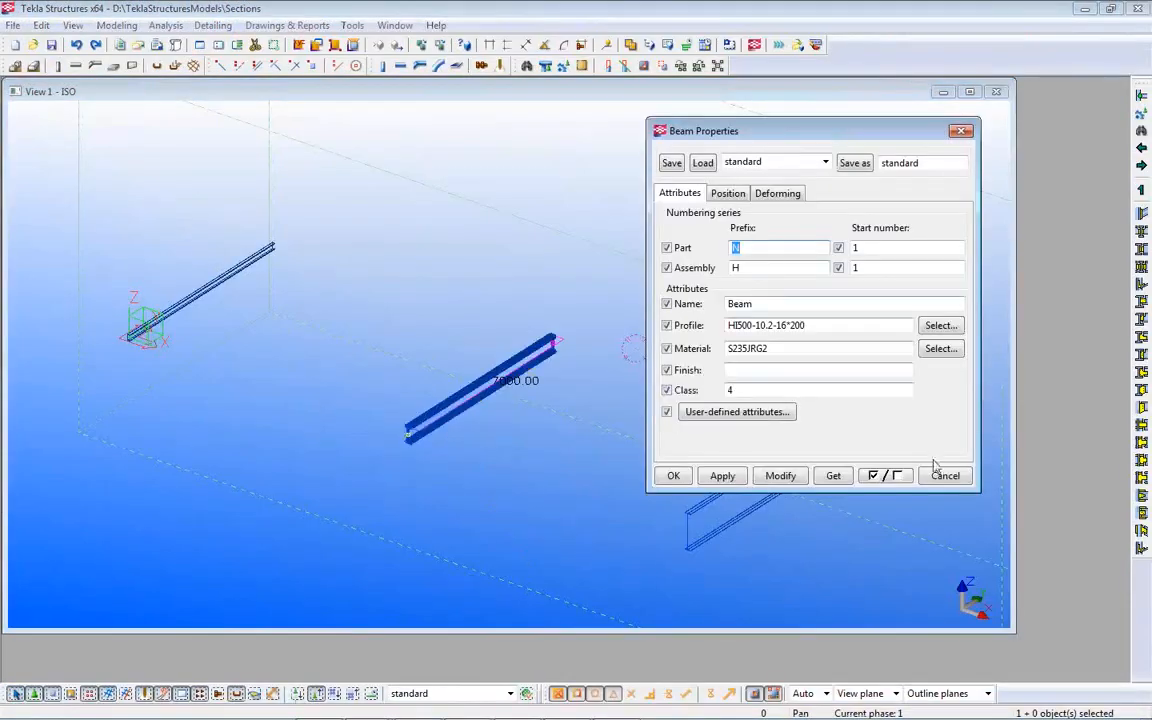
key("Escape")
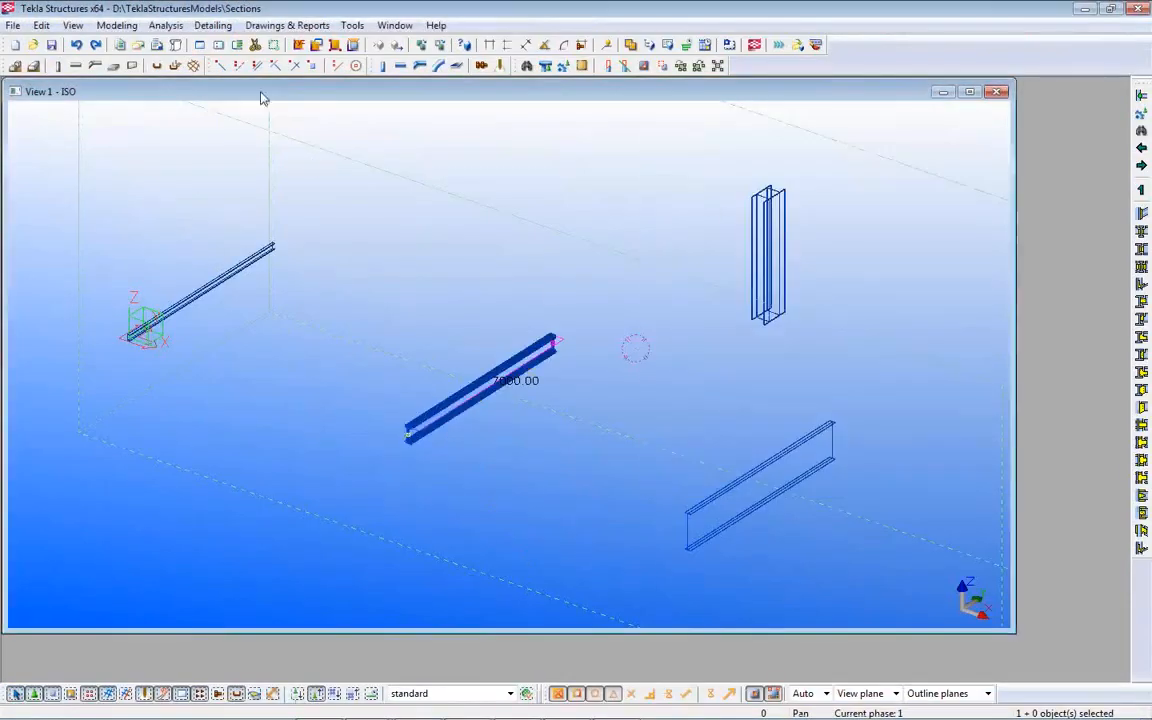
- Show the analysis model Modell 1 and open the analysis properties of the middle beam's analysis member
left_click(166, 25)
left_click(187, 67)
left_click(347, 378)
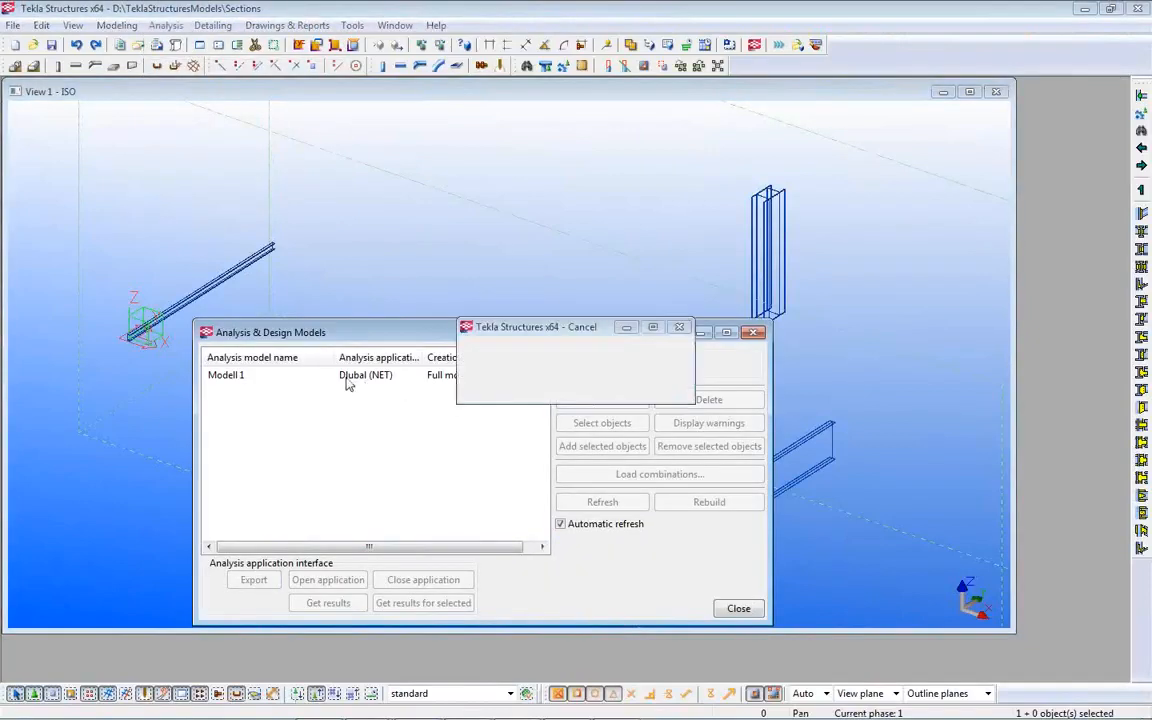
left_click_drag(283, 331, 715, 267)
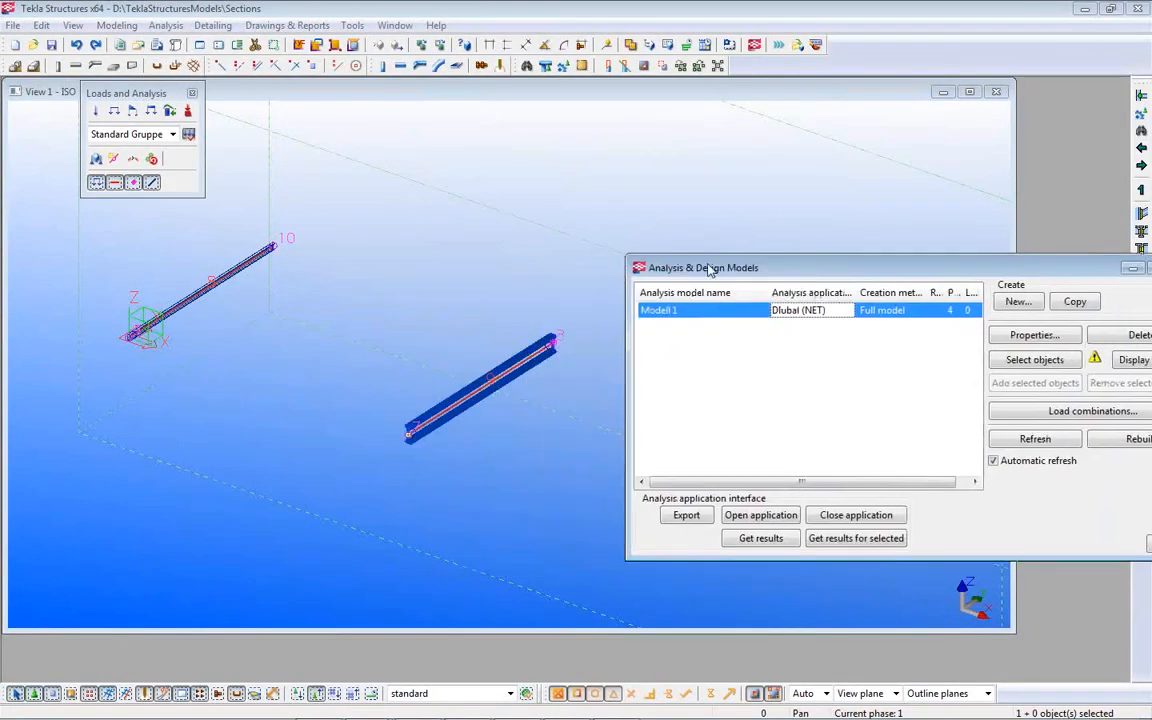
scroll(388, 411, "up", 8)
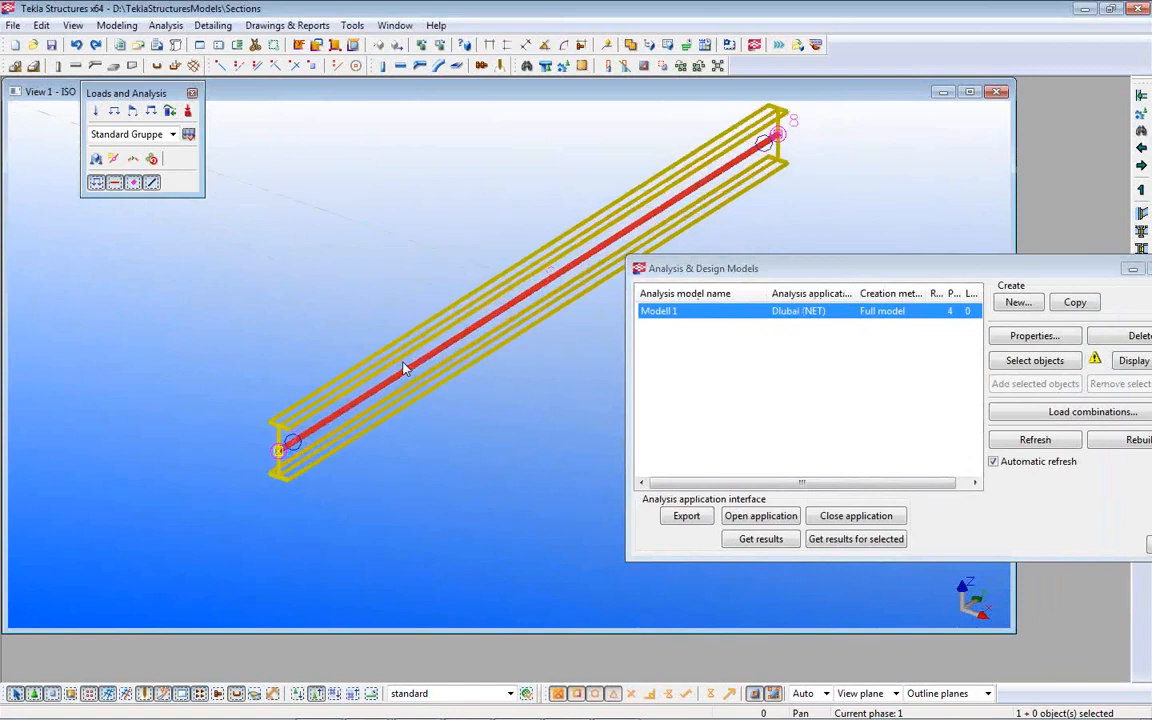
double_click(388, 390)
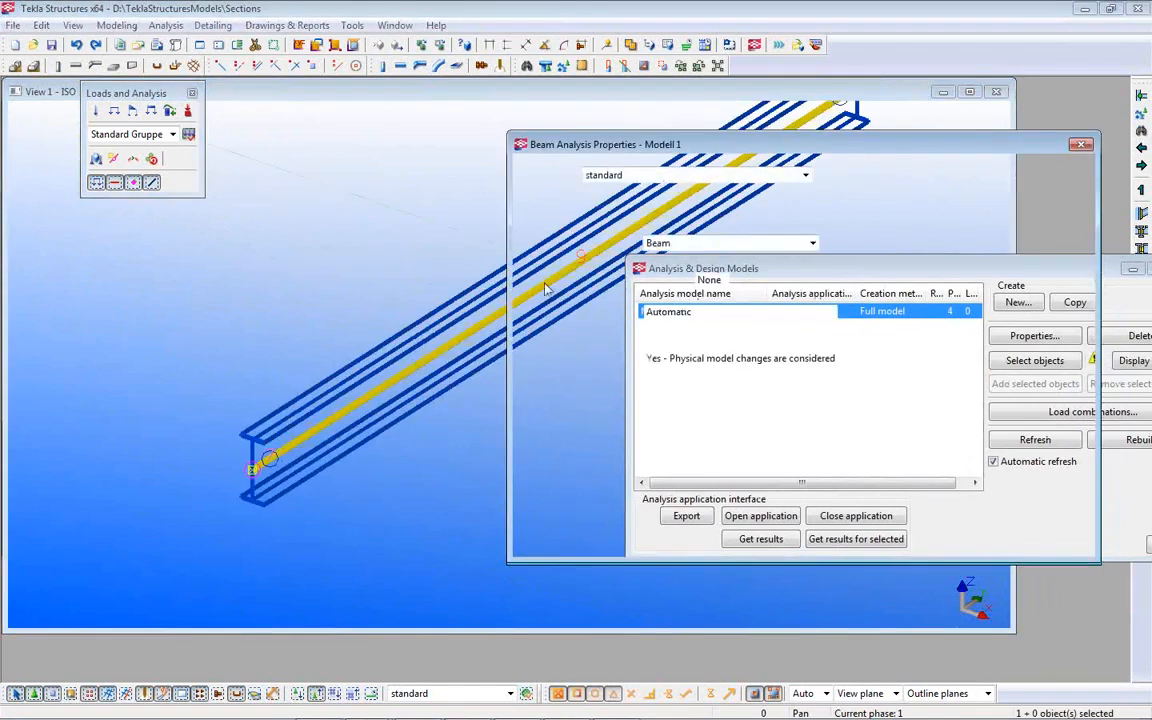
- Try Spring as the Ry end release of the middle beam, discard the edit and close the analysis models
left_click(653, 207)
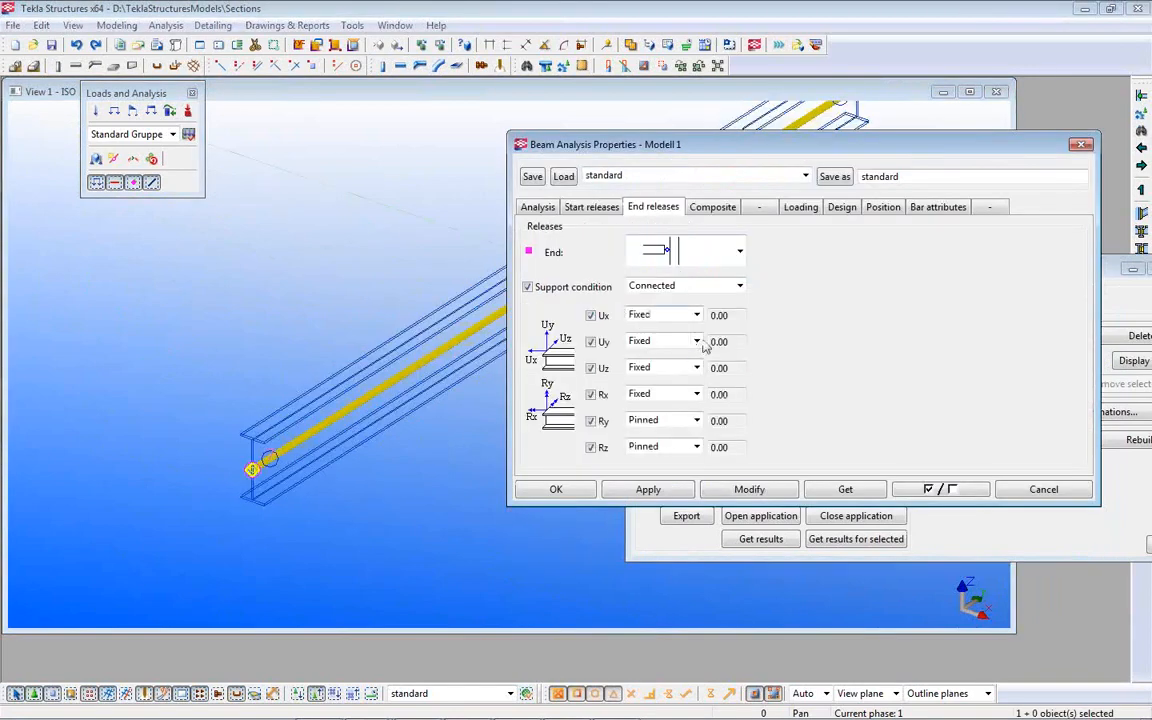
left_click(739, 251)
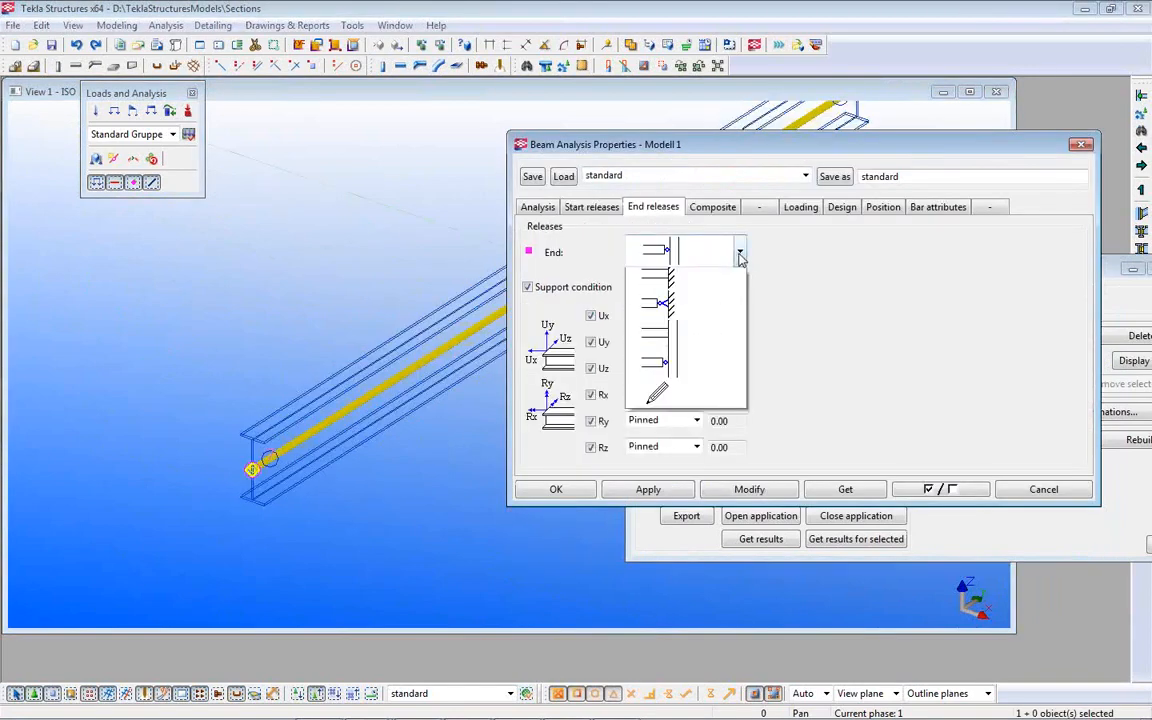
left_click(706, 374)
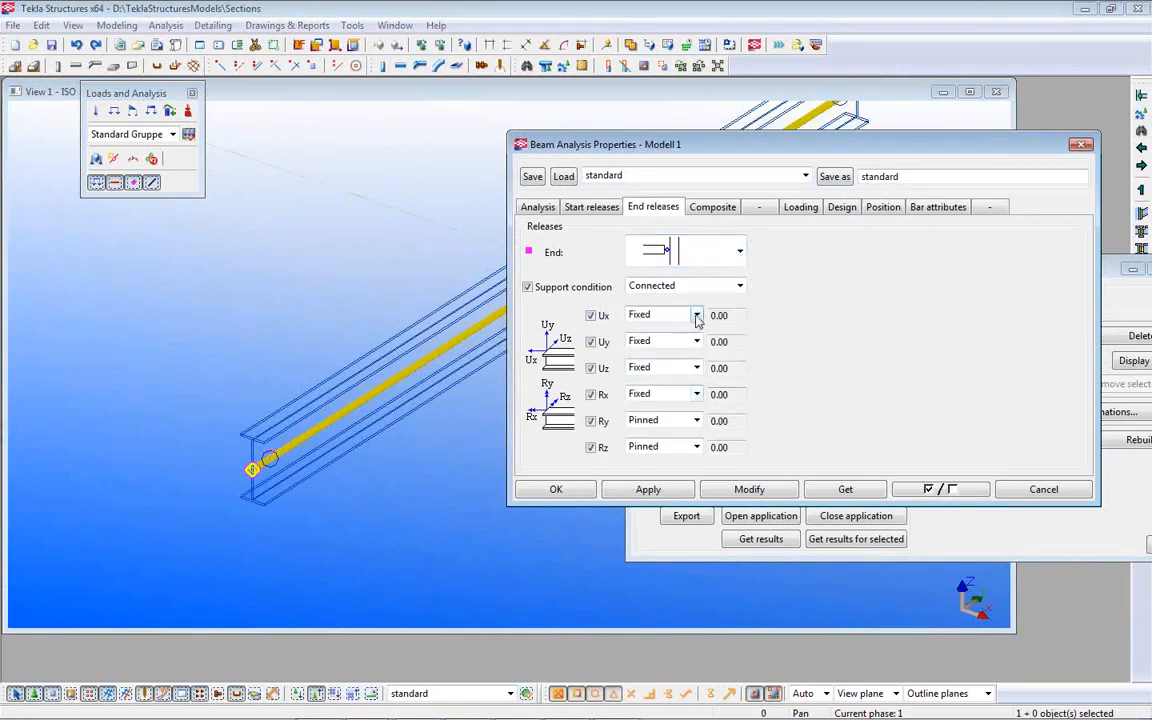
left_click(697, 420)
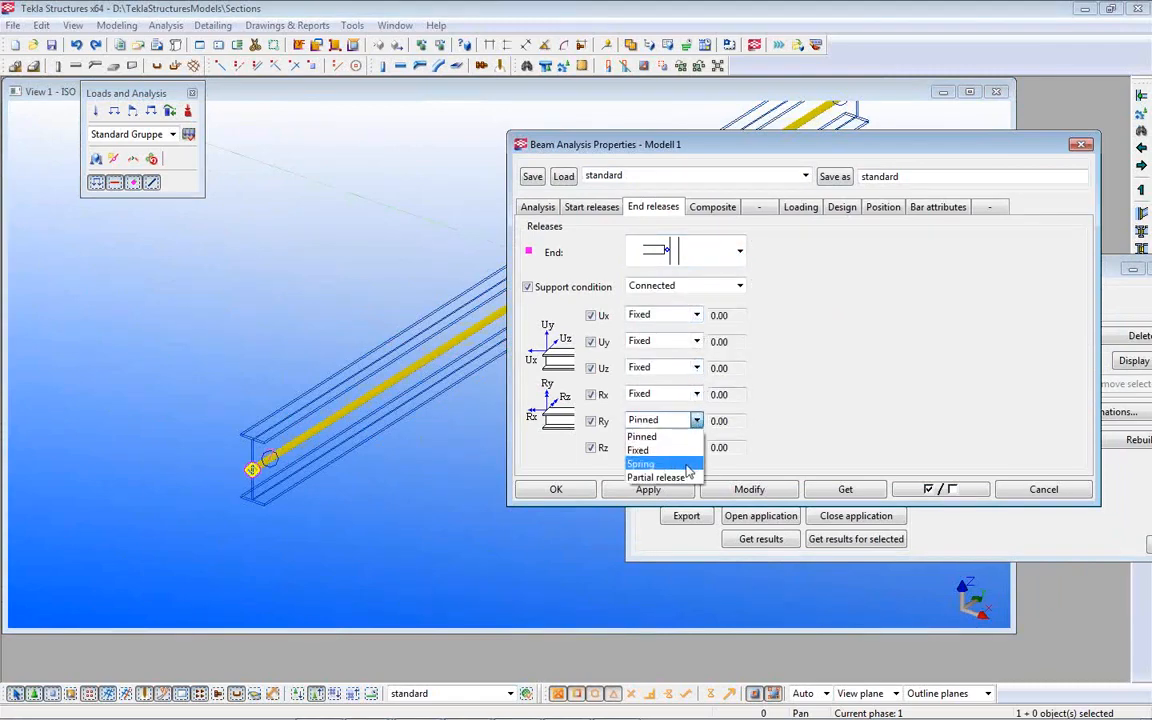
left_click(655, 464)
left_click(730, 421)
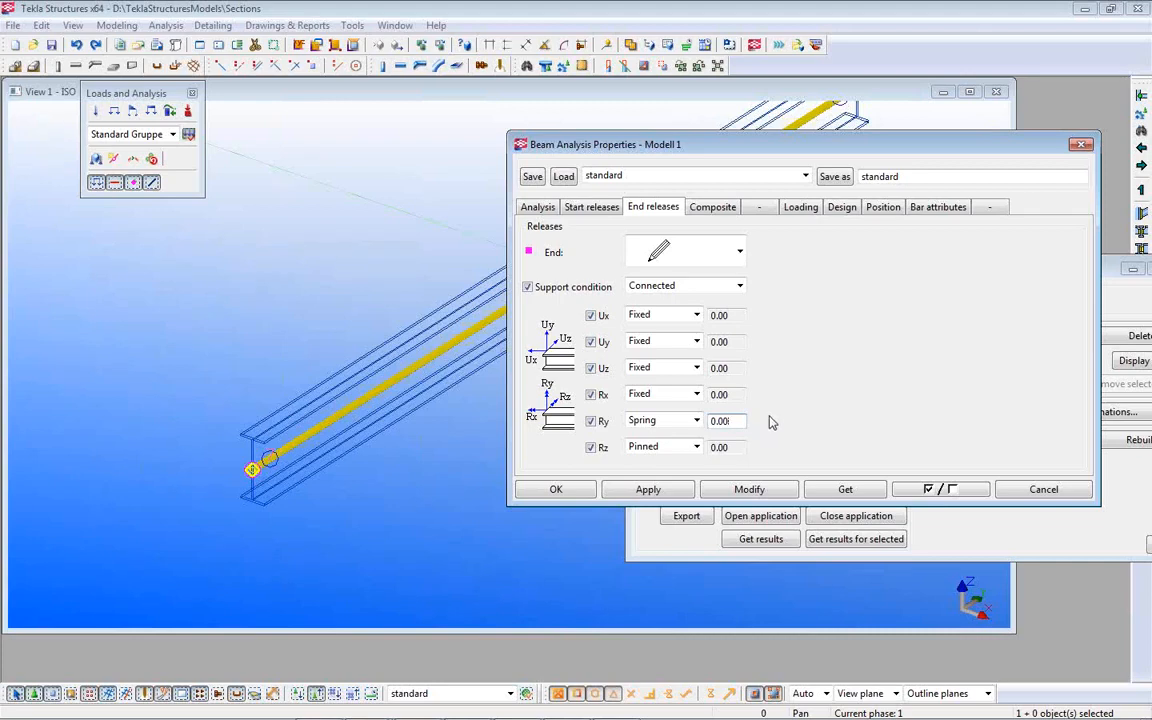
left_click(1043, 489)
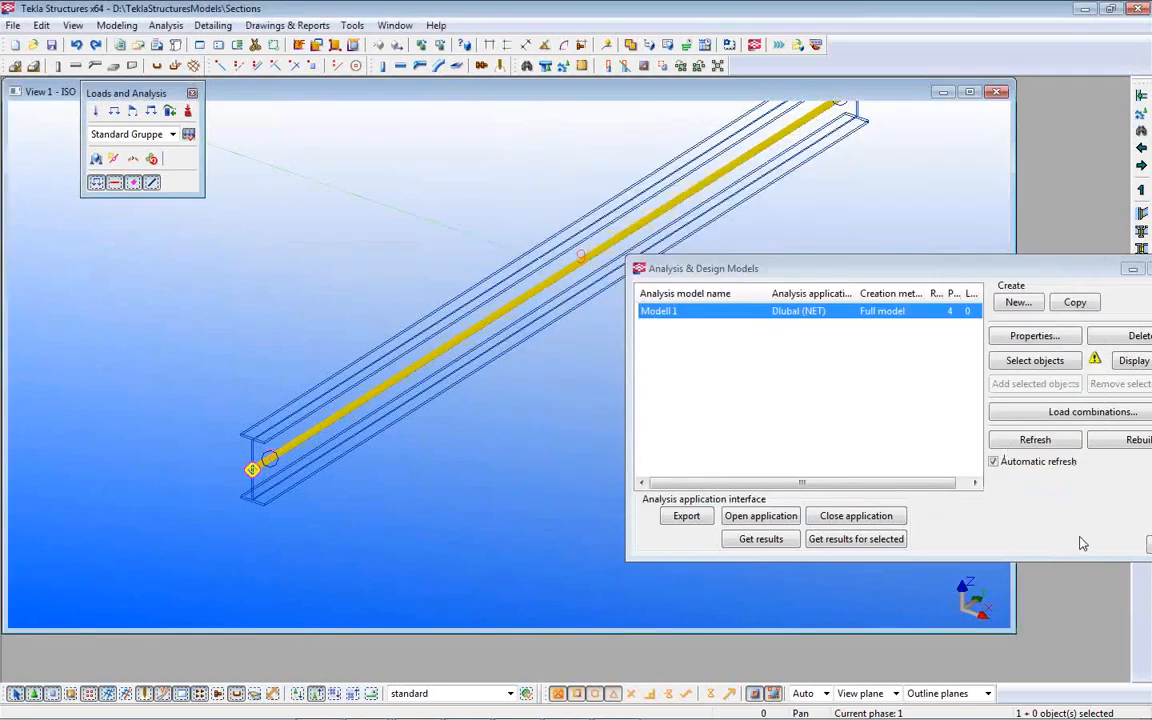
left_click_drag(897, 268, 506, 254)
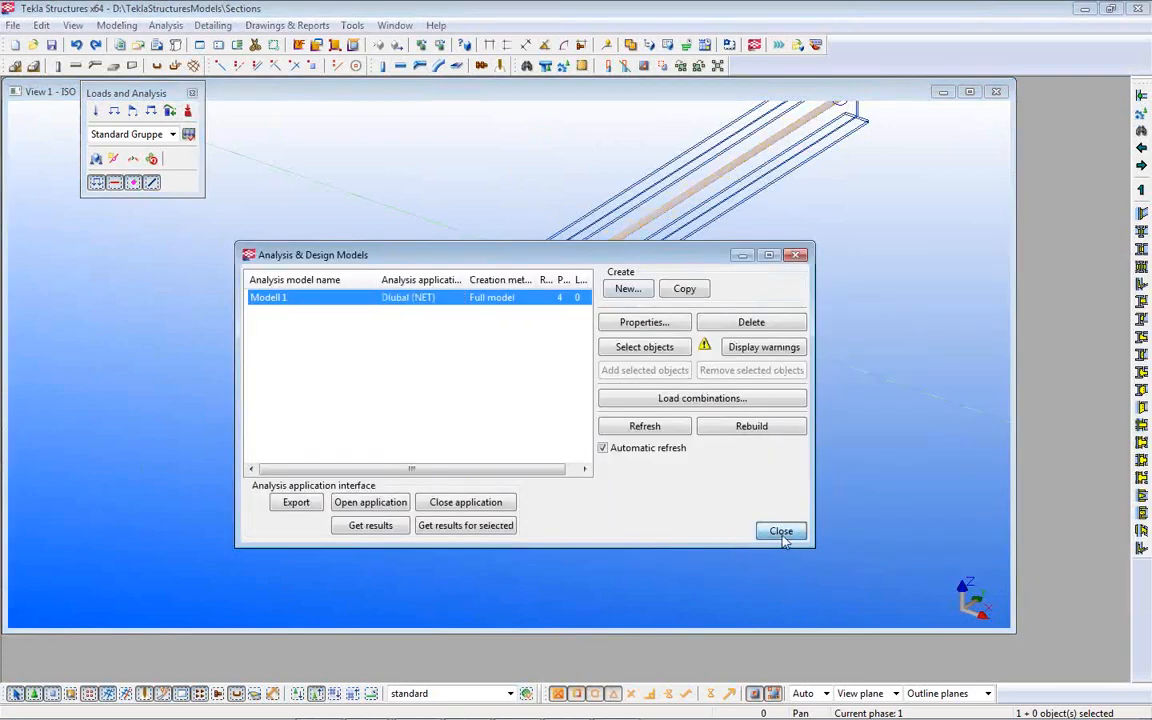
left_click(781, 530)
- Close the current model view and open the model Neues Modell without saving changes to the Sections model
mouse_move(513, 716)
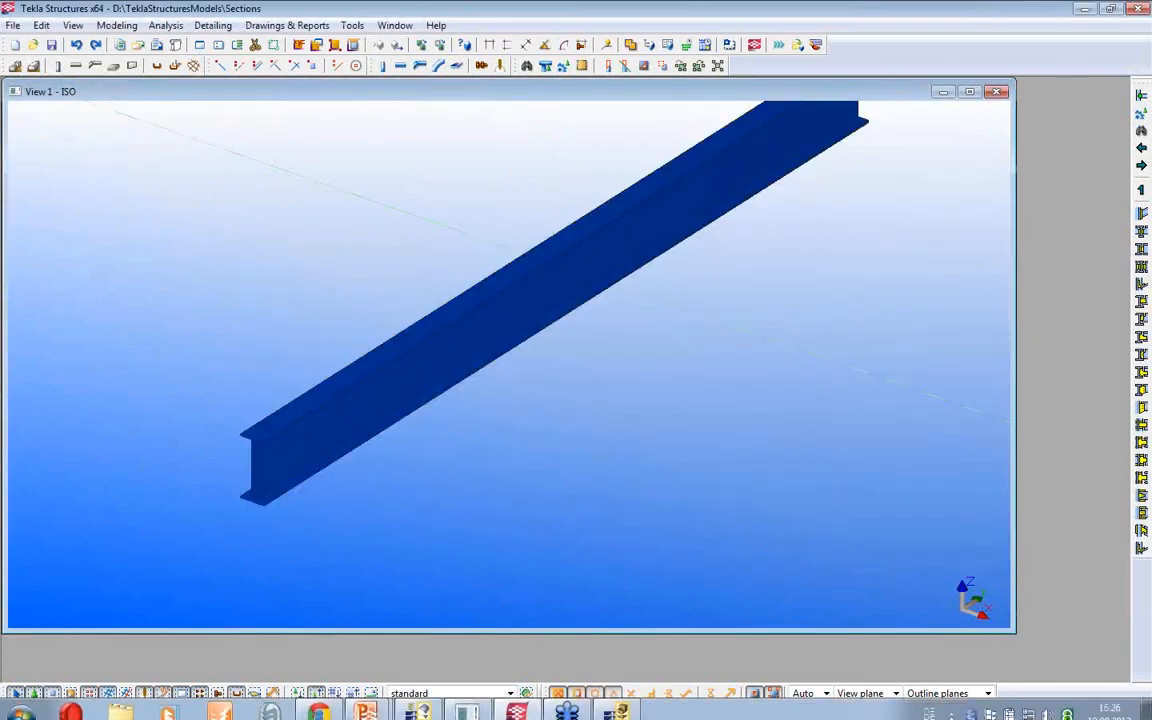
mouse_move(427, 711)
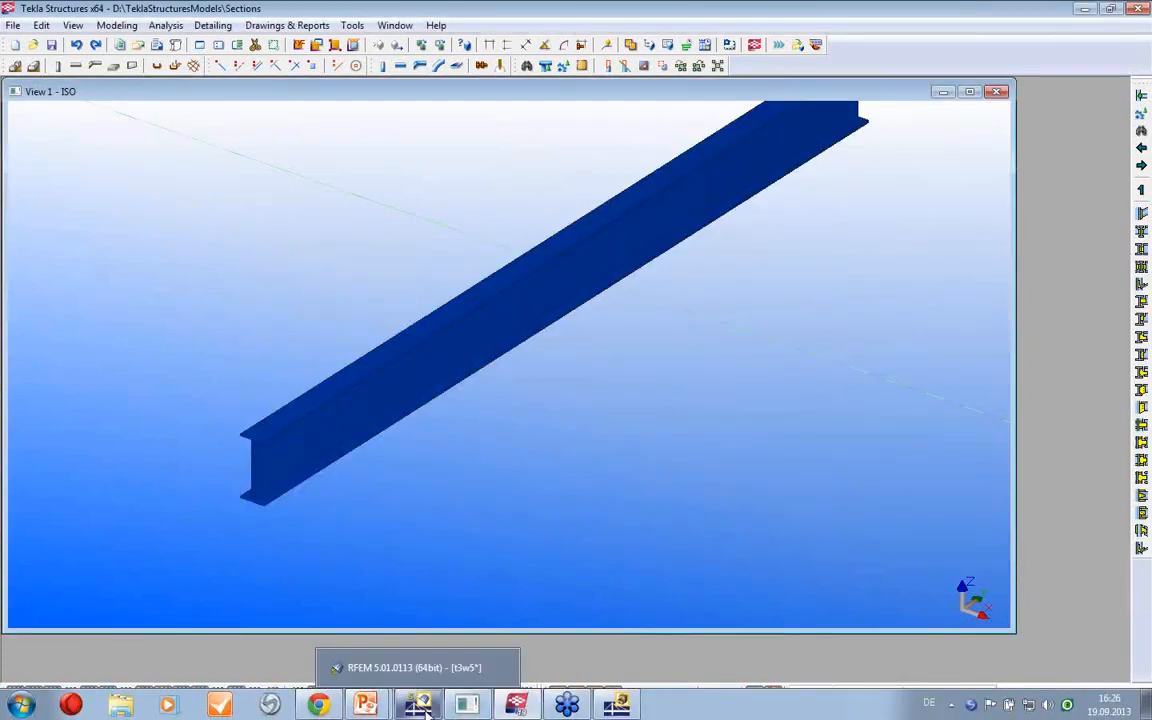
left_click(996, 91)
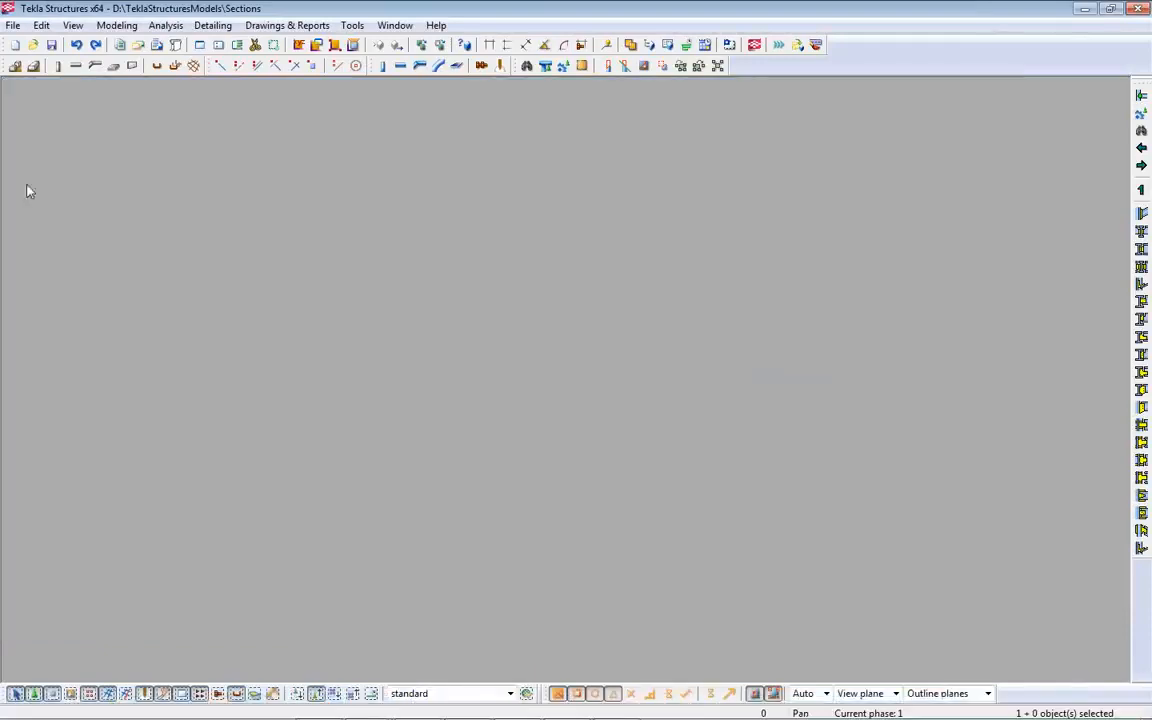
left_click(33, 45)
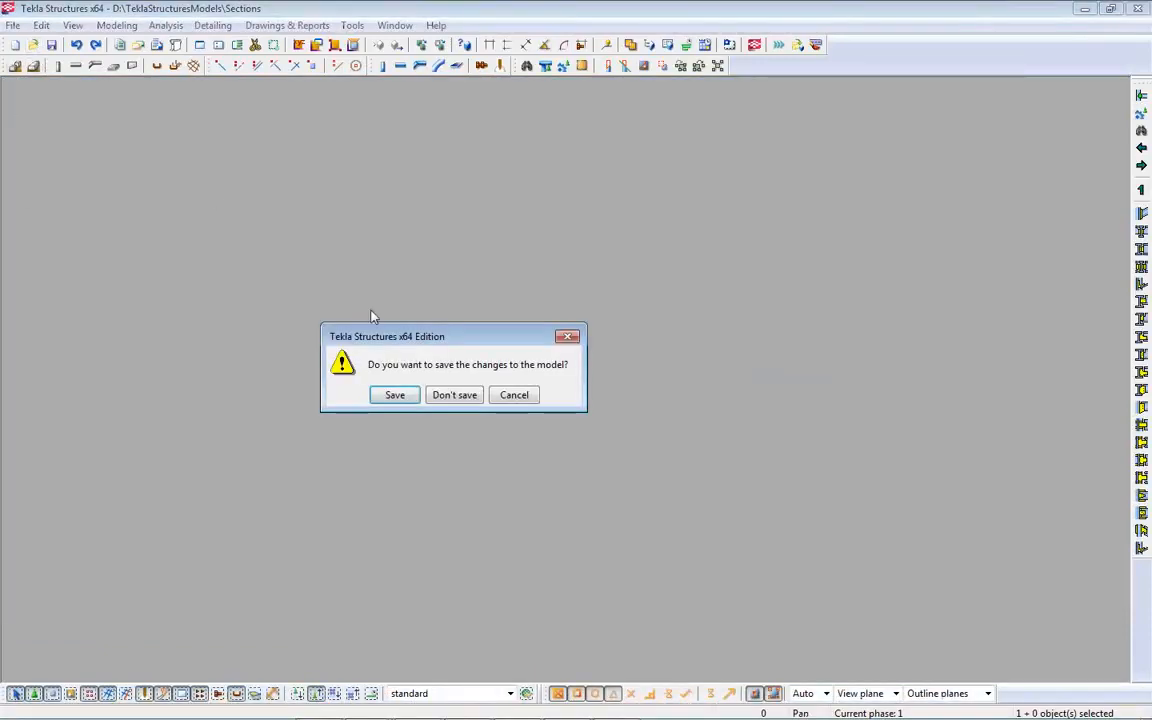
left_click(456, 398)
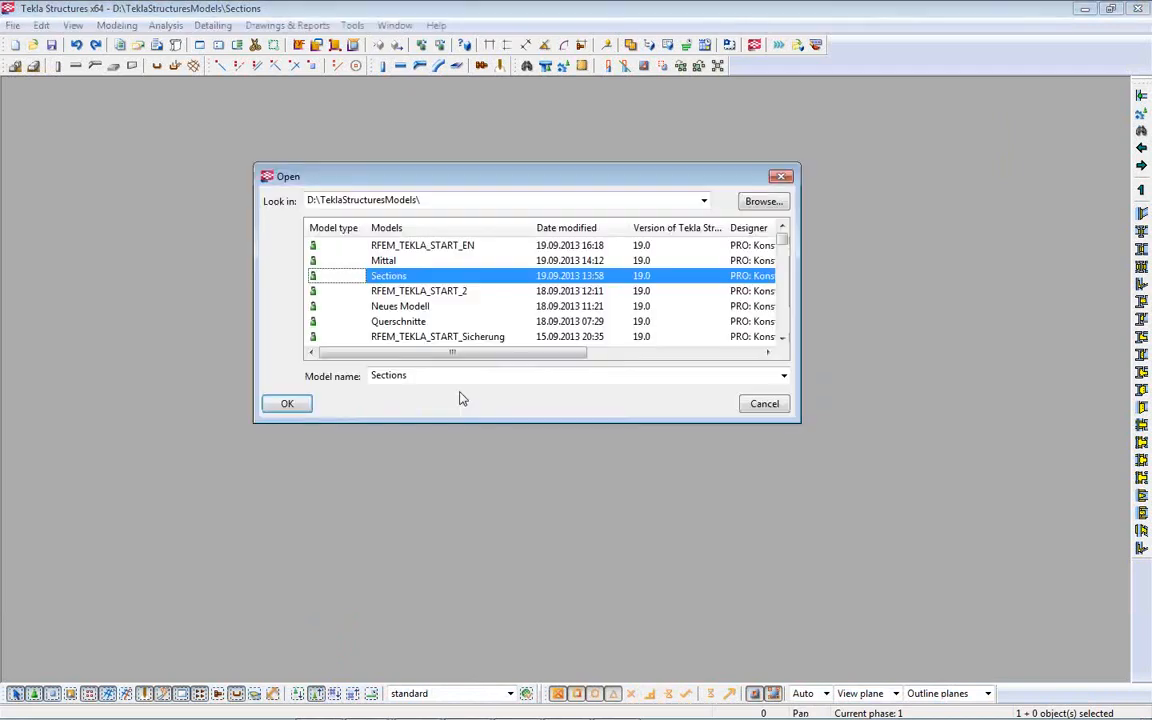
left_click(405, 306)
left_click(287, 403)
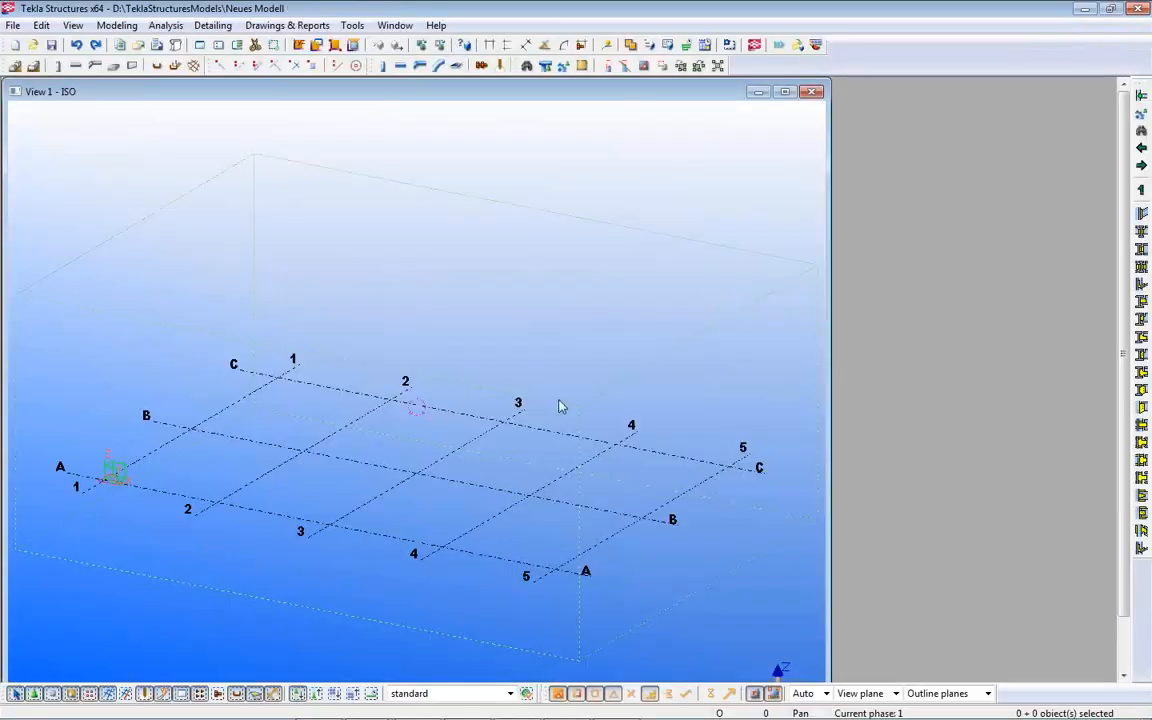
- Switch to RFEM and open the recent model HighRise.rf5
left_click(421, 706)
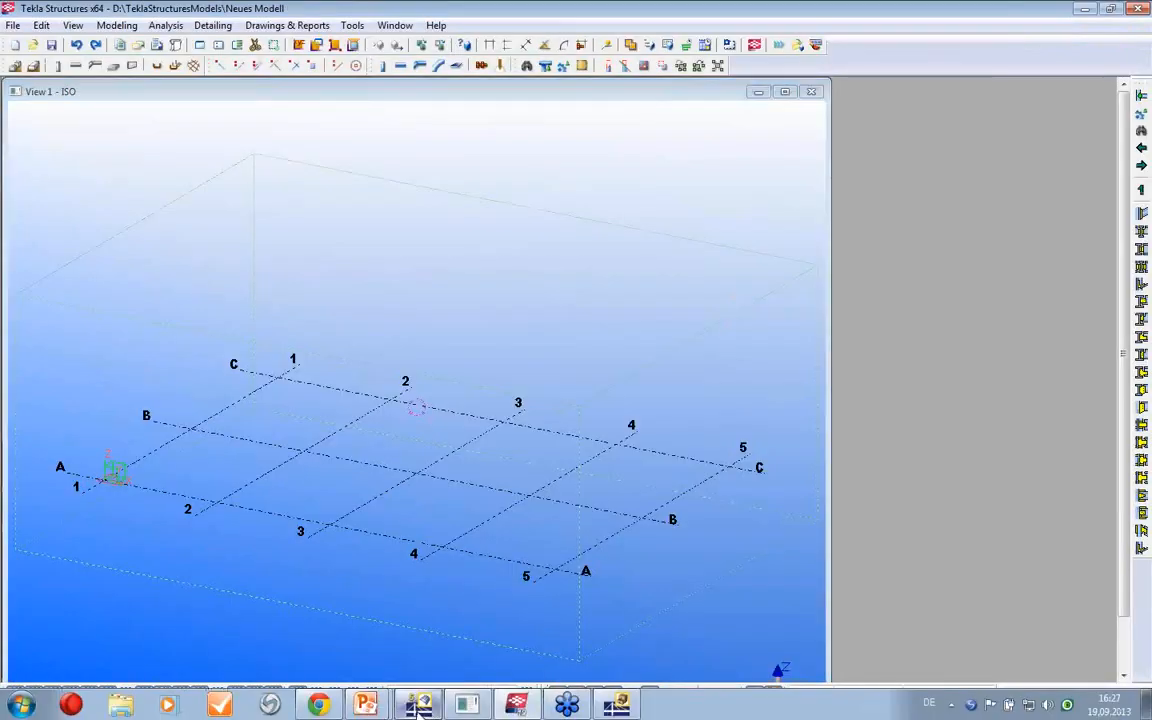
left_click(36, 28)
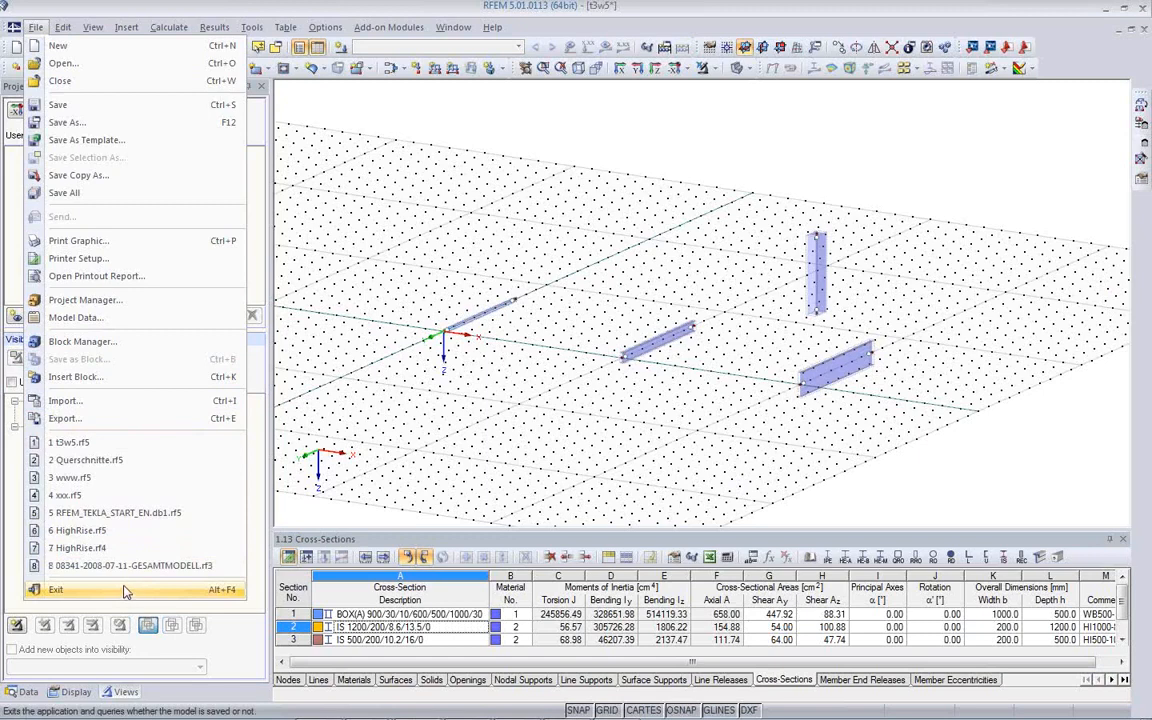
left_click(101, 536)
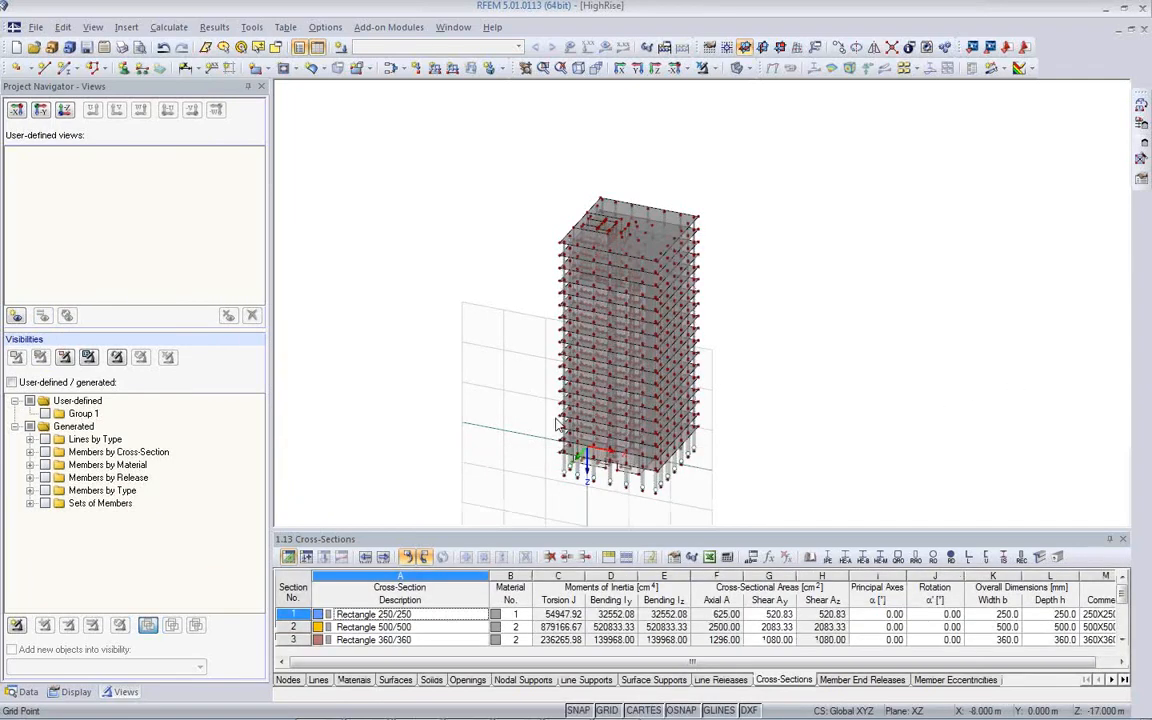
- Change the work plane grid from Cartesian to polar and turn off the grid display
middle_click_drag(508, 395, 735, 428, "ctrl")
mouse_move(545, 416)
middle_mouse_down("ctrl")
mouse_move(504, 420)
mouse_move(530, 411)
middle_mouse_up("ctrl")
scroll(530, 411, "up", 1)
scroll(530, 411, "up", 2)
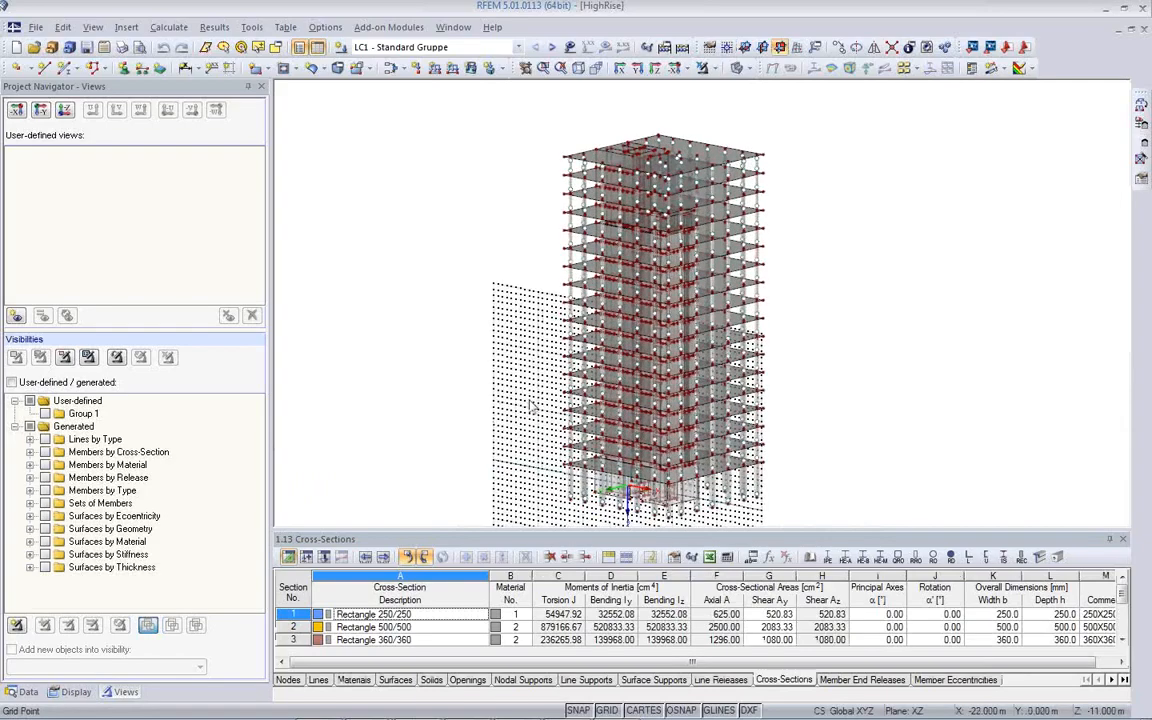
left_click(643, 710)
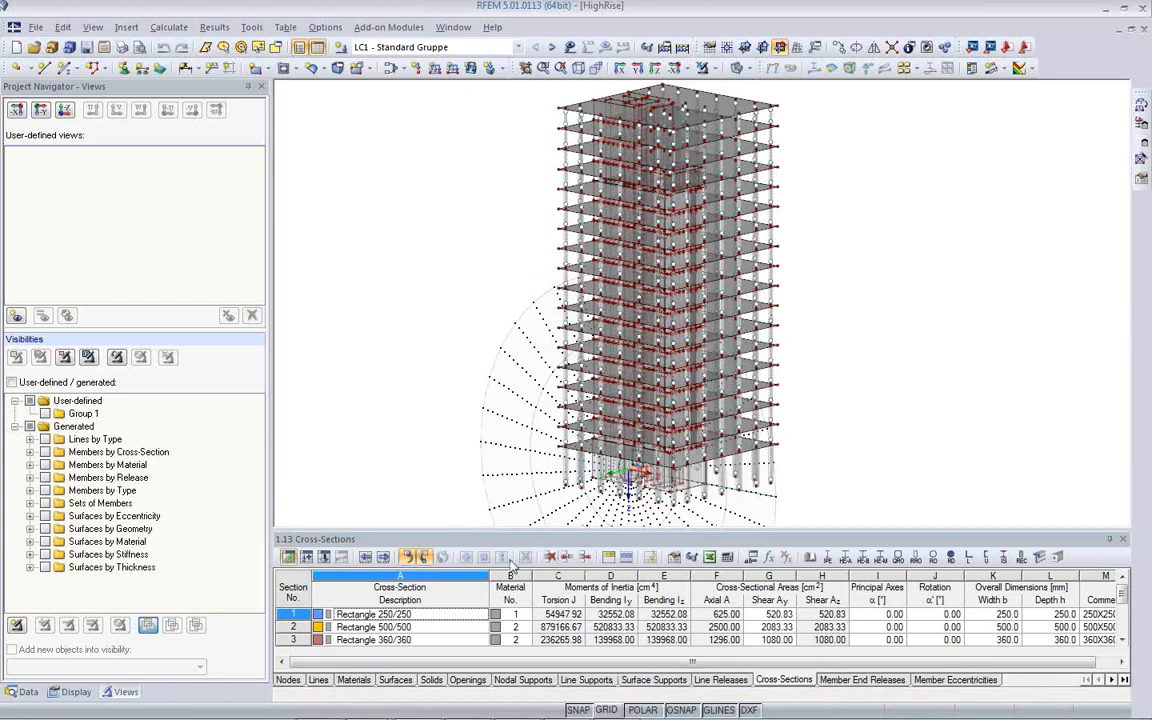
left_click(608, 710)
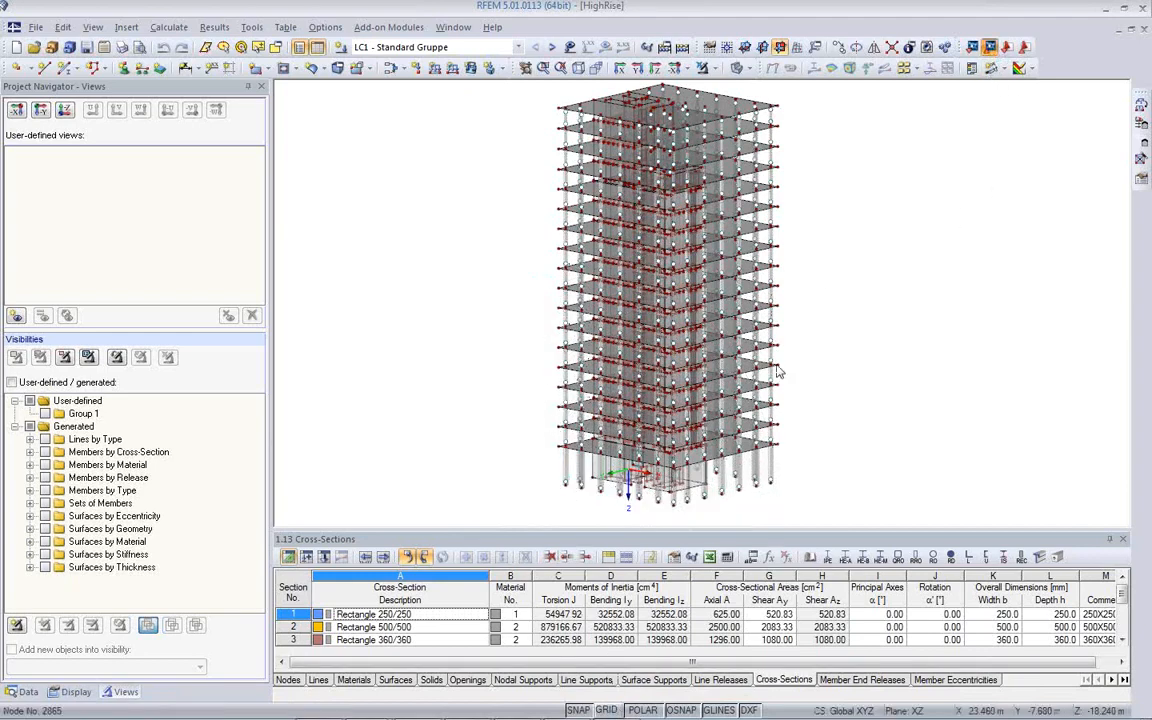
- Export the high-rise model to Tekla, overwriting the existing model, with Y and Z coordinates mirrored and internal forces left out
left_click(990, 48)
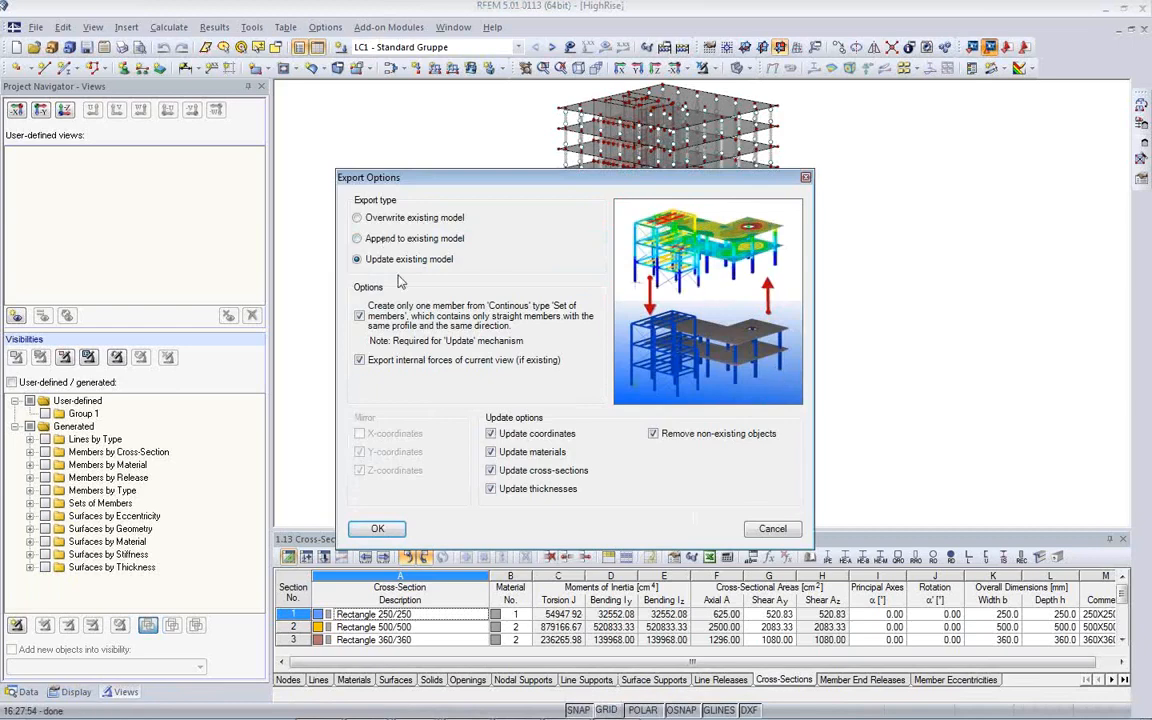
left_click(357, 218)
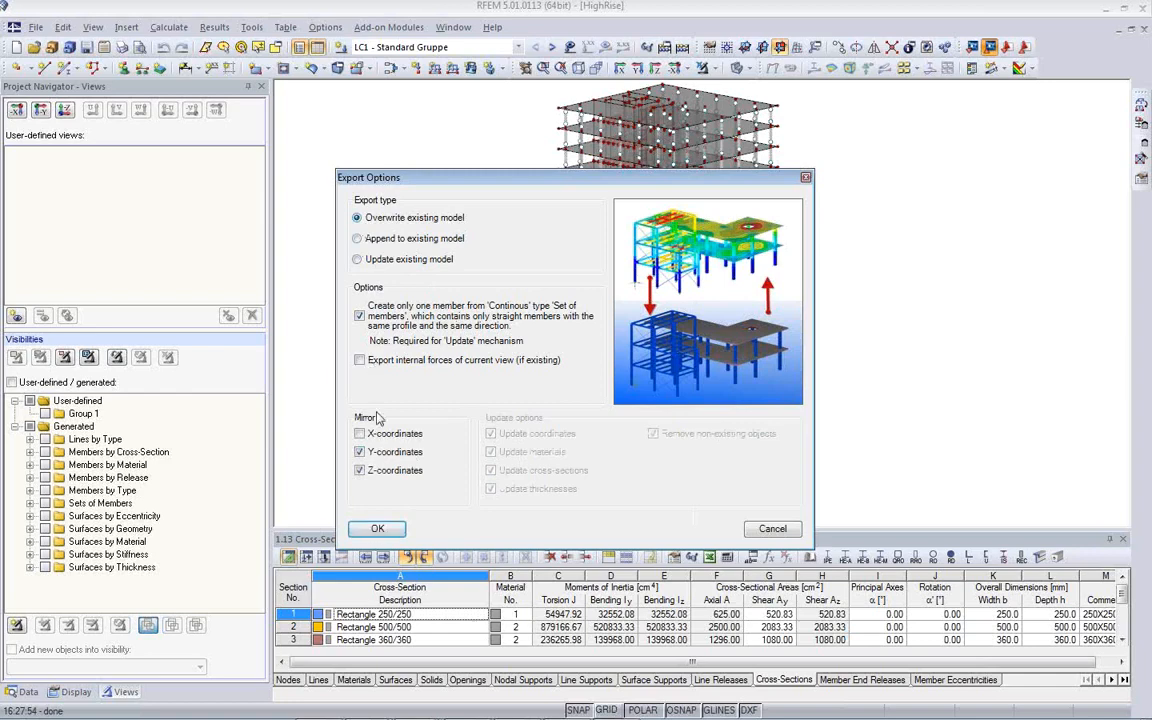
left_click(378, 528)
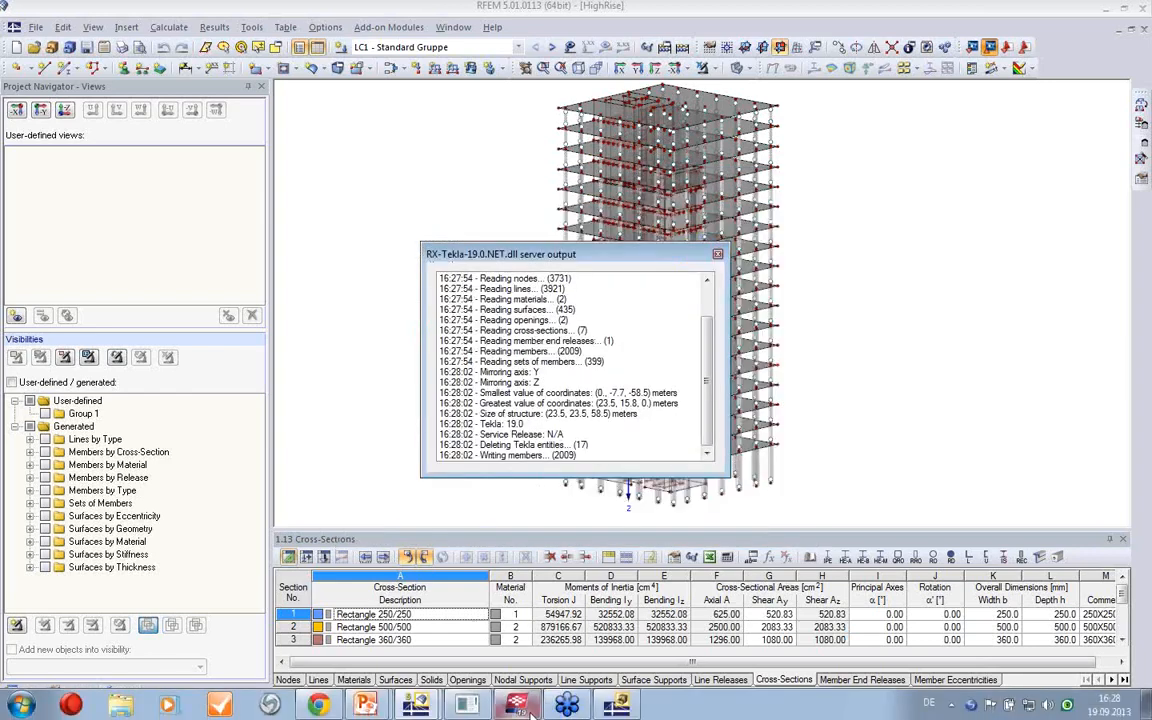
- Switch to Tekla Structures, inspect the transferred high-rise and check the properties of a concrete column on its outer edge
left_click(518, 706)
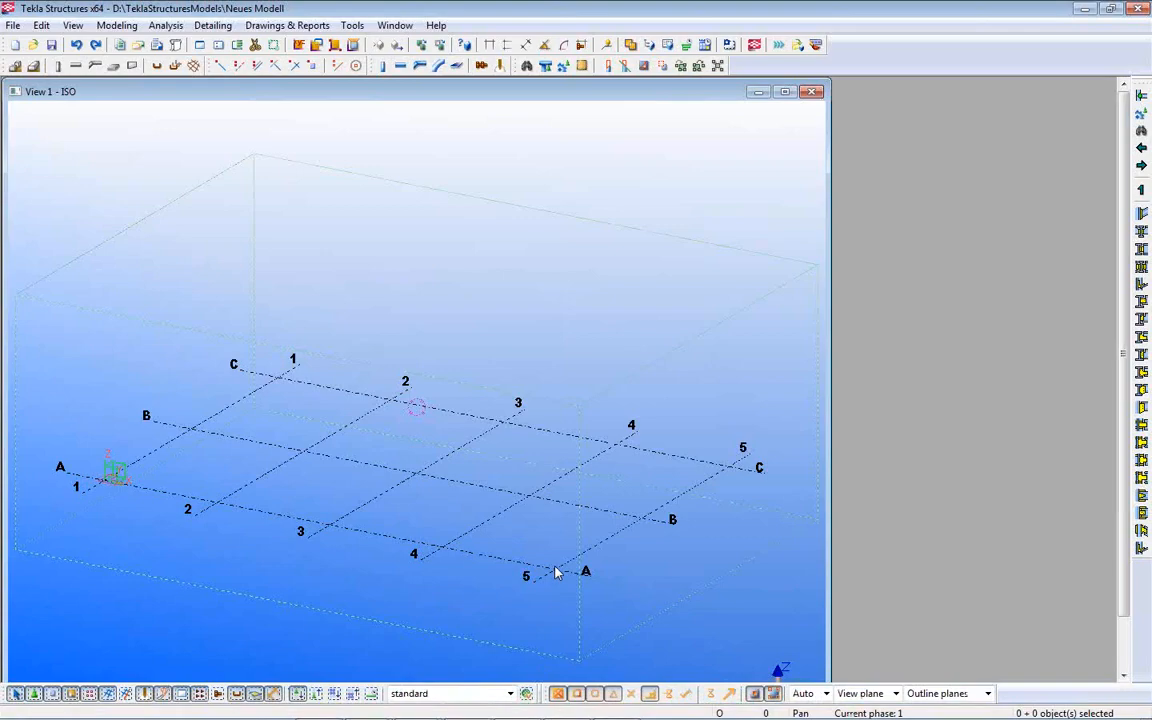
scroll(558, 572, "down", 5)
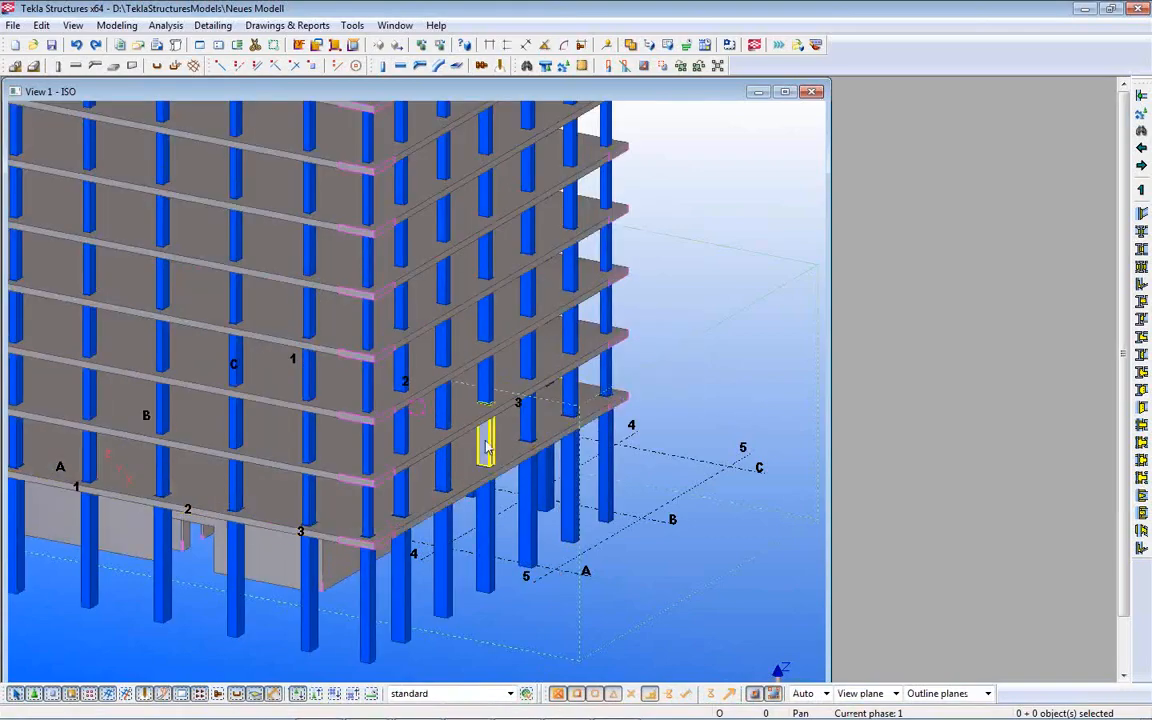
middle_click_drag(522, 497, 602, 651)
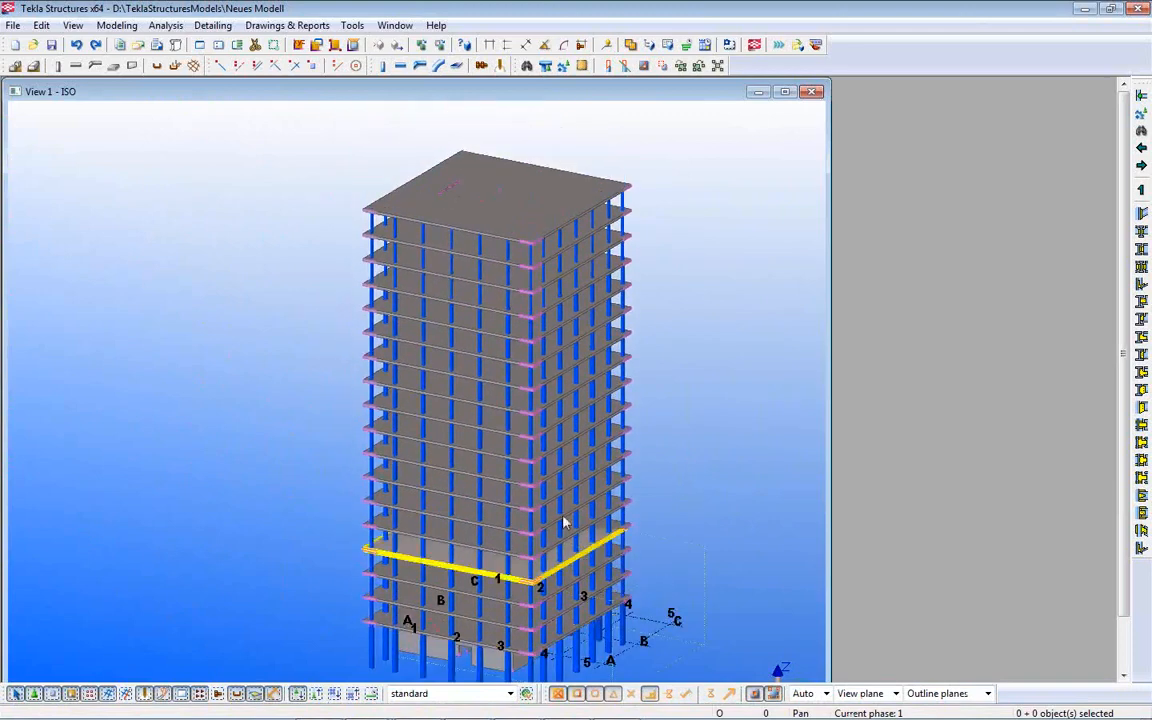
double_click(622, 378)
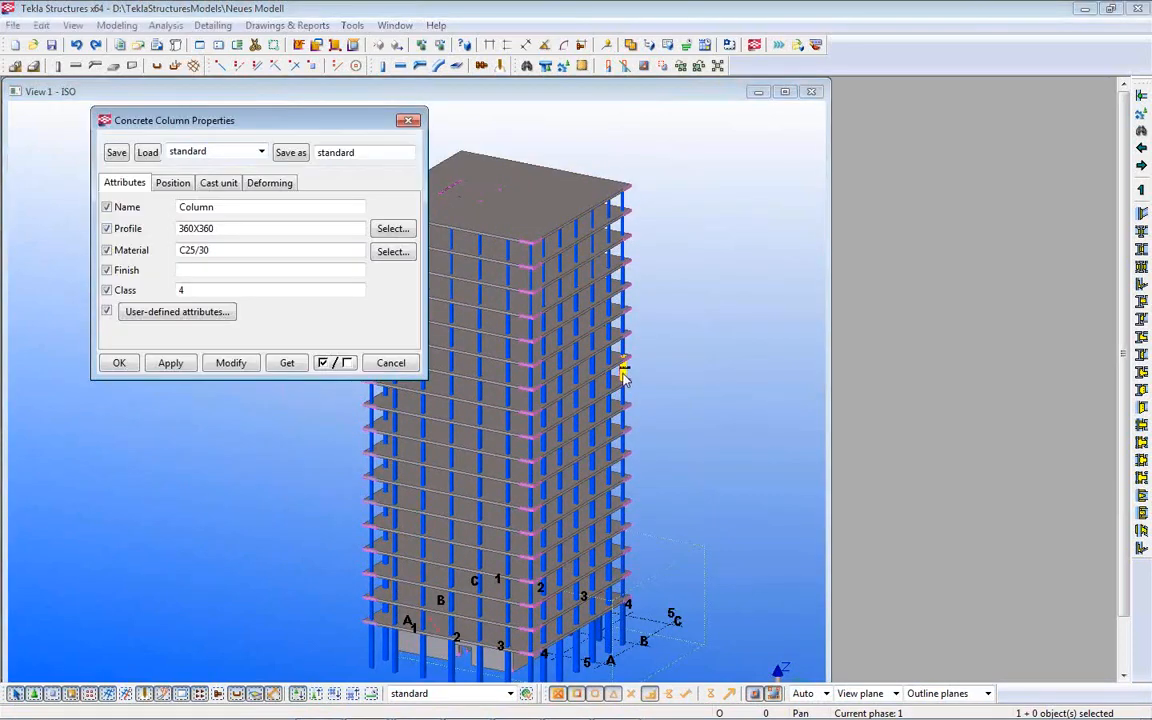
left_click(390, 363)
middle_click_drag(689, 454, 640, 432, "ctrl")
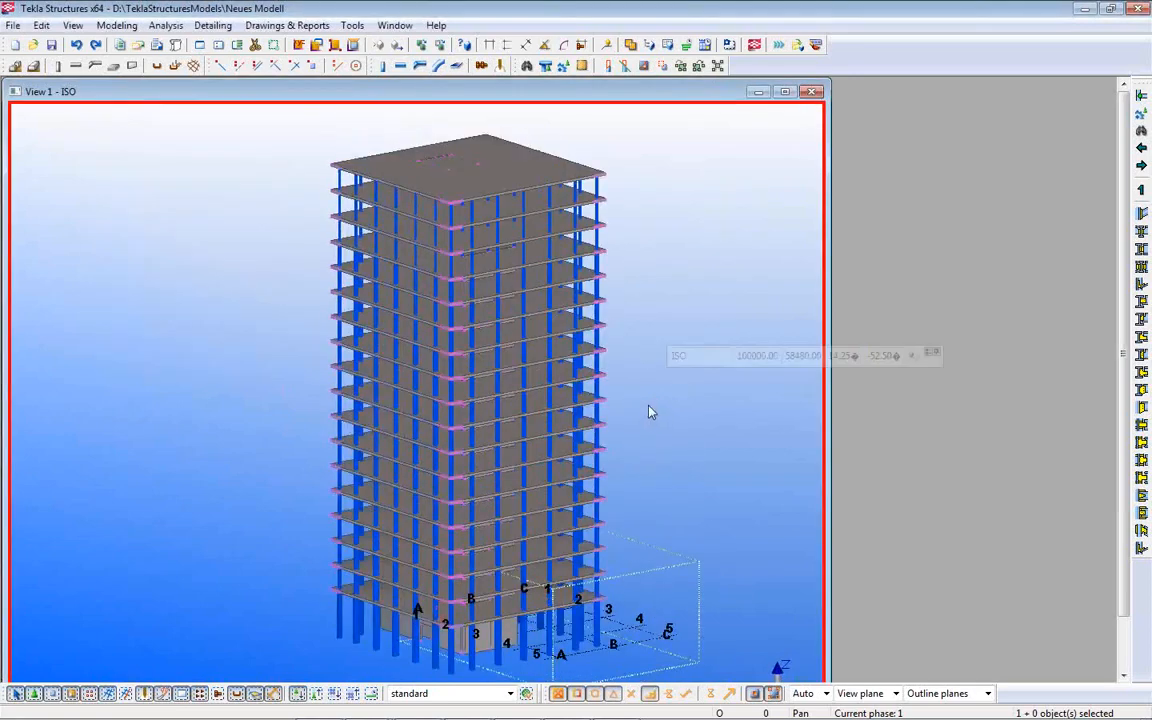
- Switch to the running PowerPoint slide show of BIMIntegrationTekla.pptx
mouse_move(560, 717)
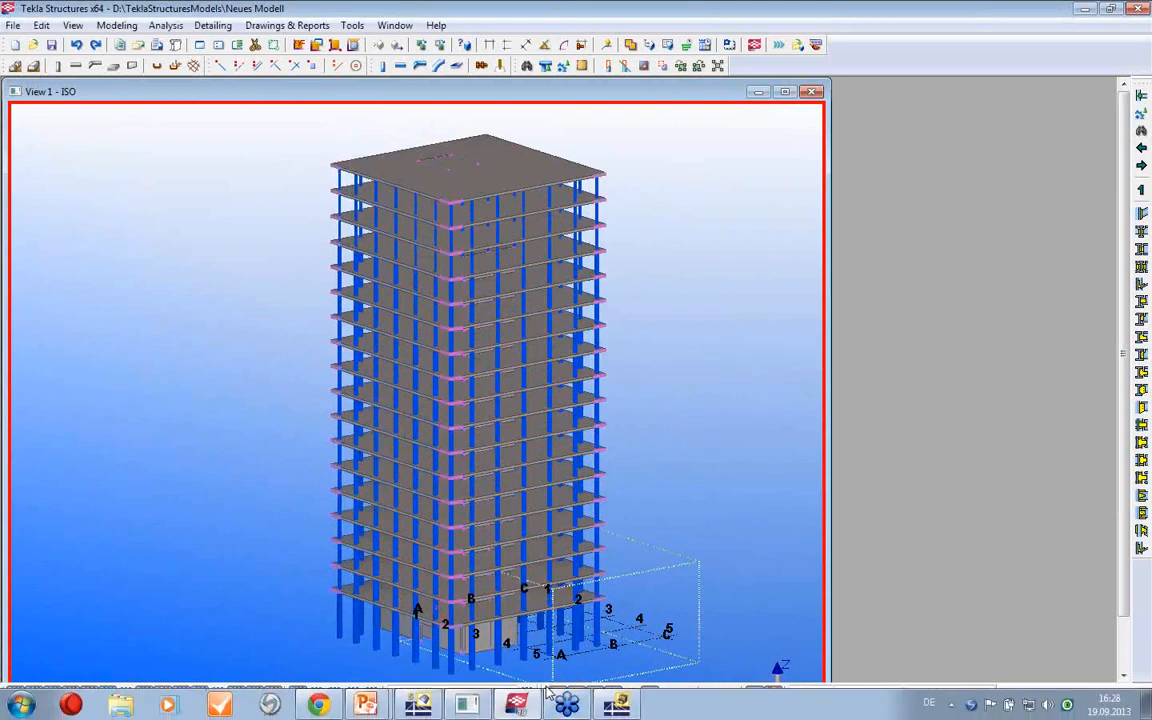
mouse_move(366, 706)
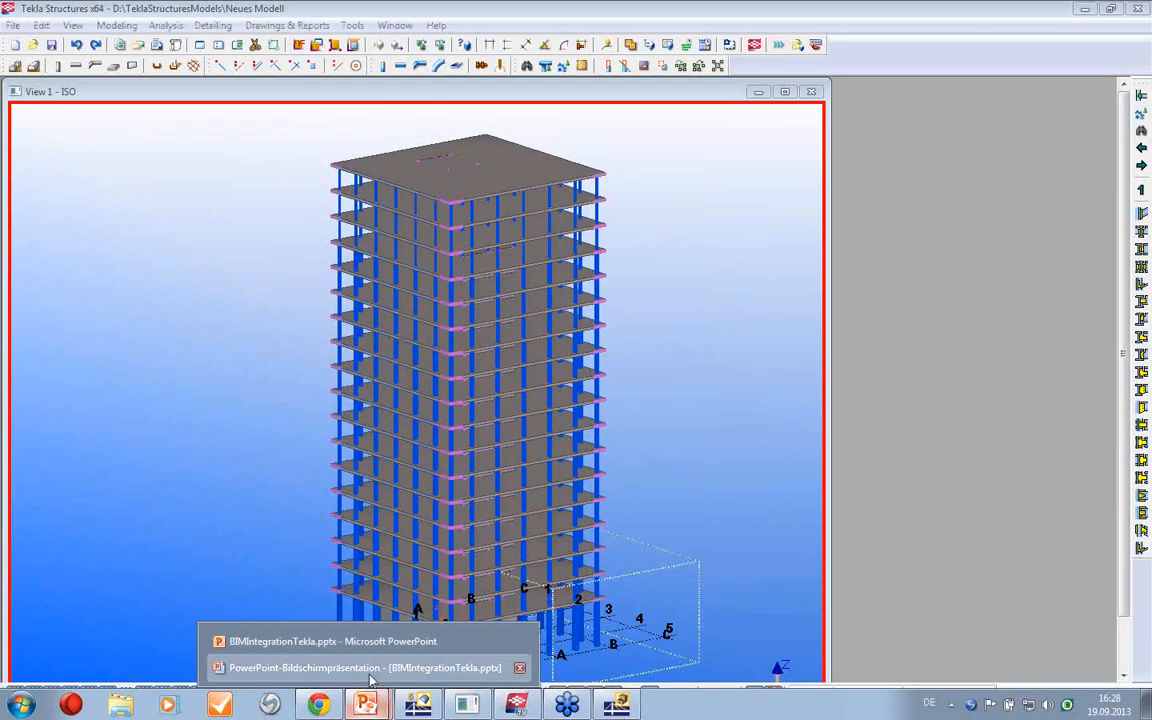
left_click(330, 662)
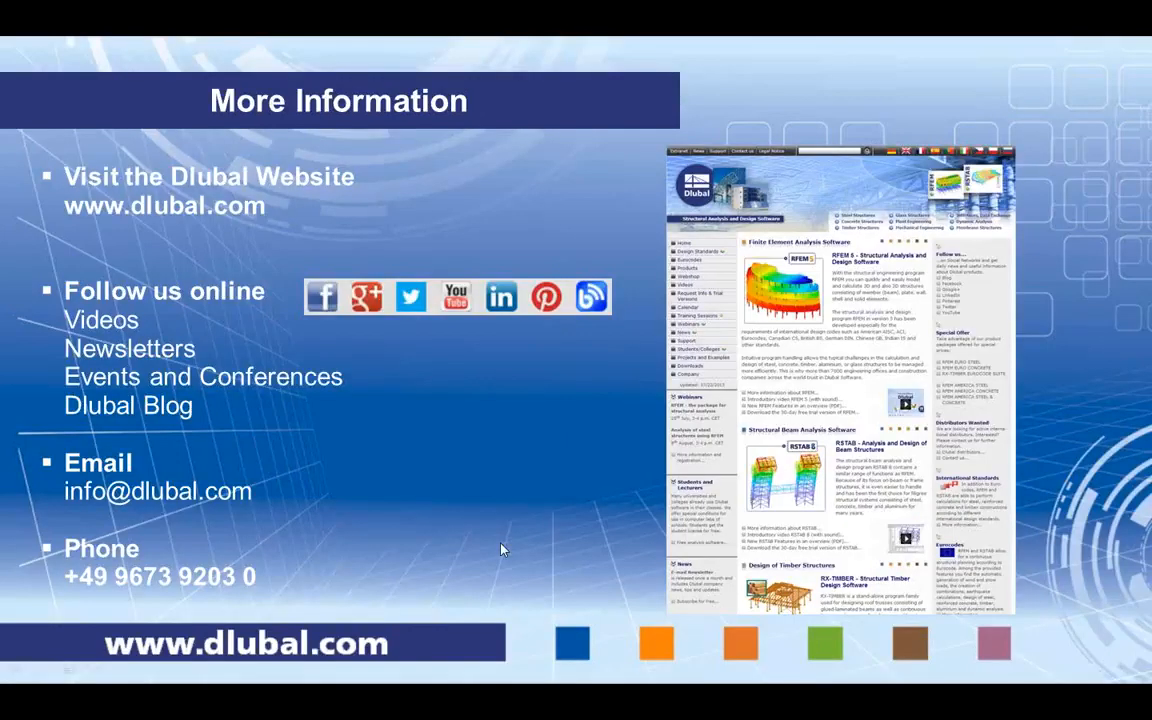